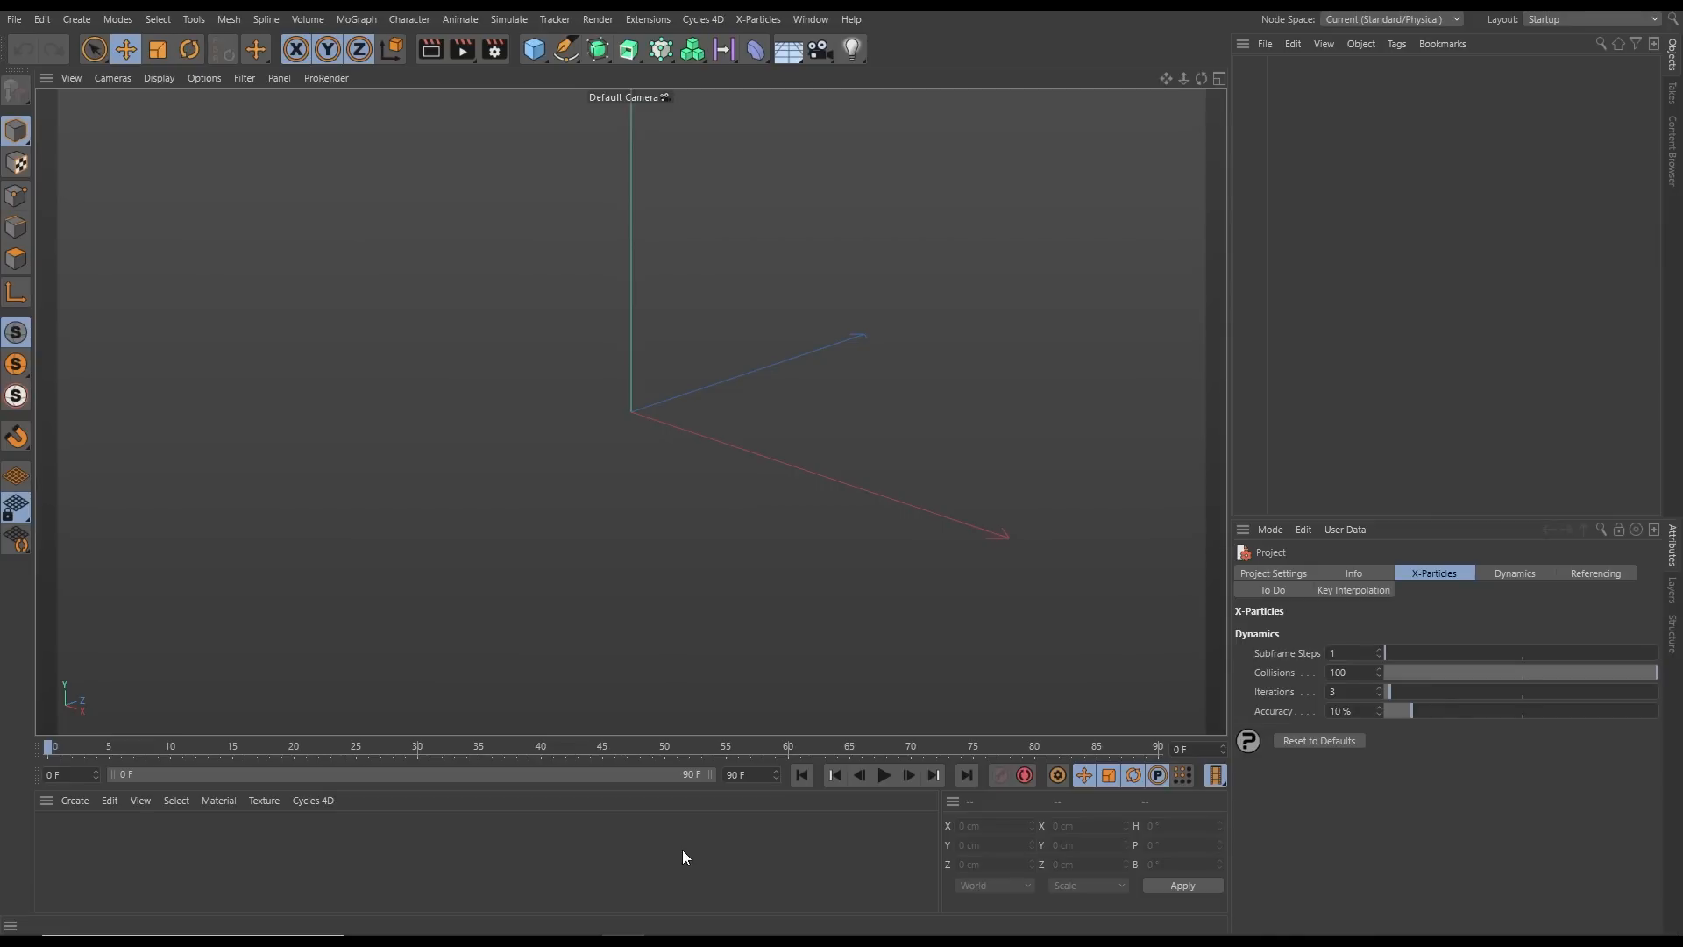
Add an X-Particles xpSystem to the scene and disable its icon in the viewport
{"action": "left_click", "coordinate": [758, 19]}
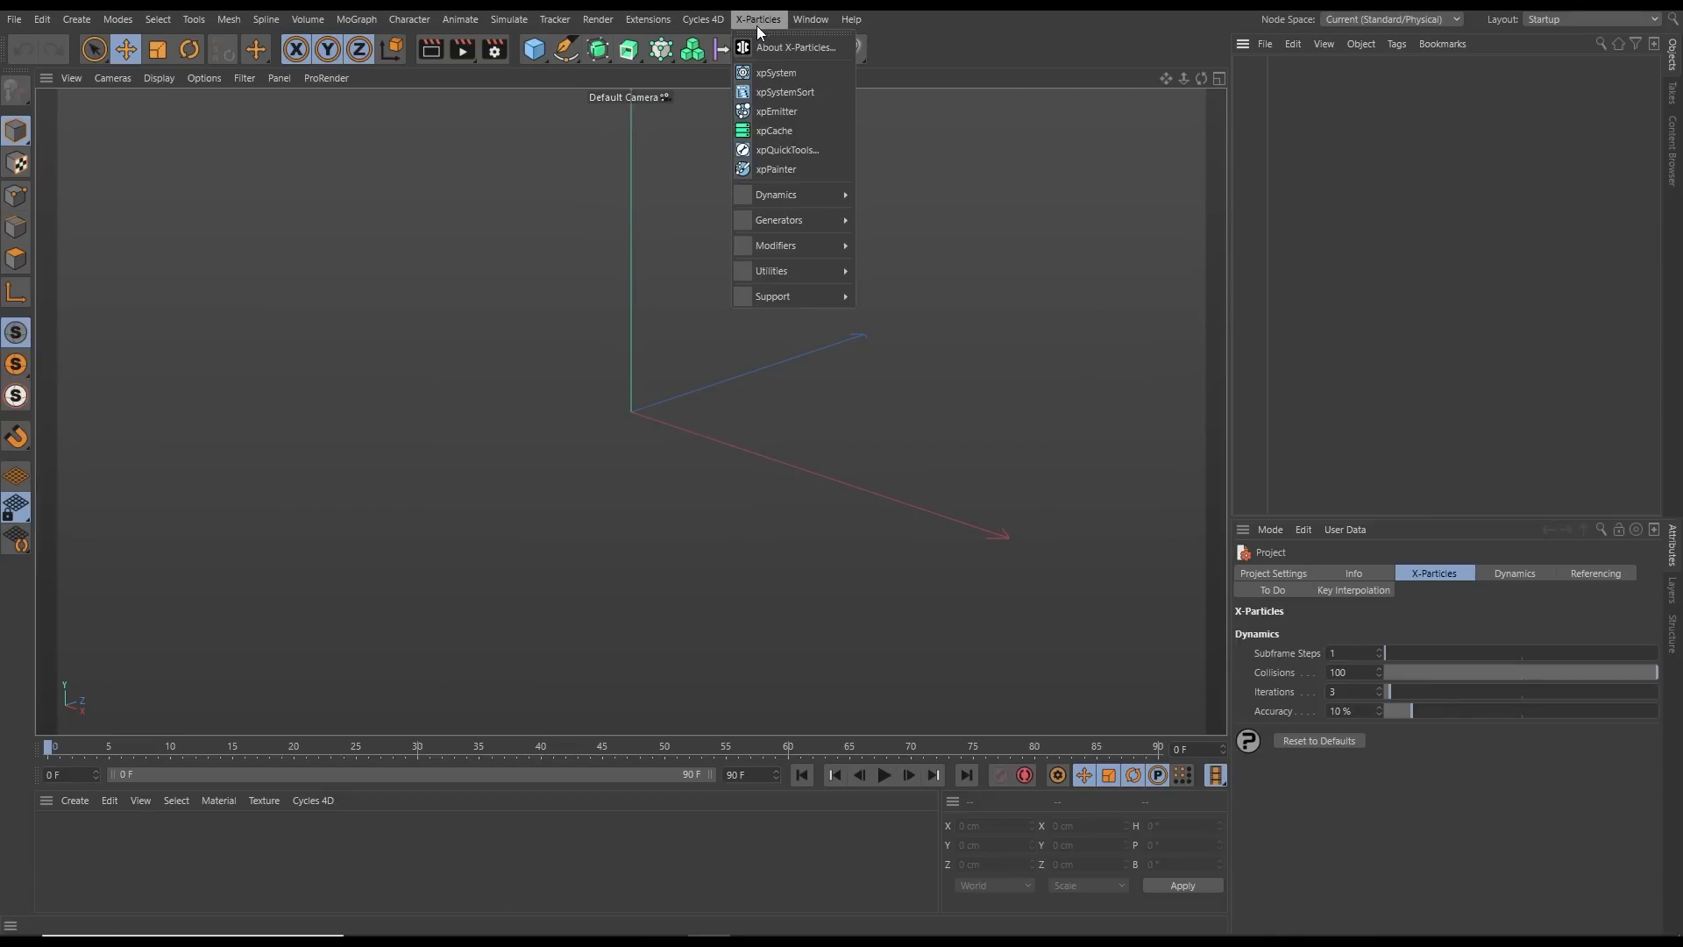
{"action": "left_click", "coordinate": [775, 73]}
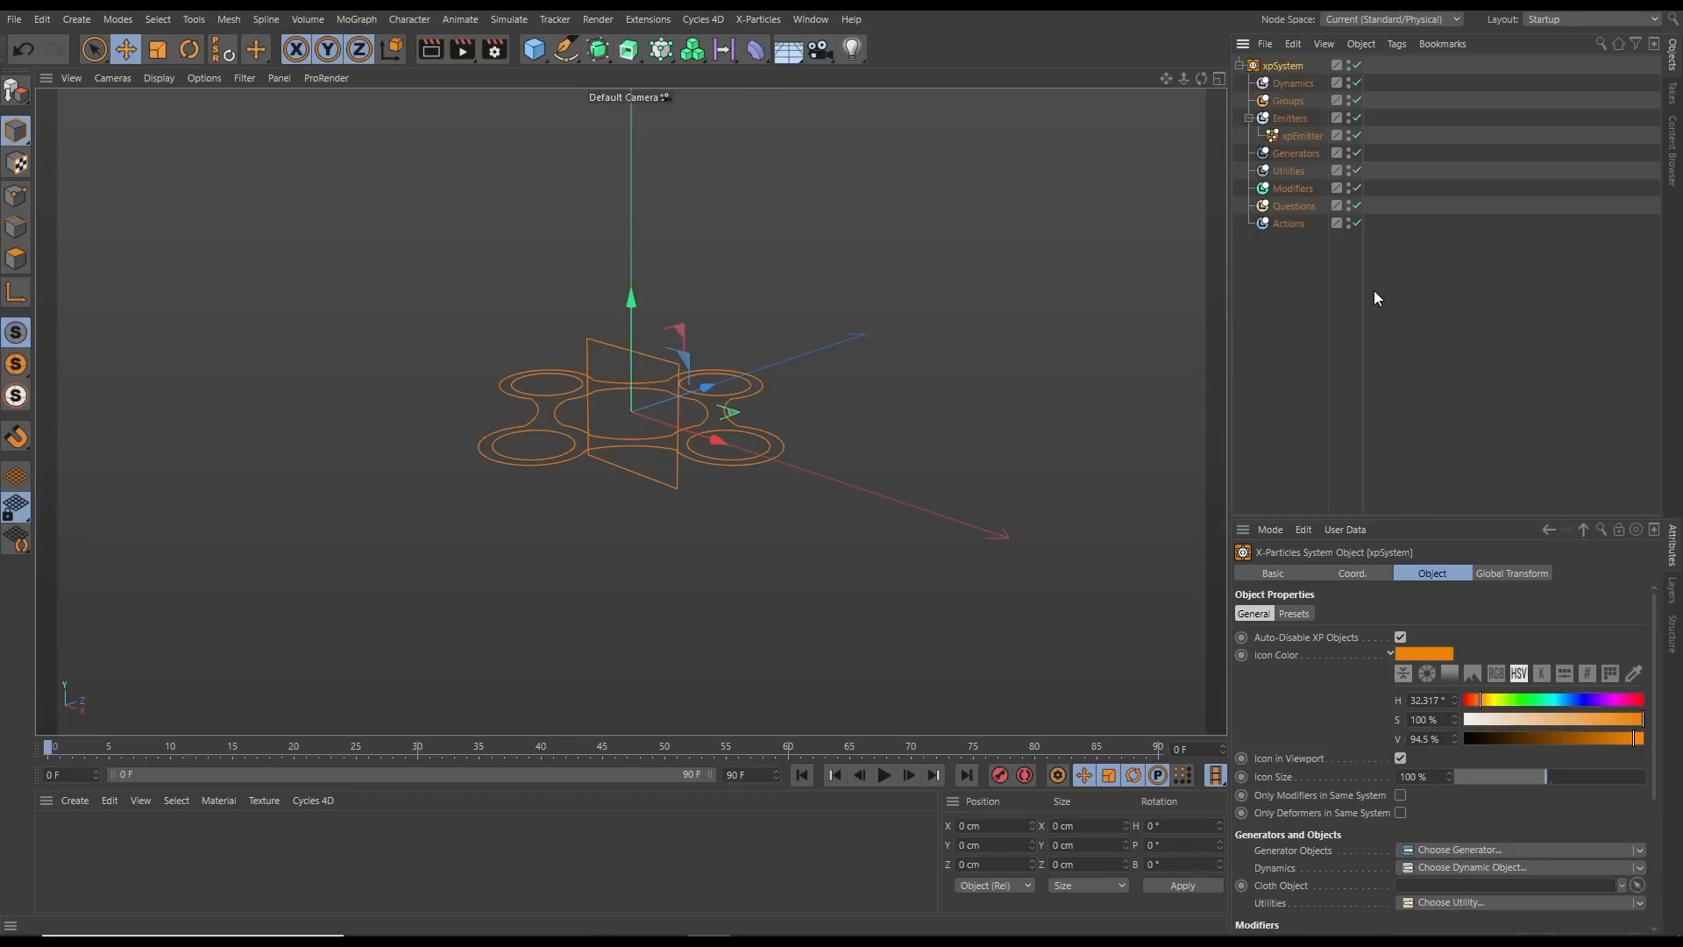
{"action": "left_click_drag", "start_coordinate": [789, 391], "coordinate": [767, 414], "text": "alt"}
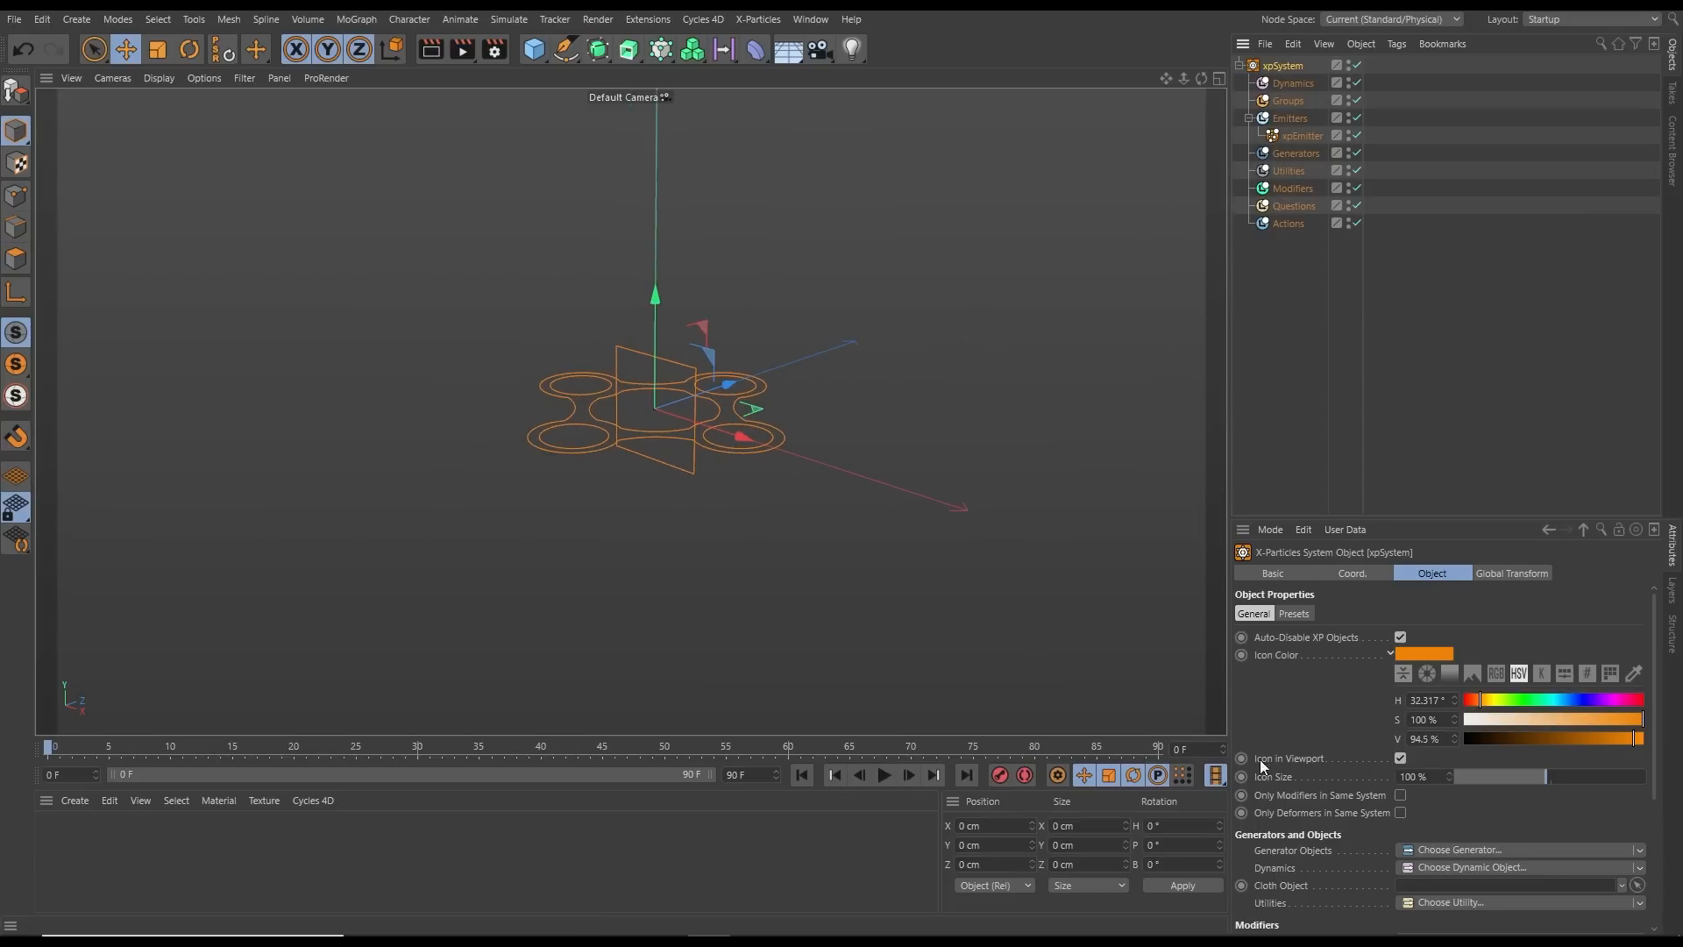
{"action": "left_click", "coordinate": [1401, 757]}
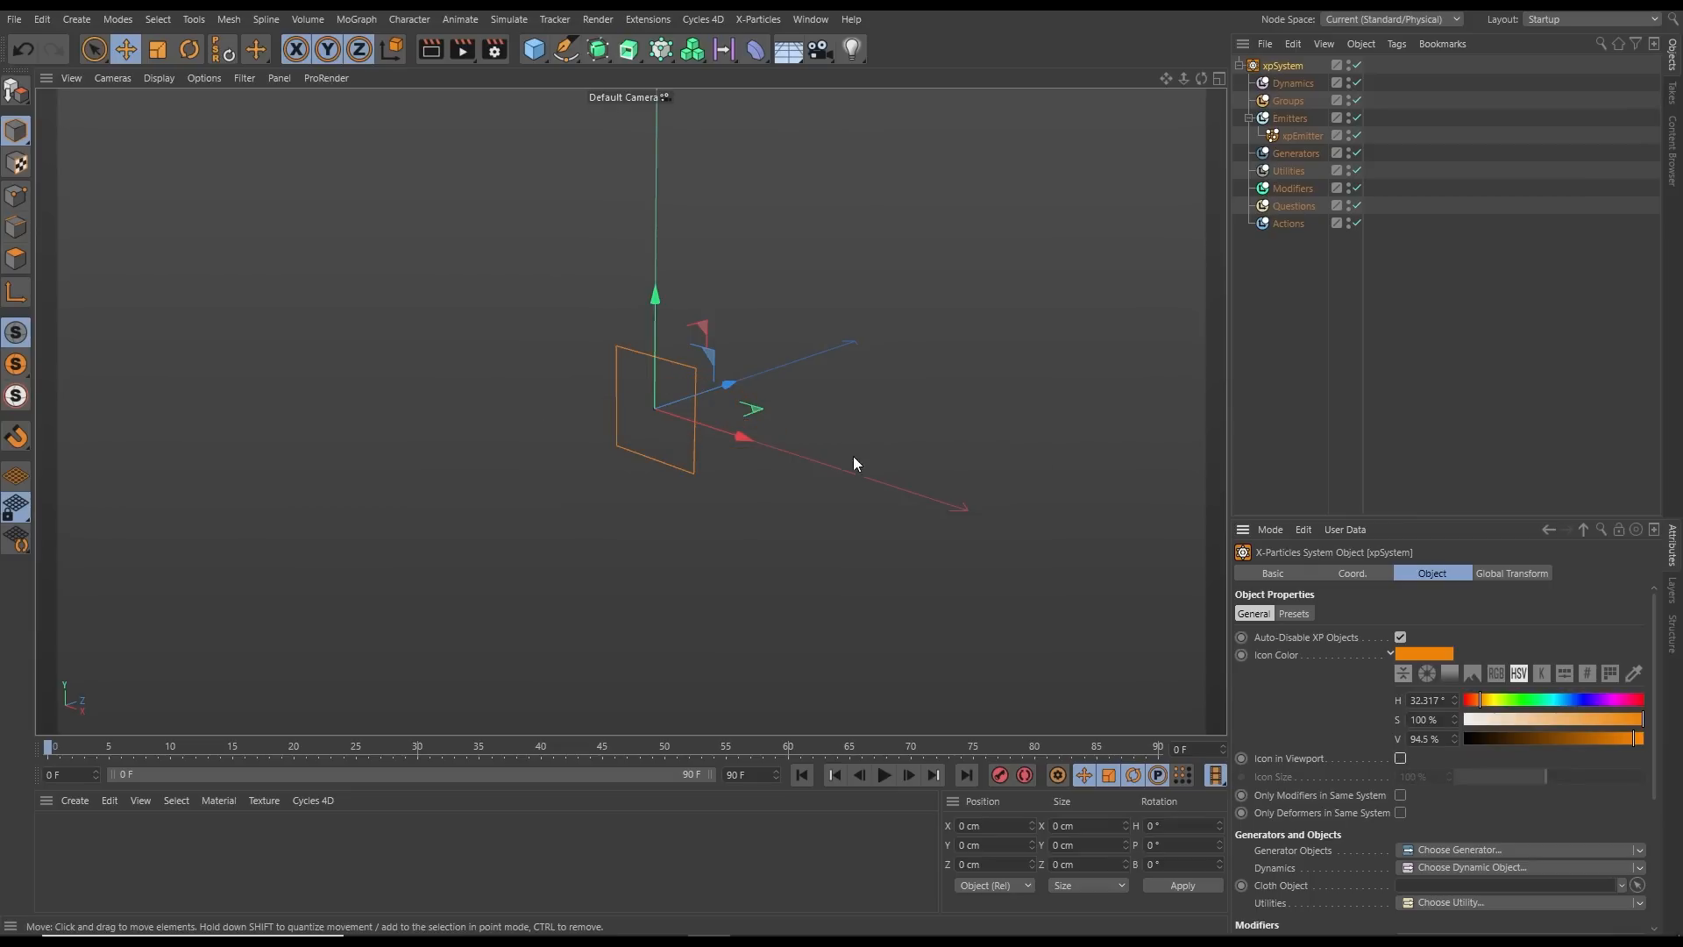
Add a cube at the origin and give it a Display render tag
{"action": "left_click_drag", "start_coordinate": [698, 447], "coordinate": [611, 460], "text": "alt"}
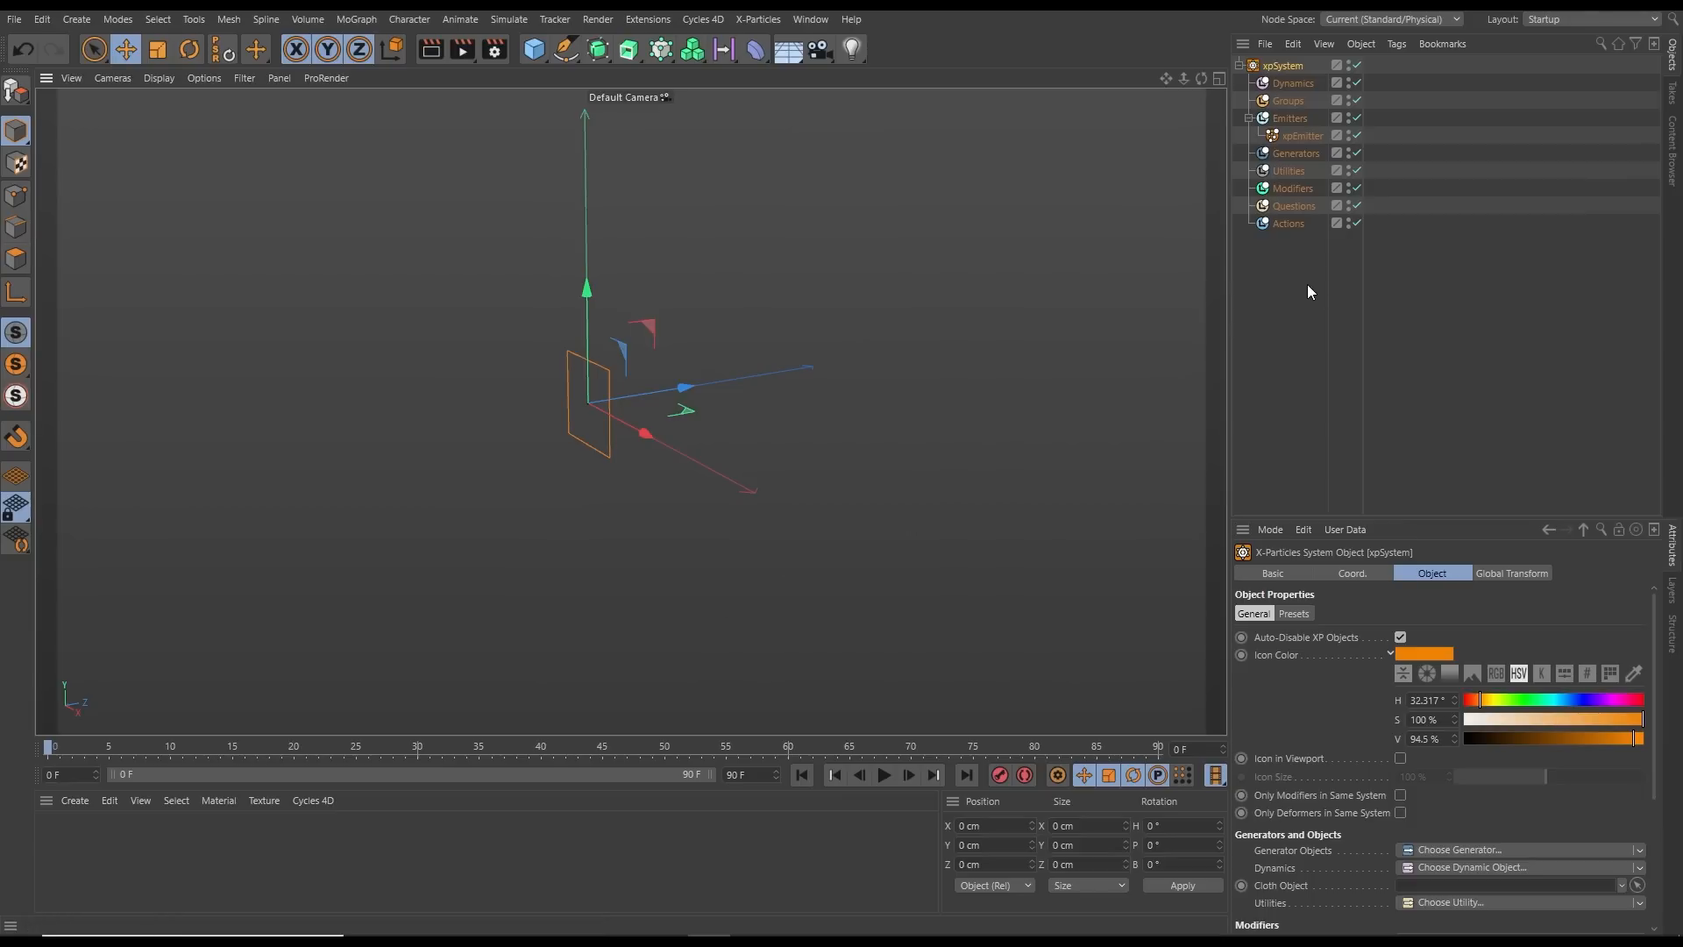
{"action": "mouse_move", "coordinate": [728, 367]}
{"action": "left_mouse_down", "text": "alt"}
{"action": "mouse_move", "coordinate": [697, 377]}
{"action": "mouse_move", "coordinate": [796, 426]}
{"action": "left_mouse_up", "text": "alt"}
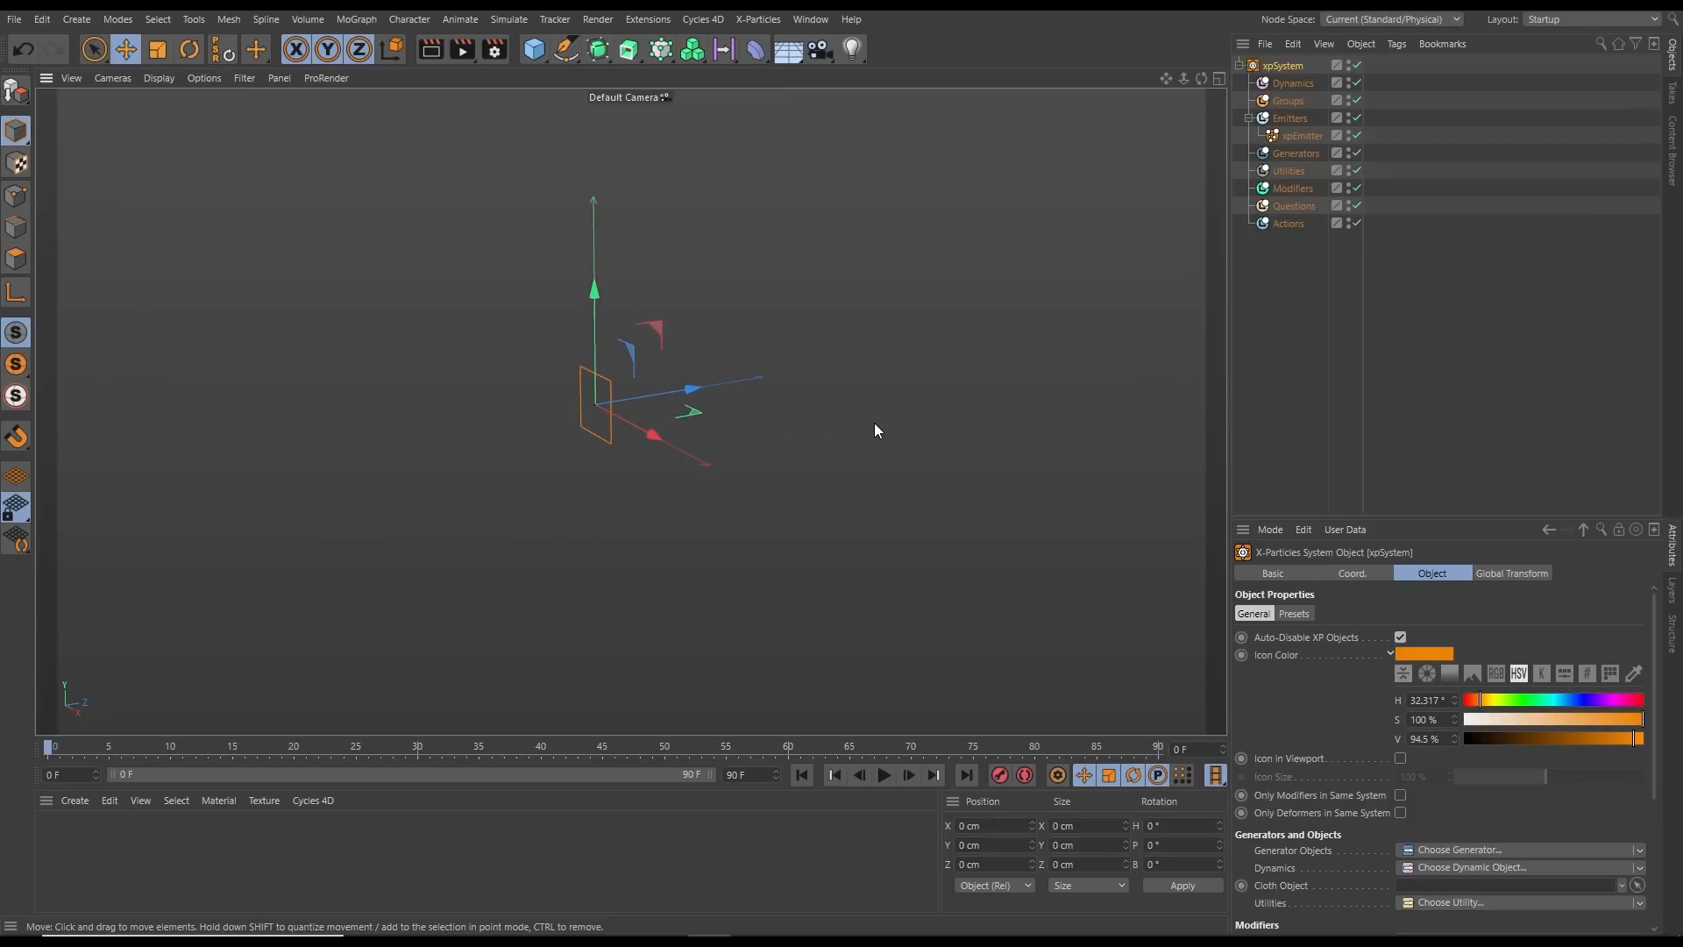
{"action": "left_click", "coordinate": [534, 49]}
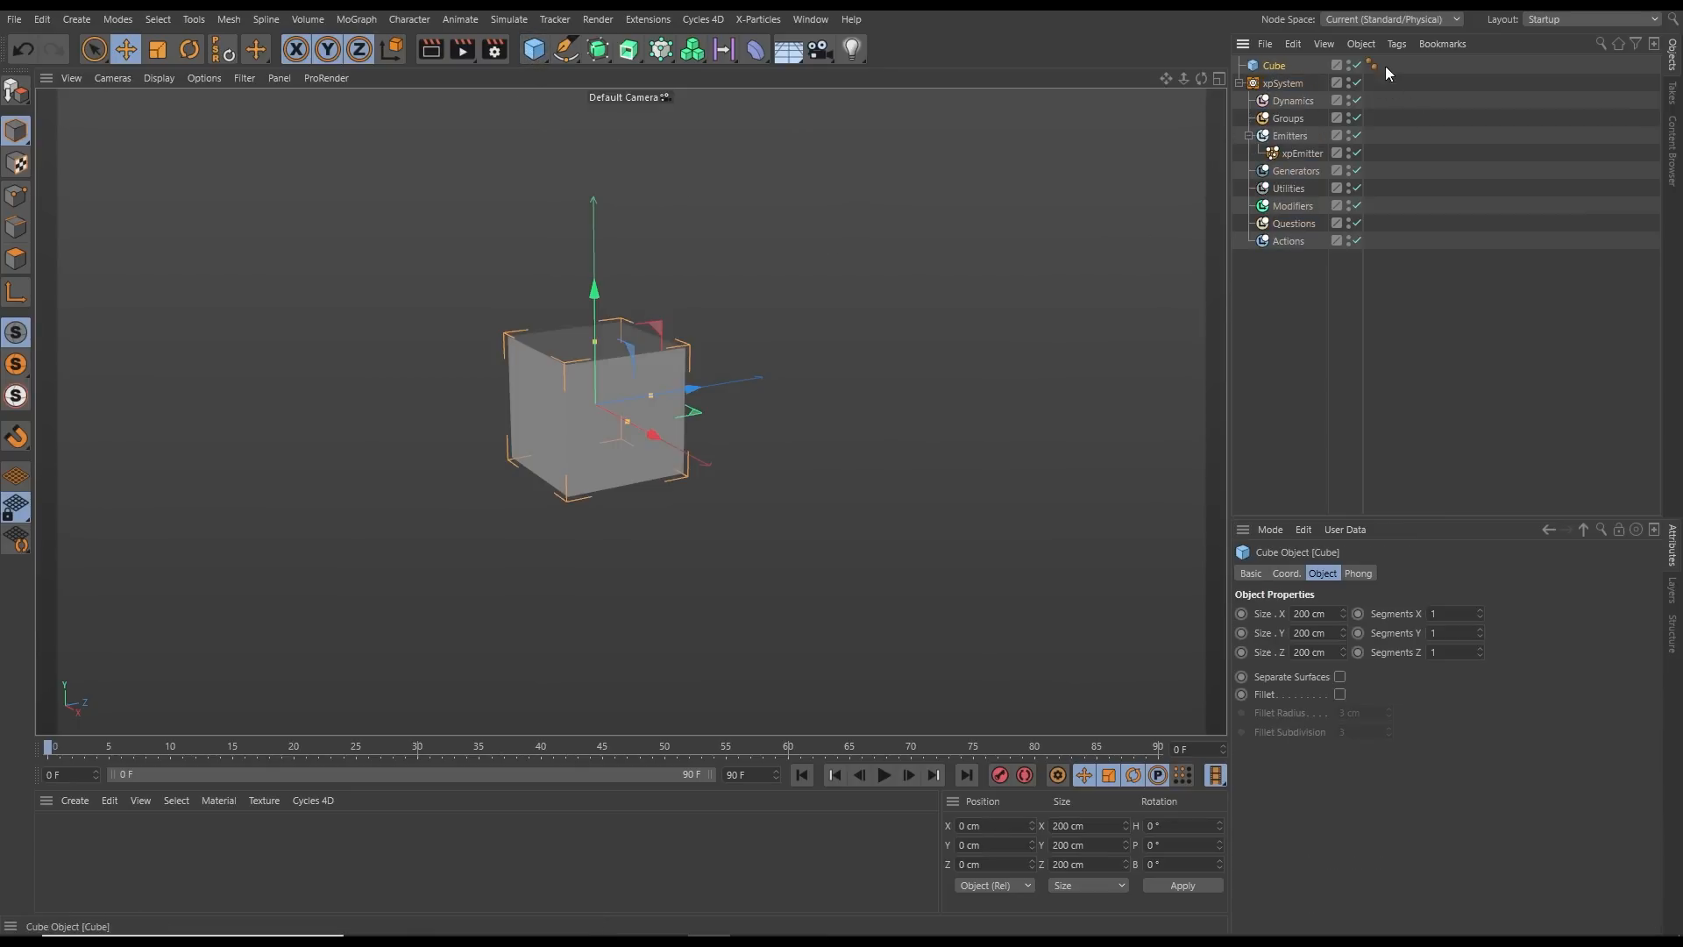
{"action": "left_click", "coordinate": [1396, 44]}
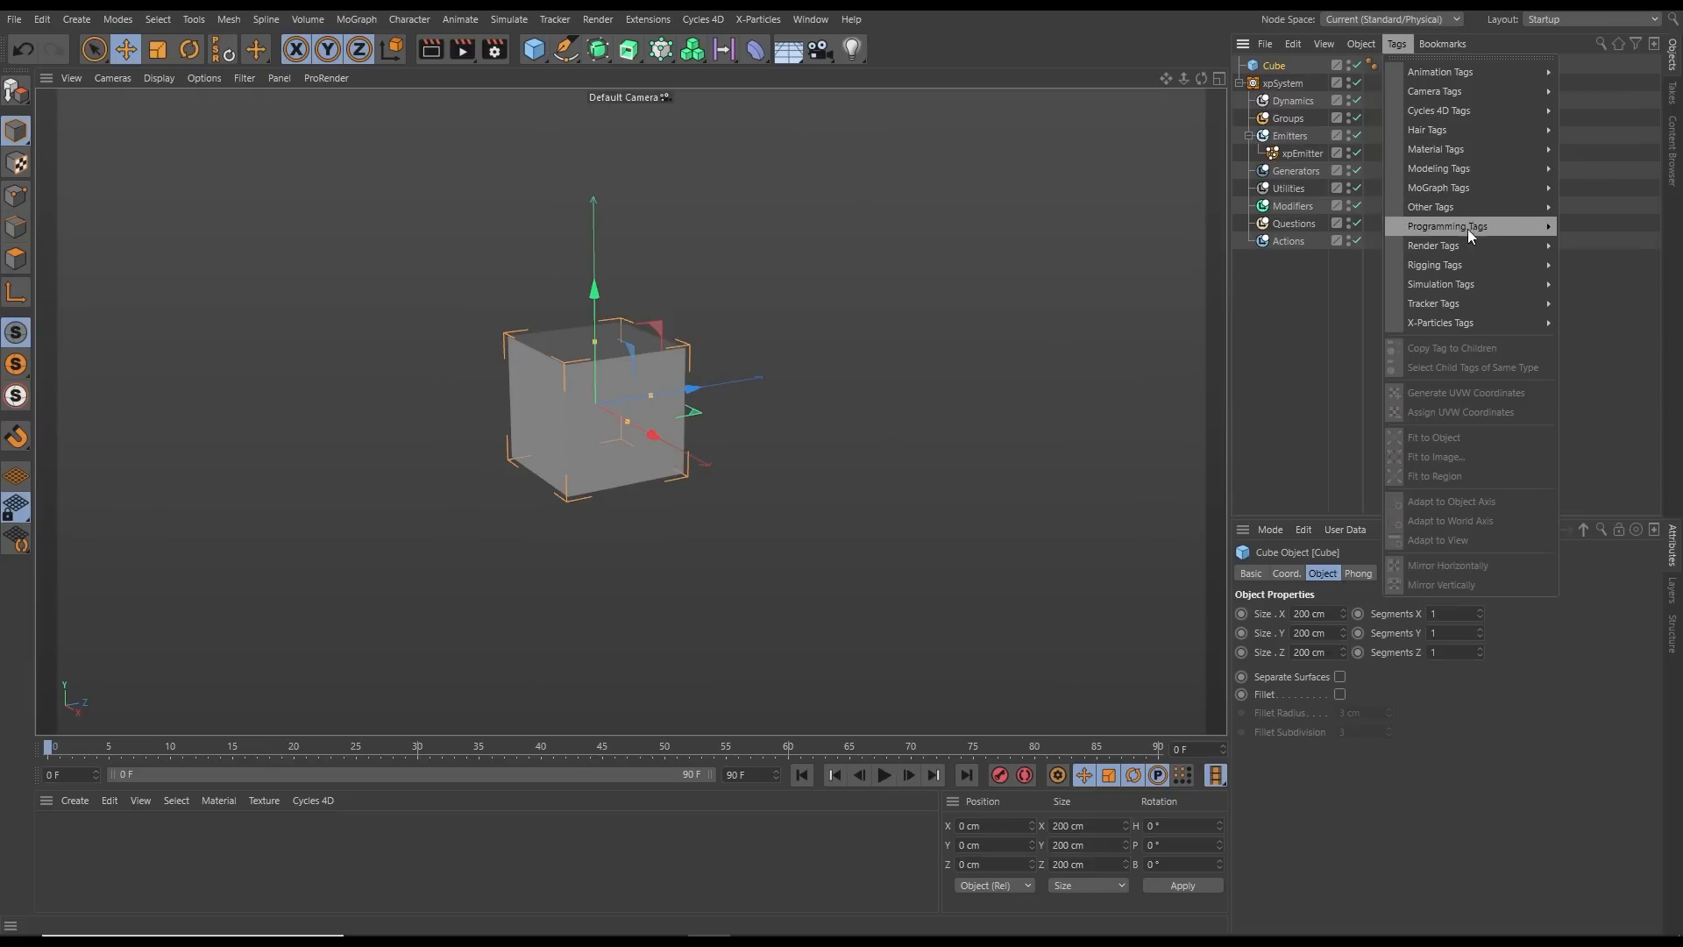
{"action": "mouse_move", "coordinate": [1475, 249]}
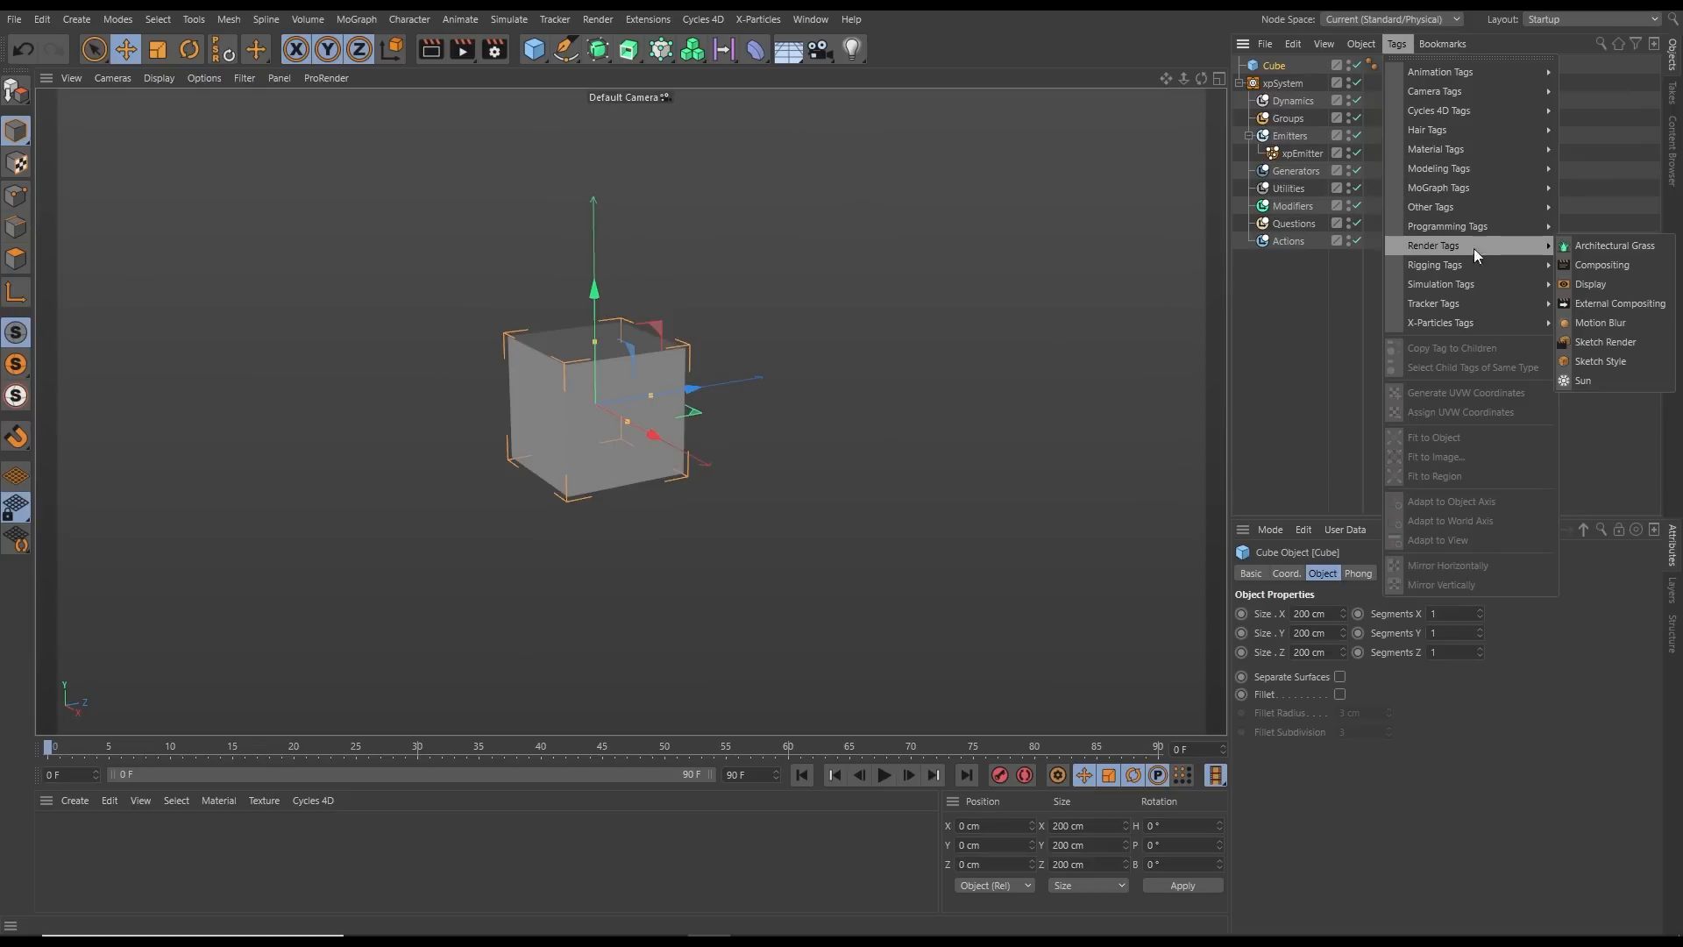
{"action": "left_click", "coordinate": [1592, 285]}
Enable the shading mode override on the cube's Display tag and set it to Lines
{"action": "left_click", "coordinate": [1280, 614]}
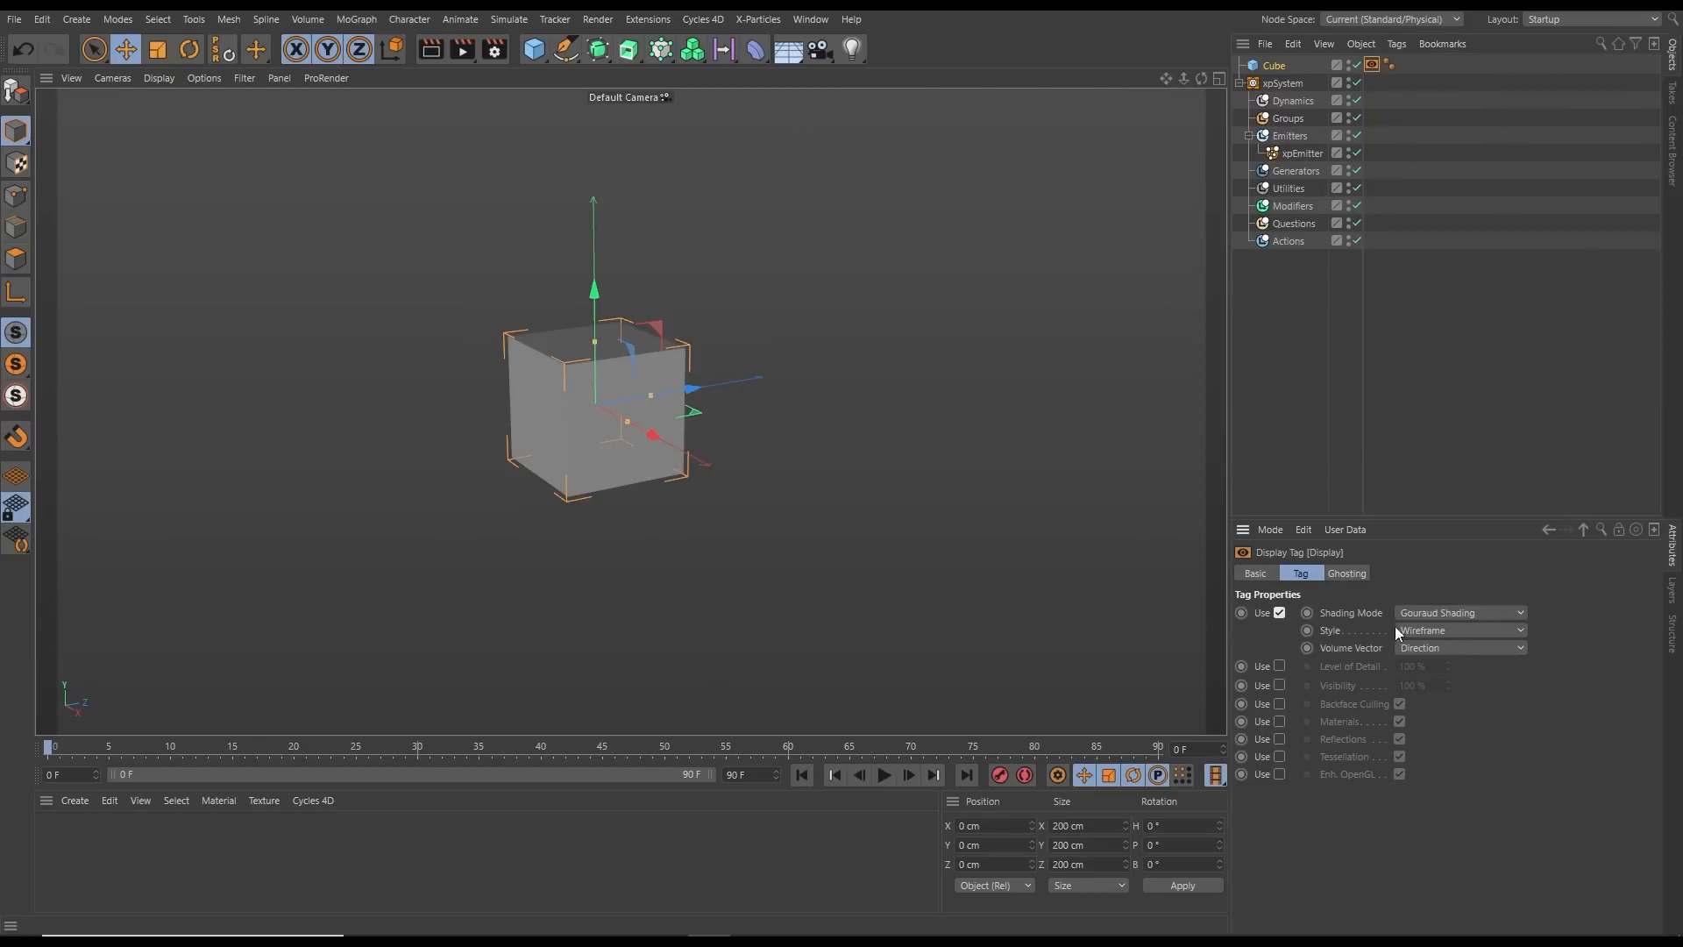
{"action": "left_click", "coordinate": [1422, 614]}
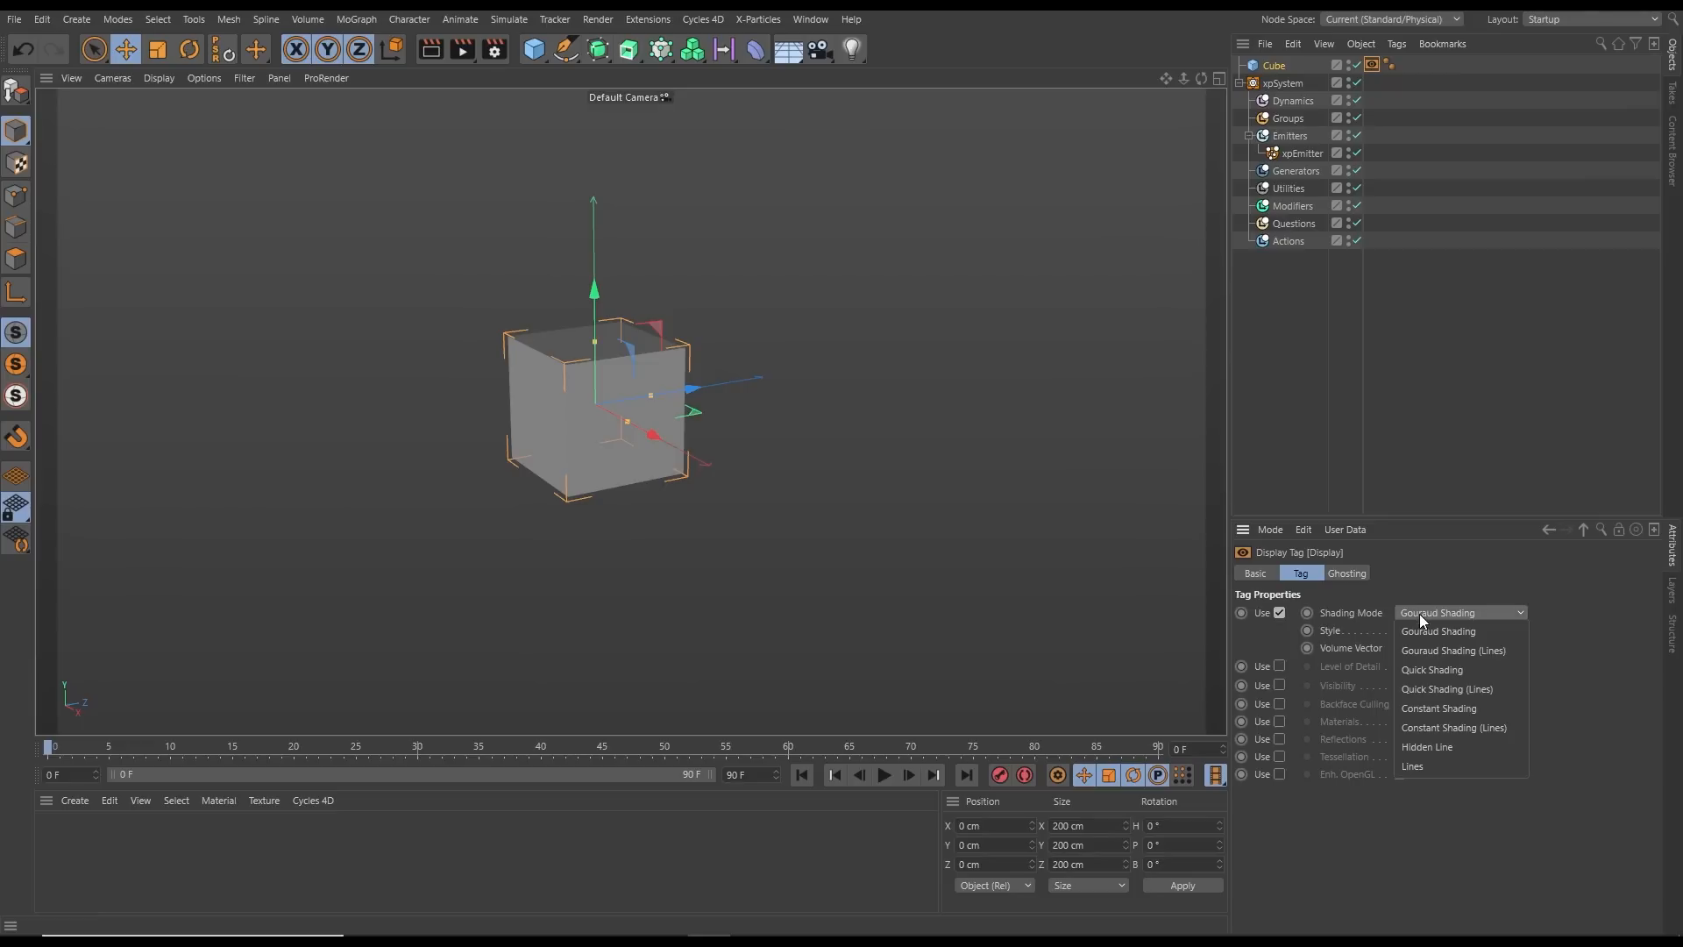
{"action": "left_click", "coordinate": [1408, 767]}
{"action": "left_click_drag", "start_coordinate": [588, 370], "coordinate": [605, 422], "text": "alt"}
{"action": "right_click_drag", "start_coordinate": [612, 439], "coordinate": [776, 416], "text": "alt"}
{"action": "left_click_drag", "start_coordinate": [632, 412], "coordinate": [701, 443], "text": "alt"}
Add an xpCollider tag to the cube and set its collision Normals to Inside
{"action": "left_click", "coordinate": [1275, 66]}
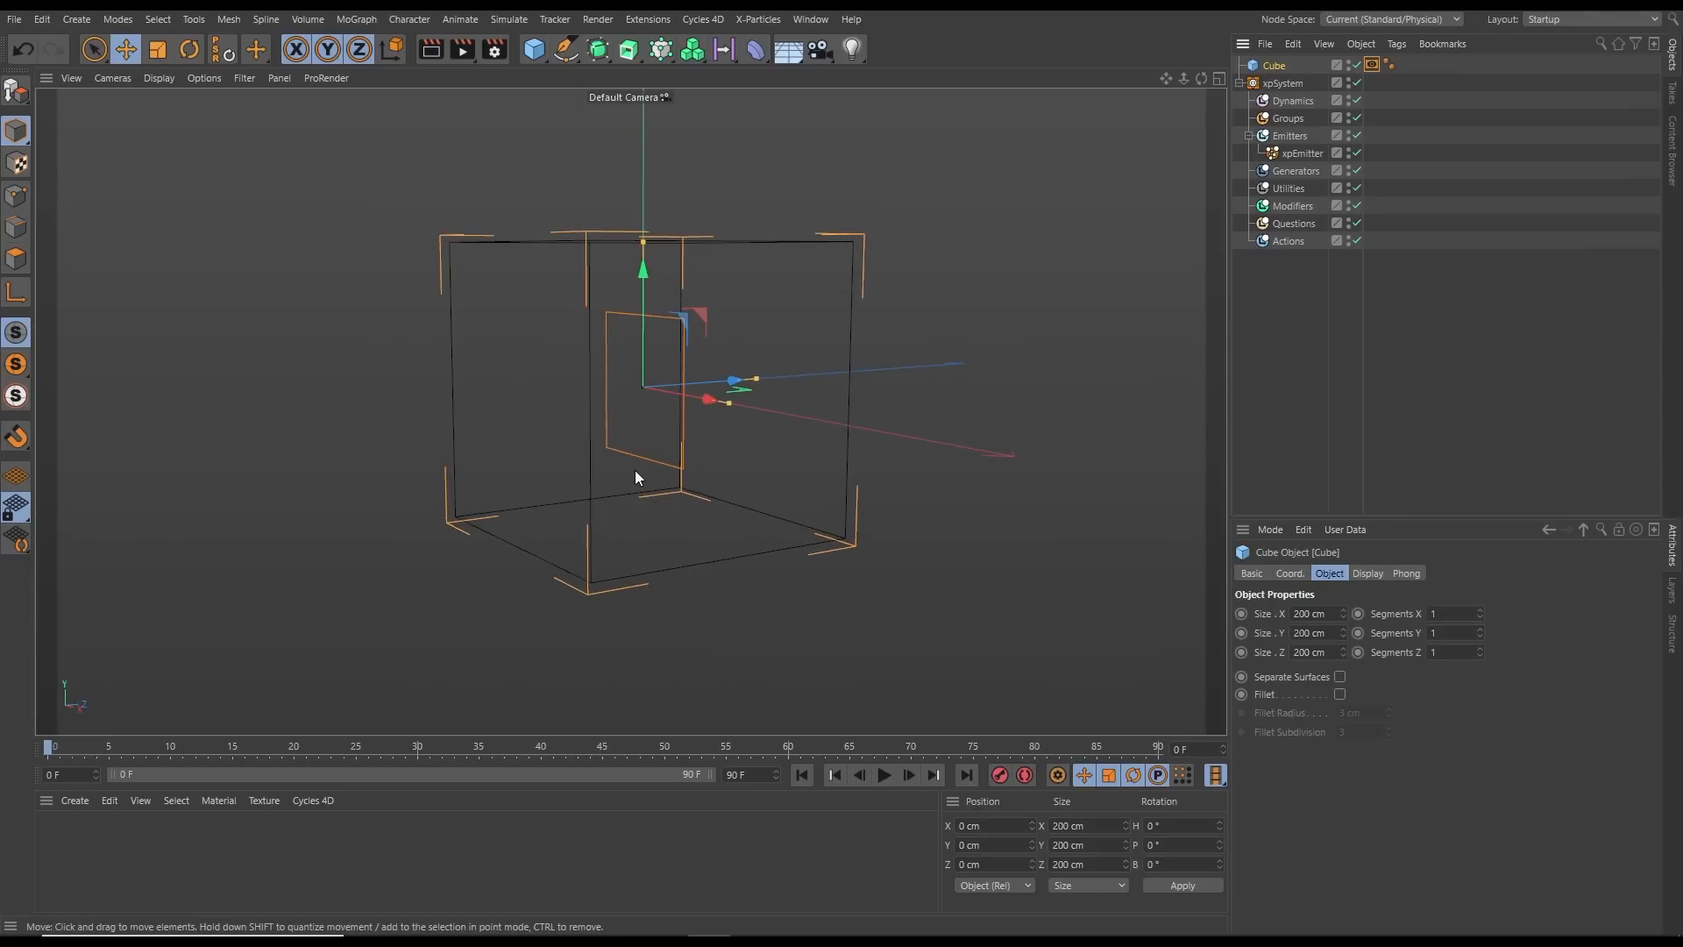
{"action": "left_click", "coordinate": [1399, 44]}
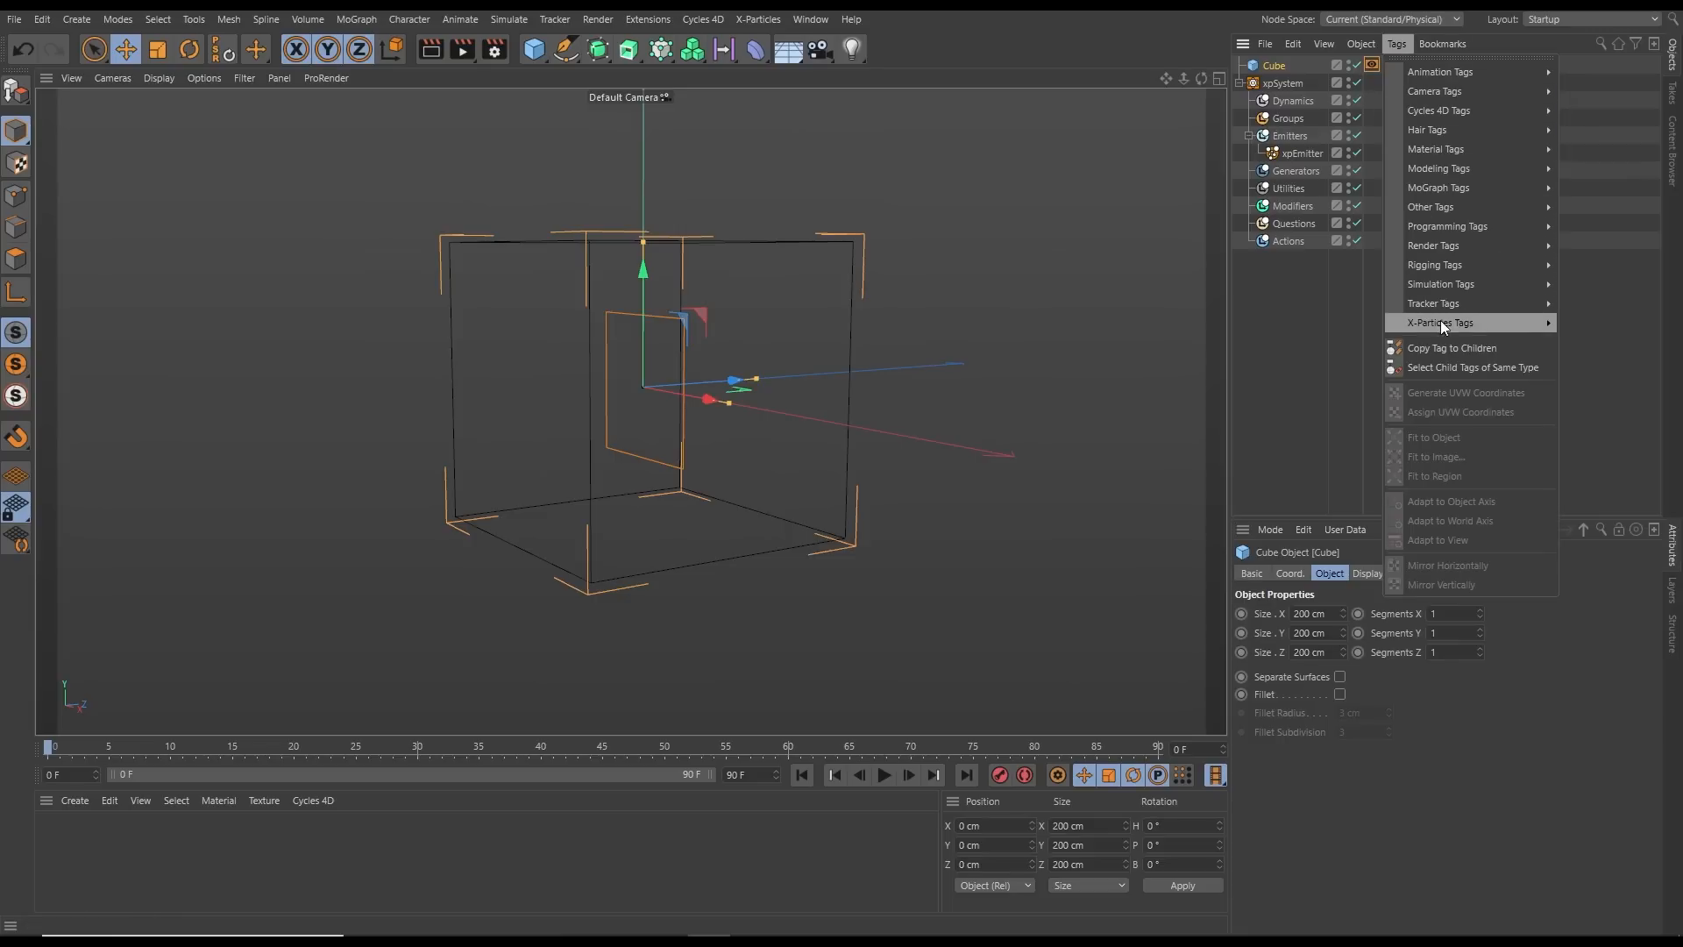
{"action": "mouse_move", "coordinate": [1441, 321]}
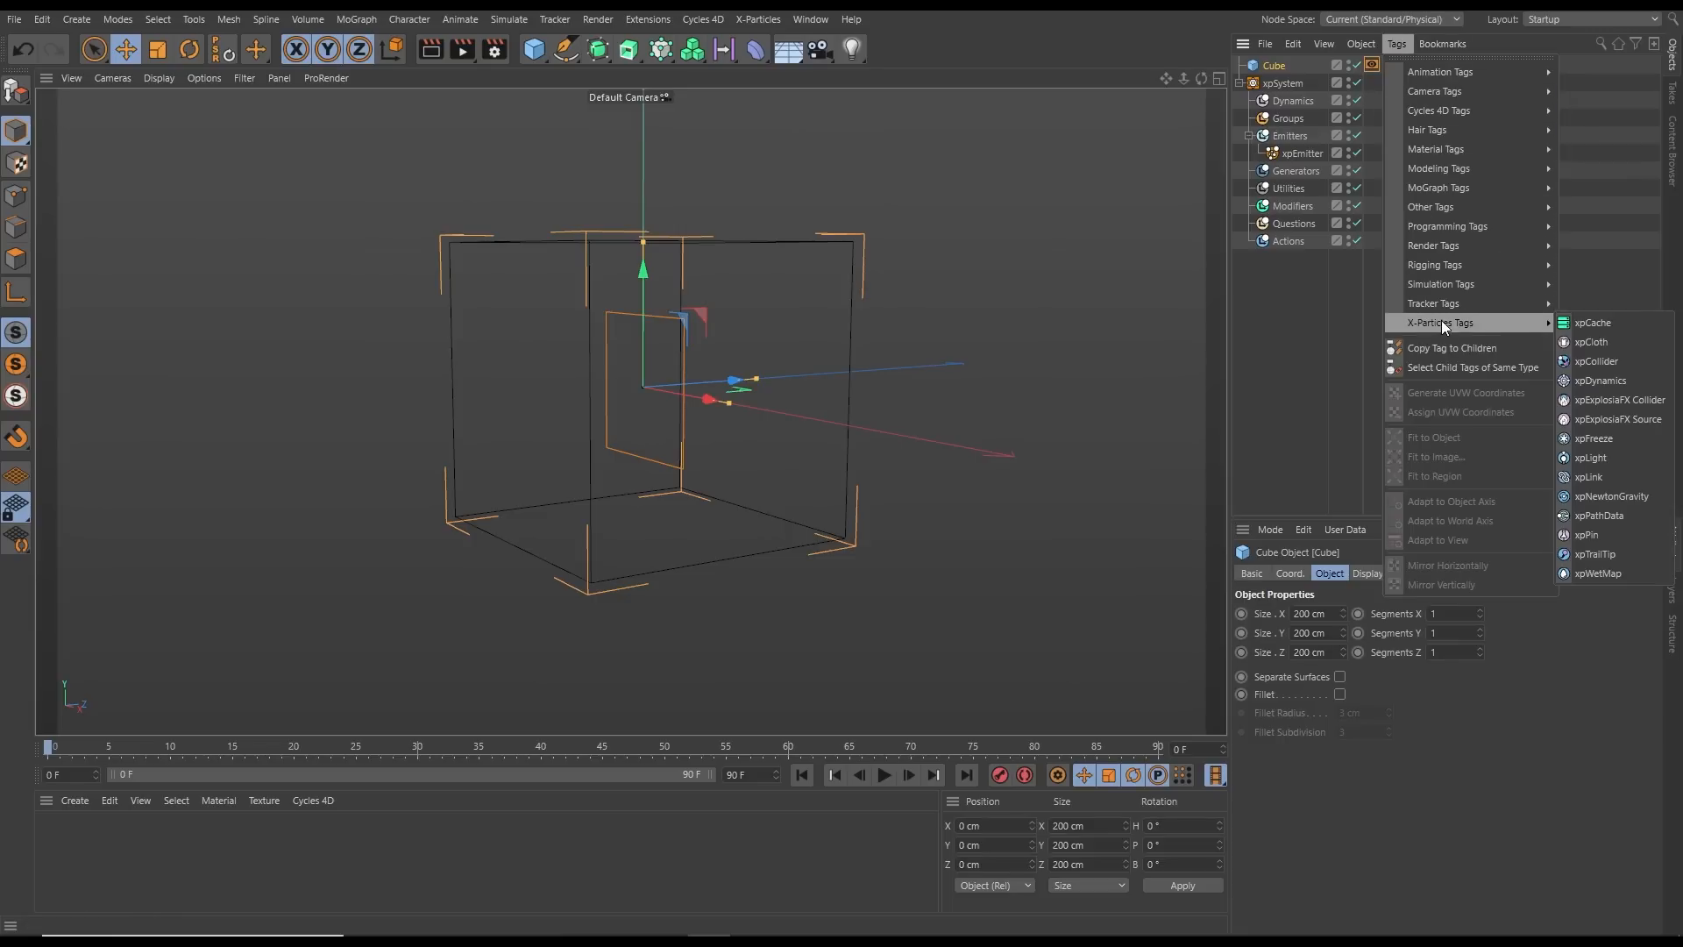
{"action": "left_click", "coordinate": [1589, 363]}
{"action": "left_click_drag", "start_coordinate": [1376, 683], "coordinate": [1361, 684]}
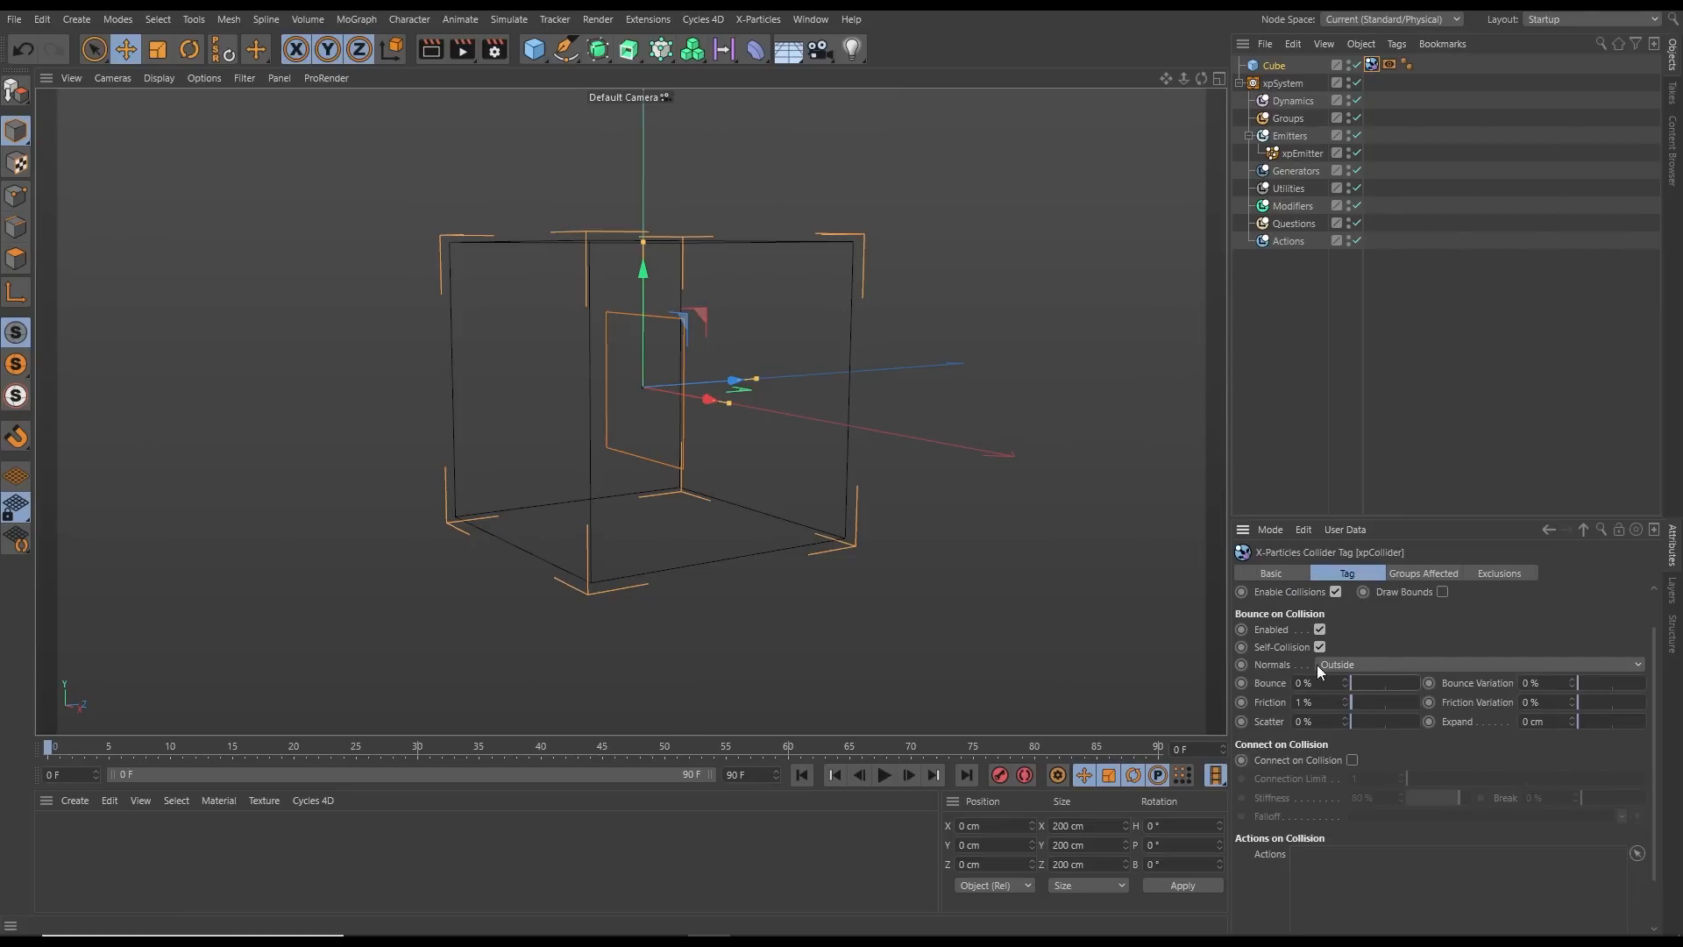
{"action": "left_click", "coordinate": [1339, 666]}
{"action": "left_click", "coordinate": [1343, 692]}
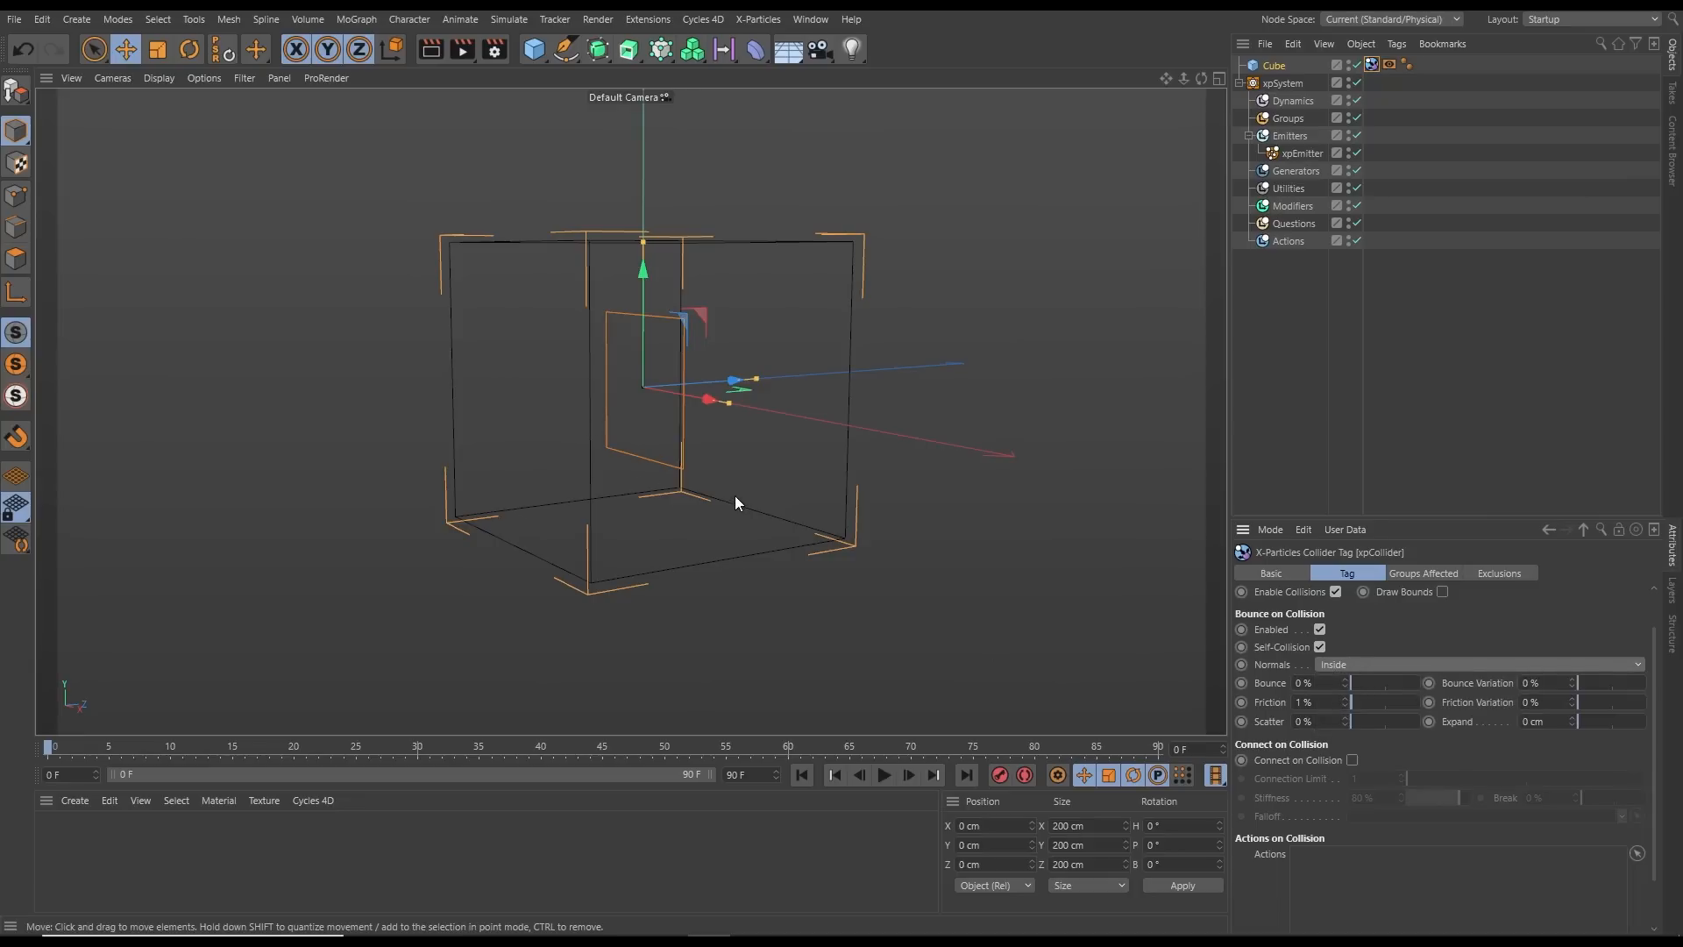
Select the xpEmitter, play the simulation to watch its particles inside the cube, and rewind to the start
{"action": "left_click_drag", "start_coordinate": [714, 488], "coordinate": [754, 480], "text": "alt"}
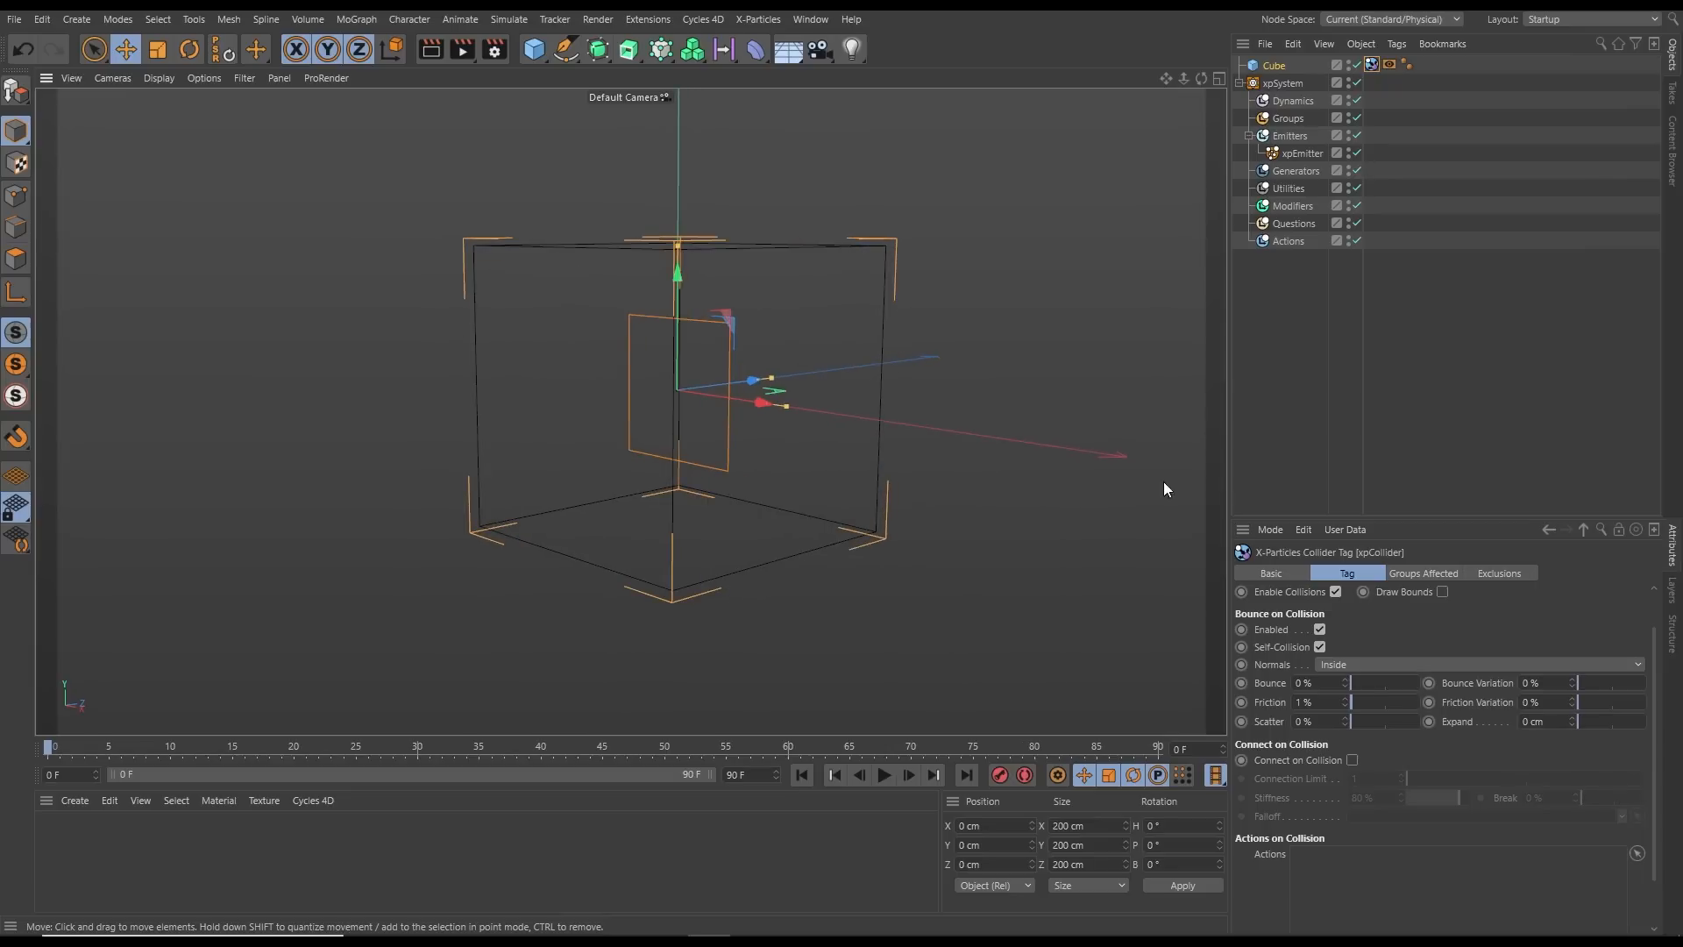
{"action": "left_click", "coordinate": [1276, 66]}
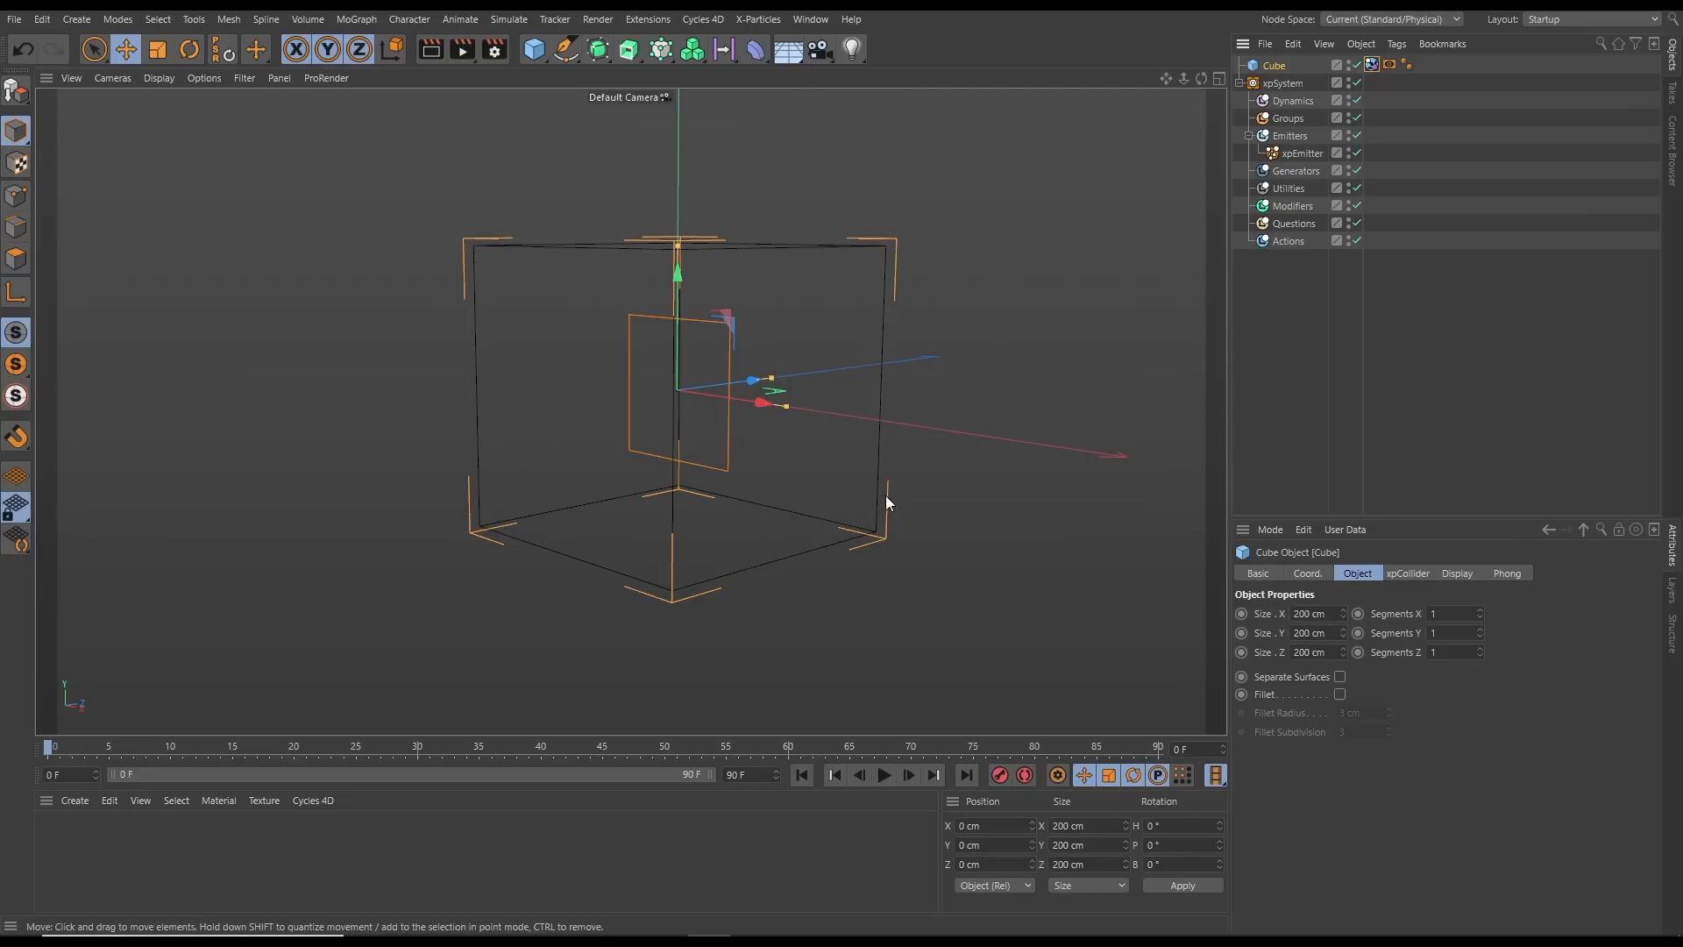
{"action": "left_click_drag", "start_coordinate": [885, 496], "coordinate": [812, 466], "text": "alt"}
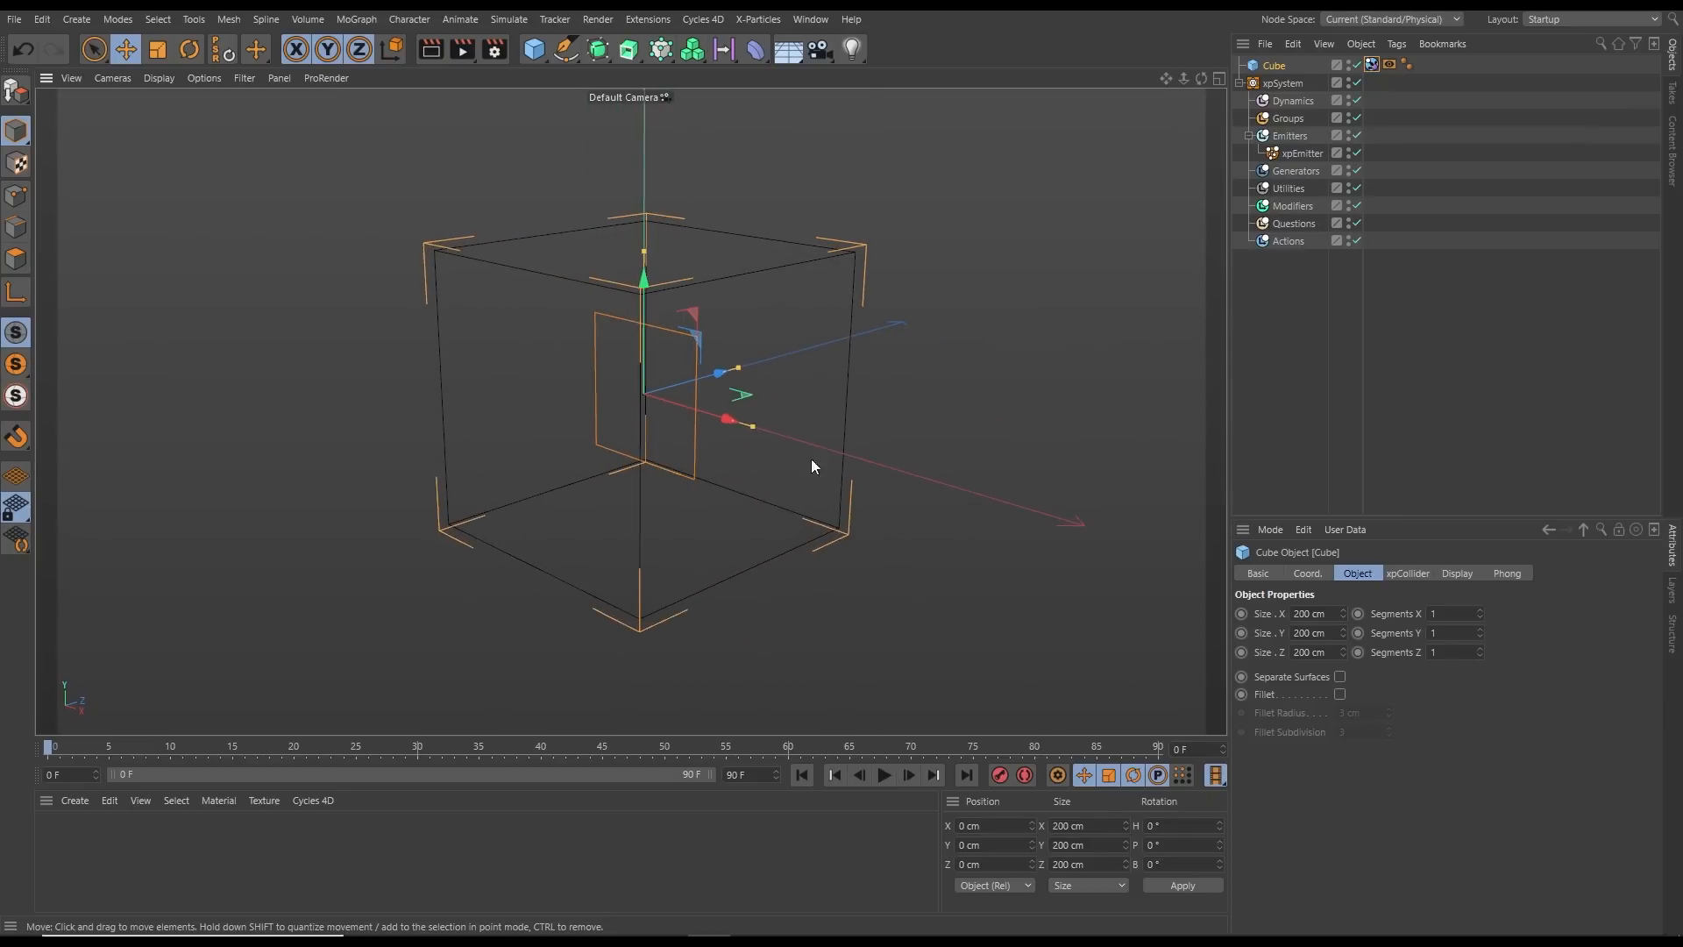
{"action": "left_click", "coordinate": [1292, 154]}
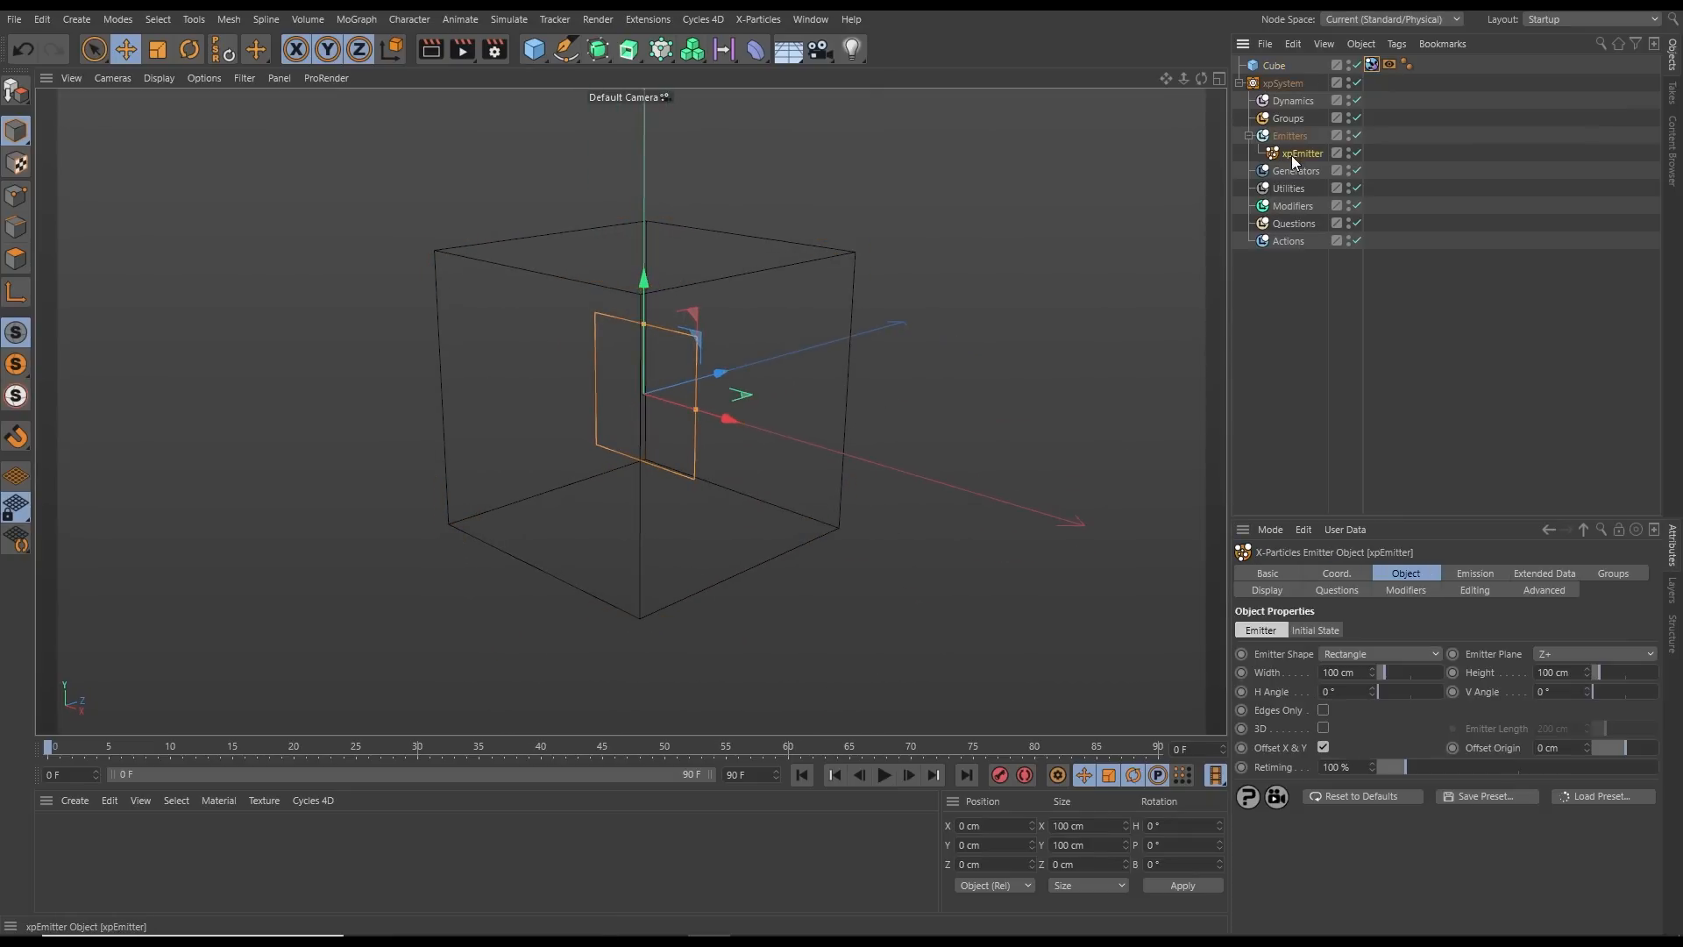
{"action": "left_click_drag", "start_coordinate": [717, 445], "coordinate": [635, 372], "text": "alt"}
{"action": "left_click", "coordinate": [885, 775]}
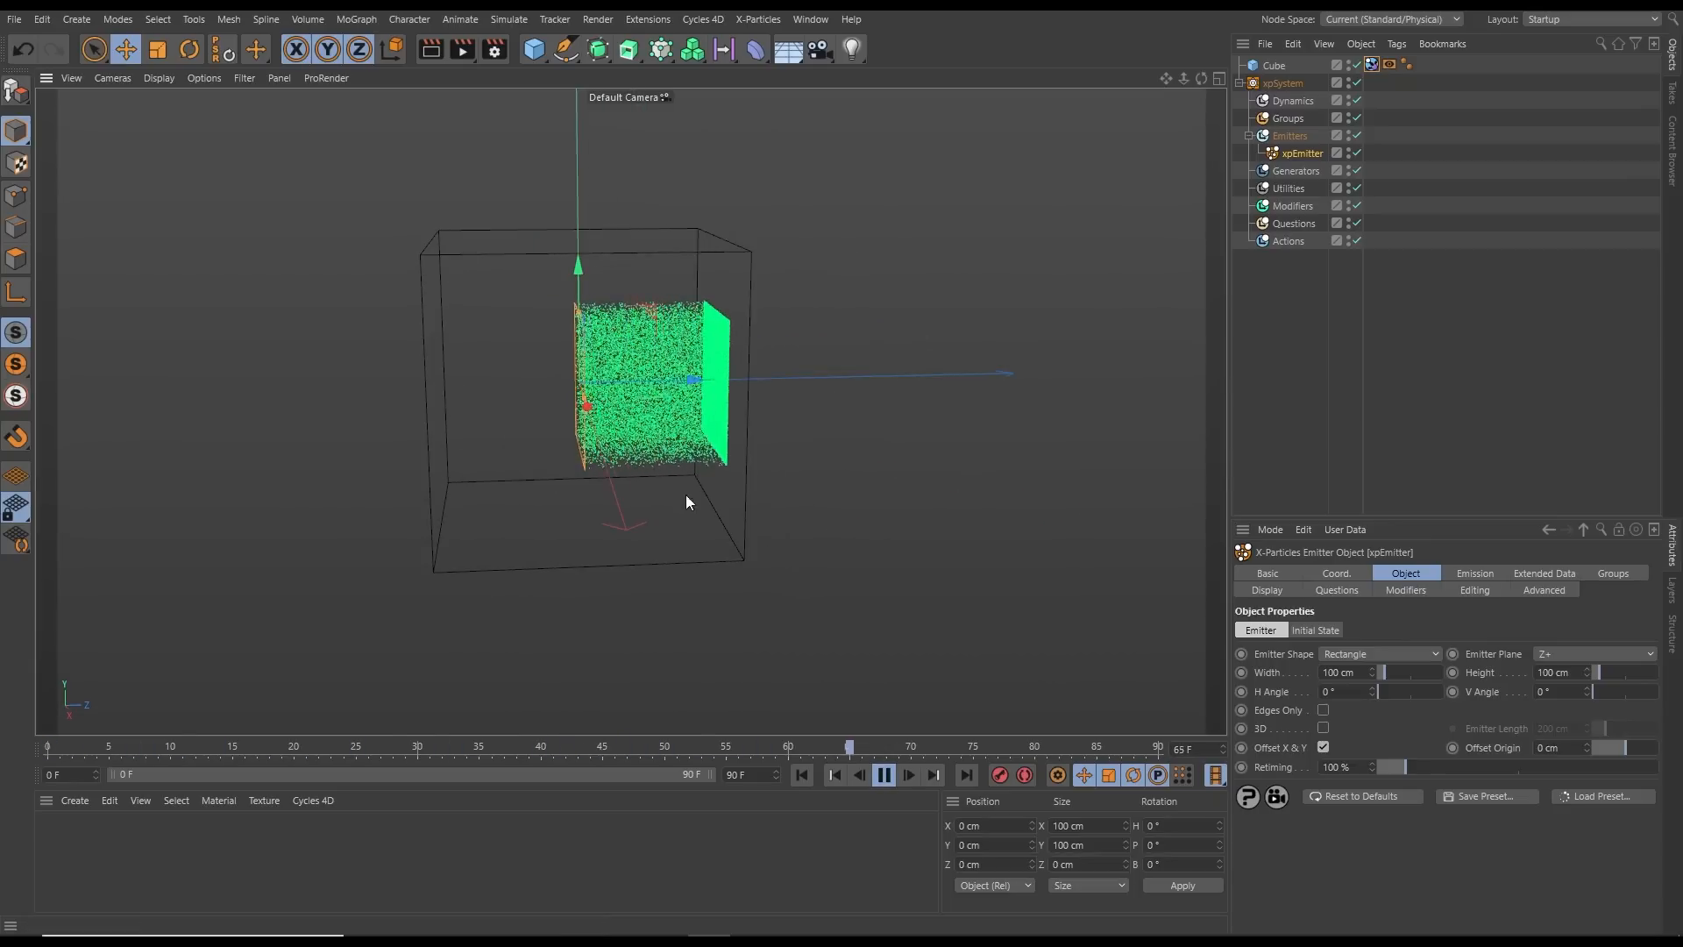
{"action": "left_click_drag", "start_coordinate": [685, 495], "coordinate": [787, 541], "text": "alt"}
{"action": "left_click", "coordinate": [885, 775]}
{"action": "left_click", "coordinate": [835, 775]}
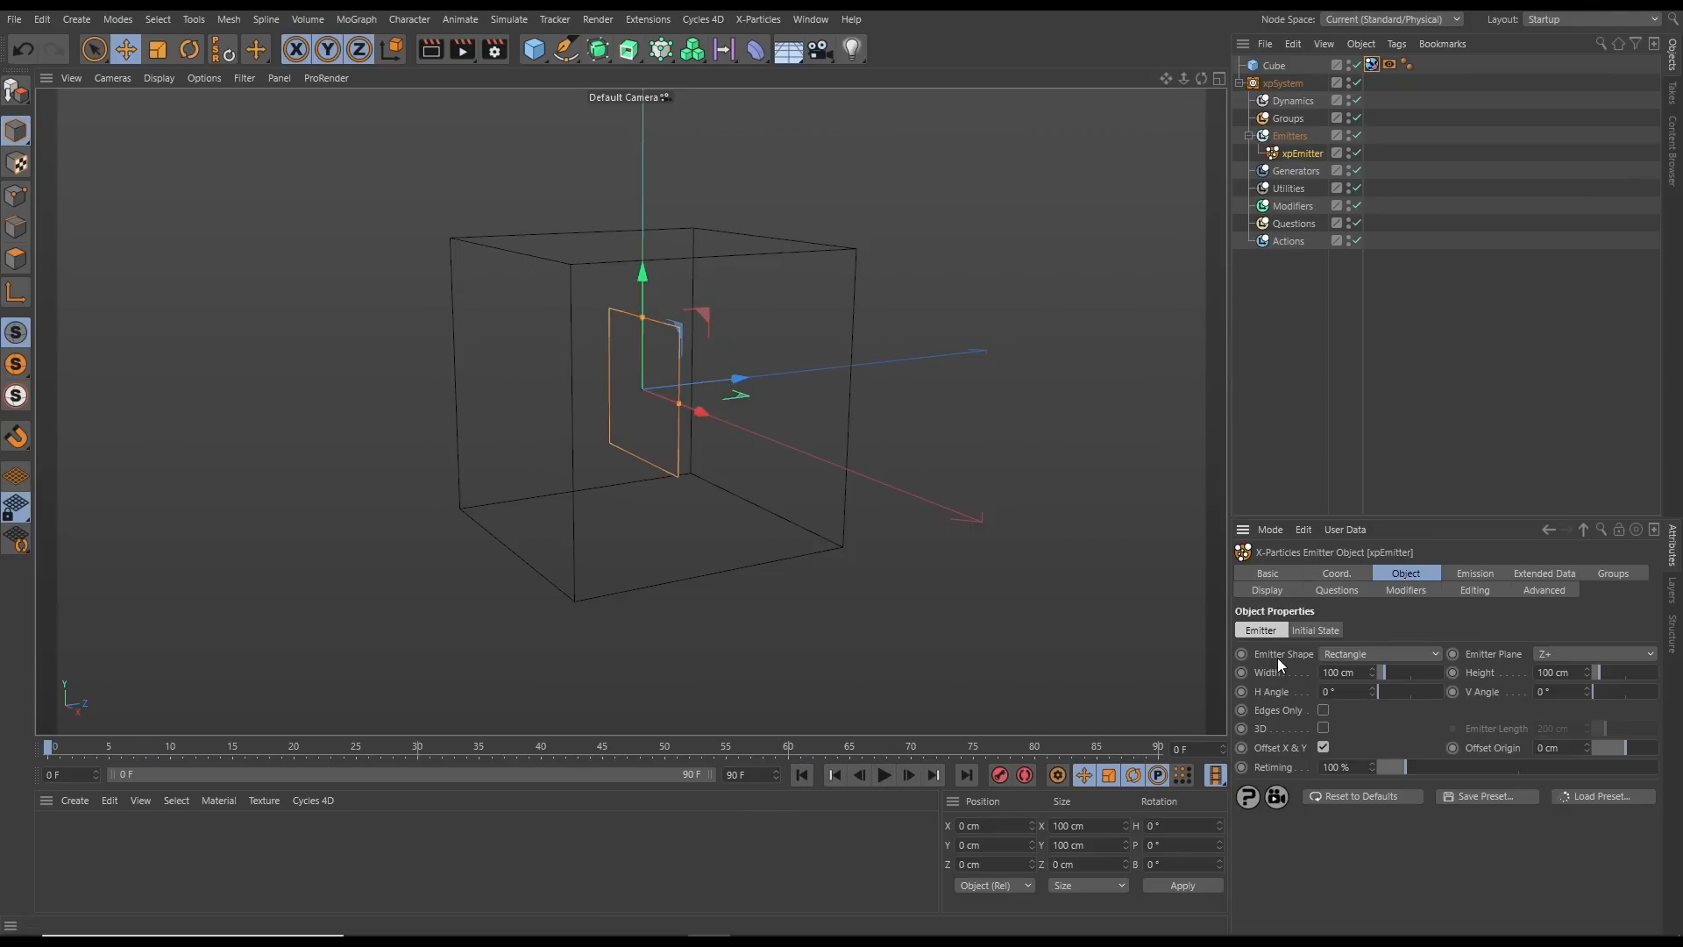
Change the emitter shape to Box and set its X and Z size to 200 cm each
{"action": "left_click", "coordinate": [1354, 656]}
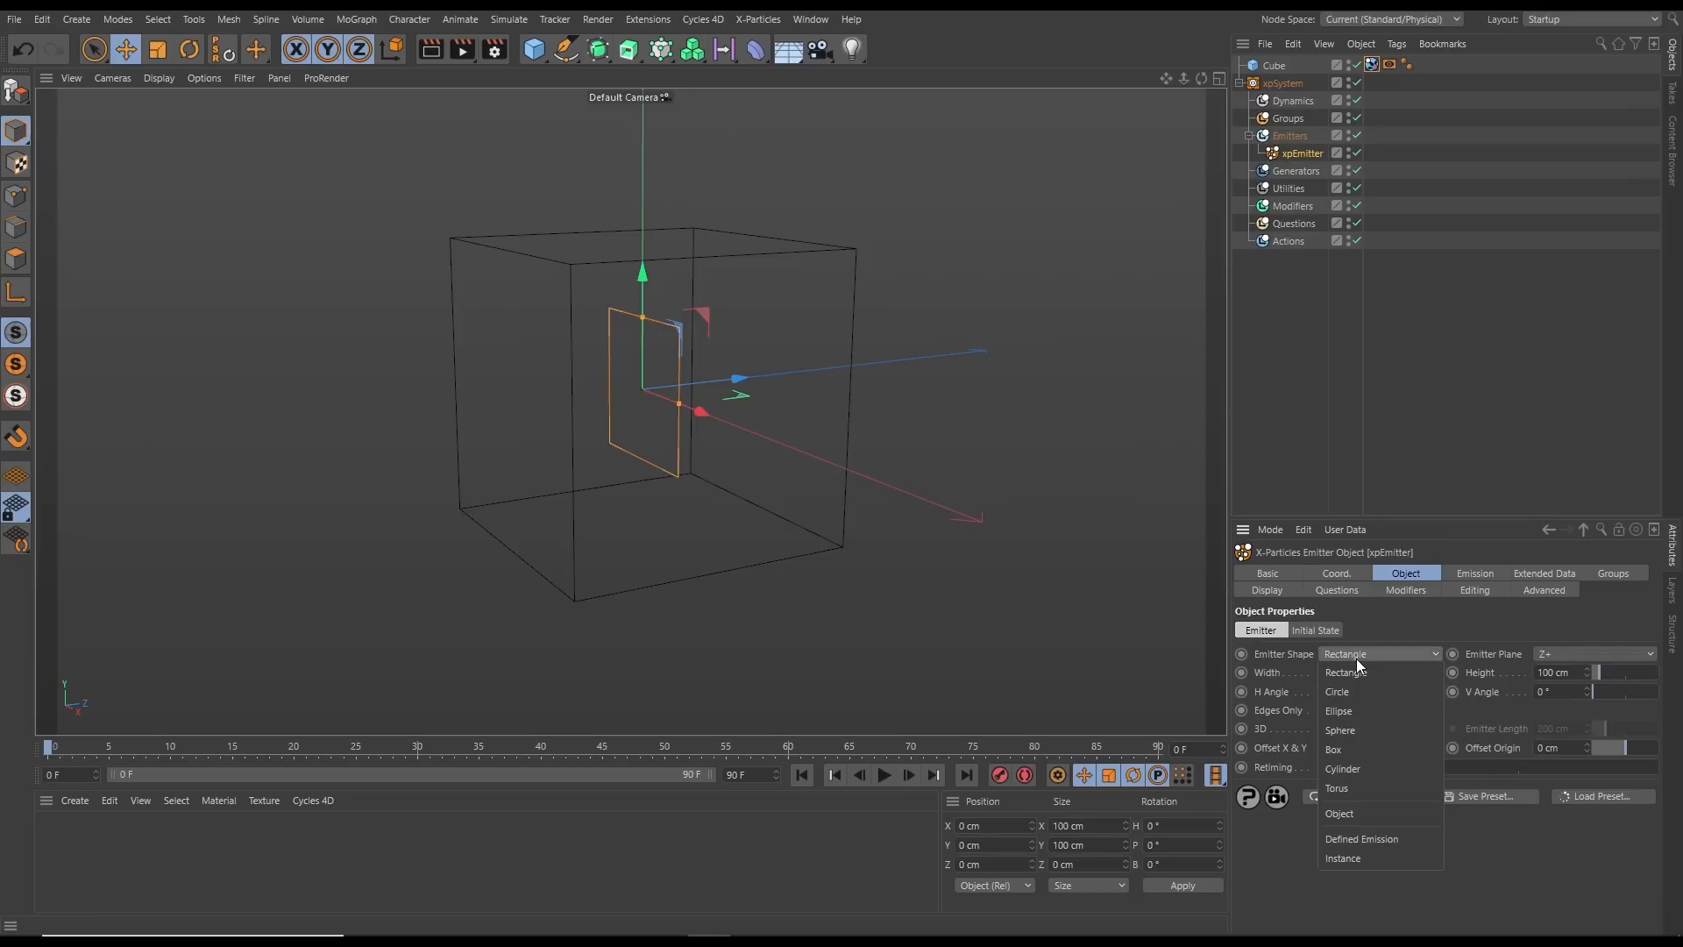
{"action": "left_click", "coordinate": [1340, 750]}
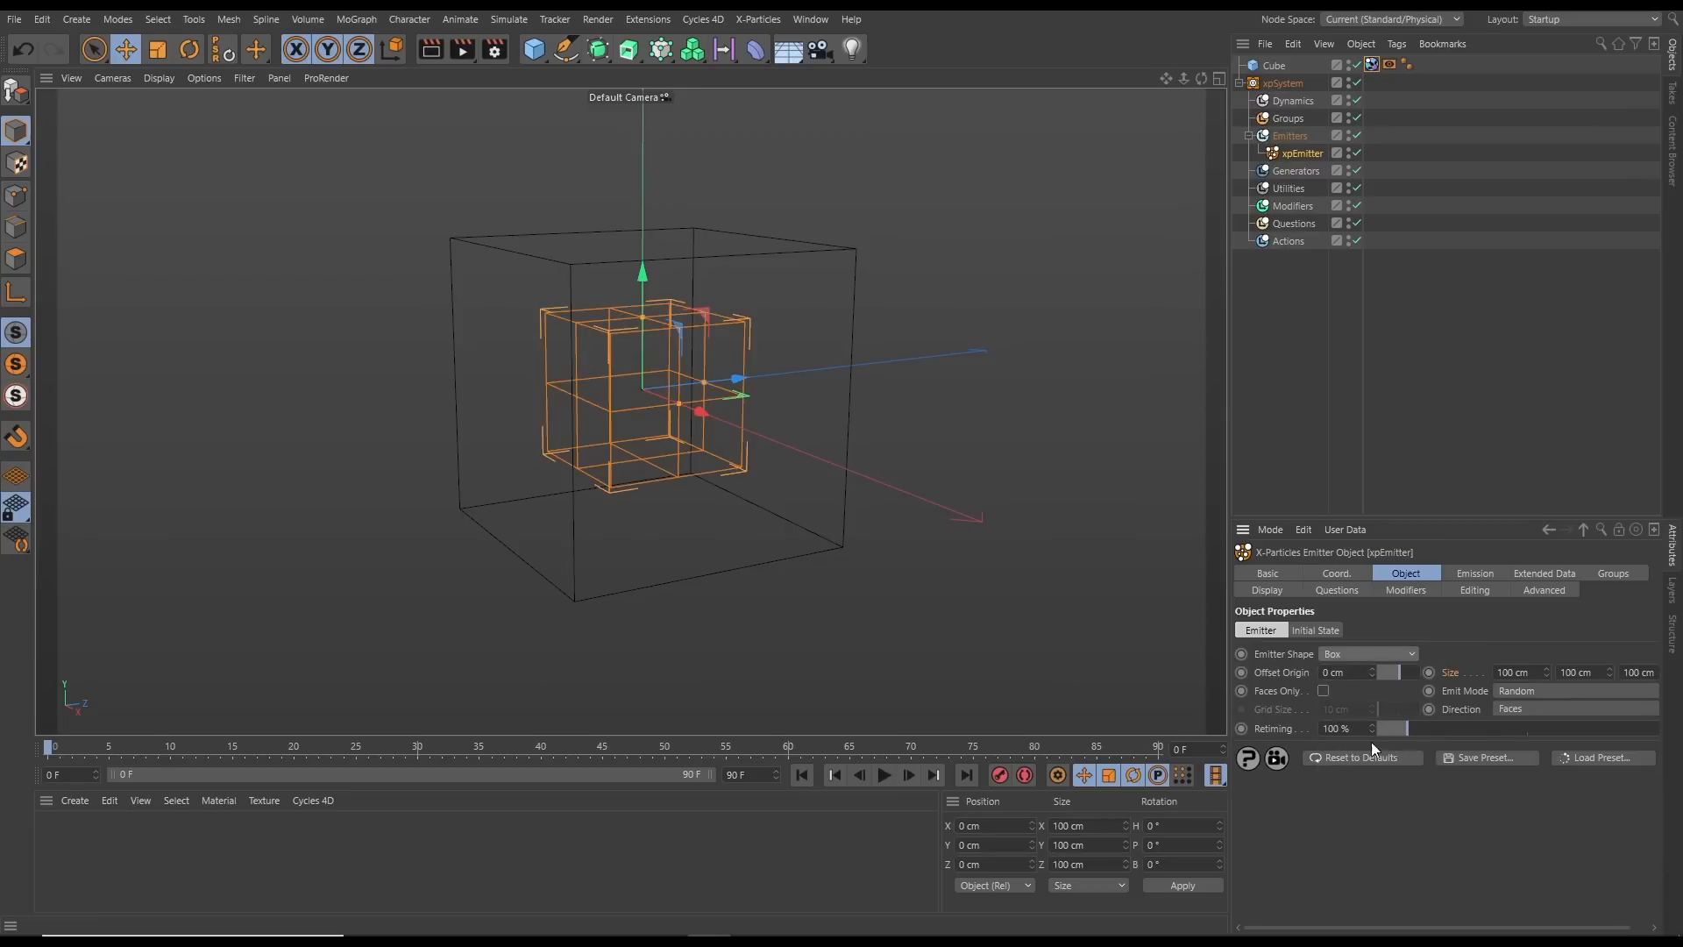
{"action": "double_click", "coordinate": [1514, 673]}
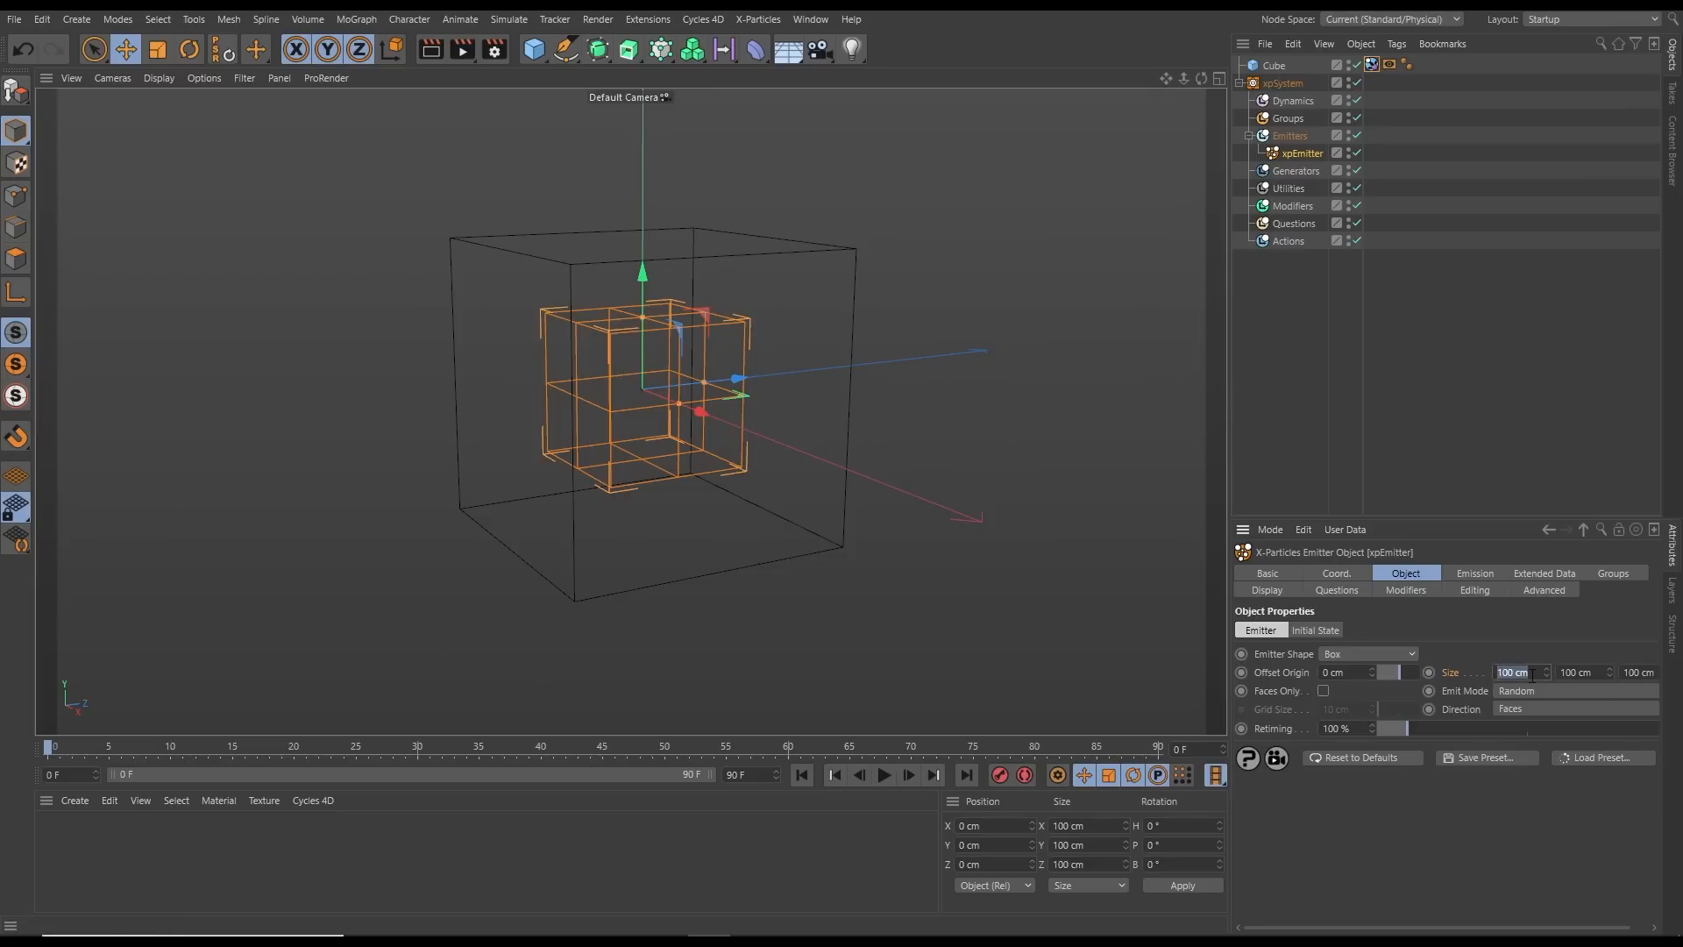
{"action": "key", "text": "Return"}
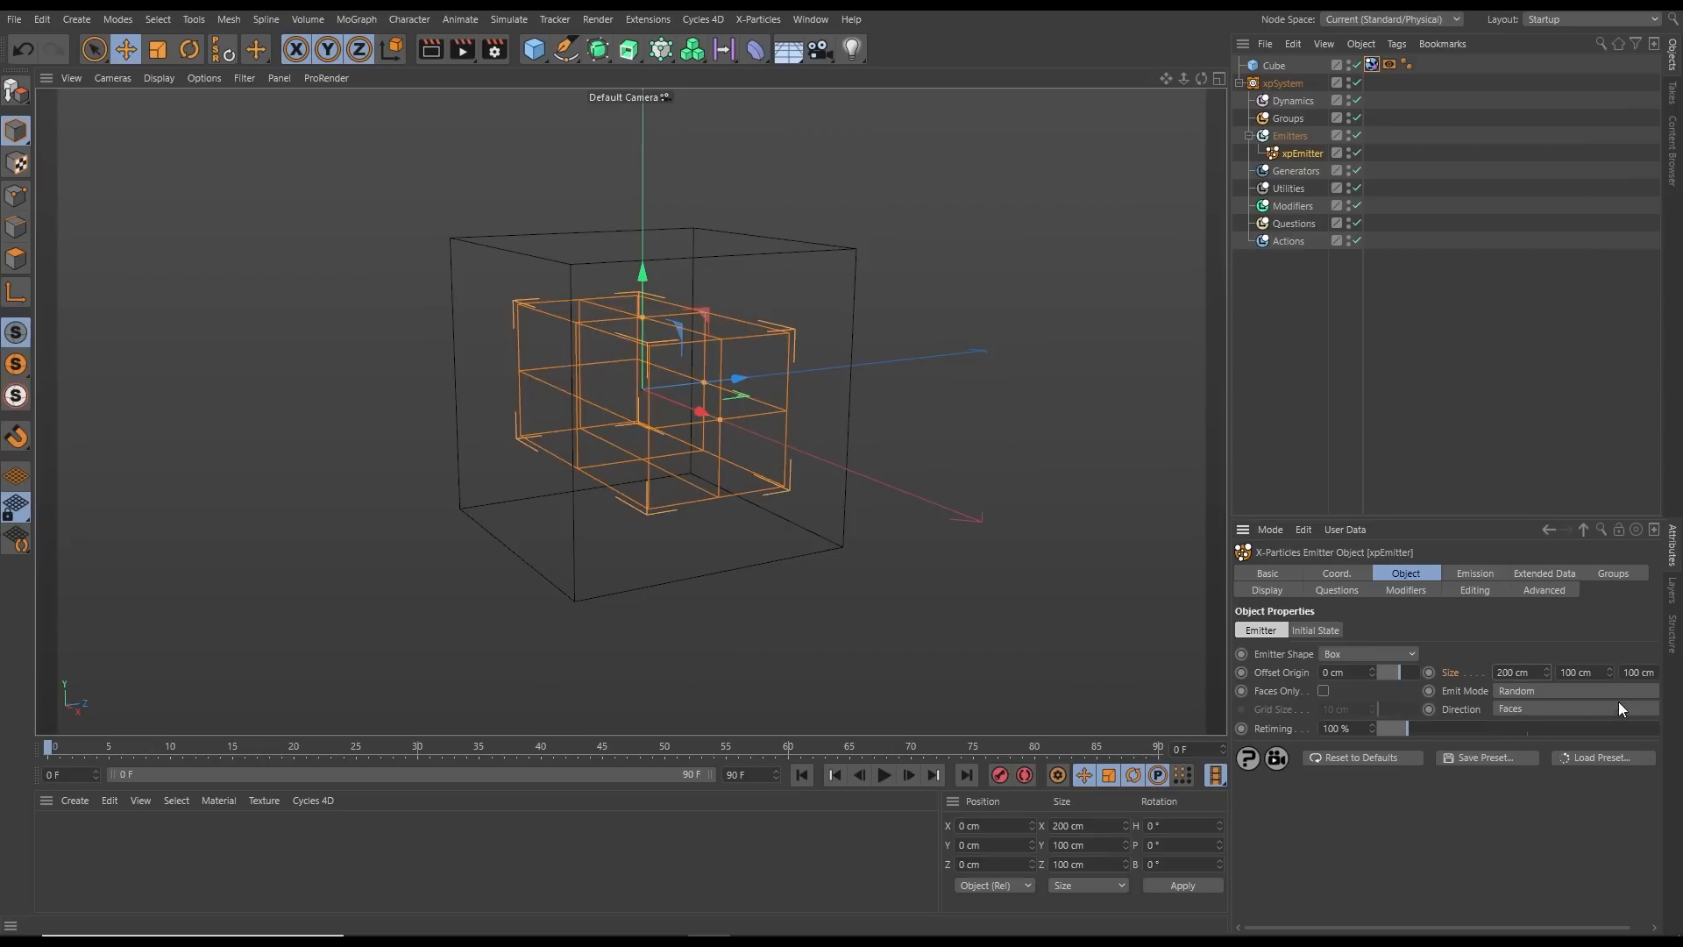
{"action": "double_click", "coordinate": [1638, 672]}
{"action": "type", "text": "200"}
{"action": "key", "text": "Return"}
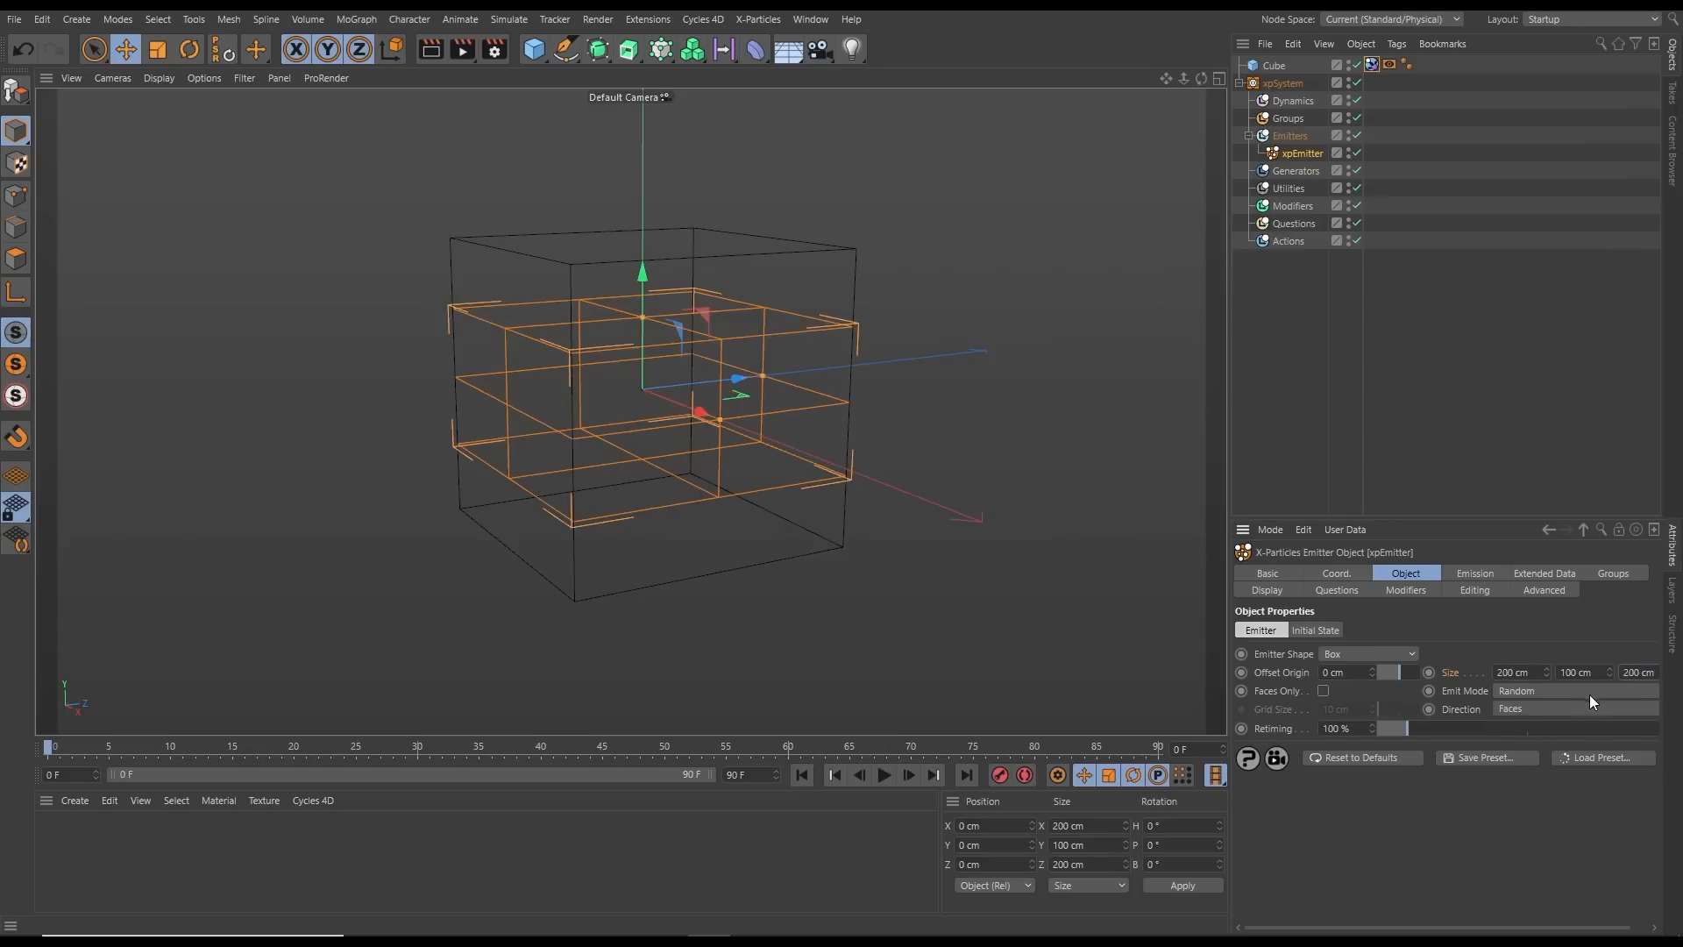
Reduce the box emitter's Y size to 30 cm
{"action": "left_click_drag", "start_coordinate": [758, 476], "coordinate": [892, 577], "text": "alt"}
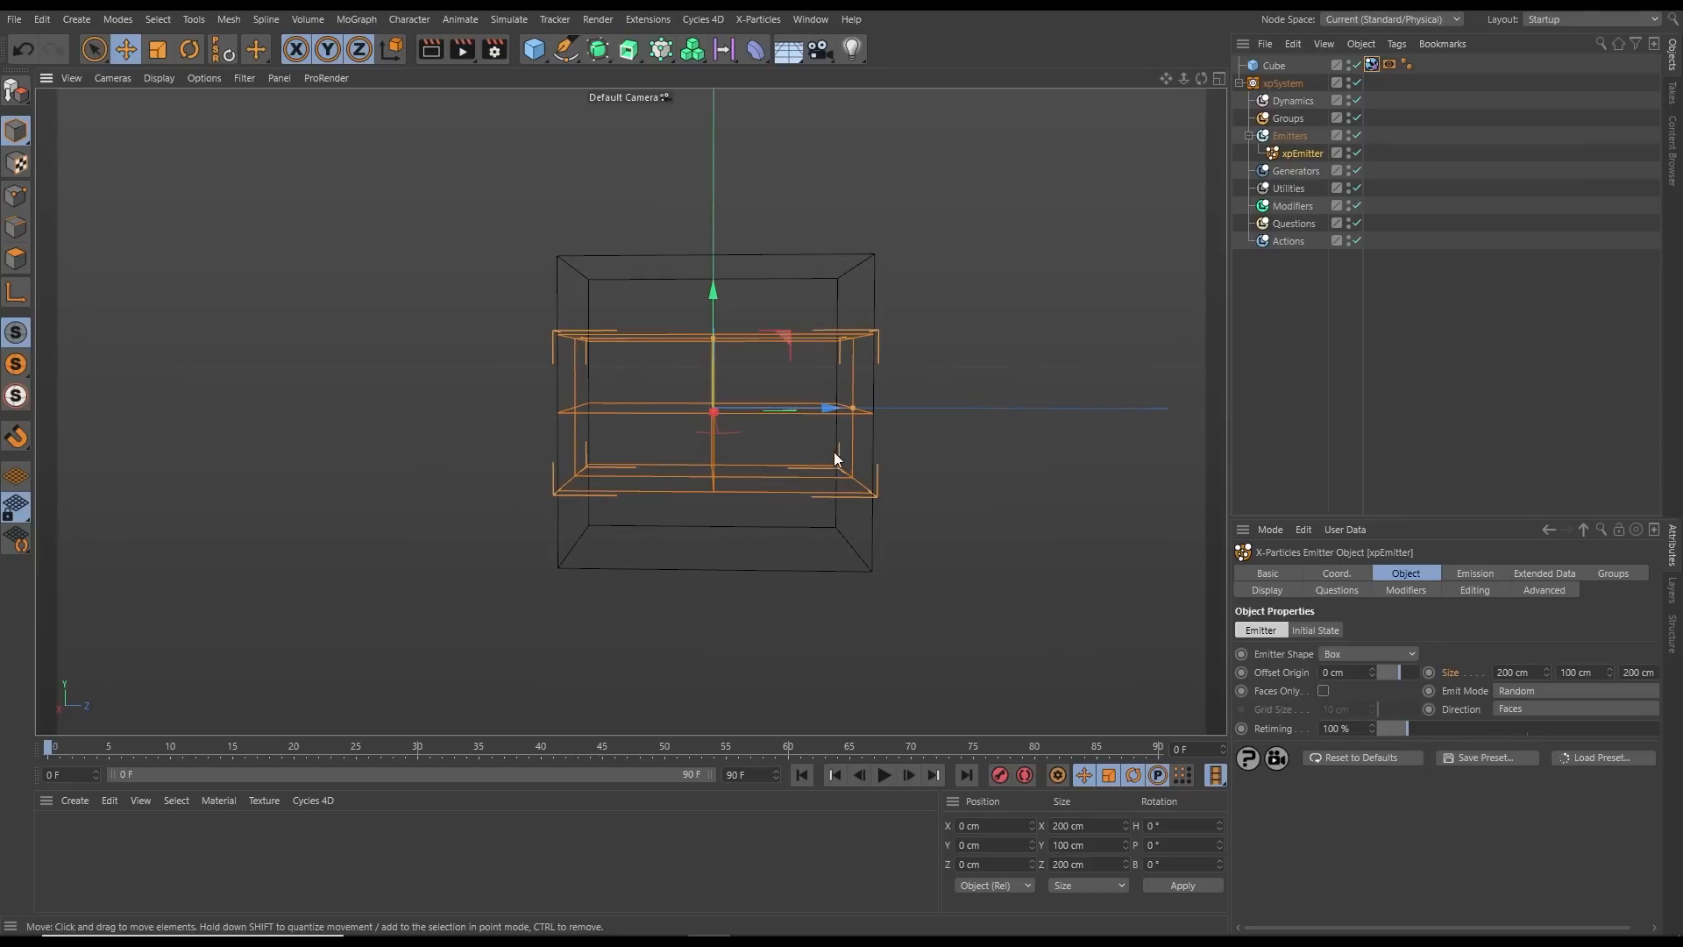
{"action": "double_click", "coordinate": [1587, 673]}
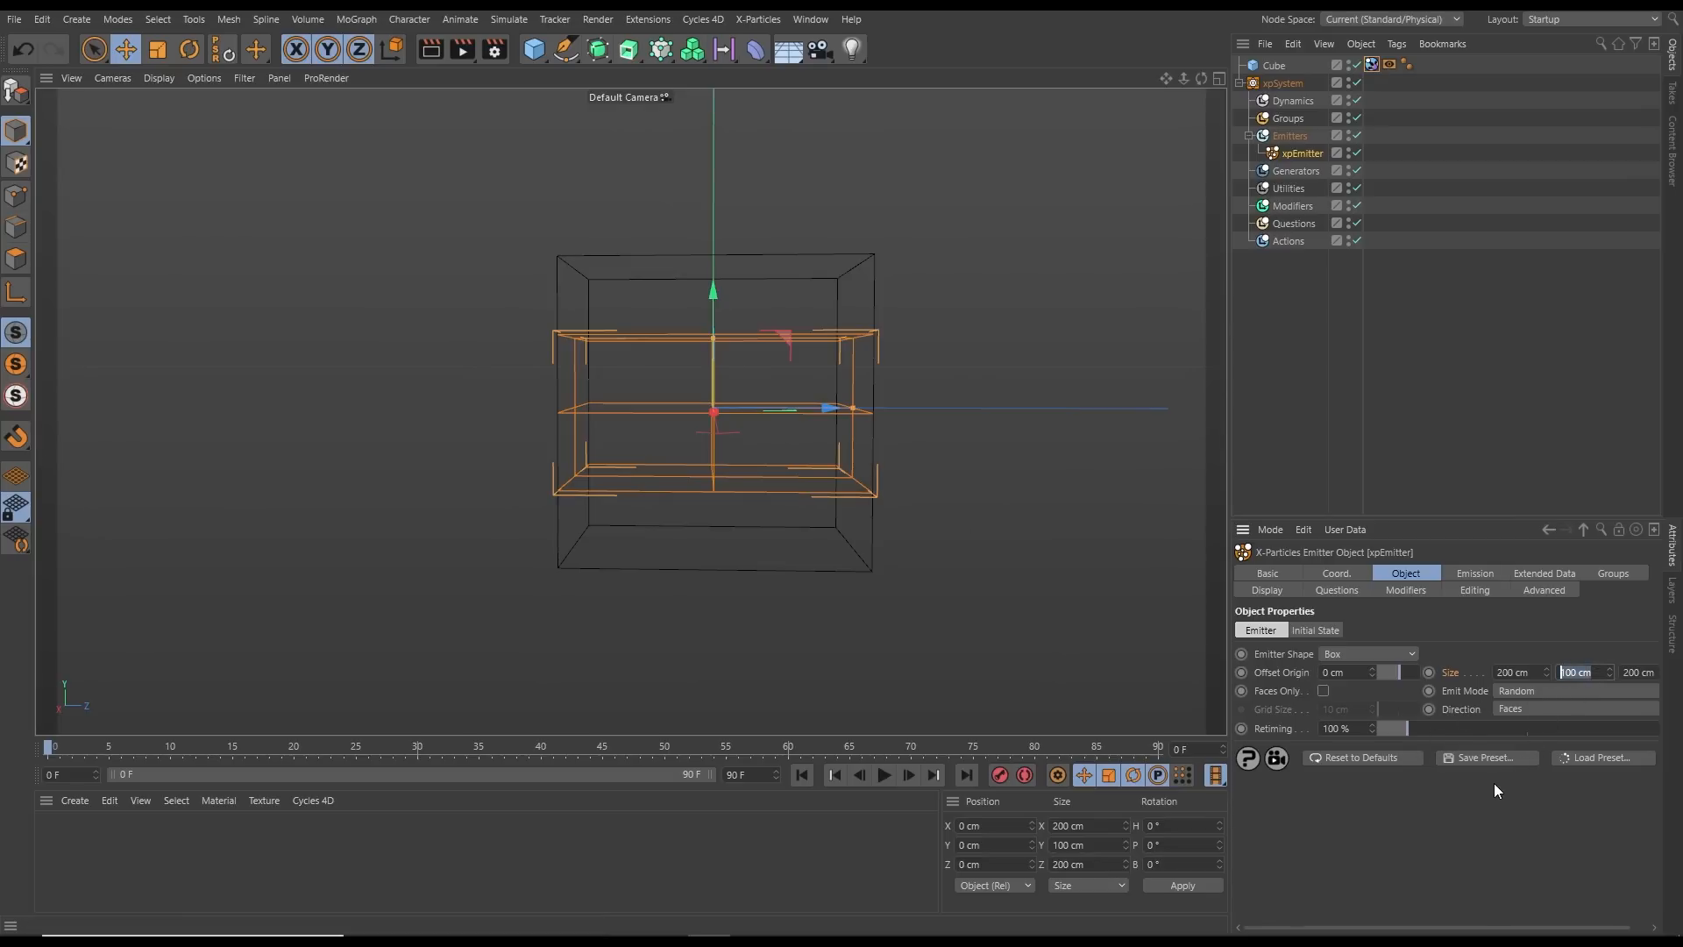
{"action": "type", "text": "30"}
{"action": "key", "text": "Return"}
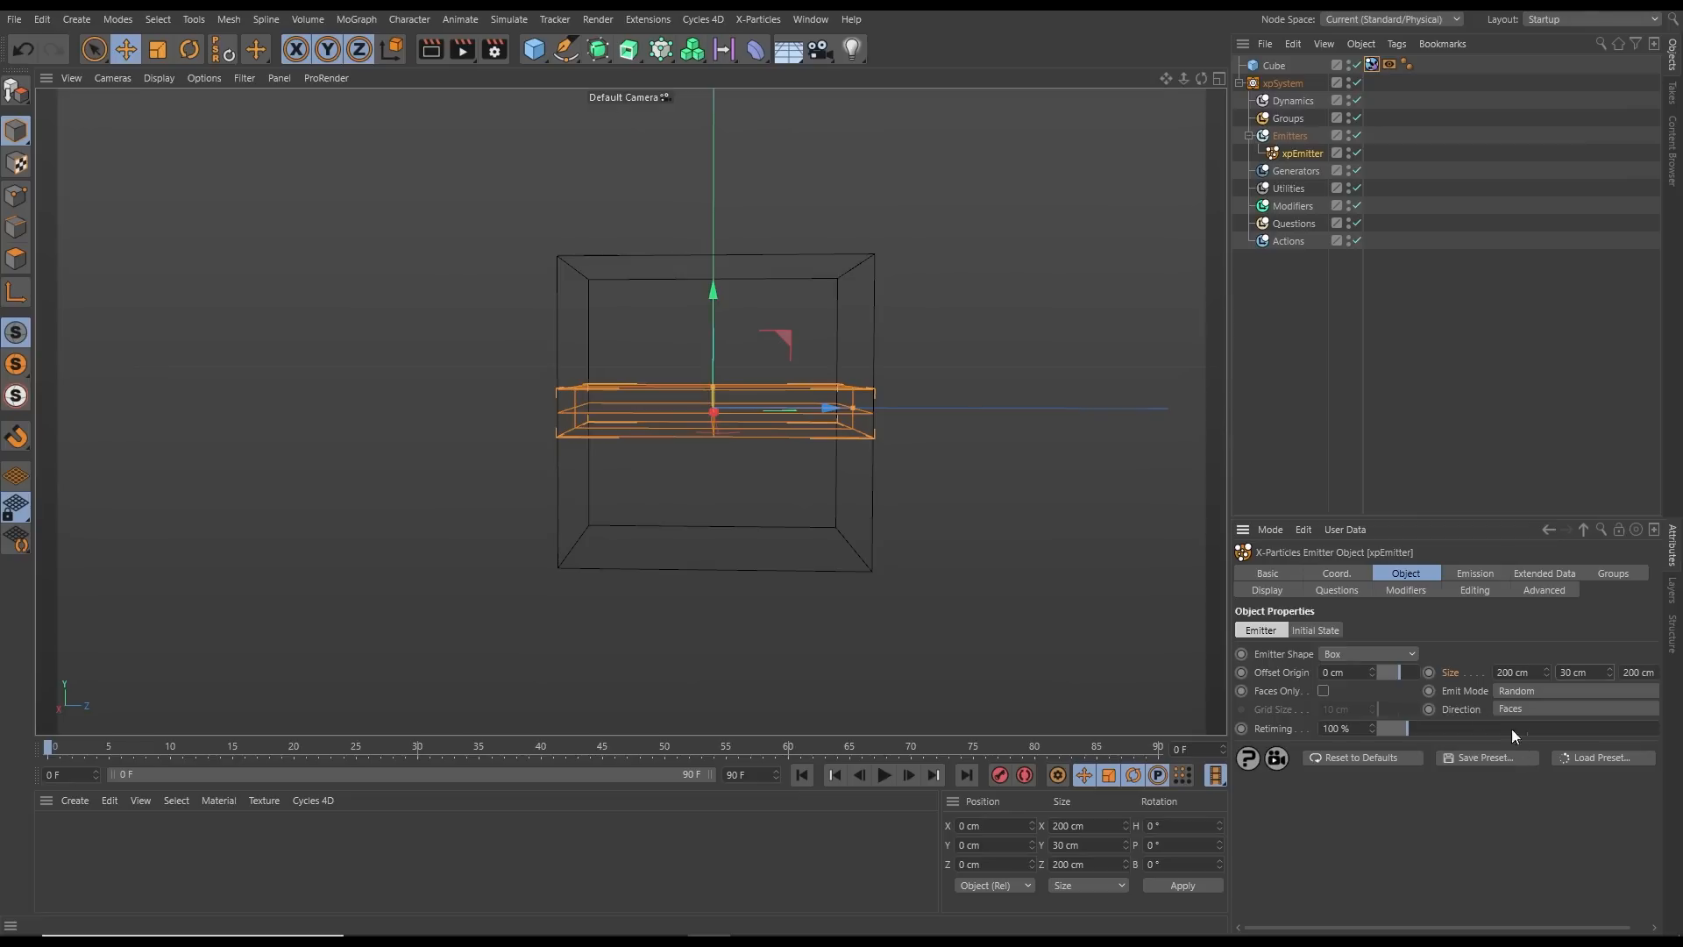
In the front view, move the emitter down to the cube's floor, at about -84.7 cm in Y, and return to the perspective view
{"action": "left_click_drag", "start_coordinate": [855, 347], "coordinate": [810, 486], "text": "alt"}
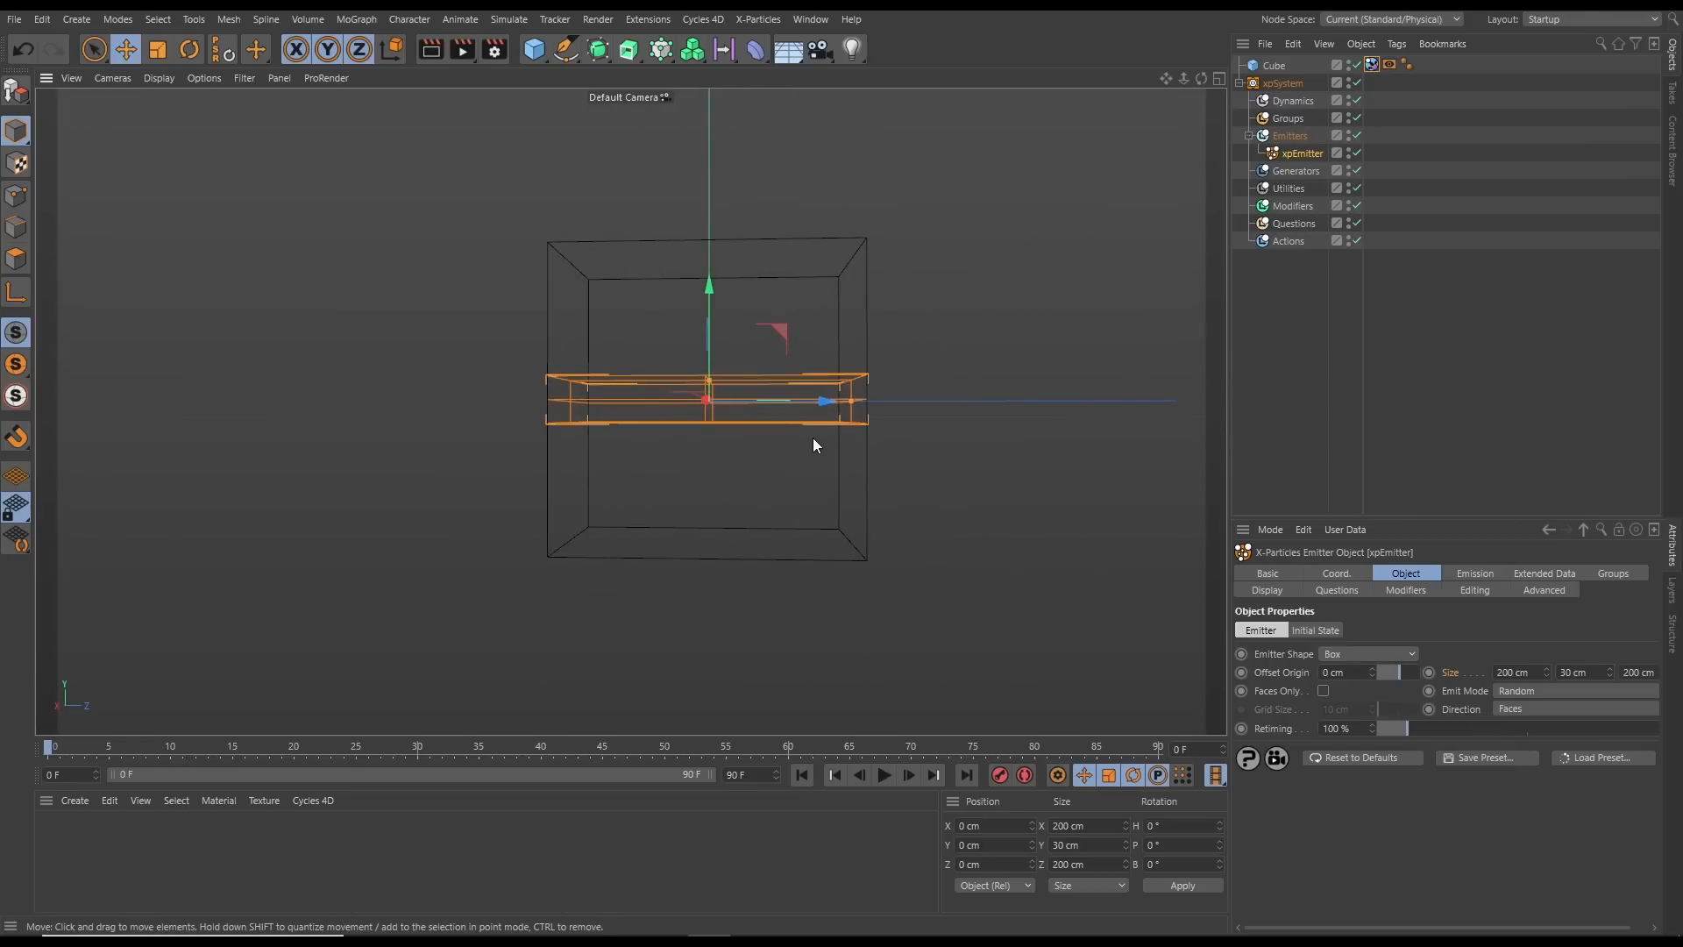
{"action": "middle_click", "coordinate": [814, 493]}
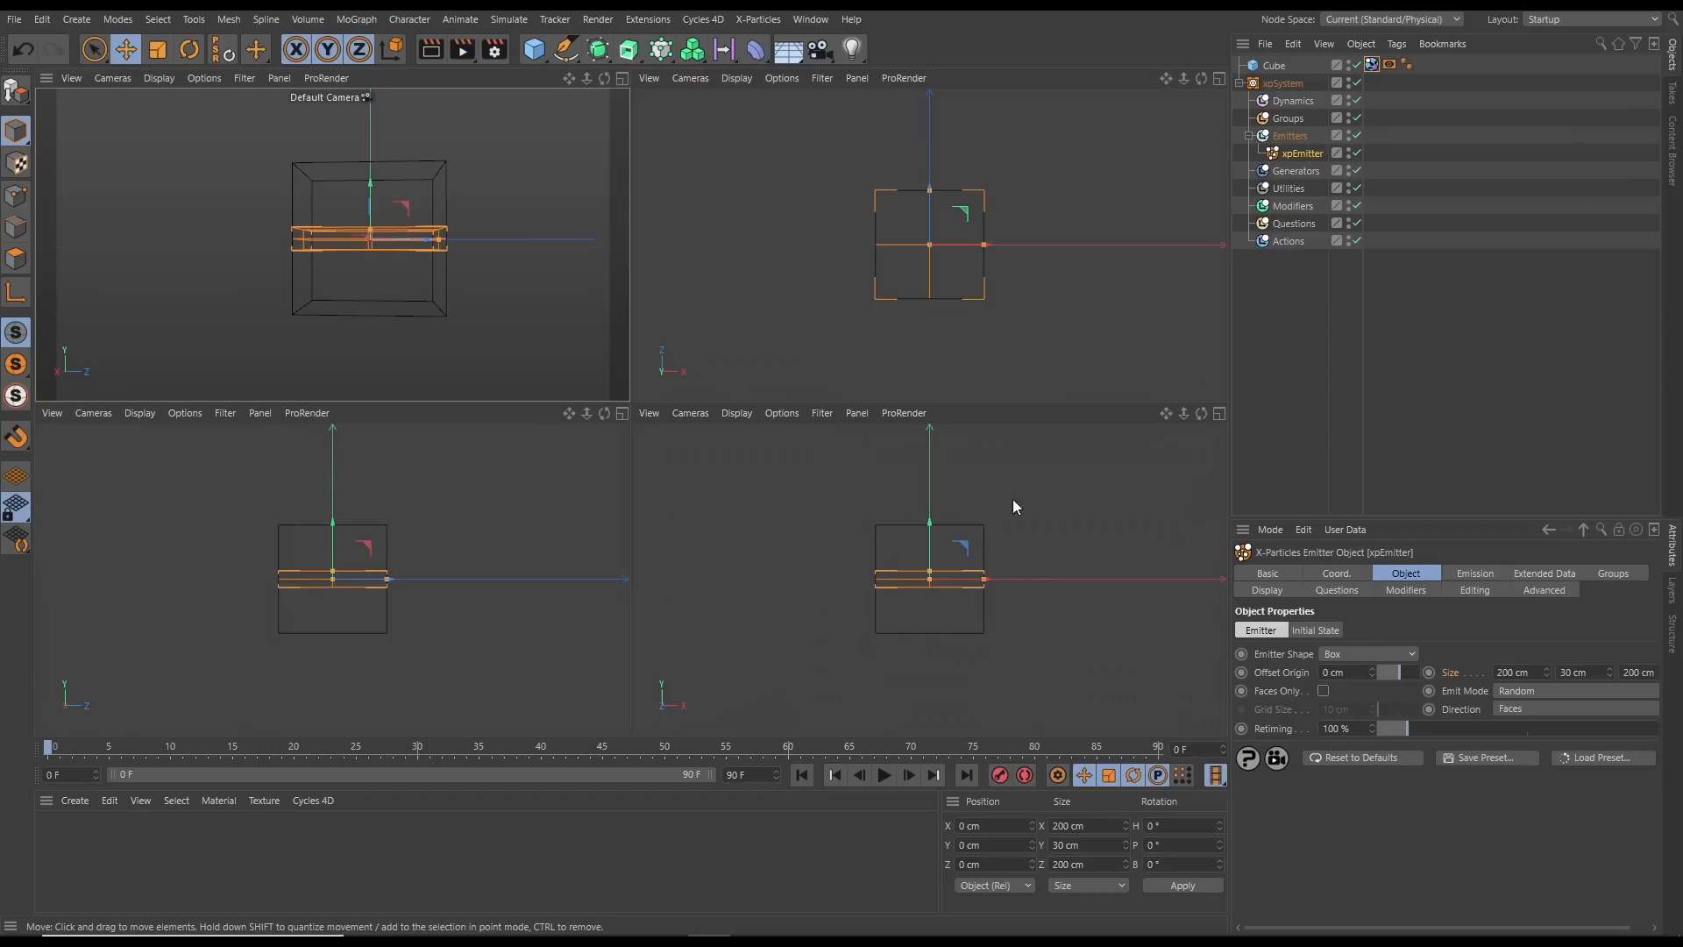
{"action": "left_click", "coordinate": [1217, 413]}
{"action": "left_click_drag", "start_coordinate": [634, 298], "coordinate": [653, 403]}
{"action": "scroll", "coordinate": [622, 502], "scroll_direction": "up", "scroll_amount": 3}
{"action": "scroll", "coordinate": [694, 509], "scroll_direction": "up", "scroll_amount": 2}
{"action": "scroll", "coordinate": [661, 515], "scroll_direction": "up", "scroll_amount": 4}
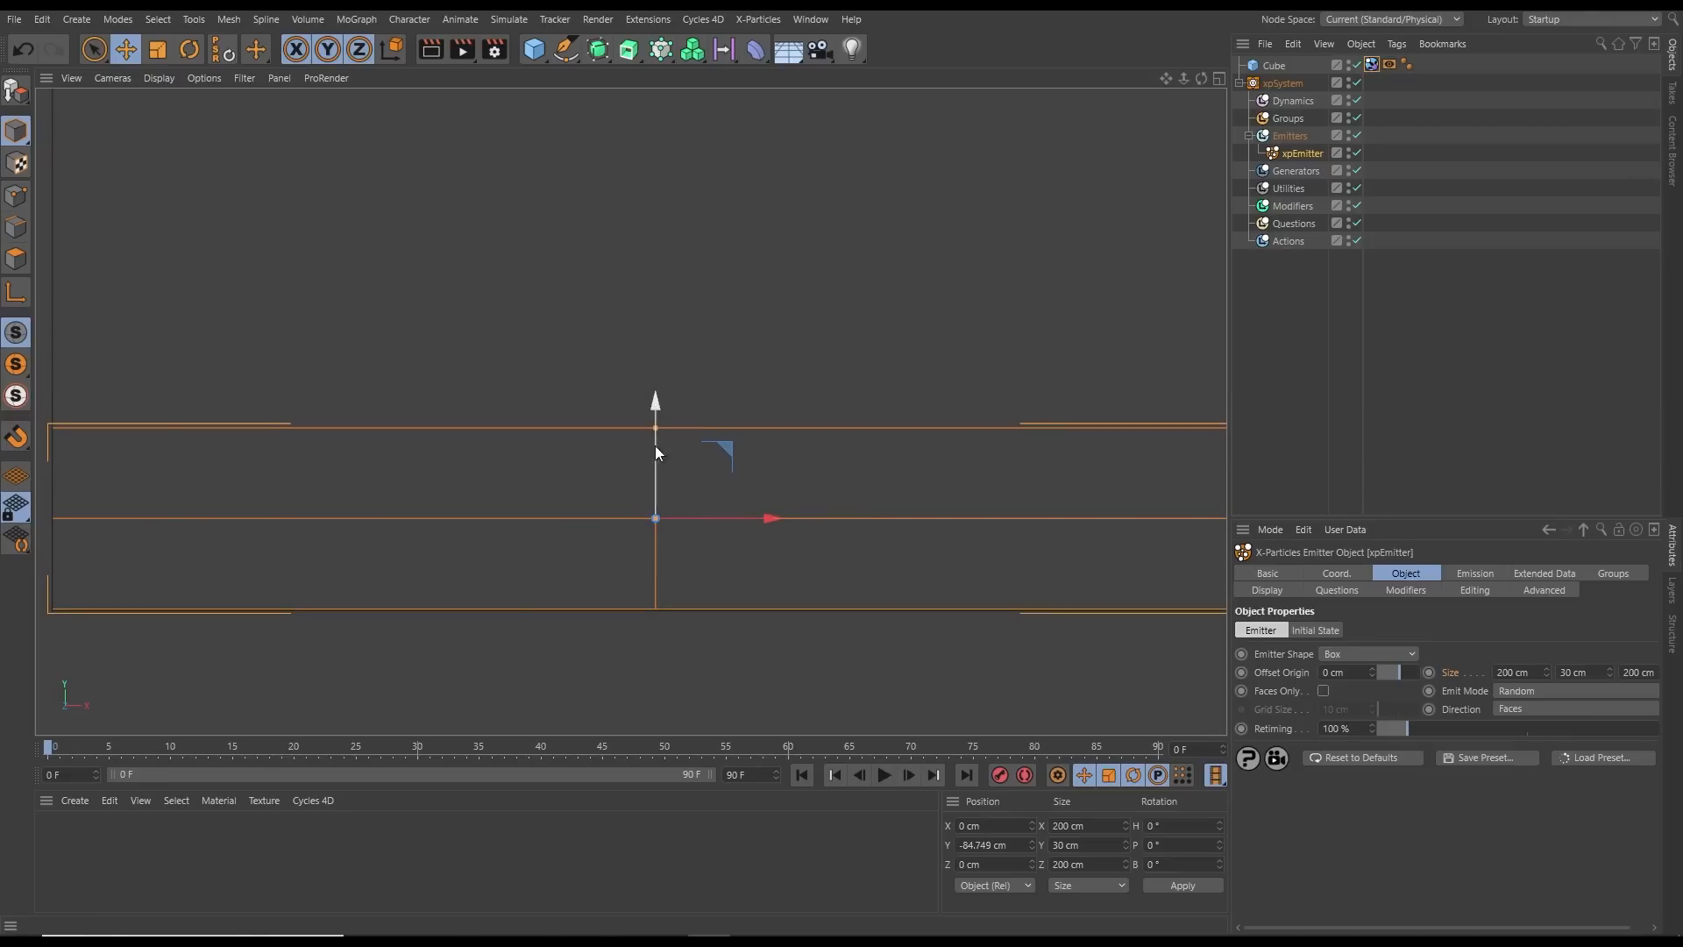
{"action": "scroll", "coordinate": [964, 450], "scroll_direction": "down", "scroll_amount": 8}
{"action": "scroll", "coordinate": [799, 459], "scroll_direction": "up", "scroll_amount": 6}
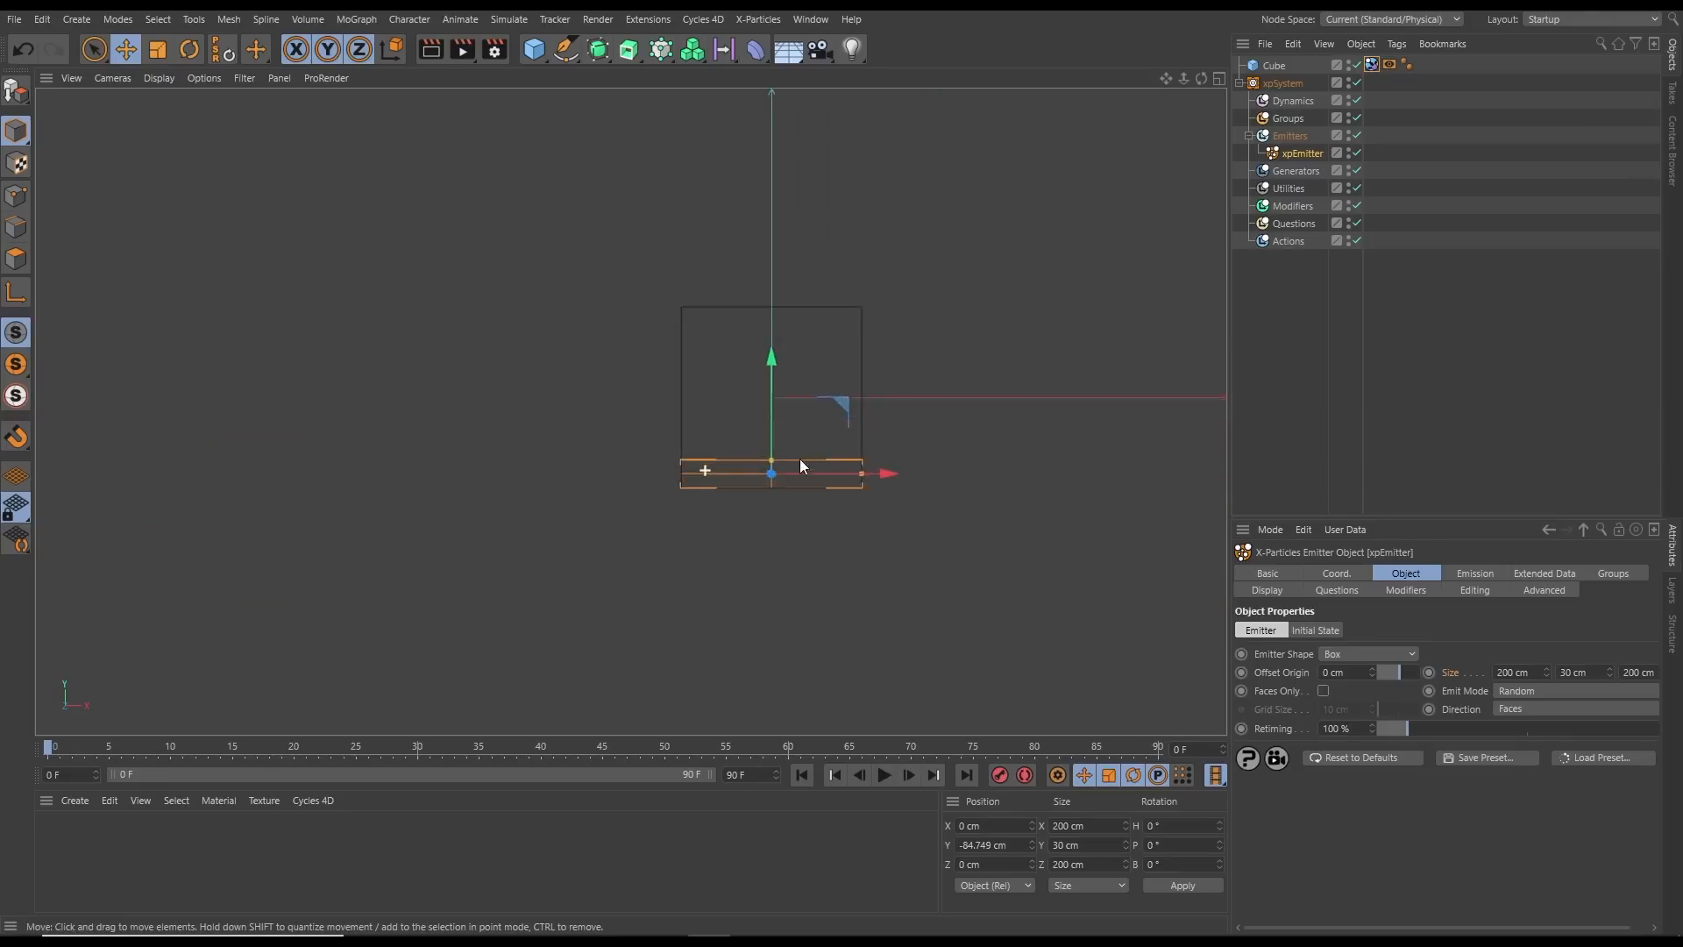
{"action": "key", "text": "F1"}
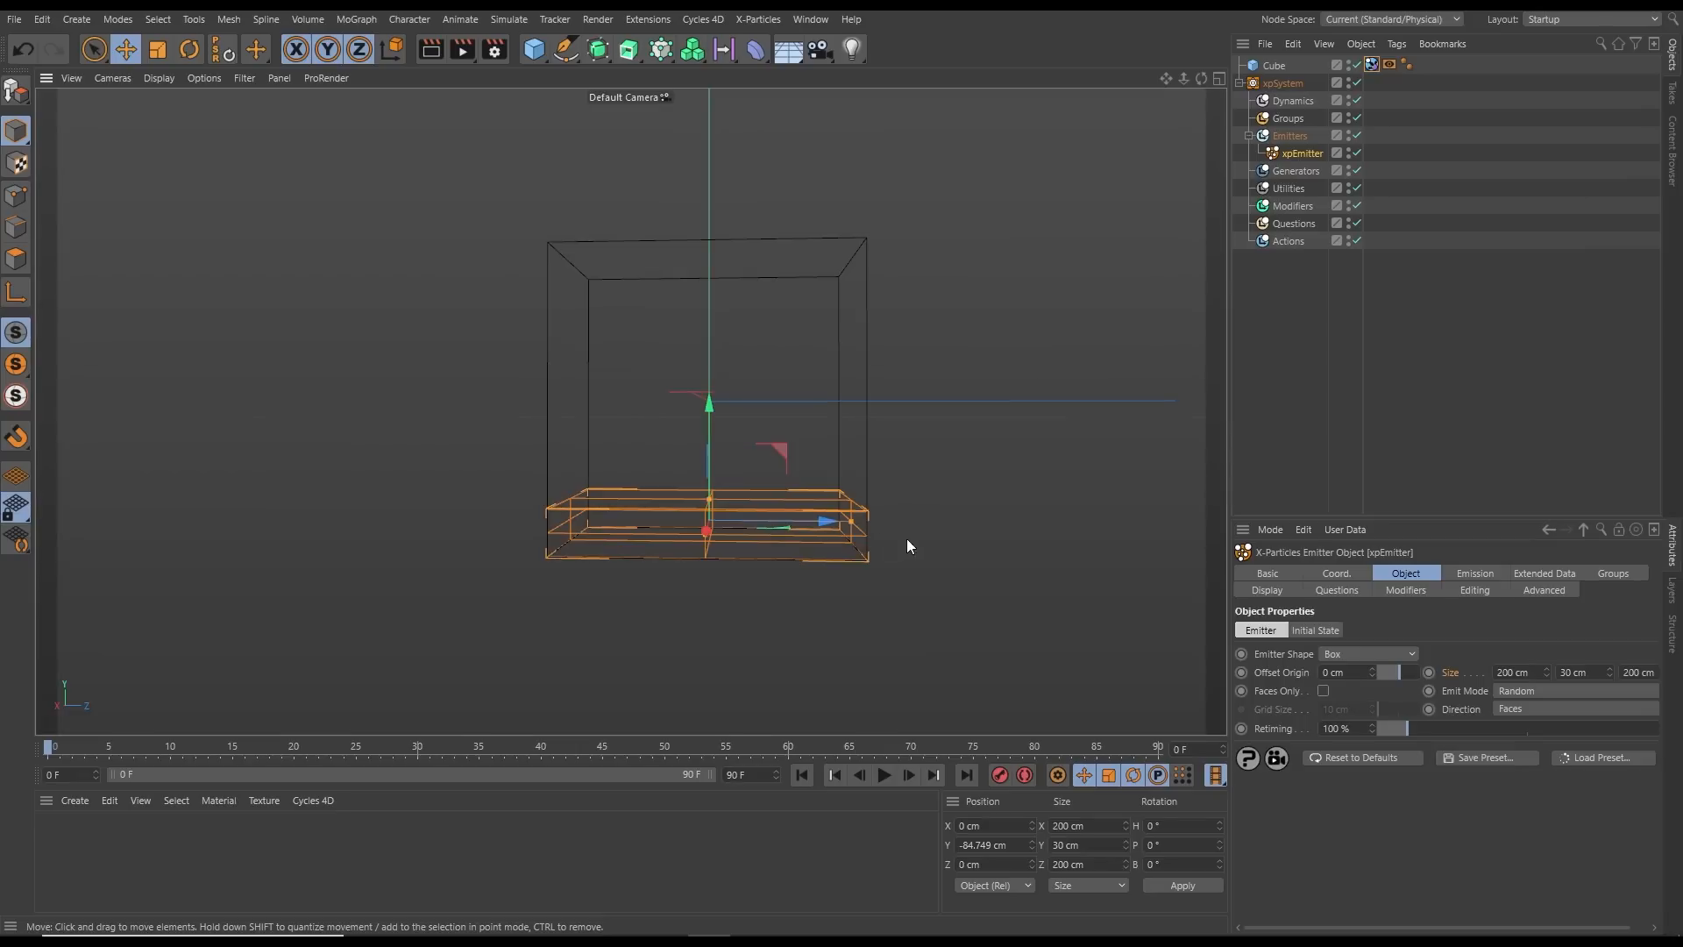
Rename the box emitter to xpEmitter_Waterbody
{"action": "left_click_drag", "start_coordinate": [766, 524], "coordinate": [919, 513], "text": "alt"}
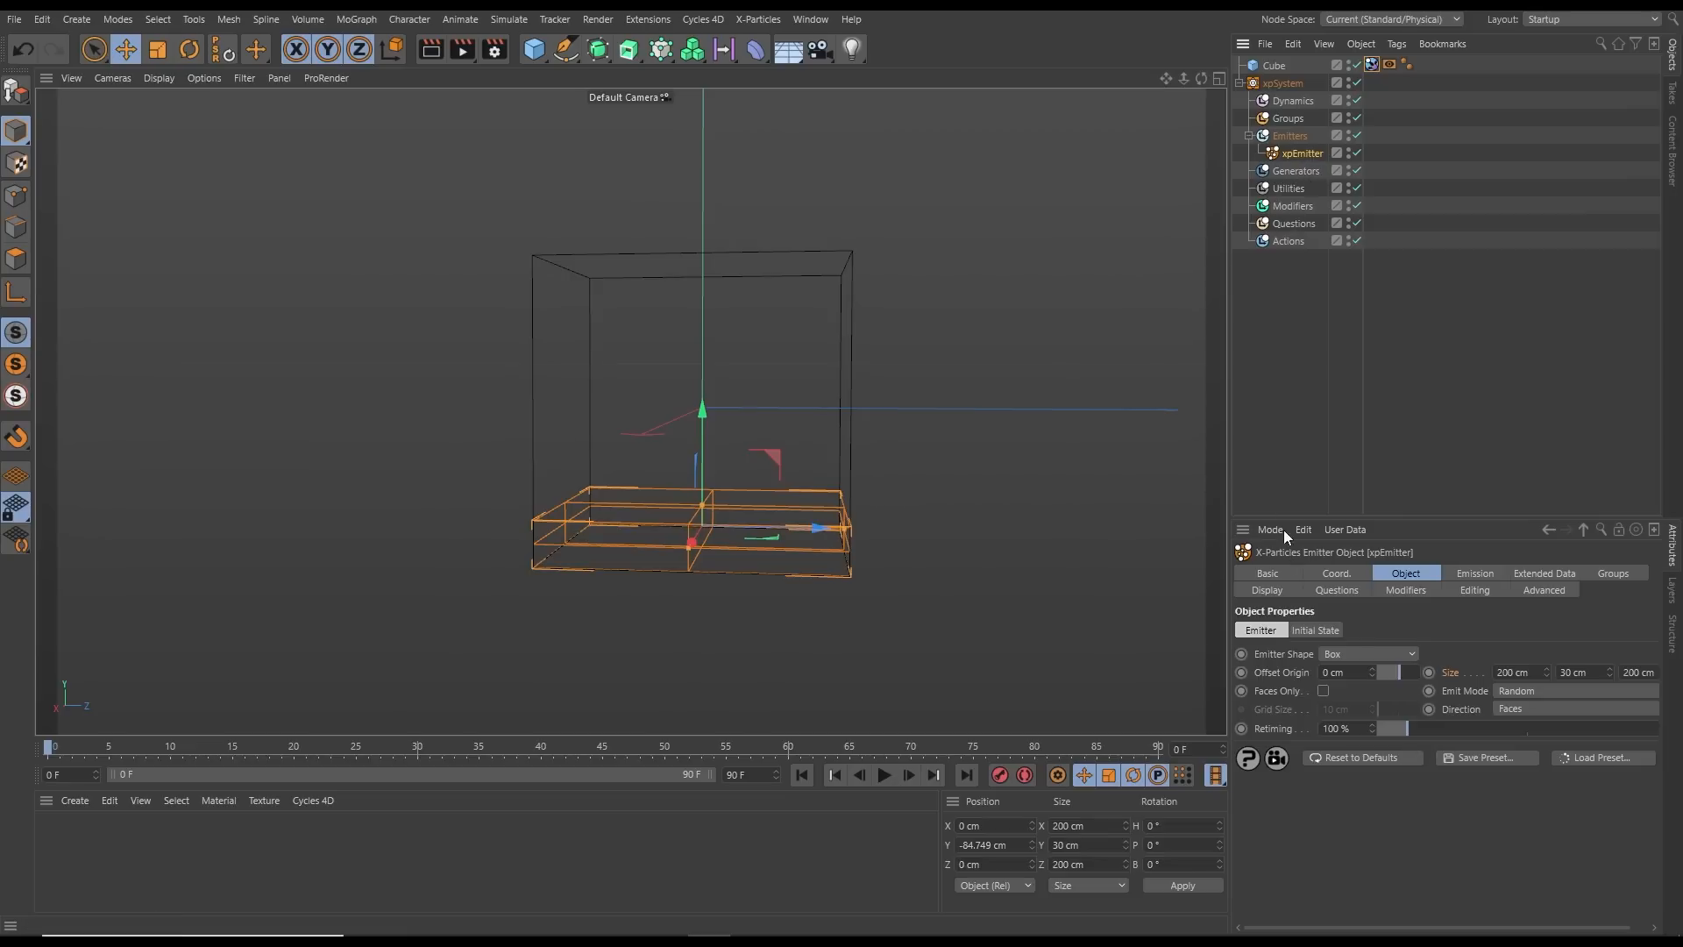
{"action": "left_click", "coordinate": [1269, 574]}
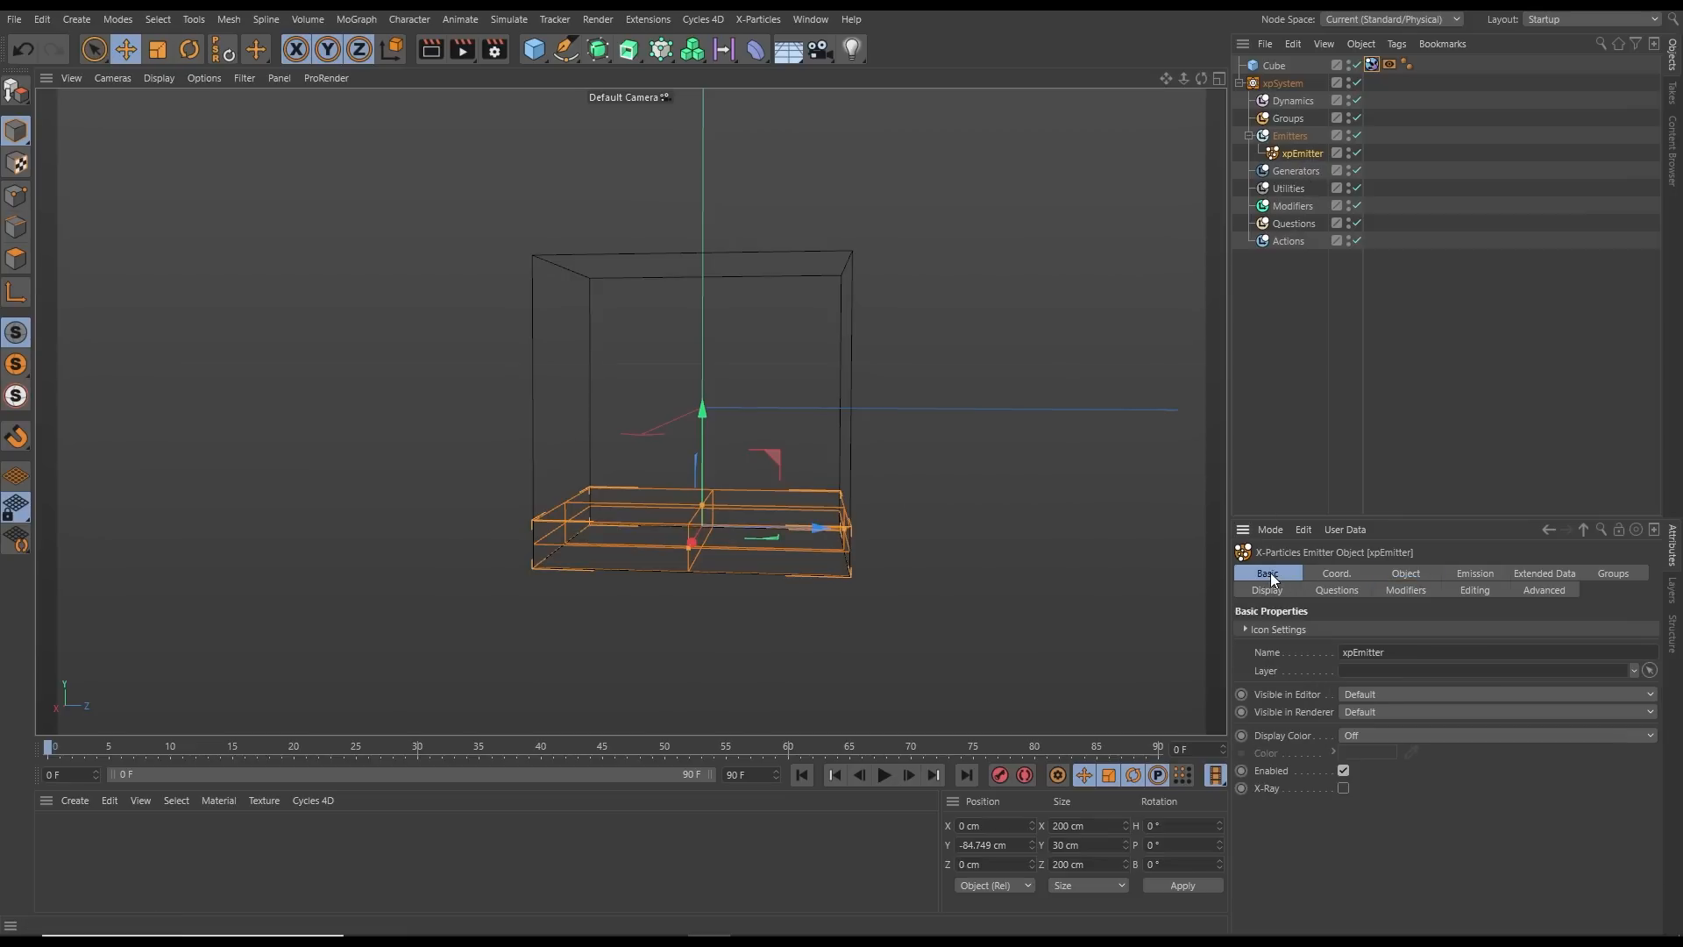
{"action": "left_click", "coordinate": [1424, 655]}
{"action": "type", "text": "_Waterbody"}
{"action": "key", "text": "Return"}
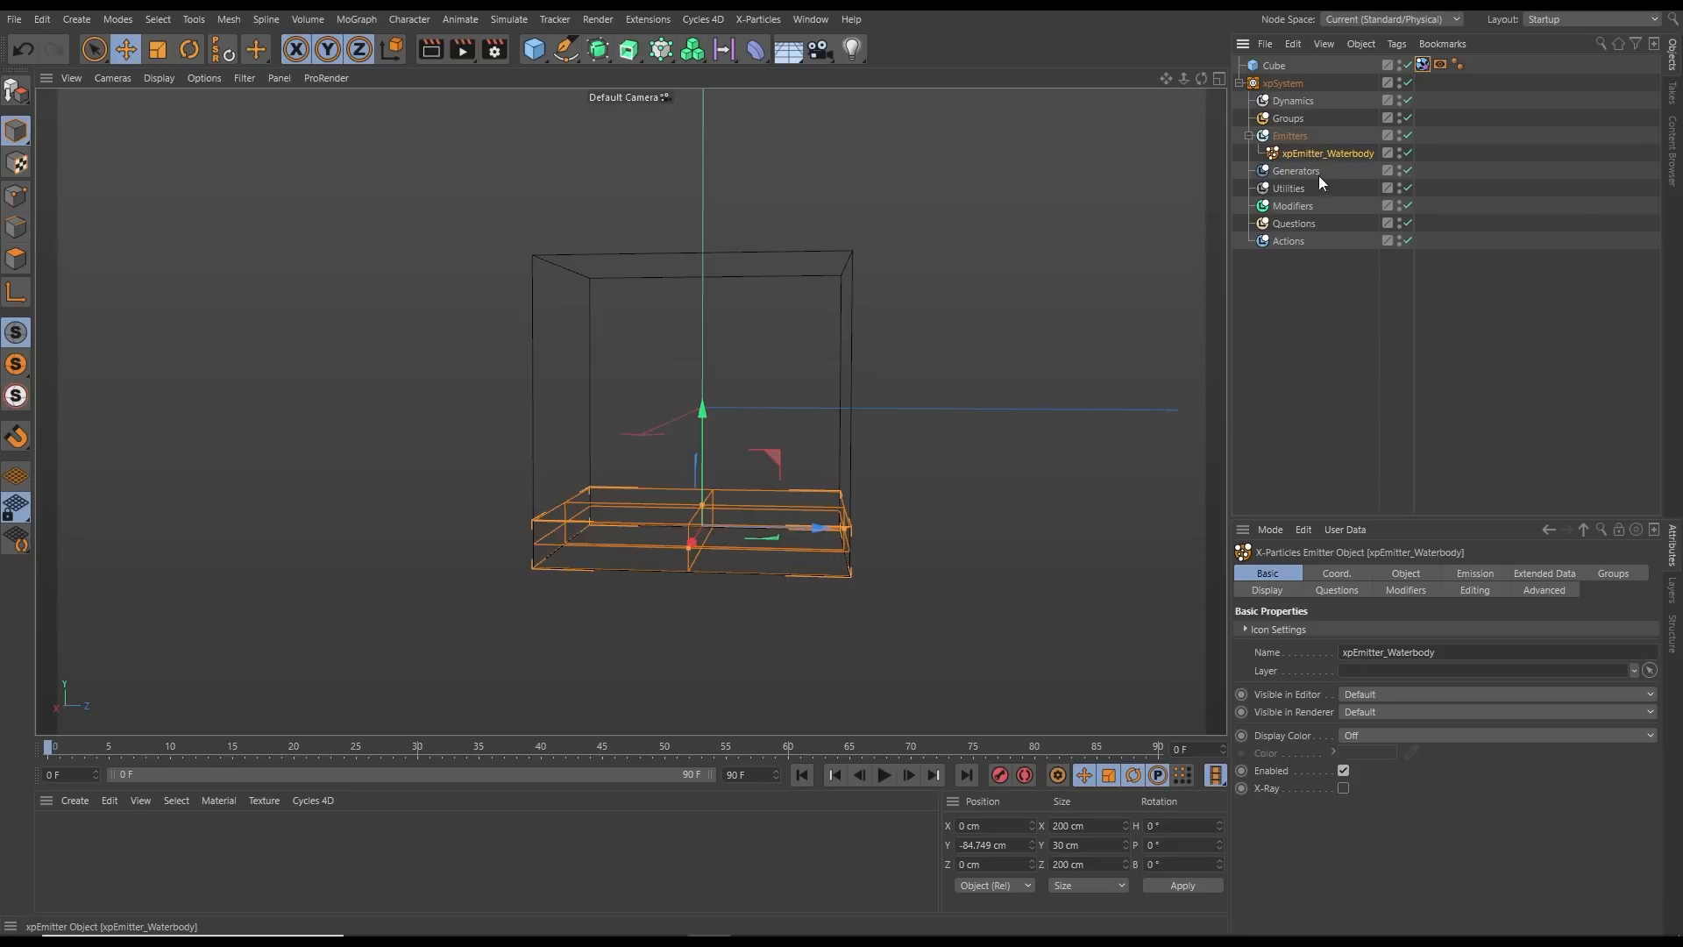
Turn off Emit all Frames for the Waterbody emitter and set its End Emit to frame 1
{"action": "left_click", "coordinate": [1466, 574]}
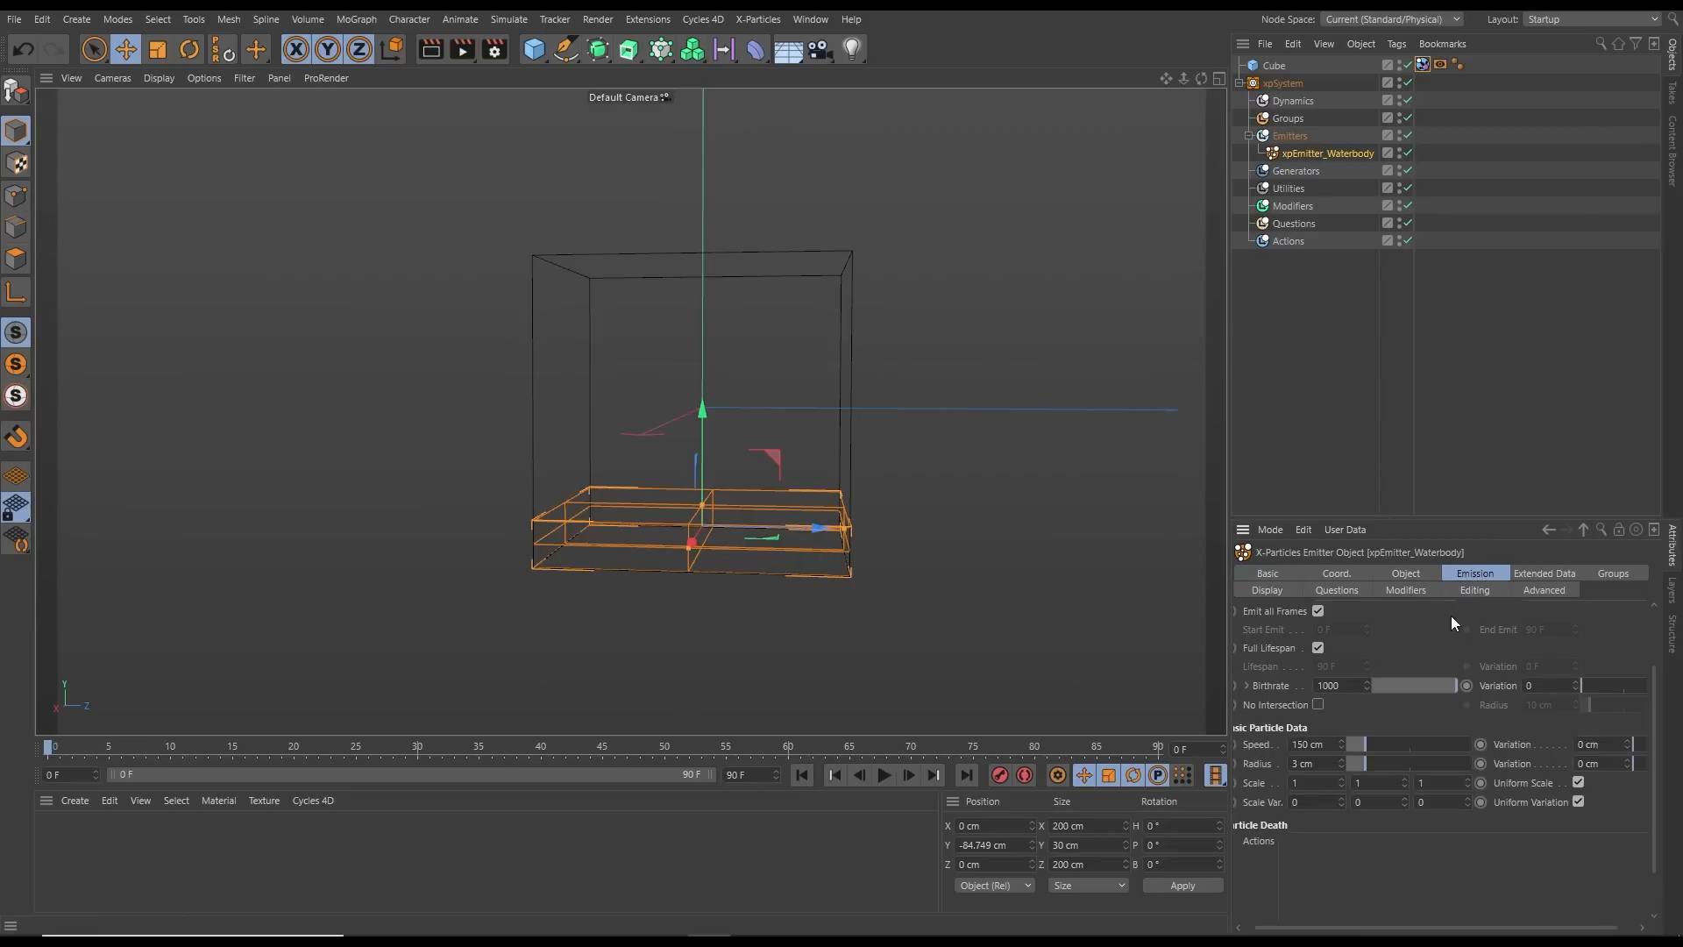
{"action": "scroll", "coordinate": [1648, 691], "scroll_direction": "up", "scroll_amount": 2}
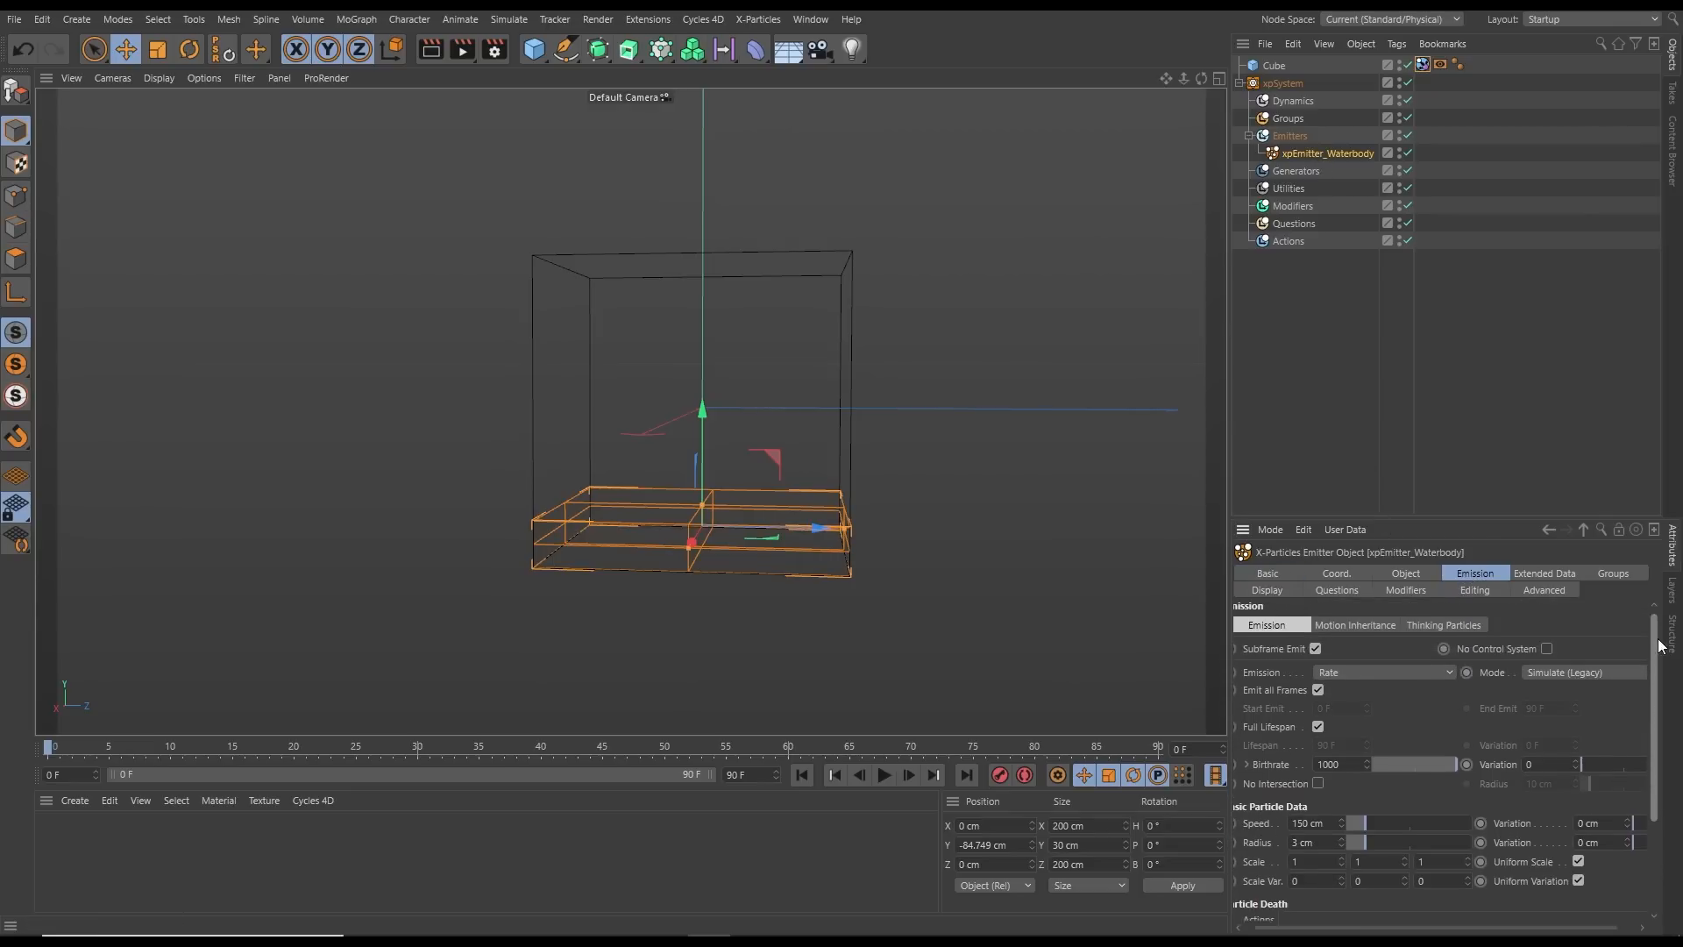
{"action": "left_click", "coordinate": [1317, 697]}
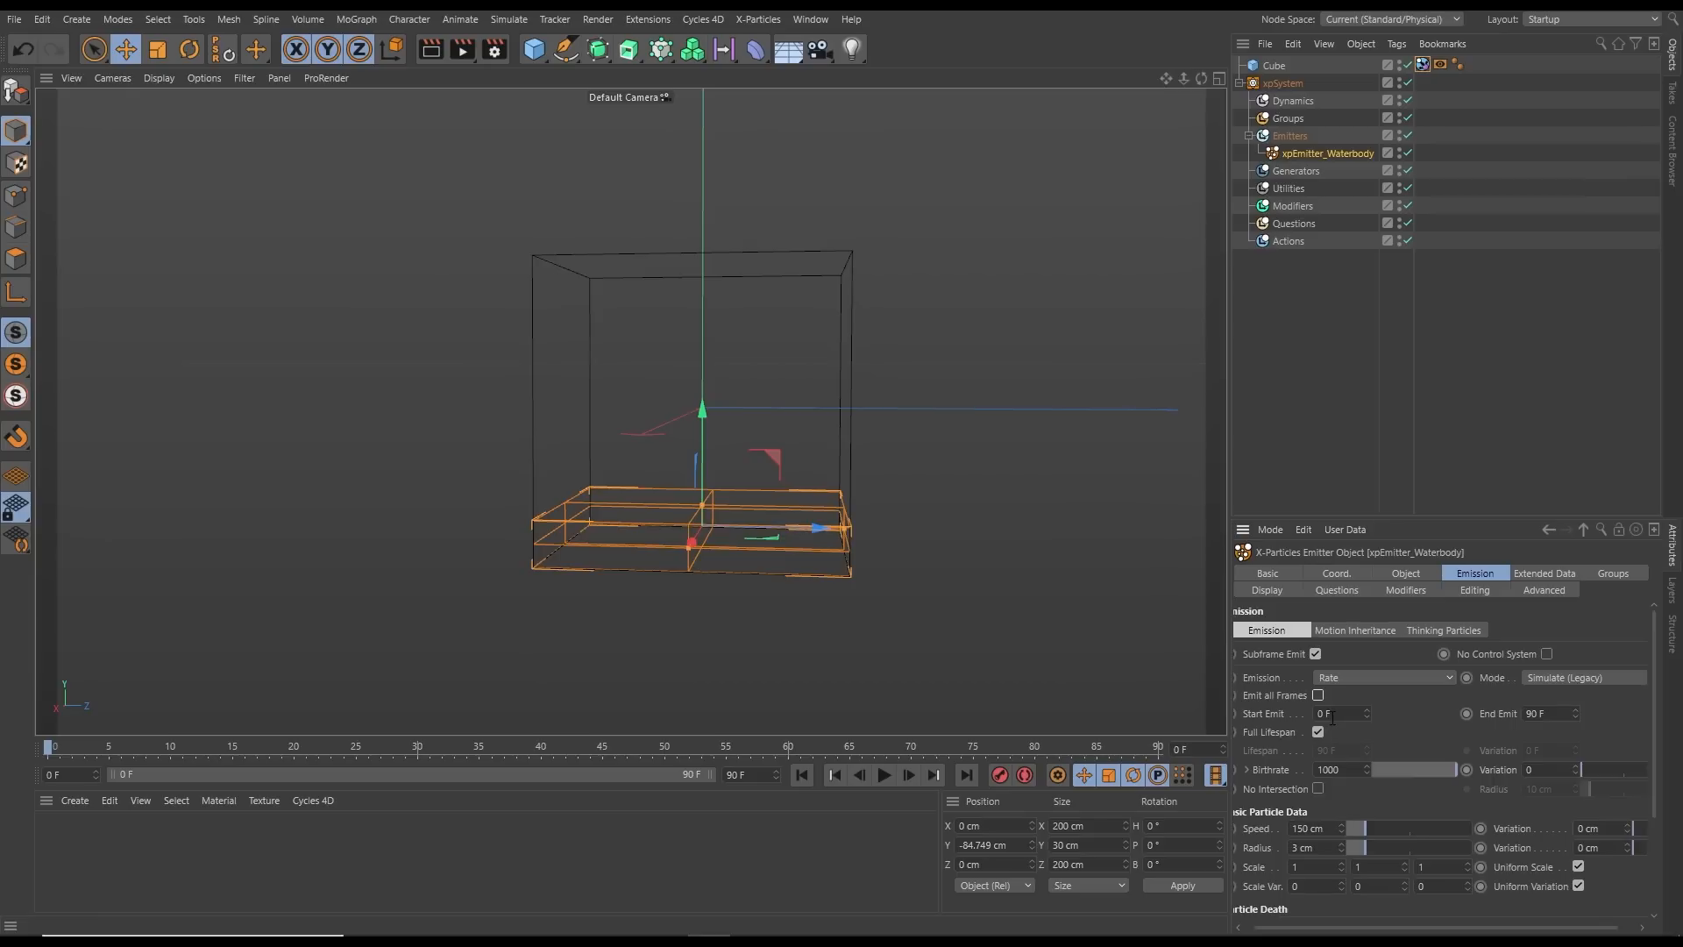
{"action": "double_click", "coordinate": [1550, 717]}
{"action": "type", "text": "1"}
{"action": "key", "text": "Return"}
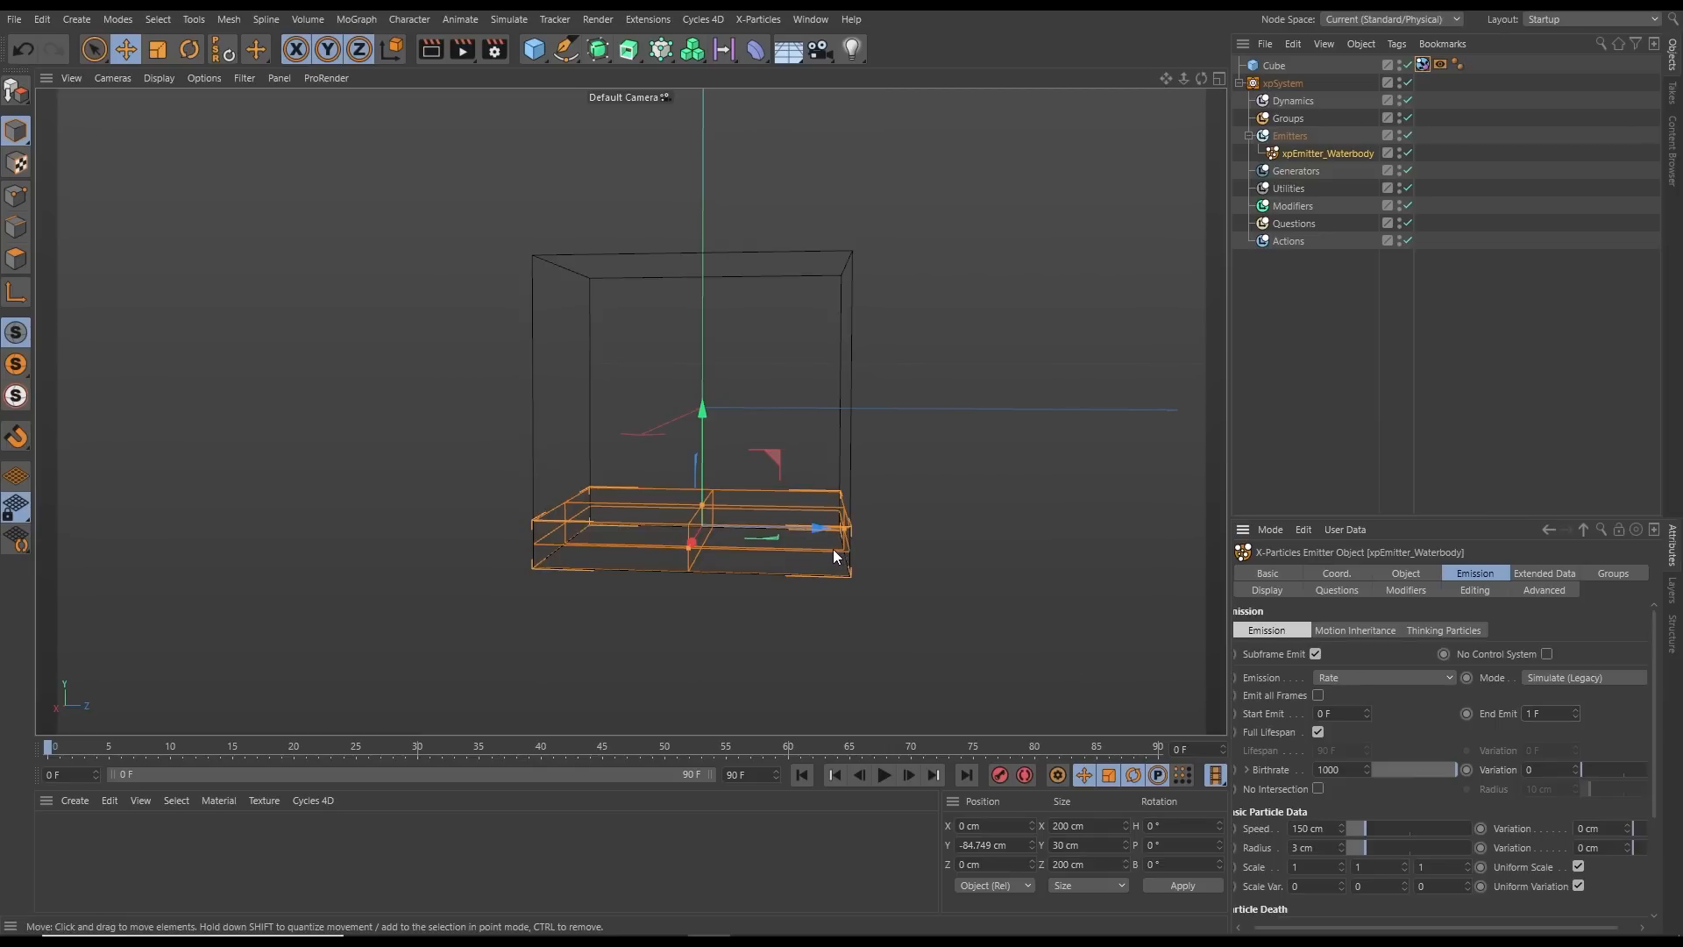
Change the emission type to Hexagonal and advance one frame to inspect the emitted particles up close
{"action": "left_click", "coordinate": [1365, 678]}
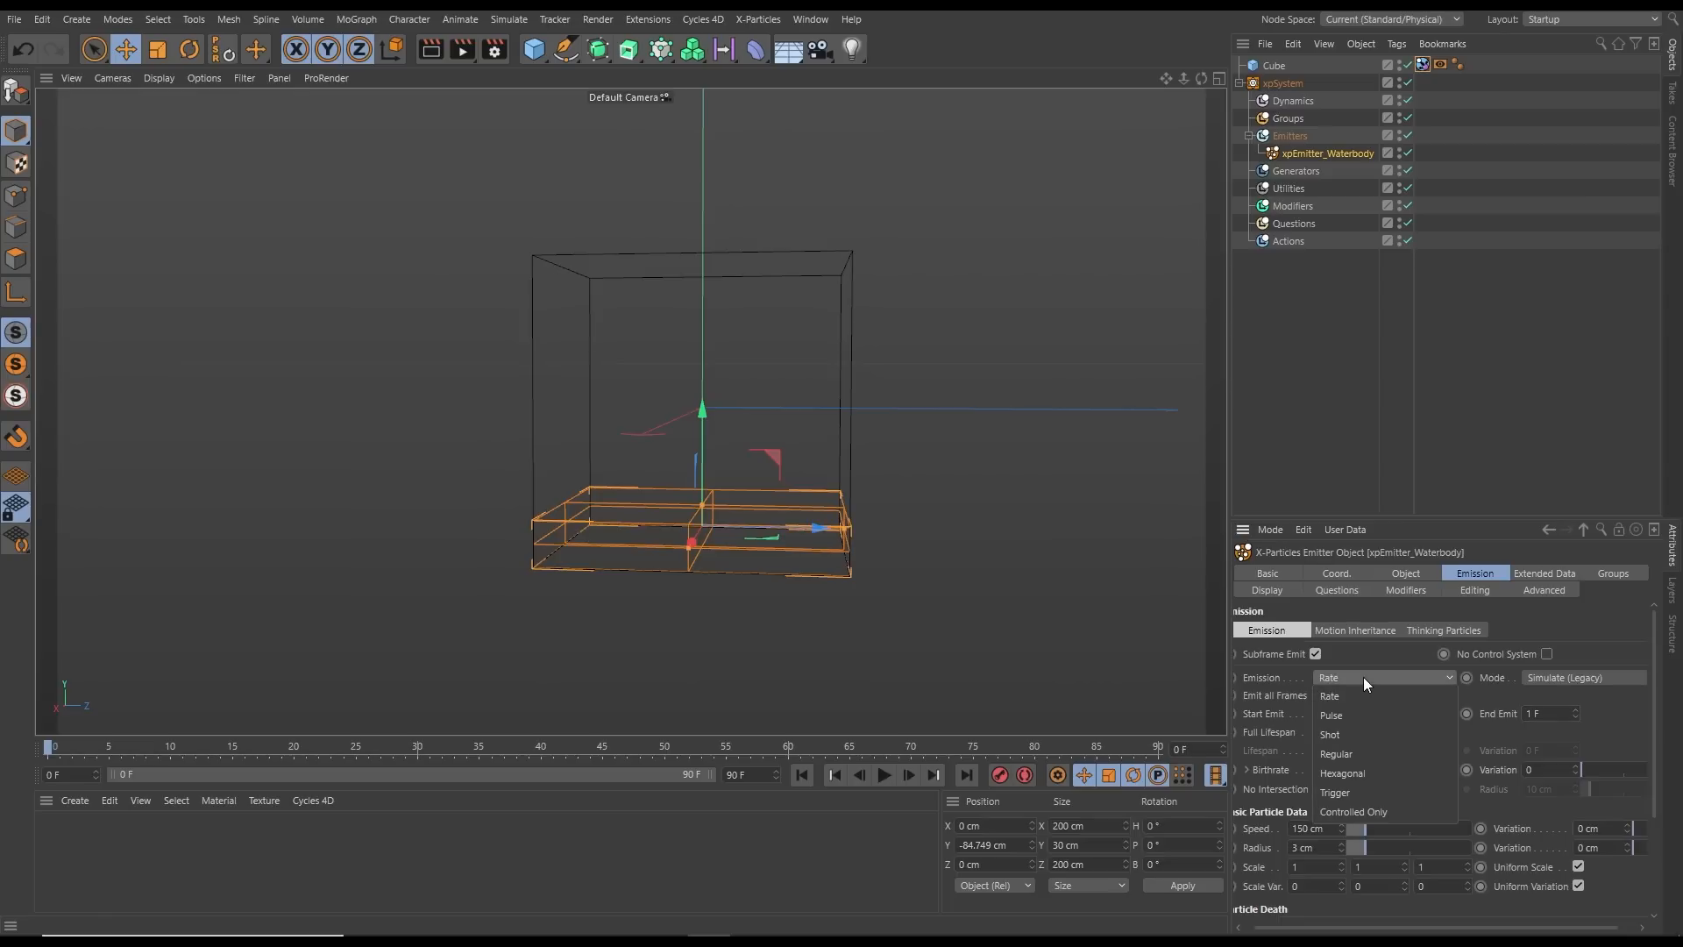
{"action": "left_click", "coordinate": [1349, 771]}
{"action": "scroll", "coordinate": [1349, 772], "scroll_direction": "down", "scroll_amount": 2}
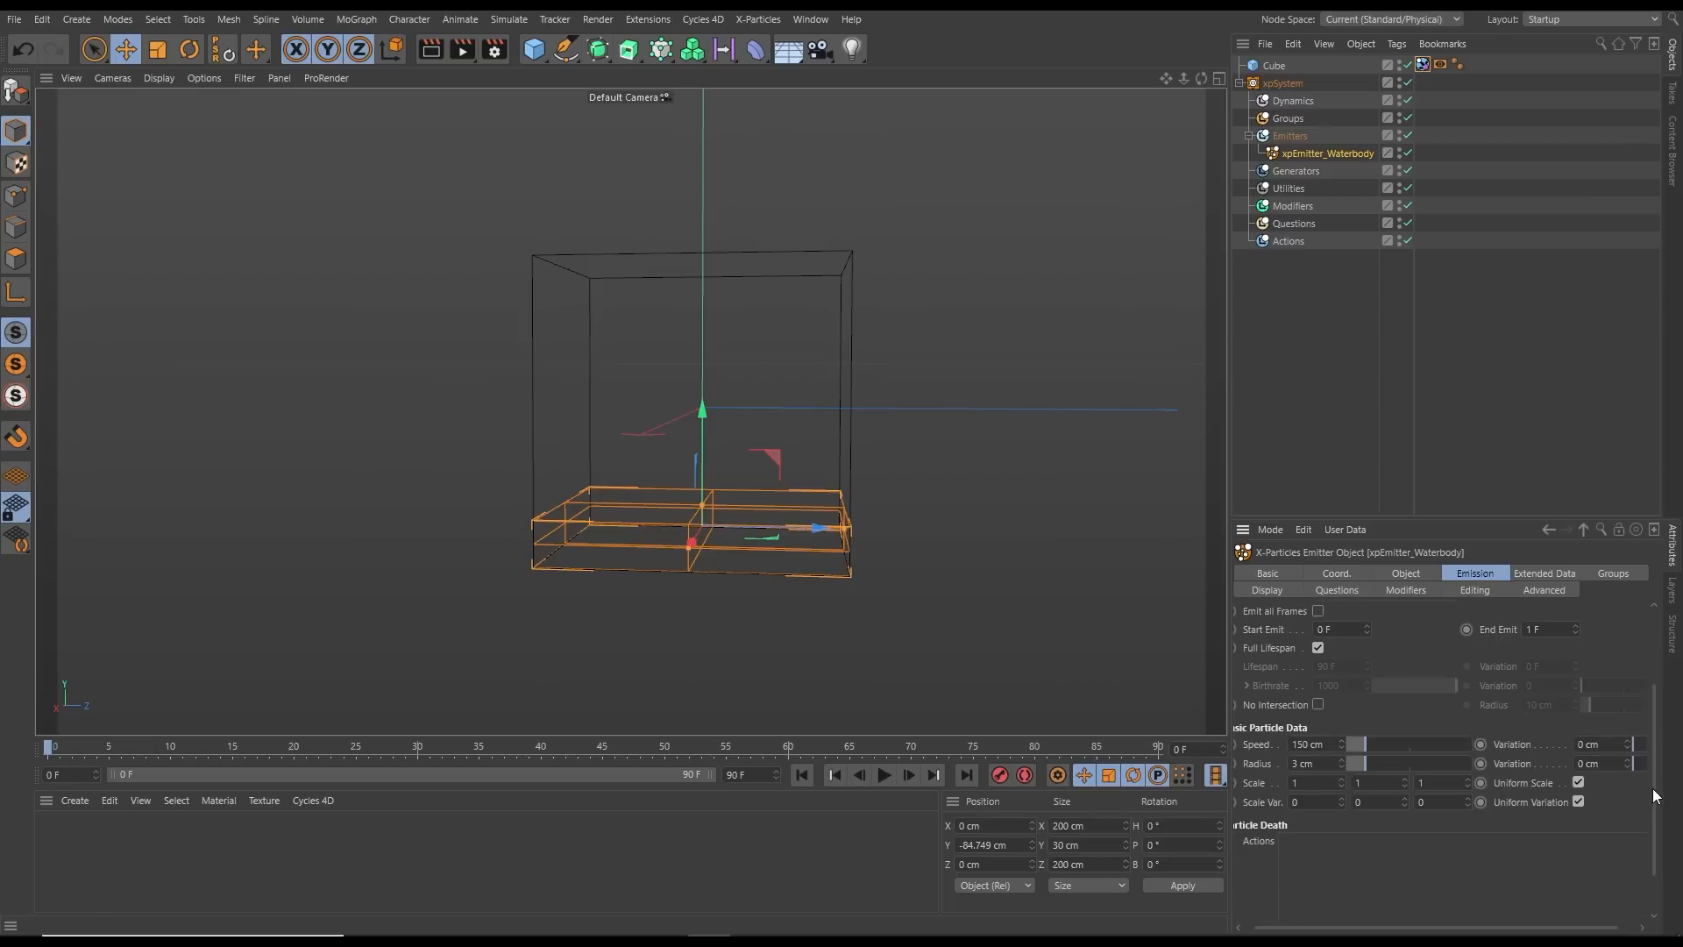
{"action": "scroll", "coordinate": [1654, 795], "scroll_direction": "up", "scroll_amount": 2}
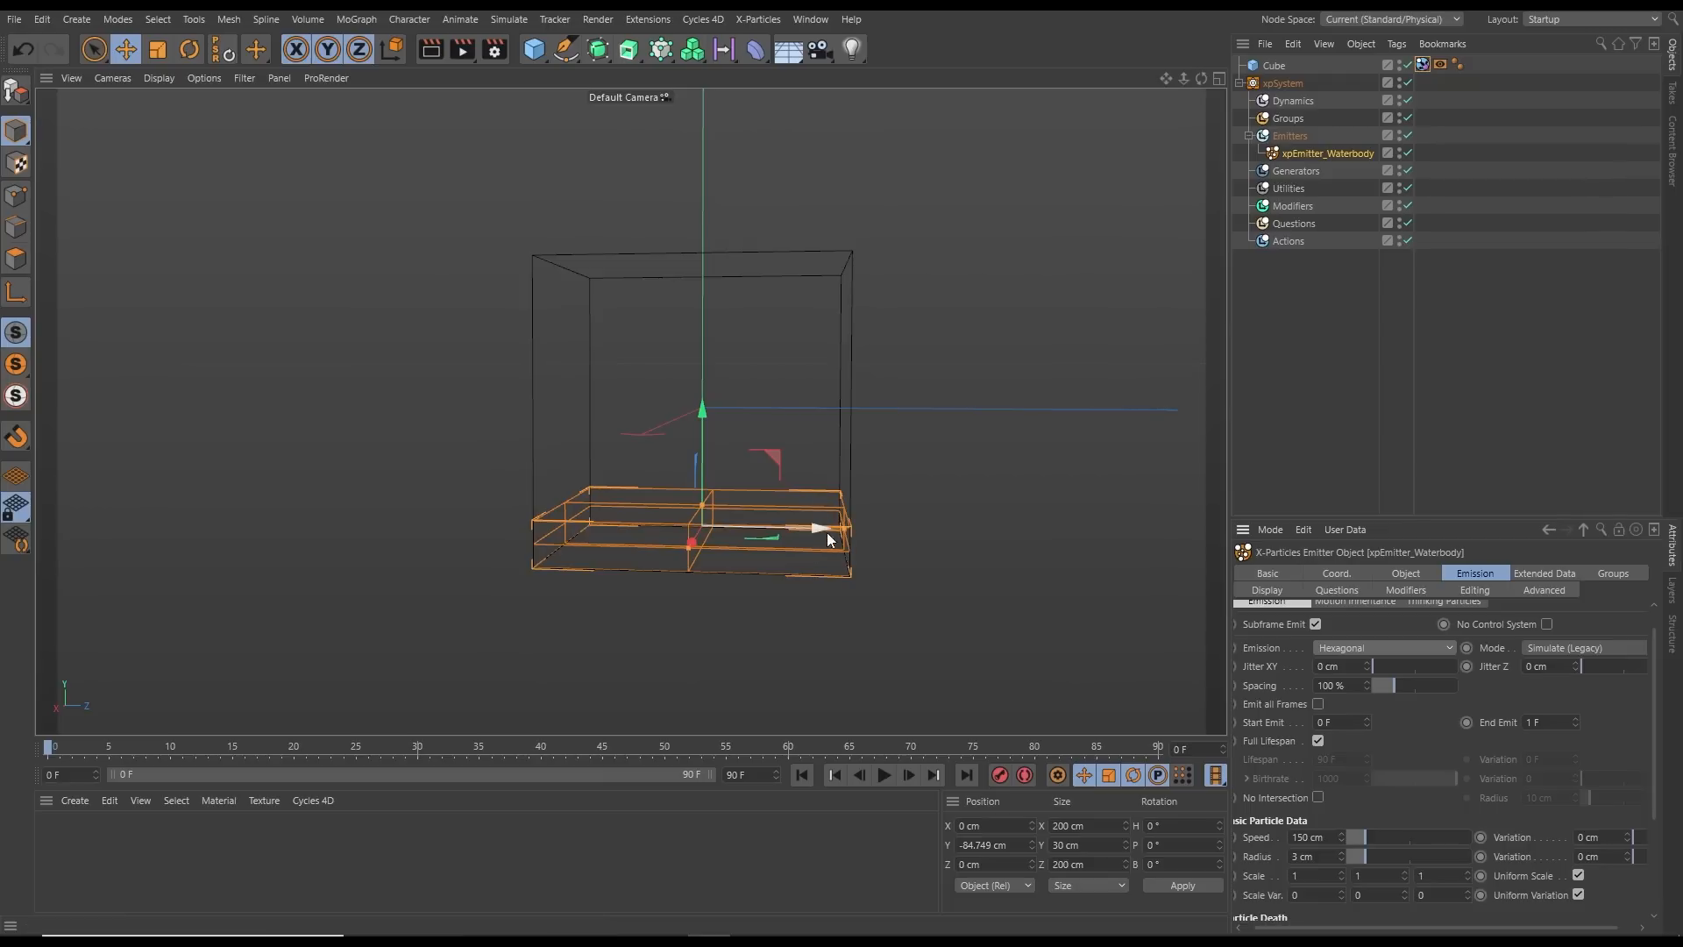
{"action": "left_click", "coordinate": [906, 775]}
{"action": "scroll", "coordinate": [784, 539], "scroll_direction": "up", "scroll_amount": 8}
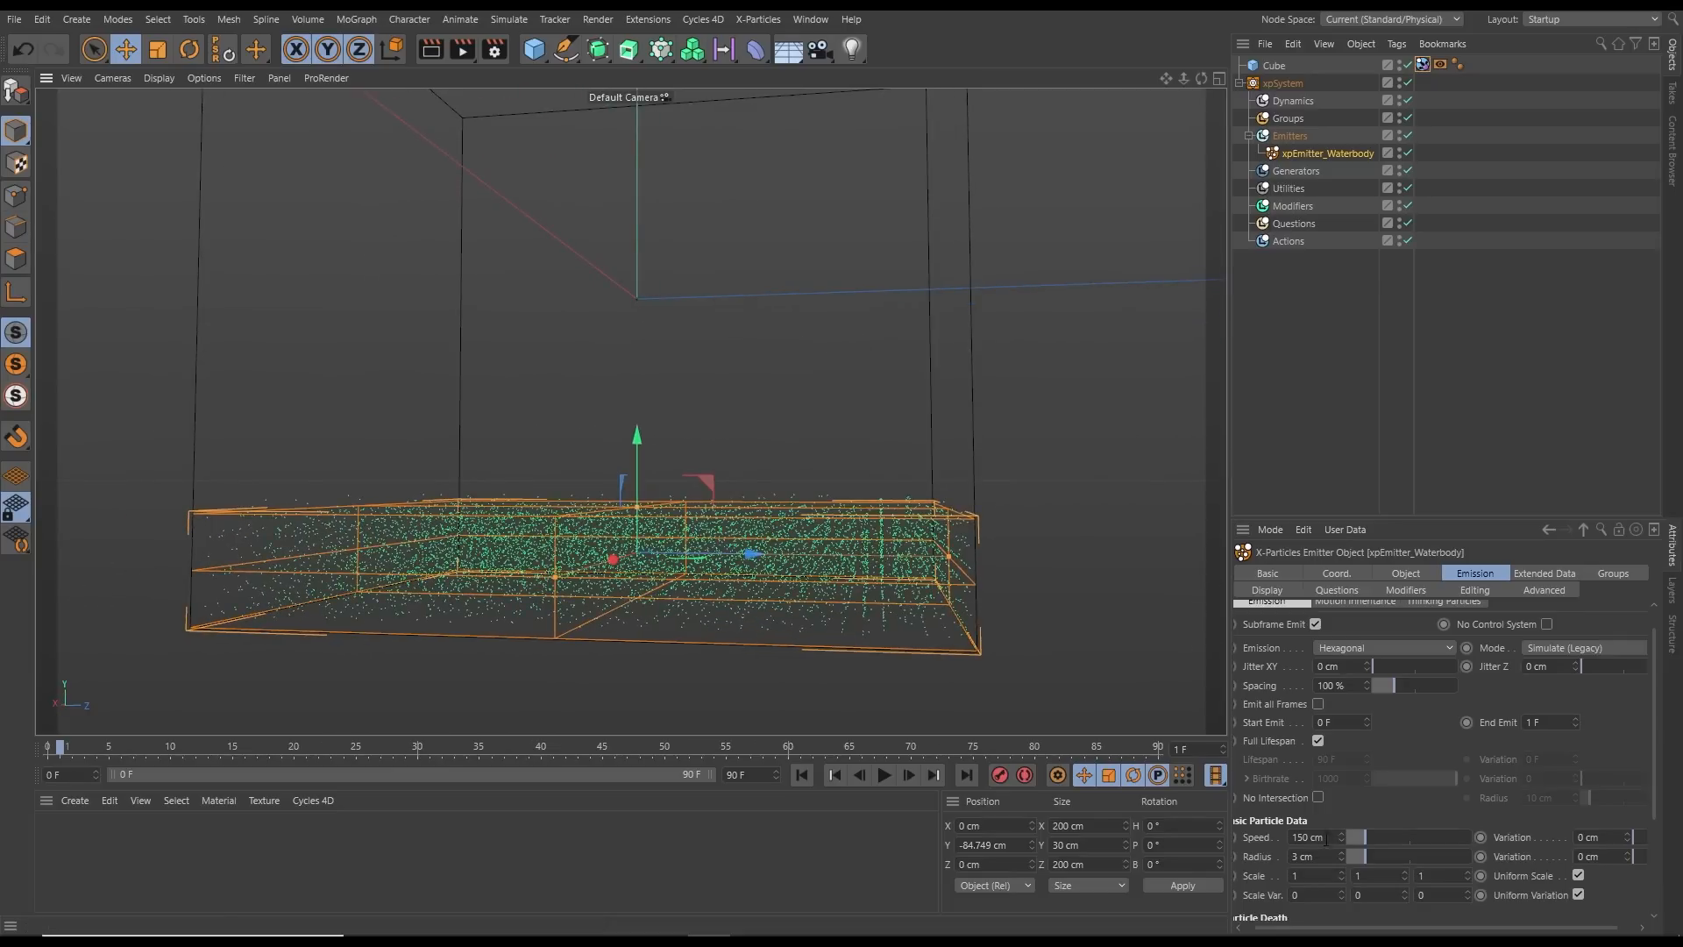
Set the particle speed to 0 cm, then rewind and advance one frame to check the particle grid
{"action": "left_click_drag", "start_coordinate": [1365, 836], "coordinate": [1318, 844]}
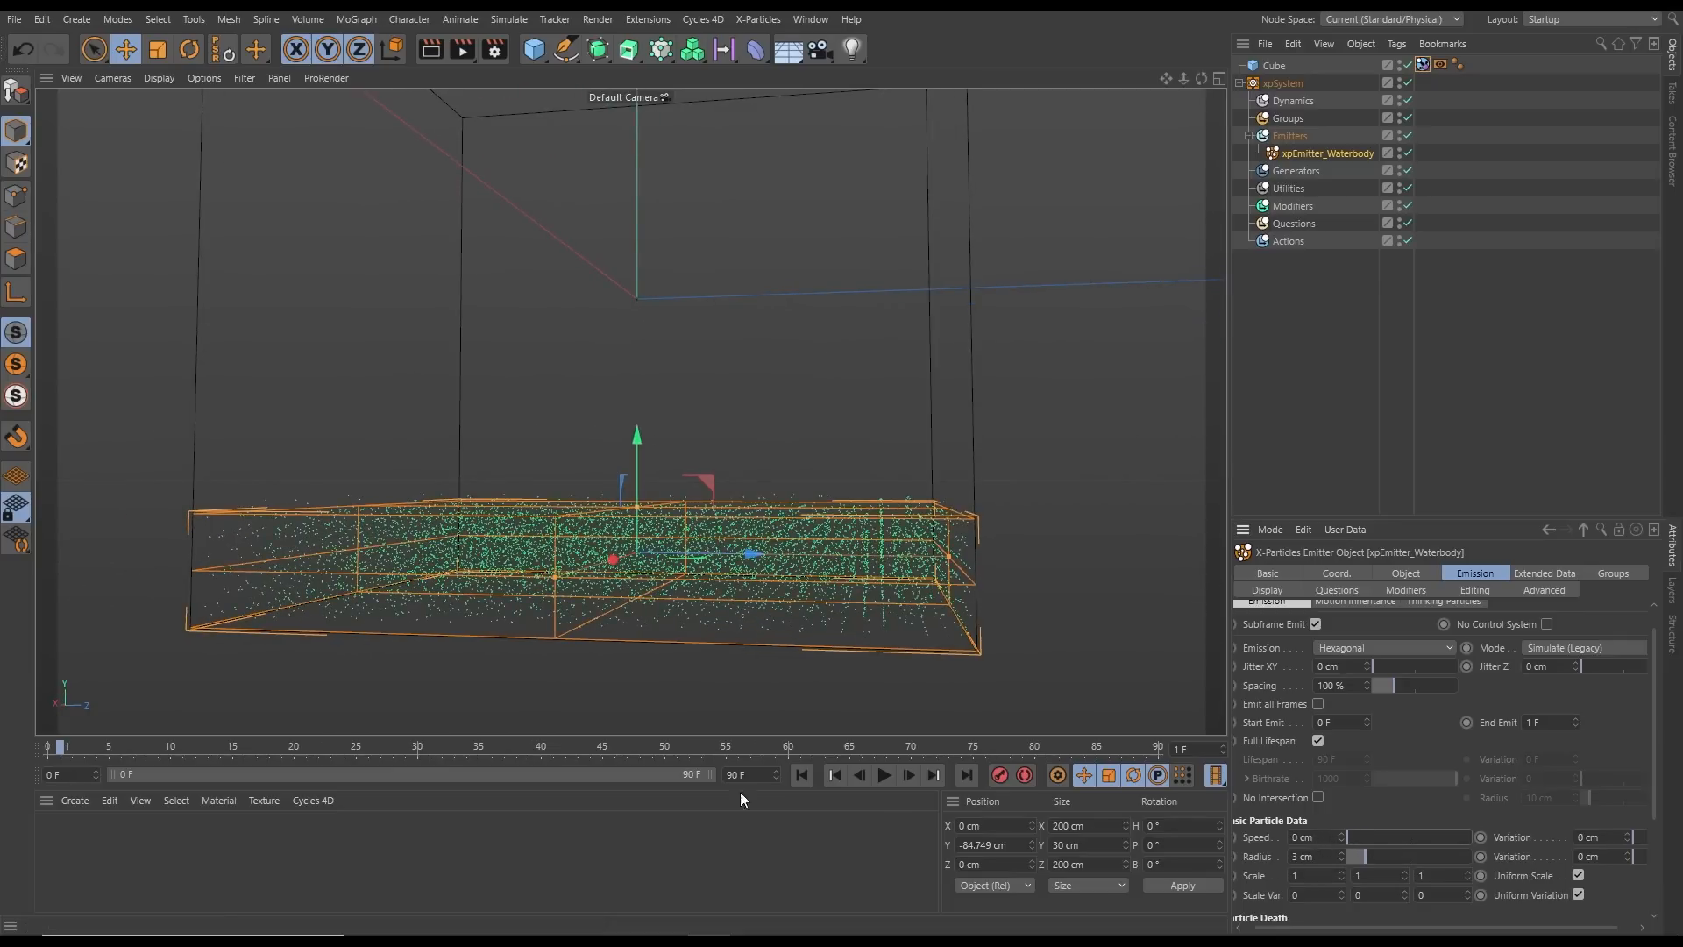
{"action": "left_click", "coordinate": [803, 776]}
{"action": "left_click", "coordinate": [908, 775]}
{"action": "scroll", "coordinate": [822, 560], "scroll_direction": "up", "scroll_amount": 2}
{"action": "left_click_drag", "start_coordinate": [823, 559], "coordinate": [876, 613], "text": "alt"}
Set the particle radius to 2 cm, then rewind and advance one frame to check the denser fill
{"action": "double_click", "coordinate": [1317, 863]}
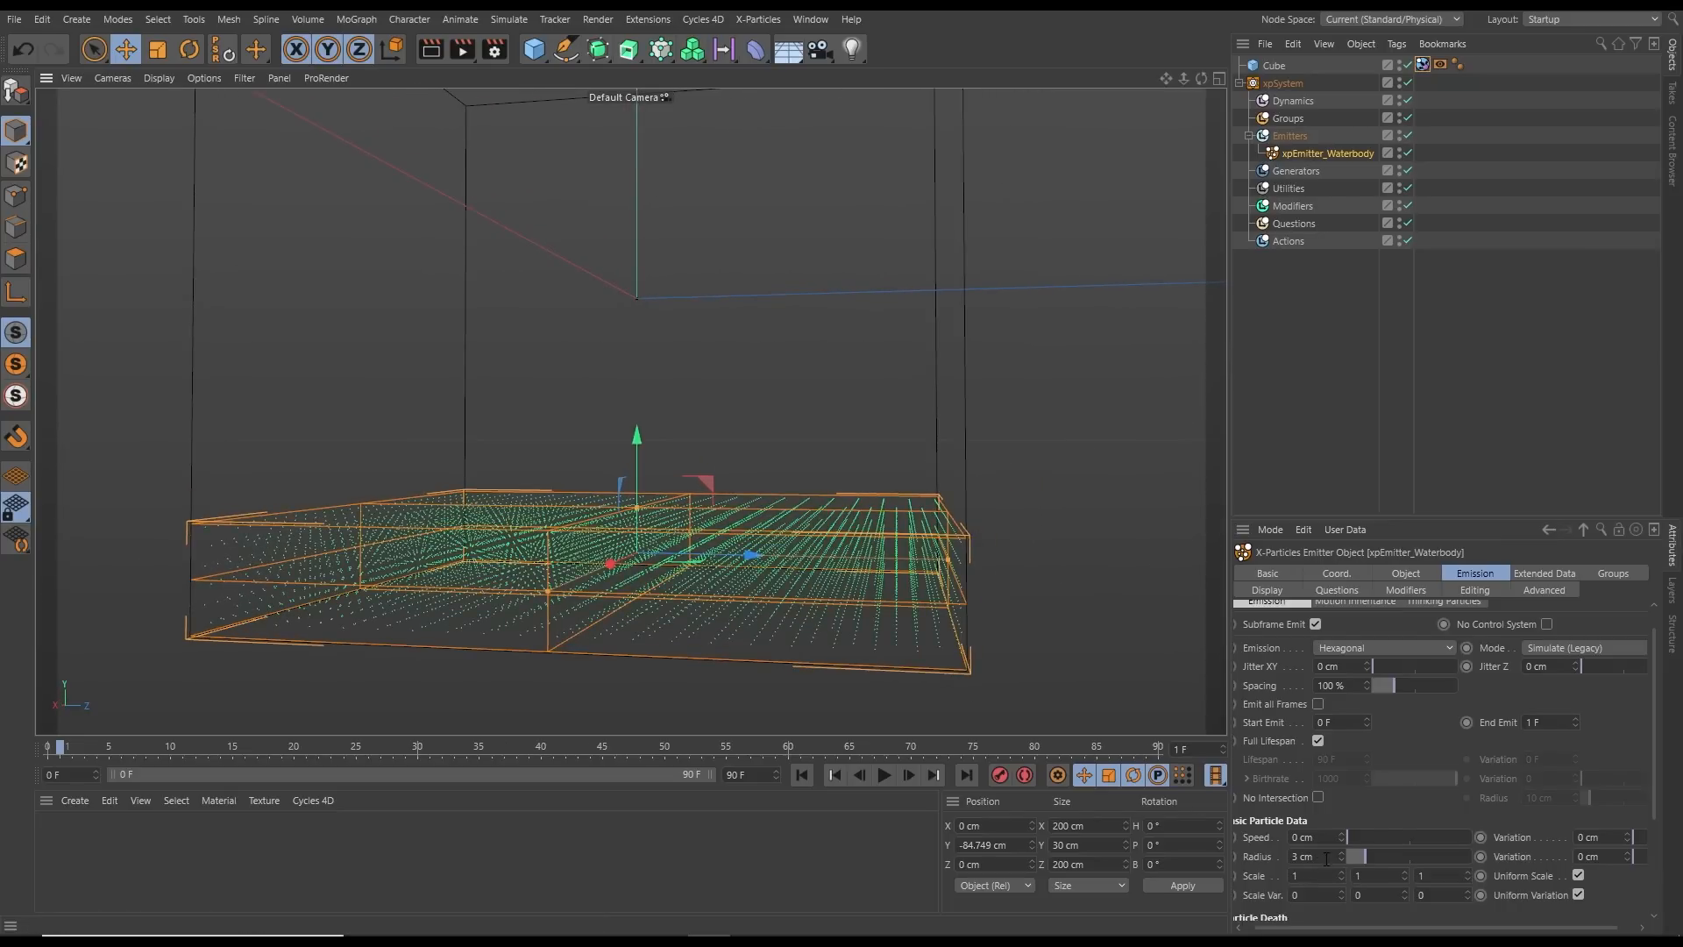
{"action": "type", "text": "2"}
{"action": "key", "text": "Return"}
{"action": "left_click", "coordinate": [803, 776]}
{"action": "left_click", "coordinate": [908, 775]}
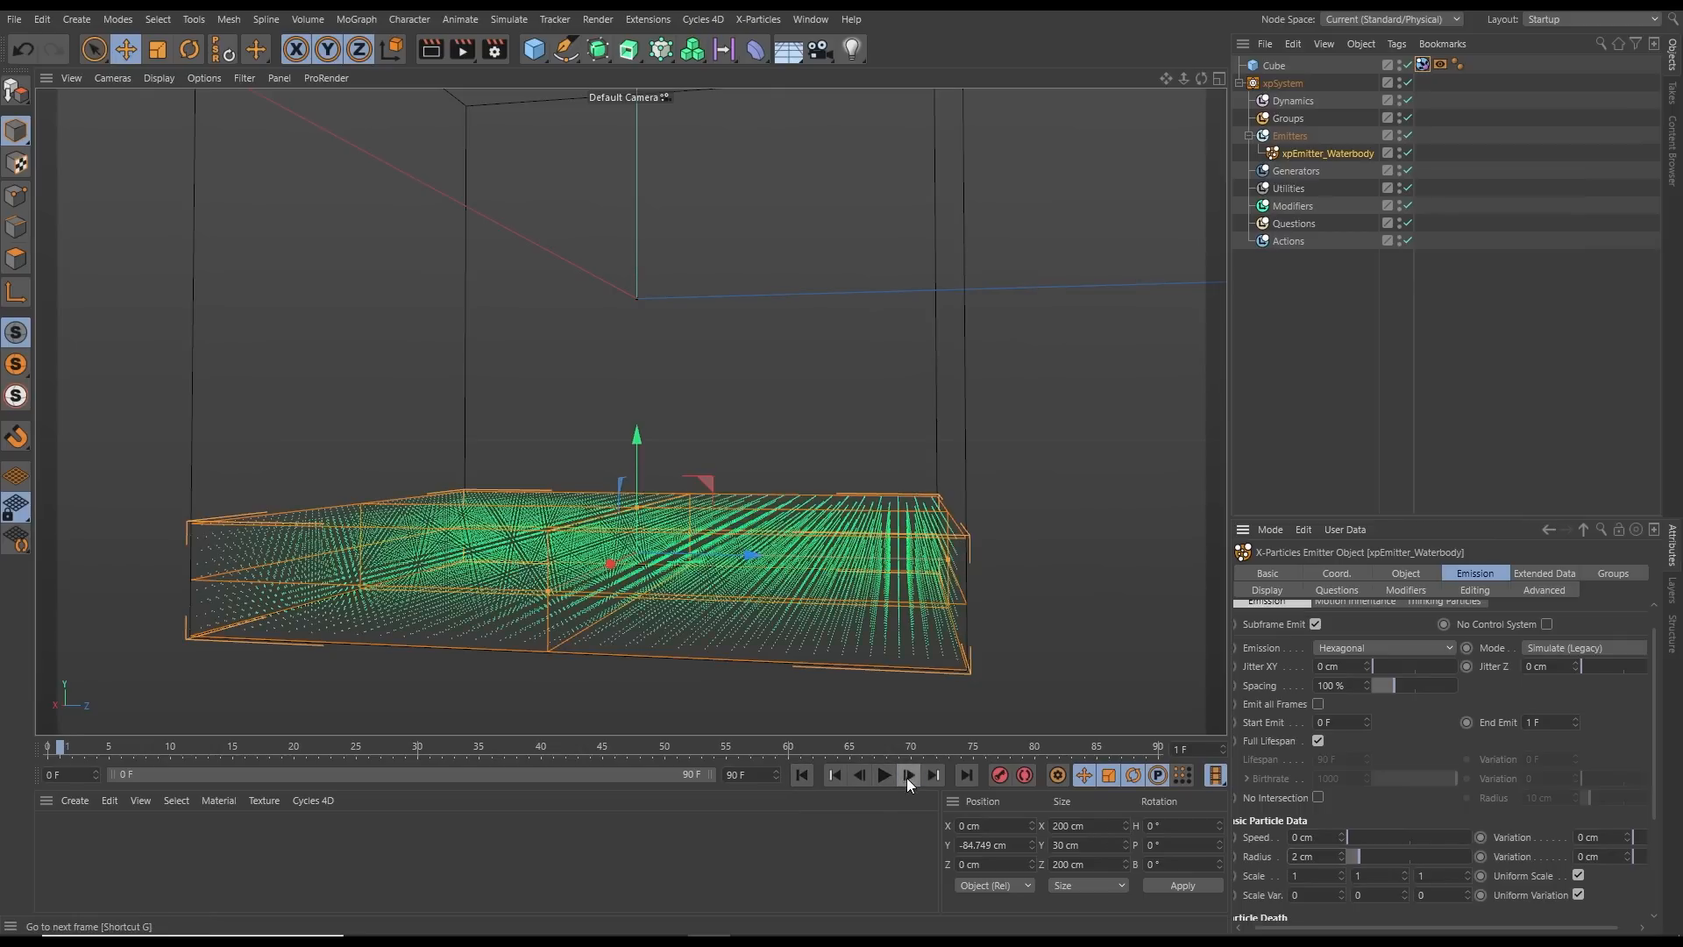
{"action": "scroll", "coordinate": [760, 596], "scroll_direction": "down", "scroll_amount": 3}
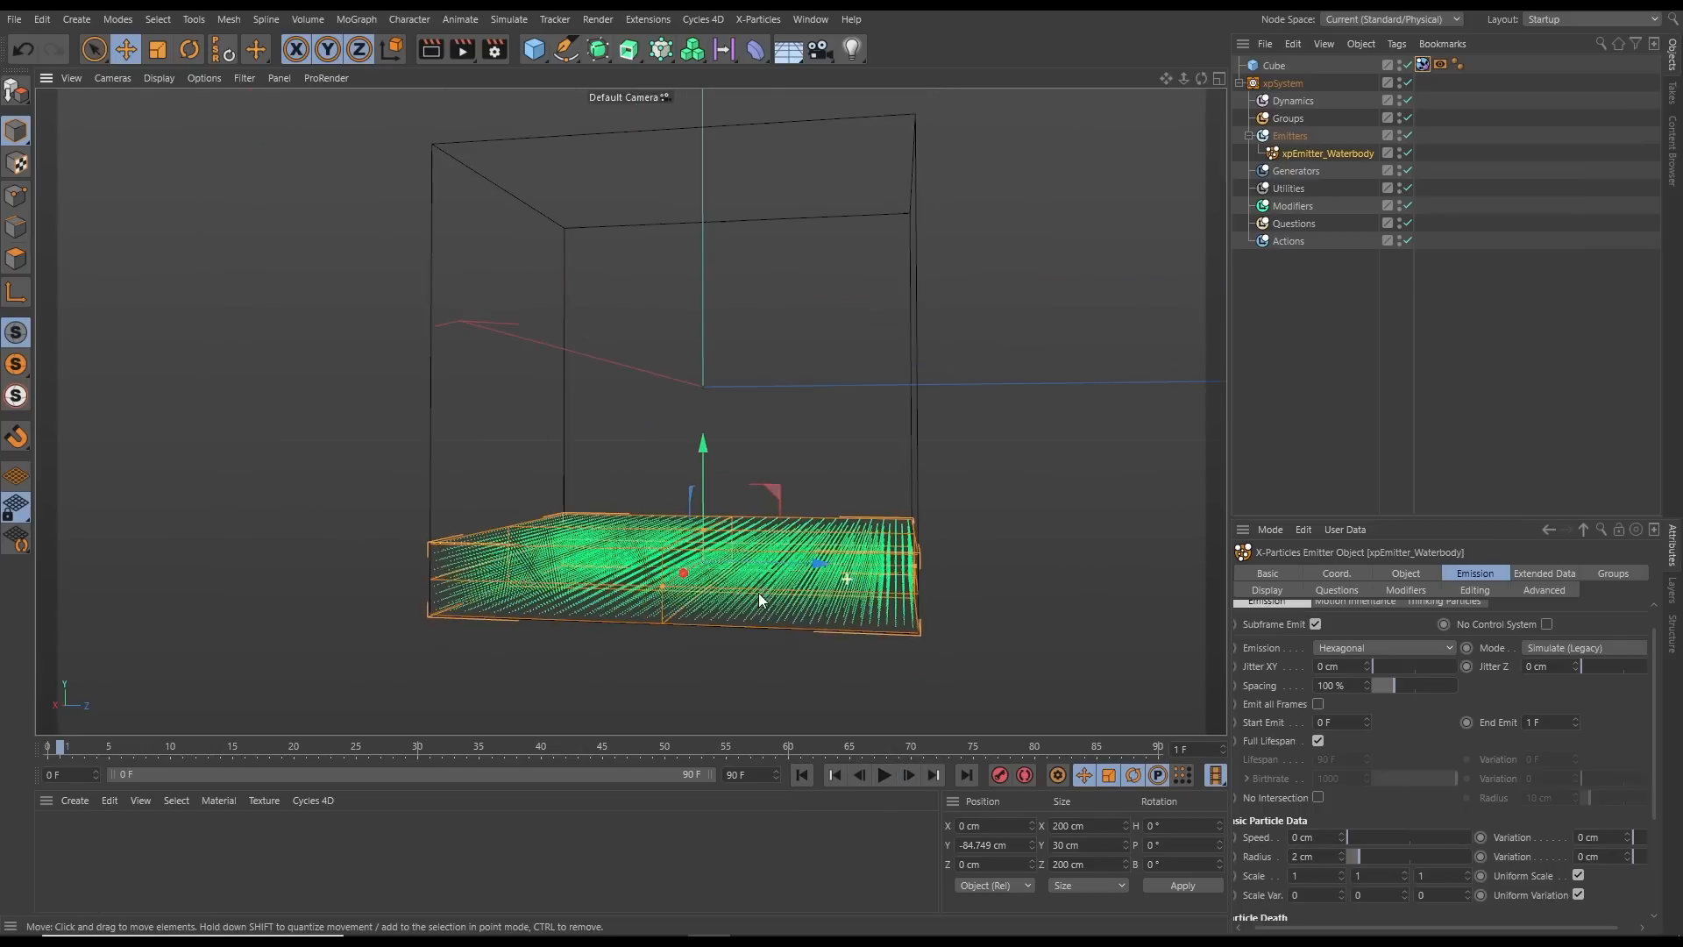
{"action": "mouse_move", "coordinate": [759, 593]}
{"action": "left_mouse_down", "text": "alt"}
{"action": "mouse_move", "coordinate": [778, 607]}
{"action": "mouse_move", "coordinate": [864, 586]}
{"action": "mouse_move", "coordinate": [789, 545]}
{"action": "mouse_move", "coordinate": [708, 594]}
{"action": "mouse_move", "coordinate": [753, 617]}
{"action": "left_mouse_up", "text": "alt"}
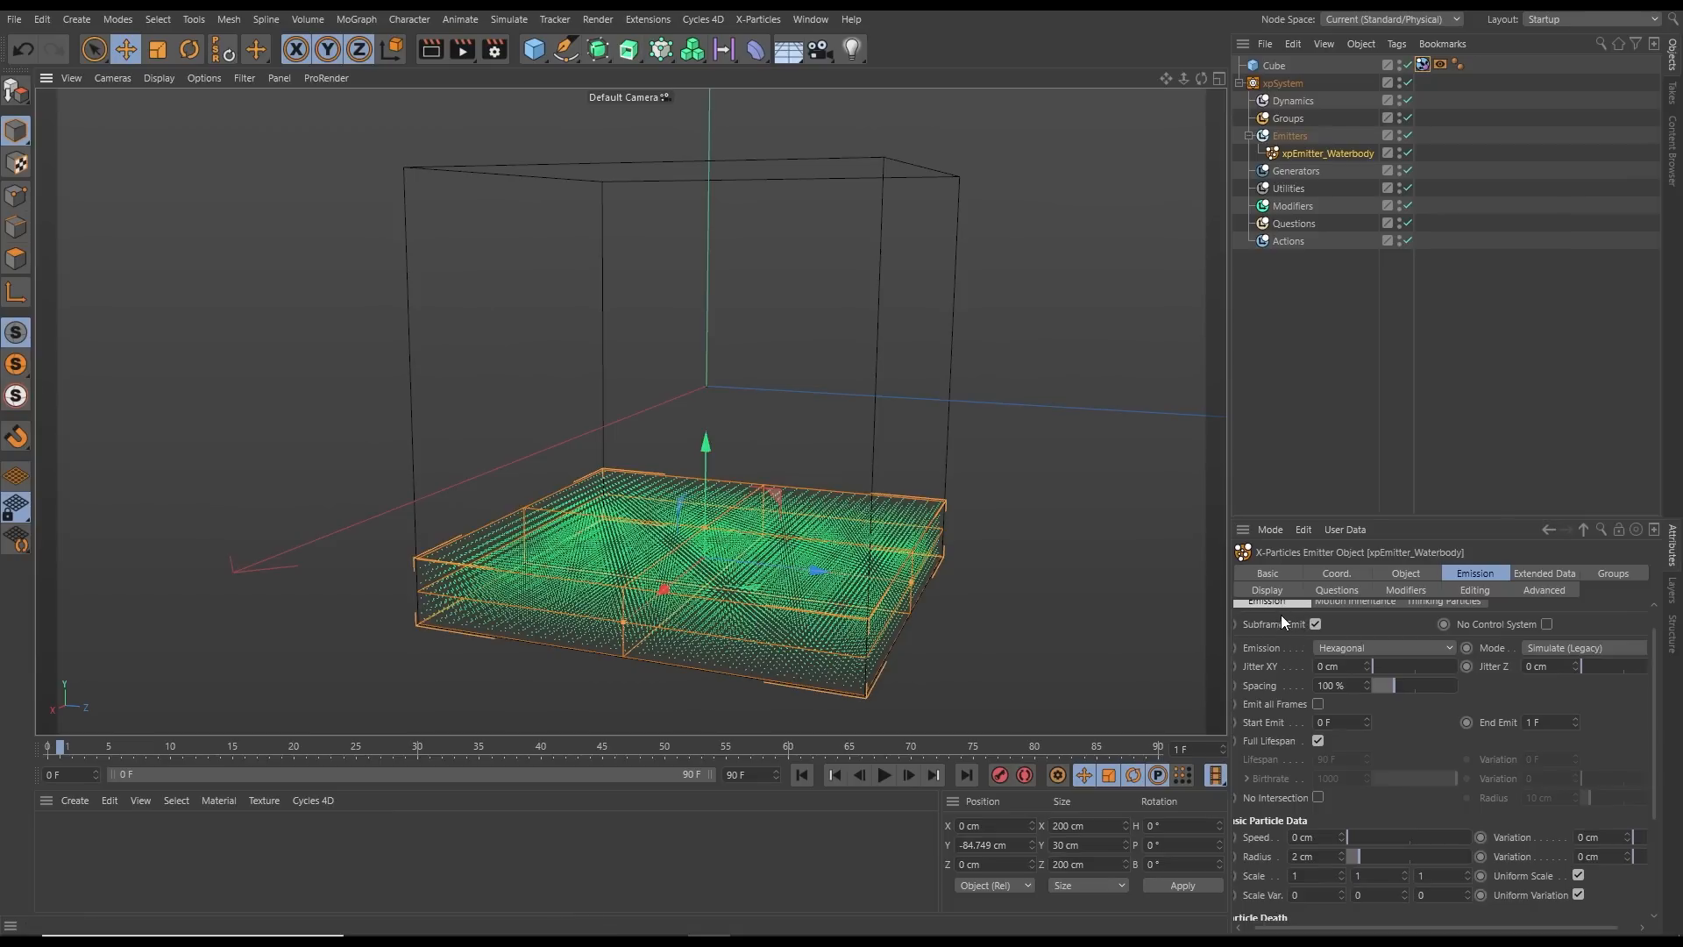
Set the emitter's editor display to Squares and its color mode to Gradient (Parameter)
{"action": "left_click", "coordinate": [1269, 591]}
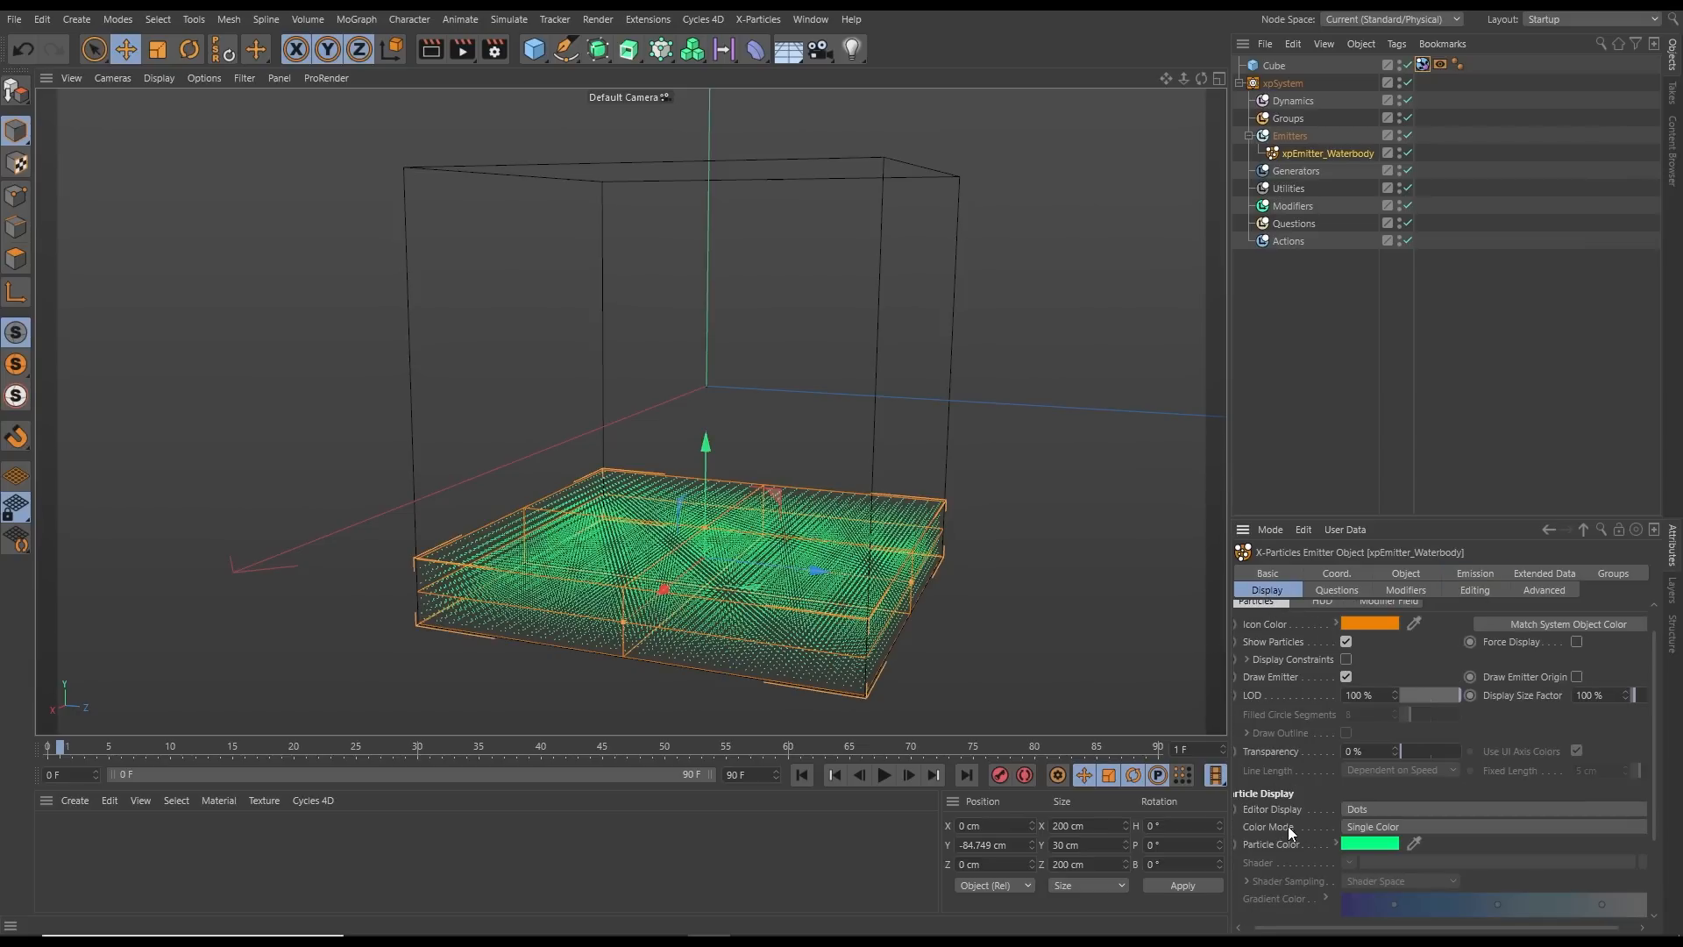
{"action": "left_click", "coordinate": [1356, 809]}
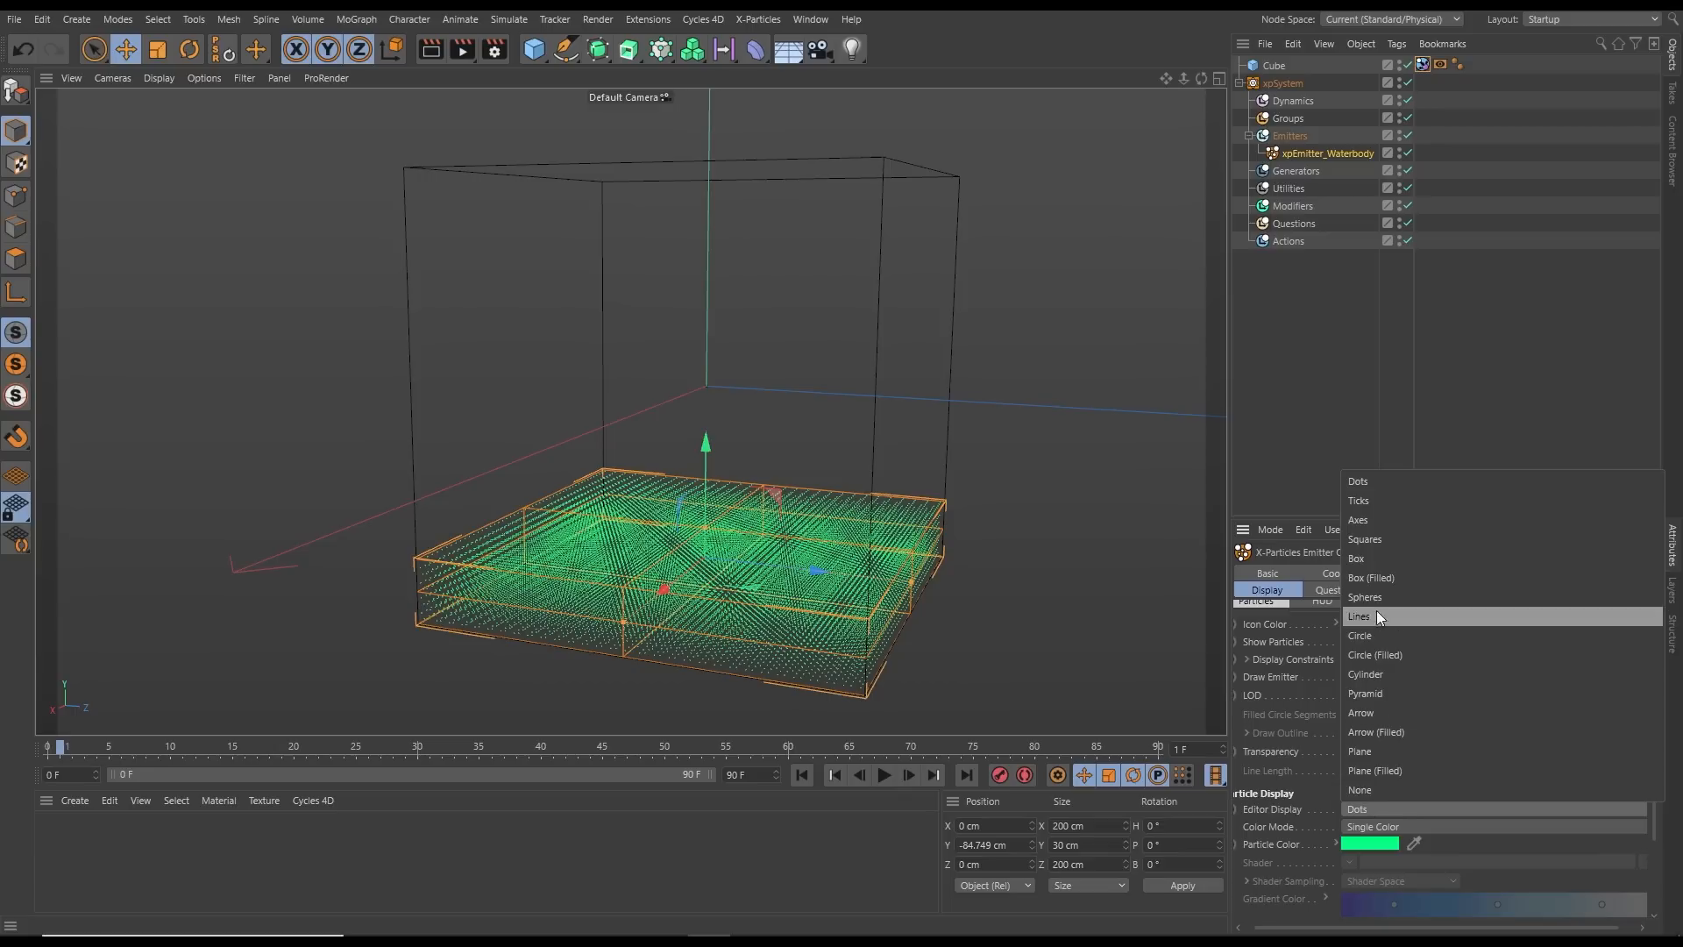
{"action": "left_click", "coordinate": [1370, 540]}
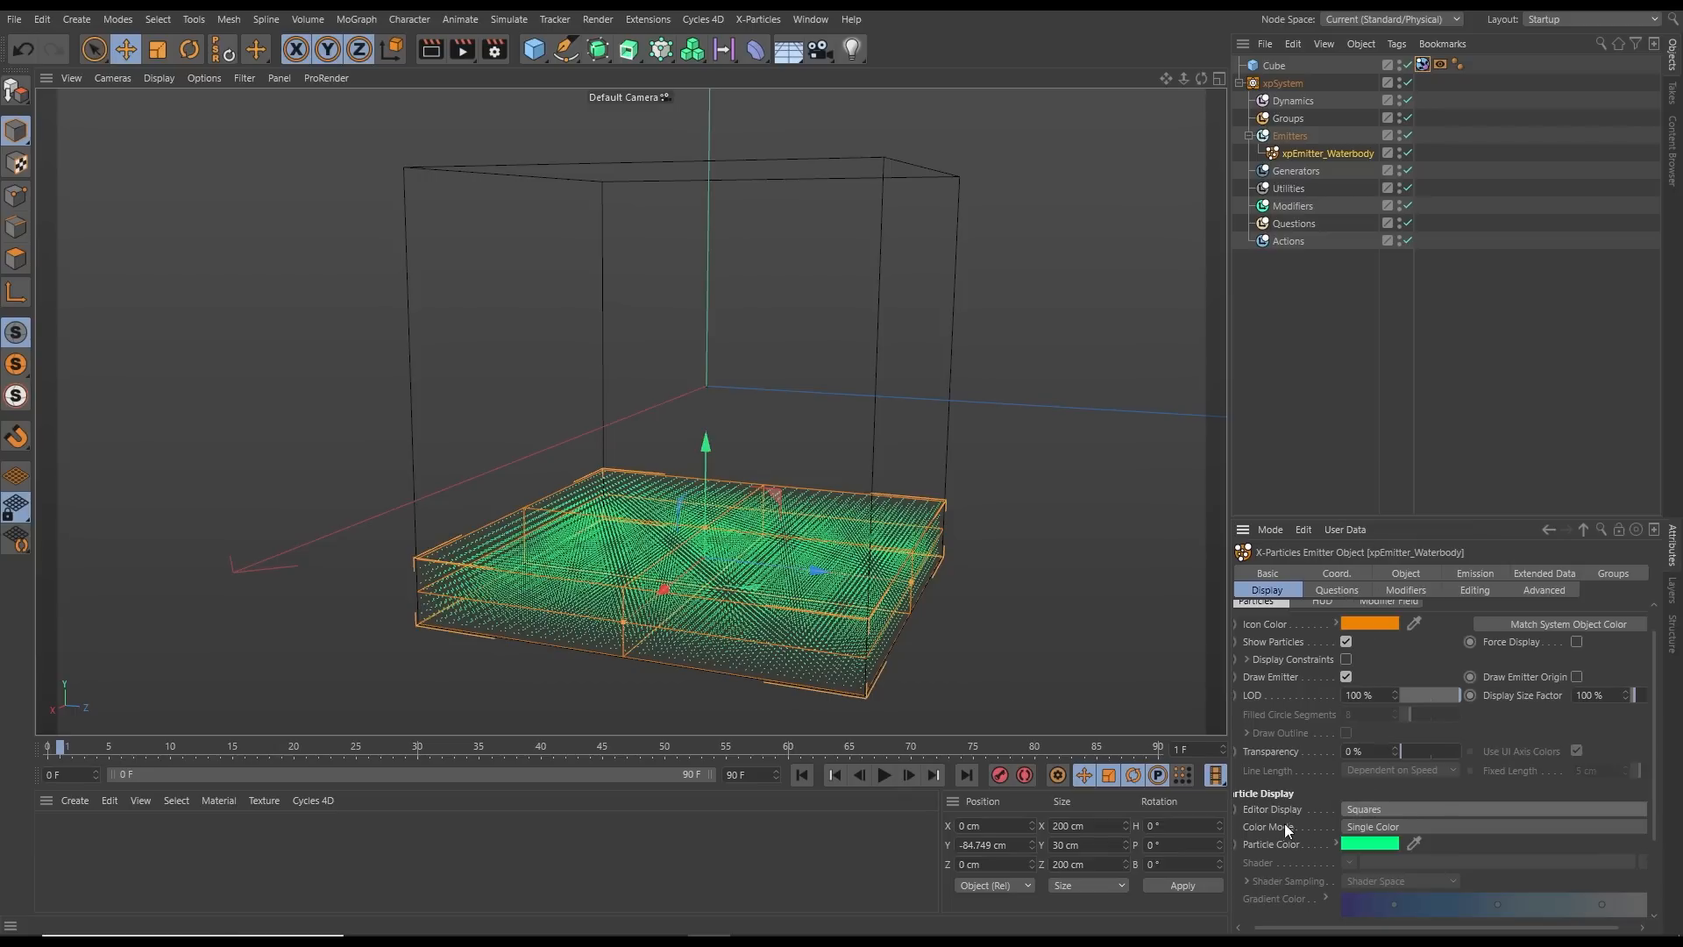
{"action": "left_click", "coordinate": [1378, 826]}
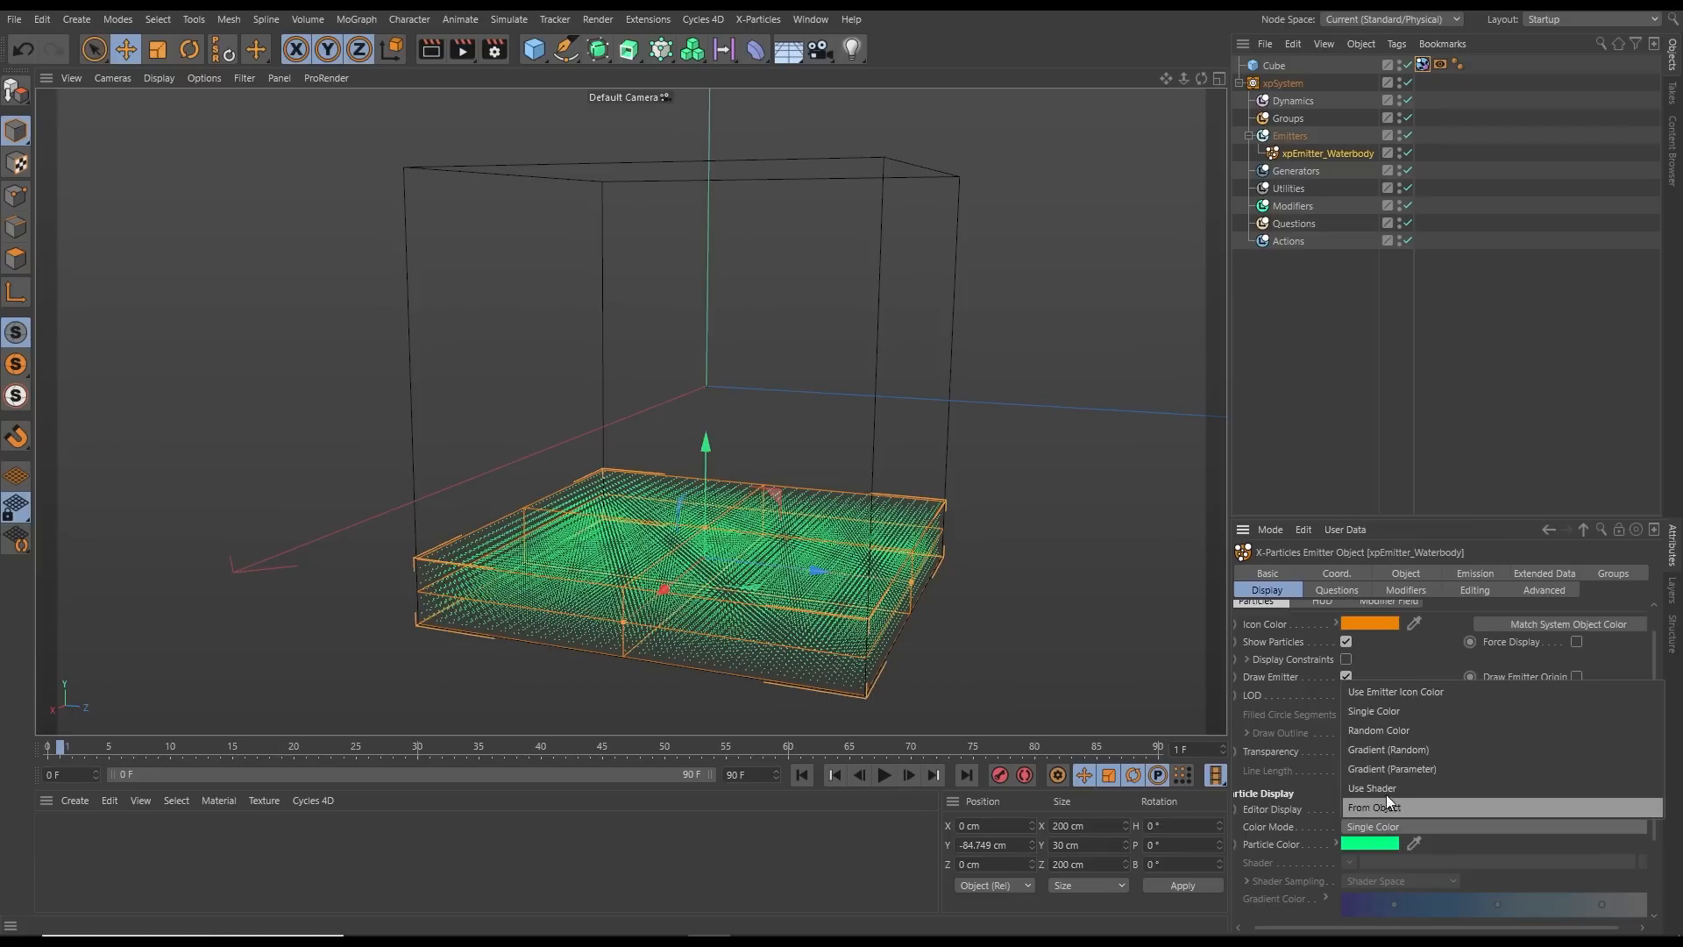
{"action": "left_click", "coordinate": [1398, 770]}
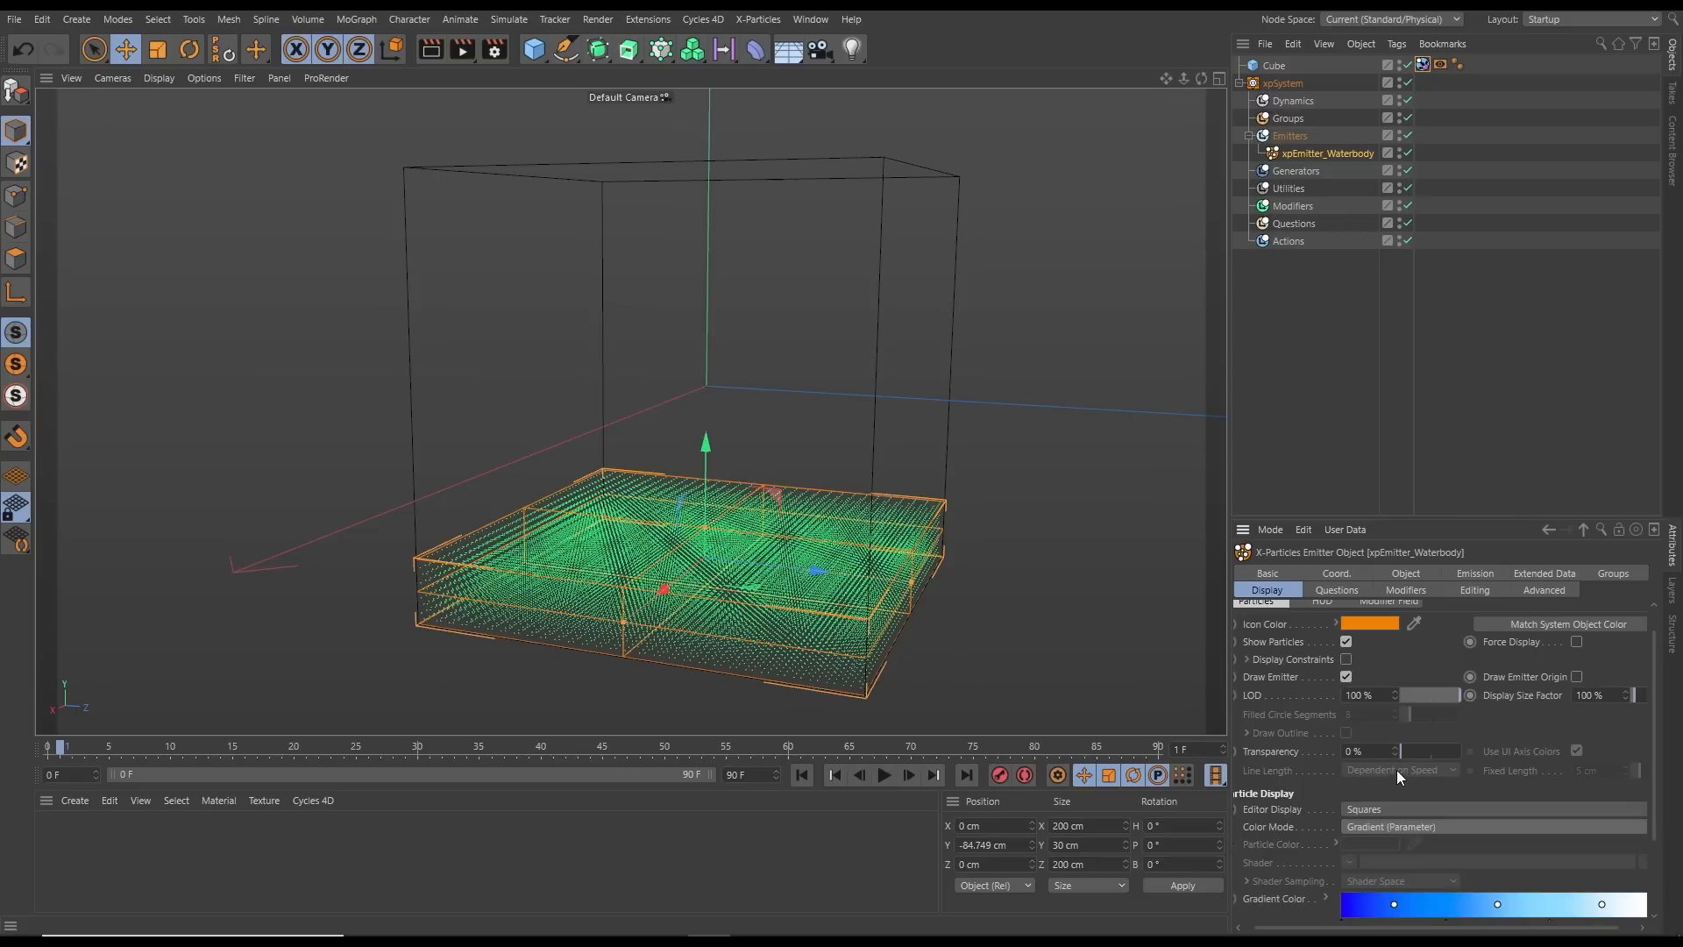
Drive the particle color gradient by Speed and enable its automatic range
{"action": "left_click_drag", "start_coordinate": [1396, 521], "coordinate": [1396, 315]}
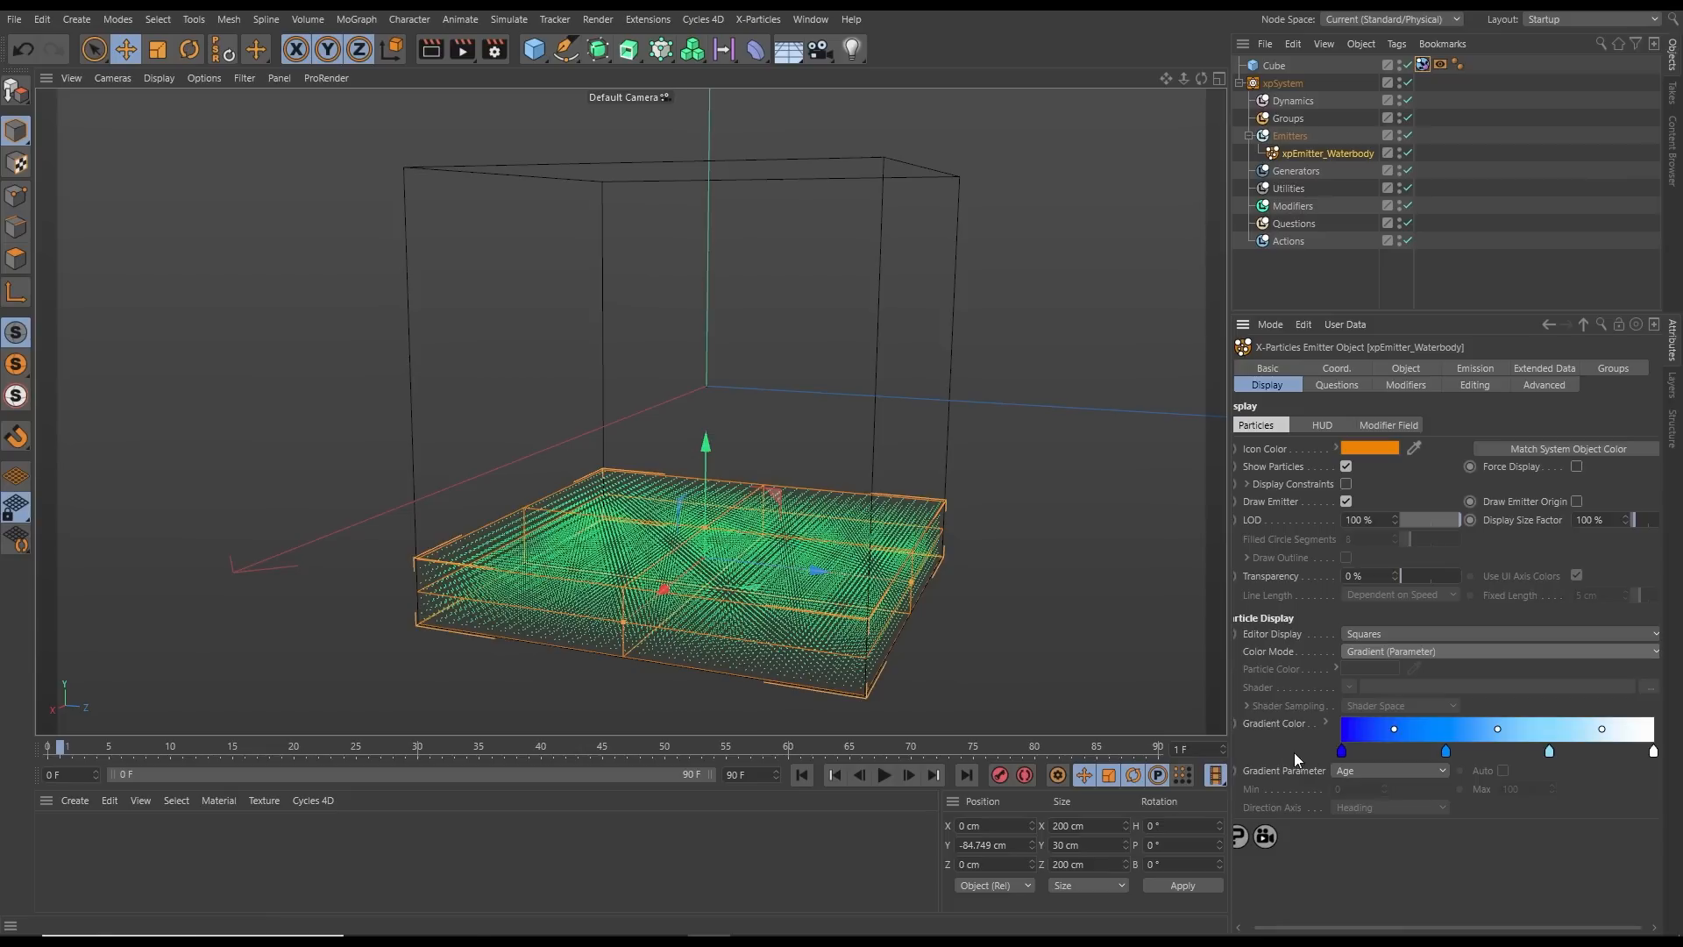
{"action": "left_click", "coordinate": [1356, 771]}
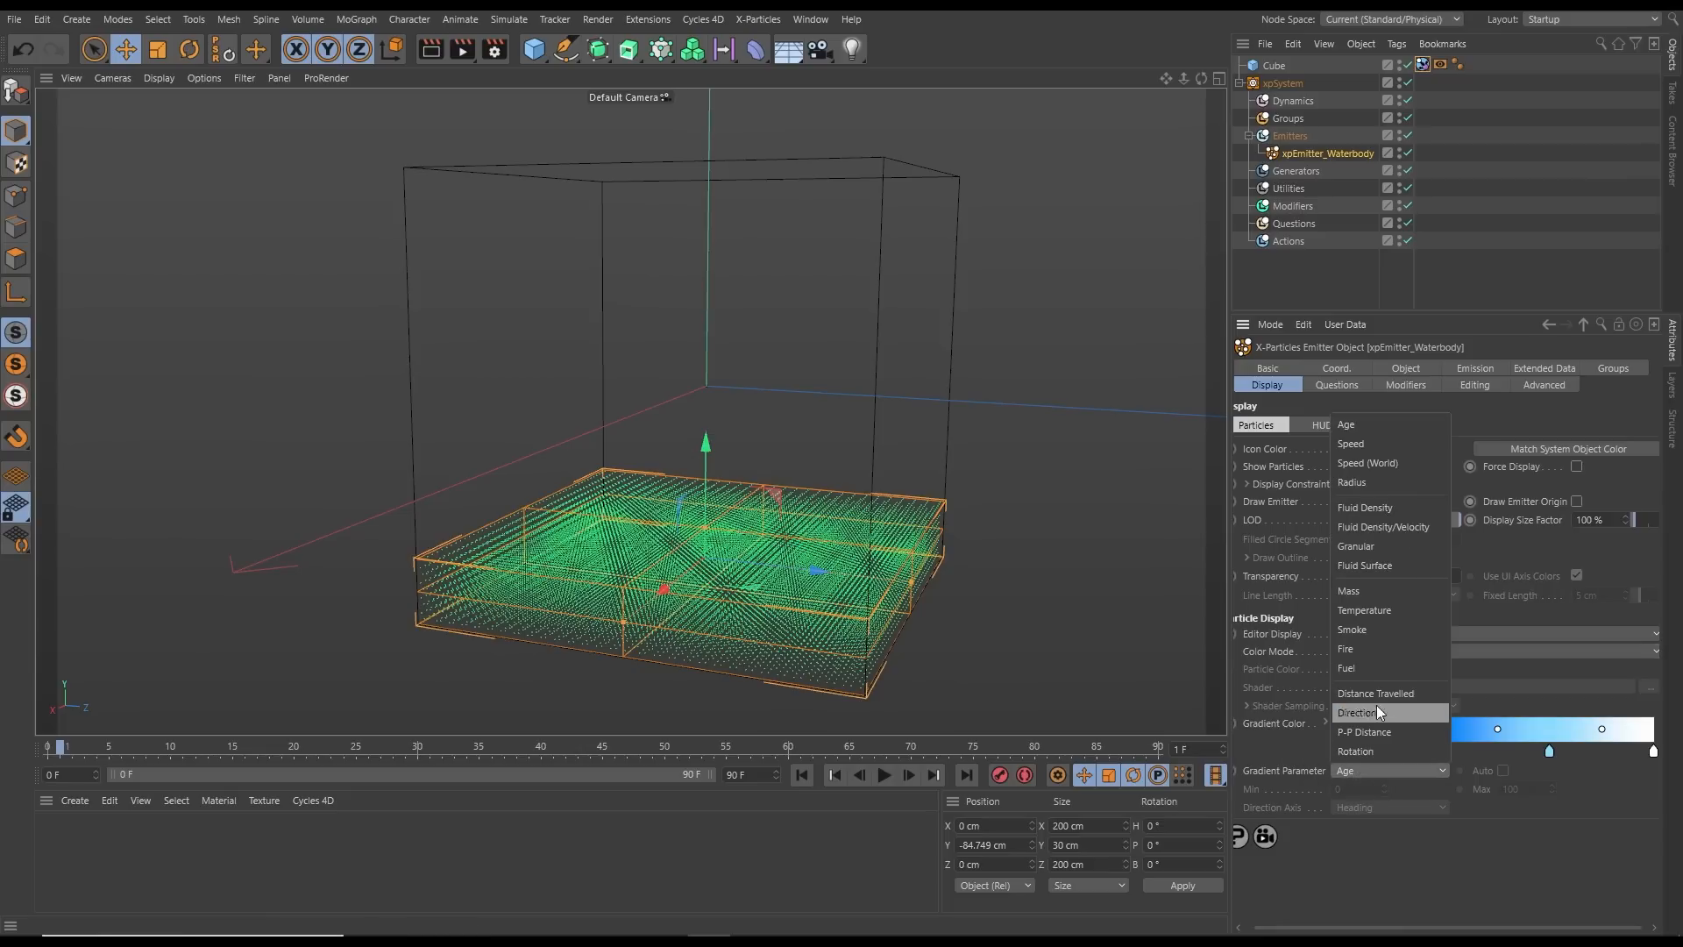
{"action": "left_click", "coordinate": [1365, 445]}
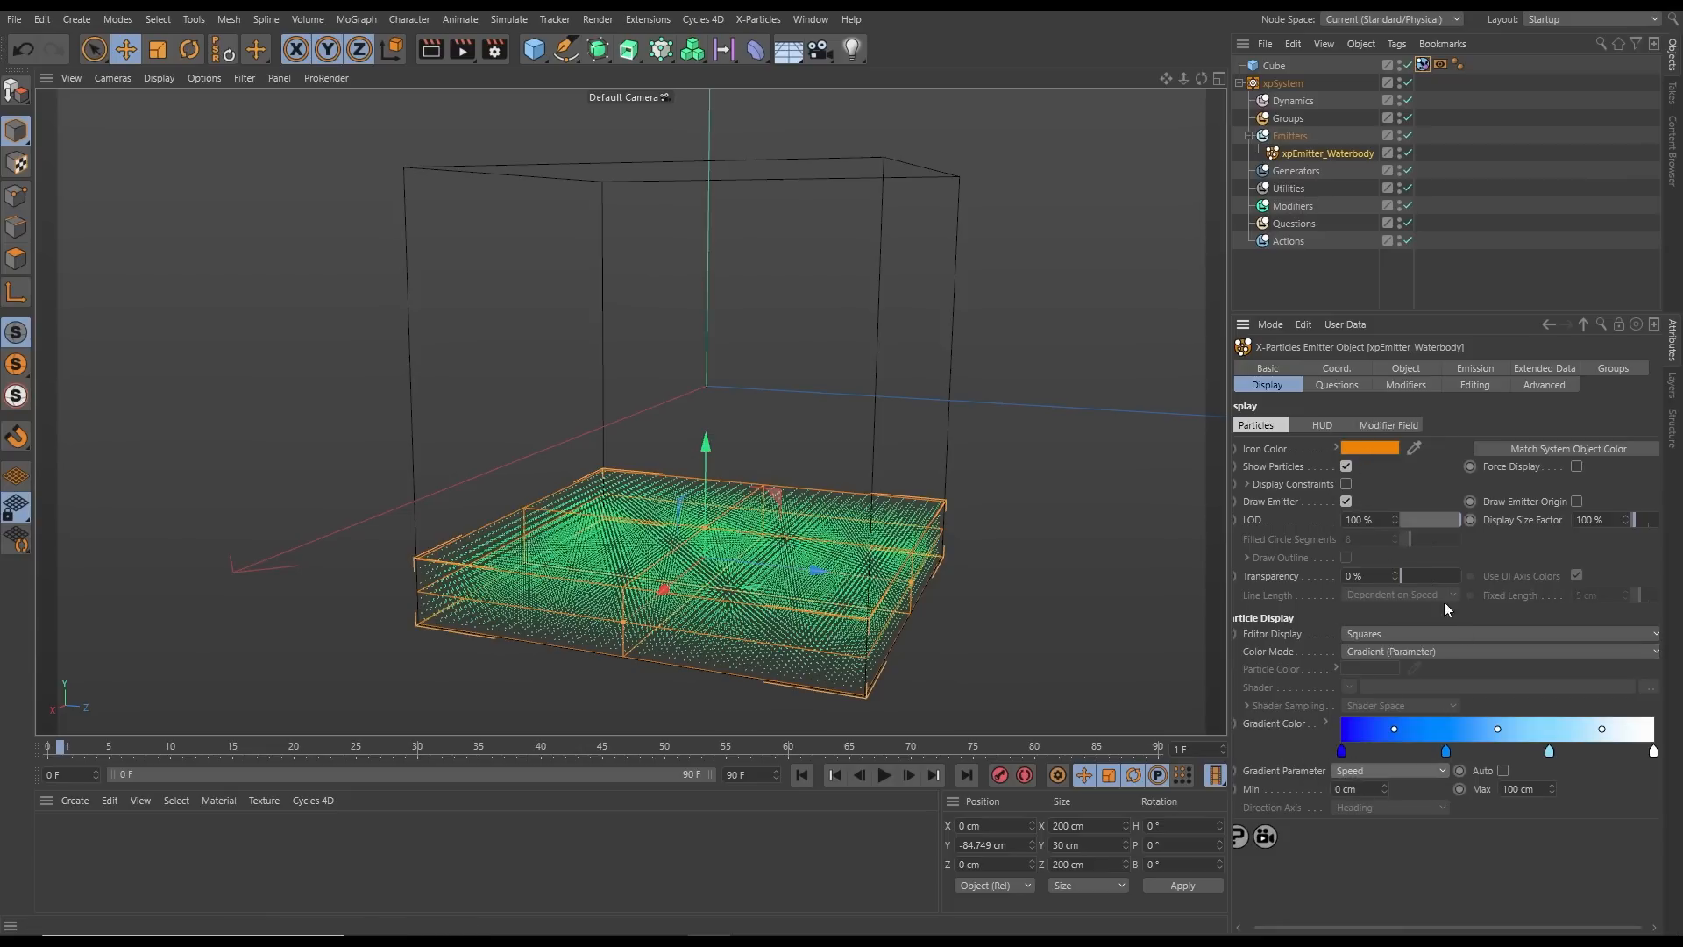
{"action": "left_click", "coordinate": [1503, 771]}
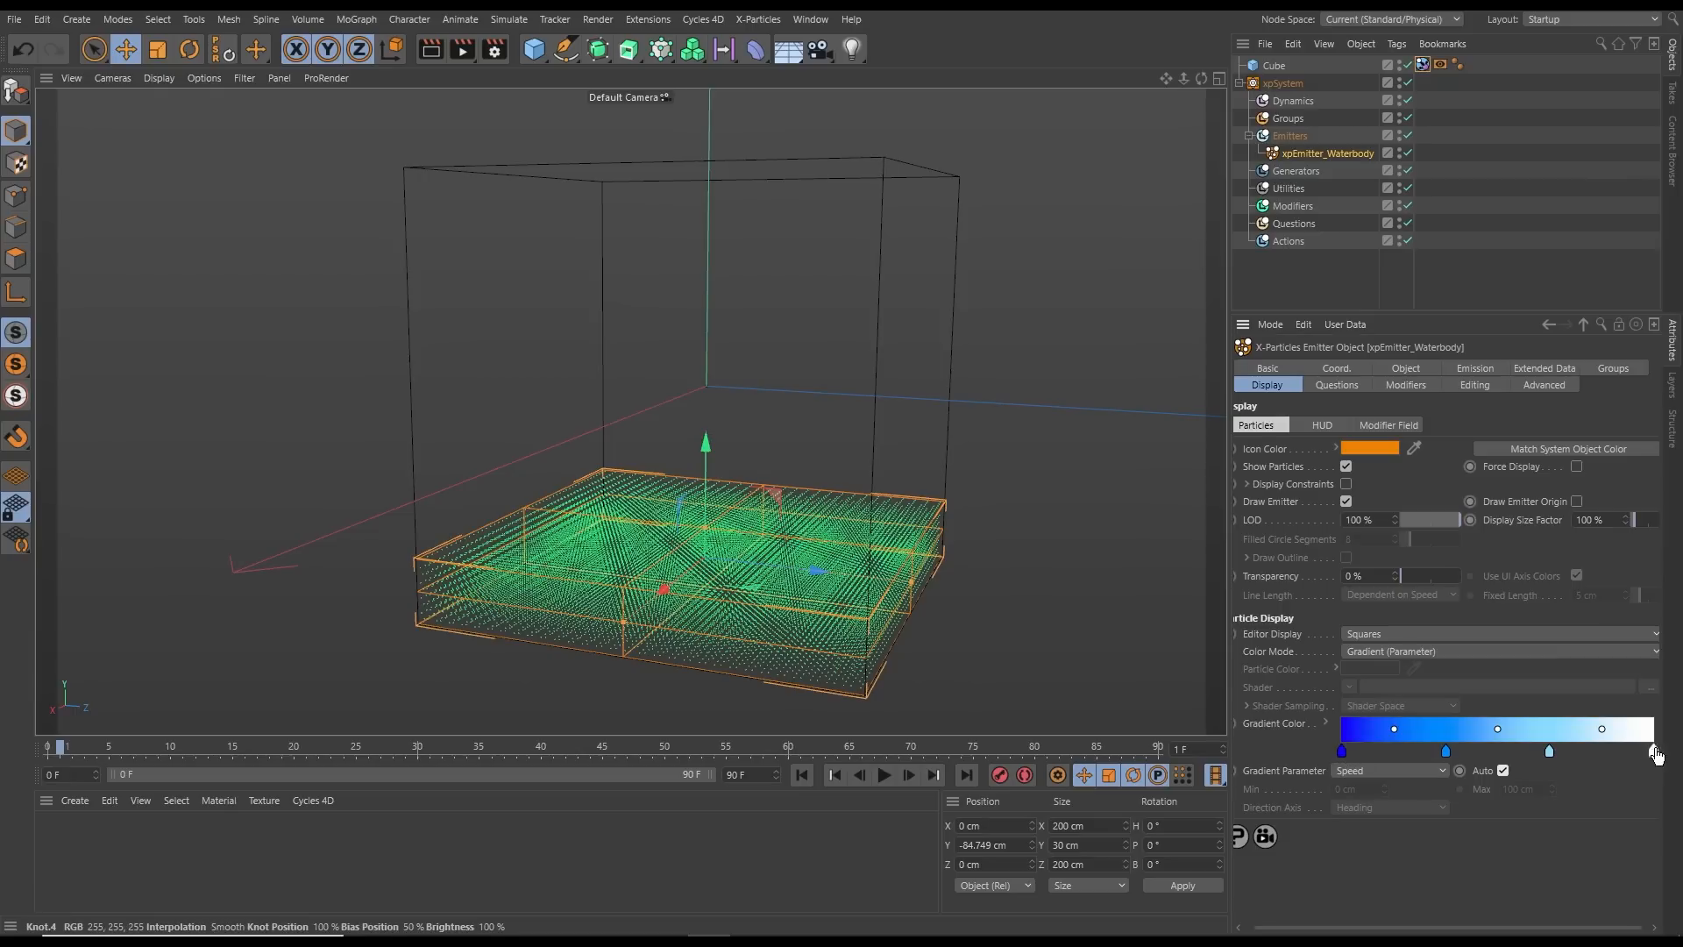
Play the simulation from the start to view the gradient-colored particles around the cube's floor, then stop and rewind
{"action": "left_click", "coordinate": [803, 775]}
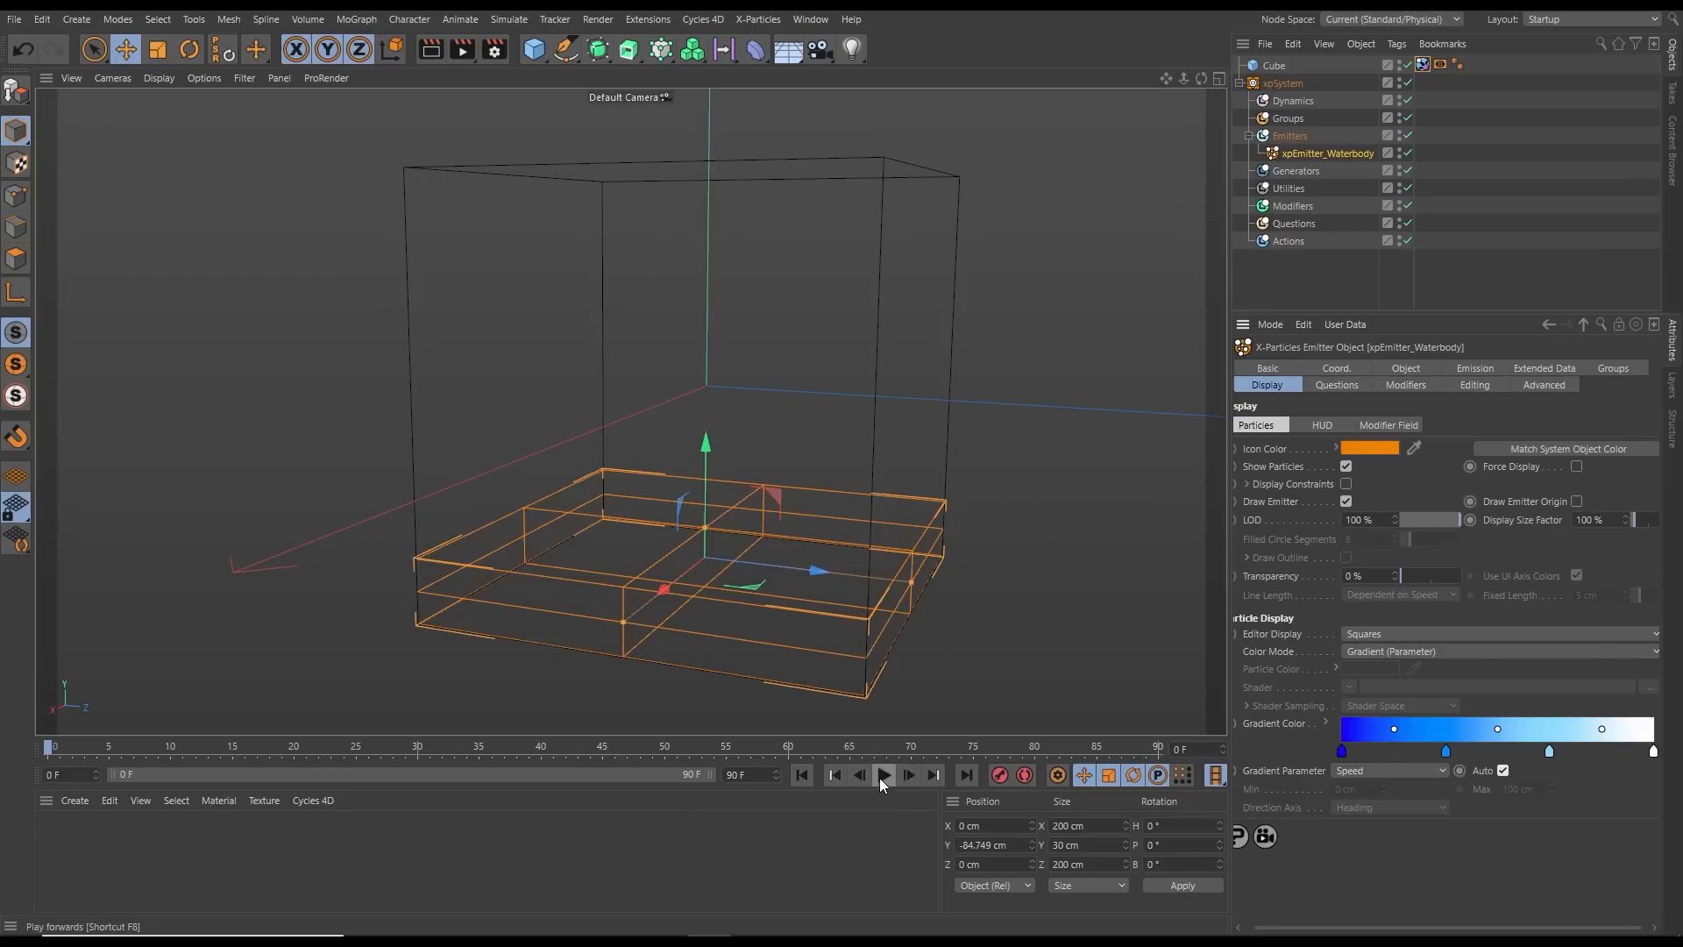
{"action": "left_click", "coordinate": [882, 776]}
{"action": "mouse_move", "coordinate": [748, 591]}
{"action": "left_mouse_down", "text": "alt"}
{"action": "mouse_move", "coordinate": [785, 540]}
{"action": "mouse_move", "coordinate": [776, 593]}
{"action": "left_mouse_up", "text": "alt"}
{"action": "right_click_drag", "start_coordinate": [776, 593], "coordinate": [765, 617], "text": "alt"}
{"action": "middle_click_drag", "start_coordinate": [765, 617], "coordinate": [744, 558], "text": "alt"}
{"action": "left_click_drag", "start_coordinate": [744, 558], "coordinate": [759, 576], "text": "alt"}
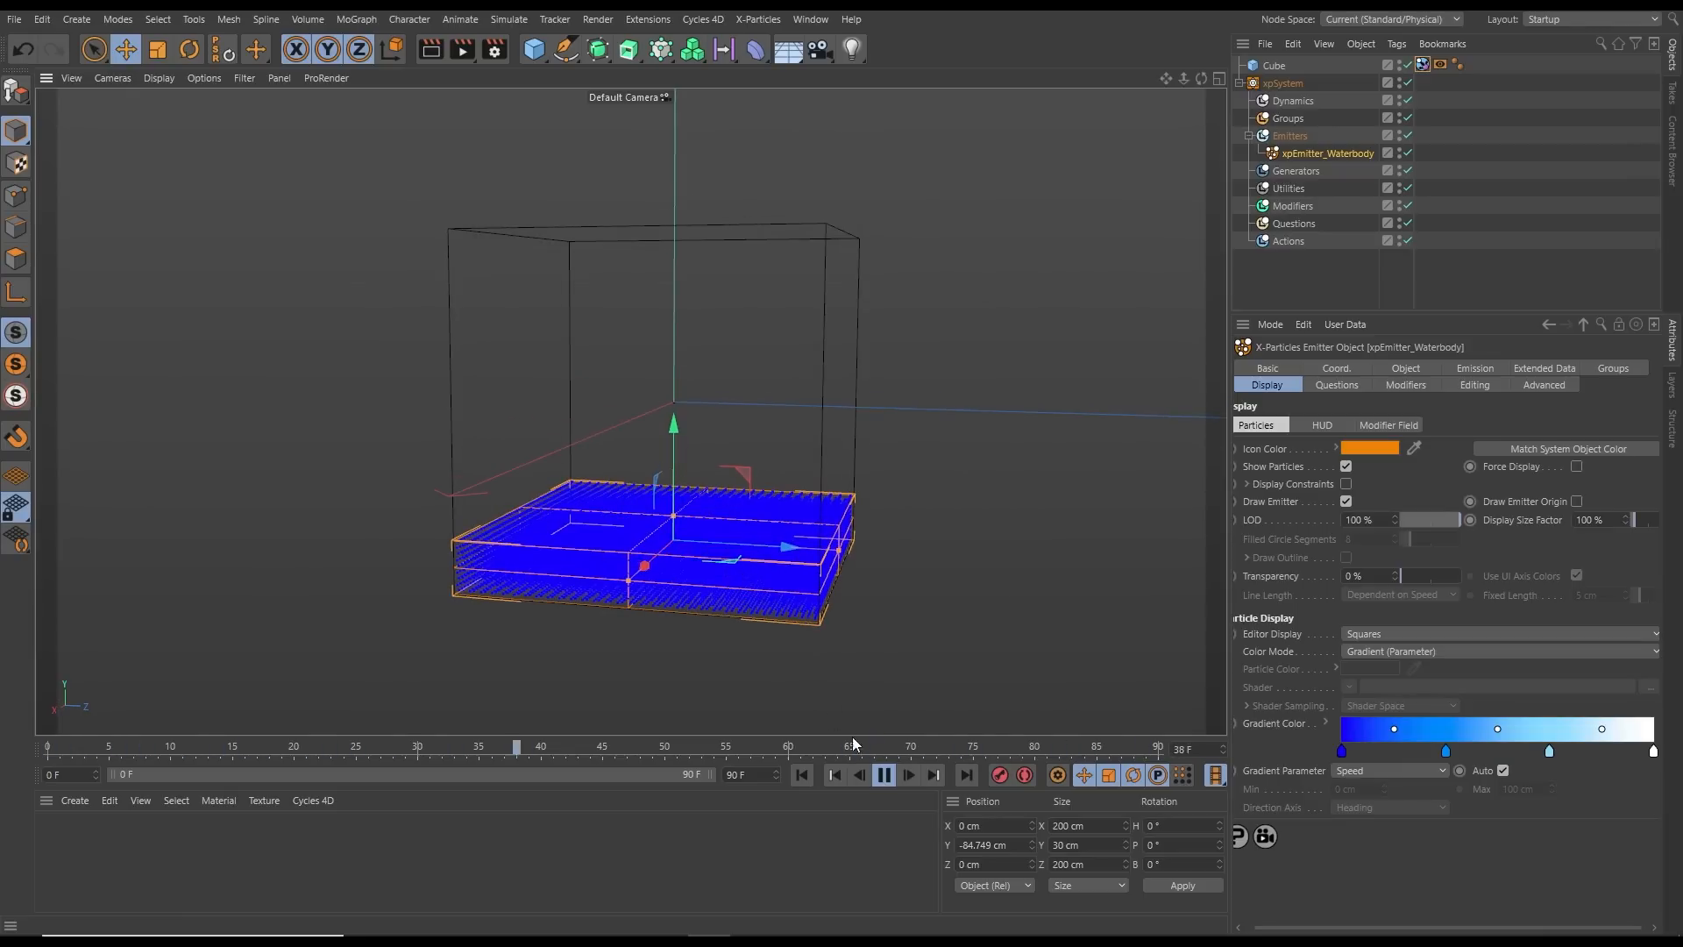
{"action": "left_click", "coordinate": [885, 775]}
{"action": "left_click", "coordinate": [803, 776]}
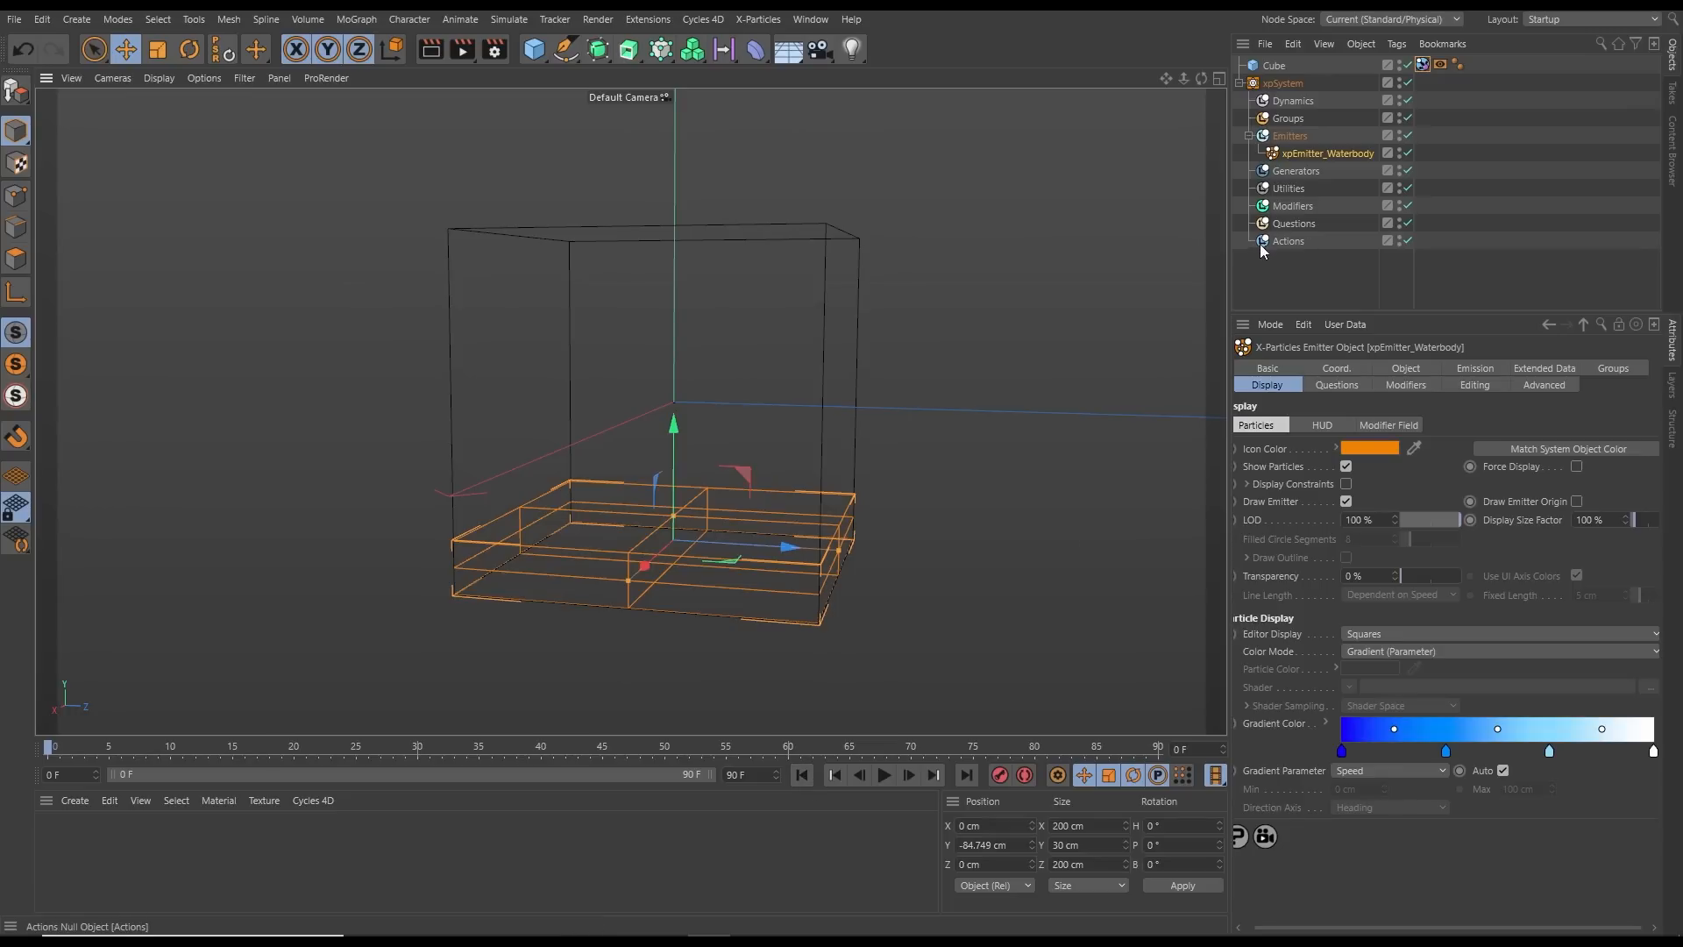
Add an xpFluidFX object to the Dynamics folder and set its accuracy to Medium
{"action": "left_click", "coordinate": [1287, 102]}
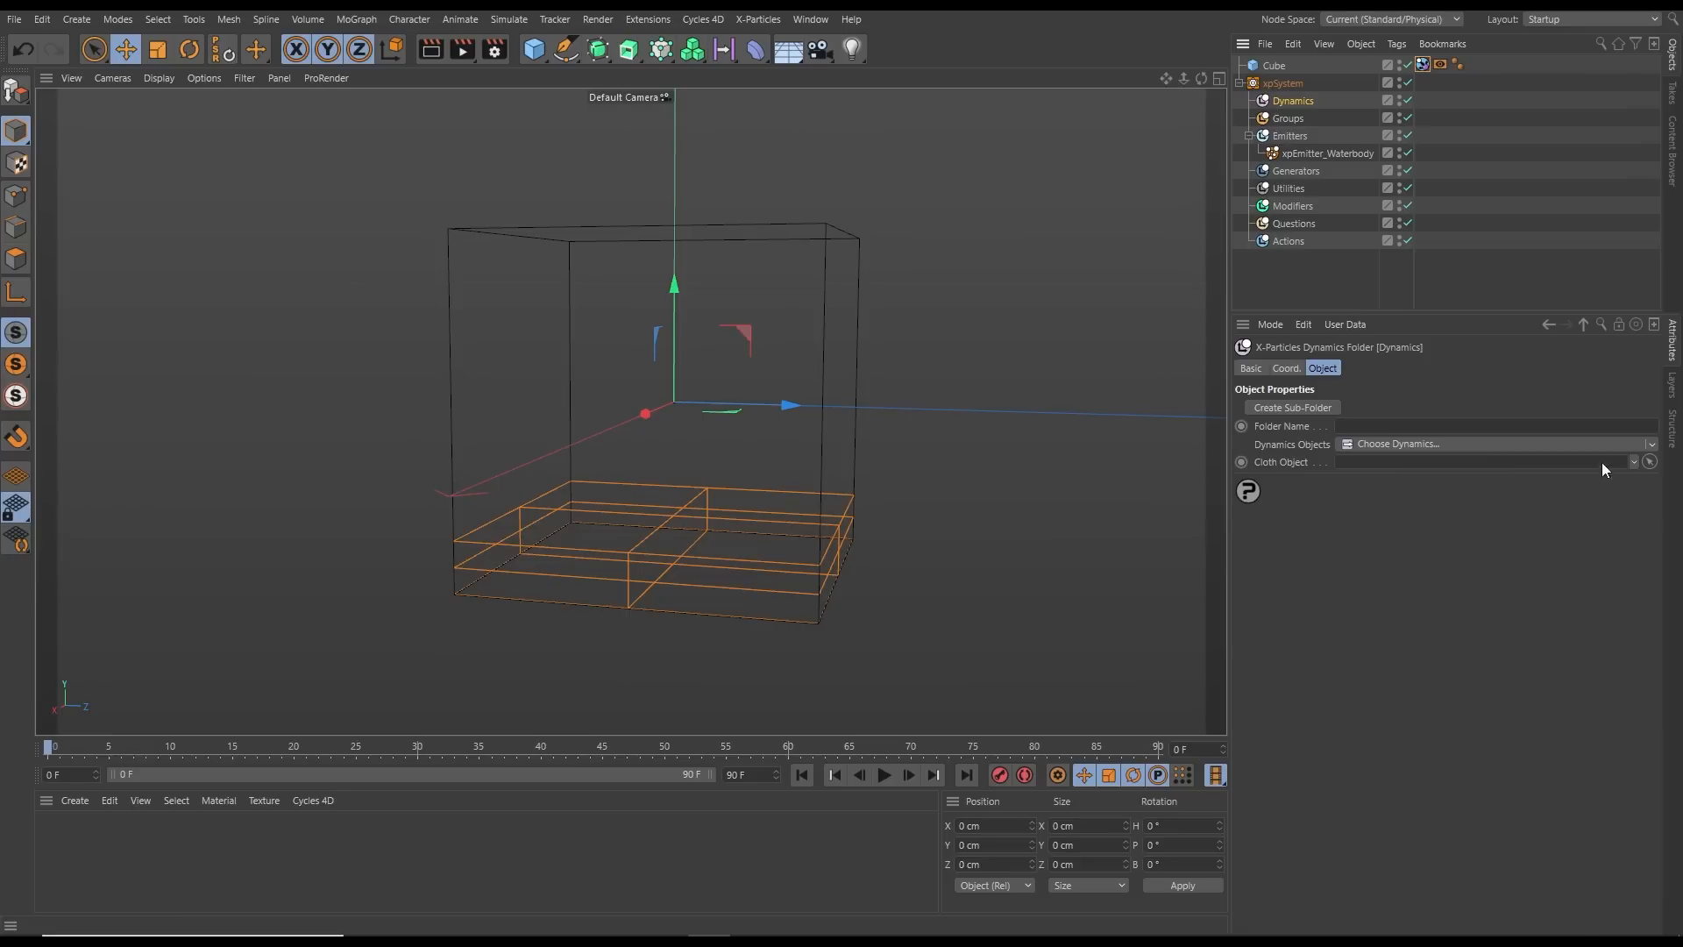
{"action": "left_click", "coordinate": [1650, 447]}
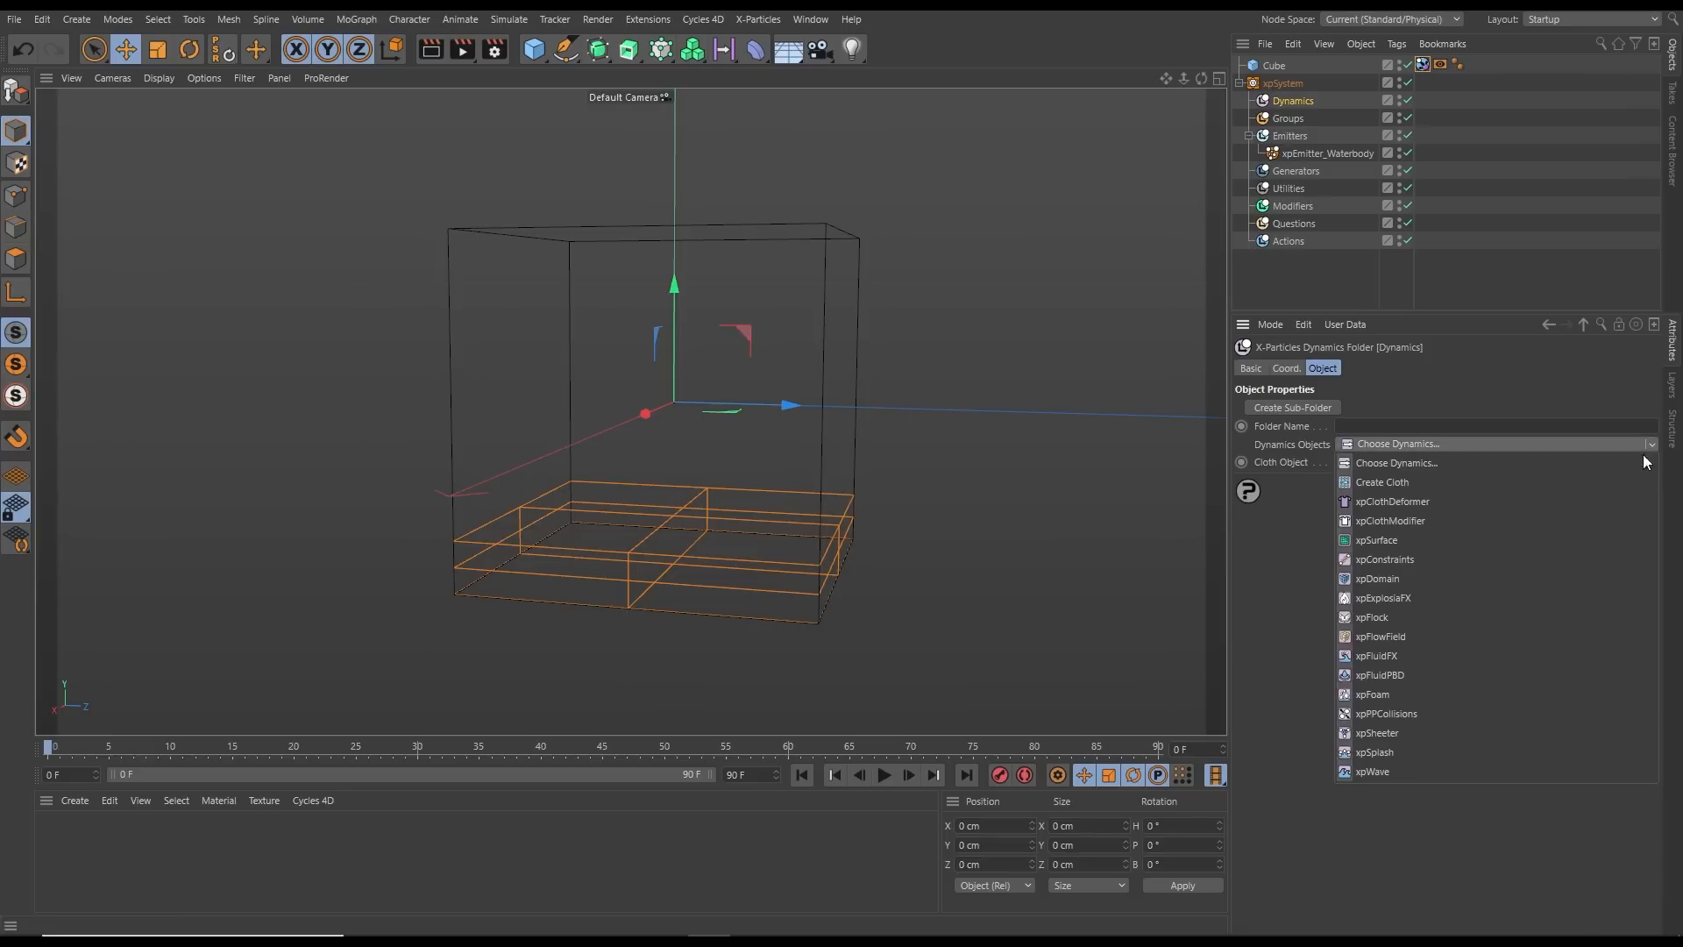
{"action": "left_click", "coordinate": [1379, 656]}
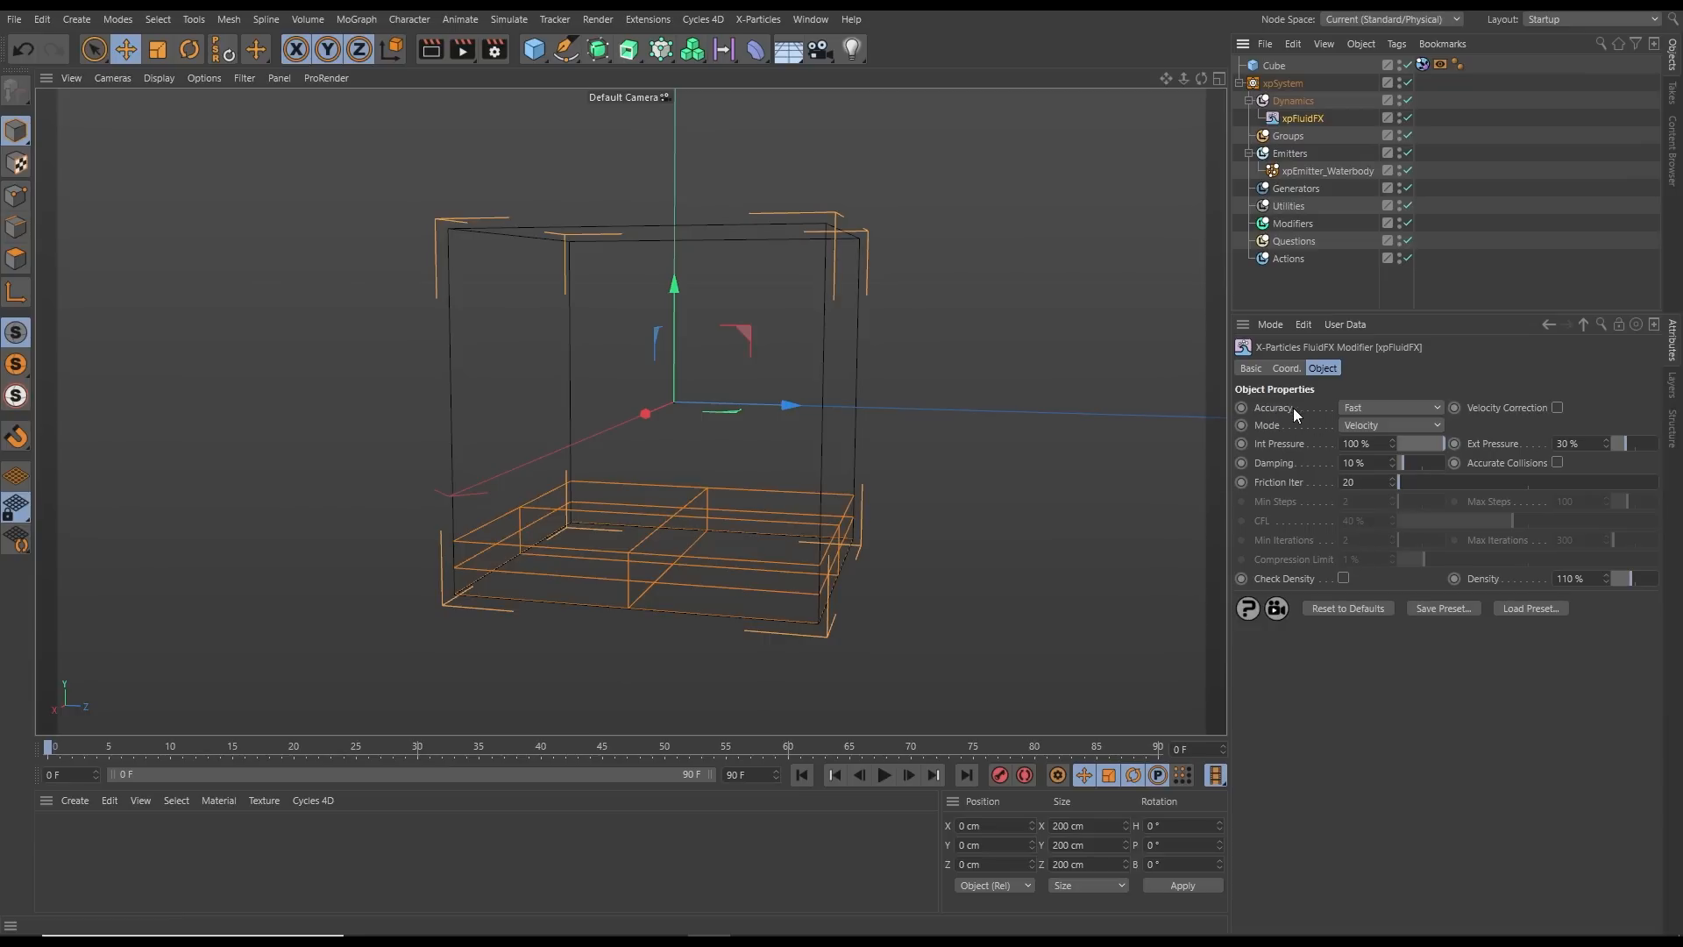
{"action": "left_click", "coordinate": [1382, 406]}
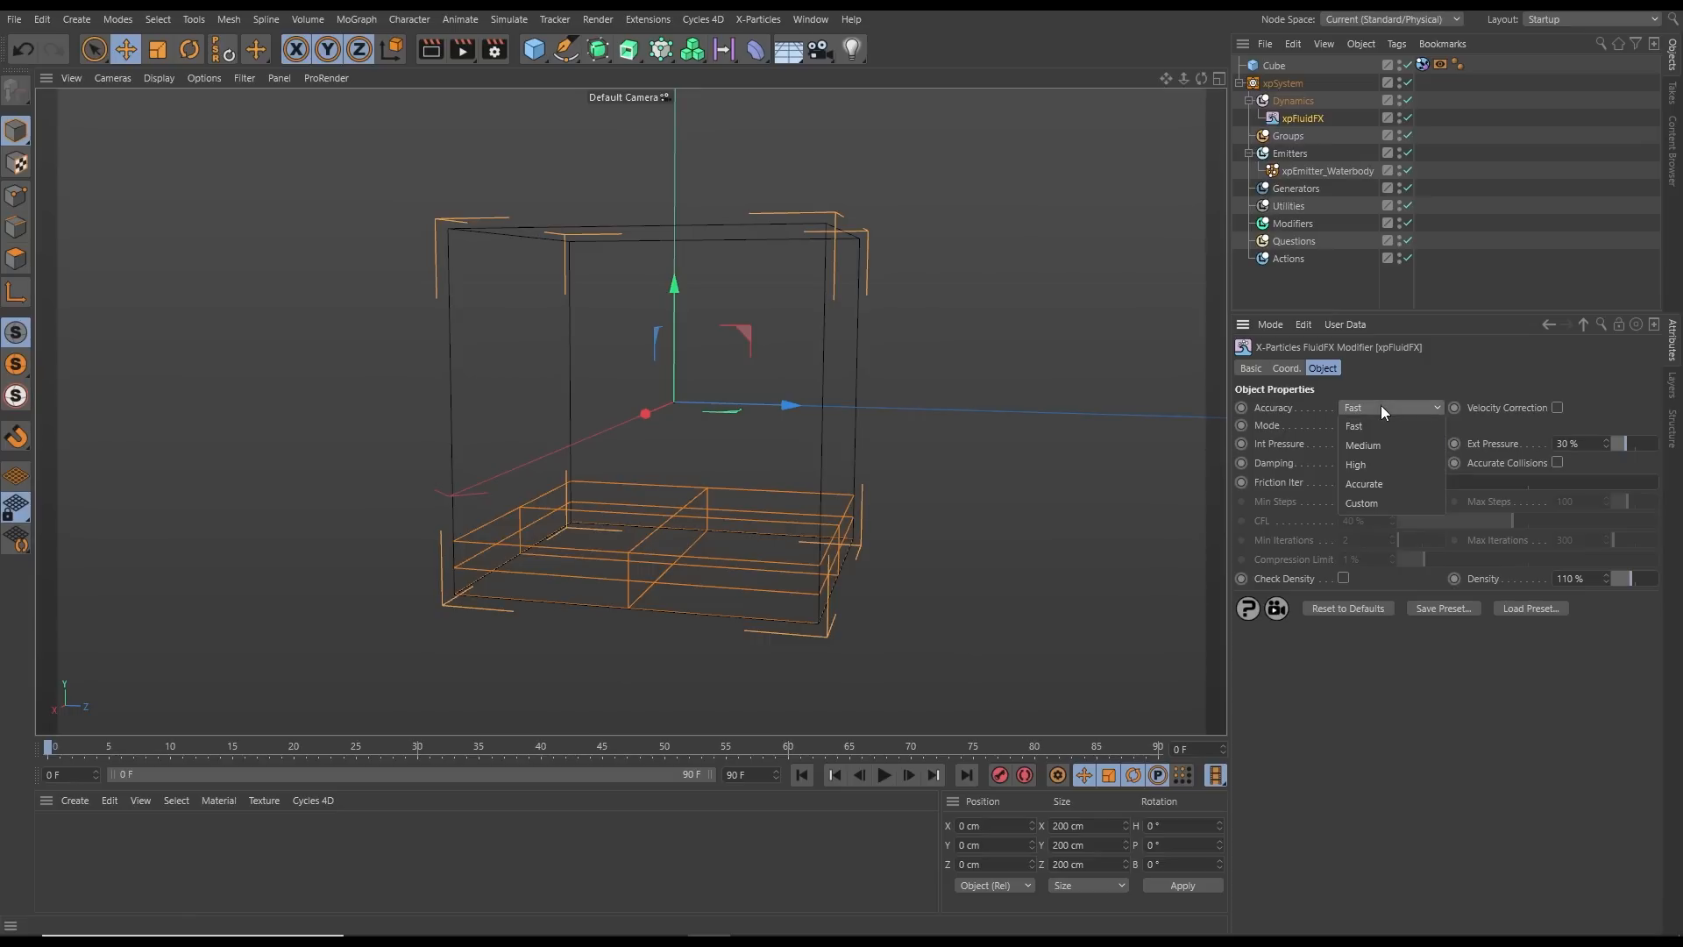
{"action": "left_click", "coordinate": [1364, 447]}
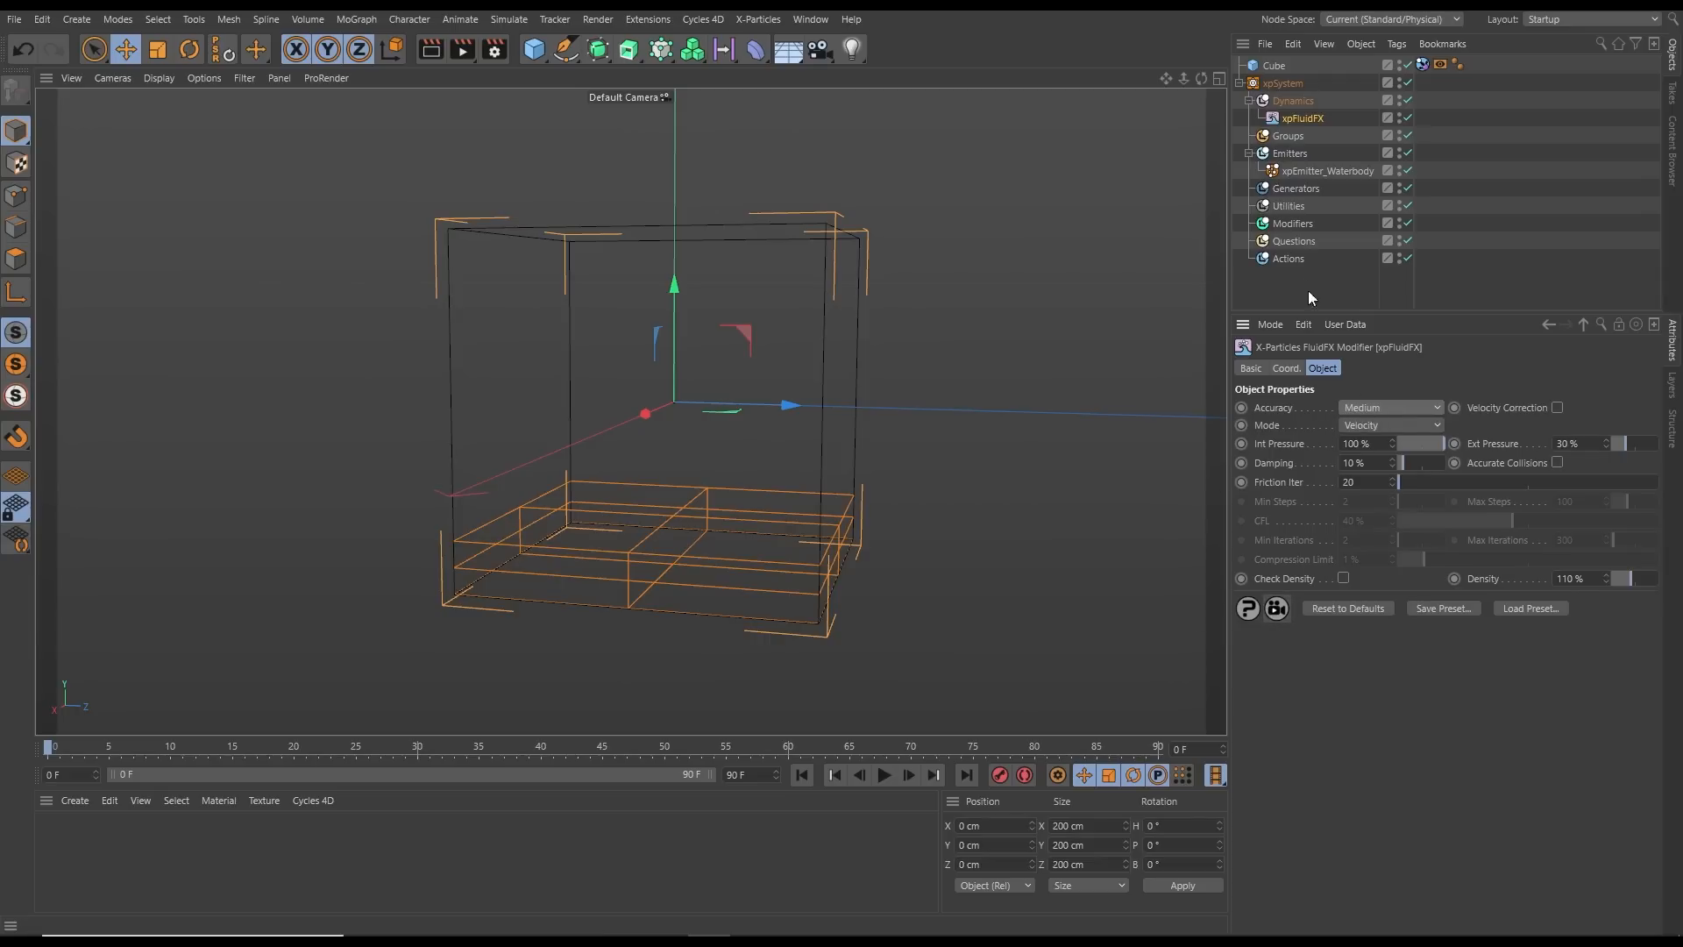
Play the fluid simulation, watch the particles inside the cube from the side, and stop at frame 53
{"action": "left_click", "coordinate": [887, 775]}
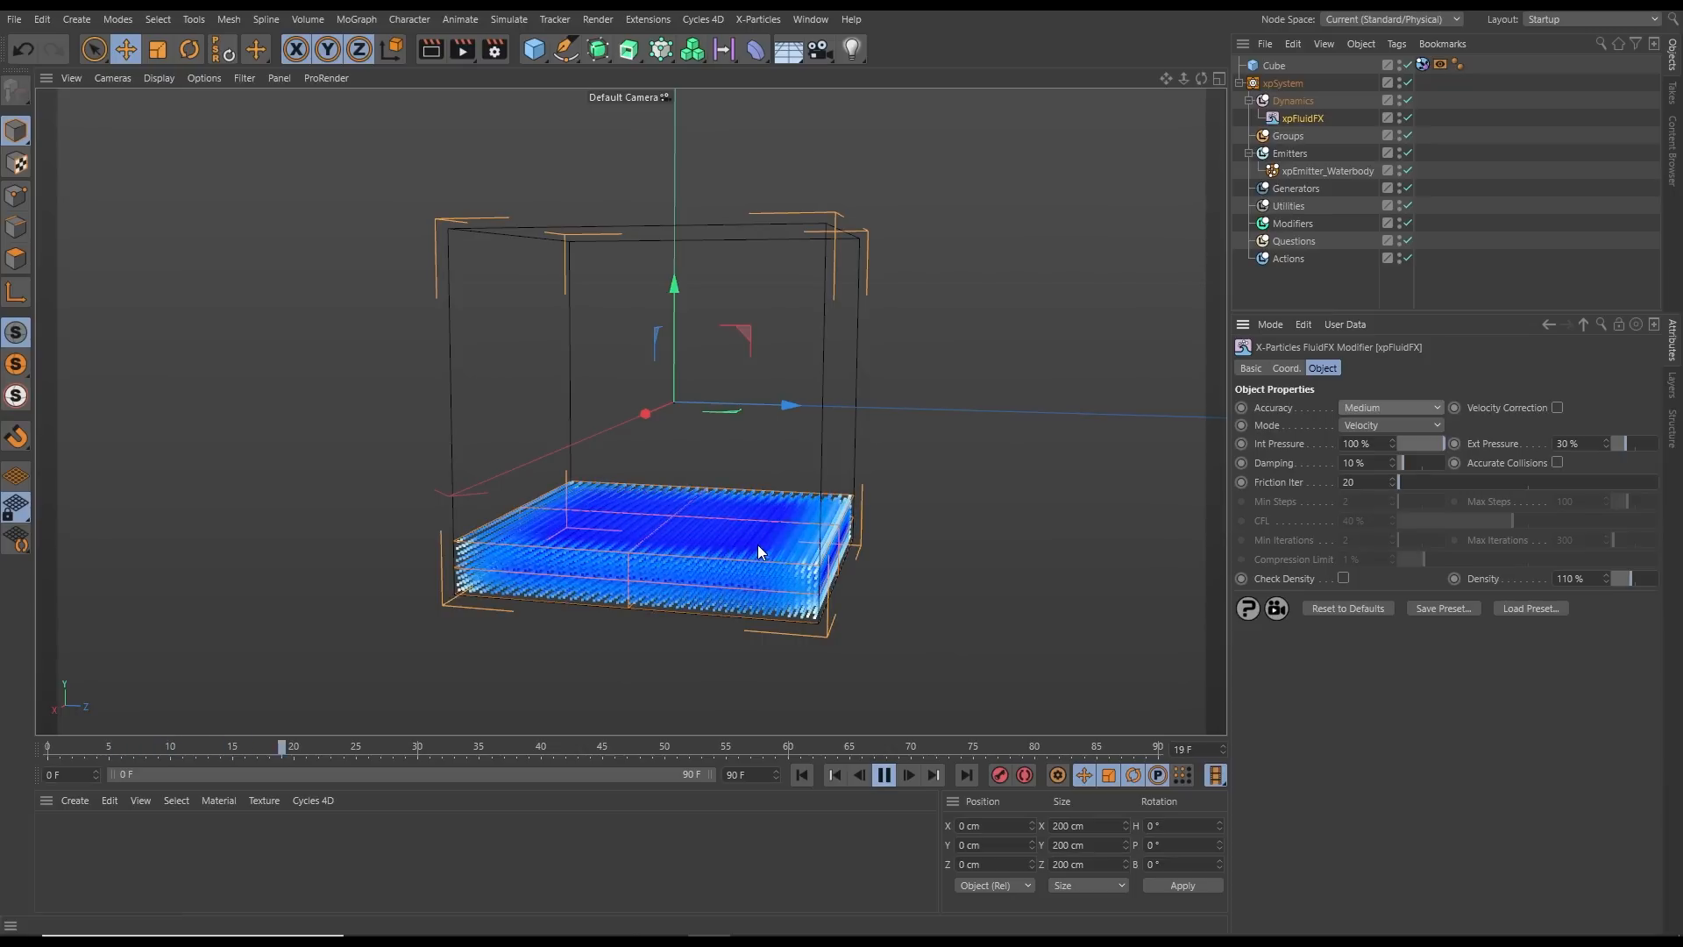
{"action": "left_click_drag", "start_coordinate": [794, 545], "coordinate": [924, 545], "text": "alt"}
{"action": "left_click", "coordinate": [876, 777]}
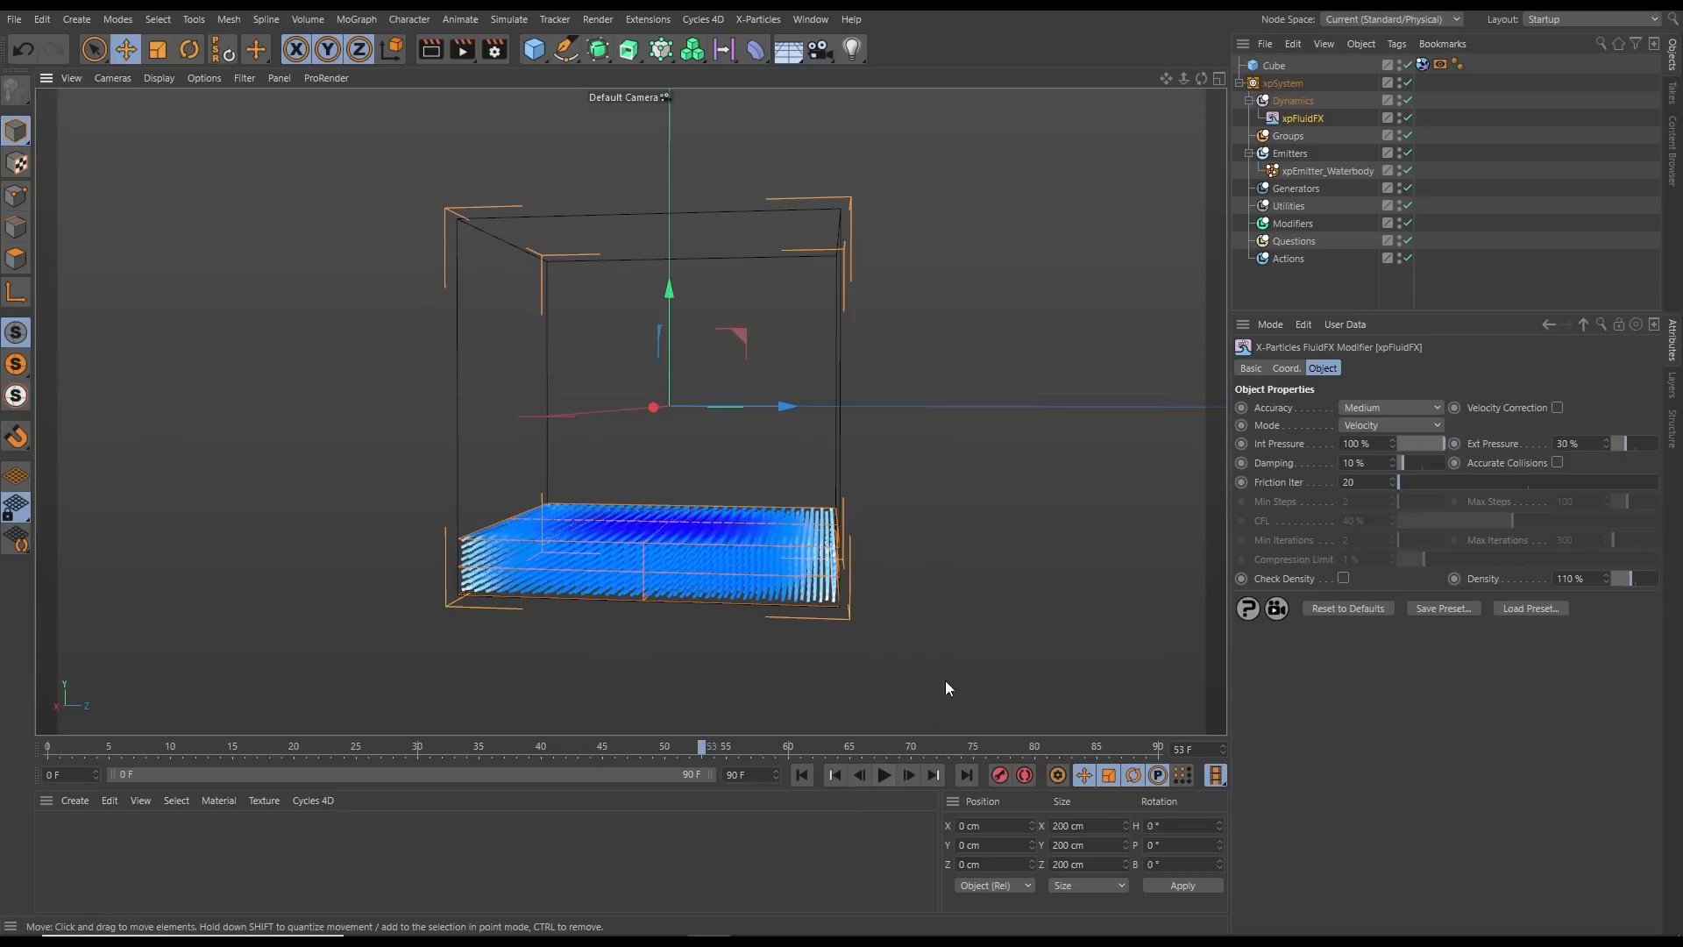
Add an xpGravity modifier to the xpSystem's Modifiers folder
{"action": "left_click", "coordinate": [1293, 224]}
{"action": "left_click", "coordinate": [1650, 463]}
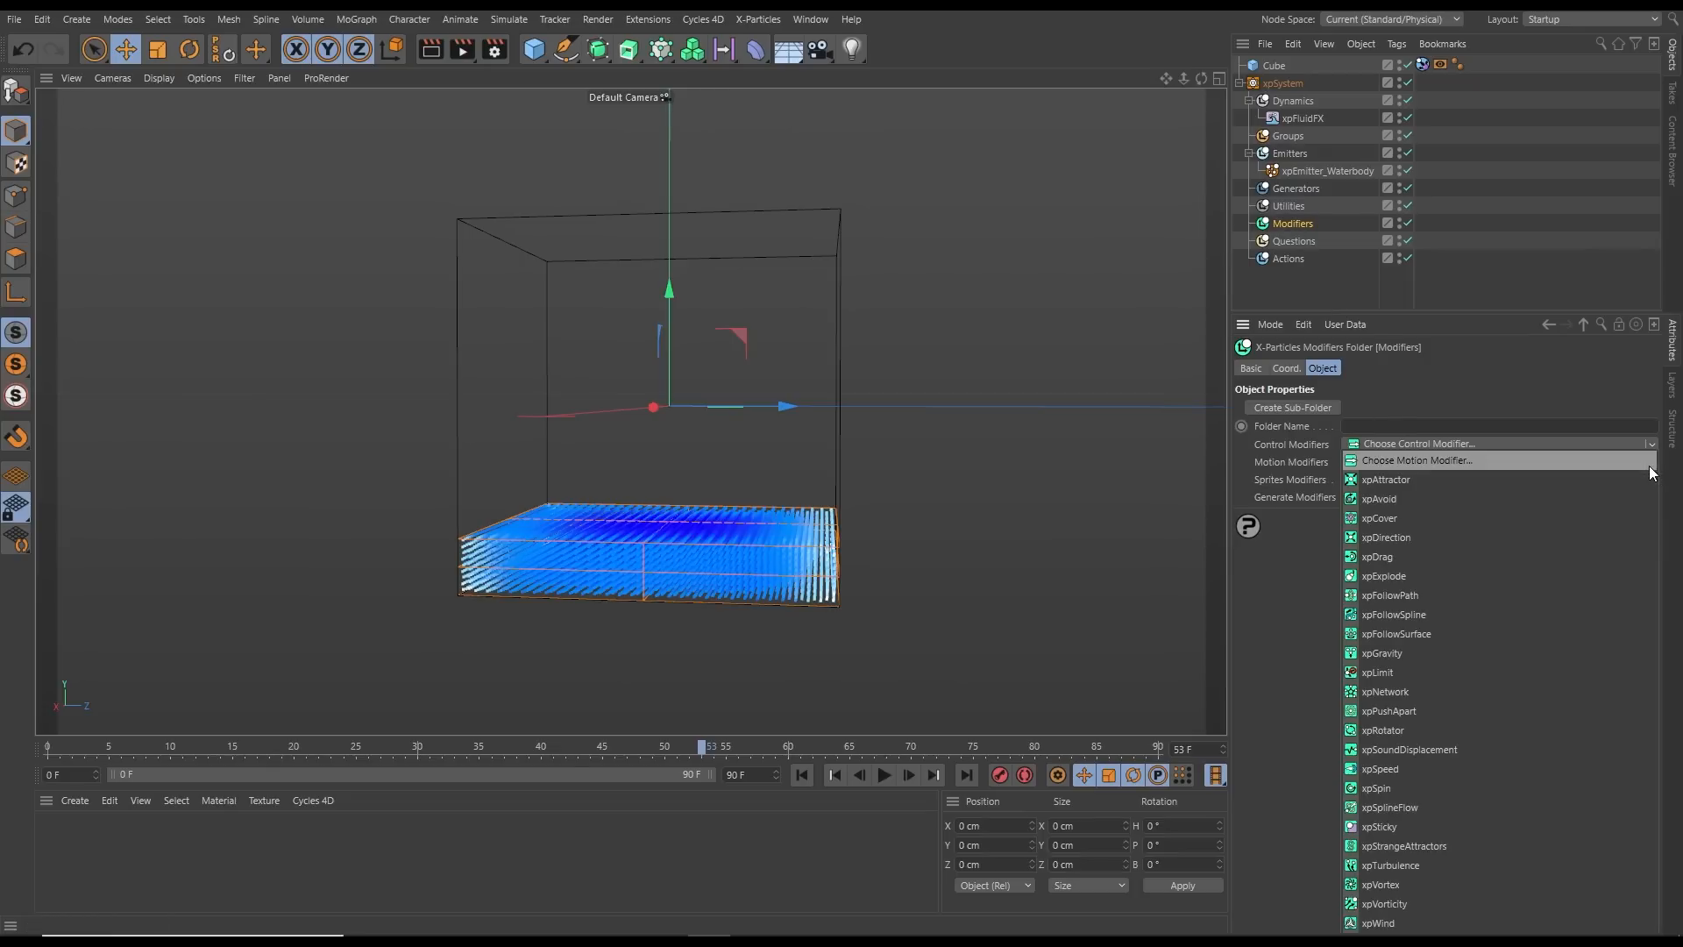
{"action": "left_click", "coordinate": [1476, 655]}
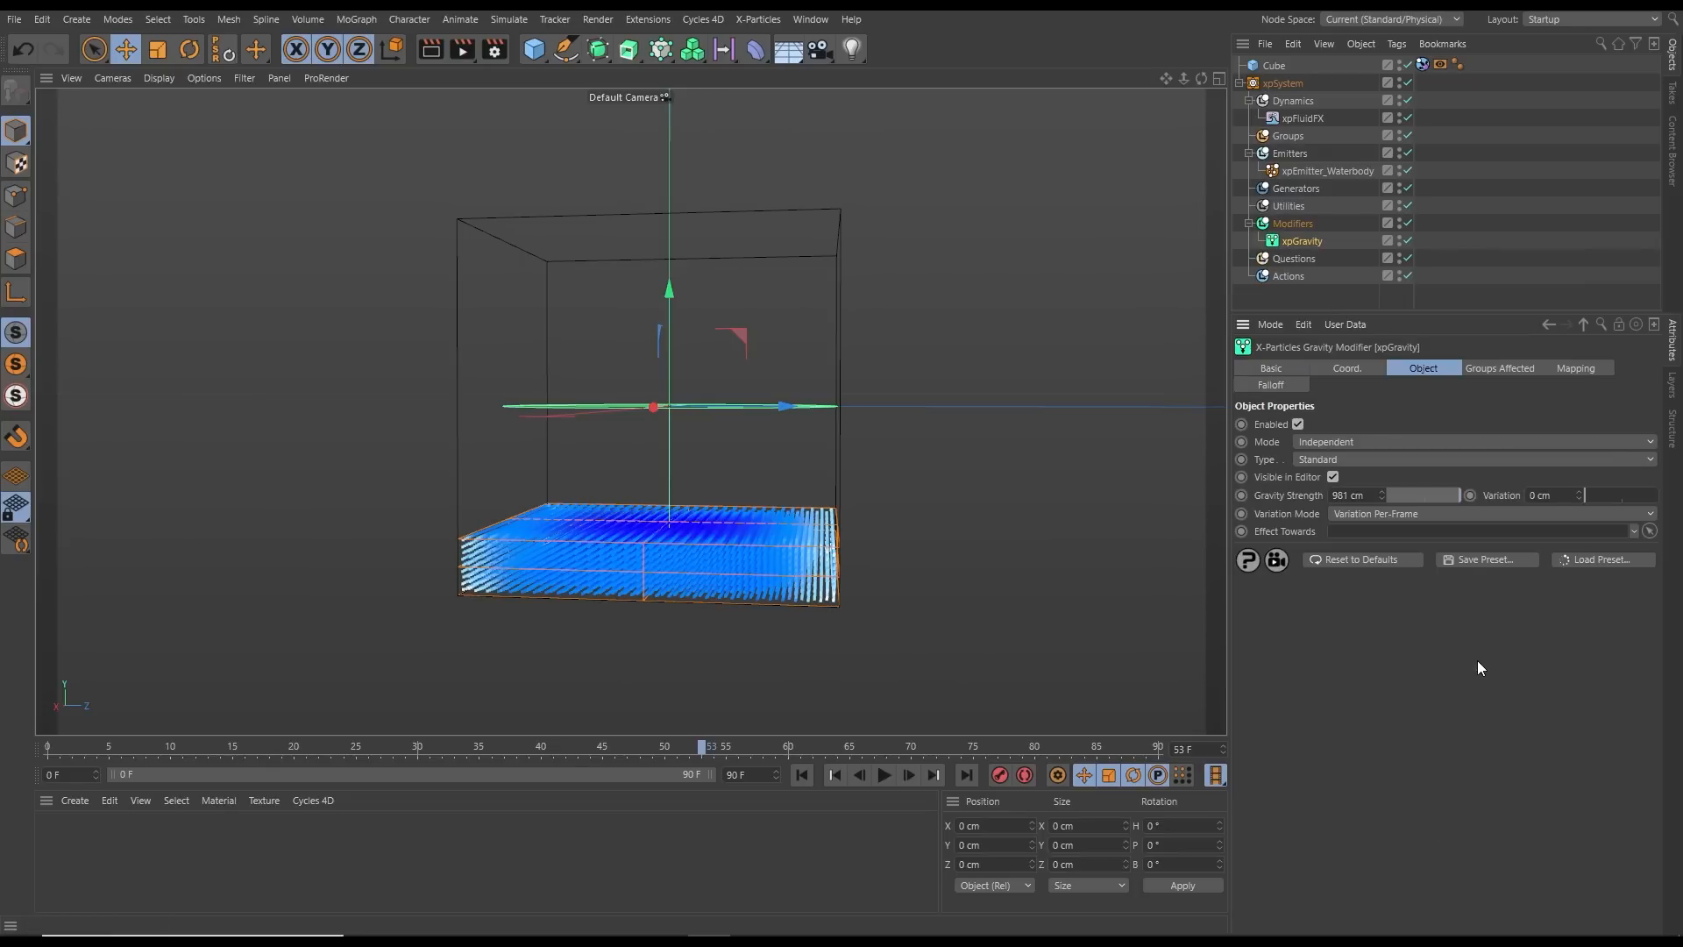
Play the simulation from the start to watch gravity act on the fluid, and stop at frame 69
{"action": "left_click", "coordinate": [803, 775]}
{"action": "left_click", "coordinate": [885, 775]}
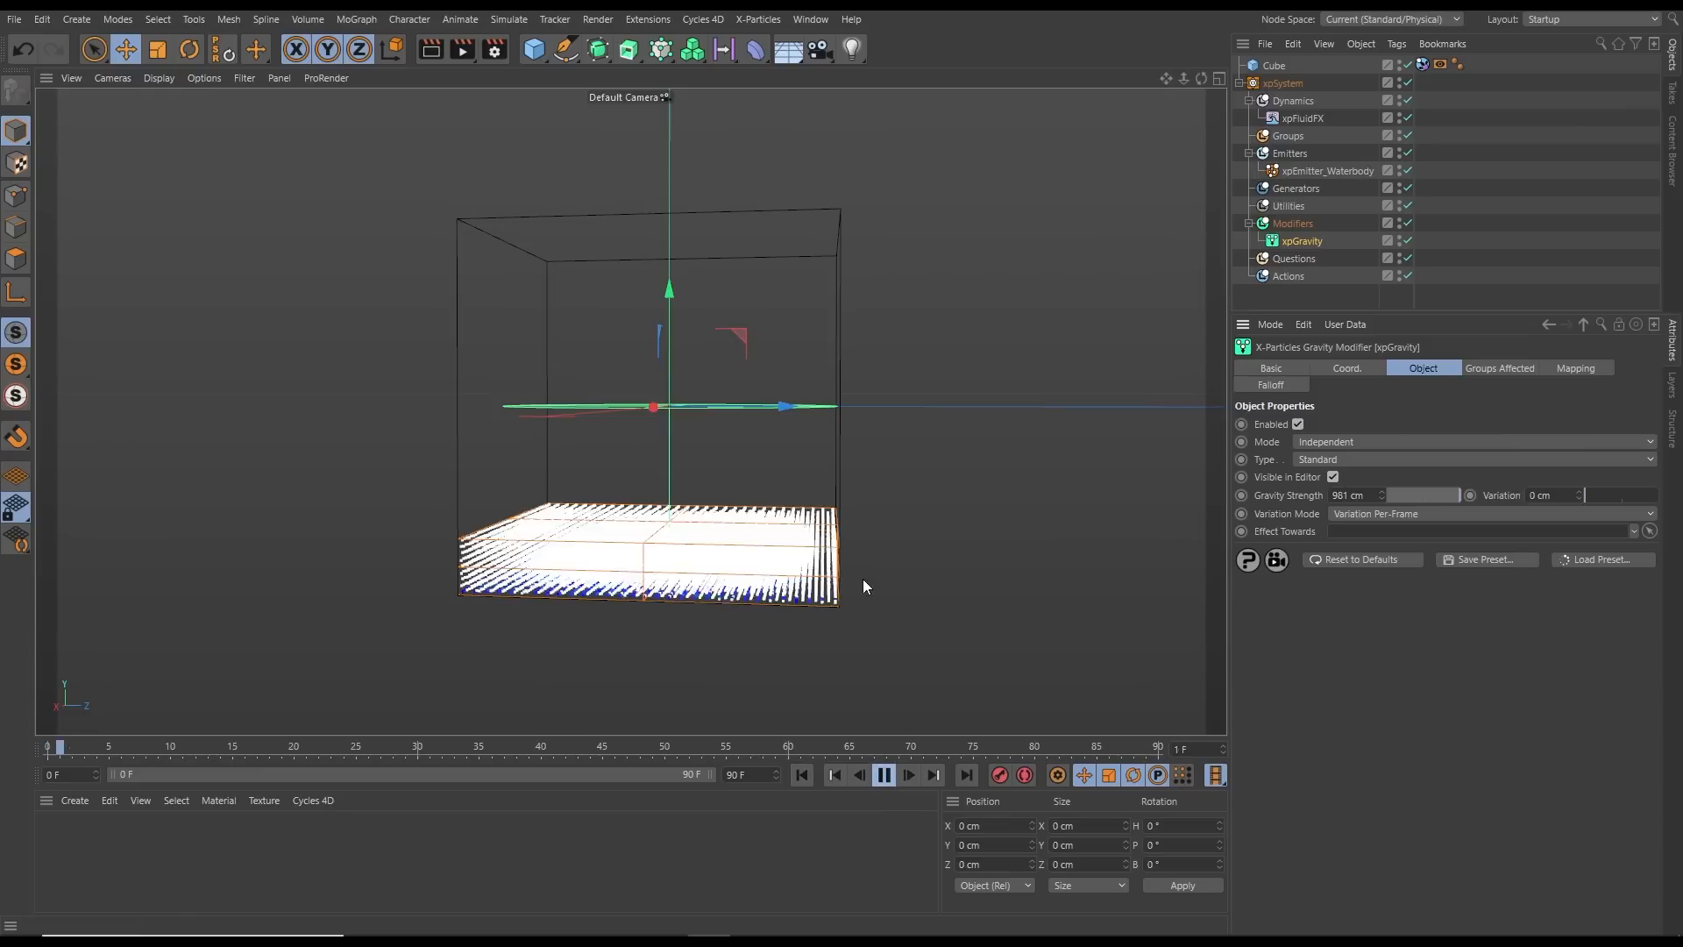
{"action": "left_click_drag", "start_coordinate": [786, 549], "coordinate": [776, 582], "text": "alt"}
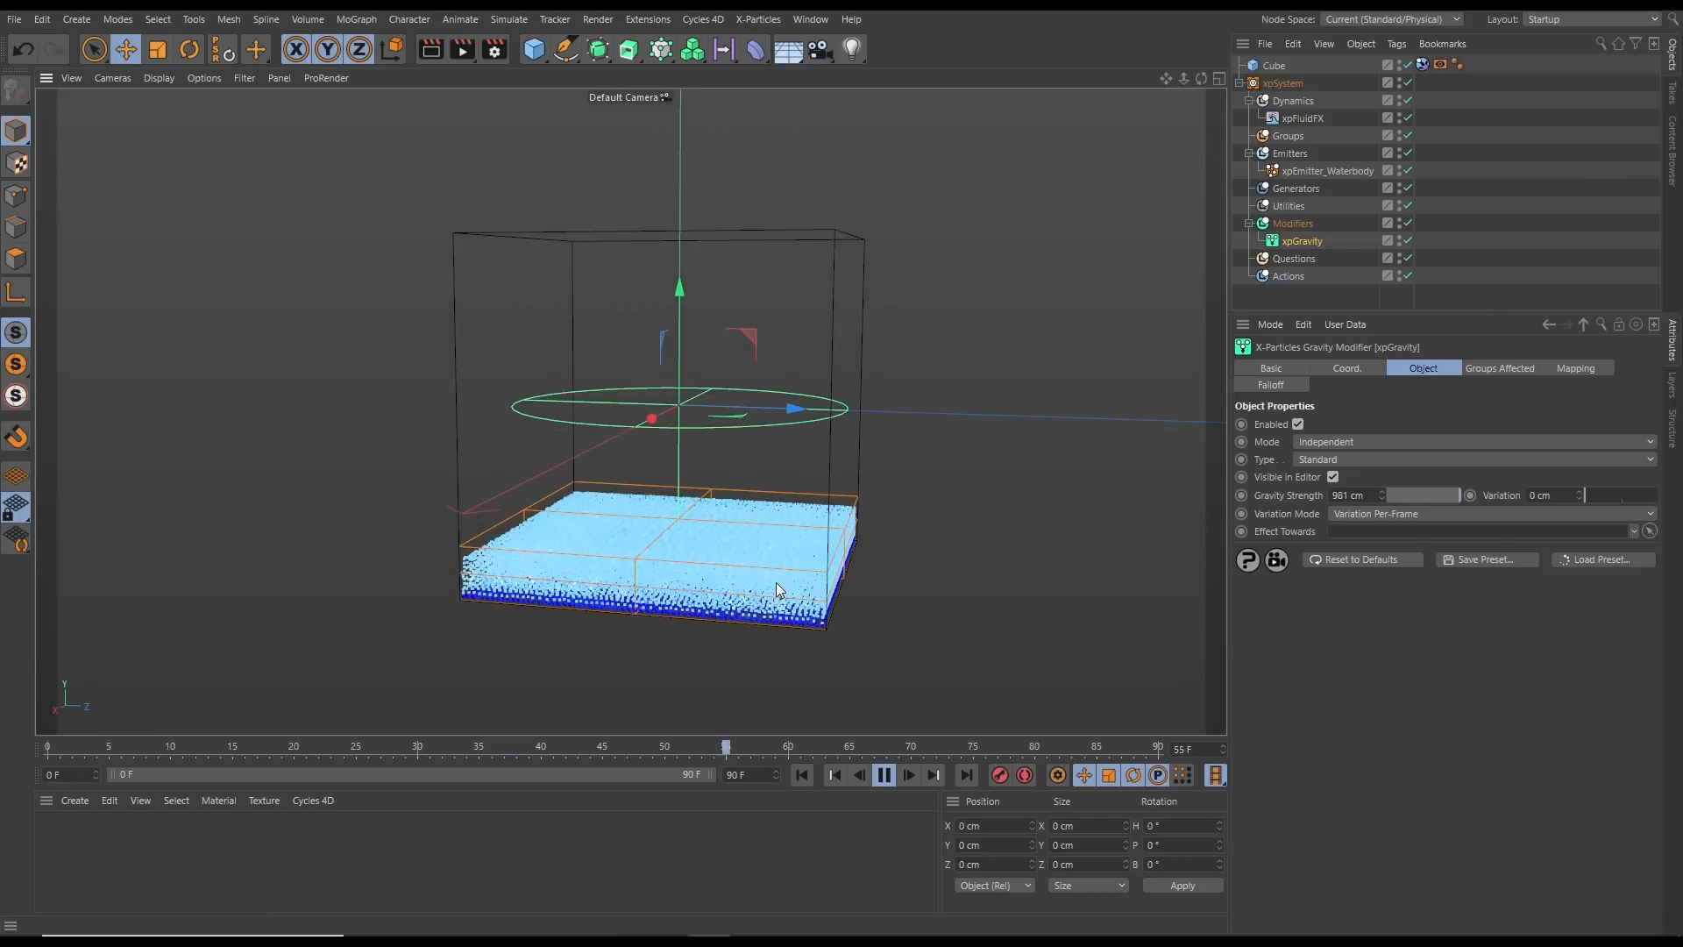
{"action": "left_click", "coordinate": [885, 776]}
{"action": "left_click_drag", "start_coordinate": [691, 528], "coordinate": [755, 556], "text": "alt"}
{"action": "middle_click_drag", "start_coordinate": [759, 563], "coordinate": [705, 563], "text": "alt"}
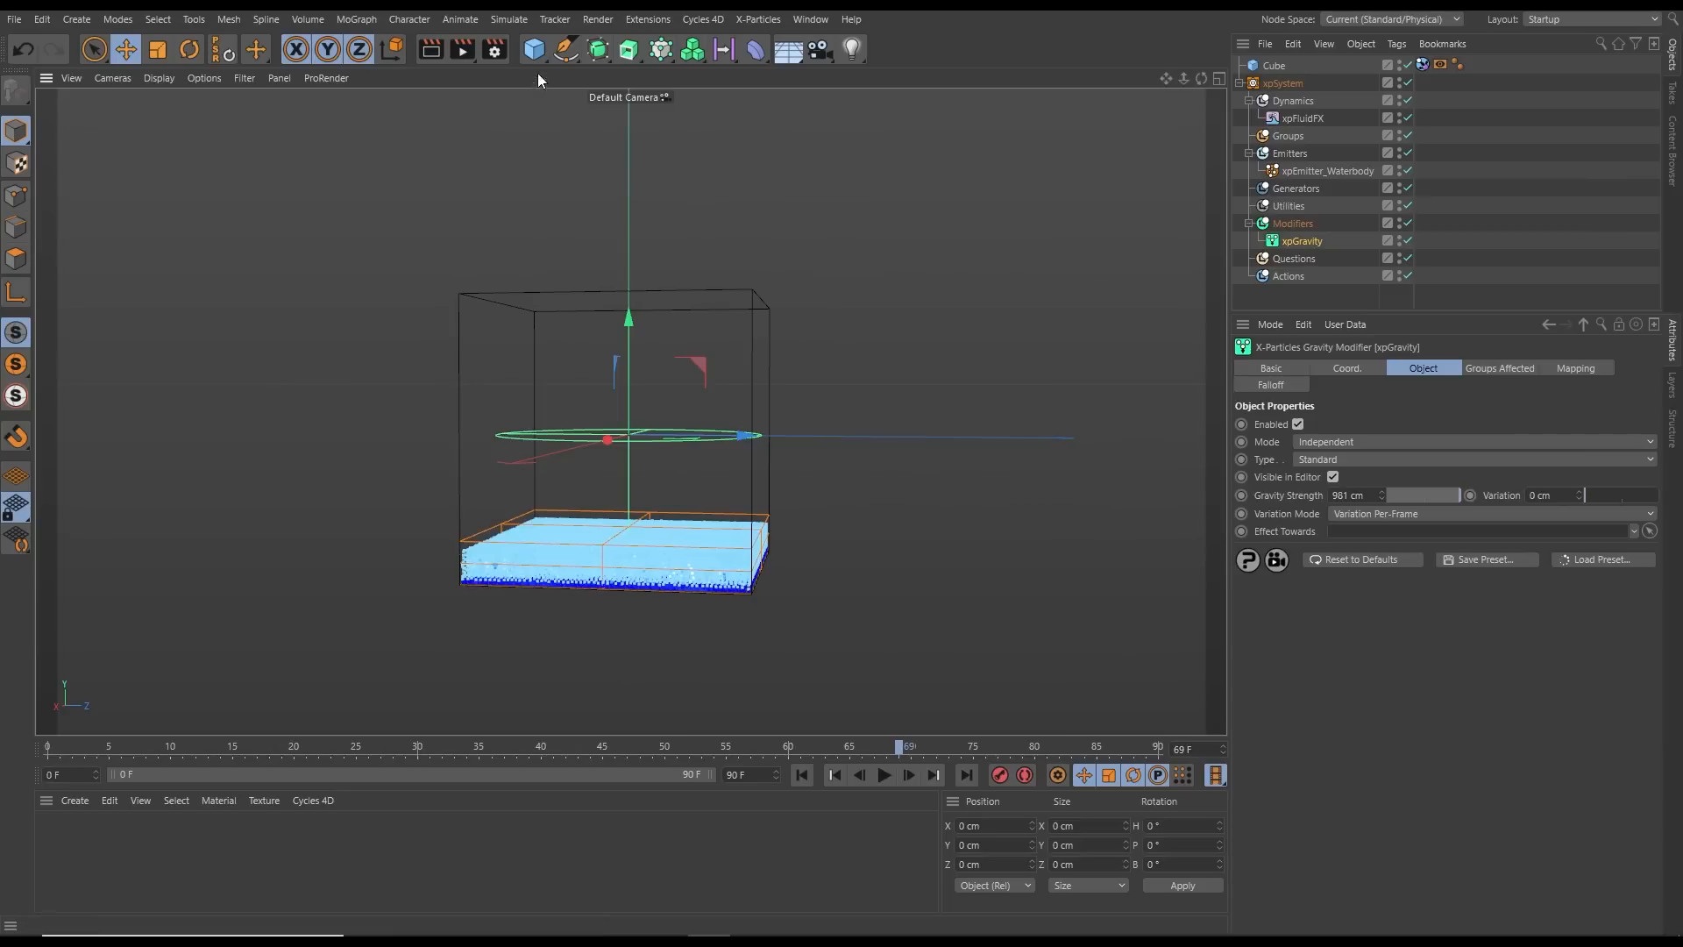
Add a Platonic object, scale it down and set its radius to 10 cm
{"action": "left_click", "coordinate": [534, 51]}
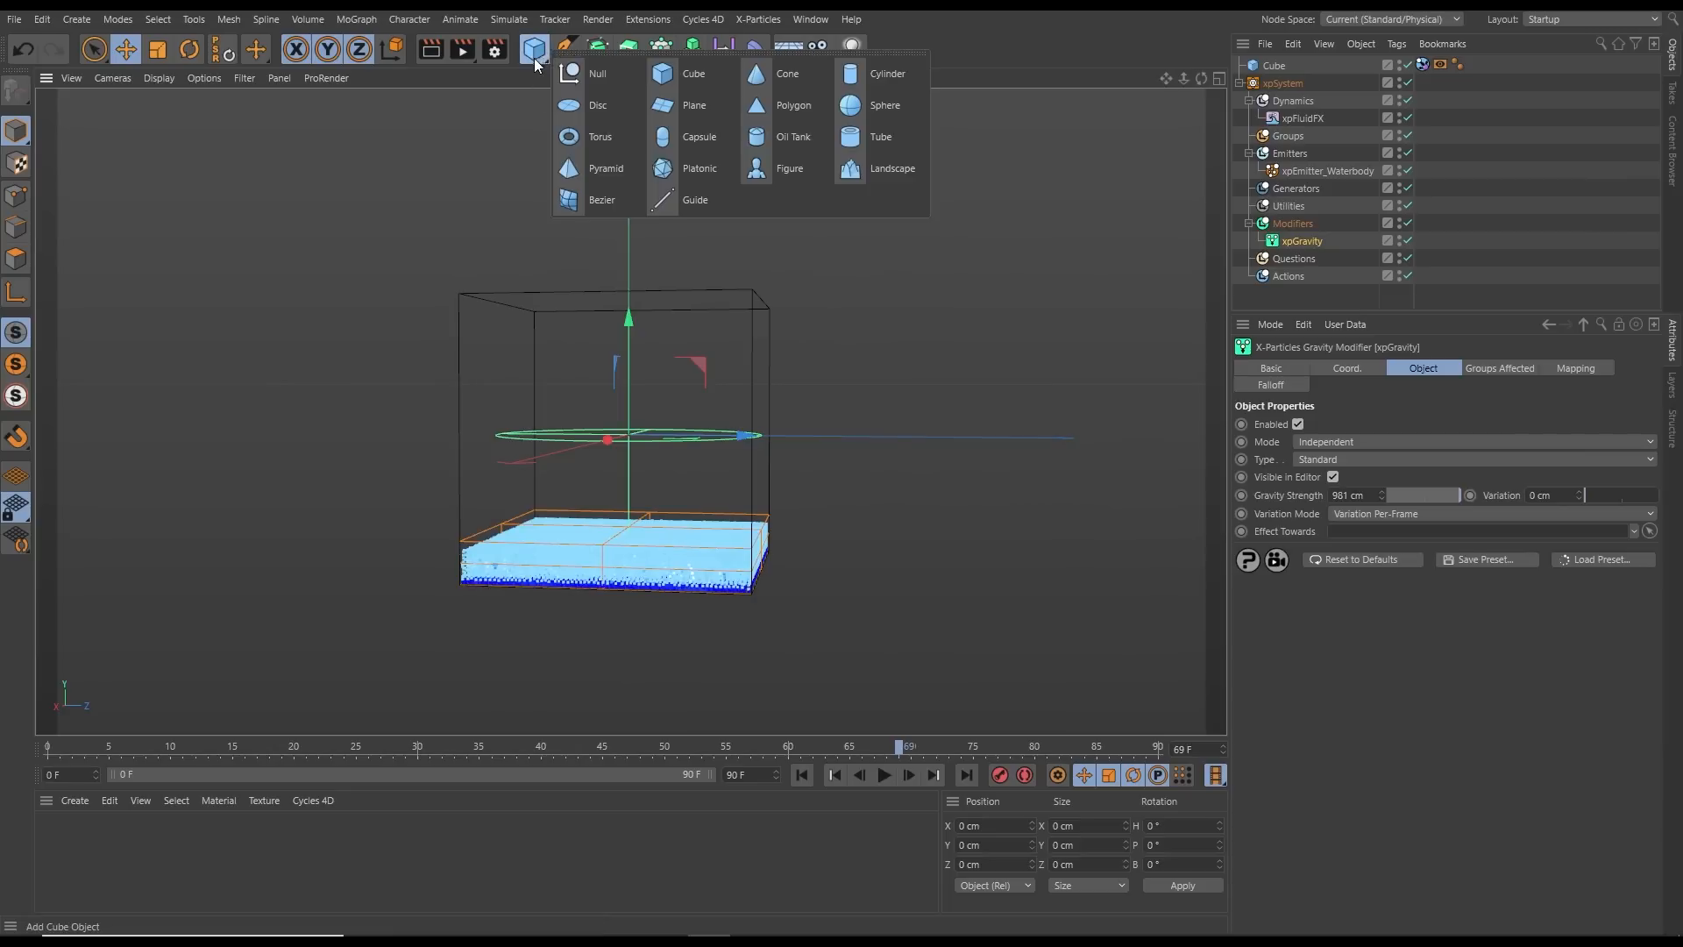
{"action": "left_click", "coordinate": [703, 171]}
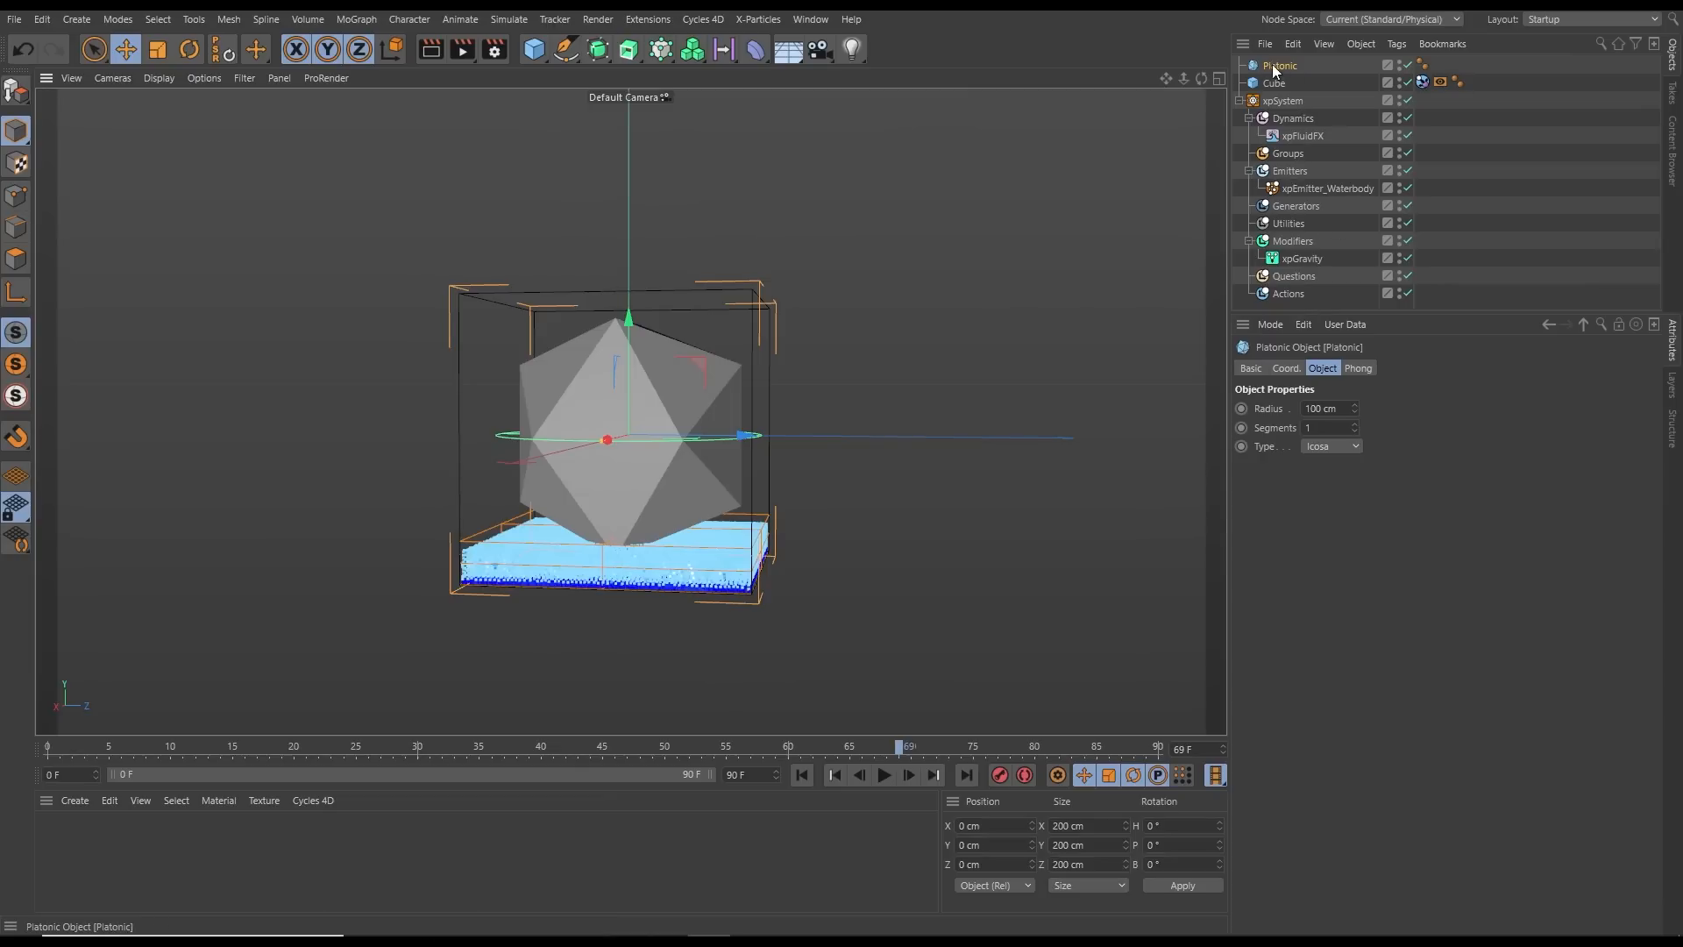
{"action": "key", "text": "t"}
{"action": "left_click_drag", "start_coordinate": [933, 485], "coordinate": [368, 554]}
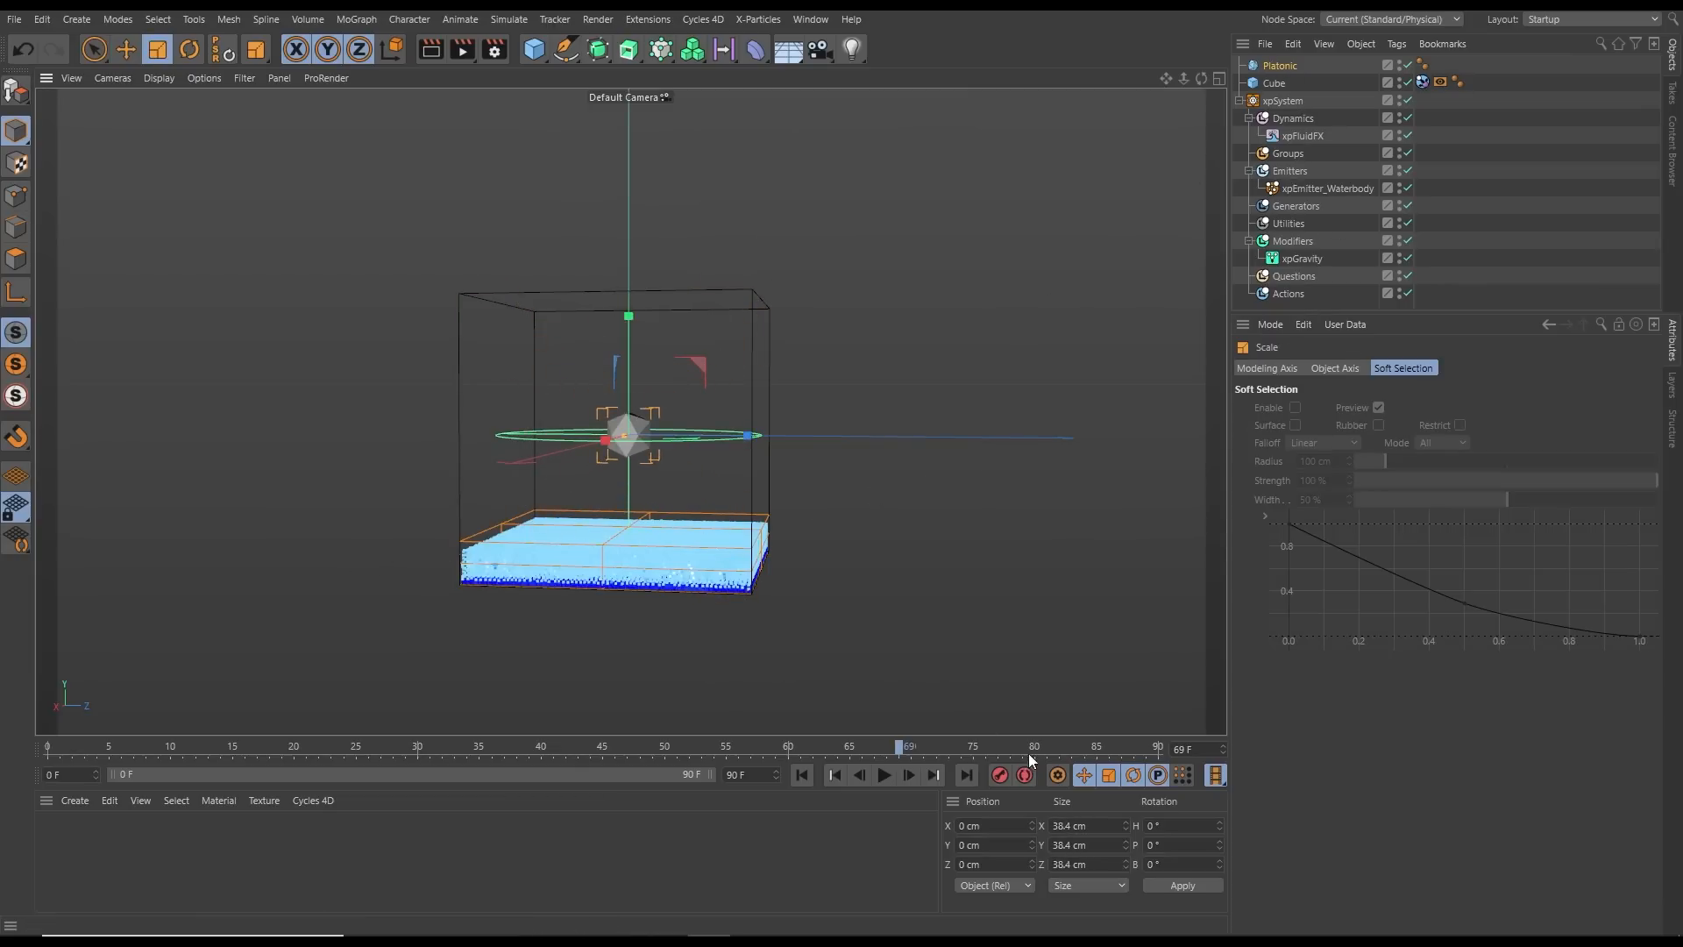
{"action": "left_click", "coordinate": [1291, 64]}
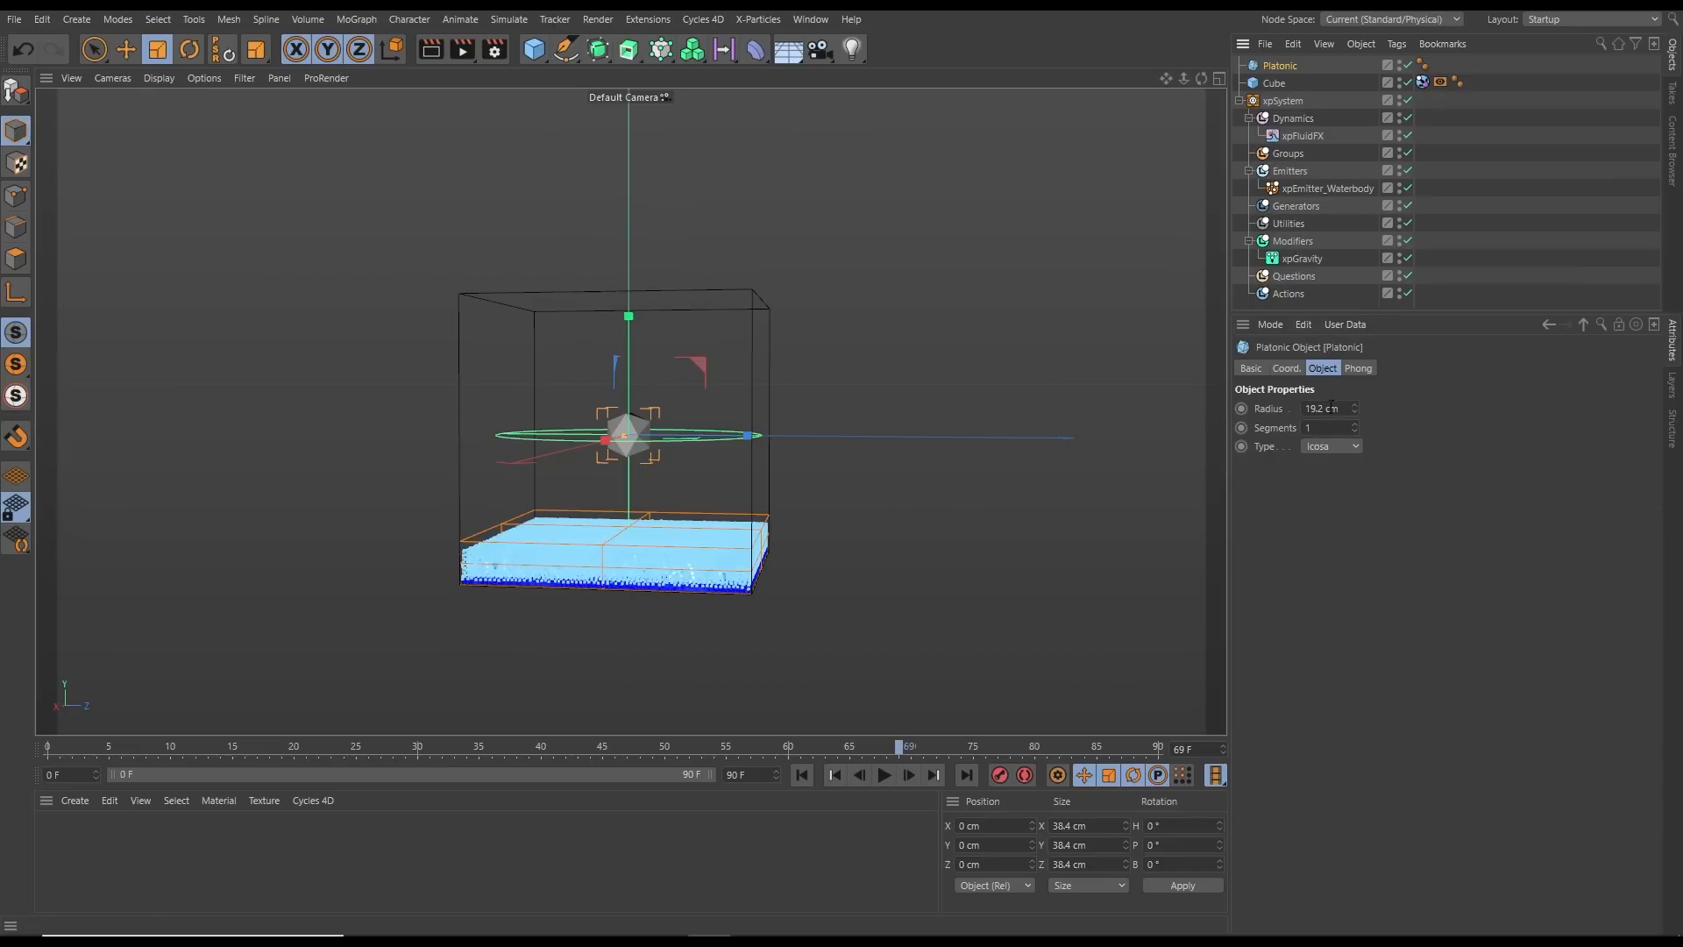
{"action": "left_click", "coordinate": [1328, 409]}
{"action": "type", "text": "10"}
{"action": "key", "text": "Return"}
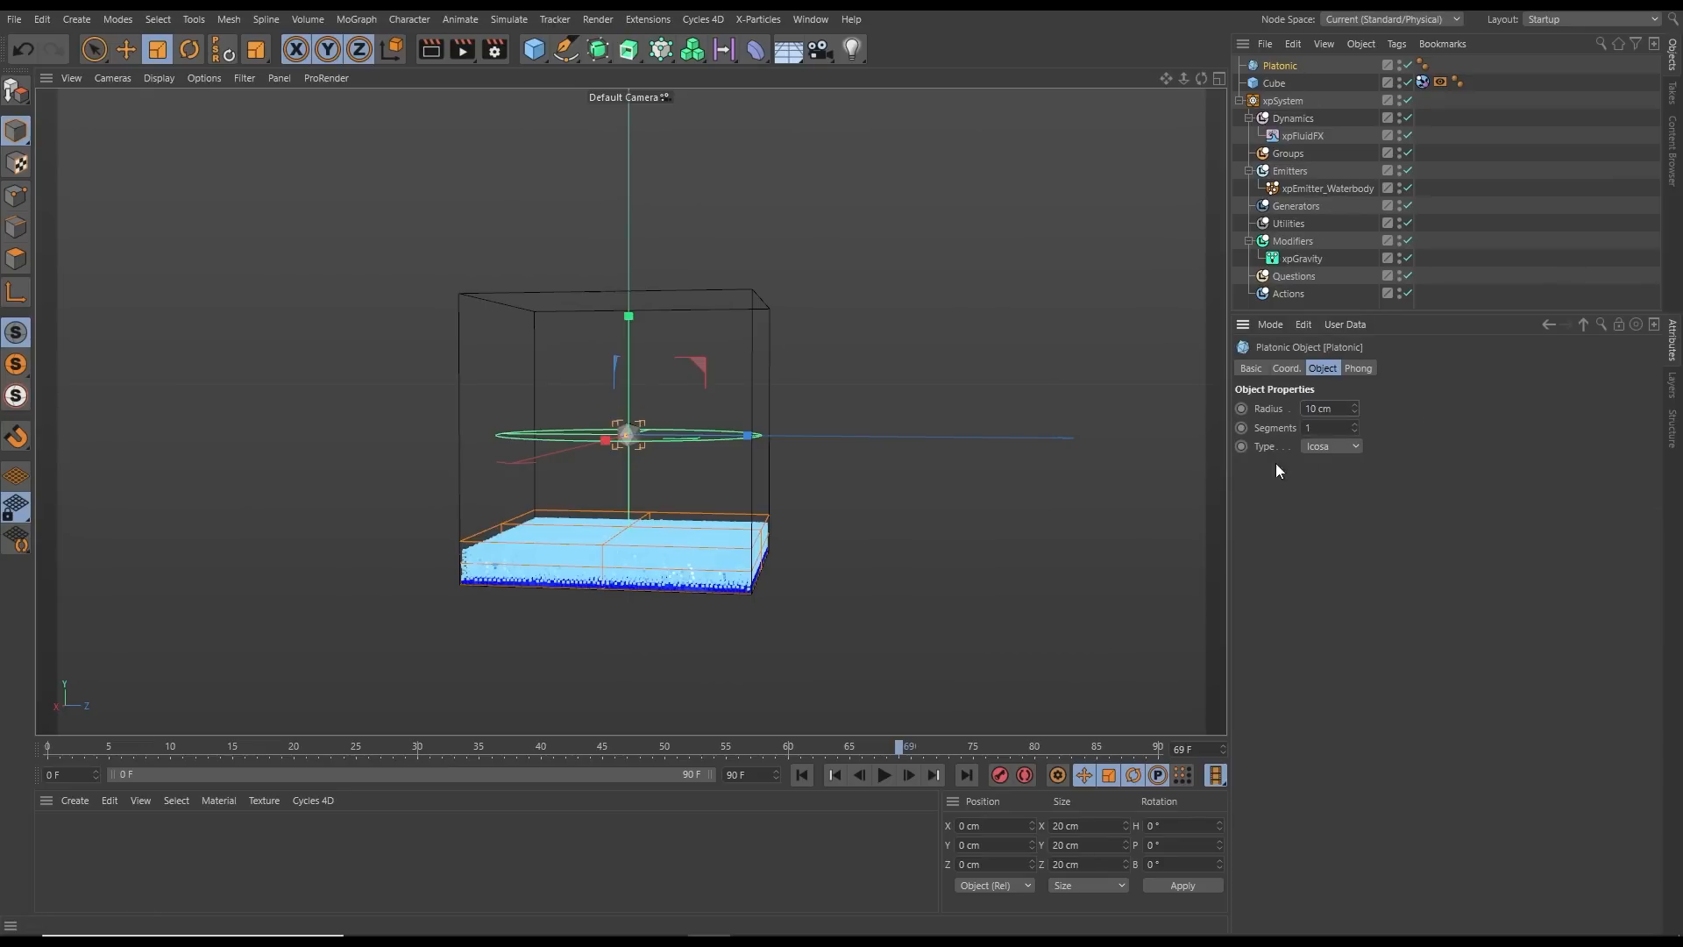
Set the Platonic object's radius to 15 cm
{"action": "left_click_drag", "start_coordinate": [676, 481], "coordinate": [681, 444], "text": "alt"}
{"action": "left_click", "coordinate": [1326, 408]}
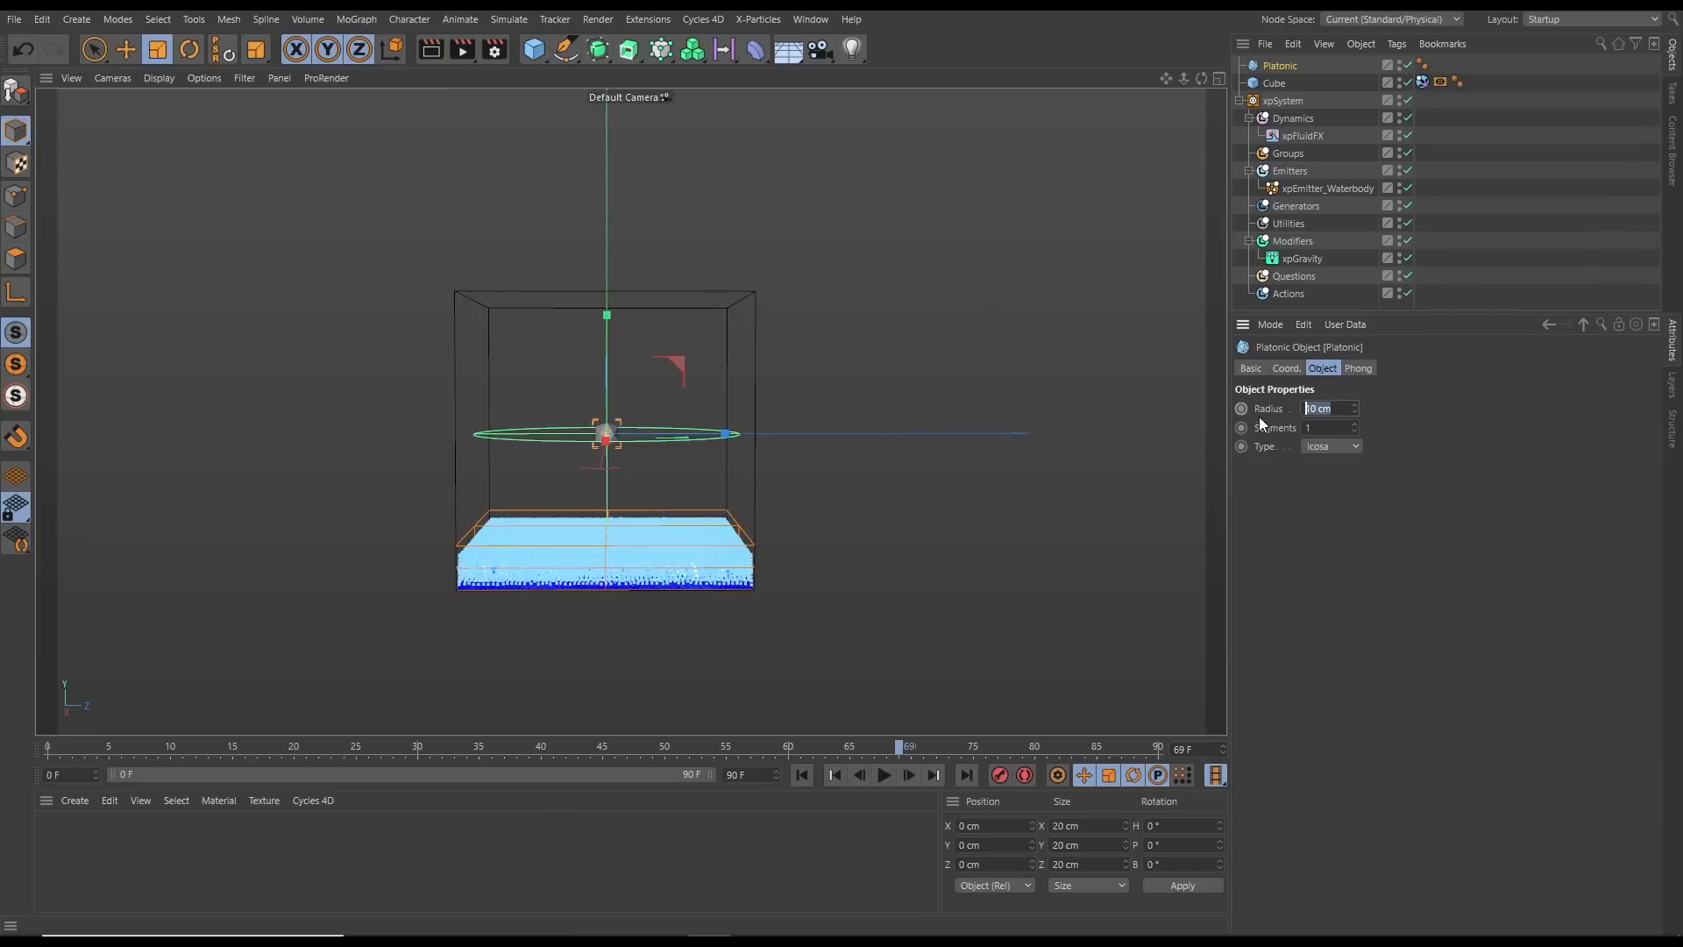
{"action": "type", "text": "15"}
{"action": "key", "text": "Return"}
Move the Platonic object straight down into the water surface, to a Y position of about -75 cm
{"action": "left_click_drag", "start_coordinate": [668, 478], "coordinate": [614, 470], "text": "alt"}
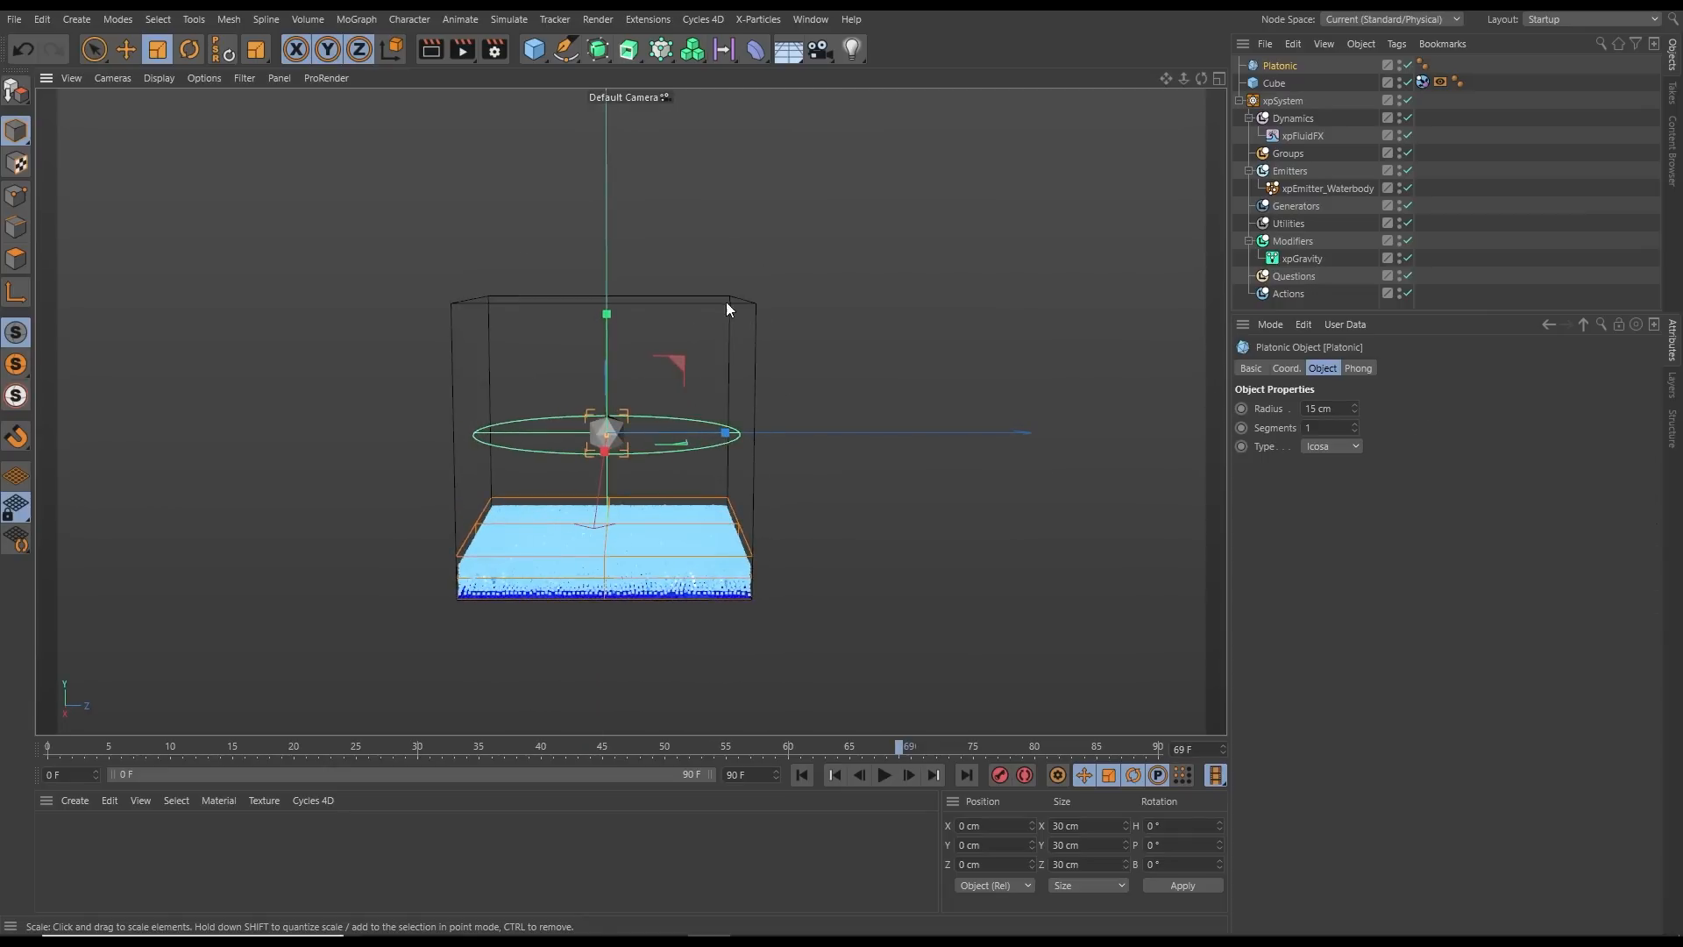
{"action": "key", "text": "e"}
{"action": "left_click_drag", "start_coordinate": [607, 319], "coordinate": [670, 440]}
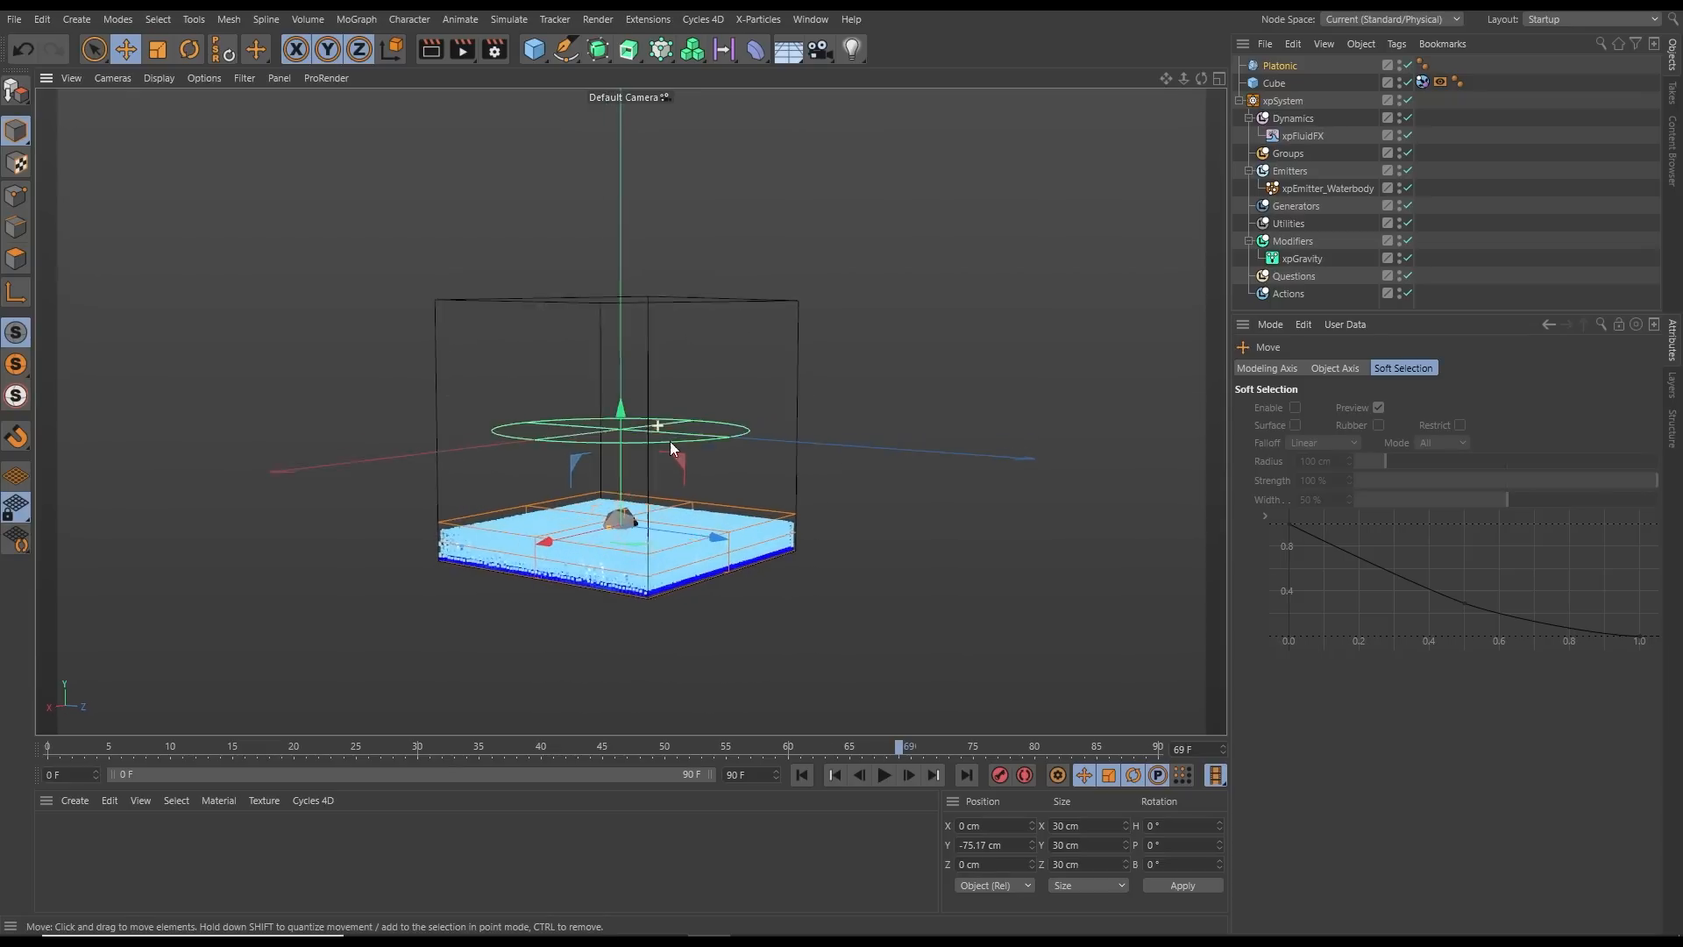
Raise the xpGravity modifier above the cube to about 145 cm on Y and hide it from view
{"action": "left_click", "coordinate": [1303, 257]}
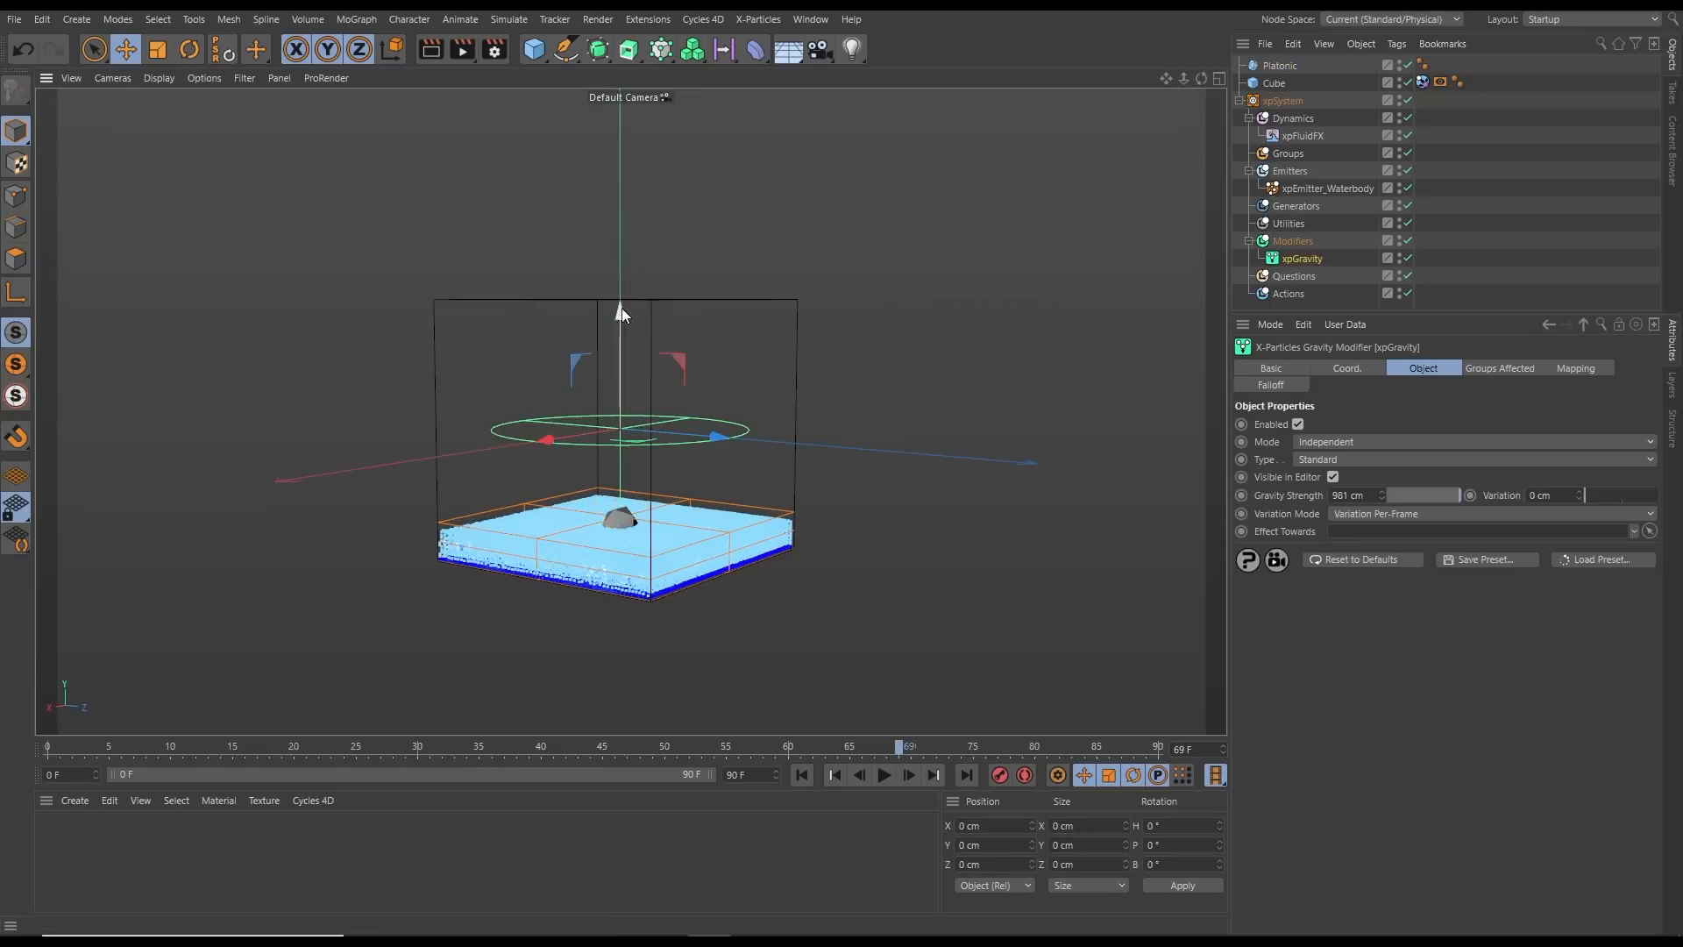
{"action": "left_click_drag", "start_coordinate": [623, 308], "coordinate": [656, 139]}
{"action": "left_click_drag", "start_coordinate": [601, 391], "coordinate": [740, 325], "text": "alt"}
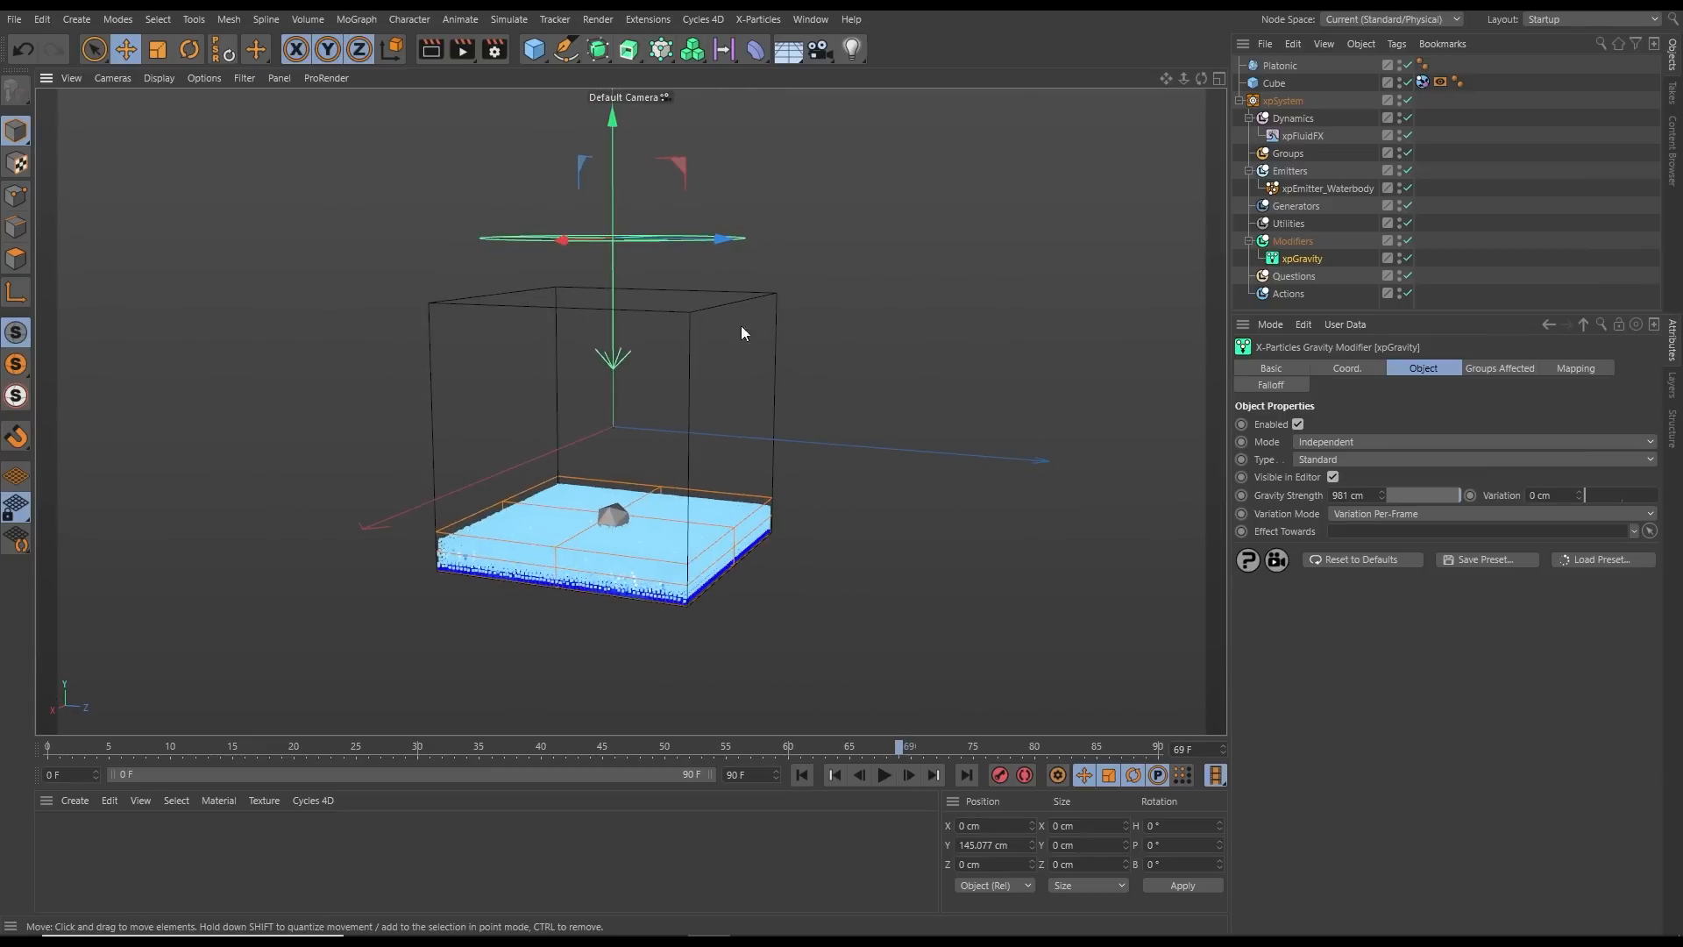
{"action": "left_click", "coordinate": [1401, 255]}
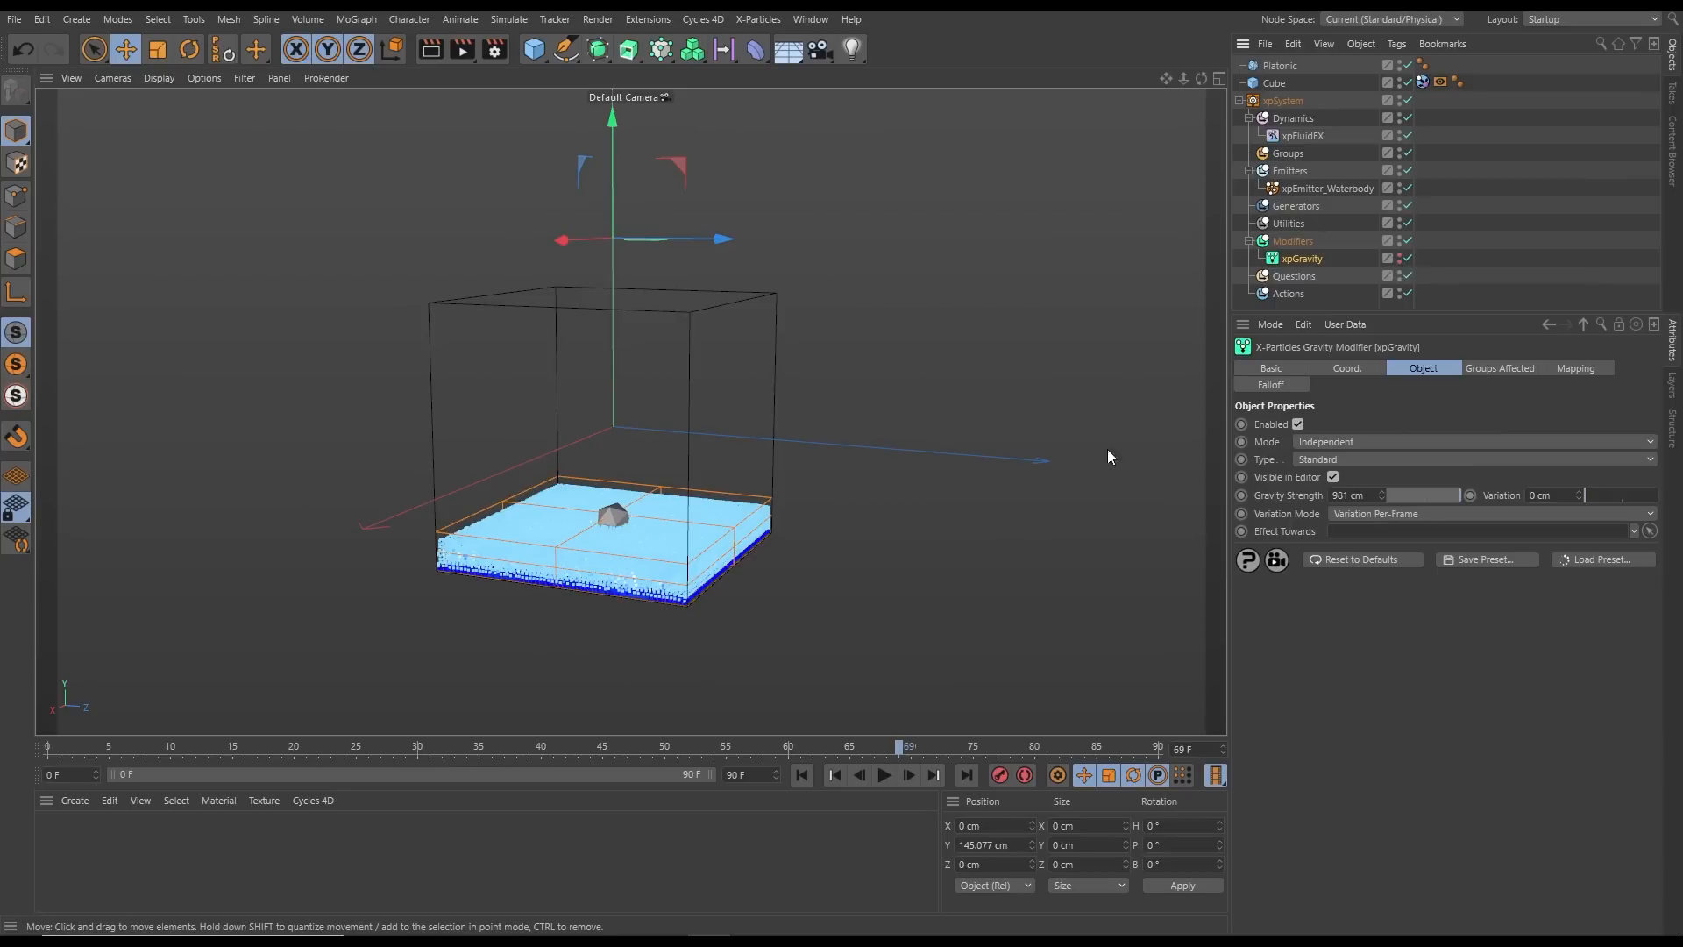
Play the simulation to see how the fluid behaves around the Platonic object, and stop at frame 21
{"action": "left_click_drag", "start_coordinate": [650, 524], "coordinate": [828, 677], "text": "alt"}
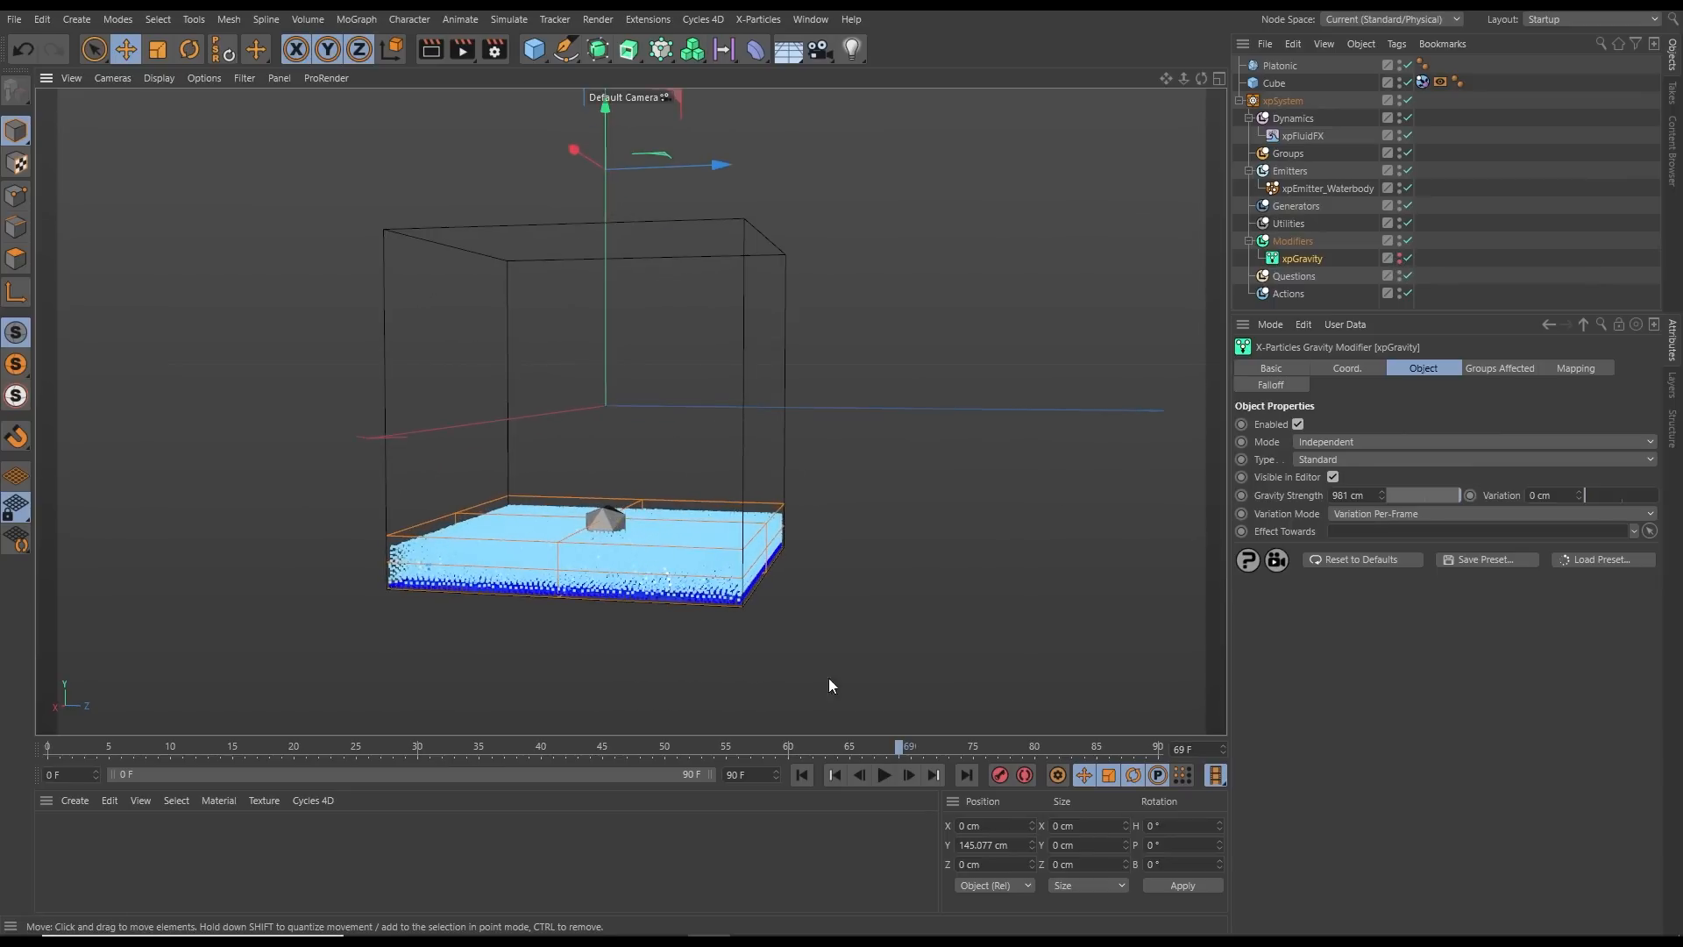
{"action": "left_click", "coordinate": [835, 775]}
{"action": "left_click", "coordinate": [884, 775]}
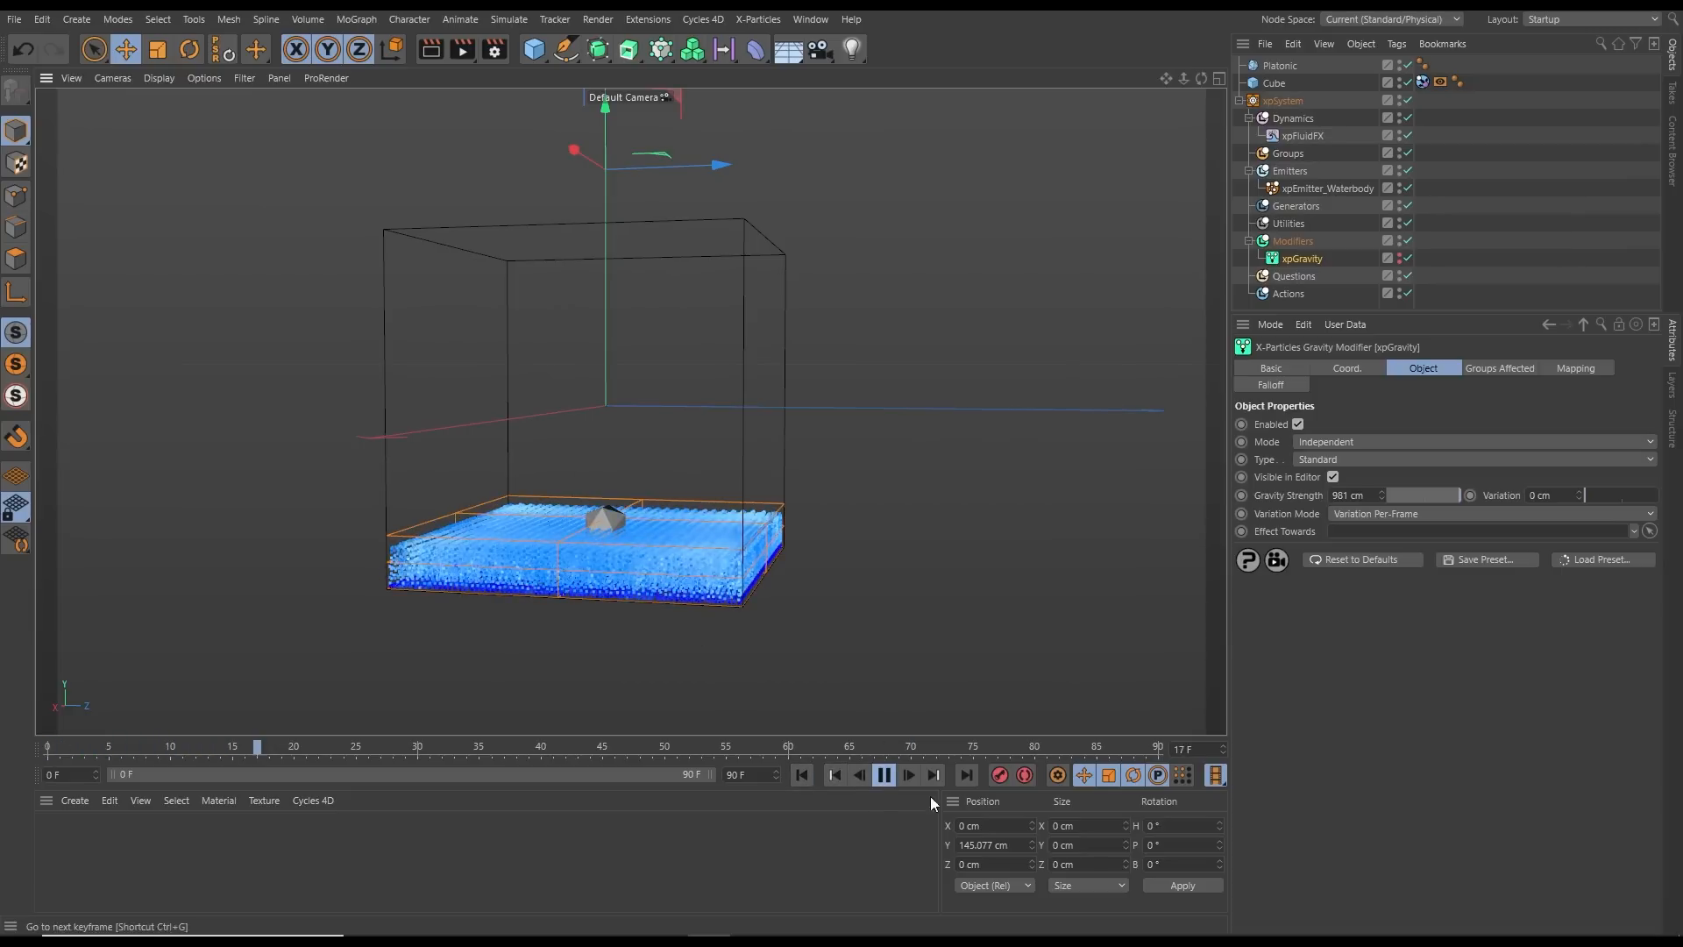
{"action": "left_click", "coordinate": [886, 776]}
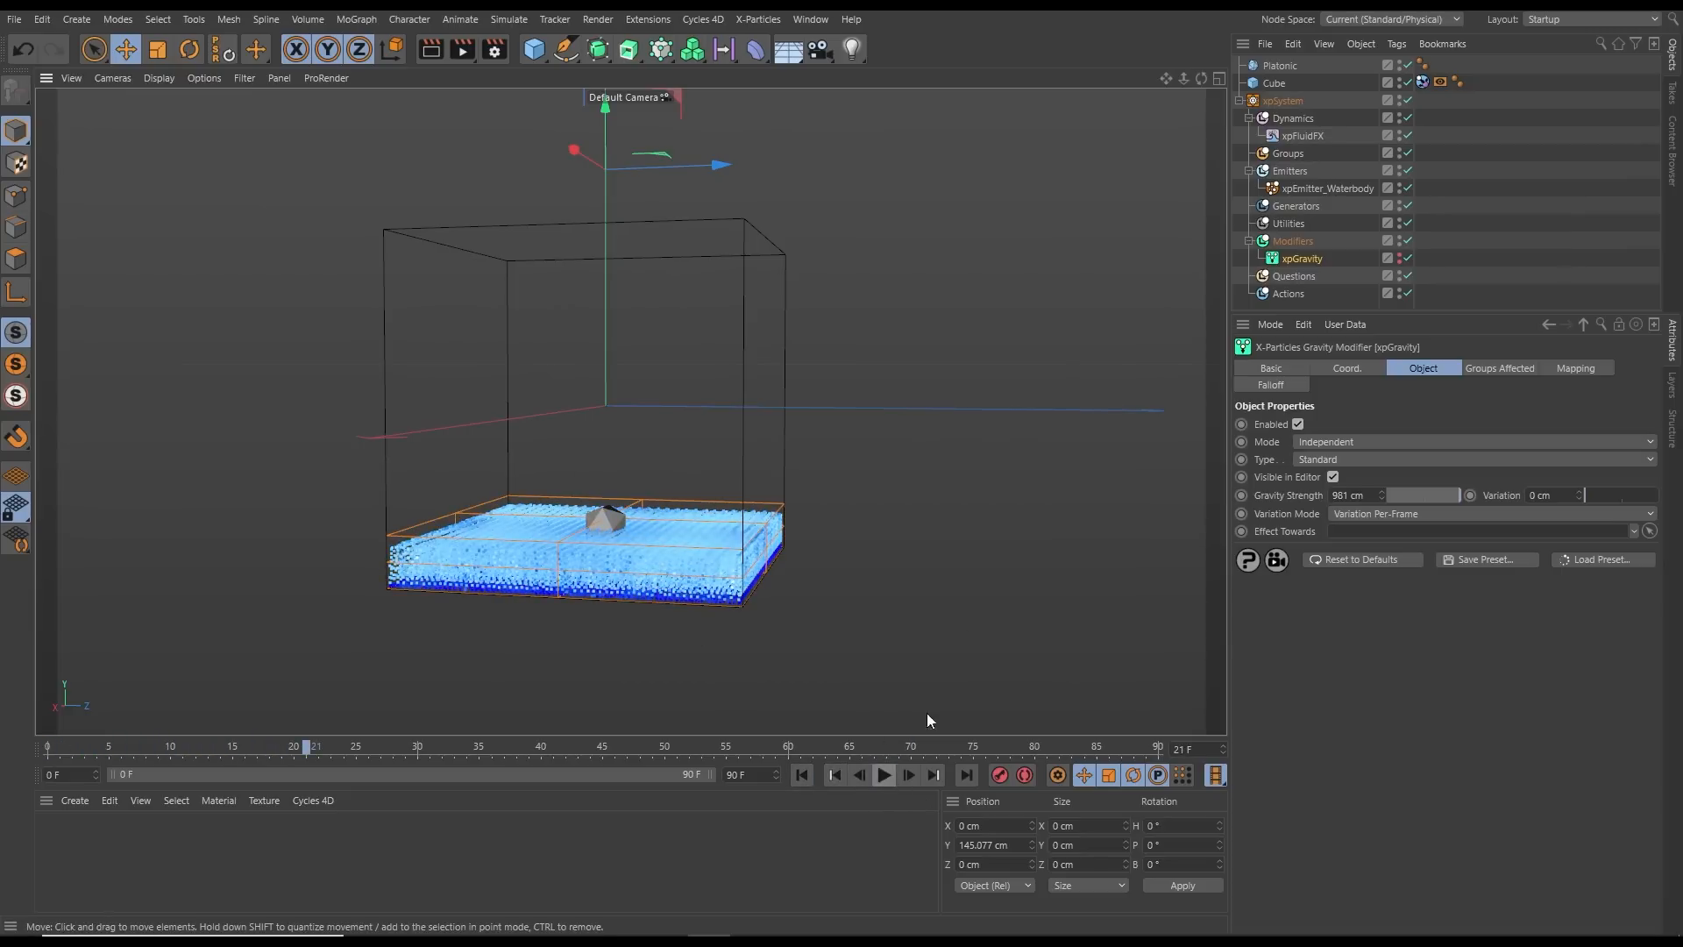
Add an xpCollider tag to the Platonic object and set its Bounce to 0% and Friction to 12%
{"action": "left_click", "coordinate": [1285, 66]}
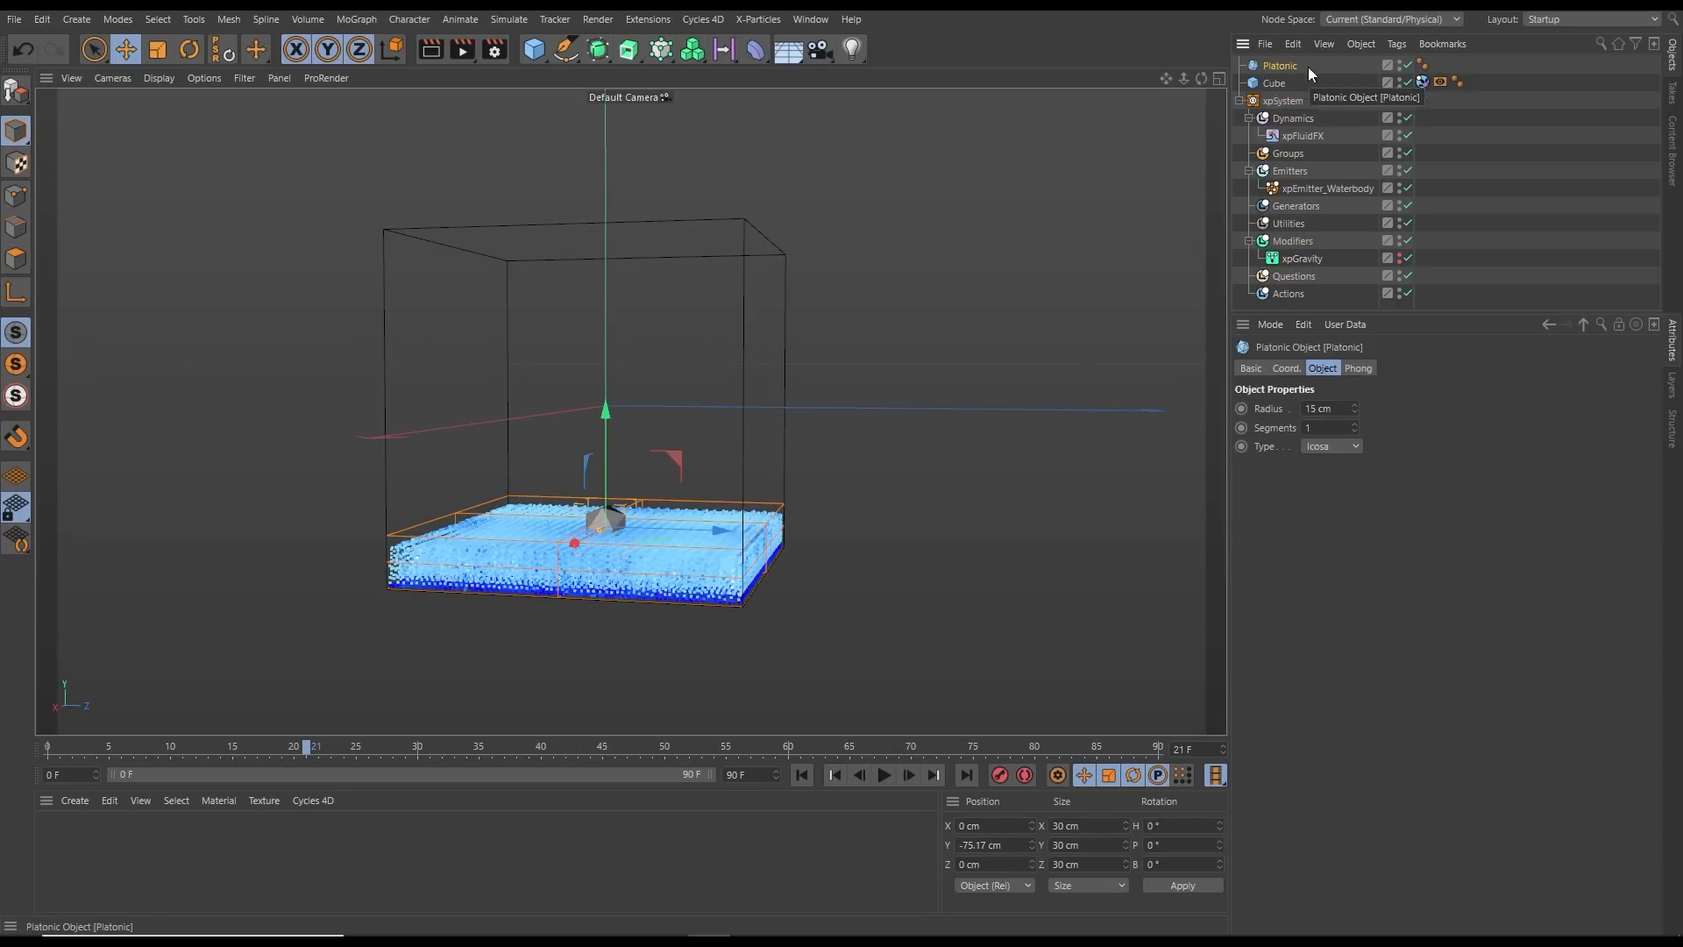
{"action": "left_click", "coordinate": [1396, 44]}
{"action": "mouse_move", "coordinate": [1438, 322]}
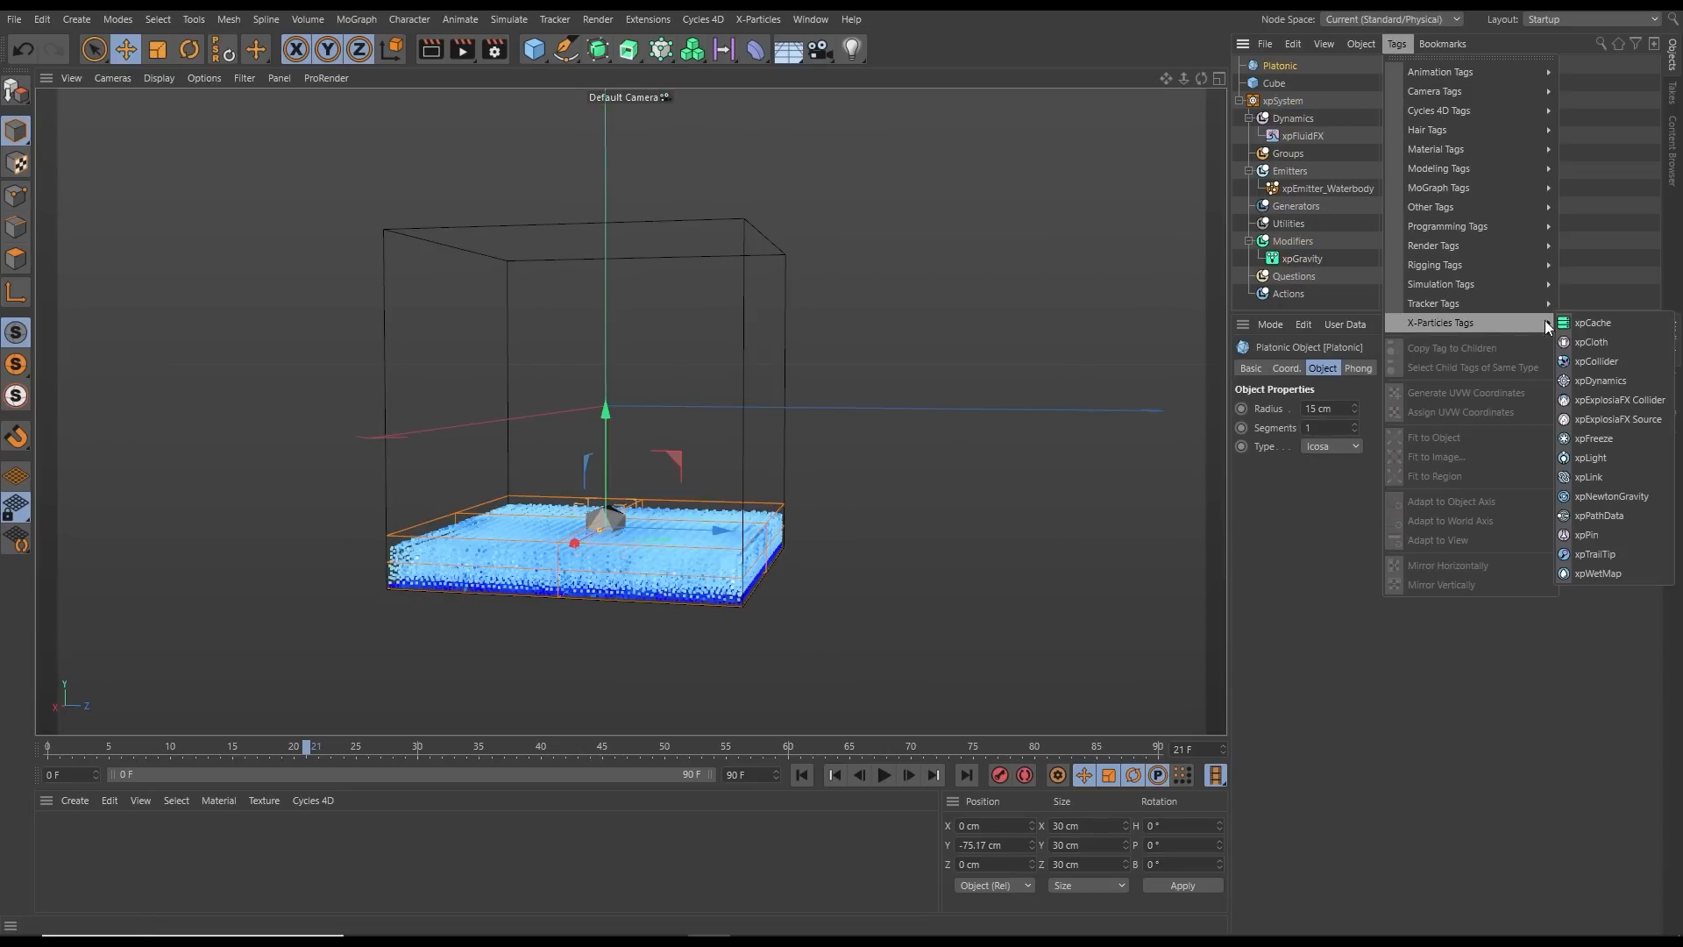
{"action": "left_click", "coordinate": [1583, 361]}
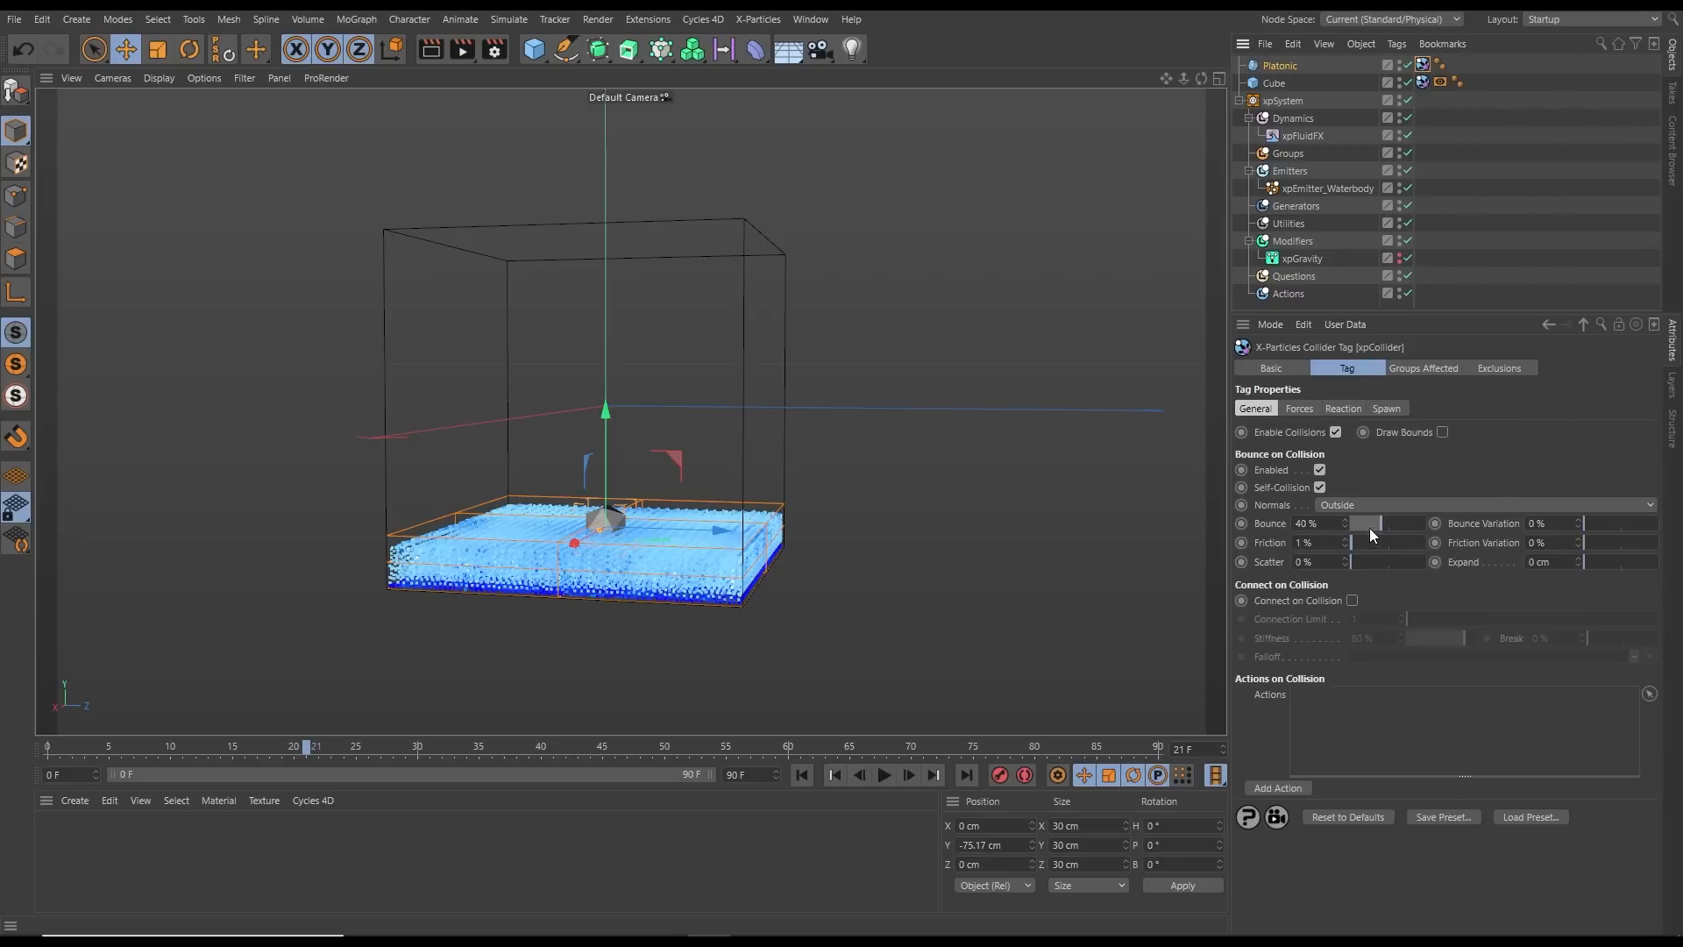
{"action": "left_click_drag", "start_coordinate": [1370, 530], "coordinate": [1313, 562]}
Play the simulation from the start while moving the Platonic object through the water to about X 10 cm, Z 5 cm, then stop
{"action": "left_click", "coordinate": [801, 774]}
{"action": "left_click", "coordinate": [884, 774]}
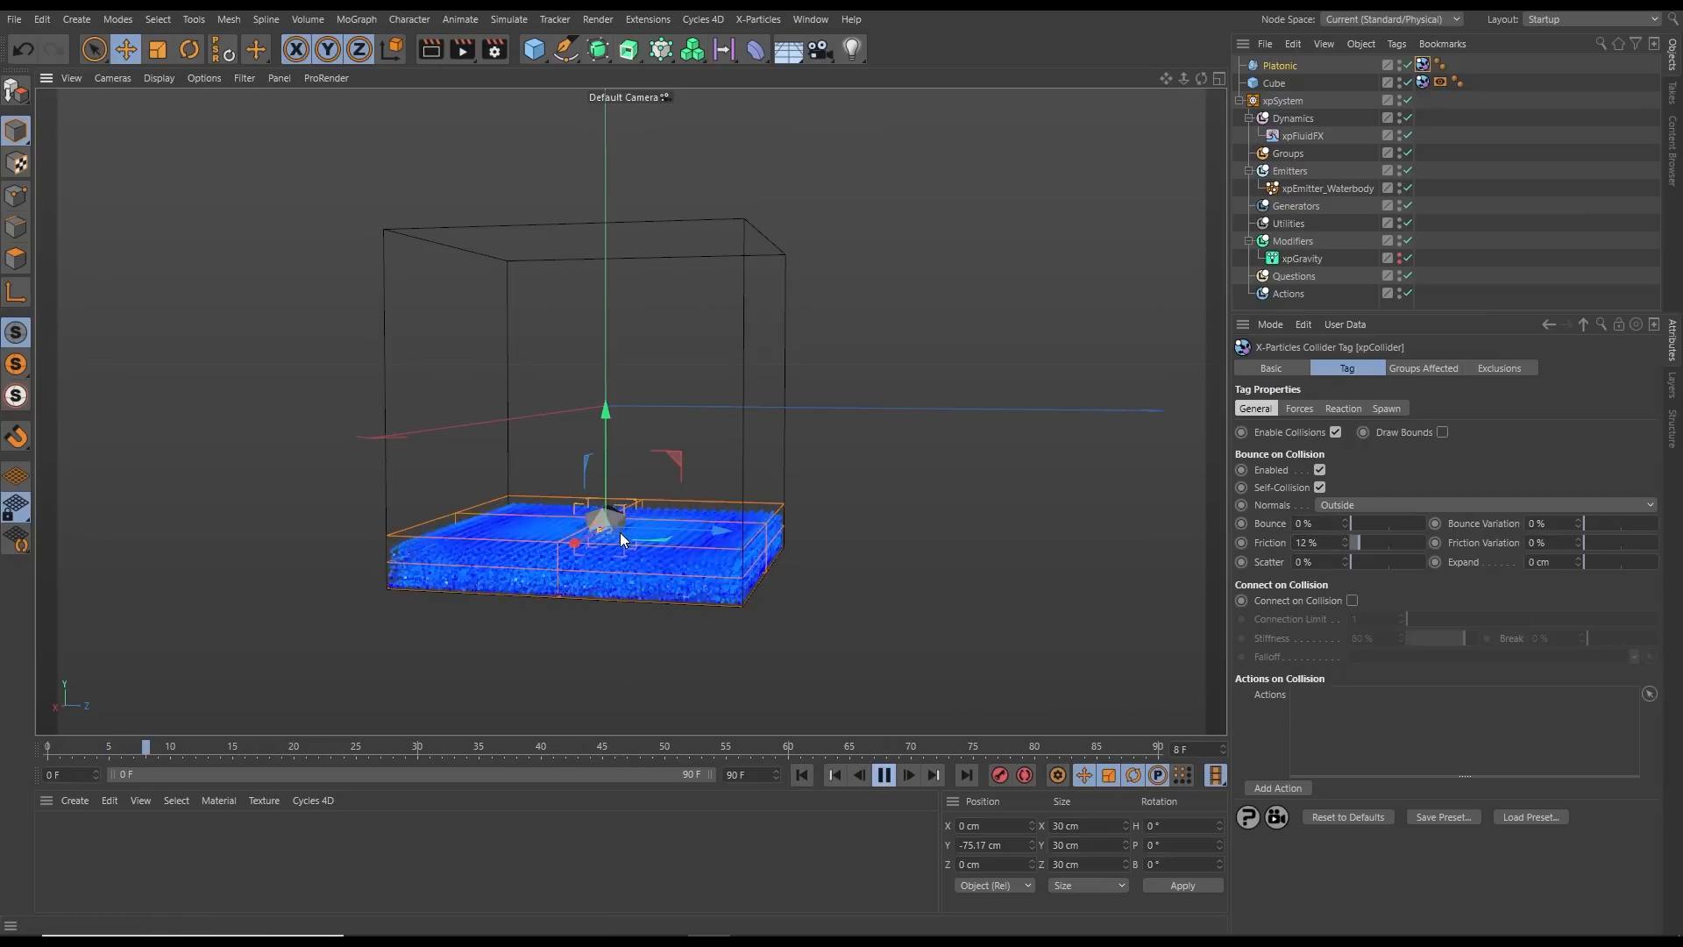
{"action": "left_click_drag", "start_coordinate": [619, 533], "coordinate": [726, 442], "text": "alt"}
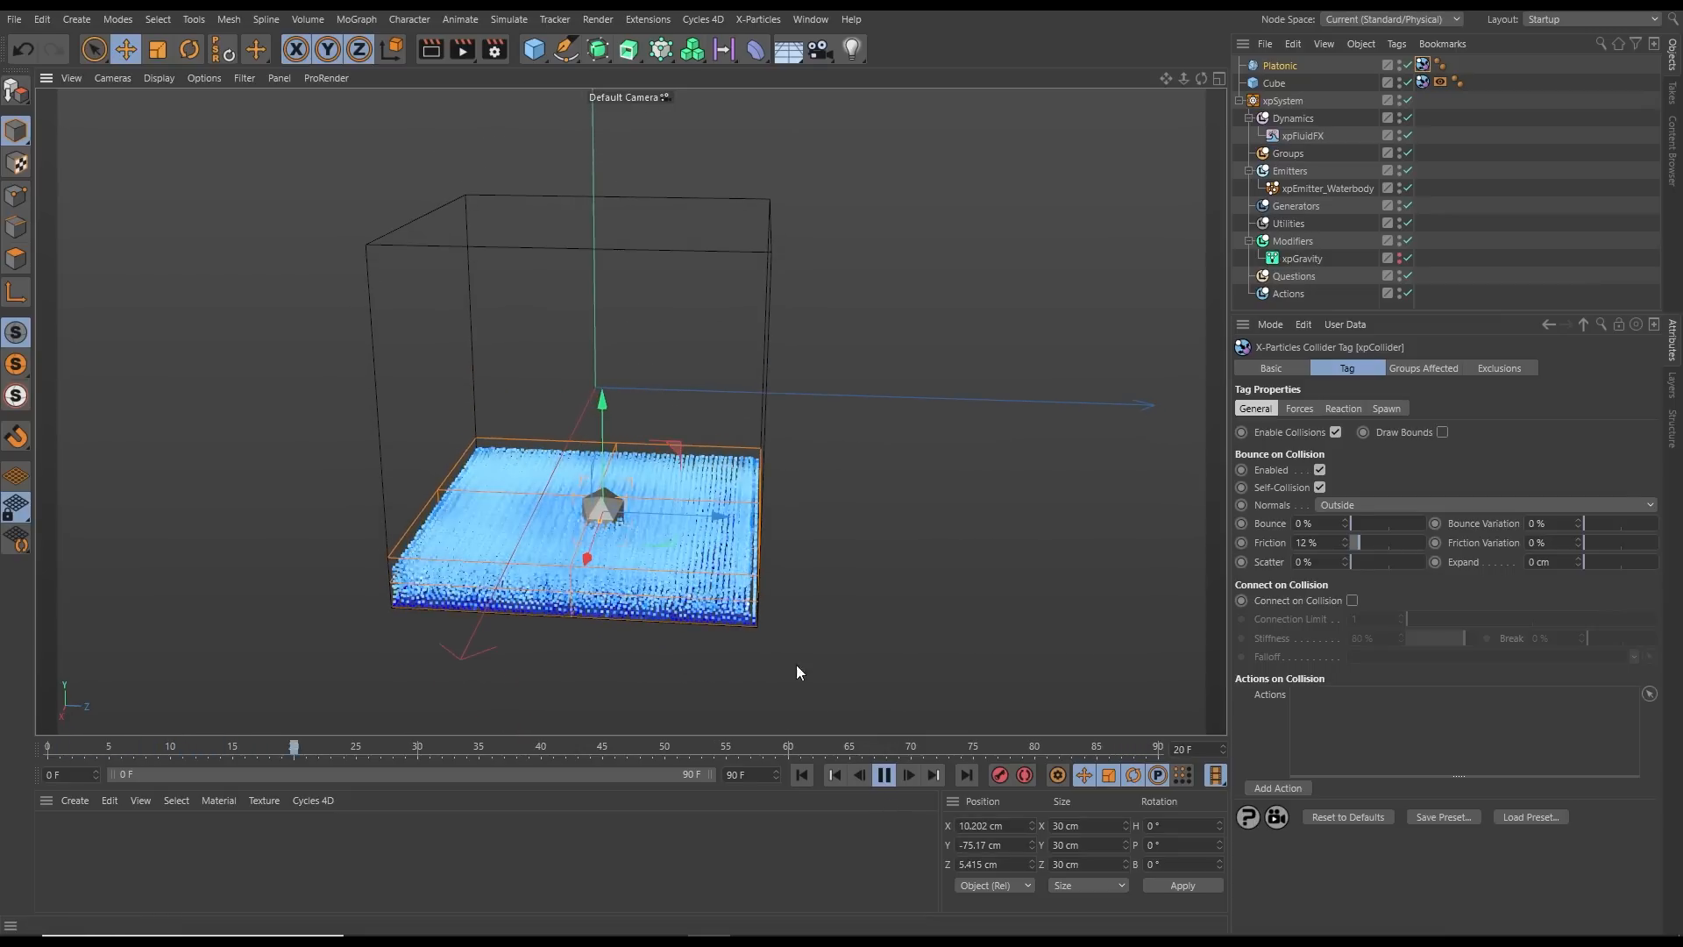
{"action": "left_click", "coordinate": [885, 775]}
Replay the simulation from the start with the Platonic object at rest, and stop at frame 37
{"action": "left_click", "coordinate": [801, 775]}
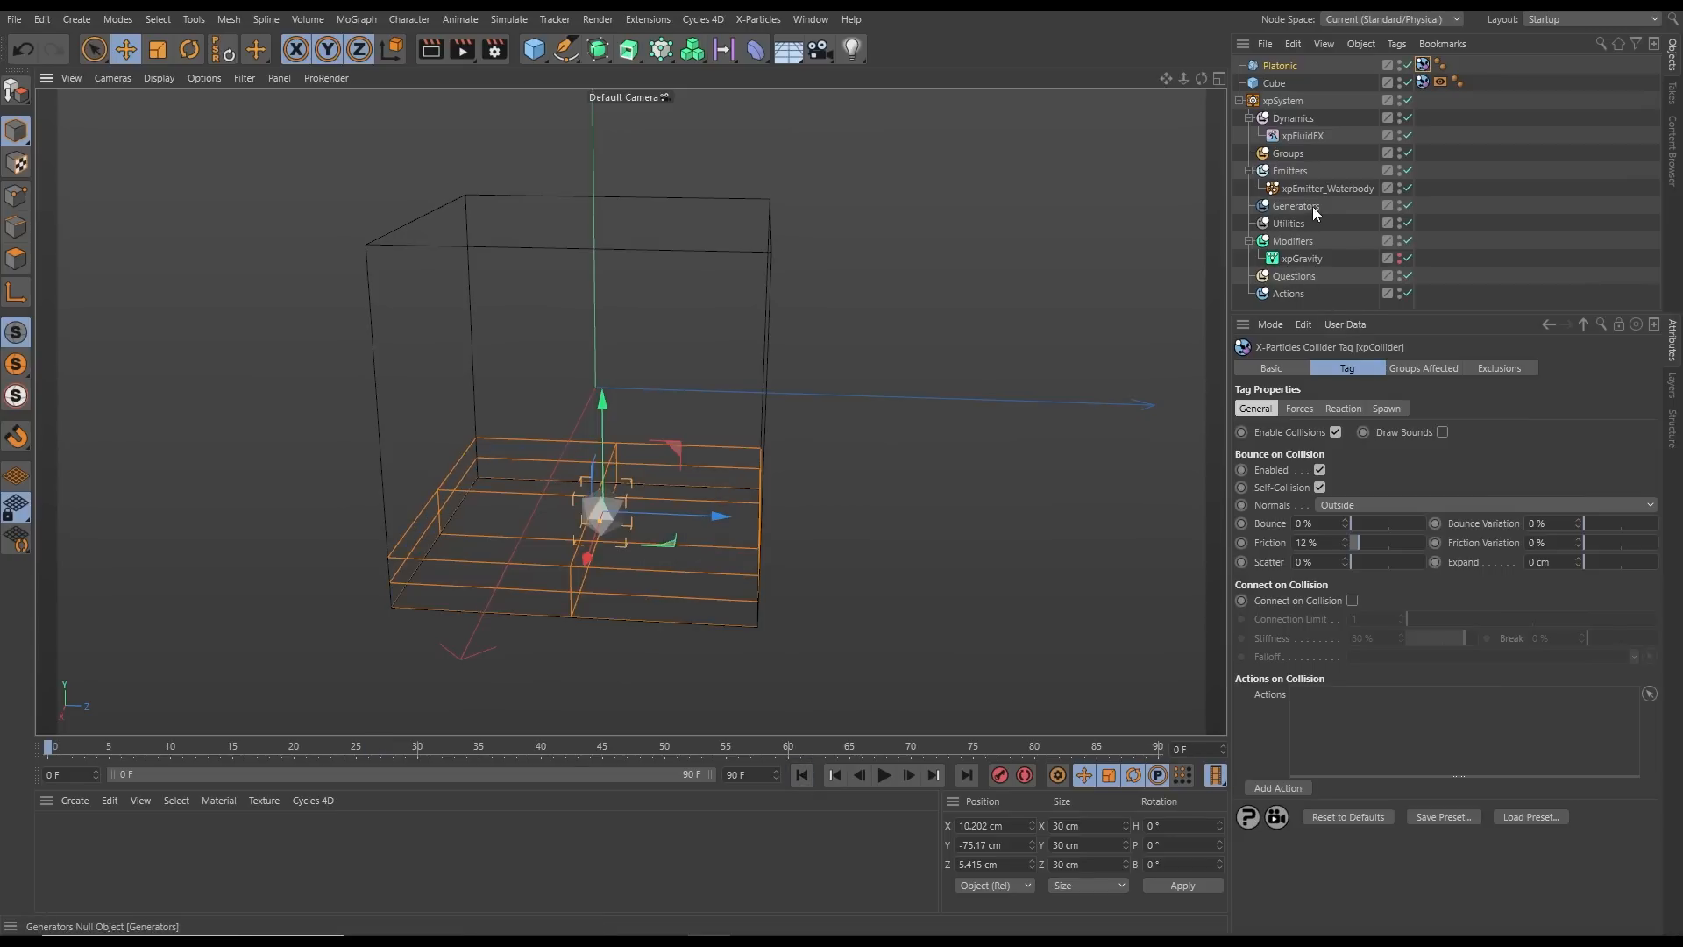
{"action": "left_click", "coordinate": [885, 775]}
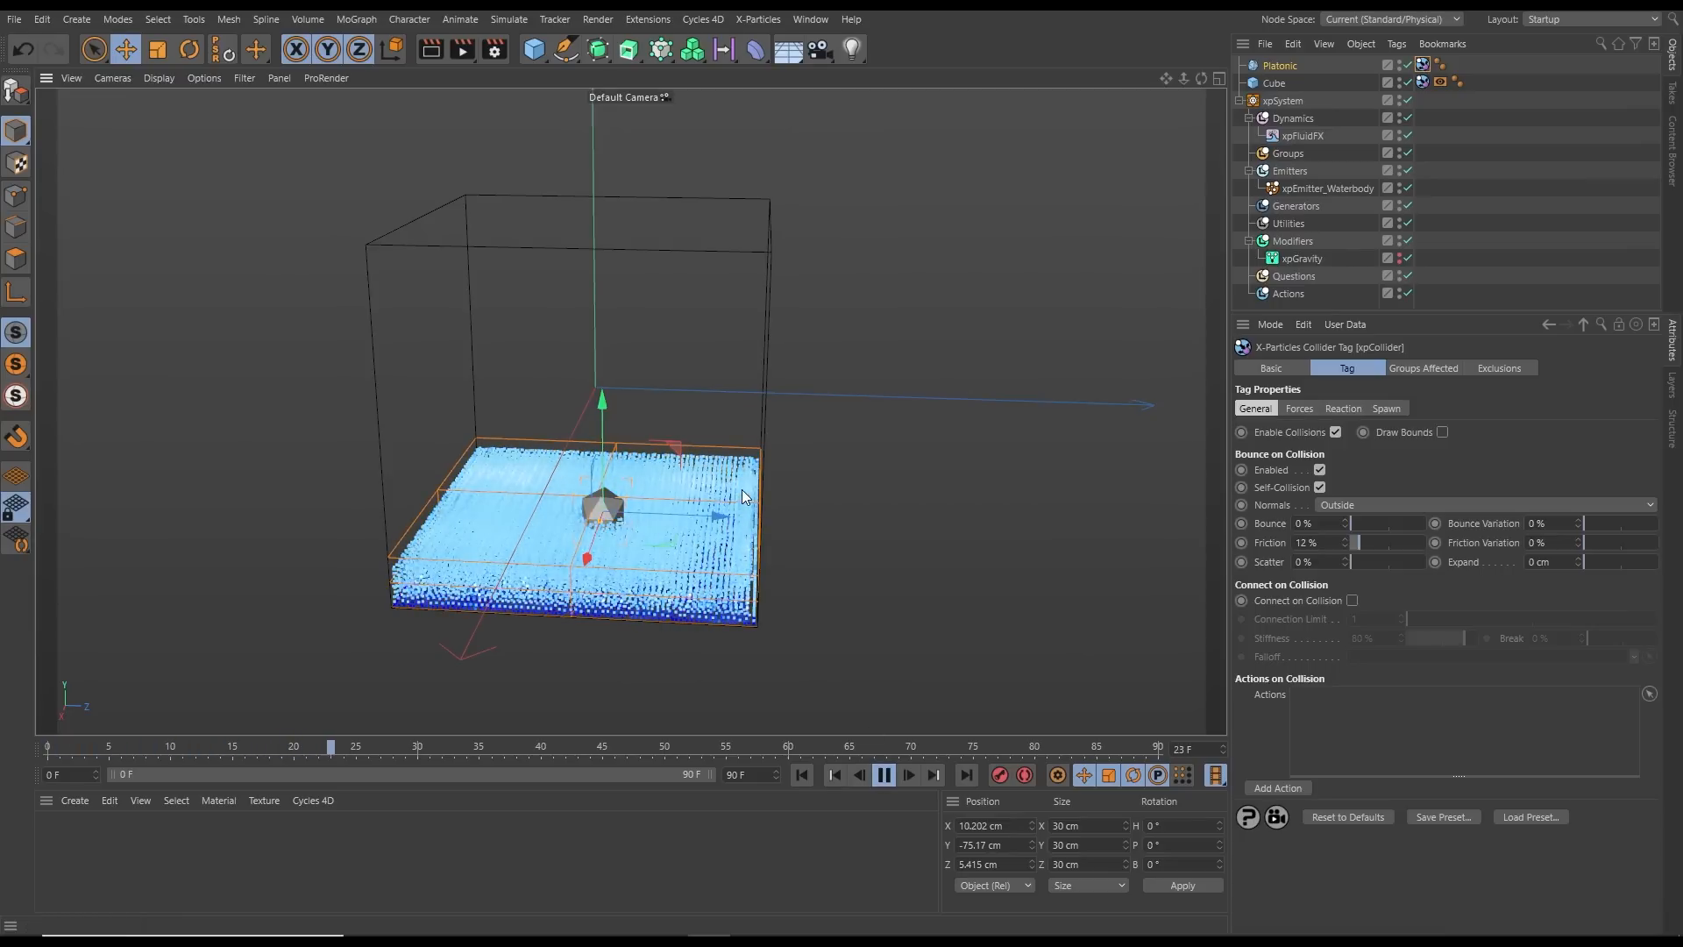
{"action": "left_click", "coordinate": [885, 775]}
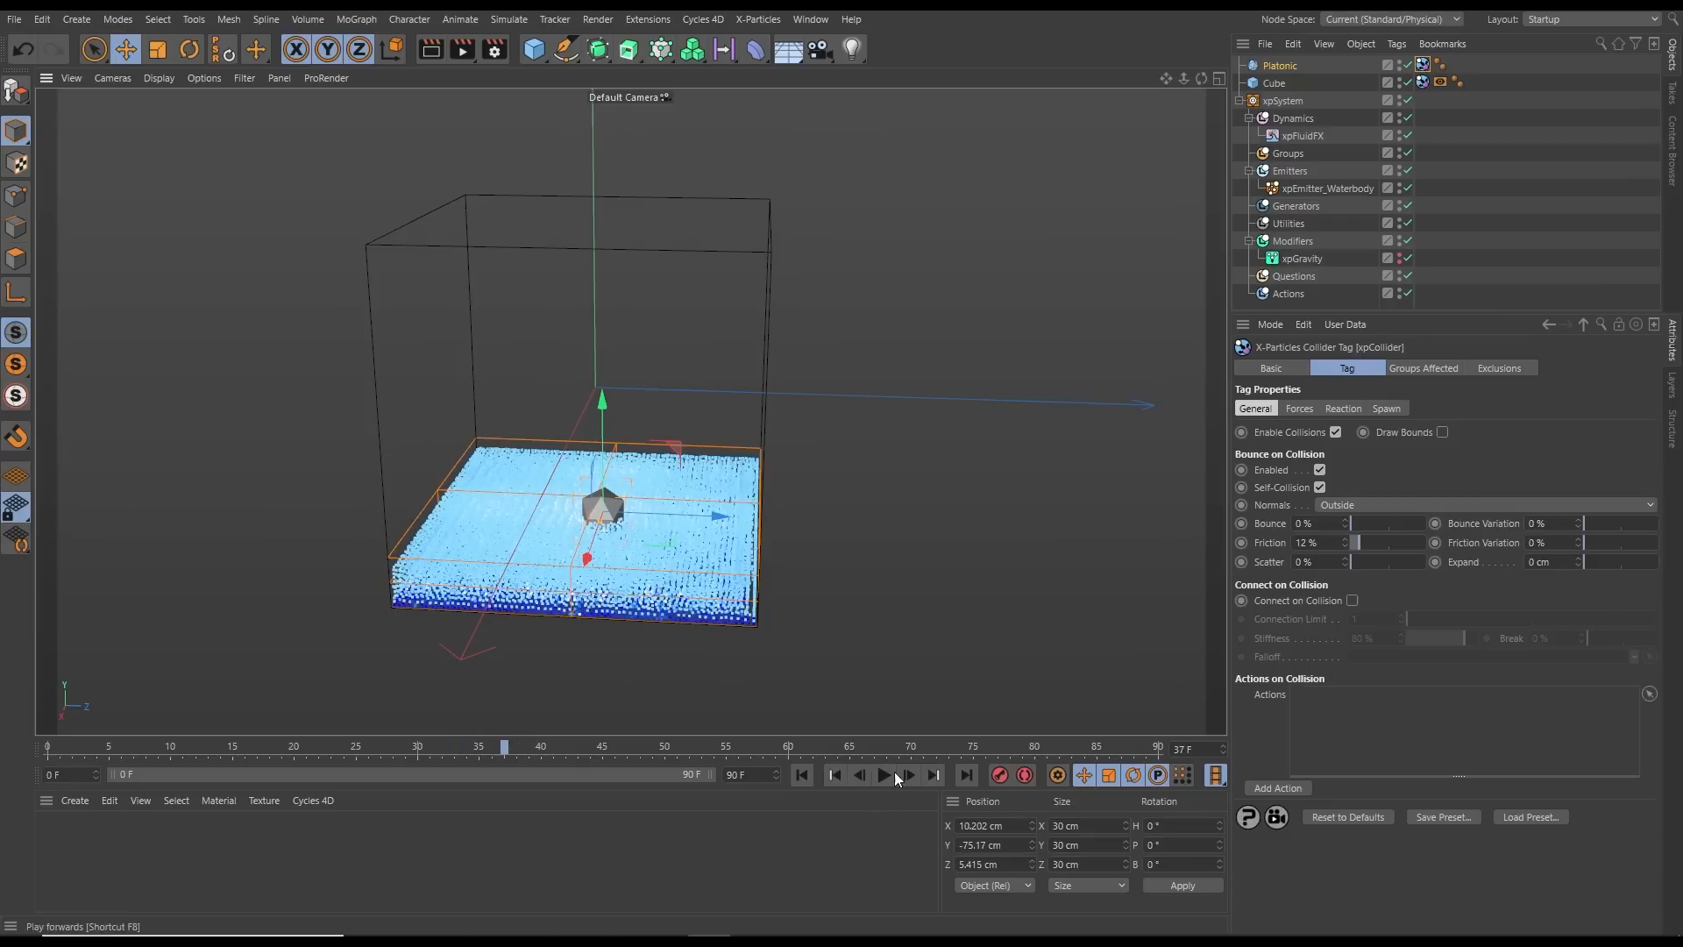
Turn off the automatic Speed gradient range of xpEmitter_Waterbody and set its Max to 200 cm
{"action": "left_click", "coordinate": [1324, 187]}
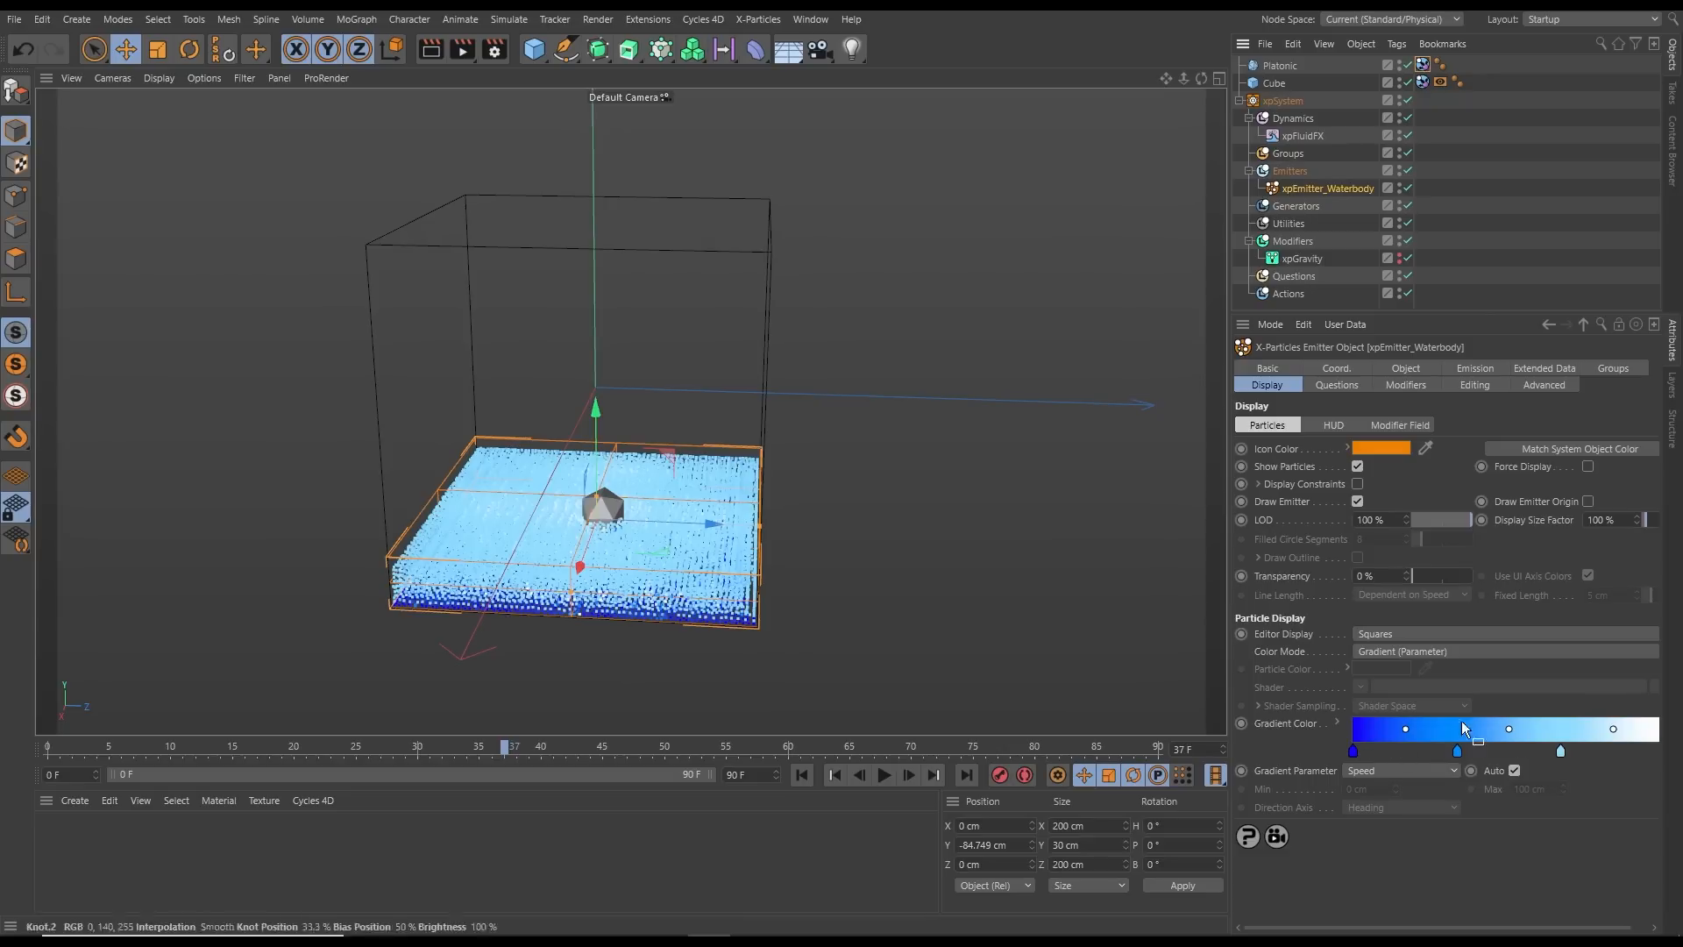
{"action": "left_click", "coordinate": [1515, 772]}
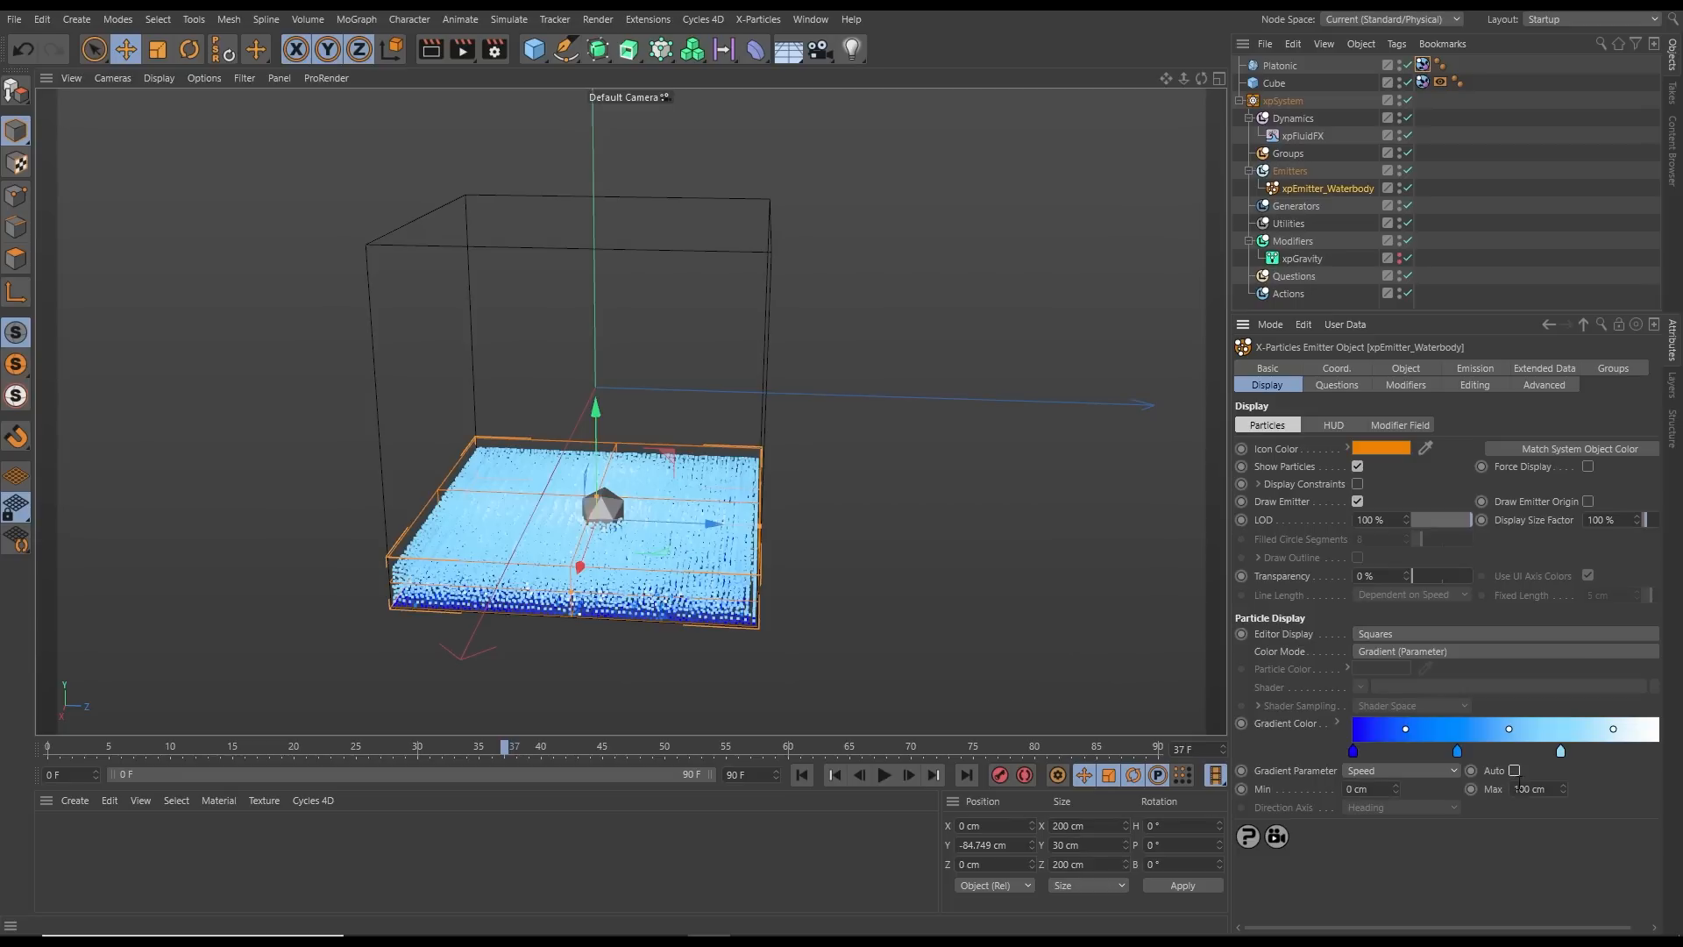
{"action": "left_click", "coordinate": [1552, 791]}
{"action": "type", "text": "200"}
{"action": "key", "text": "Return"}
Play the simulation from the start while pushing the Platonic object horizontally through the water, and stop at frame 7
{"action": "left_click", "coordinate": [800, 775]}
{"action": "left_click", "coordinate": [883, 775]}
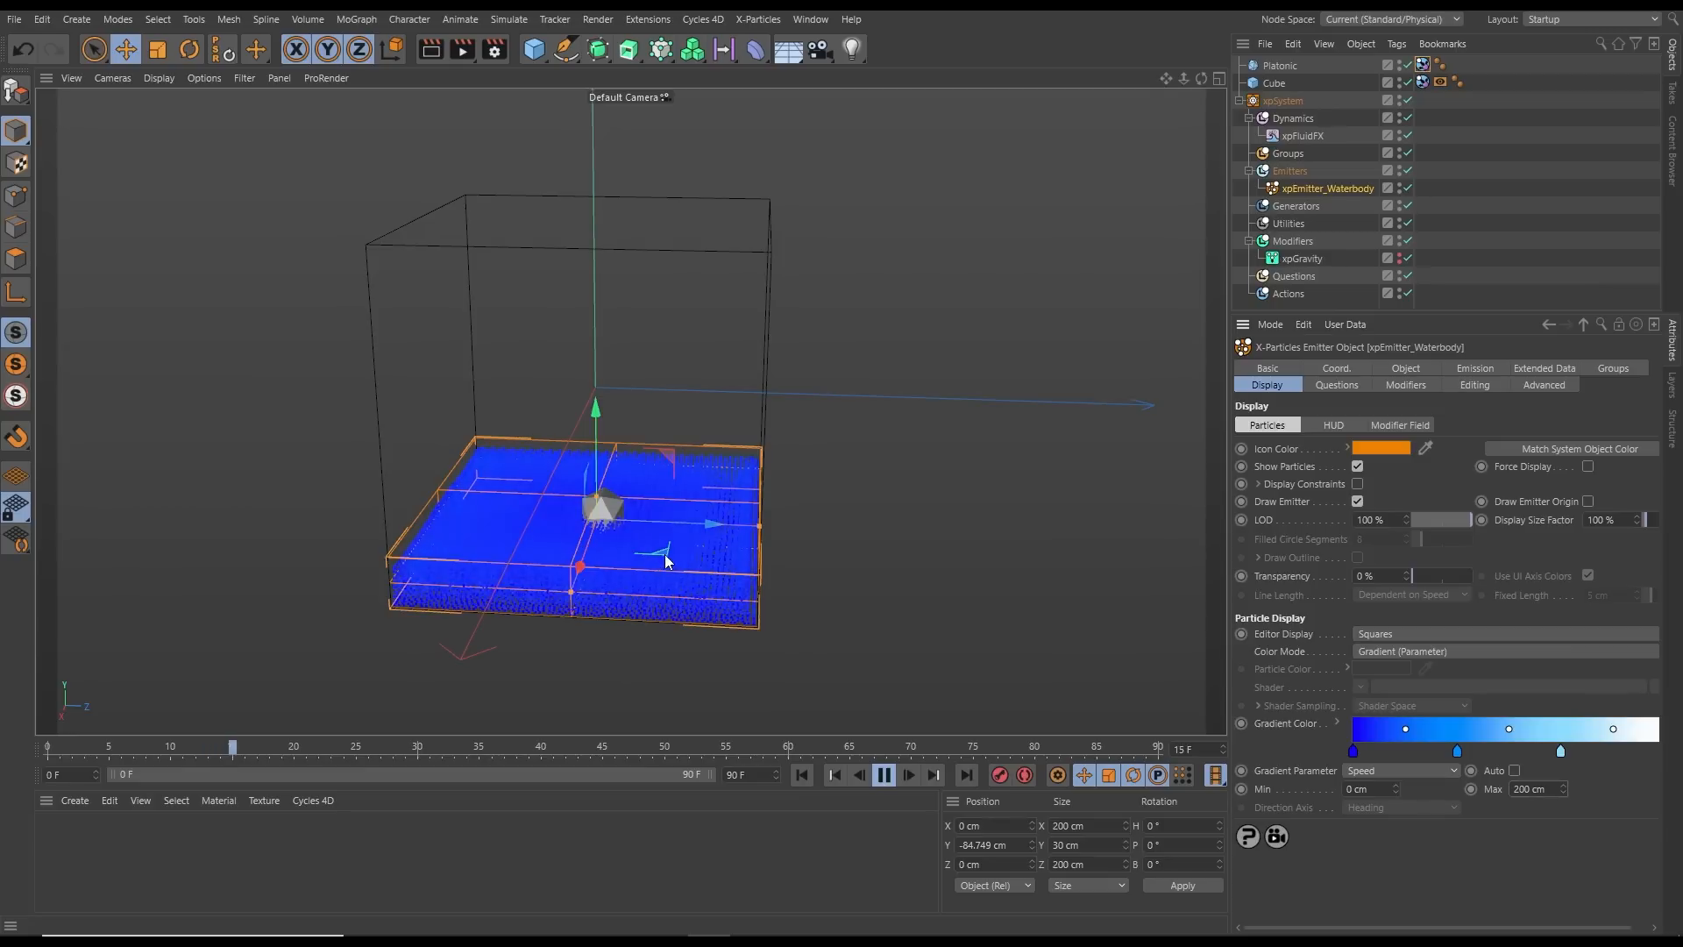
{"action": "left_click_drag", "start_coordinate": [657, 565], "coordinate": [649, 610], "text": "alt"}
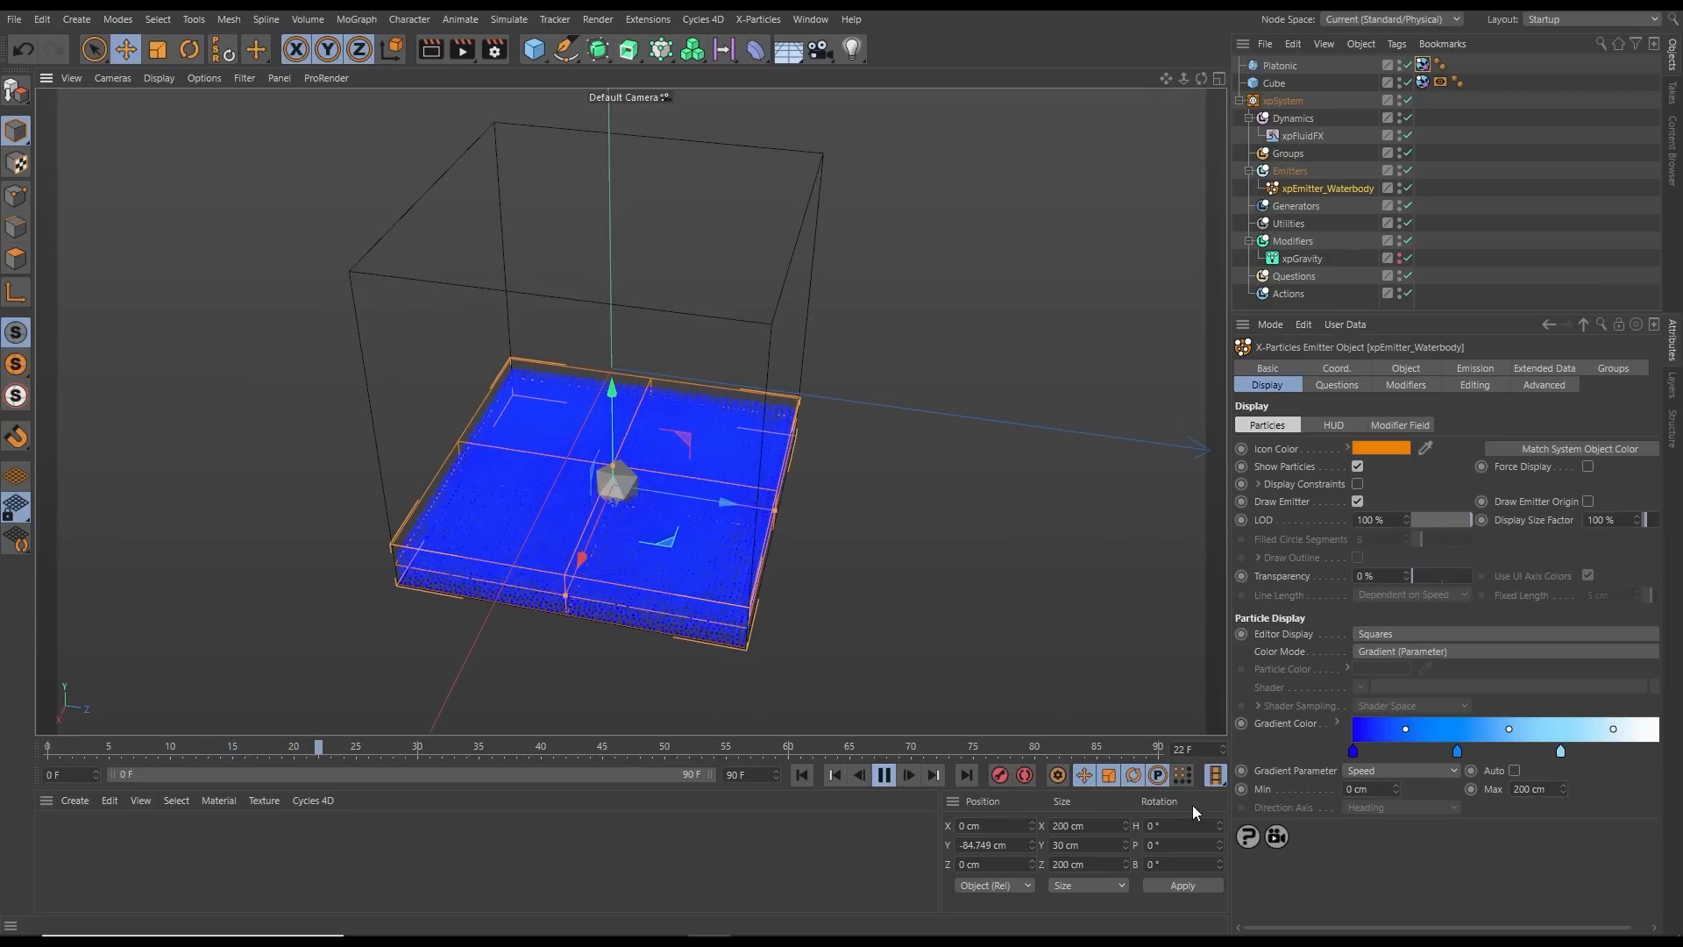
{"action": "left_click", "coordinate": [1354, 754]}
{"action": "left_click", "coordinate": [1280, 65]}
{"action": "mouse_move", "coordinate": [675, 545]}
{"action": "left_mouse_down"}
{"action": "mouse_move", "coordinate": [679, 566]}
{"action": "mouse_move", "coordinate": [765, 539]}
{"action": "mouse_move", "coordinate": [654, 500]}
{"action": "mouse_move", "coordinate": [693, 562]}
{"action": "mouse_move", "coordinate": [702, 526]}
{"action": "mouse_move", "coordinate": [649, 515]}
{"action": "mouse_move", "coordinate": [681, 576]}
{"action": "left_mouse_up"}
{"action": "left_click", "coordinate": [885, 775]}
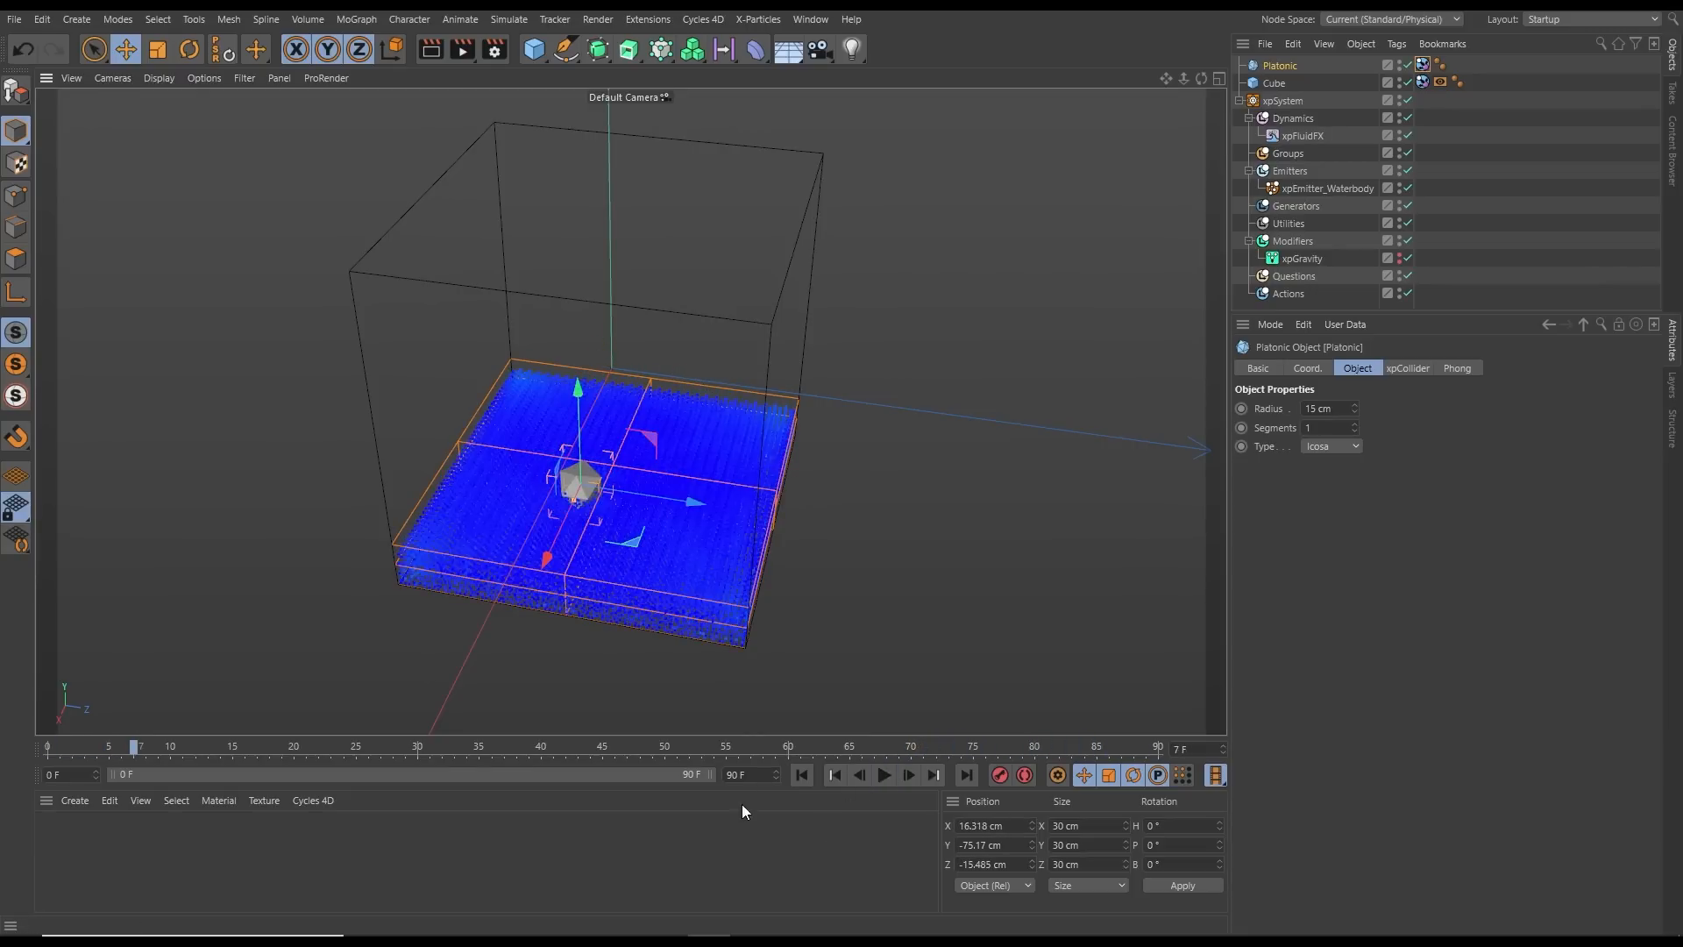
Extend the timeline to 300 frames, stretch the preview range to its full length, and rewind to frame 0
{"action": "left_click_drag", "start_coordinate": [756, 775], "coordinate": [691, 800]}
{"action": "type", "text": "300"}
{"action": "key", "text": "Return"}
{"action": "left_click_drag", "start_coordinate": [308, 776], "coordinate": [710, 775]}
{"action": "left_click_drag", "start_coordinate": [712, 559], "coordinate": [716, 524], "text": "alt"}
{"action": "left_click", "coordinate": [801, 775]}
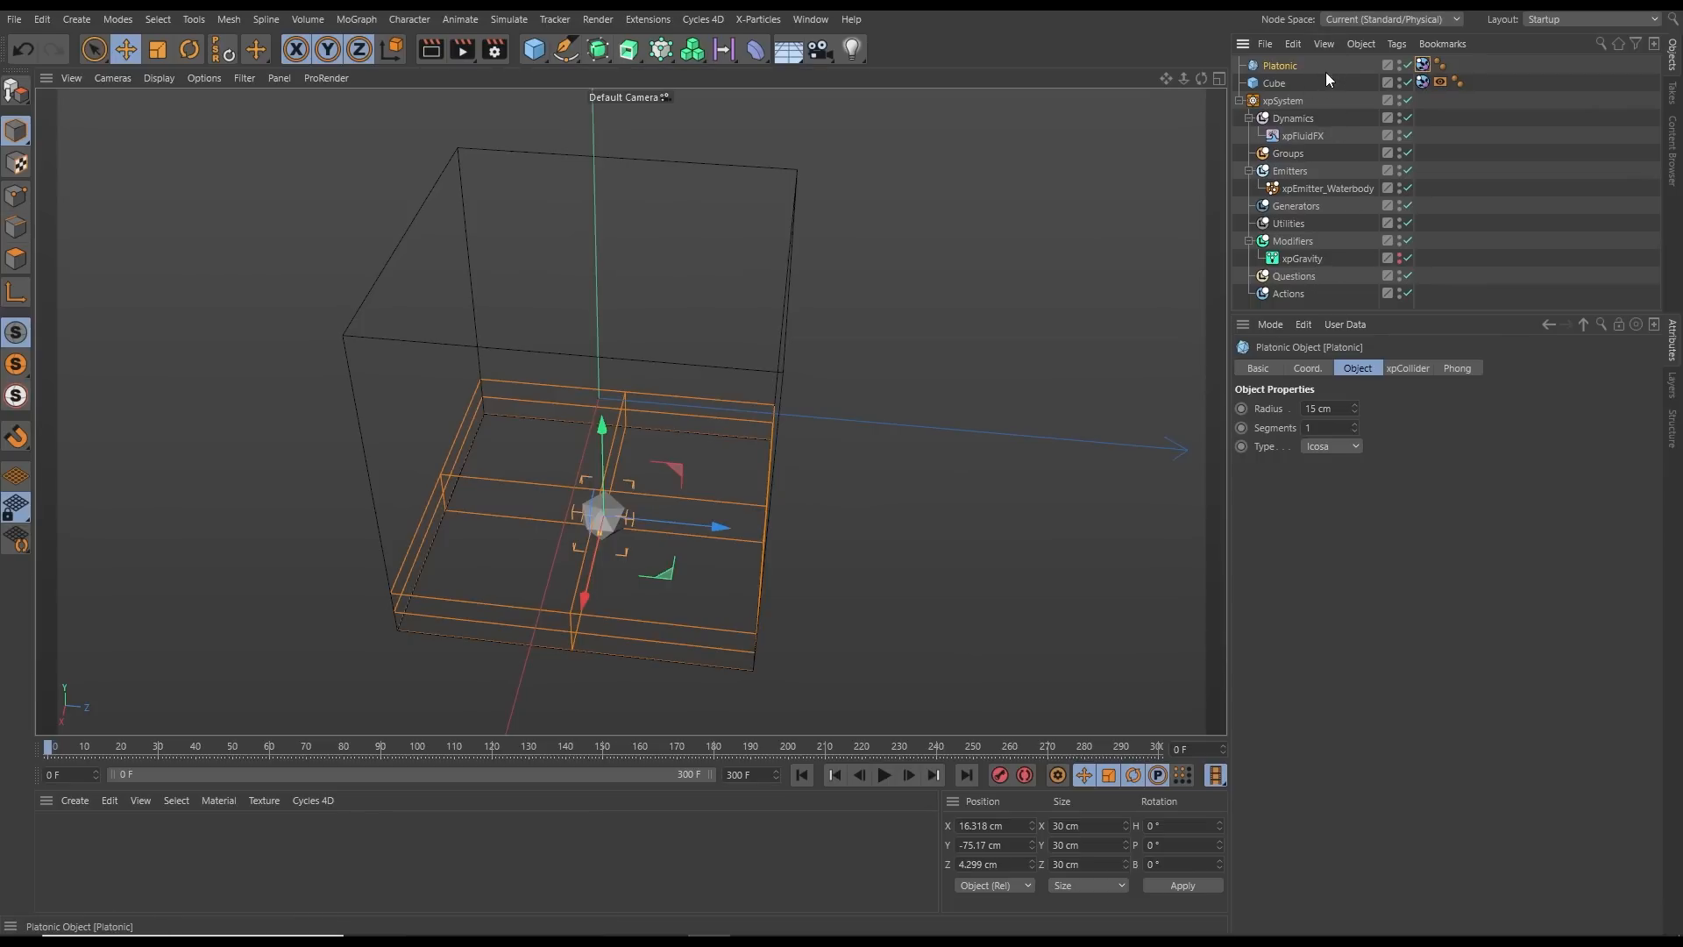
Add a Vibrate animation tag to the Platonic object
{"action": "left_click", "coordinate": [1400, 54]}
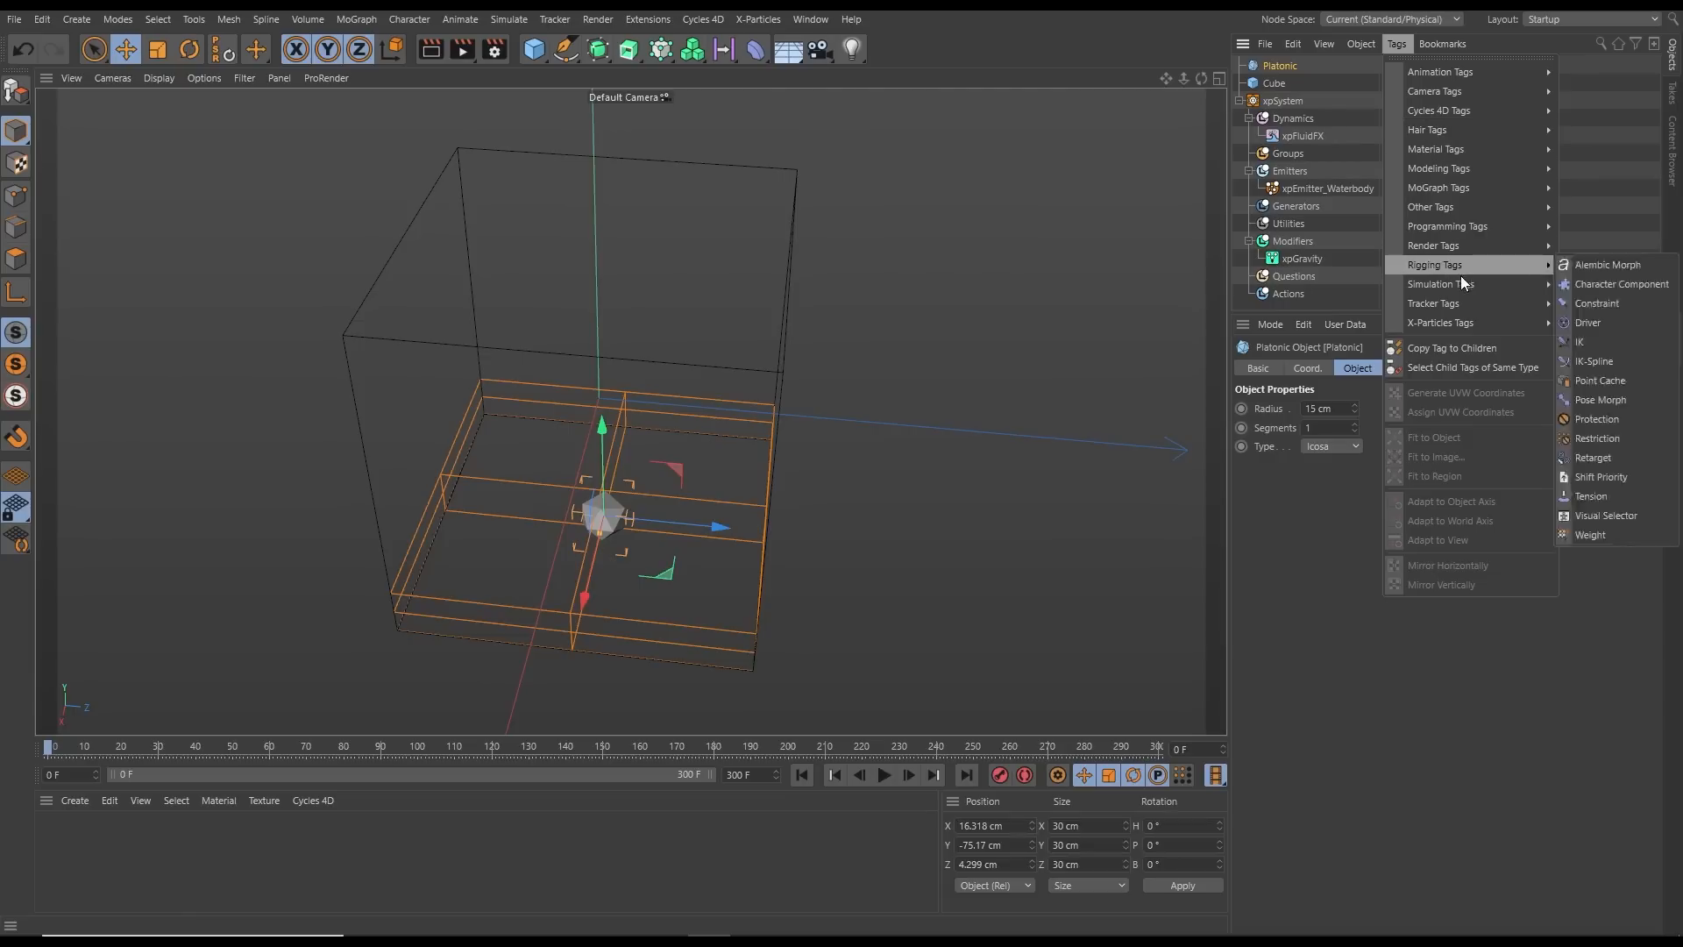
{"action": "mouse_move", "coordinate": [1461, 284]}
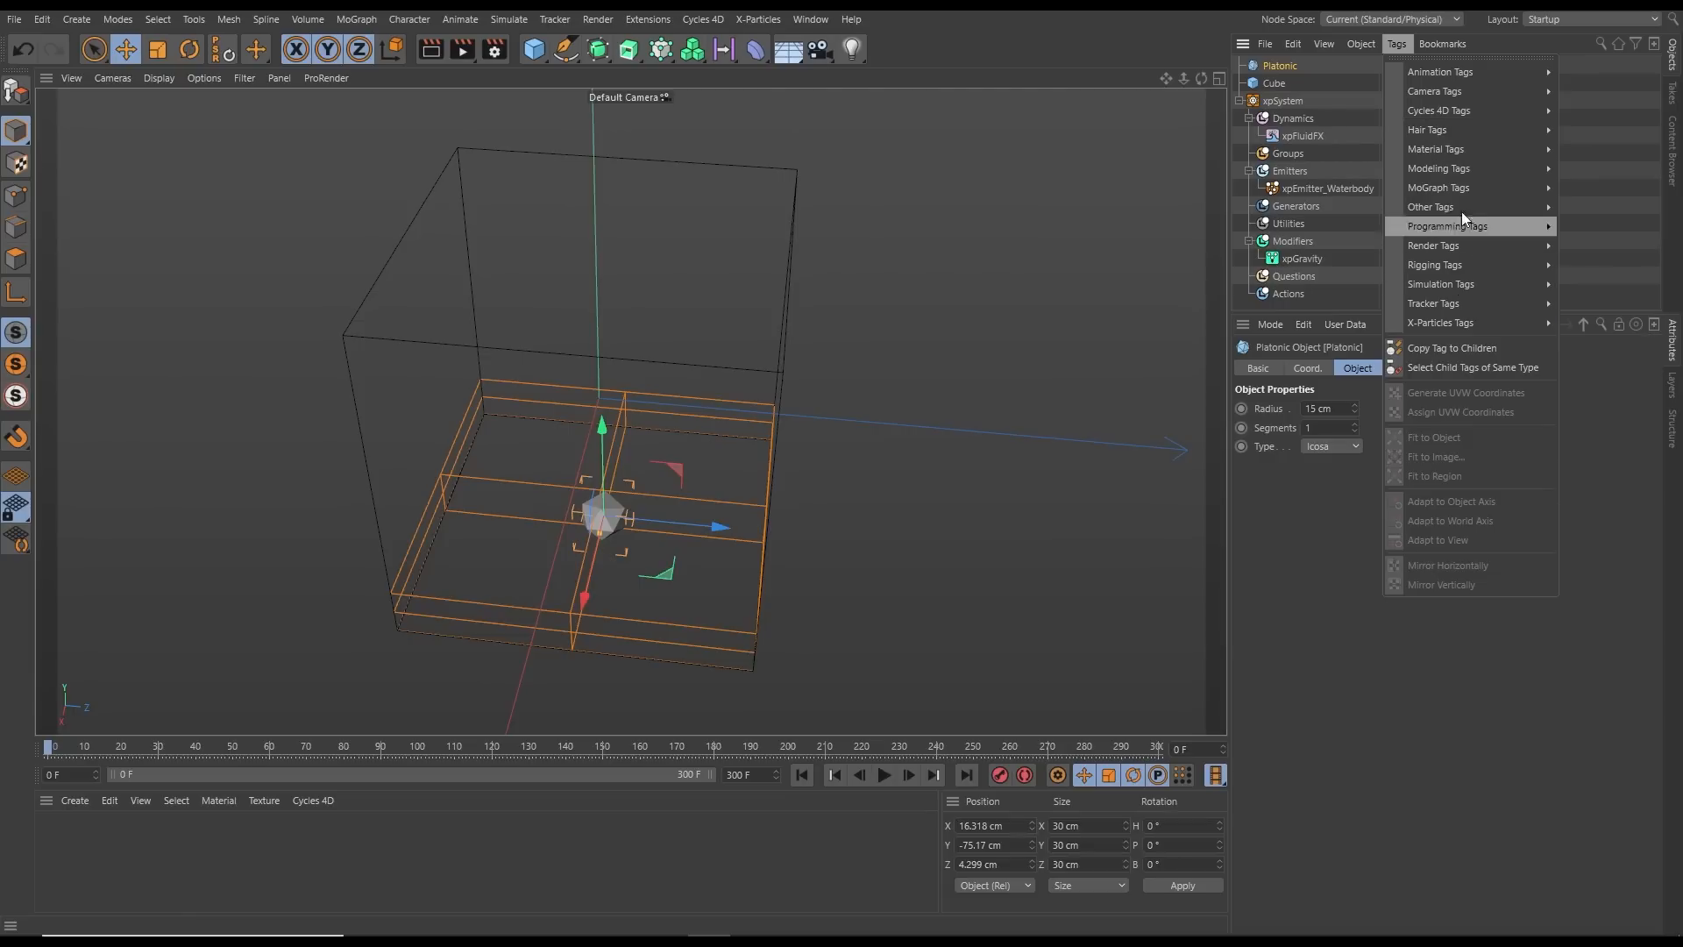
{"action": "mouse_move", "coordinate": [1449, 71]}
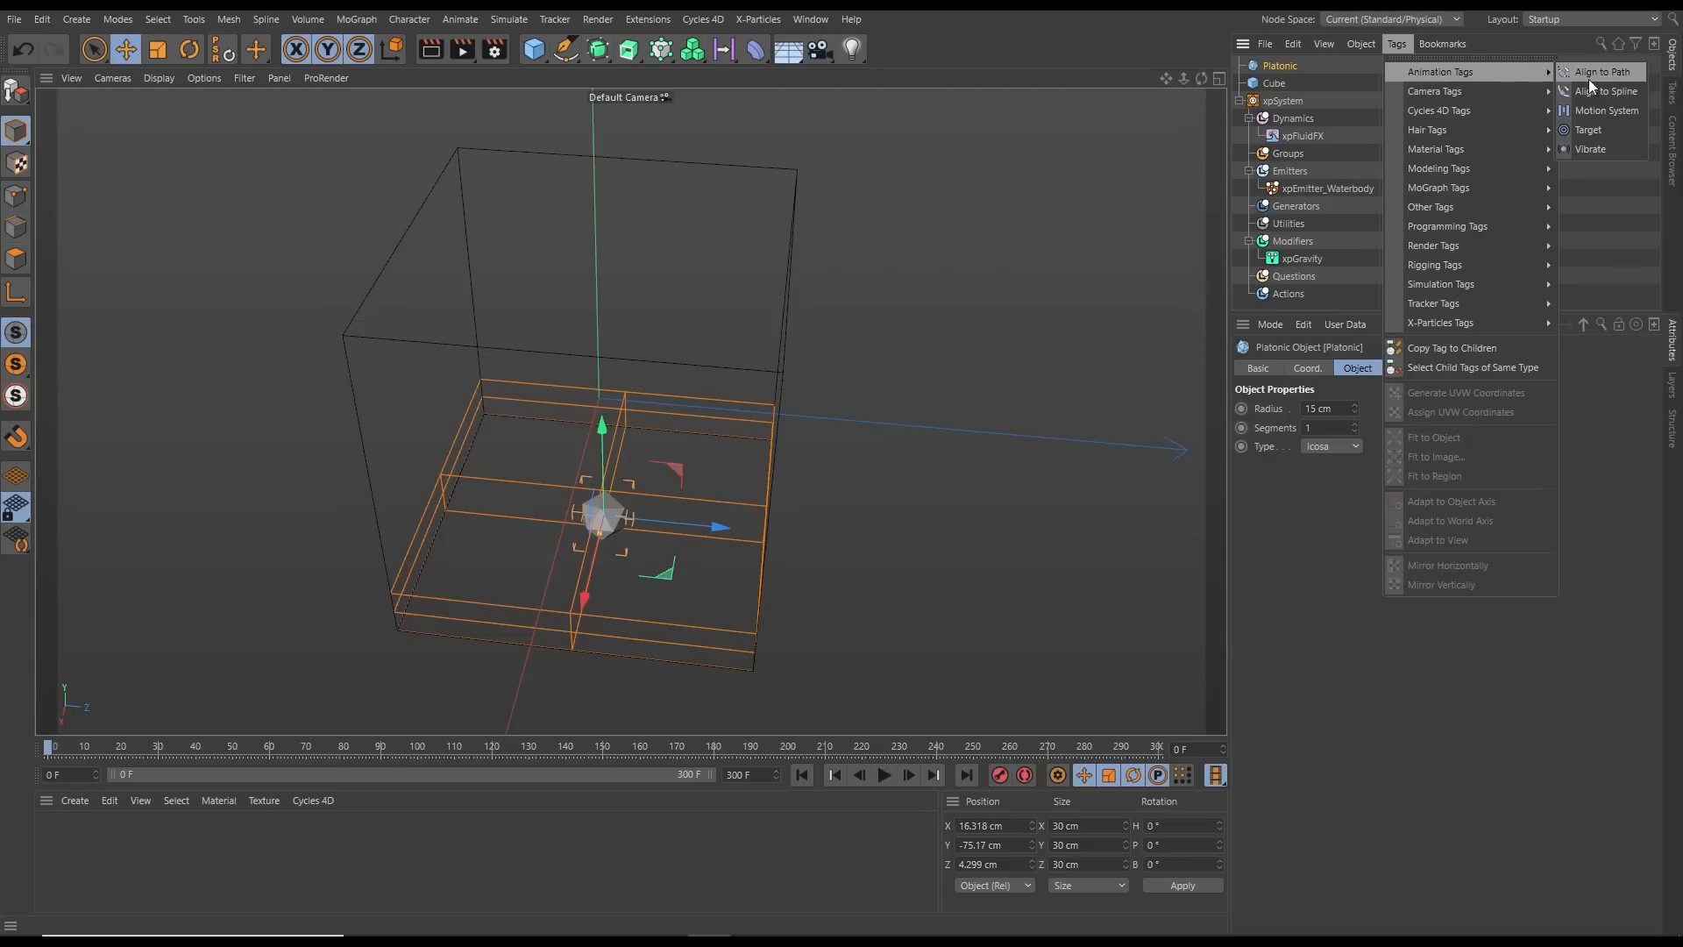
{"action": "left_click", "coordinate": [1588, 147]}
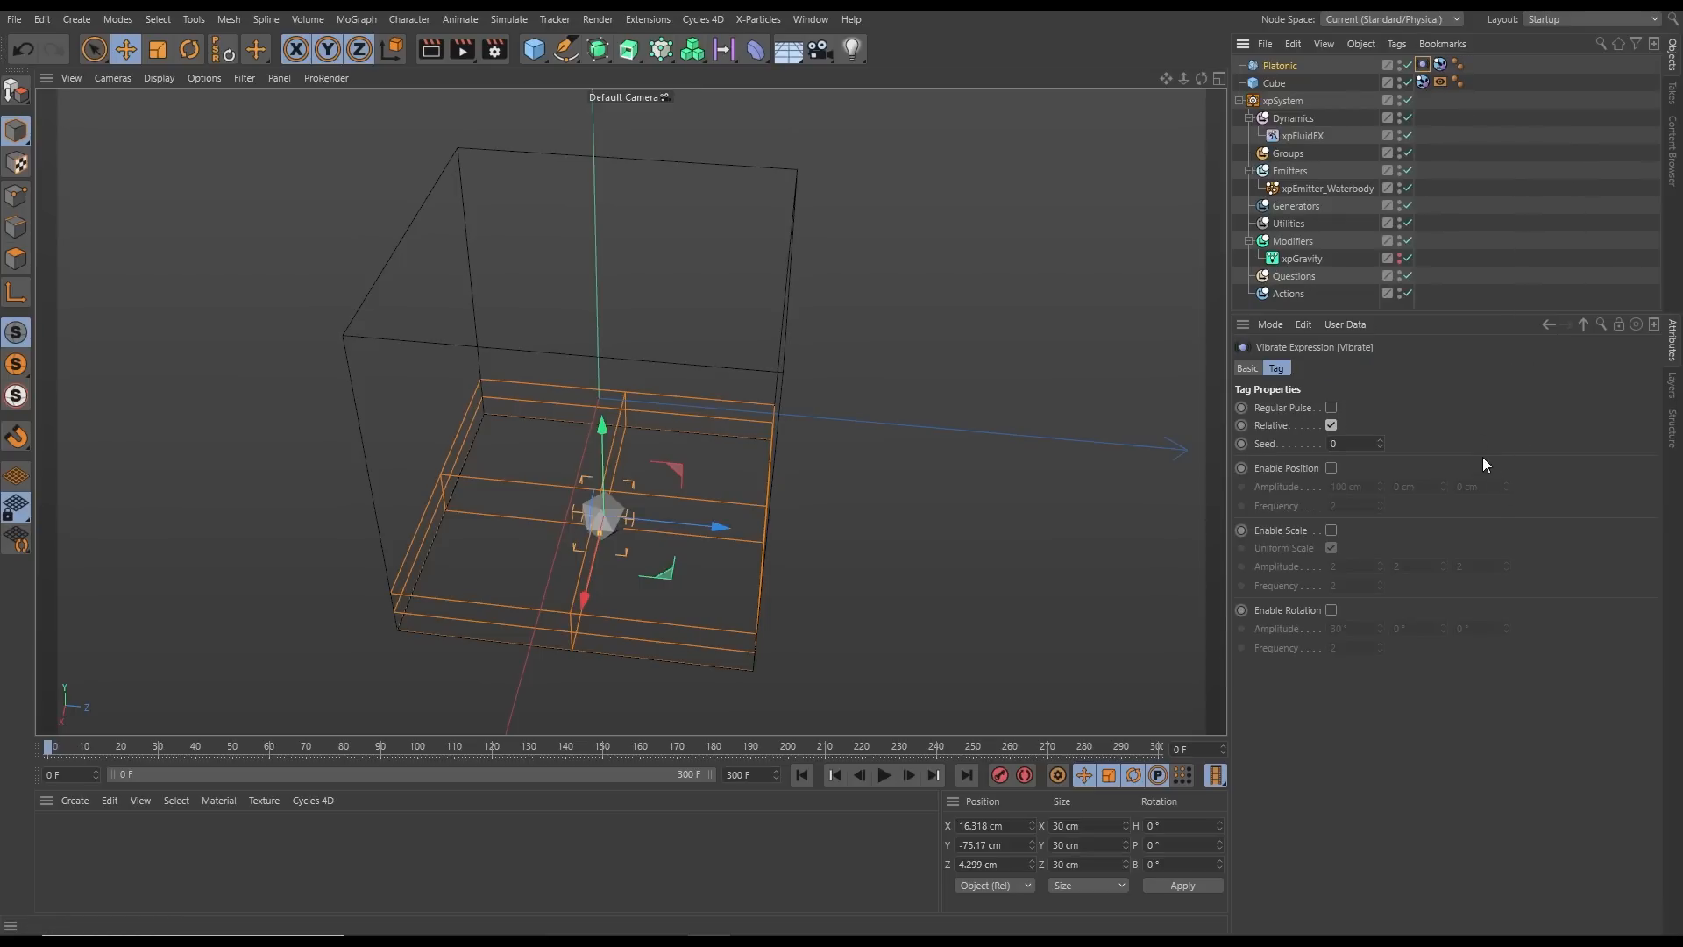
Enable position vibration on the Vibrate tag, with a Z amplitude of 100 cm and a frequency of 1.2
{"action": "left_click", "coordinate": [1331, 468]}
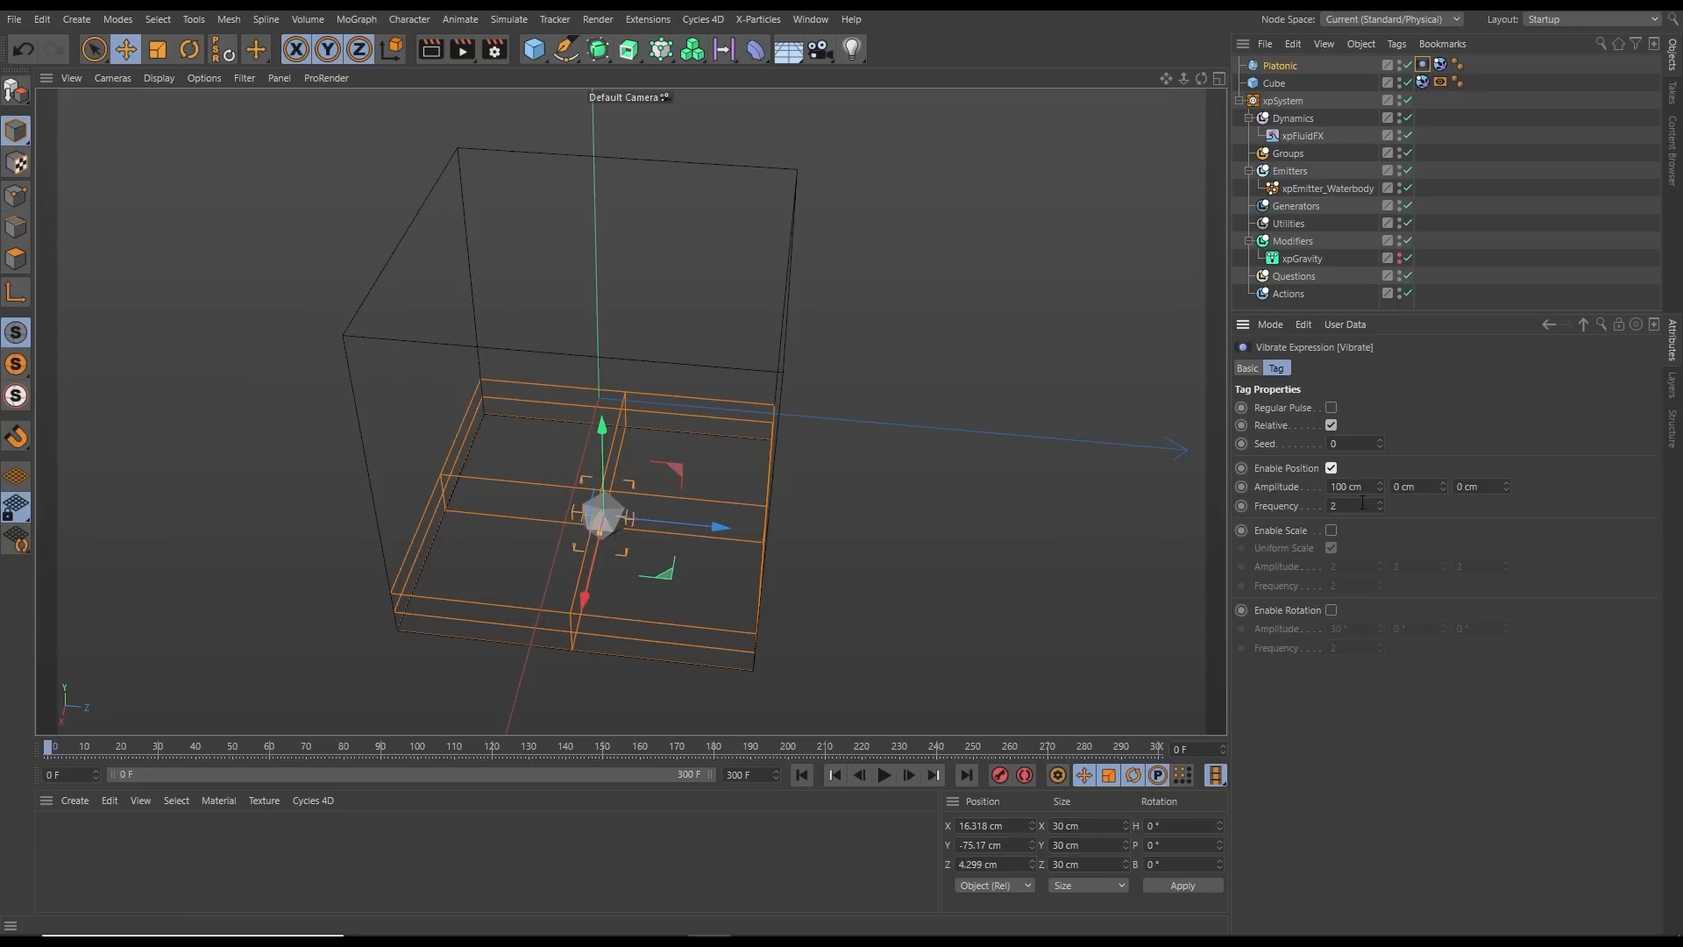
{"action": "left_click", "coordinate": [1487, 485]}
{"action": "type", "text": "100"}
{"action": "key", "text": "Return"}
{"action": "type", "text": "1.2"}
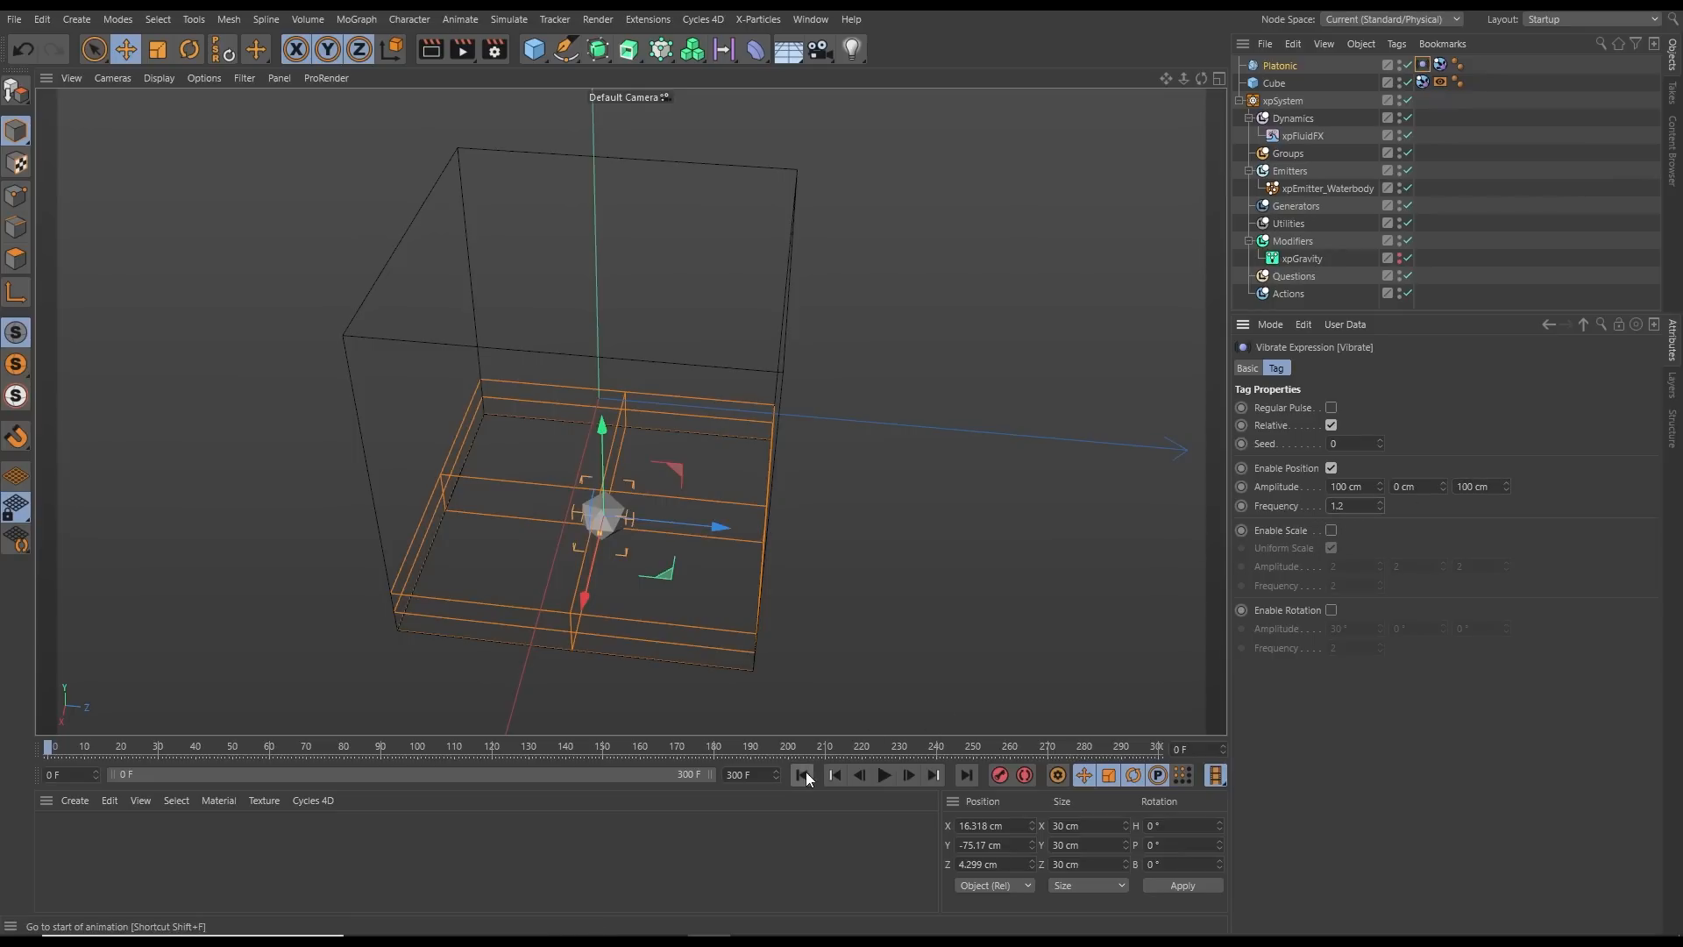
{"action": "key", "text": "Return"}
Play the simulation with the vibrating Platonic object, examine the water from low and high angles, and rewind to frame 0
{"action": "left_click_drag", "start_coordinate": [623, 519], "coordinate": [708, 576], "text": "alt"}
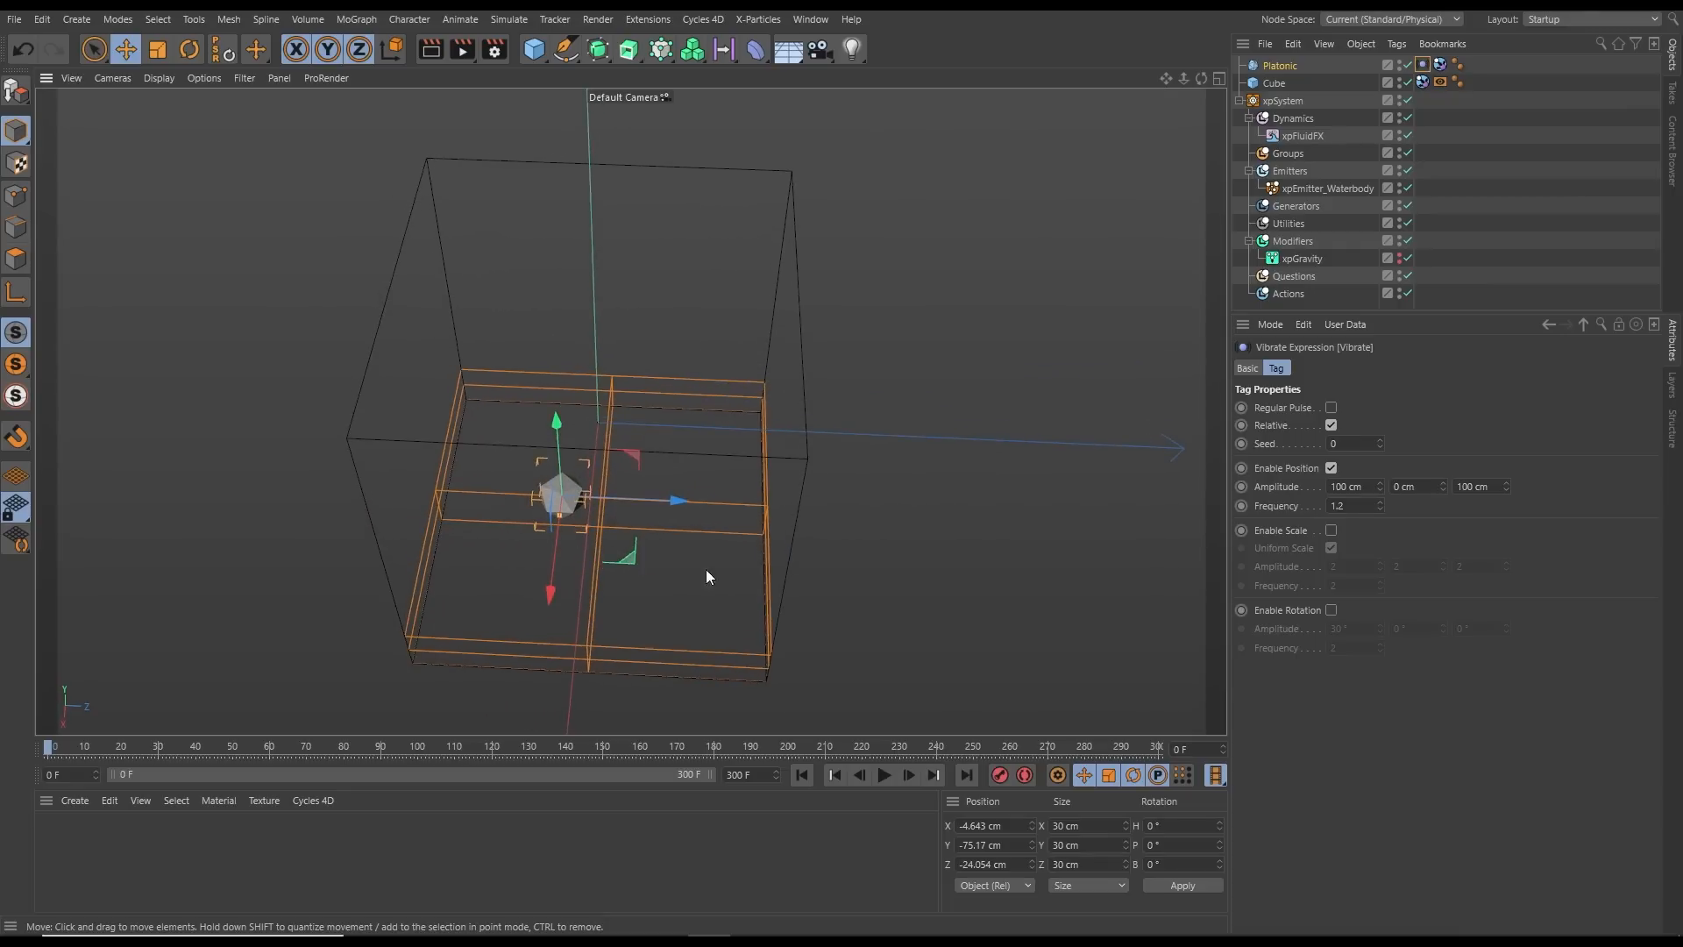
{"action": "left_click", "coordinate": [884, 776]}
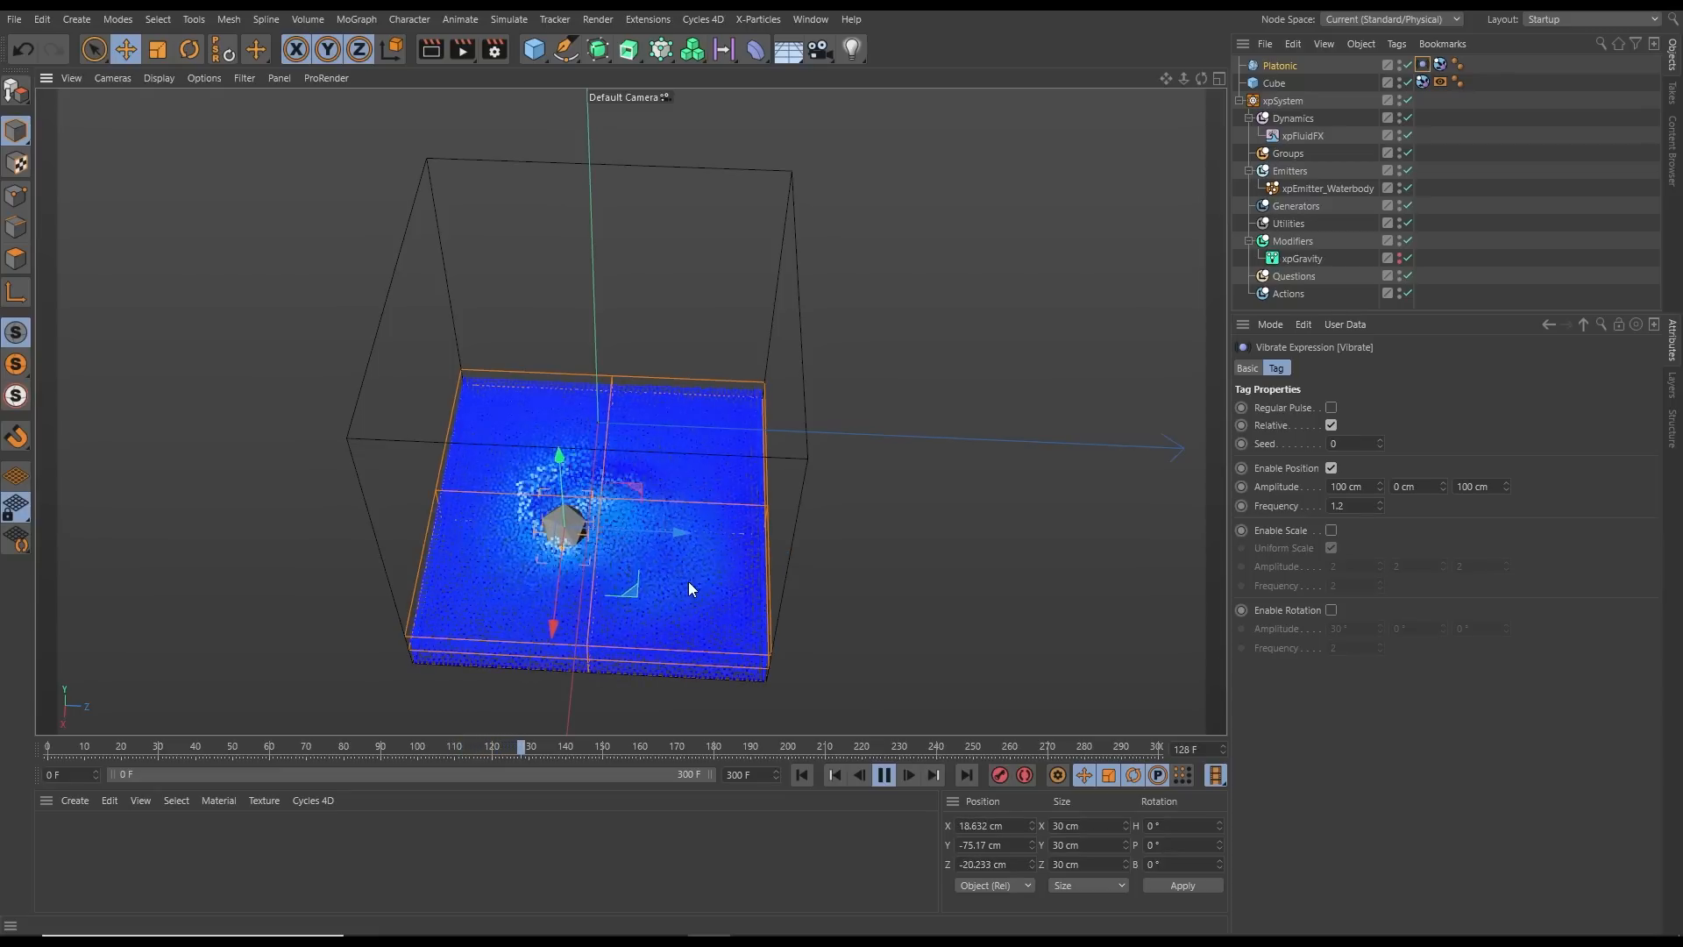
{"action": "left_click_drag", "start_coordinate": [687, 581], "coordinate": [698, 458], "text": "alt"}
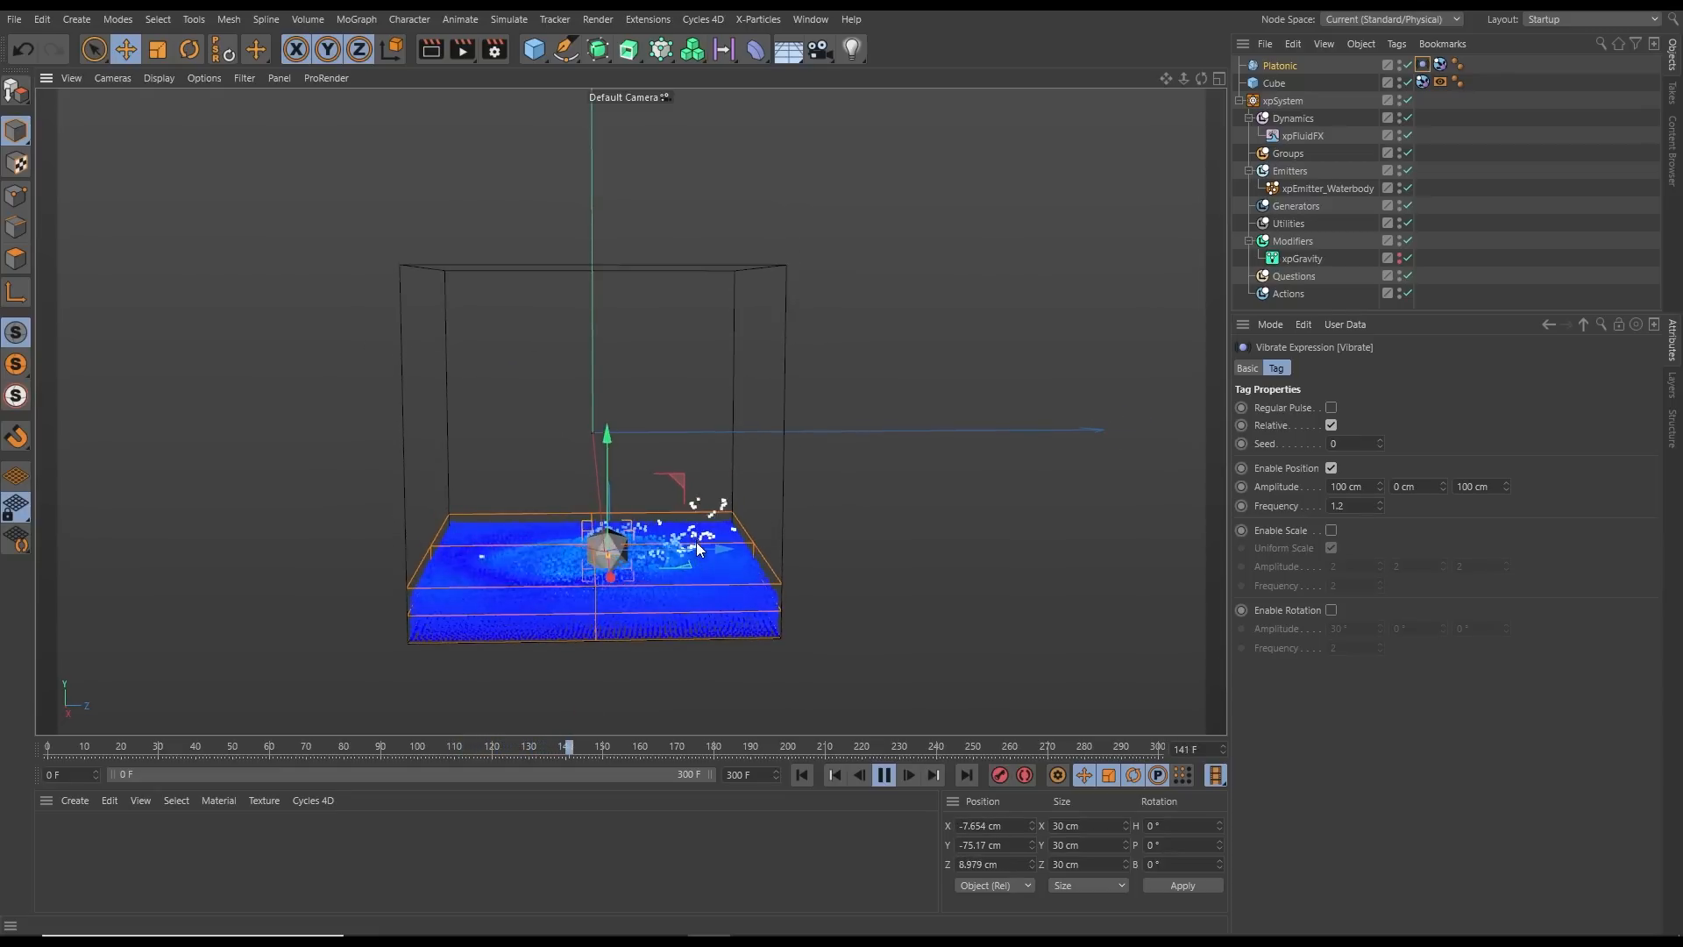
{"action": "left_click_drag", "start_coordinate": [684, 593], "coordinate": [683, 605], "text": "alt"}
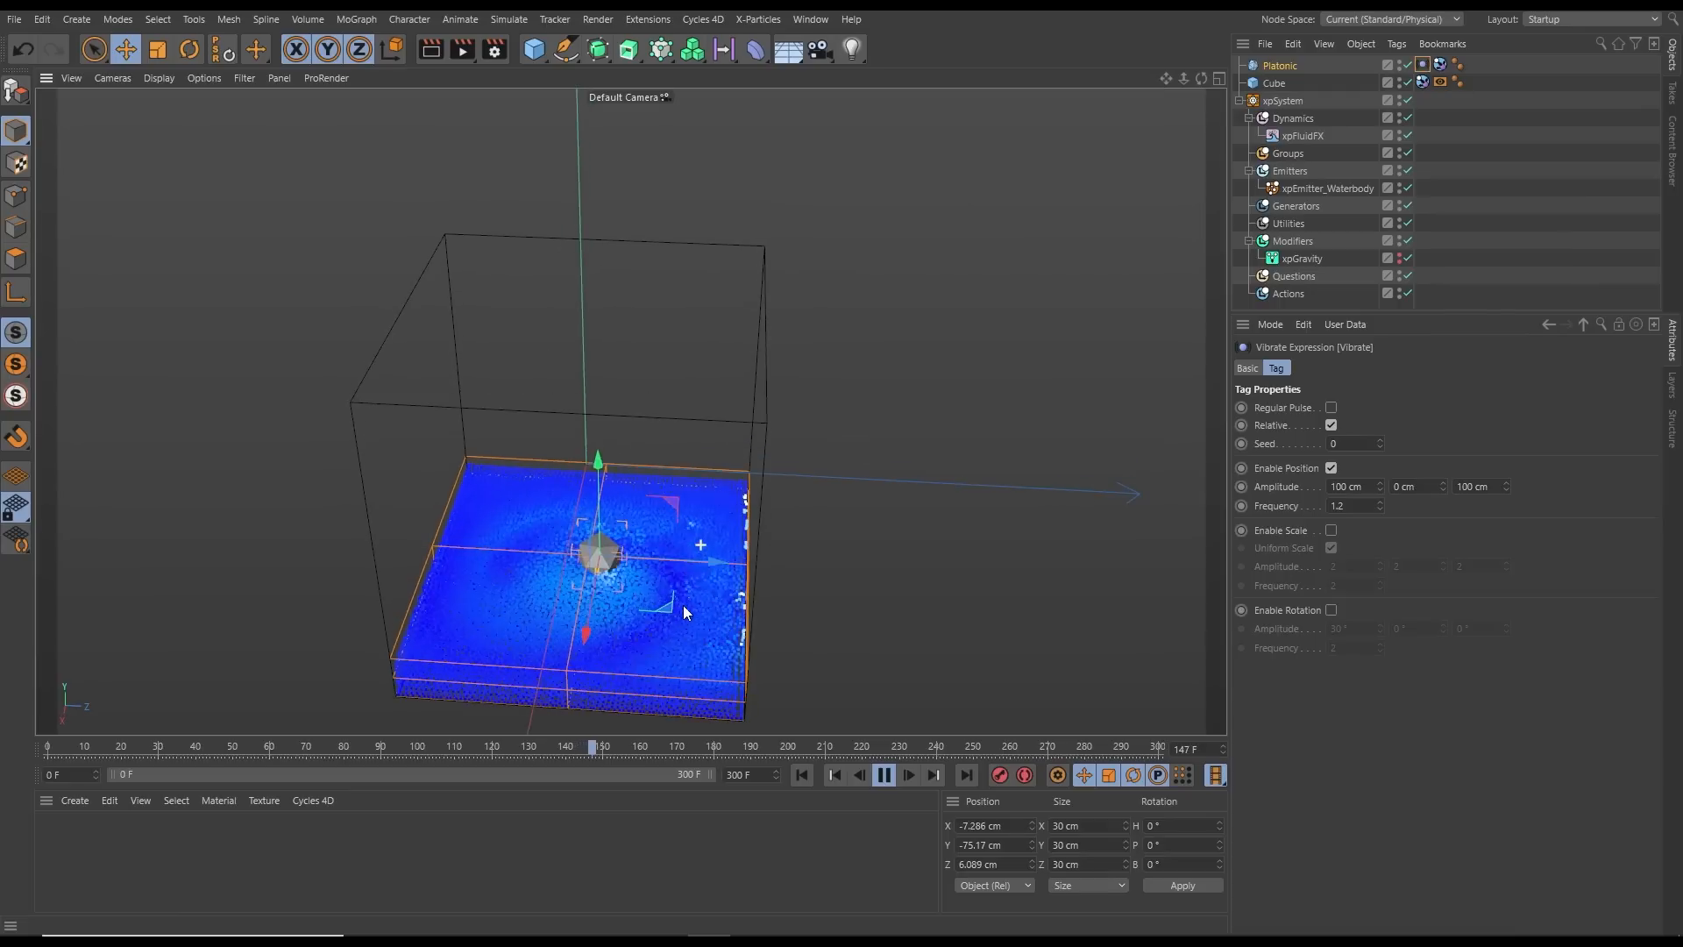
{"action": "left_click", "coordinate": [884, 775]}
{"action": "left_click", "coordinate": [801, 775]}
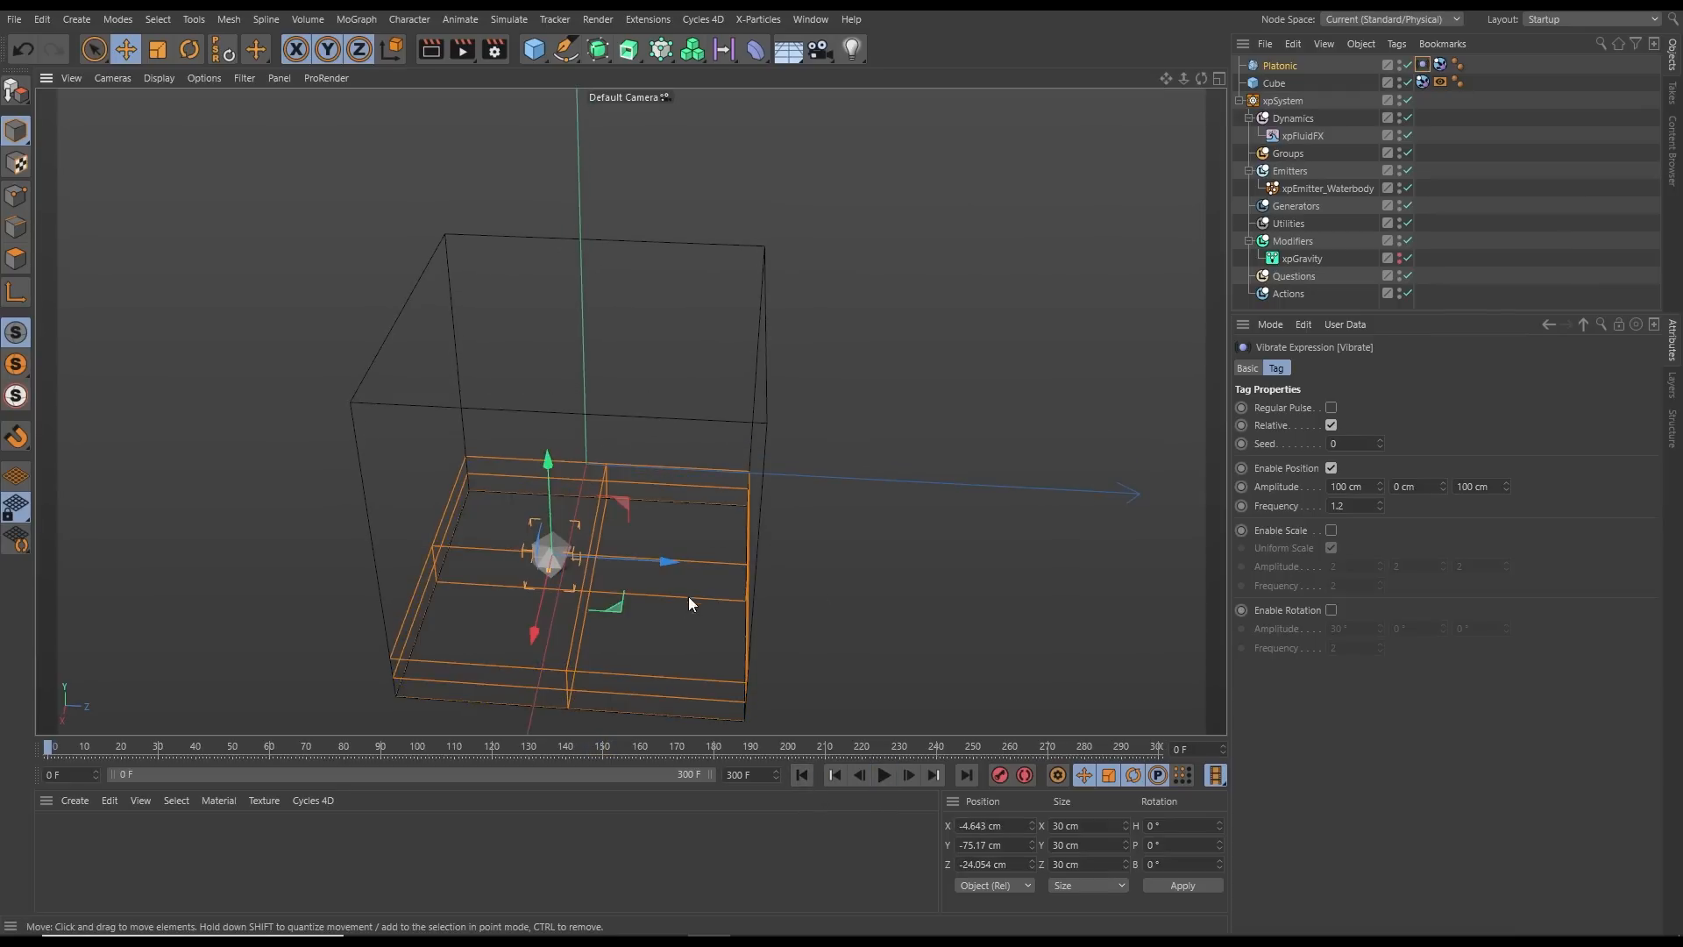
Raise both Vorticity (Large) and Vorticity (Small) to 30.29 in the Fluid Data of xpEmitter_Waterbody
{"action": "right_click_drag", "start_coordinate": [687, 596], "coordinate": [685, 619], "text": "alt"}
{"action": "middle_click_drag", "start_coordinate": [685, 619], "coordinate": [677, 601], "text": "alt"}
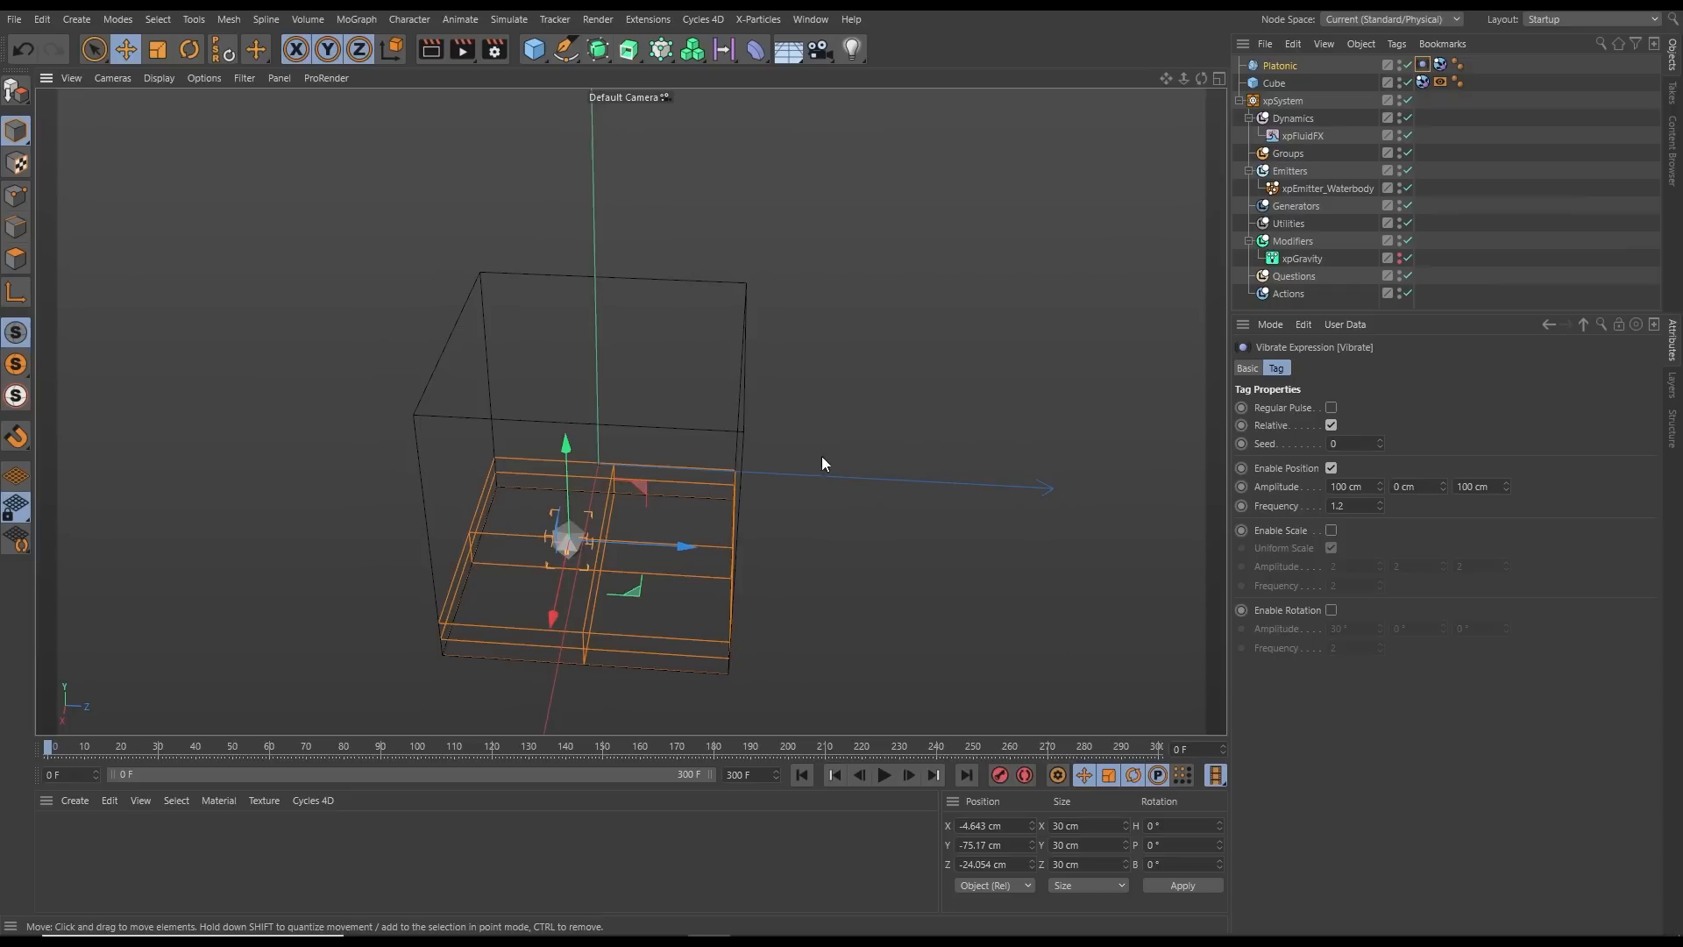
{"action": "left_click", "coordinate": [1297, 138]}
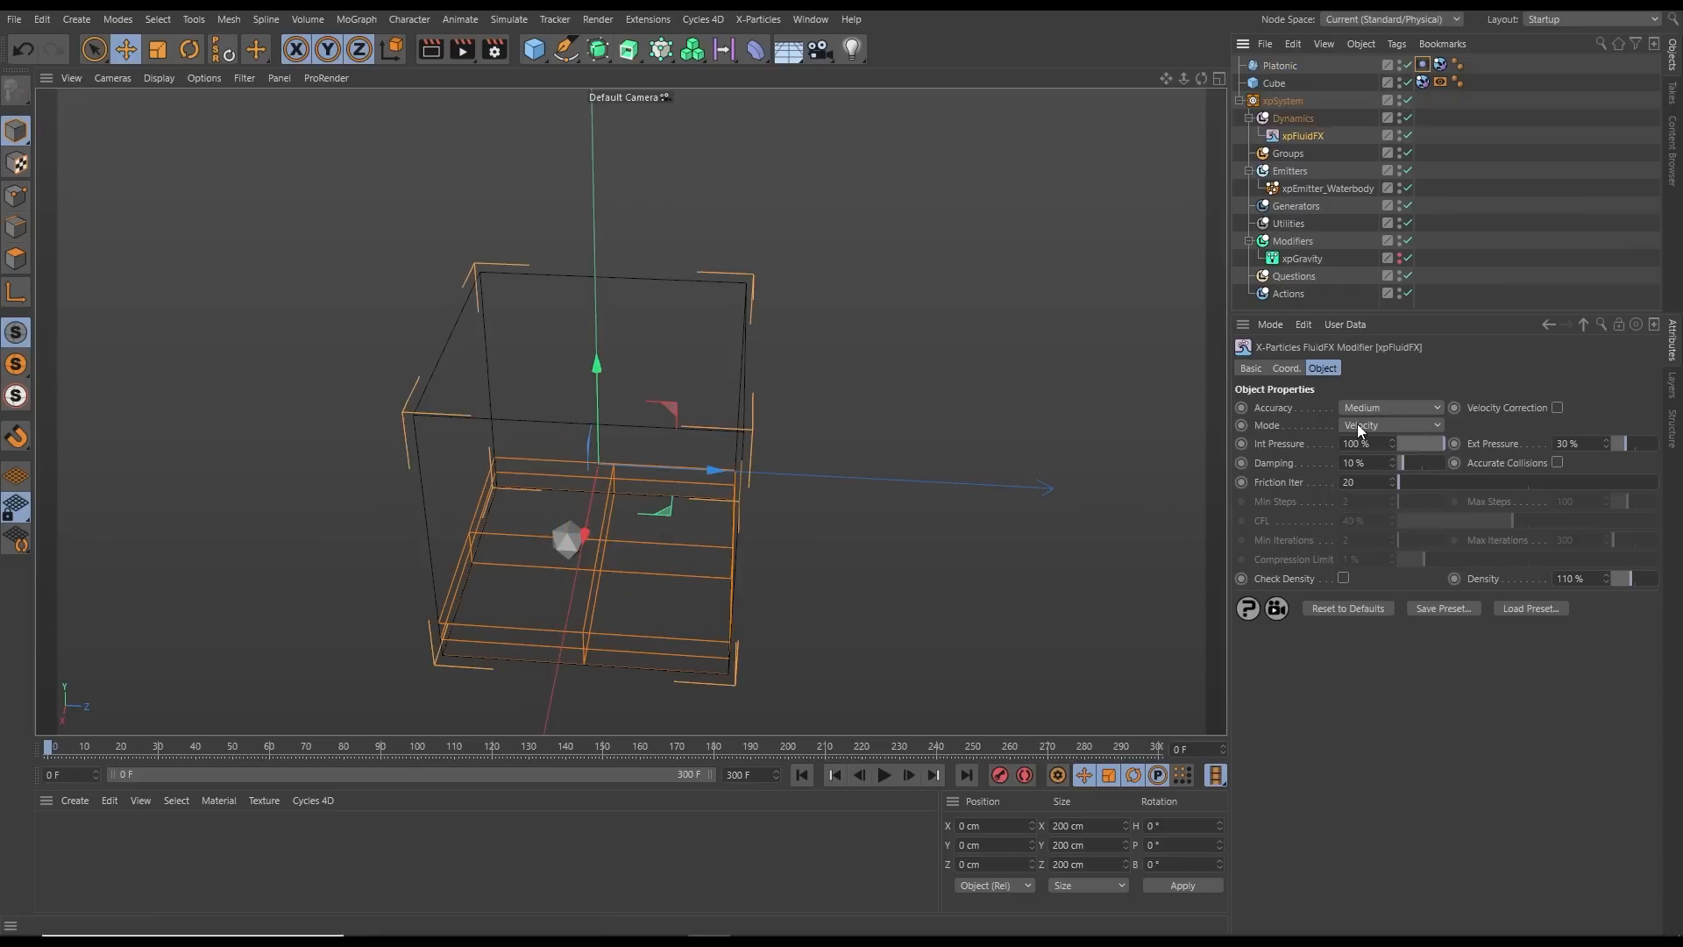
{"action": "left_click", "coordinate": [1305, 188]}
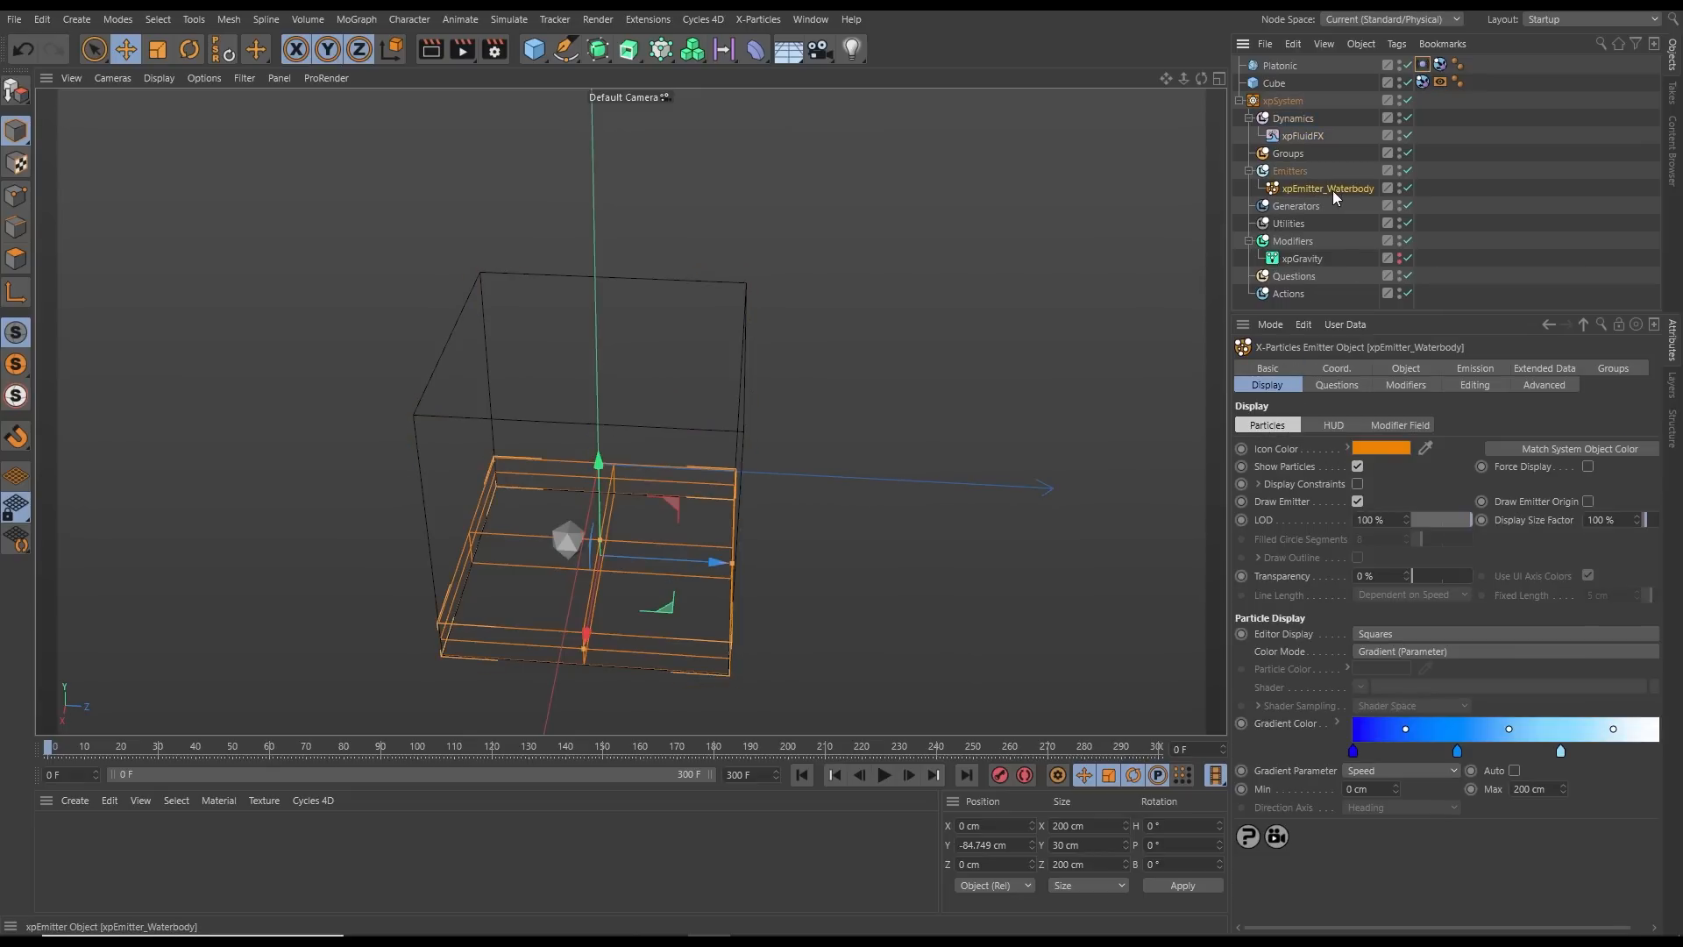
{"action": "left_click", "coordinate": [1533, 369]}
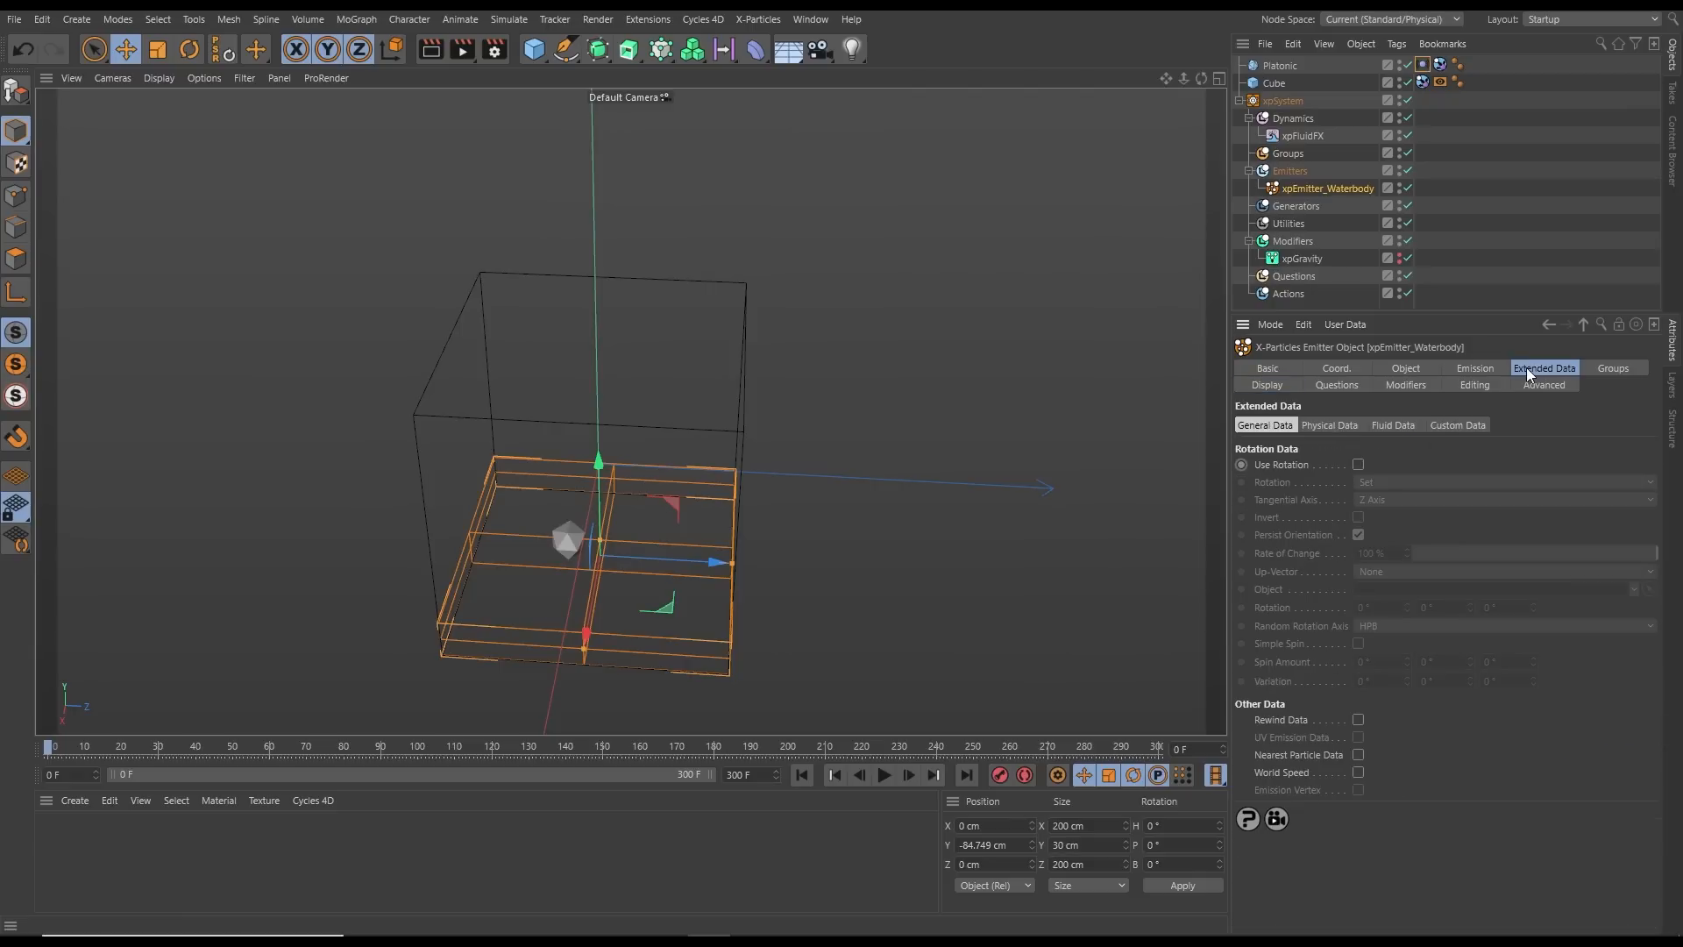
{"action": "left_click", "coordinate": [1392, 424]}
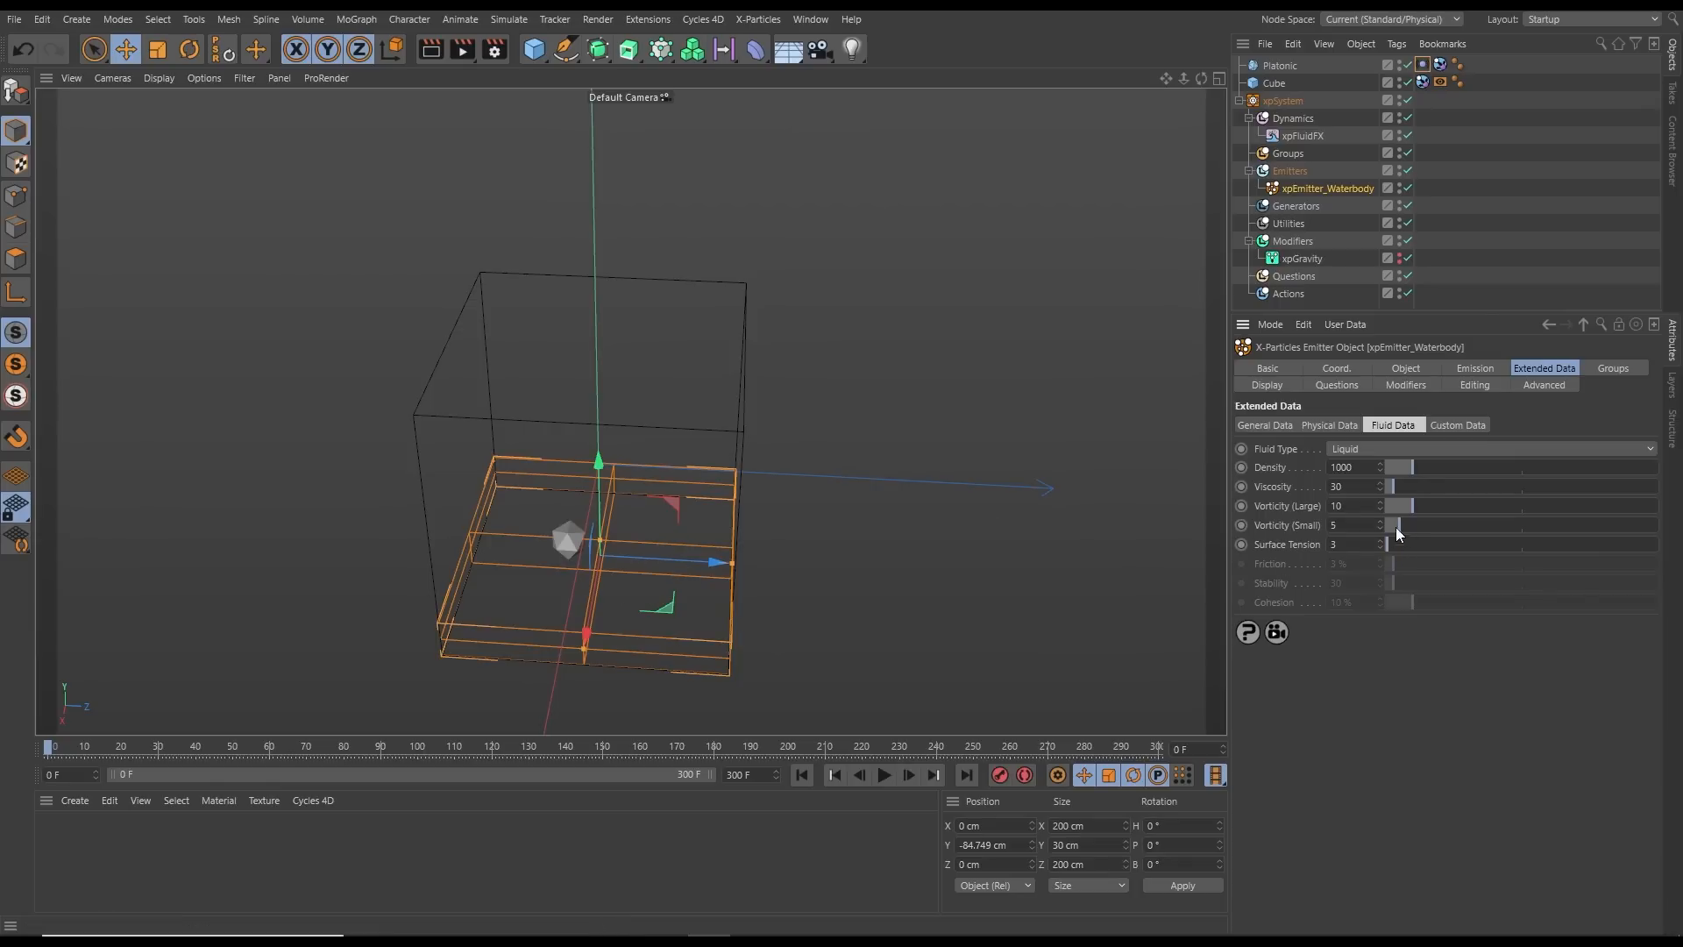
{"action": "left_click_drag", "start_coordinate": [1414, 512], "coordinate": [1467, 507]}
{"action": "left_click", "coordinate": [1467, 524]}
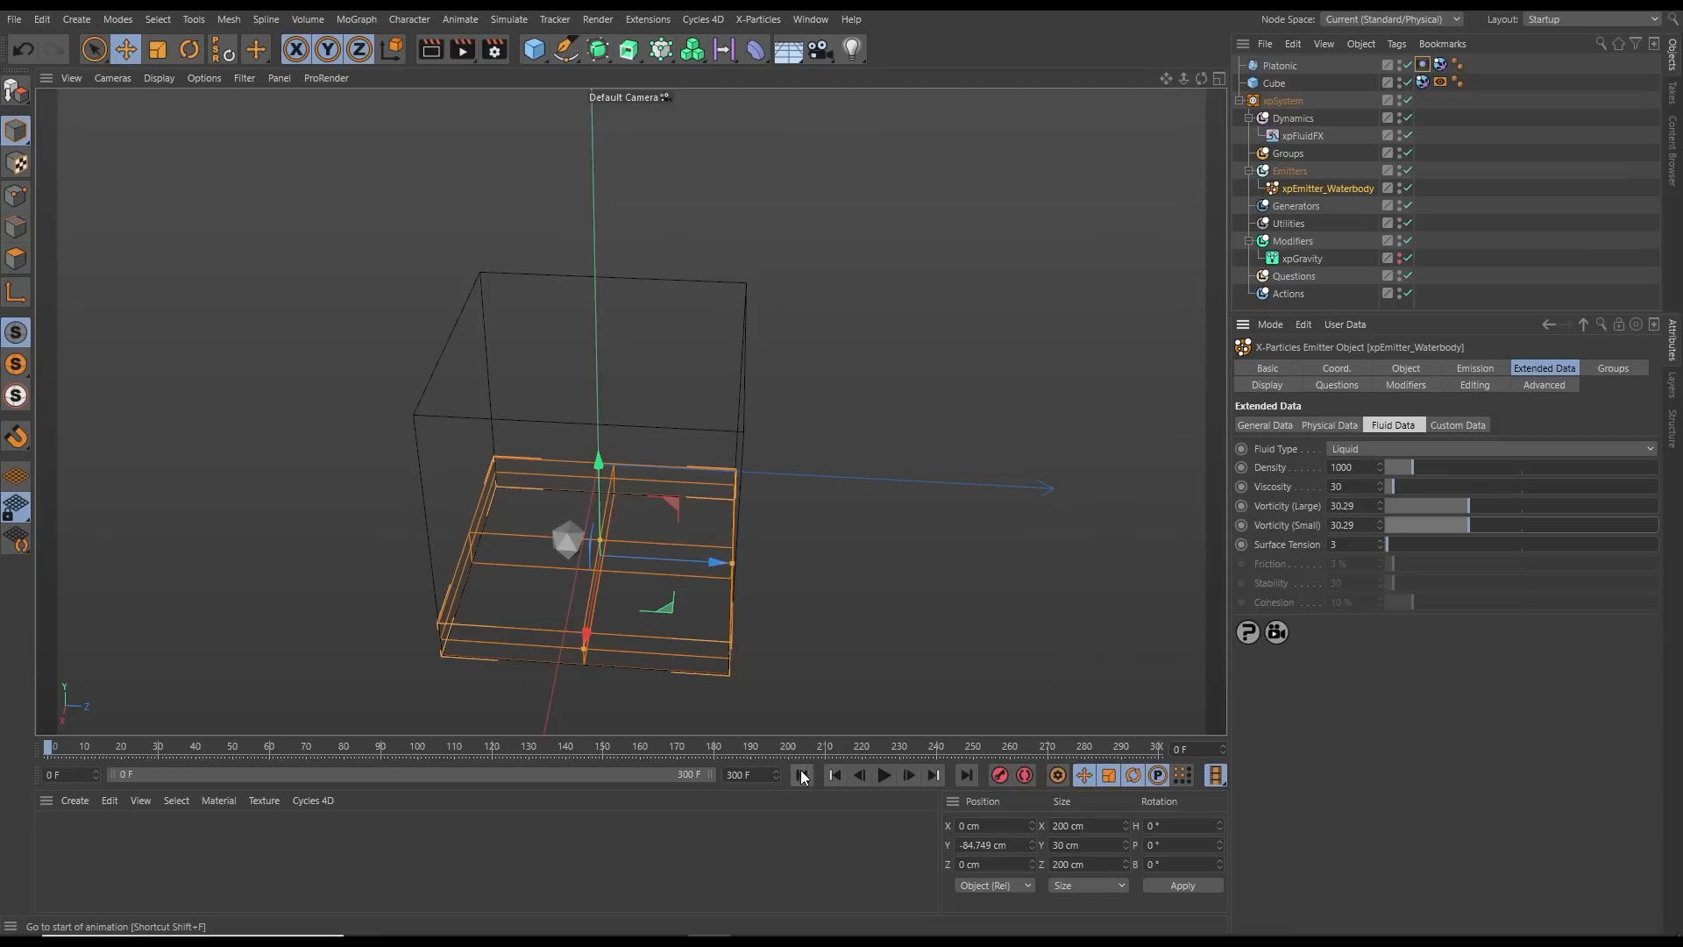
Play the simulation with the raised vorticity, stop at frame 136, and examine the water surface around the Platonic object
{"action": "left_click", "coordinate": [884, 775]}
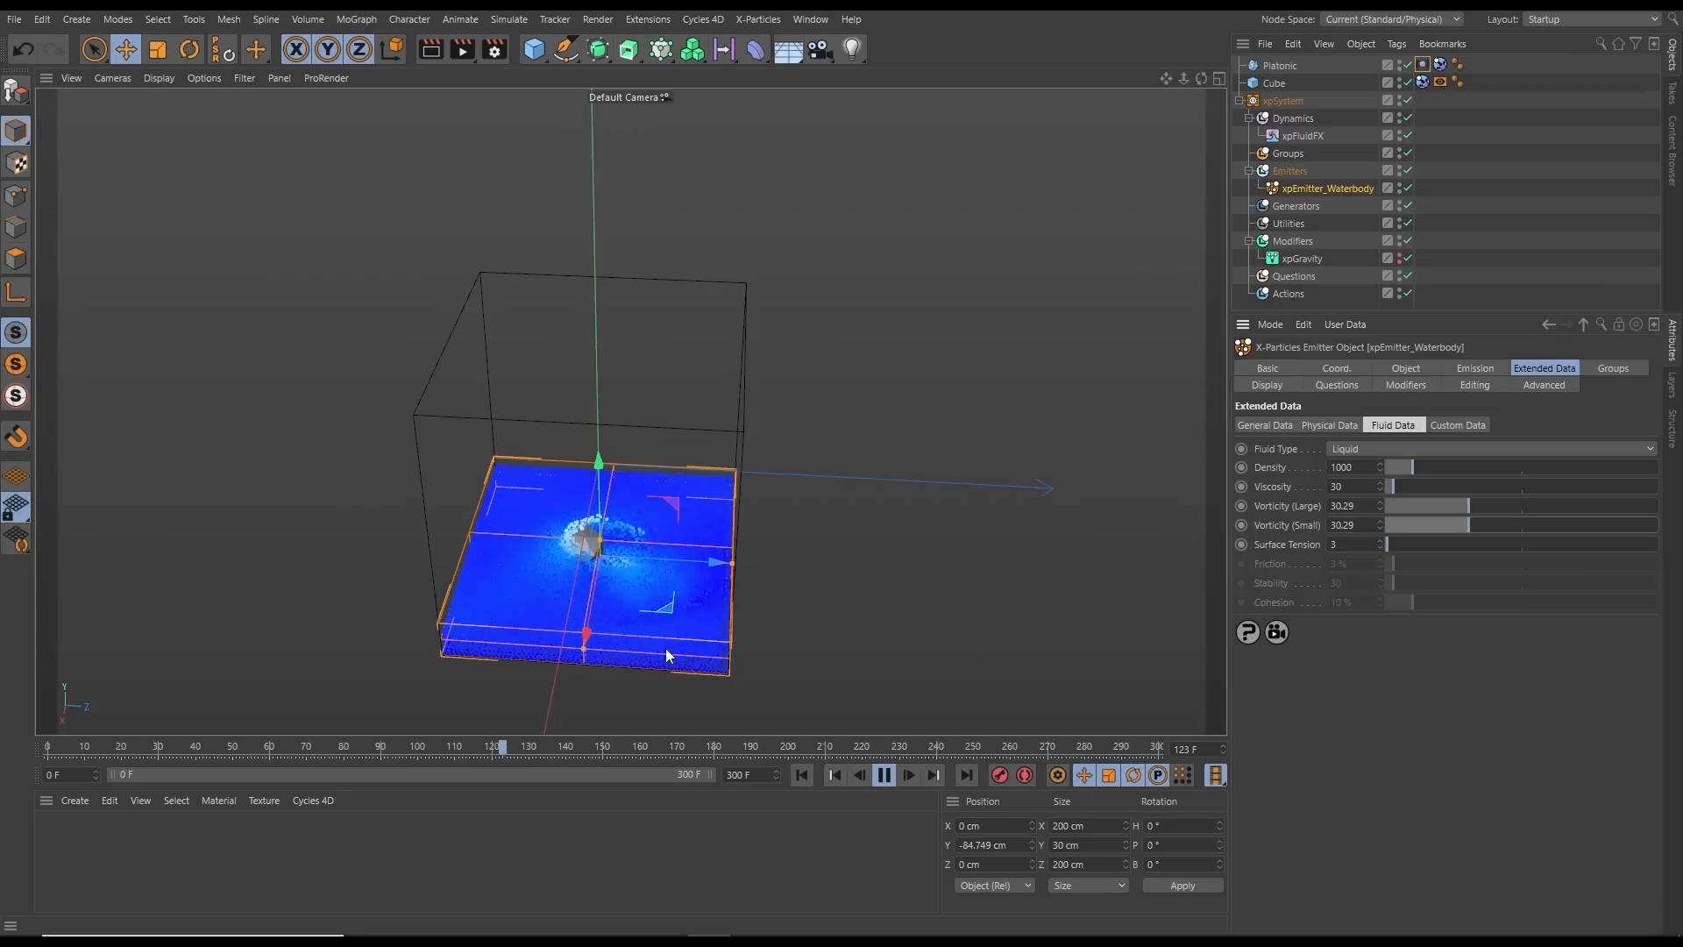
{"action": "left_click", "coordinate": [884, 776]}
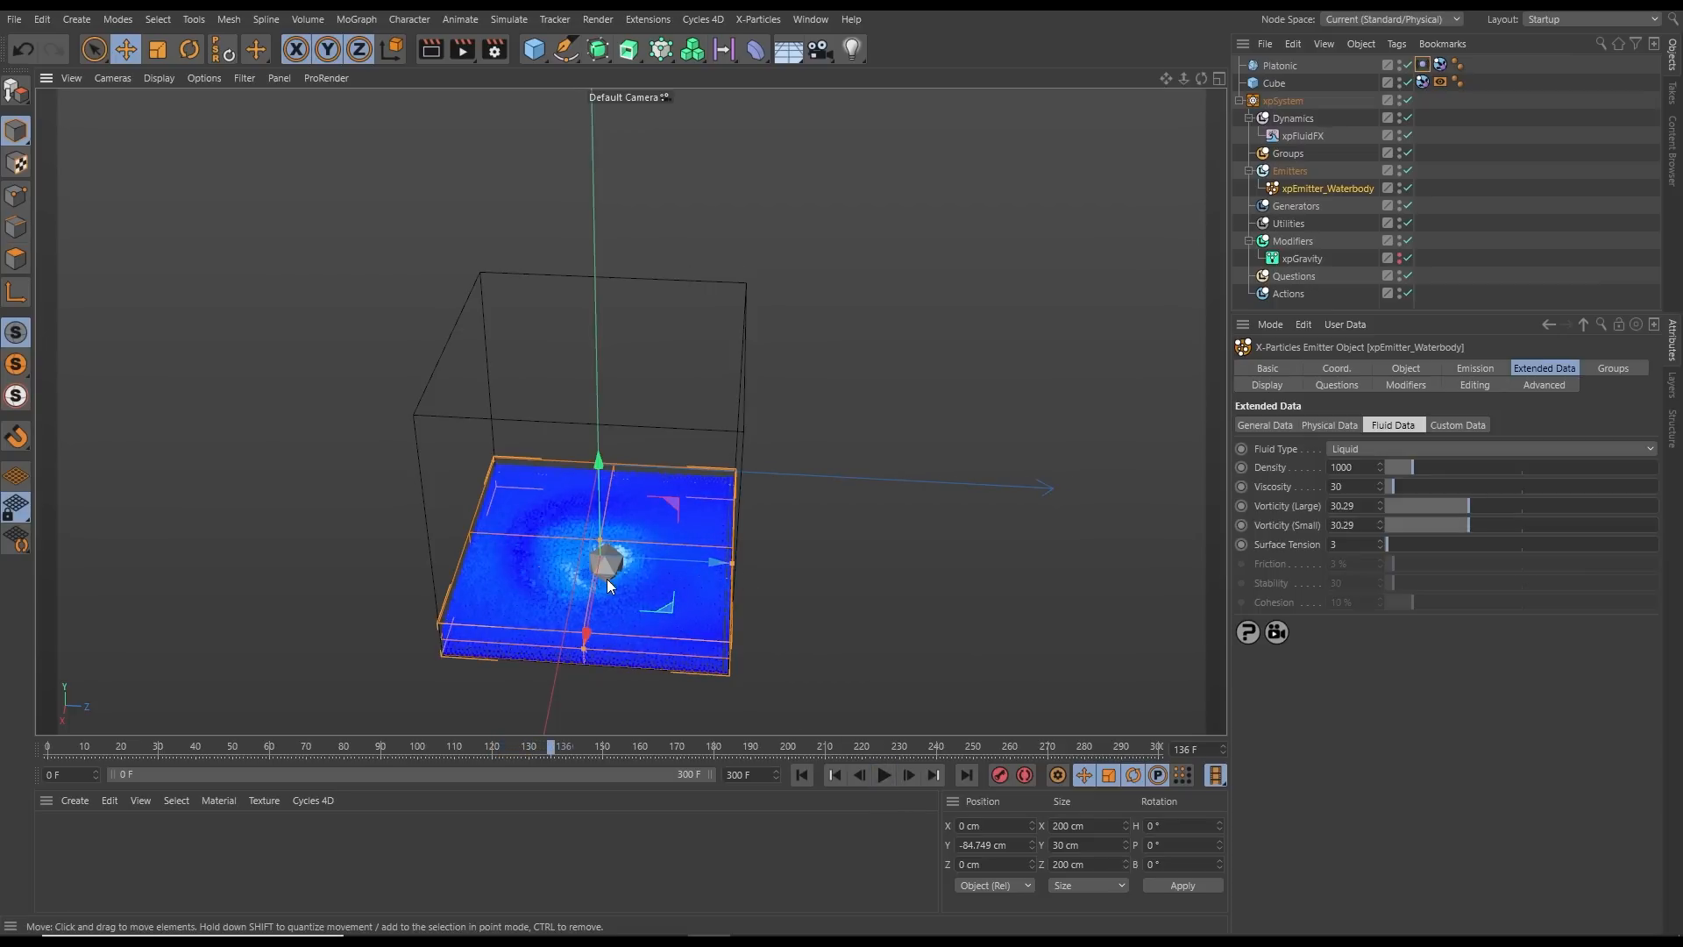
{"action": "right_click_drag", "start_coordinate": [607, 578], "coordinate": [646, 597], "text": "alt"}
{"action": "middle_click_drag", "start_coordinate": [646, 598], "coordinate": [633, 537], "text": "alt"}
{"action": "mouse_move", "coordinate": [630, 524]}
{"action": "left_mouse_down", "text": "alt"}
{"action": "mouse_move", "coordinate": [621, 611]}
{"action": "mouse_move", "coordinate": [621, 519]}
{"action": "left_mouse_up", "text": "alt"}
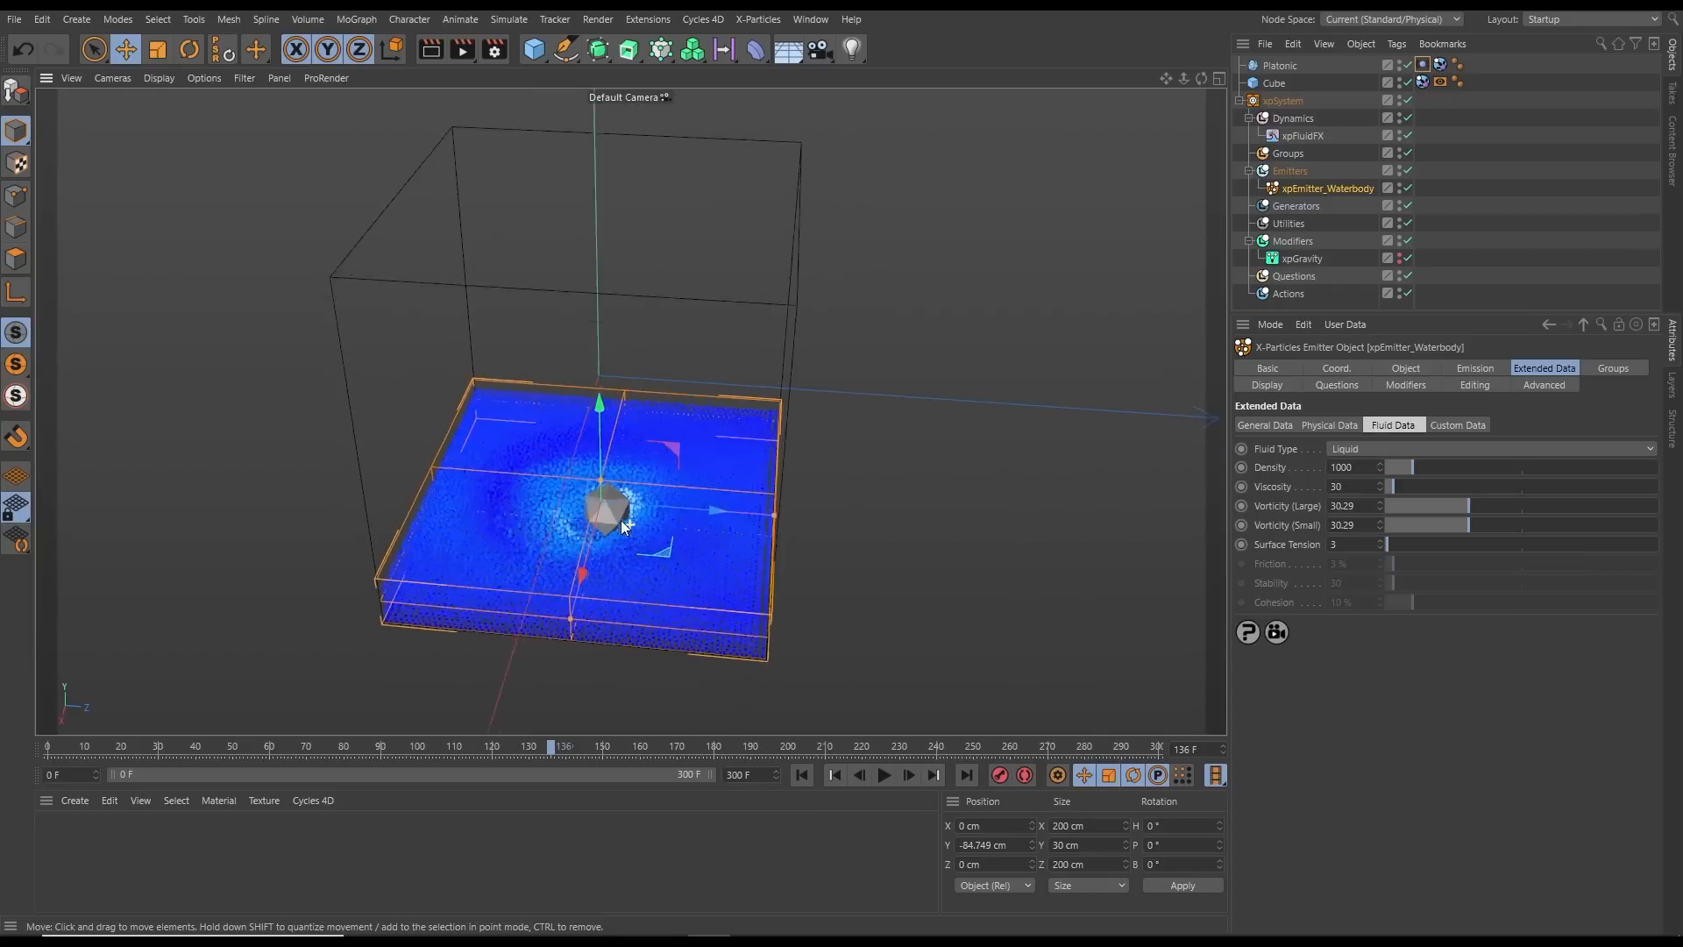
{"action": "right_click_drag", "start_coordinate": [620, 519], "coordinate": [612, 517], "text": "alt"}
{"action": "middle_click_drag", "start_coordinate": [612, 517], "coordinate": [589, 502], "text": "alt"}
{"action": "mouse_move", "coordinate": [594, 501]}
{"action": "left_mouse_down", "text": "alt"}
{"action": "mouse_move", "coordinate": [616, 530]}
{"action": "mouse_move", "coordinate": [617, 482]}
{"action": "left_mouse_up", "text": "alt"}
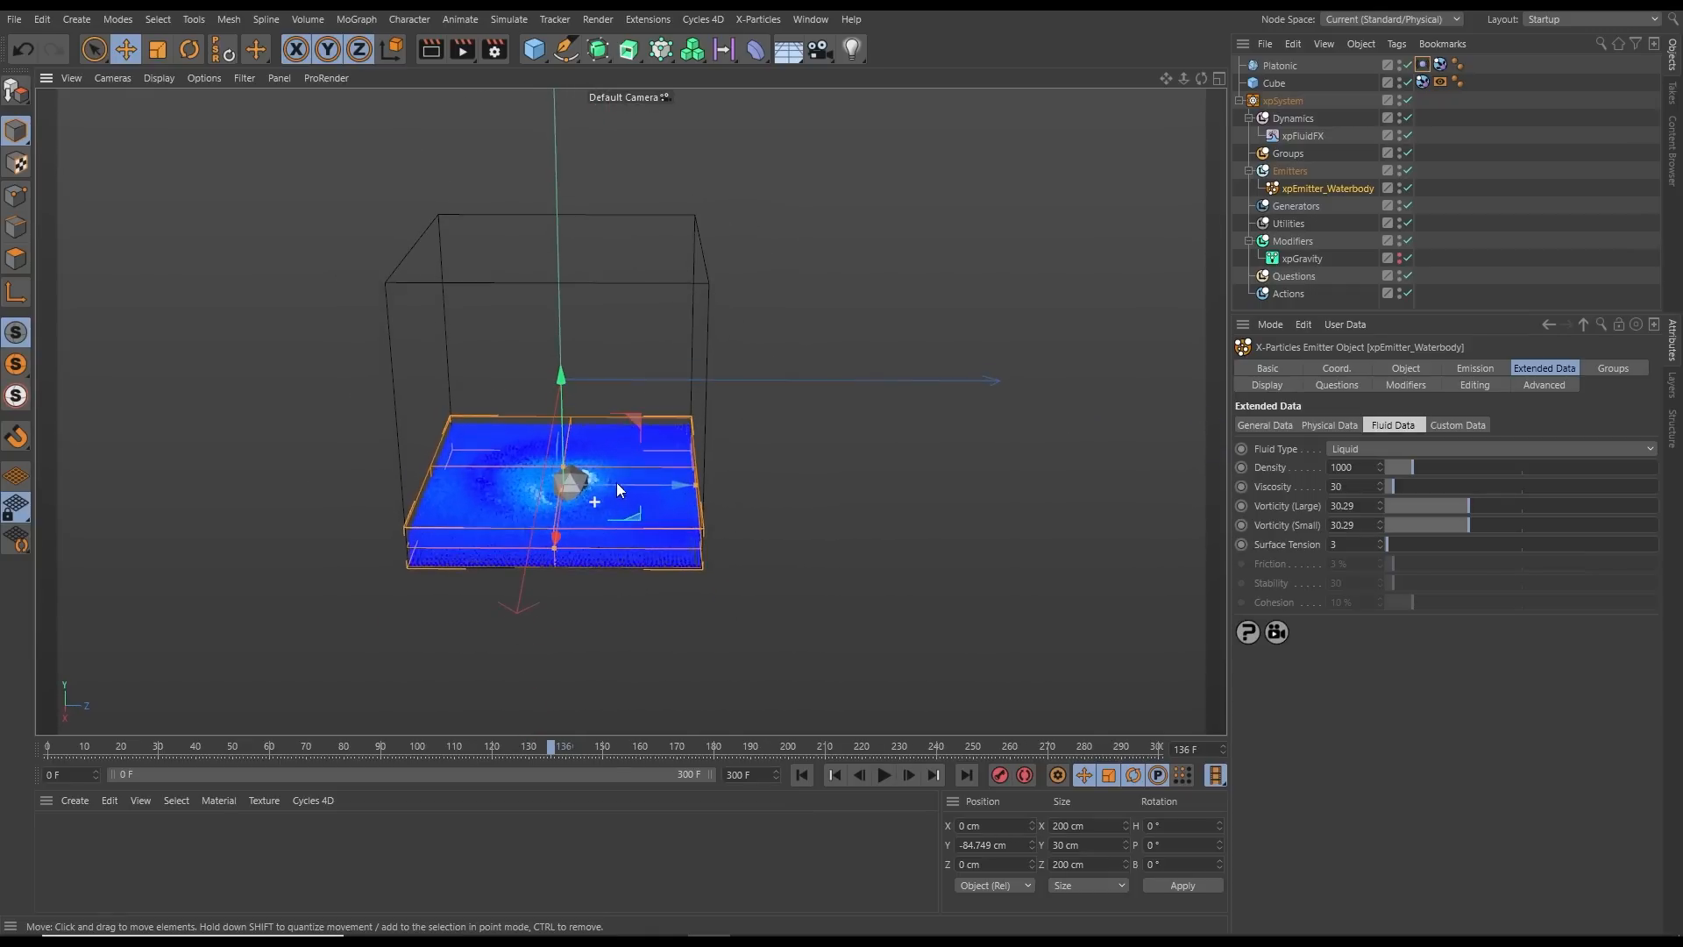
{"action": "right_click_drag", "start_coordinate": [618, 482], "coordinate": [593, 503], "text": "alt"}
{"action": "middle_click_drag", "start_coordinate": [617, 512], "coordinate": [598, 510], "text": "alt"}
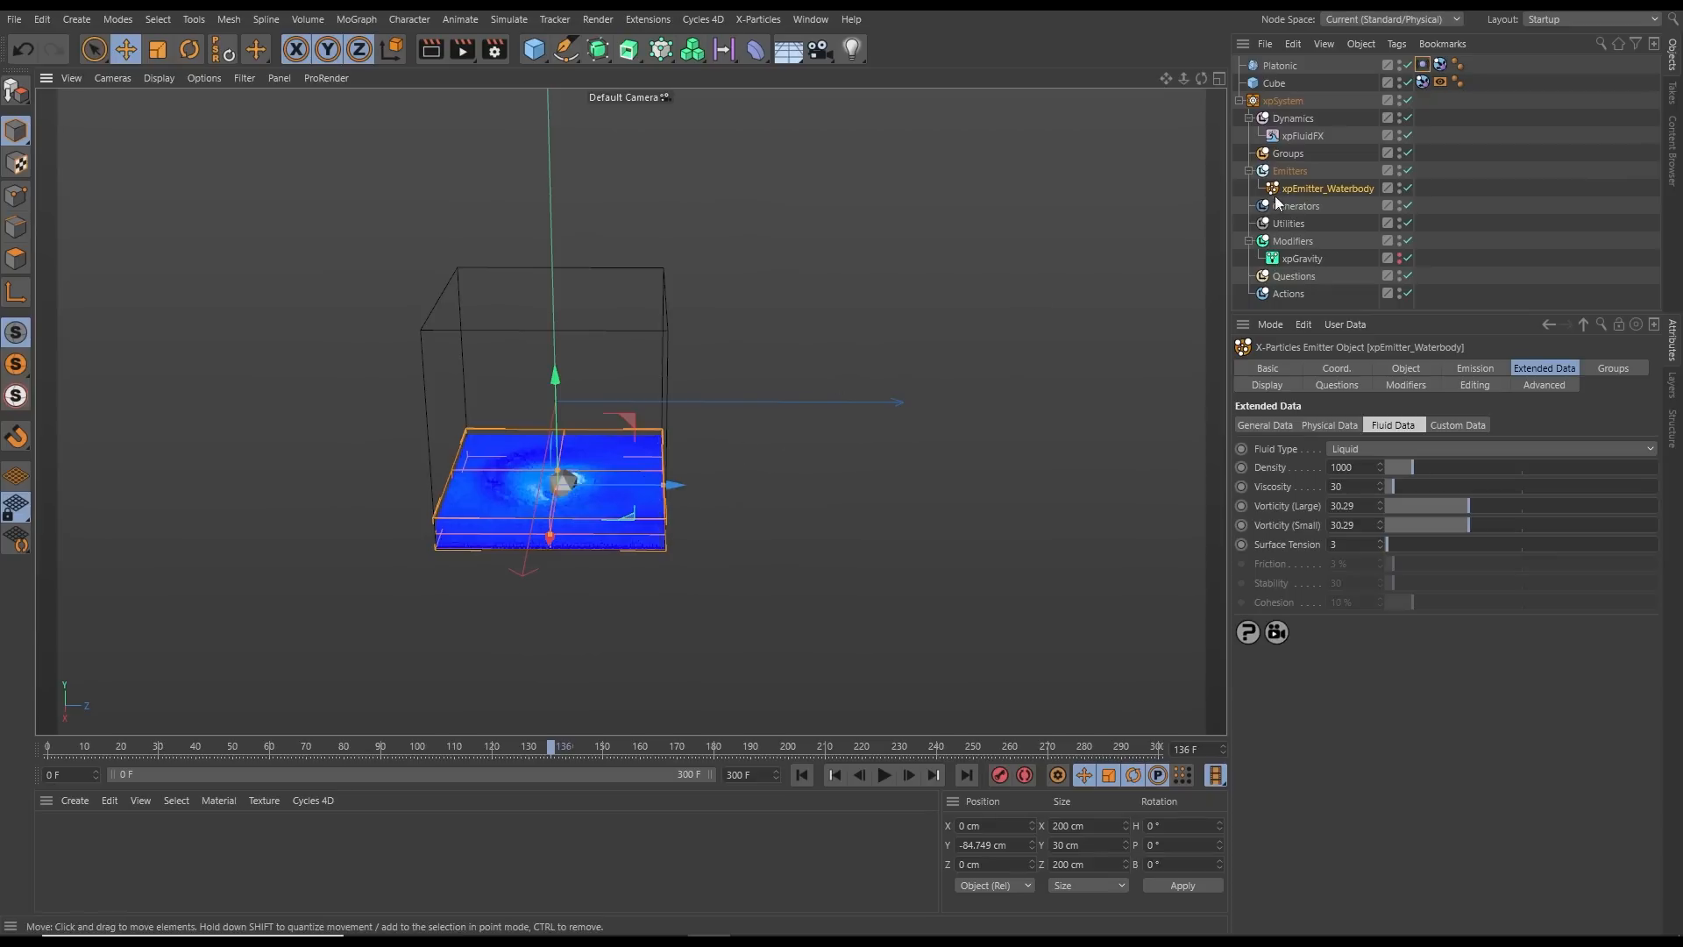
Add an xpFoam object to the Dynamics folder of the xpSystem
{"action": "left_click", "coordinate": [1303, 119]}
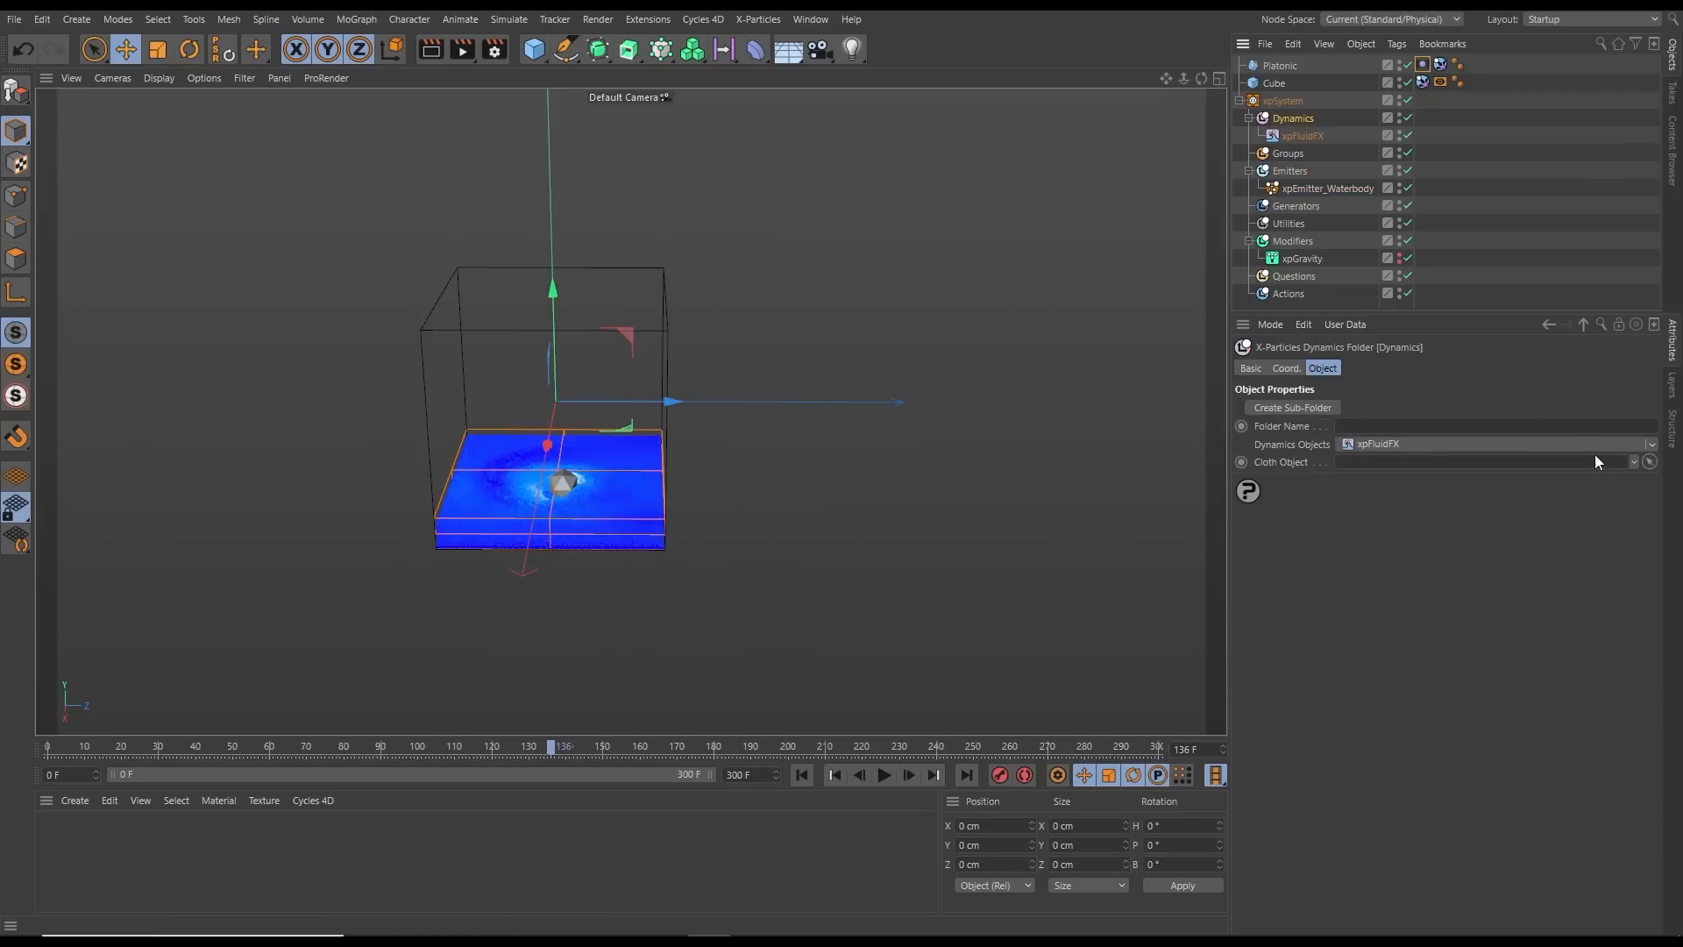
{"action": "left_click", "coordinate": [1652, 445]}
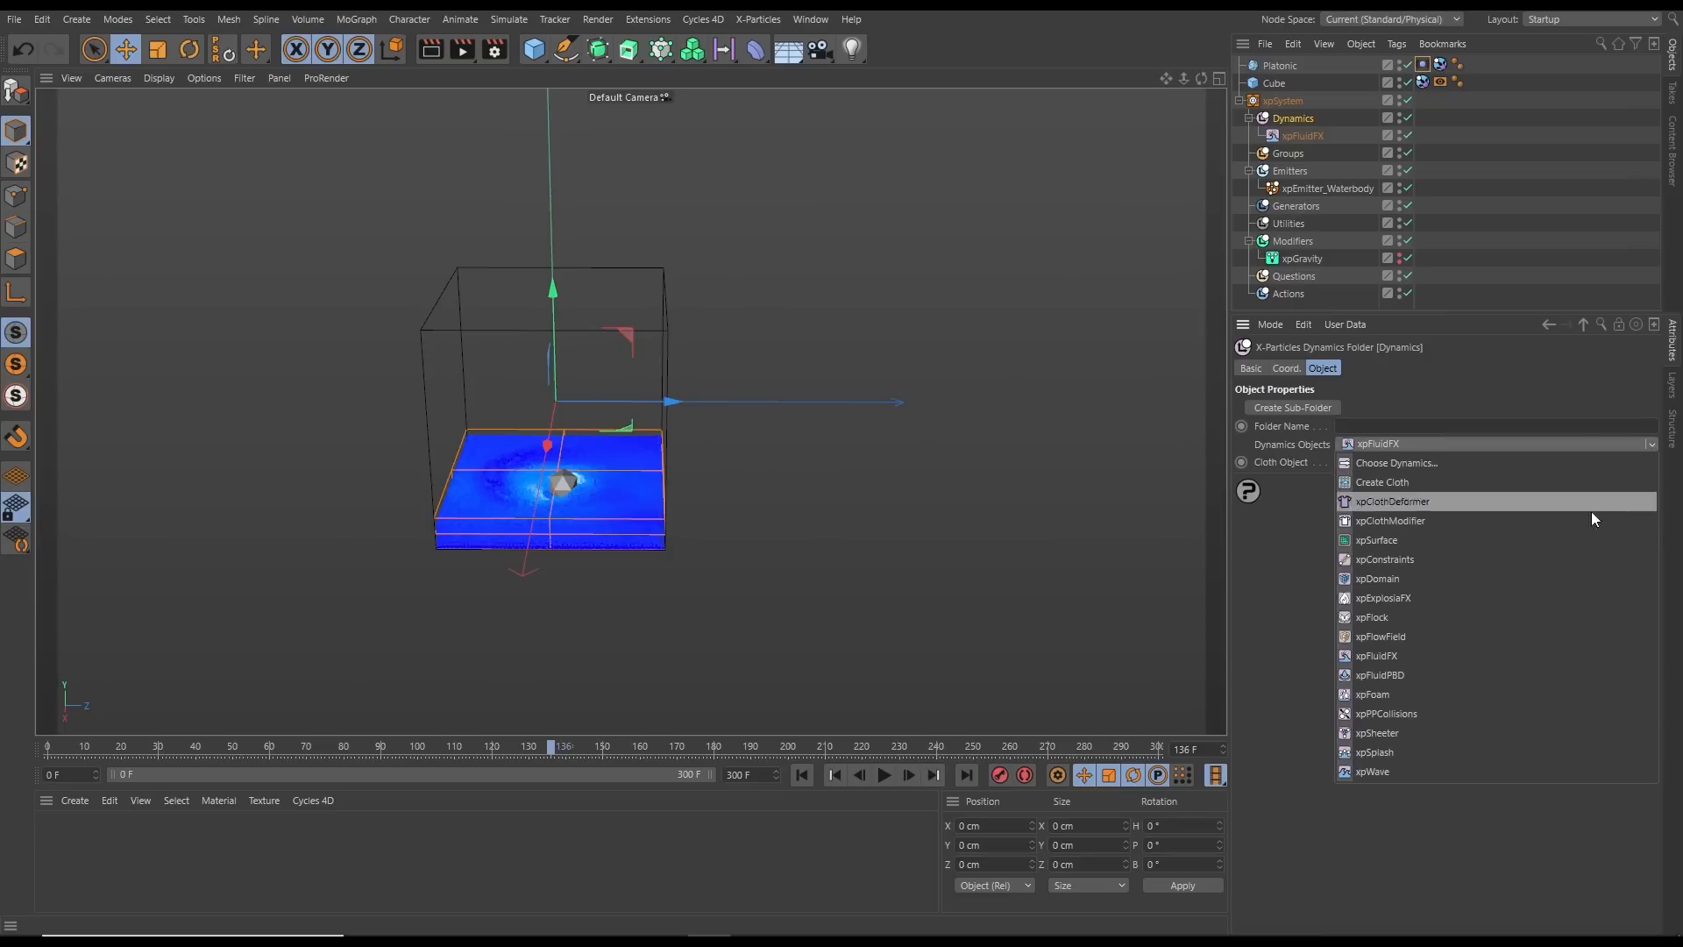
{"action": "left_click", "coordinate": [1382, 694]}
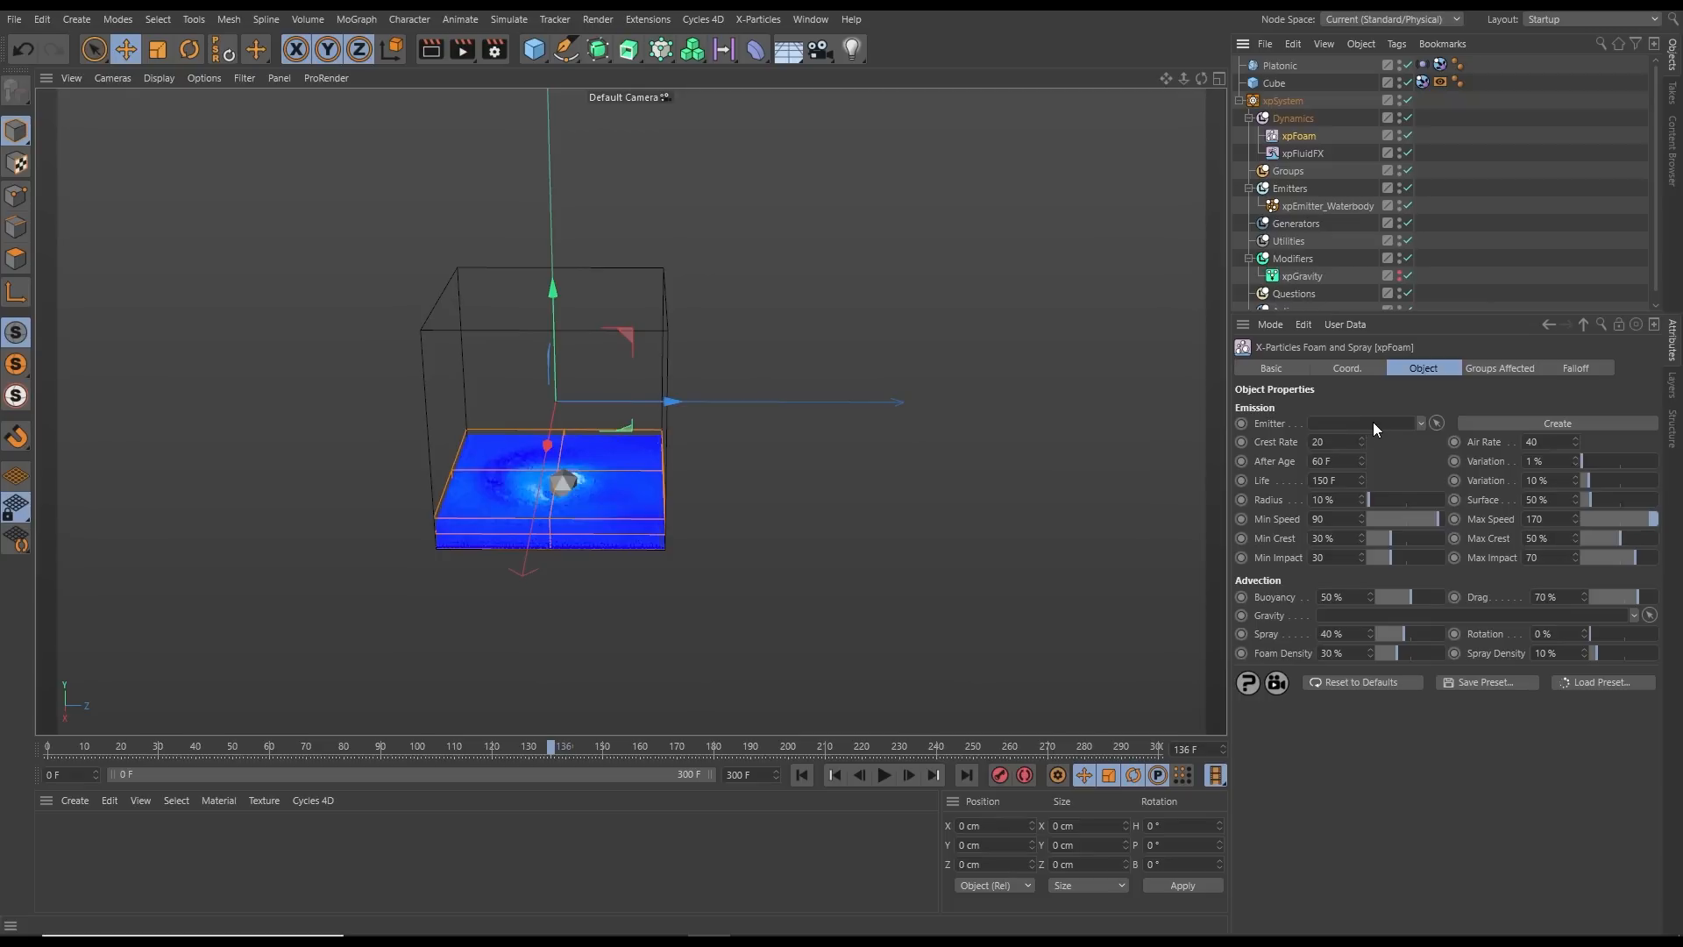
Create a dedicated emitter for xpFoam and rename it xpEmitter_Foam
{"action": "left_click", "coordinate": [1487, 423]}
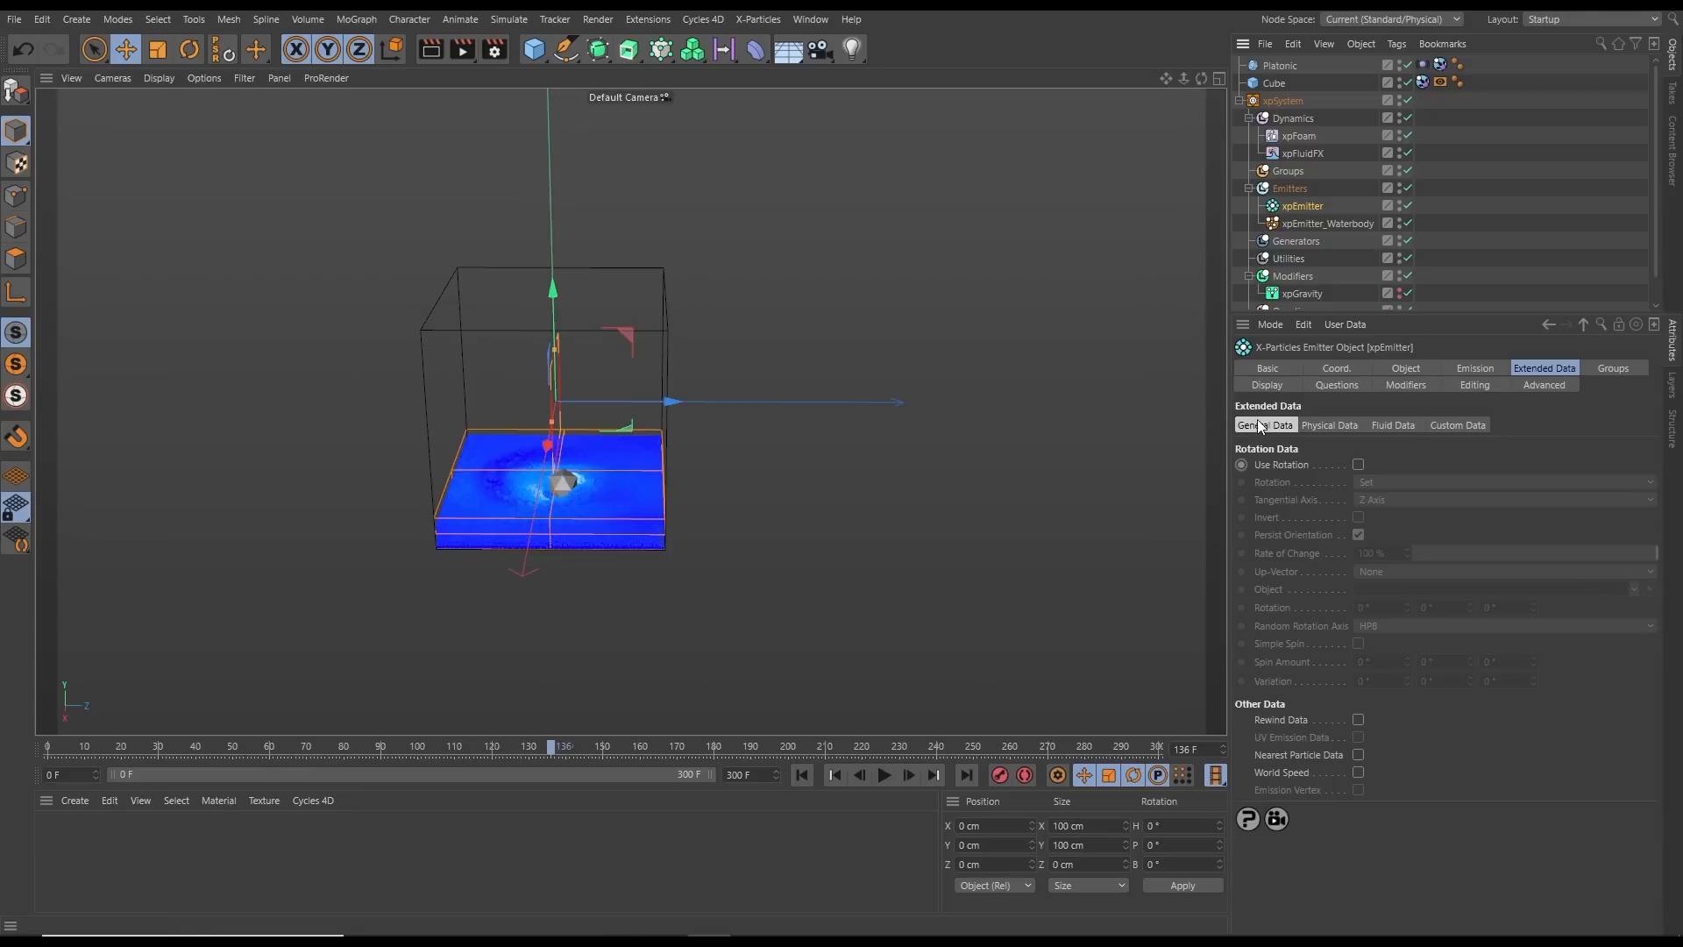
{"action": "left_click", "coordinate": [1268, 370]}
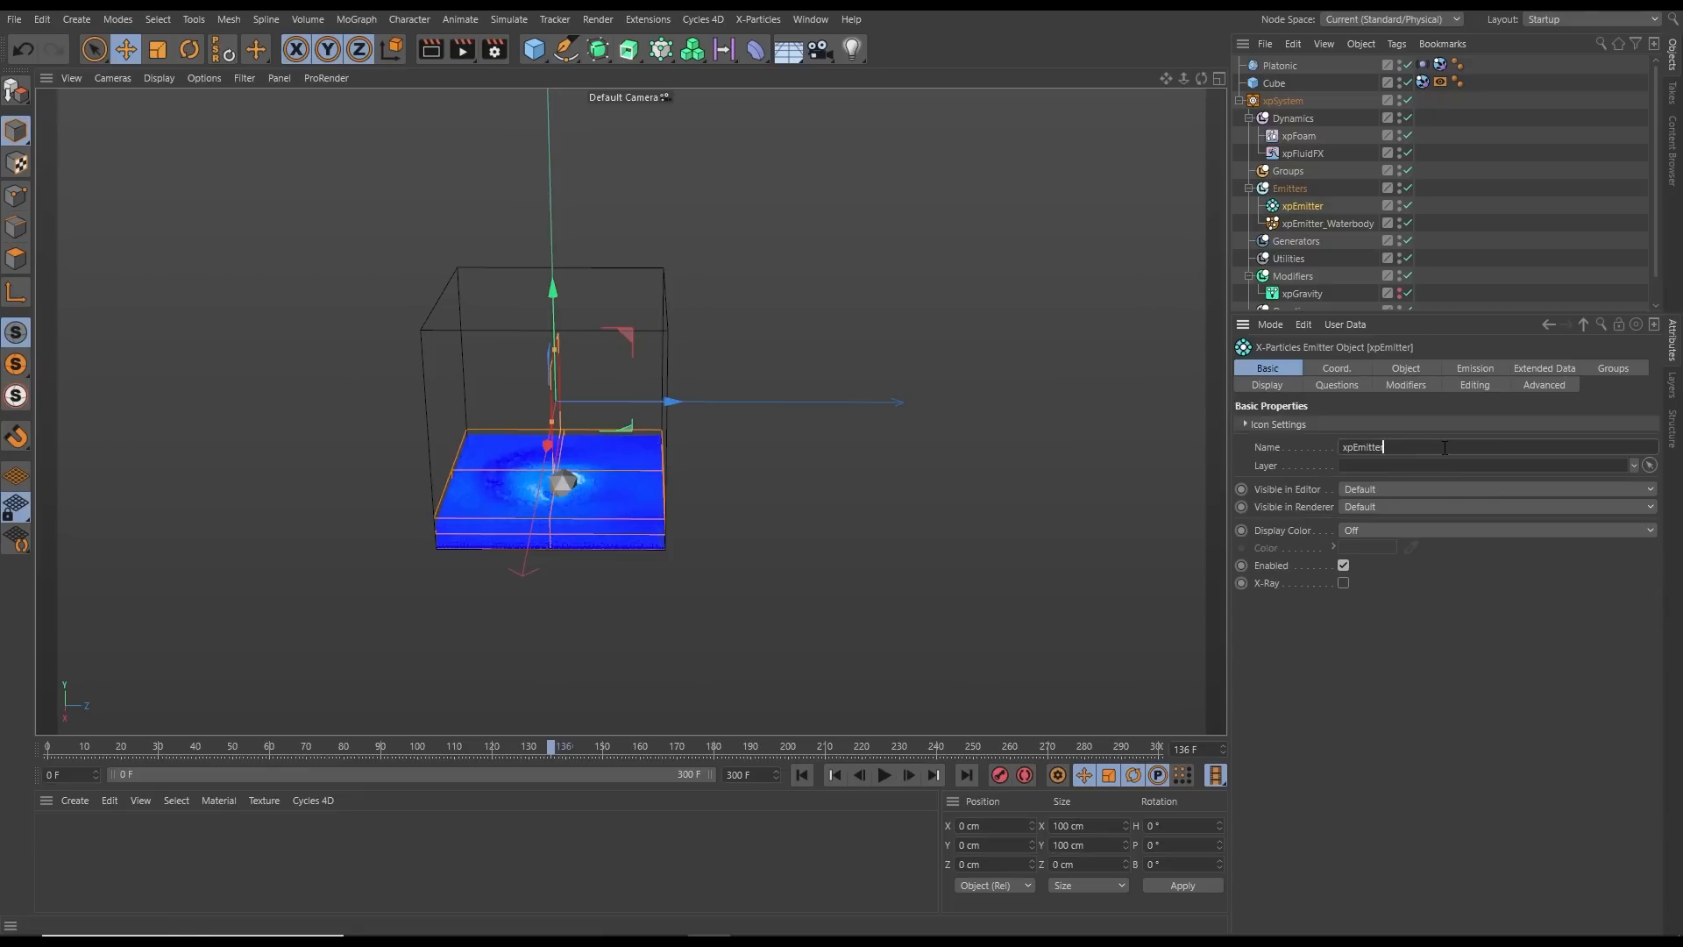
{"action": "type", "text": "_Foam"}
{"action": "key", "text": "Return"}
Play the simulation from the start, hide xpEmitter_Waterbody in the viewport to check for foam particles, and stop at frame 102
{"action": "left_click", "coordinate": [802, 775]}
{"action": "left_click", "coordinate": [884, 775]}
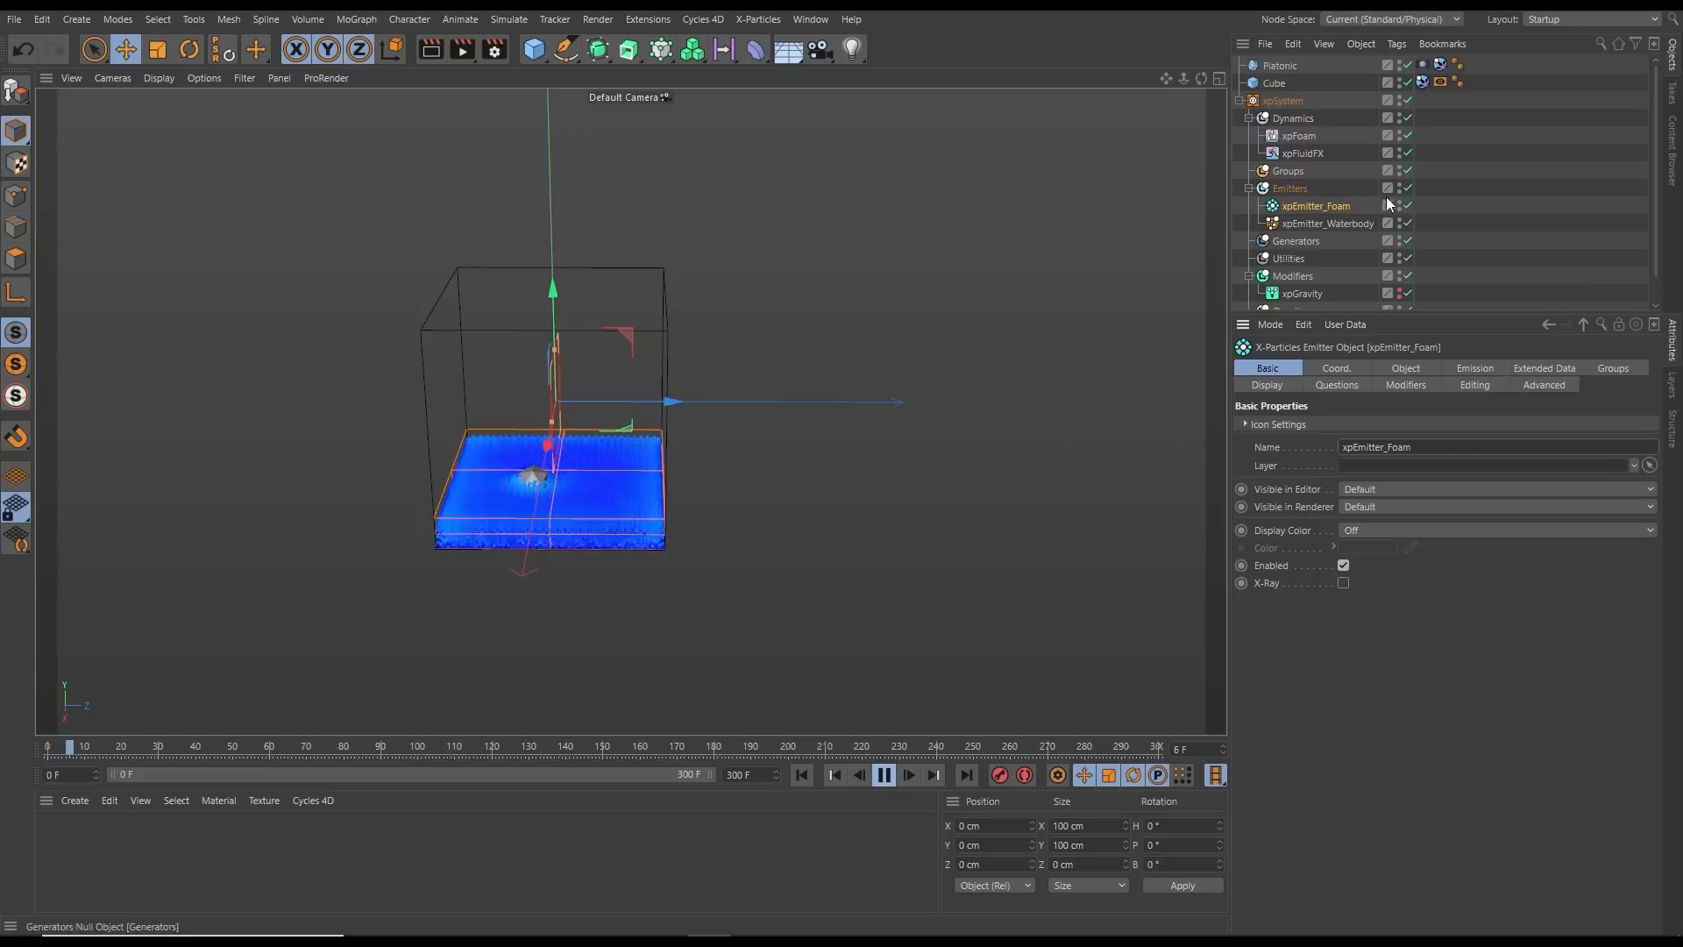
{"action": "left_click", "coordinate": [1399, 220]}
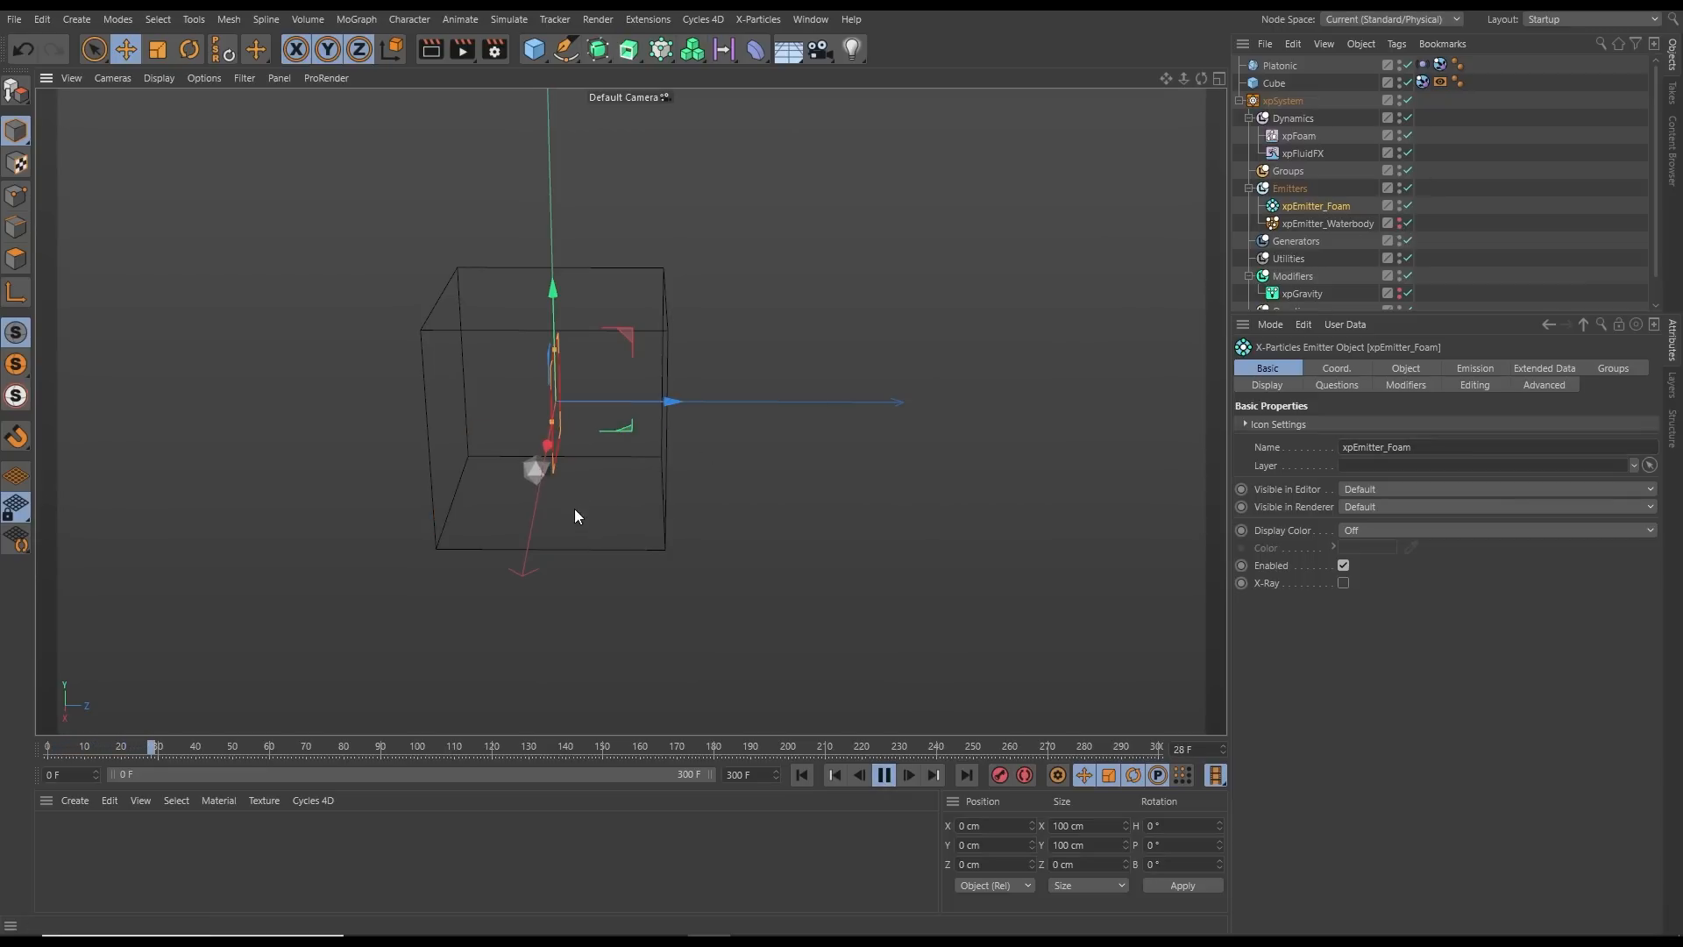
{"action": "mouse_move", "coordinate": [575, 508]}
{"action": "left_mouse_down", "text": "alt"}
{"action": "mouse_move", "coordinate": [561, 525]}
{"action": "mouse_move", "coordinate": [579, 533]}
{"action": "left_mouse_up", "text": "alt"}
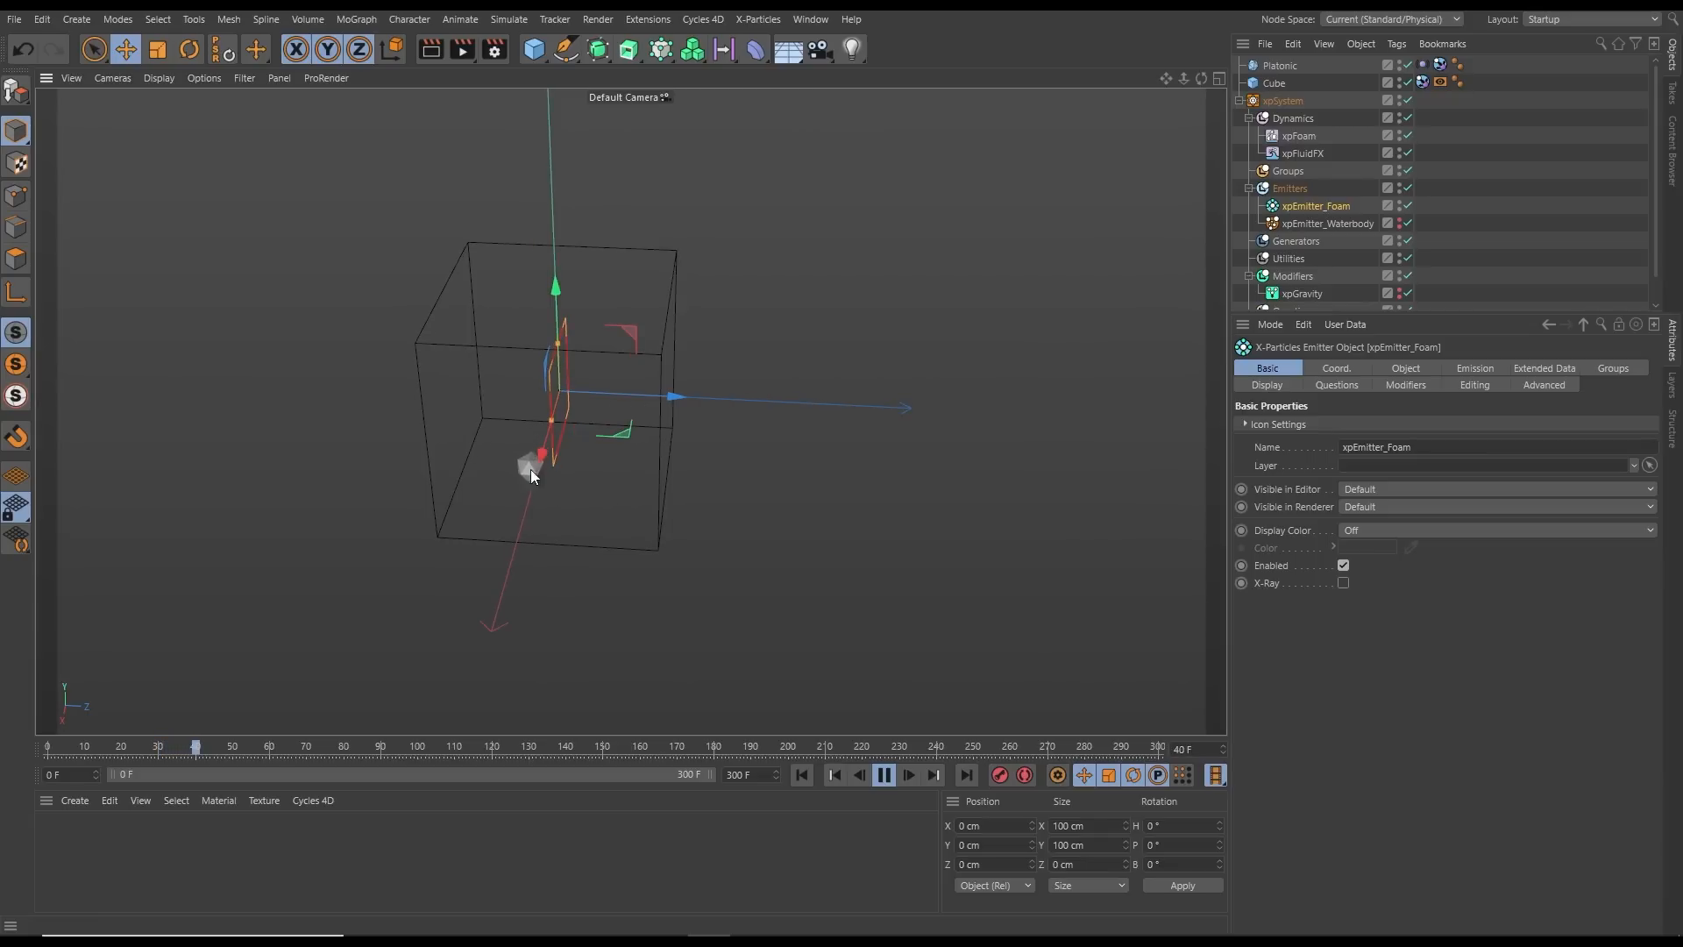
{"action": "left_click", "coordinate": [806, 452]}
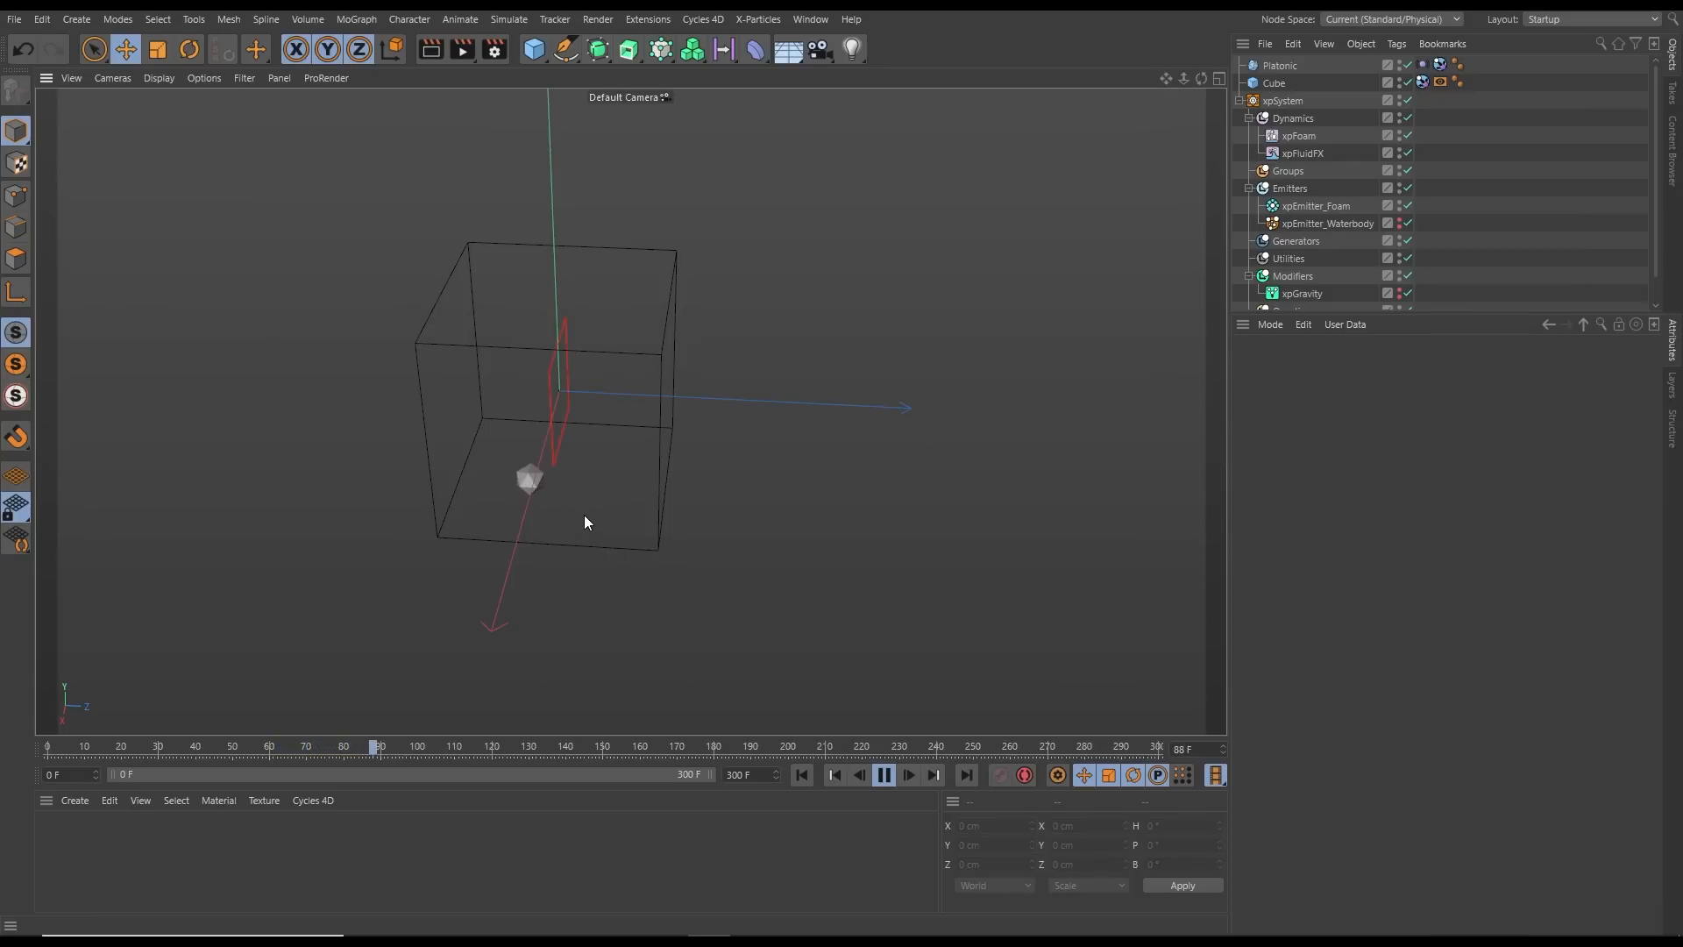
{"action": "left_click", "coordinate": [884, 776]}
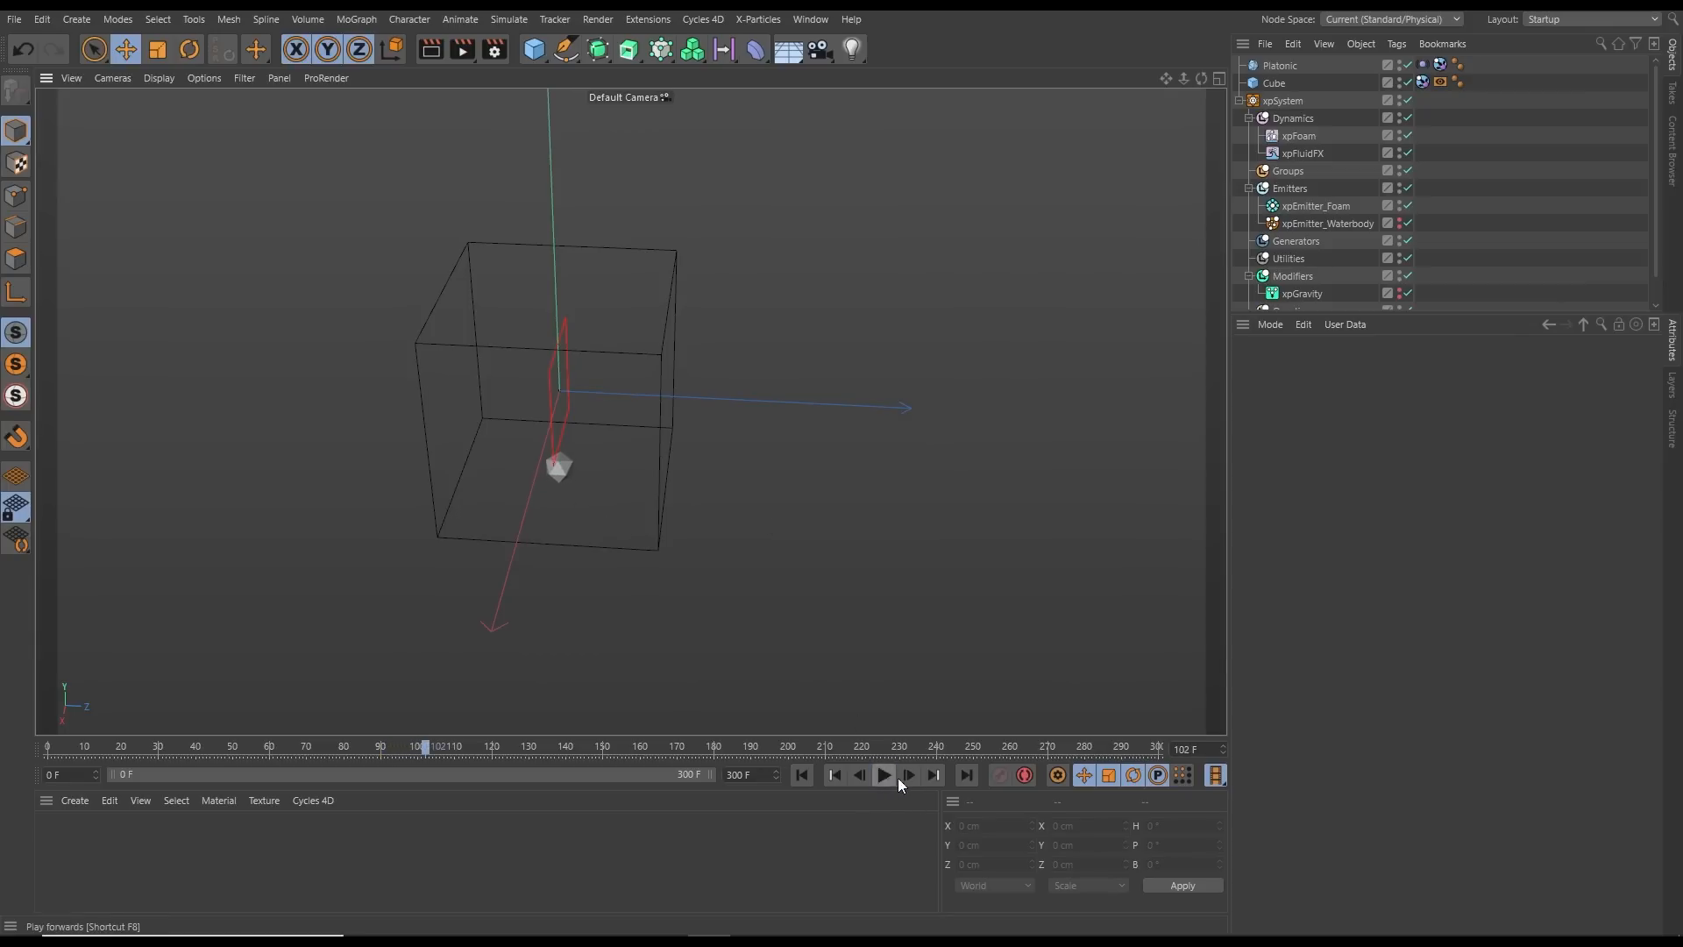
Set the After Age of xpFoam to 0 F, and play the simulation from the start, stopping at frame 4
{"action": "left_click", "coordinate": [1298, 137]}
{"action": "left_click", "coordinate": [1396, 369]}
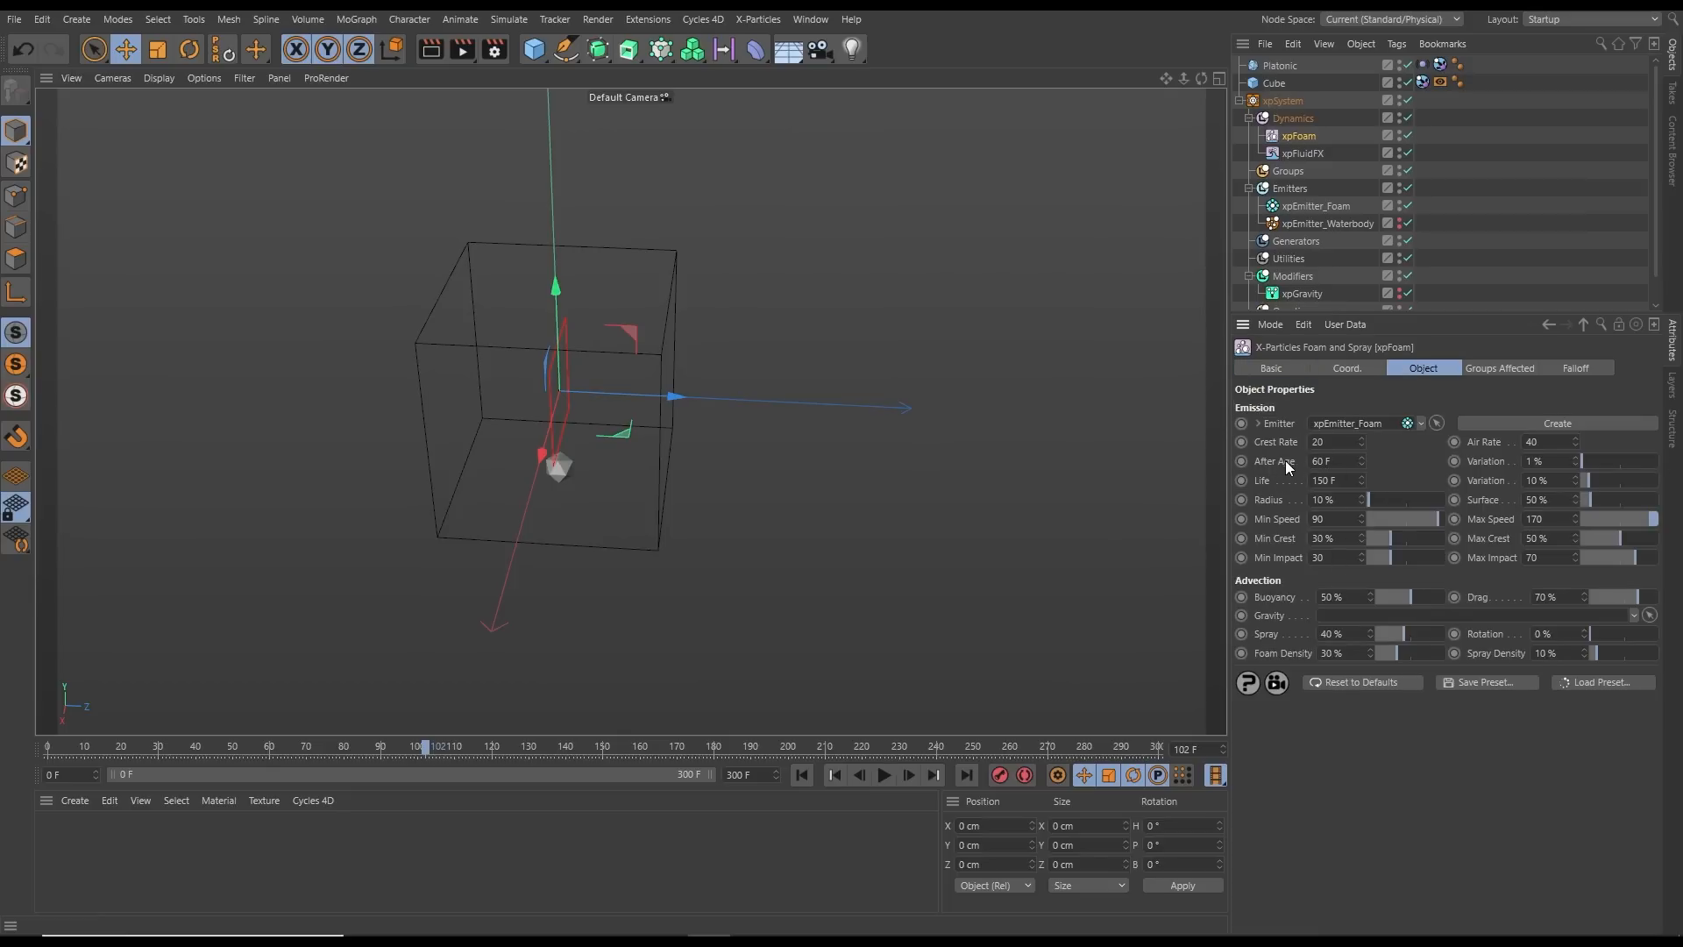
{"action": "left_click", "coordinate": [1338, 461]}
{"action": "left_click", "coordinate": [802, 774]}
{"action": "left_click", "coordinate": [883, 775]}
{"action": "left_click", "coordinate": [884, 775]}
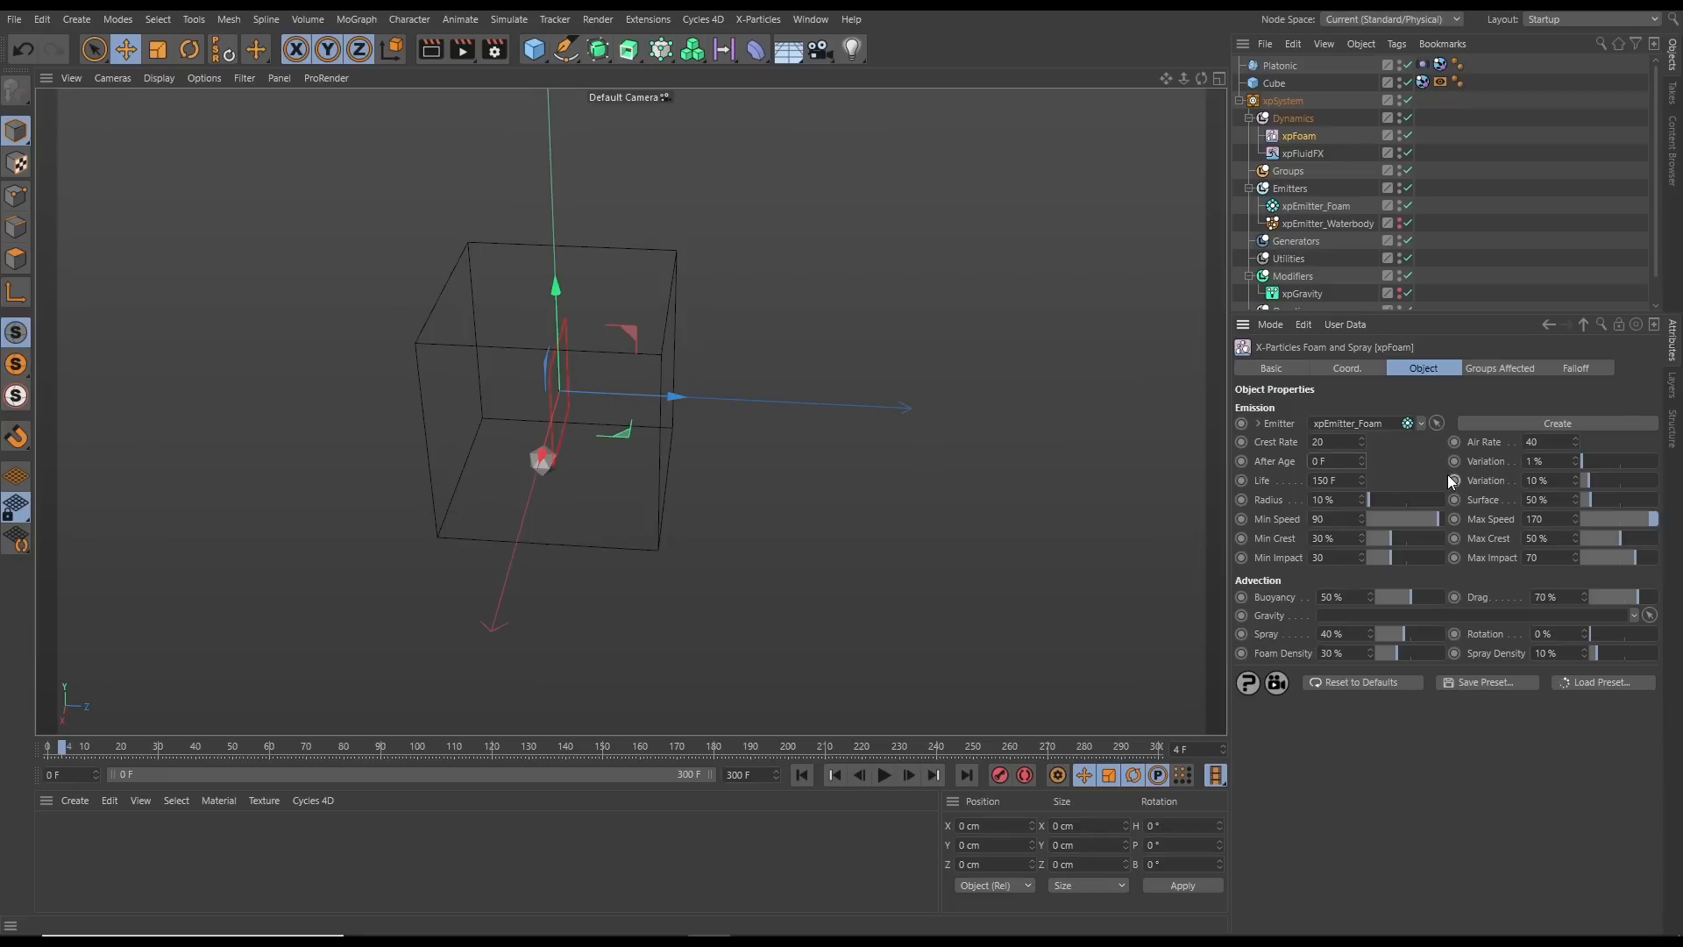
Set the Crest Rate of xpFoam to 0 and its Air Rate to 100
{"action": "left_click", "coordinate": [1346, 443]}
{"action": "left_click", "coordinate": [1559, 442]}
{"action": "left_click_drag", "start_coordinate": [1559, 442], "coordinate": [1481, 492]}
{"action": "type", "text": "100"}
Play the simulation to check for foam around the Platonic, stop it, and return to frame 0
{"action": "left_click", "coordinate": [883, 775]}
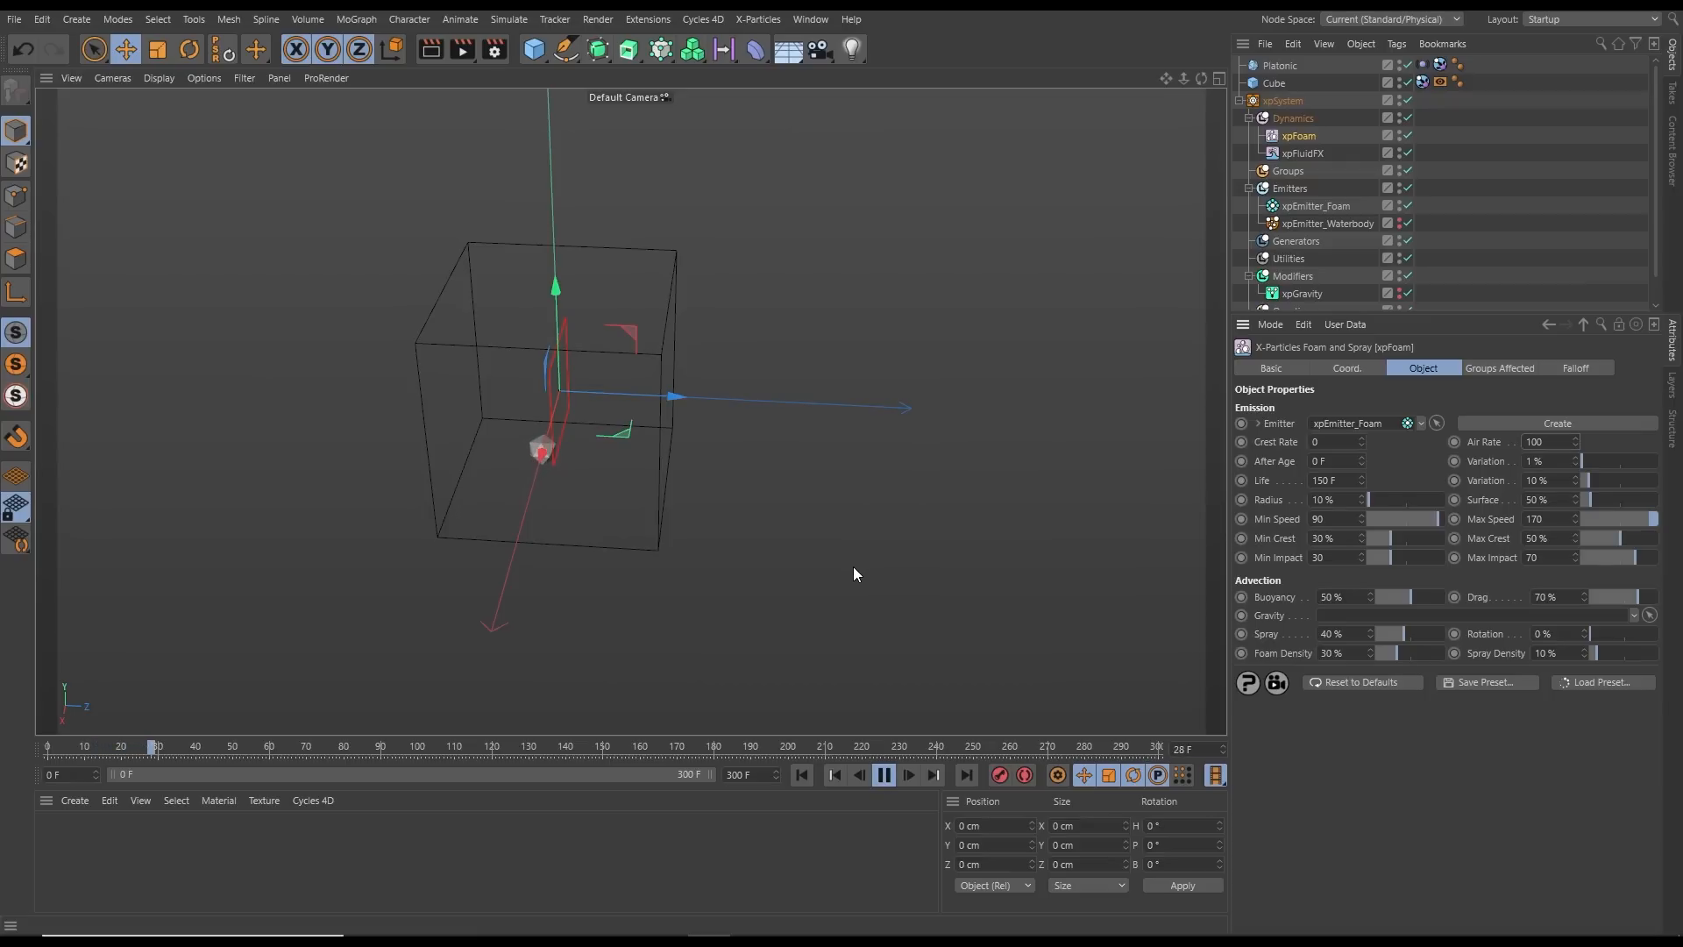
{"action": "scroll", "coordinate": [613, 454], "scroll_direction": "up", "scroll_amount": 3}
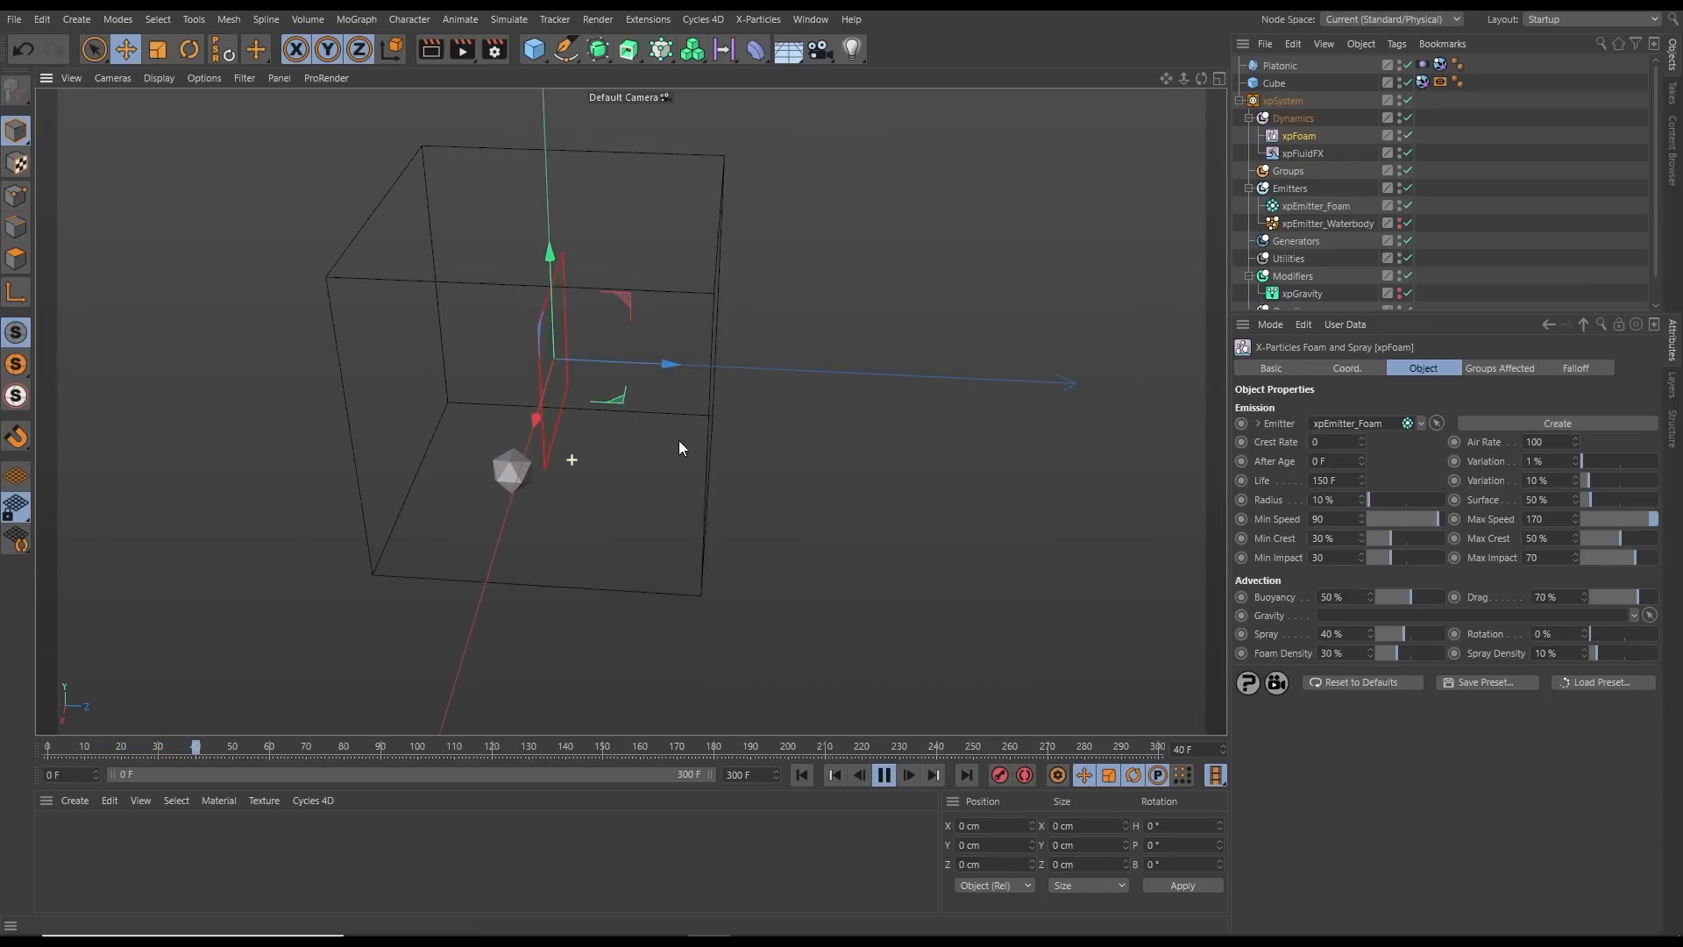
{"action": "scroll", "coordinate": [573, 491], "scroll_direction": "up", "scroll_amount": 2}
{"action": "scroll", "coordinate": [618, 423], "scroll_direction": "up", "scroll_amount": 4}
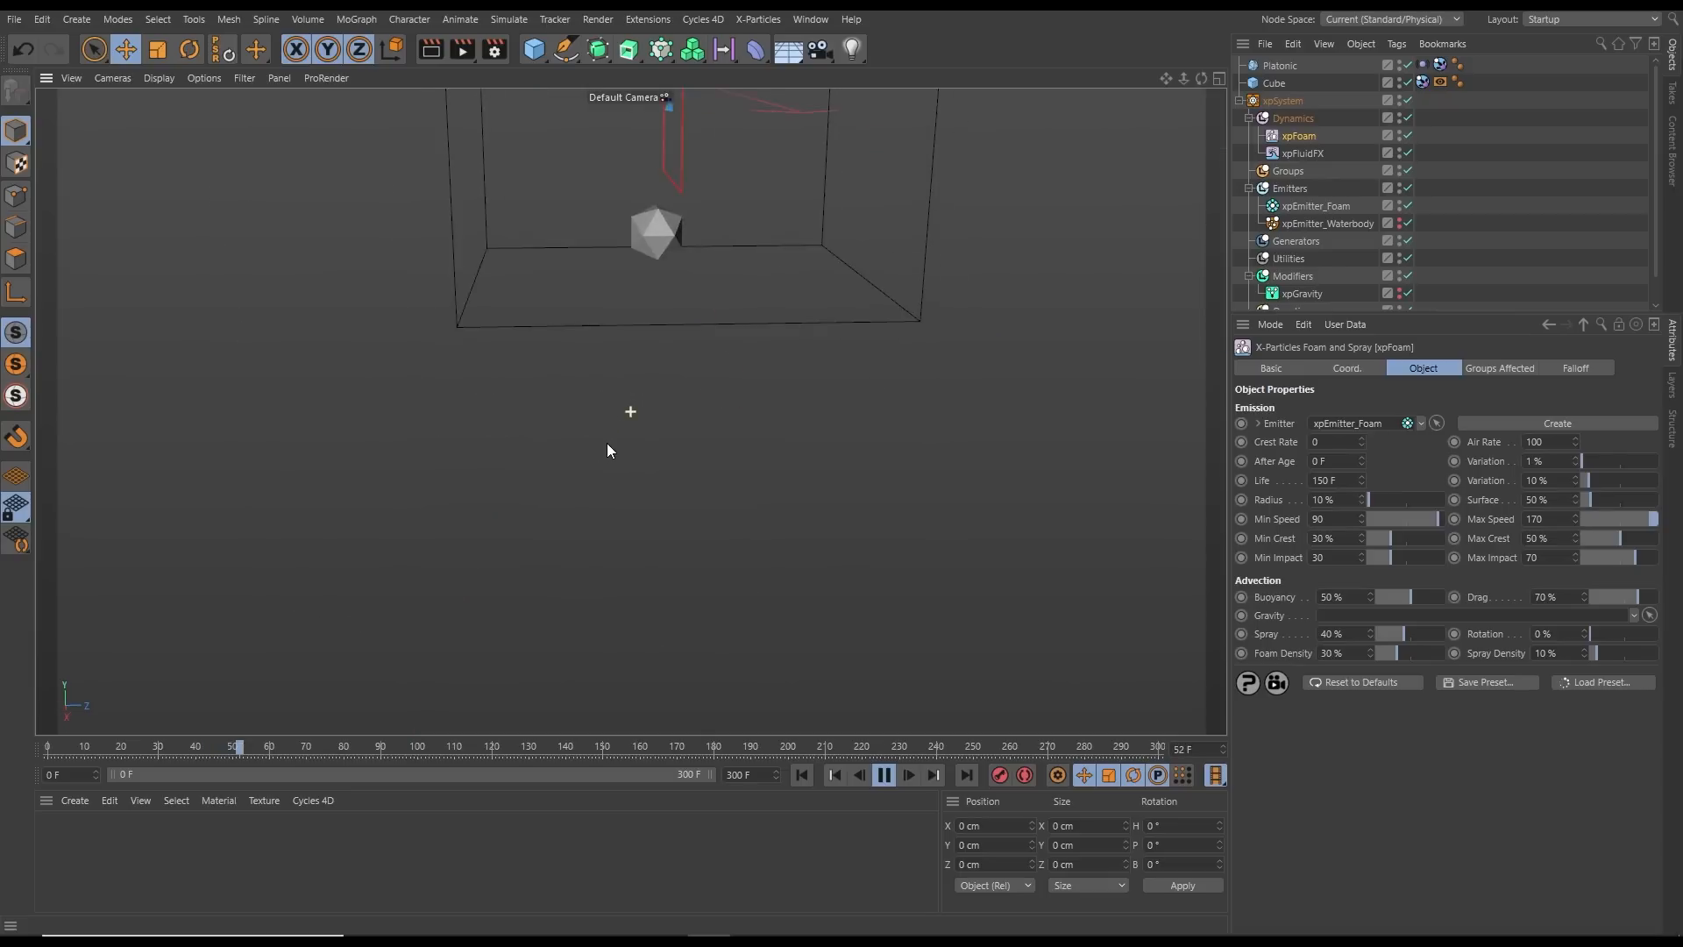
{"action": "left_click_drag", "start_coordinate": [608, 444], "coordinate": [589, 453], "text": "alt"}
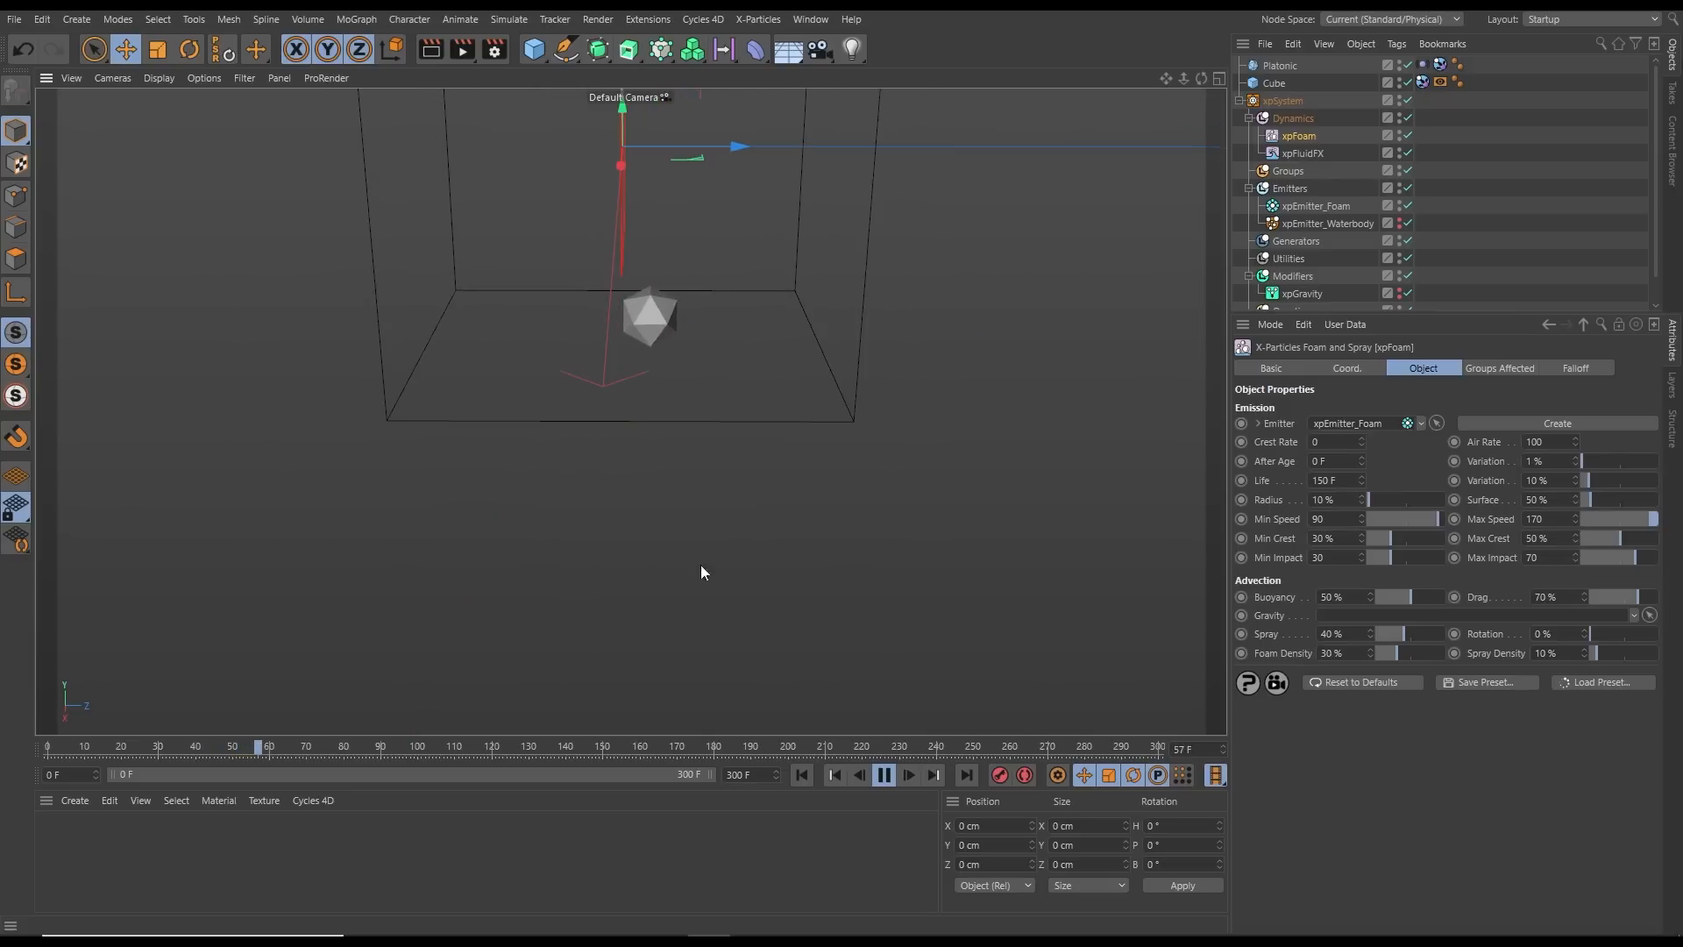
{"action": "left_click", "coordinate": [884, 775]}
{"action": "left_click", "coordinate": [801, 774]}
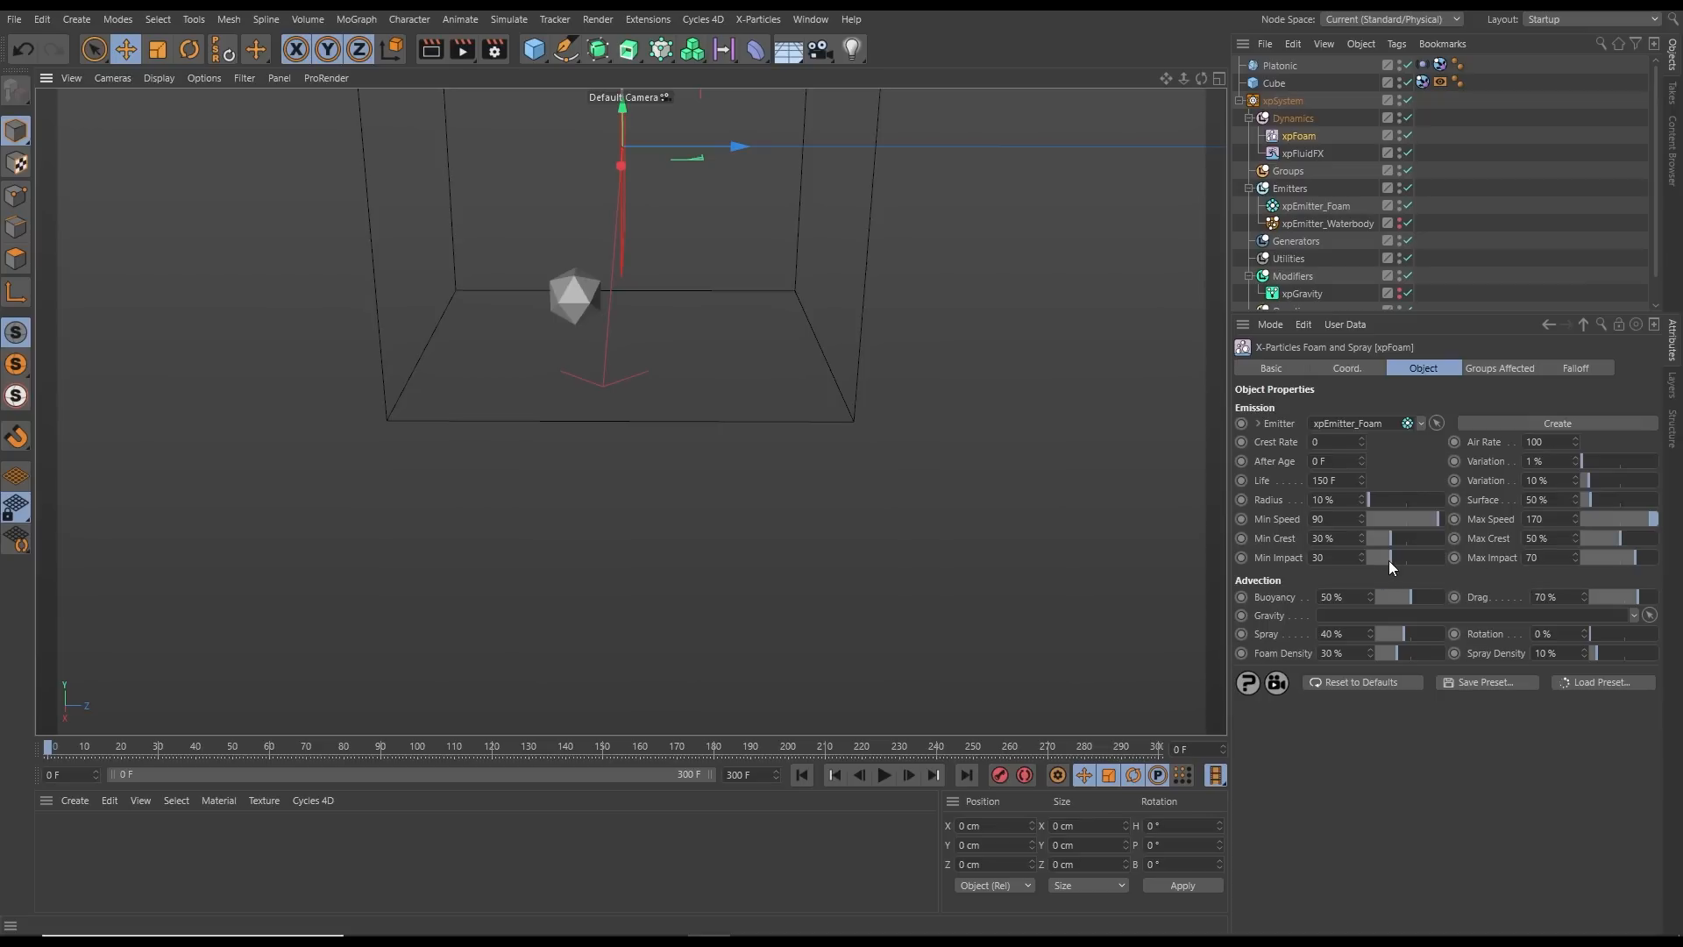
Set the Min Impact of xpFoam to 0 and, while the simulation plays, lower its Max Impact to 1
{"action": "left_click_drag", "start_coordinate": [1391, 559], "coordinate": [1386, 559]}
{"action": "left_click", "coordinate": [884, 775]}
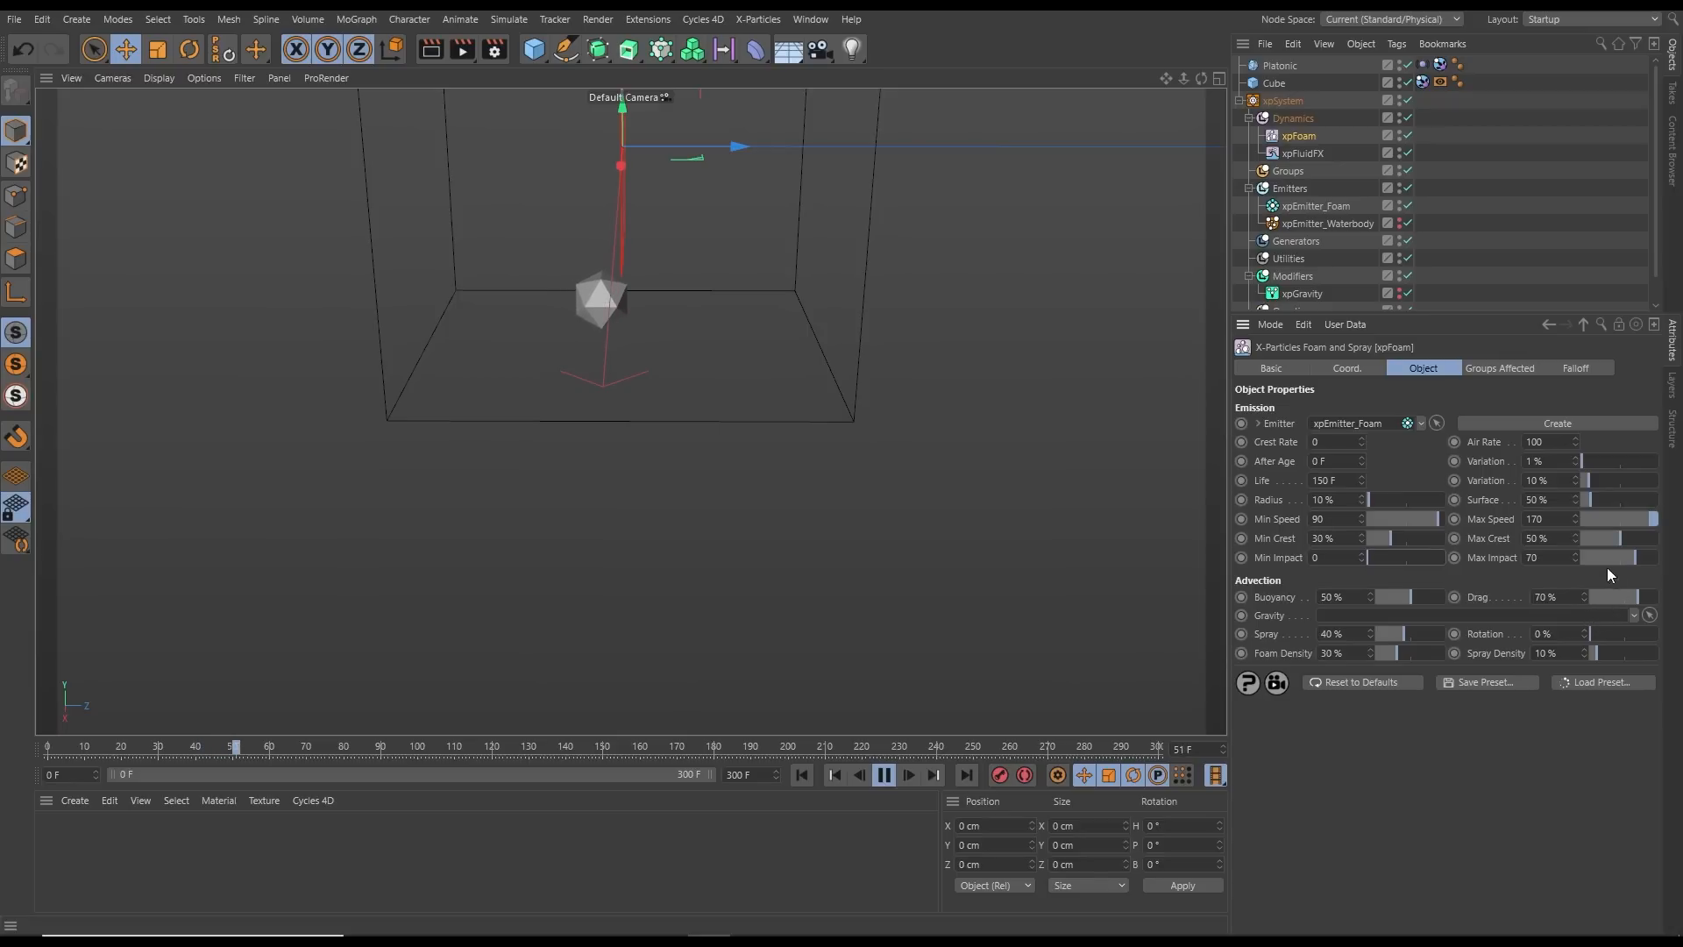
{"action": "left_click", "coordinate": [1635, 556]}
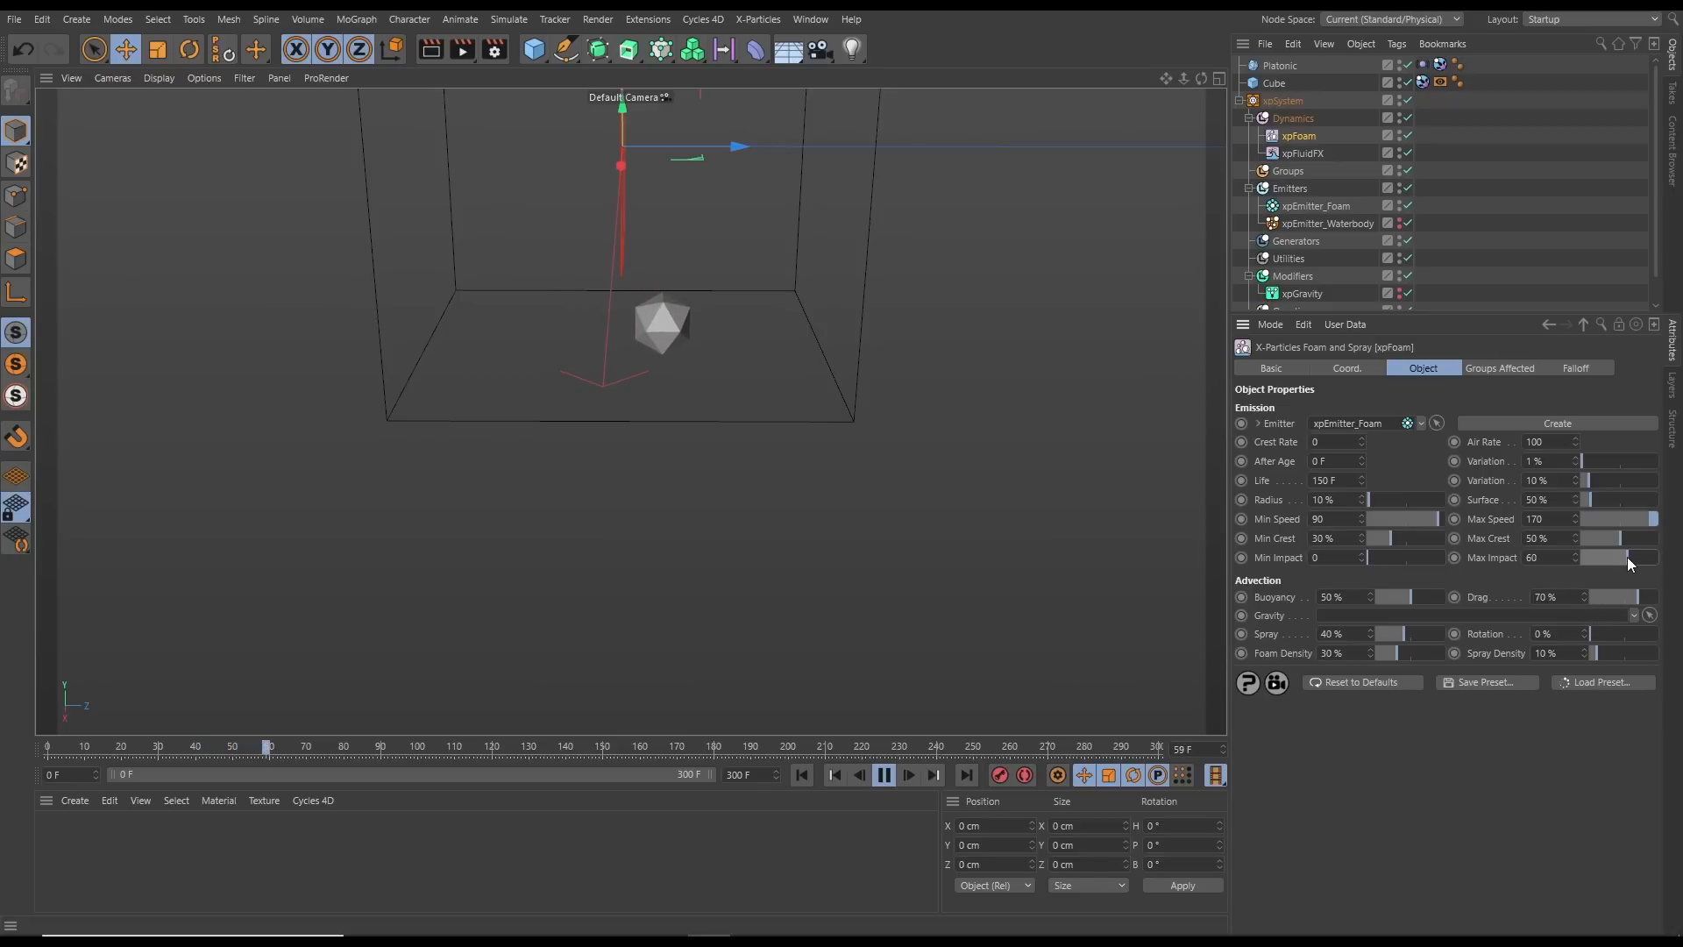
{"action": "left_click_drag", "start_coordinate": [1623, 557], "coordinate": [1612, 561]}
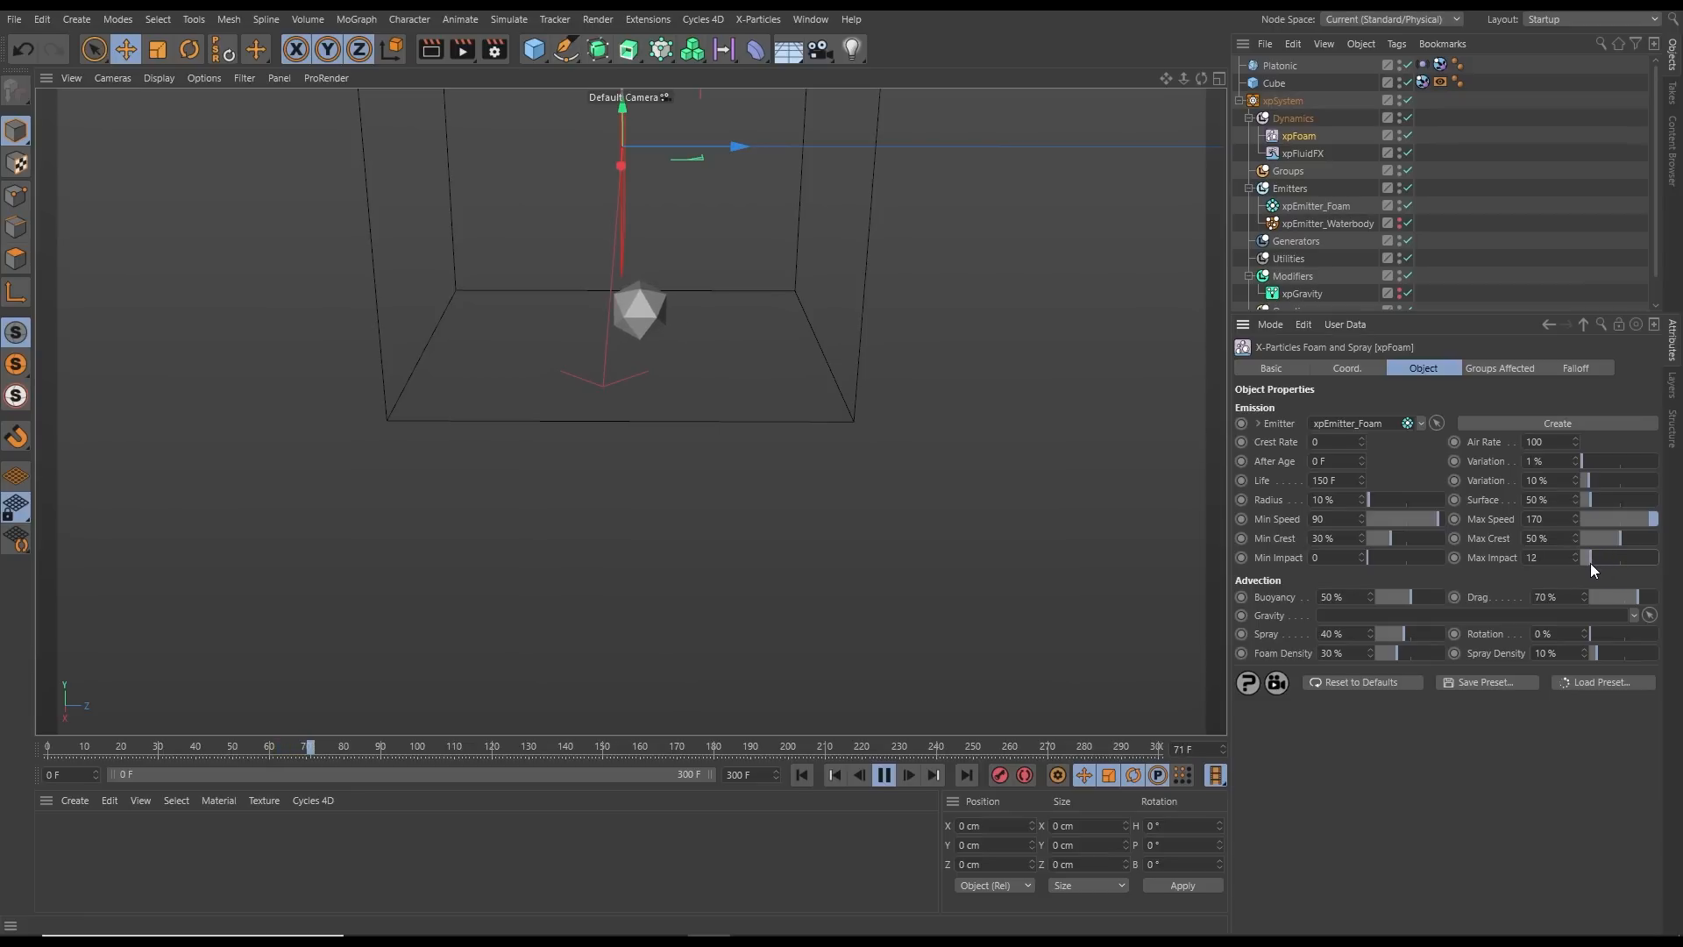
{"action": "left_click", "coordinate": [1590, 562]}
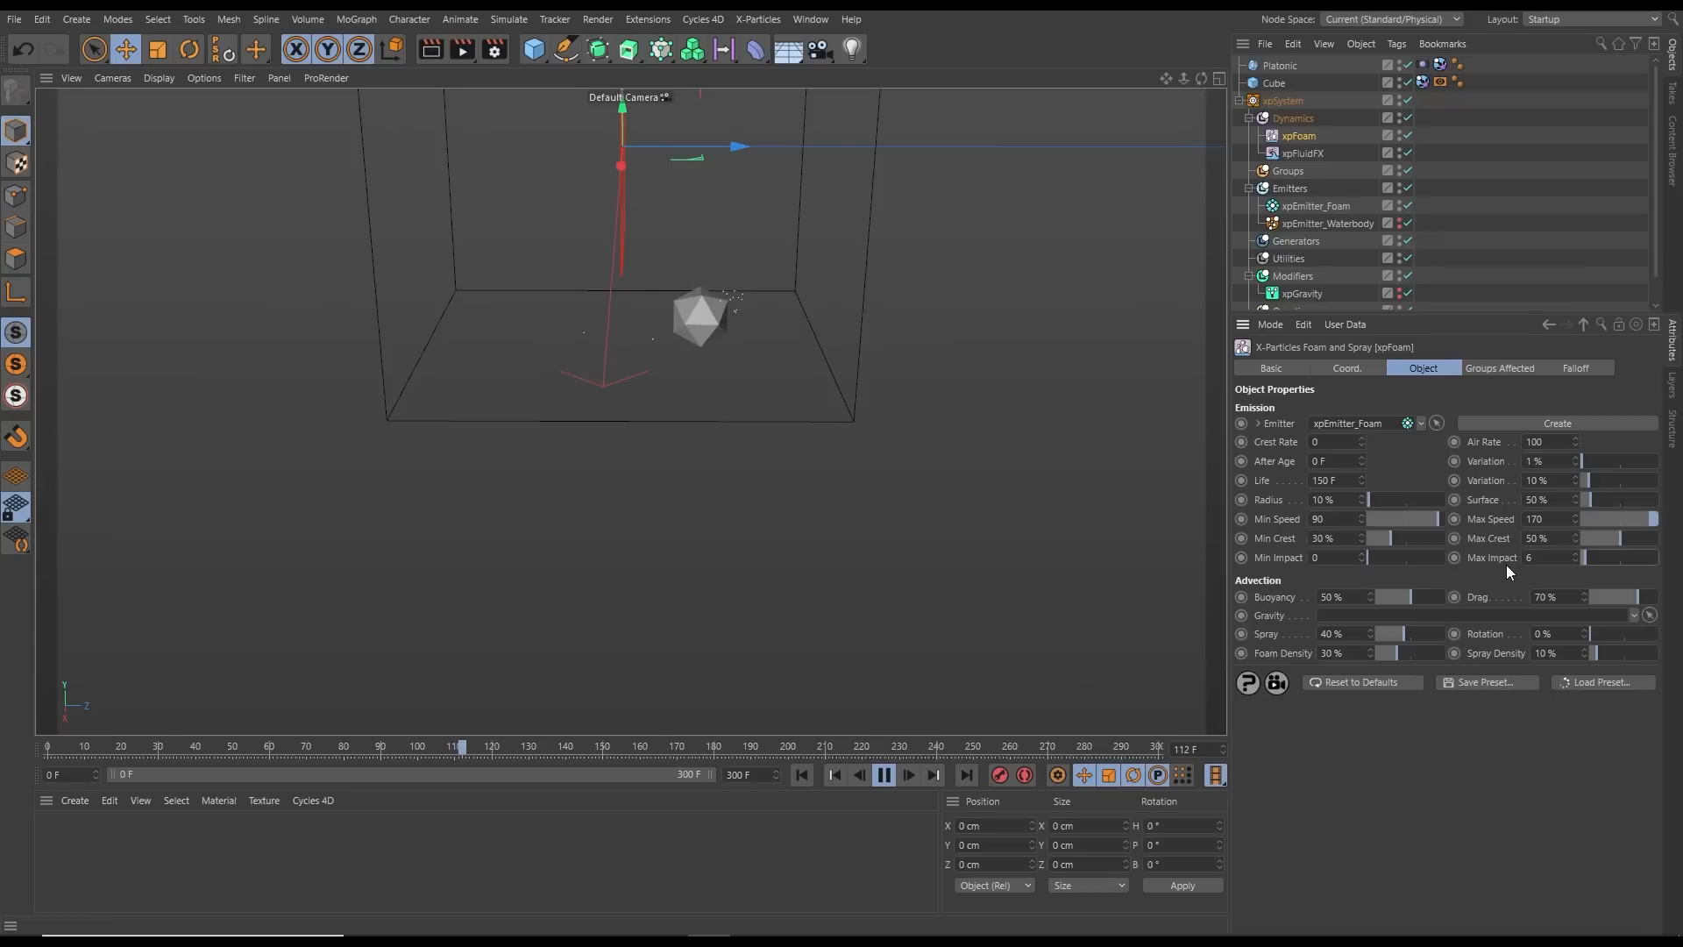
{"action": "left_click_drag", "start_coordinate": [1550, 557], "coordinate": [1514, 568]}
{"action": "type", "text": "1"}
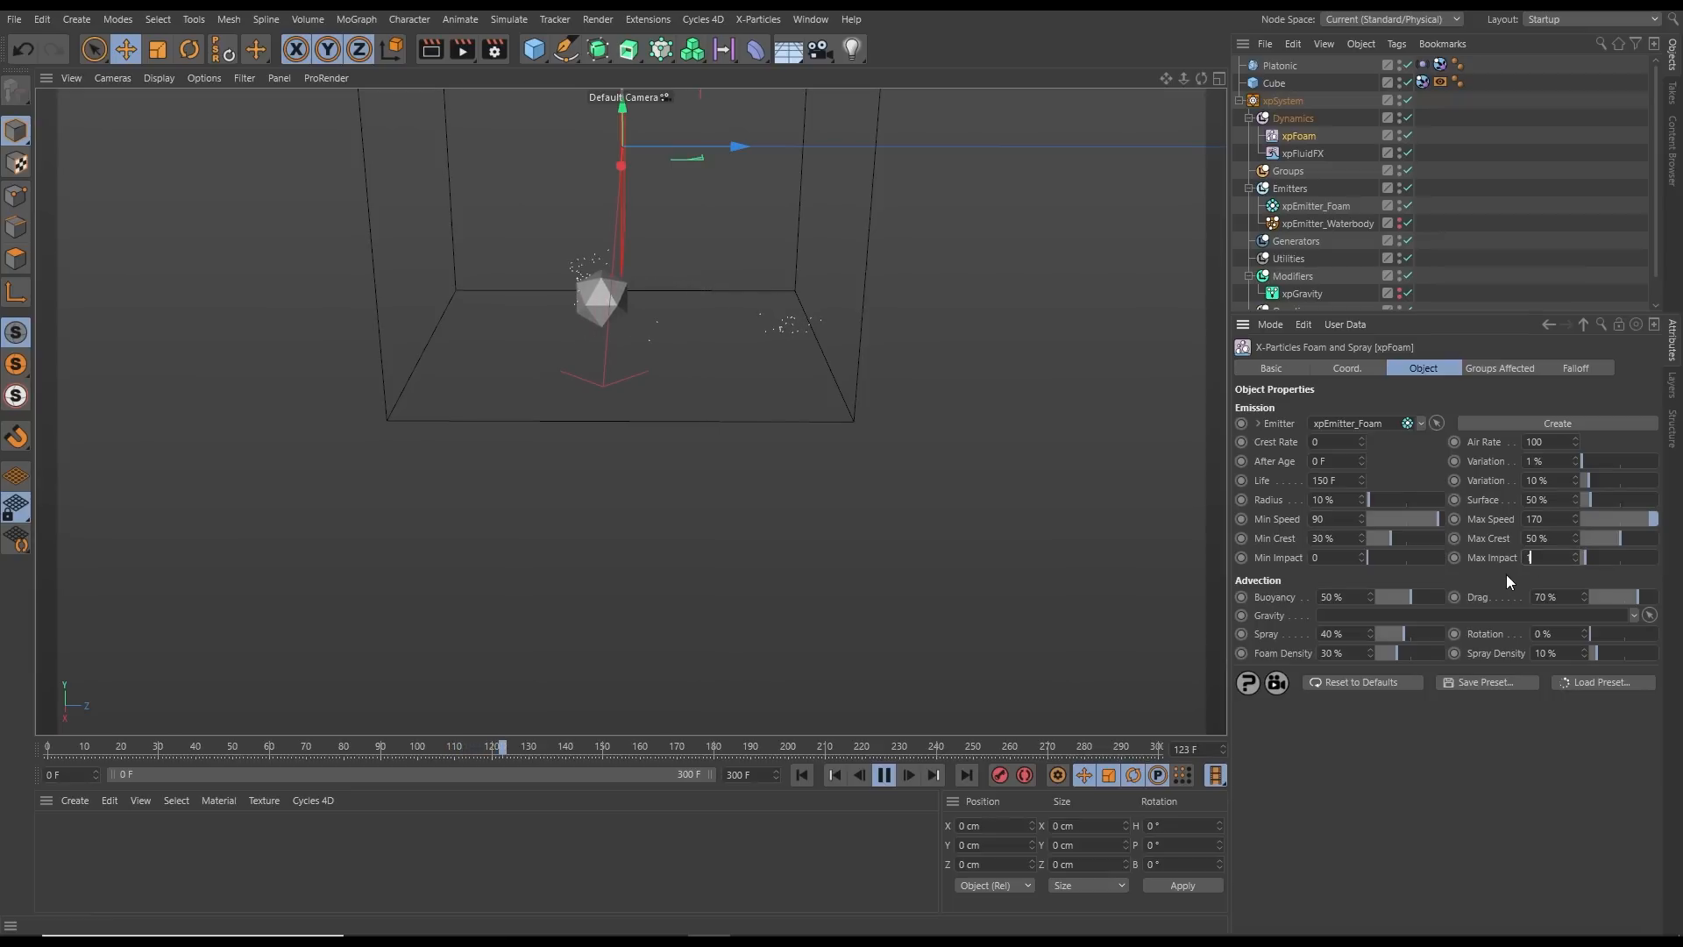
{"action": "key", "text": "Return"}
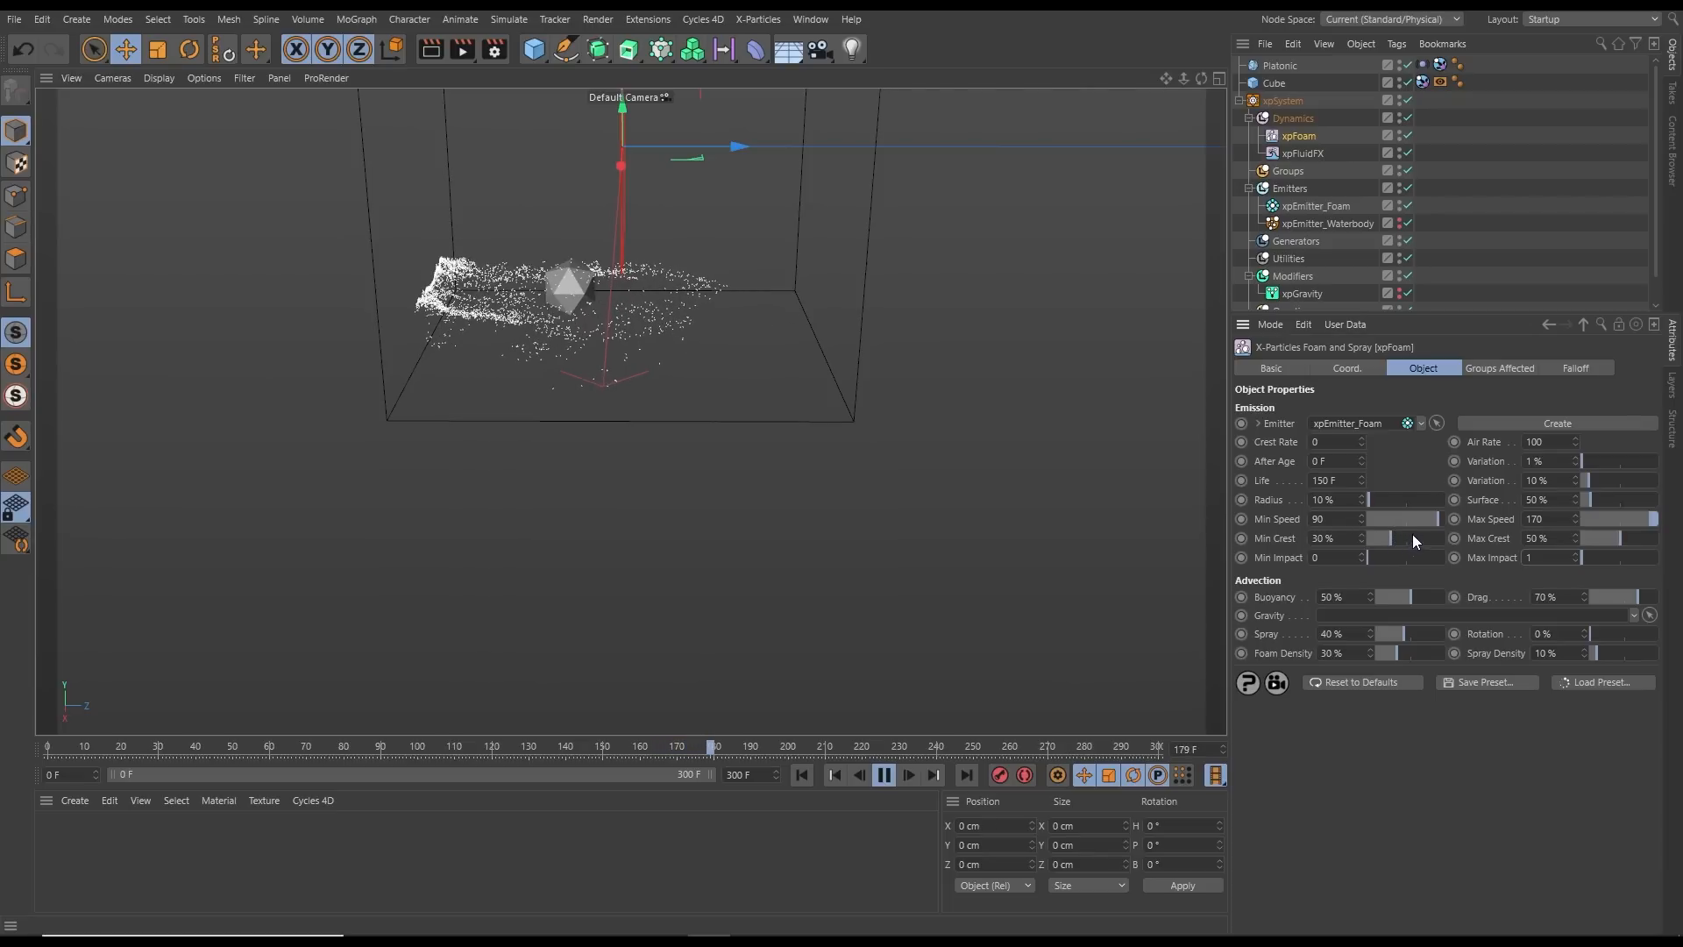
Lower the Min Speed of xpFoam to 45, replay the simulation from the start, and stop at frame 35
{"action": "left_click_drag", "start_coordinate": [1433, 519], "coordinate": [1408, 522]}
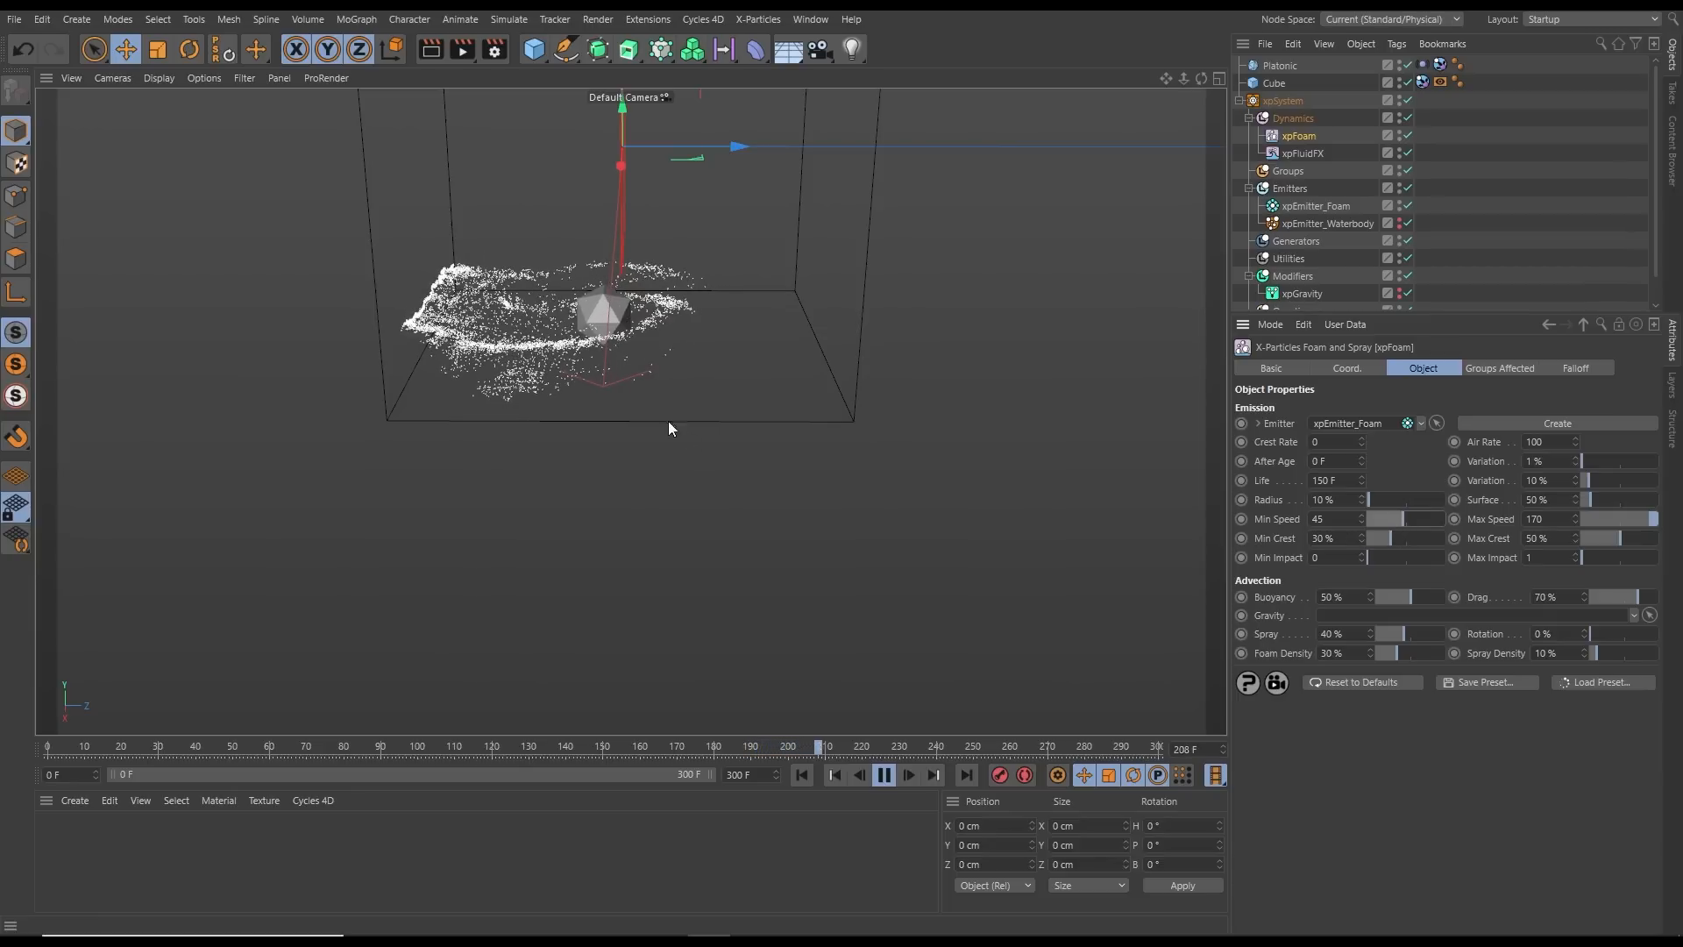
{"action": "left_click", "coordinate": [801, 775]}
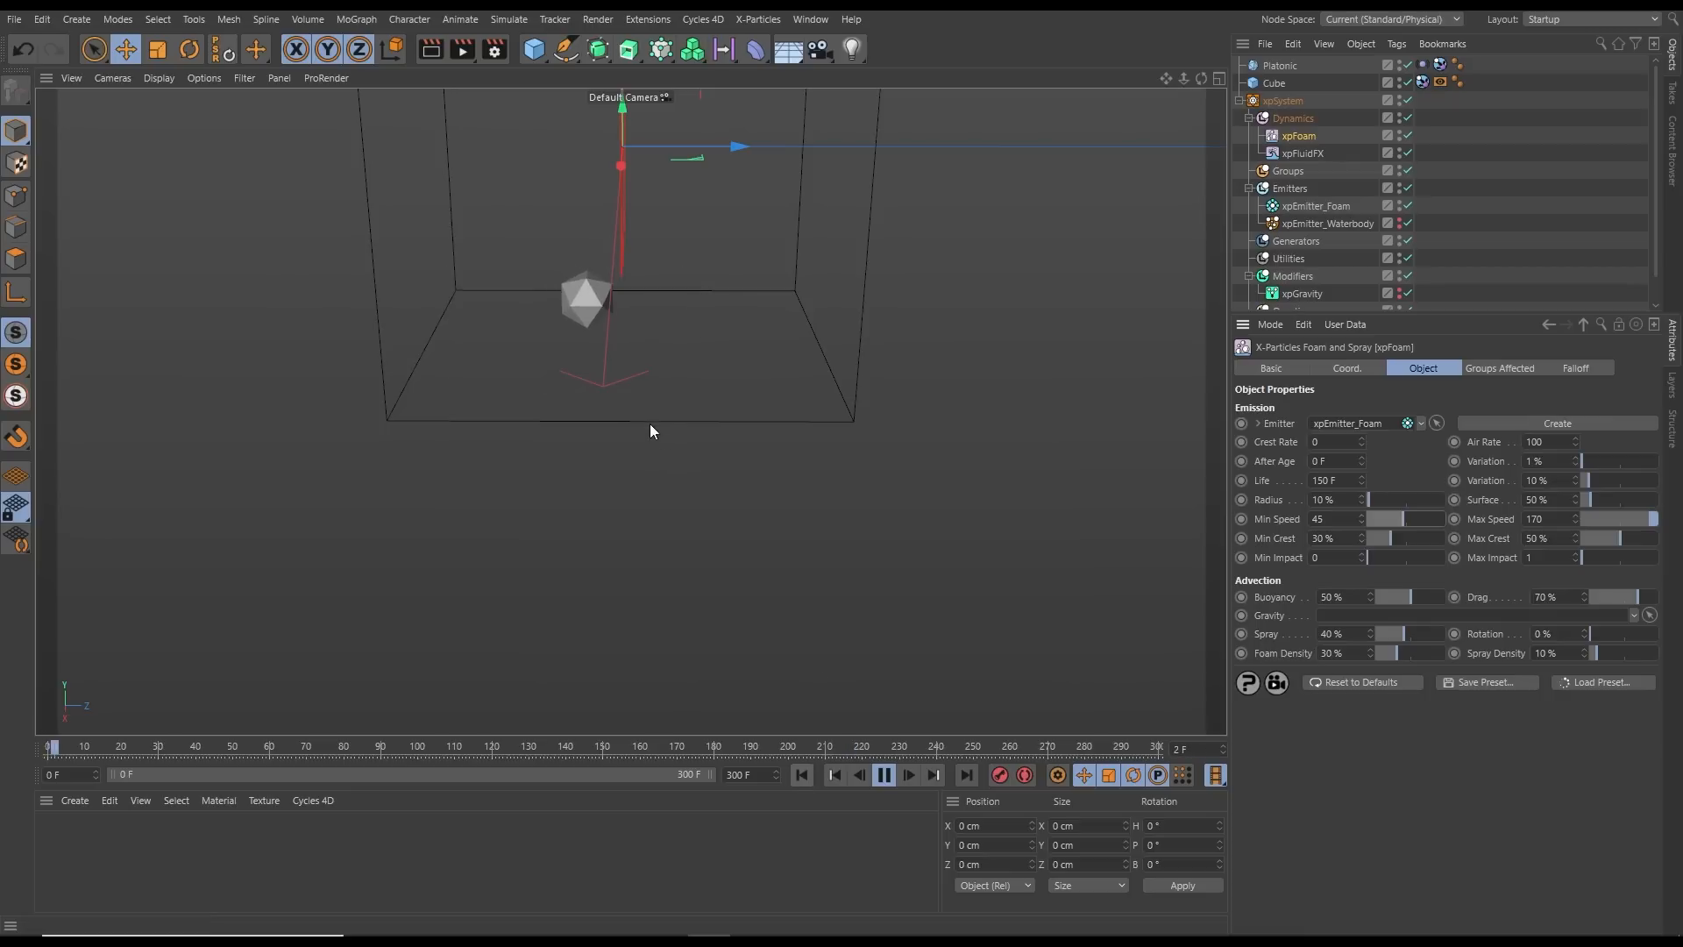
{"action": "left_click_drag", "start_coordinate": [729, 386], "coordinate": [723, 466], "text": "alt"}
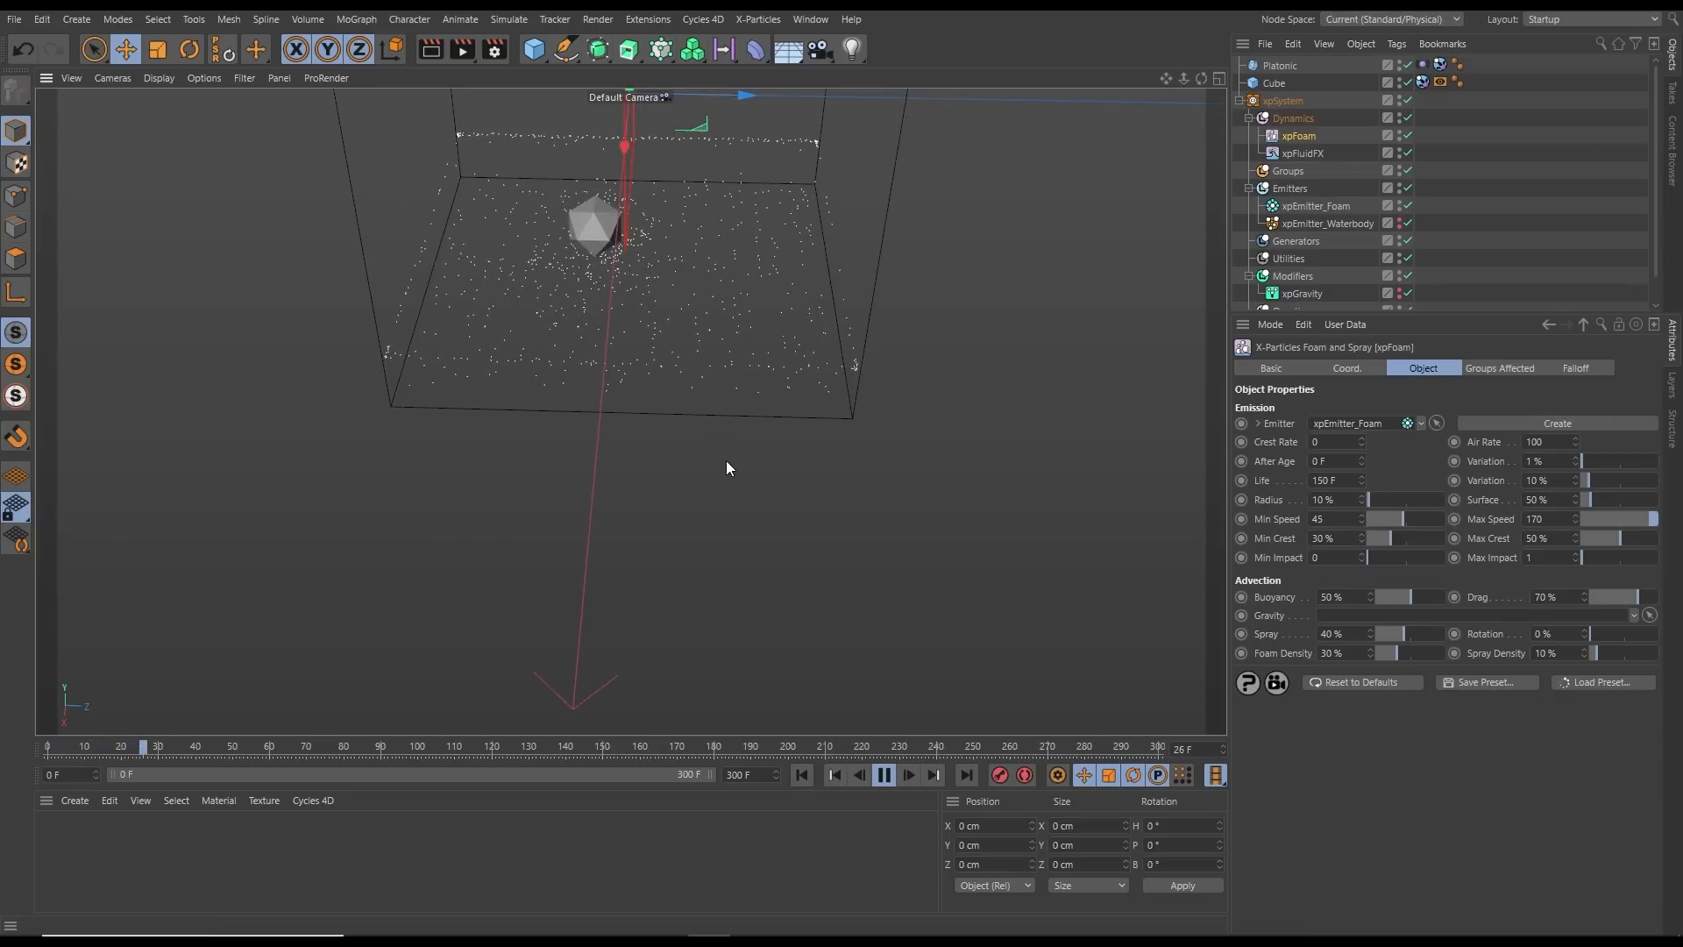
{"action": "left_click", "coordinate": [884, 775]}
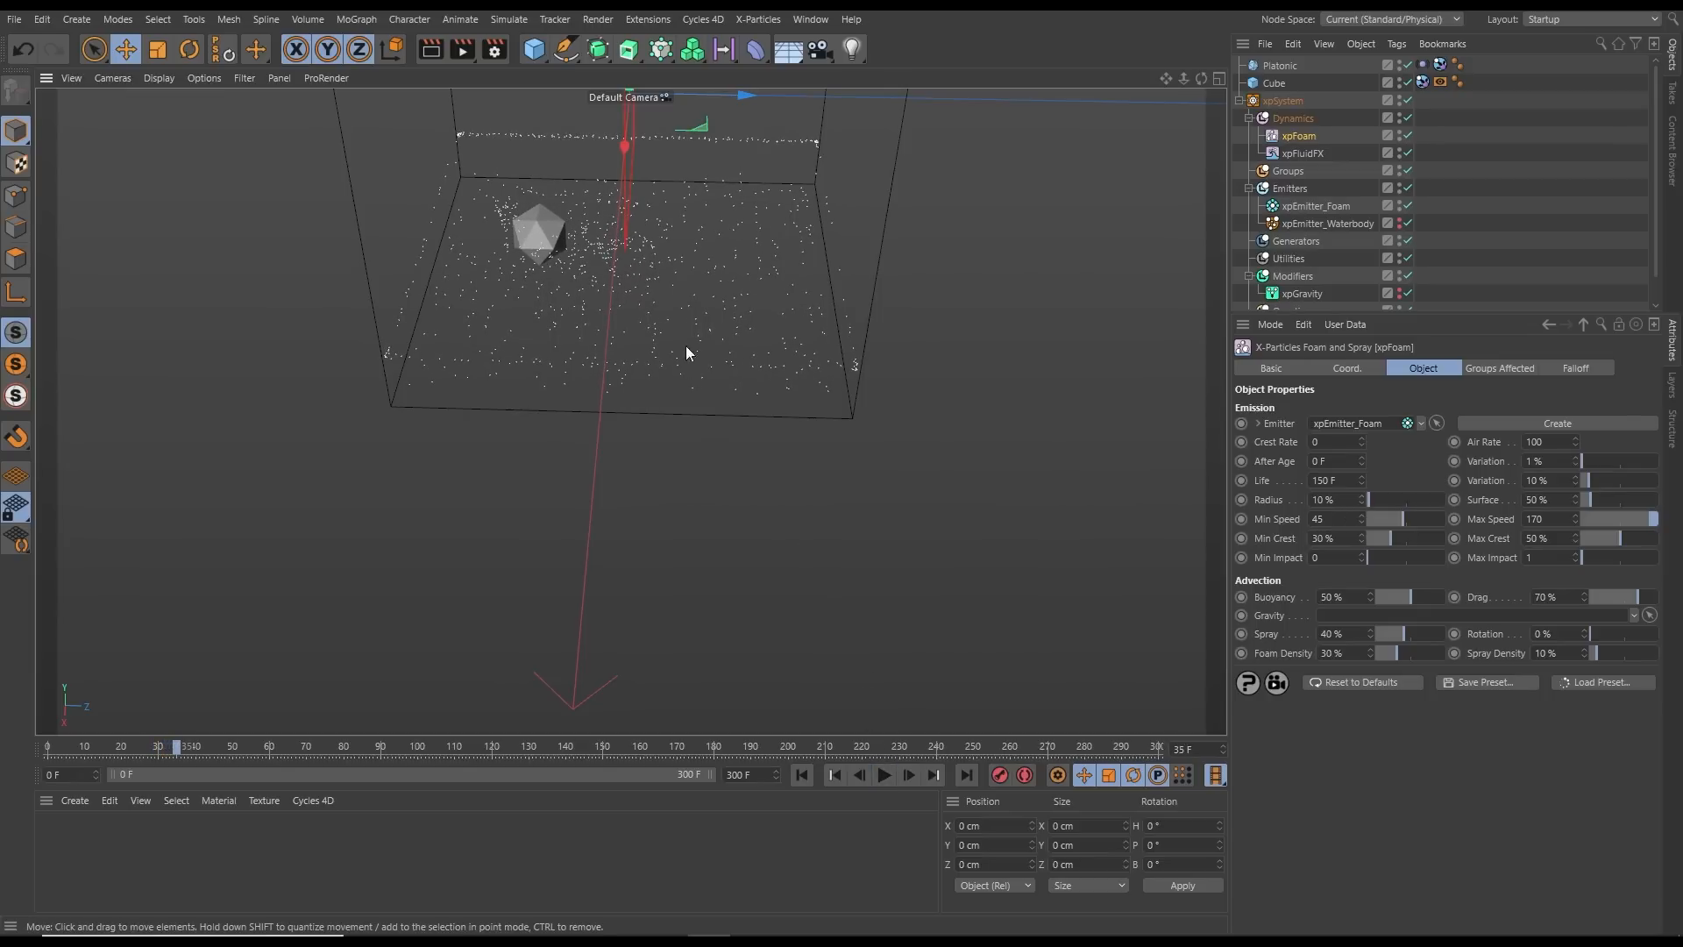
Show xpEmitter_Waterbody in the viewport again and examine the foam against the water from the sides, above and below
{"action": "left_click_drag", "start_coordinate": [736, 345], "coordinate": [748, 248], "text": "alt"}
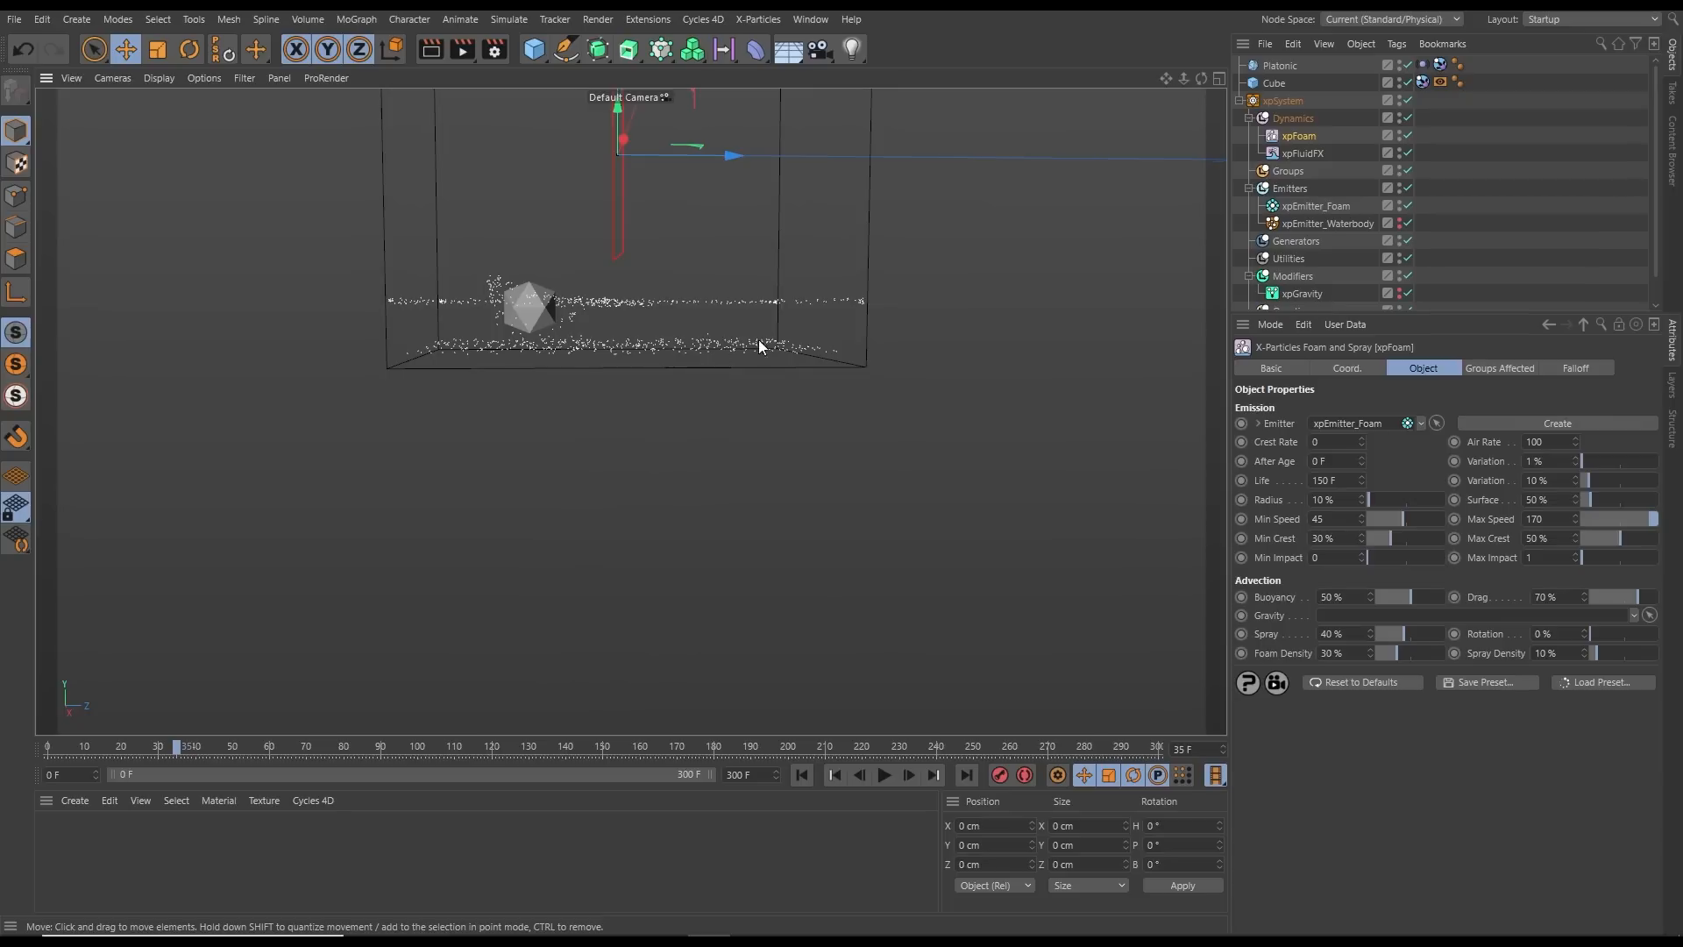
{"action": "left_click_drag", "start_coordinate": [759, 340], "coordinate": [760, 370], "text": "alt"}
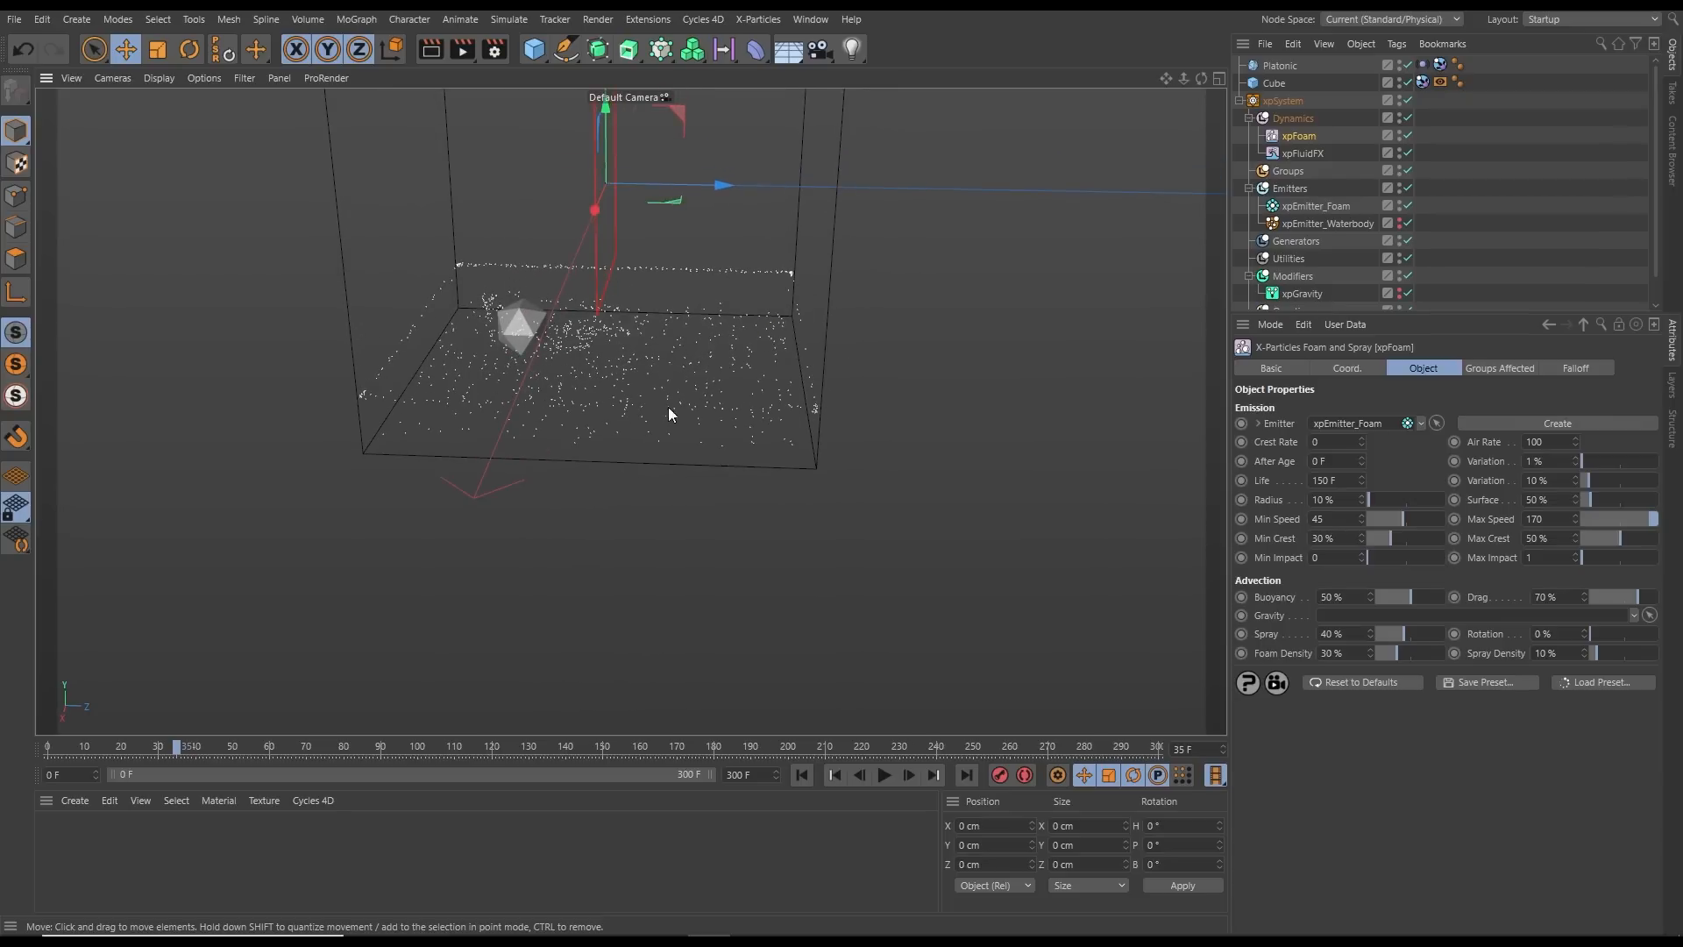
{"action": "mouse_move", "coordinate": [689, 401]}
{"action": "left_mouse_down", "text": "alt"}
{"action": "mouse_move", "coordinate": [675, 428]}
{"action": "mouse_move", "coordinate": [691, 449]}
{"action": "mouse_move", "coordinate": [787, 413]}
{"action": "mouse_move", "coordinate": [701, 402]}
{"action": "mouse_move", "coordinate": [696, 386]}
{"action": "left_mouse_up", "text": "alt"}
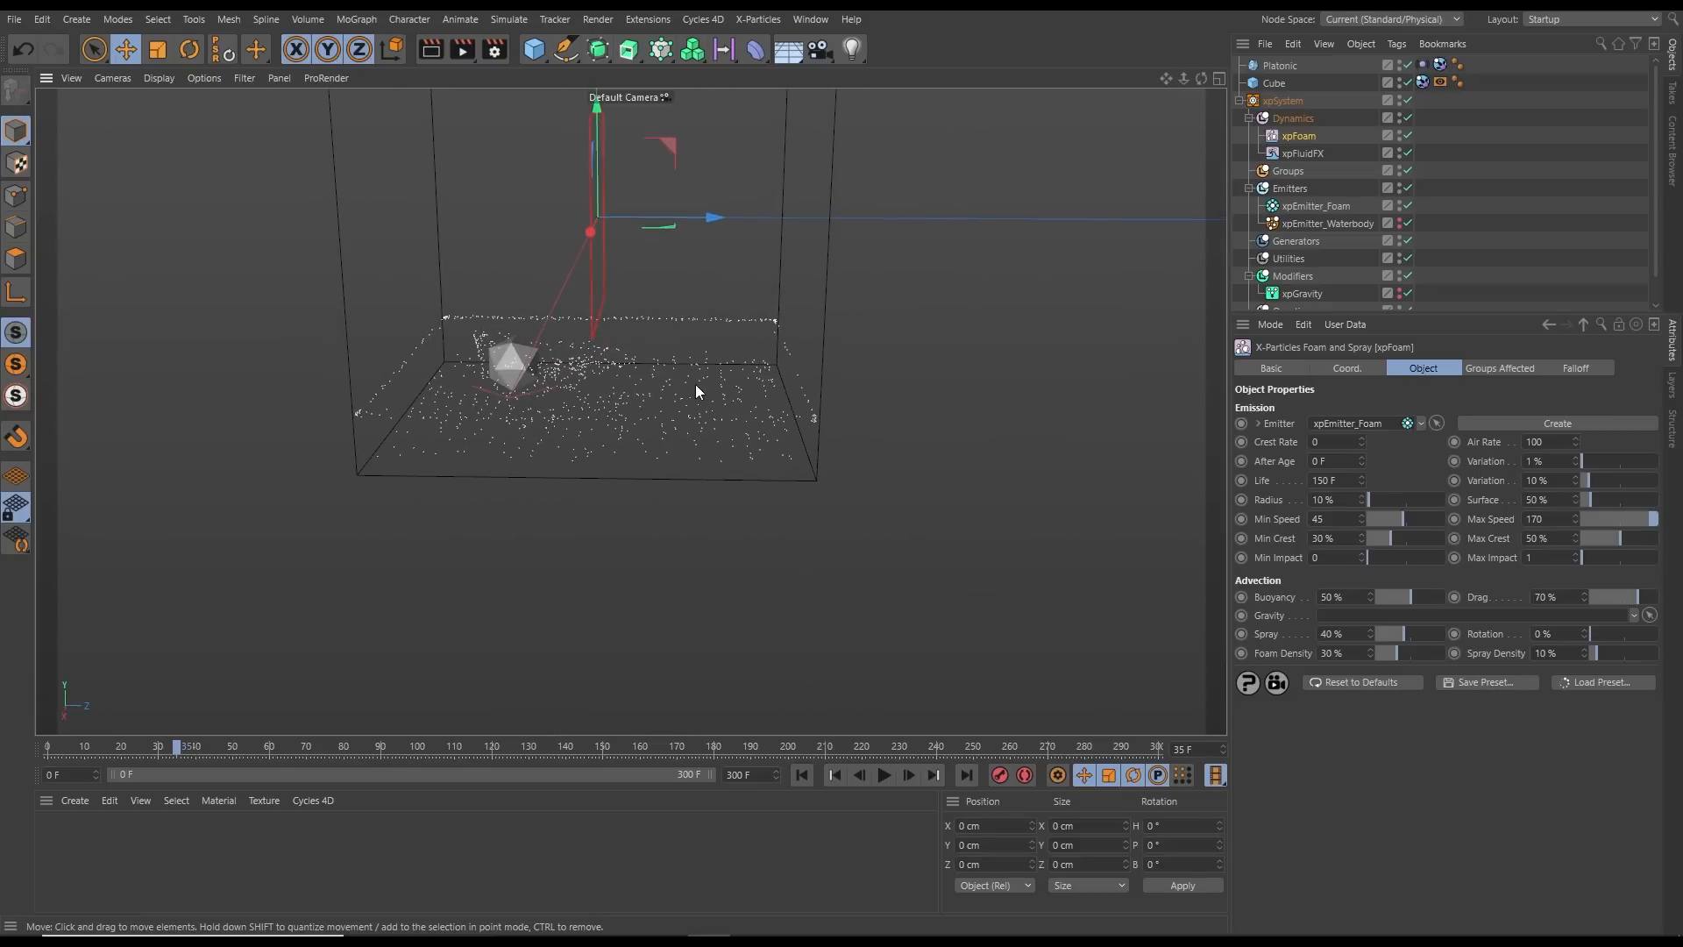
{"action": "left_click", "coordinate": [1400, 221]}
{"action": "mouse_move", "coordinate": [696, 403]}
{"action": "left_mouse_down", "text": "alt"}
{"action": "mouse_move", "coordinate": [707, 418]}
{"action": "mouse_move", "coordinate": [705, 365]}
{"action": "mouse_move", "coordinate": [701, 382]}
{"action": "left_mouse_up", "text": "alt"}
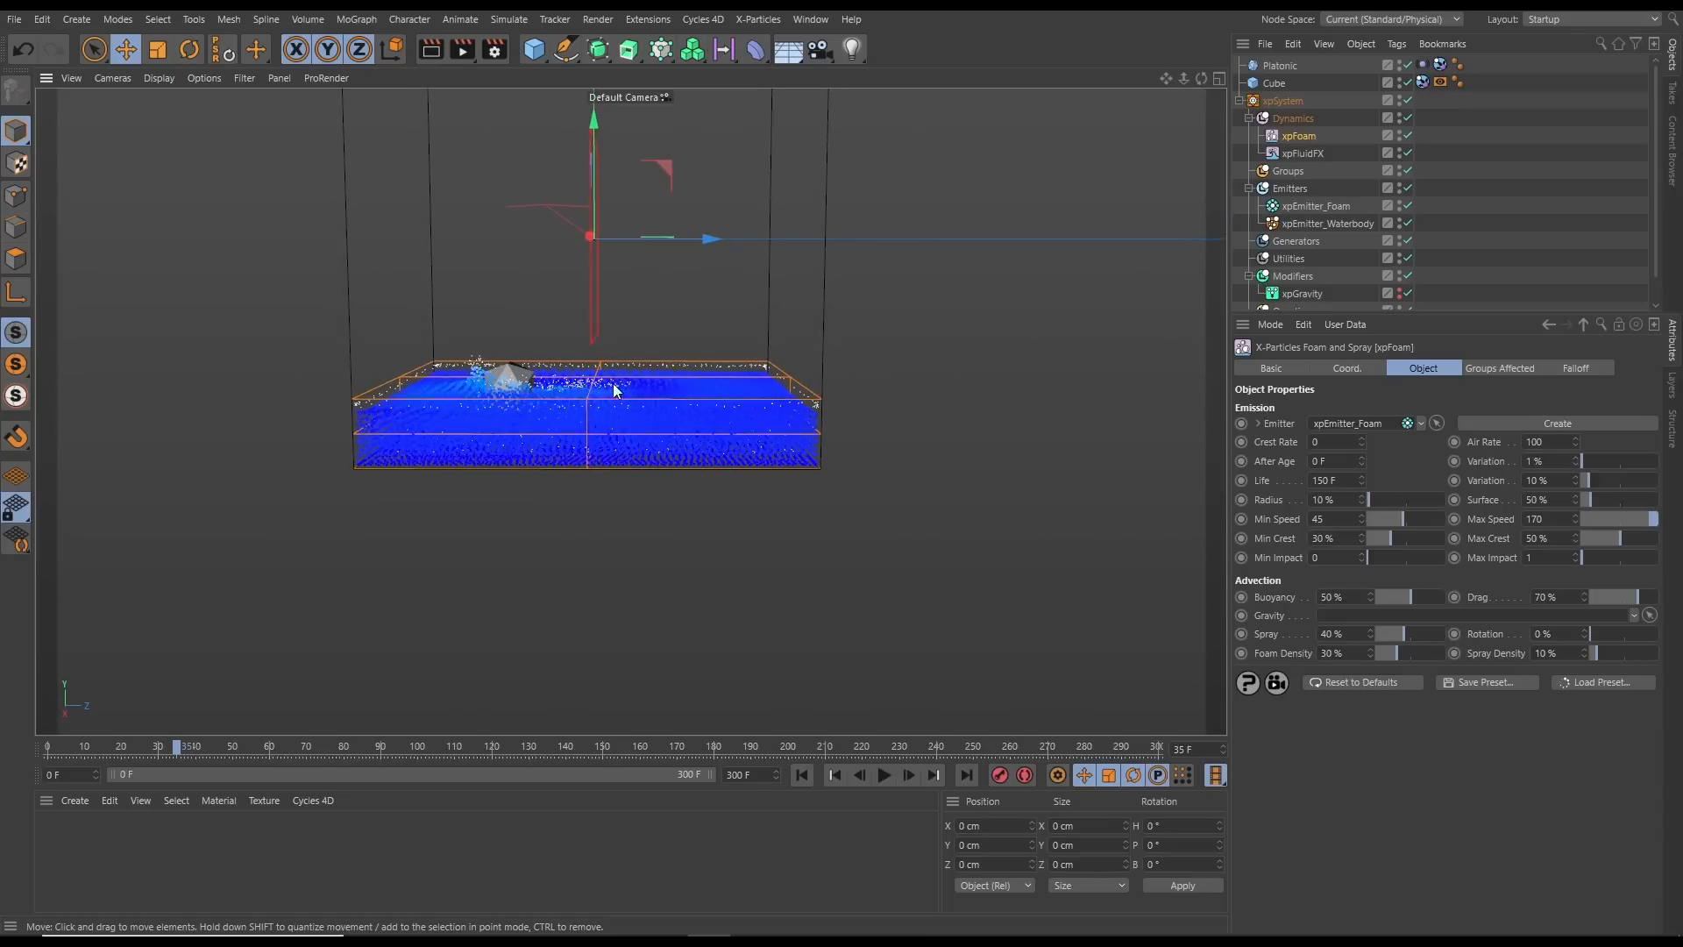
{"action": "left_click_drag", "start_coordinate": [728, 428], "coordinate": [772, 456], "text": "alt"}
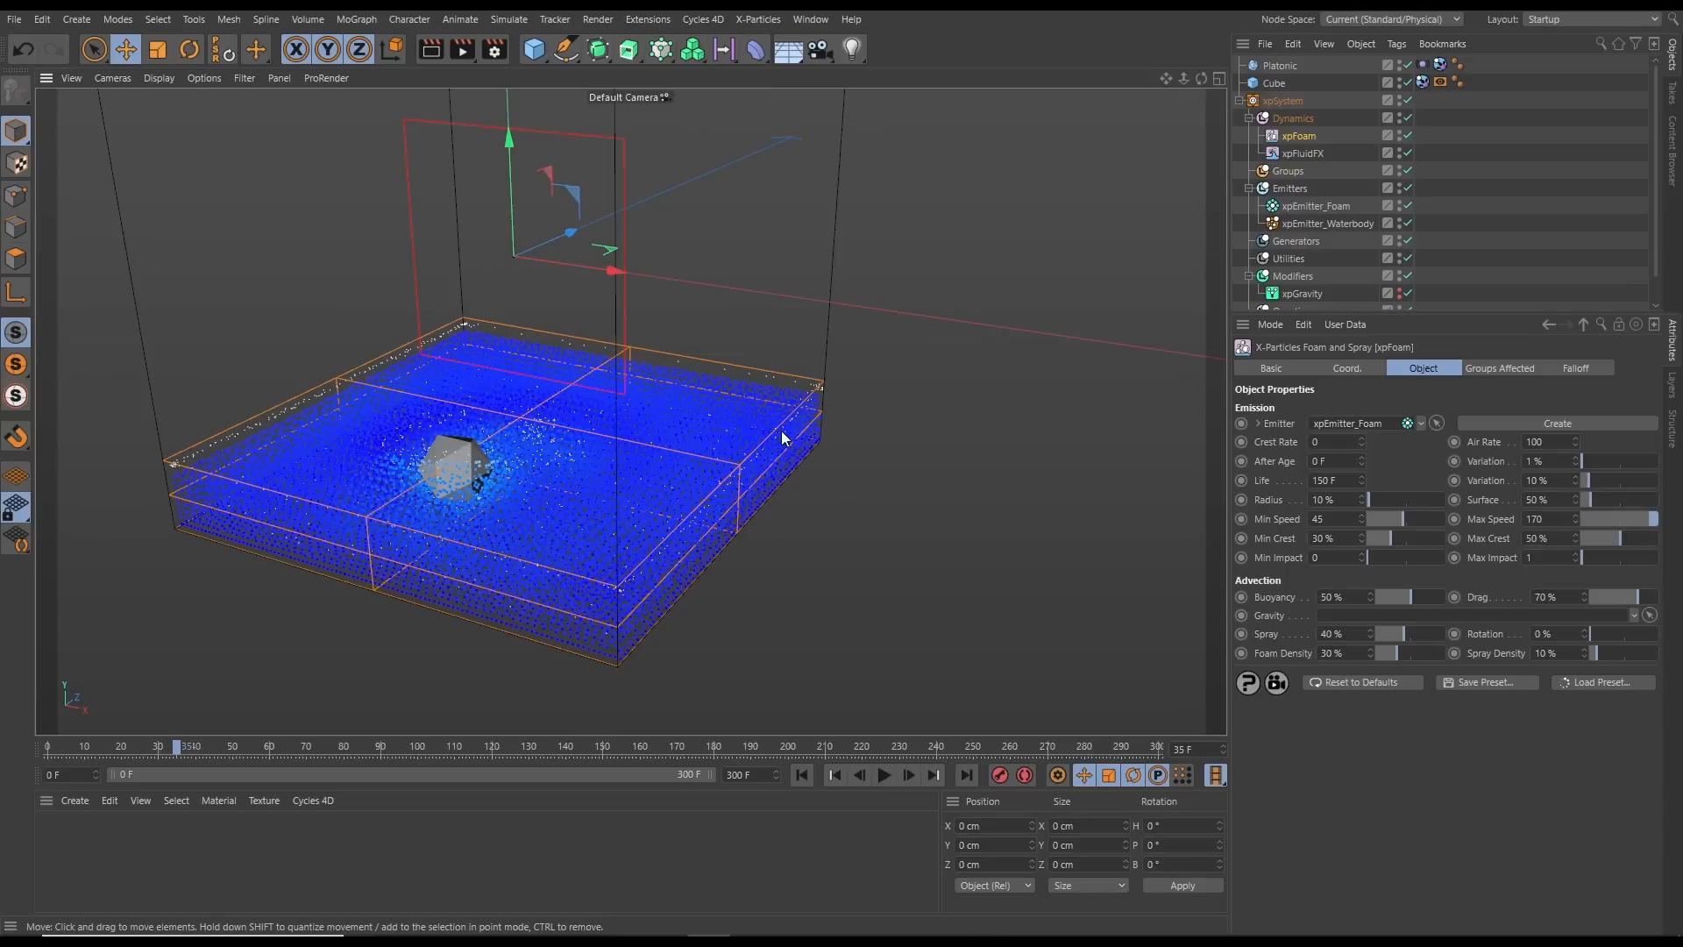
{"action": "left_click_drag", "start_coordinate": [781, 430], "coordinate": [677, 407], "text": "alt"}
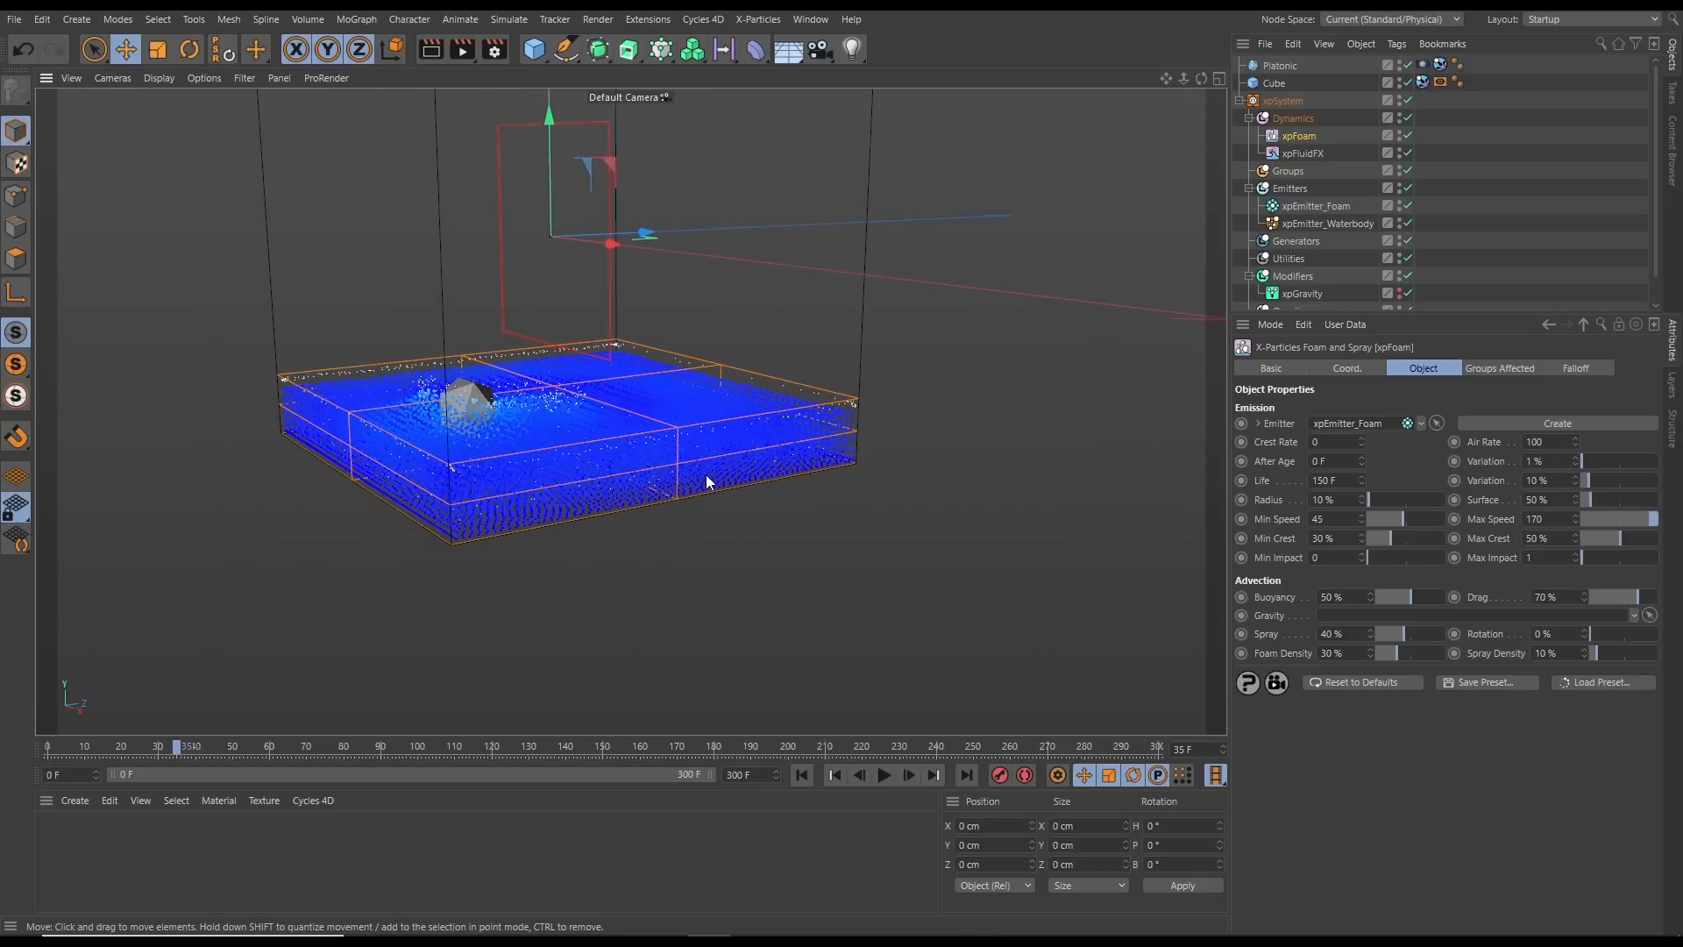
{"action": "left_click_drag", "start_coordinate": [835, 448], "coordinate": [647, 452], "text": "alt"}
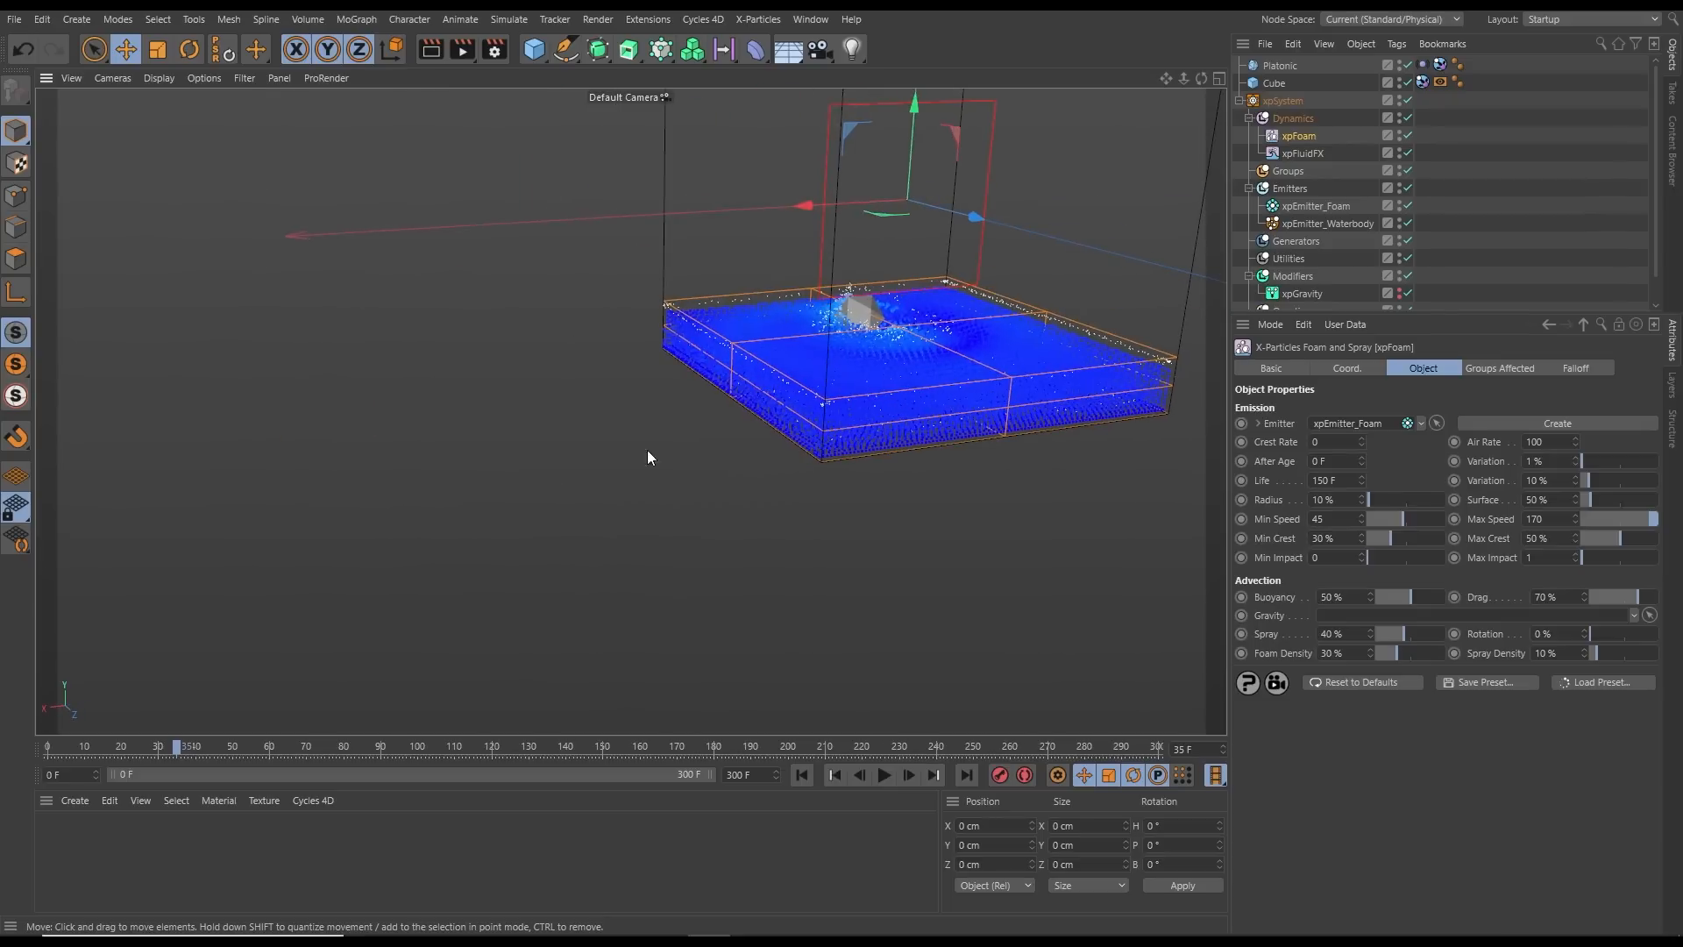
{"action": "left_click_drag", "start_coordinate": [975, 449], "coordinate": [893, 430], "text": "alt"}
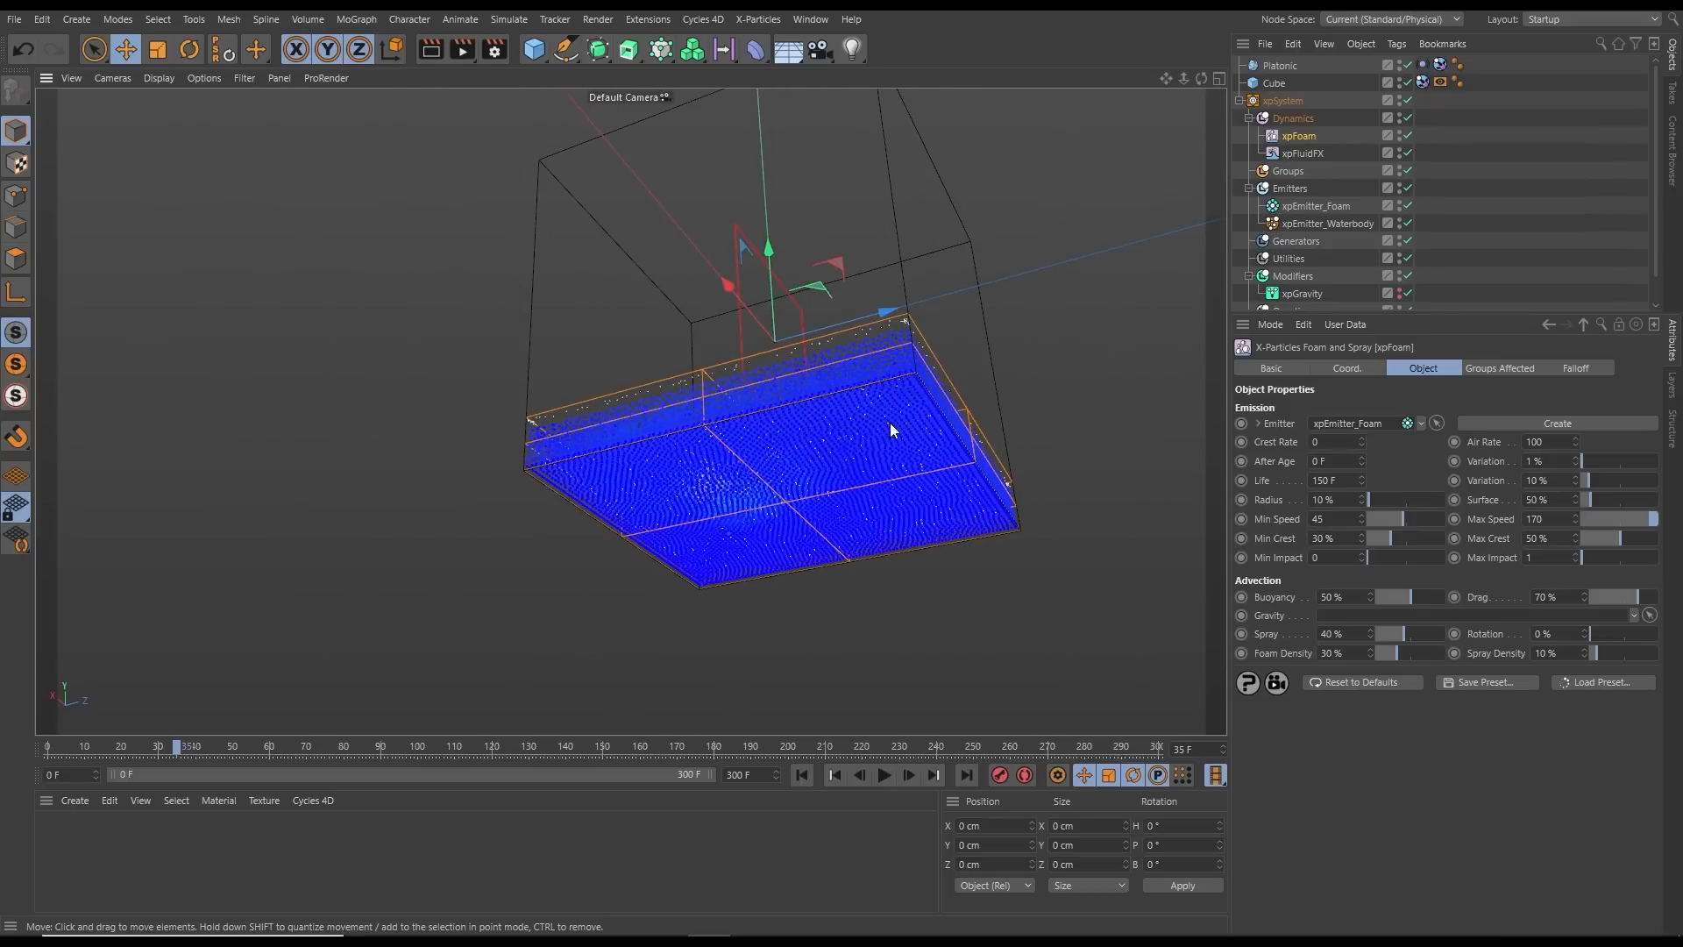
{"action": "left_click_drag", "start_coordinate": [798, 485], "coordinate": [714, 477], "text": "alt"}
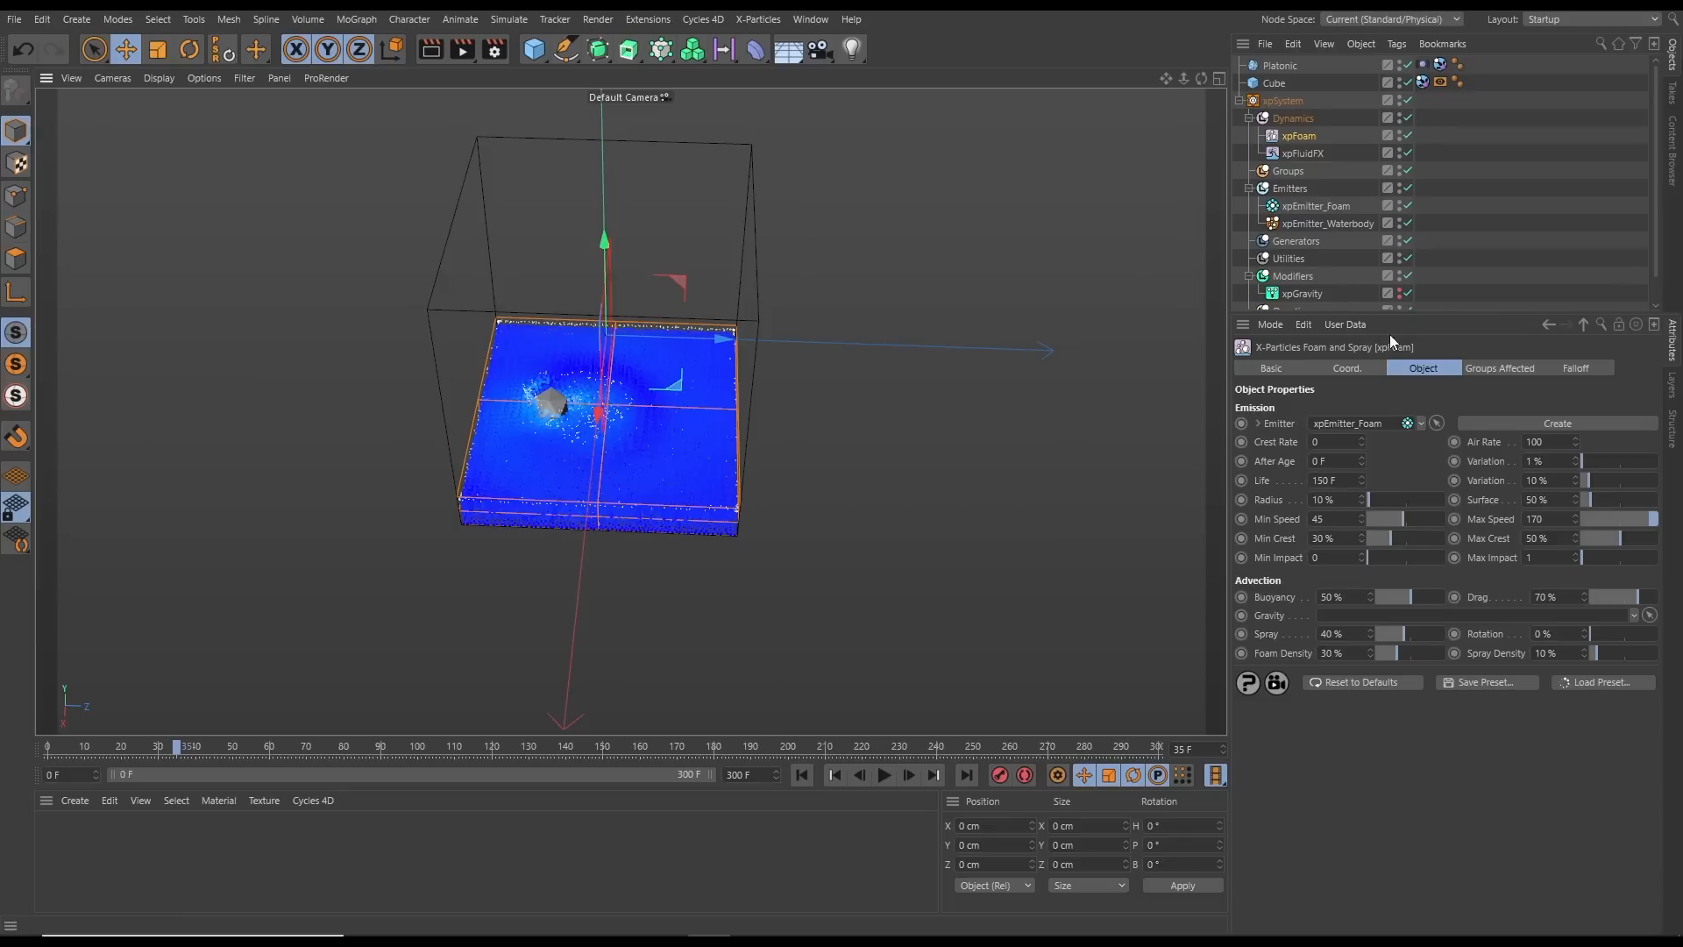
Enlarge the object list, deselect everything, and show the front view full size, framed around the collider cube
{"action": "left_click_drag", "start_coordinate": [1442, 313], "coordinate": [1443, 491]}
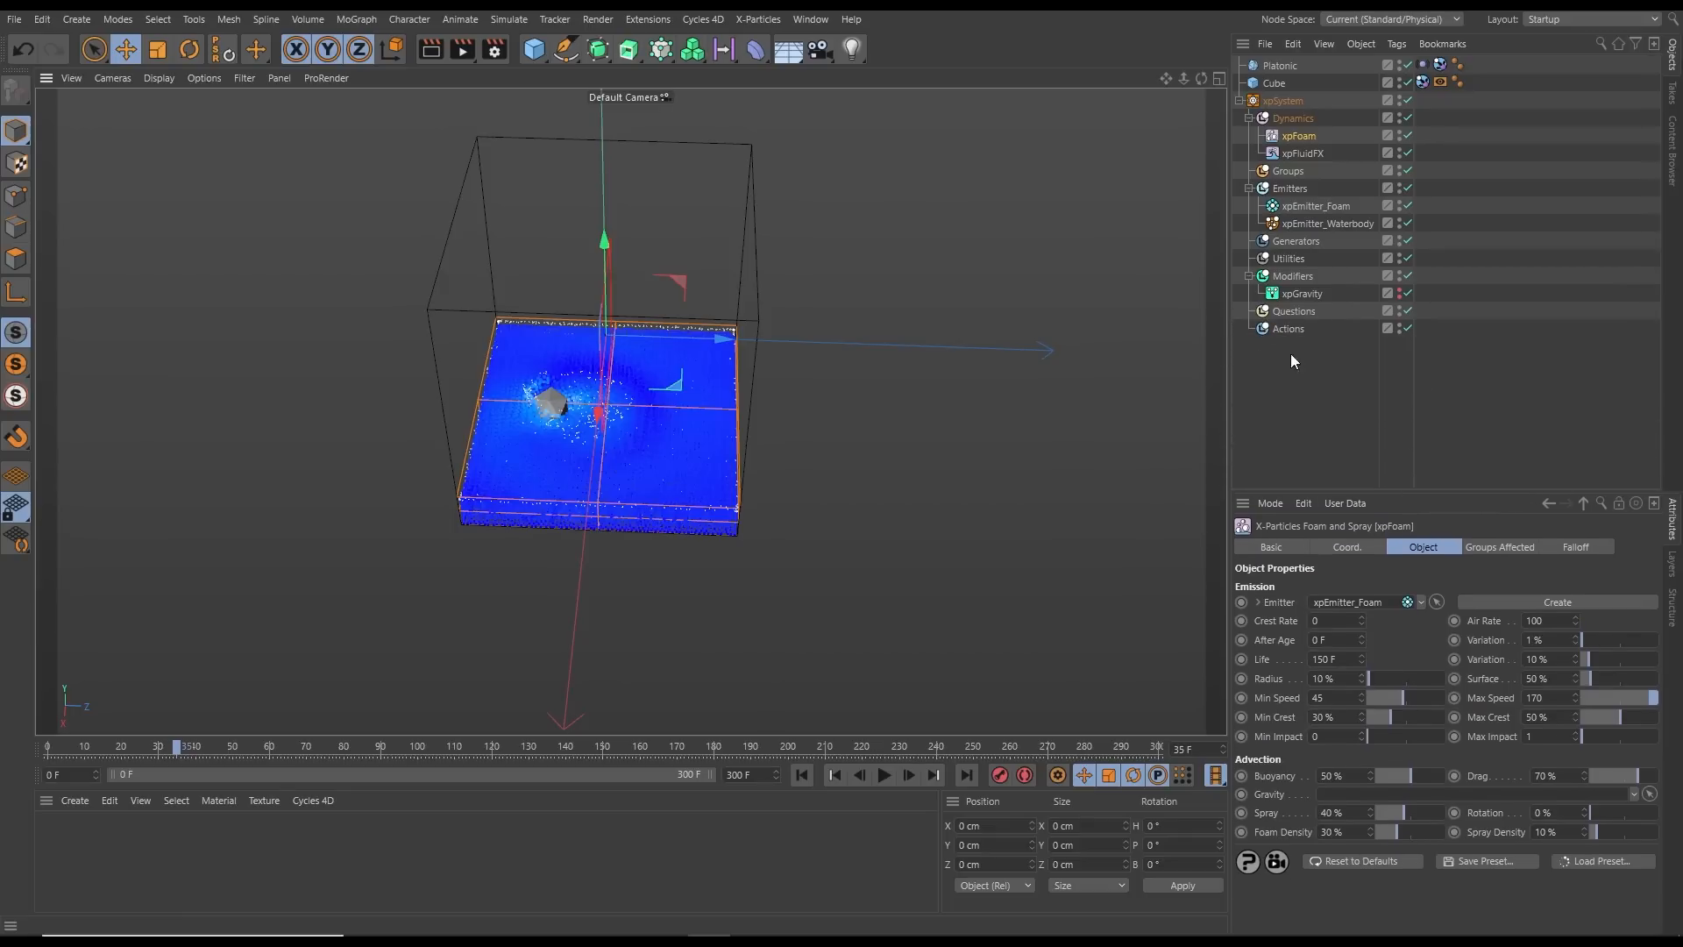
{"action": "left_click", "coordinate": [1297, 361]}
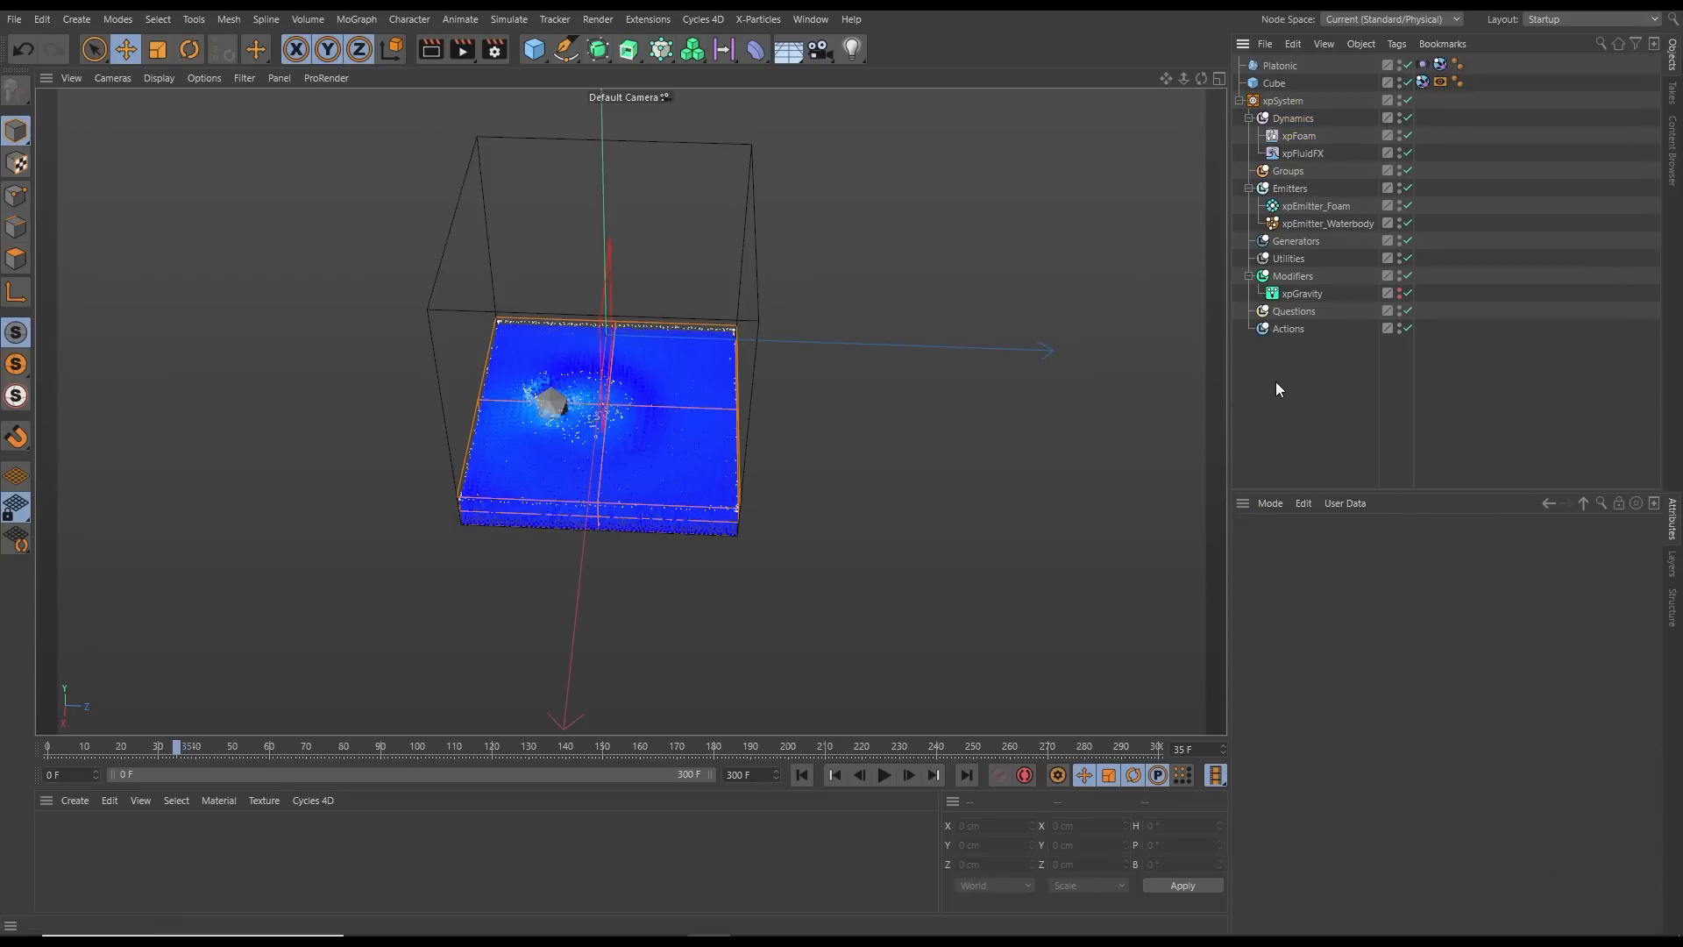
{"action": "key", "text": "F5"}
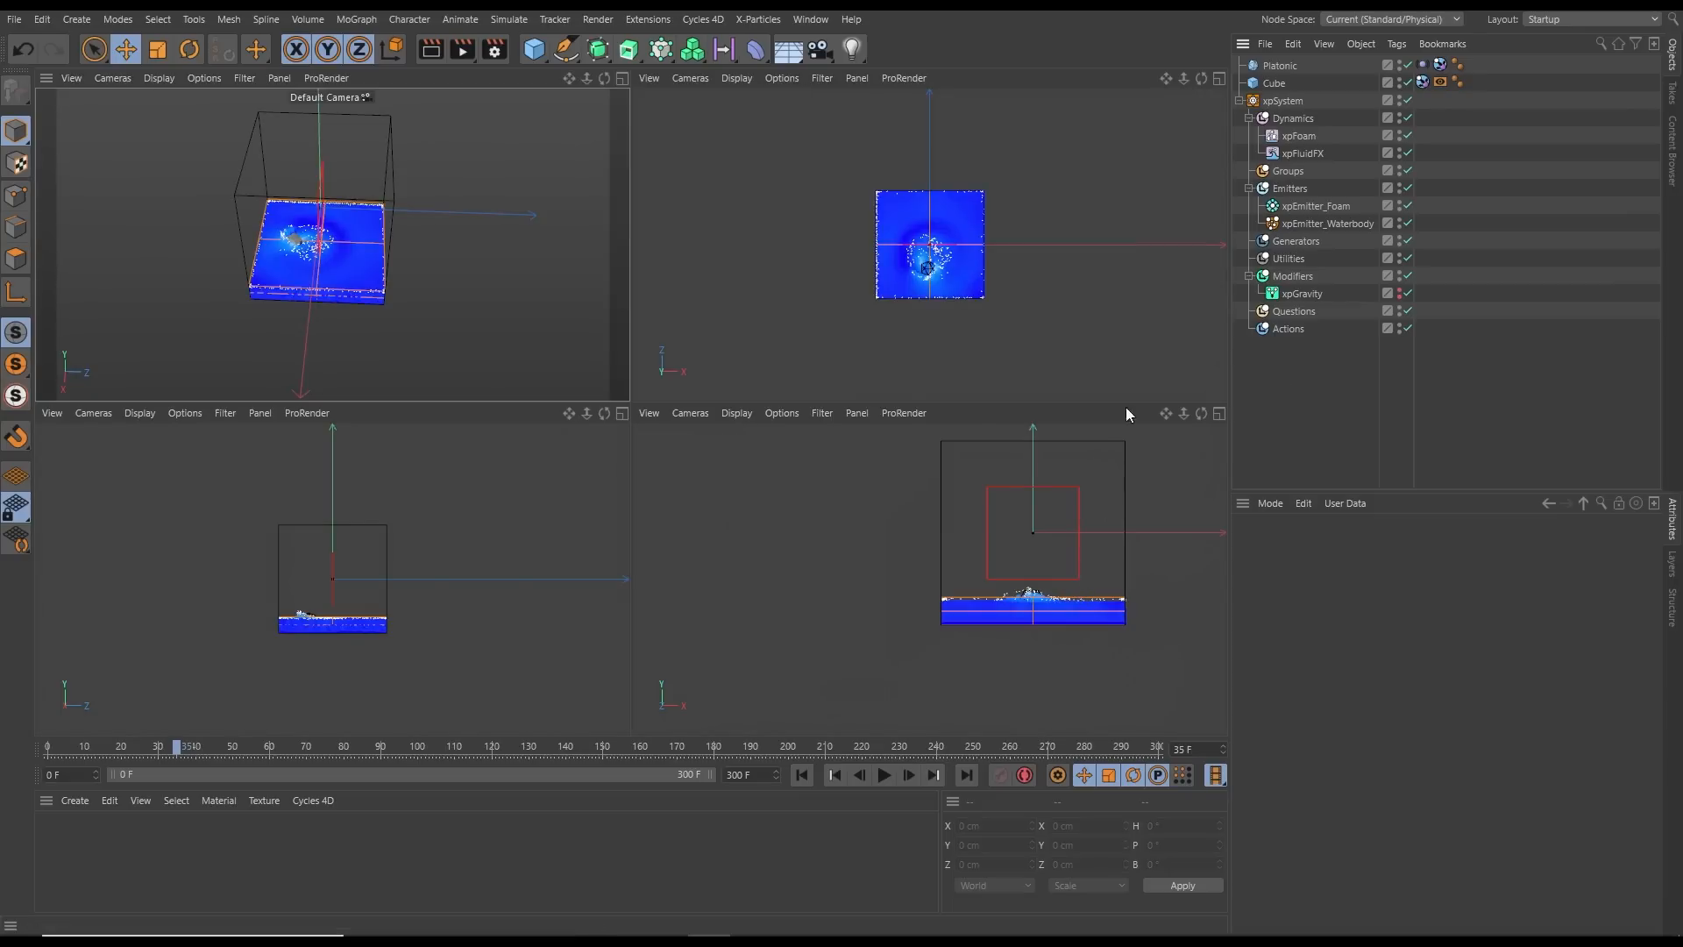
{"action": "left_click", "coordinate": [1219, 413]}
{"action": "middle_click_drag", "start_coordinate": [876, 530], "coordinate": [805, 559], "text": "alt"}
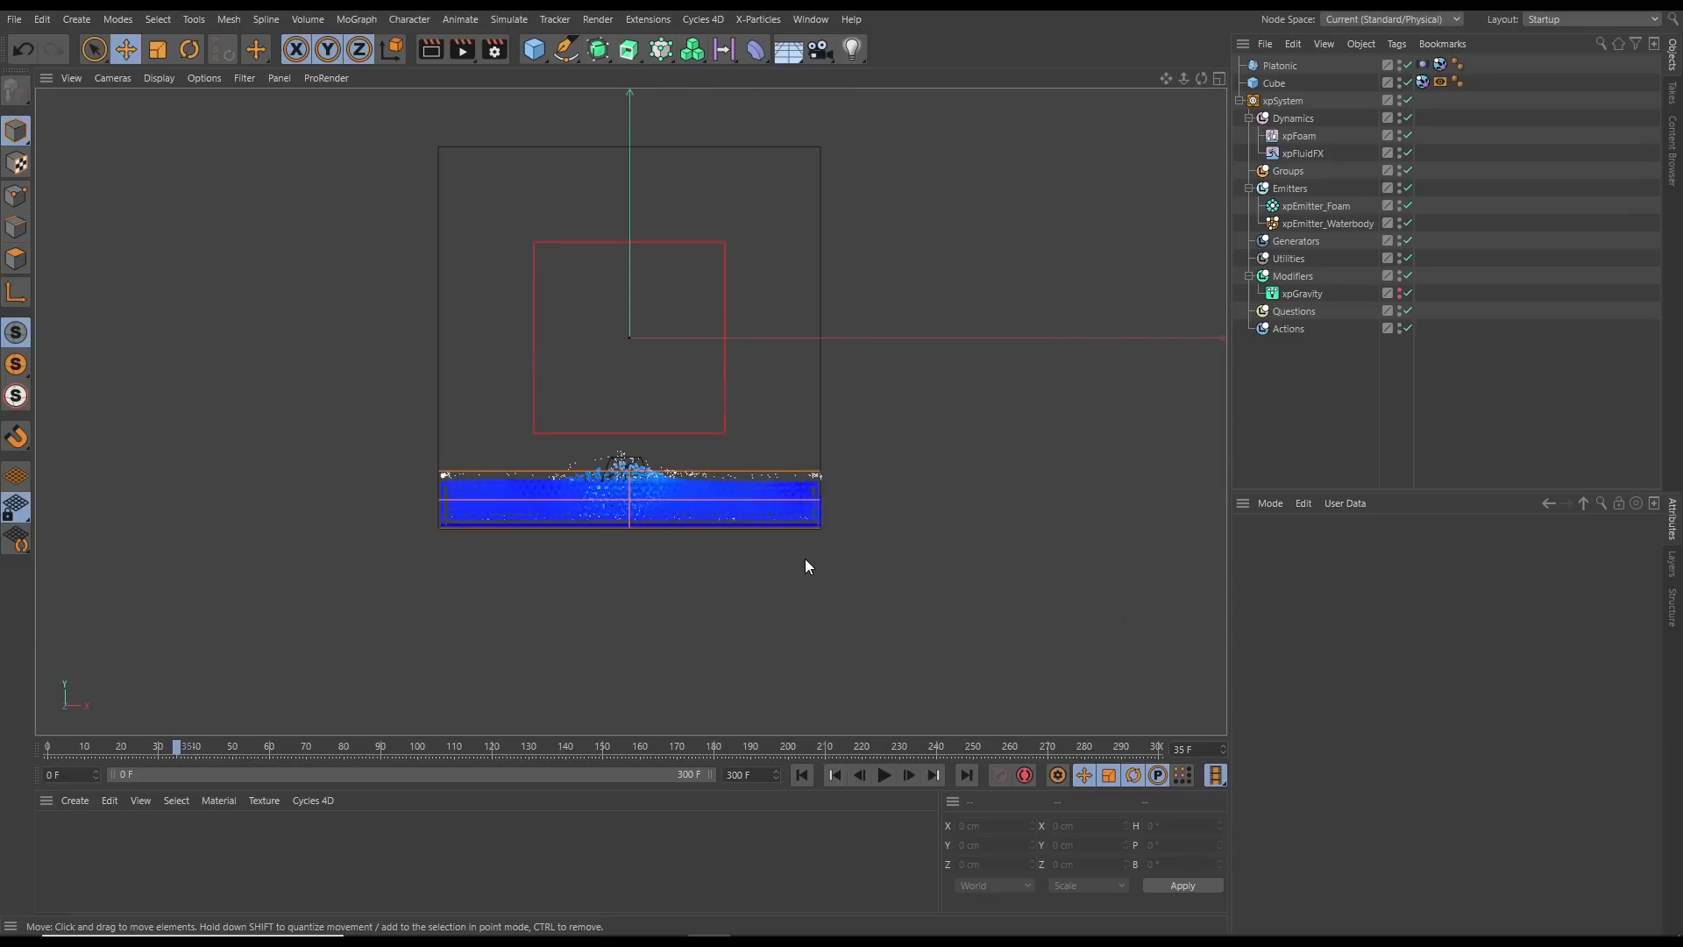
{"action": "right_click_drag", "start_coordinate": [804, 559], "coordinate": [777, 577], "text": "alt"}
{"action": "middle_click_drag", "start_coordinate": [777, 577], "coordinate": [777, 591], "text": "alt"}
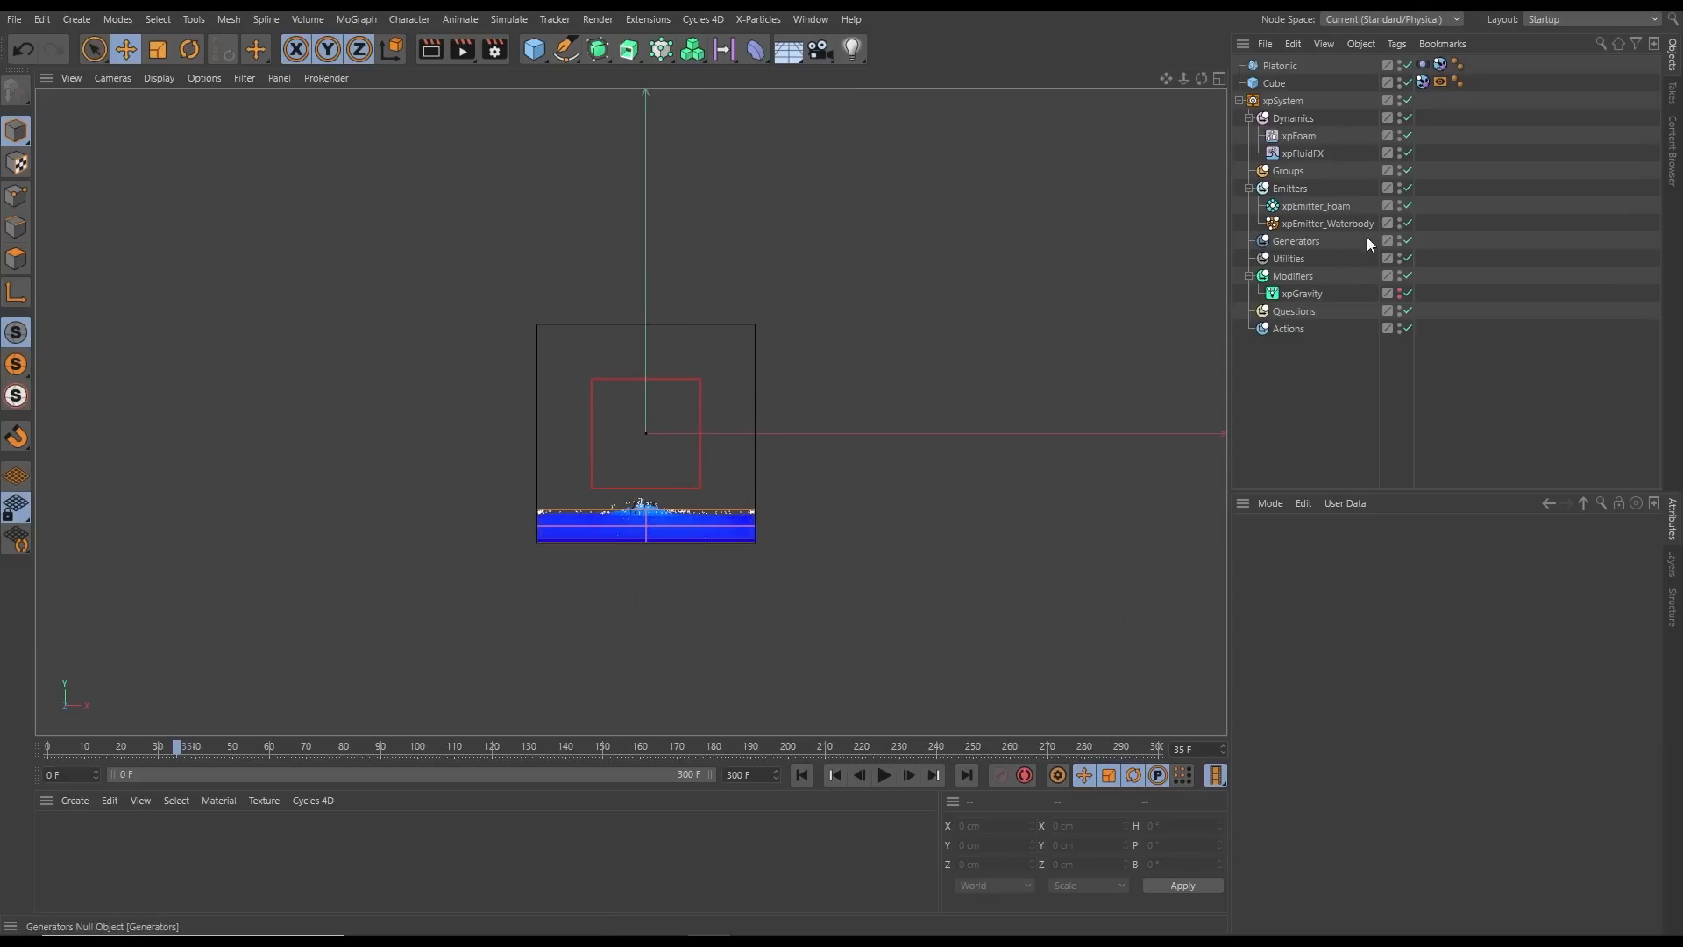
Add an xpKill control modifier to the Modifiers folder of the xpSystem
{"action": "left_click", "coordinate": [1294, 277]}
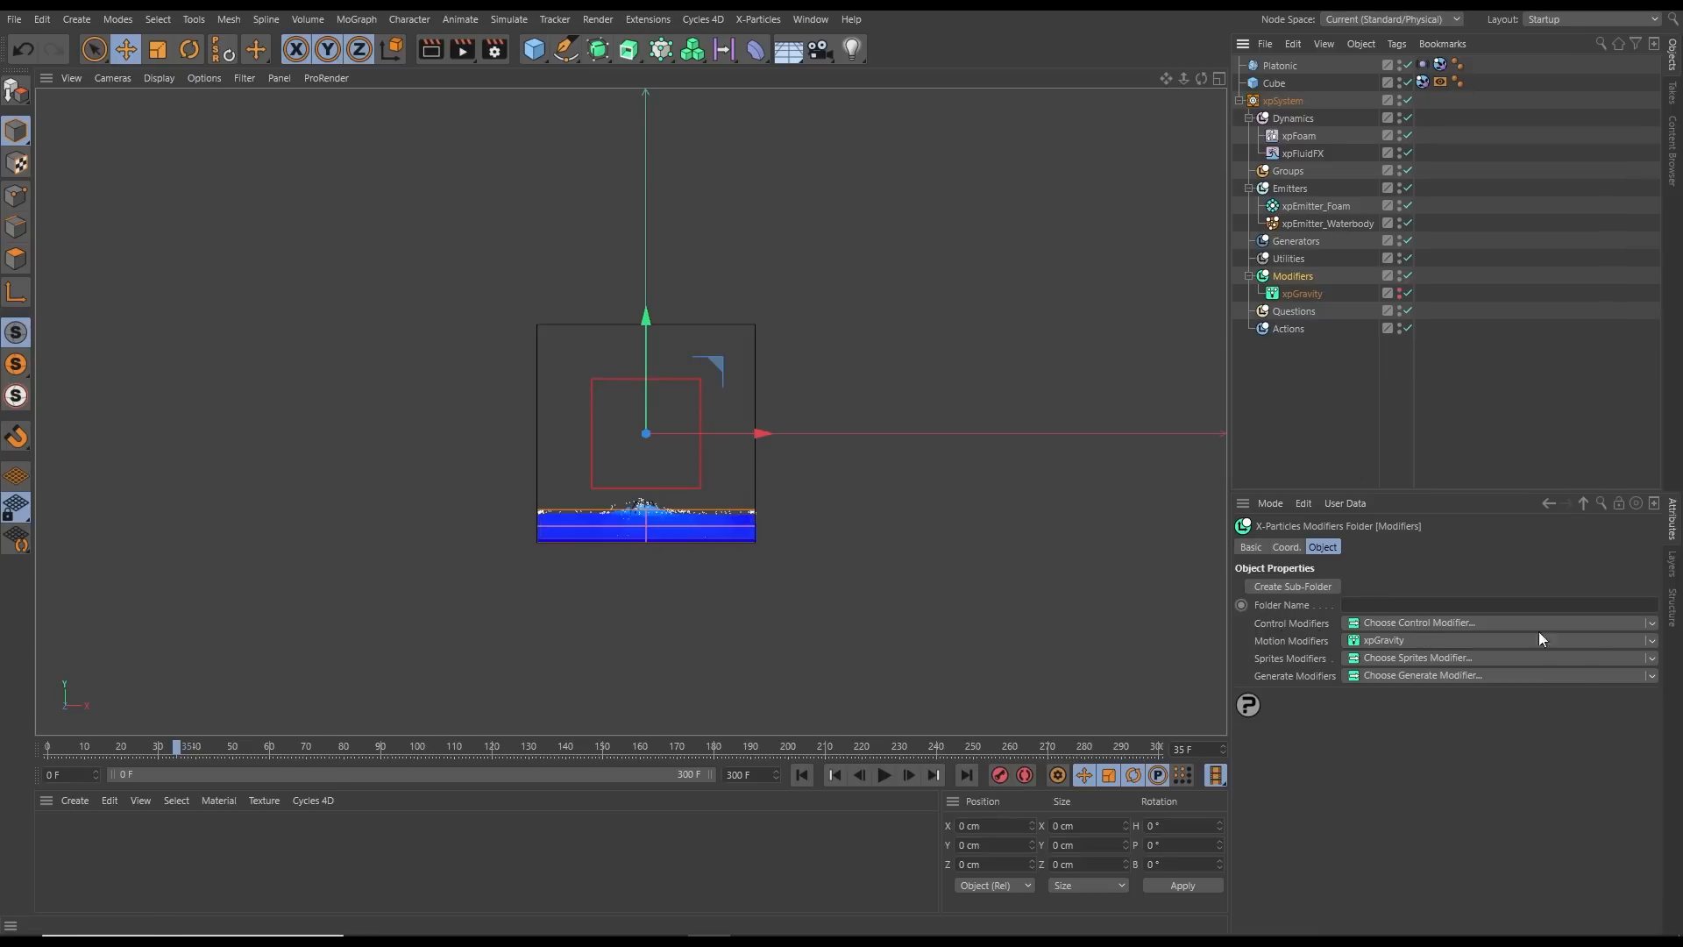
{"action": "left_click", "coordinate": [1652, 625]}
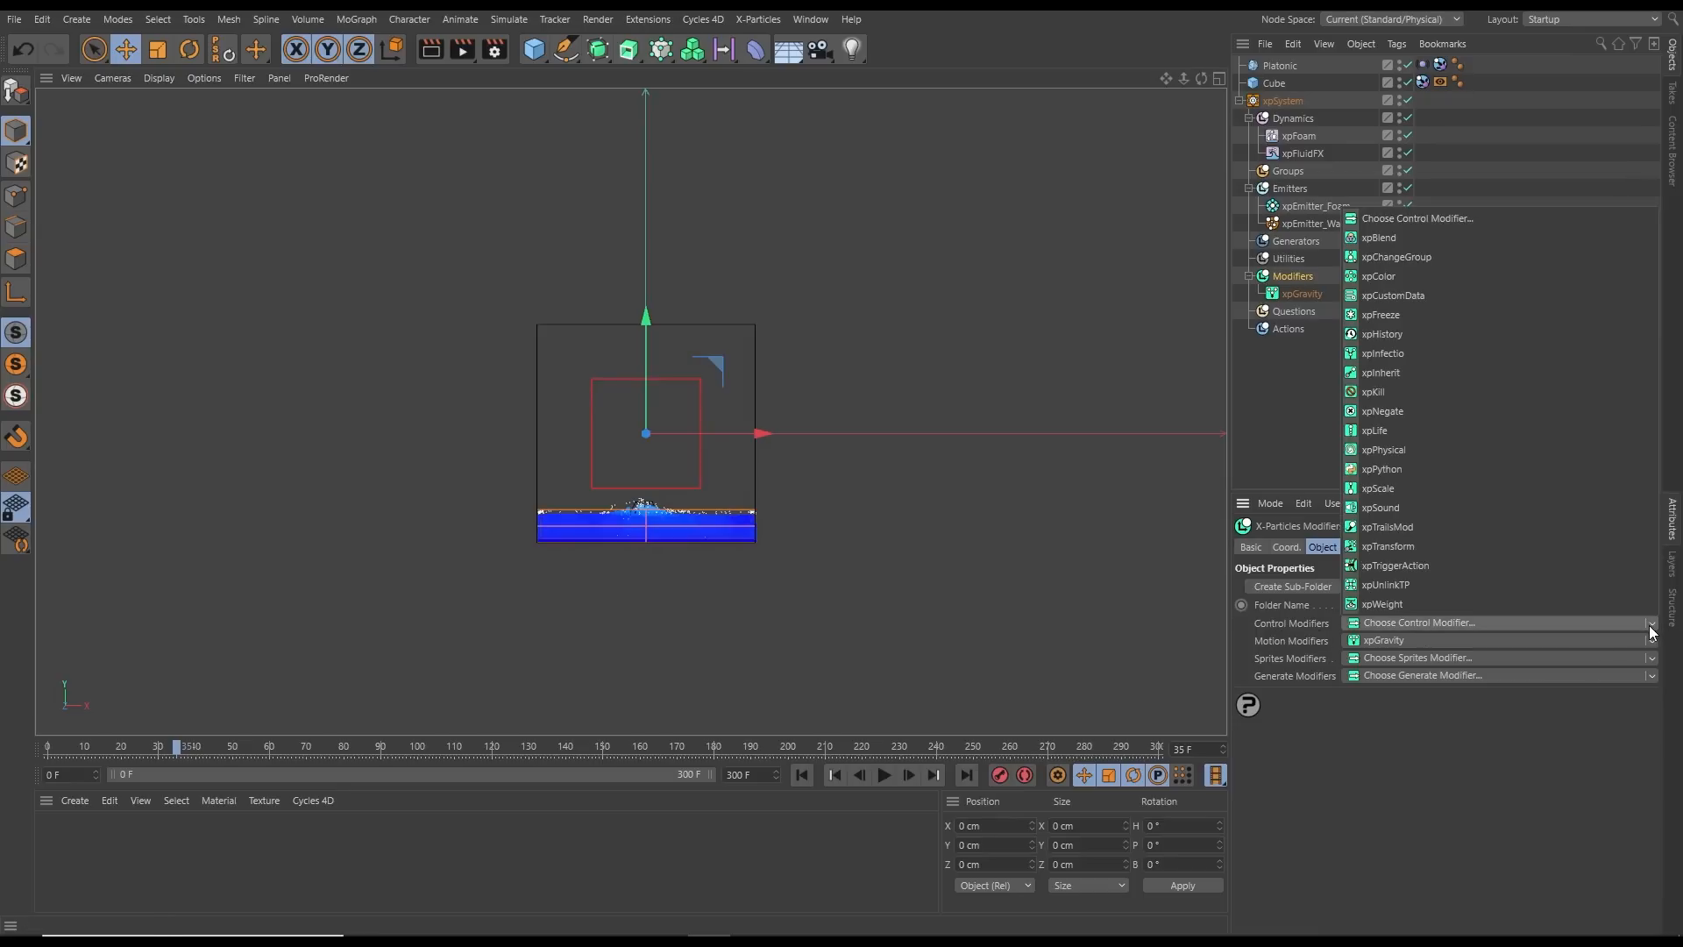
{"action": "left_click", "coordinate": [1373, 393]}
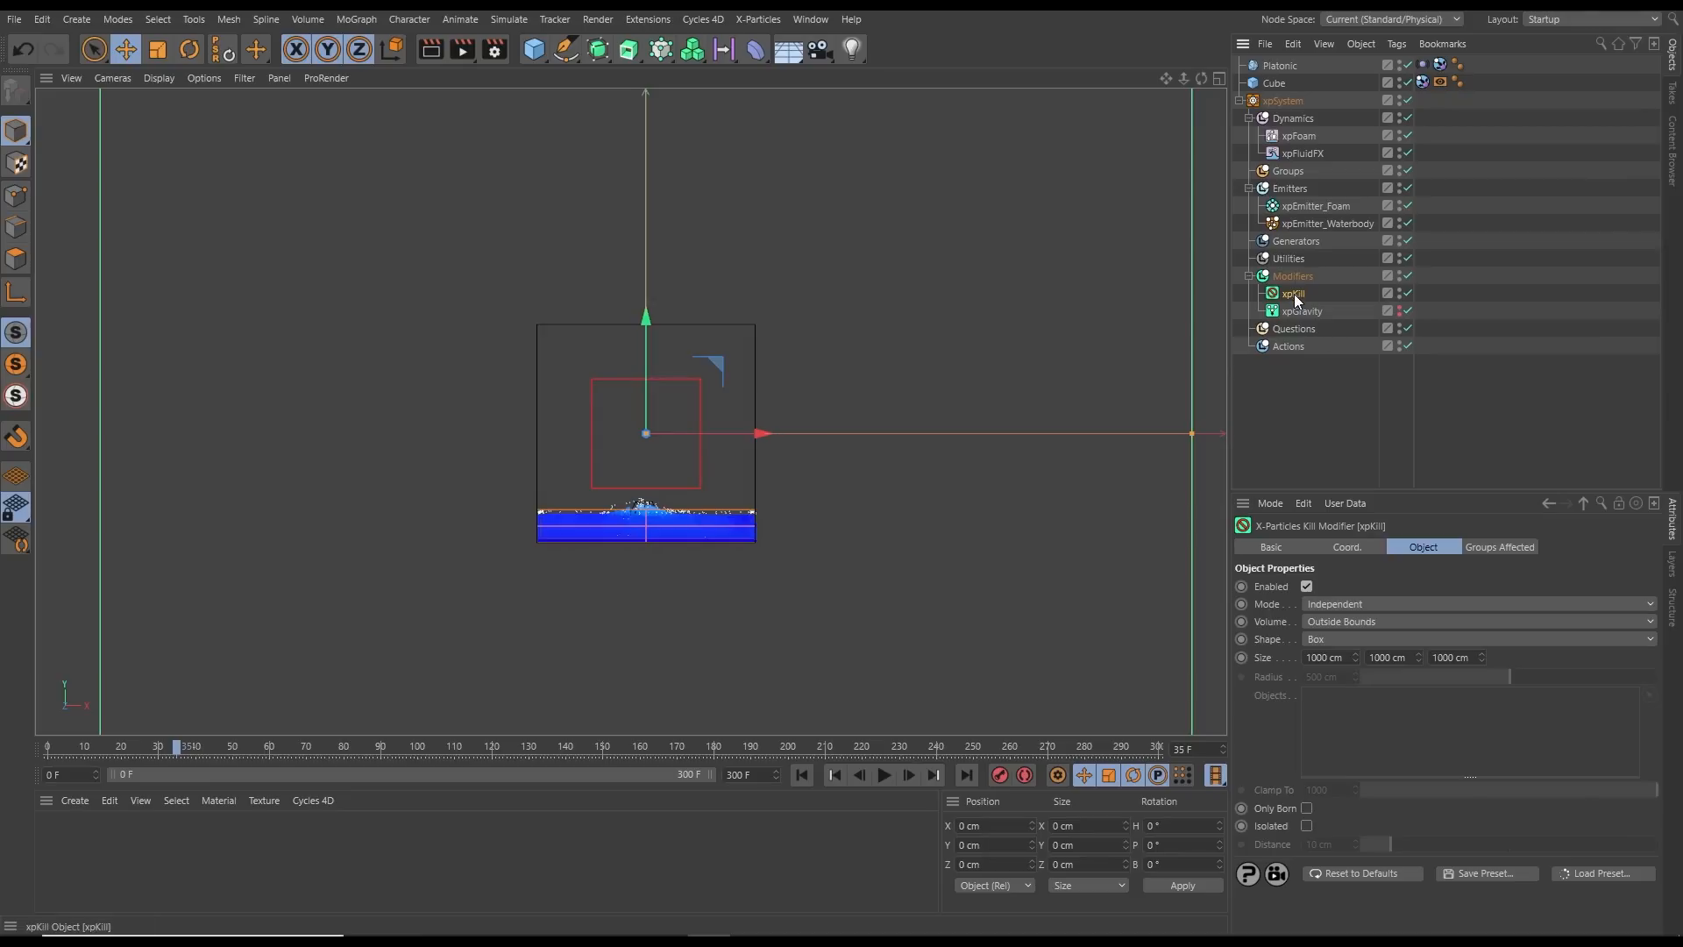
Narrow the xpKill box along X to about 191 cm, just inside the side walls of the collider cube
{"action": "scroll", "coordinate": [900, 481], "scroll_direction": "down", "scroll_amount": 8}
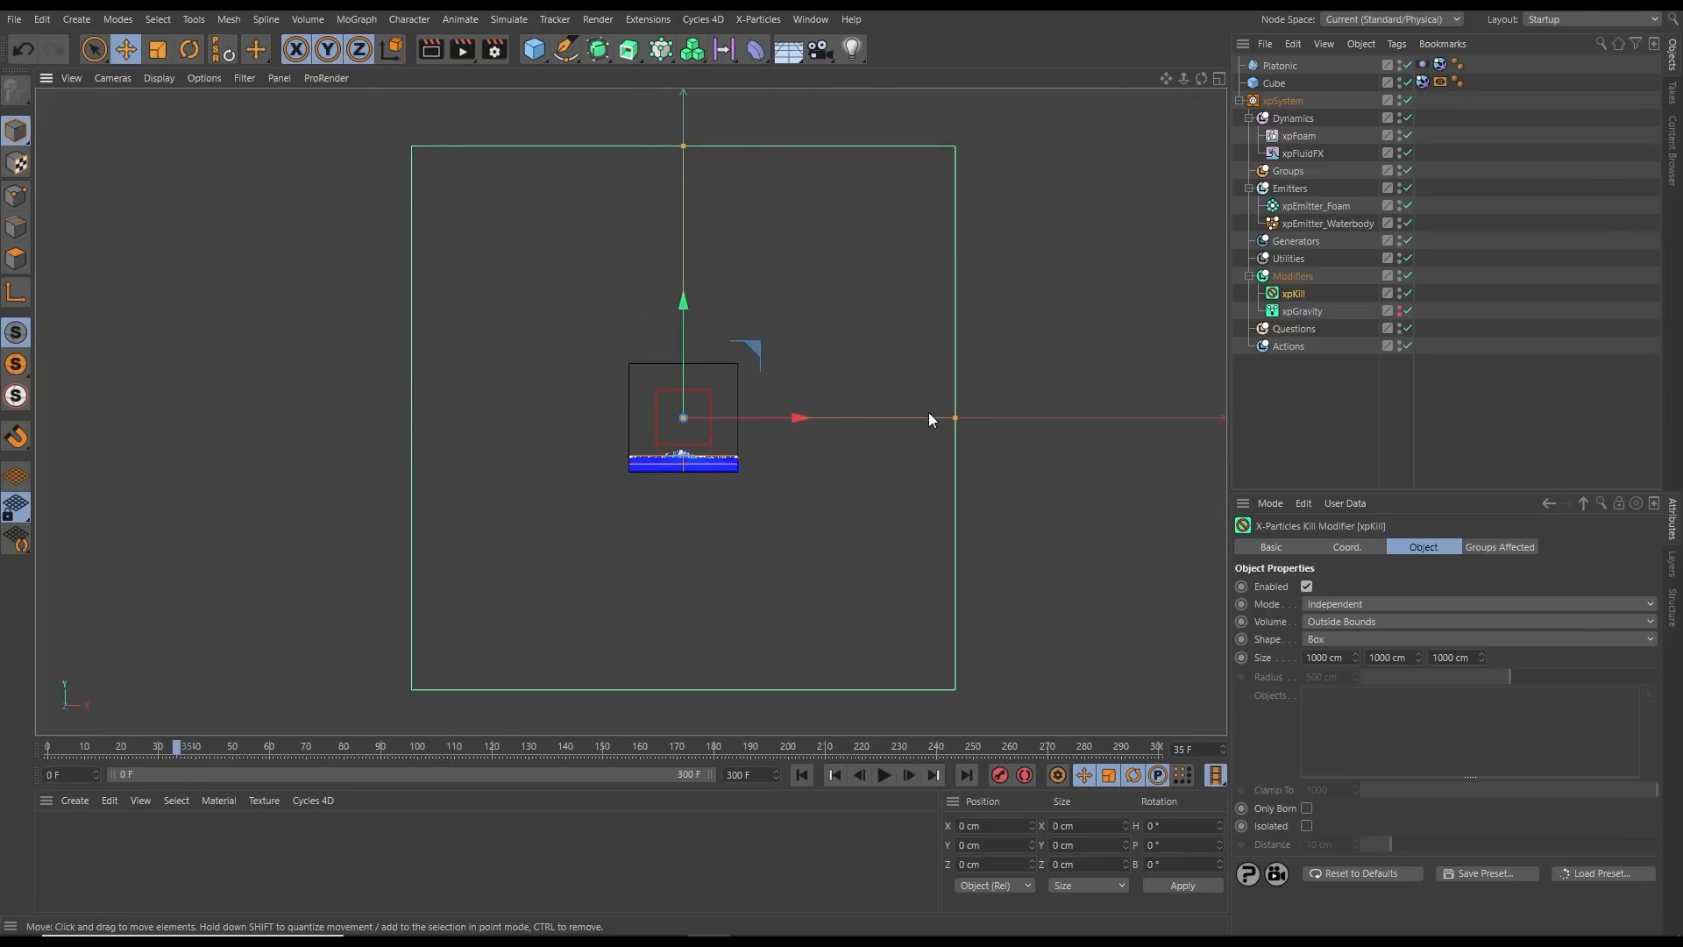
{"action": "left_click_drag", "start_coordinate": [954, 418], "coordinate": [772, 397]}
{"action": "scroll", "coordinate": [760, 449], "scroll_direction": "up", "scroll_amount": 4}
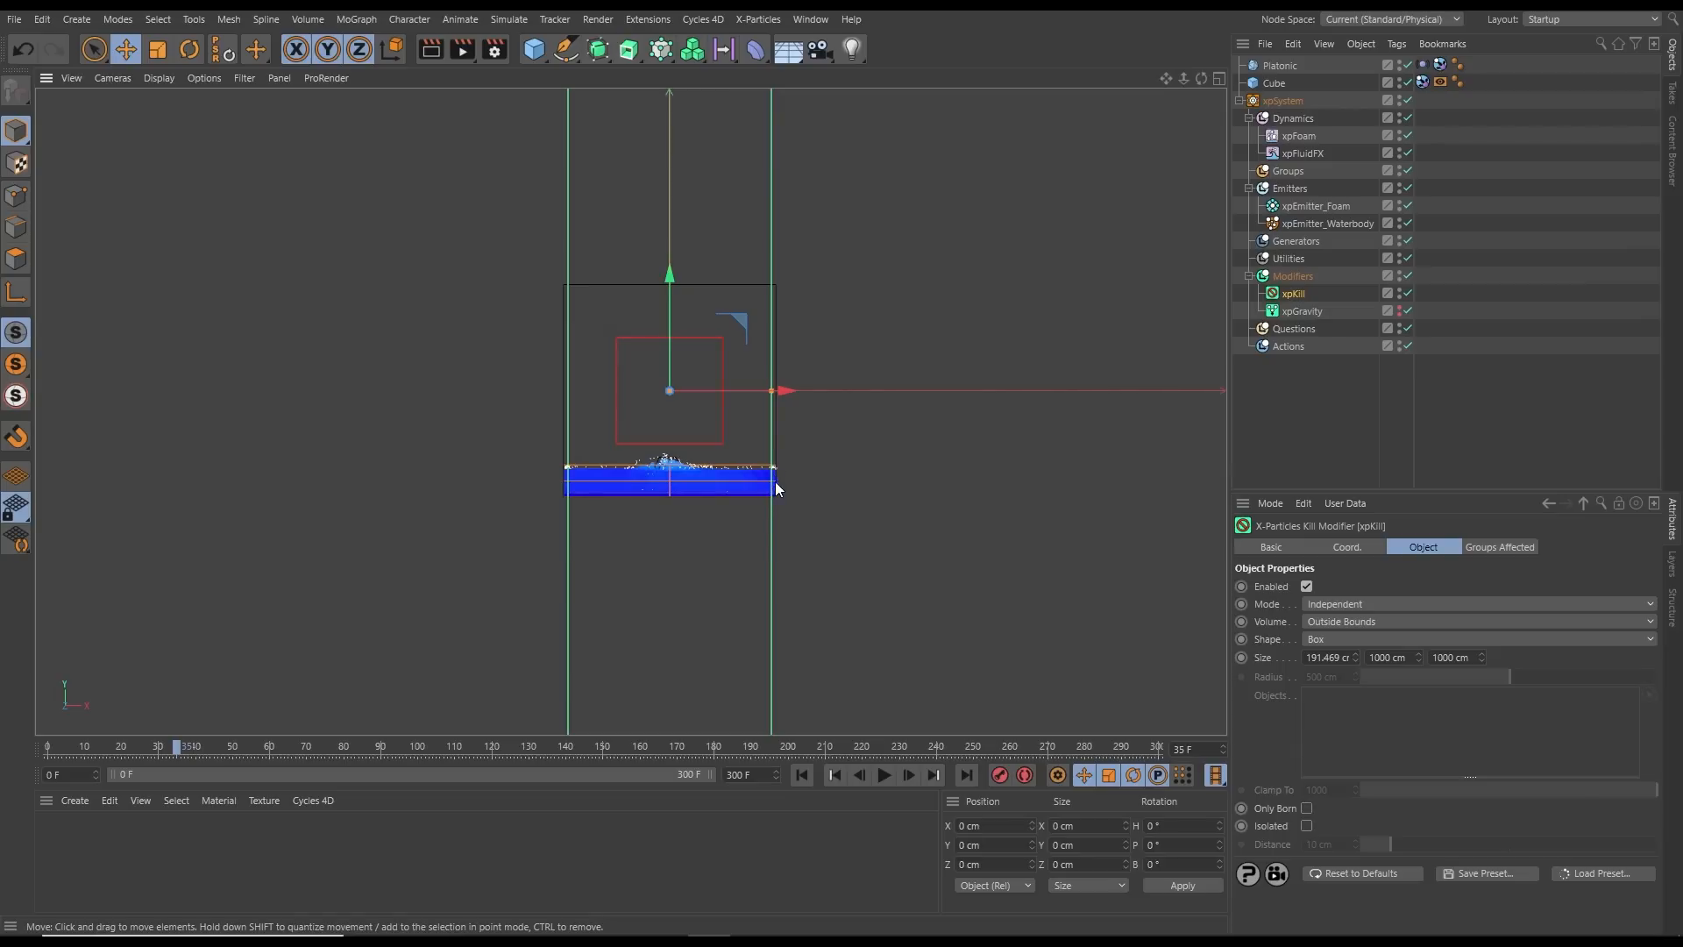
{"action": "scroll", "coordinate": [833, 491], "scroll_direction": "down", "scroll_amount": 5}
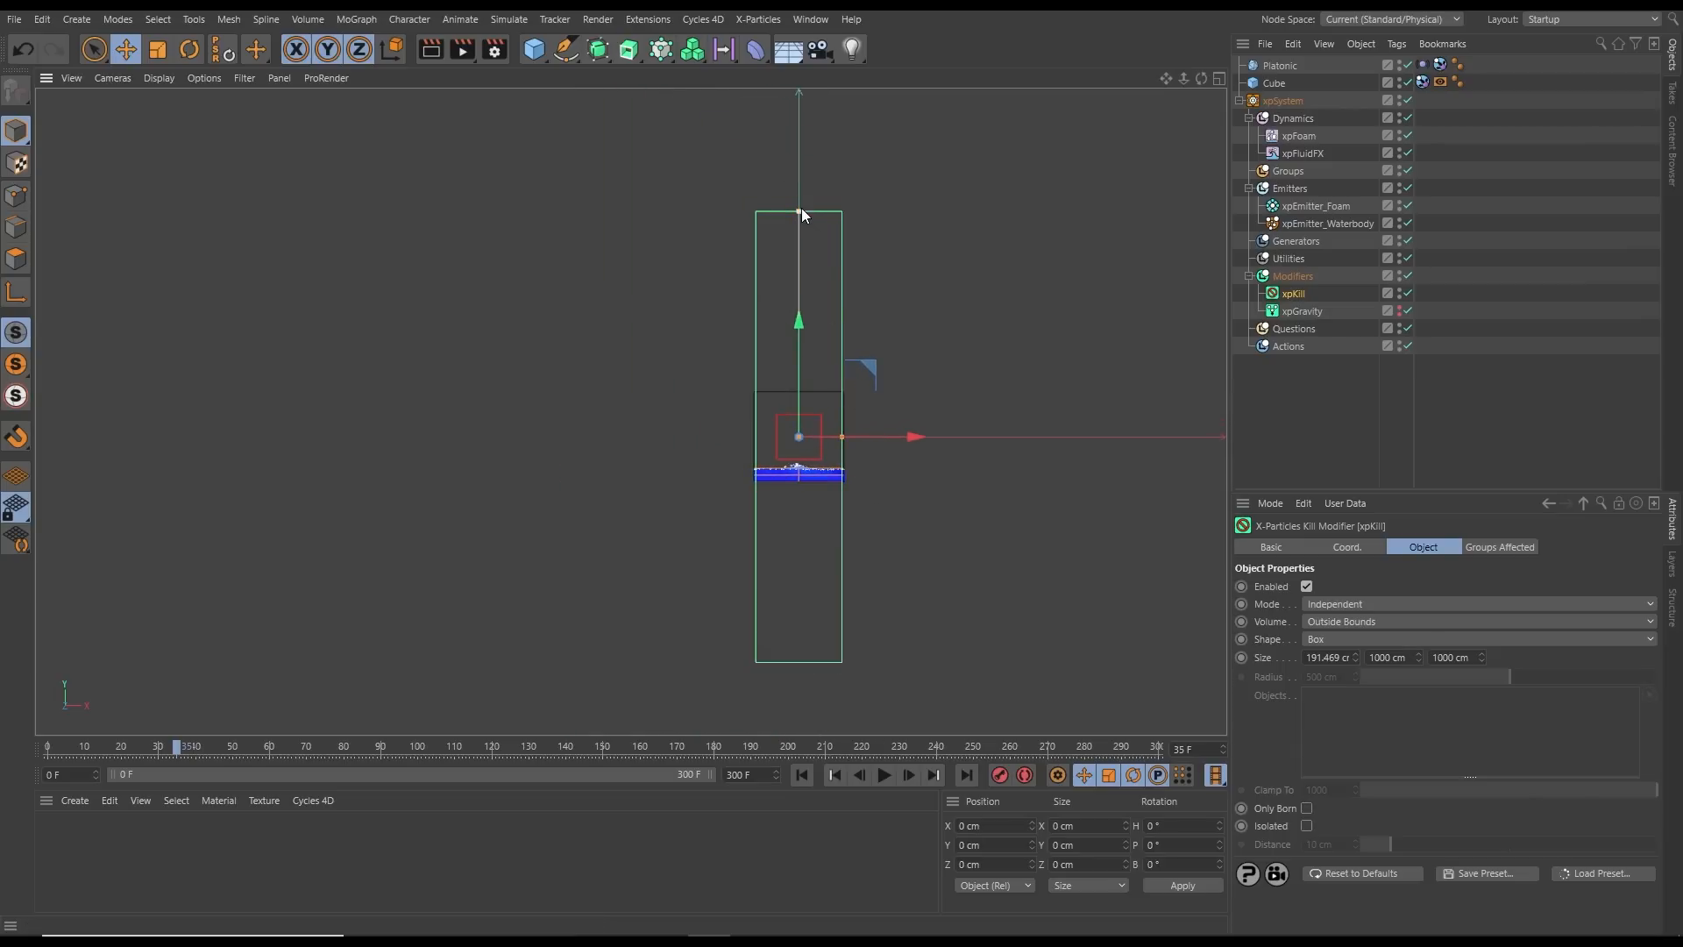
Shrink the xpKill box to about 185 cm along Y and 191 cm along Z, just inside the collider cube
{"action": "left_click_drag", "start_coordinate": [799, 210], "coordinate": [783, 400]}
{"action": "scroll", "coordinate": [791, 483], "scroll_direction": "up", "scroll_amount": 8}
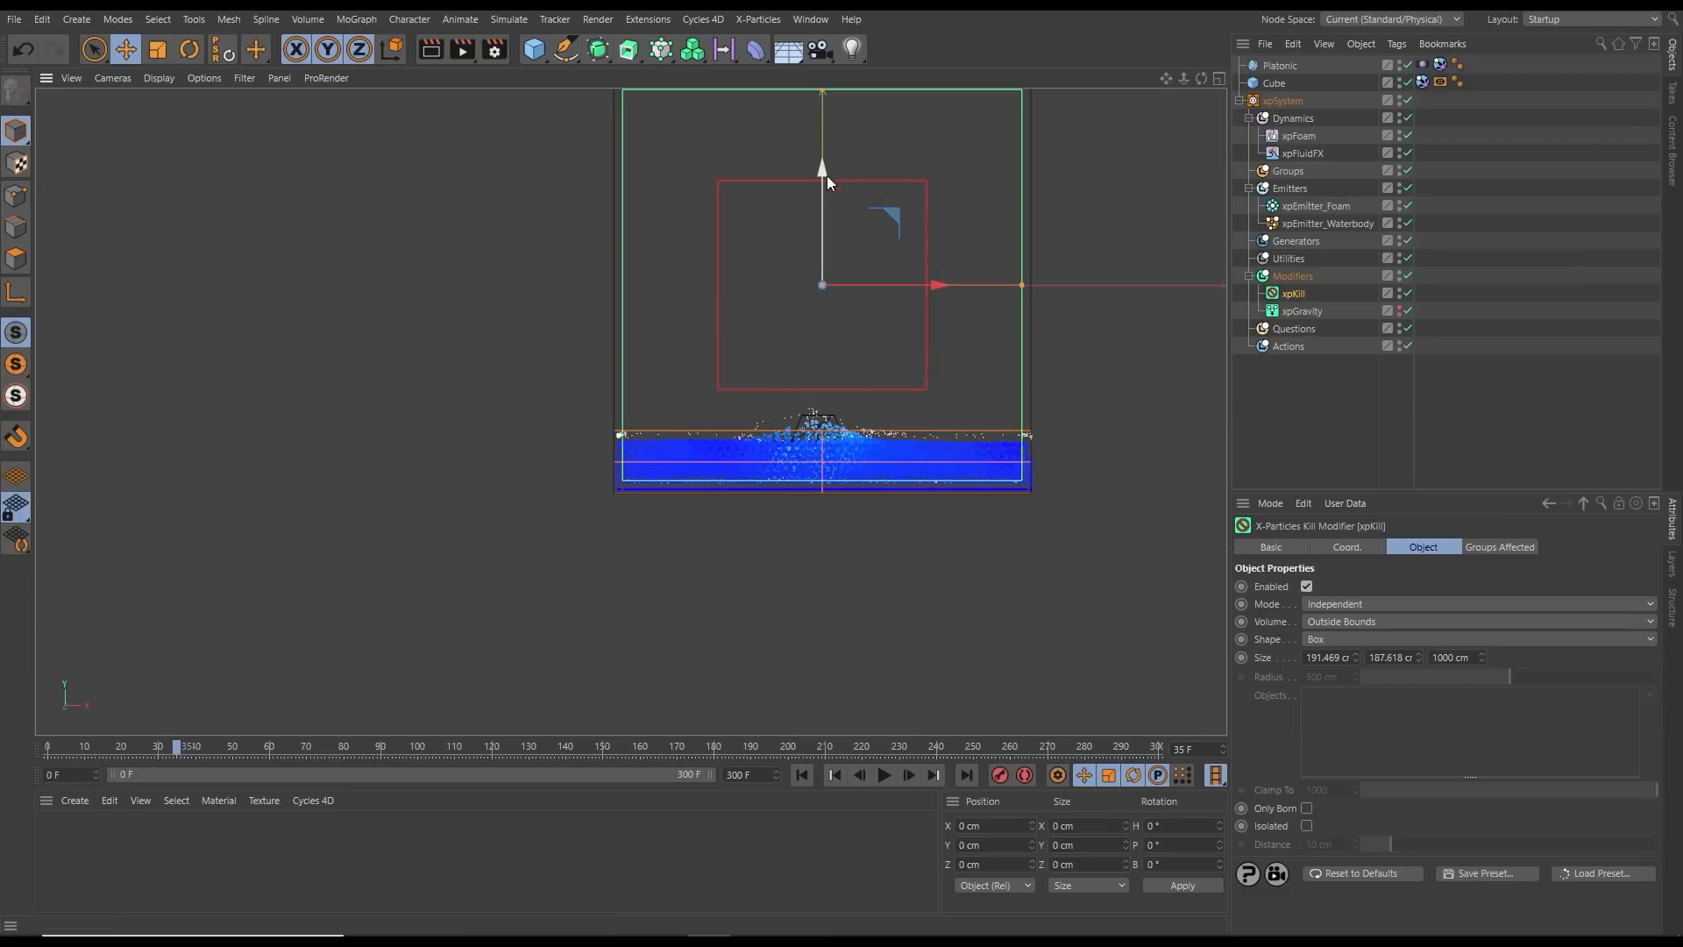
{"action": "left_click_drag", "start_coordinate": [823, 89], "coordinate": [822, 93]}
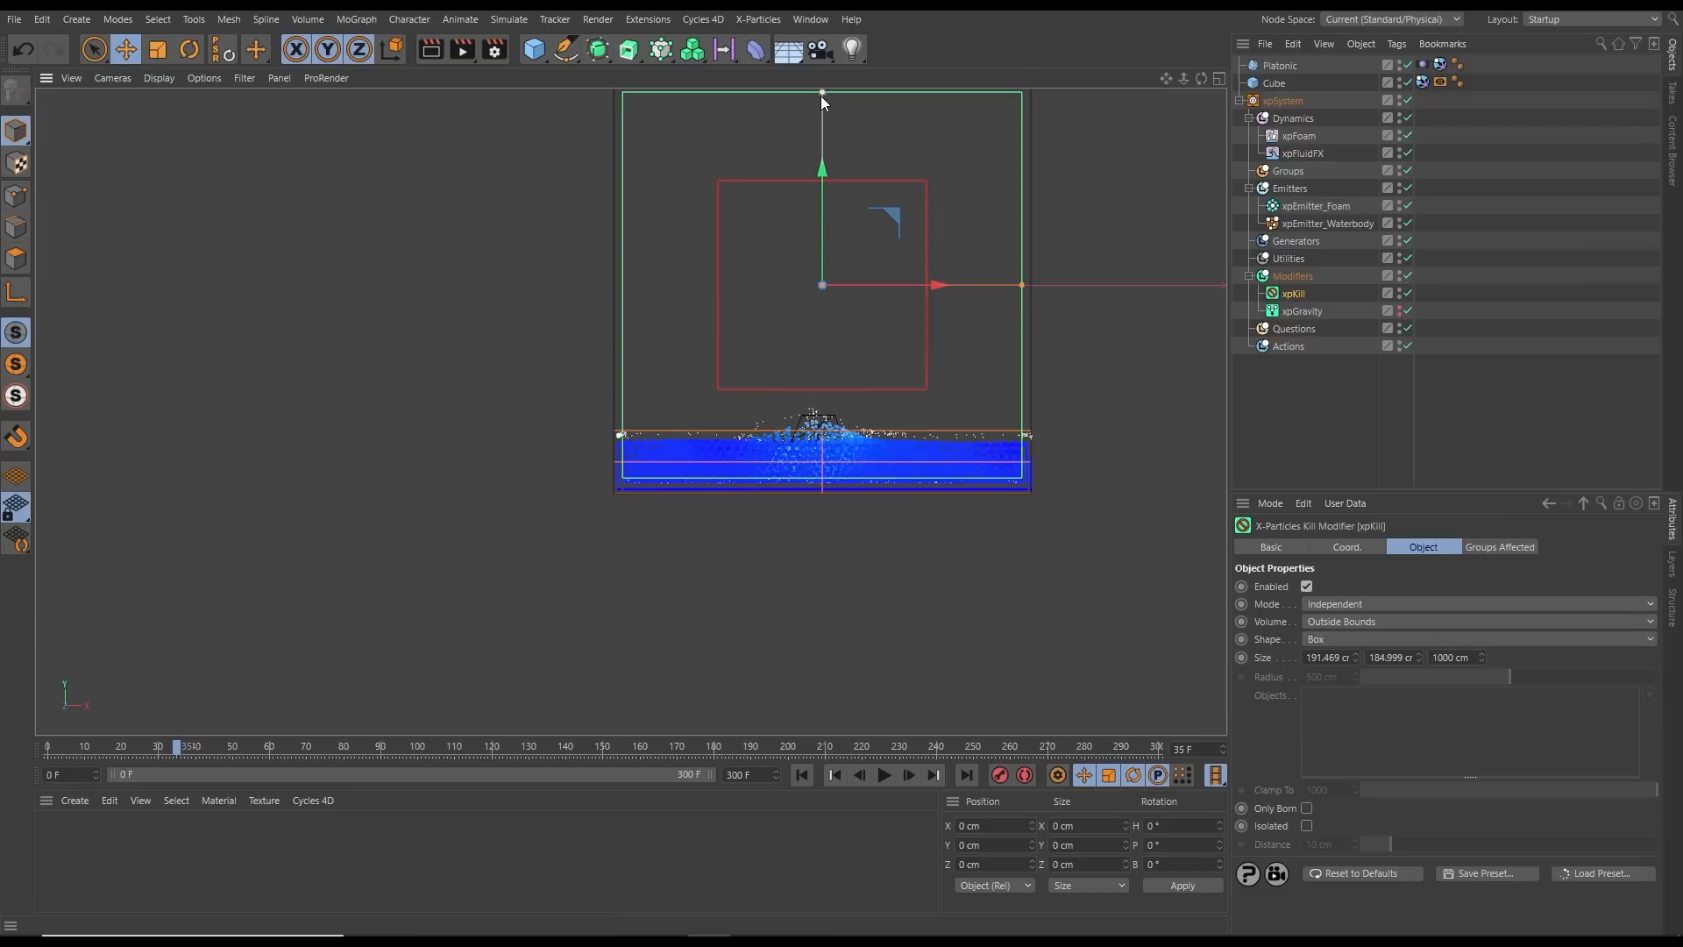
{"action": "middle_click", "coordinate": [801, 461]}
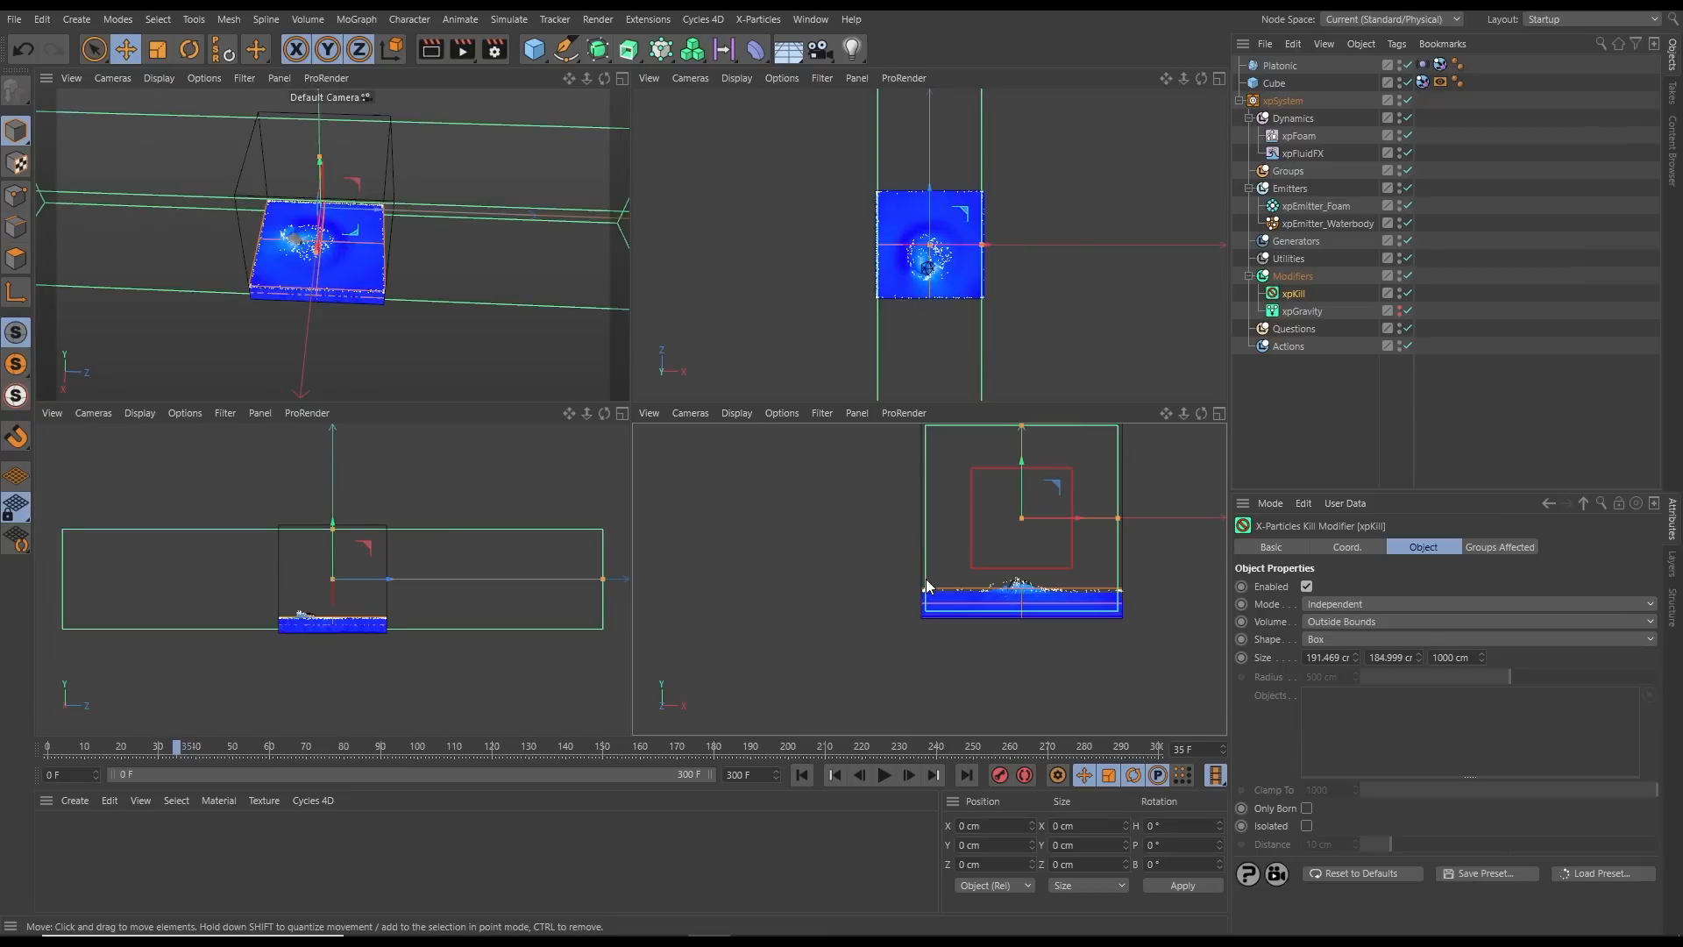
{"action": "left_click", "coordinate": [622, 413]}
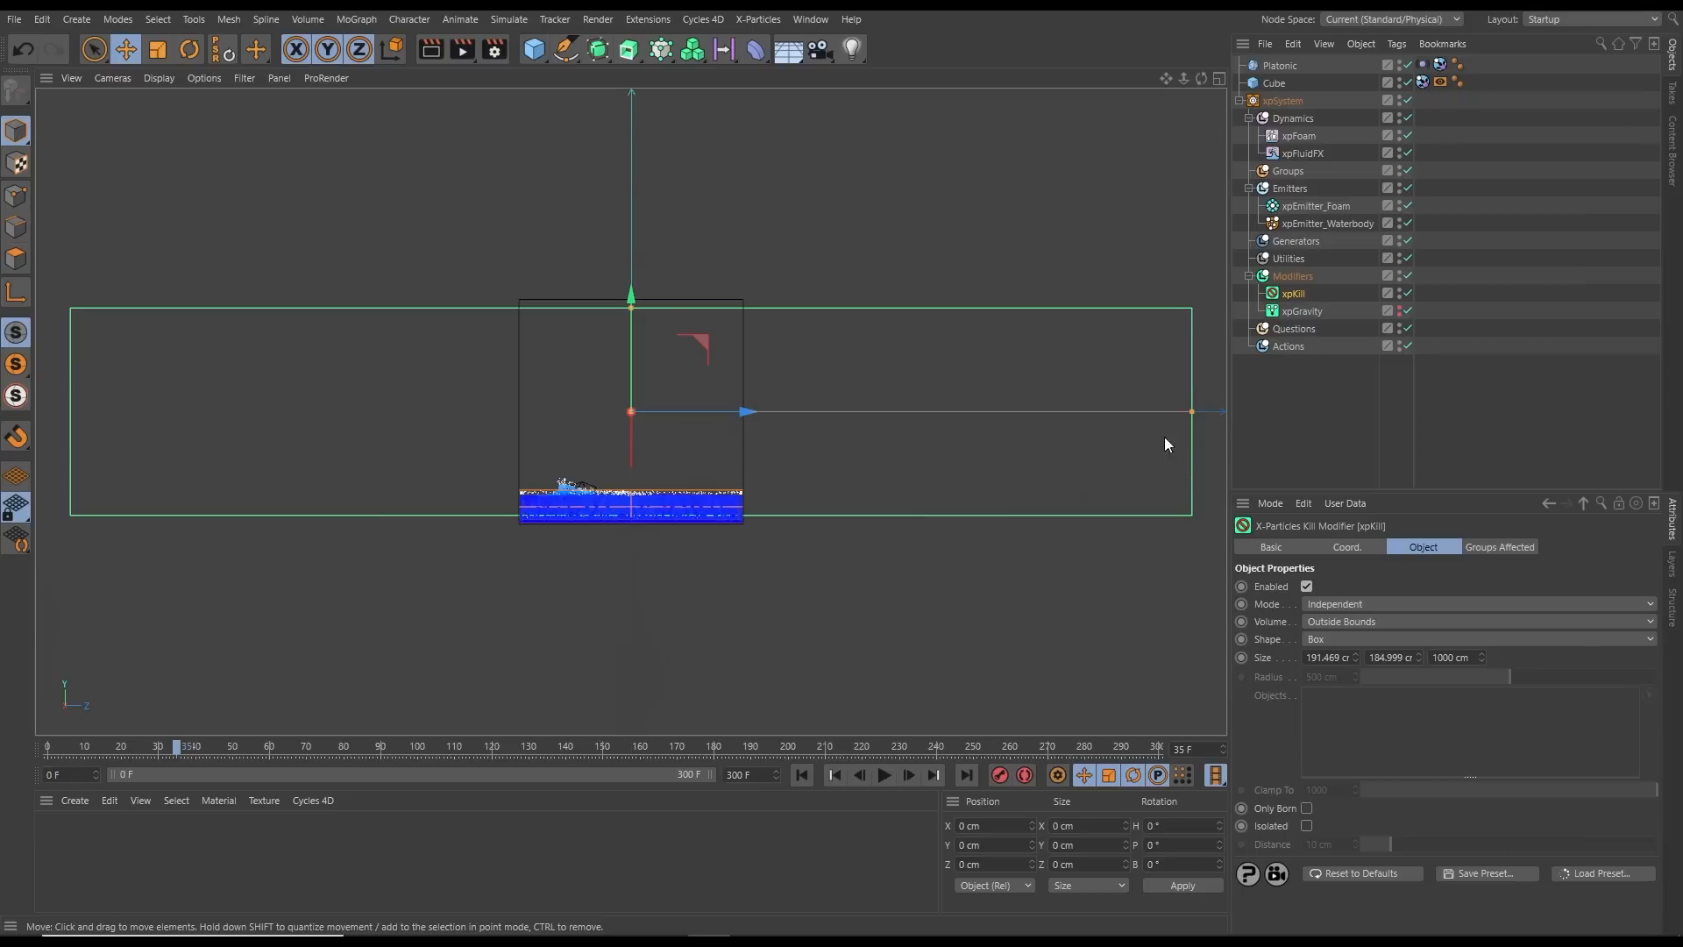
{"action": "left_click_drag", "start_coordinate": [1193, 412], "coordinate": [737, 419]}
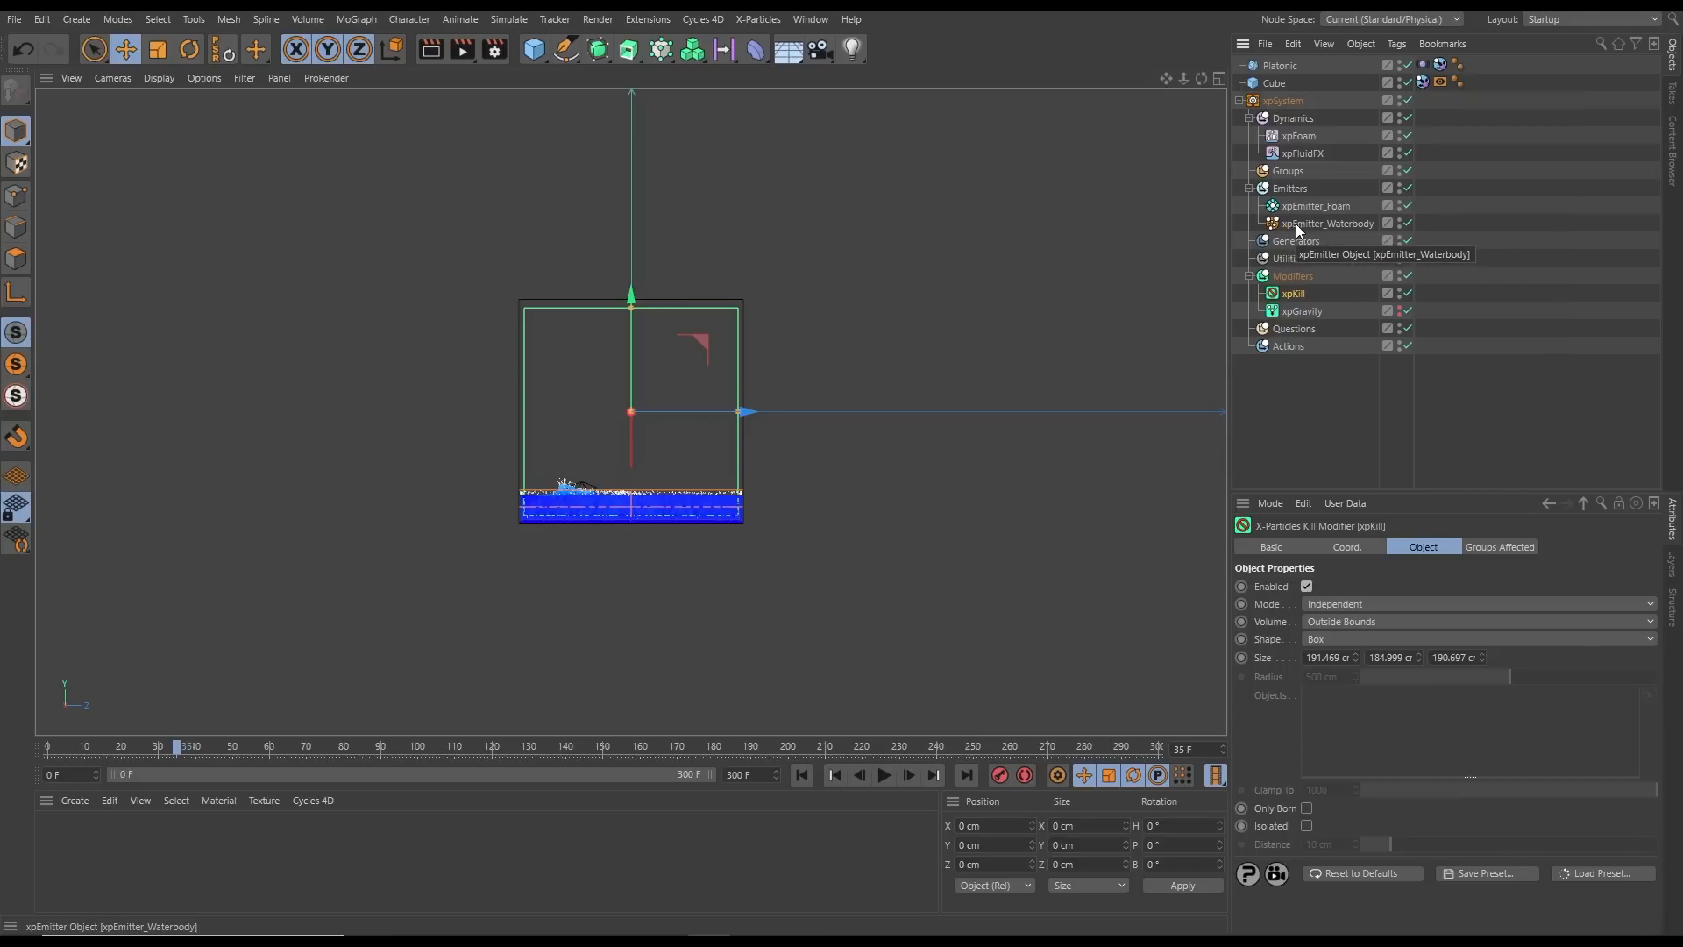
Add xpKill to the modifier list of xpEmitter_Waterbody as an excluded modifier
{"action": "left_click", "coordinate": [1343, 226]}
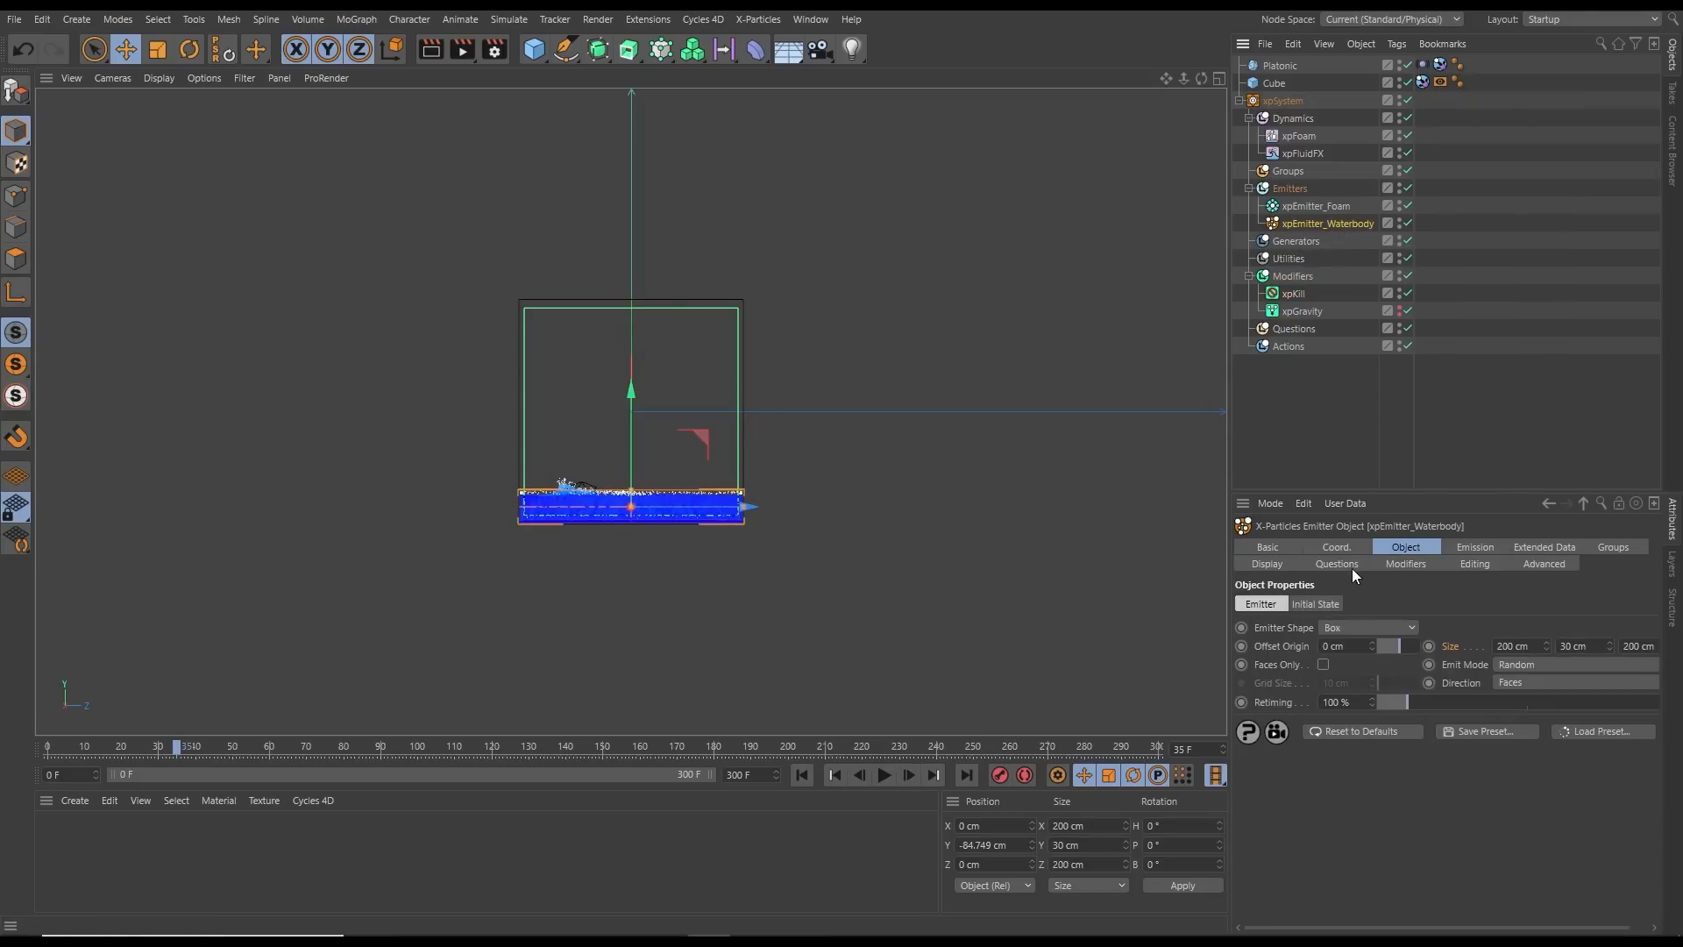
{"action": "left_click", "coordinate": [1401, 565]}
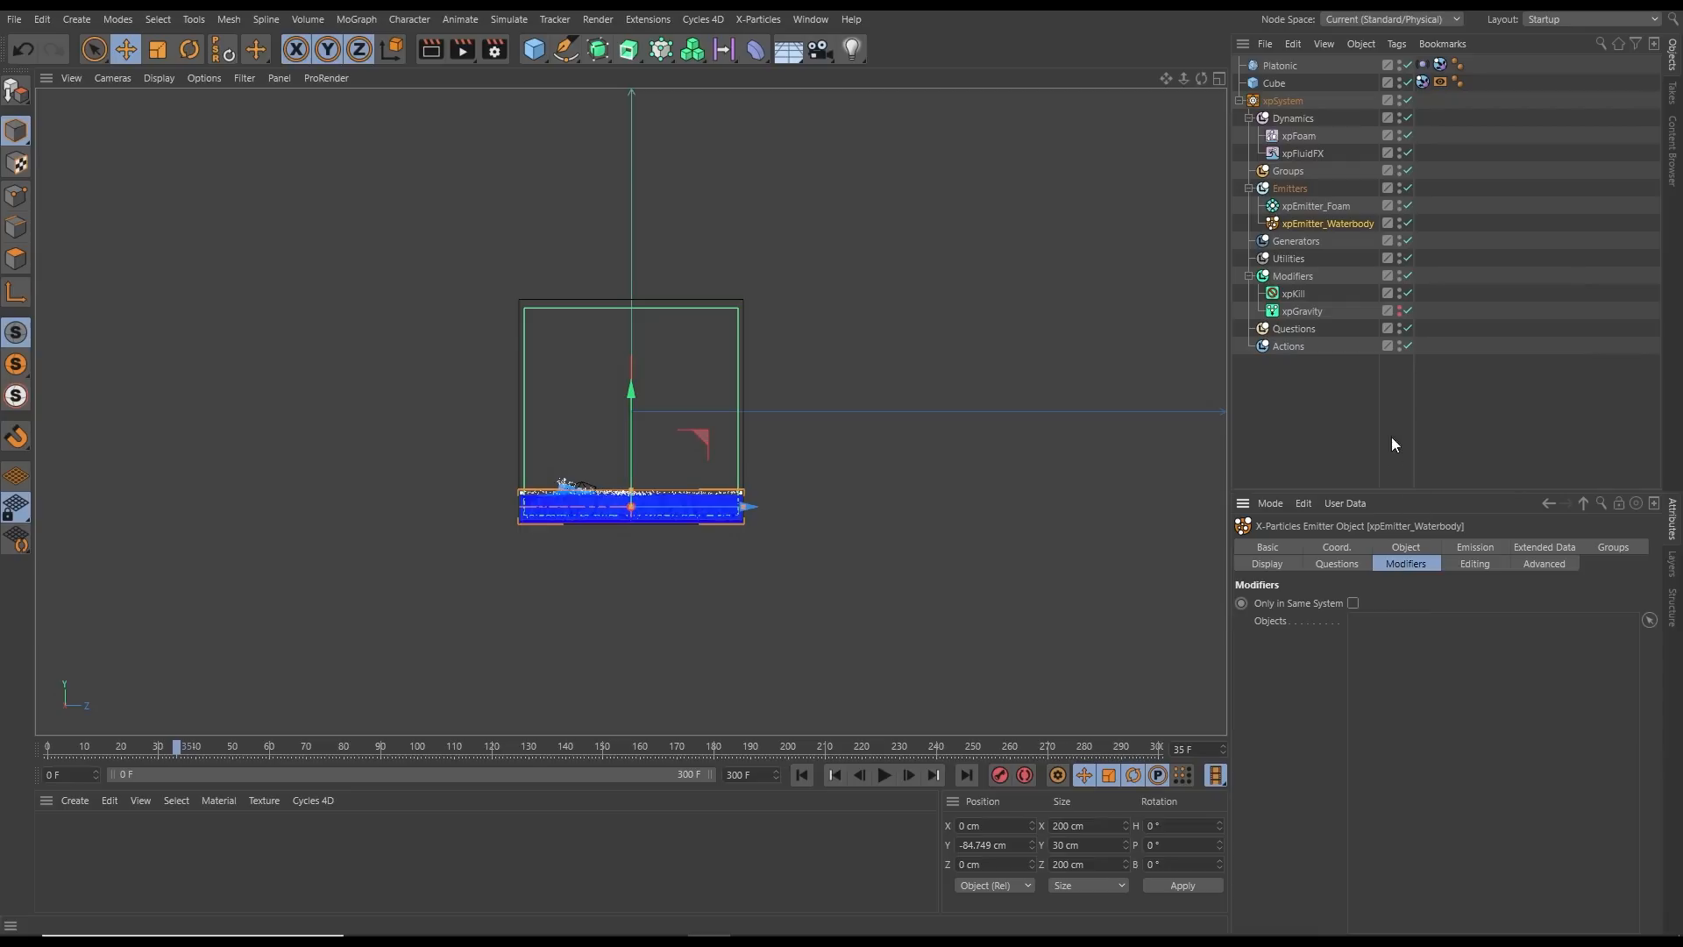
{"action": "left_click_drag", "start_coordinate": [1294, 294], "coordinate": [1348, 429]}
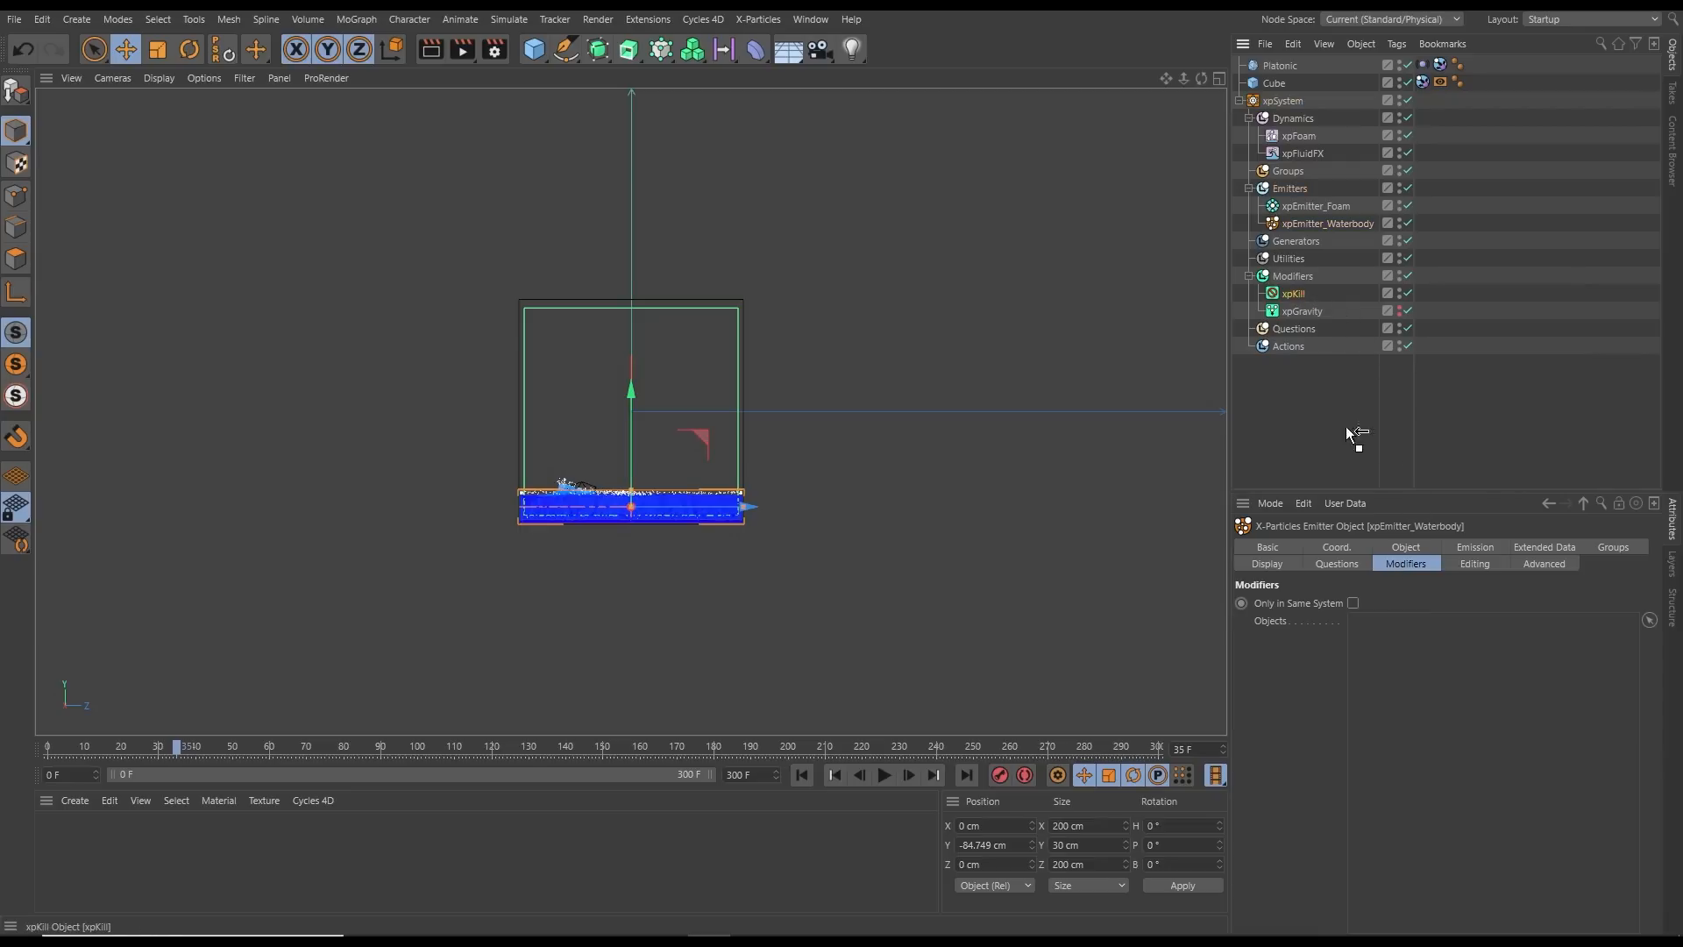
{"action": "left_click_drag", "start_coordinate": [1392, 650], "coordinate": [1397, 657]}
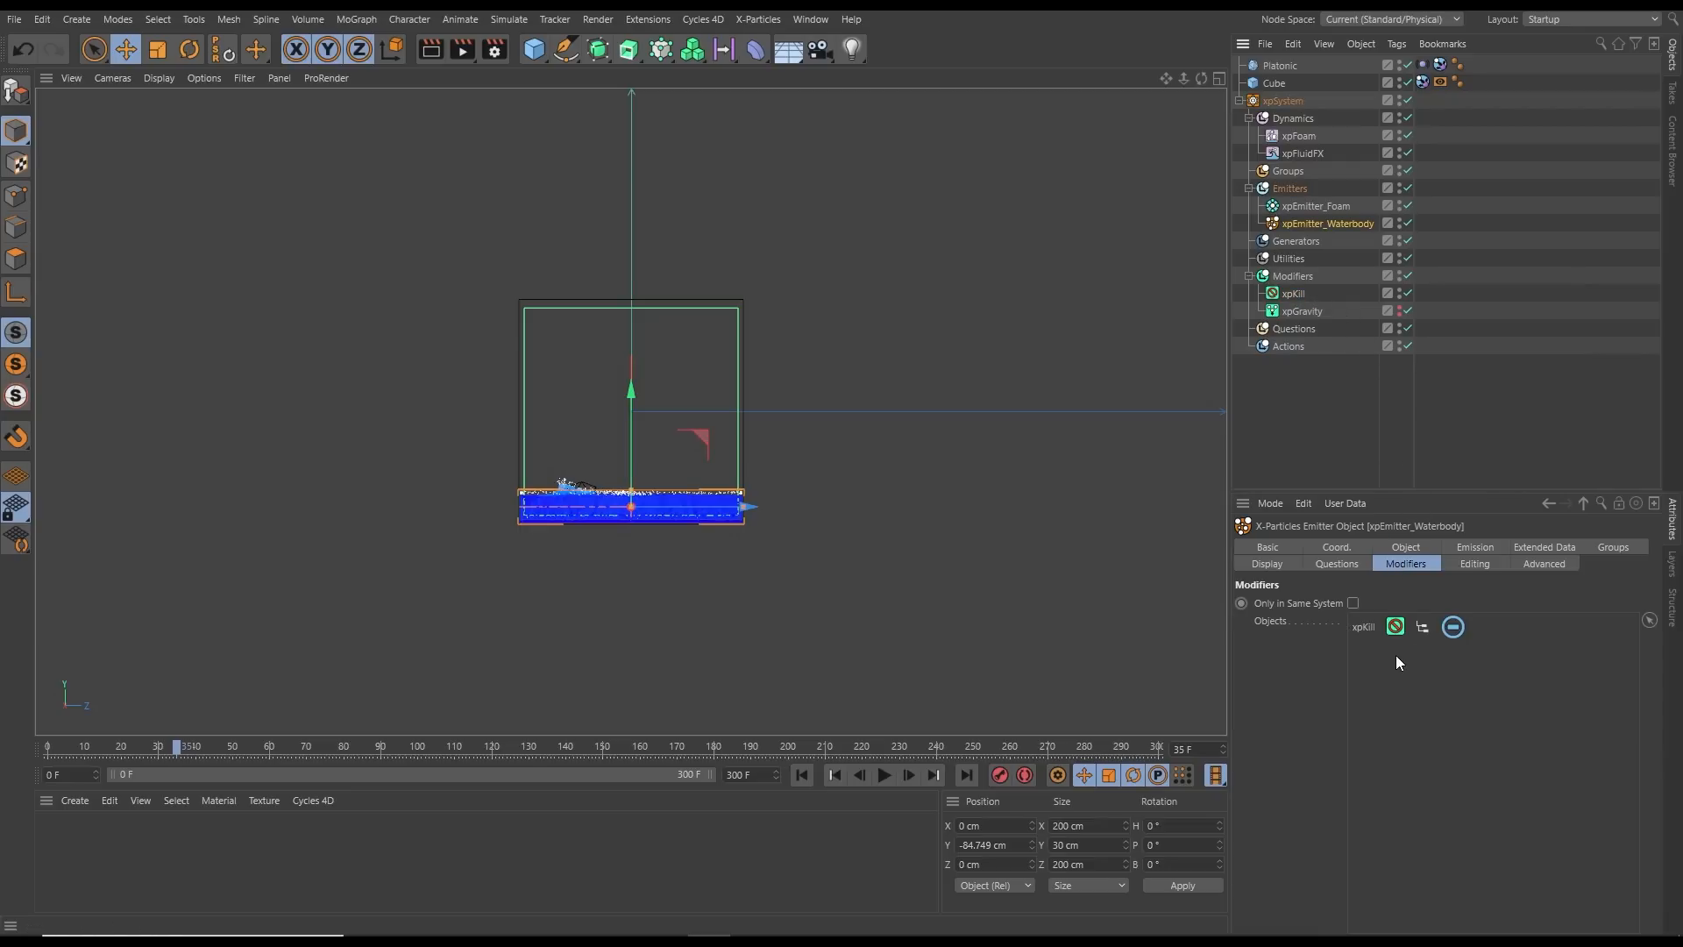
{"action": "left_click", "coordinate": [1453, 629]}
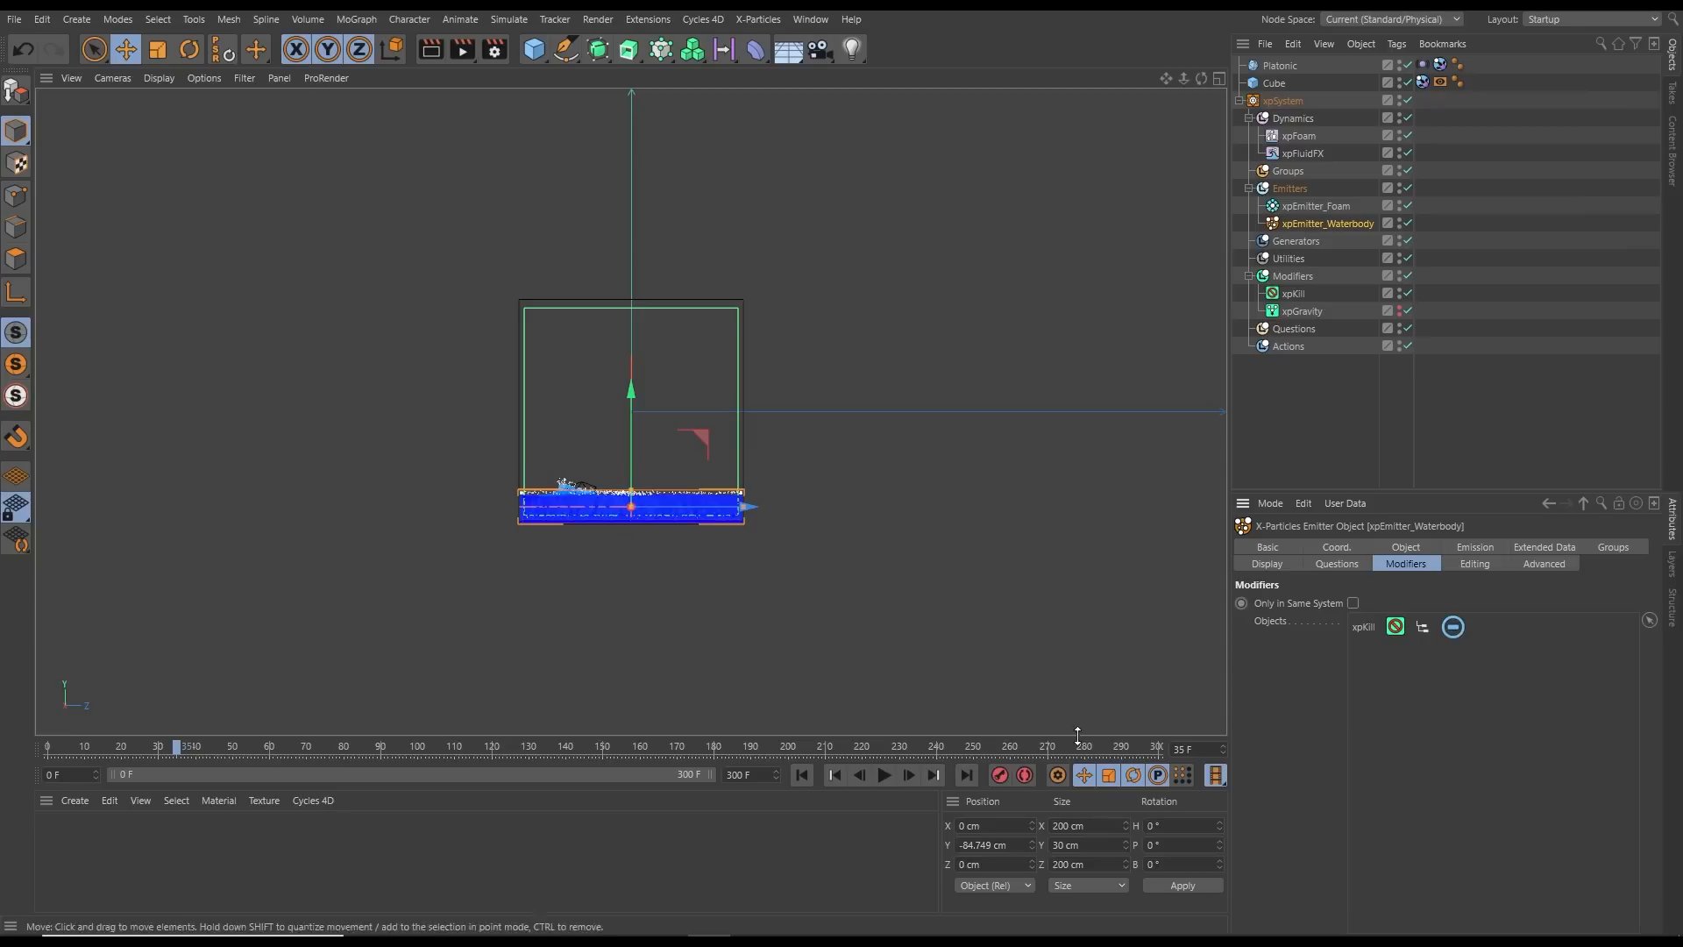
Replay the simulation from the start and examine the foam around the moving Platonic in the perspective view
{"action": "left_click", "coordinate": [809, 777]}
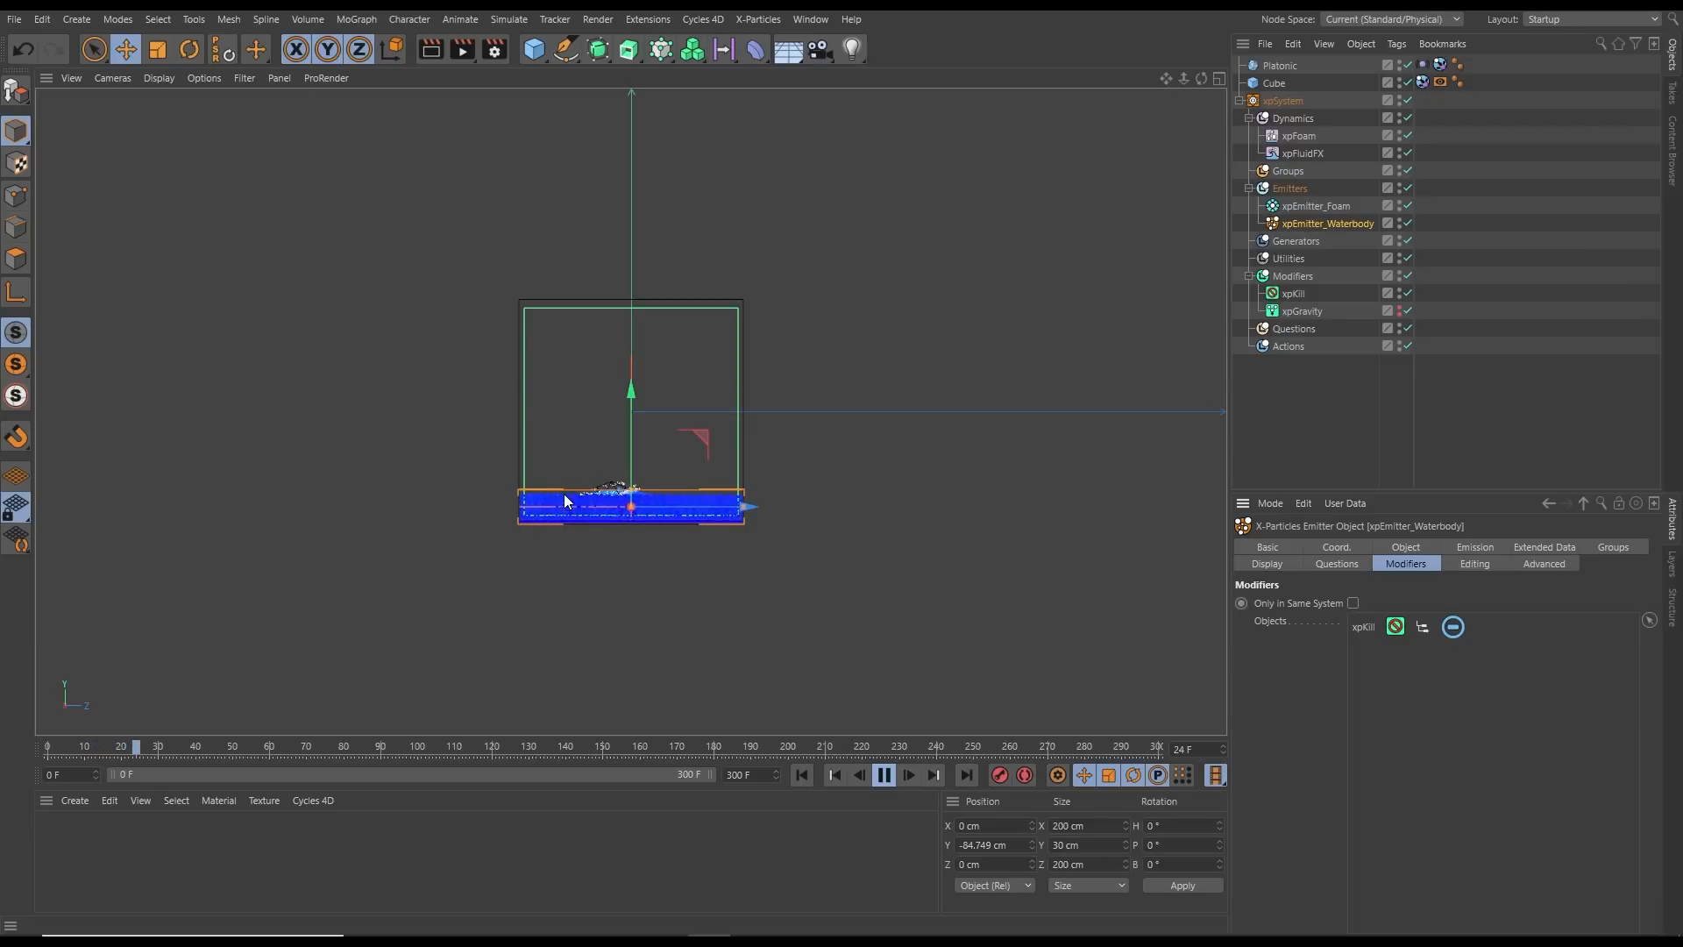
{"action": "left_click_drag", "start_coordinate": [562, 501], "coordinate": [749, 529], "text": "alt"}
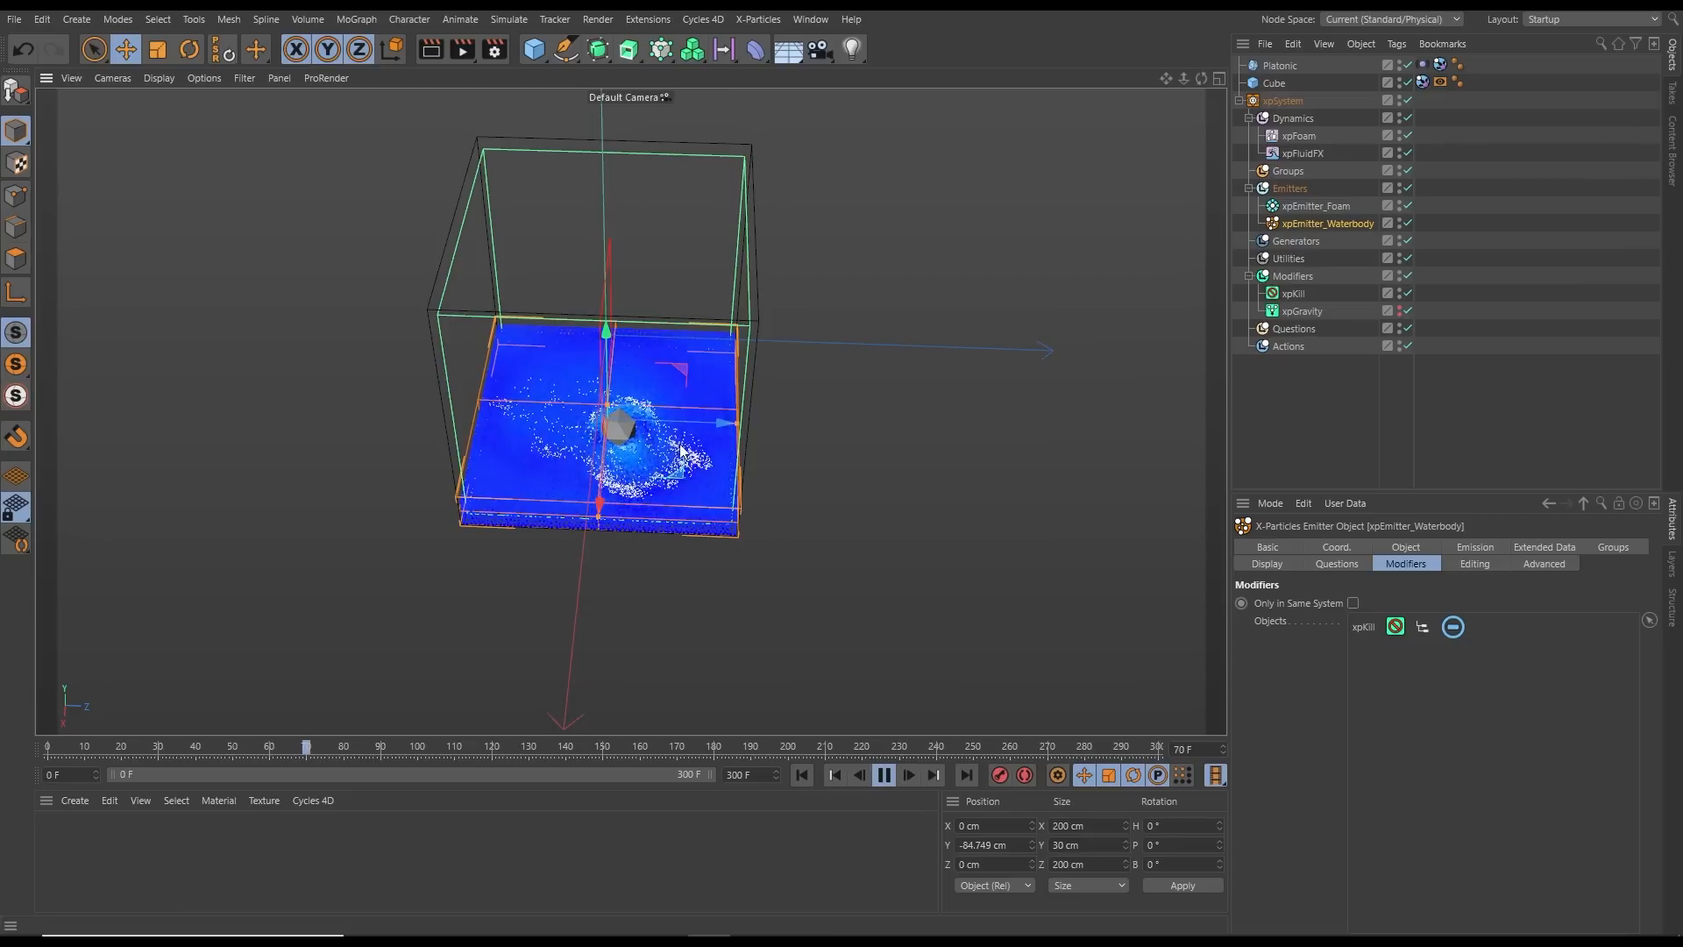
{"action": "scroll", "coordinate": [707, 422], "scroll_direction": "up", "scroll_amount": 5}
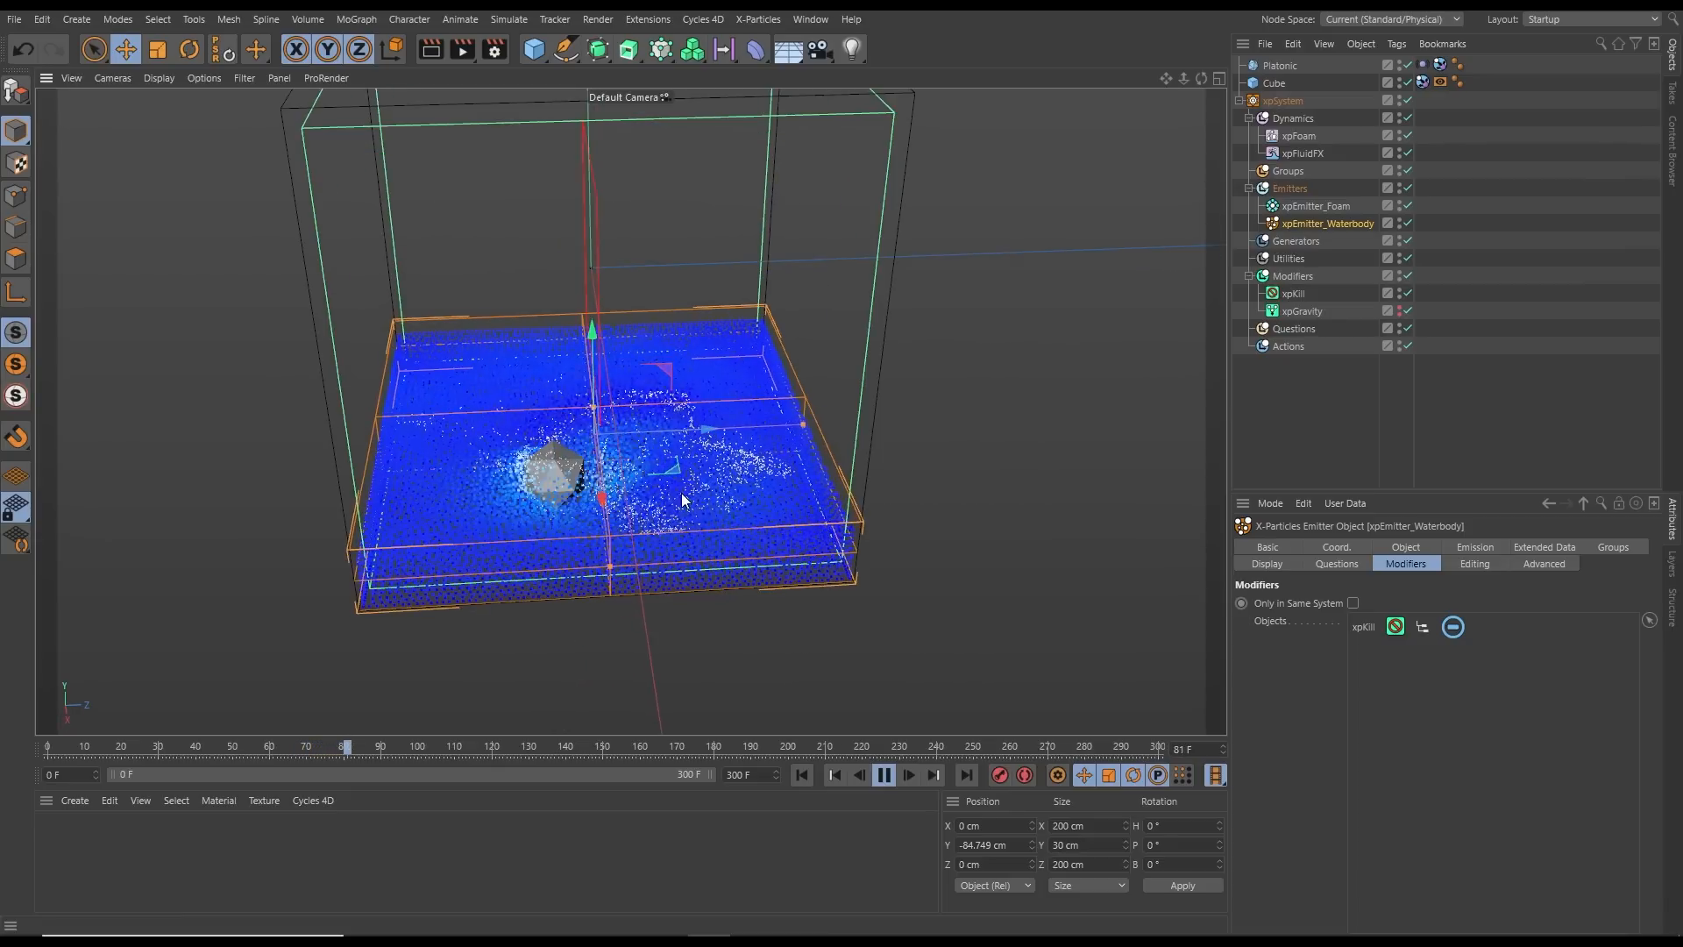
{"action": "scroll", "coordinate": [687, 471], "scroll_direction": "down", "scroll_amount": 4}
{"action": "left_click_drag", "start_coordinate": [687, 470], "coordinate": [700, 513], "text": "alt"}
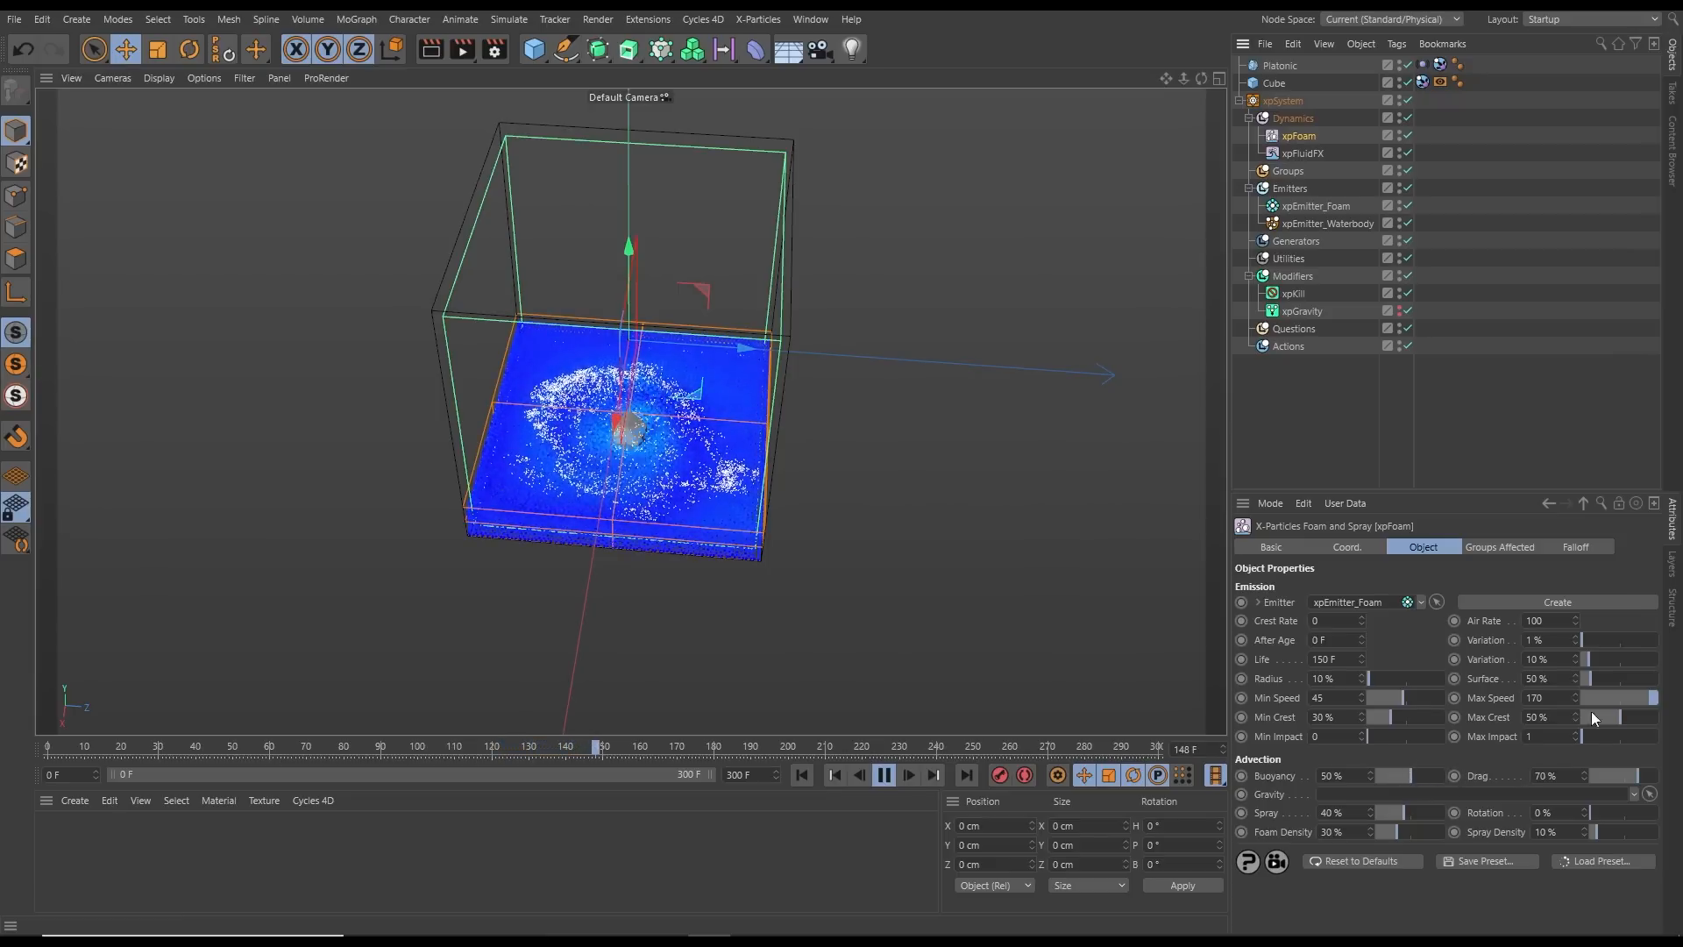
Try an Air Rate of 1000 on xpFoam and replay the simulation from the start
{"action": "left_click", "coordinate": [1541, 620]}
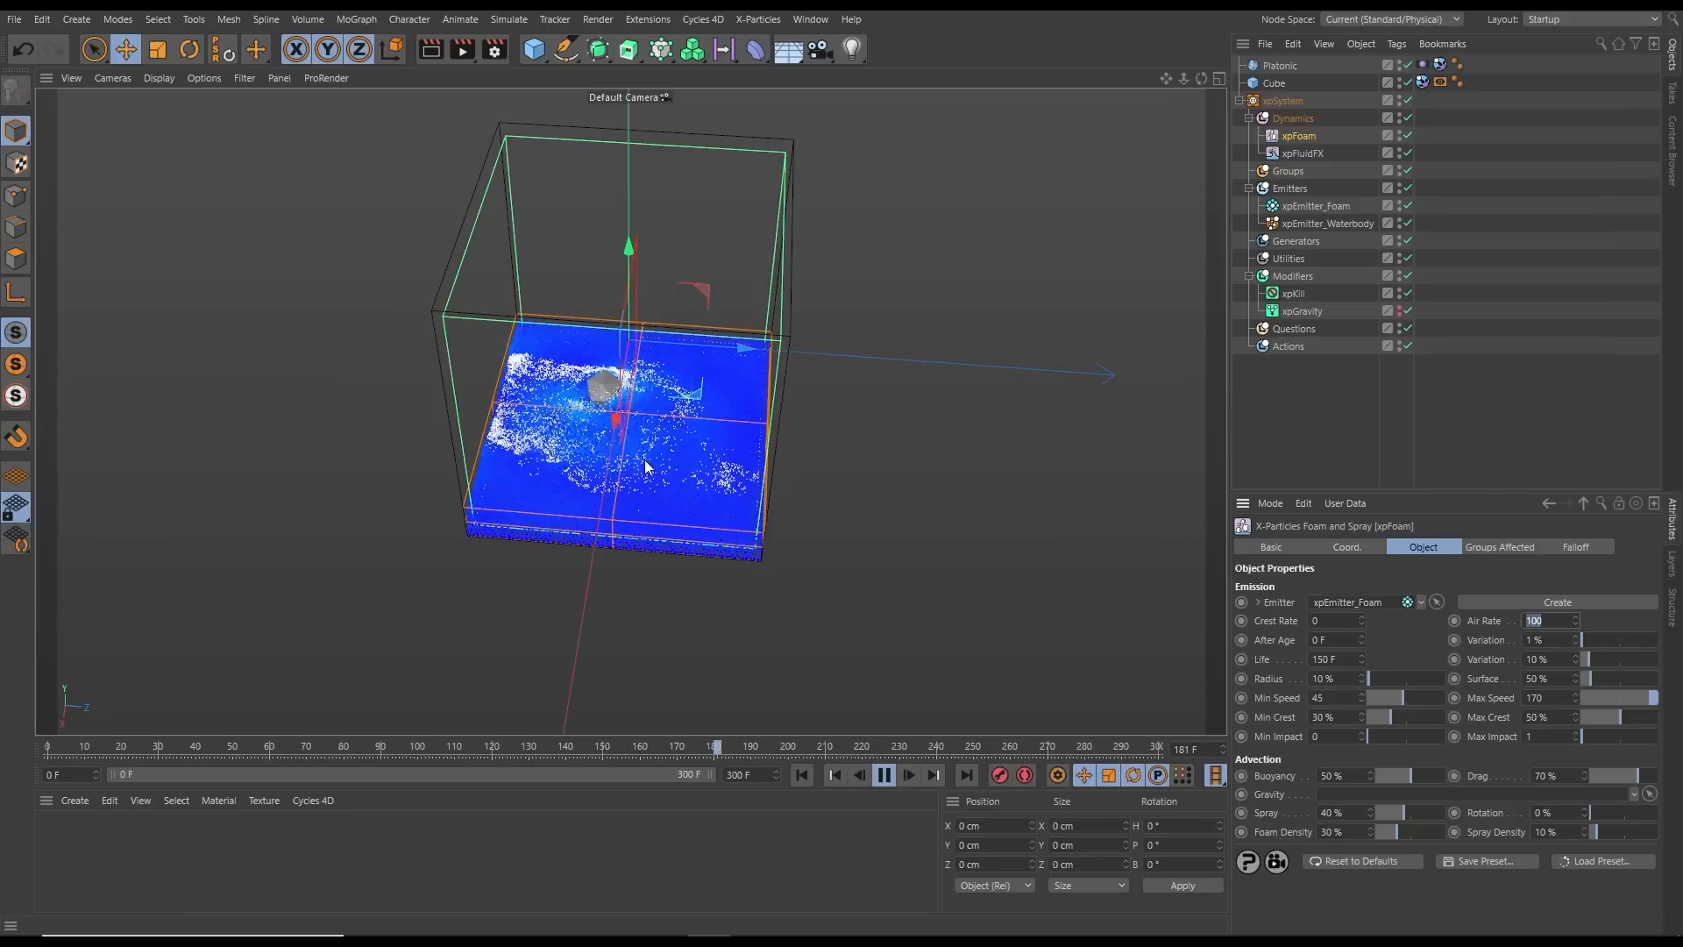
{"action": "left_click", "coordinate": [1545, 621]}
{"action": "type", "text": "0"}
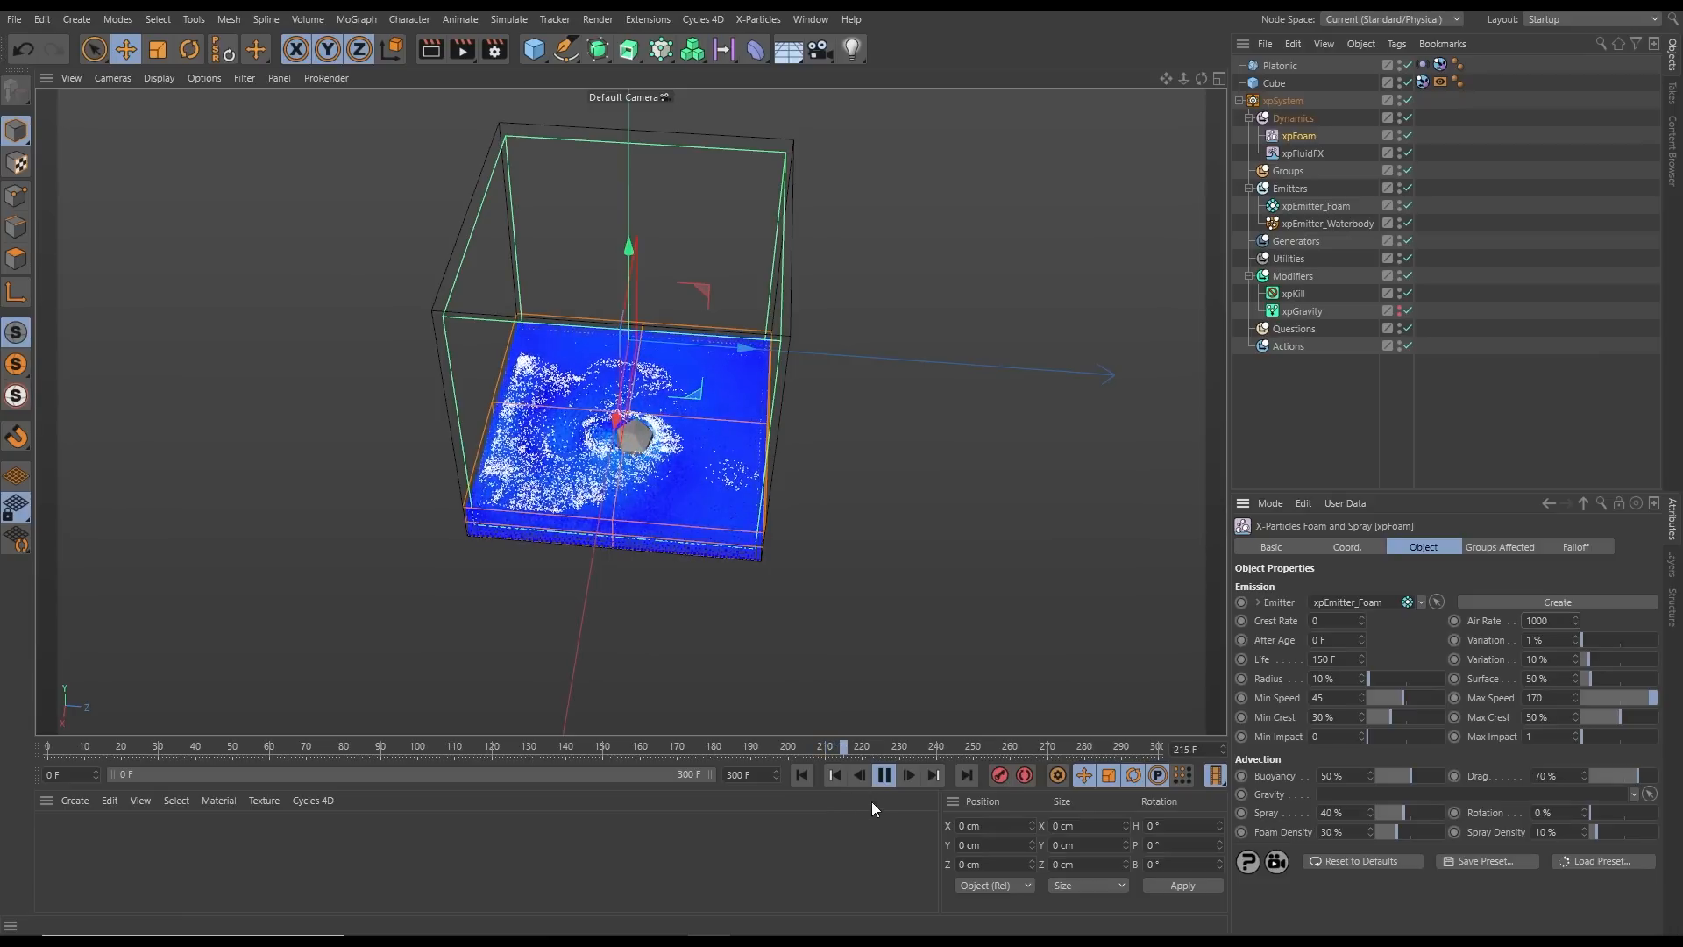
{"action": "left_click", "coordinate": [801, 775]}
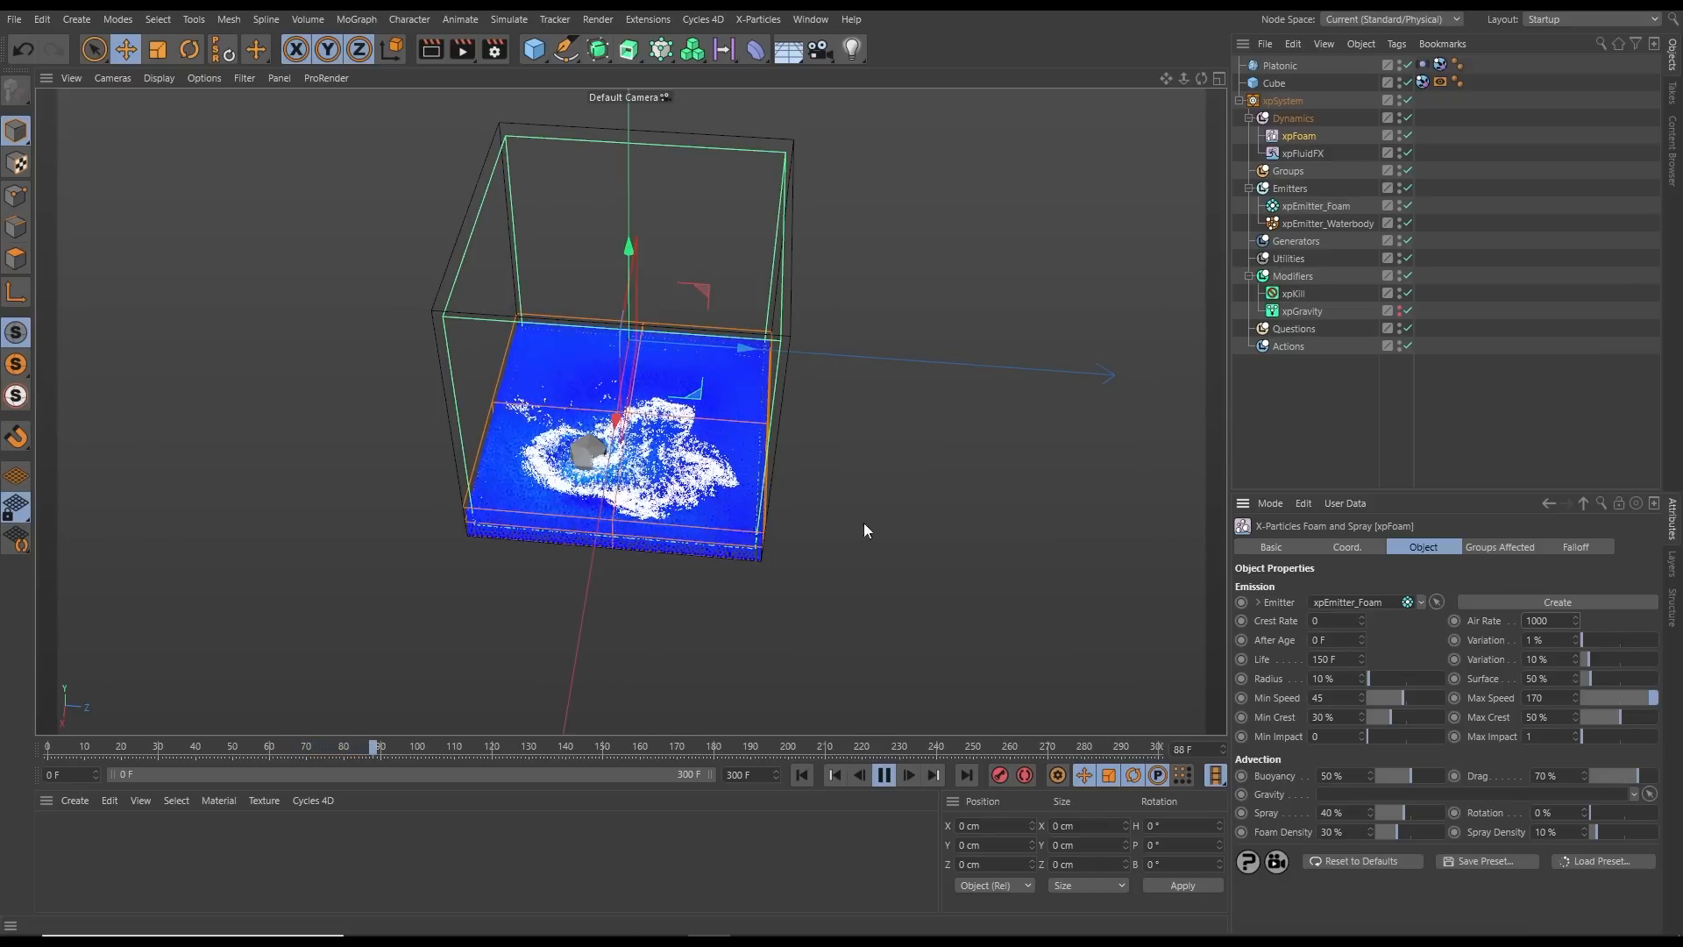
Try xpFoam with Air Rate 0 and Crest Rate 100, replaying the simulation from the start
{"action": "left_click", "coordinate": [885, 776]}
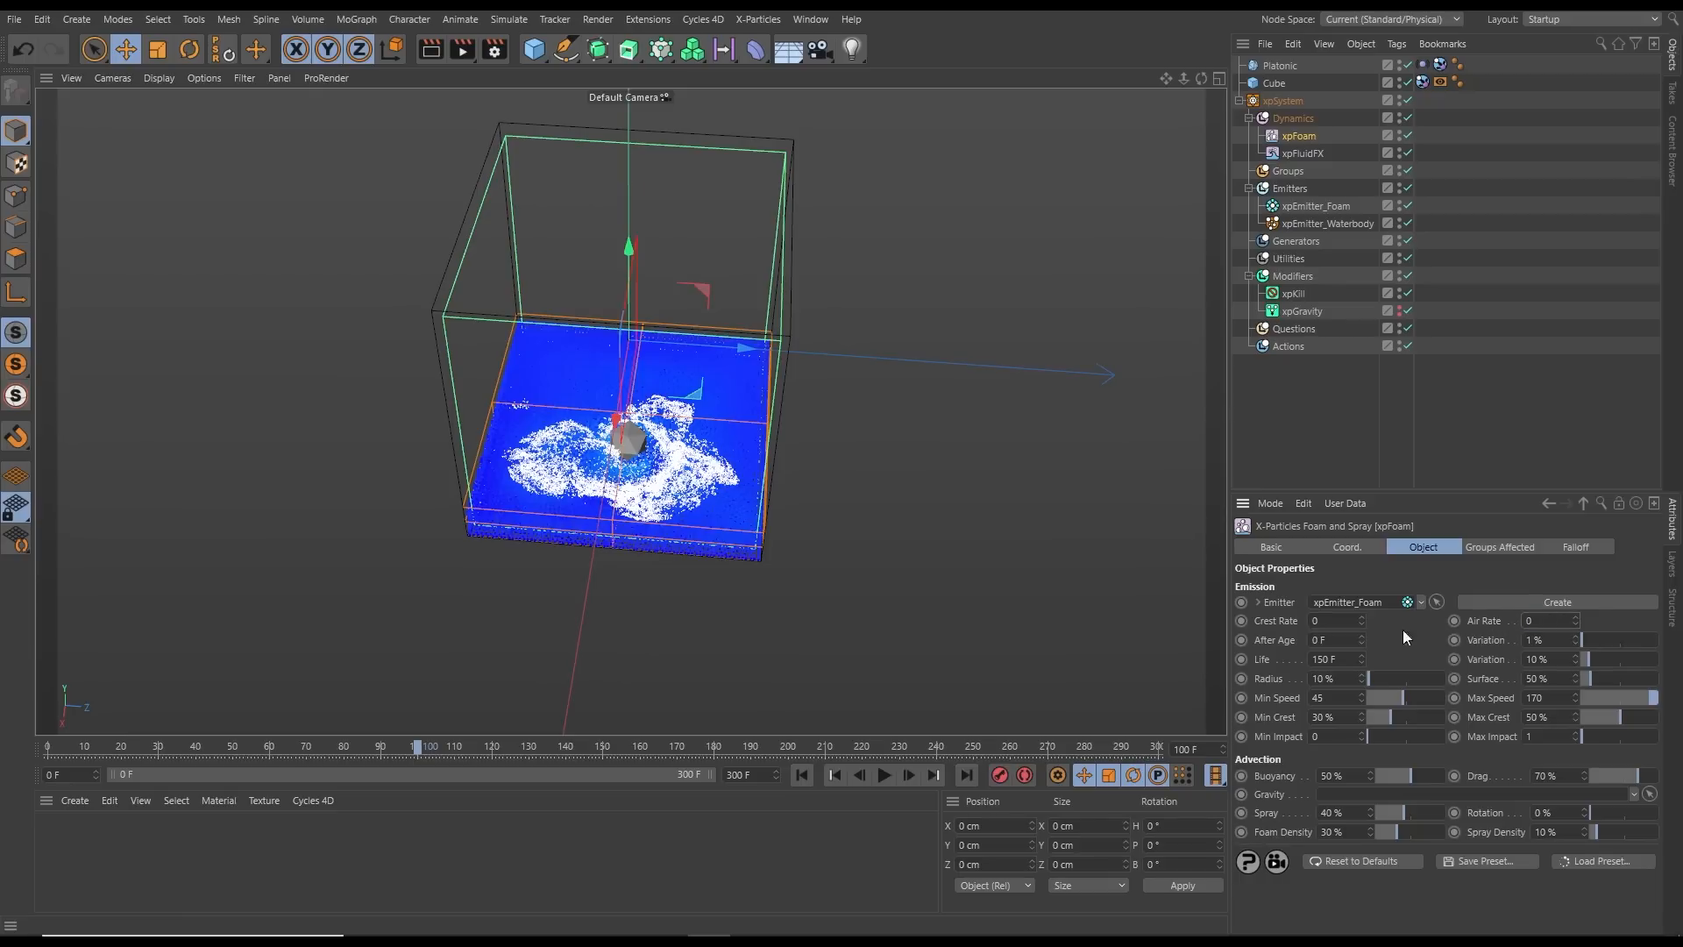
{"action": "left_click", "coordinate": [802, 775]}
{"action": "left_click", "coordinate": [885, 775]}
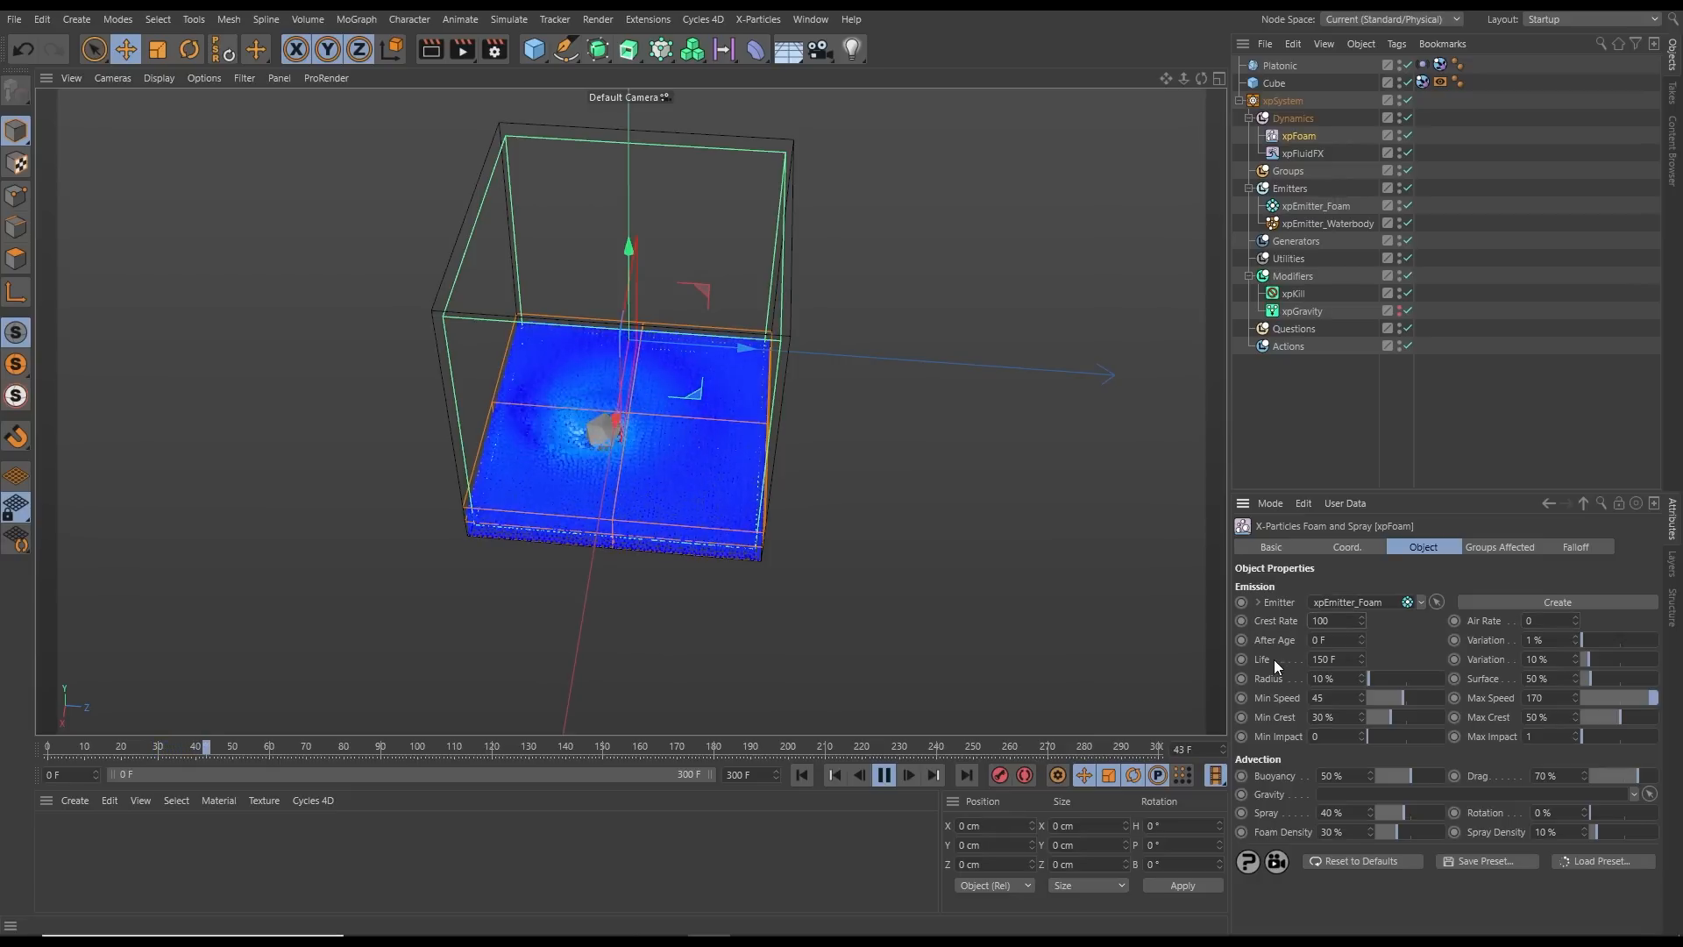
{"action": "left_click", "coordinate": [795, 775]}
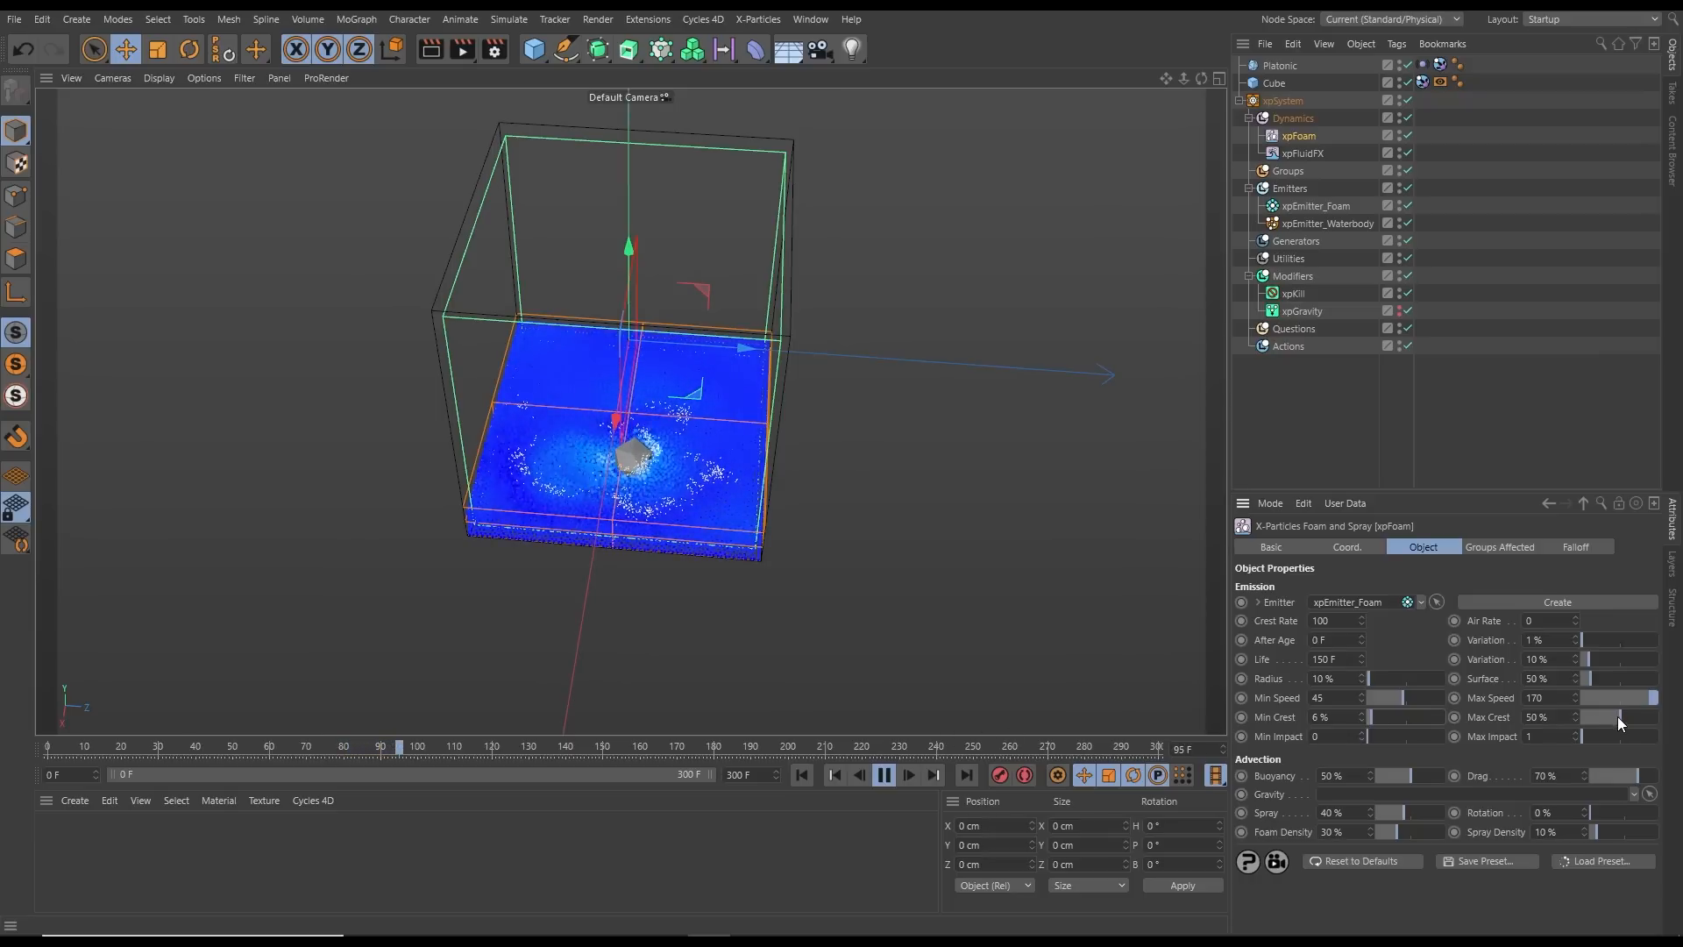
Set xpFoam's Min Crest to 6 % and try Max Crest at 32 % and 17 %, replaying the simulation between changes
{"action": "left_click_drag", "start_coordinate": [1618, 717], "coordinate": [1610, 719]}
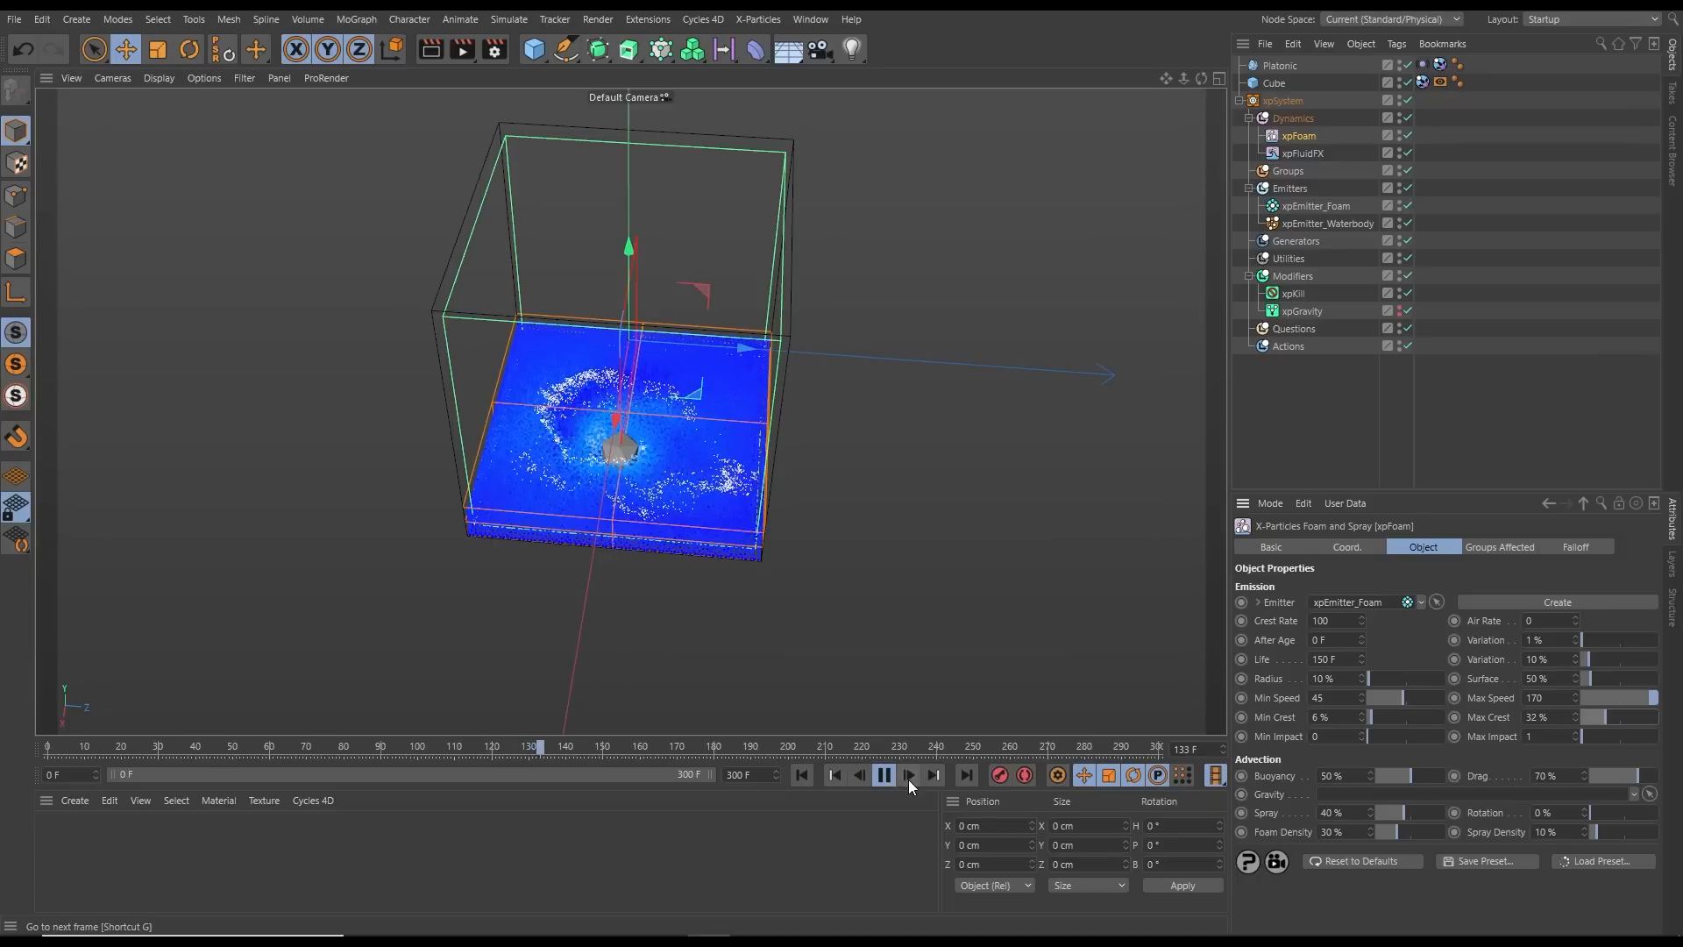
{"action": "left_click", "coordinate": [834, 775]}
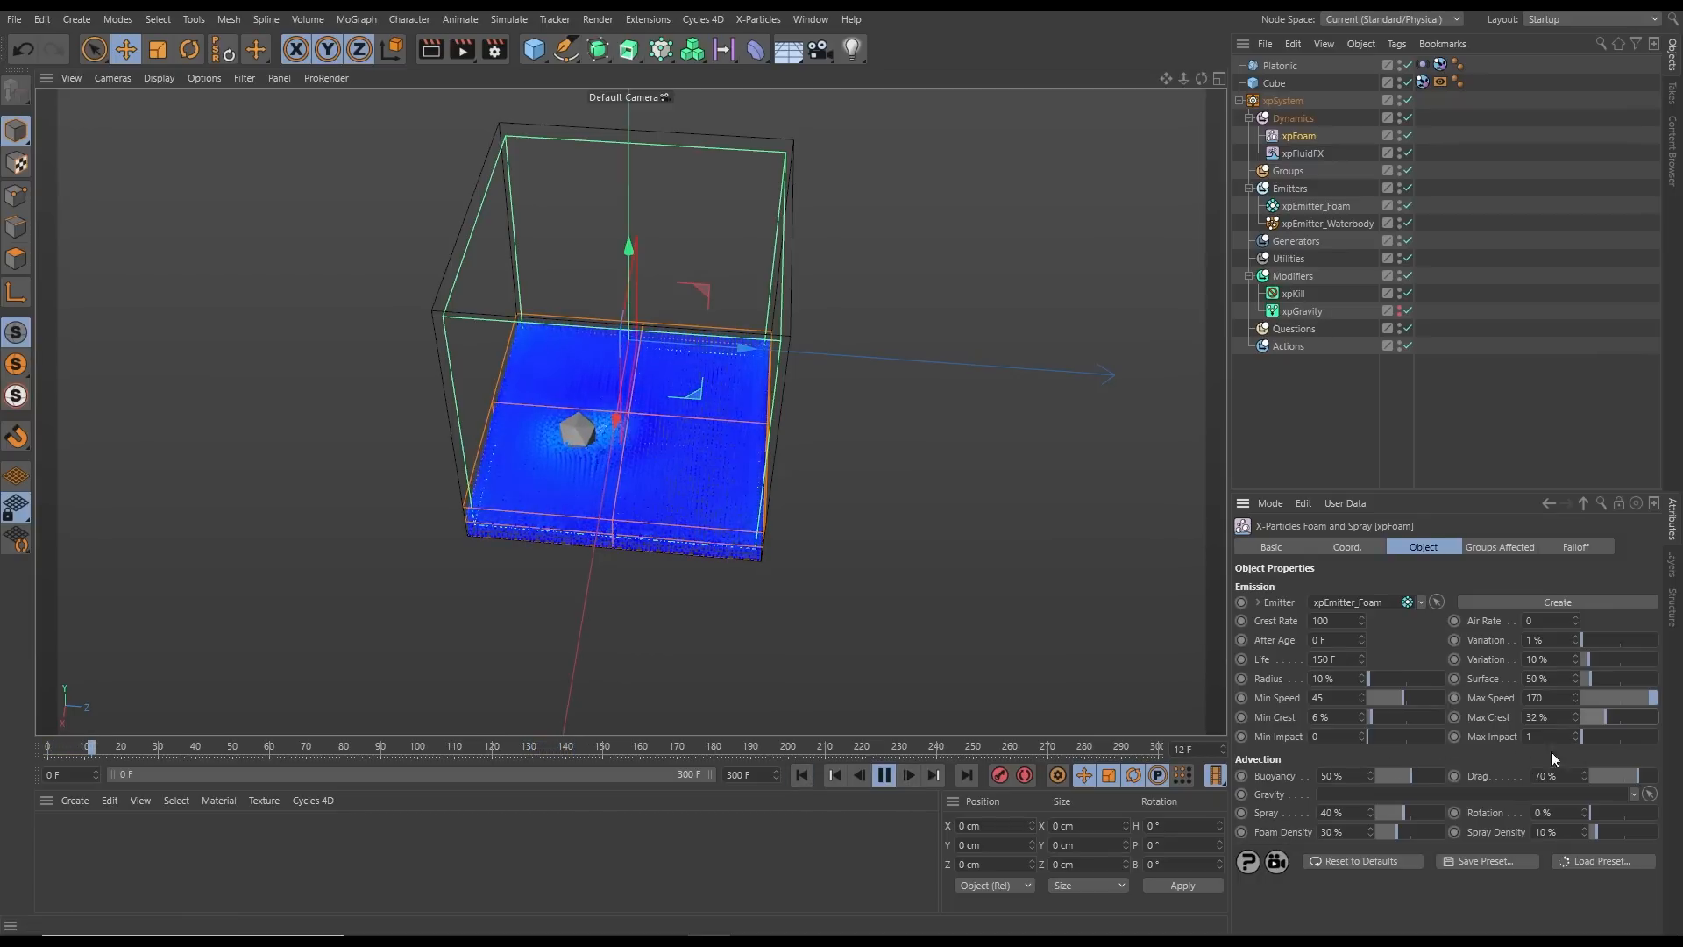
{"action": "left_click", "coordinate": [1596, 723]}
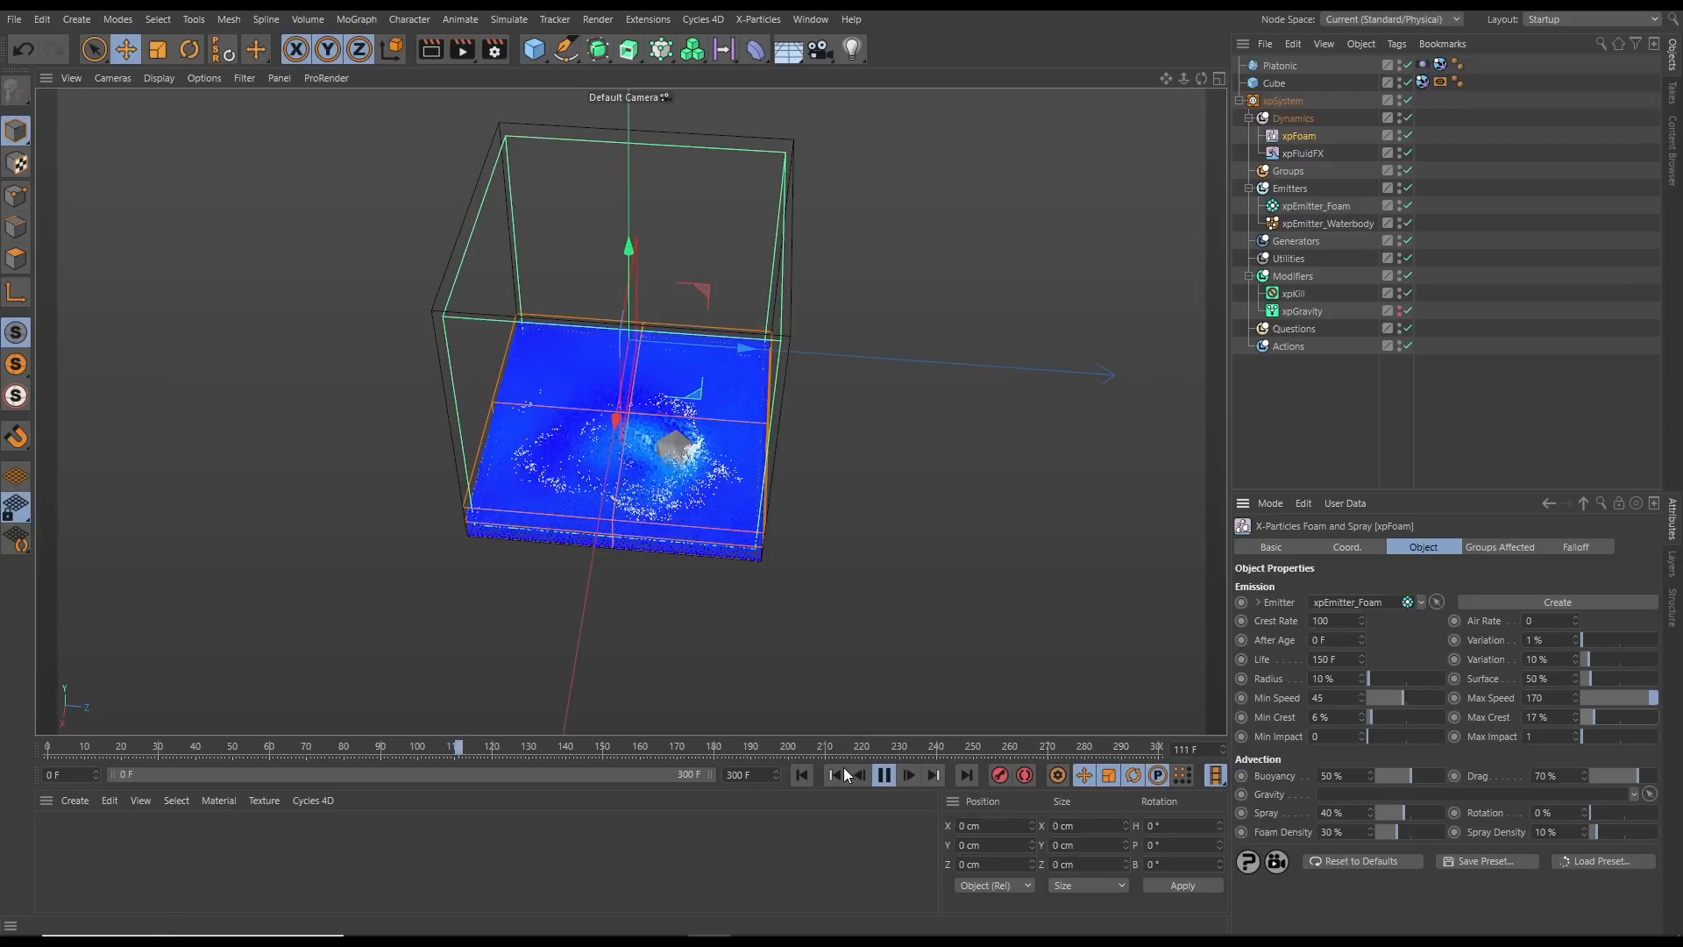
Stop playback, raise xpFoam's Max Crest to 63 %, and replay the simulation from the start
{"action": "left_click", "coordinate": [883, 774]}
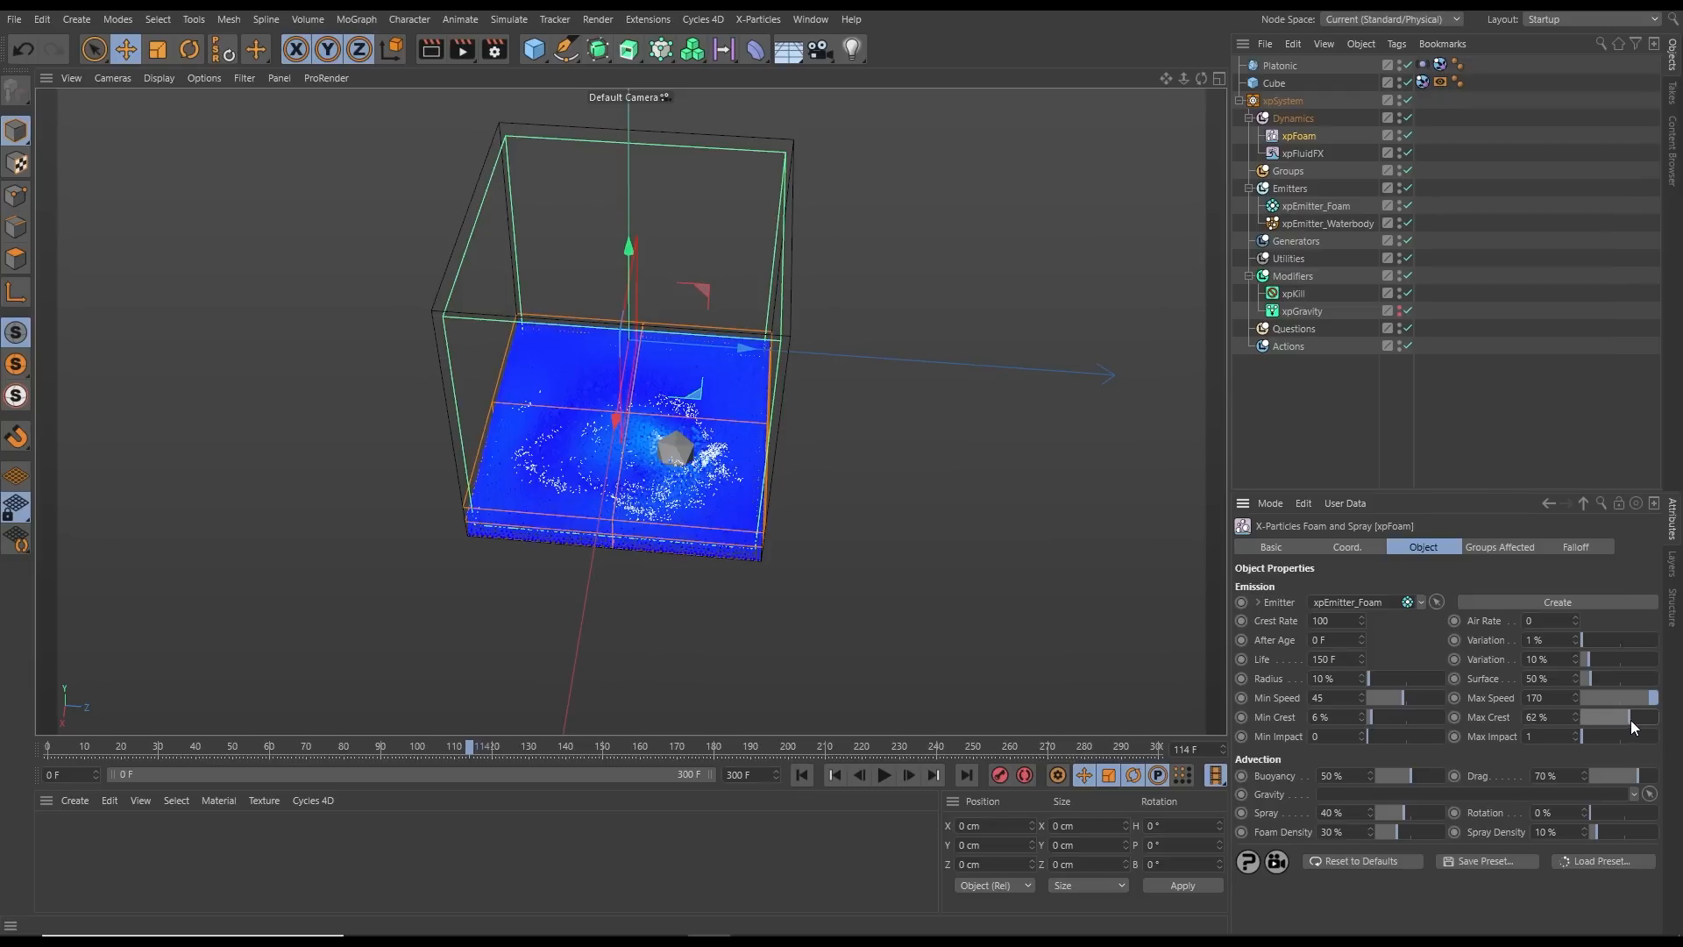
{"action": "left_click", "coordinate": [801, 774]}
{"action": "left_click", "coordinate": [884, 774]}
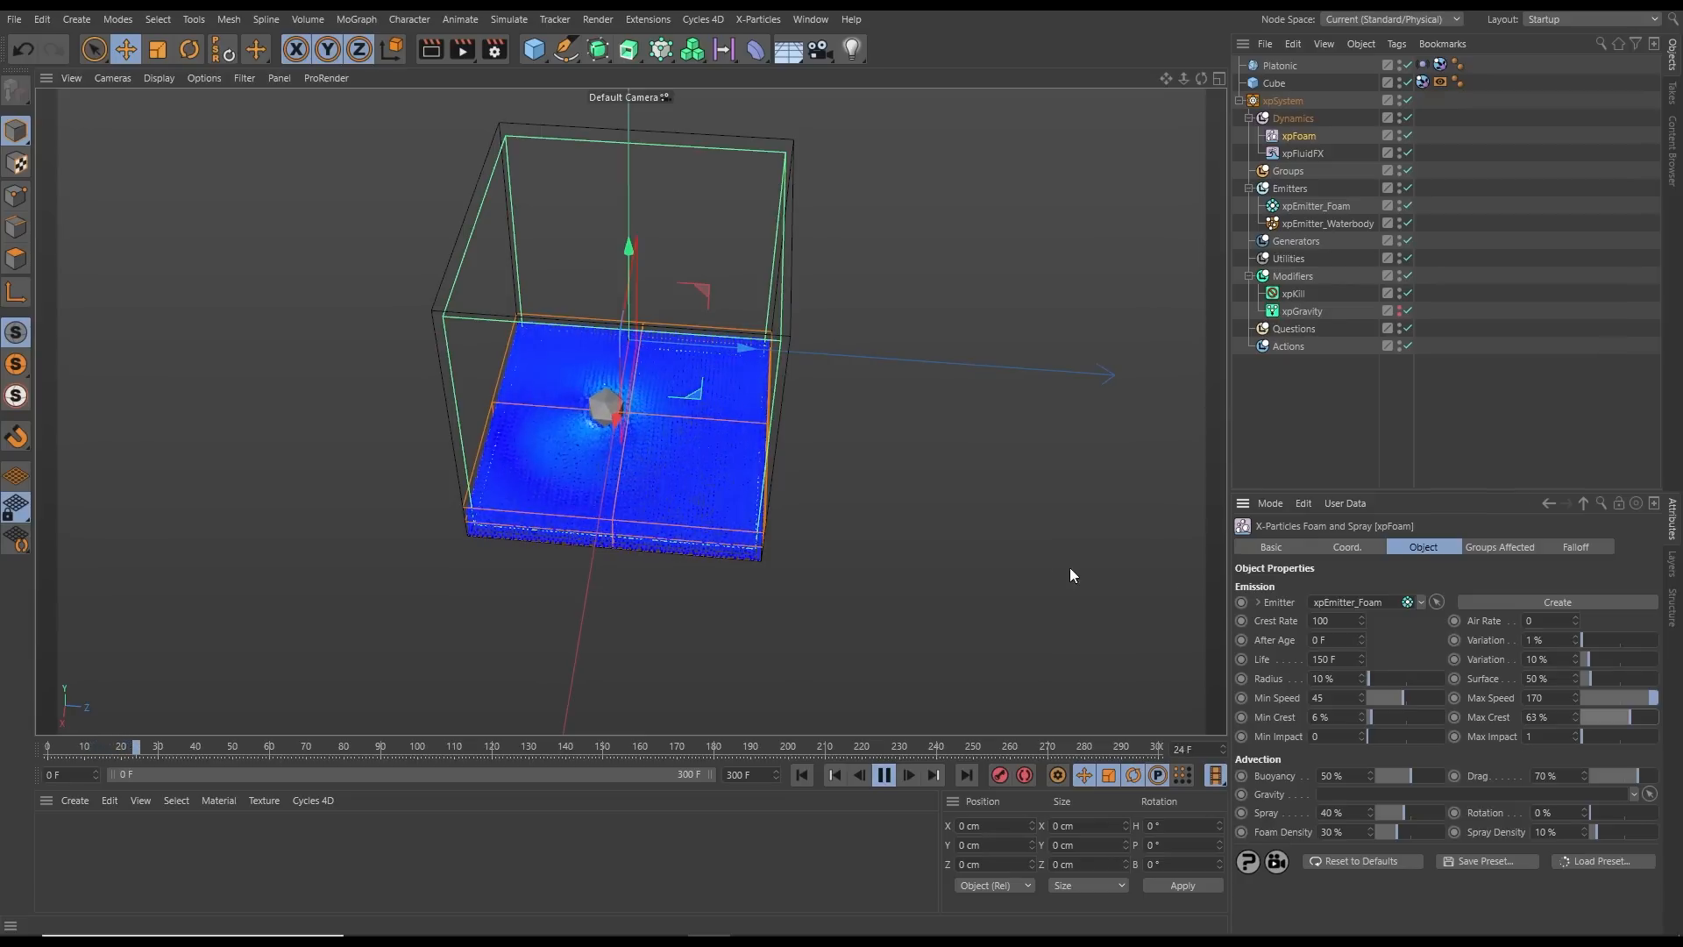
Set xpFoam's Crest Rate to 500 and replay the simulation from the start
{"action": "left_click_drag", "start_coordinate": [1332, 621], "coordinate": [1285, 635]}
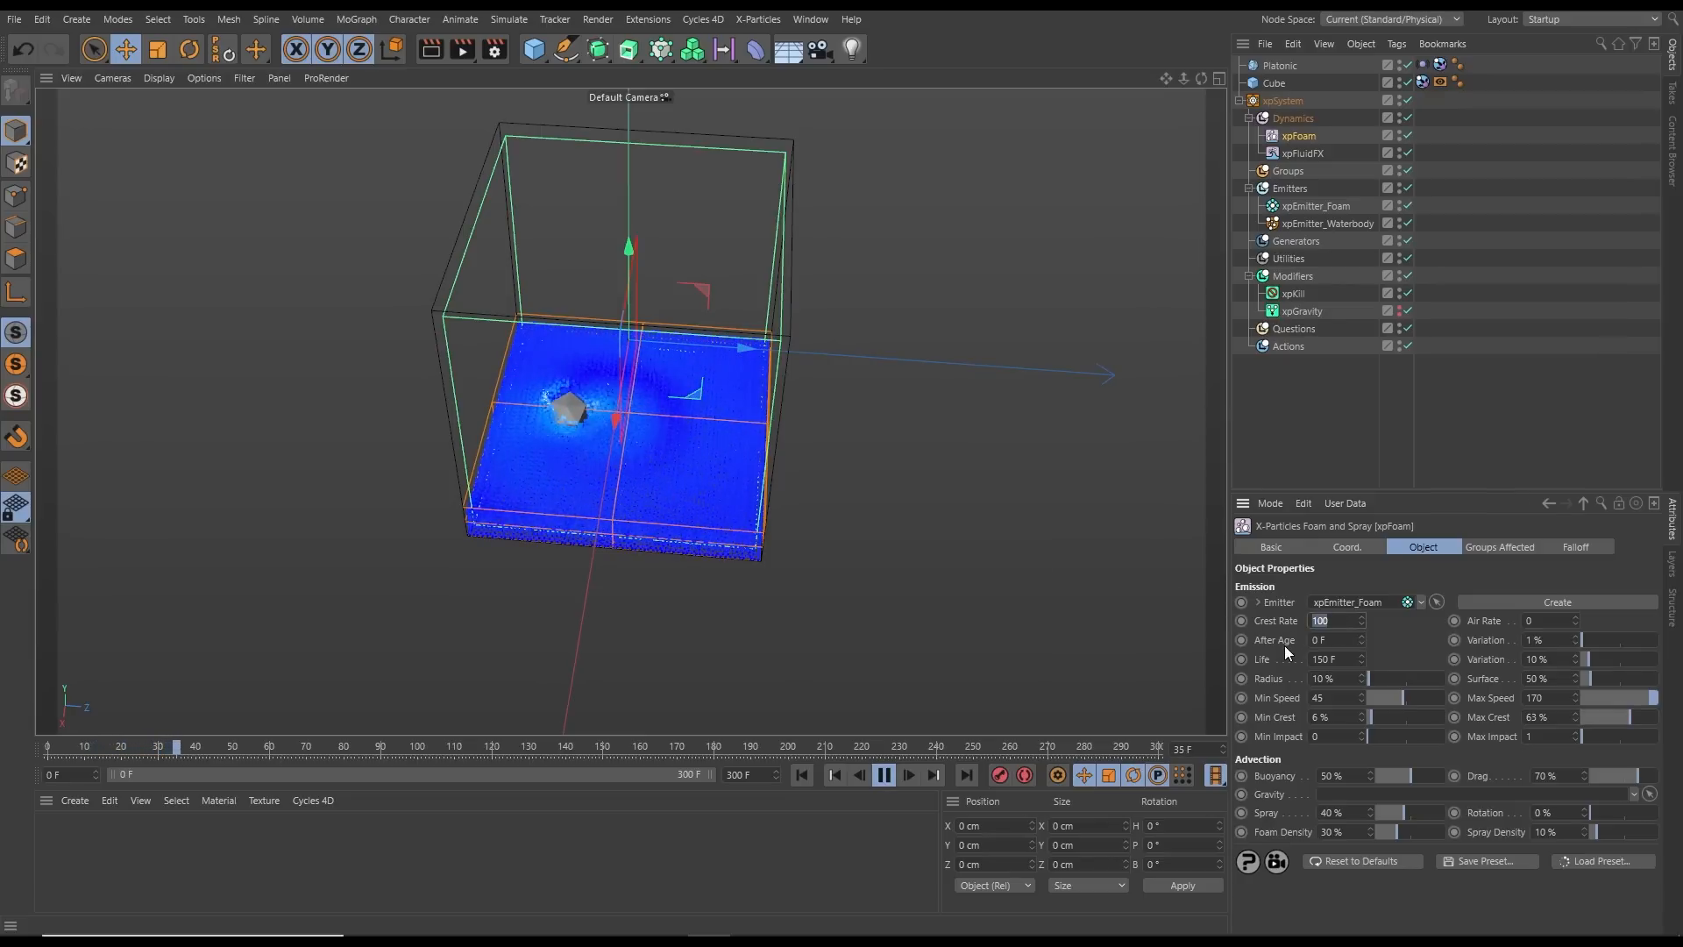
{"action": "type", "text": "500"}
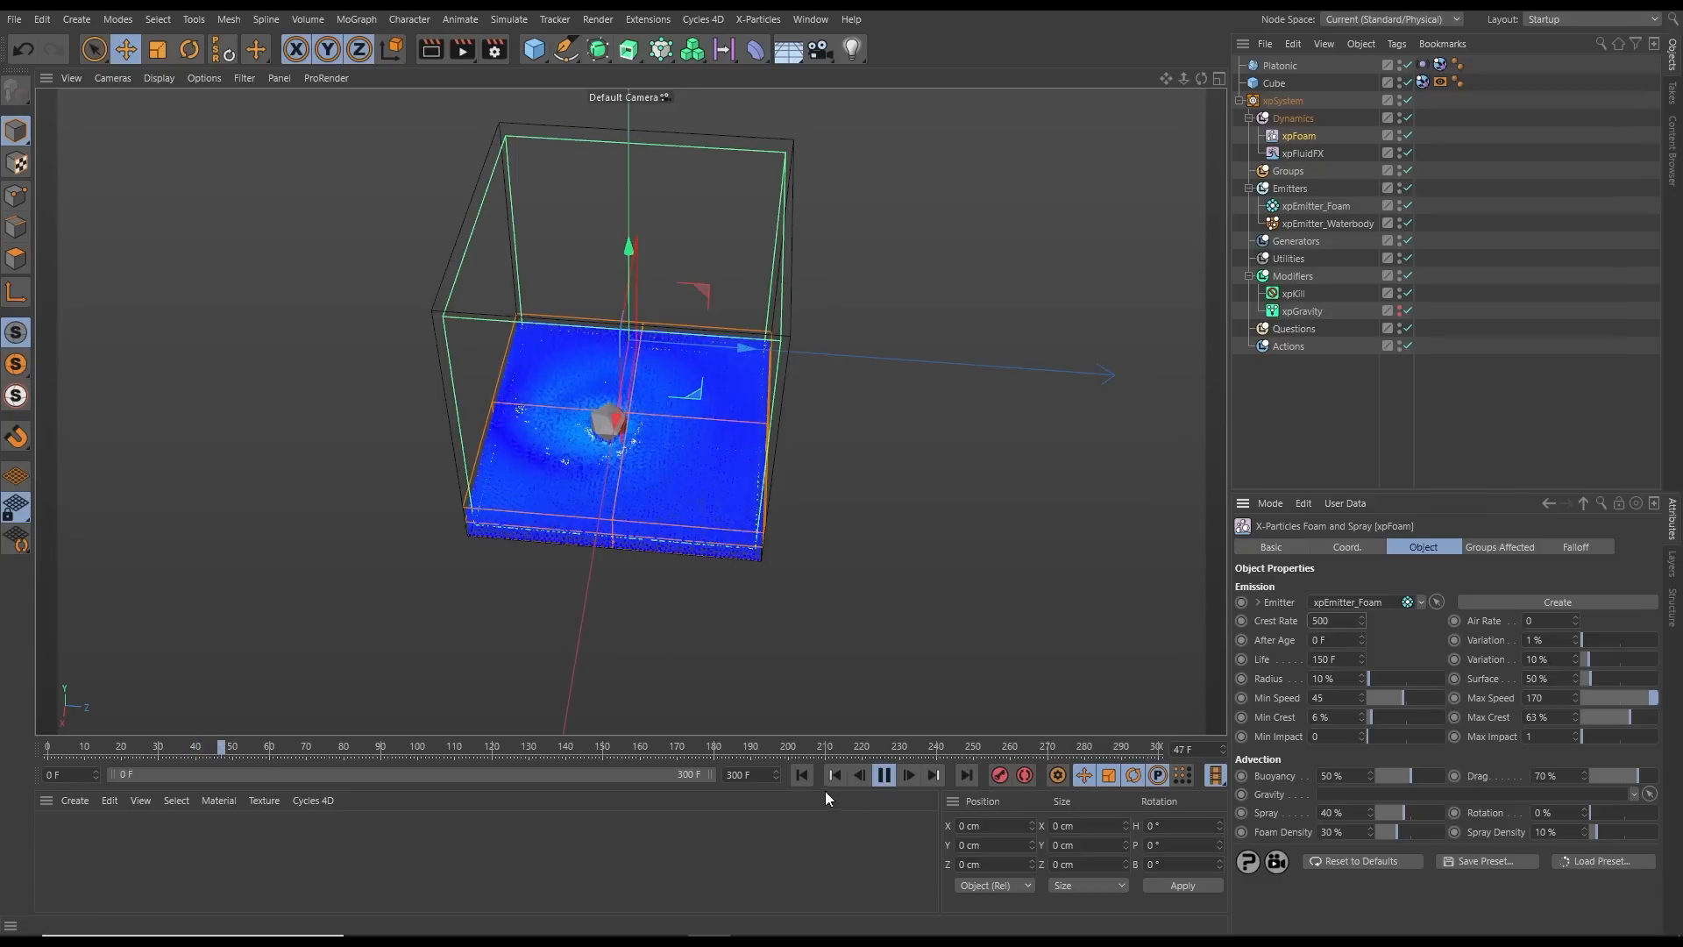
{"action": "left_click", "coordinate": [803, 776]}
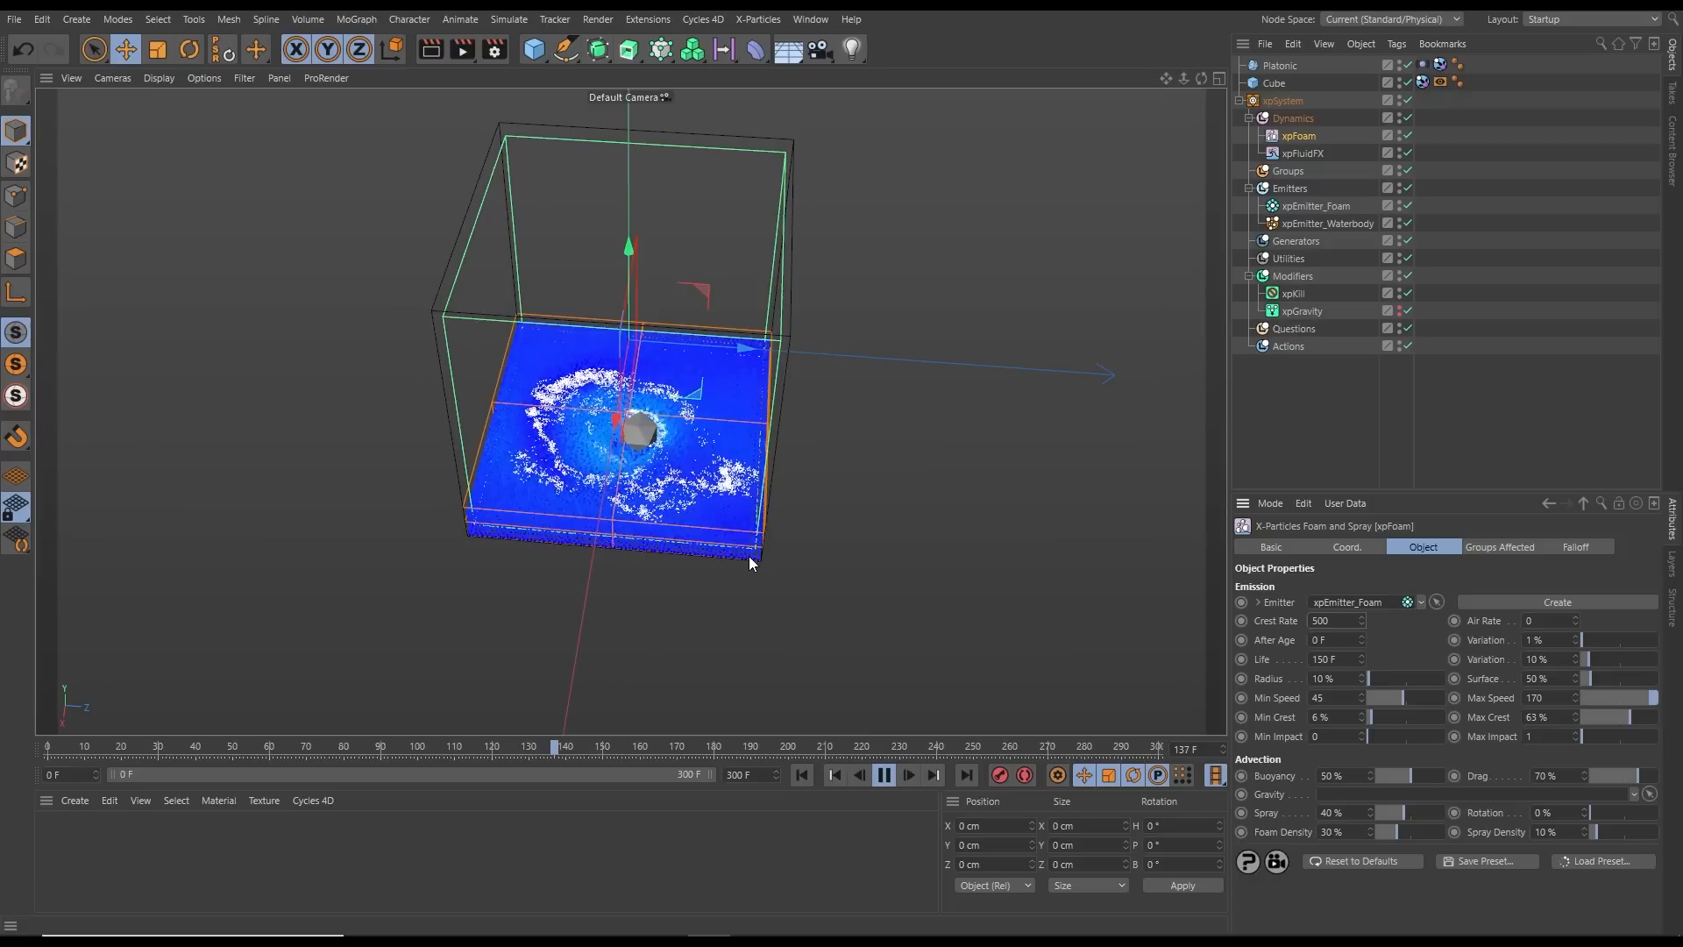
Stop playback, set xpFoam's Air Rate to 1000 alongside the crest emission, and replay the simulation from the start
{"action": "left_click", "coordinate": [884, 775]}
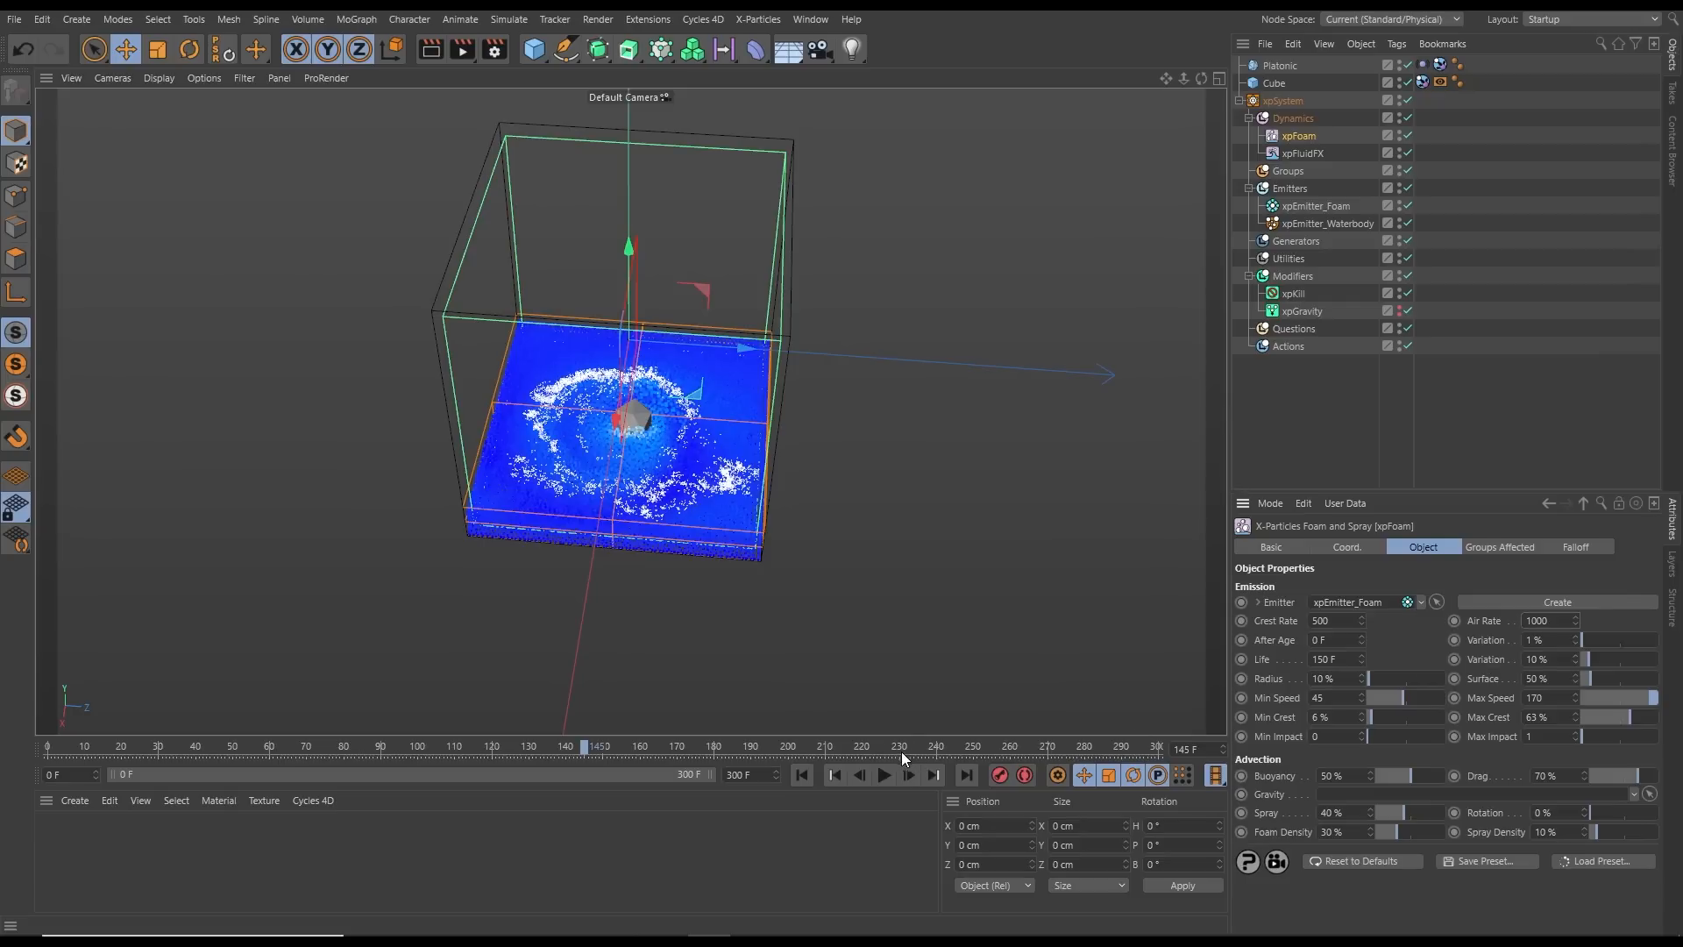
{"action": "left_click", "coordinate": [801, 775]}
{"action": "left_click", "coordinate": [884, 775]}
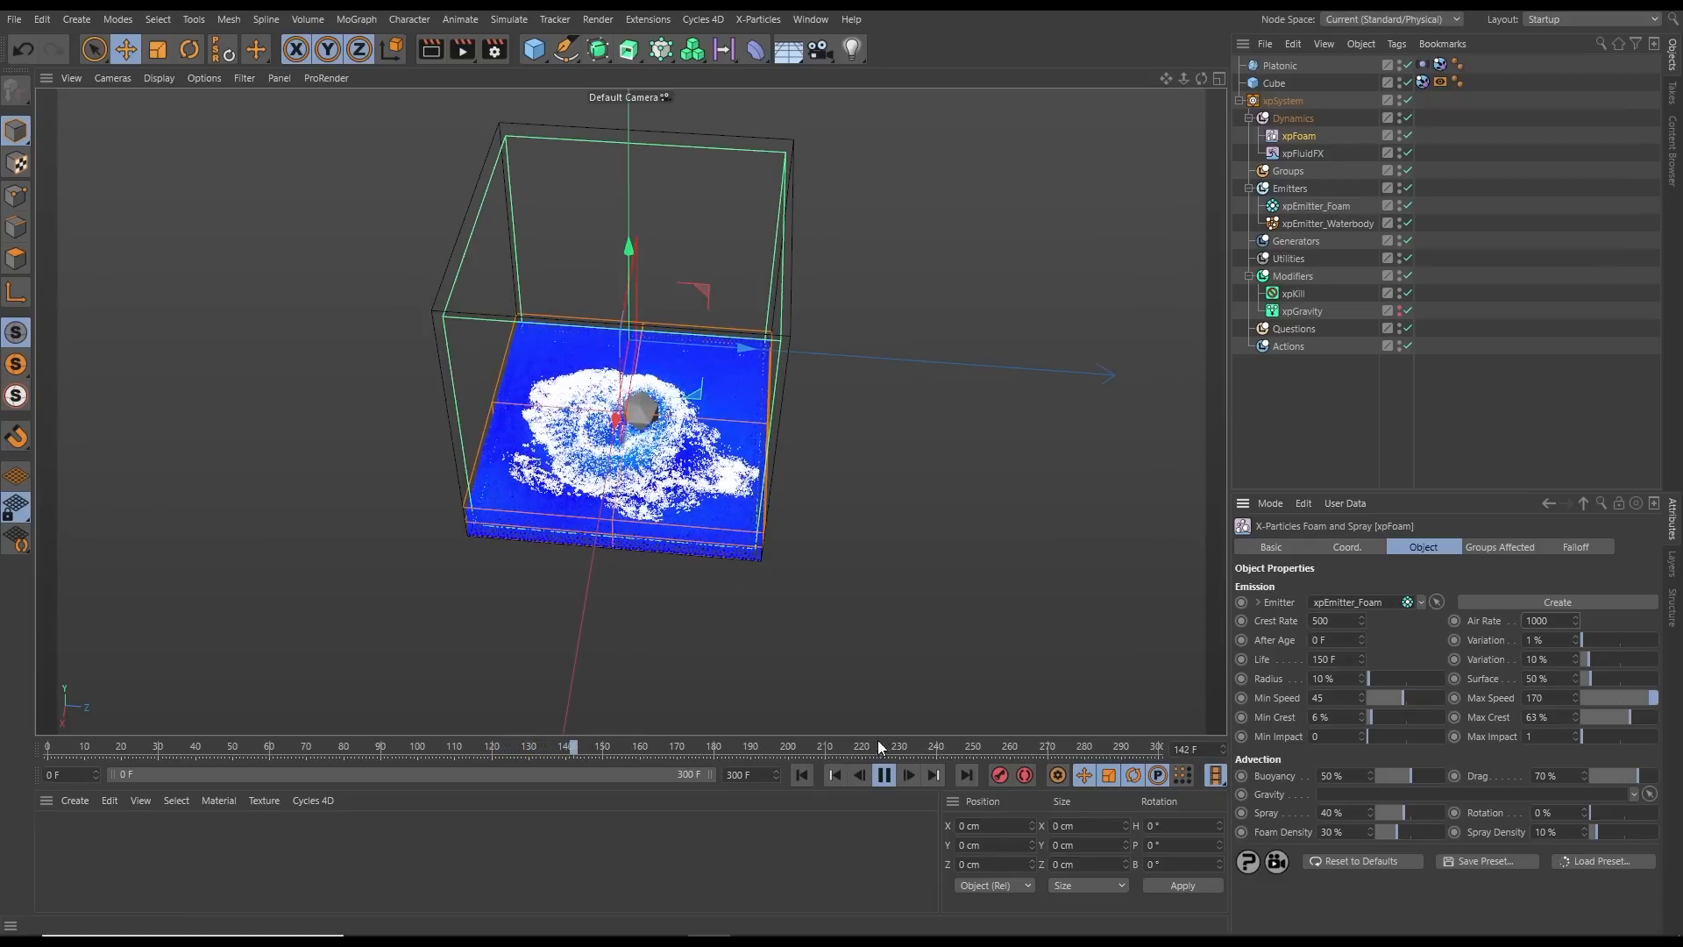
Set the foam's Life to 120 F with 20 % variation and replay the simulation from the start
{"action": "left_click", "coordinate": [884, 778]}
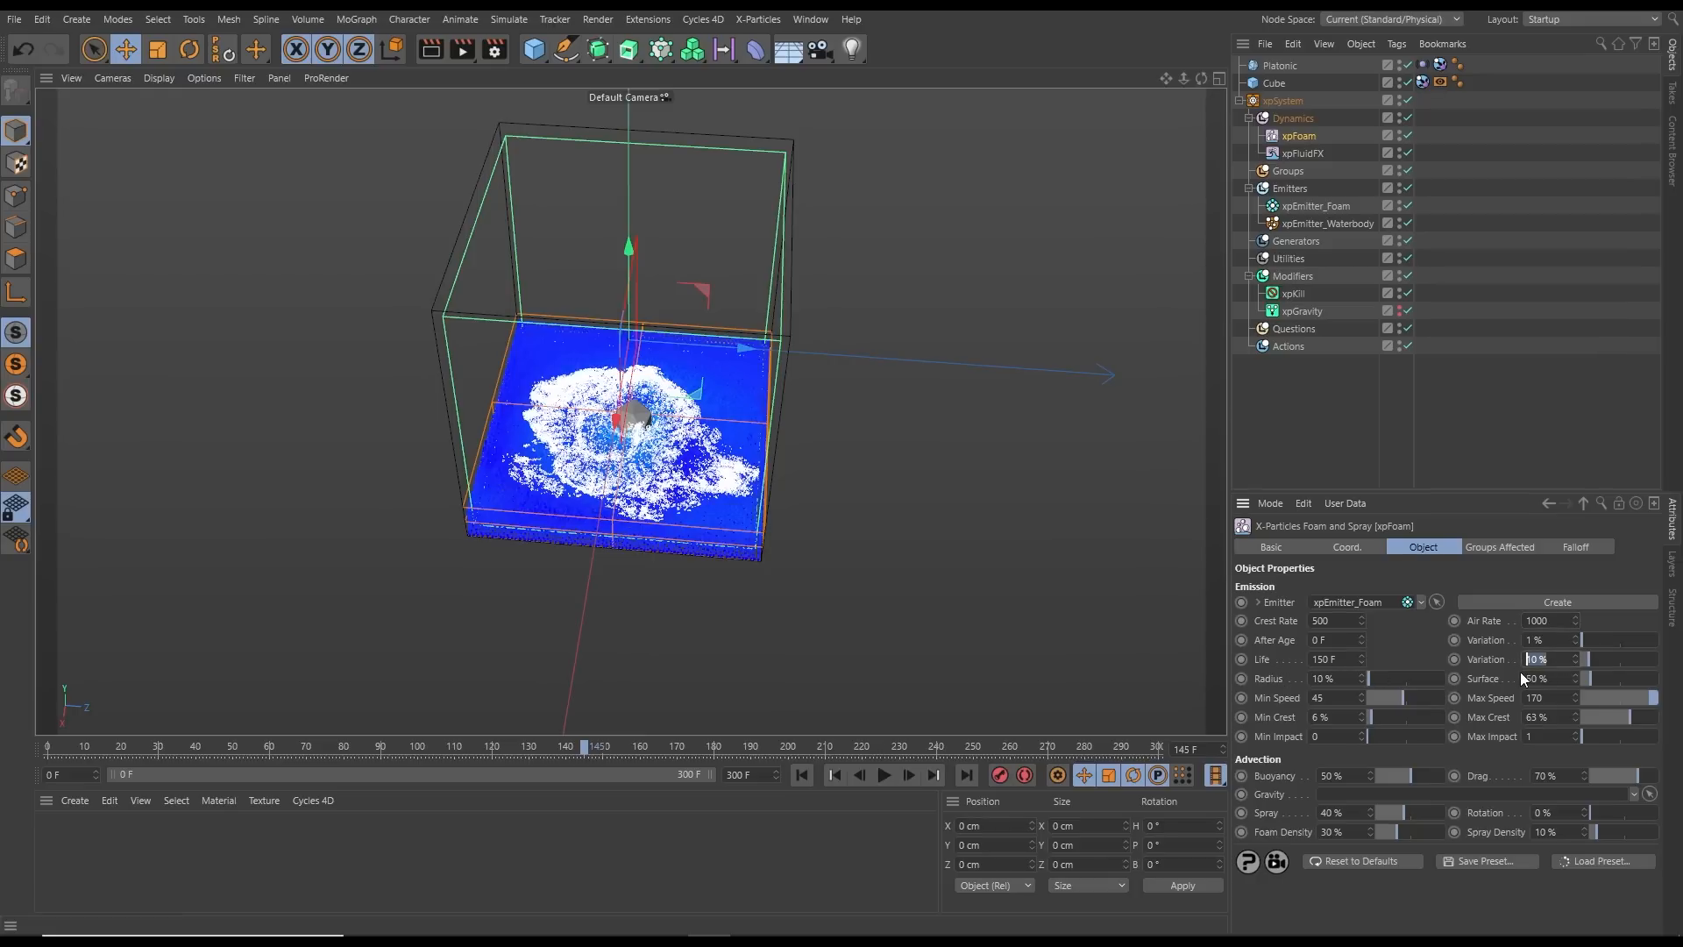
{"action": "type", "text": "20"}
{"action": "key", "text": "Return"}
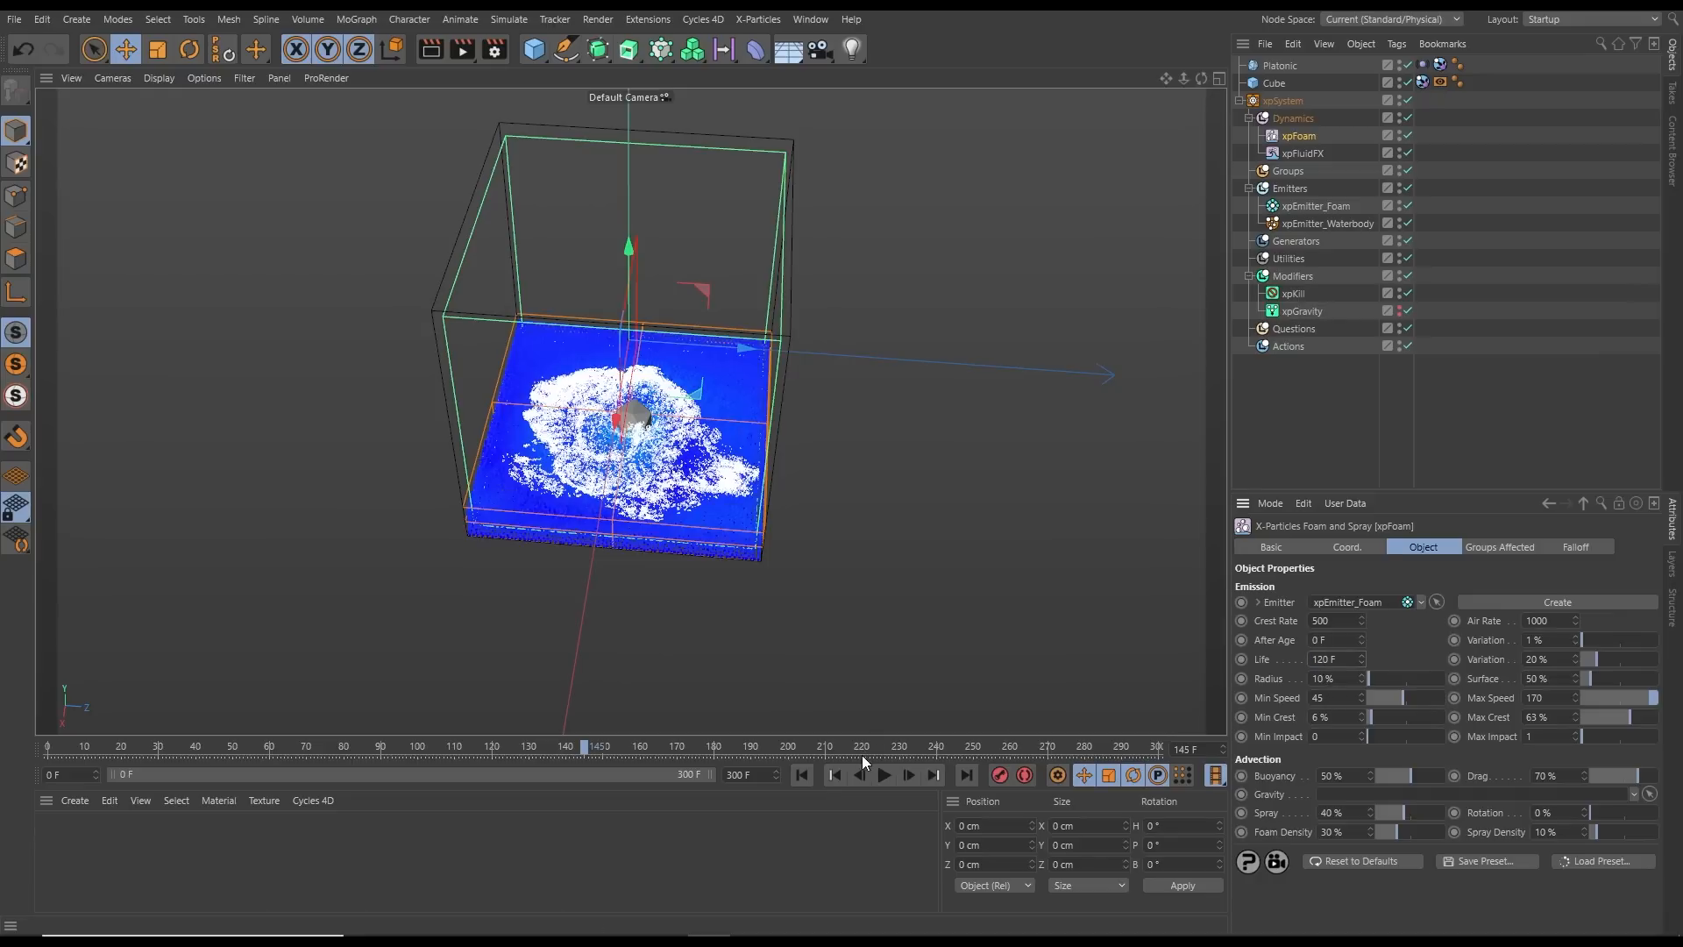
{"action": "left_click", "coordinate": [802, 775]}
{"action": "left_click", "coordinate": [886, 777]}
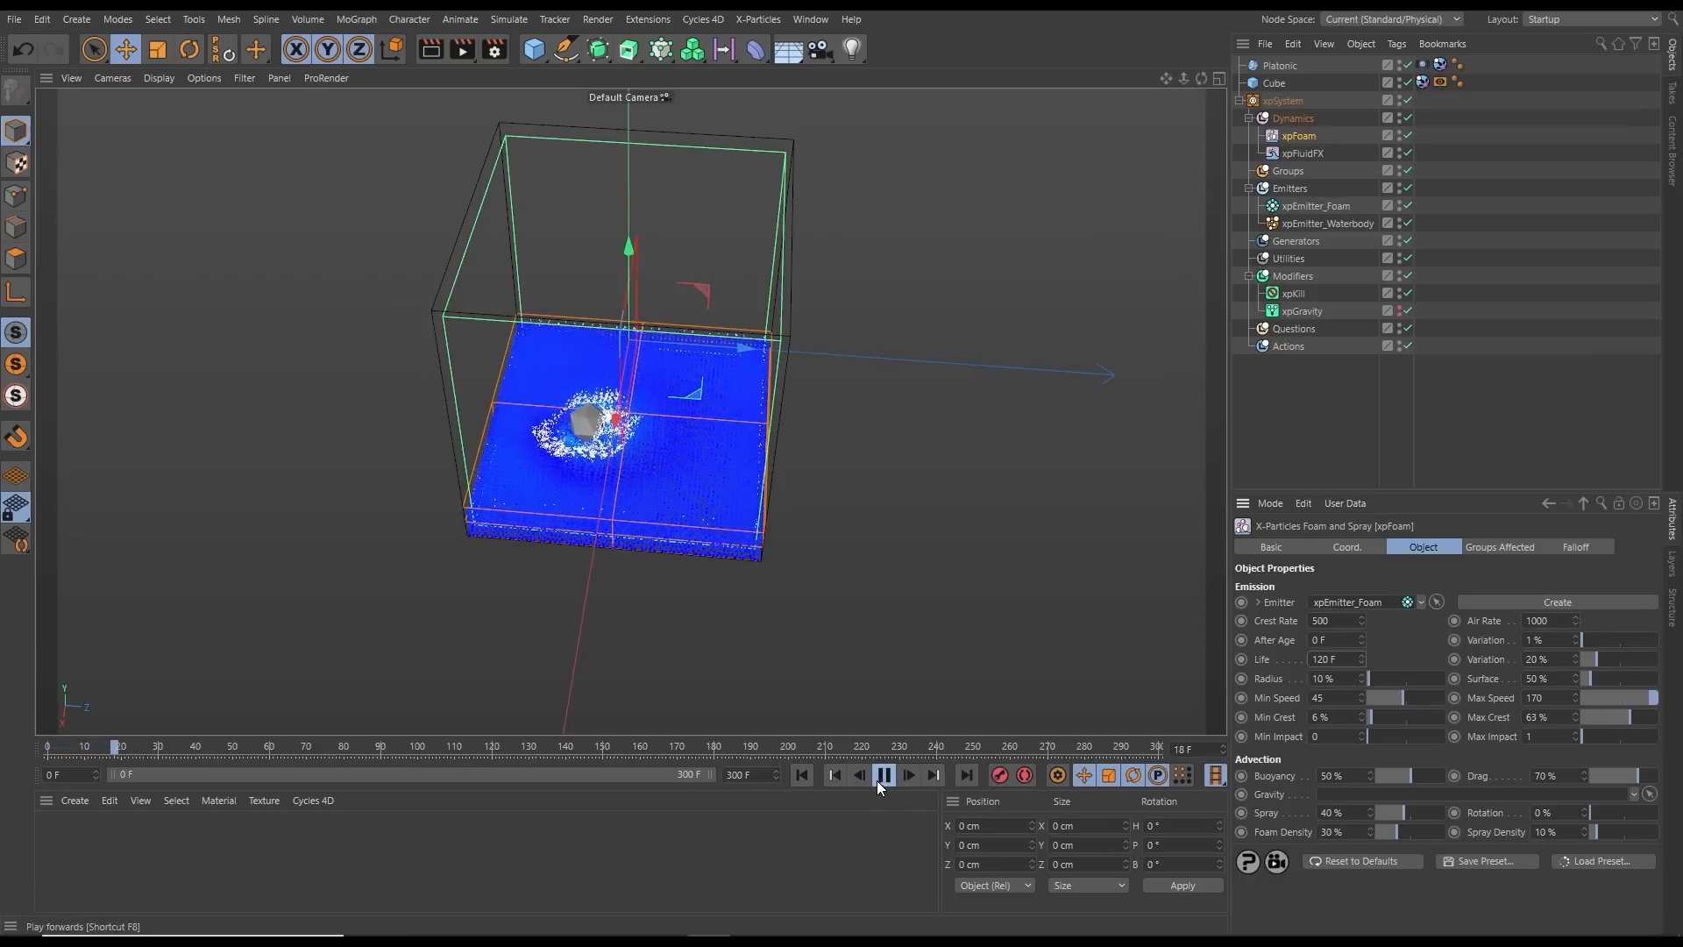
{"action": "left_click", "coordinate": [880, 777]}
{"action": "left_click", "coordinate": [805, 776]}
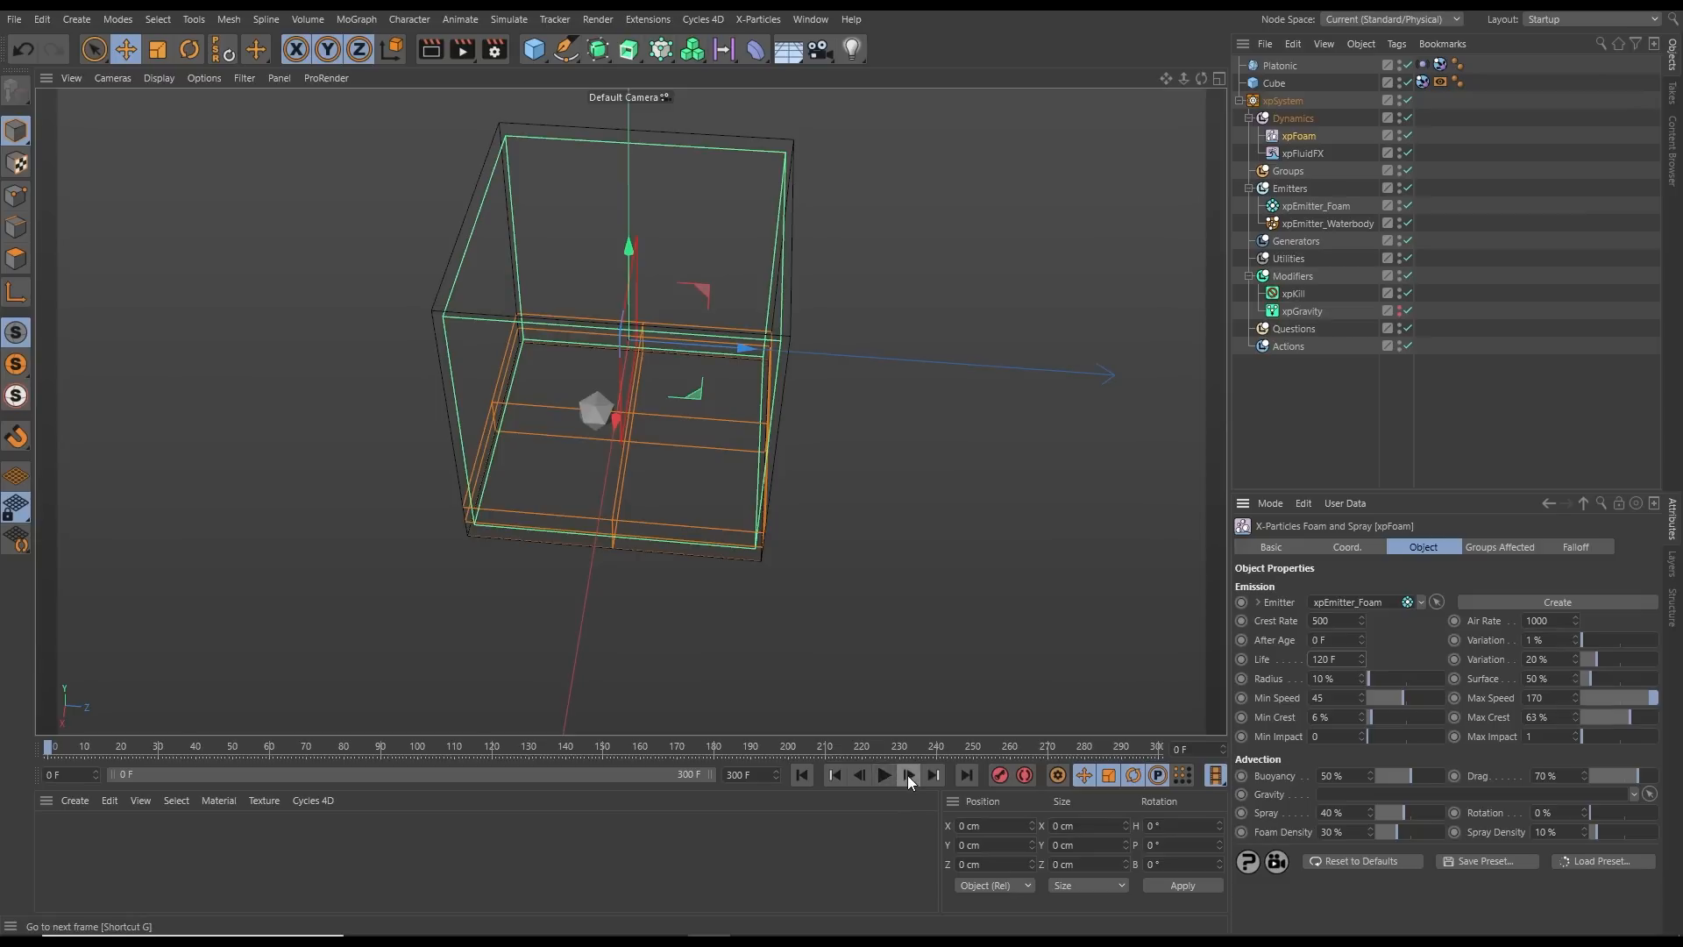
{"action": "left_click", "coordinate": [885, 775]}
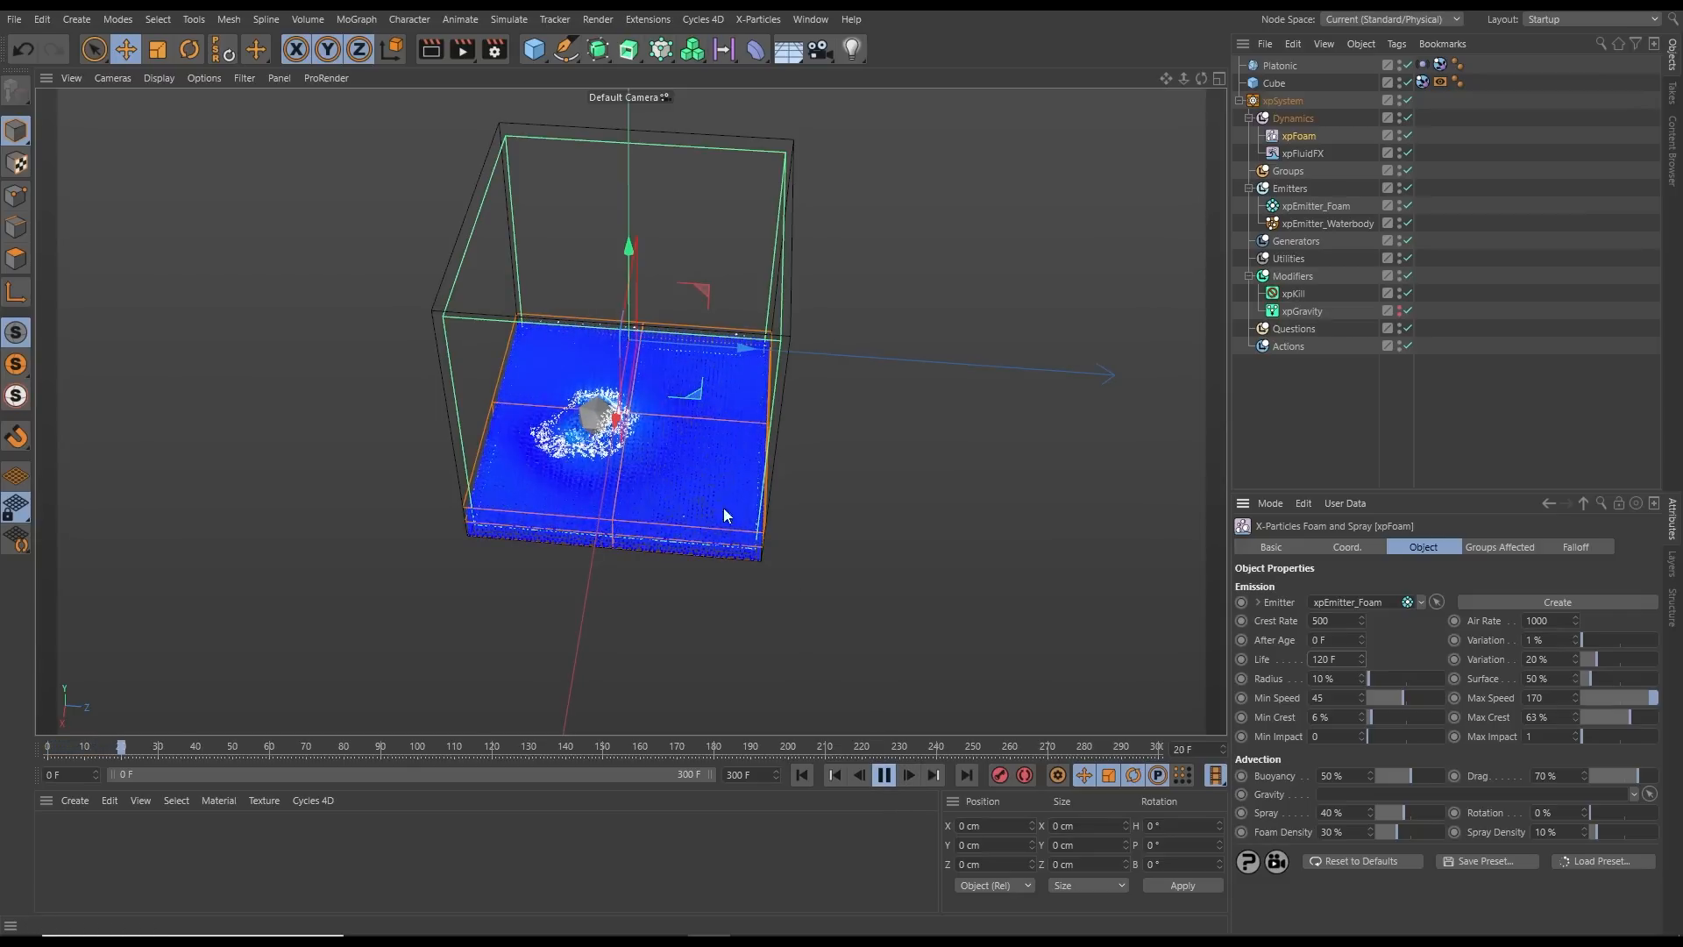
Stop and rewind the simulation, replay it from the start in a side view to check the foam against the Platonic, and rewind again
{"action": "left_click", "coordinate": [885, 775]}
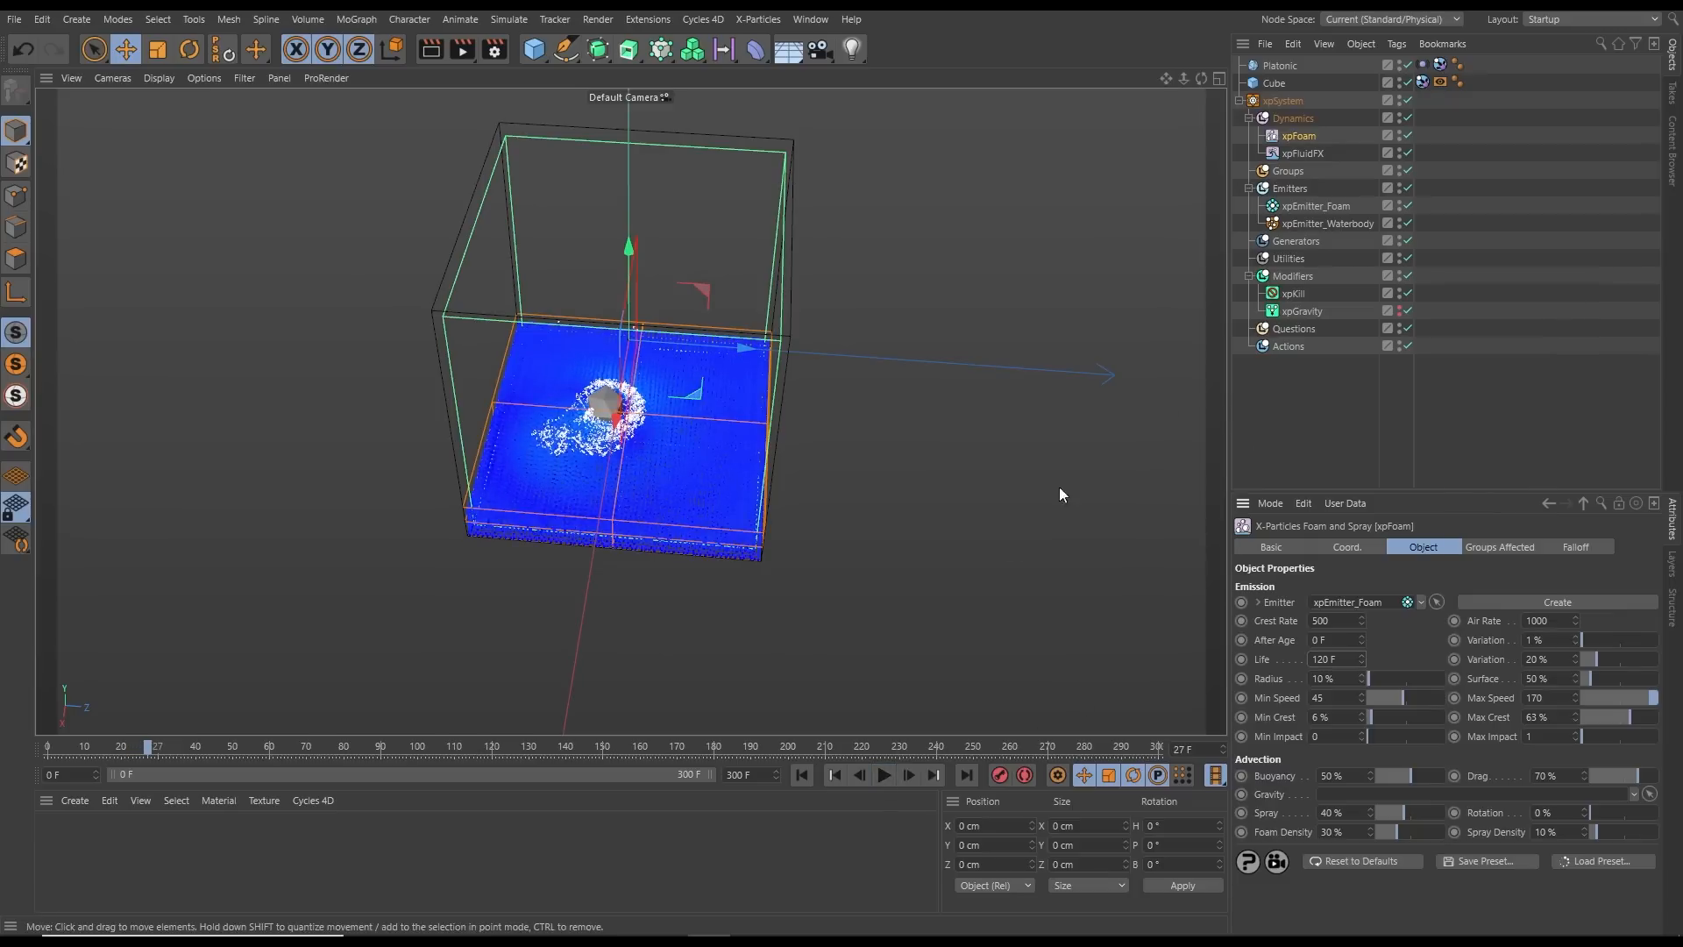
{"action": "left_click", "coordinate": [802, 775]}
{"action": "left_click_drag", "start_coordinate": [697, 461], "coordinate": [698, 302], "text": "alt"}
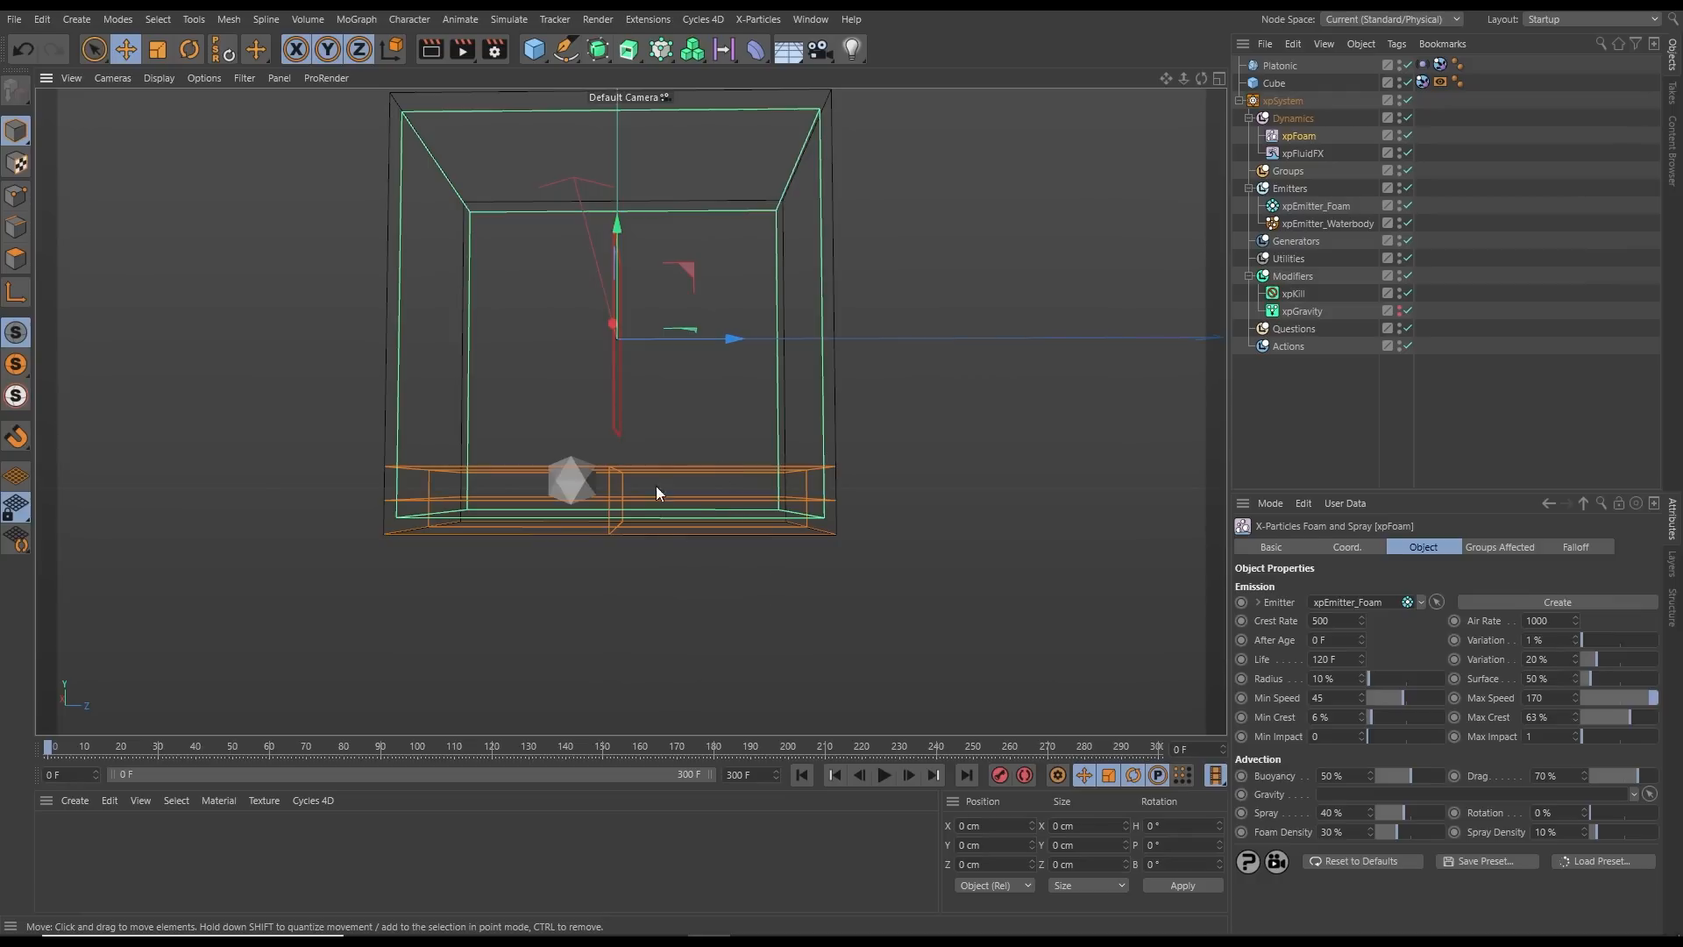
{"action": "left_click", "coordinate": [910, 775]}
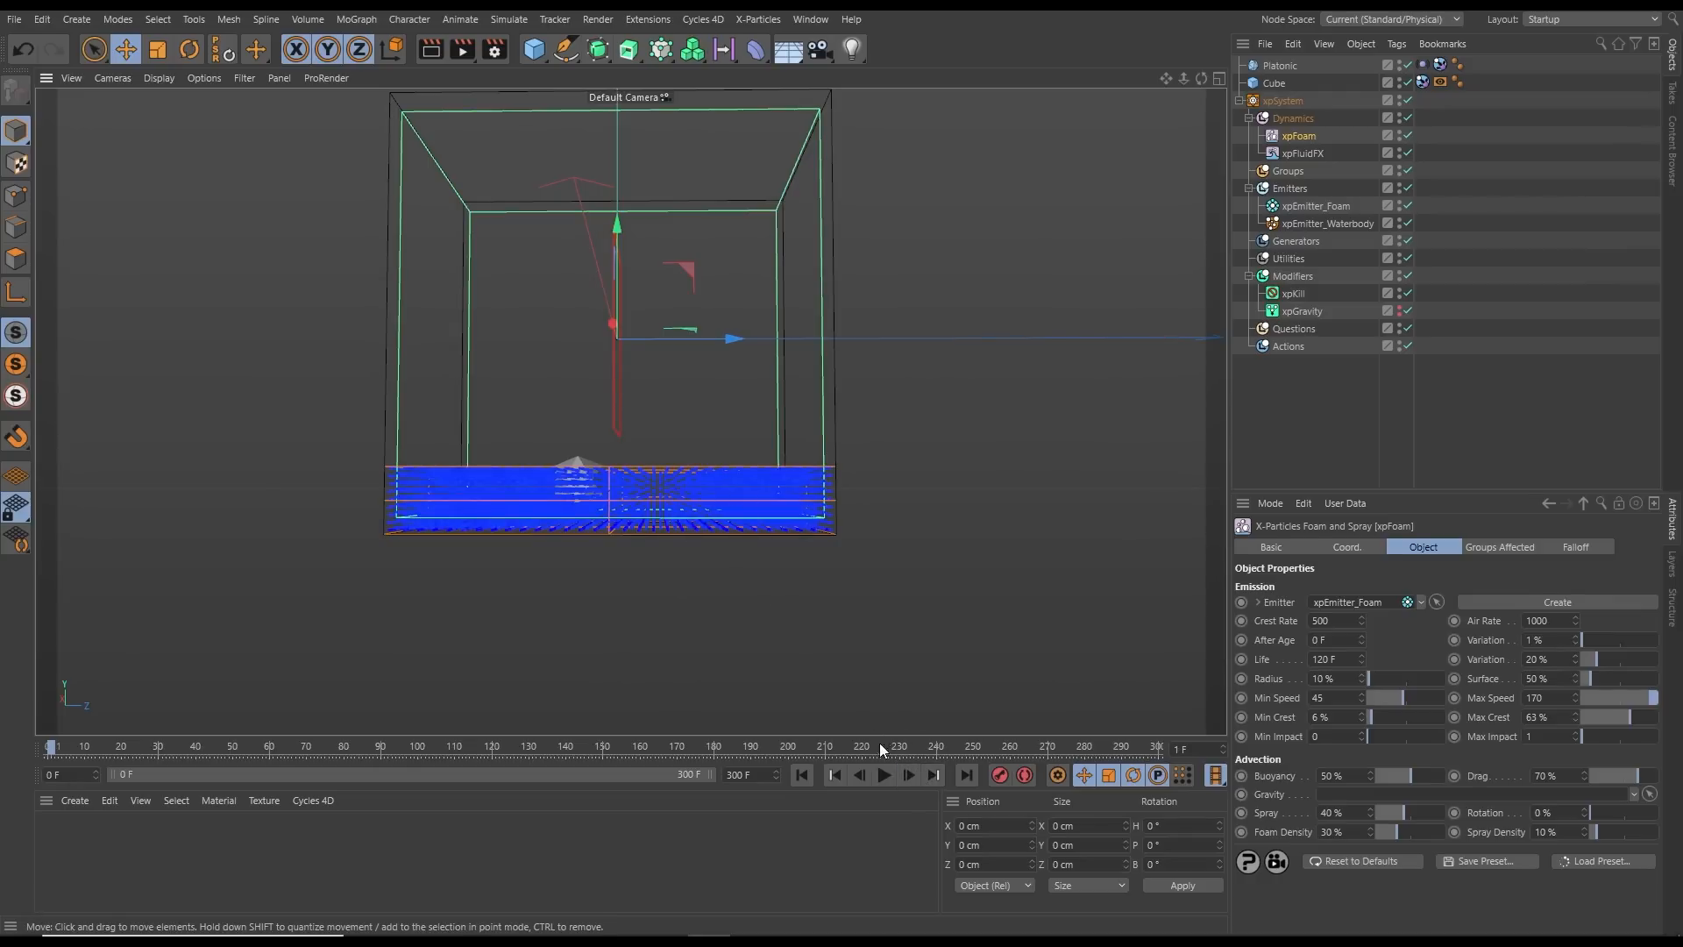
{"action": "left_click", "coordinate": [886, 775]}
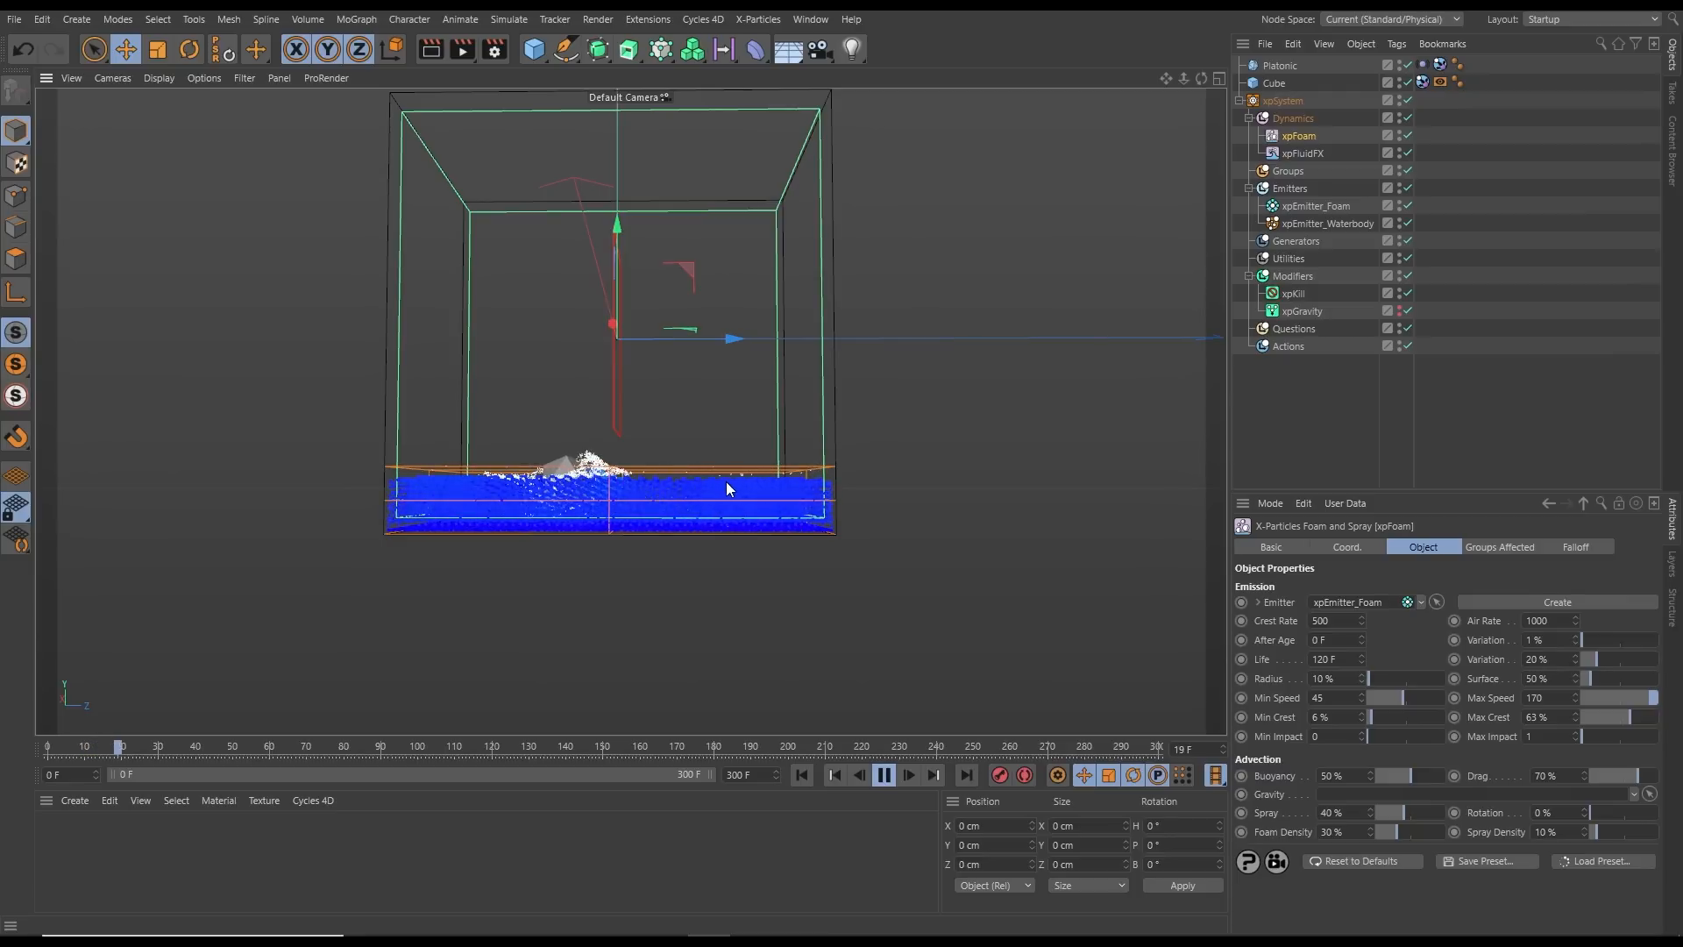
{"action": "left_click", "coordinate": [884, 775]}
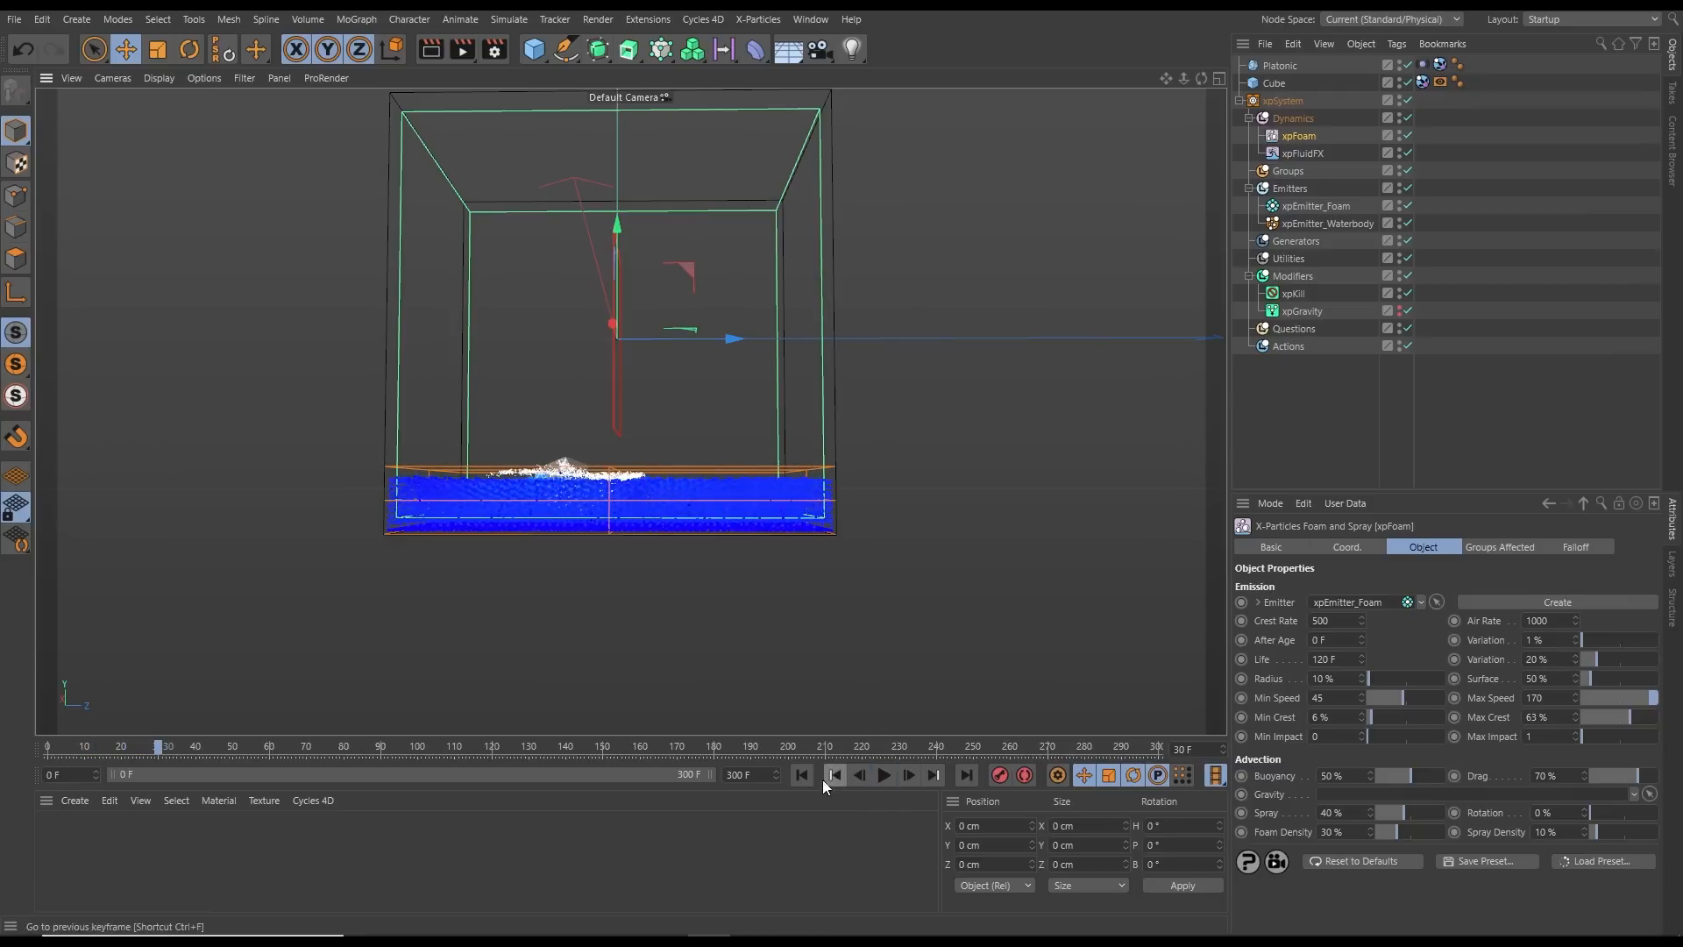
{"action": "left_click", "coordinate": [822, 777]}
Disable xpFoam and replay the simulation in a side view to check the settling water, stopping at about frame 22
{"action": "left_click_drag", "start_coordinate": [677, 493], "coordinate": [603, 472], "text": "alt"}
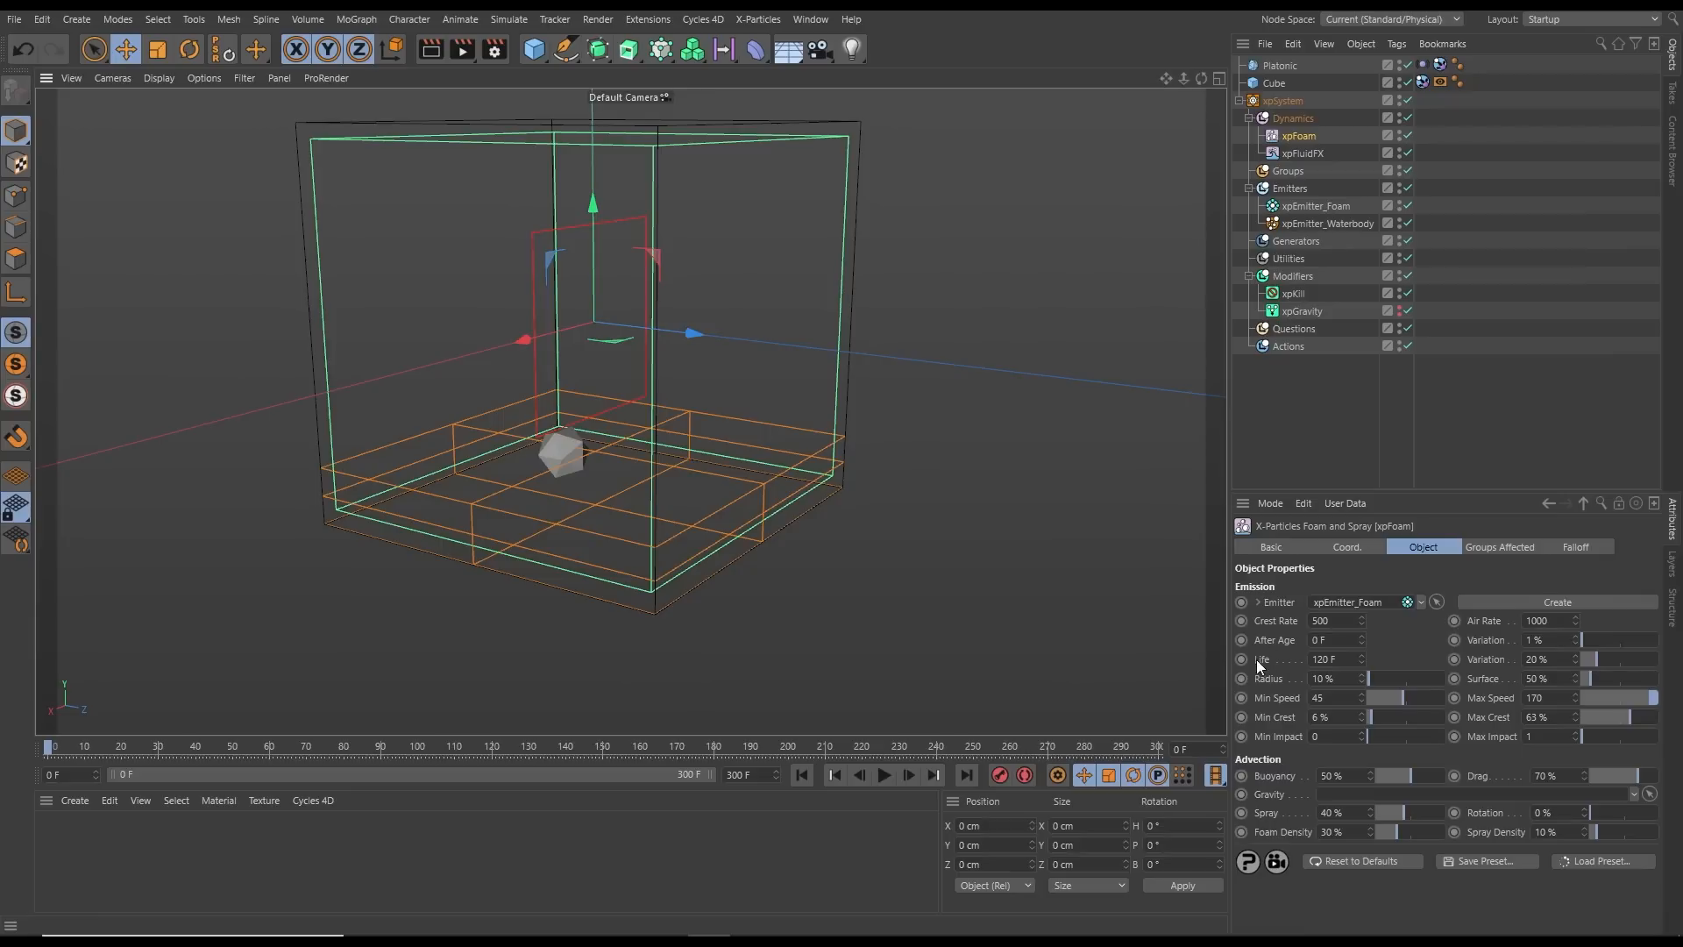
{"action": "left_click", "coordinate": [1407, 135]}
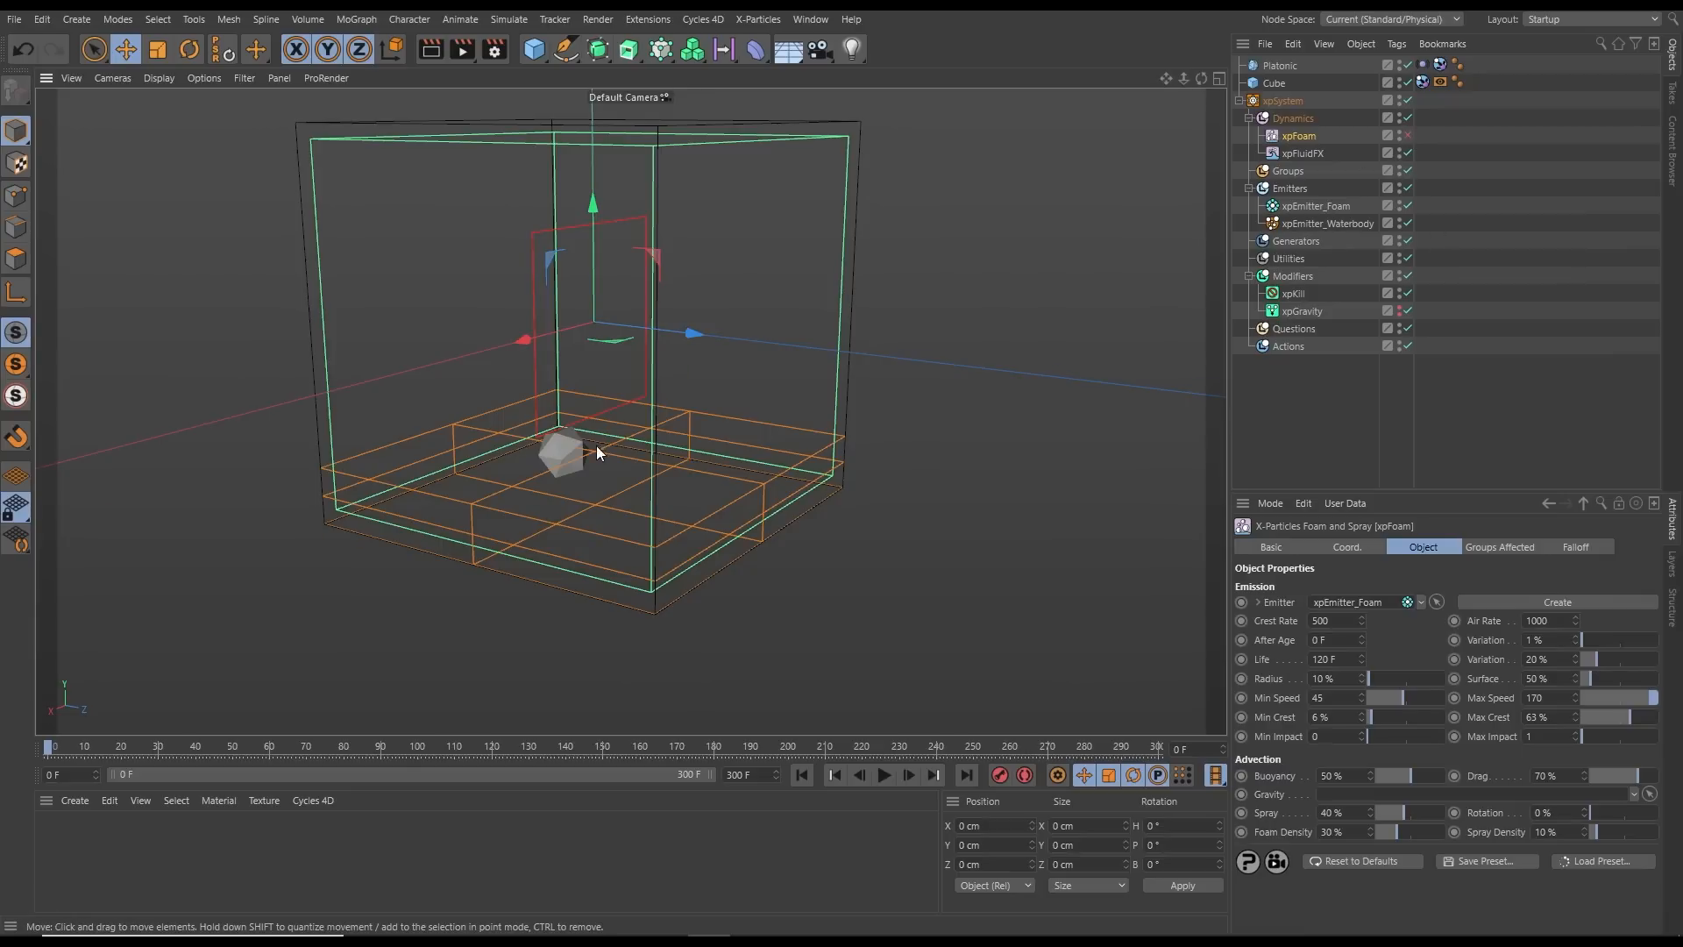
{"action": "left_click_drag", "start_coordinate": [596, 445], "coordinate": [720, 395], "text": "alt"}
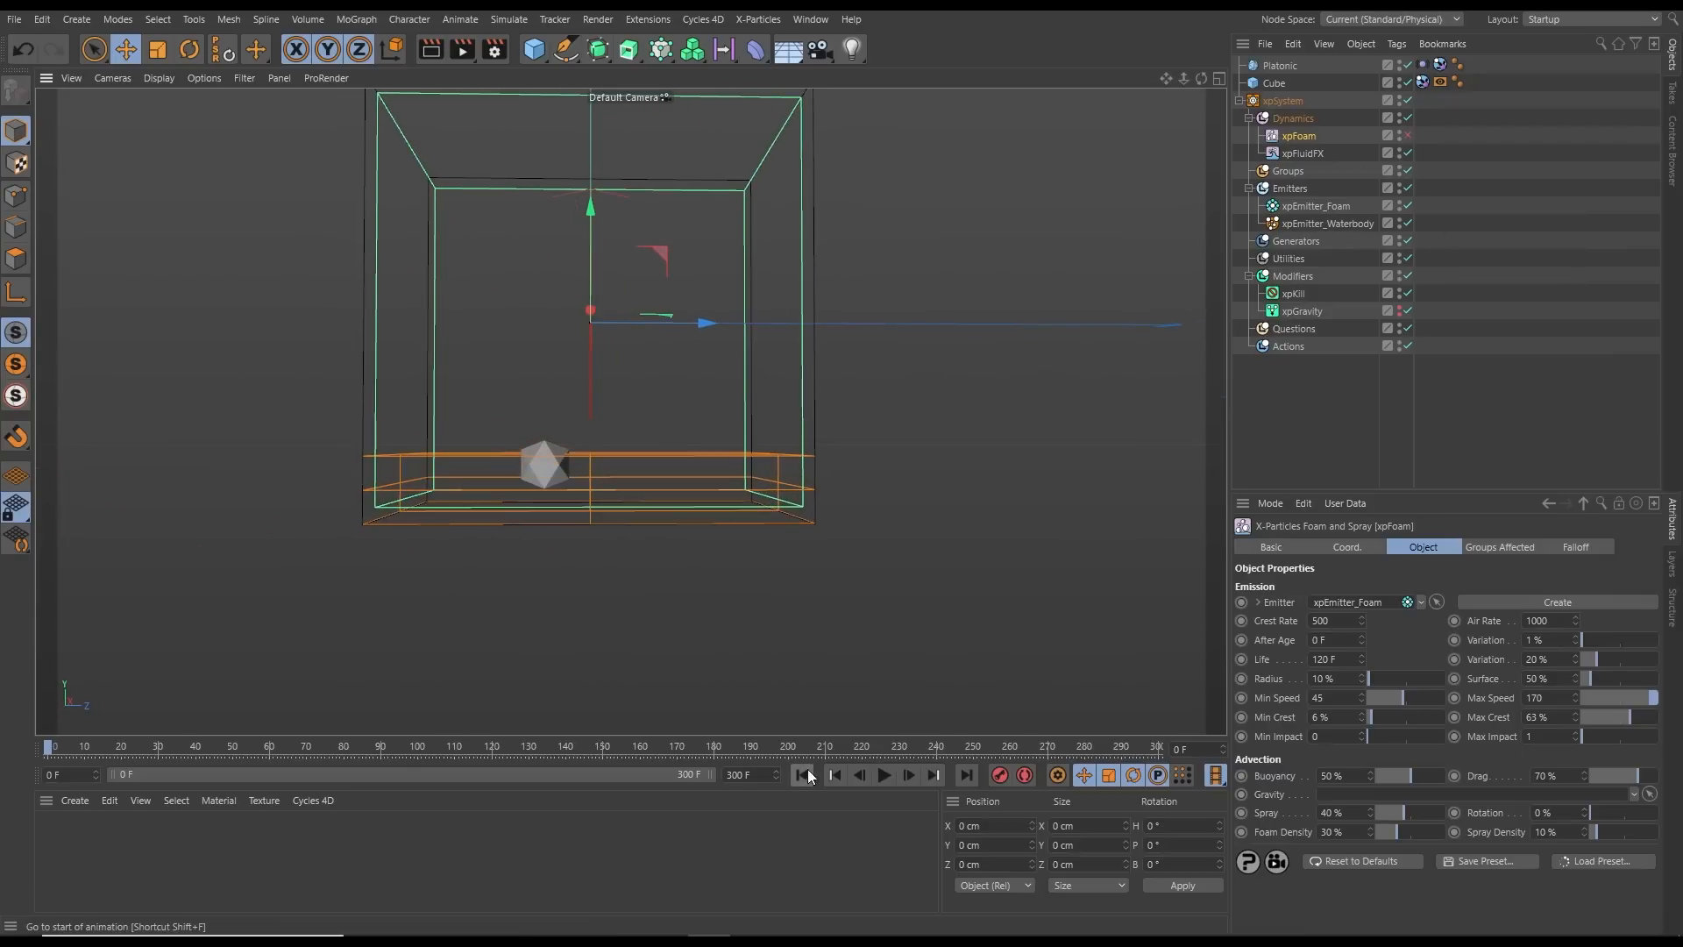
{"action": "left_click", "coordinate": [882, 776]}
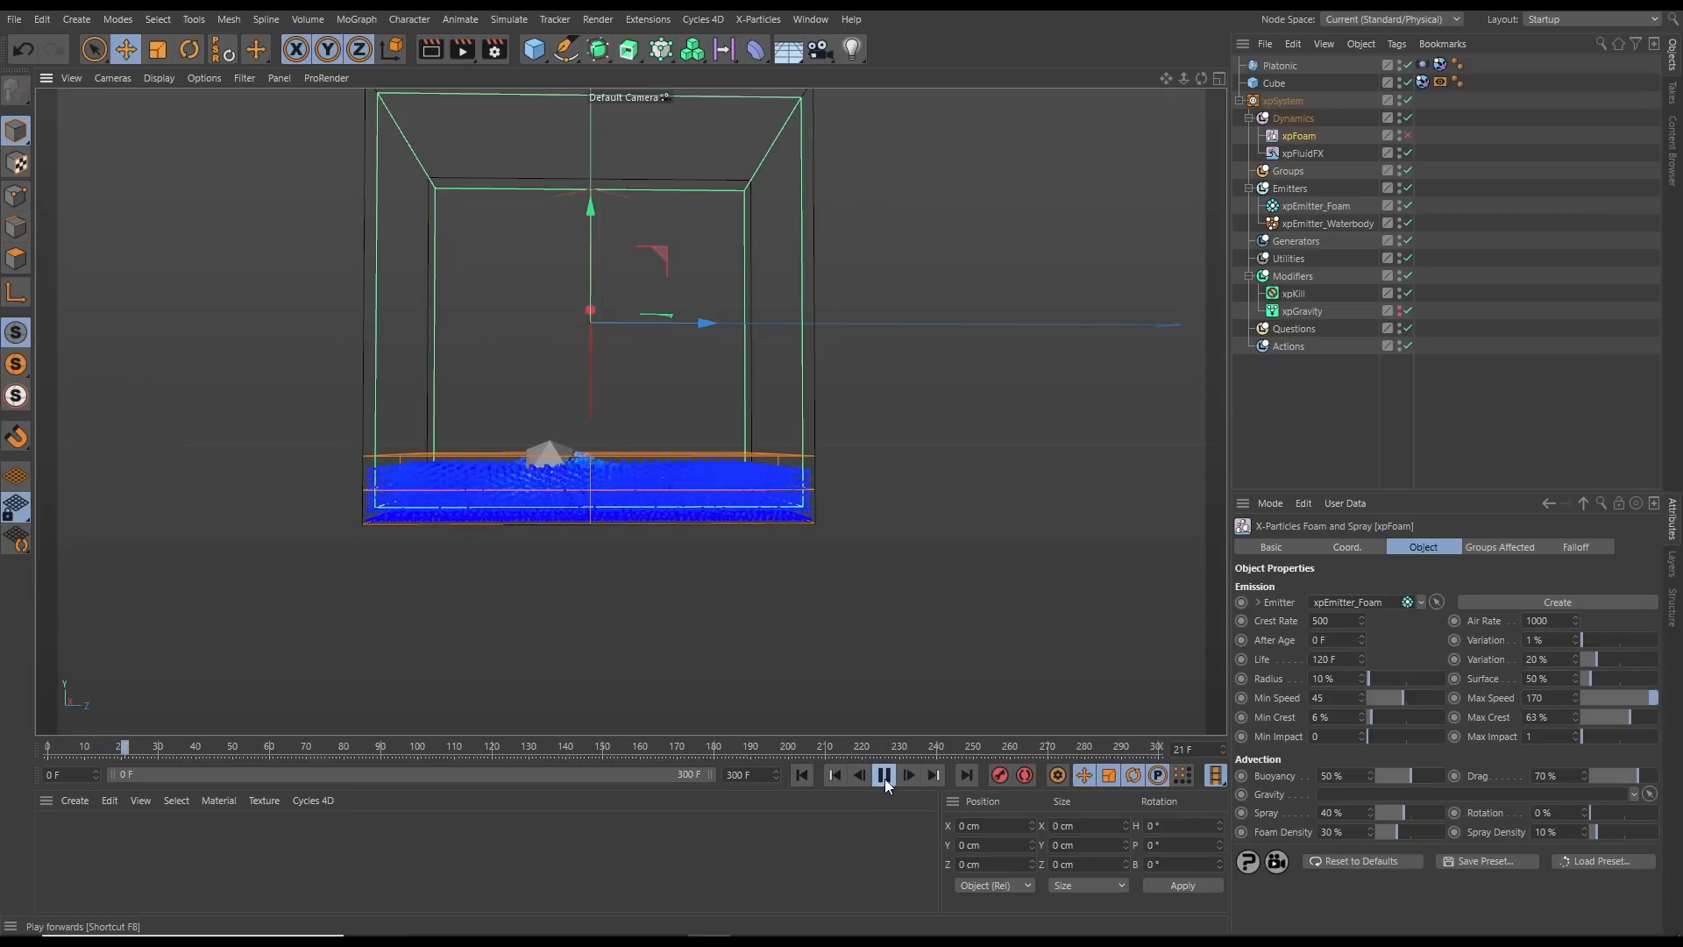
{"action": "left_click", "coordinate": [884, 780]}
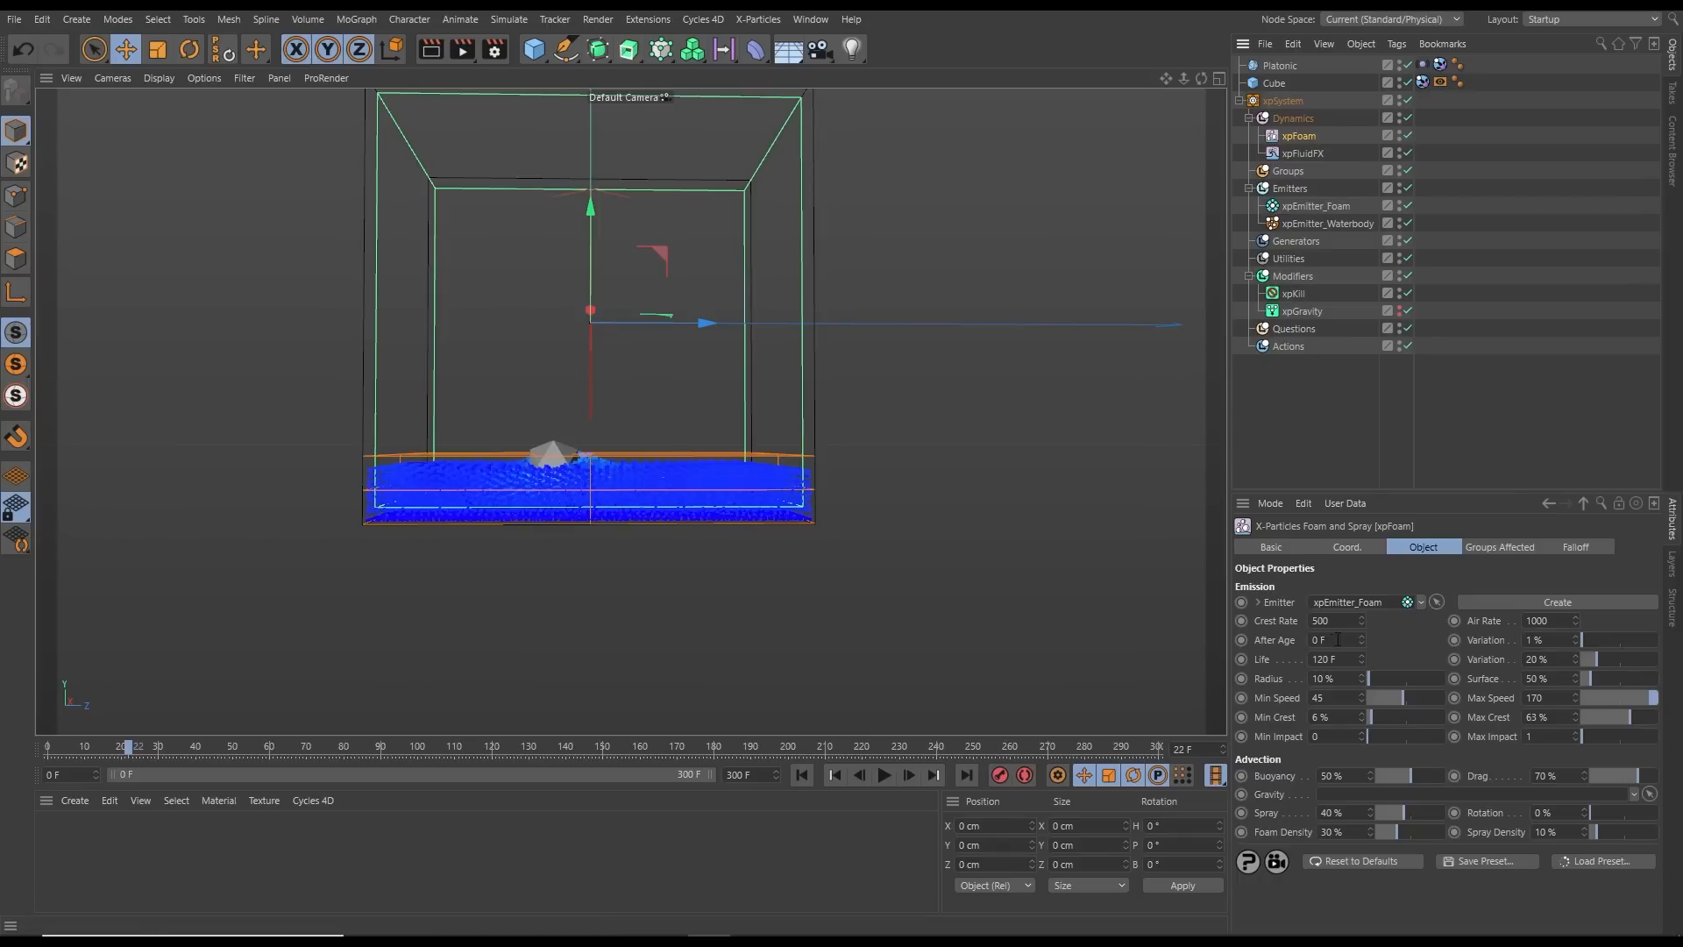
Edit xpFoam's After Age, and keyframe Enable on the Platonic's Vibrate tag on at frame 22 and off at frame 21
{"action": "left_click_drag", "start_coordinate": [1327, 640], "coordinate": [1290, 649]}
{"action": "left_click", "coordinate": [1424, 65]}
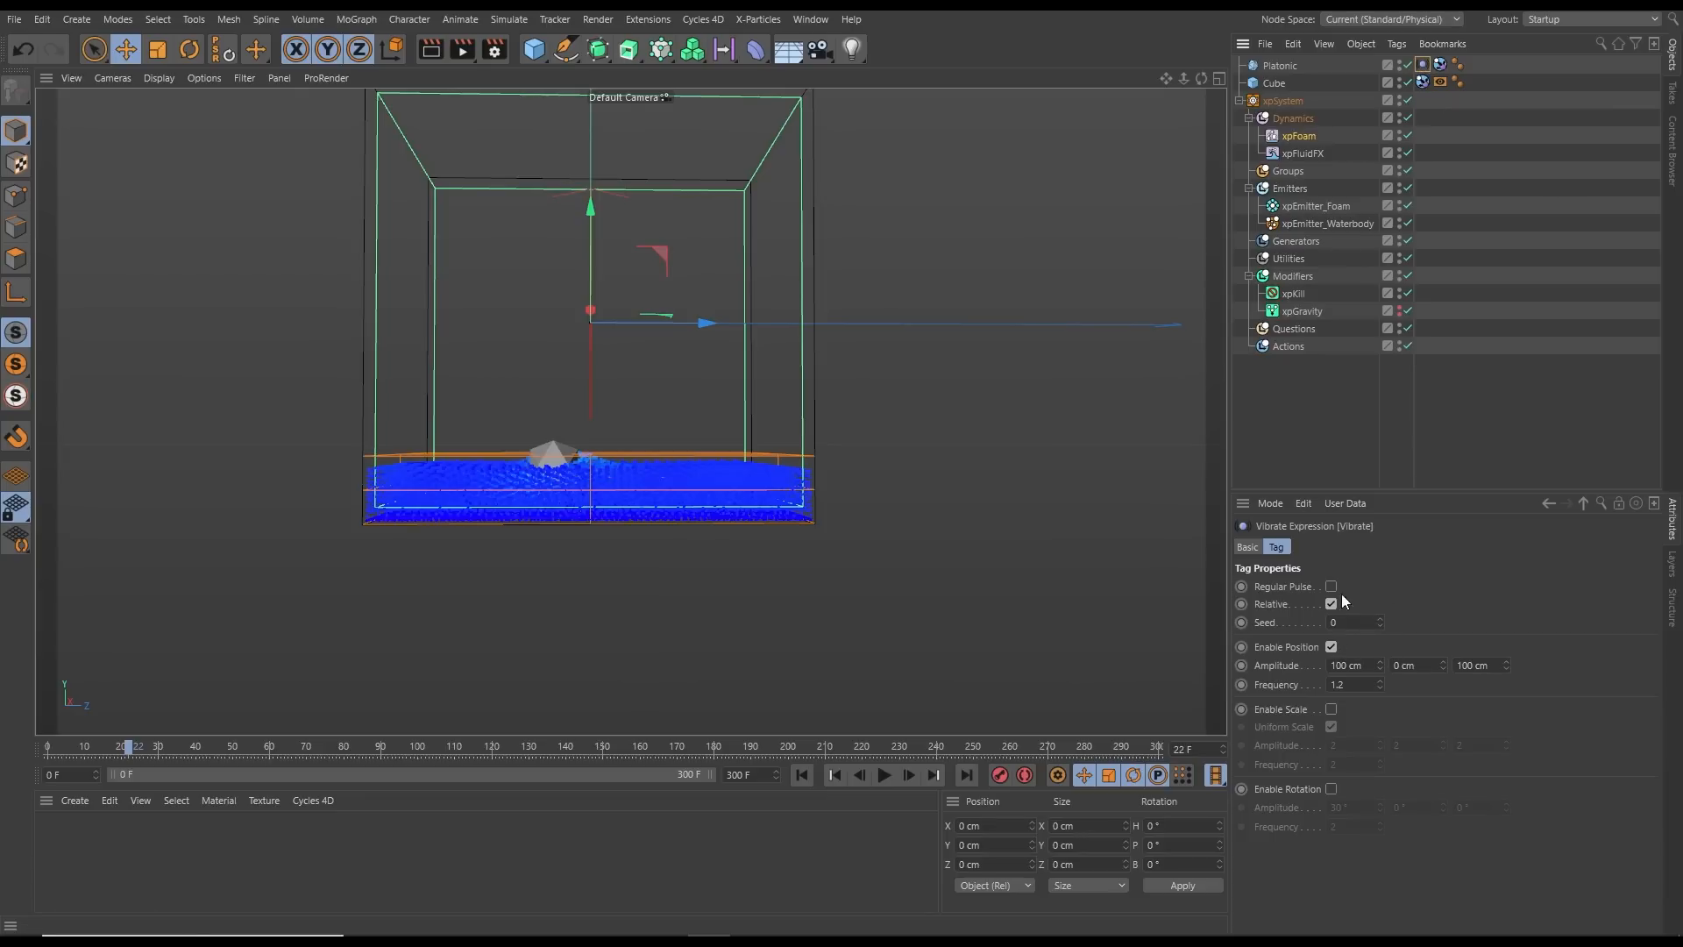
{"action": "left_click", "coordinate": [1249, 548]}
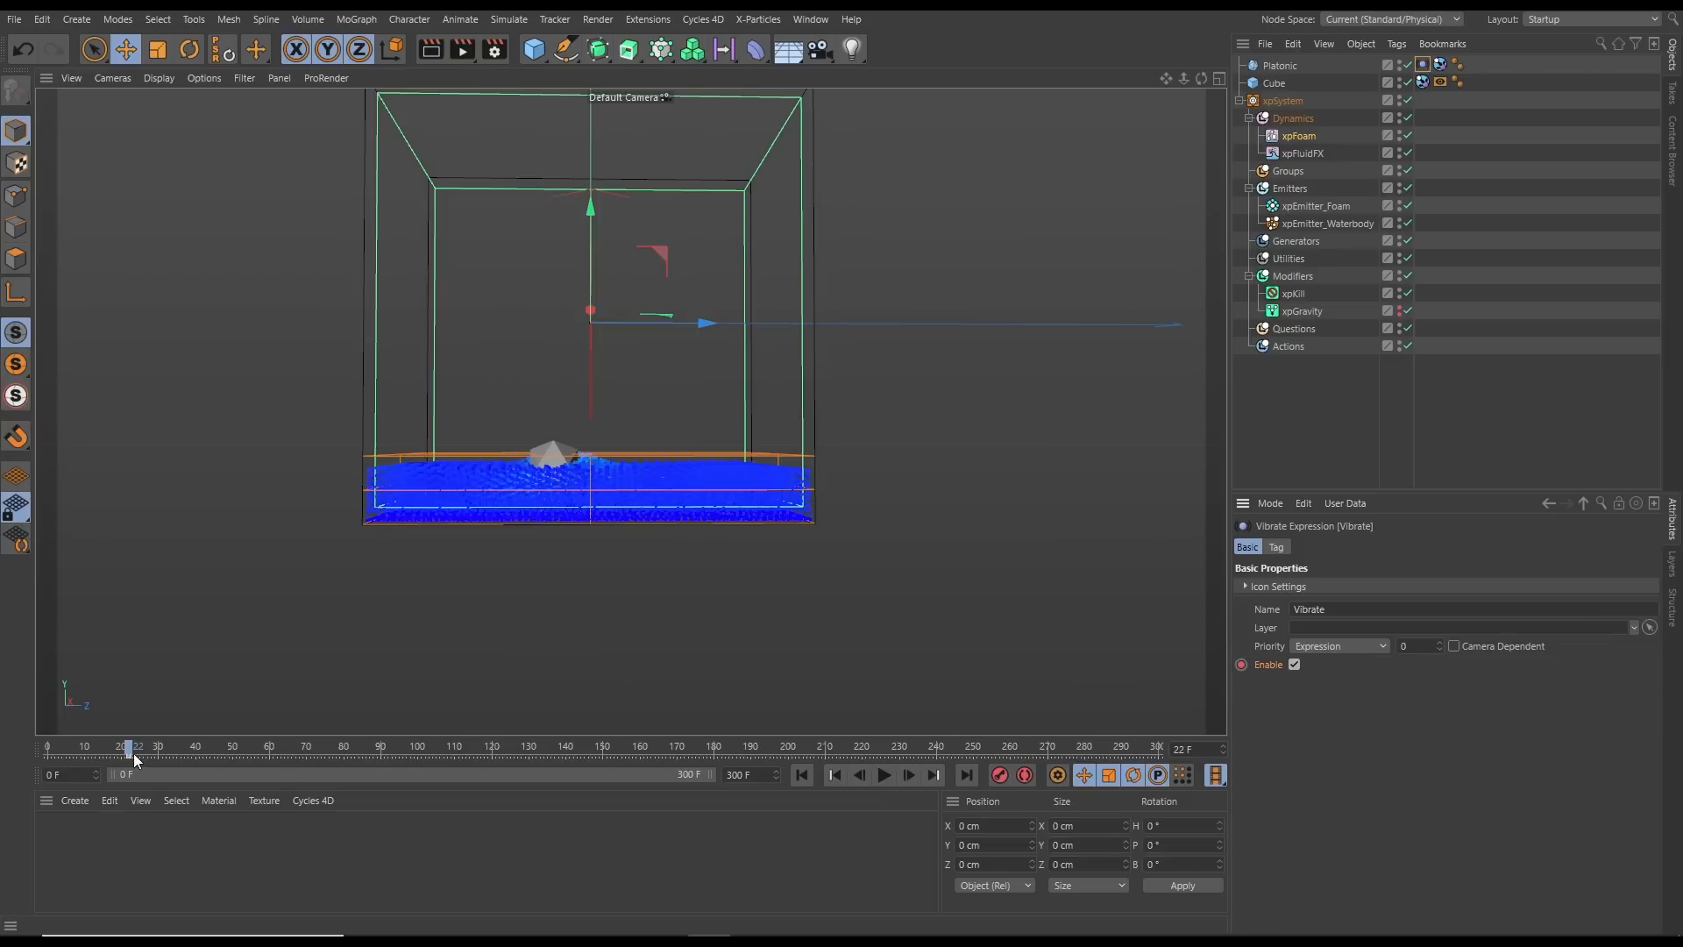
{"action": "left_click", "coordinate": [1223, 752]}
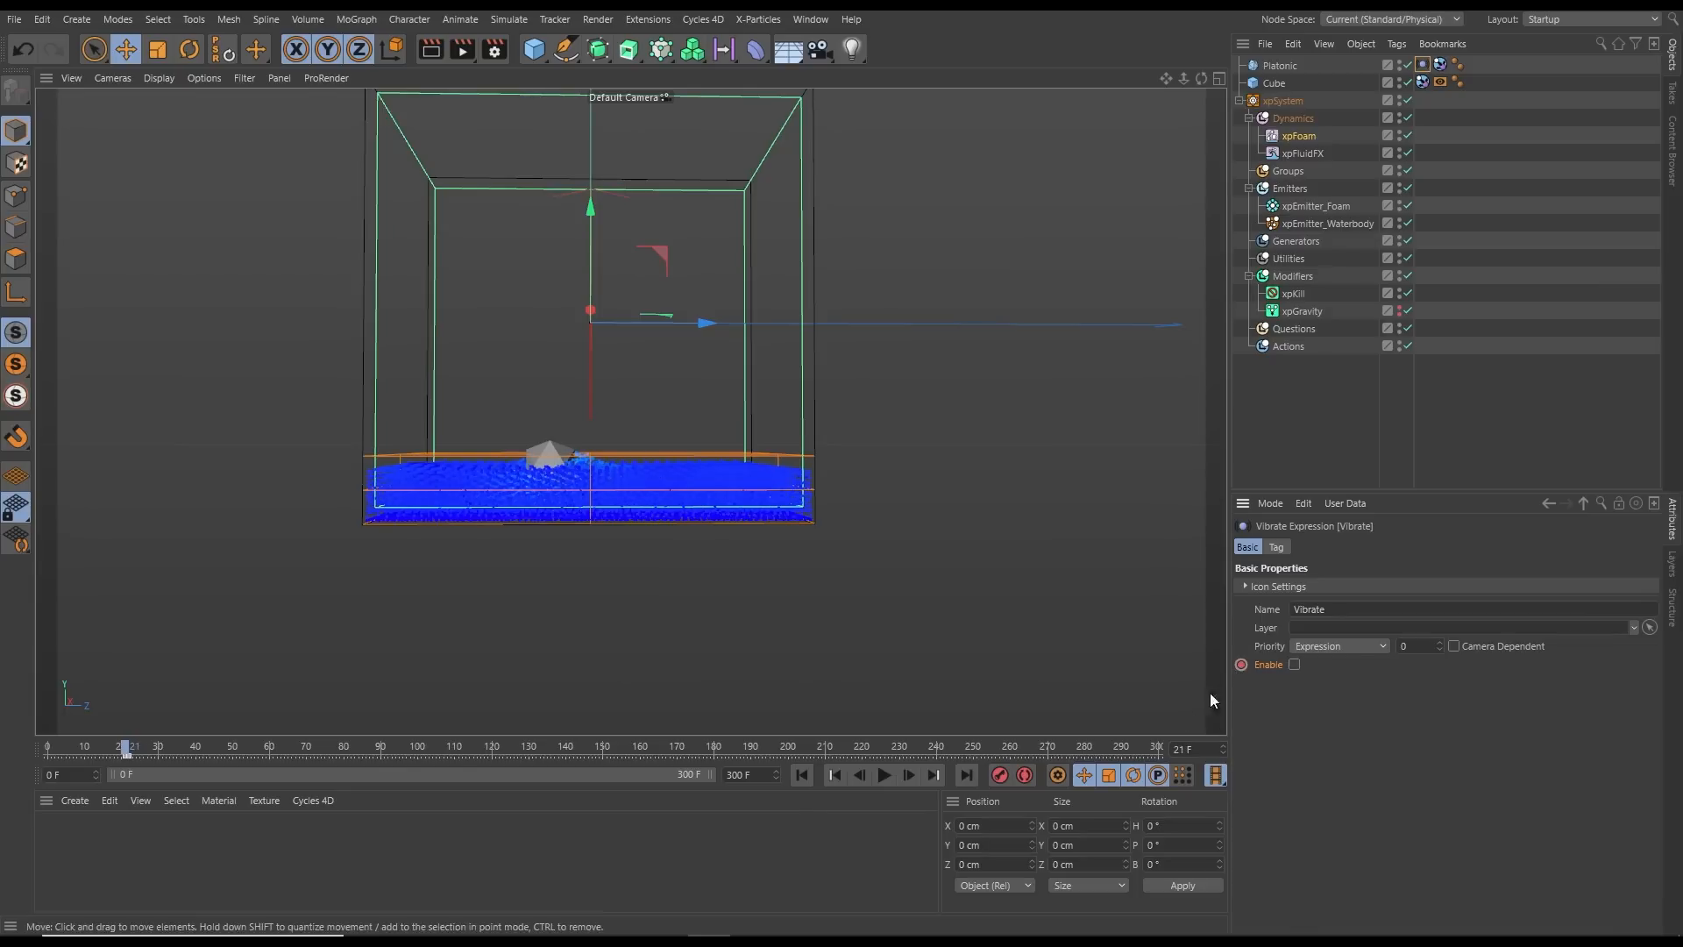
Replay the simulation from the start, stop it at about frame 153 and examine the foam around the Platonic from several angles
{"action": "left_click", "coordinate": [801, 775]}
{"action": "left_click", "coordinate": [884, 775]}
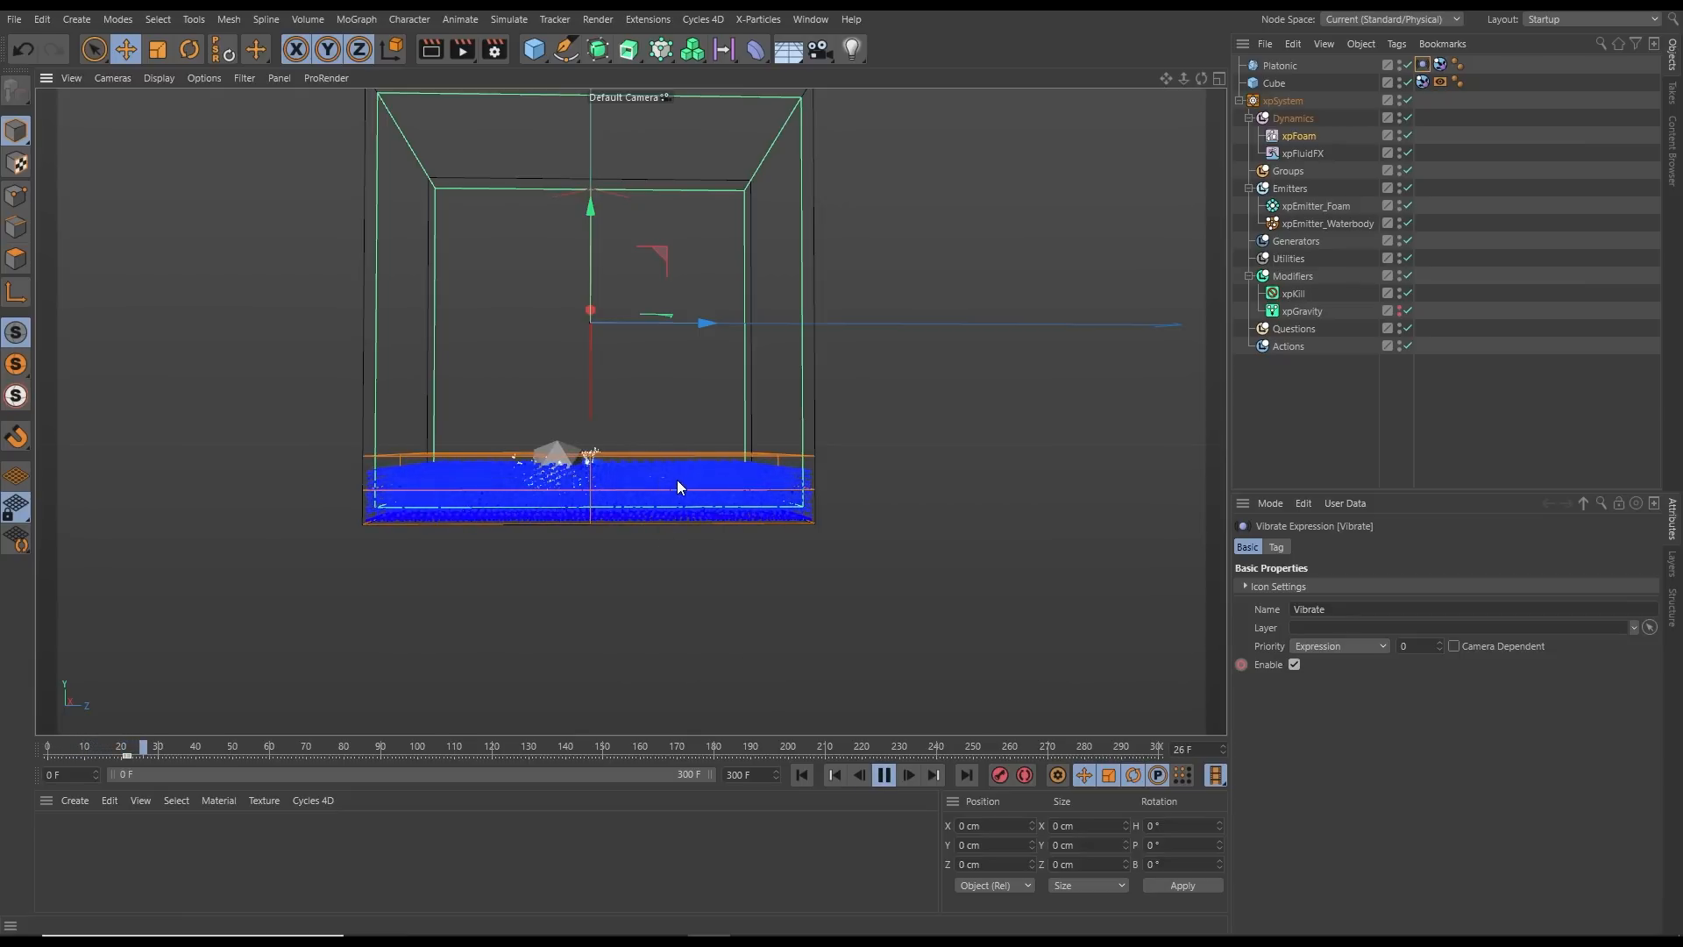
{"action": "left_click_drag", "start_coordinate": [676, 480], "coordinate": [665, 515], "text": "alt"}
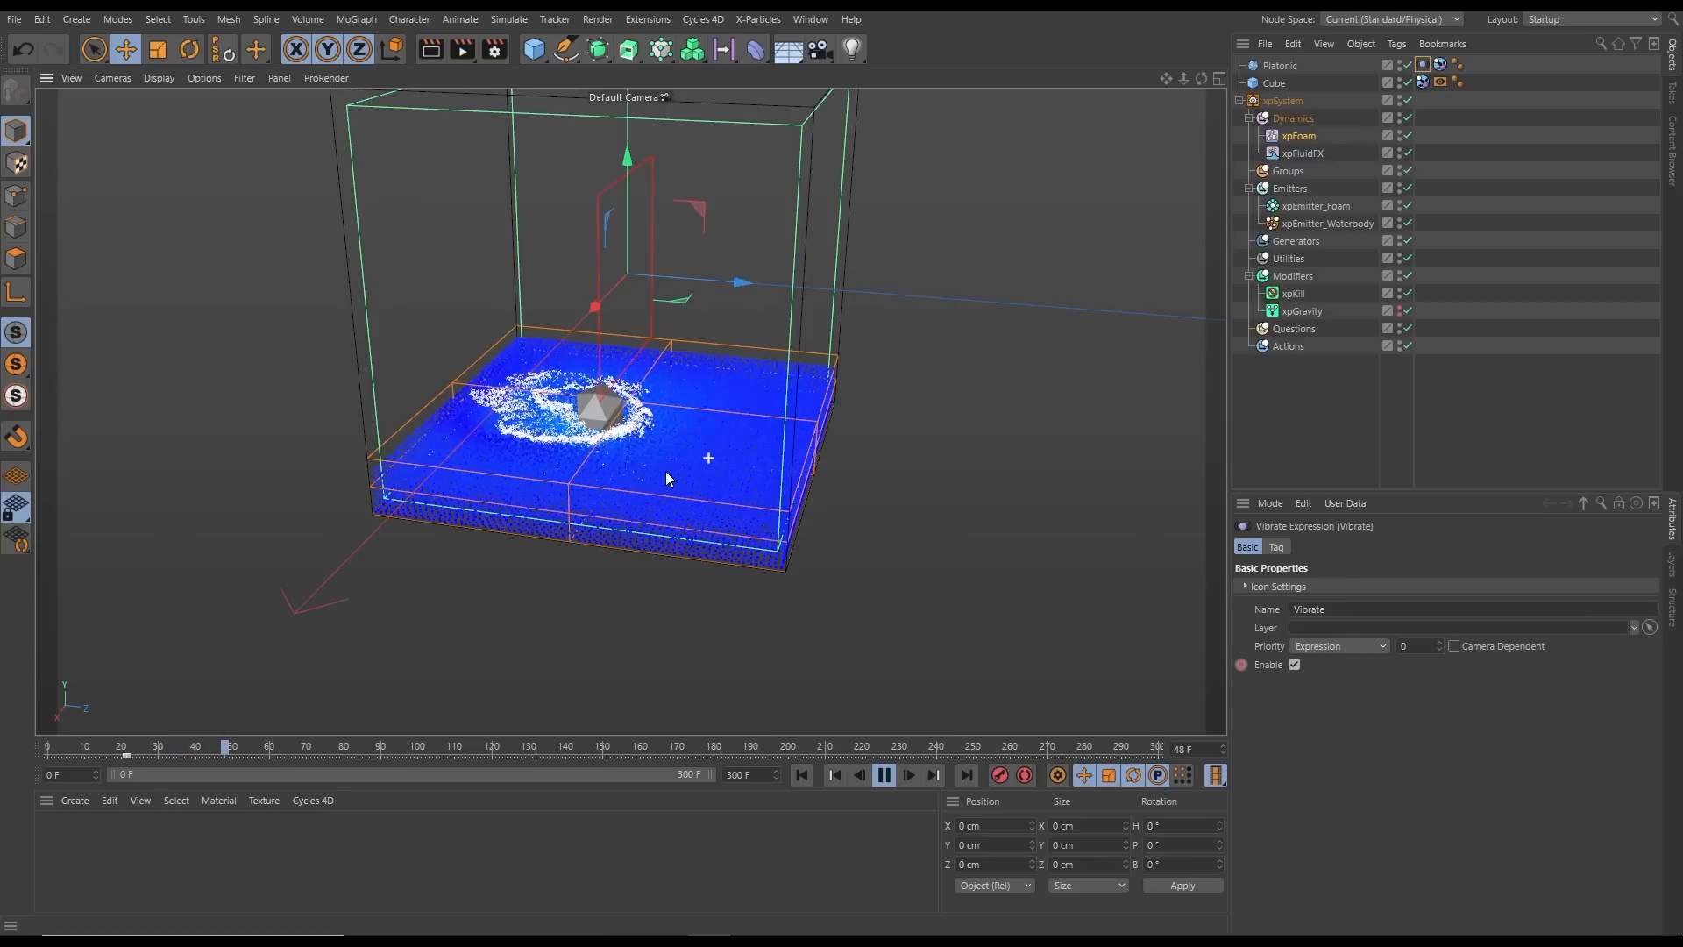
{"action": "left_click_drag", "start_coordinate": [666, 471], "coordinate": [675, 524], "text": "alt"}
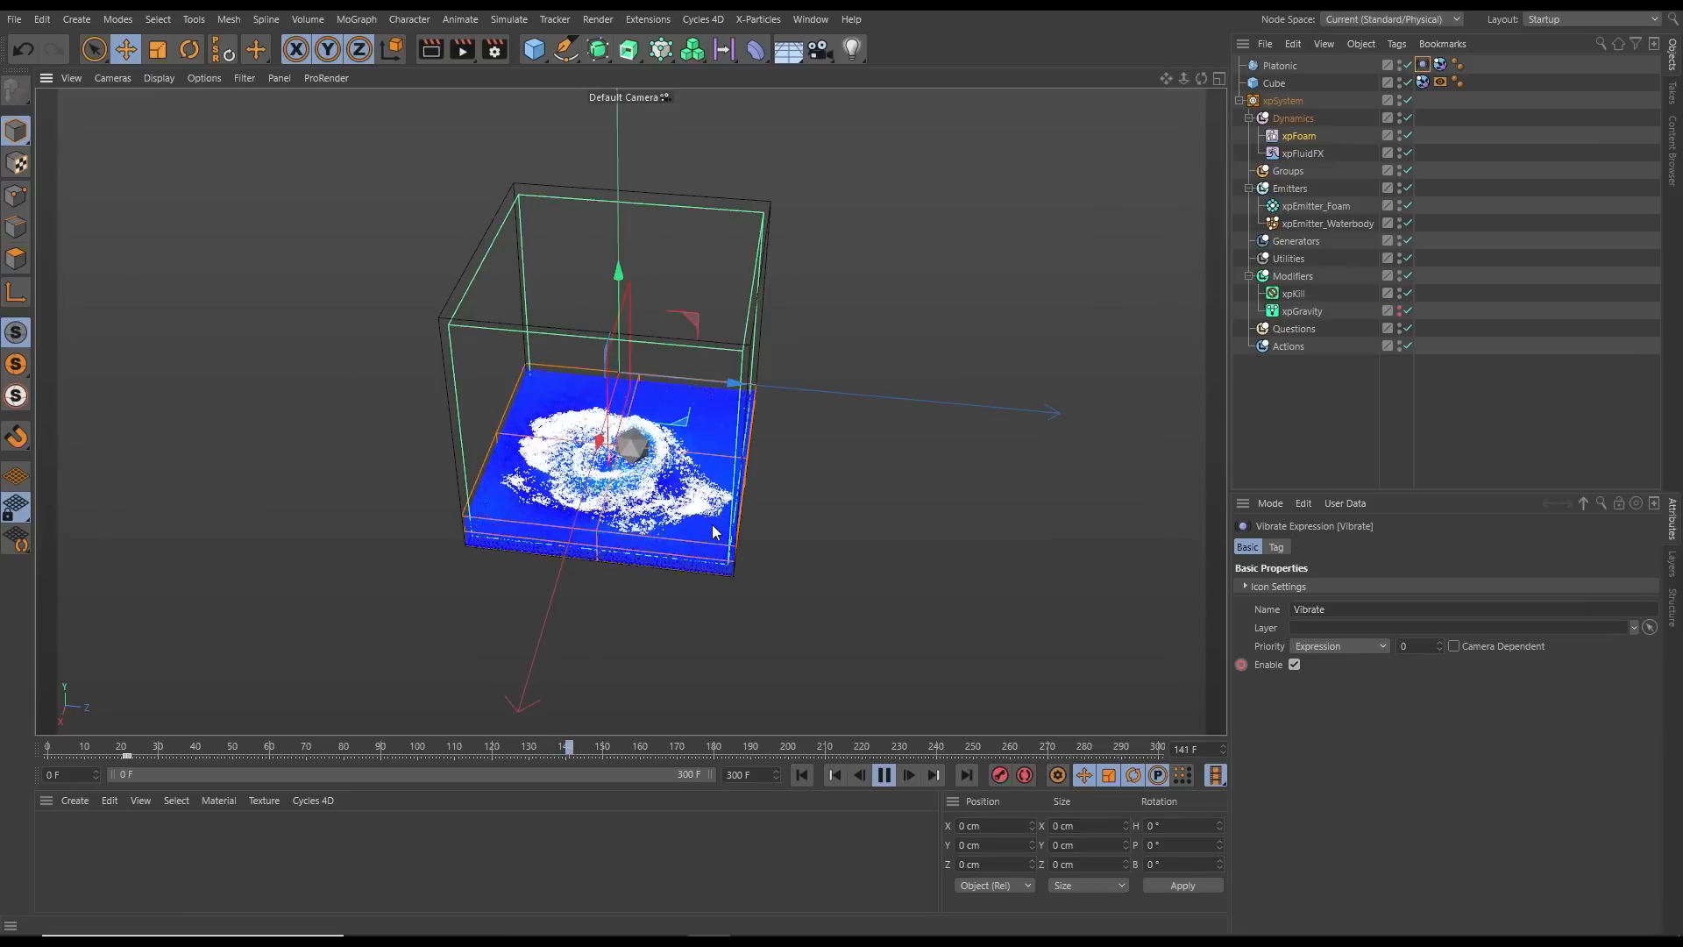
{"action": "left_click", "coordinate": [888, 775]}
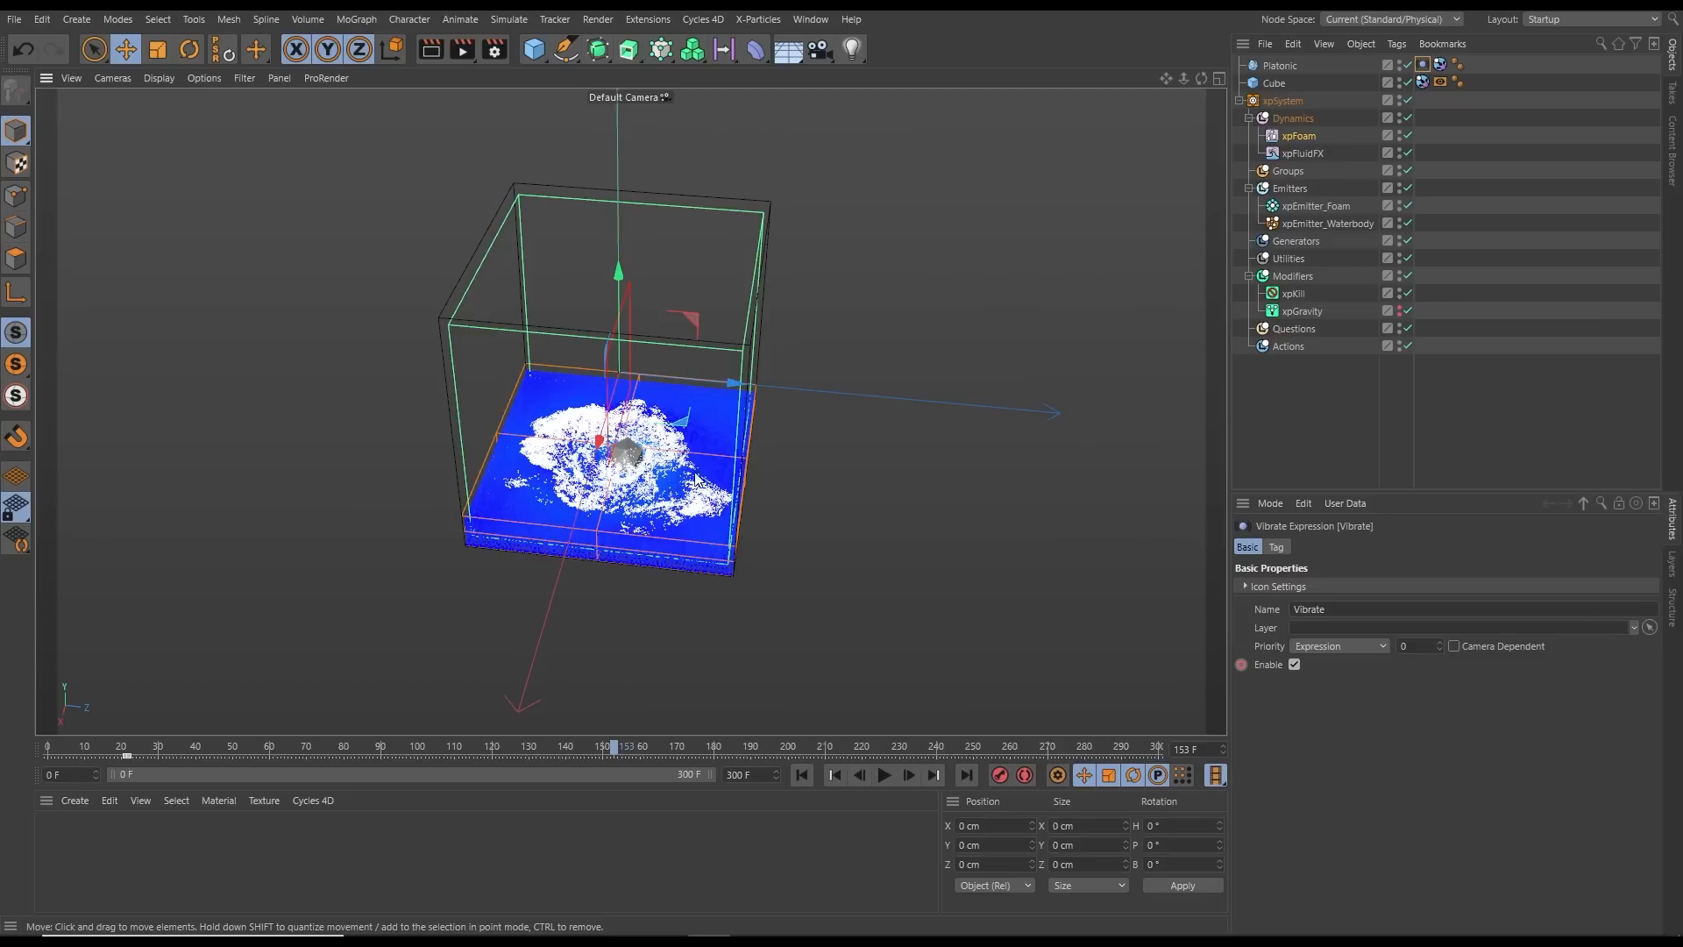
{"action": "scroll", "coordinate": [695, 479], "scroll_direction": "down", "scroll_amount": 3}
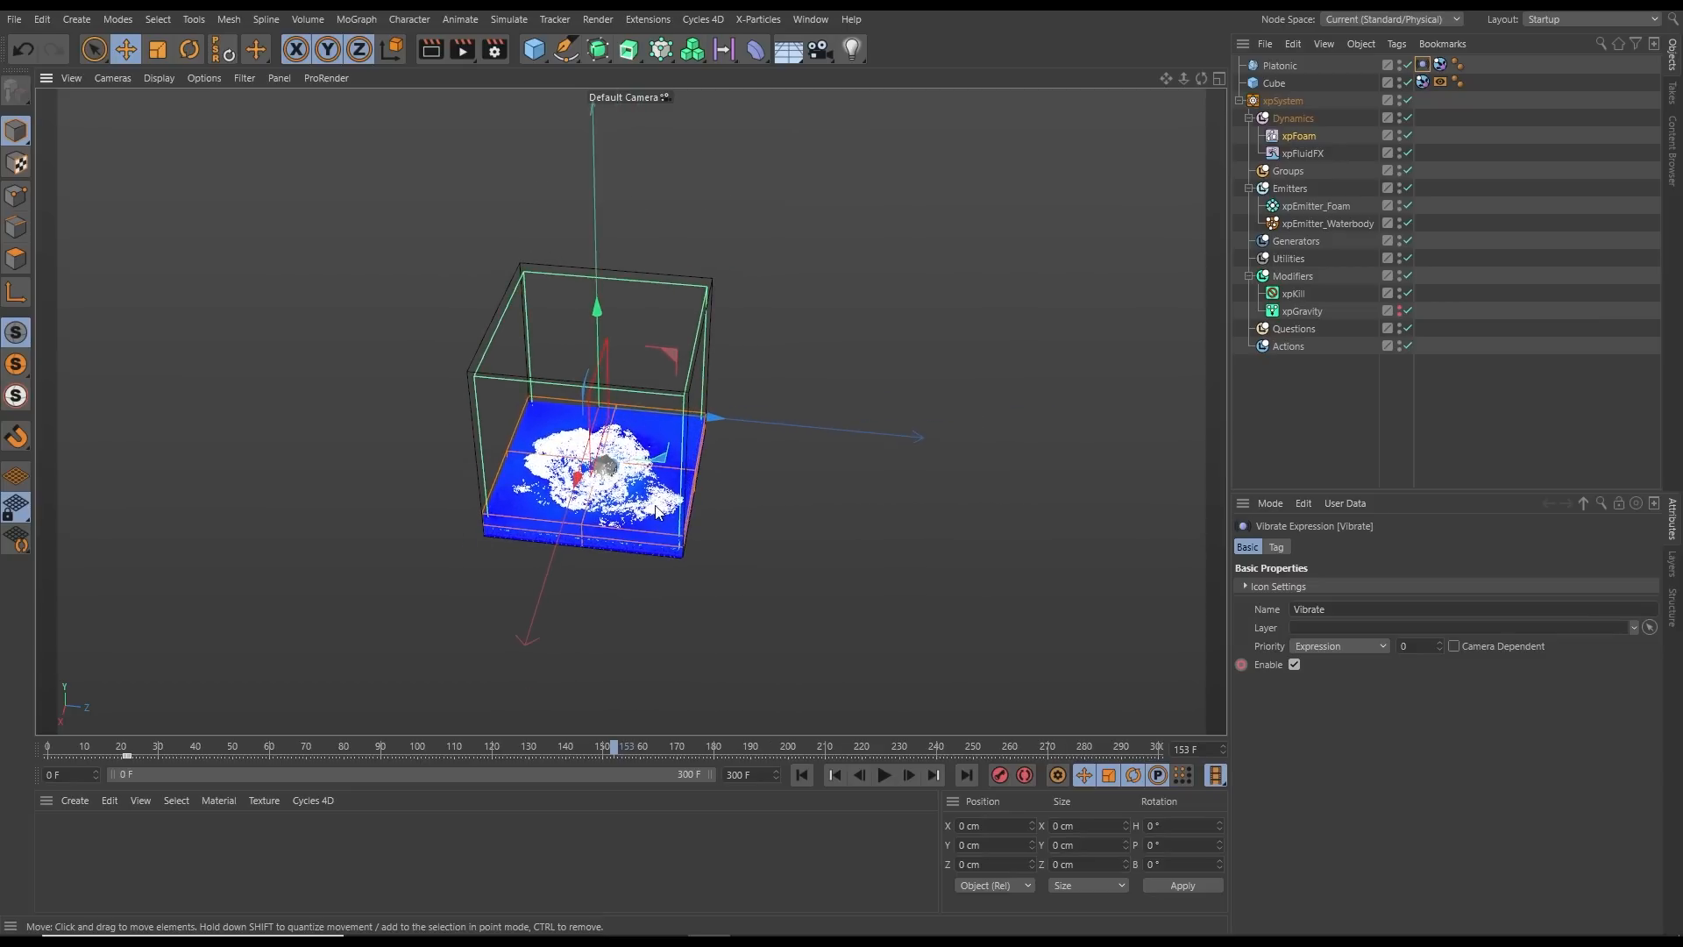
{"action": "left_click_drag", "start_coordinate": [634, 513], "coordinate": [638, 475], "text": "alt"}
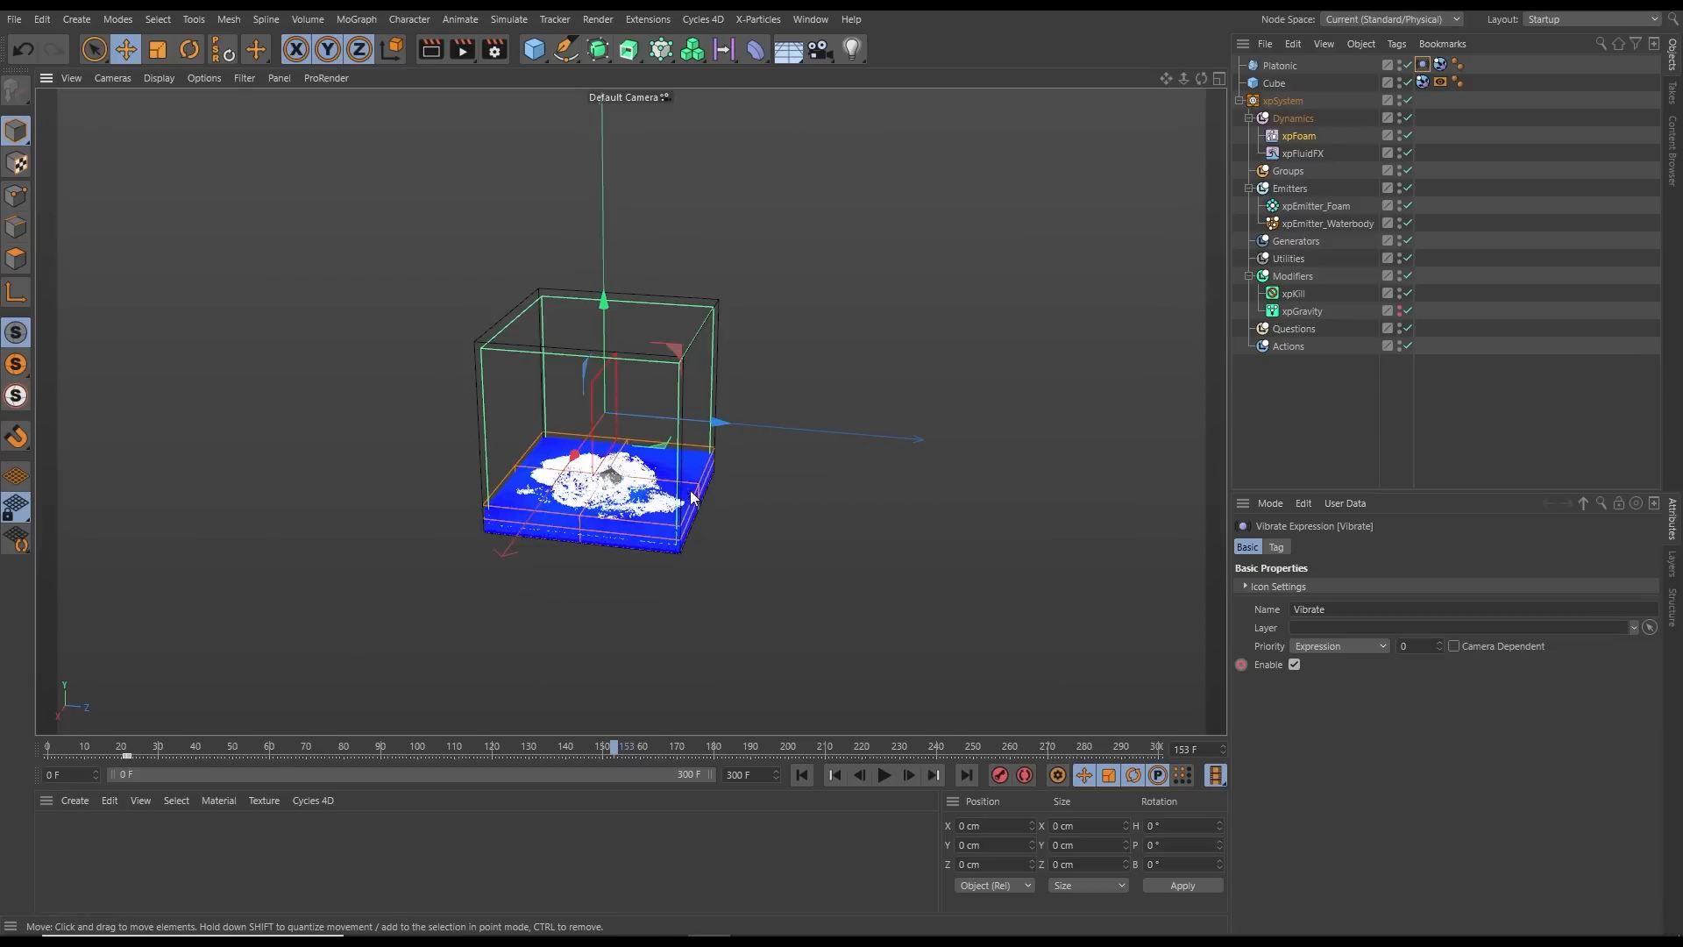
{"action": "scroll", "coordinate": [639, 512], "scroll_direction": "up", "scroll_amount": 6}
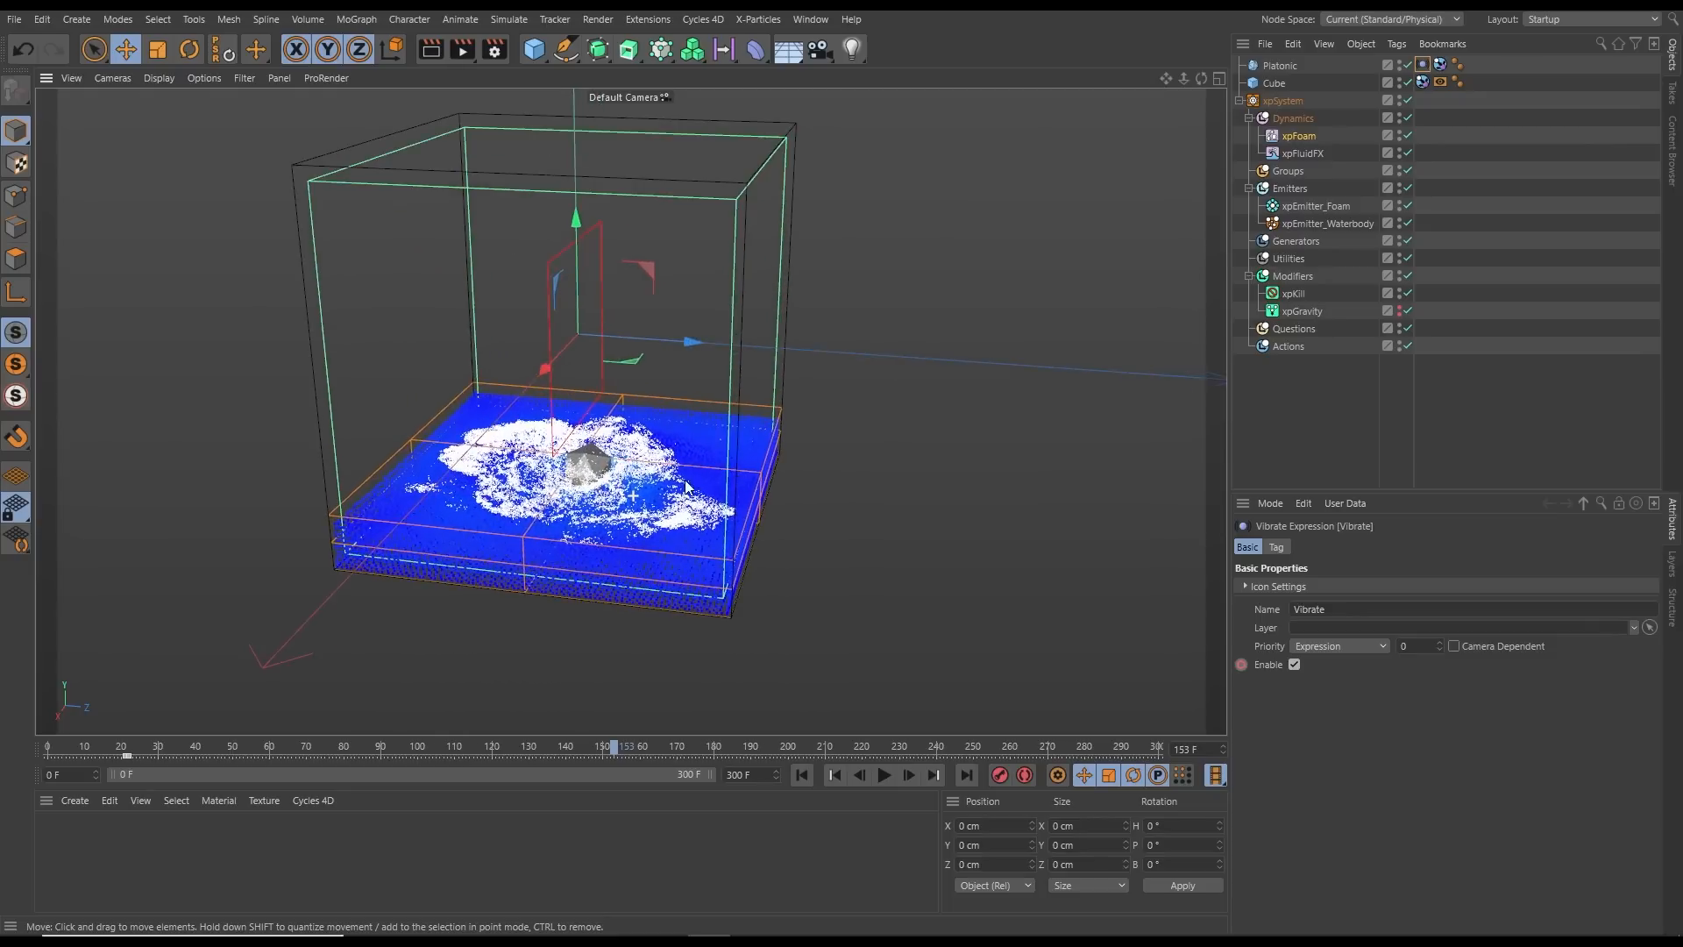
{"action": "scroll", "coordinate": [683, 481], "scroll_direction": "down", "scroll_amount": 4}
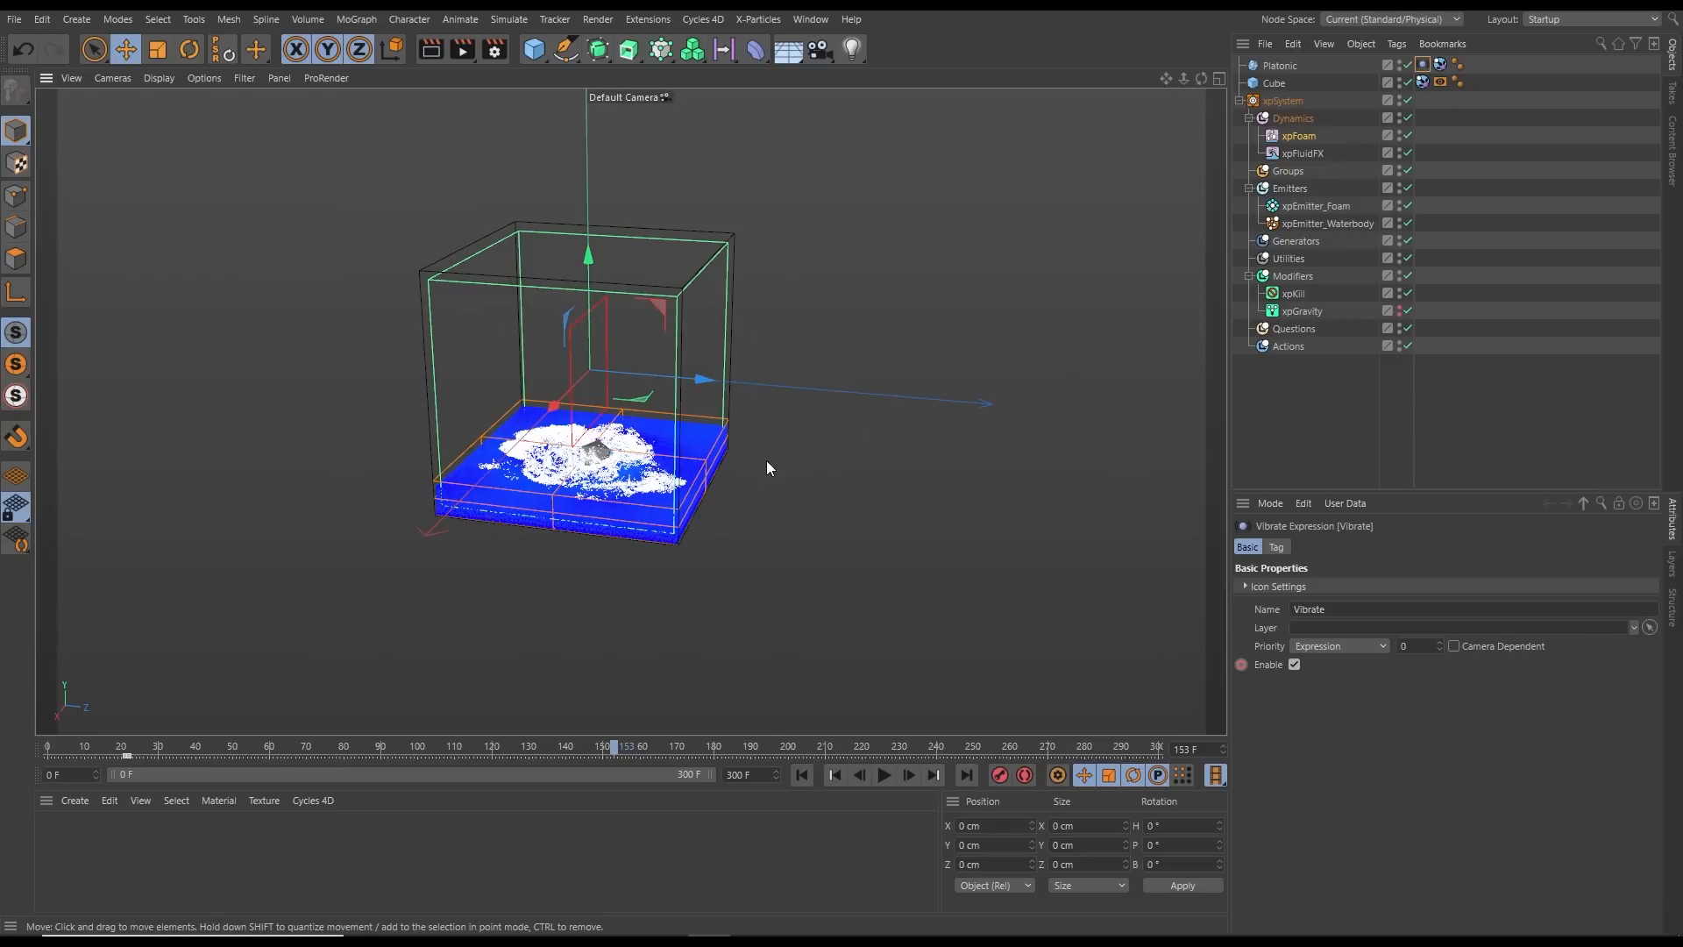
{"action": "left_click_drag", "start_coordinate": [712, 459], "coordinate": [714, 524], "text": "alt"}
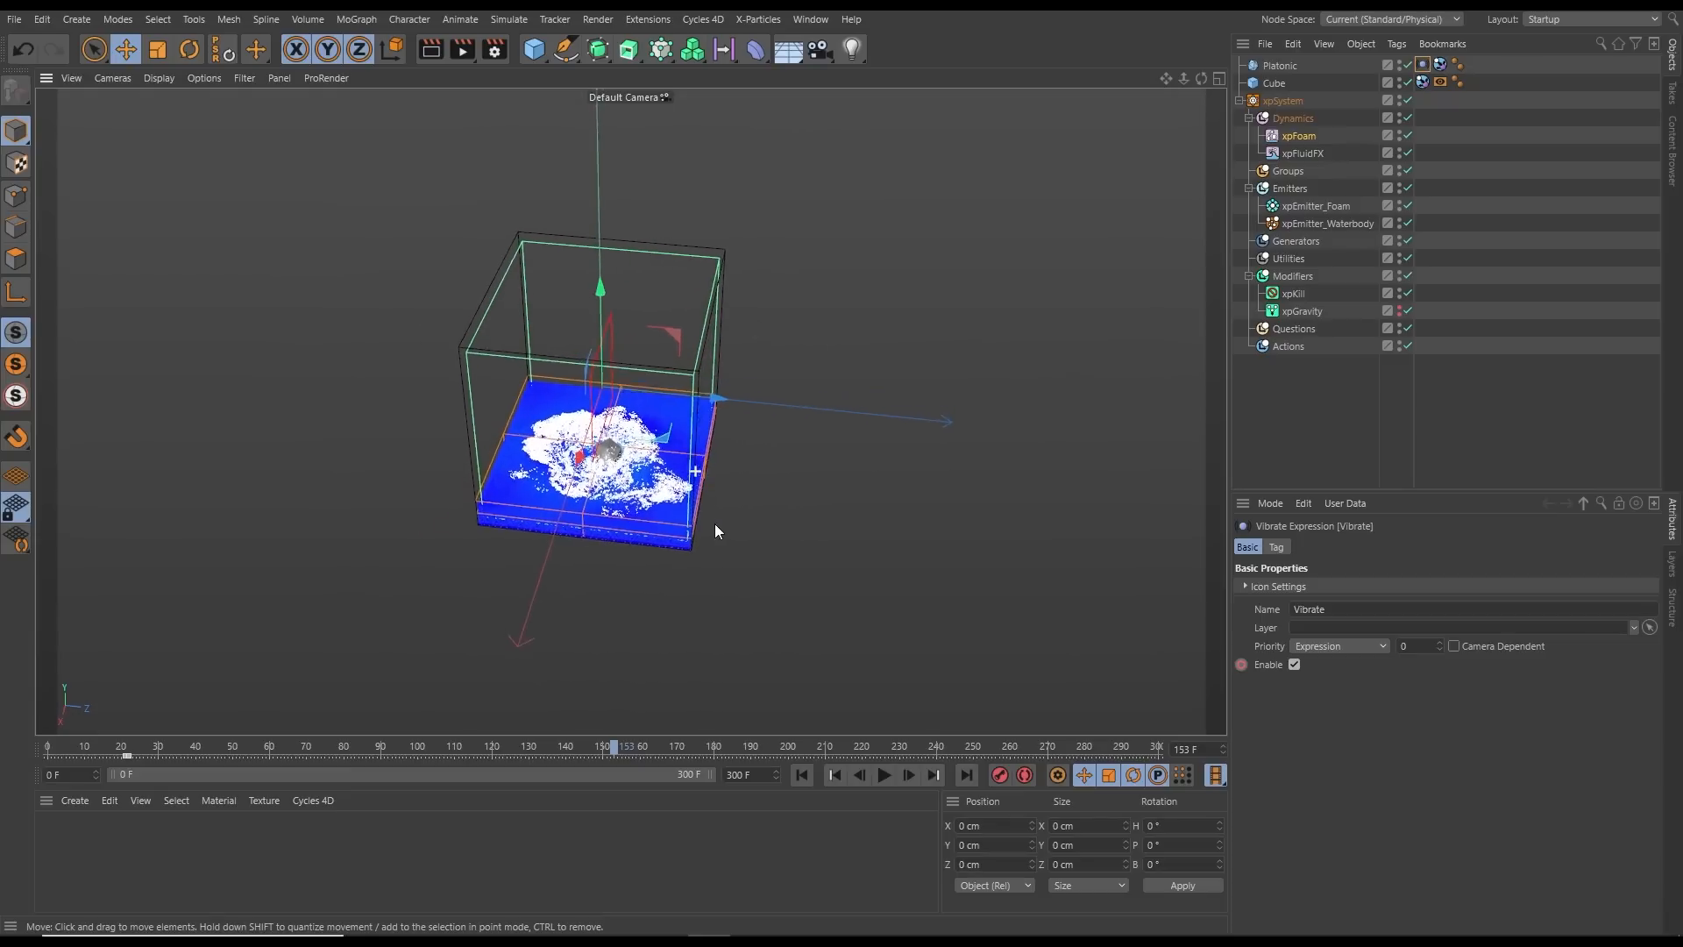
Continue playback to about frame 190 and examine how the foam spreads towards the cube's walls
{"action": "left_click", "coordinate": [881, 774]}
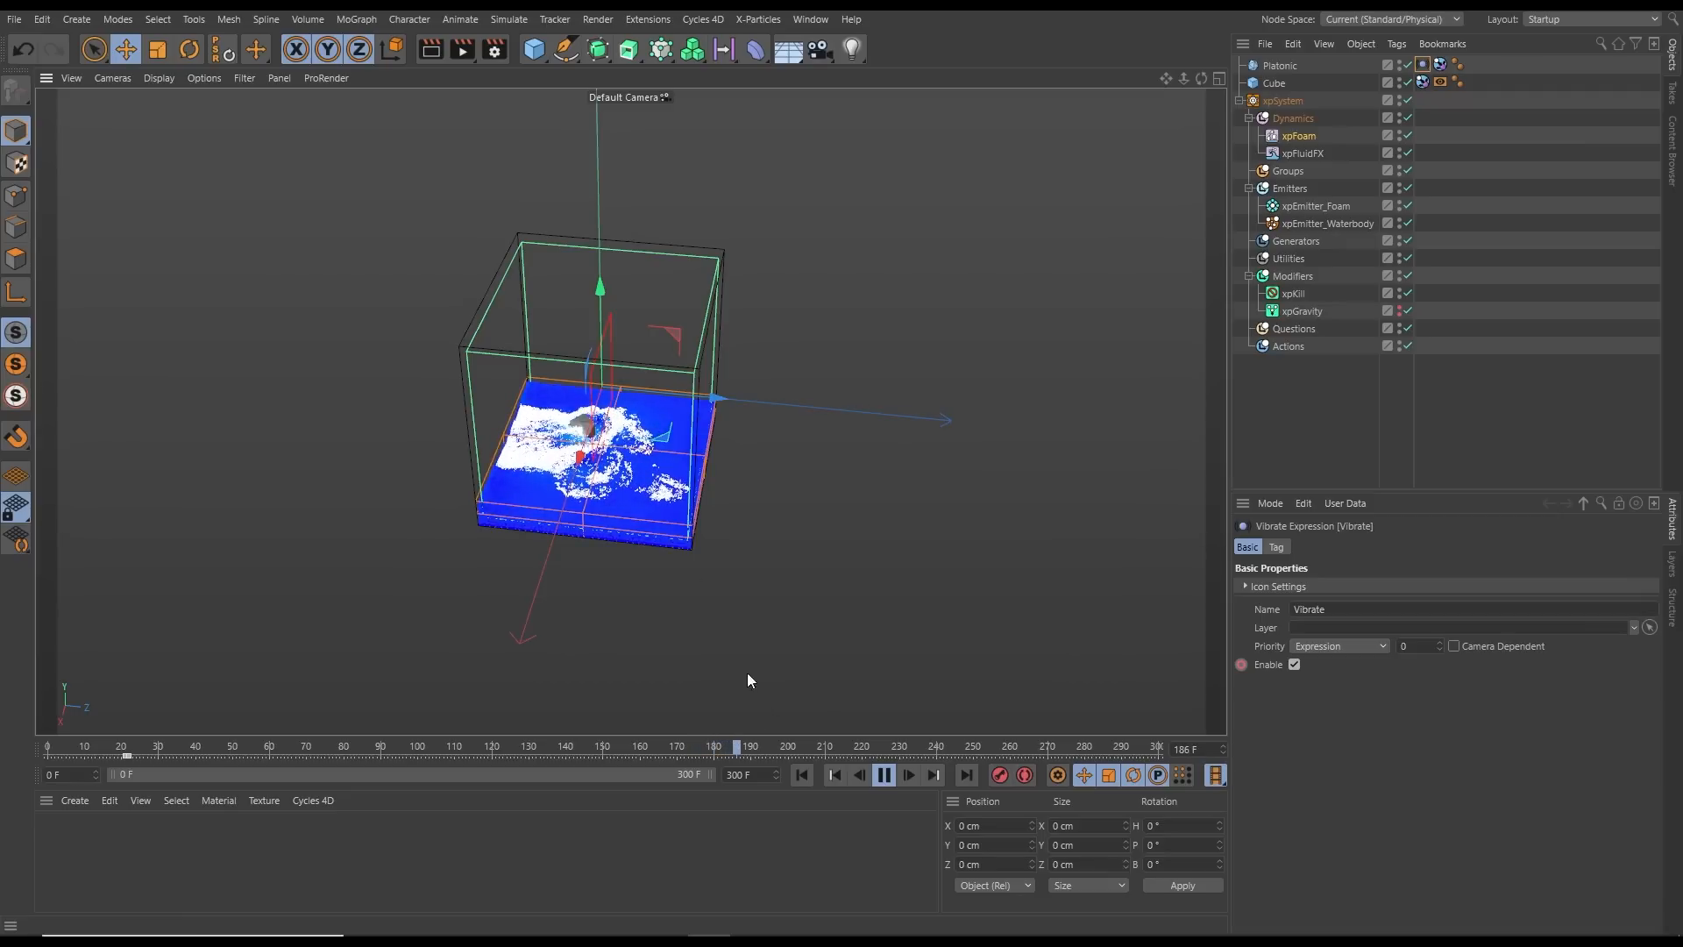
{"action": "left_click", "coordinate": [884, 775]}
{"action": "scroll", "coordinate": [526, 439], "scroll_direction": "up", "scroll_amount": 6}
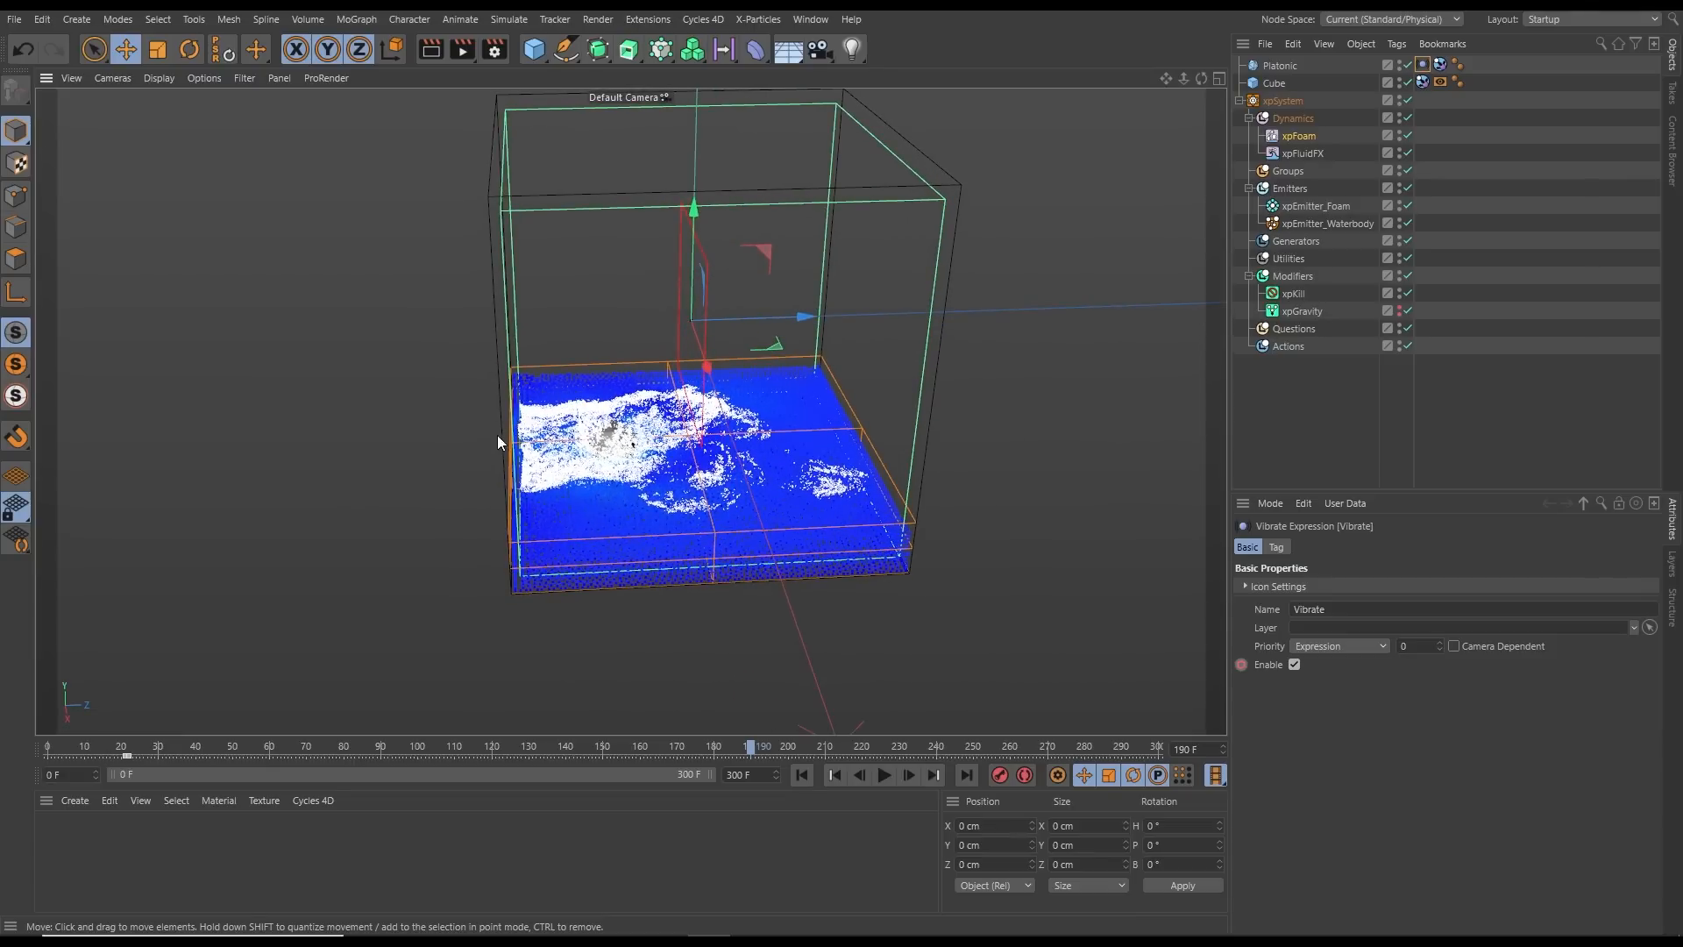
{"action": "mouse_move", "coordinate": [499, 447]}
{"action": "left_mouse_down", "text": "alt"}
{"action": "mouse_move", "coordinate": [459, 499]}
{"action": "mouse_move", "coordinate": [531, 457]}
{"action": "left_mouse_up", "text": "alt"}
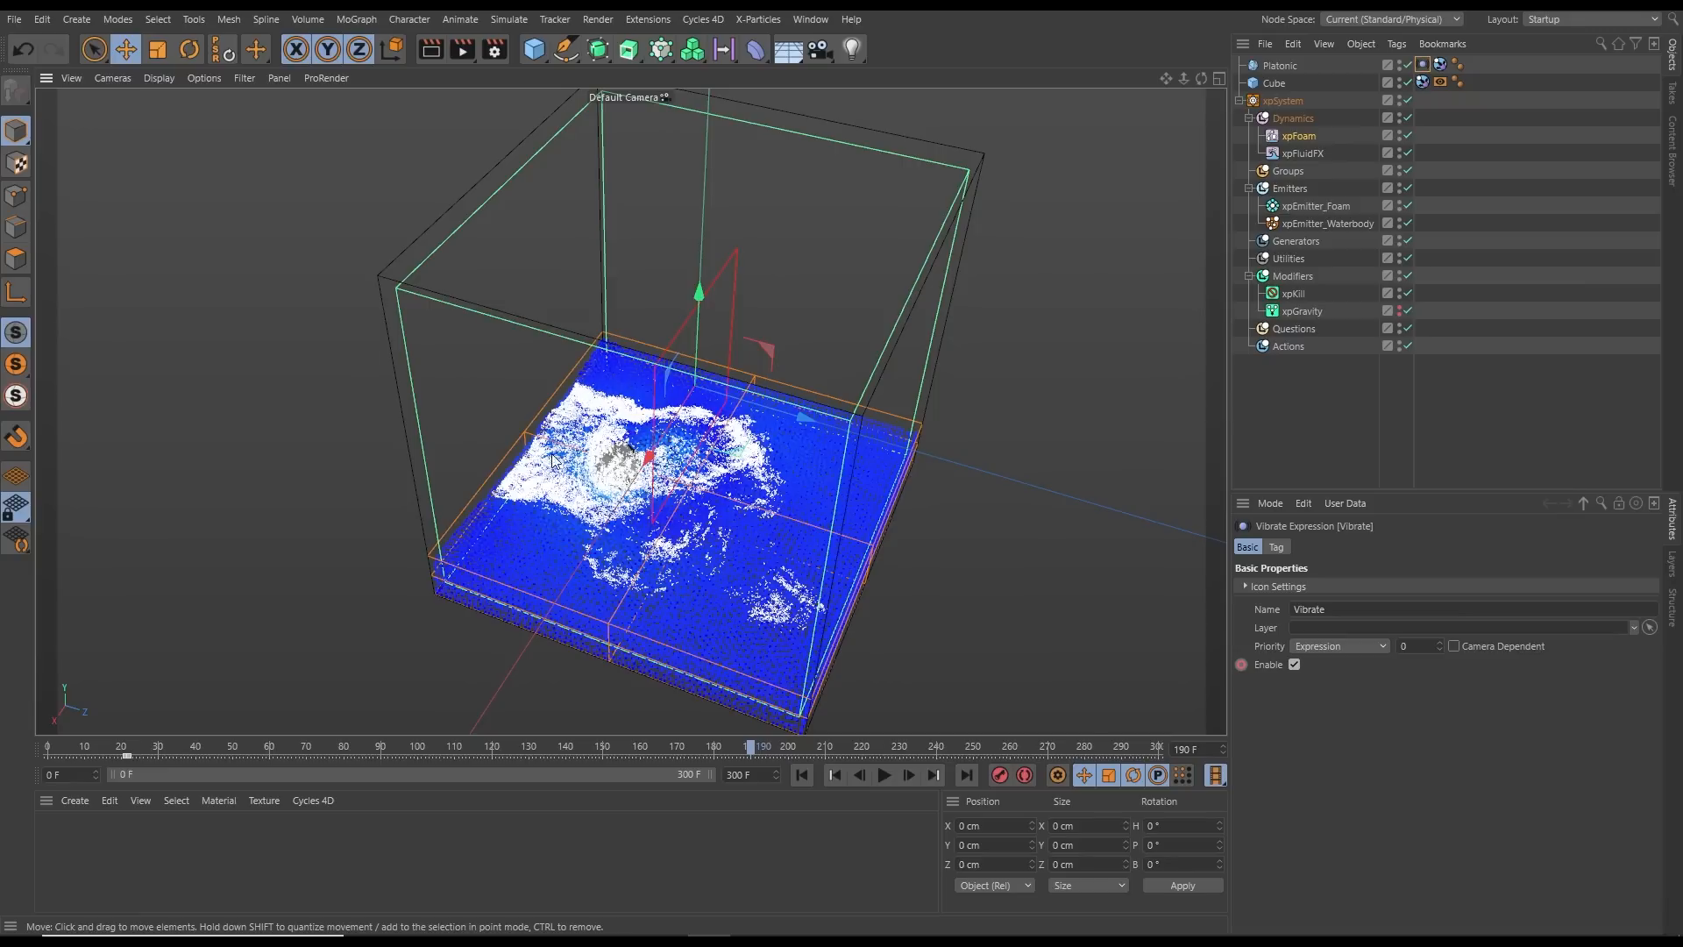
{"action": "right_click_drag", "start_coordinate": [733, 469], "coordinate": [682, 490], "text": "alt"}
{"action": "left_click_drag", "start_coordinate": [683, 496], "coordinate": [672, 467], "text": "alt"}
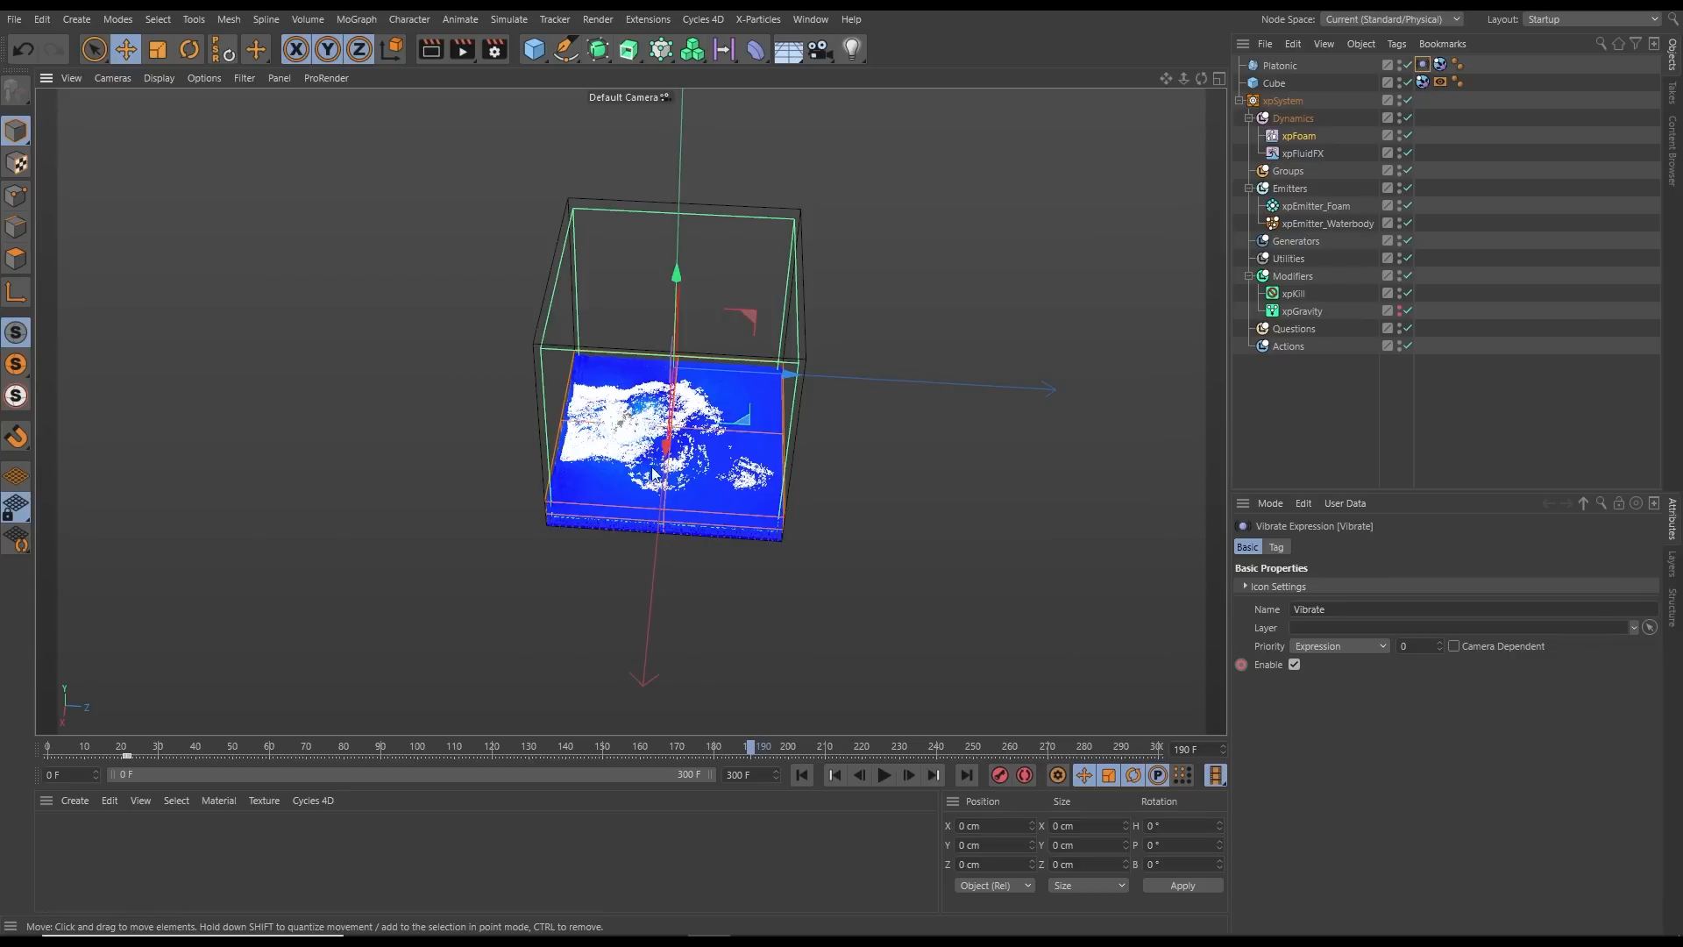
{"action": "left_click_drag", "start_coordinate": [697, 472], "coordinate": [658, 490], "text": "alt"}
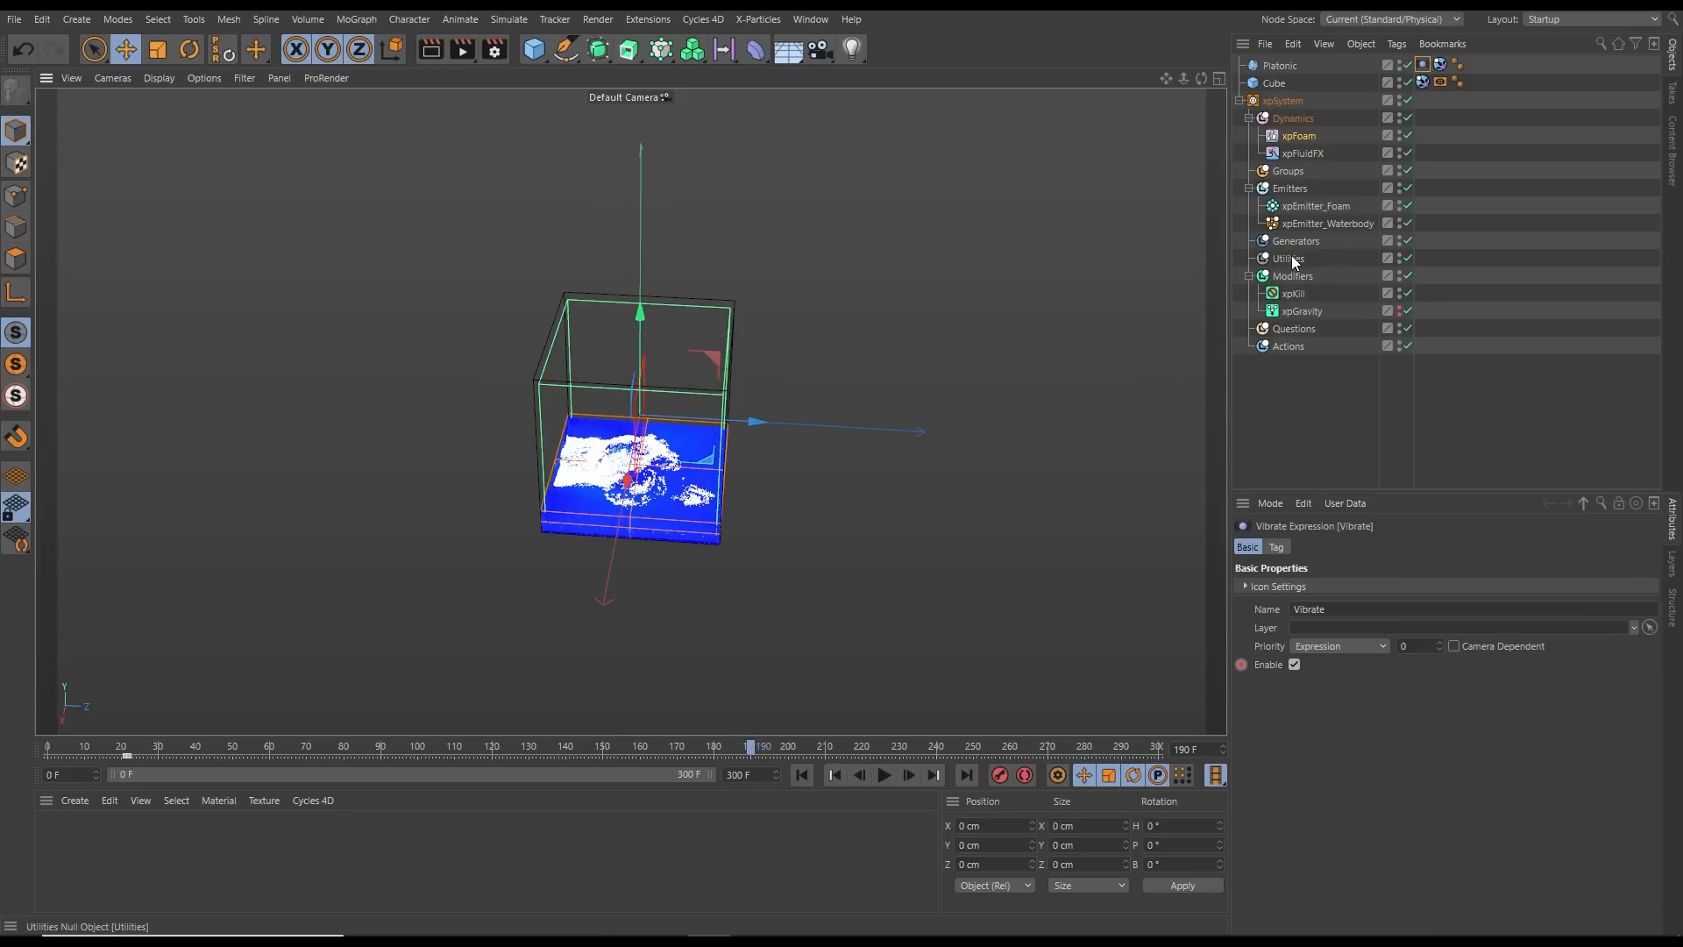
Set the Cube's X and Z sizes to 350 cm
{"action": "left_click", "coordinate": [1275, 82]}
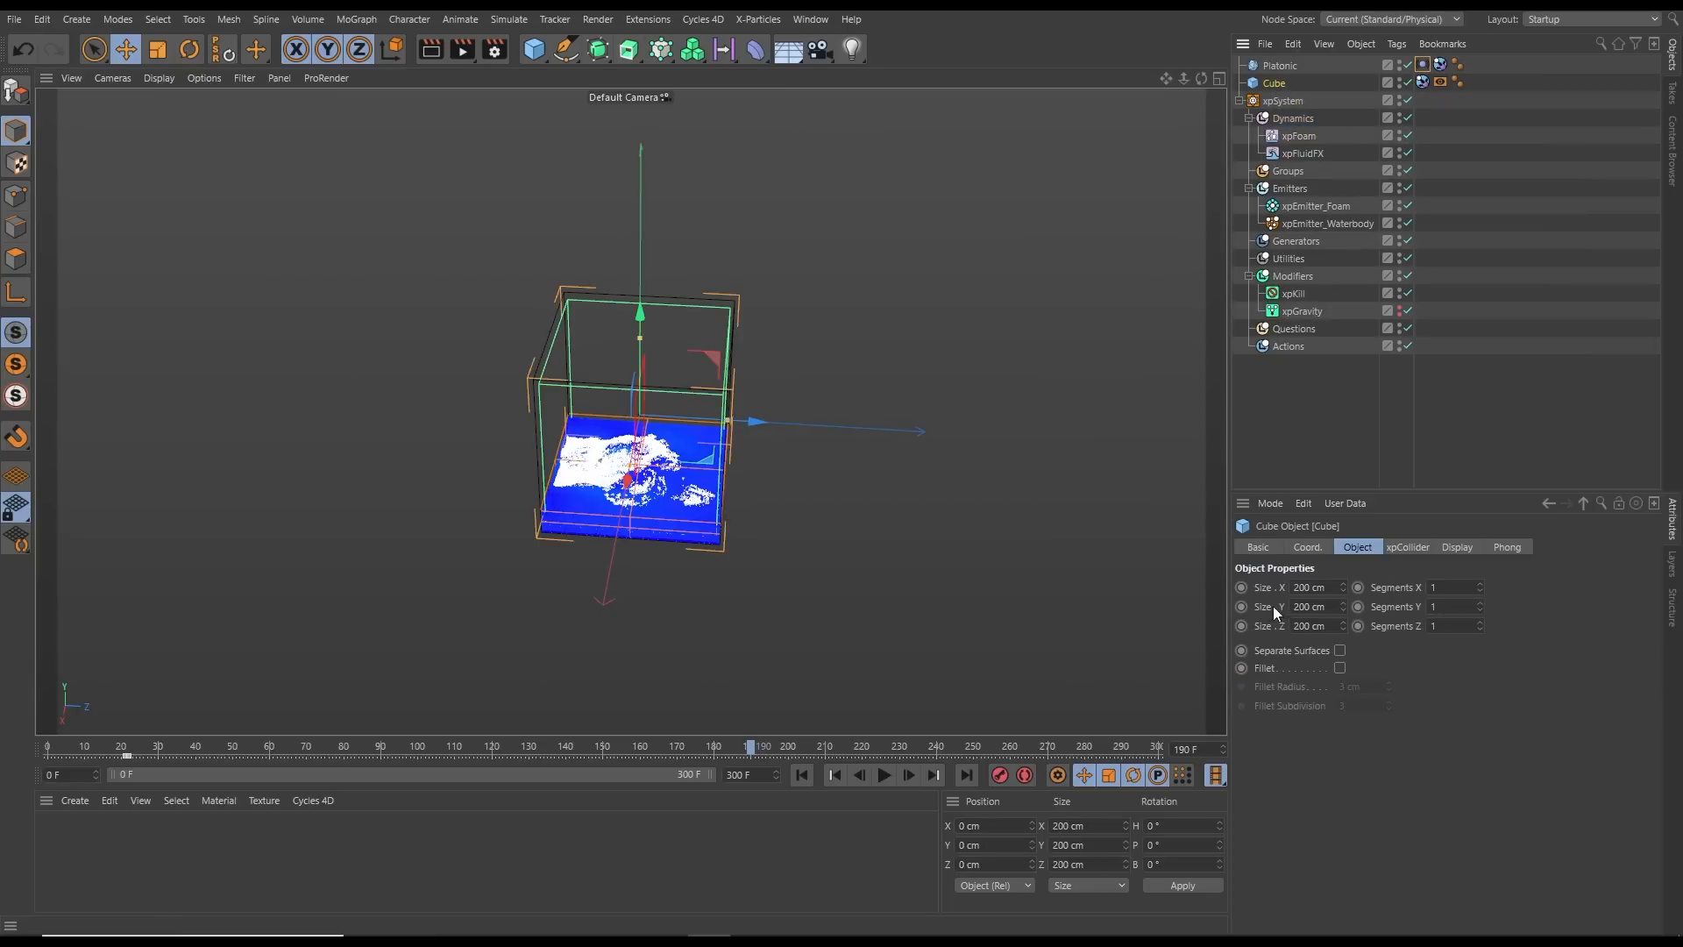
{"action": "left_click", "coordinate": [1328, 587]}
{"action": "left_click_drag", "start_coordinate": [1330, 587], "coordinate": [1294, 605]}
{"action": "key", "text": "Return"}
{"action": "left_click_drag", "start_coordinate": [1333, 625], "coordinate": [1259, 628]}
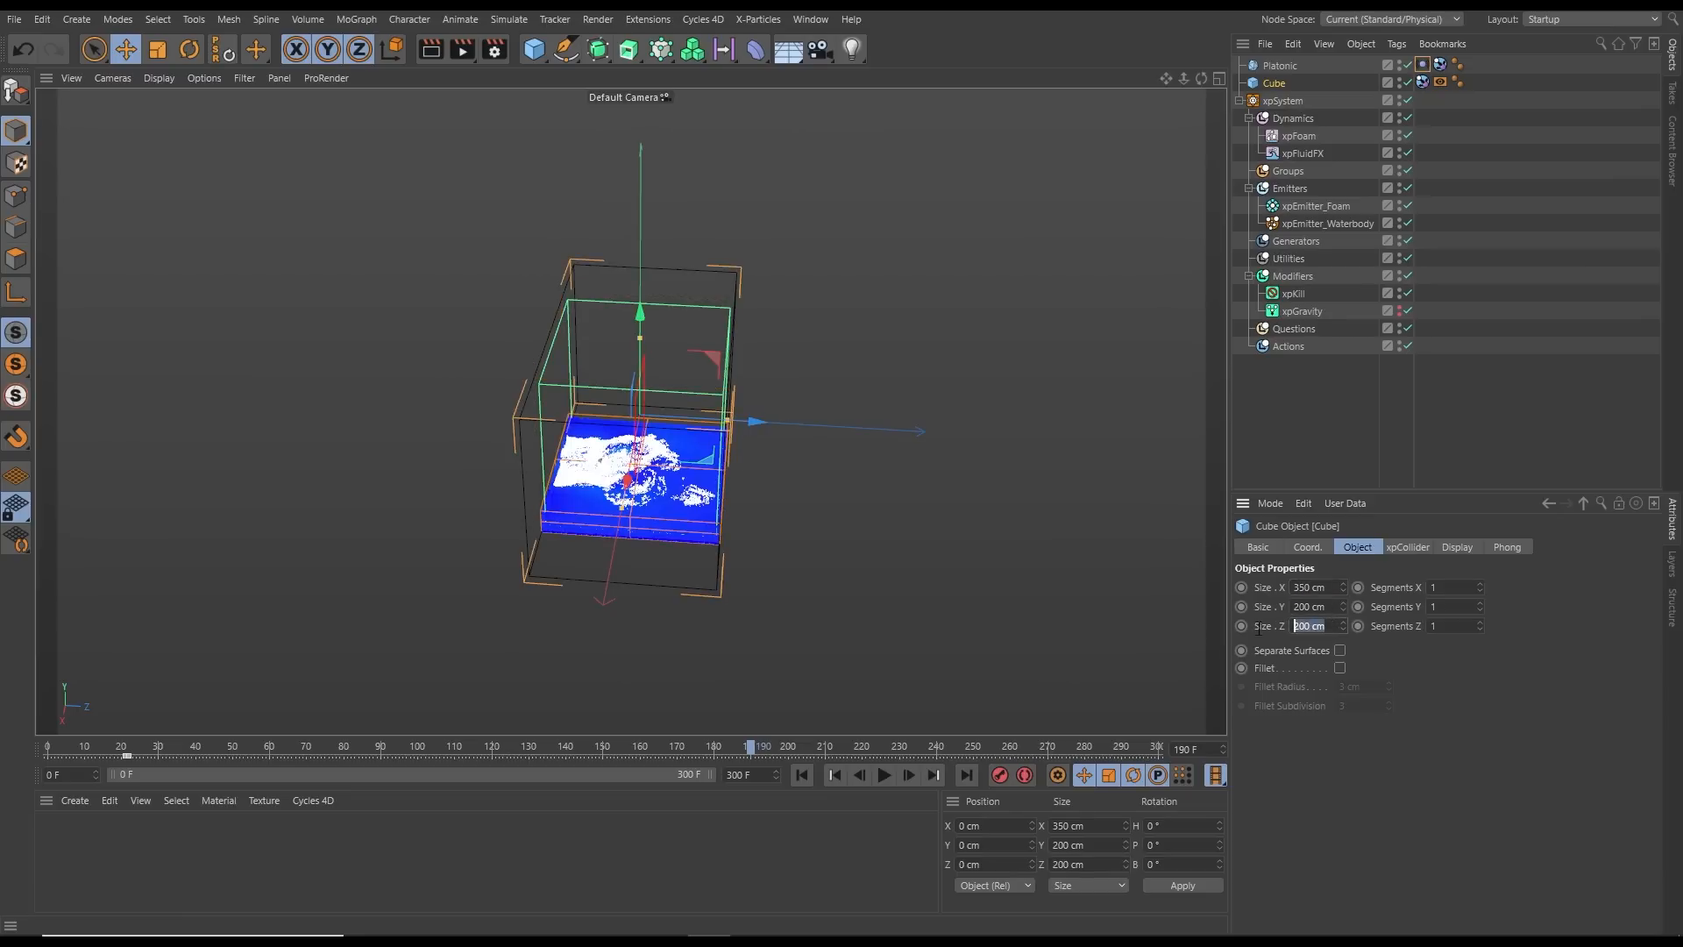
{"action": "key", "text": "Return"}
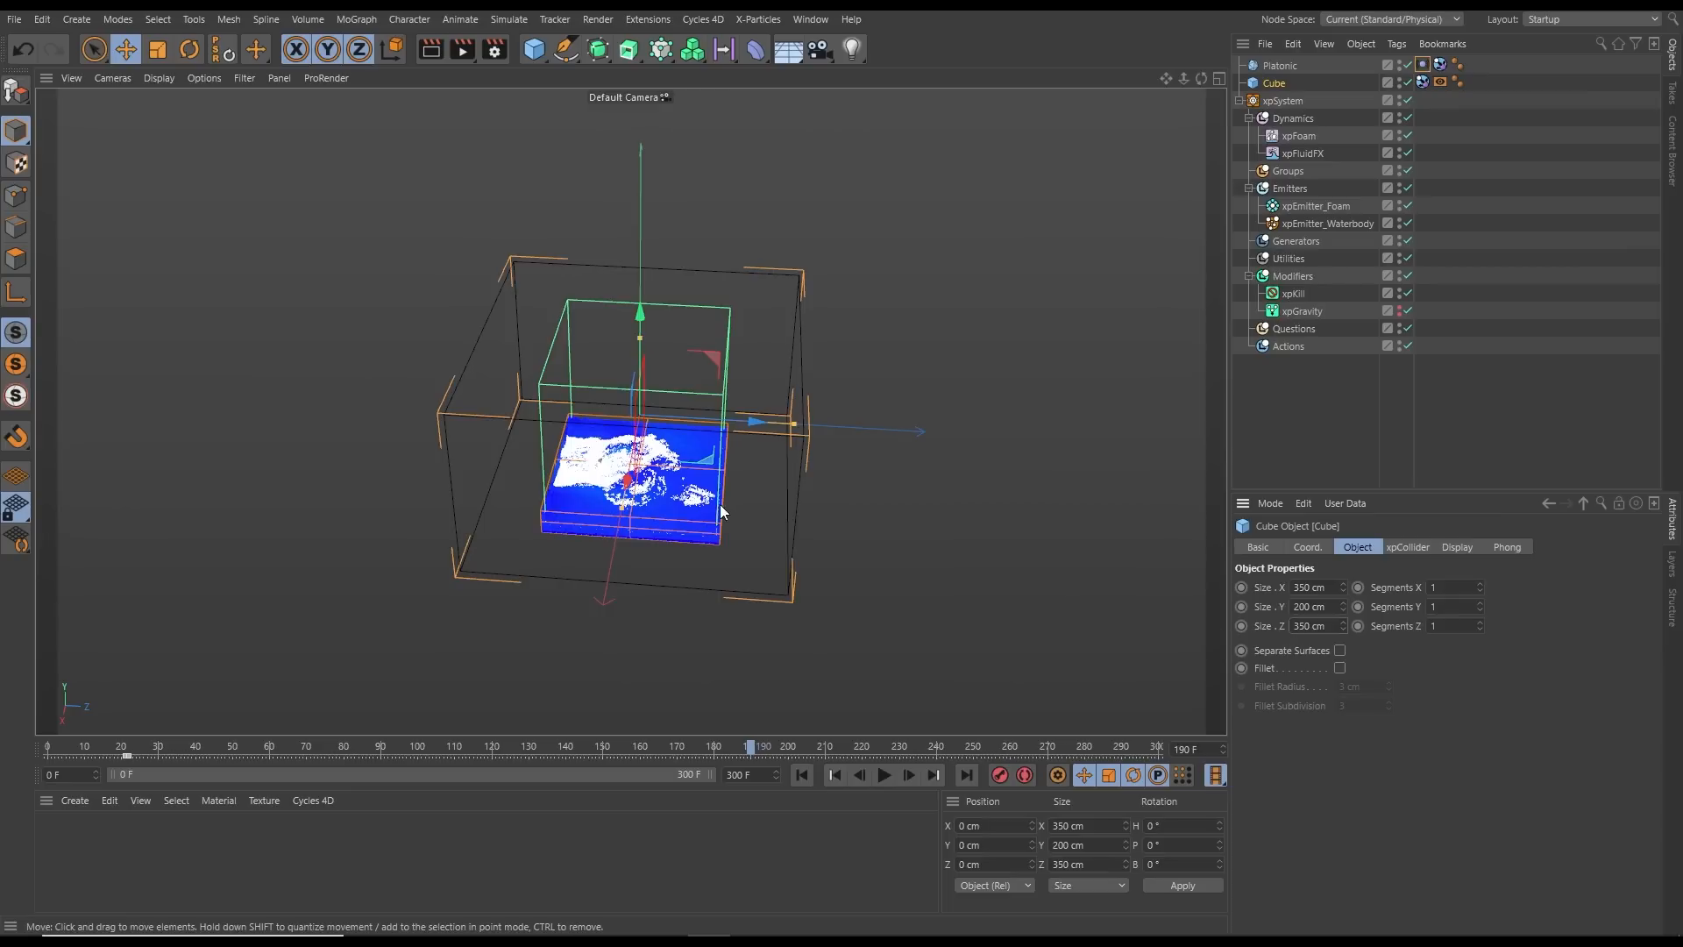
Set the Cube's X and Z sizes to 400 cm and check its extent around the water body
{"action": "mouse_move", "coordinate": [719, 503]}
{"action": "left_mouse_down", "text": "alt"}
{"action": "mouse_move", "coordinate": [704, 550]}
{"action": "mouse_move", "coordinate": [744, 608]}
{"action": "mouse_move", "coordinate": [819, 566]}
{"action": "mouse_move", "coordinate": [687, 542]}
{"action": "mouse_move", "coordinate": [678, 509]}
{"action": "mouse_move", "coordinate": [710, 493]}
{"action": "left_mouse_up", "text": "alt"}
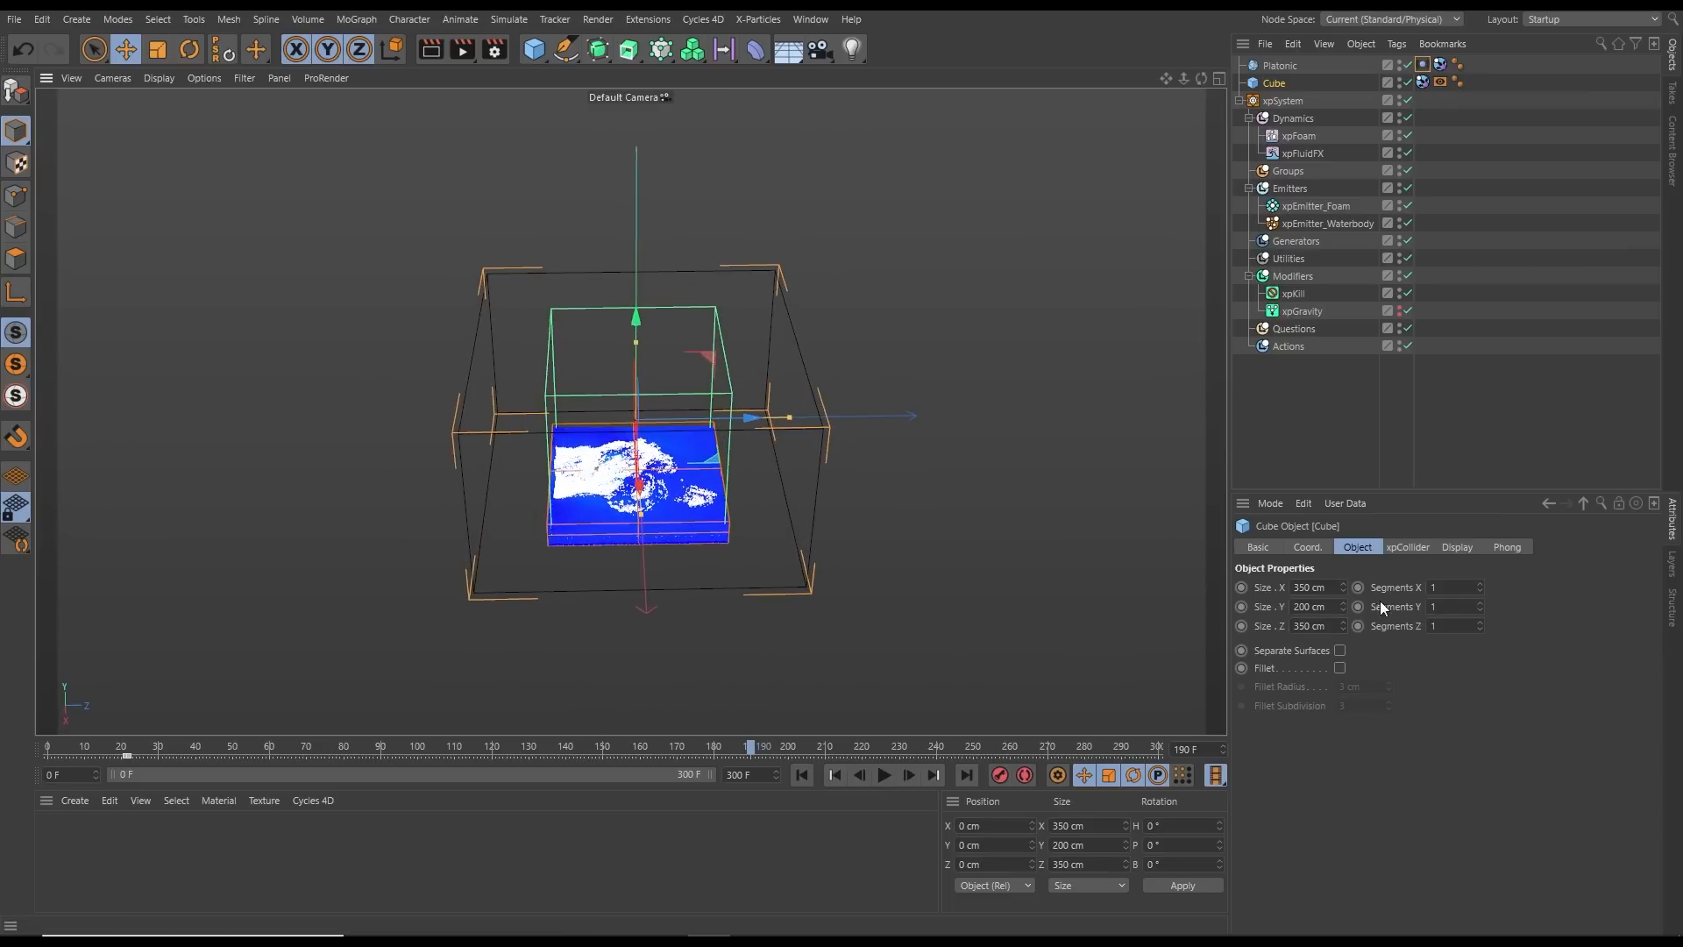
{"action": "left_click", "coordinate": [1335, 586]}
{"action": "type", "text": "4"}
{"action": "type", "text": "4"}
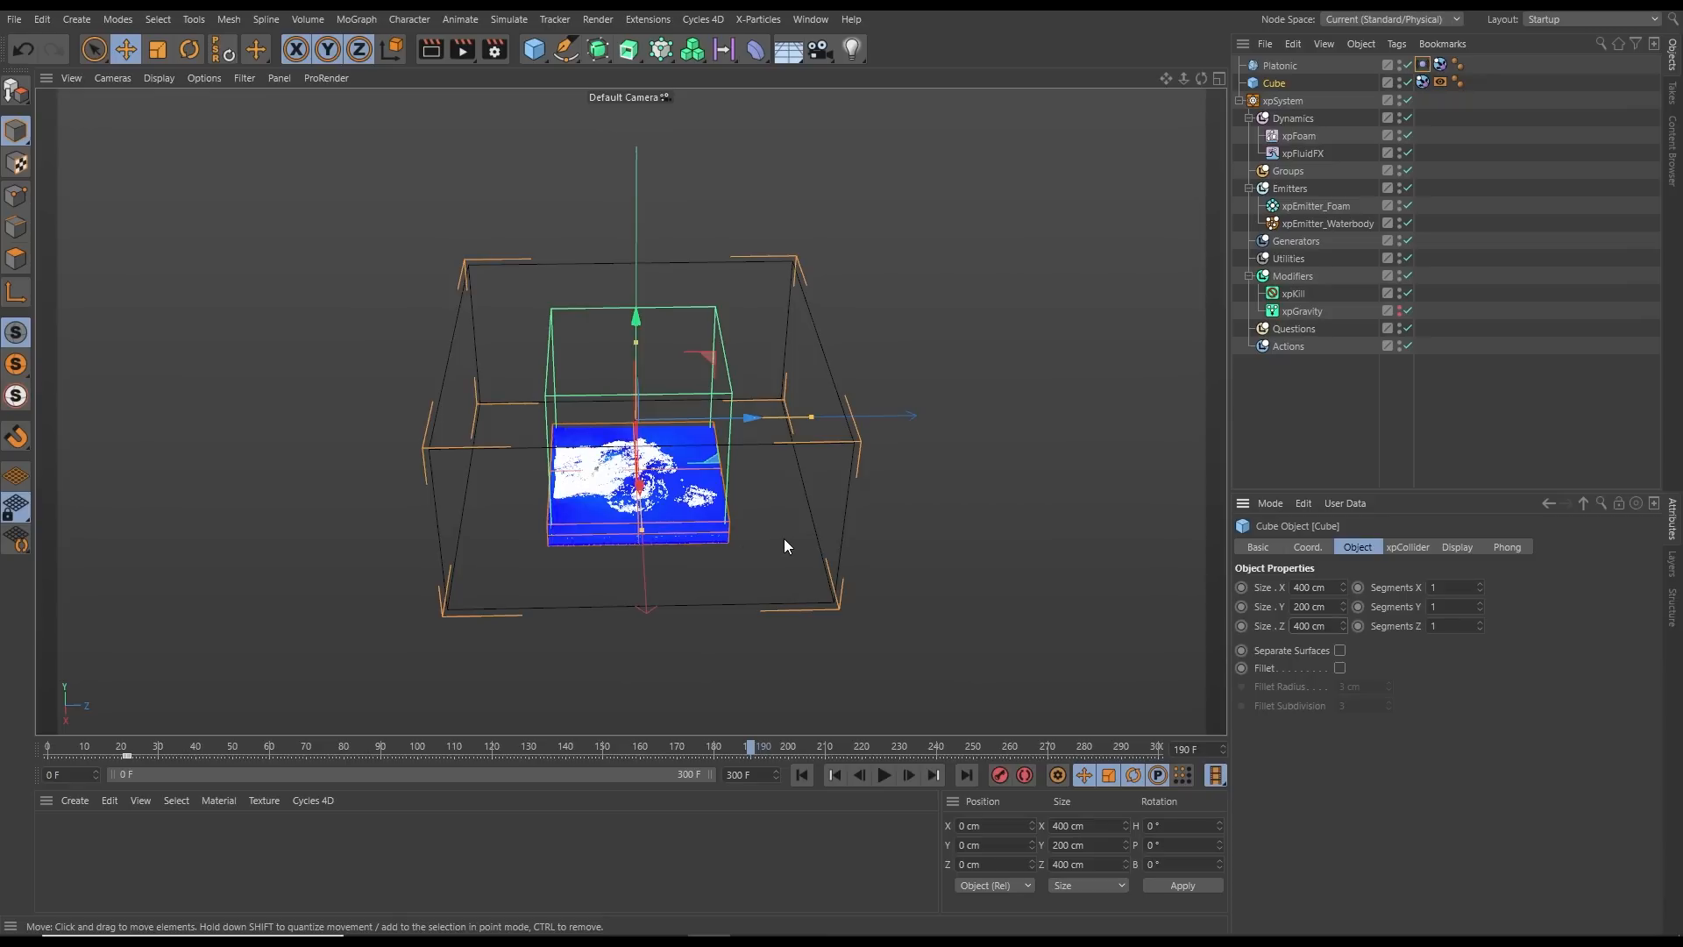
{"action": "left_click_drag", "start_coordinate": [765, 552], "coordinate": [587, 508], "text": "alt"}
{"action": "mouse_move", "coordinate": [687, 567]}
{"action": "left_mouse_down", "text": "alt"}
{"action": "mouse_move", "coordinate": [763, 549]}
{"action": "mouse_move", "coordinate": [712, 558]}
{"action": "left_mouse_up", "text": "alt"}
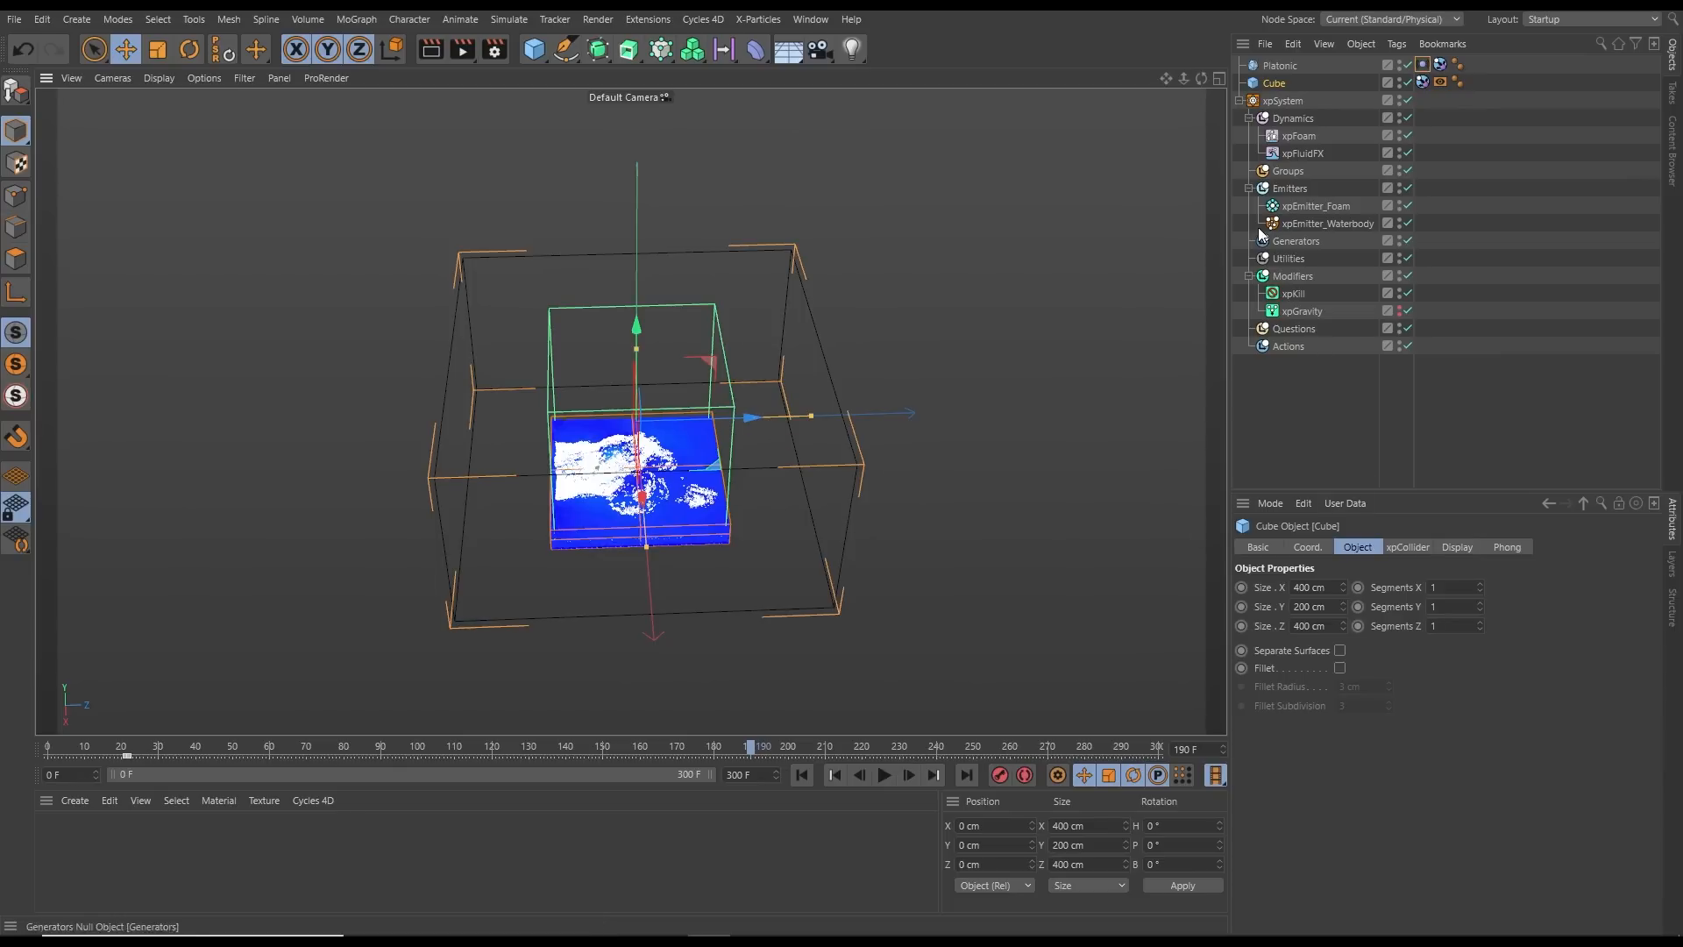
Set the xpEmitter_Waterbody emitter's X and Z sizes to 400 cm
{"action": "left_click", "coordinate": [1306, 222]}
{"action": "left_click", "coordinate": [1394, 550]}
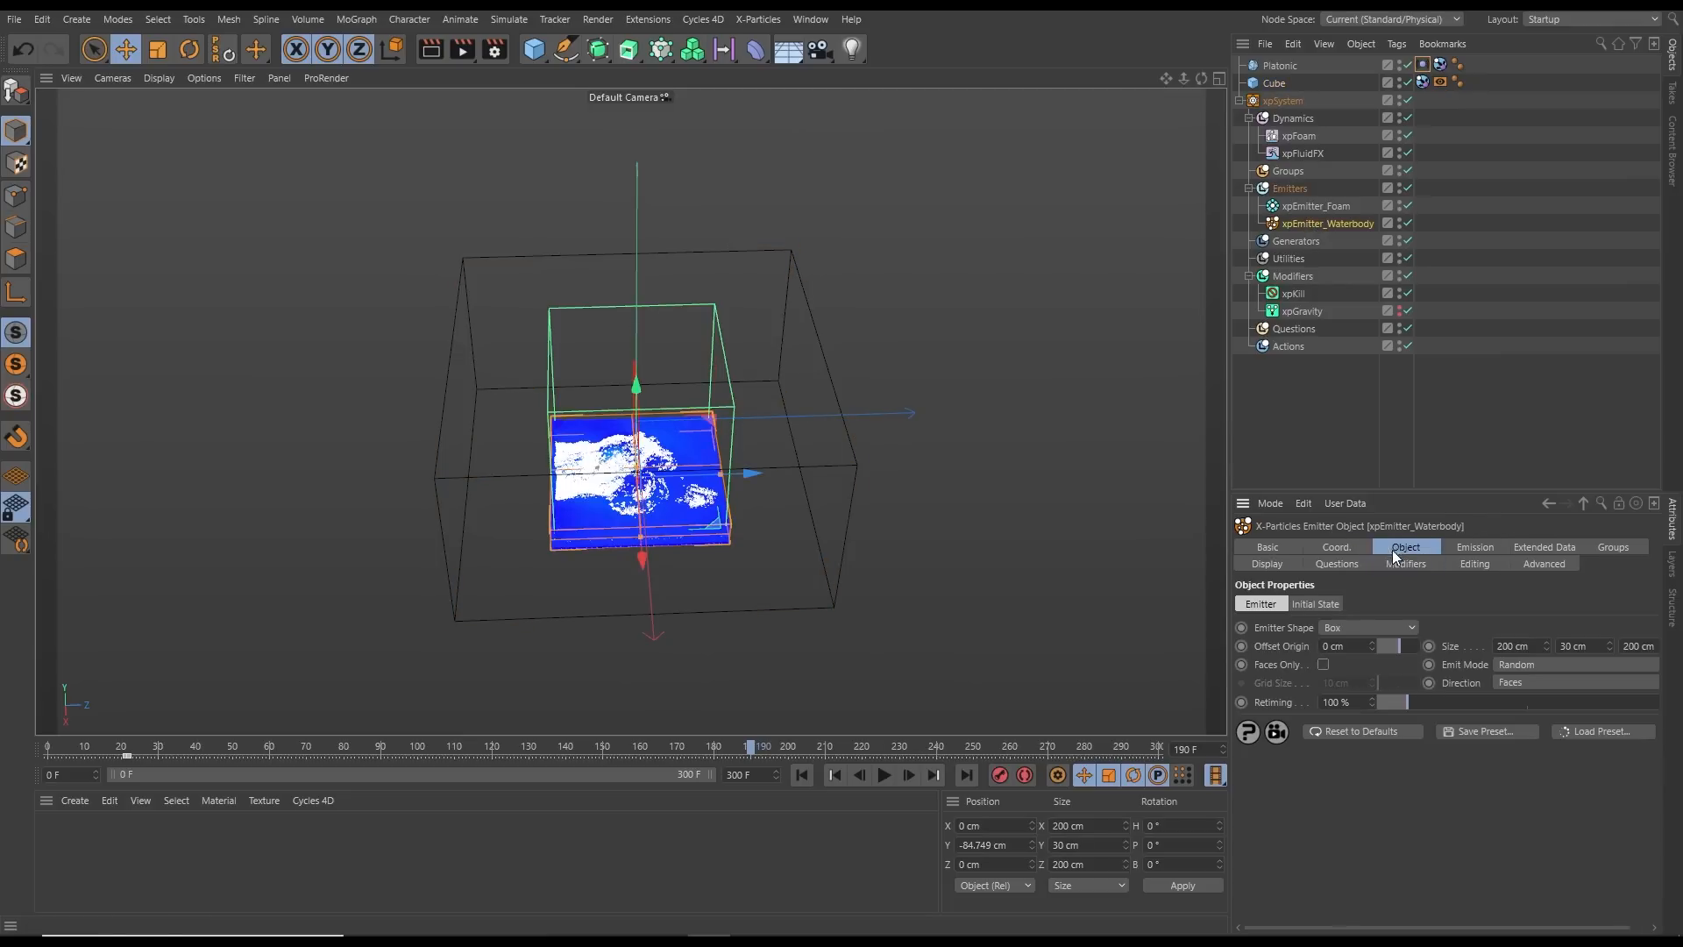
{"action": "double_click", "coordinate": [1515, 646]}
{"action": "type", "text": "400"}
{"action": "double_click", "coordinate": [1636, 646]}
{"action": "type", "text": "400"}
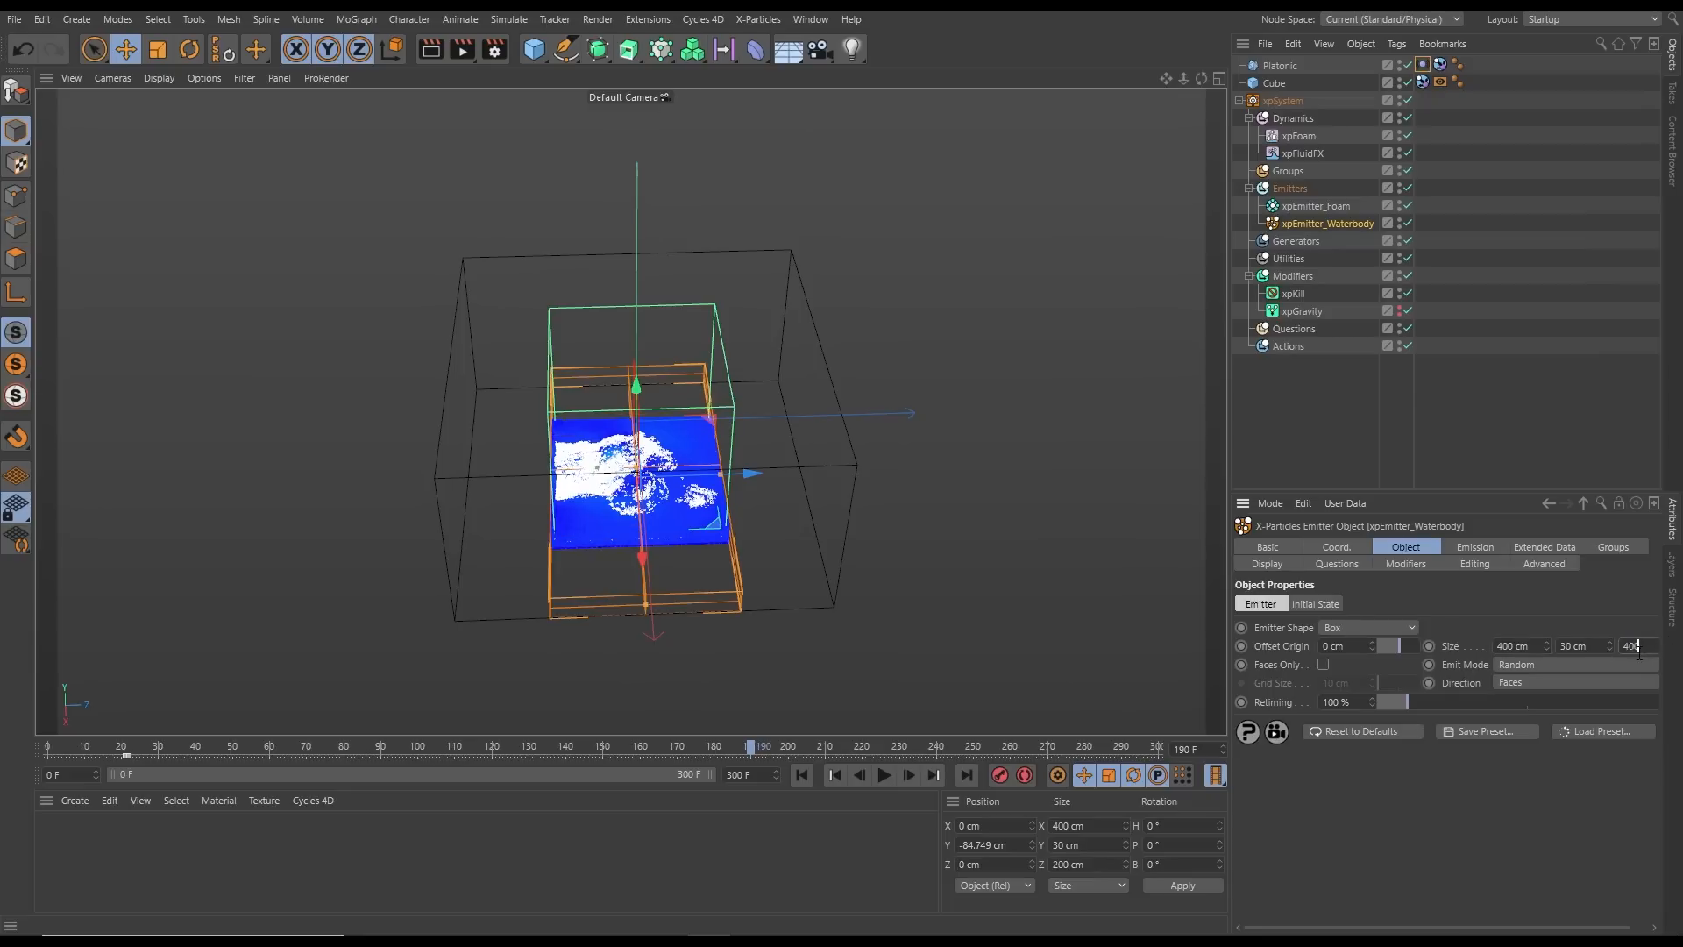
{"action": "key", "text": "Return"}
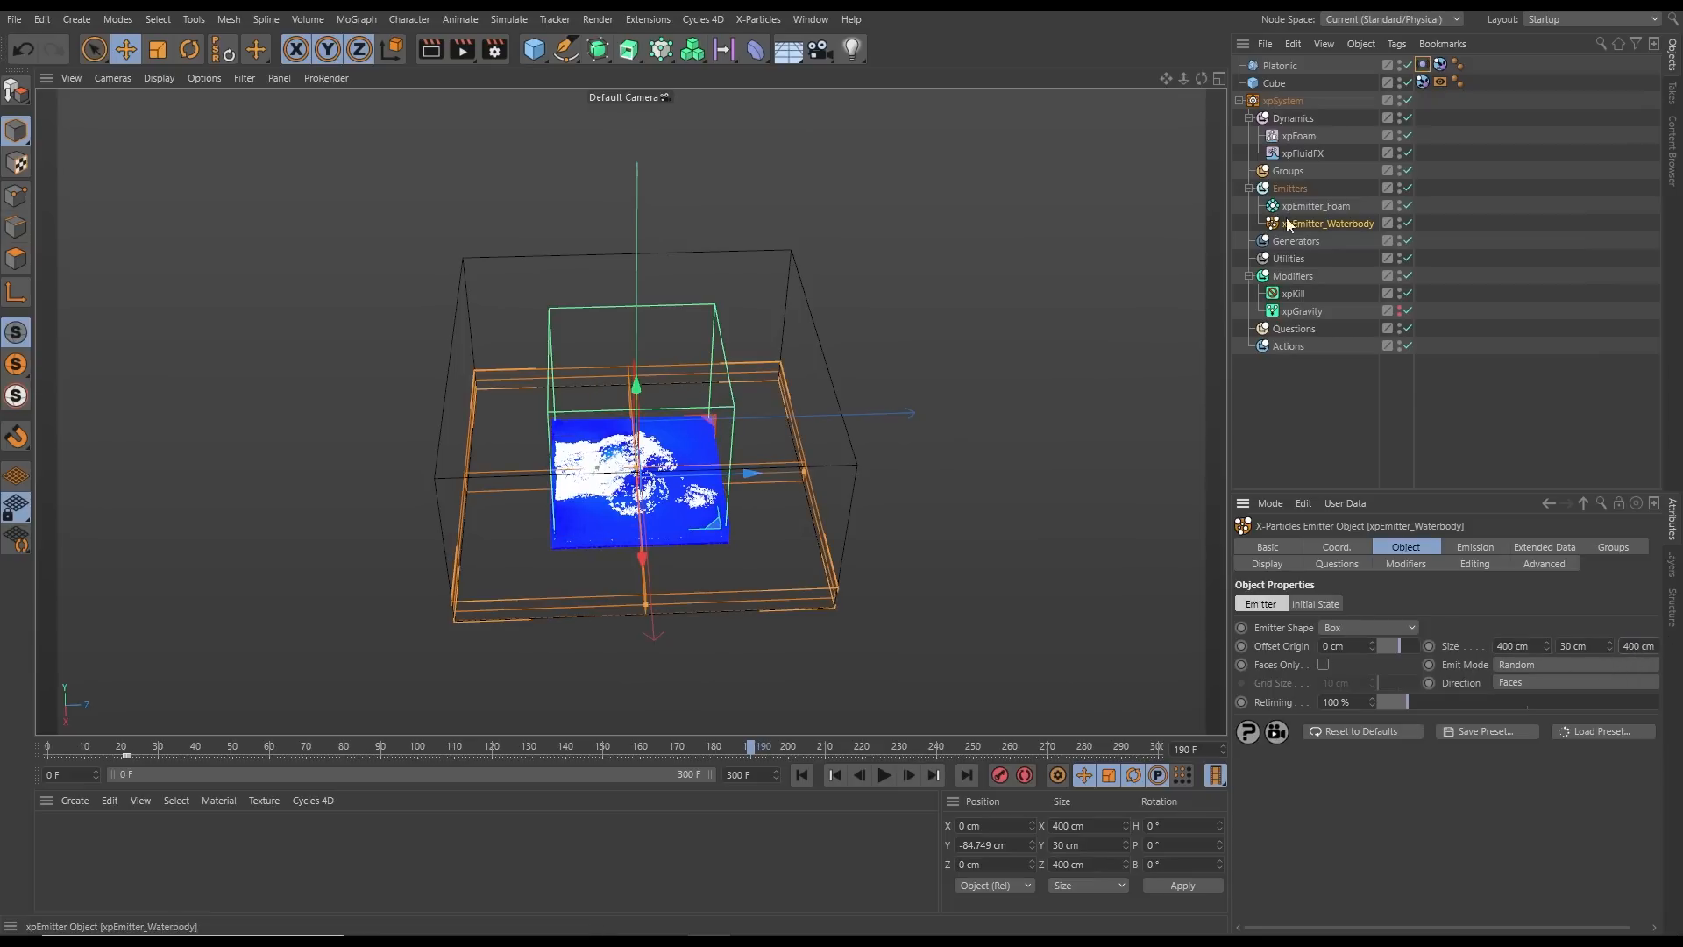
Enlarge the xpKill box to about 380 cm in X and 374 cm in Z, just inside the collider cube
{"action": "left_click", "coordinate": [1291, 298]}
{"action": "left_click_drag", "start_coordinate": [757, 514], "coordinate": [723, 564], "text": "alt"}
{"action": "left_click_drag", "start_coordinate": [718, 431], "coordinate": [790, 443]}
{"action": "mouse_move", "coordinate": [787, 530]}
{"action": "left_mouse_down", "text": "alt"}
{"action": "mouse_move", "coordinate": [729, 438]}
{"action": "mouse_move", "coordinate": [767, 504]}
{"action": "left_mouse_up", "text": "alt"}
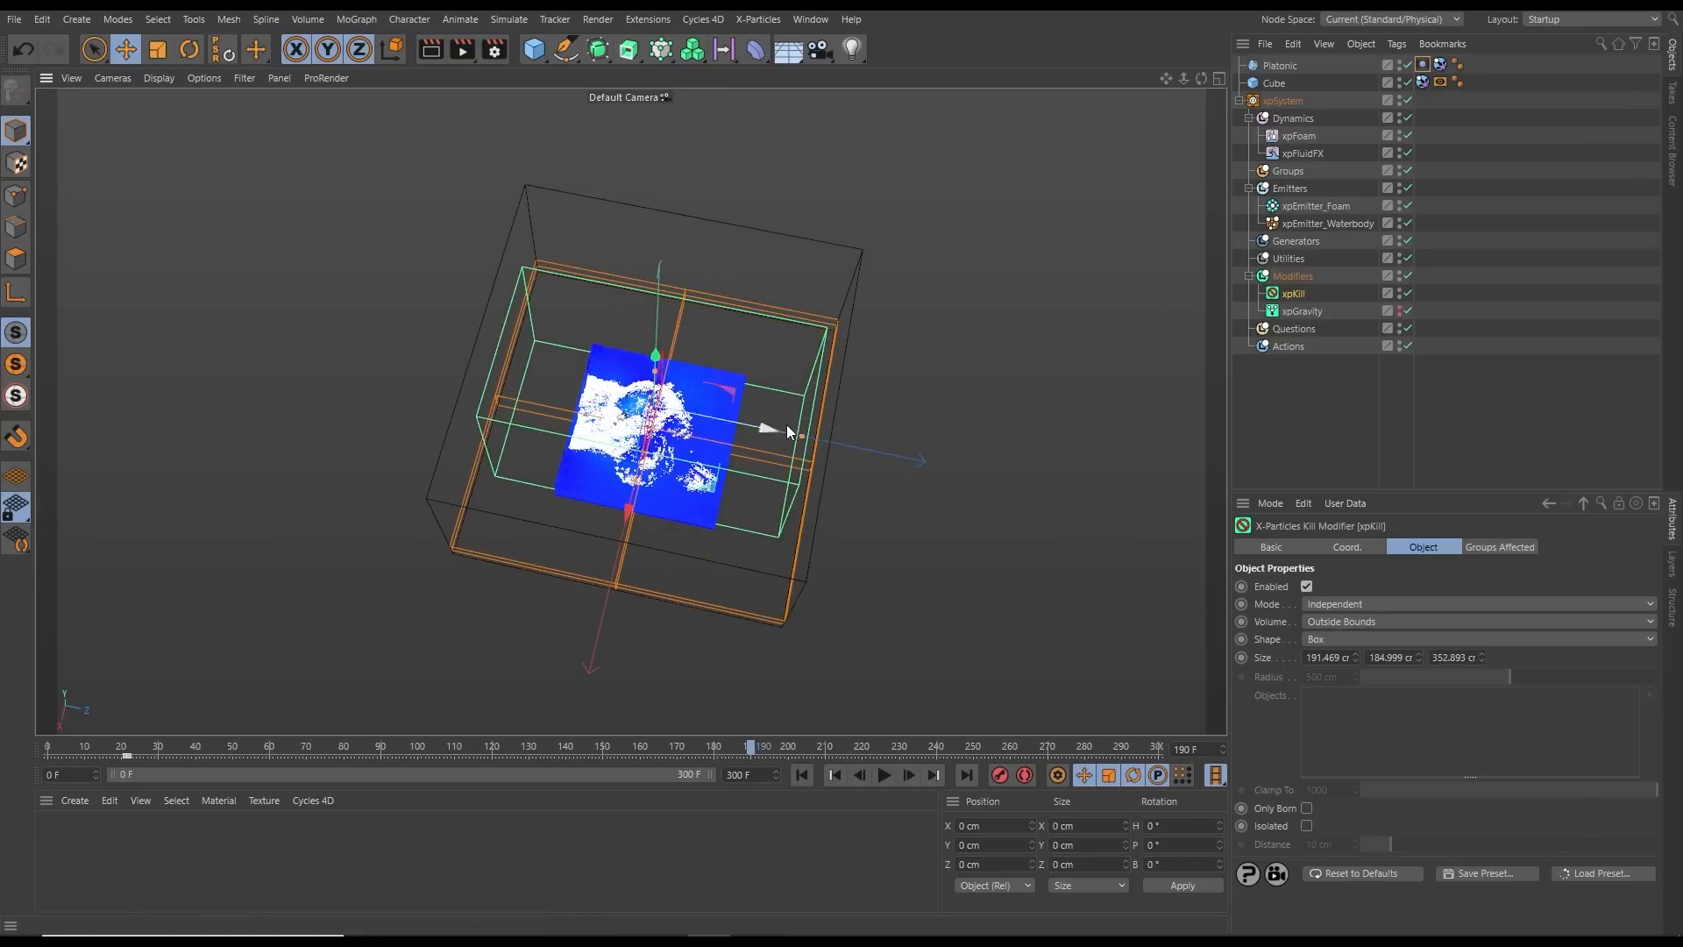
{"action": "left_click_drag", "start_coordinate": [800, 436], "coordinate": [776, 710]}
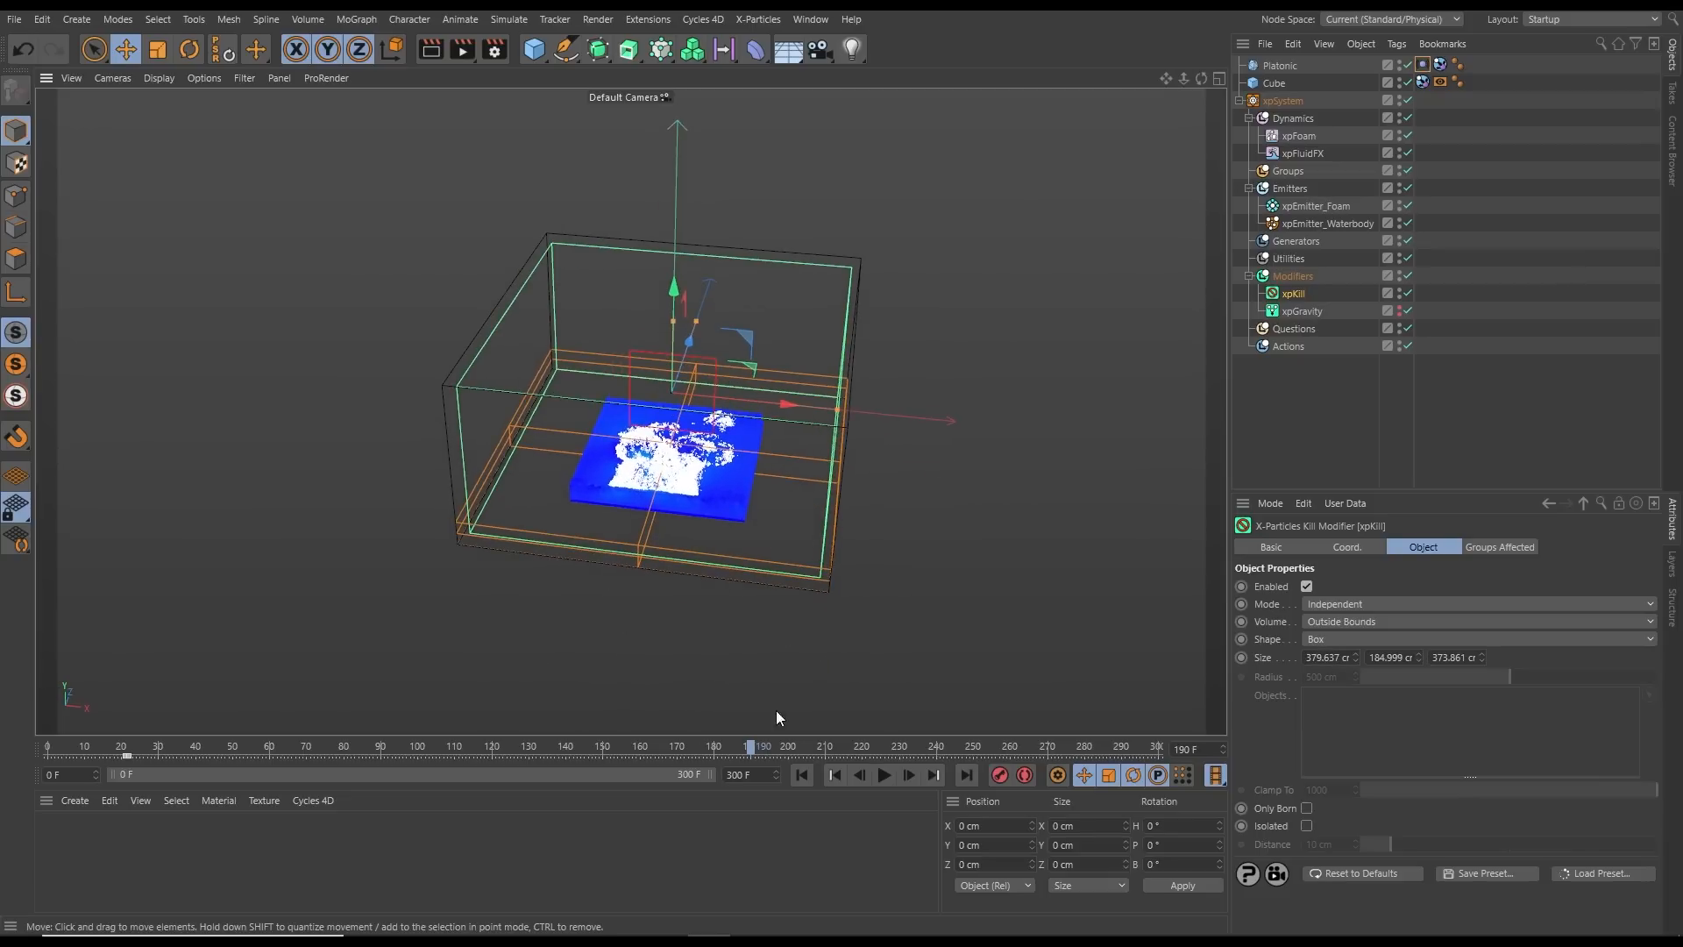
Play the enlarged simulation from the start, stop at about frame 47 and examine the foam around the Platonic
{"action": "left_click", "coordinate": [801, 775]}
{"action": "left_click", "coordinate": [885, 777]}
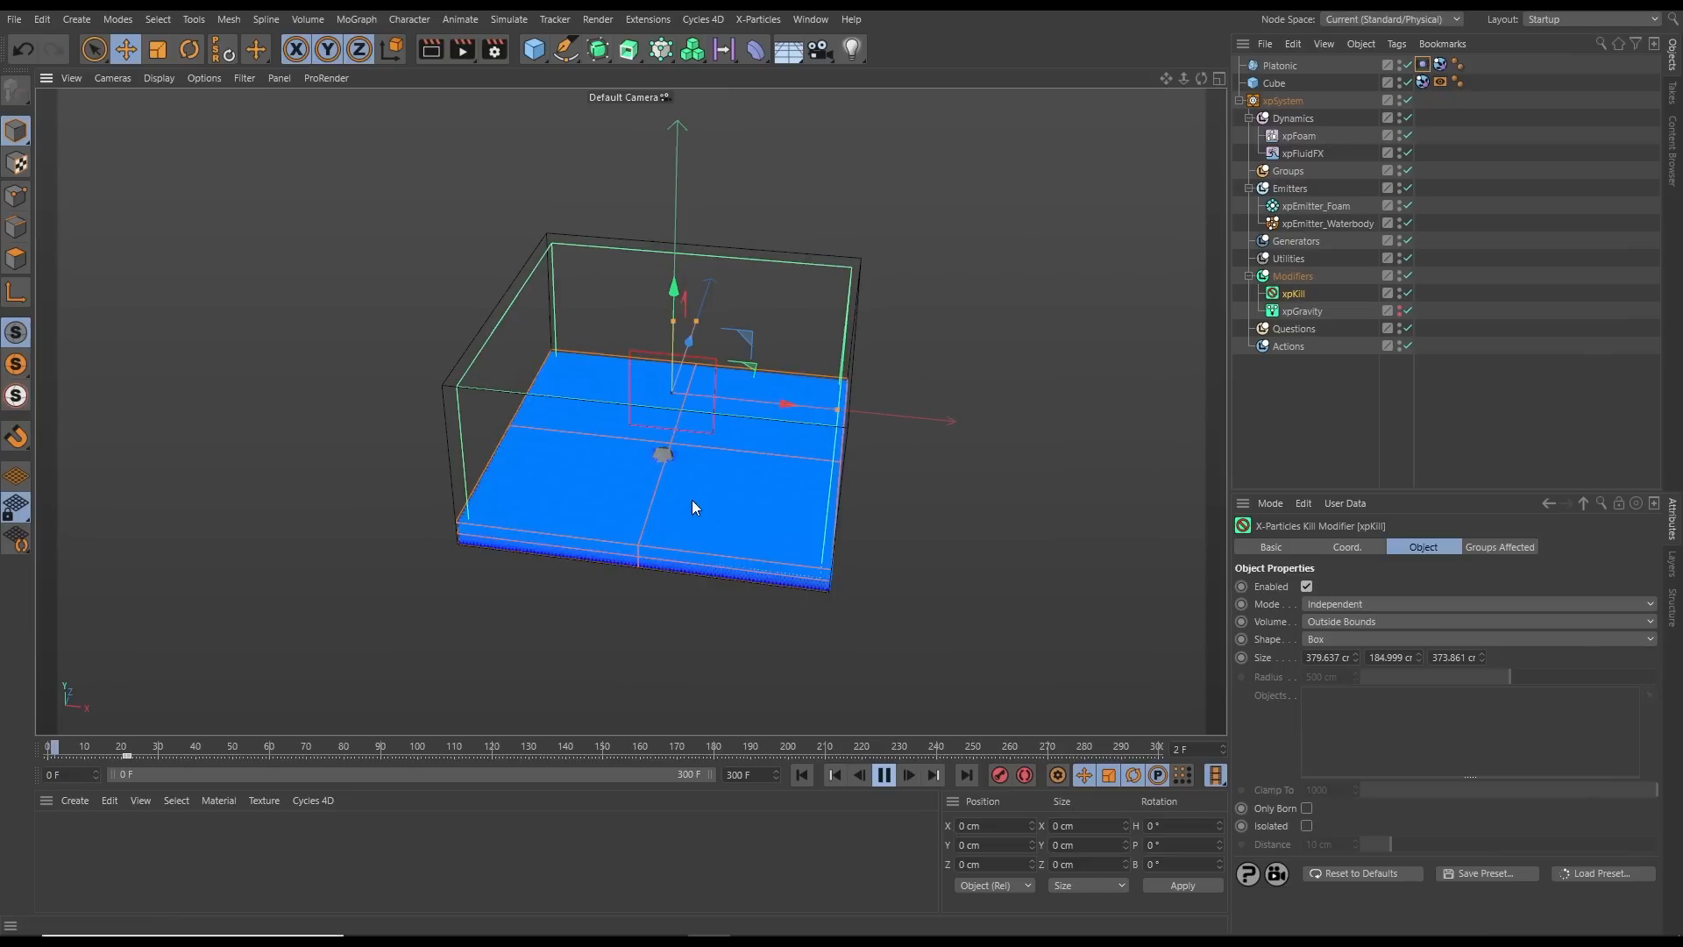
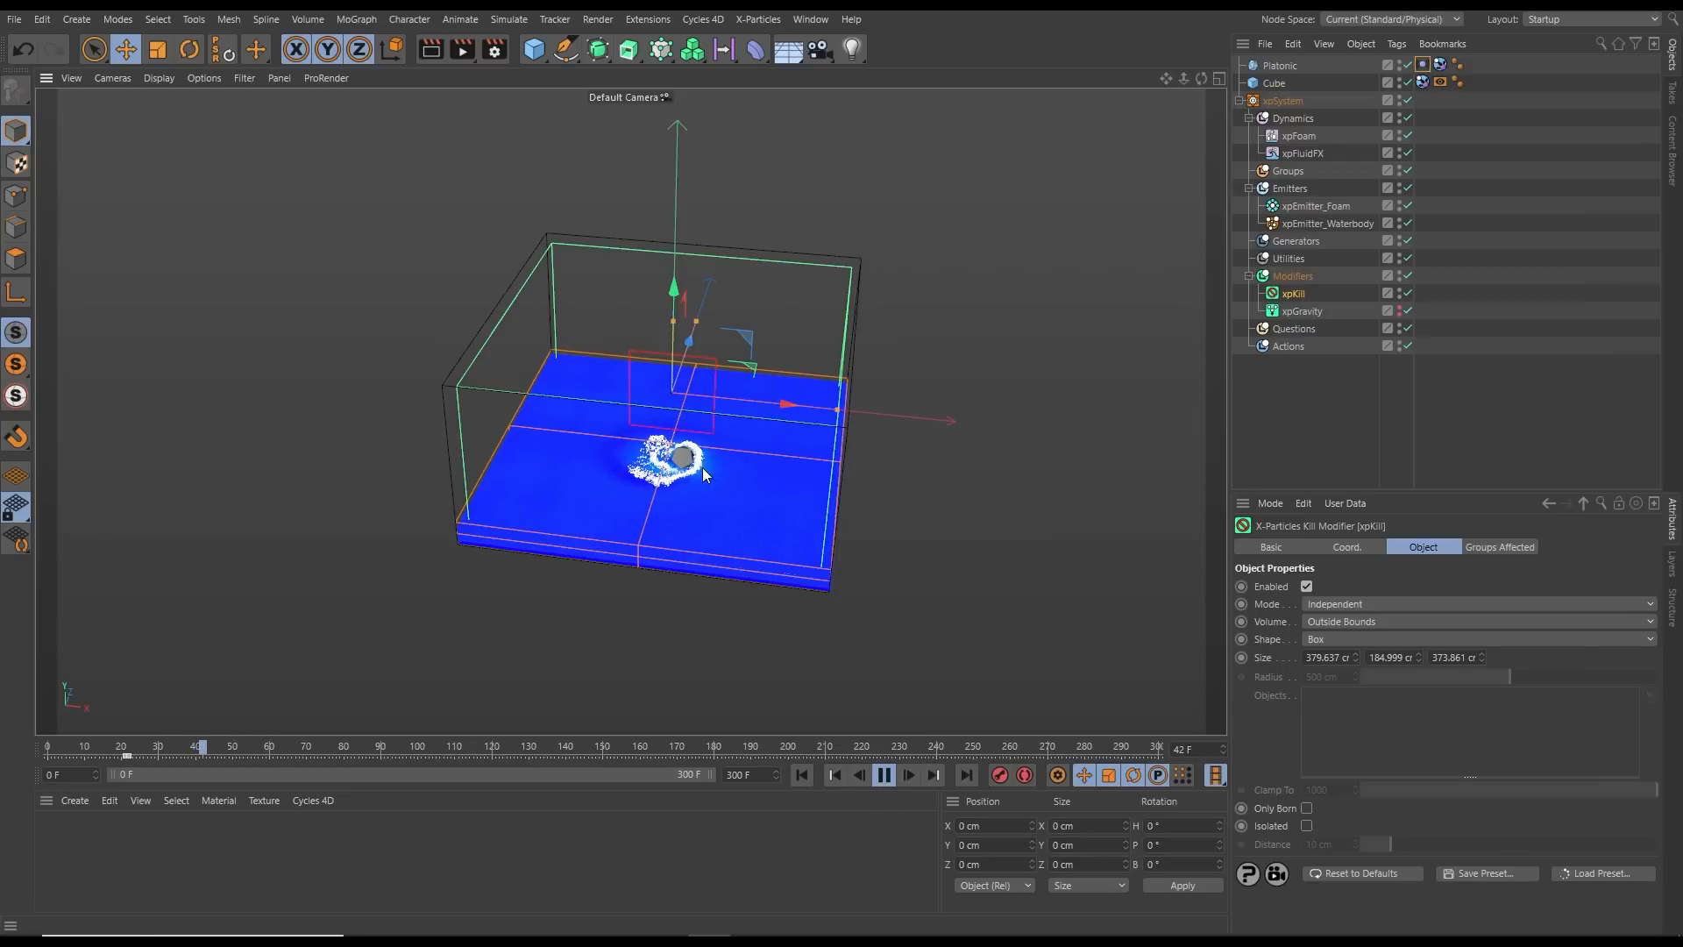
{"action": "left_click", "coordinate": [884, 775]}
{"action": "left_click_drag", "start_coordinate": [693, 481], "coordinate": [665, 457], "text": "alt"}
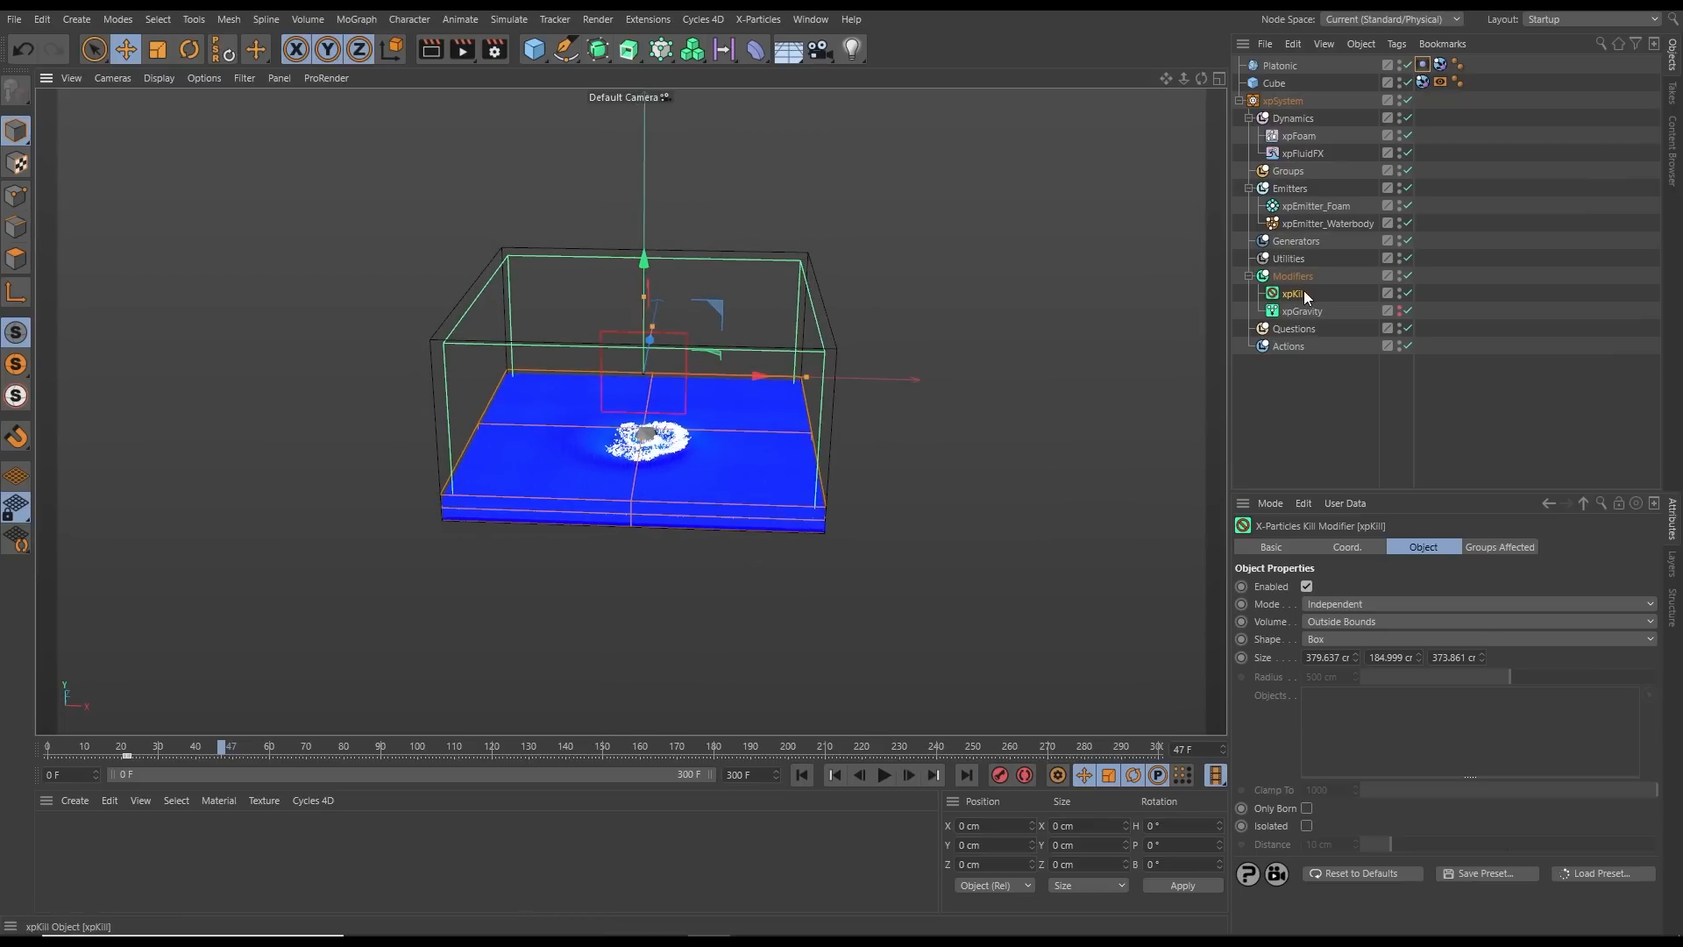
Add an xpCache object to the system's Utilities
{"action": "left_click", "coordinate": [1288, 260]}
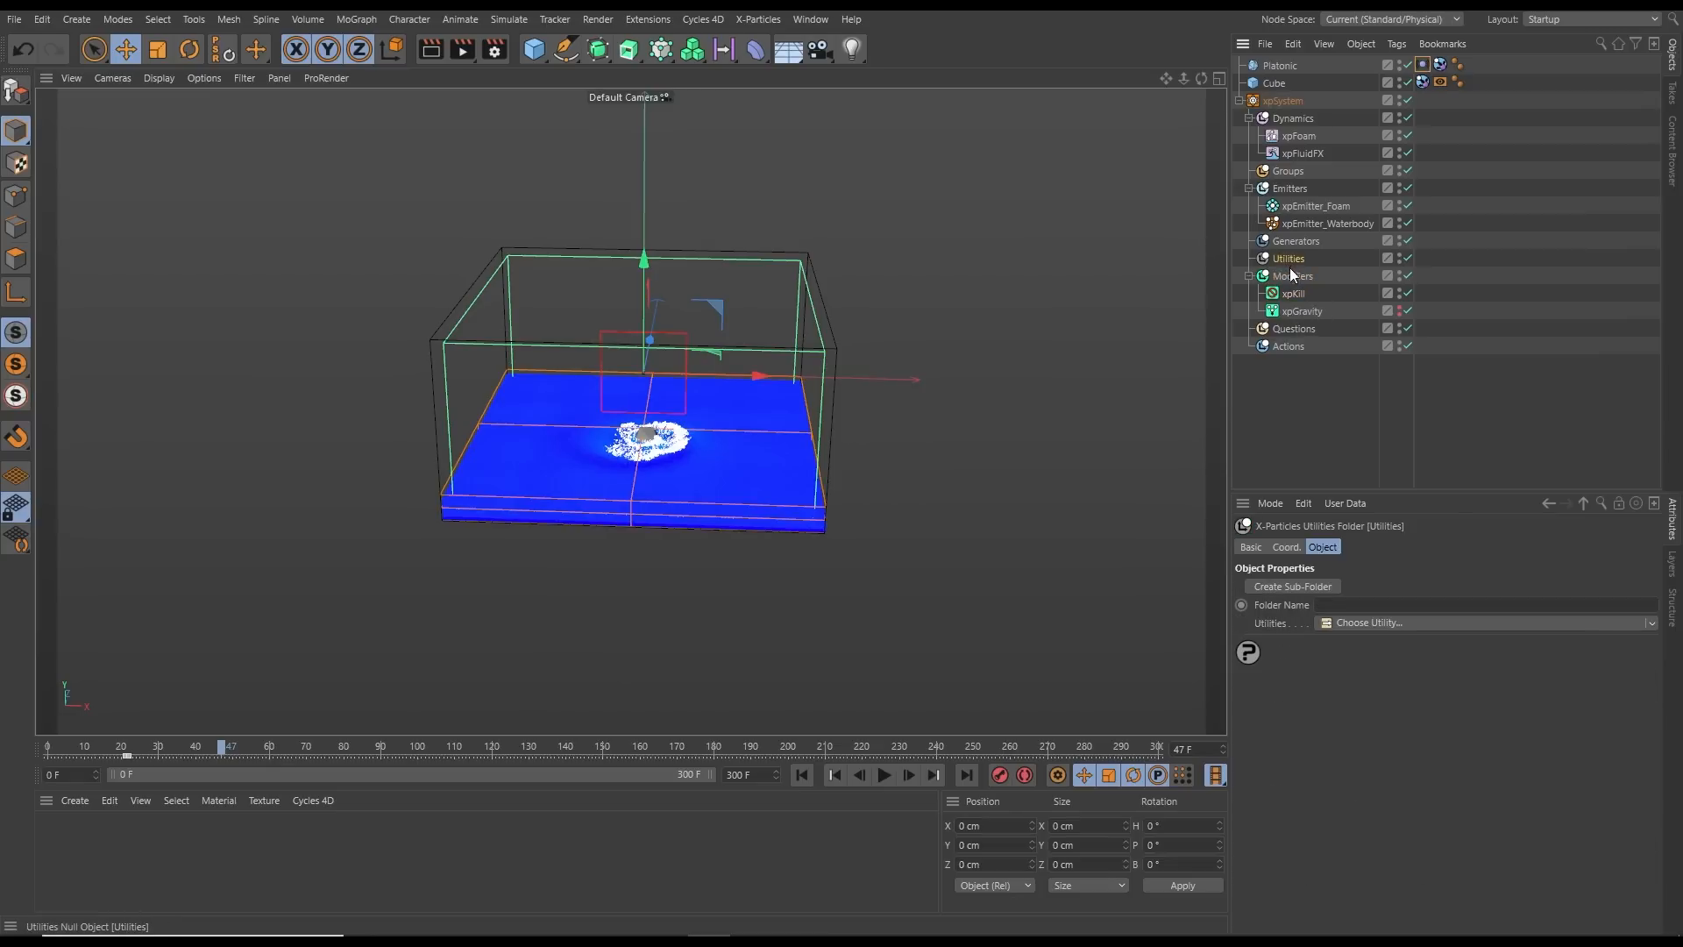
{"action": "left_click", "coordinate": [1651, 623]}
{"action": "left_click", "coordinate": [1595, 641]}
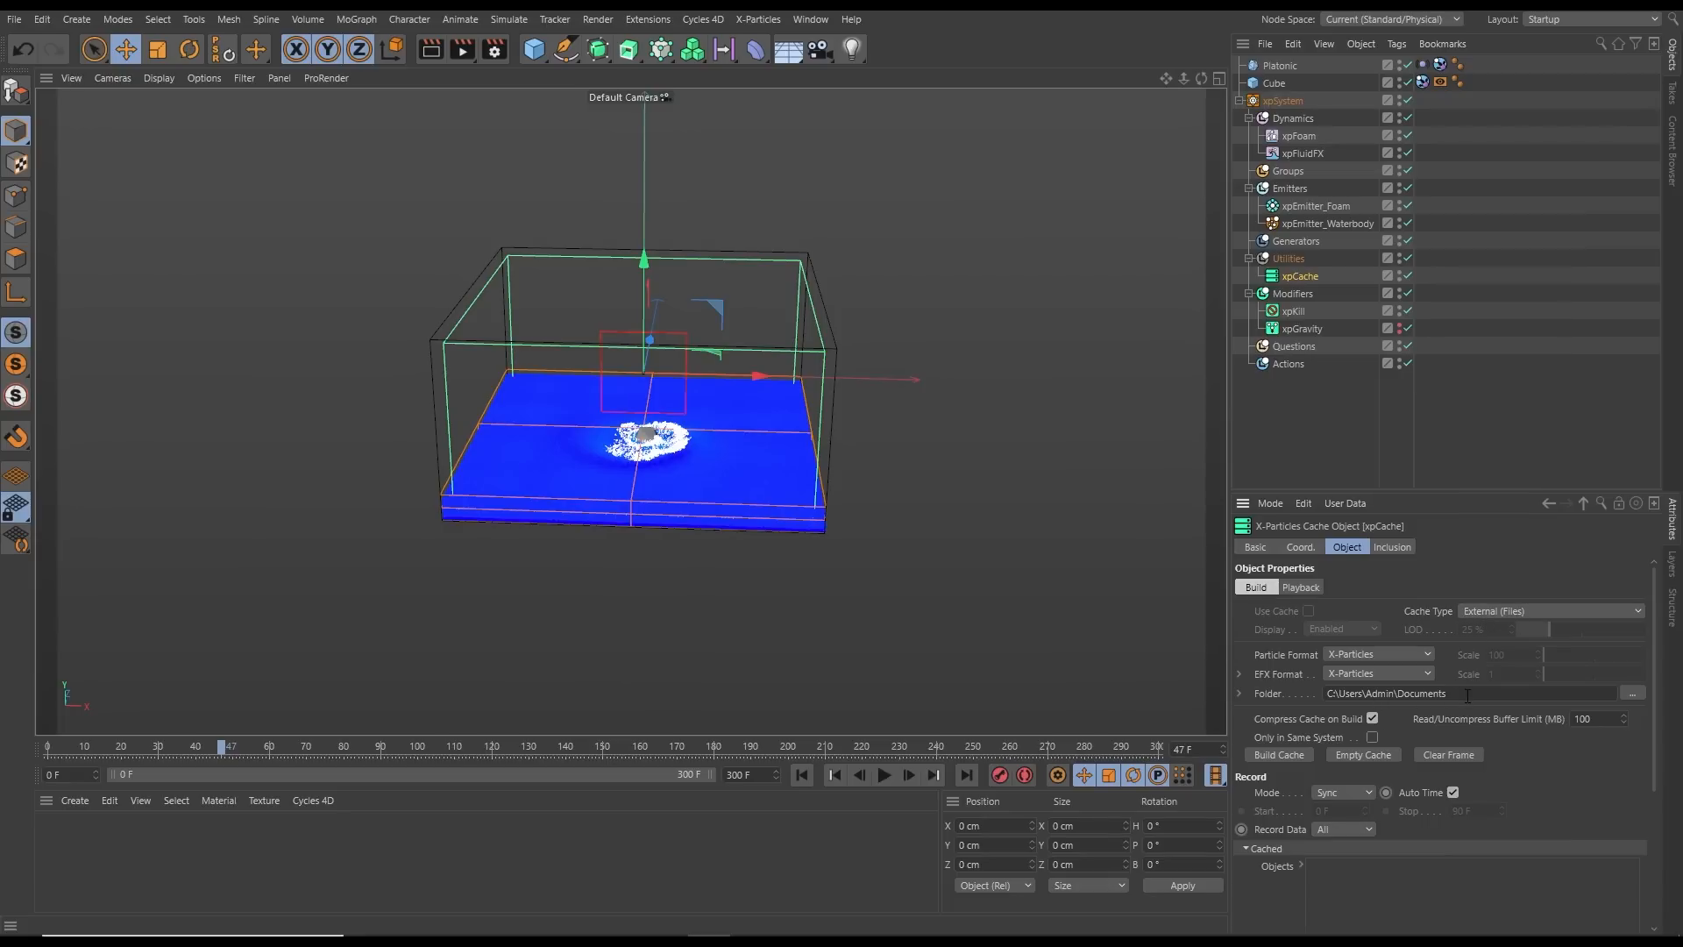
Store the cache in a new folder named Cache inside Dynamic_Ocean_C4D and build it from the first frame
{"action": "left_click", "coordinate": [1633, 692]}
{"action": "left_click", "coordinate": [723, 495]}
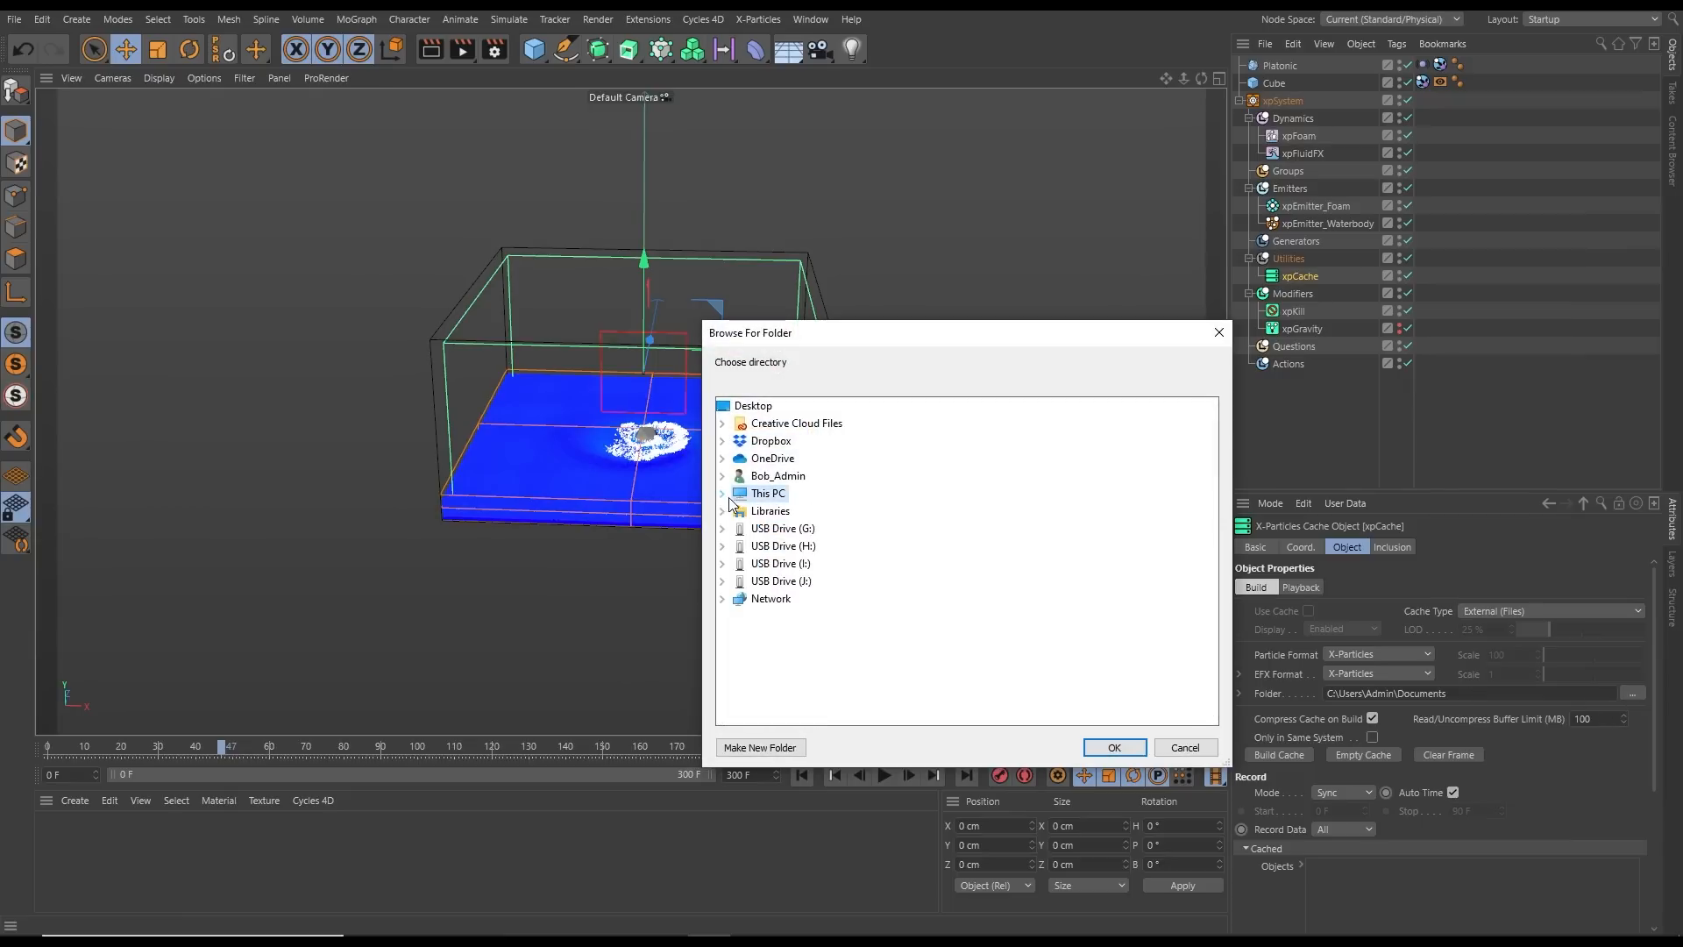
{"action": "left_click", "coordinate": [724, 511]}
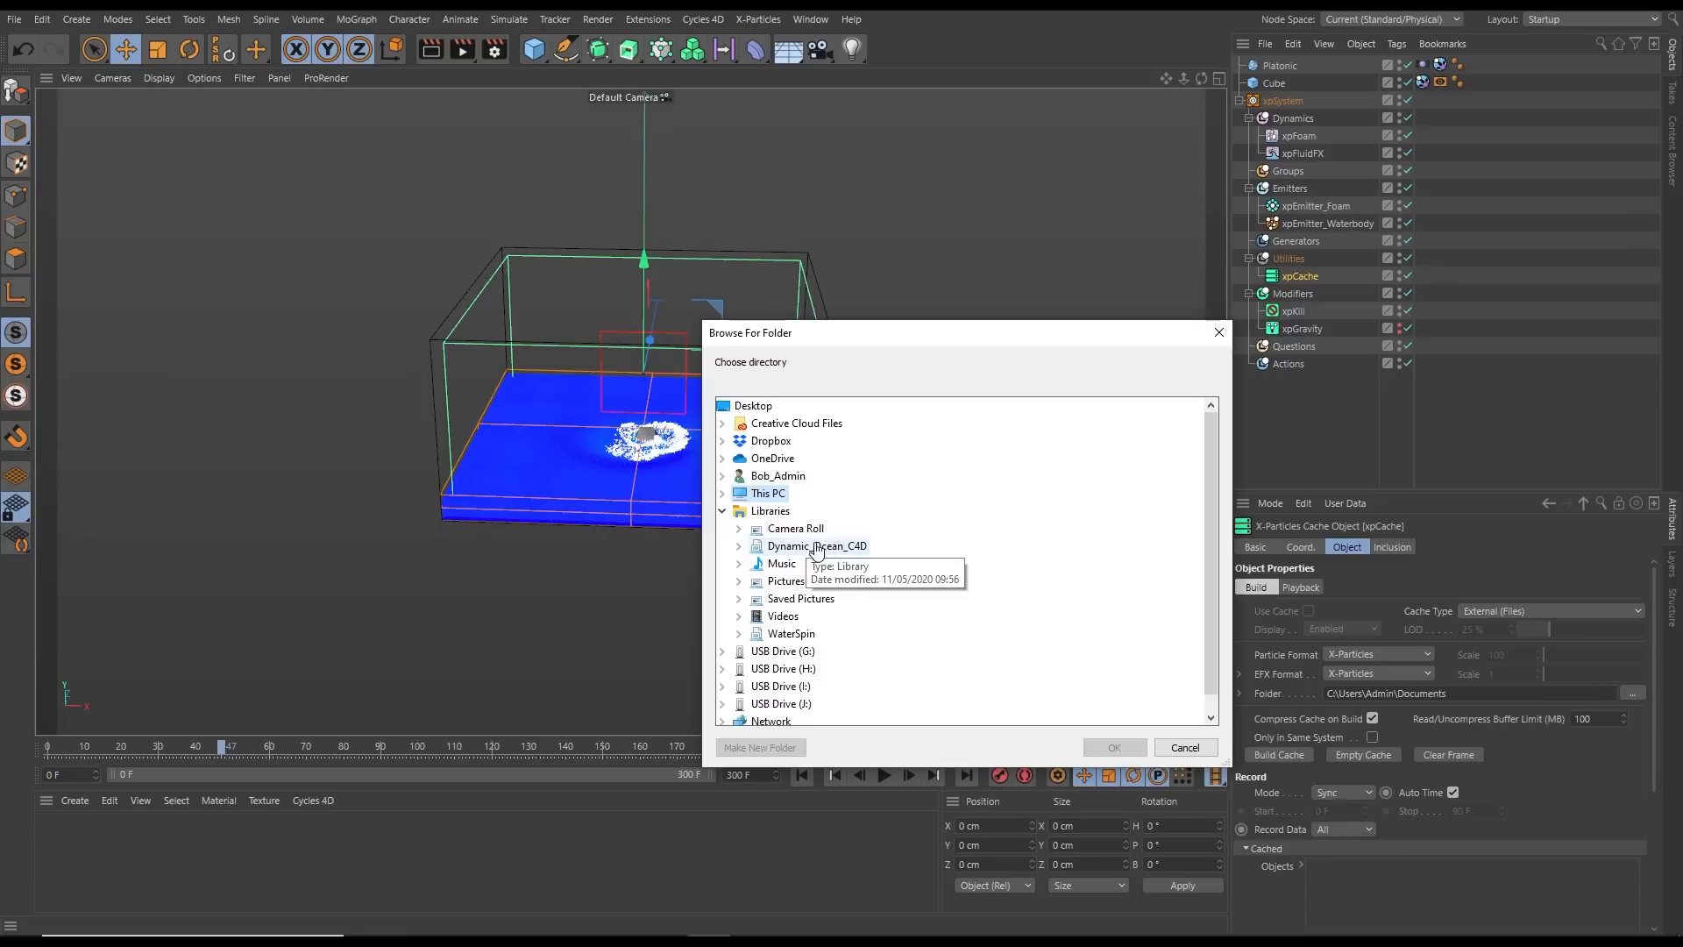
{"action": "double_click", "coordinate": [817, 547]}
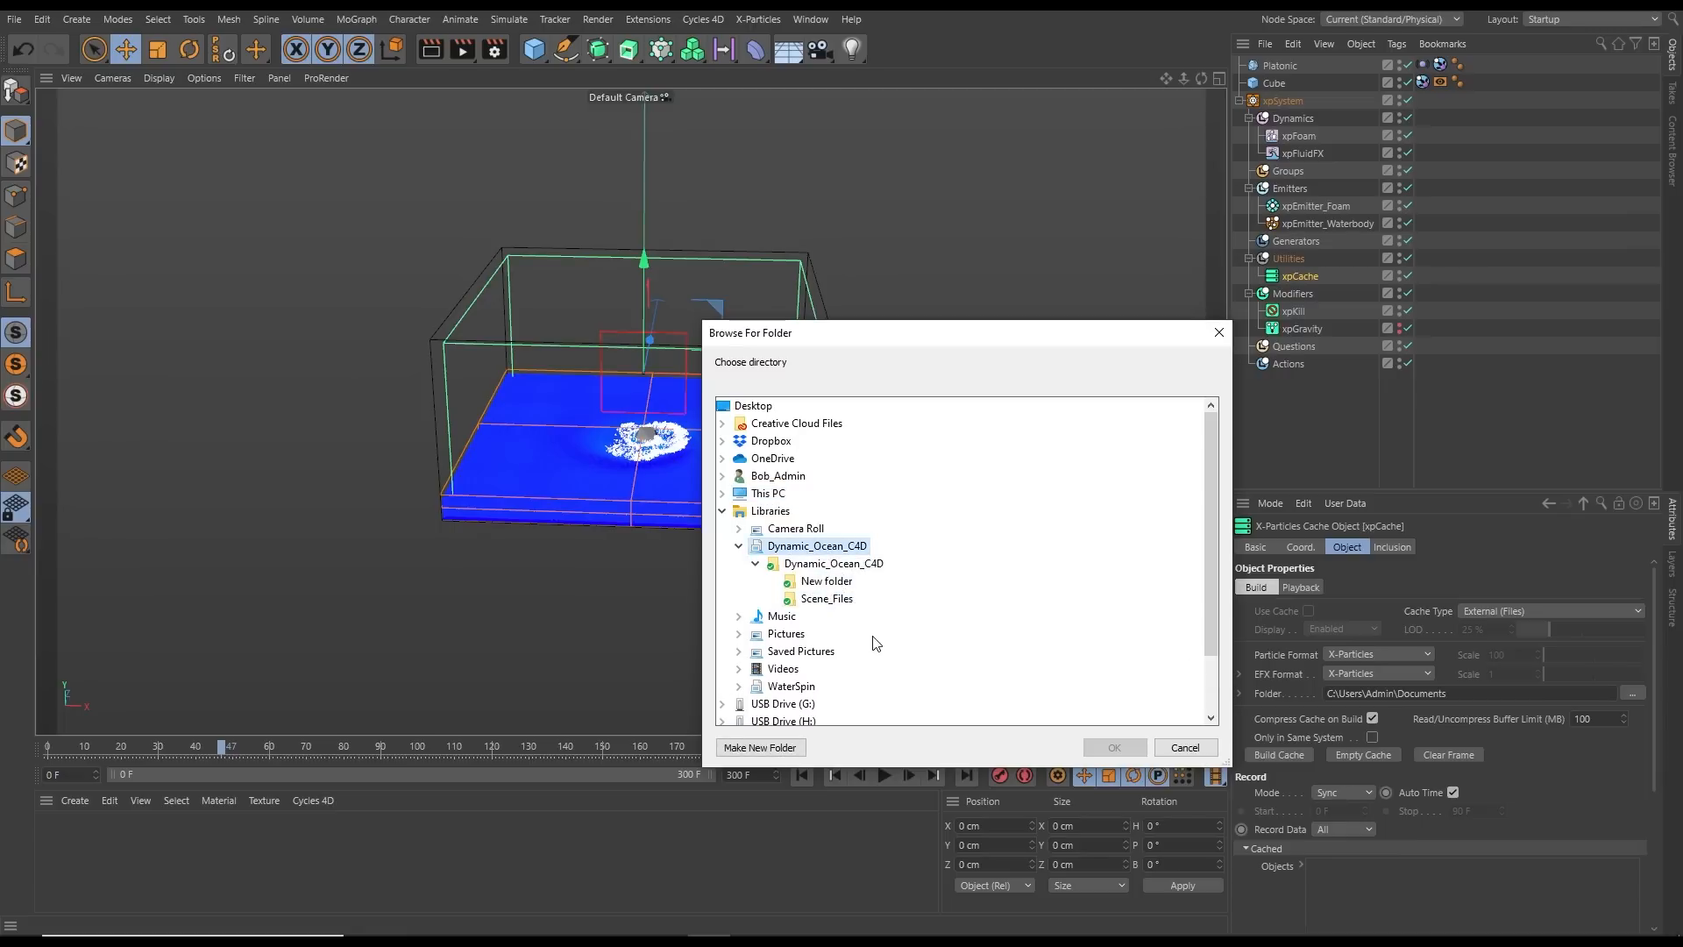
{"action": "left_click", "coordinate": [838, 564]}
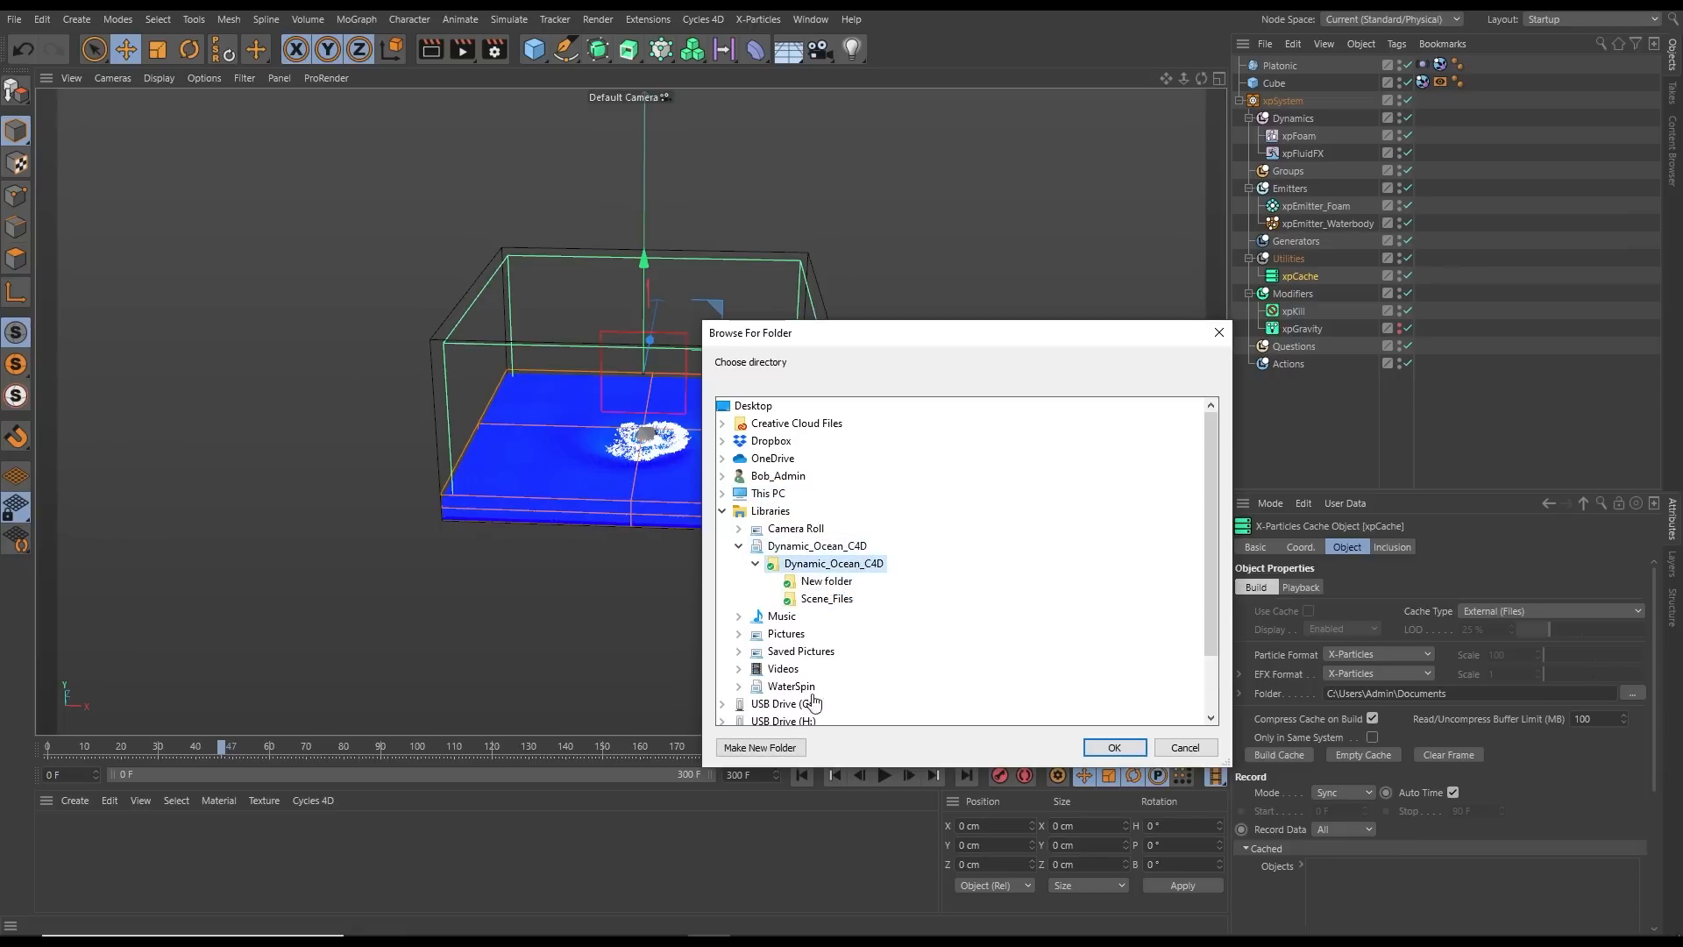
{"action": "left_click", "coordinate": [799, 748]}
{"action": "type", "text": "Cache"}
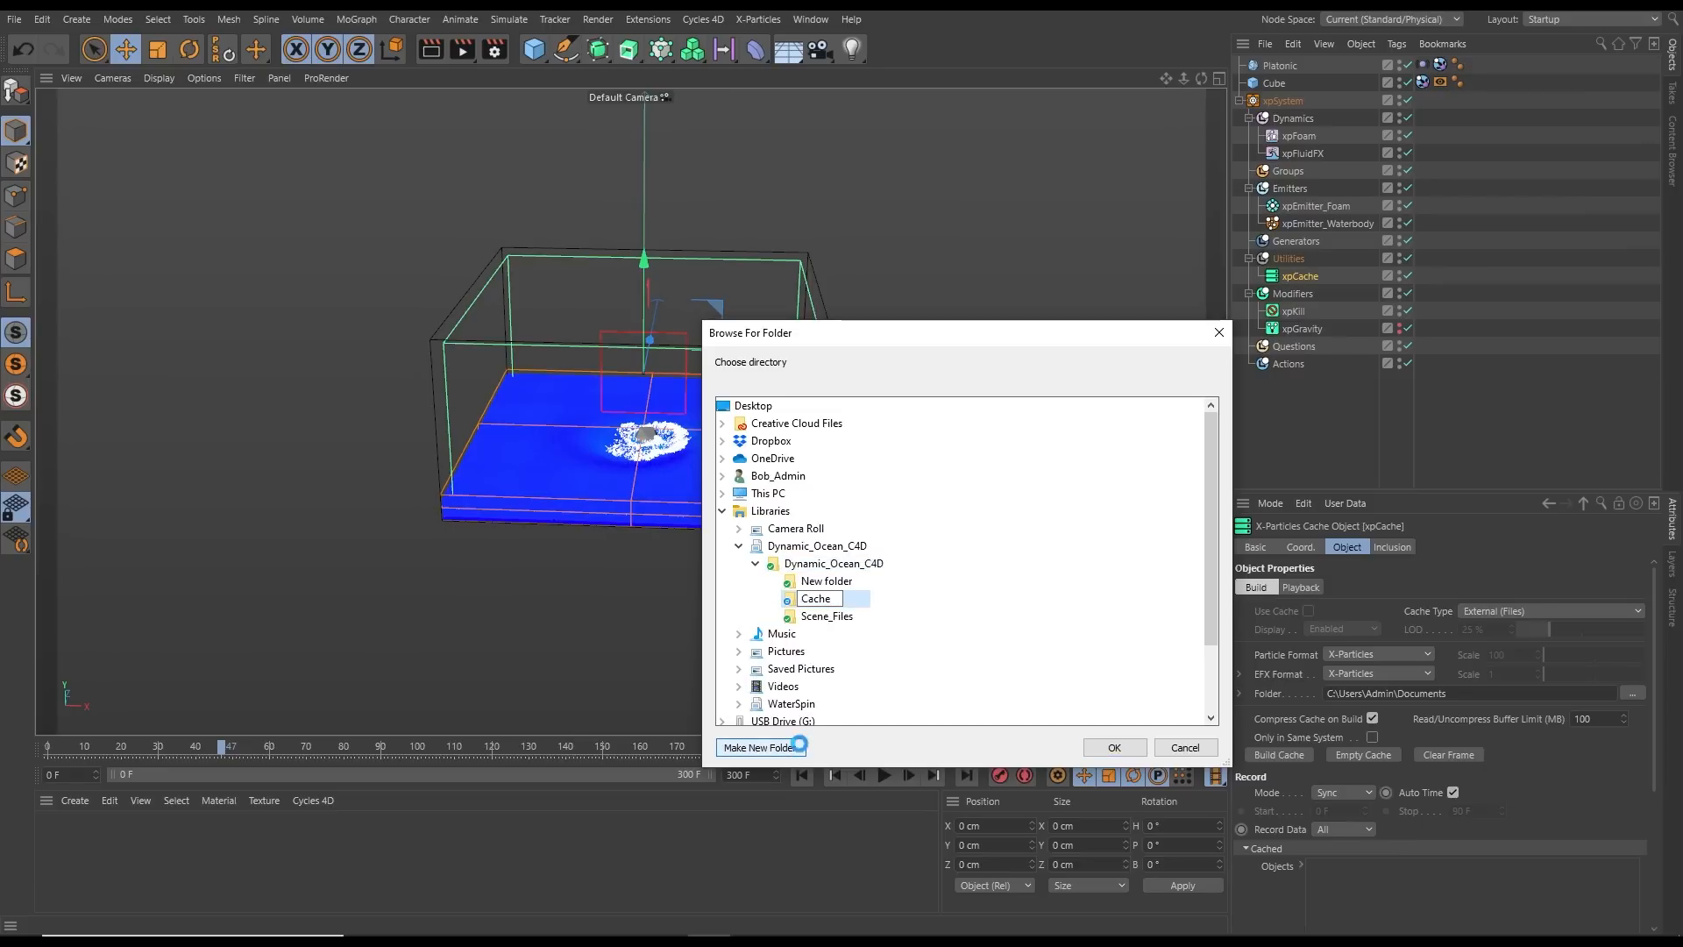
{"action": "key", "text": "Return"}
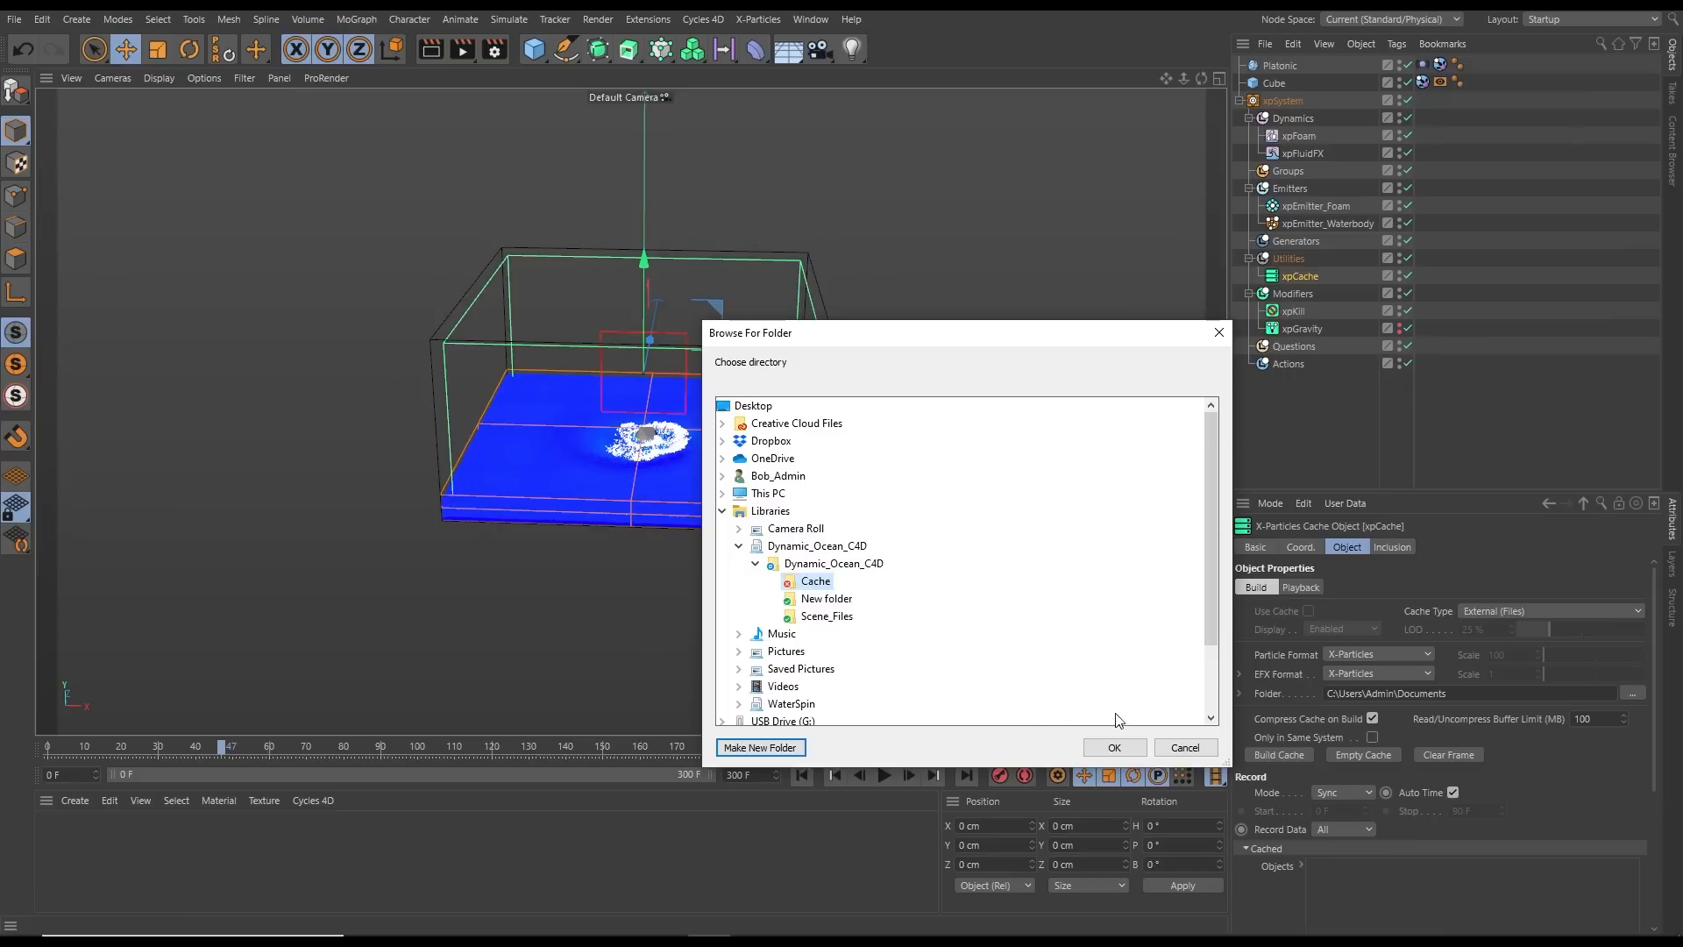
{"action": "left_click", "coordinate": [1115, 747]}
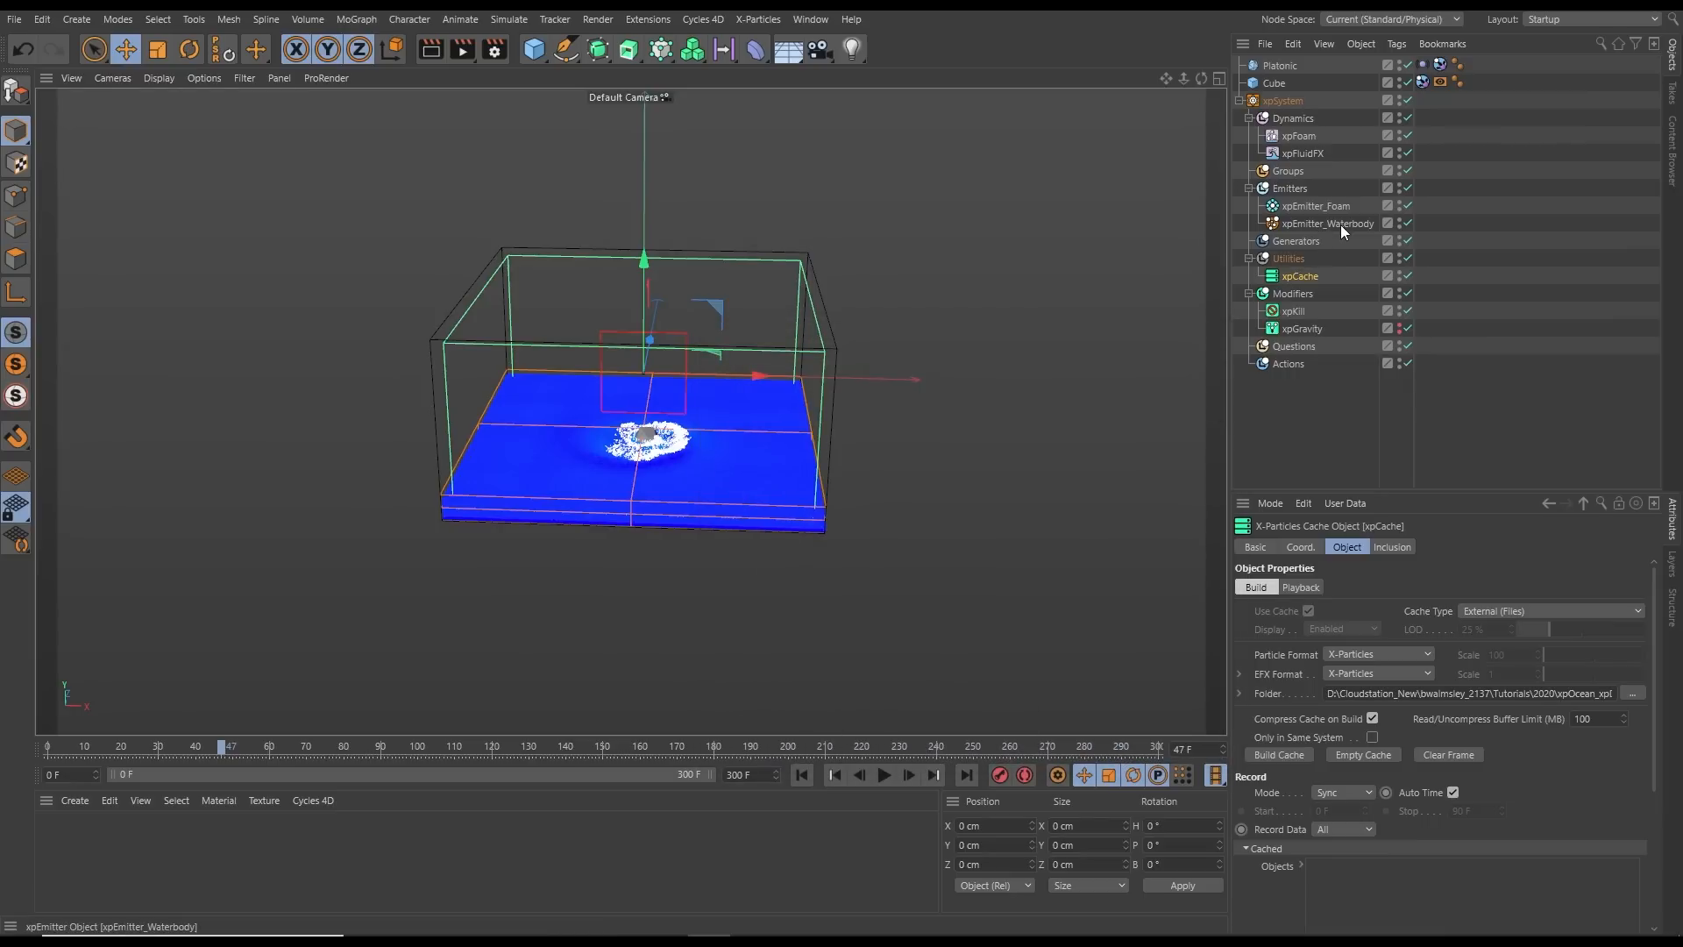
{"action": "left_click", "coordinate": [801, 776]}
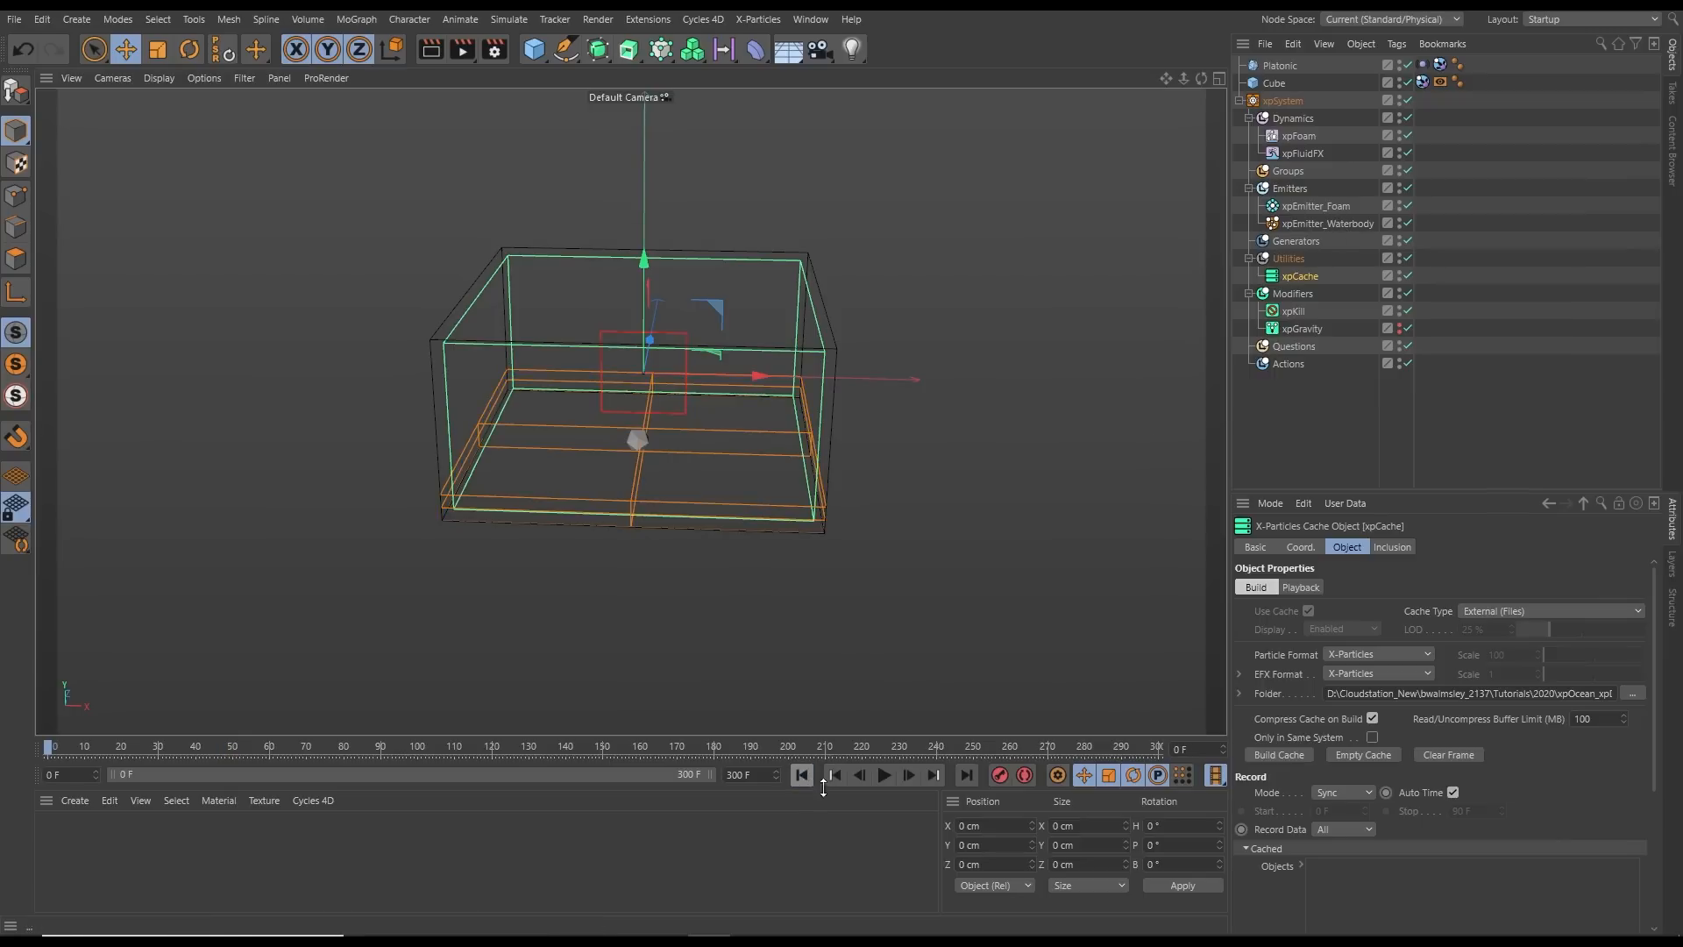
{"action": "left_click", "coordinate": [1252, 756]}
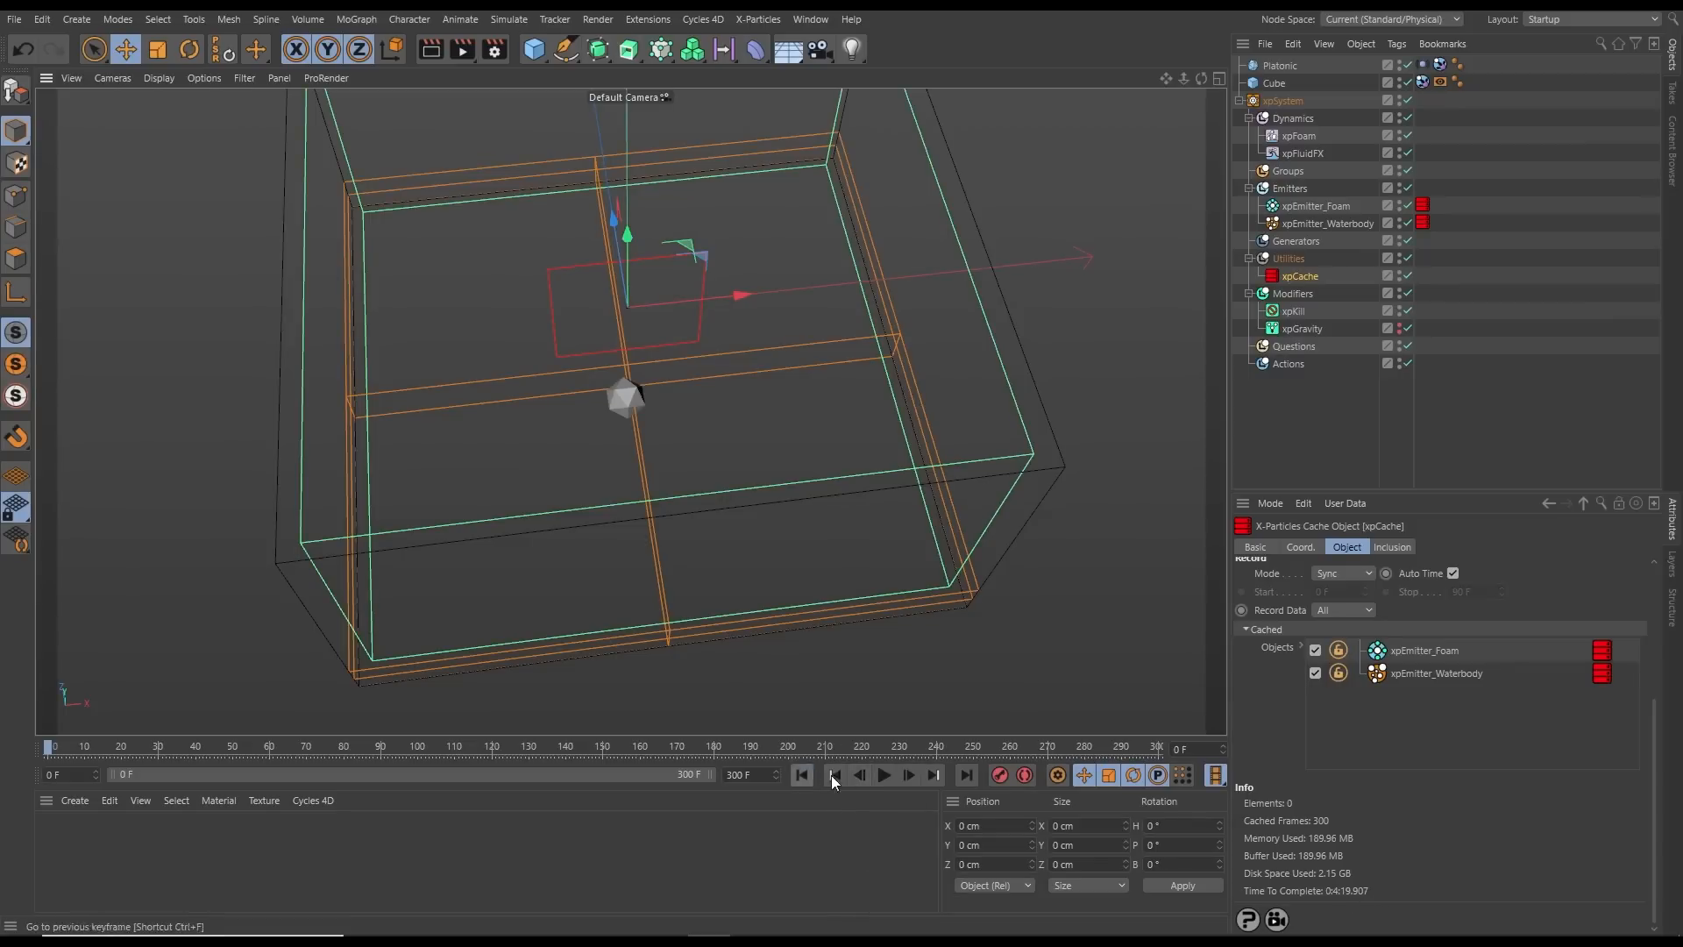
Play back the cached simulation, examine the foam's spread from several angles and return to the first frame
{"action": "left_click", "coordinate": [884, 775]}
{"action": "left_click_drag", "start_coordinate": [707, 475], "coordinate": [673, 476], "text": "alt"}
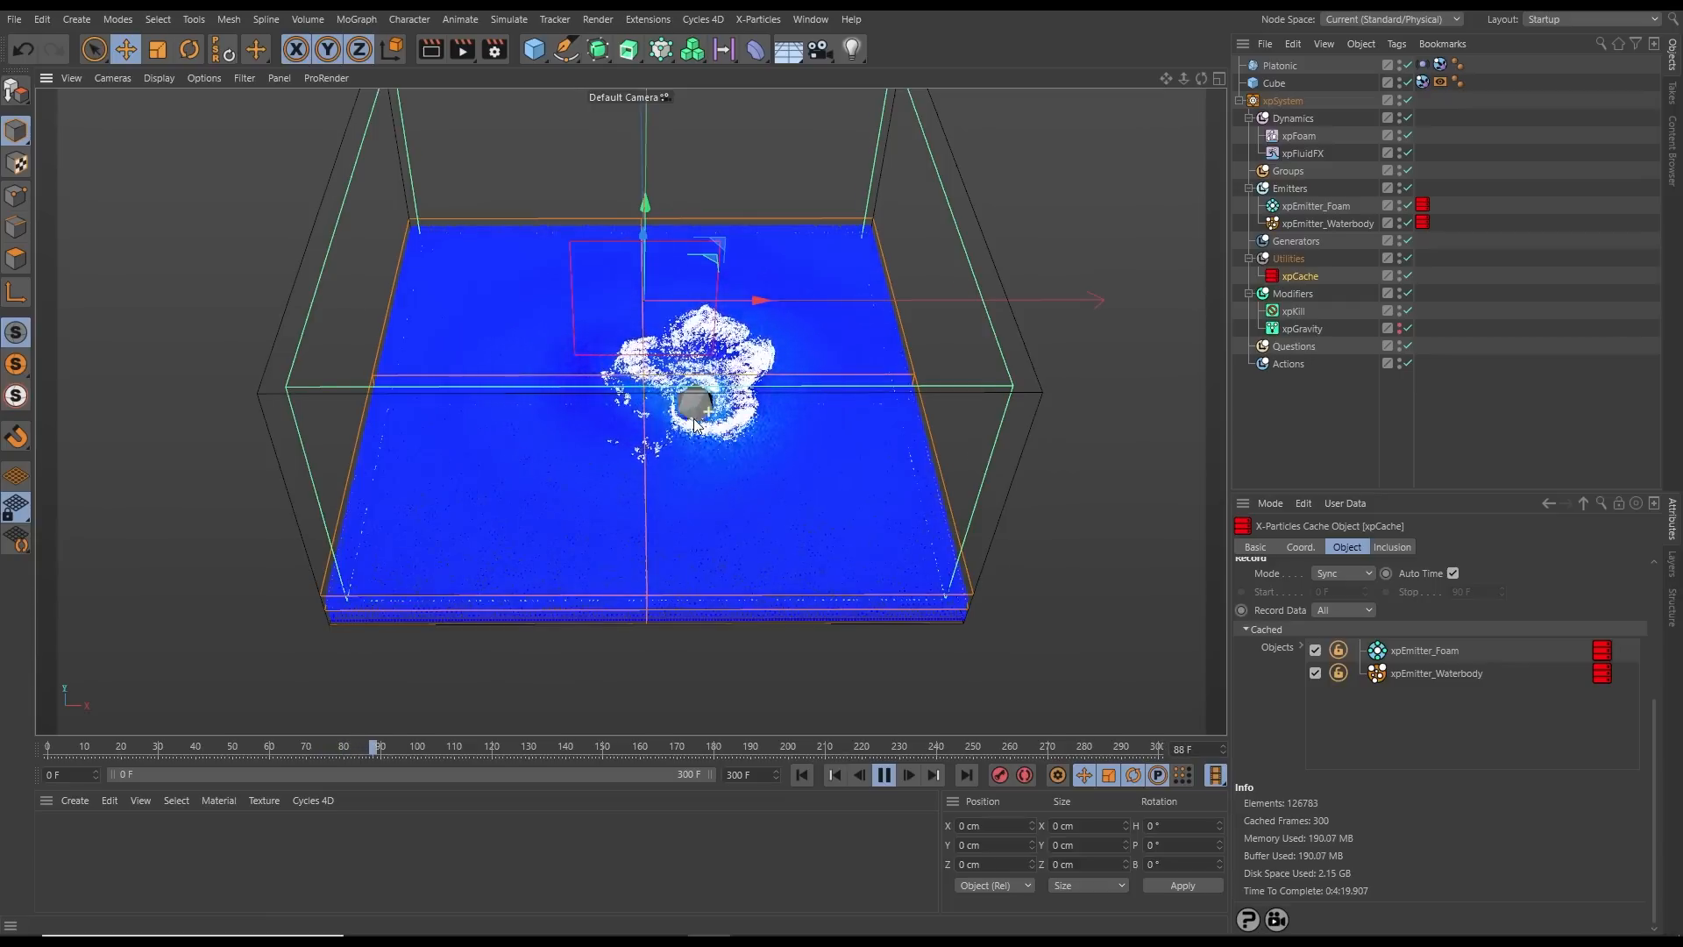
{"action": "left_click_drag", "start_coordinate": [720, 430], "coordinate": [733, 481], "text": "alt"}
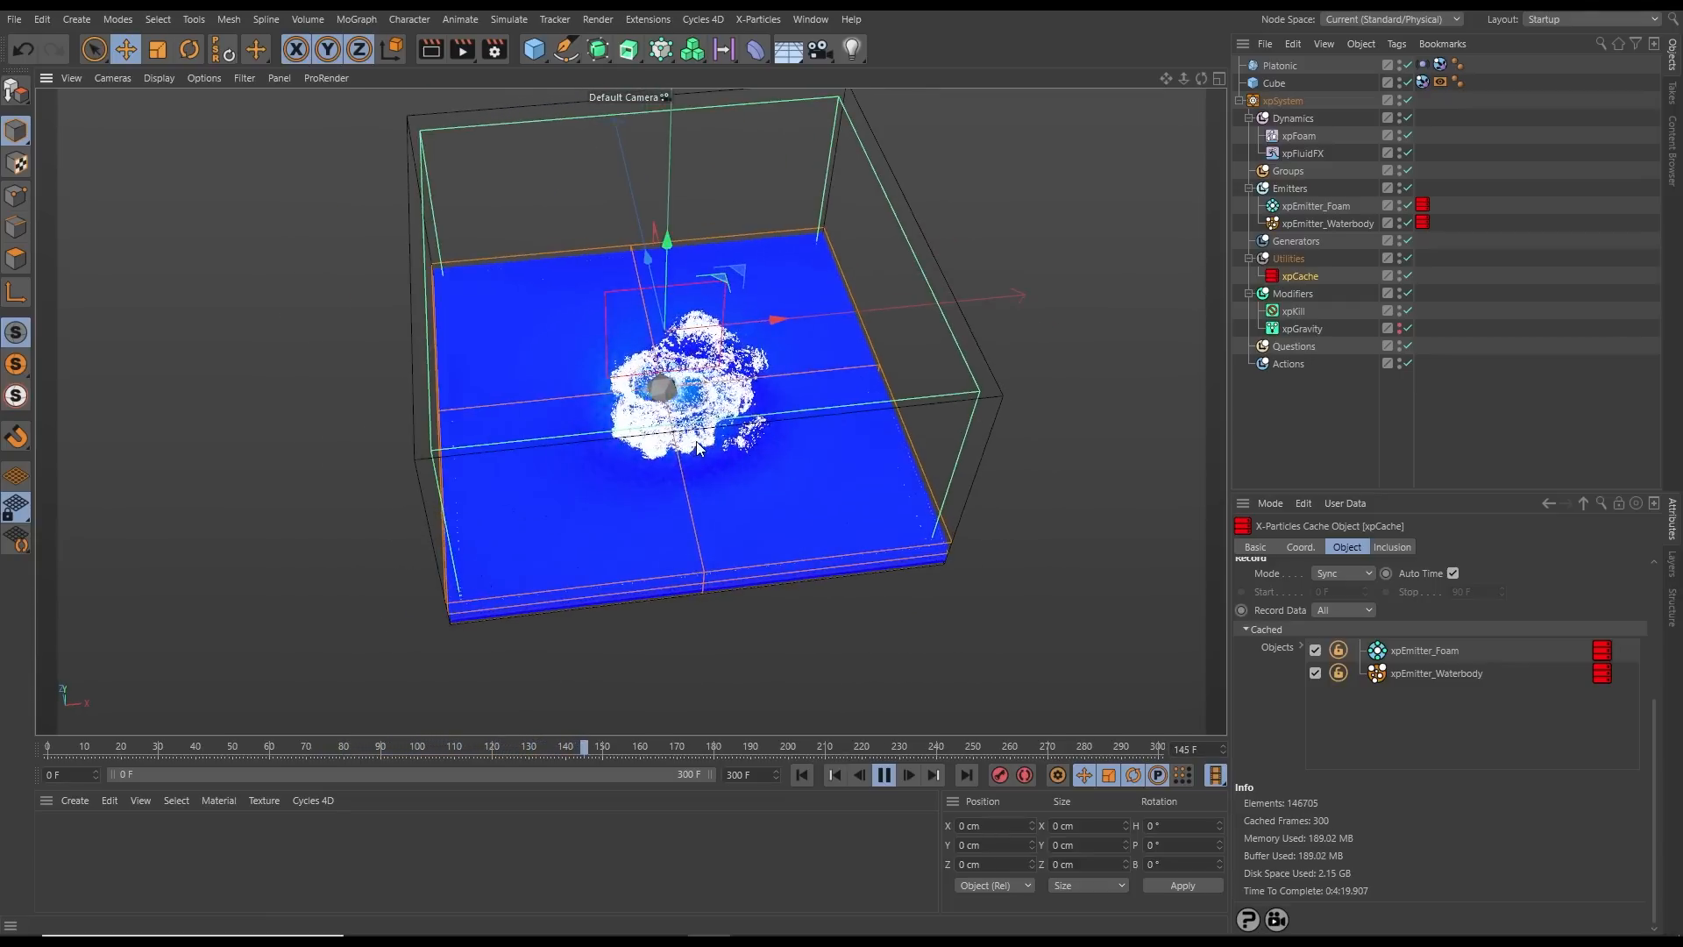
{"action": "right_click_drag", "start_coordinate": [688, 415], "coordinate": [713, 456], "text": "alt"}
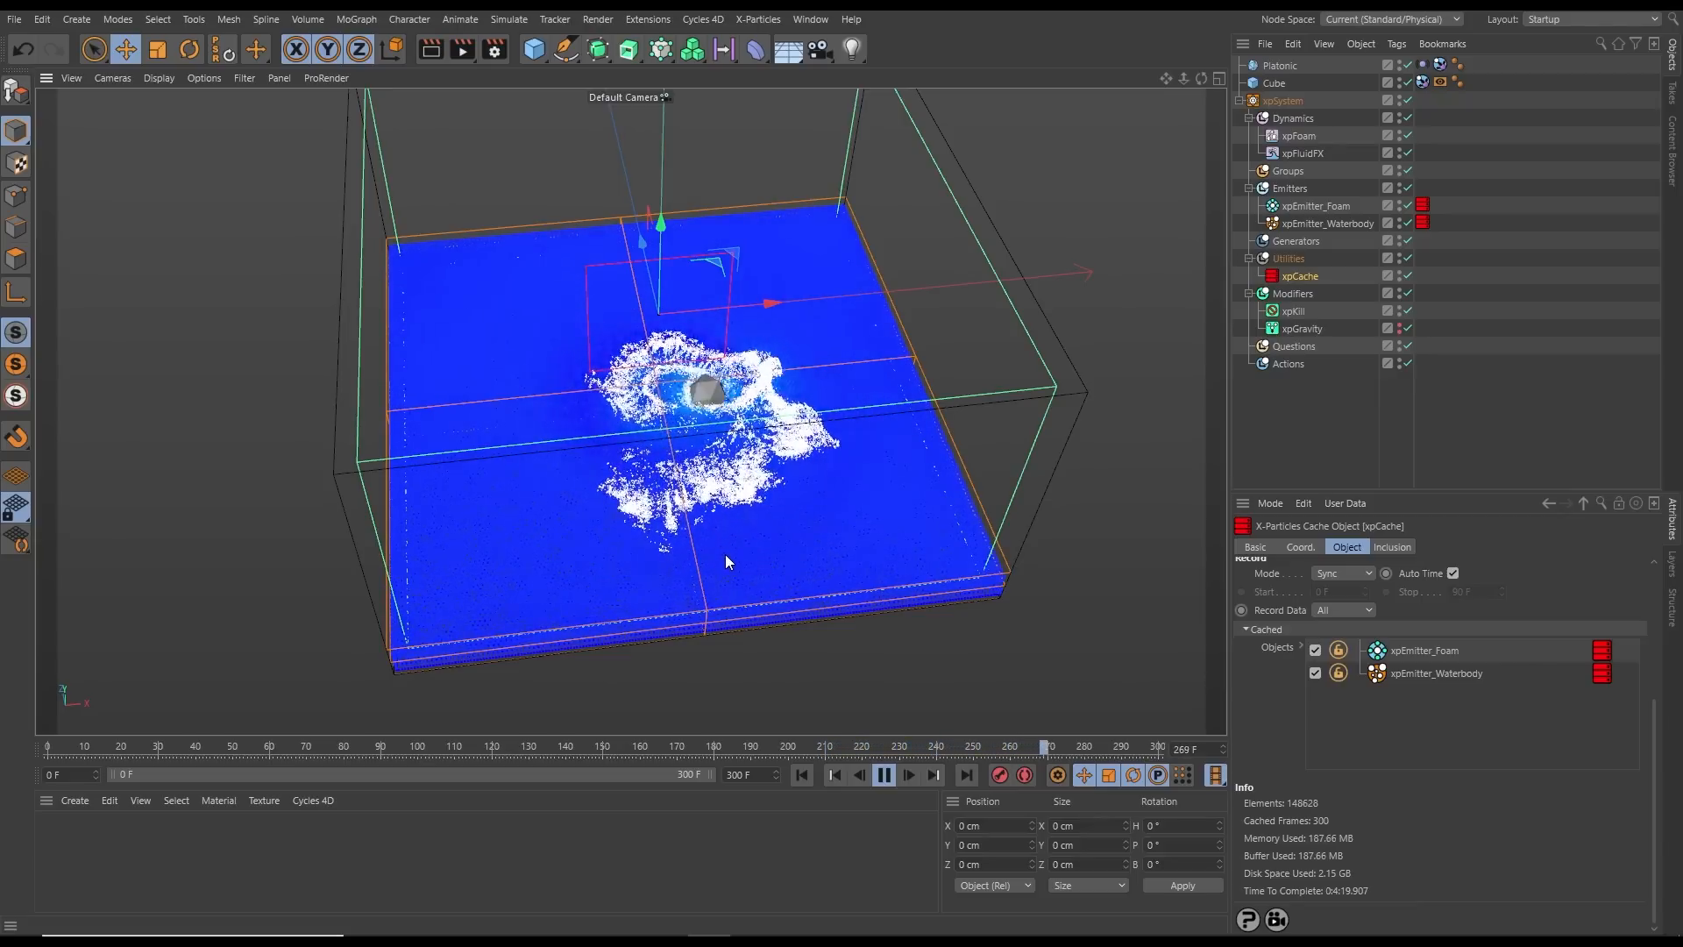
{"action": "left_click", "coordinate": [799, 776]}
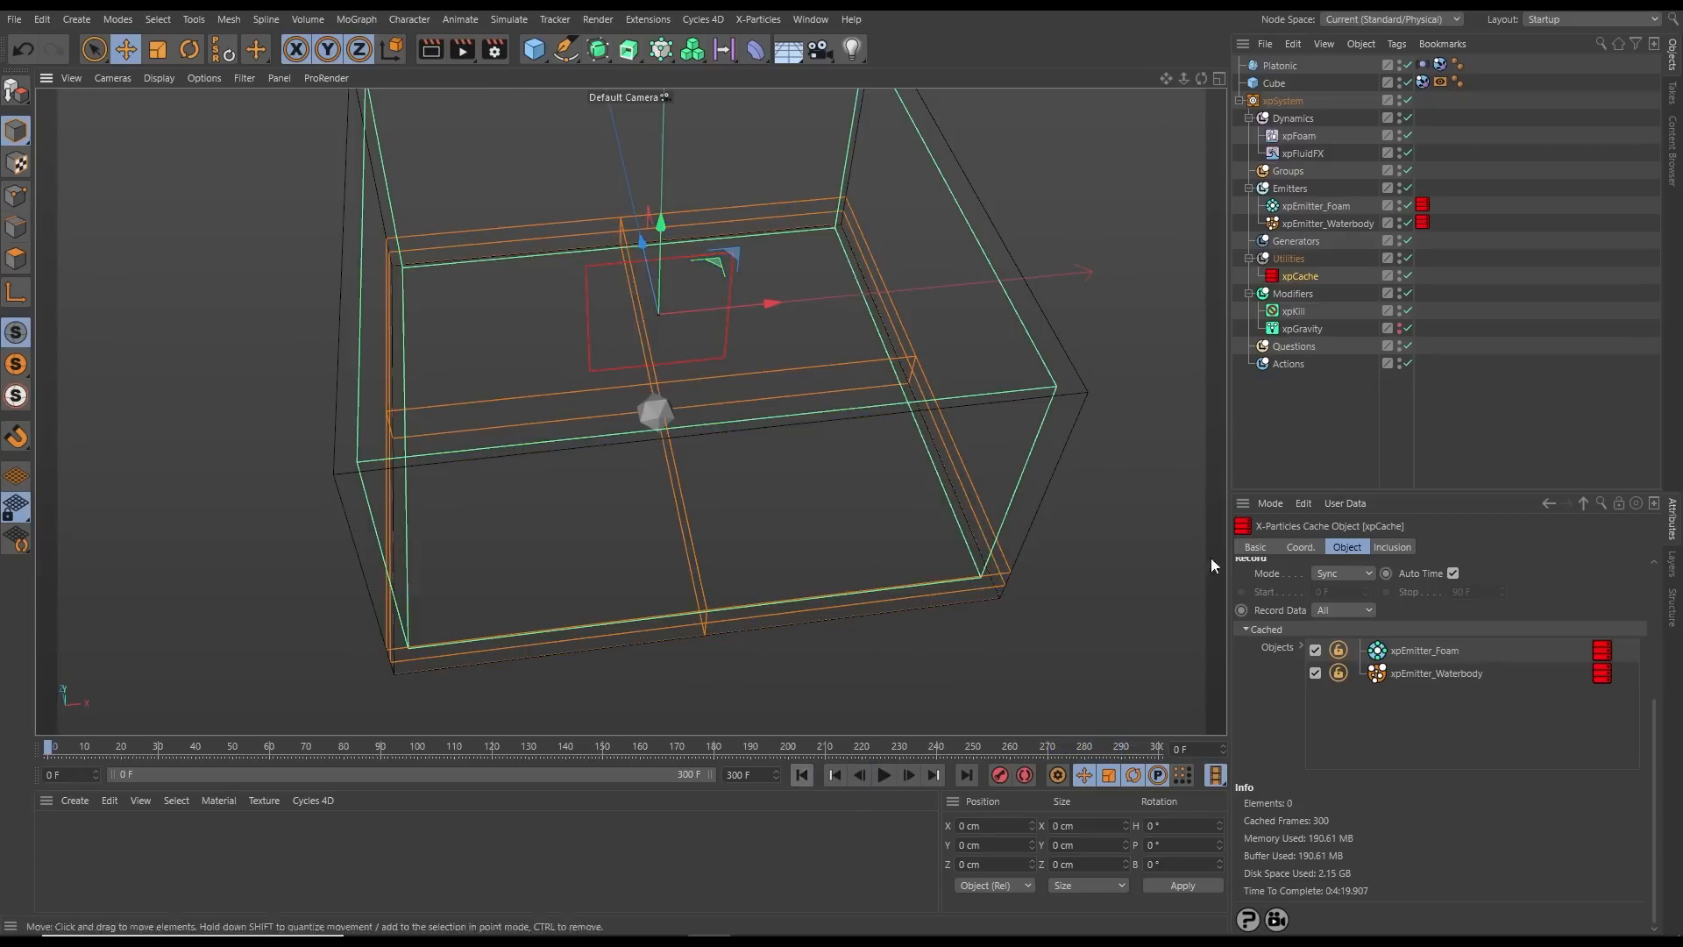
Adjust the viscosity and surface tension in xpEmitter_Waterbody's fluid data
{"action": "left_click", "coordinate": [1312, 223]}
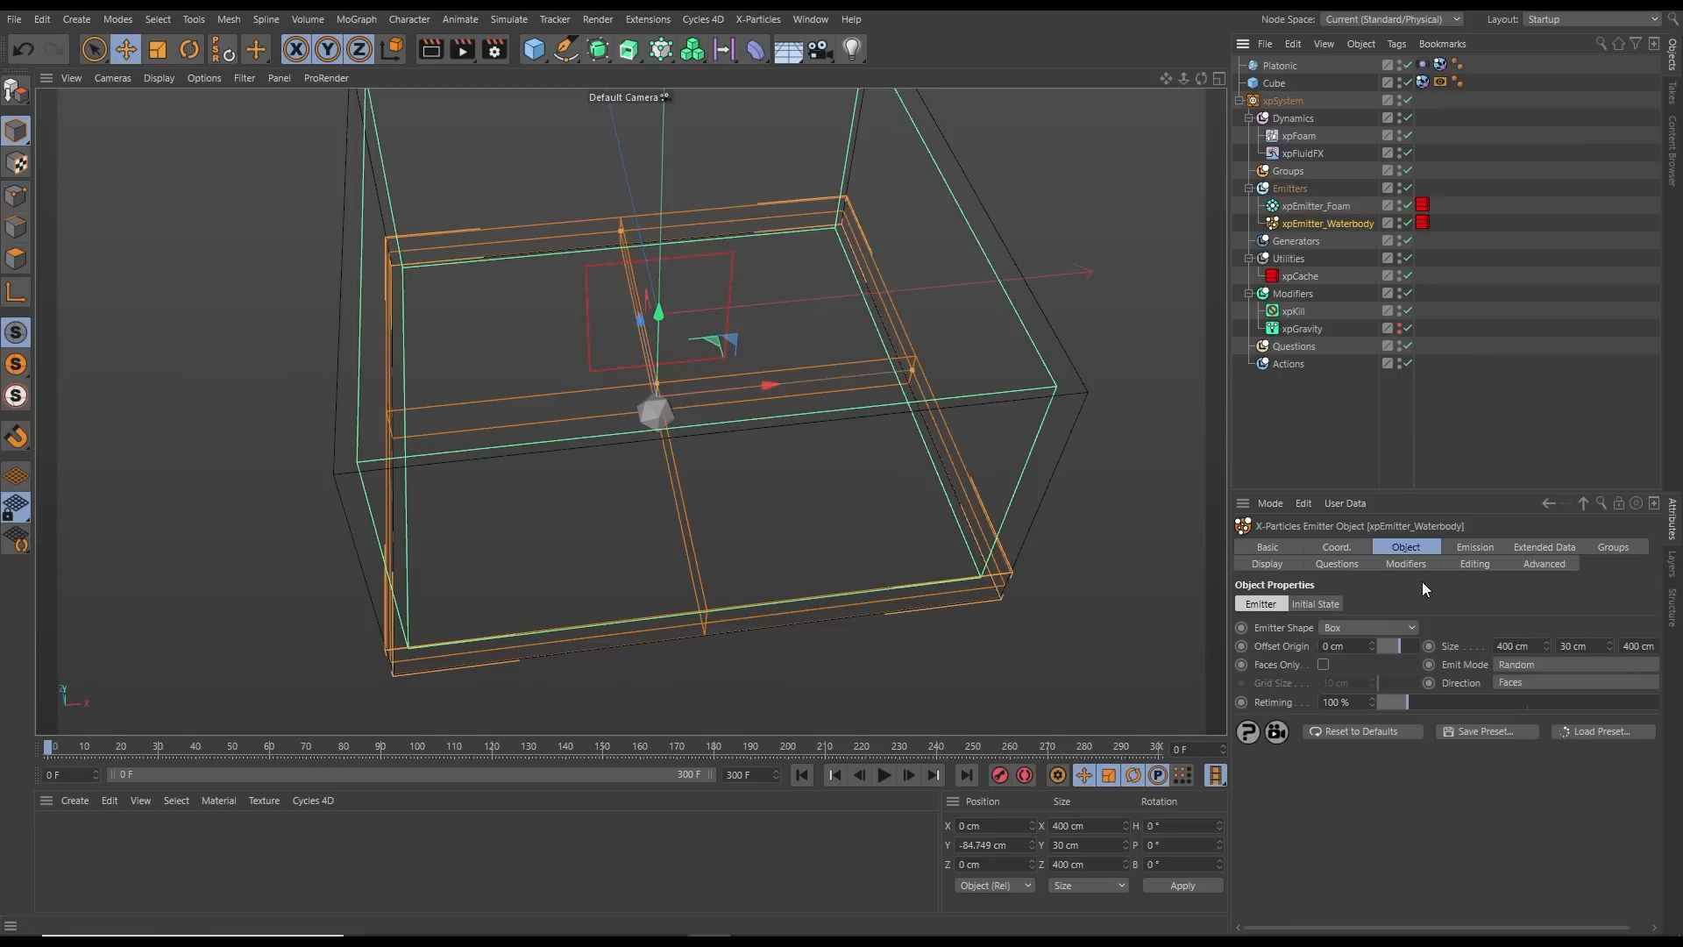
{"action": "left_click", "coordinate": [1536, 547]}
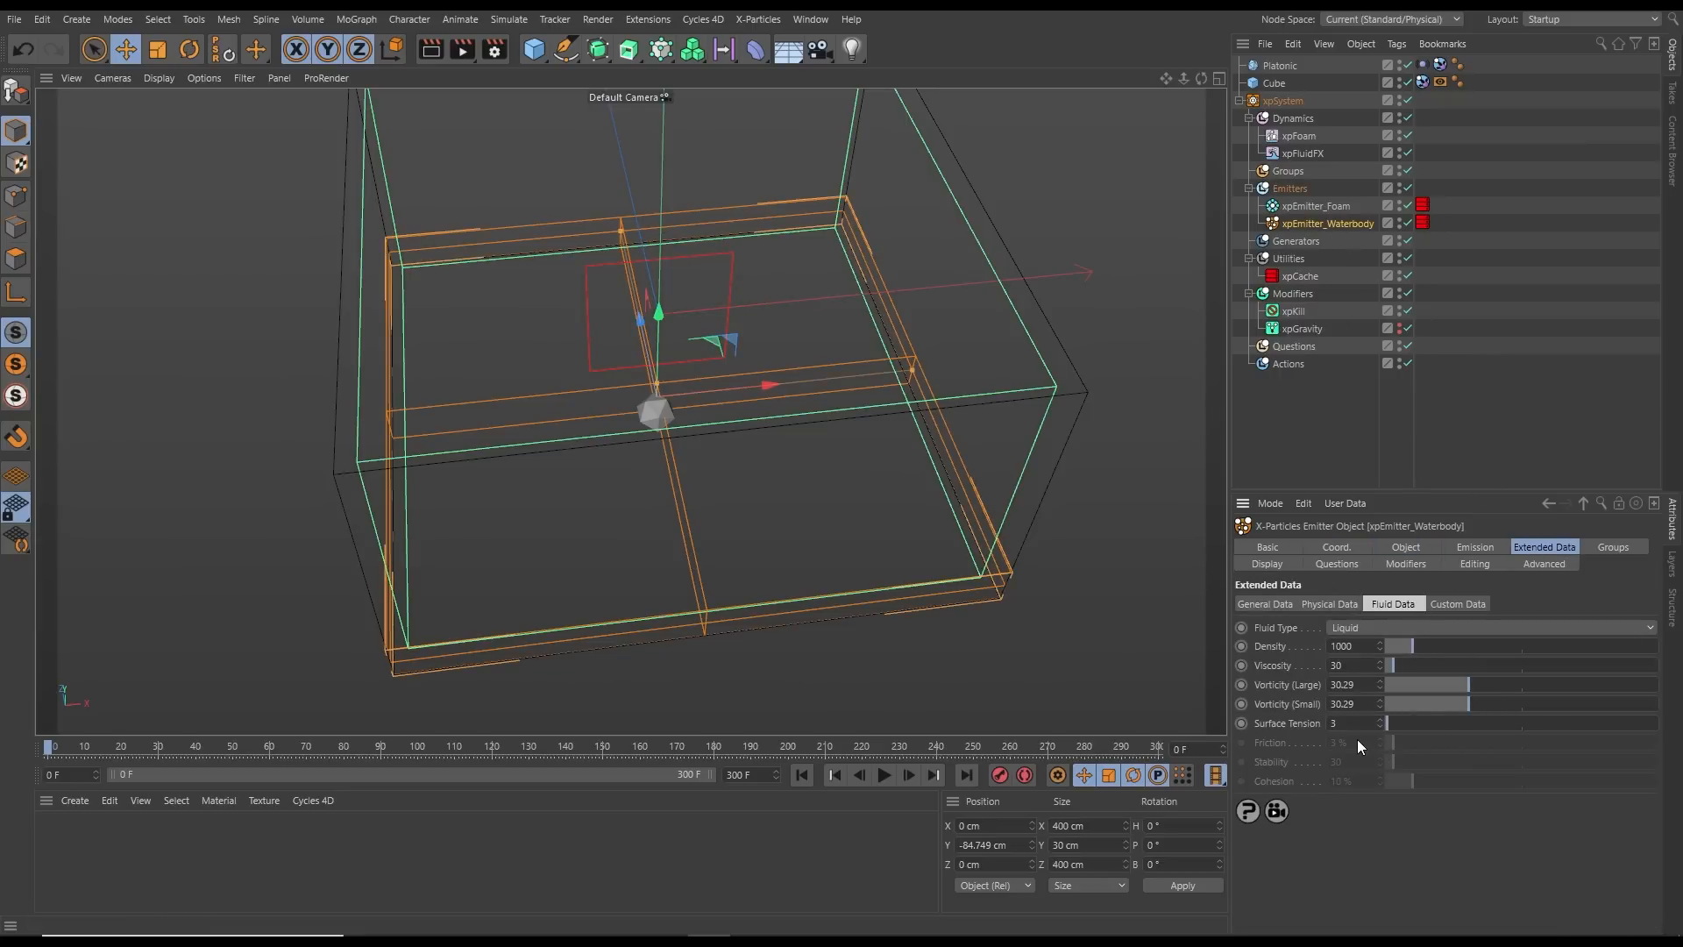
{"action": "double_click", "coordinate": [1359, 665]}
{"action": "key", "text": "Return"}
{"action": "left_click", "coordinate": [1382, 728]}
{"action": "key", "text": "Return"}
Set the position frequency of the Platonic's Vibrate tag to 1.4 and rebuild the simulation cache
{"action": "left_click", "coordinate": [1422, 65]}
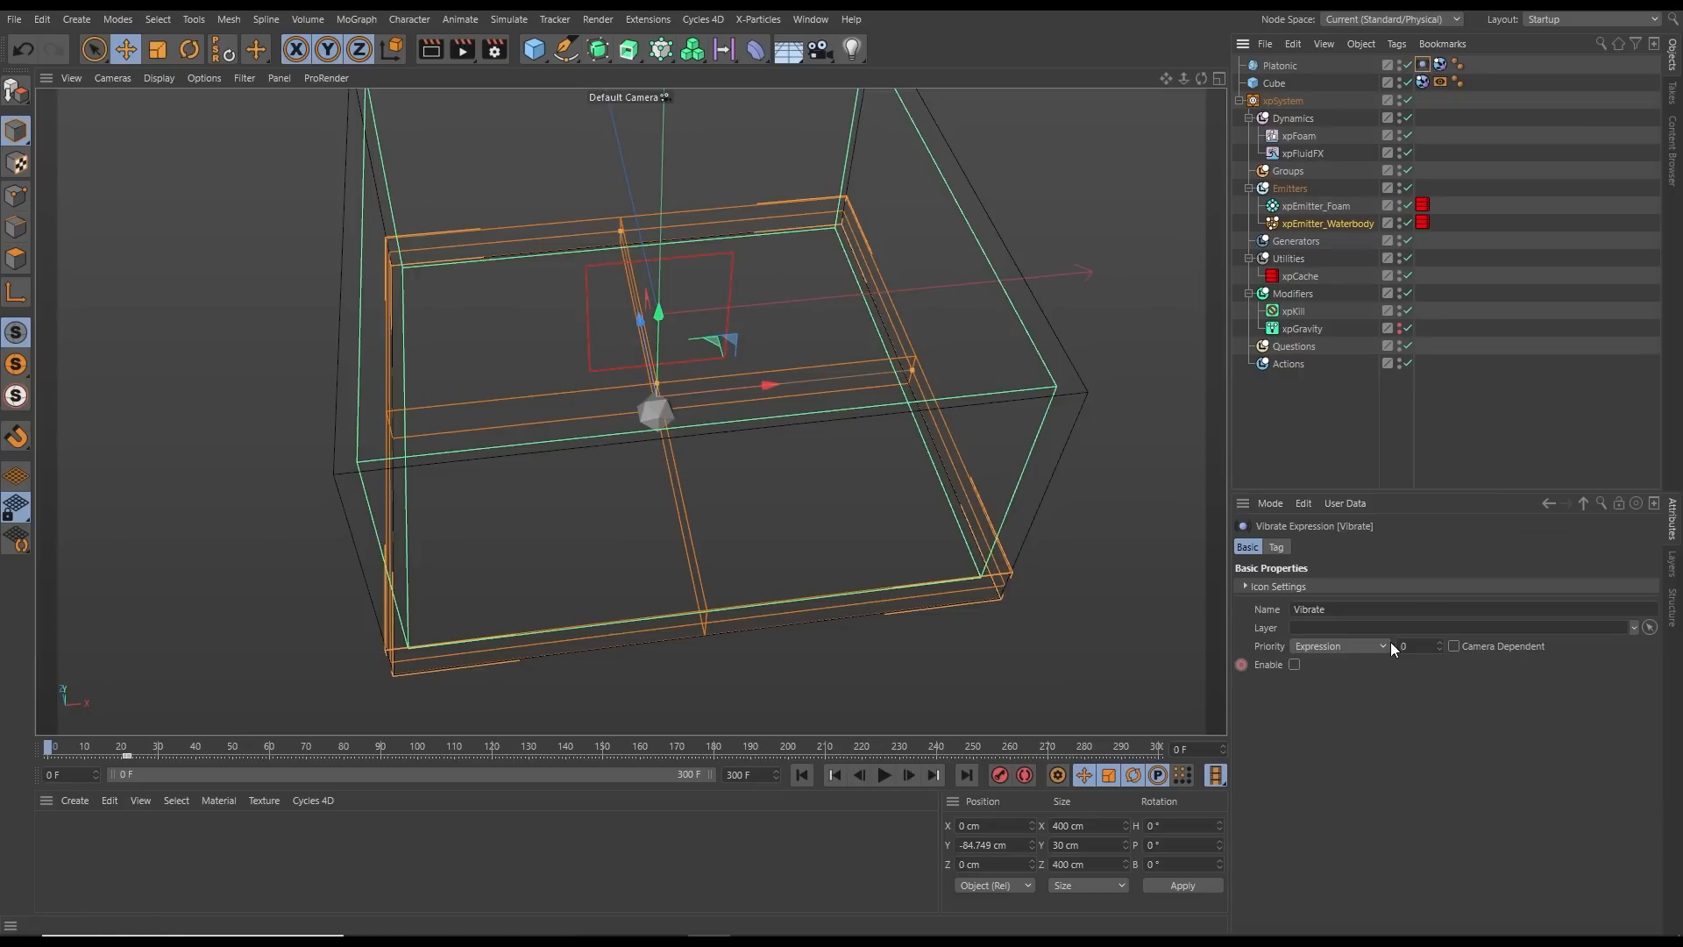
{"action": "left_click", "coordinate": [1278, 547]}
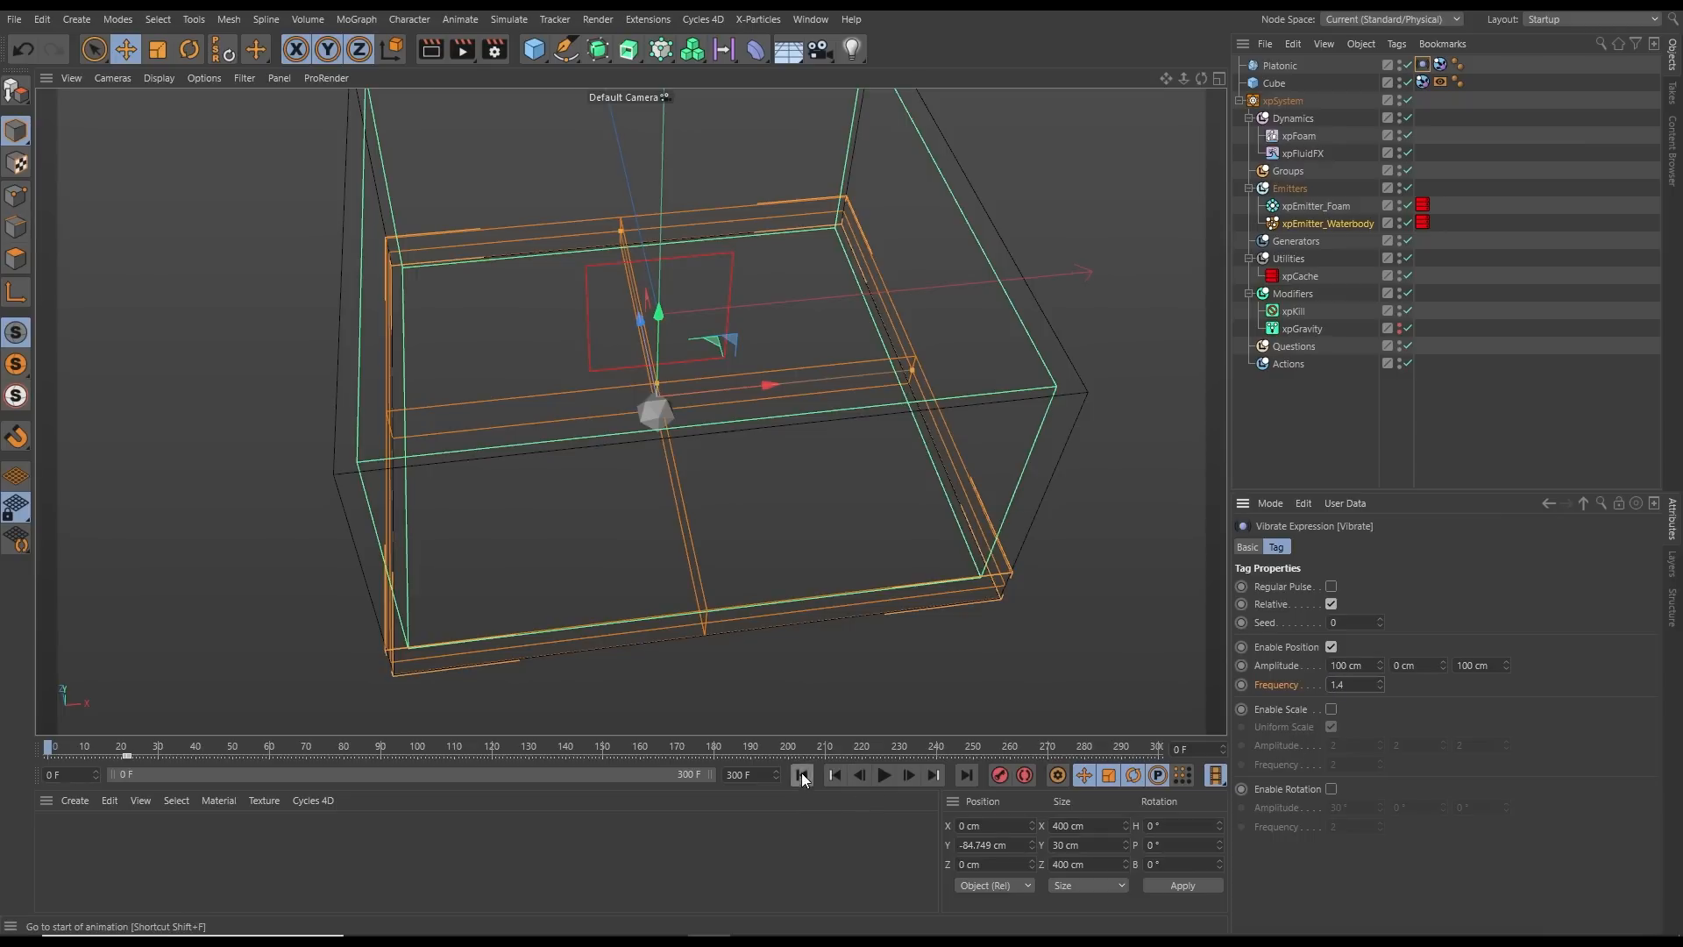
{"action": "left_click", "coordinate": [1301, 276]}
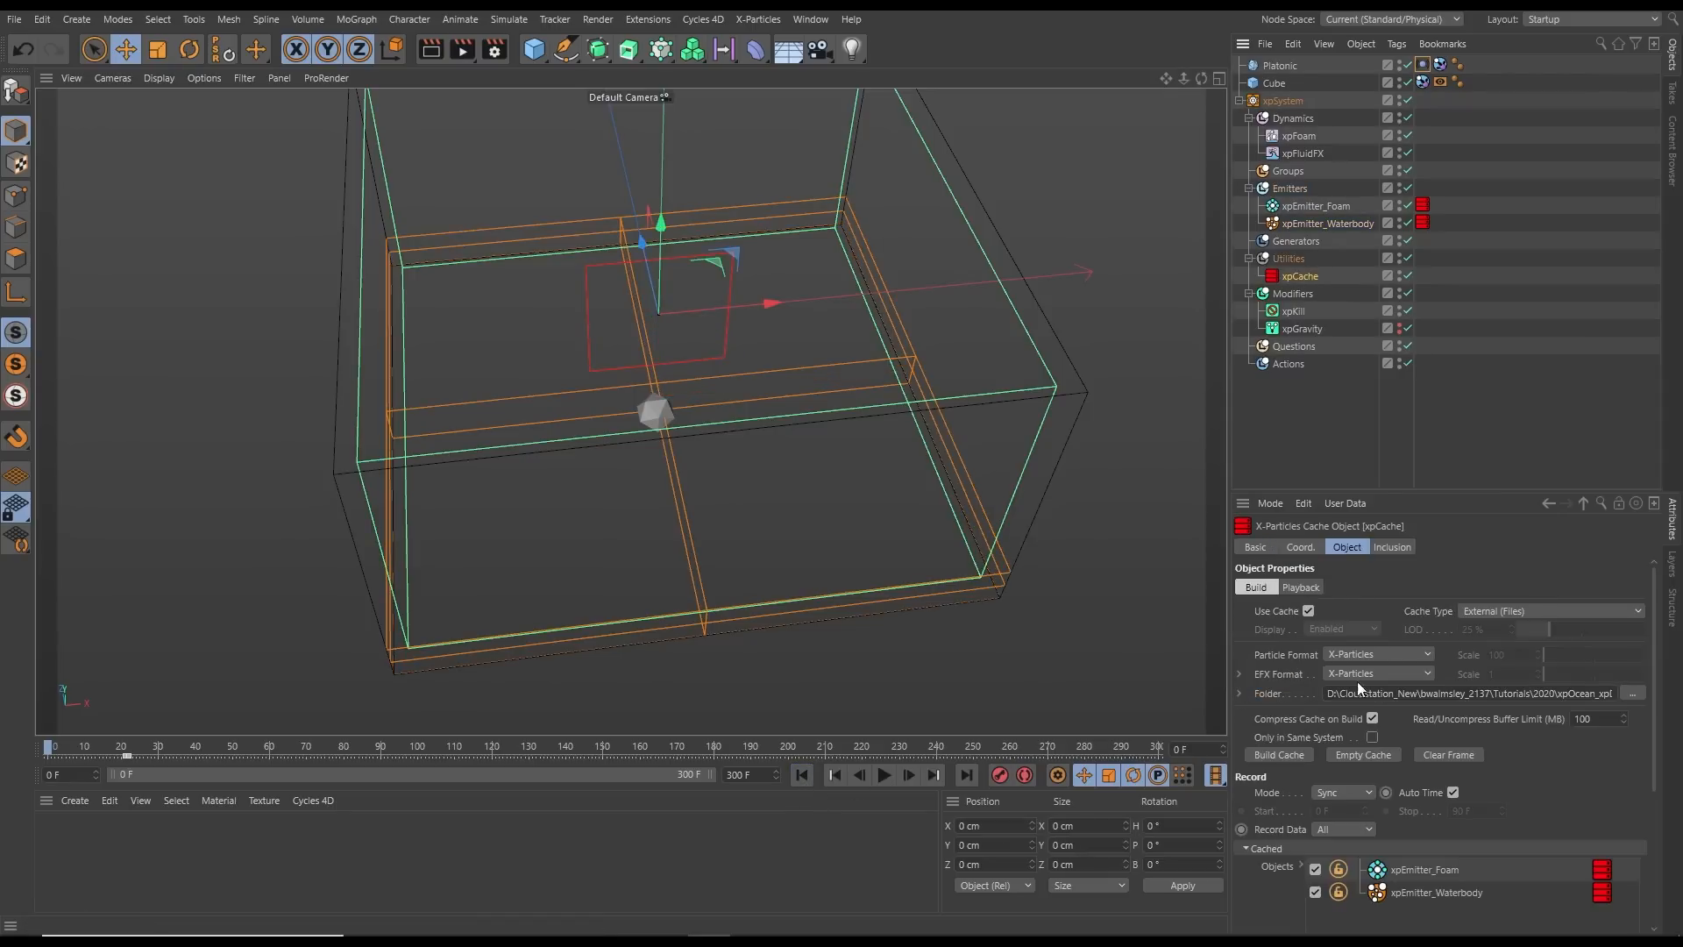
{"action": "left_click", "coordinate": [1290, 754]}
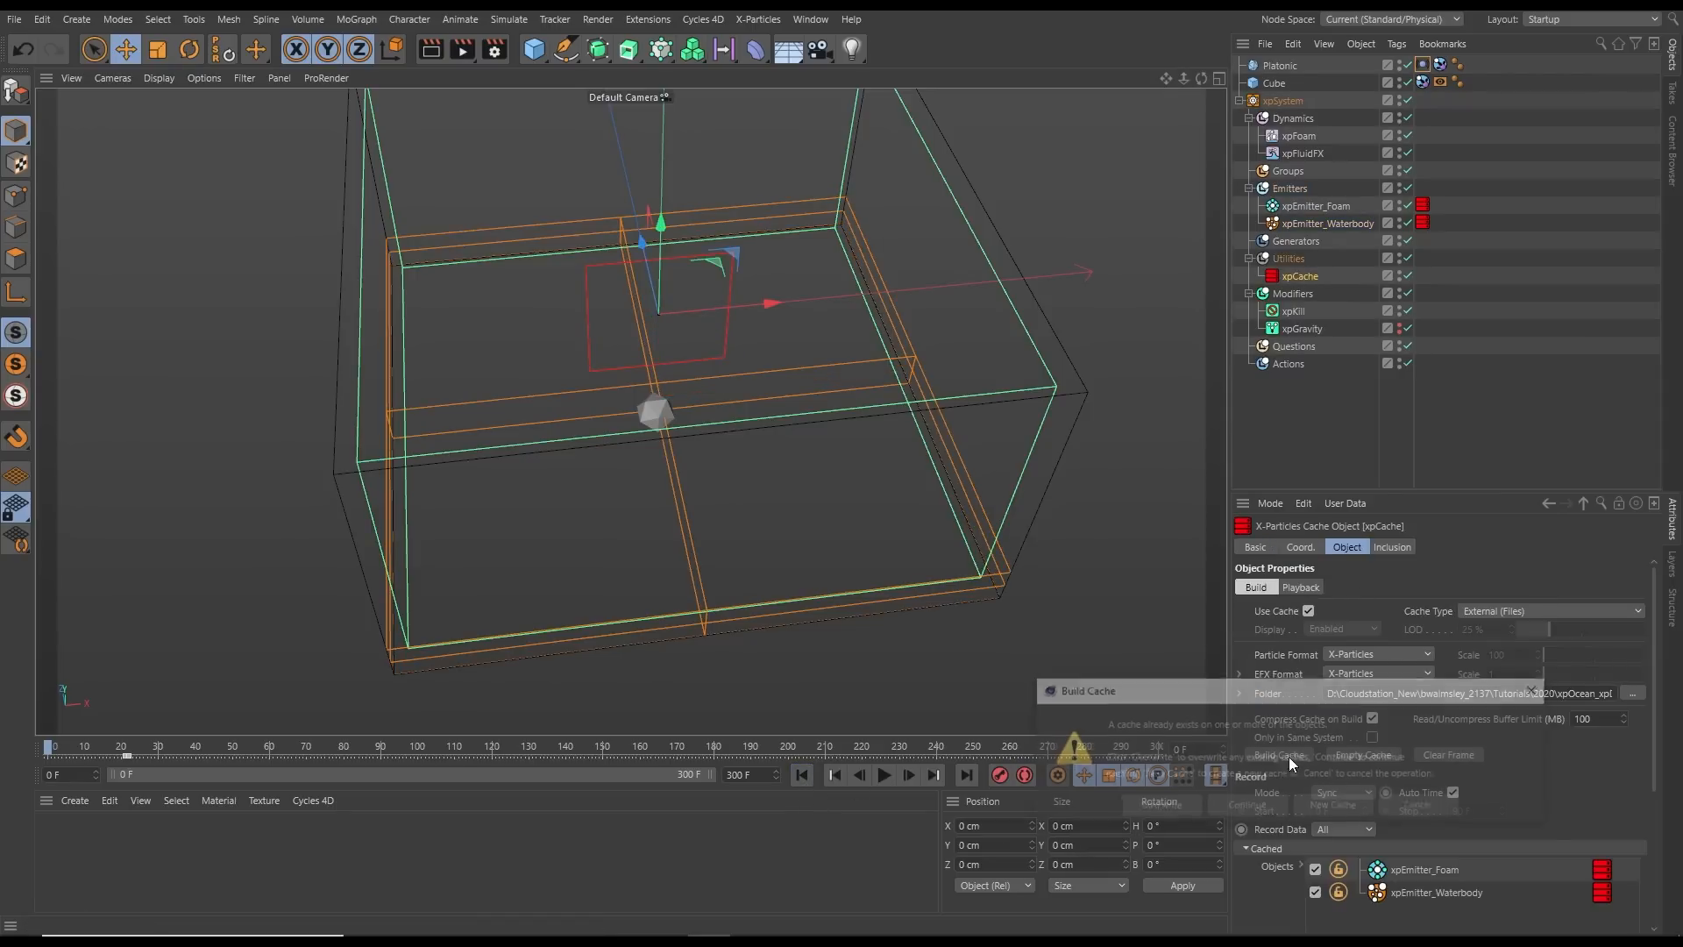
{"action": "left_click", "coordinate": [1161, 804]}
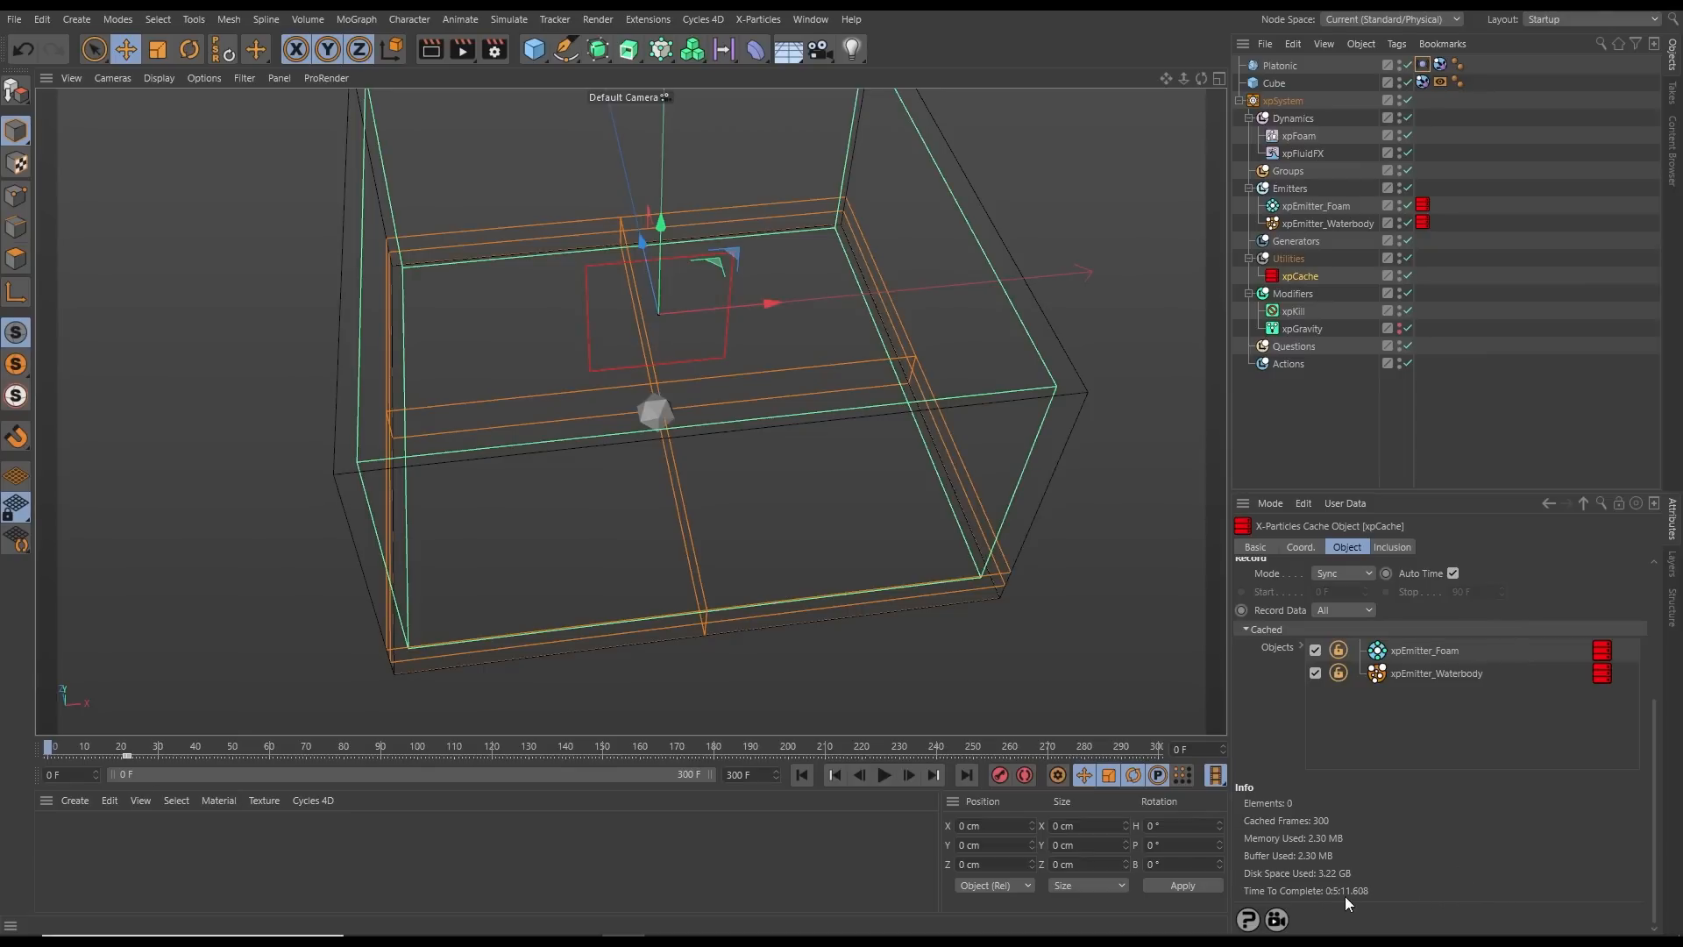
Play back the rebuilt cache and examine the foam around the vibrating Platonic from above and from the sides
{"action": "left_click", "coordinate": [884, 775]}
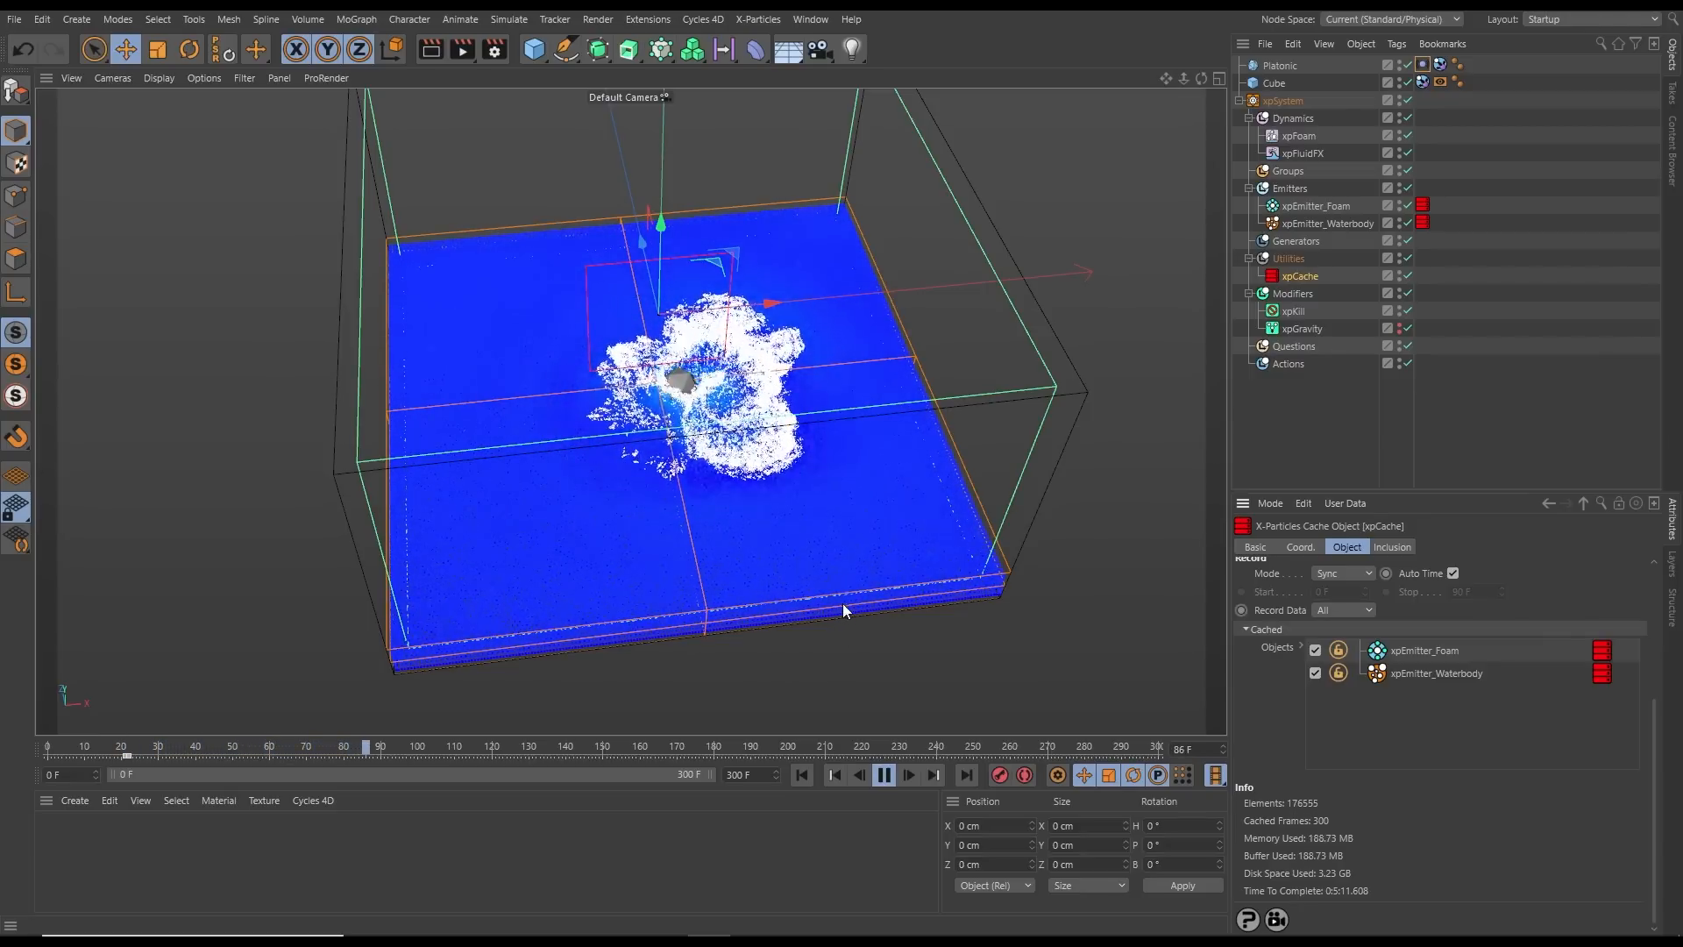
{"action": "left_click_drag", "start_coordinate": [808, 546], "coordinate": [791, 575], "text": "alt"}
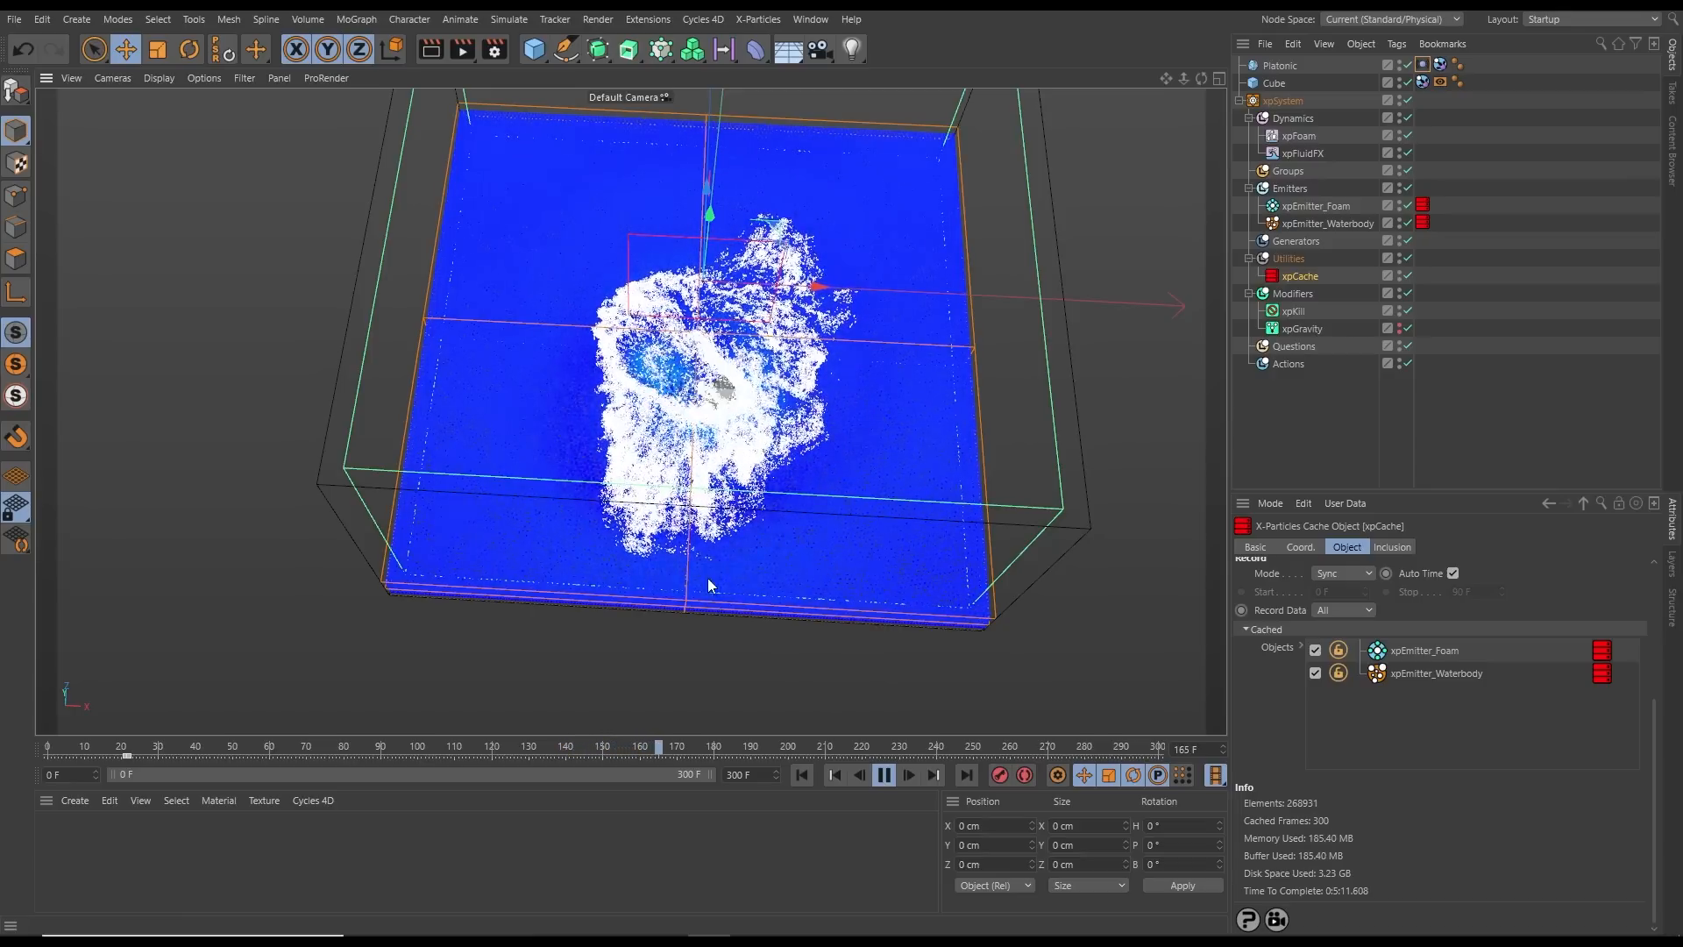
{"action": "left_click_drag", "start_coordinate": [809, 535], "coordinate": [799, 456], "text": "alt"}
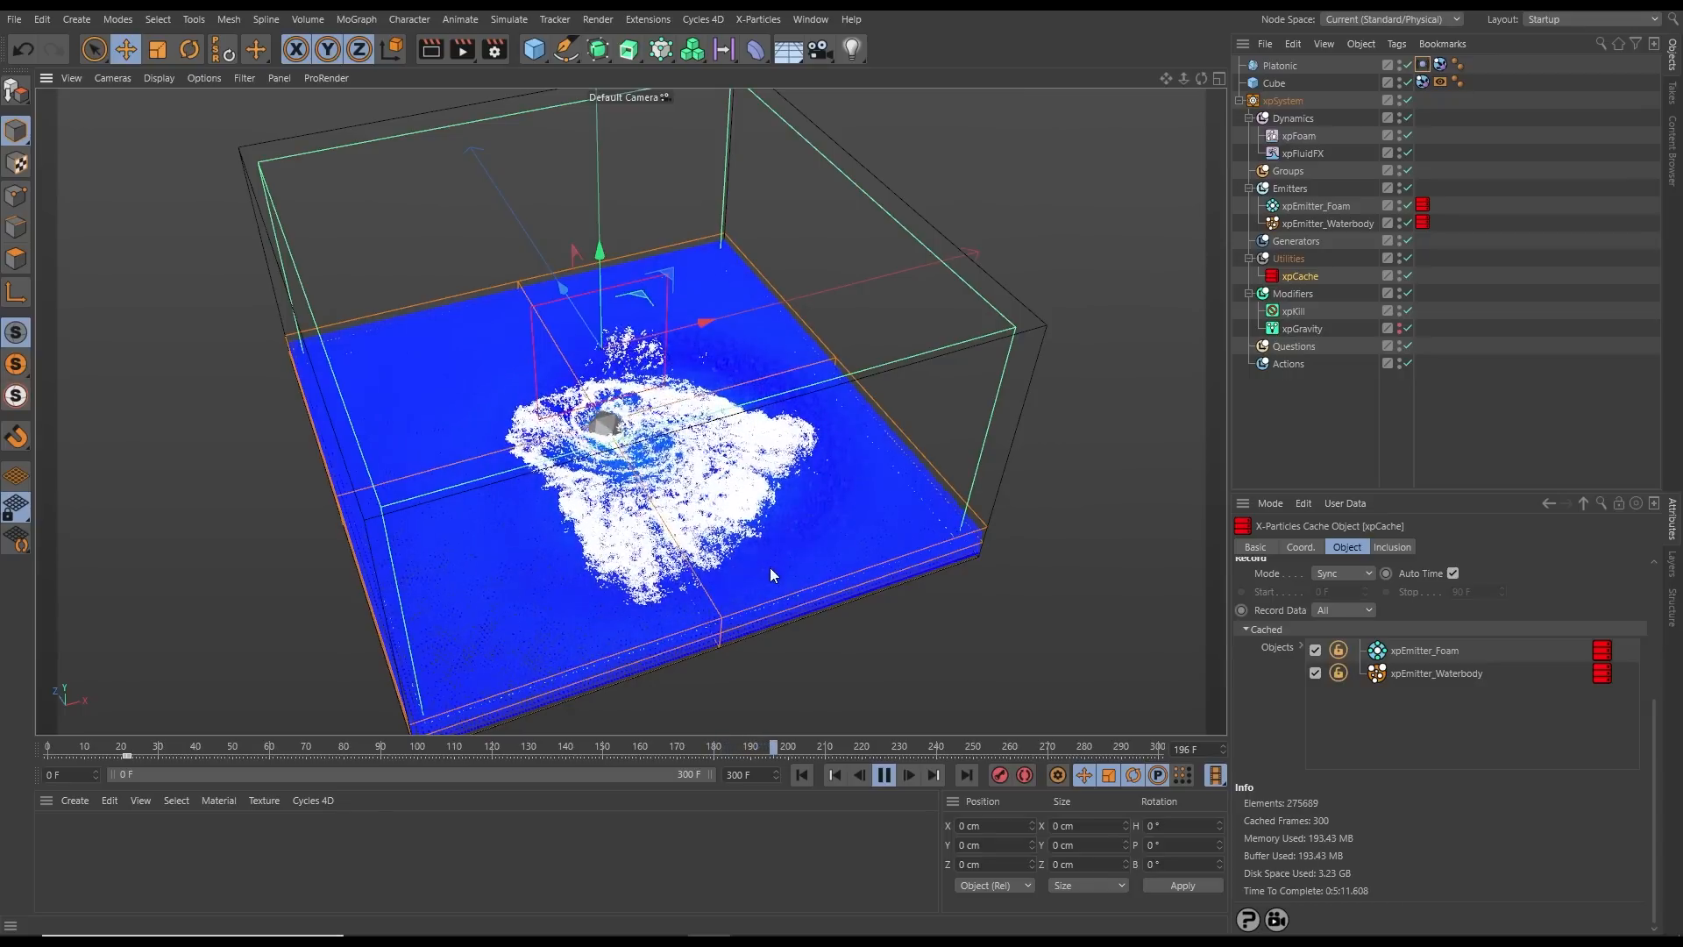
{"action": "left_click_drag", "start_coordinate": [761, 550], "coordinate": [705, 545], "text": "alt"}
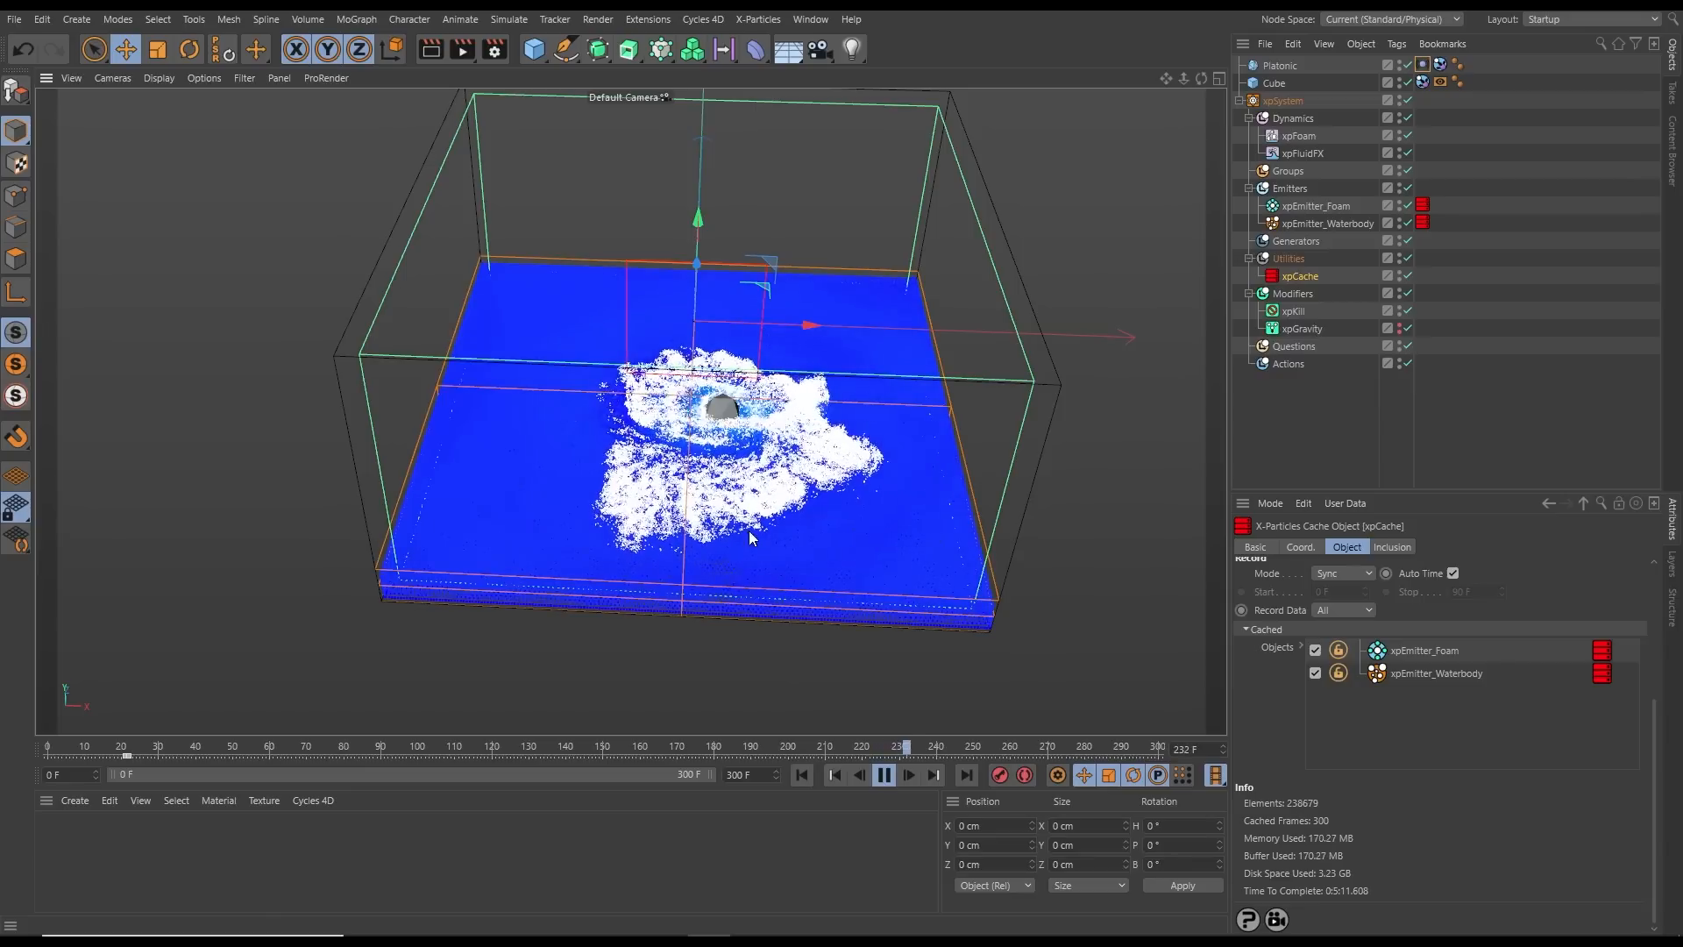
{"action": "left_click_drag", "start_coordinate": [735, 529], "coordinate": [784, 545], "text": "alt"}
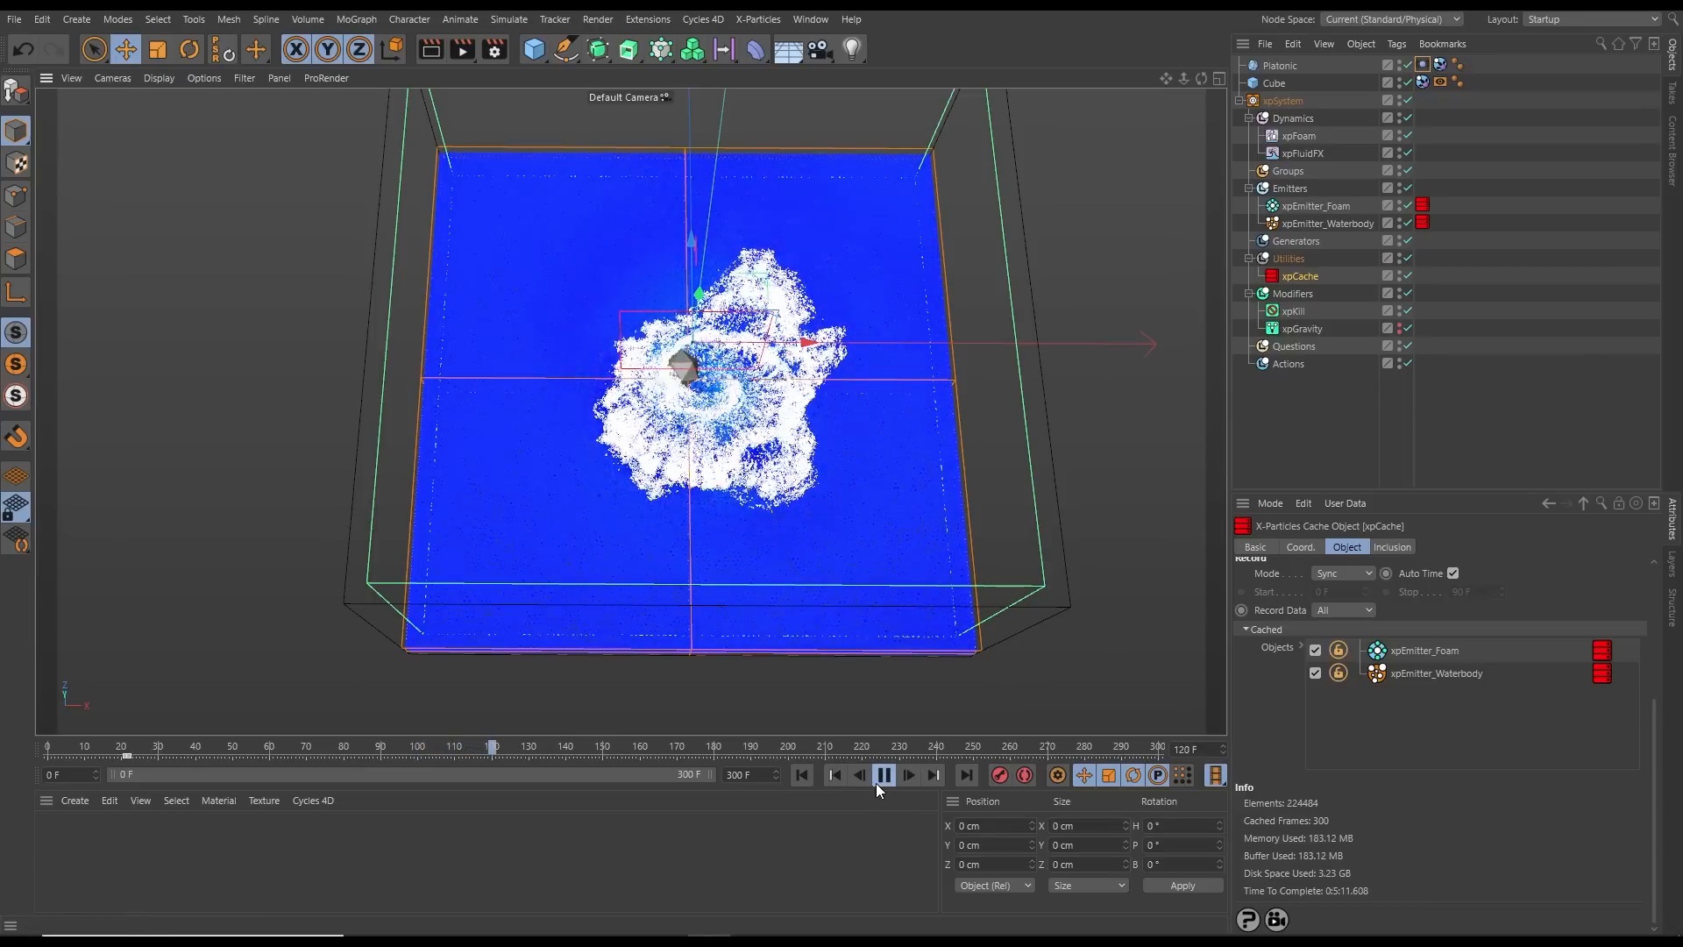
Examine the foam around the Platonic from a lower and wider angle, stop playback and return to the first frame
{"action": "left_click_drag", "start_coordinate": [822, 575], "coordinate": [820, 473], "text": "alt"}
{"action": "scroll", "coordinate": [708, 512], "scroll_direction": "down", "scroll_amount": 5}
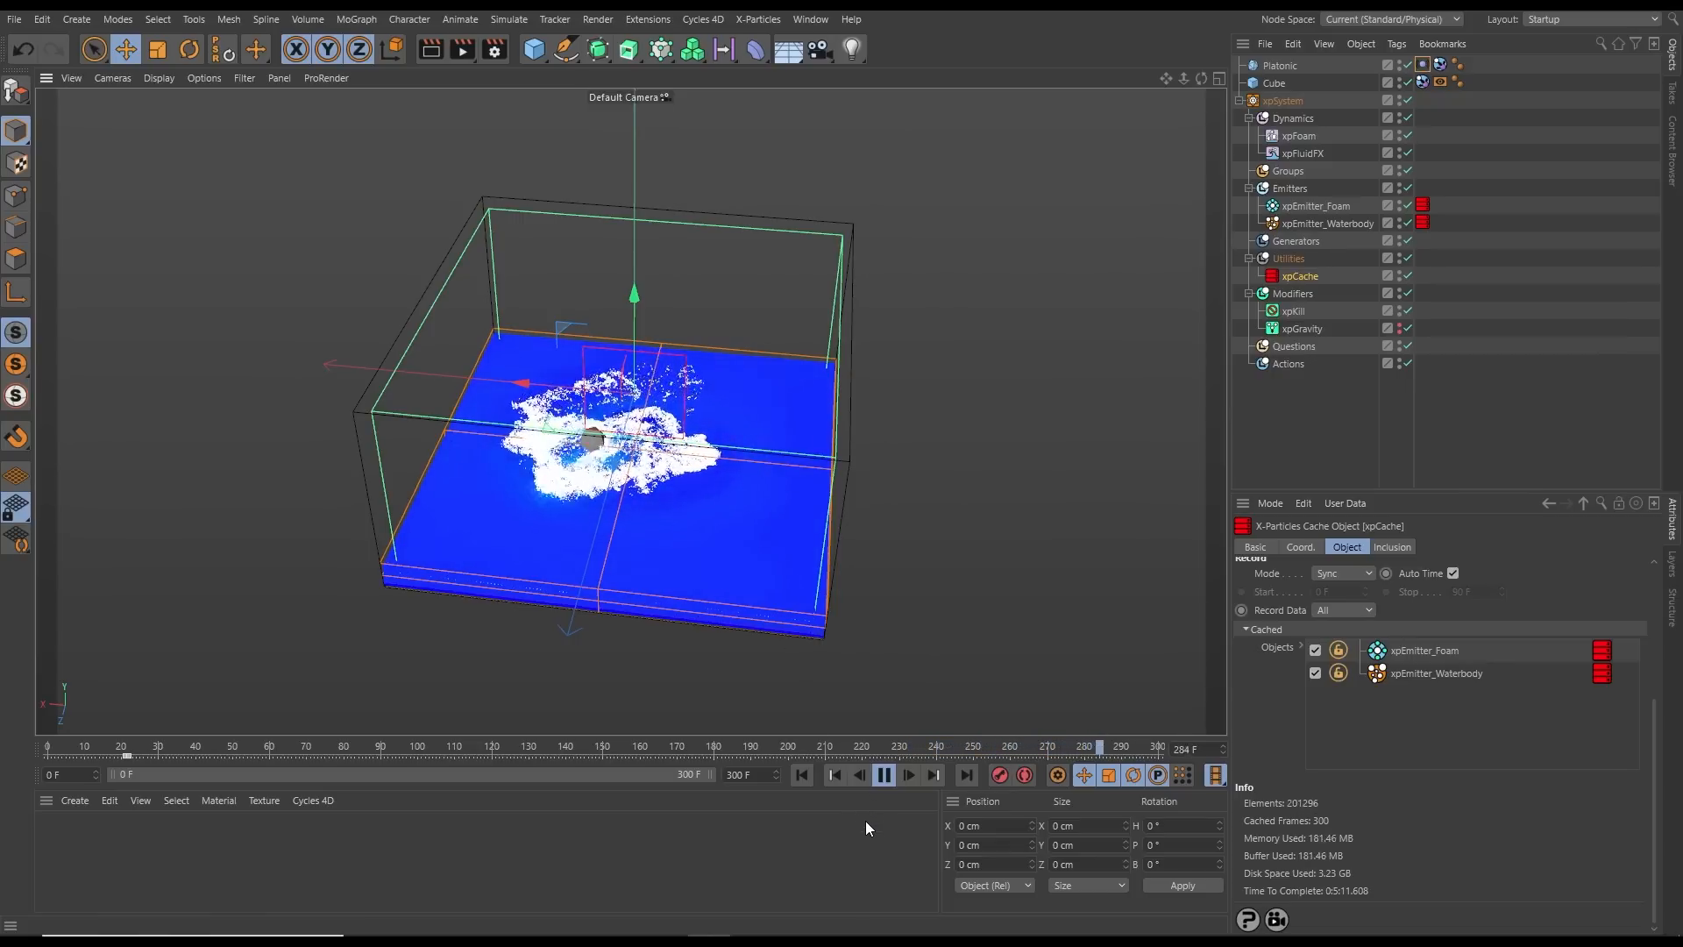
{"action": "left_click", "coordinate": [884, 775]}
{"action": "left_click", "coordinate": [802, 775]}
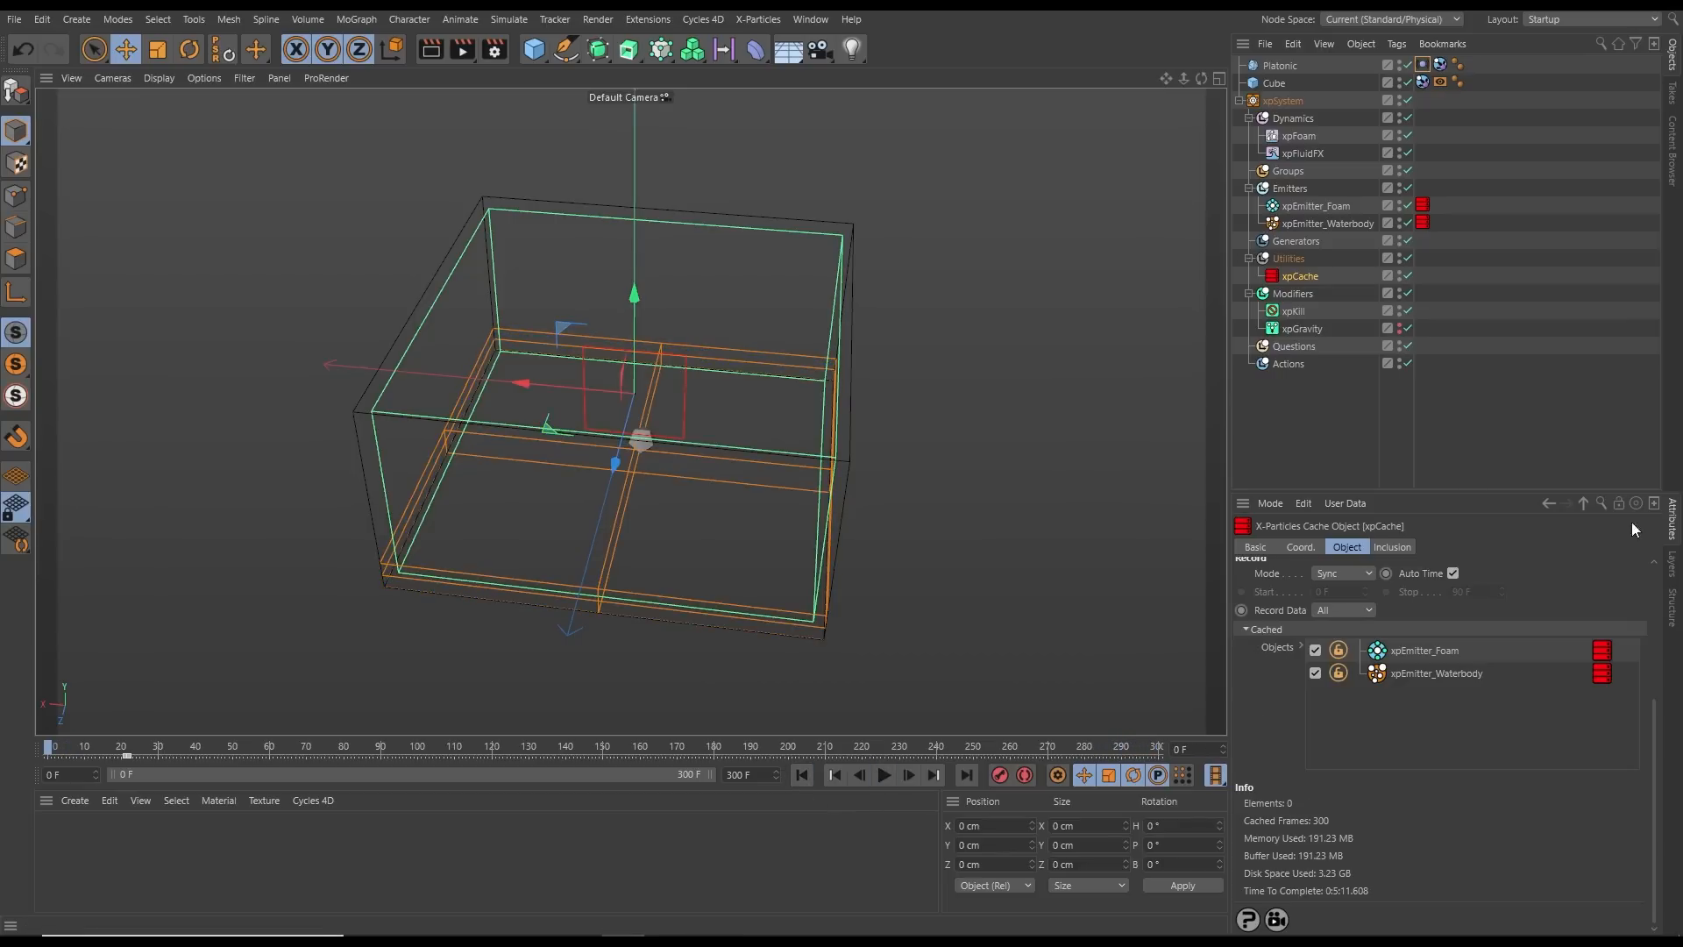
Collapse the xpSystem hierarchy, disable the xpSystem and return the timeline to the first frame
{"action": "left_click", "coordinate": [1239, 101]}
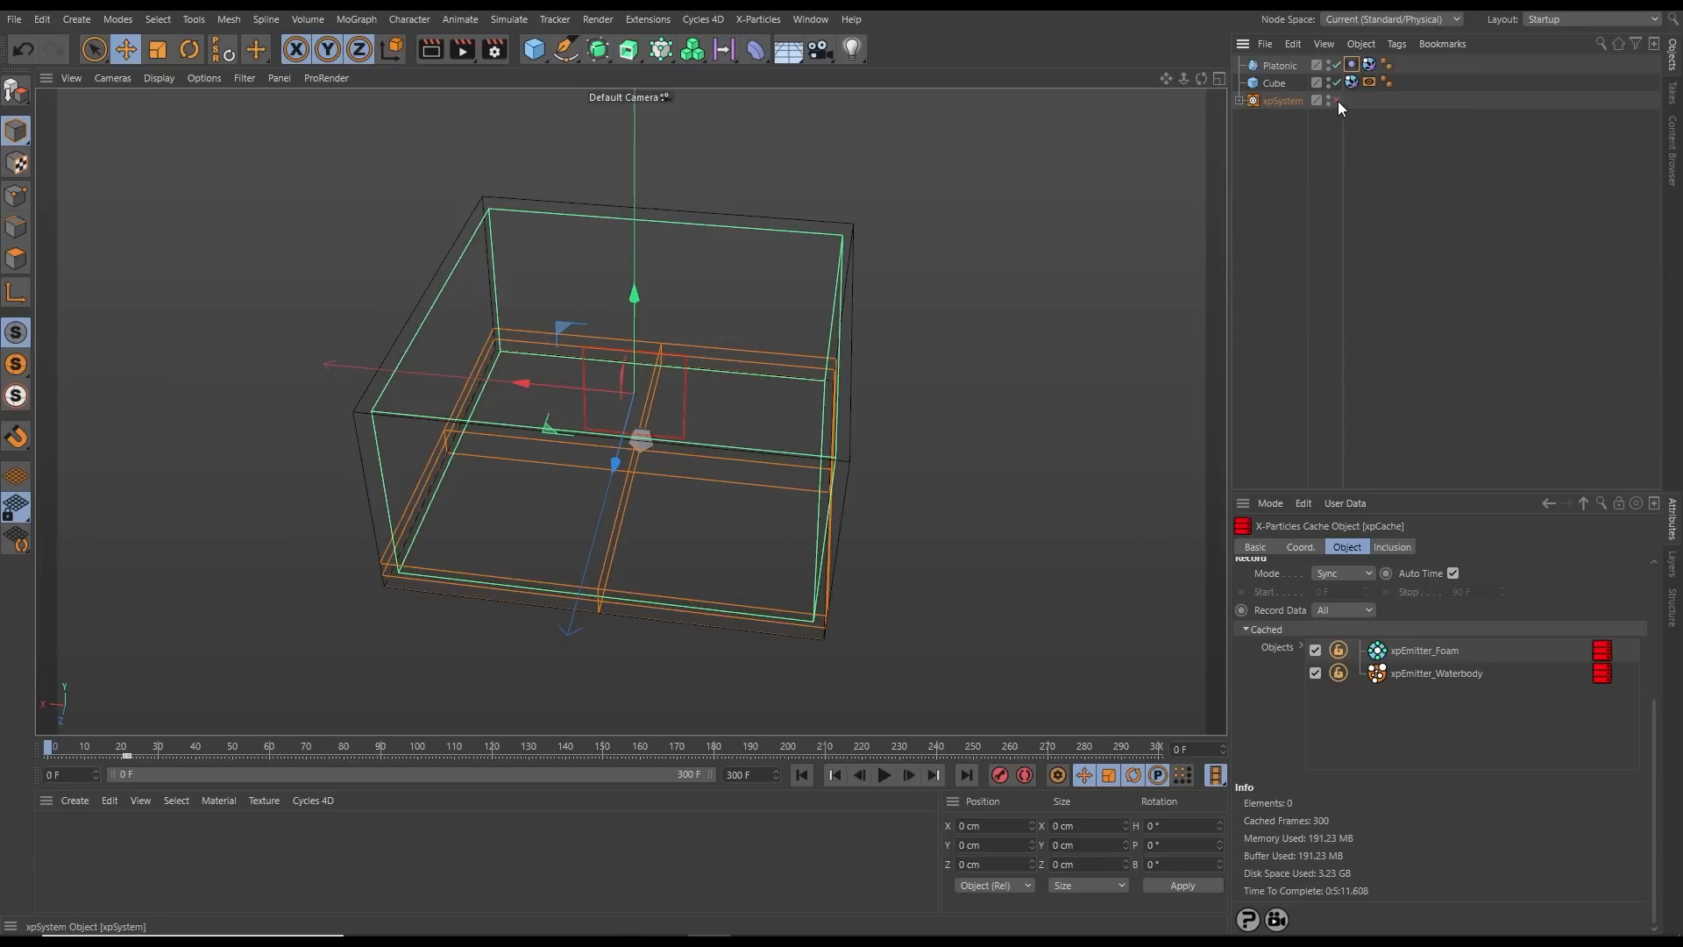
{"action": "left_click", "coordinate": [1336, 100]}
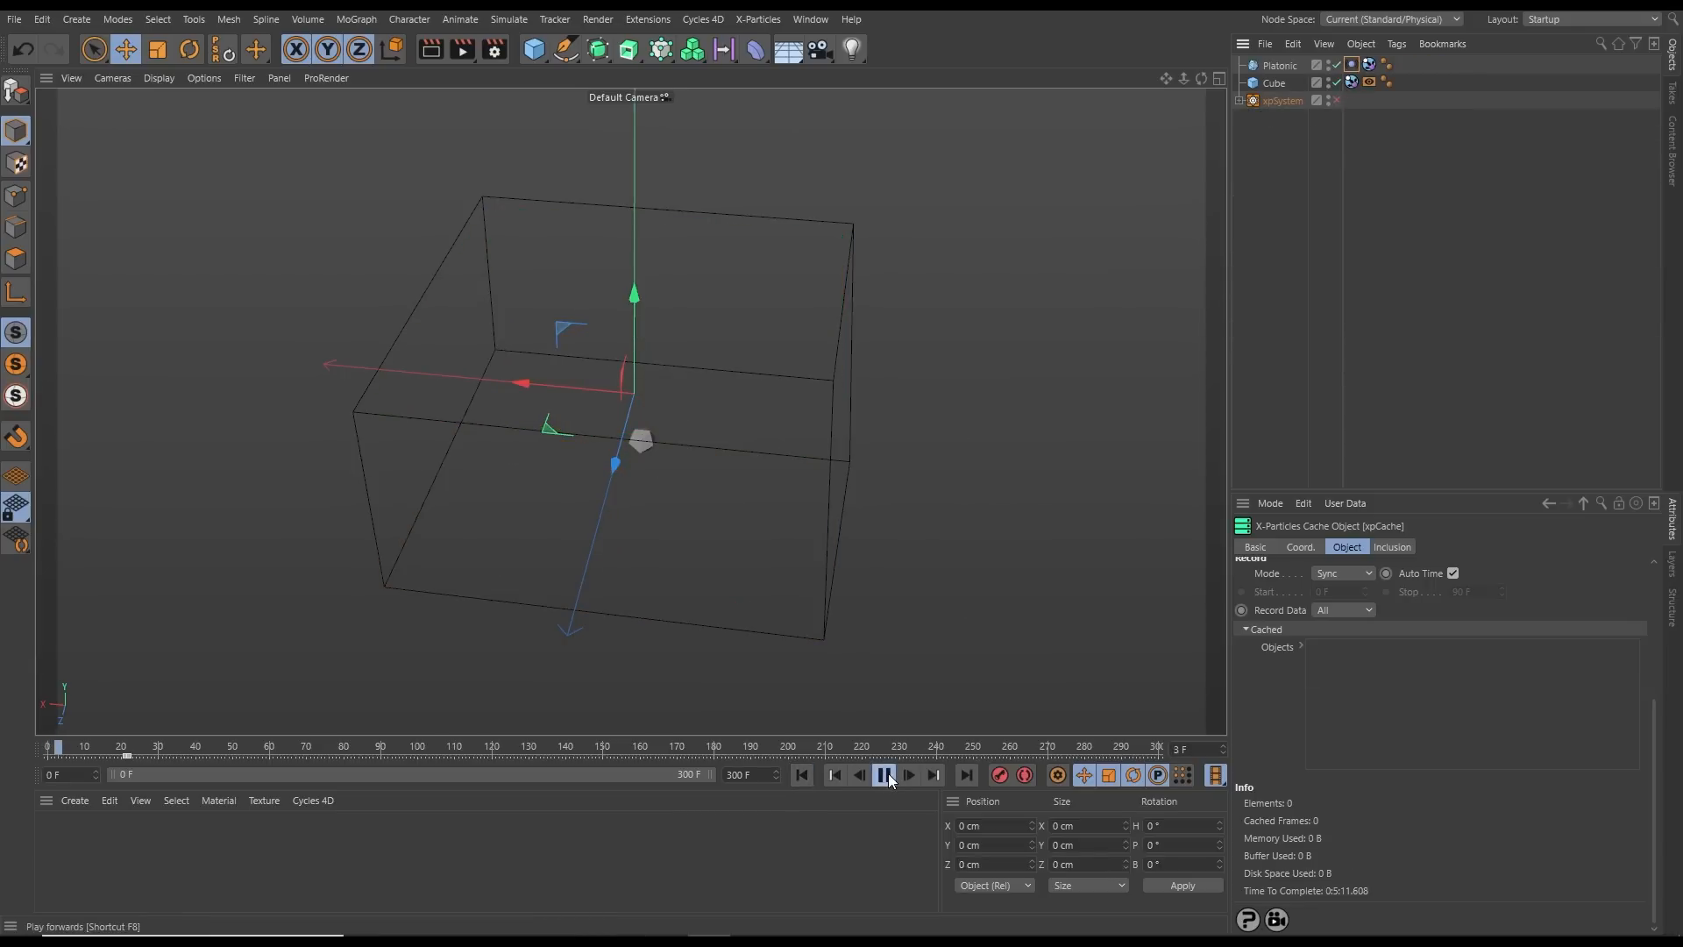
{"action": "left_click", "coordinate": [810, 776]}
Add an xpOcean generator to the scene and play the animation to examine its waves
{"action": "left_click", "coordinate": [767, 23]}
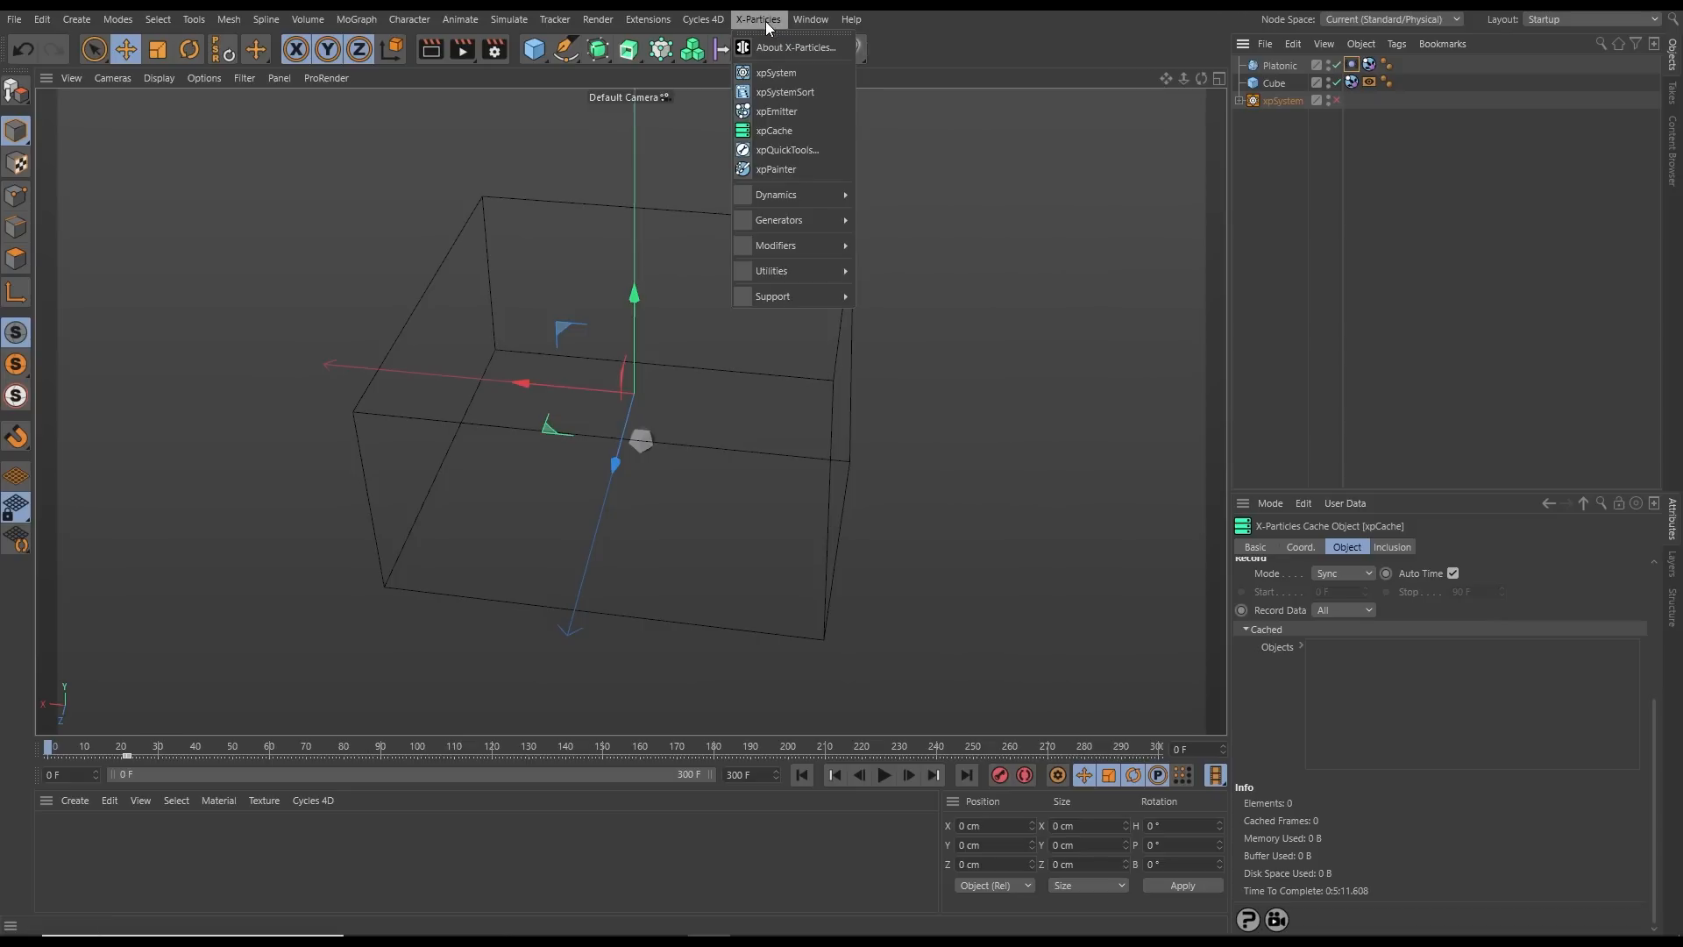
{"action": "mouse_move", "coordinate": [786, 221]}
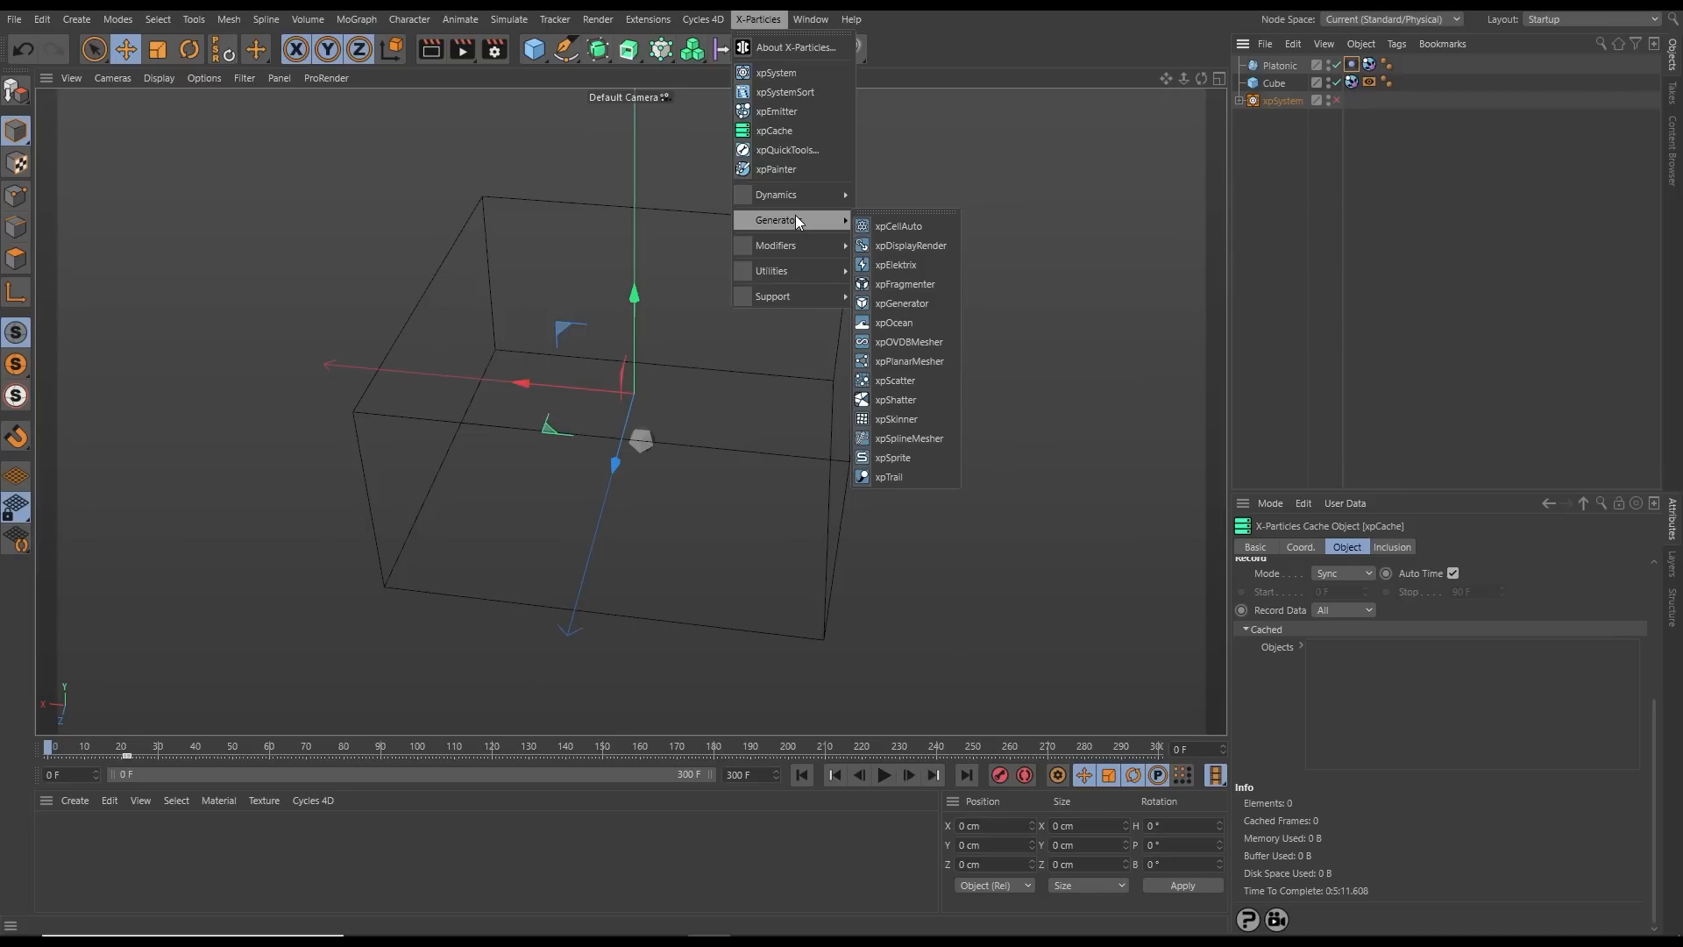
{"action": "left_click", "coordinate": [887, 325]}
{"action": "mouse_move", "coordinate": [835, 507]}
{"action": "left_mouse_down", "text": "alt"}
{"action": "mouse_move", "coordinate": [832, 536]}
{"action": "mouse_move", "coordinate": [853, 510]}
{"action": "left_mouse_up", "text": "alt"}
{"action": "middle_click_drag", "start_coordinate": [877, 548], "coordinate": [843, 537], "text": "alt"}
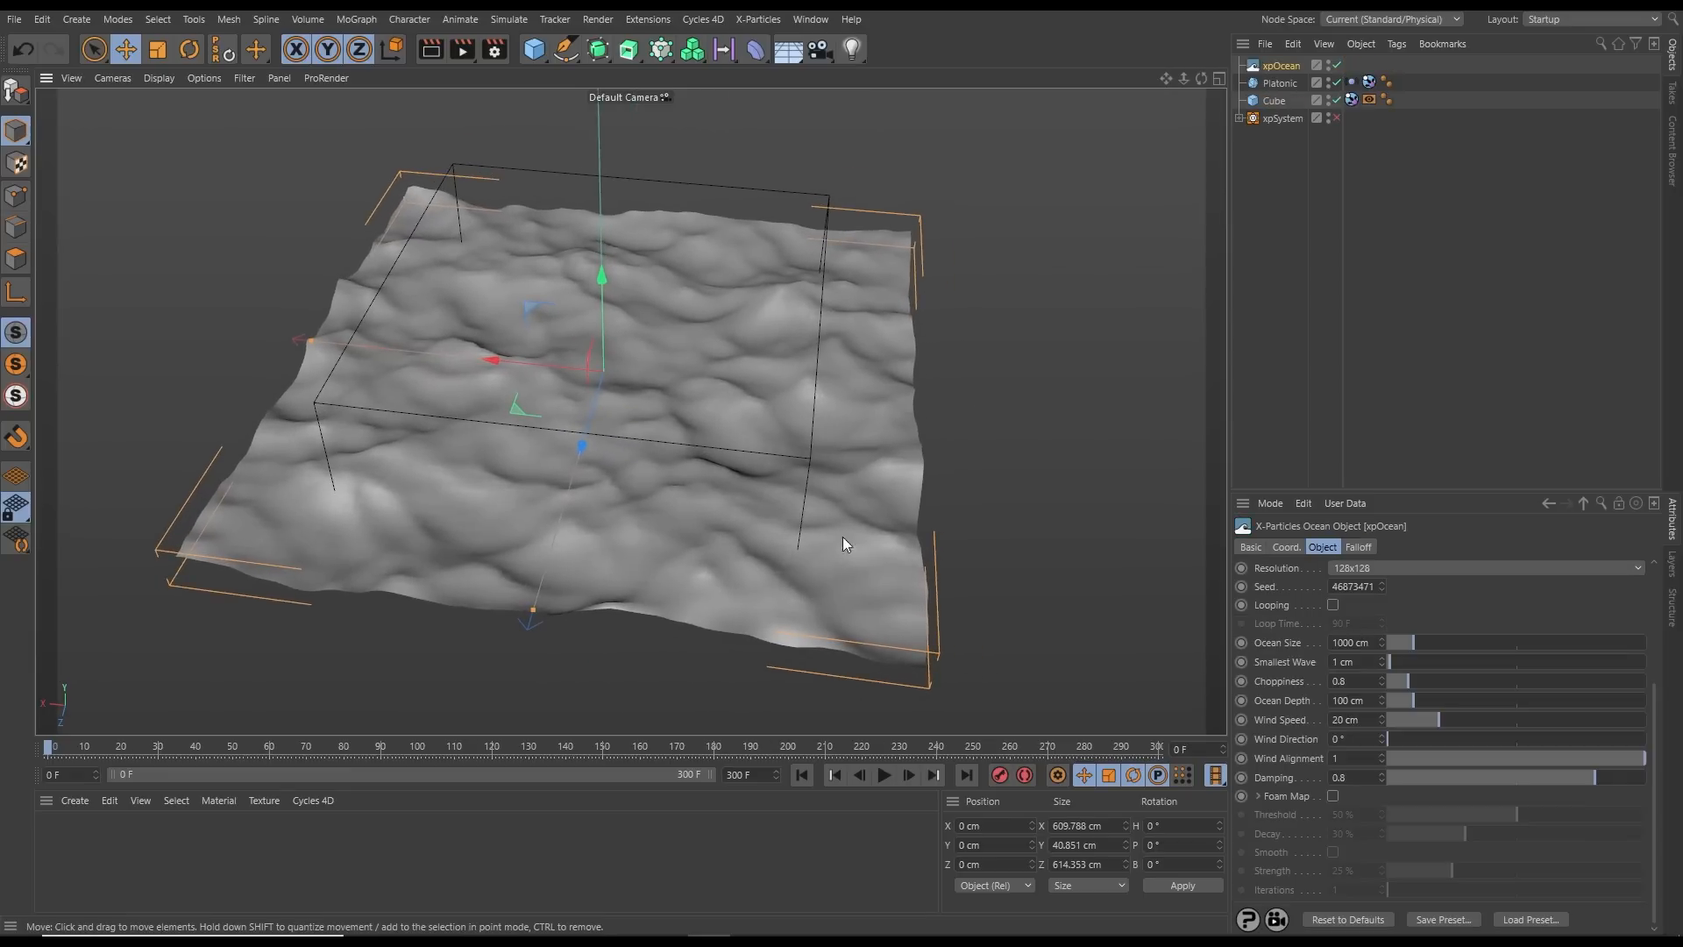
{"action": "left_click", "coordinate": [884, 775]}
{"action": "left_click_drag", "start_coordinate": [545, 417], "coordinate": [758, 420], "text": "alt"}
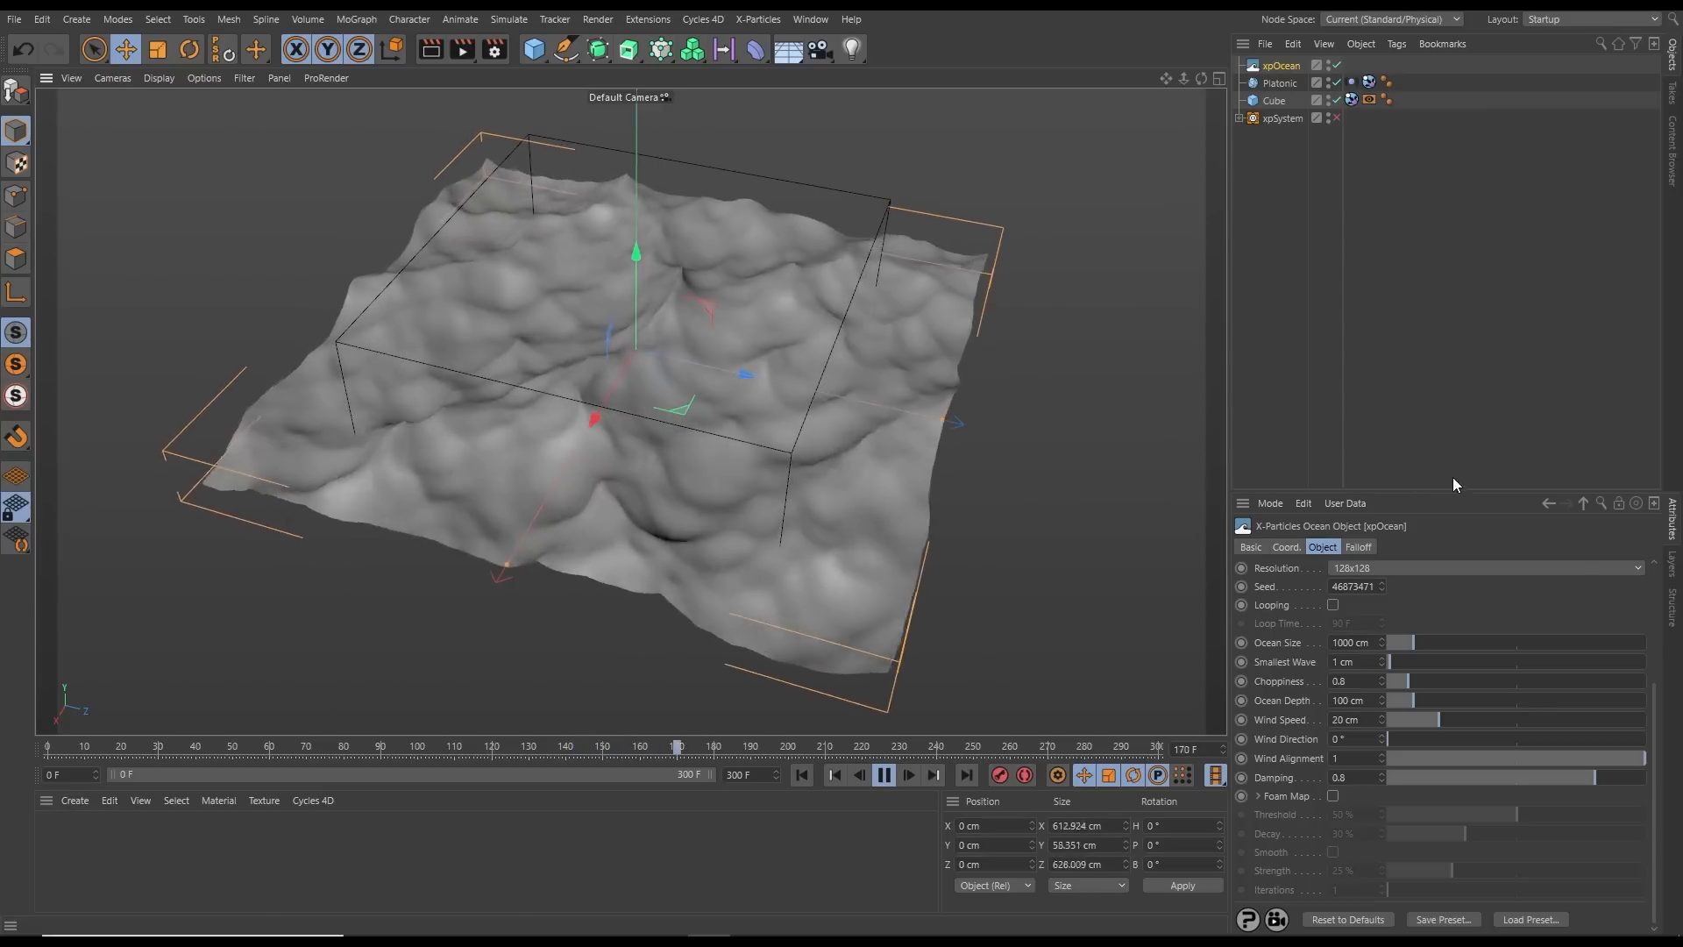
Set the xpOcean's width to 631 cm, width and height segments to 93, wave height to 39.8 cm and time scale to 37.7%
{"action": "left_click_drag", "start_coordinate": [1452, 491], "coordinate": [1423, 250]}
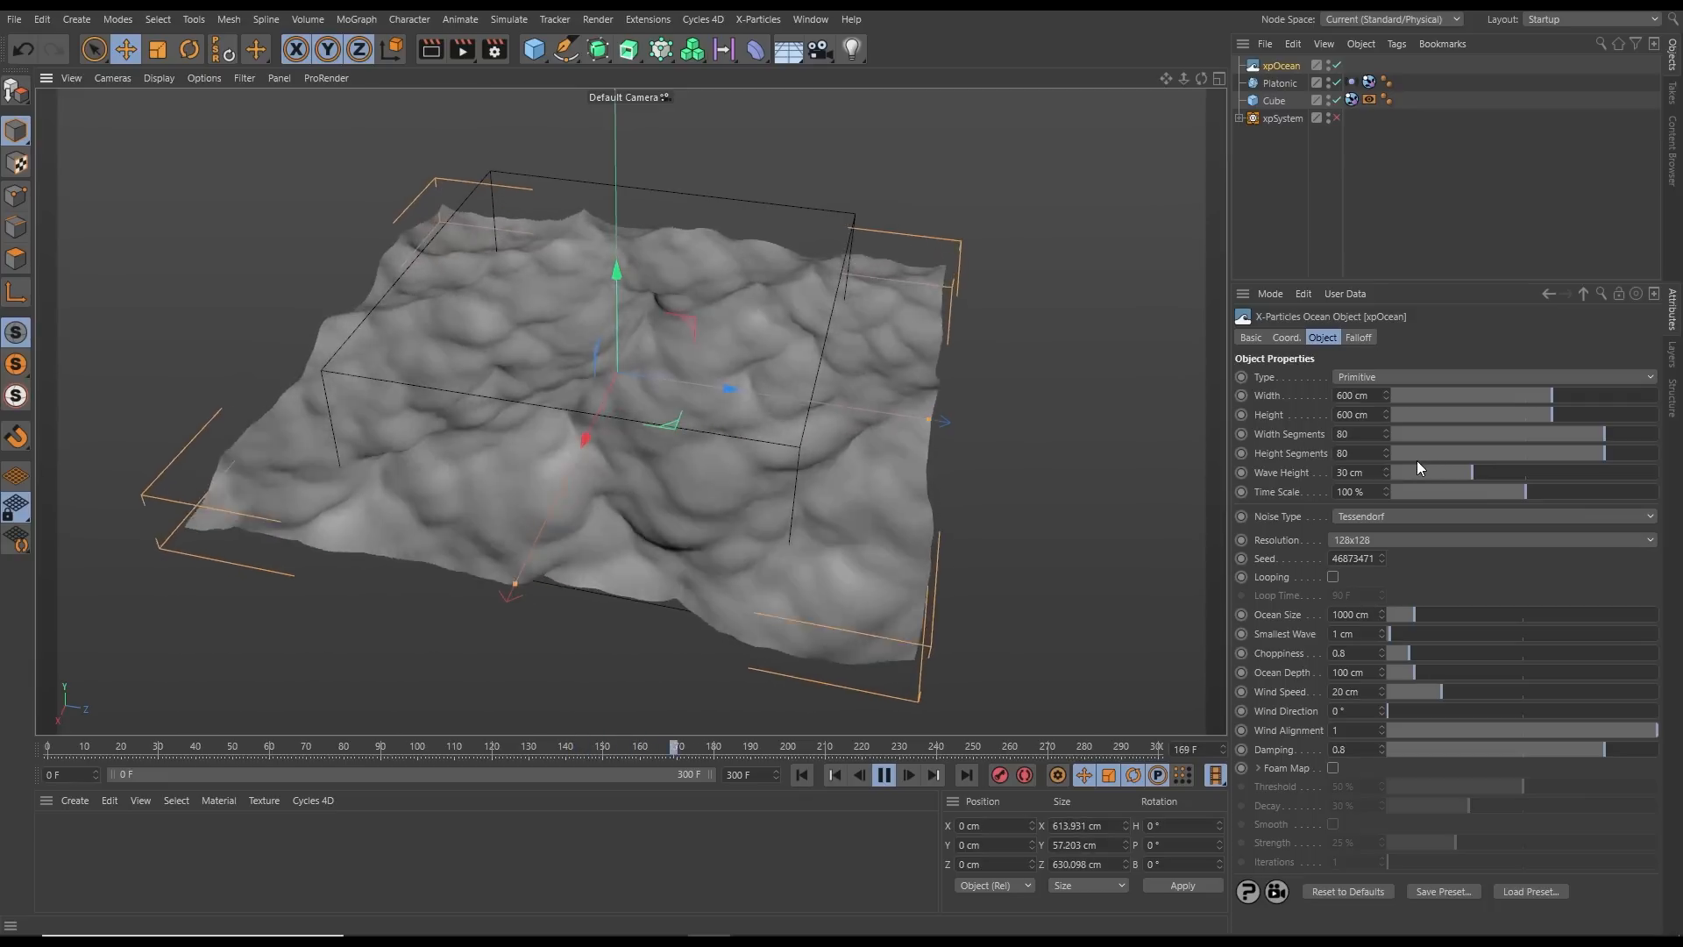
{"action": "left_click_drag", "start_coordinate": [1553, 395], "coordinate": [1573, 394]}
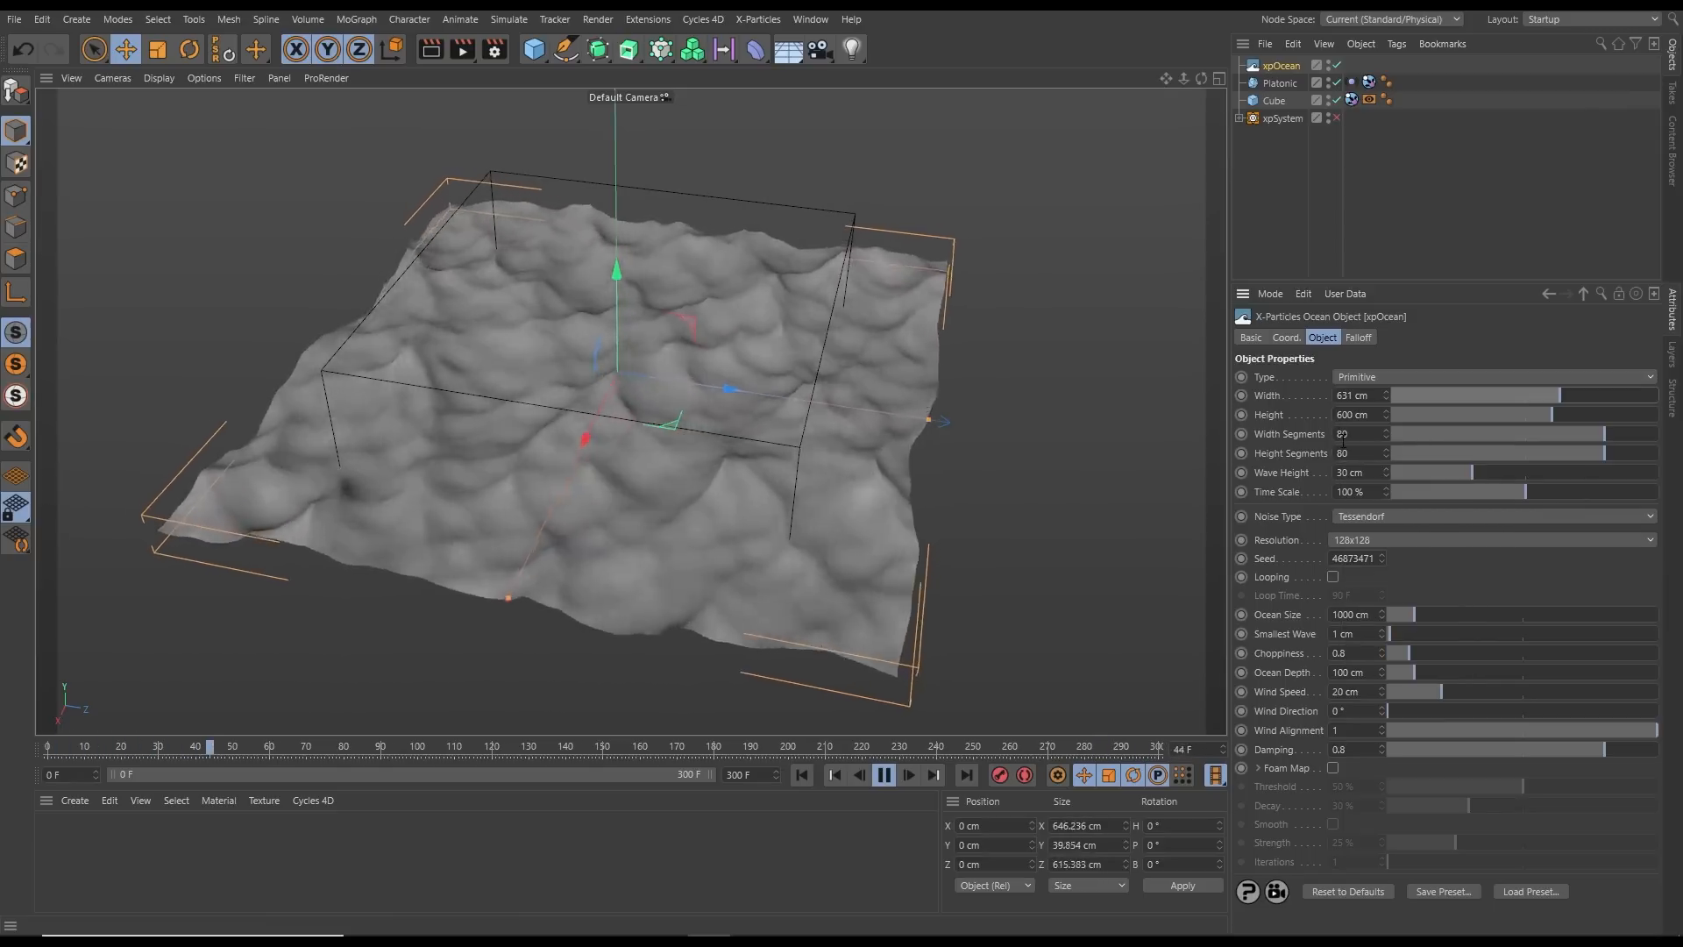
{"action": "key", "text": "n"}
{"action": "key", "text": "b"}
{"action": "mouse_move", "coordinate": [1612, 435]}
{"action": "left_mouse_down"}
{"action": "mouse_move", "coordinate": [1640, 435]}
{"action": "mouse_move", "coordinate": [1639, 455]}
{"action": "left_mouse_up"}
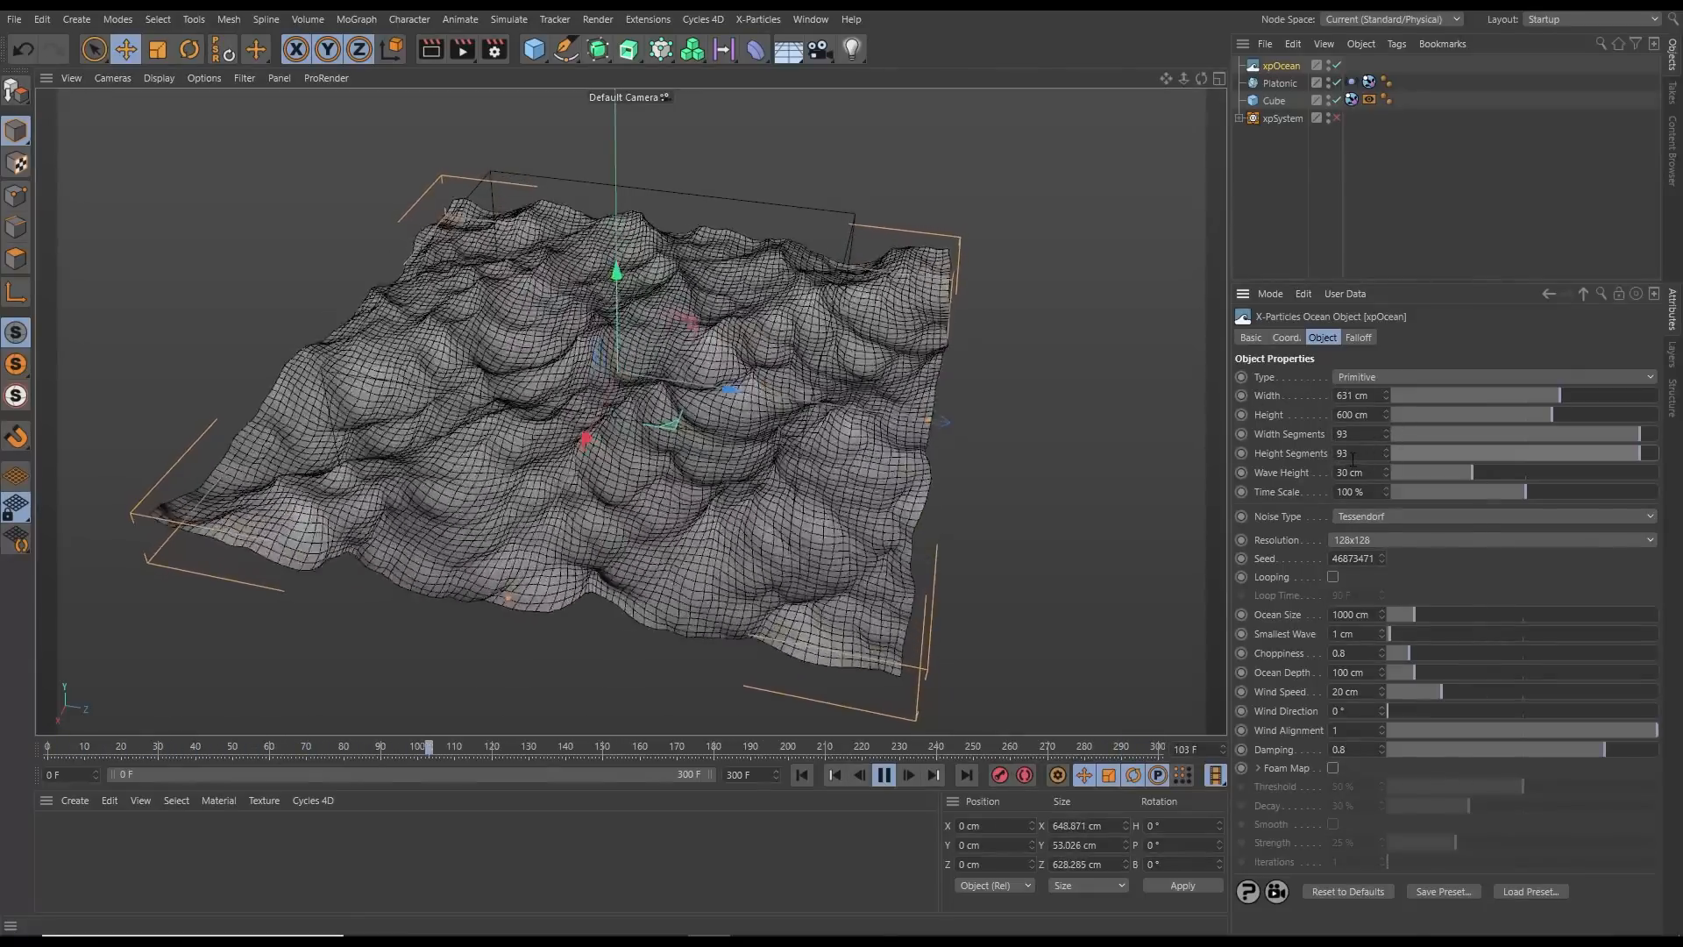
{"action": "key", "text": "n"}
{"action": "key", "text": "a"}
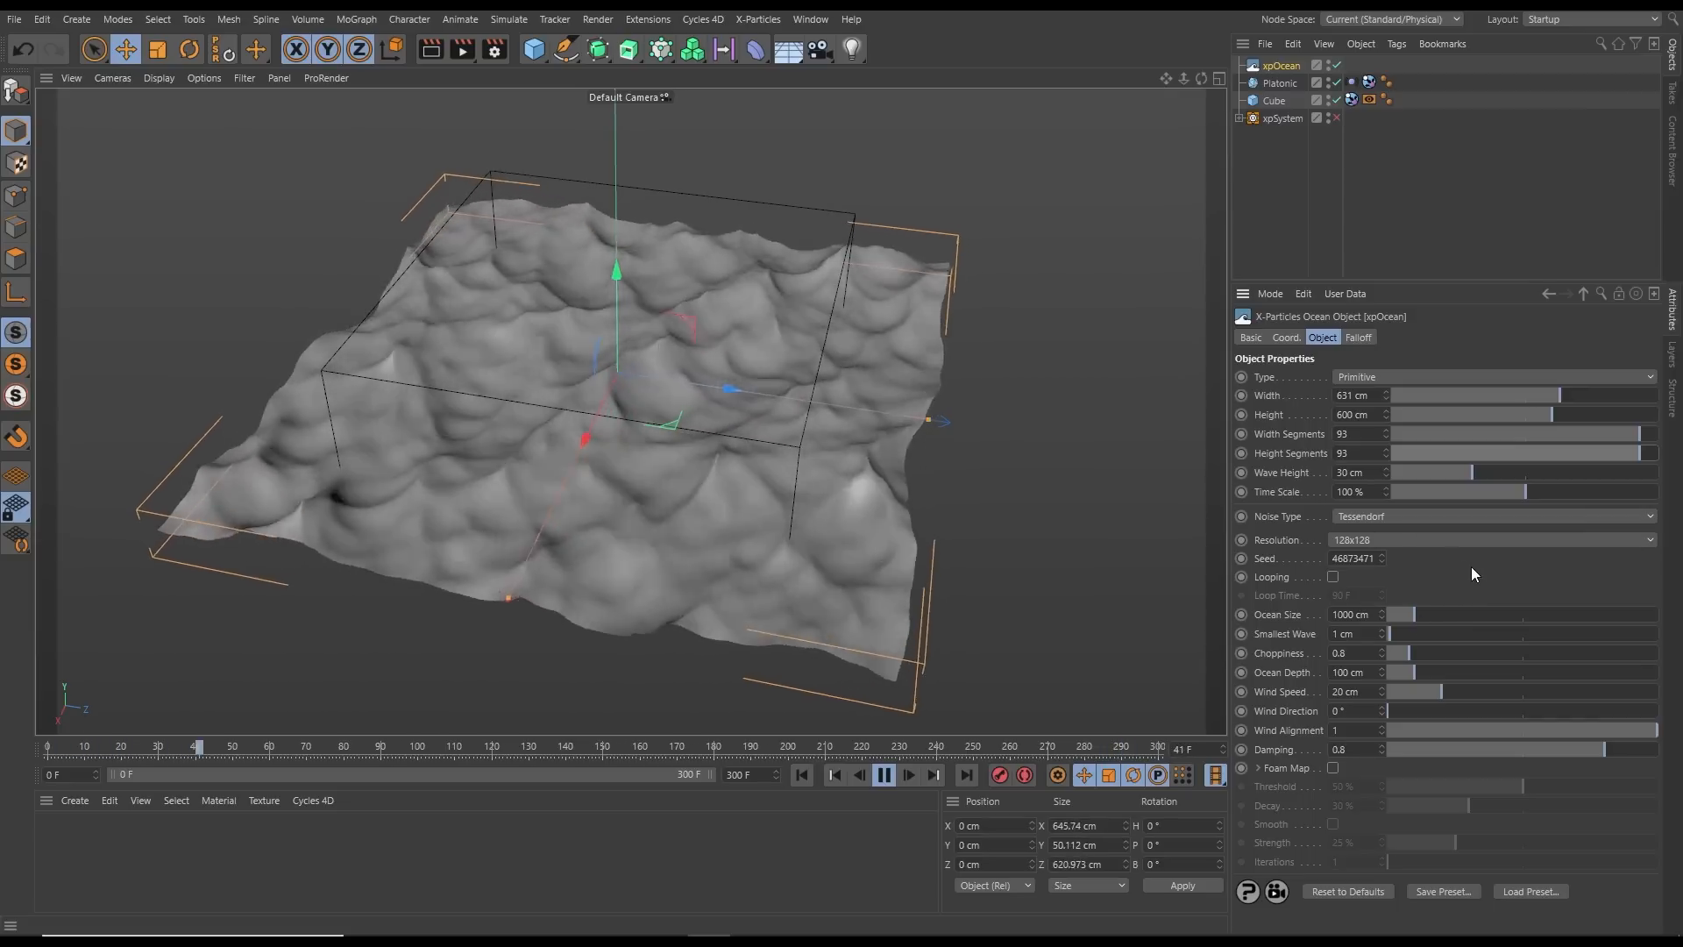
{"action": "left_click_drag", "start_coordinate": [1480, 474], "coordinate": [1441, 492]}
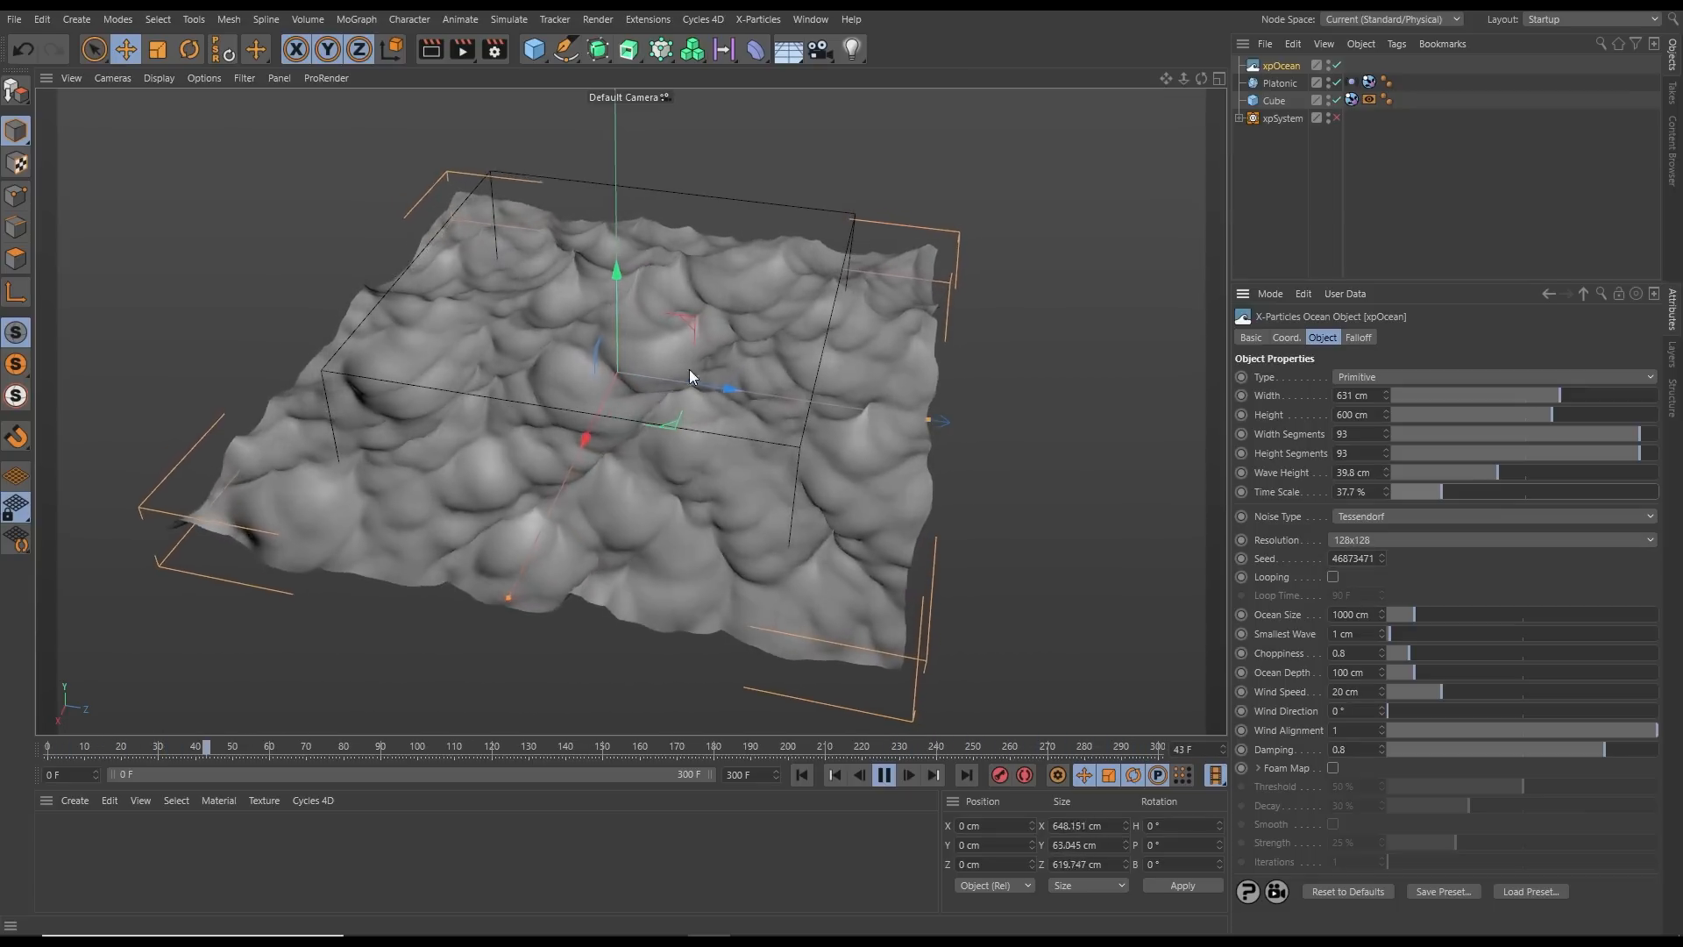
Try a 512x512 resolution on the xpOcean and restore it to 128x128
{"action": "left_click", "coordinate": [1367, 539]}
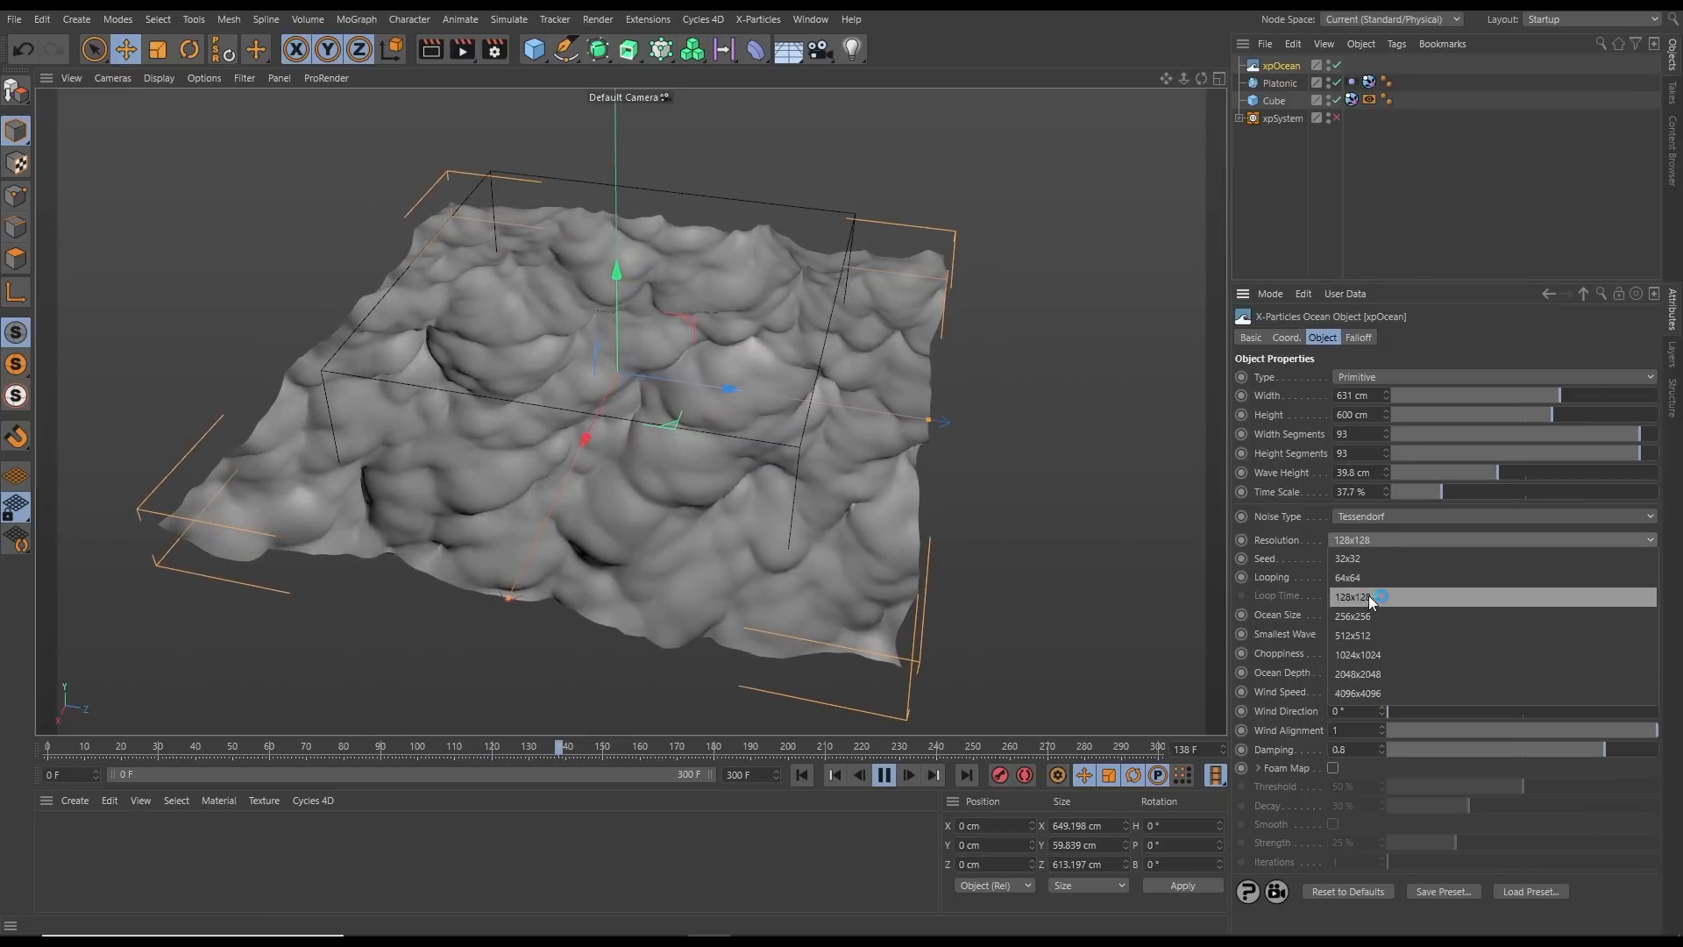
{"action": "left_click", "coordinate": [1364, 635]}
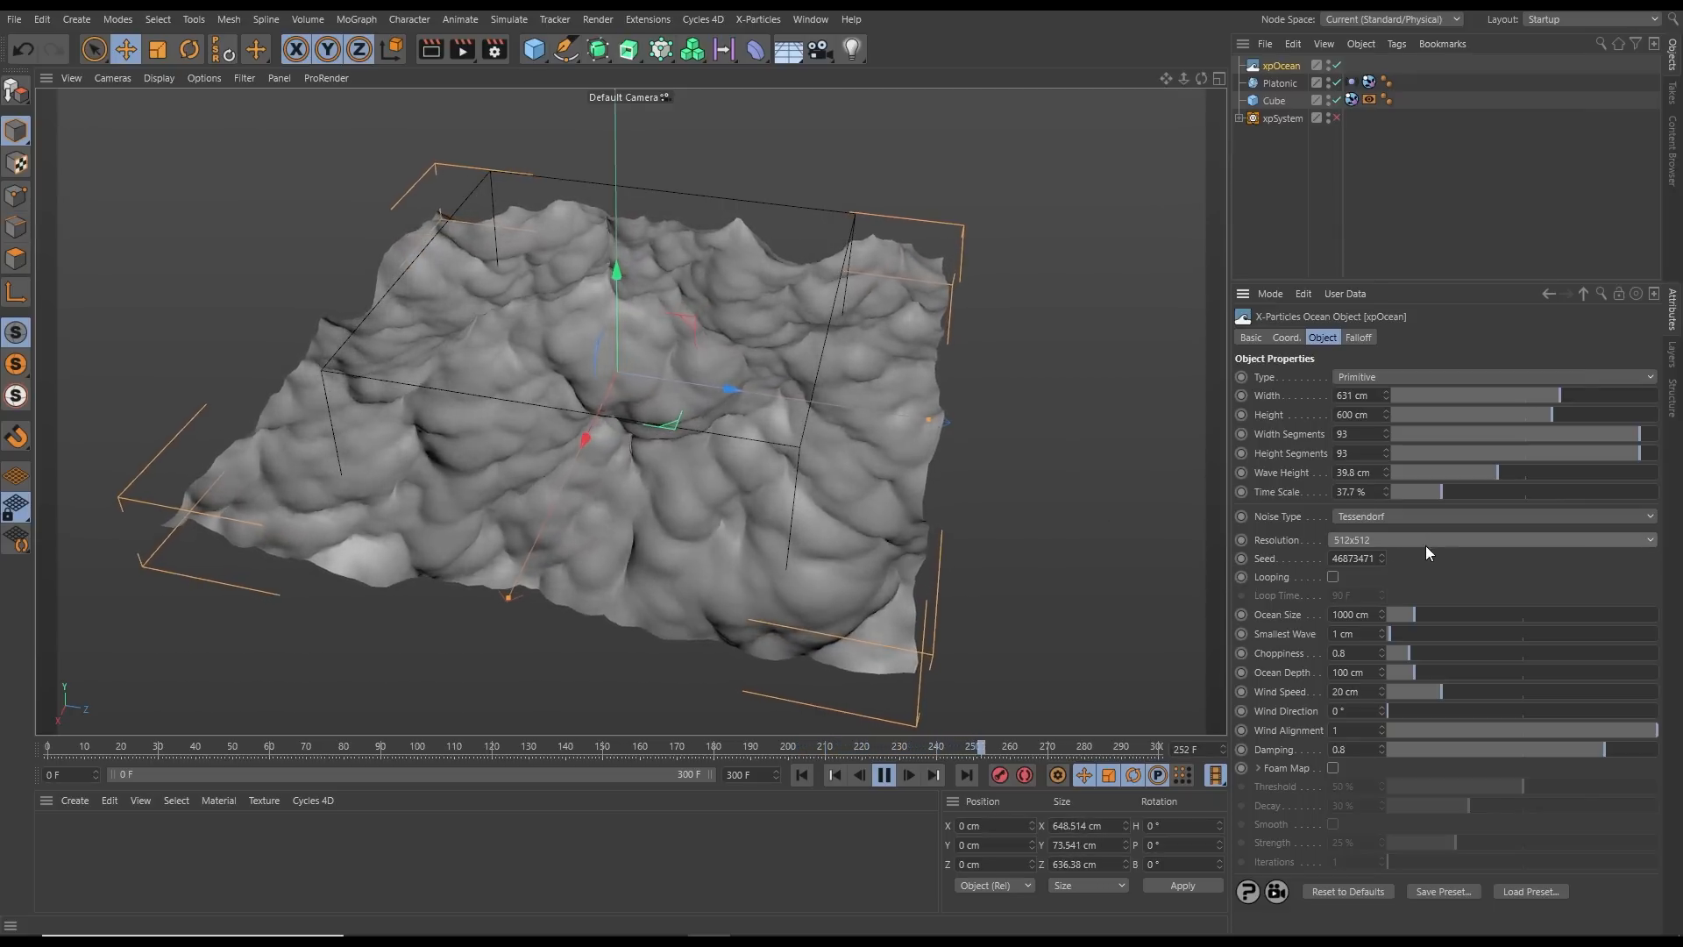
{"action": "left_click", "coordinate": [1381, 539]}
{"action": "left_click", "coordinate": [1366, 596]}
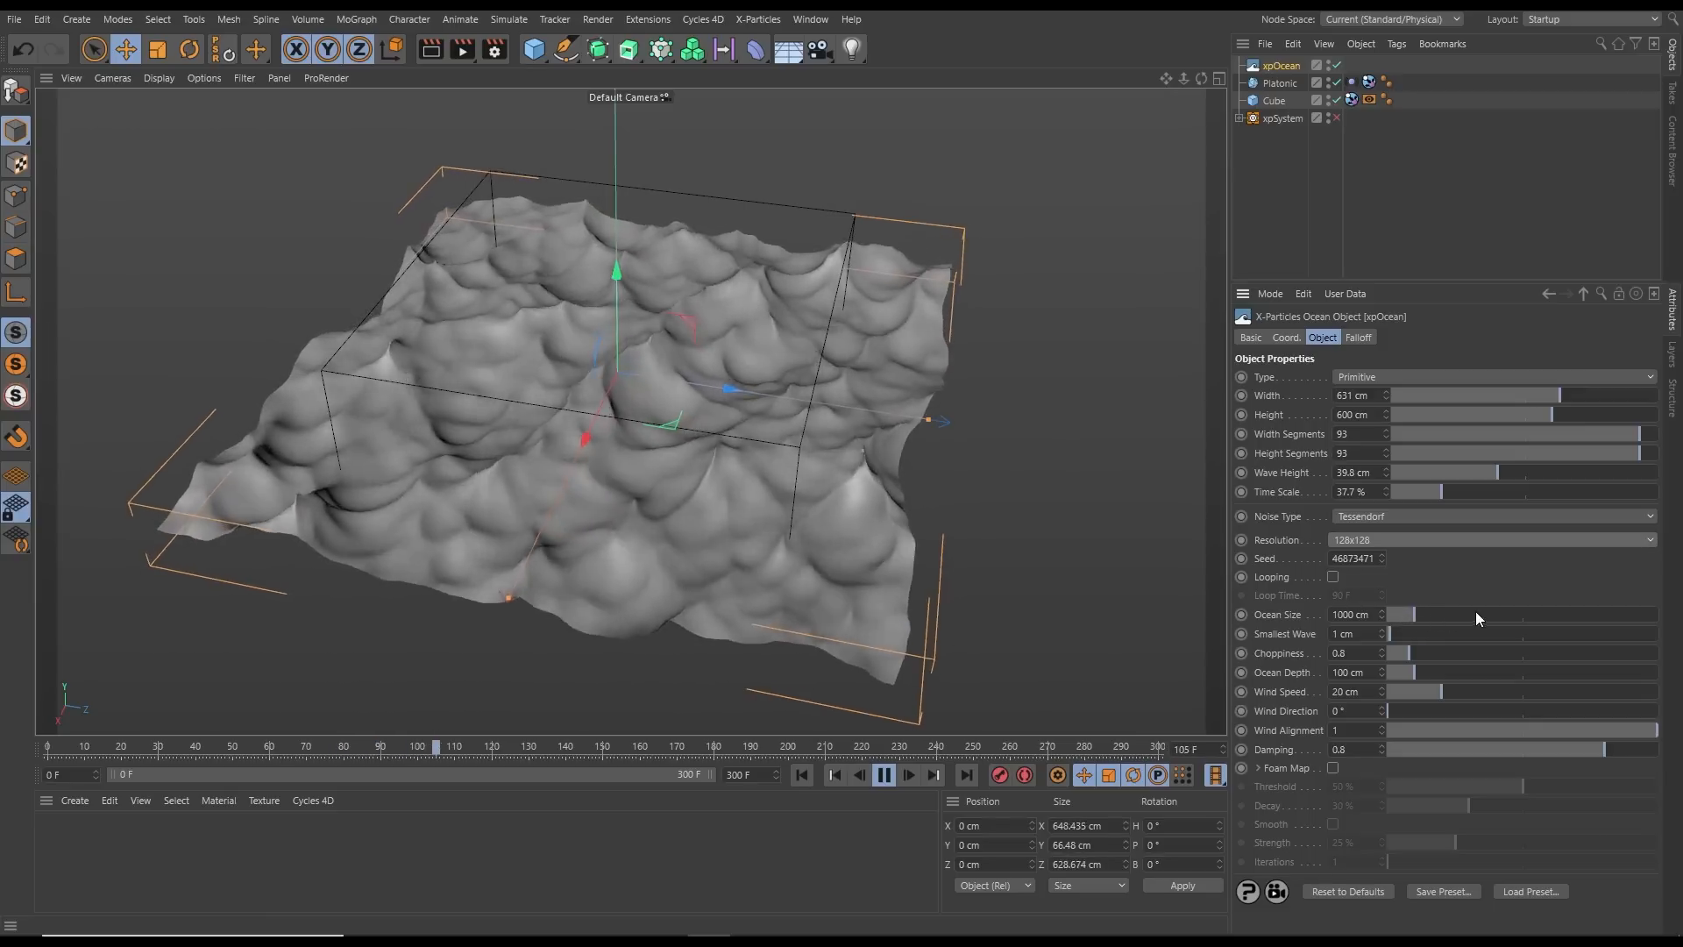
Set the xpOcean's ocean size to 1691 cm, smallest wave to 0 cm and choppiness to 1.5, with playback stopped
{"action": "mouse_move", "coordinate": [1423, 614]}
{"action": "left_mouse_down"}
{"action": "mouse_move", "coordinate": [1565, 624]}
{"action": "mouse_move", "coordinate": [1403, 628]}
{"action": "mouse_move", "coordinate": [1433, 629]}
{"action": "left_mouse_up"}
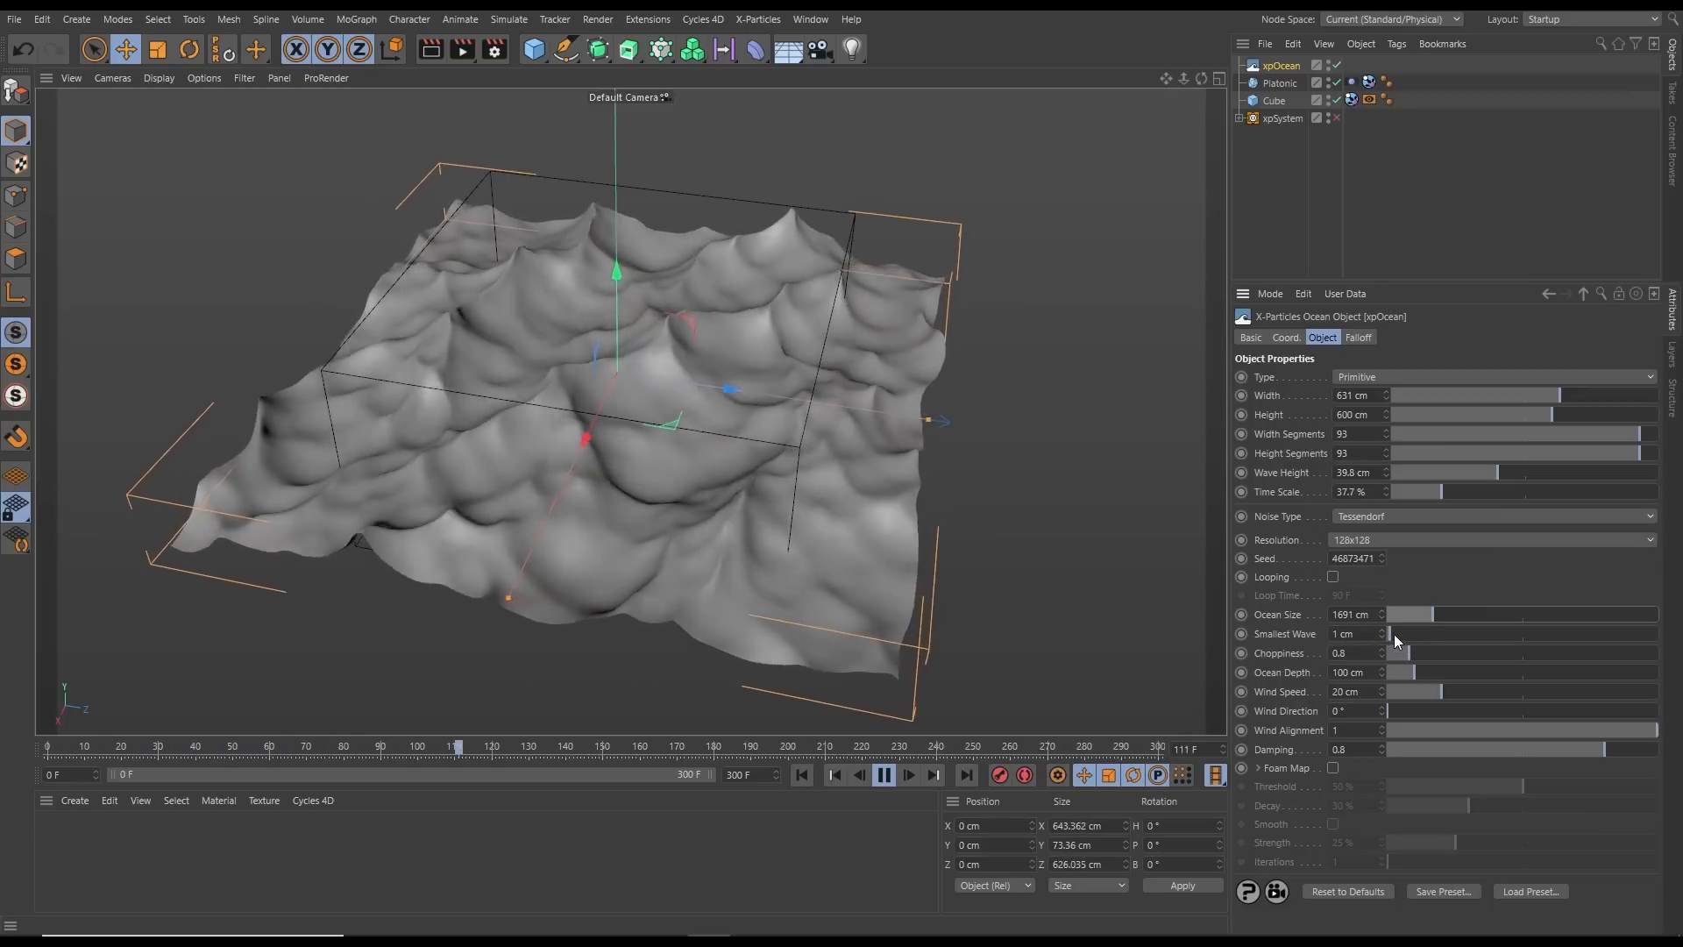
{"action": "left_click_drag", "start_coordinate": [1397, 635], "coordinate": [1420, 638]}
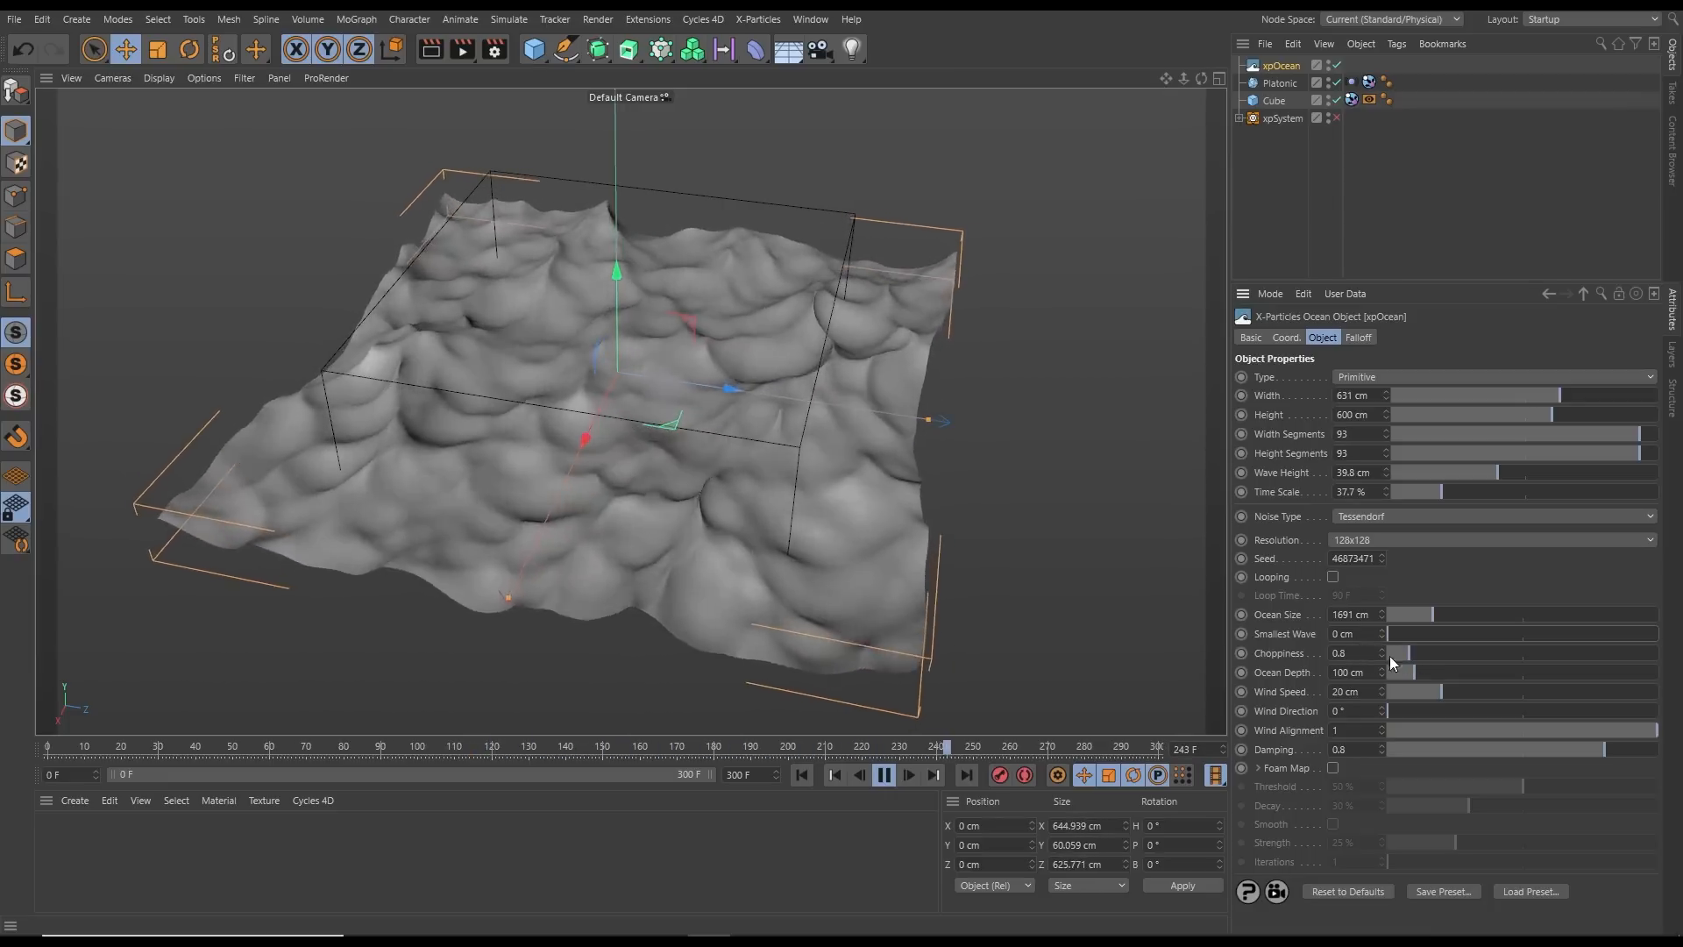
{"action": "left_click", "coordinate": [884, 776]}
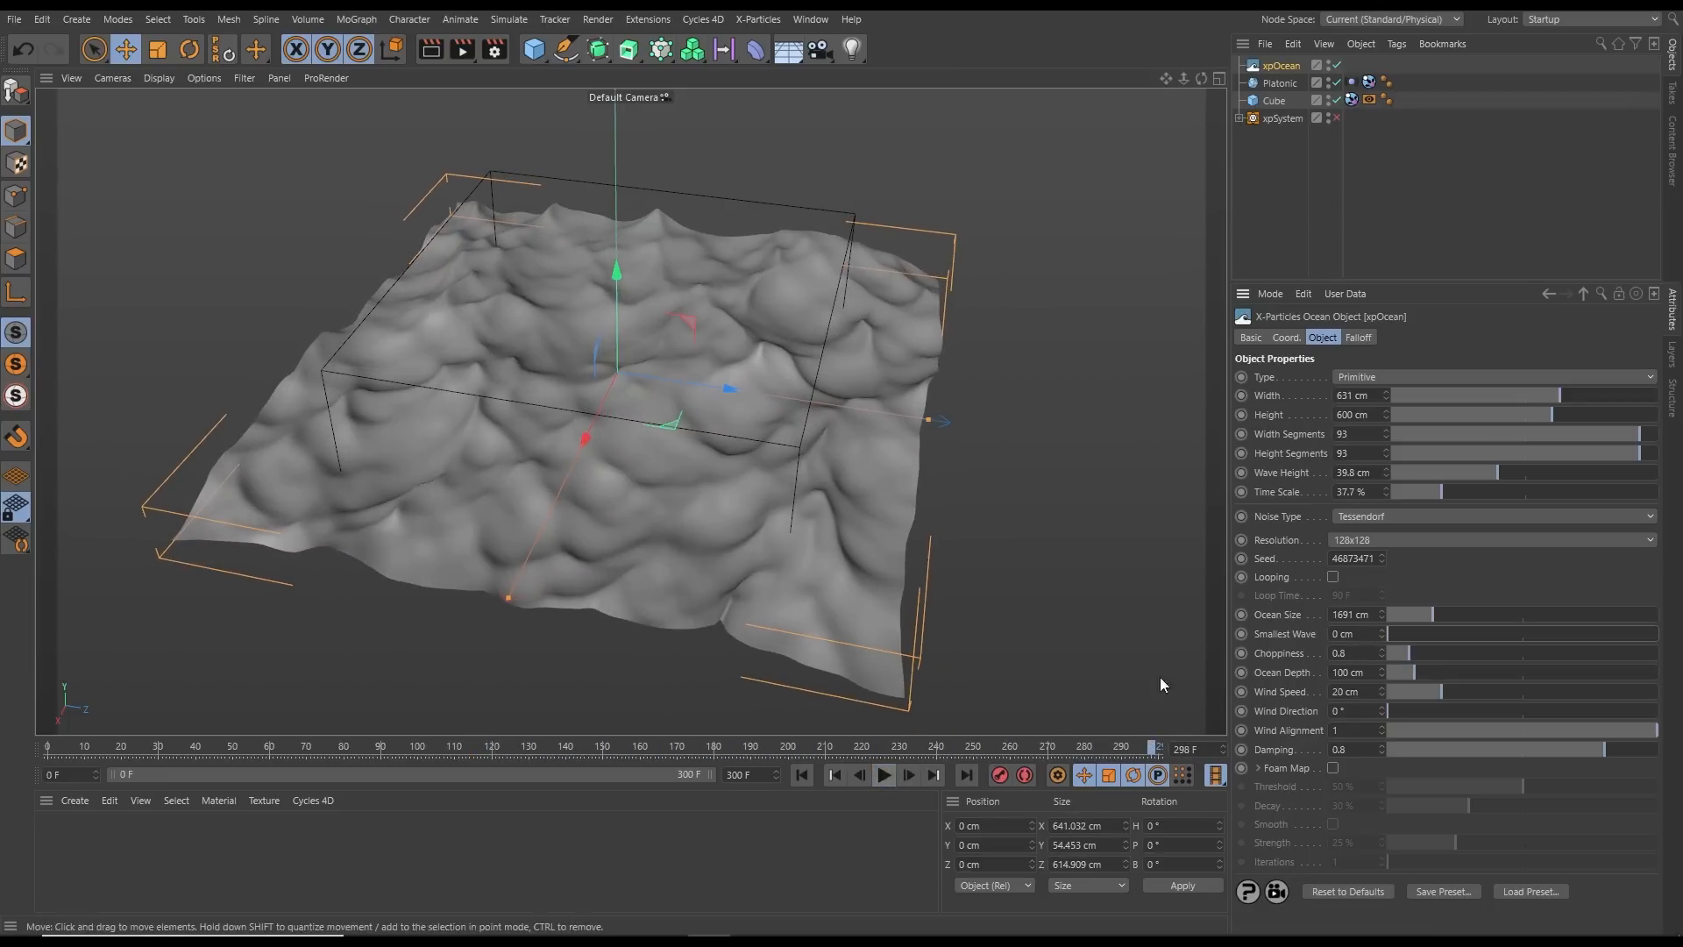
{"action": "left_click", "coordinate": [1413, 653]}
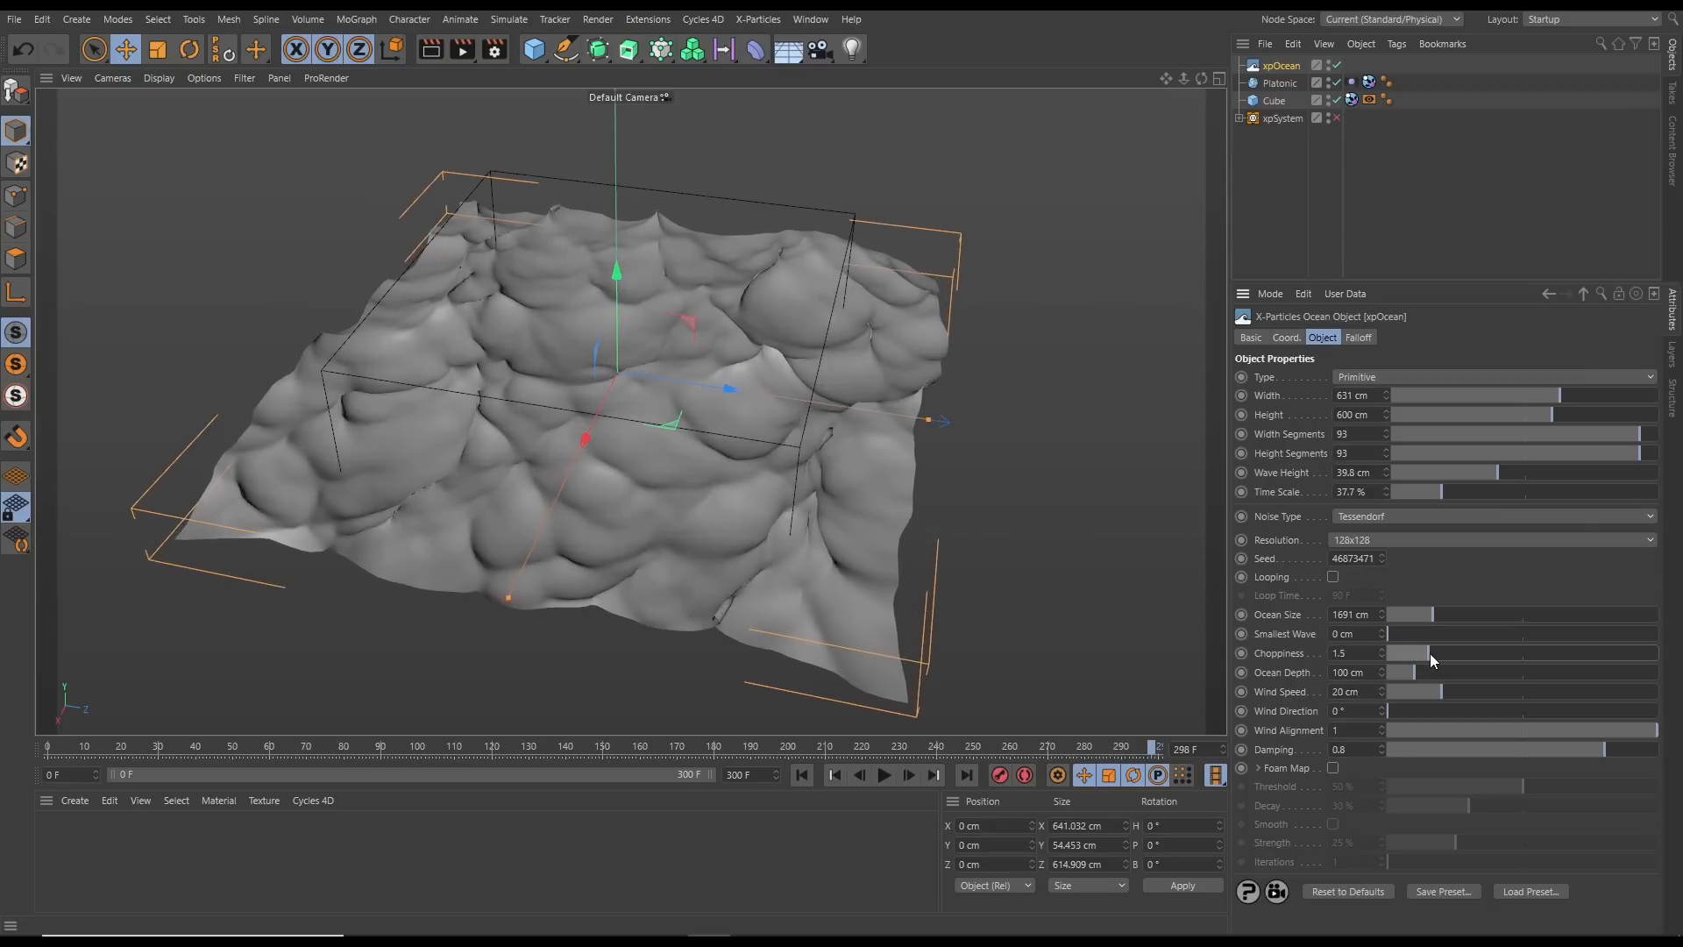
Try different choppiness values on the xpOcean object: 1.3, 2.7 and 0.8
{"action": "mouse_move", "coordinate": [1434, 654]}
{"action": "left_mouse_down"}
{"action": "mouse_move", "coordinate": [1396, 656]}
{"action": "mouse_move", "coordinate": [1418, 659]}
{"action": "left_mouse_up"}
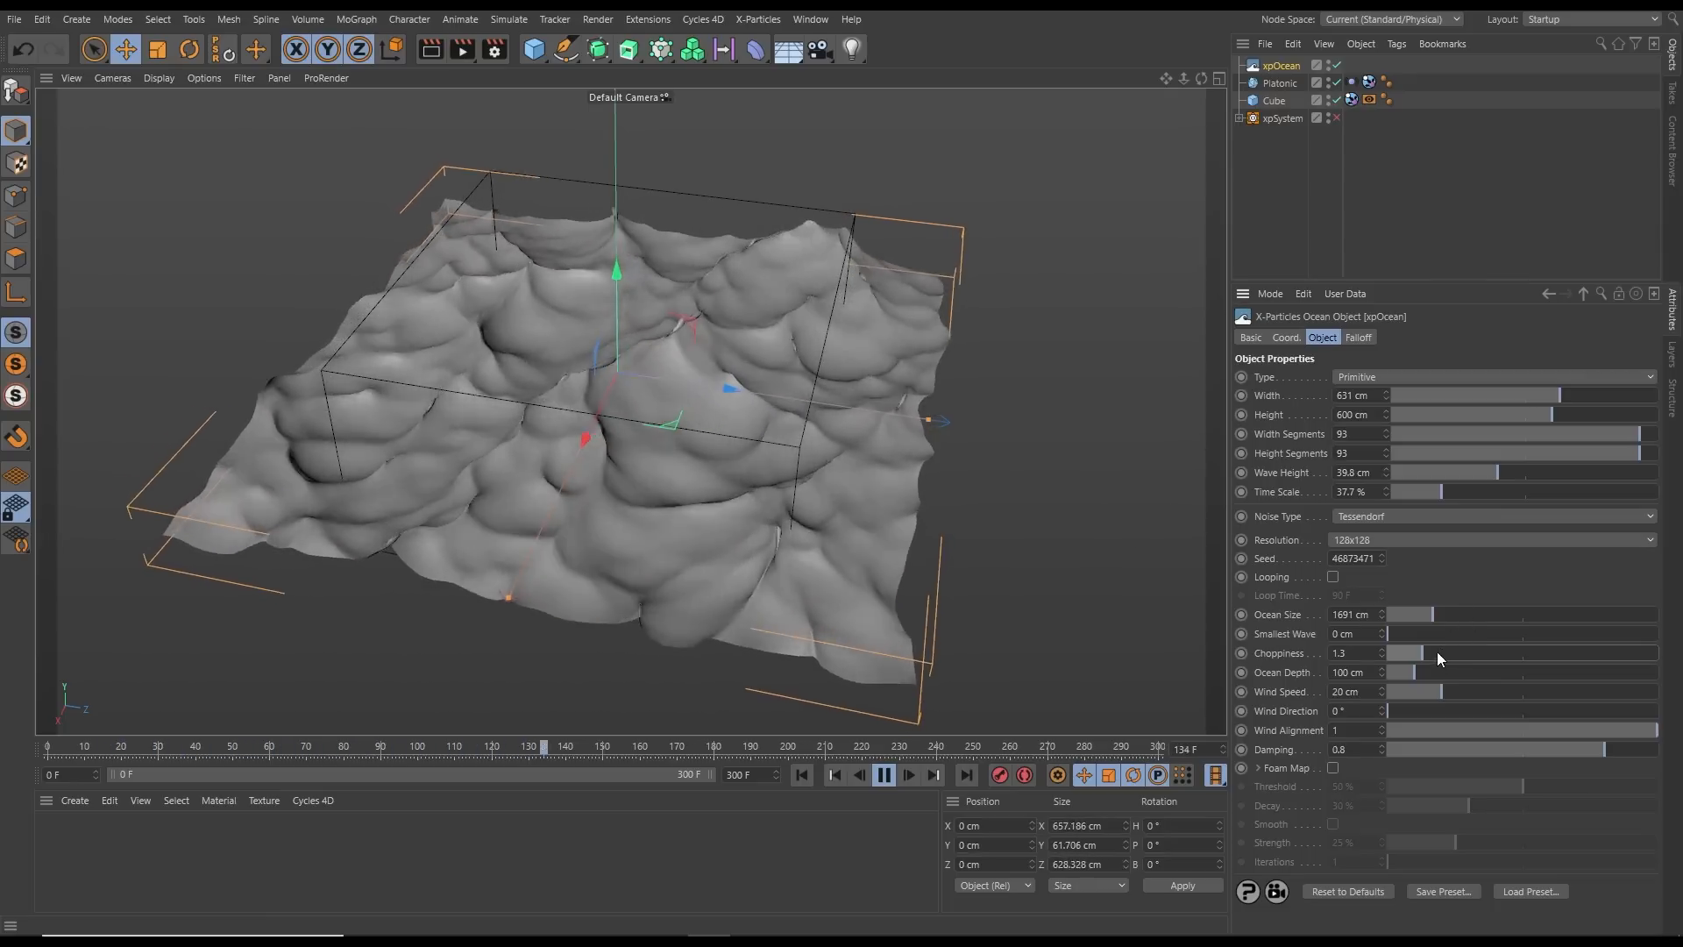
{"action": "left_click_drag", "start_coordinate": [1439, 654], "coordinate": [1461, 656]}
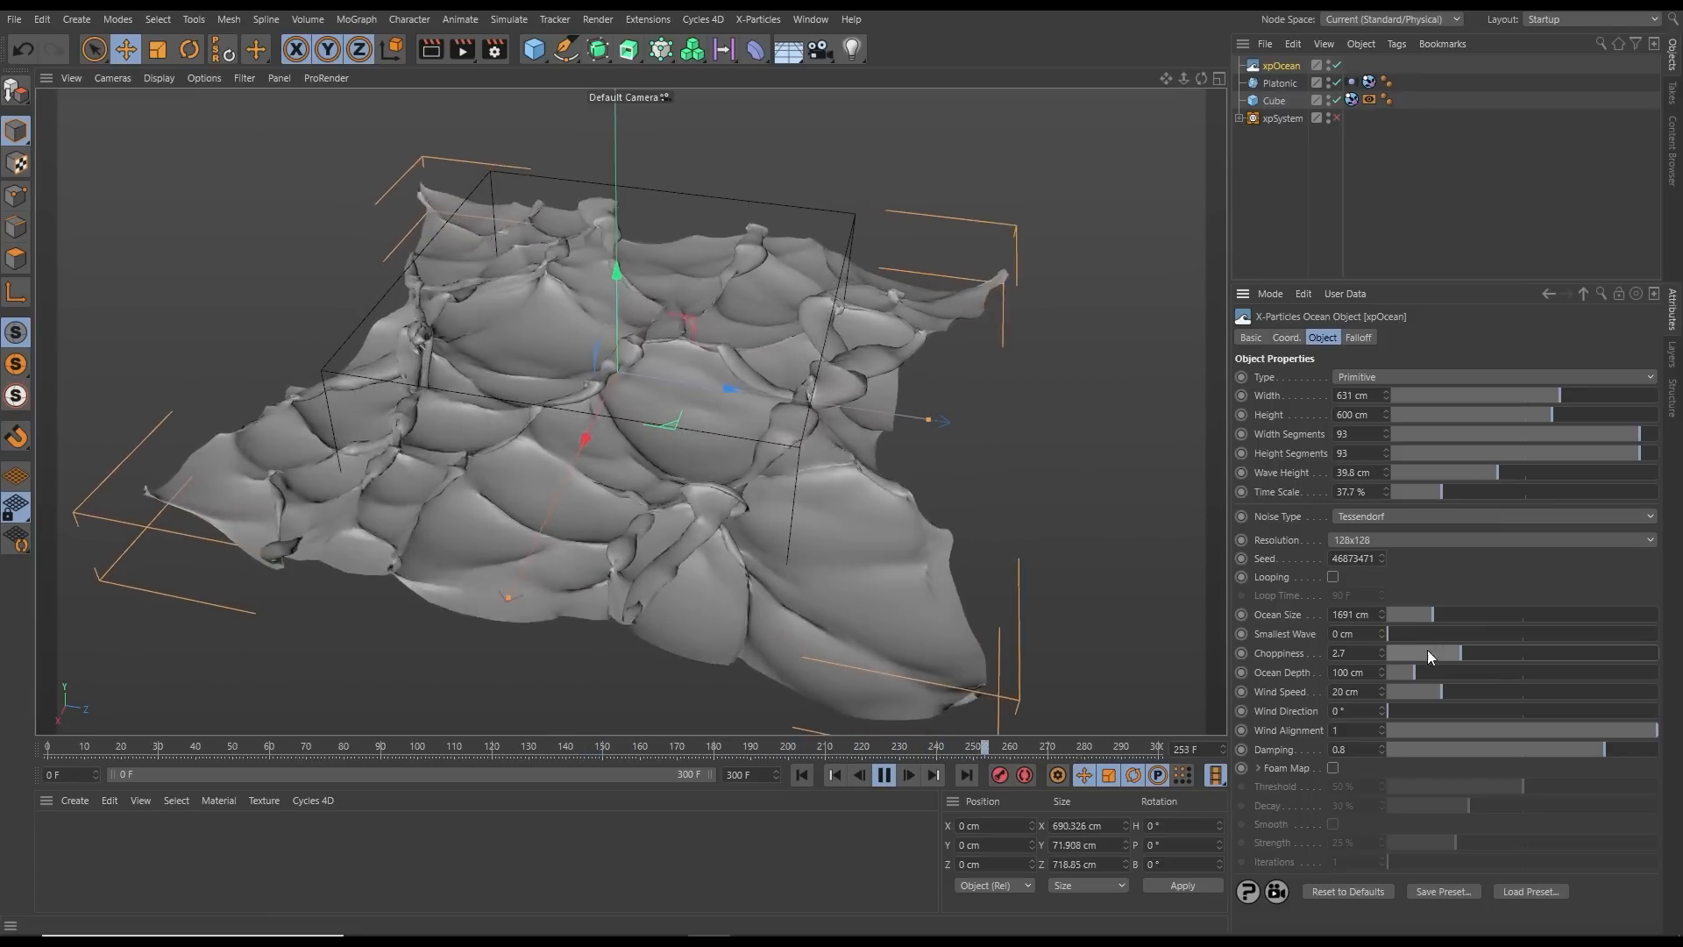
{"action": "left_click_drag", "start_coordinate": [1428, 650], "coordinate": [1409, 660]}
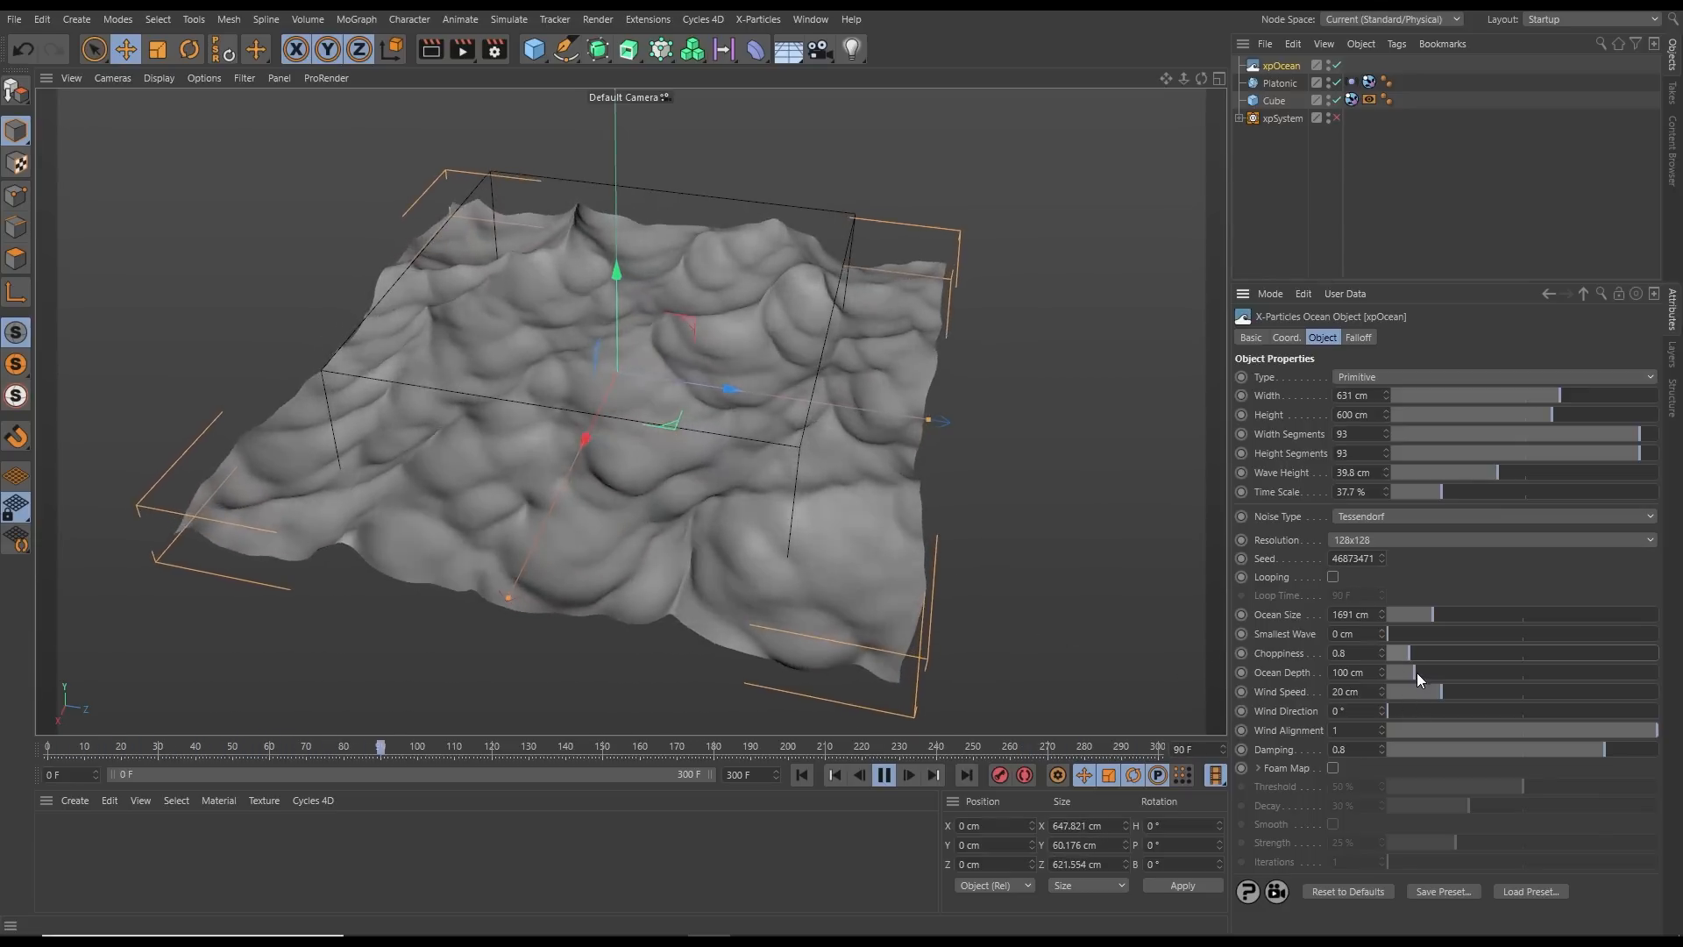
Raise the ocean depth to 234 cm and the wind speed to 35.6 cm on xpOcean
{"action": "left_click_drag", "start_coordinate": [1417, 671], "coordinate": [1445, 682]}
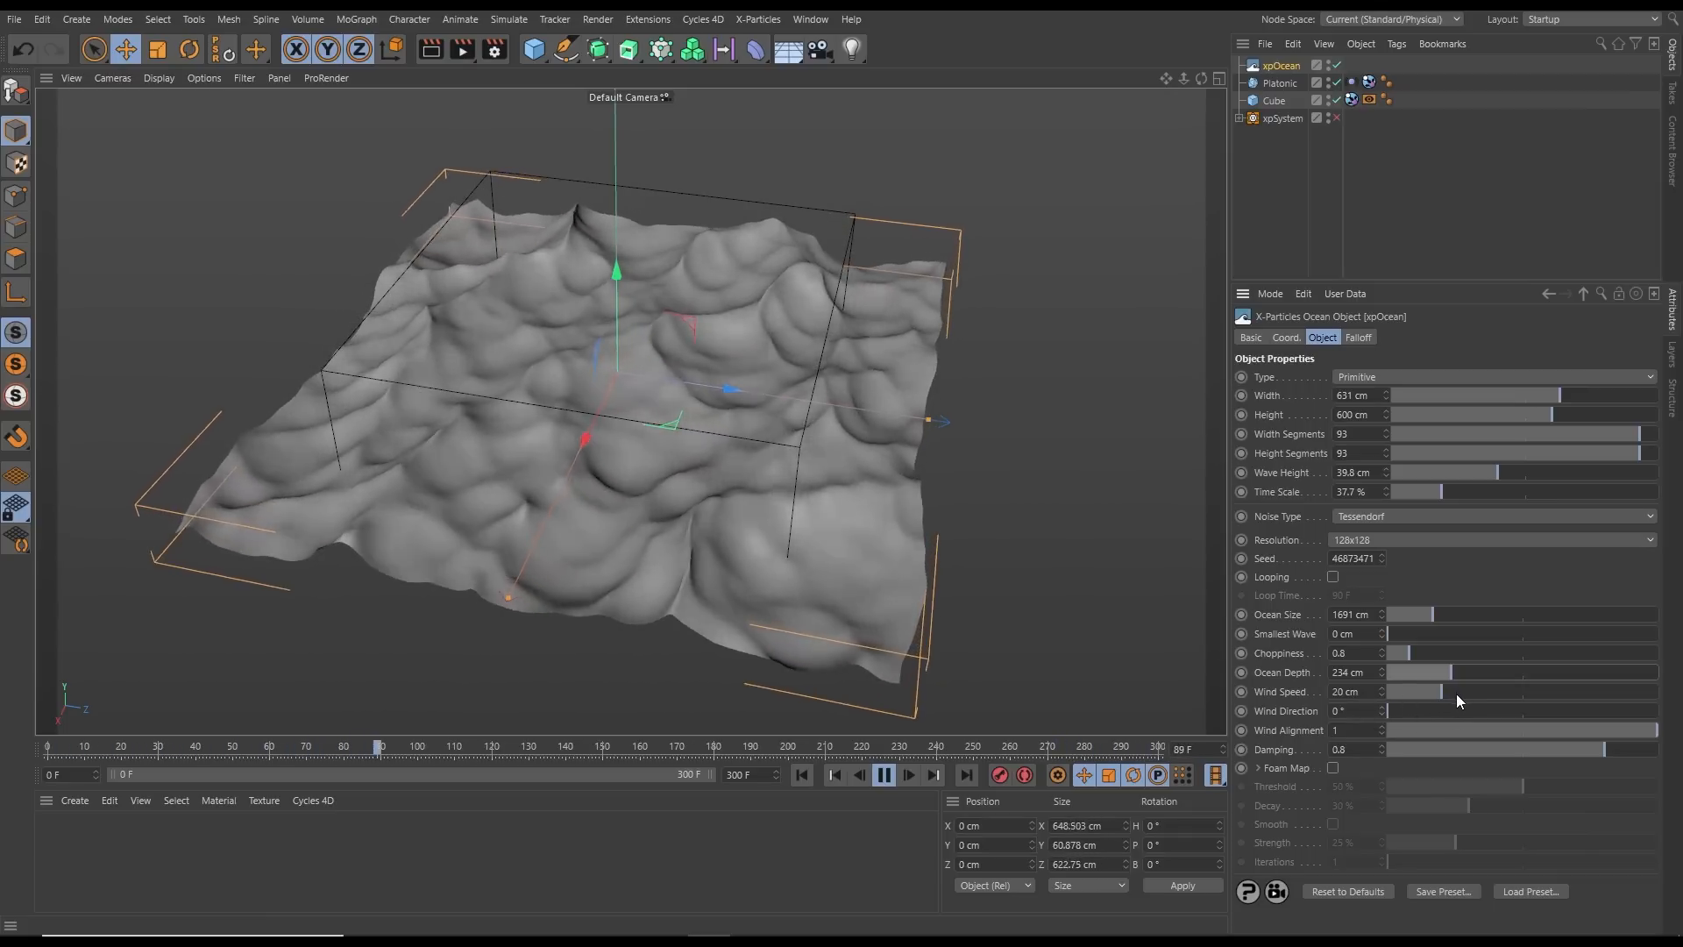
{"action": "left_click_drag", "start_coordinate": [1459, 693], "coordinate": [1483, 698]}
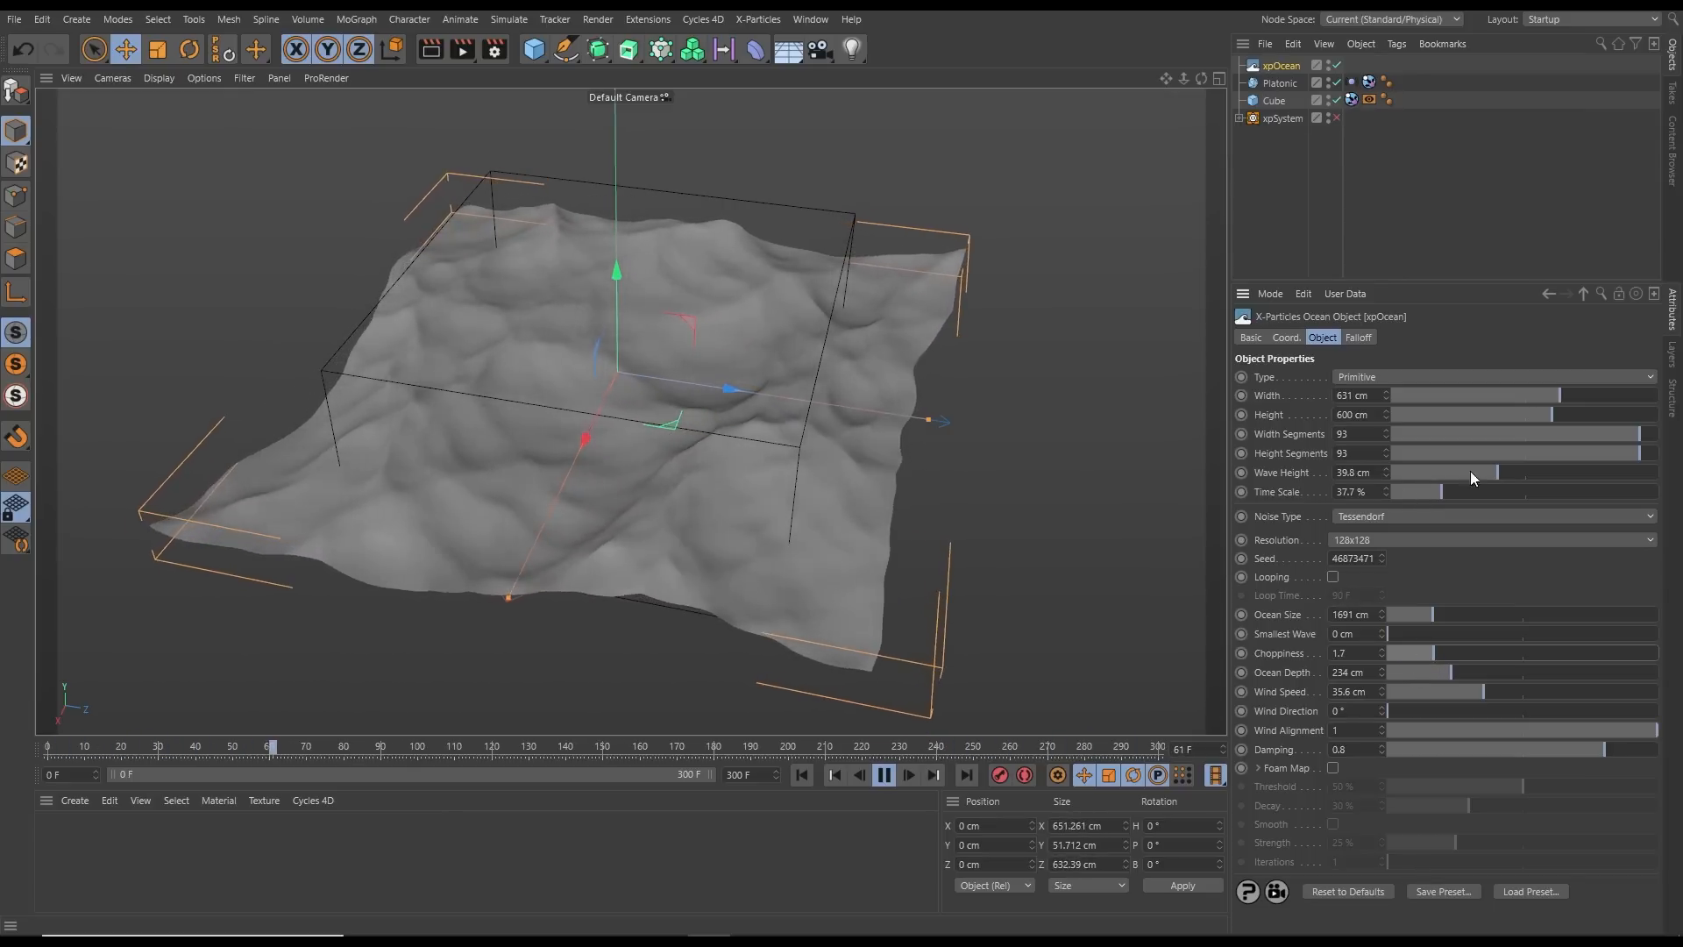
Try a wave height of 52.3 cm with a choppiness of 1.3 on the ocean surface
{"action": "left_click_drag", "start_coordinate": [1504, 474], "coordinate": [1529, 477]}
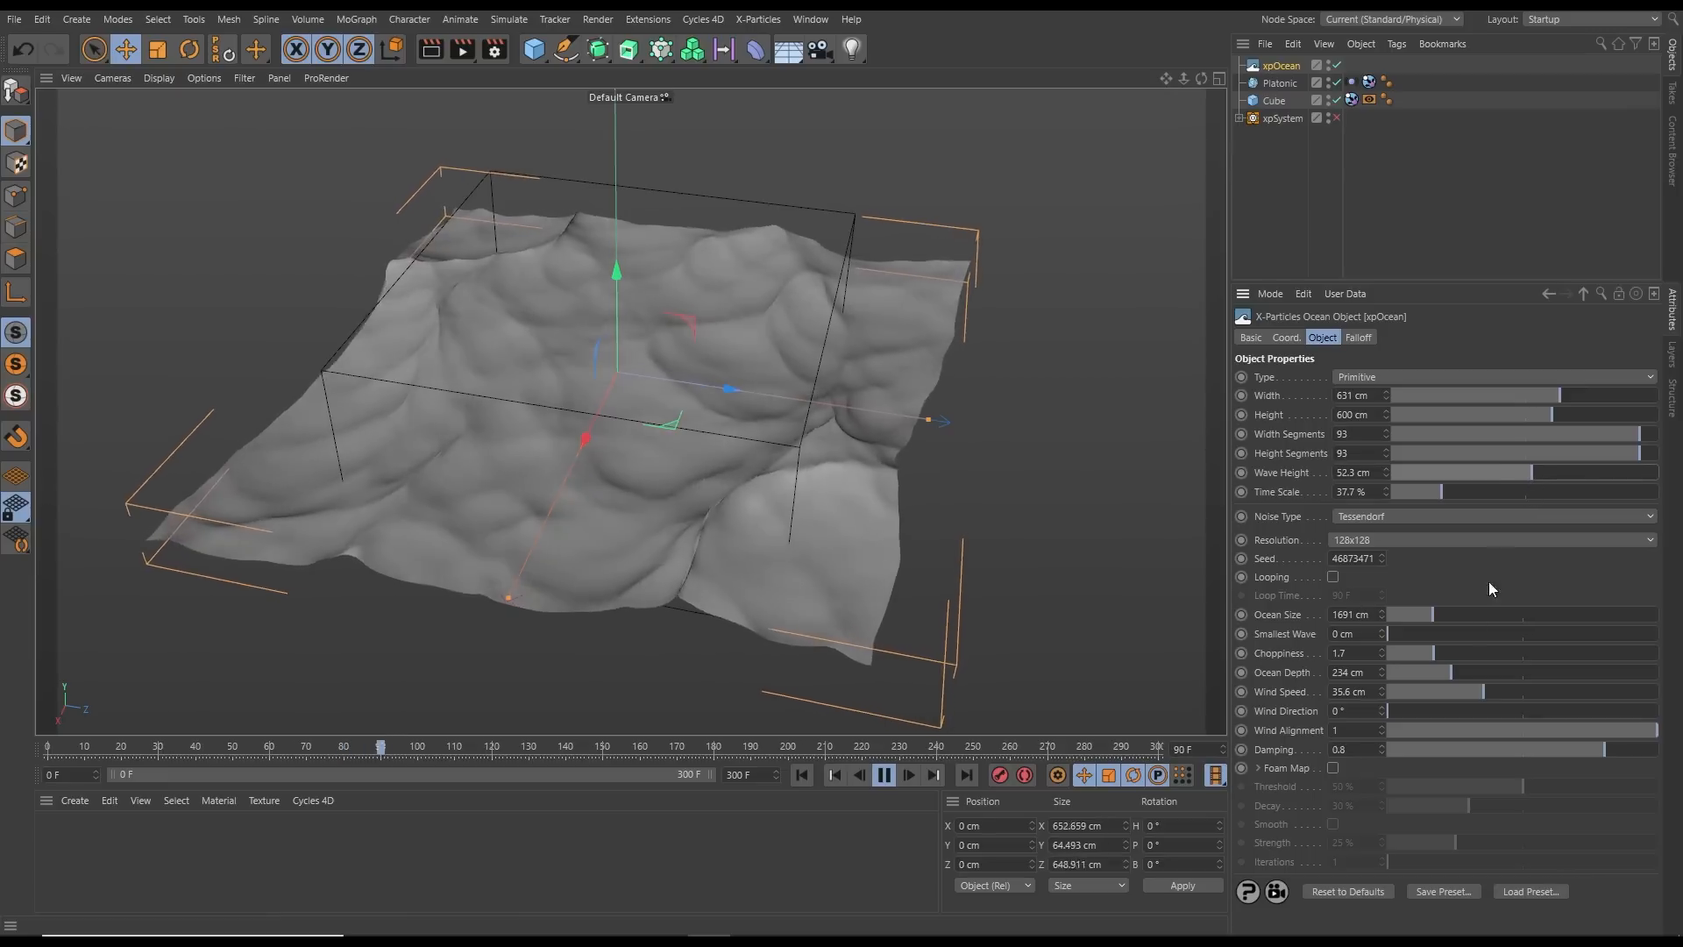
{"action": "left_click_drag", "start_coordinate": [1433, 655], "coordinate": [1423, 655]}
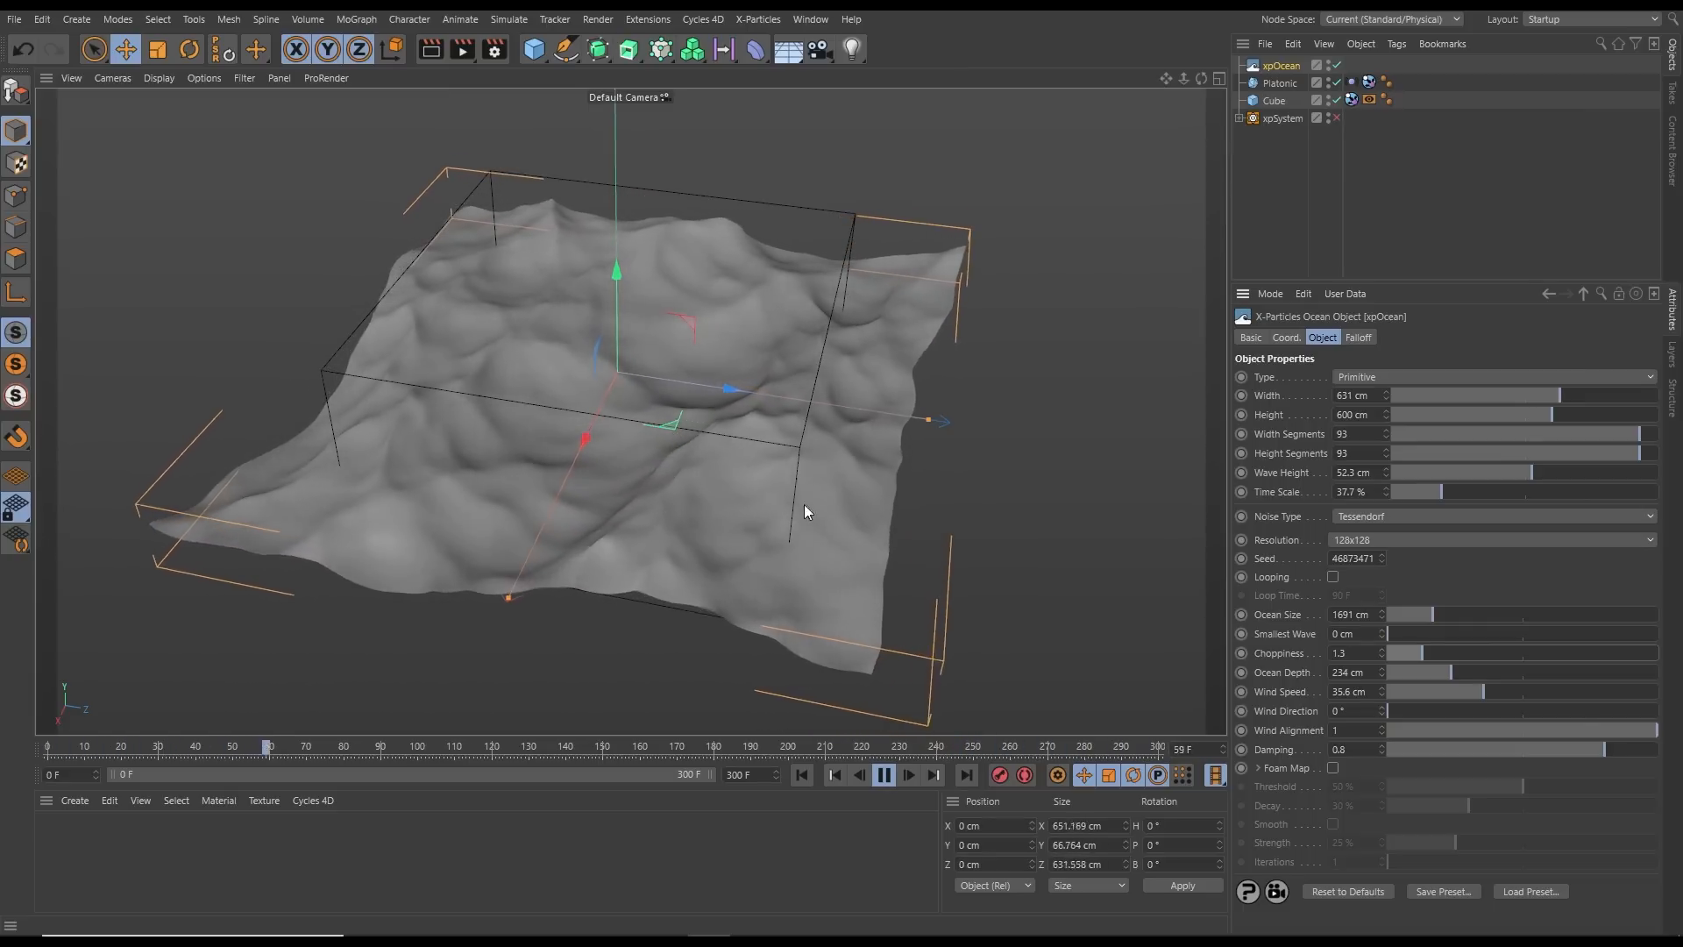
{"action": "right_click_drag", "start_coordinate": [807, 477], "coordinate": [788, 482], "text": "alt"}
{"action": "mouse_move", "coordinate": [787, 482]}
{"action": "left_mouse_down", "text": "alt"}
{"action": "mouse_move", "coordinate": [780, 542]}
{"action": "mouse_move", "coordinate": [778, 486]}
{"action": "left_mouse_up", "text": "alt"}
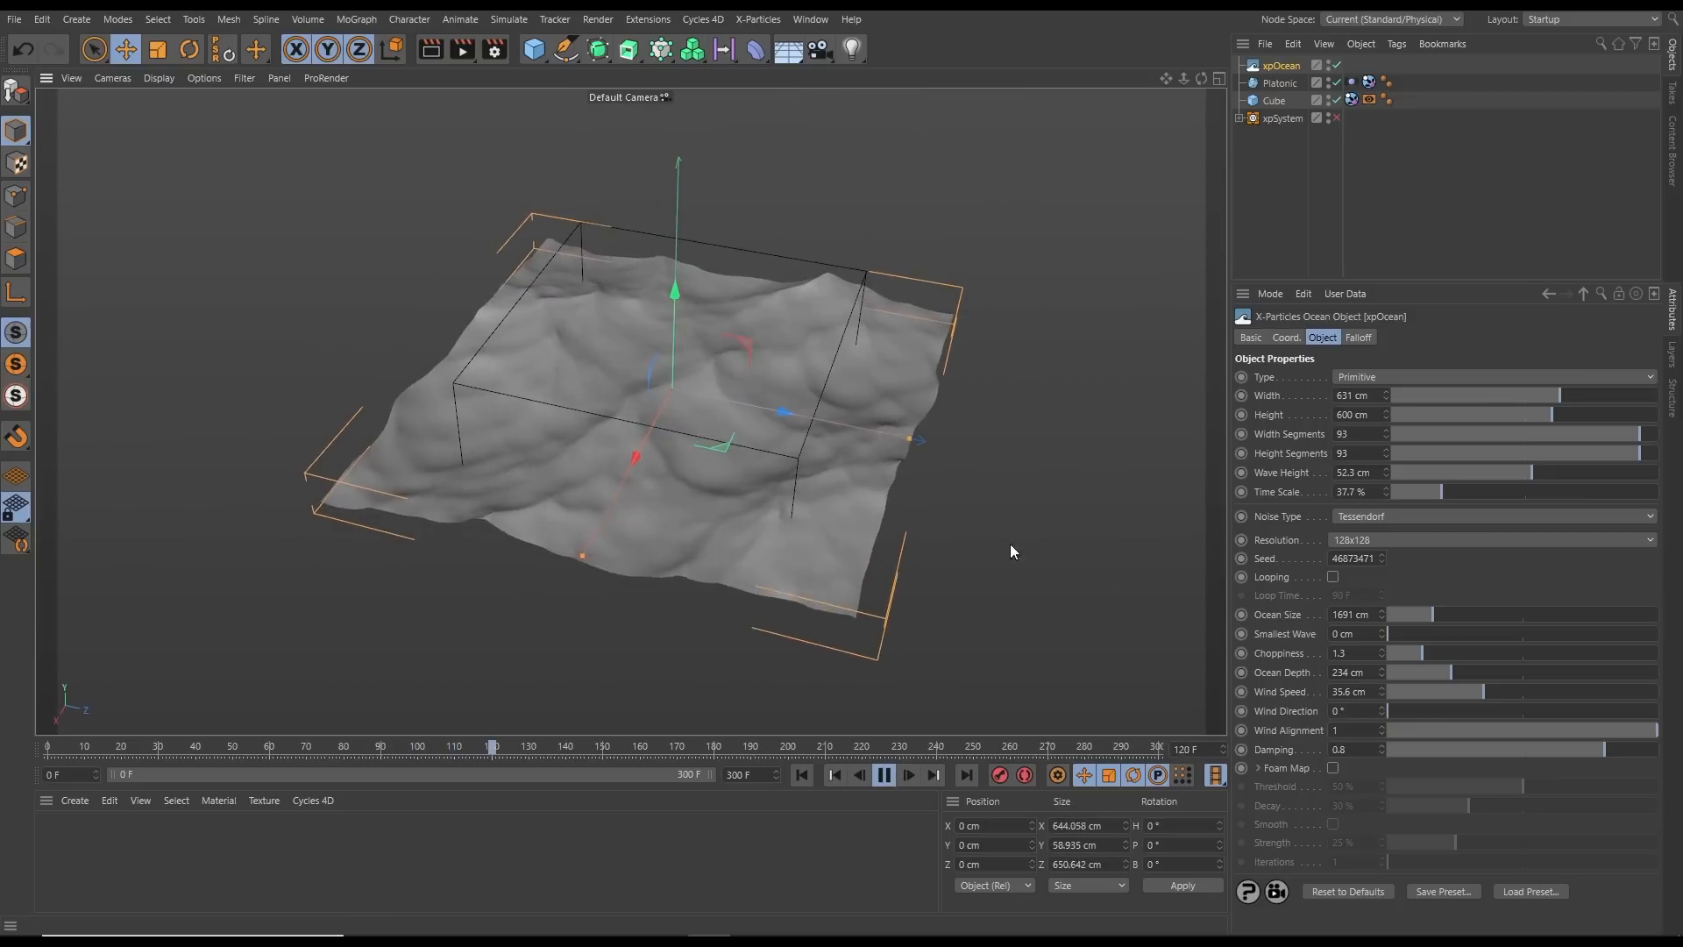
Set the ocean size to 891 cm, wind speed to 23.1 cm, choppiness to 0.6 and wave height to 29.3 cm
{"action": "mouse_move", "coordinate": [1415, 621]}
{"action": "left_mouse_down"}
{"action": "mouse_move", "coordinate": [1431, 618]}
{"action": "mouse_move", "coordinate": [1412, 619]}
{"action": "left_mouse_up"}
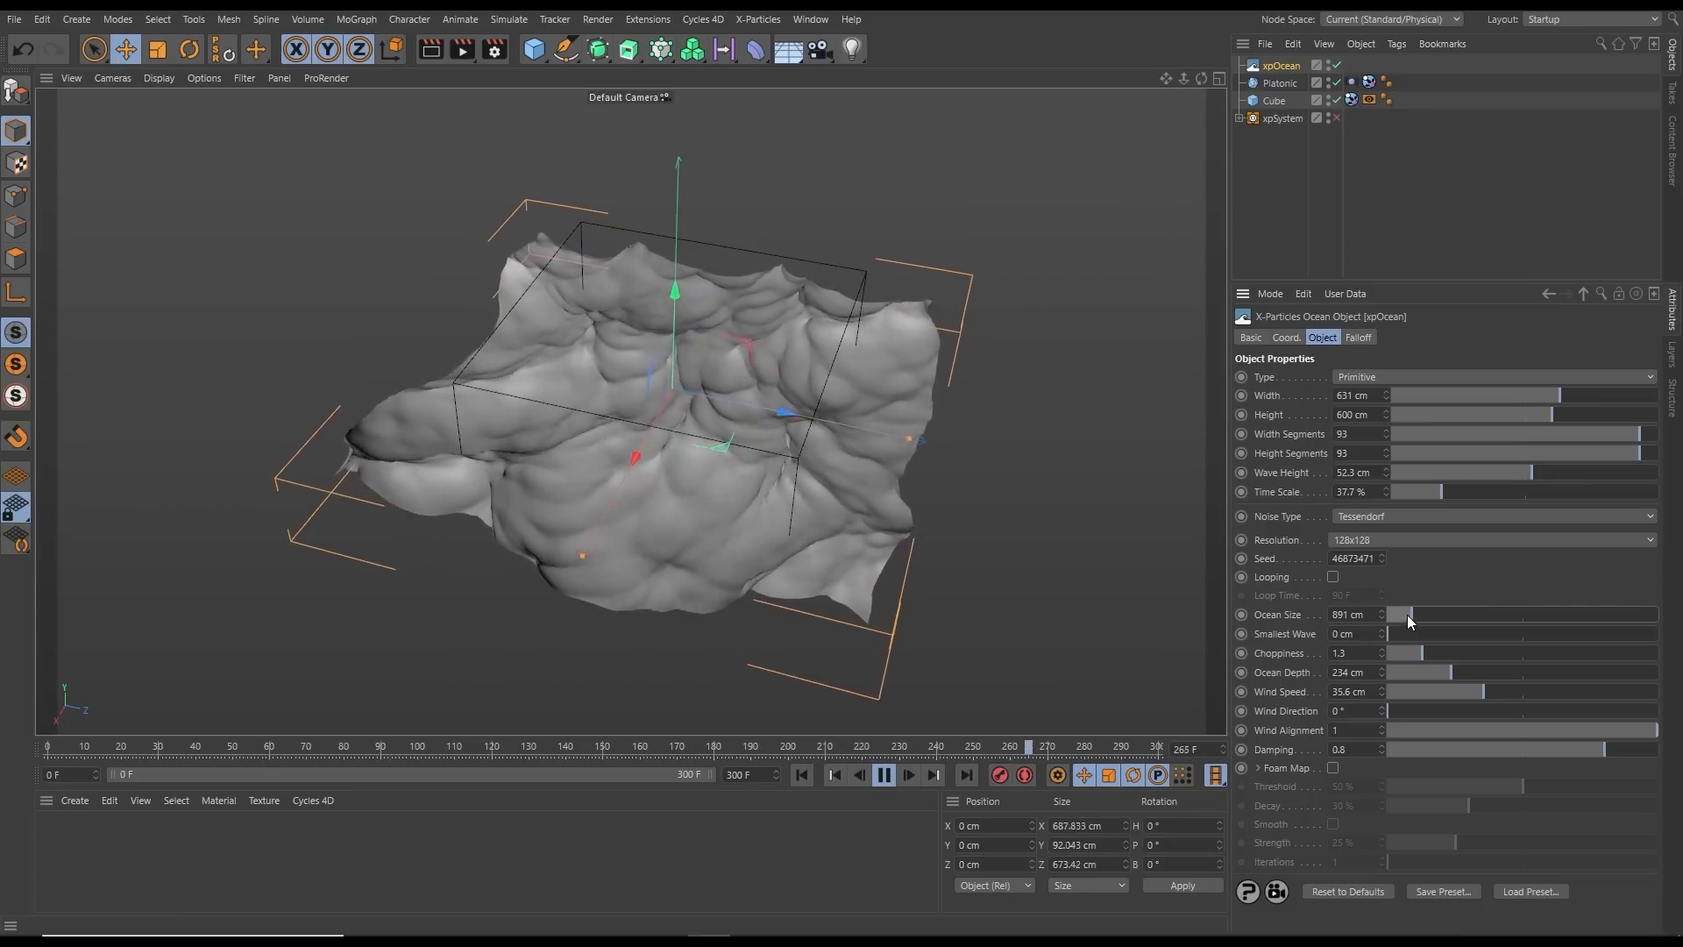
{"action": "left_click_drag", "start_coordinate": [1472, 692], "coordinate": [1409, 658]}
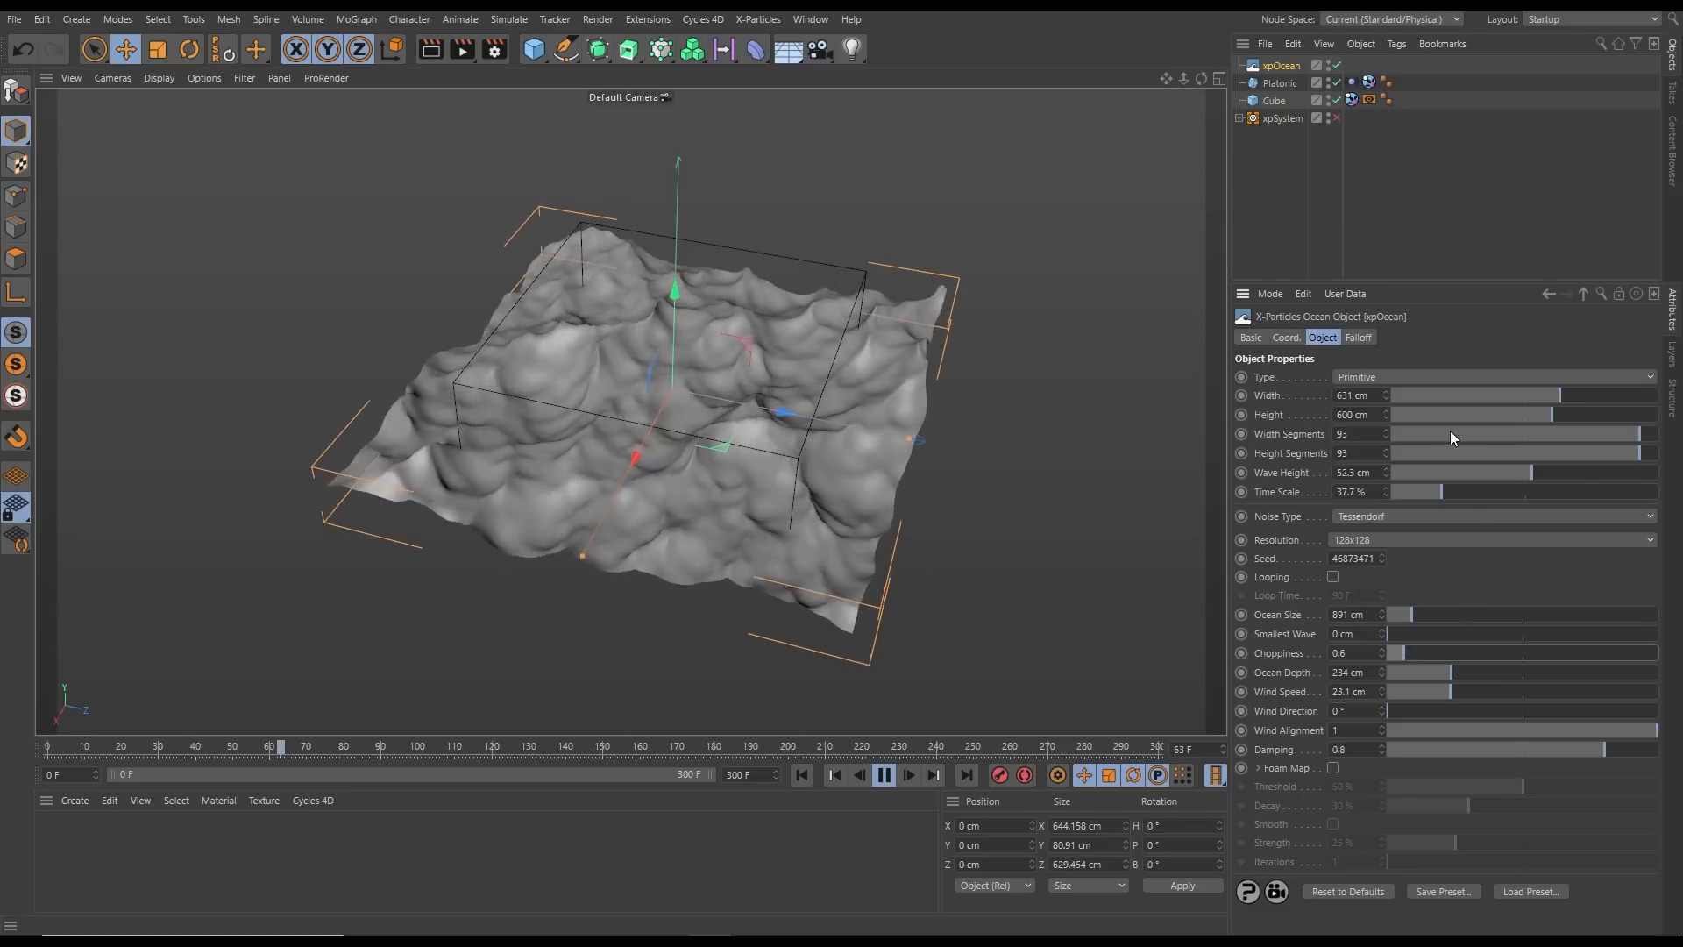
{"action": "left_click_drag", "start_coordinate": [1513, 470], "coordinate": [1470, 475]}
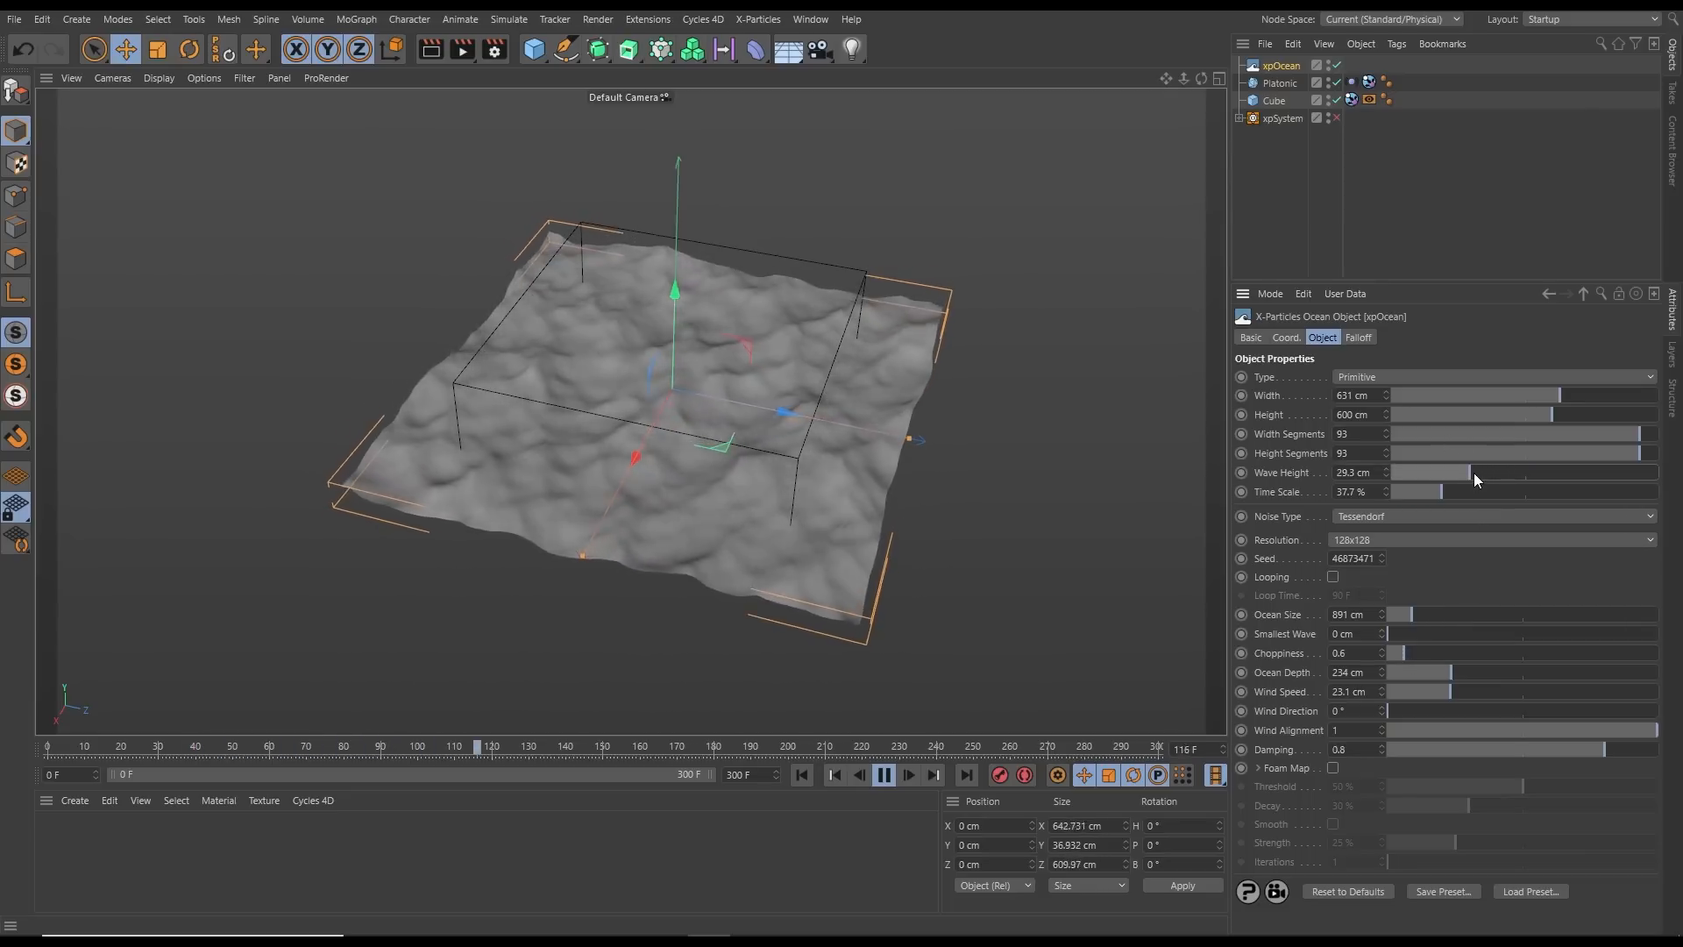
Set the ocean's time scale to 52.1 % and its choppiness to 0.9
{"action": "right_click_drag", "start_coordinate": [687, 481], "coordinate": [717, 495], "text": "alt"}
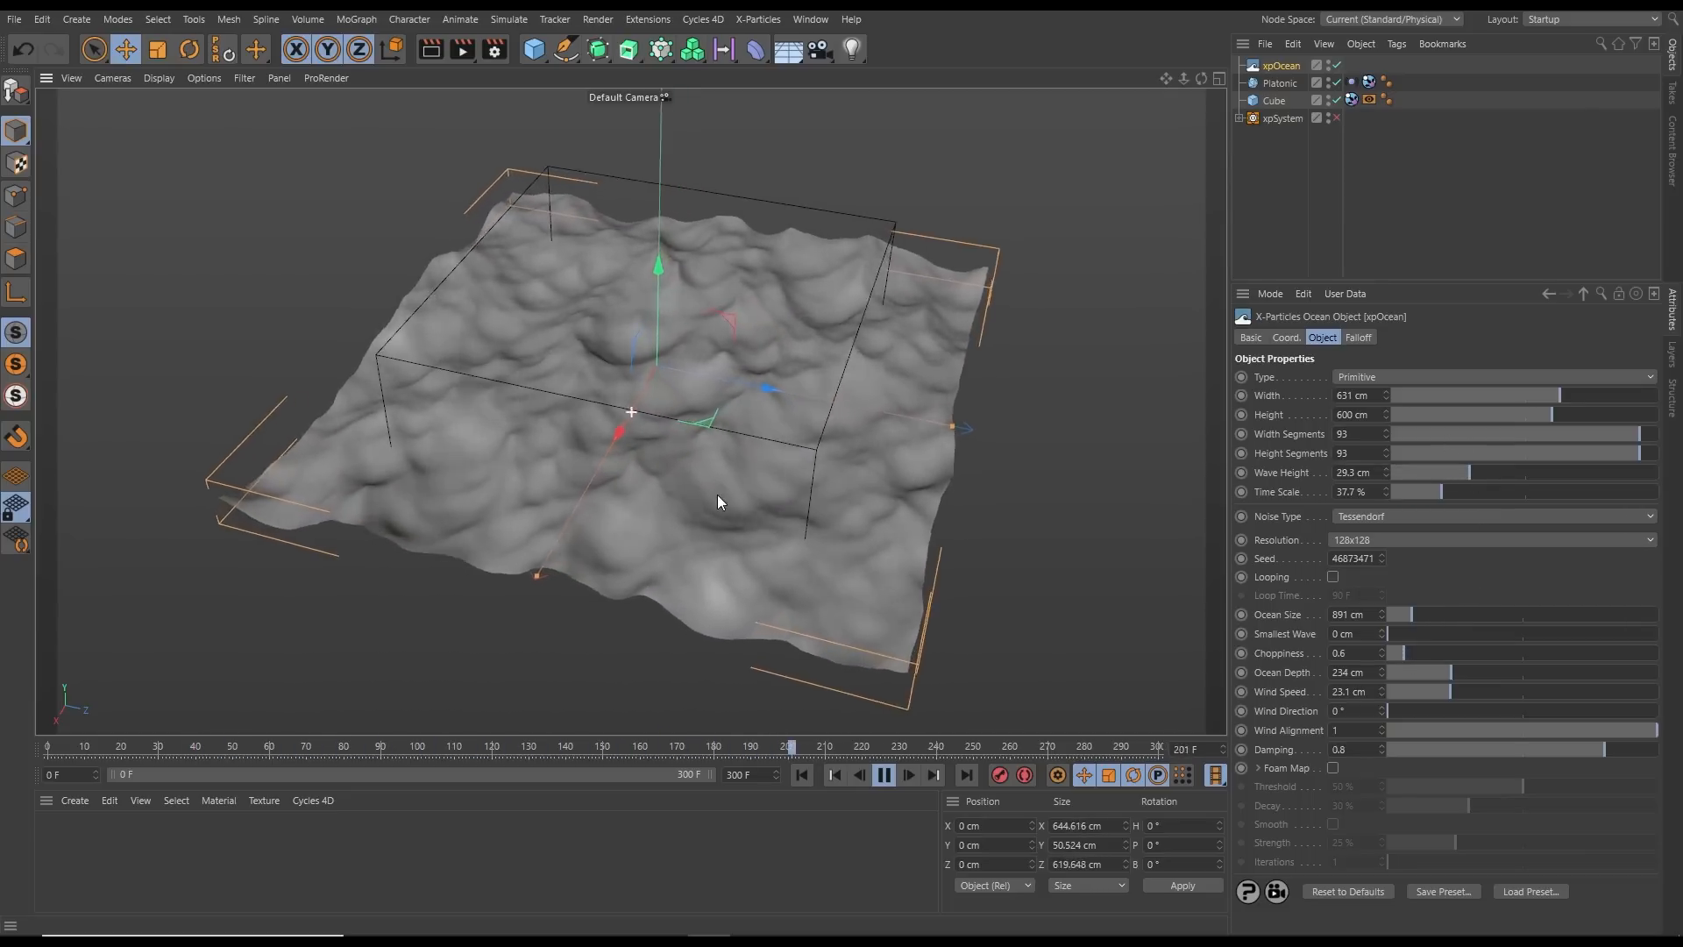
{"action": "middle_click_drag", "start_coordinate": [718, 495], "coordinate": [707, 496], "text": "alt"}
{"action": "left_click_drag", "start_coordinate": [707, 496], "coordinate": [708, 474], "text": "alt"}
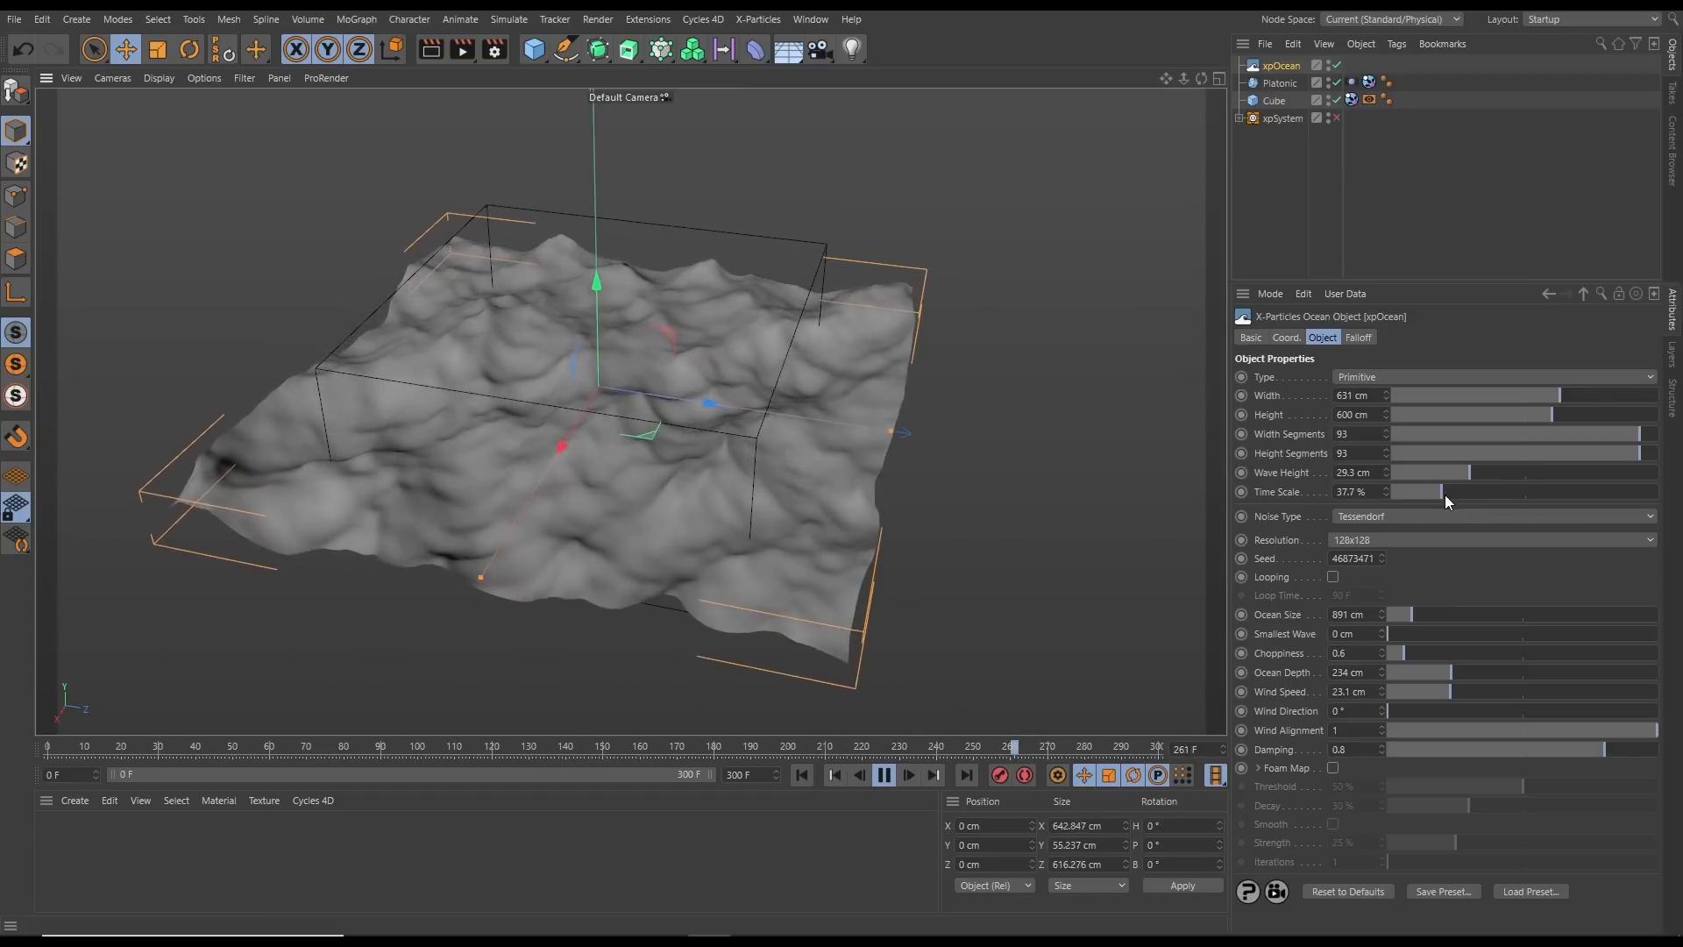
{"action": "left_click_drag", "start_coordinate": [1445, 495], "coordinate": [1461, 493]}
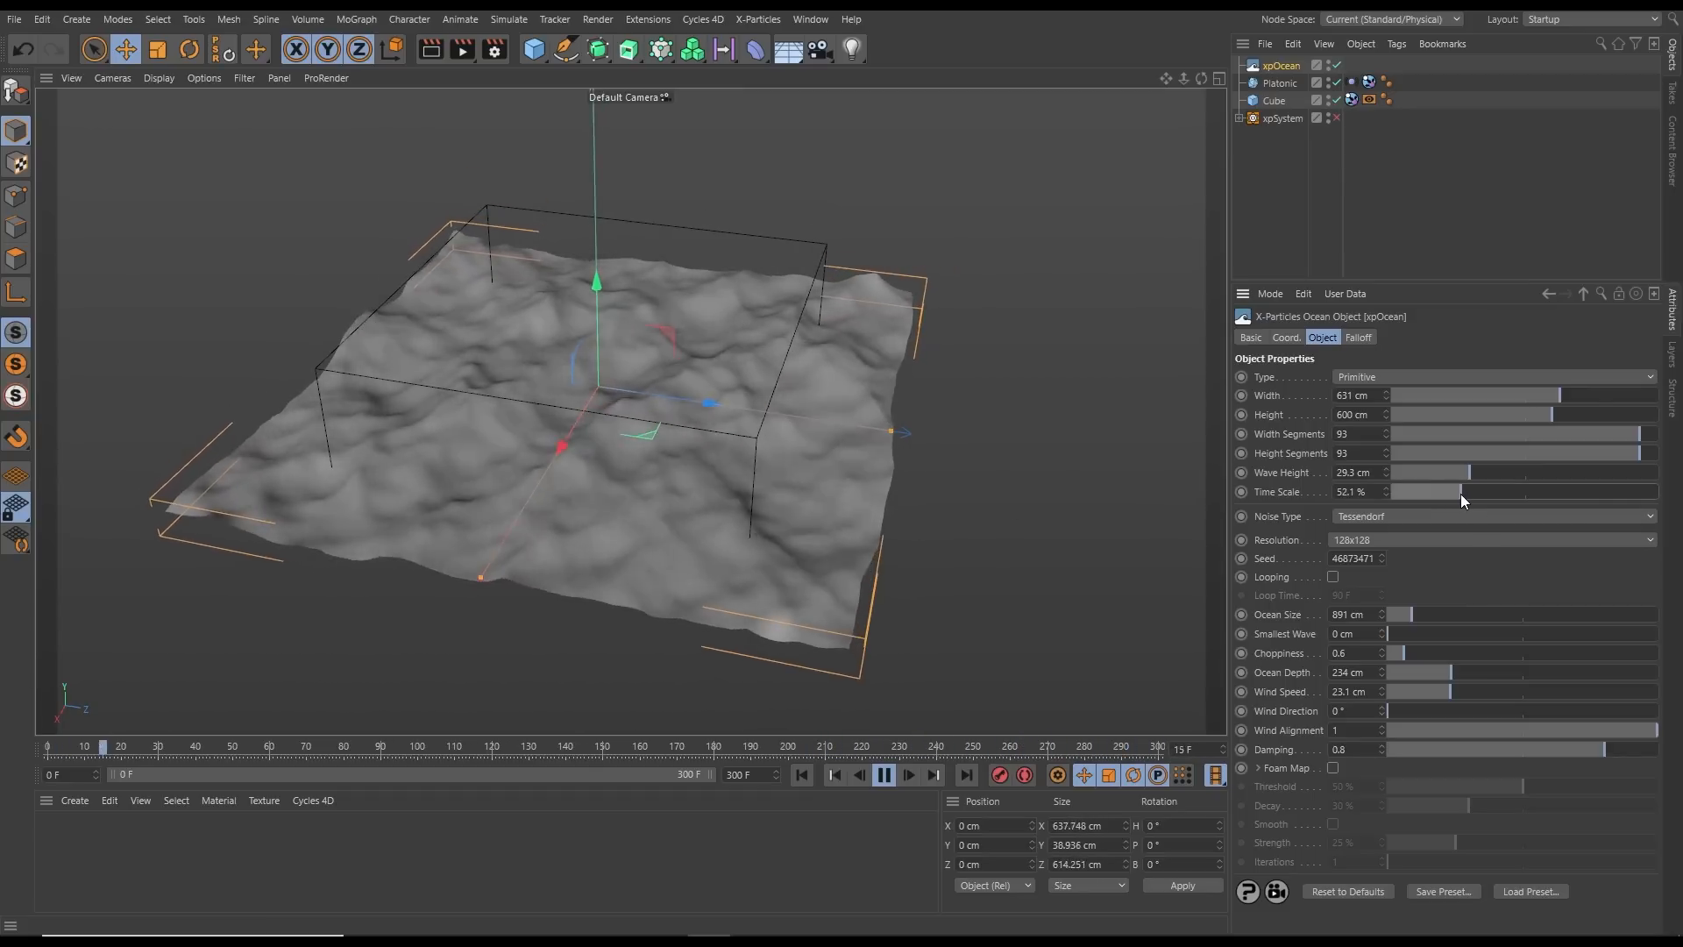
{"action": "left_click_drag", "start_coordinate": [755, 532], "coordinate": [734, 510], "text": "alt"}
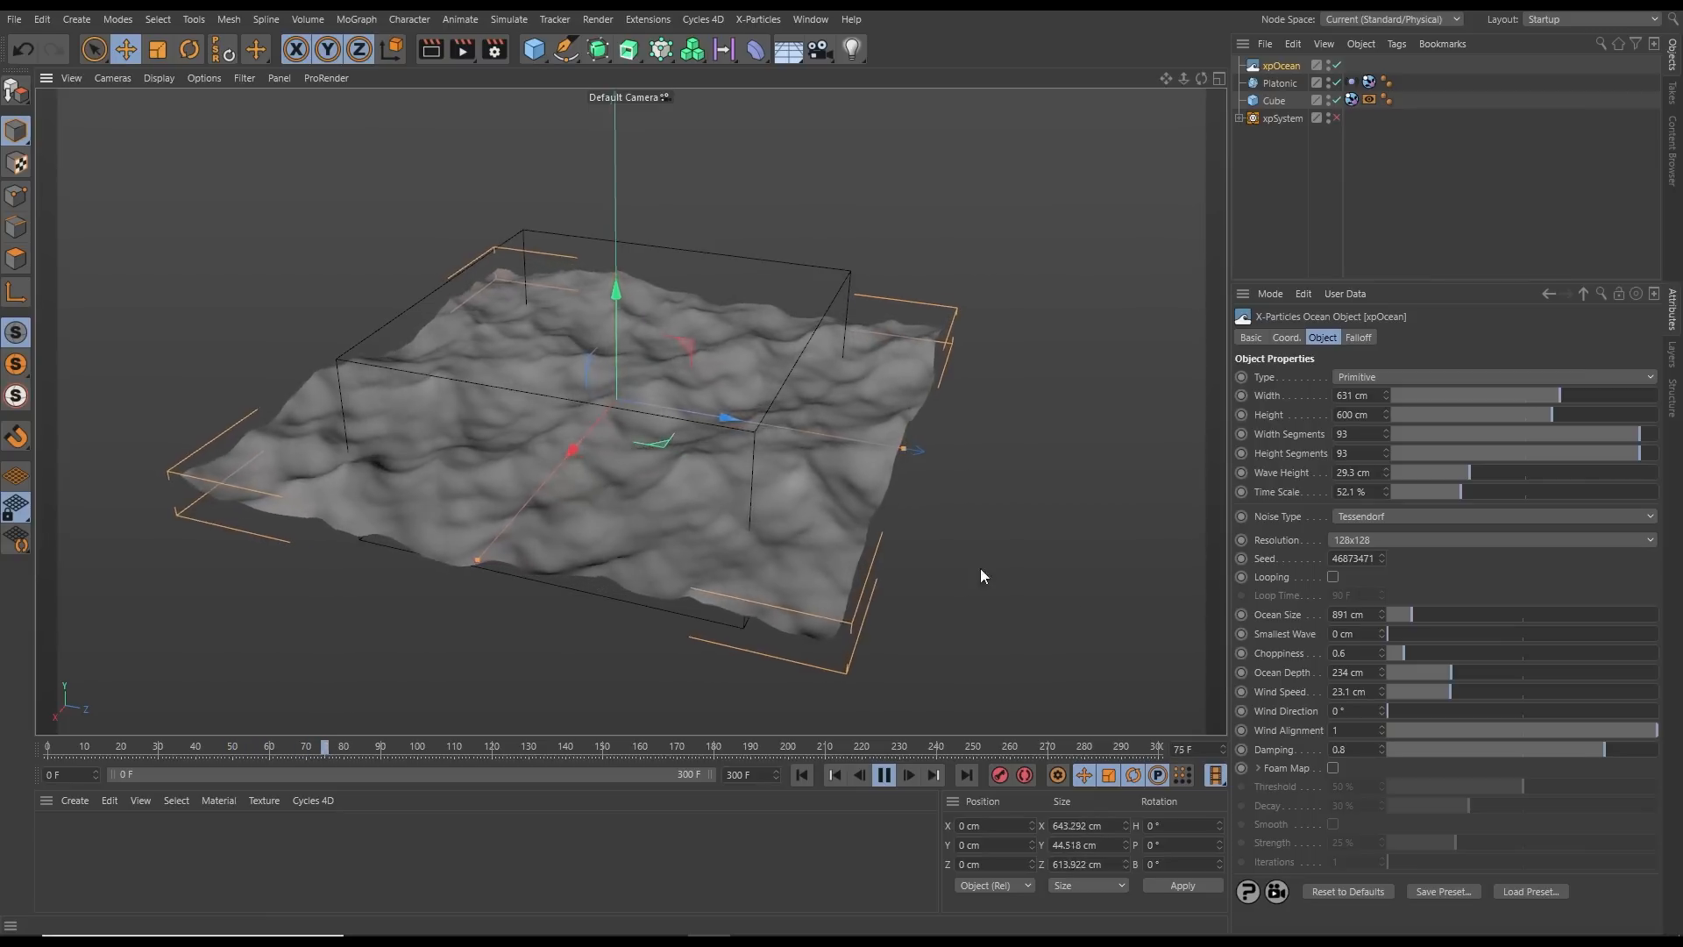
{"action": "left_click_drag", "start_coordinate": [1403, 659], "coordinate": [1412, 653]}
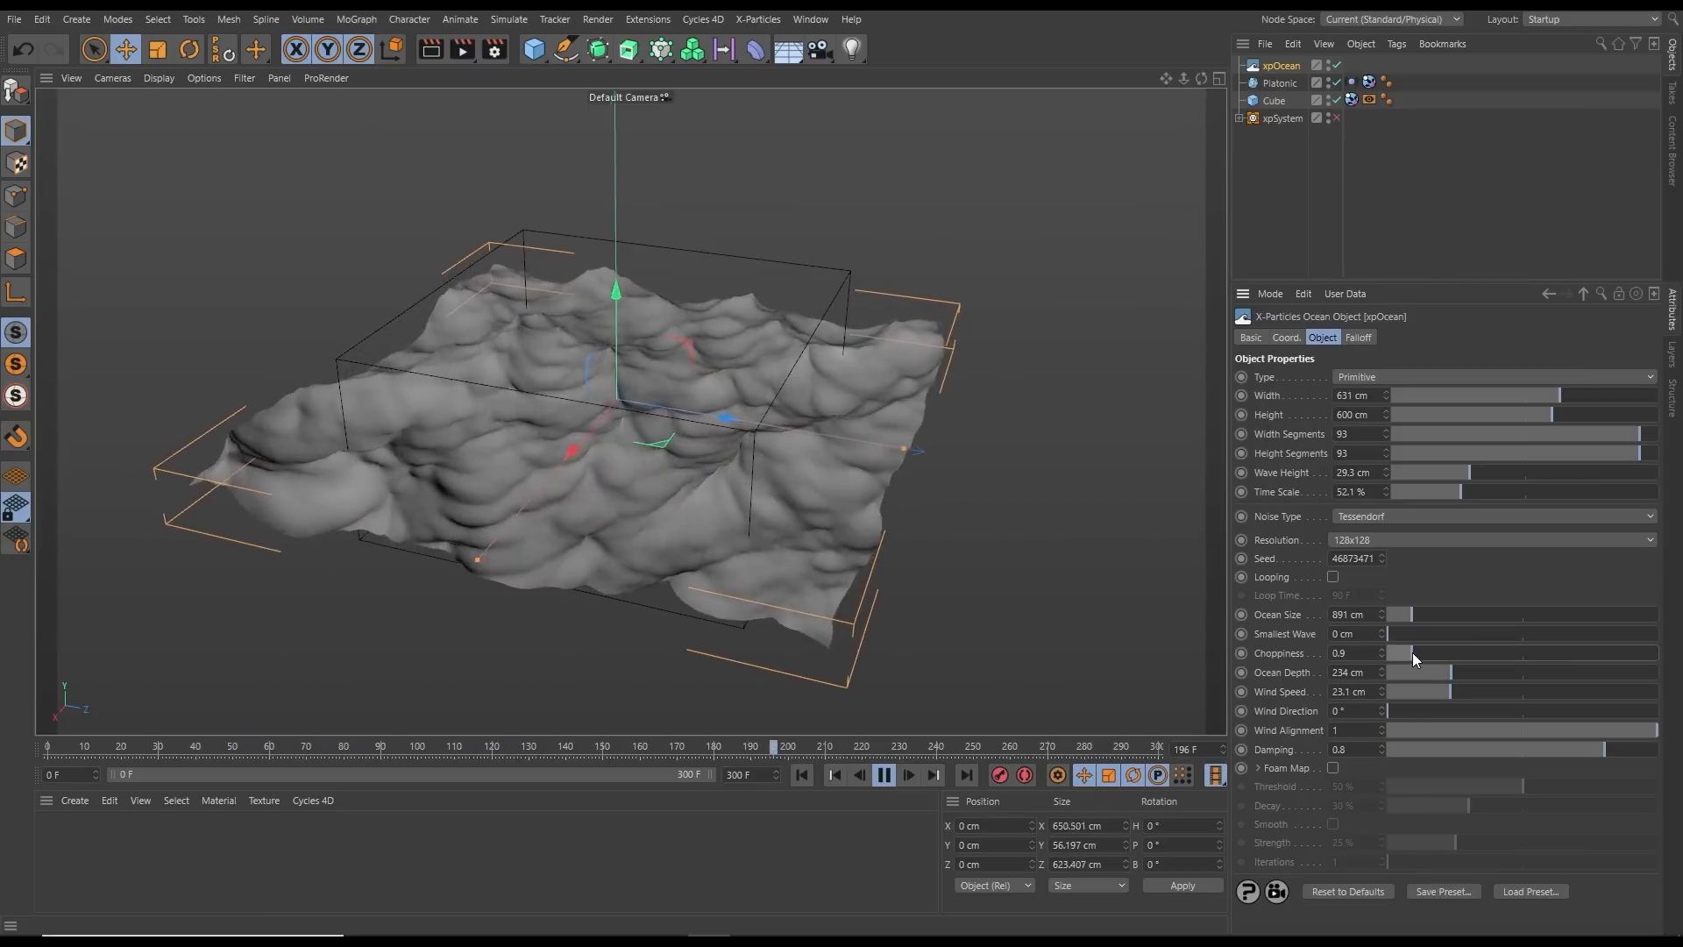
Try the ocean's damping at 0 and at 1, and vary the wind direction, ending at 0°
{"action": "middle_click_drag", "start_coordinate": [875, 516], "coordinate": [854, 466], "text": "alt"}
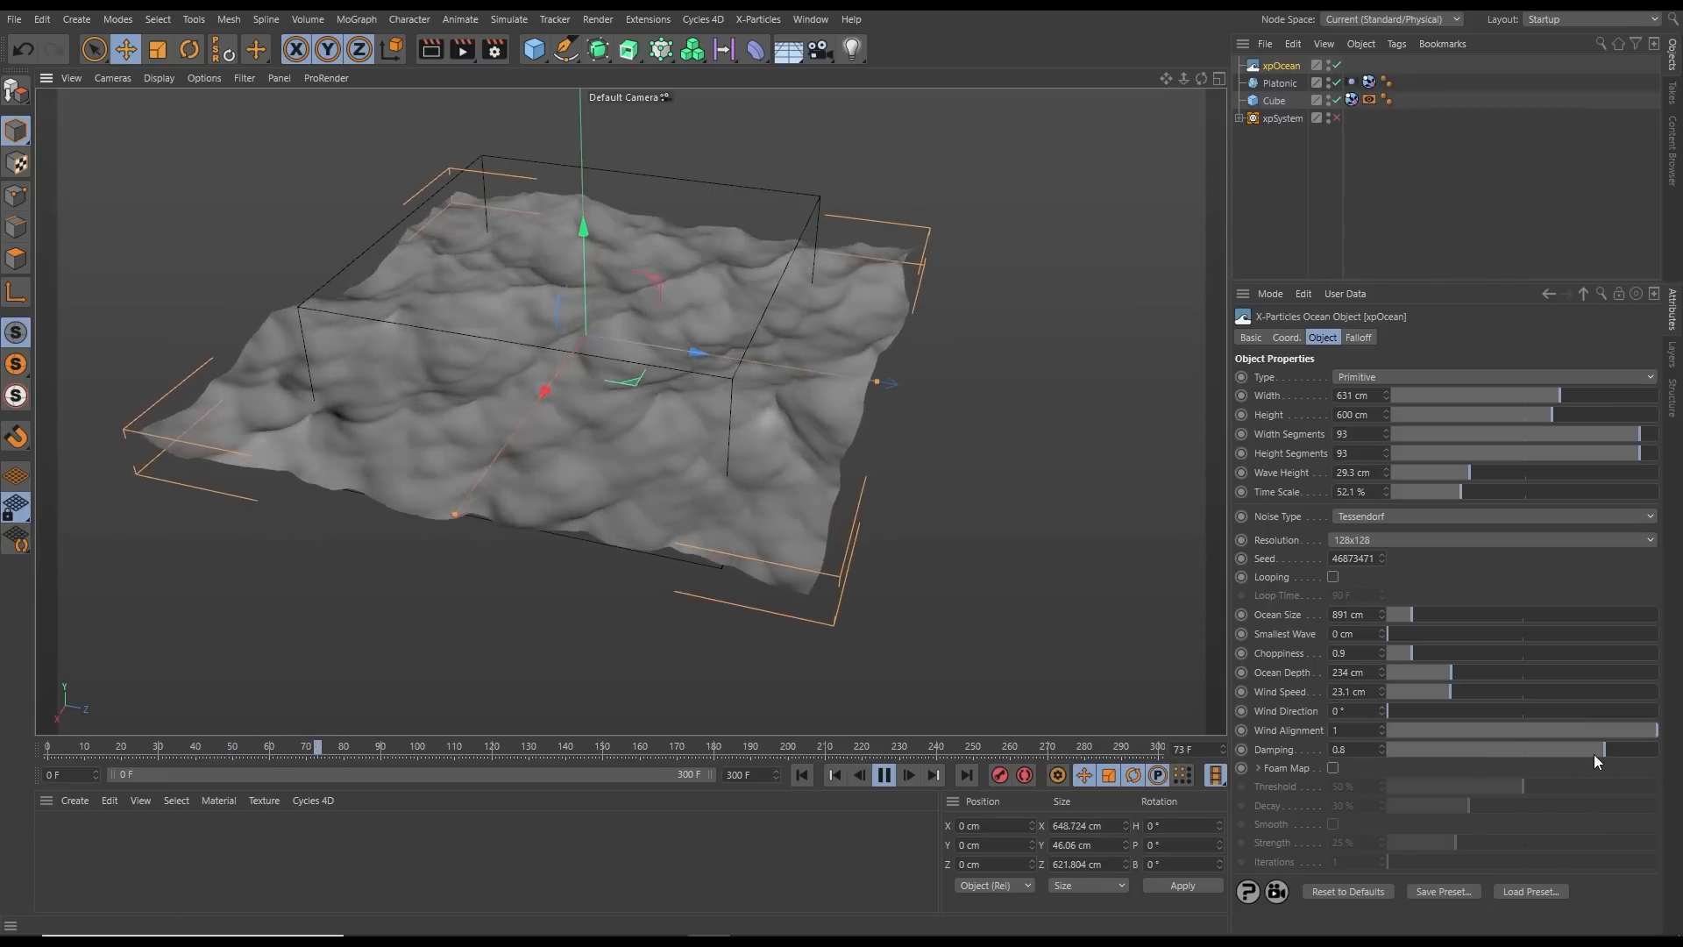
{"action": "left_click_drag", "start_coordinate": [1595, 750], "coordinate": [1575, 751]}
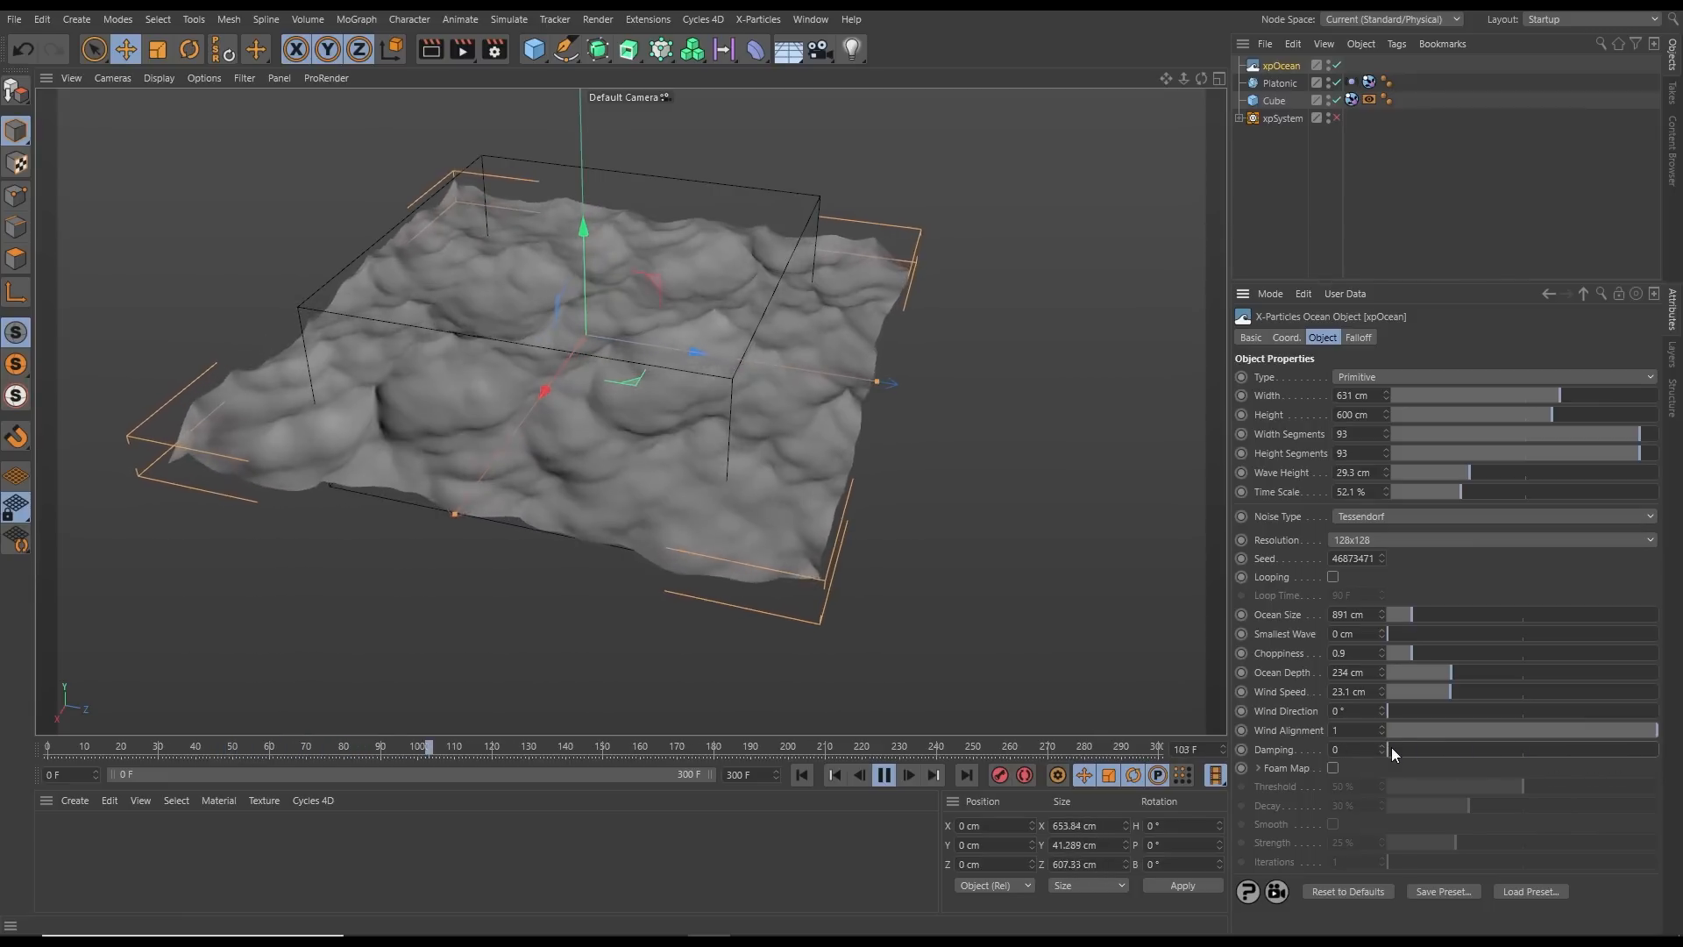
{"action": "left_click_drag", "start_coordinate": [707, 439], "coordinate": [742, 392], "text": "alt"}
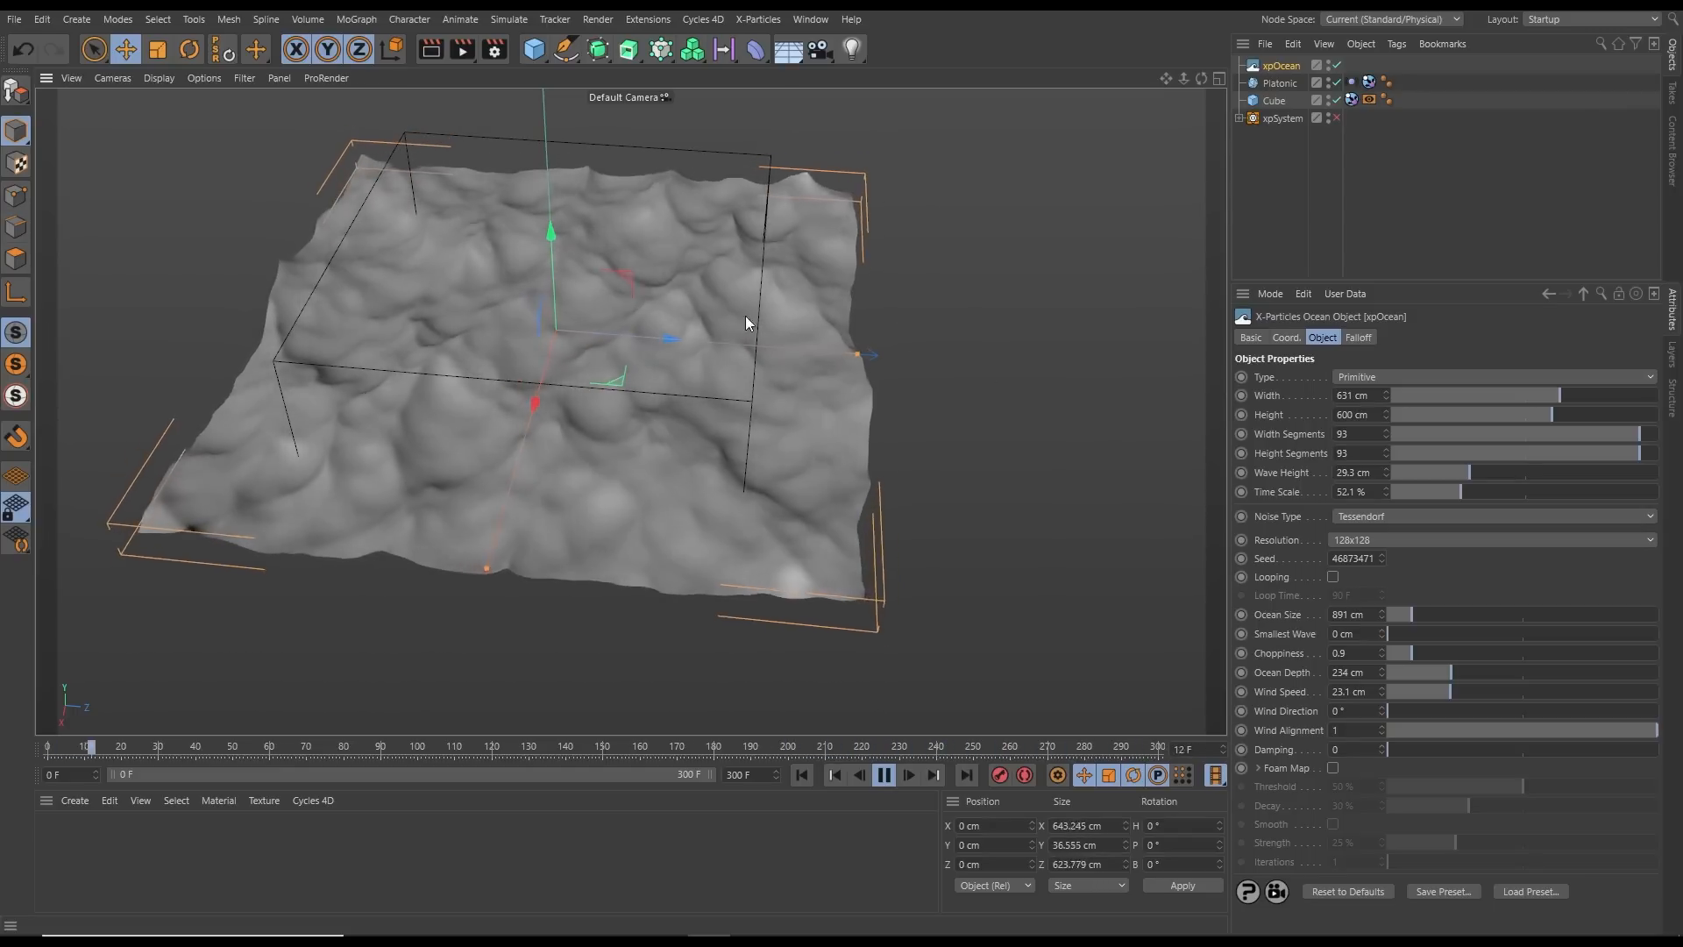
{"action": "left_click_drag", "start_coordinate": [1403, 753], "coordinate": [1656, 752]}
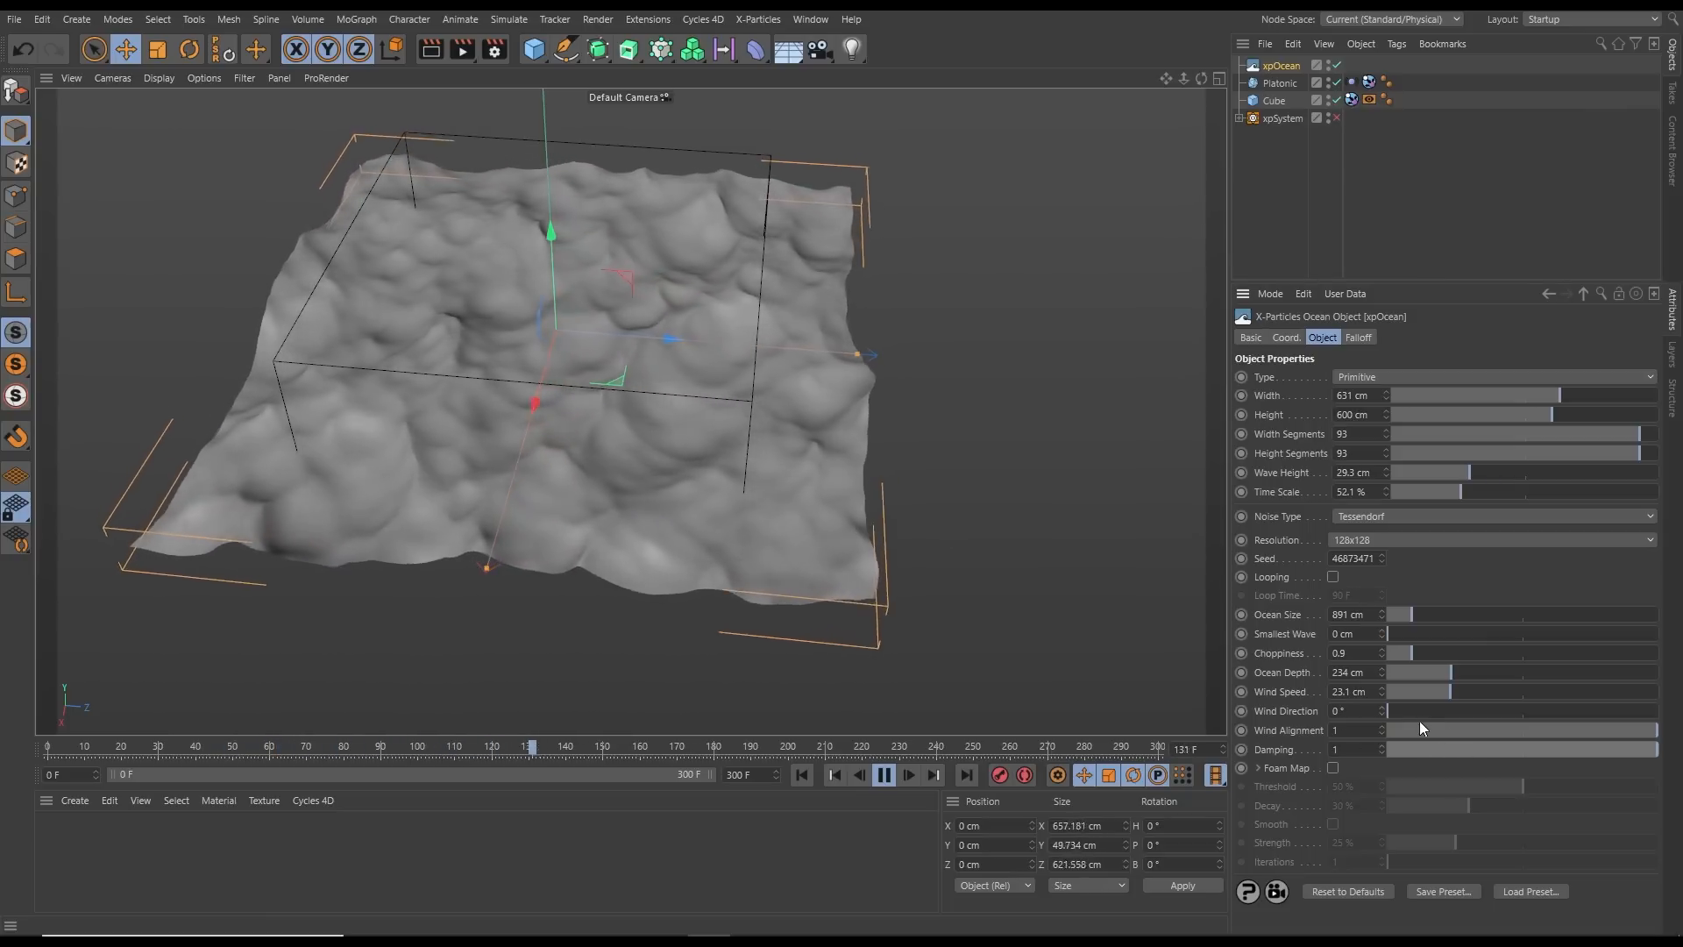
{"action": "left_click_drag", "start_coordinate": [1406, 710], "coordinate": [1329, 711]}
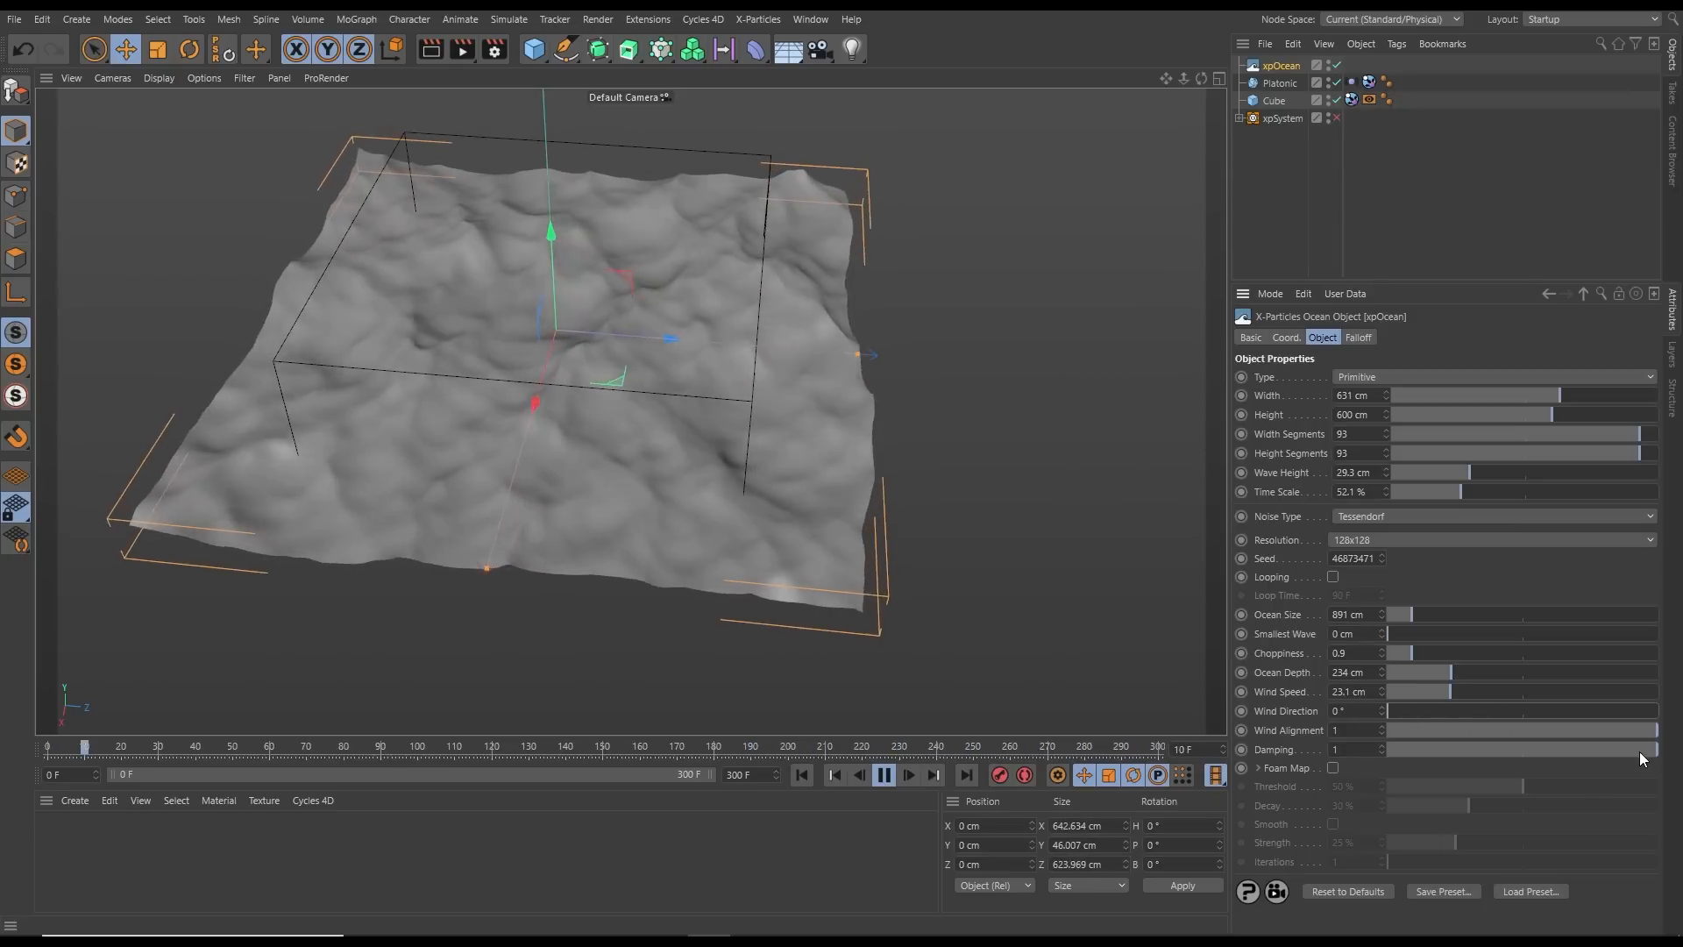
Set the ocean's damping to 0.9, then stop playback and return to the first frame
{"action": "left_click_drag", "start_coordinate": [1644, 751], "coordinate": [1636, 751]}
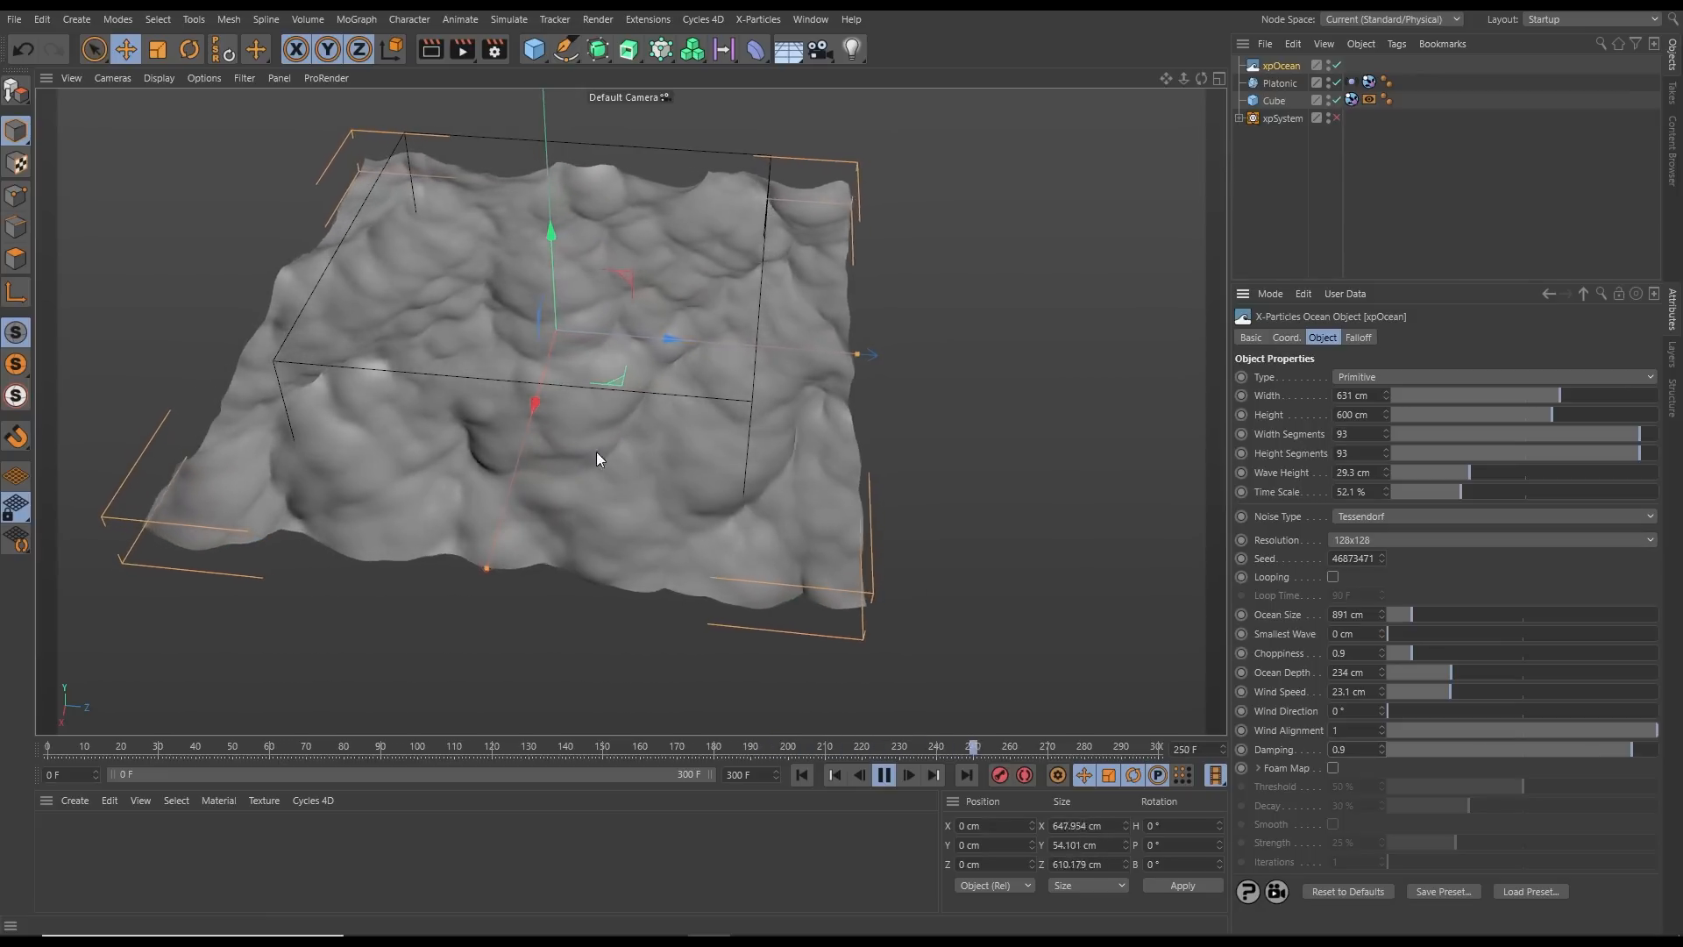
{"action": "left_click_drag", "start_coordinate": [705, 481], "coordinate": [745, 476], "text": "alt"}
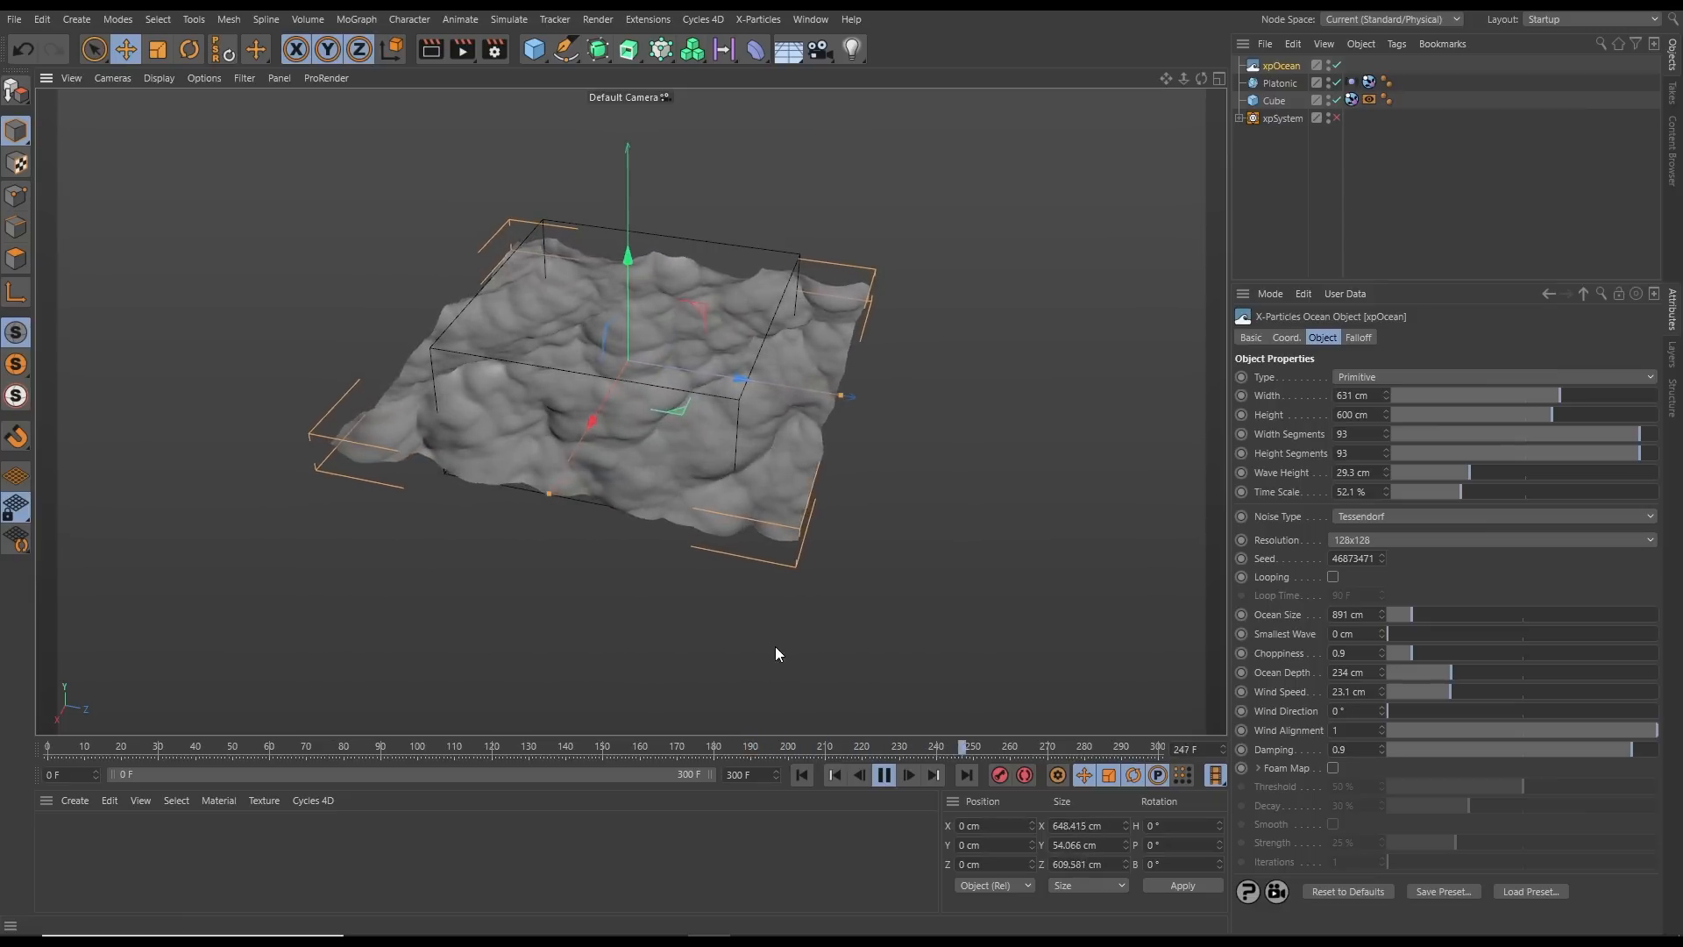
{"action": "left_click", "coordinate": [884, 775]}
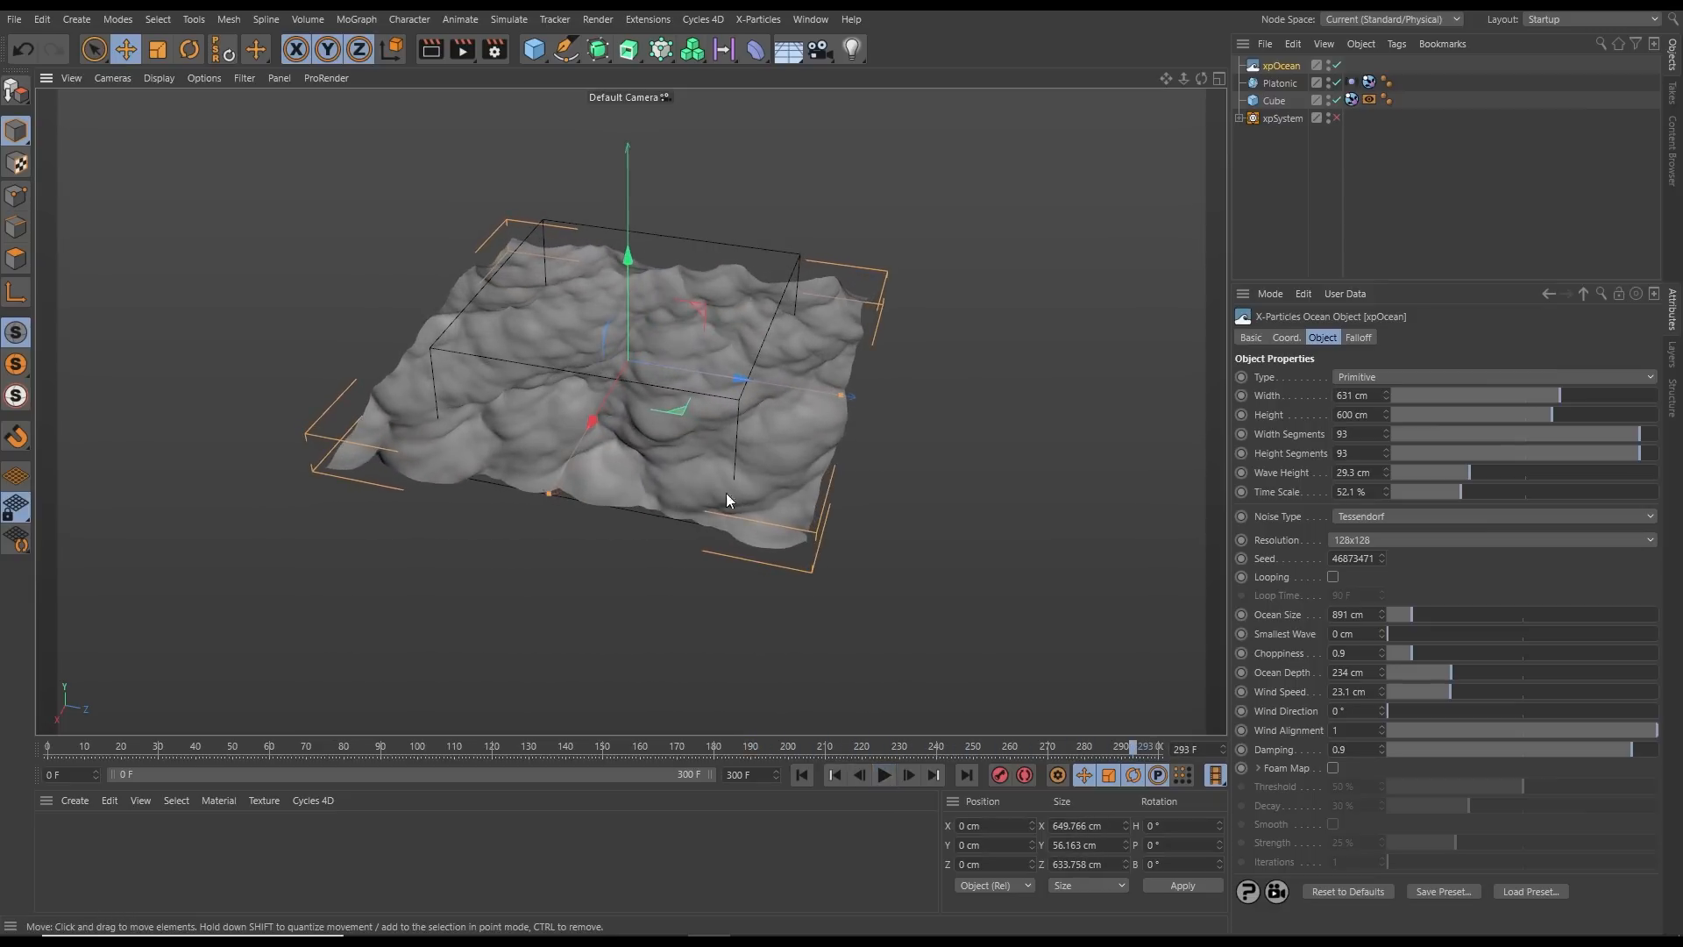
{"action": "left_click", "coordinate": [803, 775]}
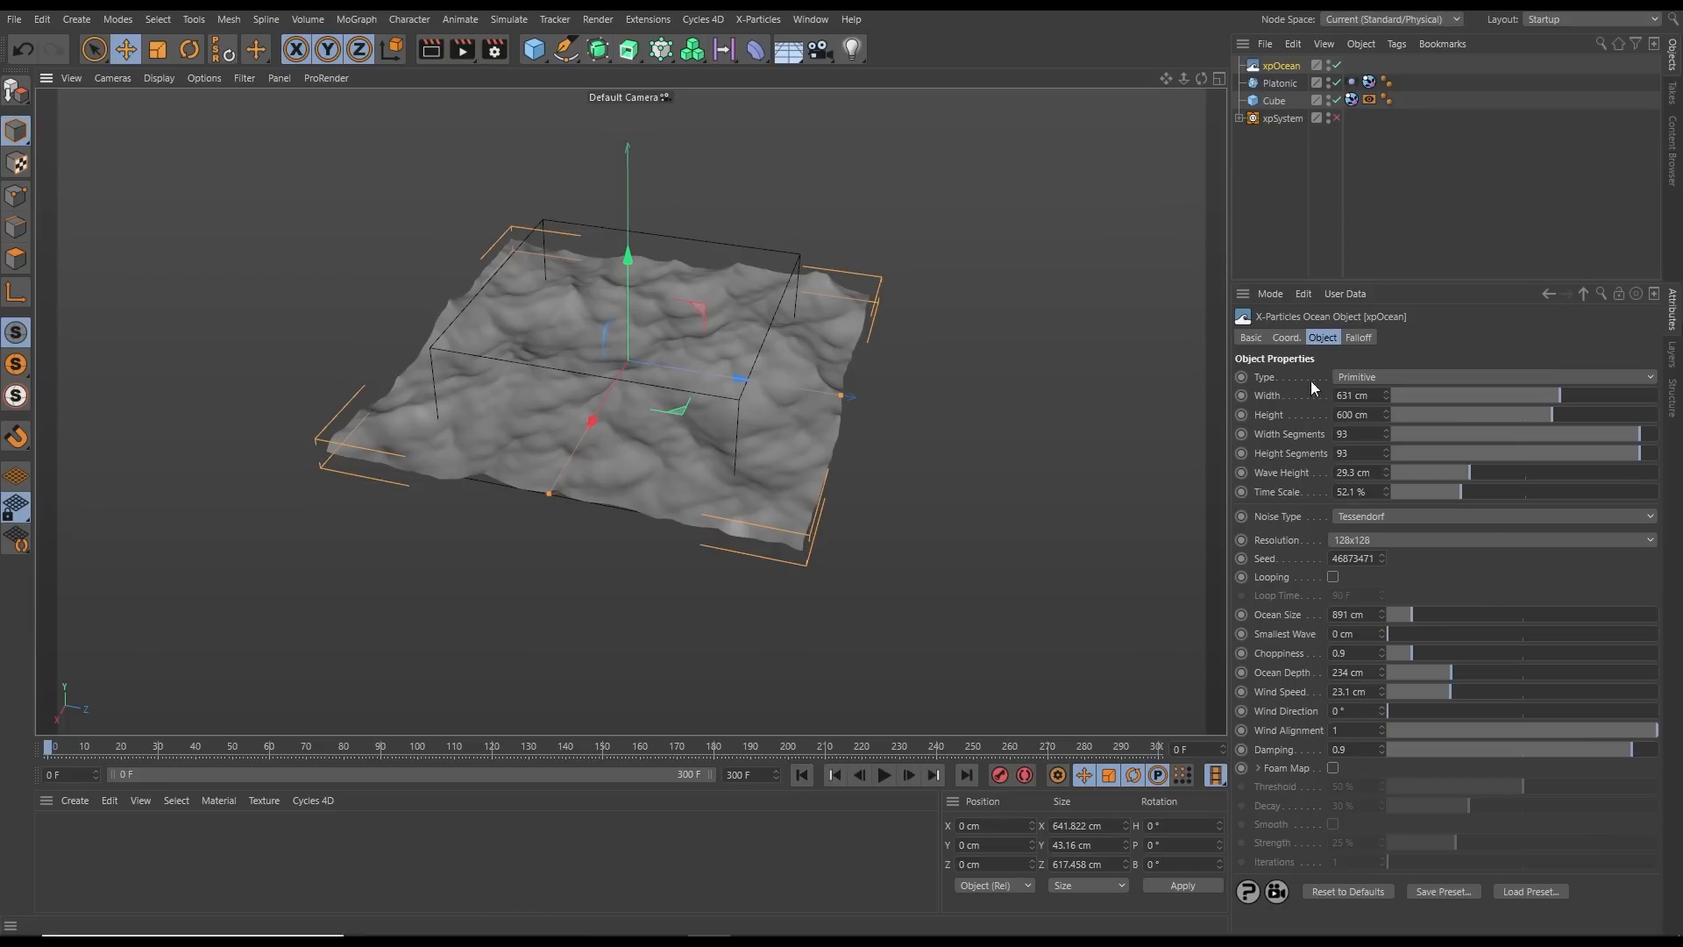
Change the xpOcean type to Deformer and place the object below xpSystem in the hierarchy
{"action": "left_click", "coordinate": [1361, 377]}
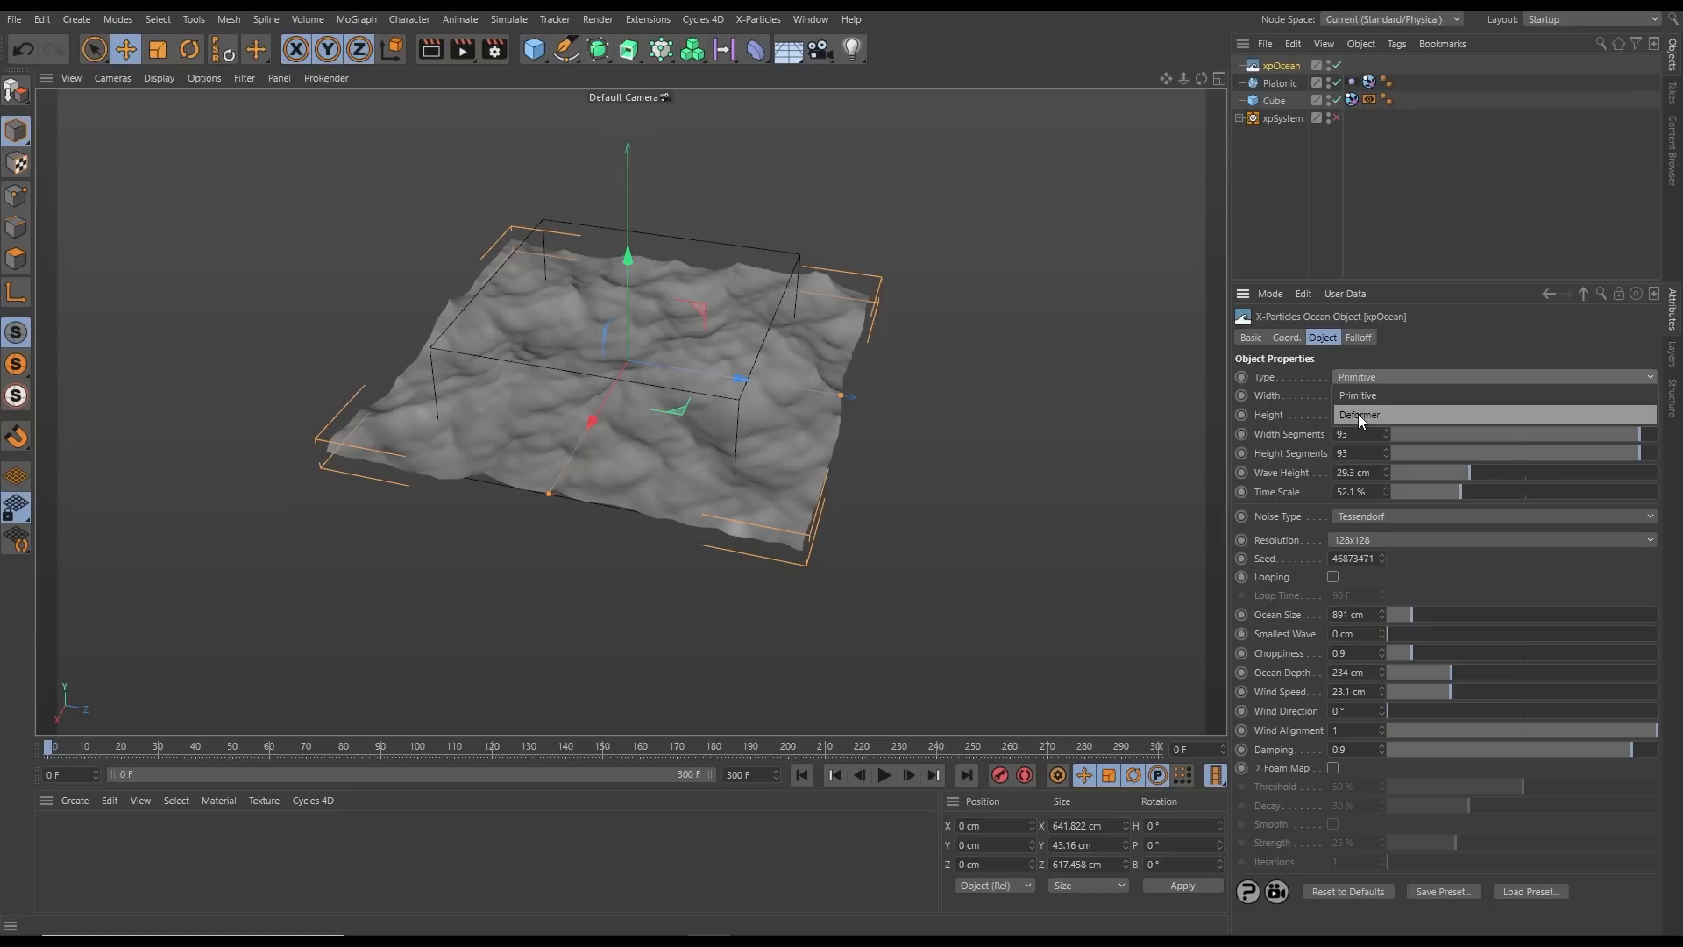
{"action": "left_click", "coordinate": [1355, 413]}
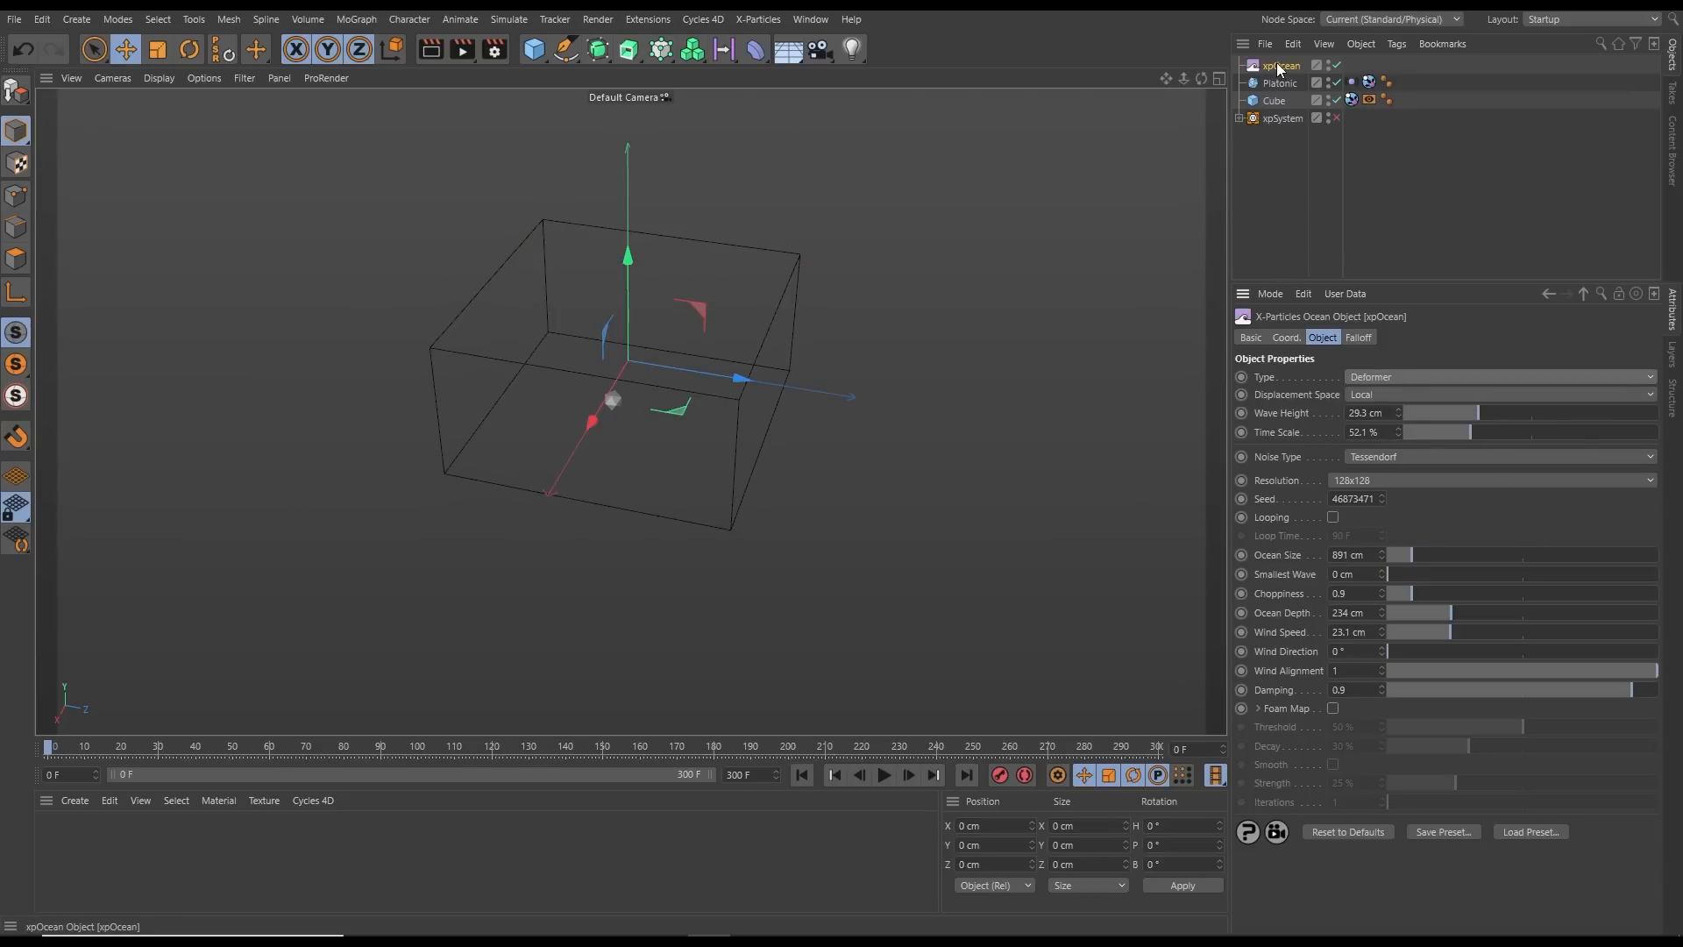
{"action": "left_click", "coordinate": [757, 53]}
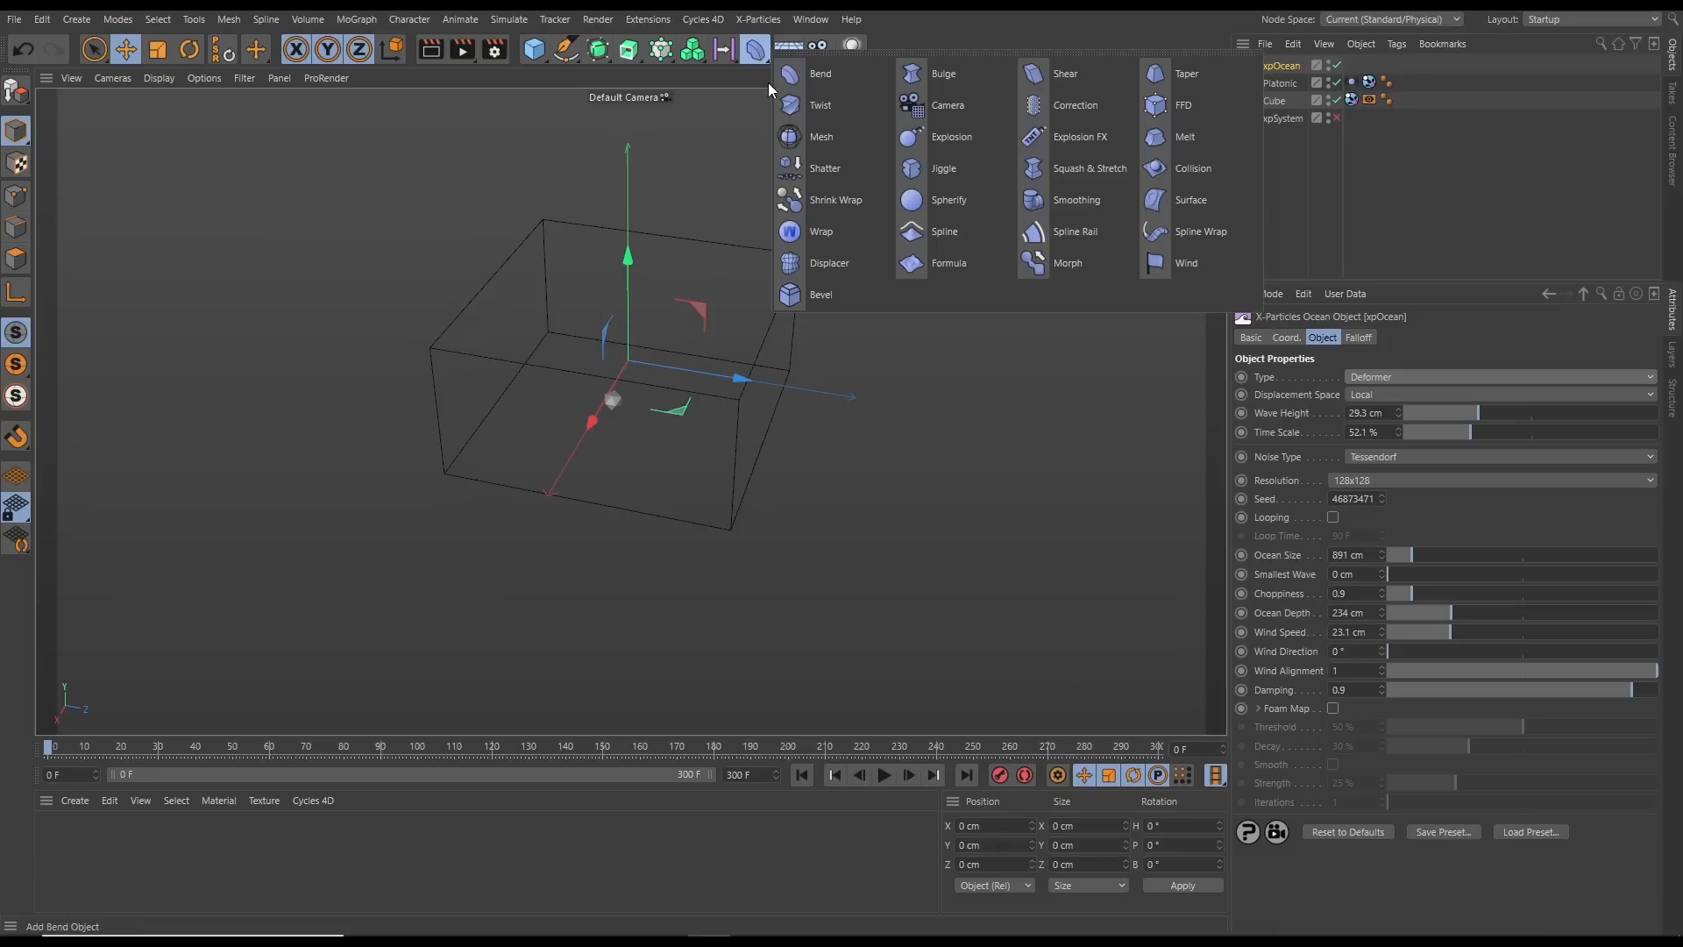
{"action": "key", "text": "Escape"}
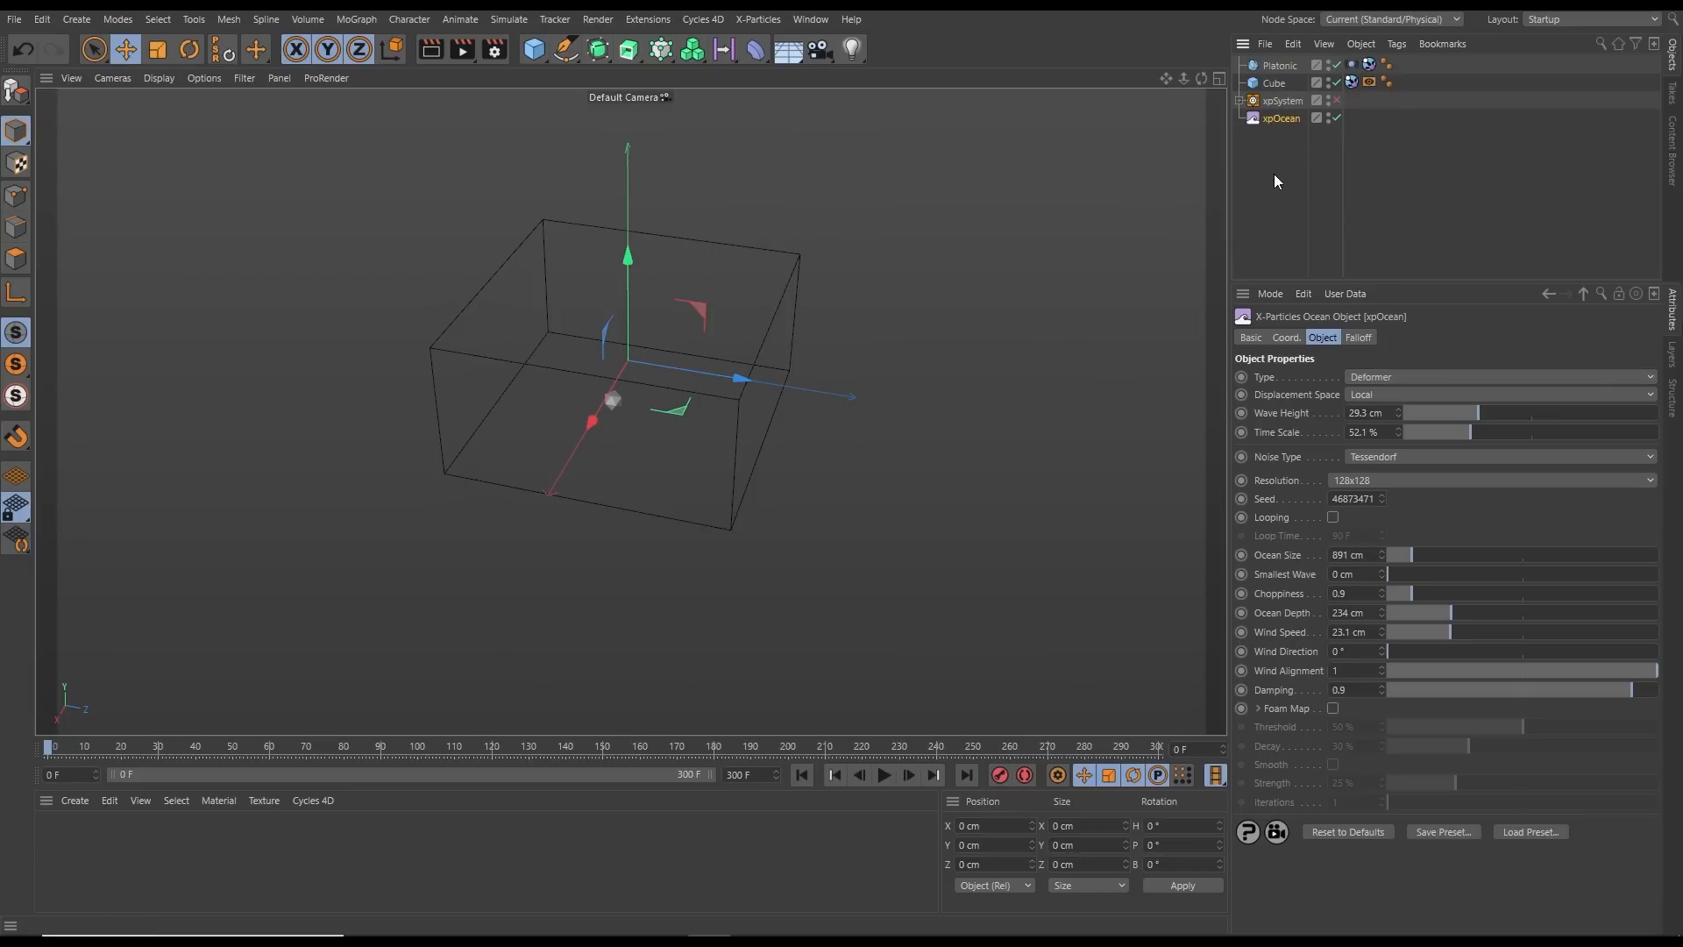
Expand and enable xpSystem with its emitters, and scrub the animation to frame 79 to inspect the water and foam particles
{"action": "left_click", "coordinate": [1240, 101]}
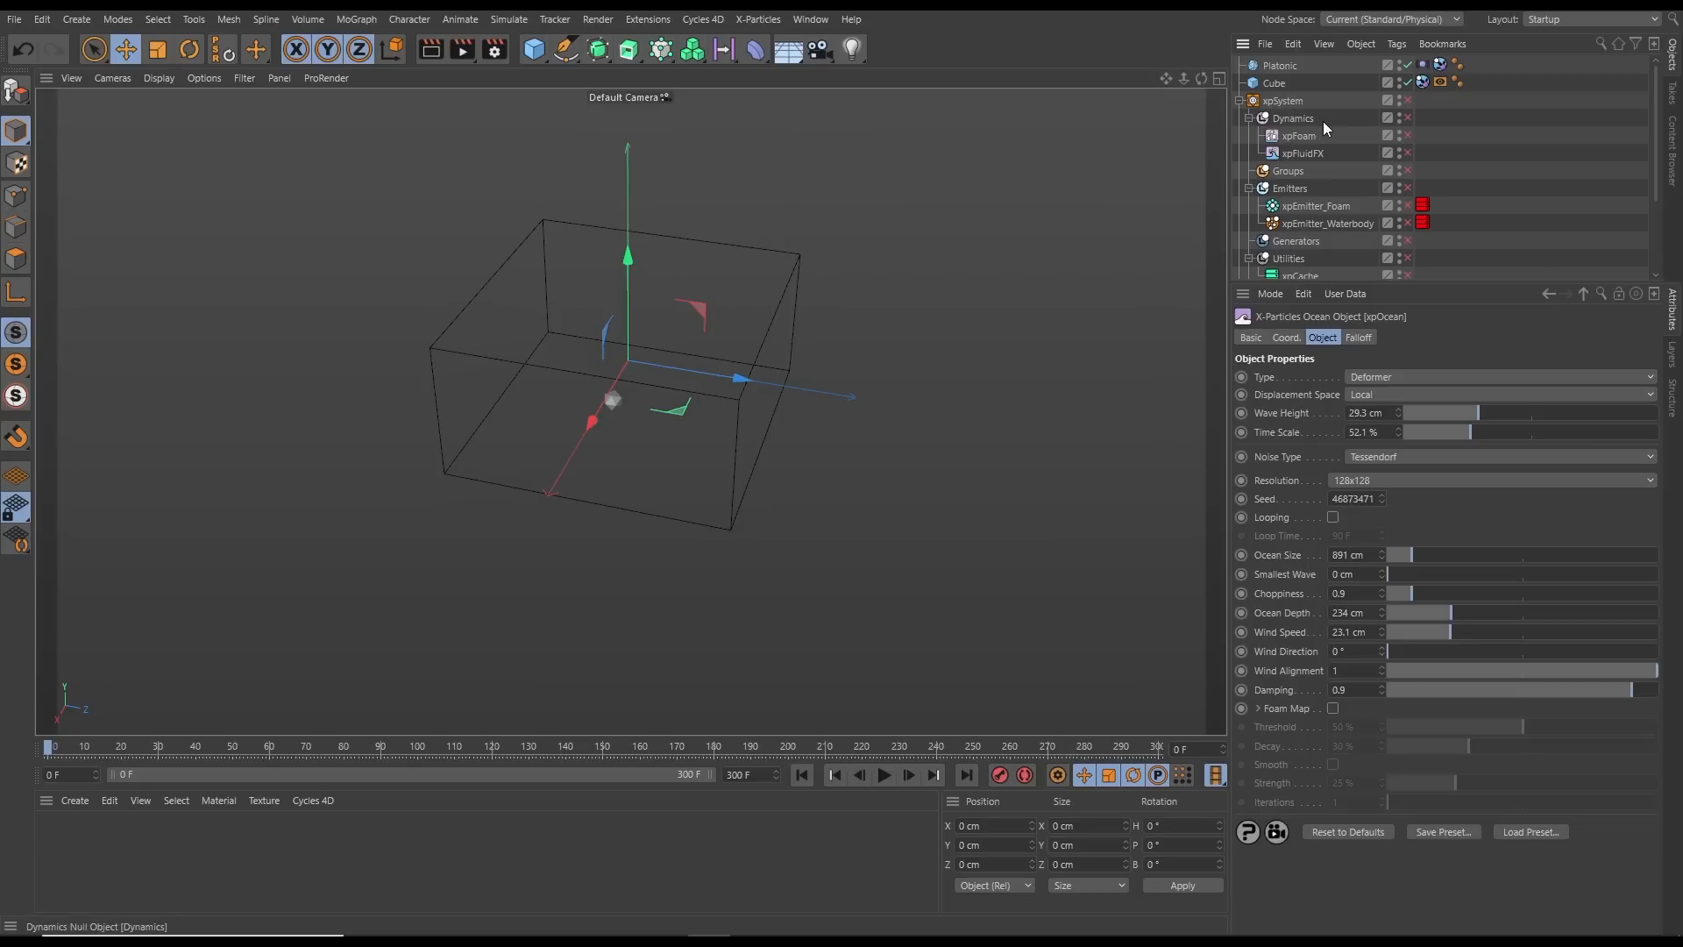
{"action": "left_click", "coordinate": [1408, 100]}
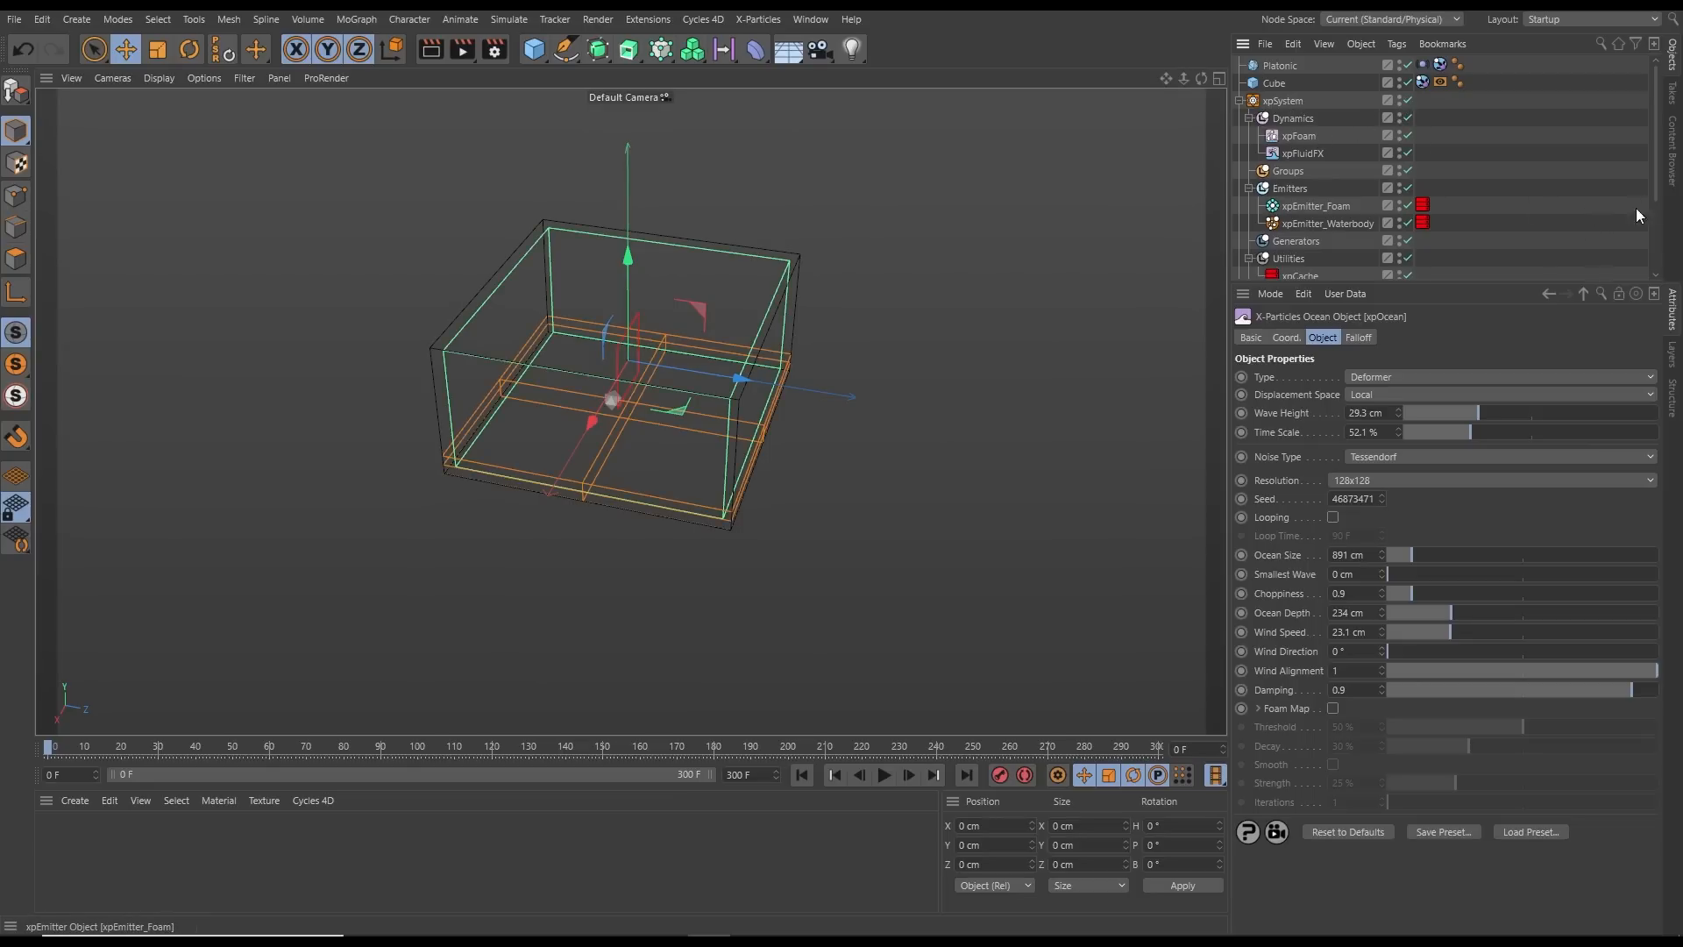
{"action": "scroll", "coordinate": [1636, 208], "scroll_direction": "down", "scroll_amount": 3}
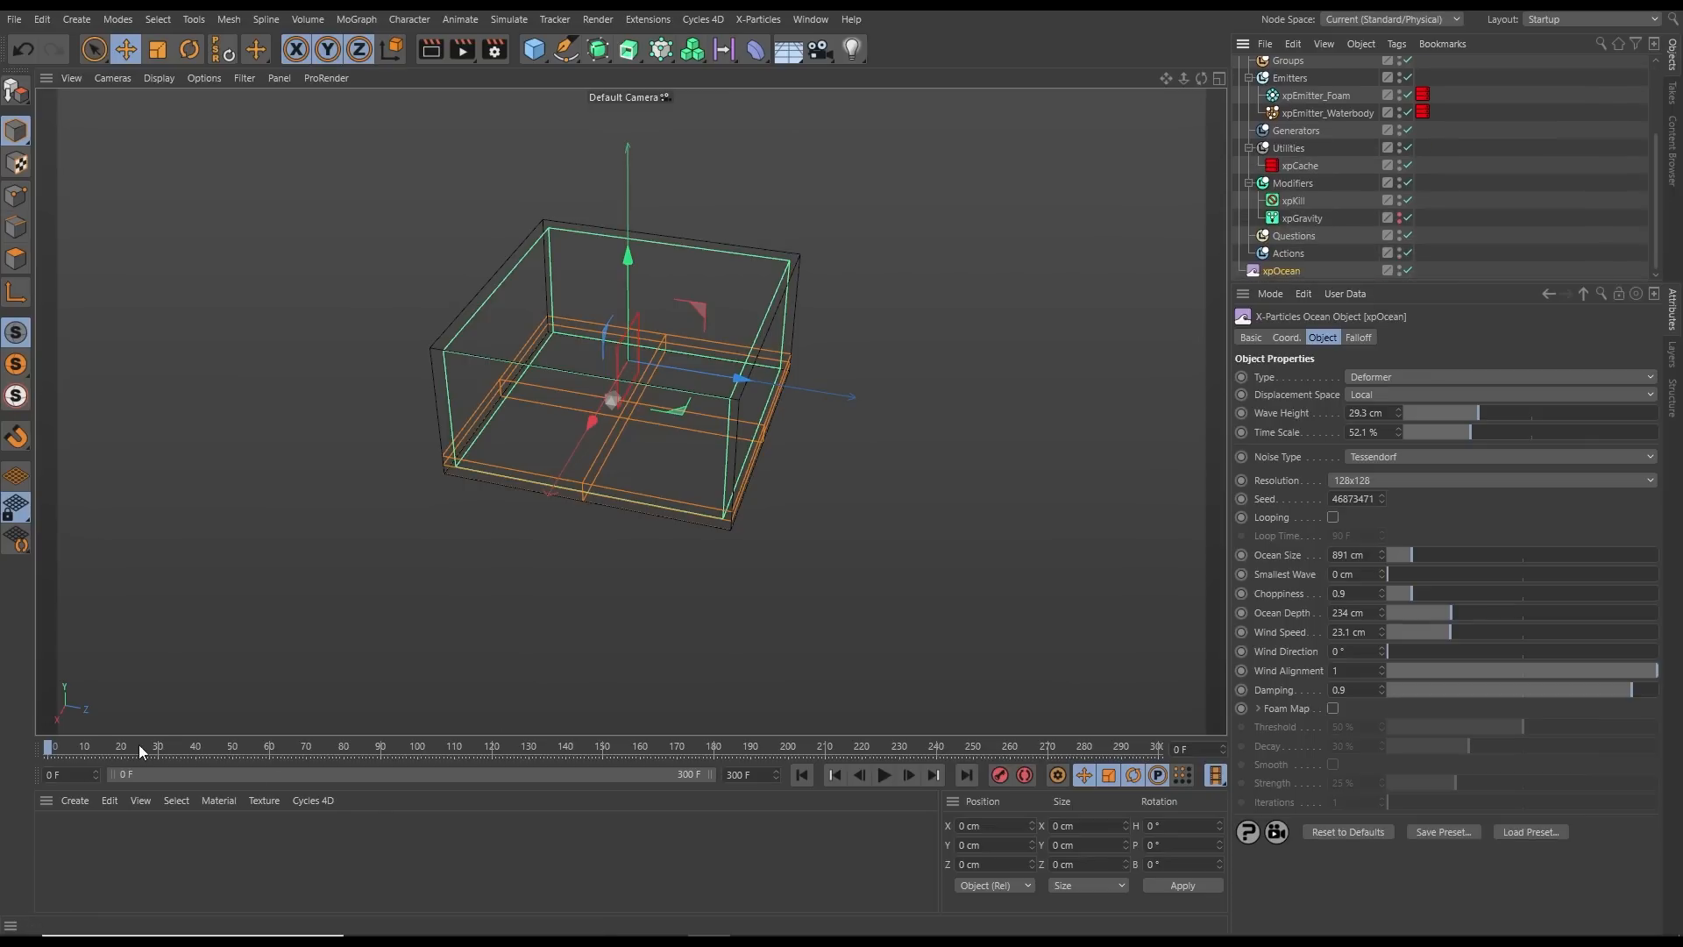
{"action": "left_click_drag", "start_coordinate": [140, 750], "coordinate": [183, 751]}
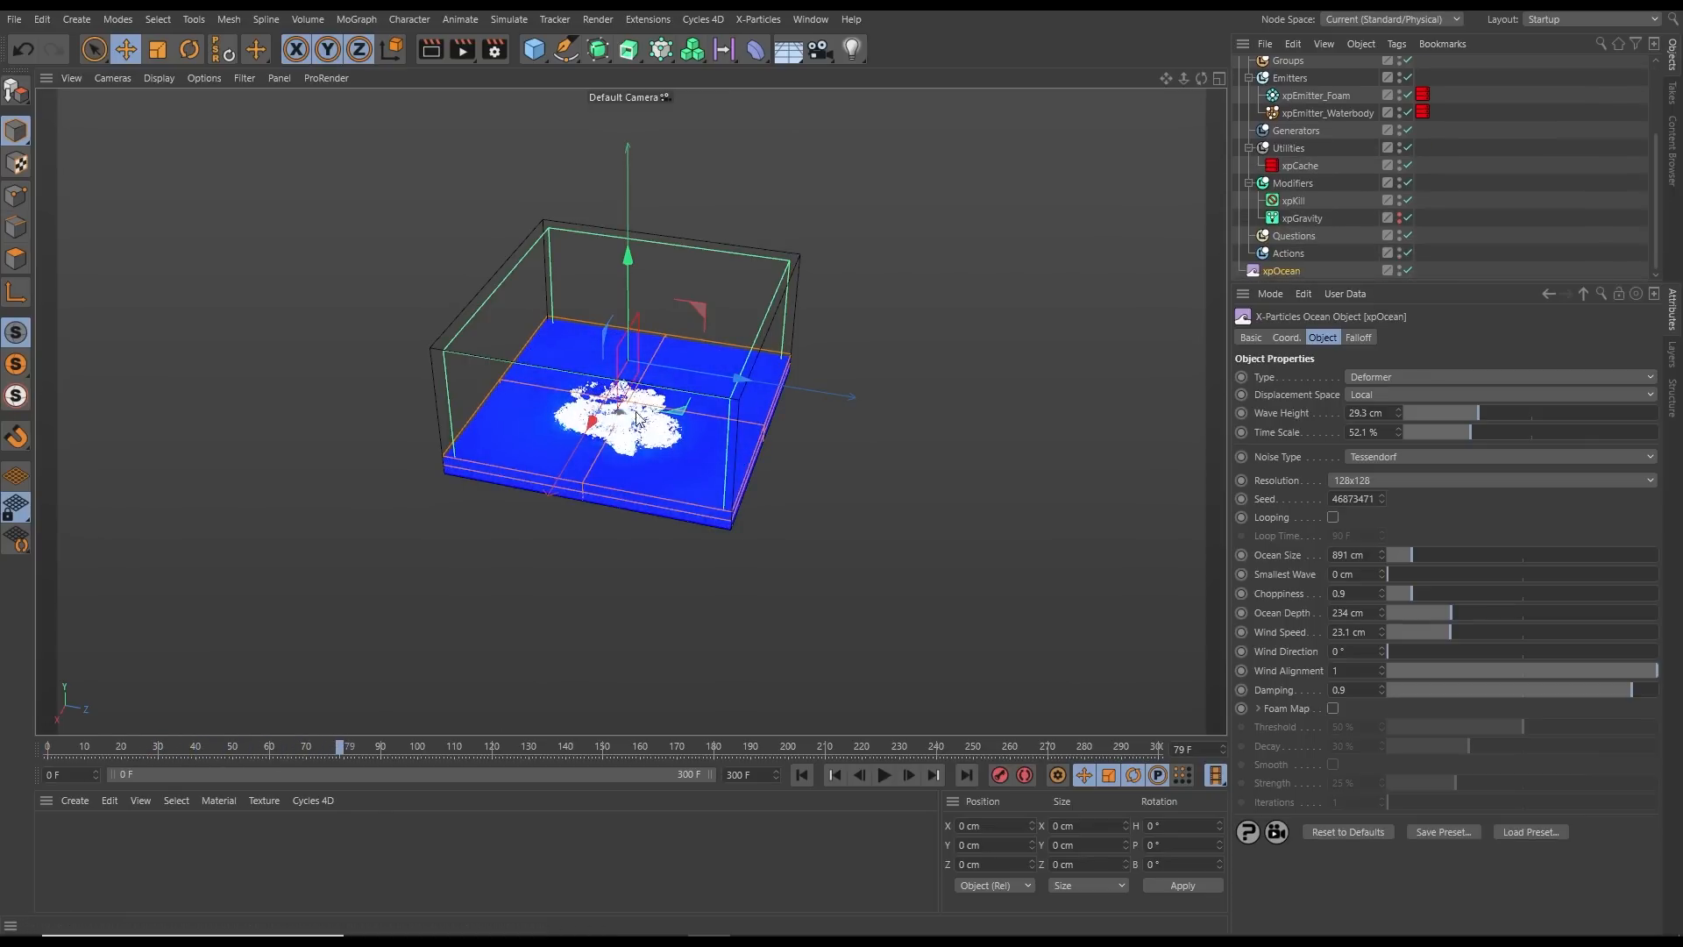
{"action": "left_click_drag", "start_coordinate": [667, 430], "coordinate": [473, 408], "text": "alt"}
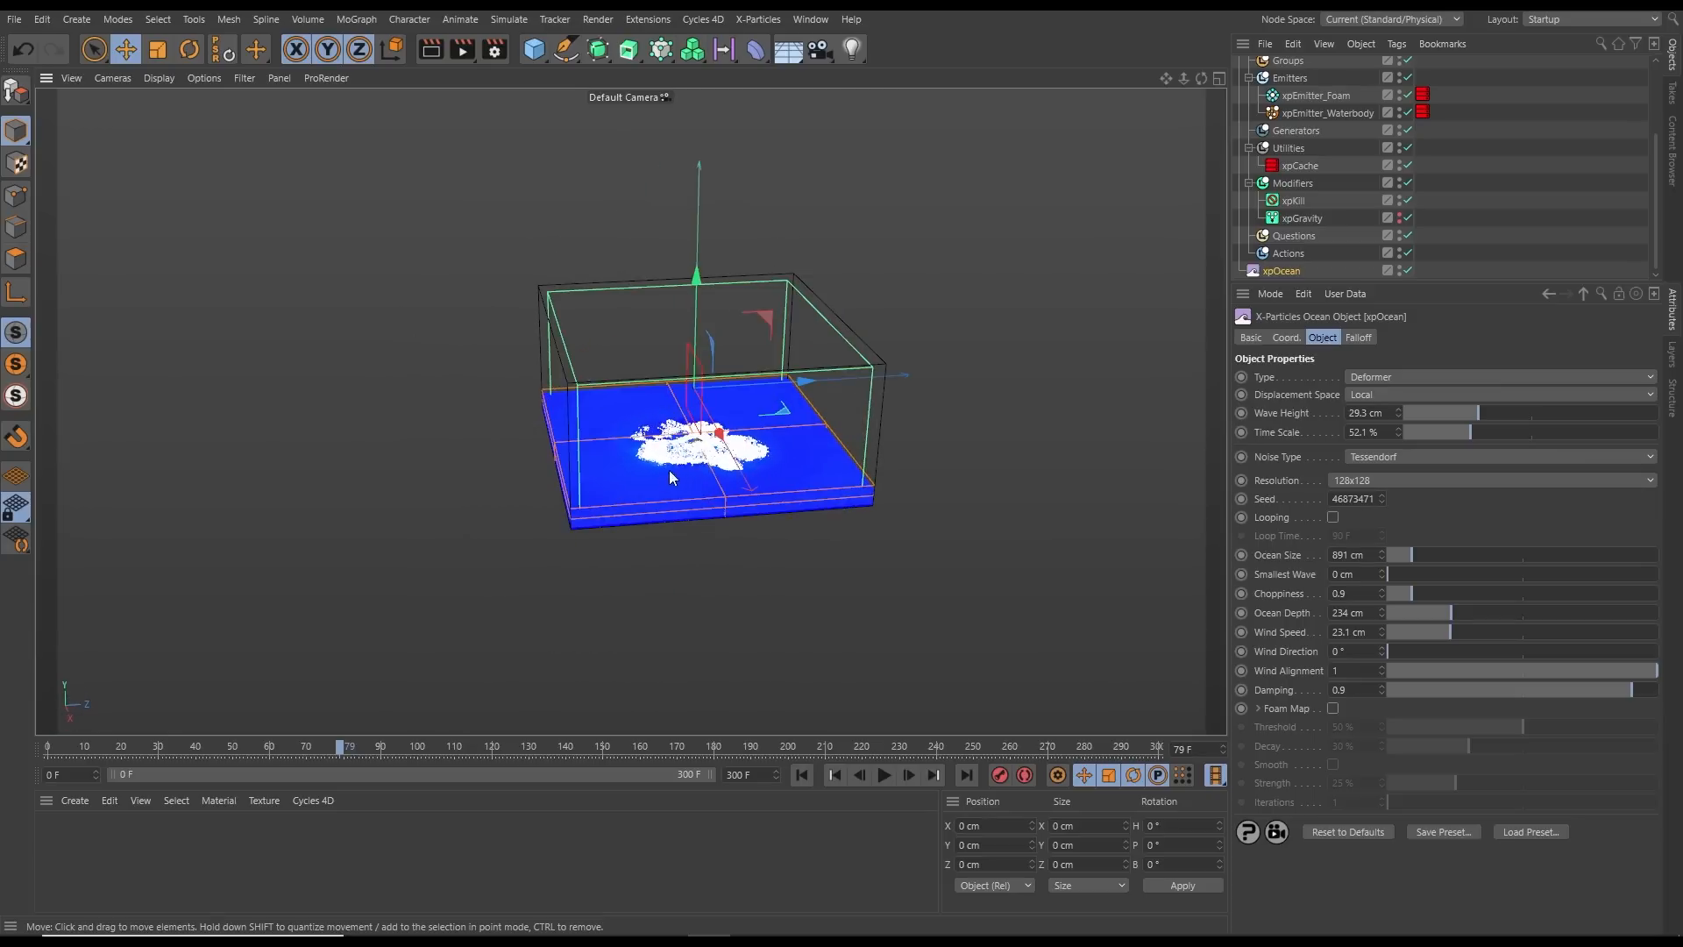
{"action": "left_click_drag", "start_coordinate": [671, 478], "coordinate": [636, 400], "text": "alt"}
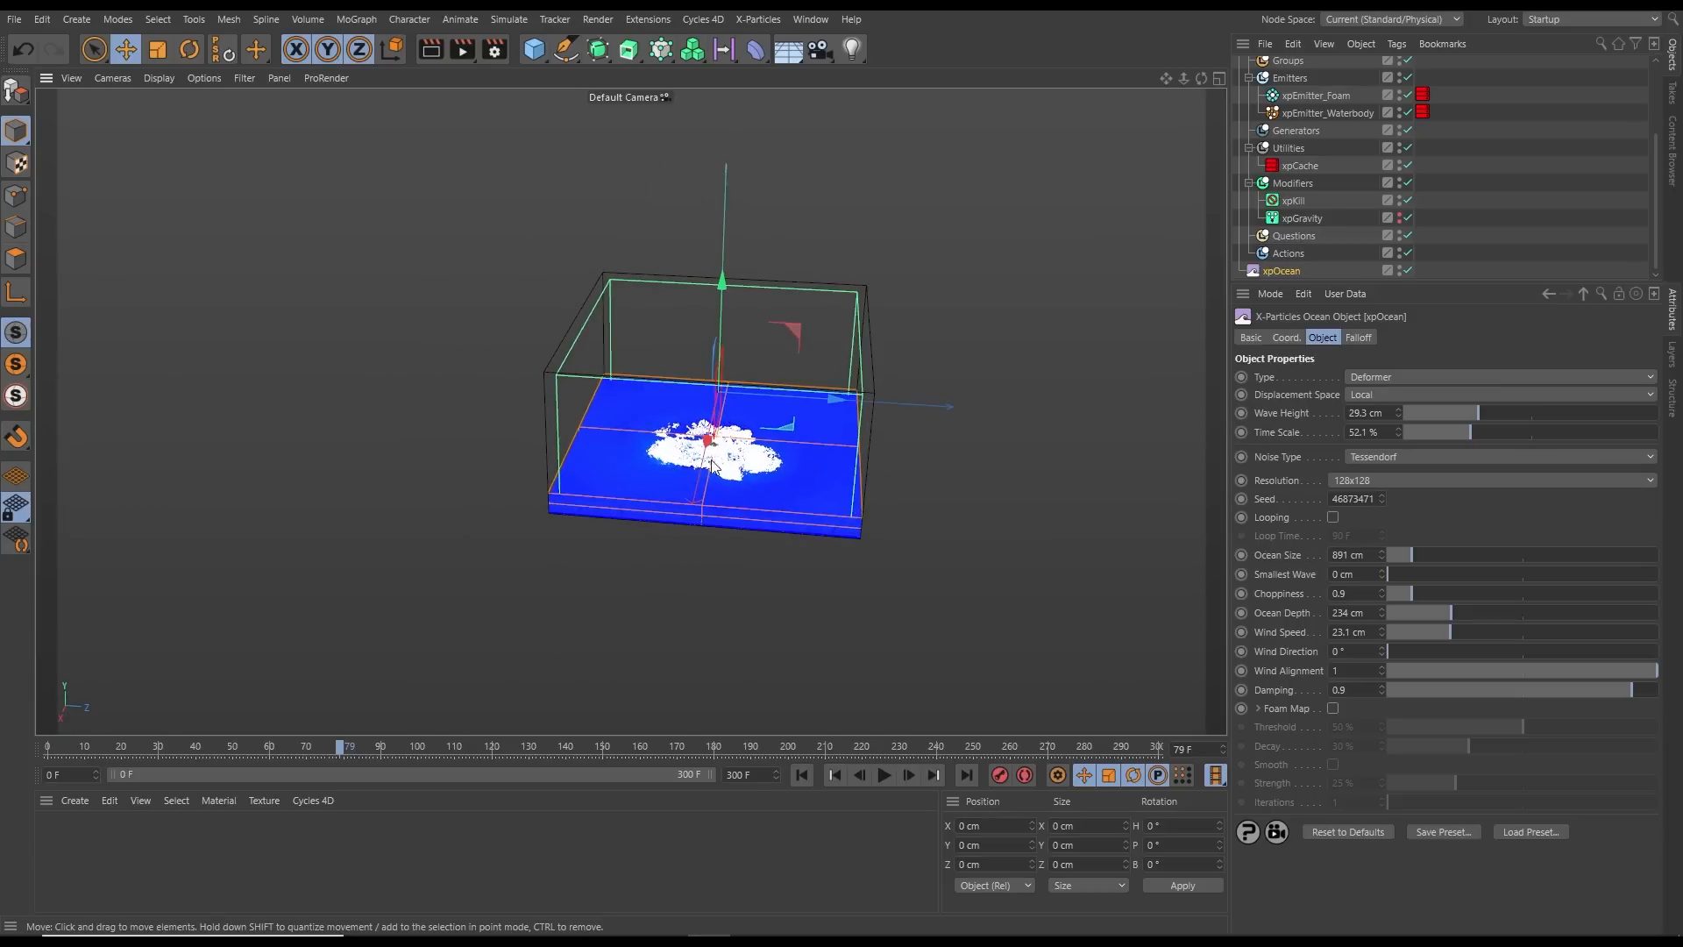
Disable the foam emitter xpEmitter_Foam so that only the water body particles are displayed
{"action": "left_click_drag", "start_coordinate": [738, 482], "coordinate": [729, 493], "text": "alt"}
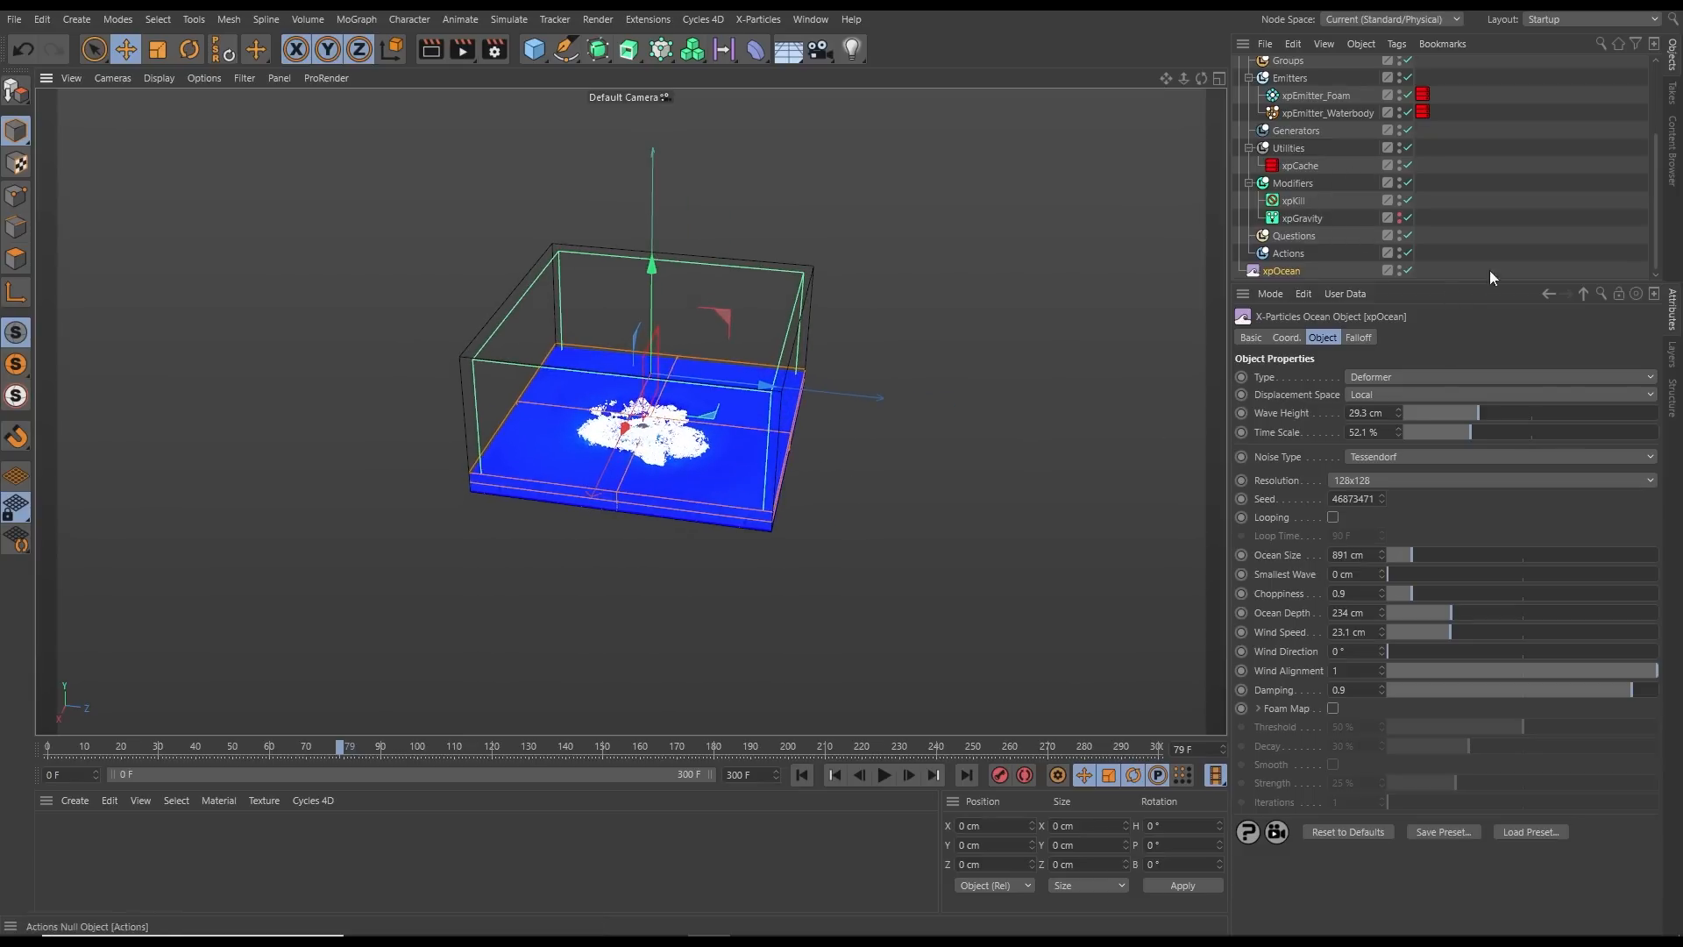
{"action": "left_click_drag", "start_coordinate": [1478, 284], "coordinate": [1445, 458]}
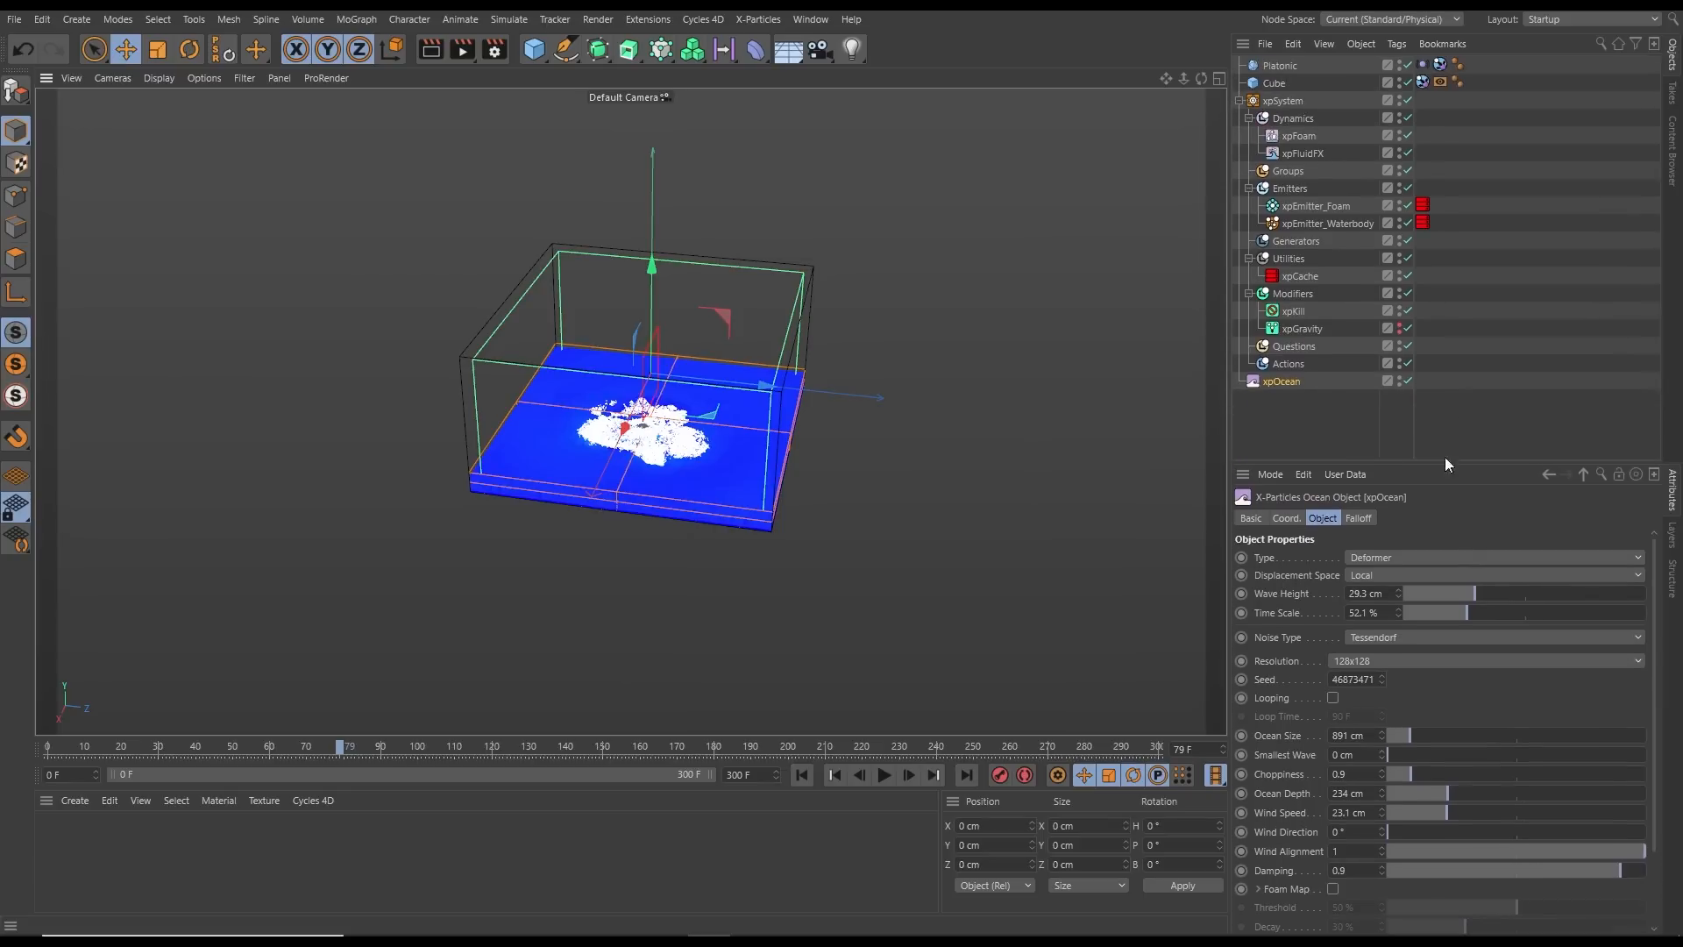
{"action": "left_click", "coordinate": [1407, 205]}
{"action": "left_click_drag", "start_coordinate": [688, 424], "coordinate": [704, 434], "text": "alt"}
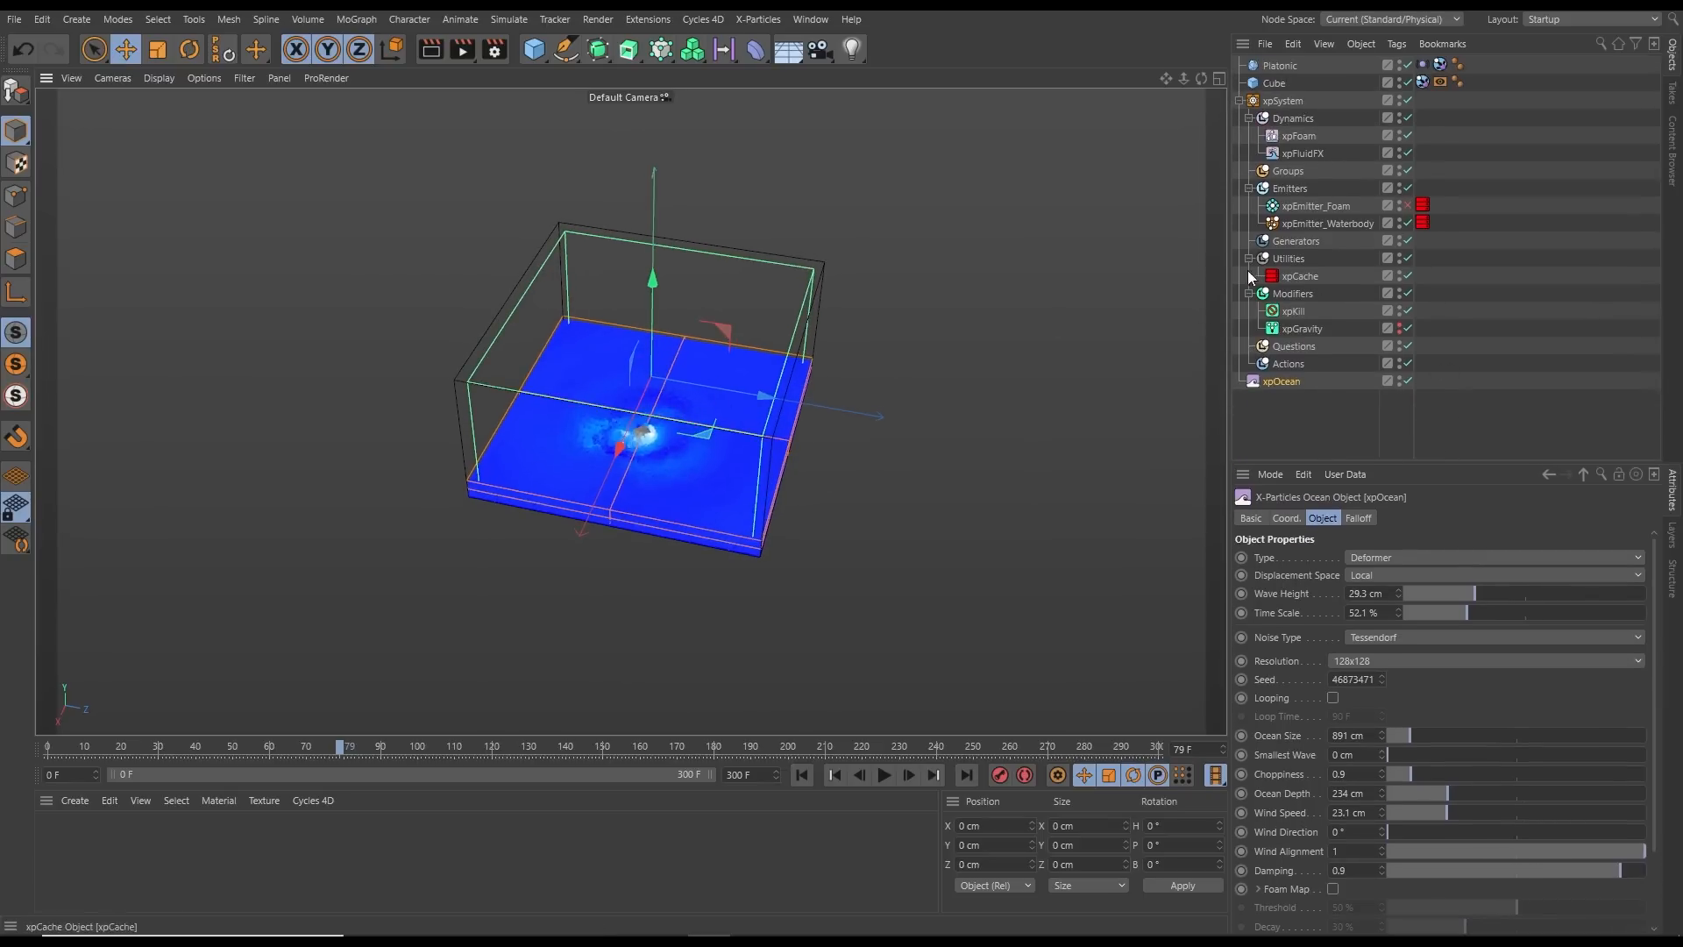
Add an xpOVDBMesher generator to xpSystem and assign xpEmitter_Waterbody as its source
{"action": "left_click", "coordinate": [1291, 241]}
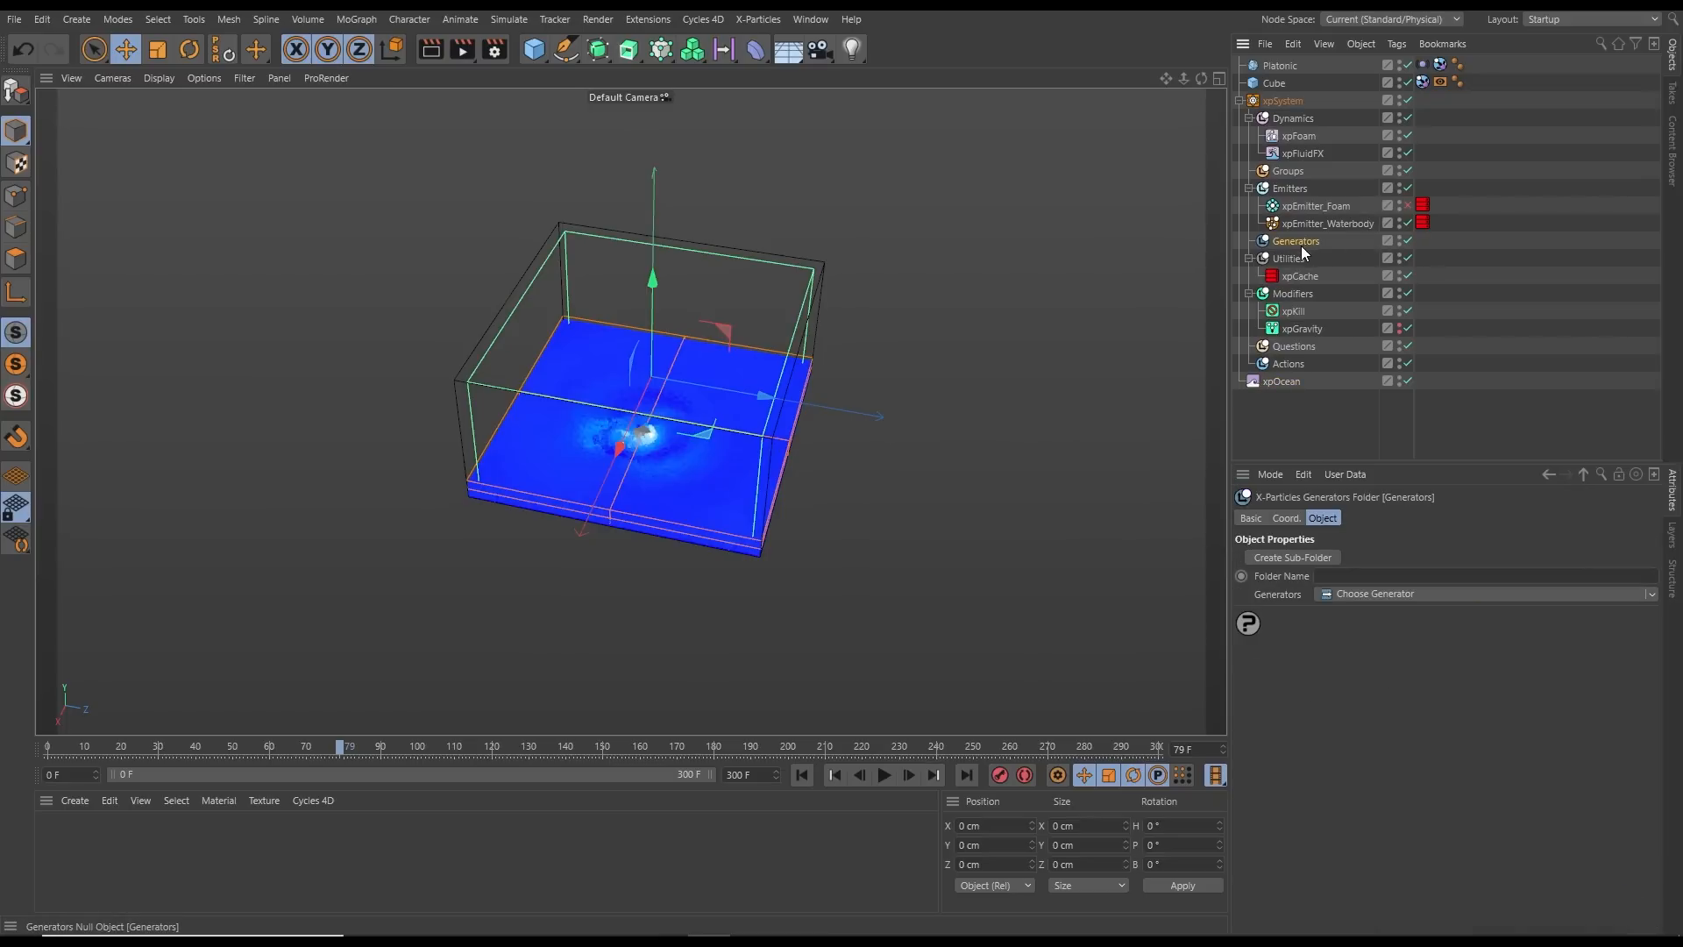
{"action": "left_click", "coordinate": [1651, 595]}
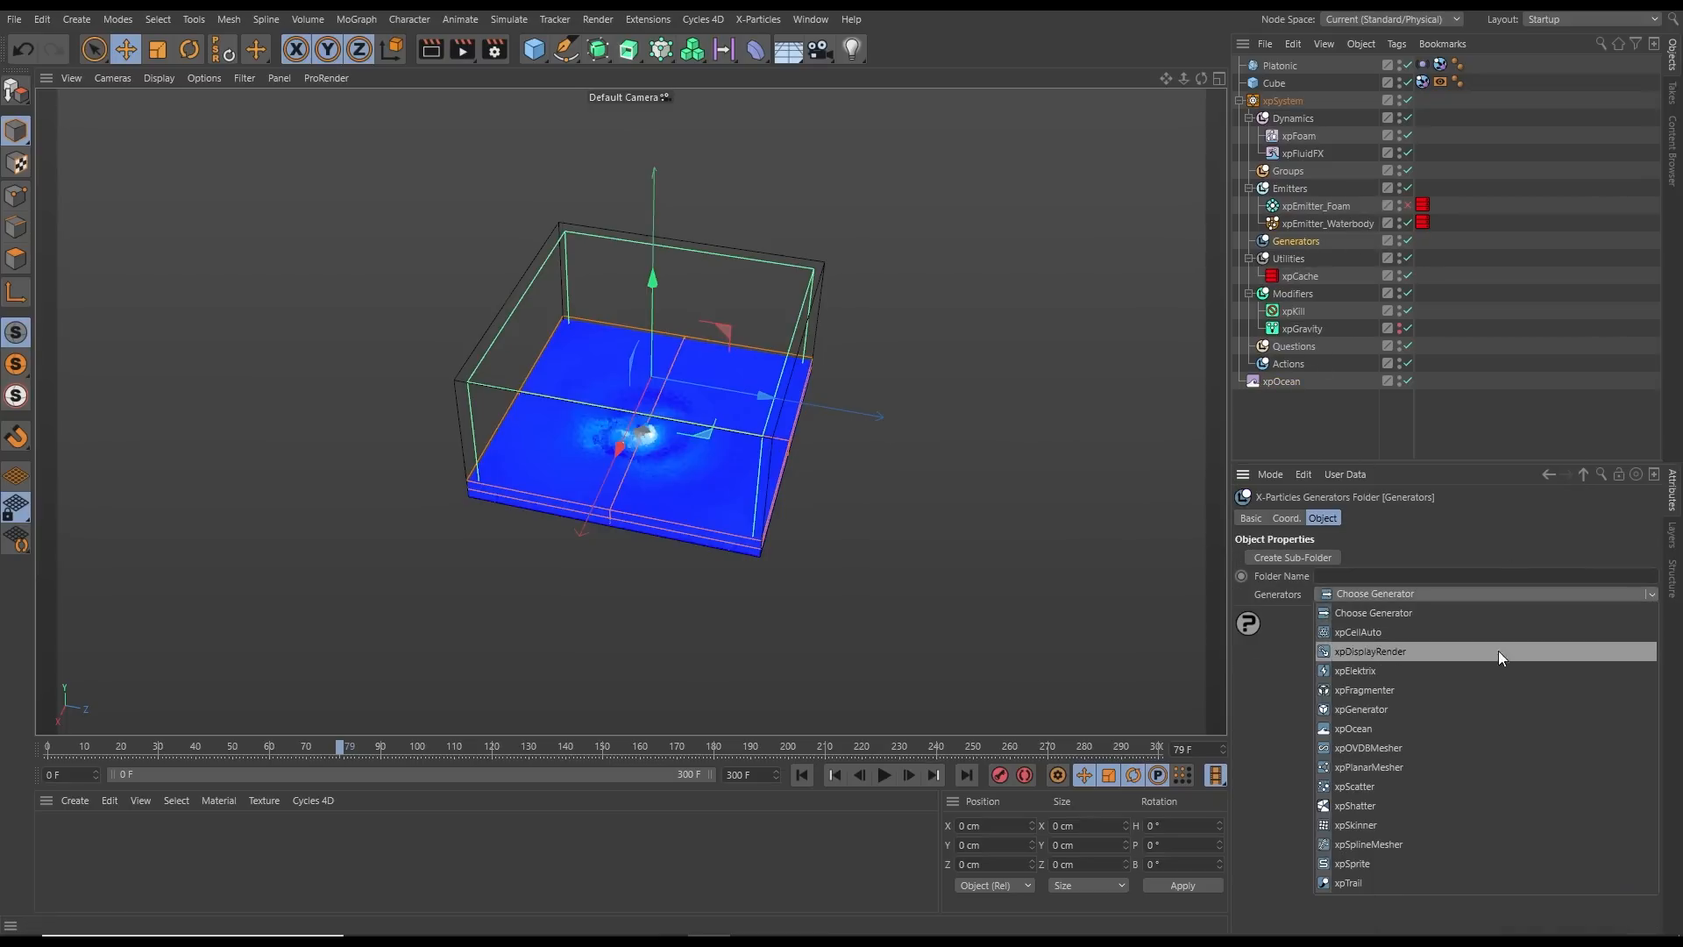
{"action": "left_click", "coordinate": [1375, 747]}
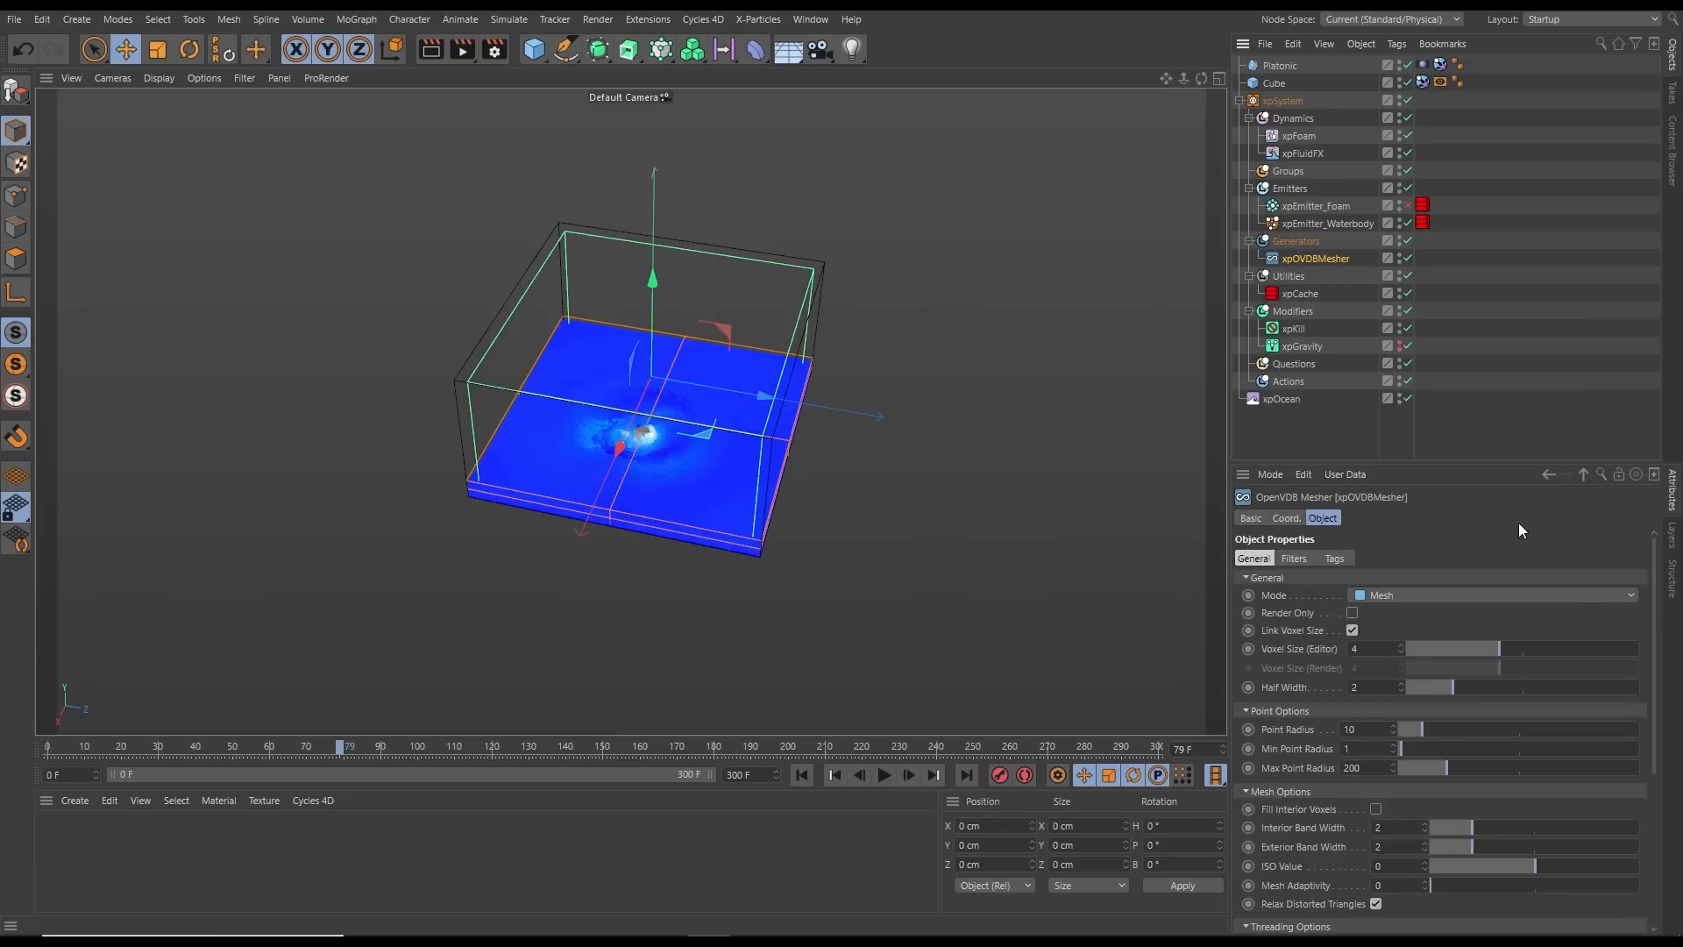
{"action": "left_click_drag", "start_coordinate": [1481, 462], "coordinate": [1402, 255]}
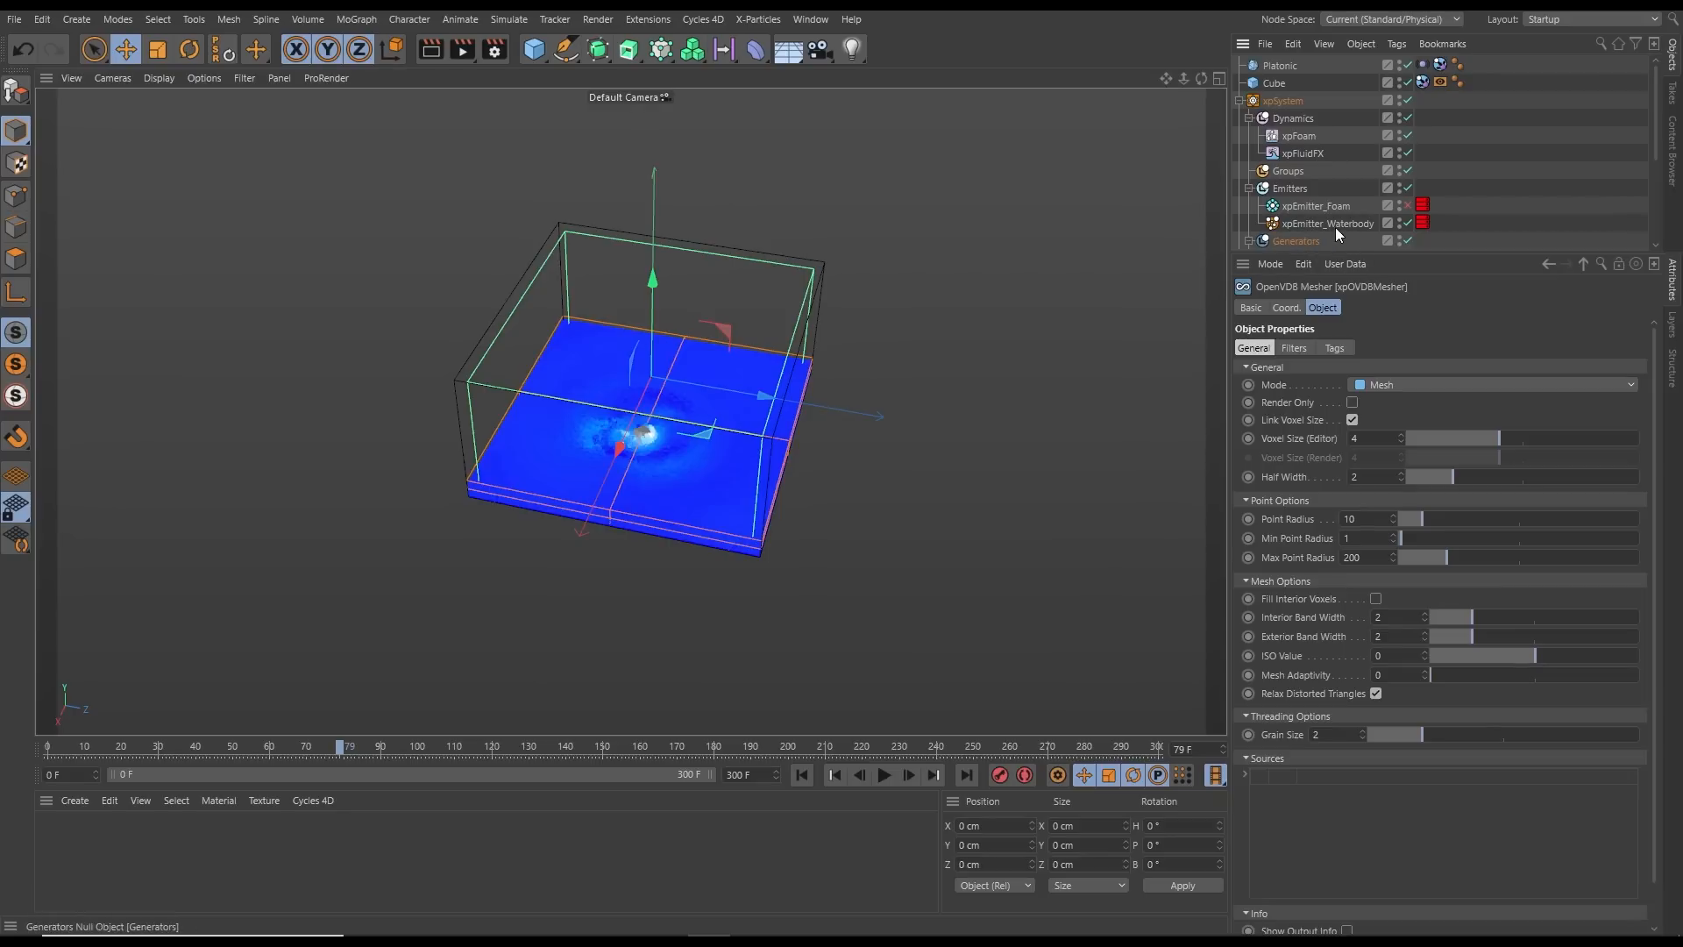
{"action": "left_click_drag", "start_coordinate": [1333, 220], "coordinate": [1312, 811]}
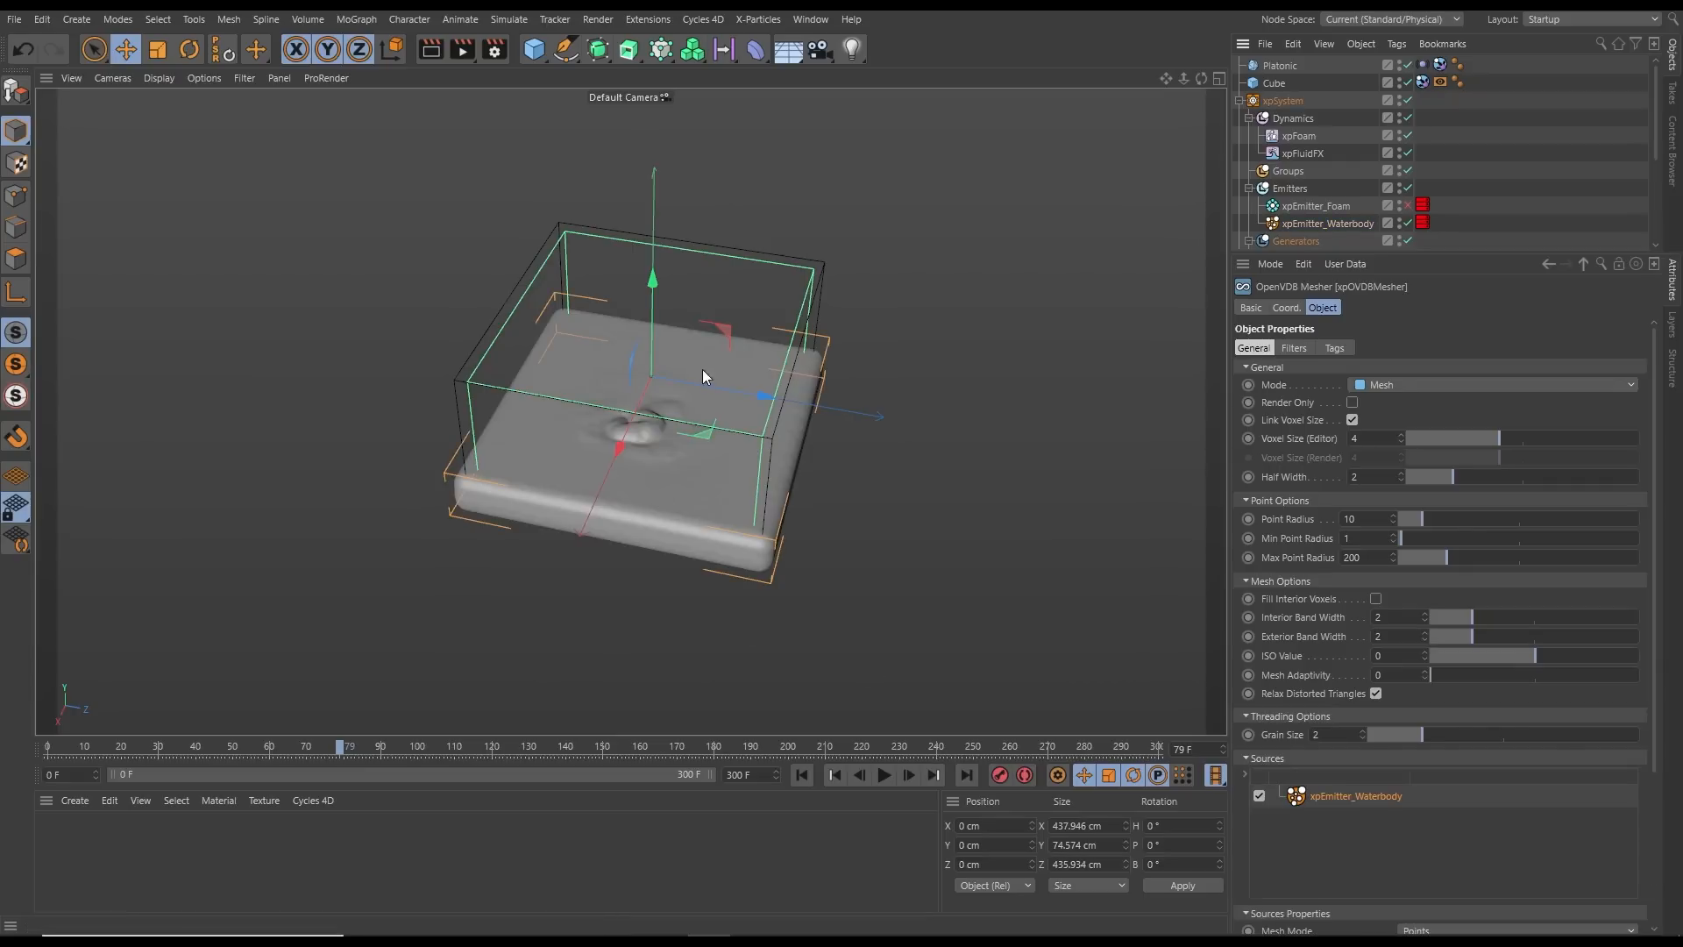
Hide xpEmitter_Waterbody in the viewport and set the mesher's Point Radius to 2
{"action": "left_click", "coordinate": [1399, 220]}
{"action": "double_click", "coordinate": [1351, 517]}
{"action": "type", "text": "2"}
{"action": "key", "text": "Return"}
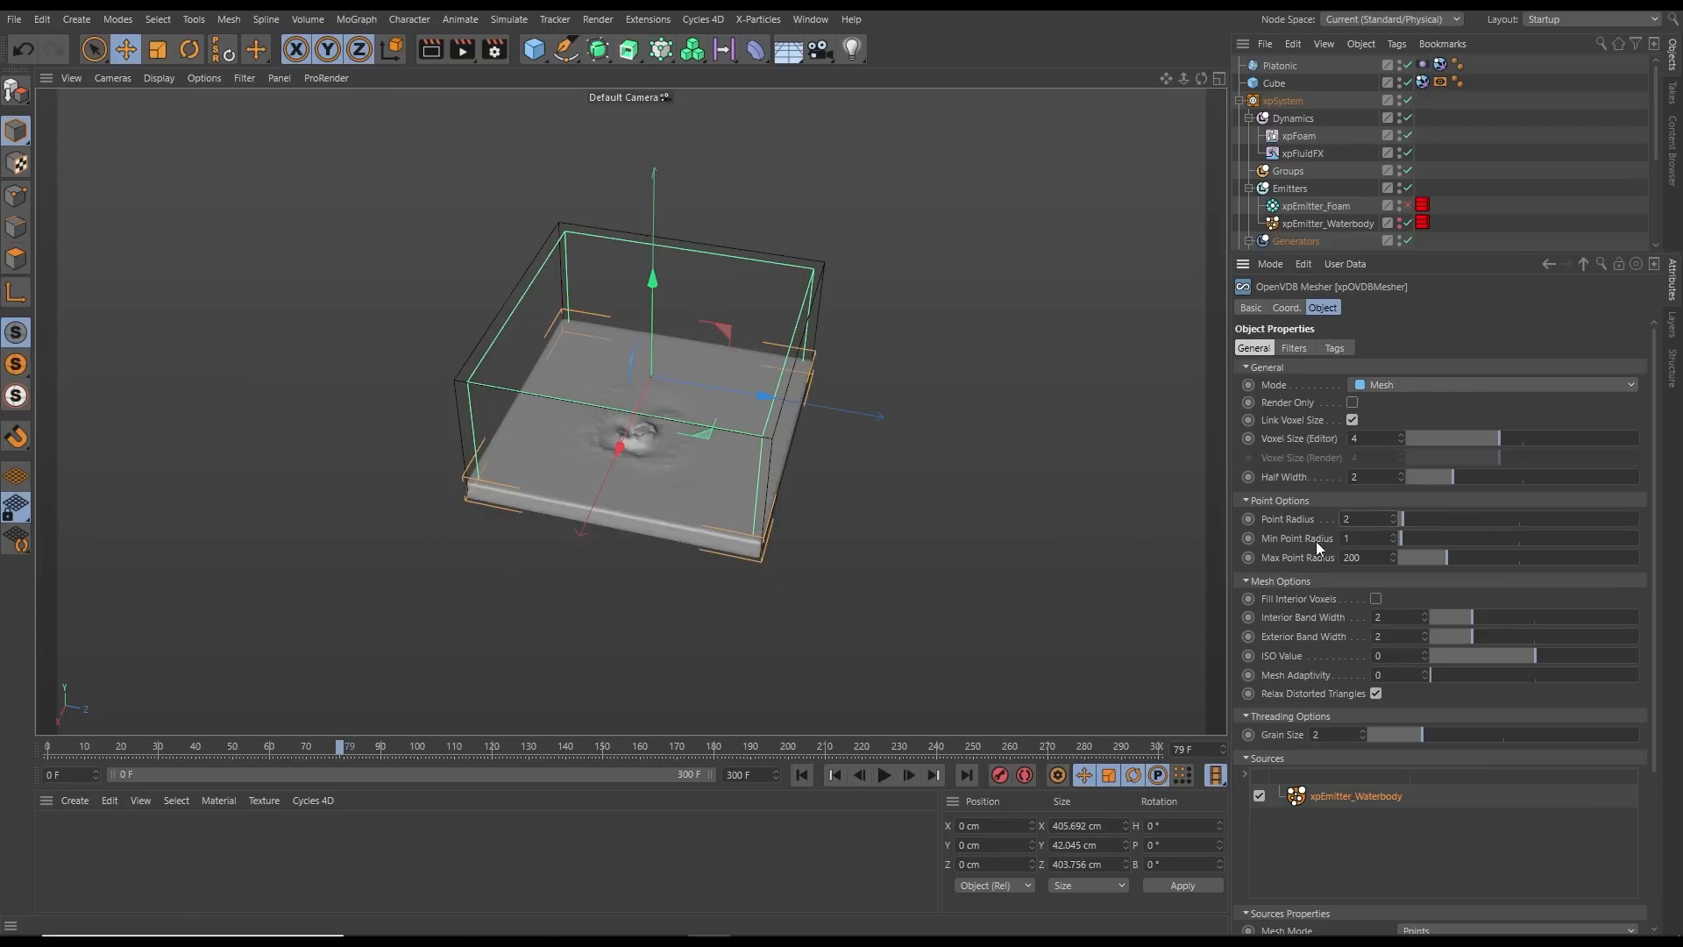
{"action": "right_click_drag", "start_coordinate": [651, 438], "coordinate": [718, 474], "text": "alt"}
{"action": "left_click_drag", "start_coordinate": [721, 472], "coordinate": [697, 445], "text": "alt"}
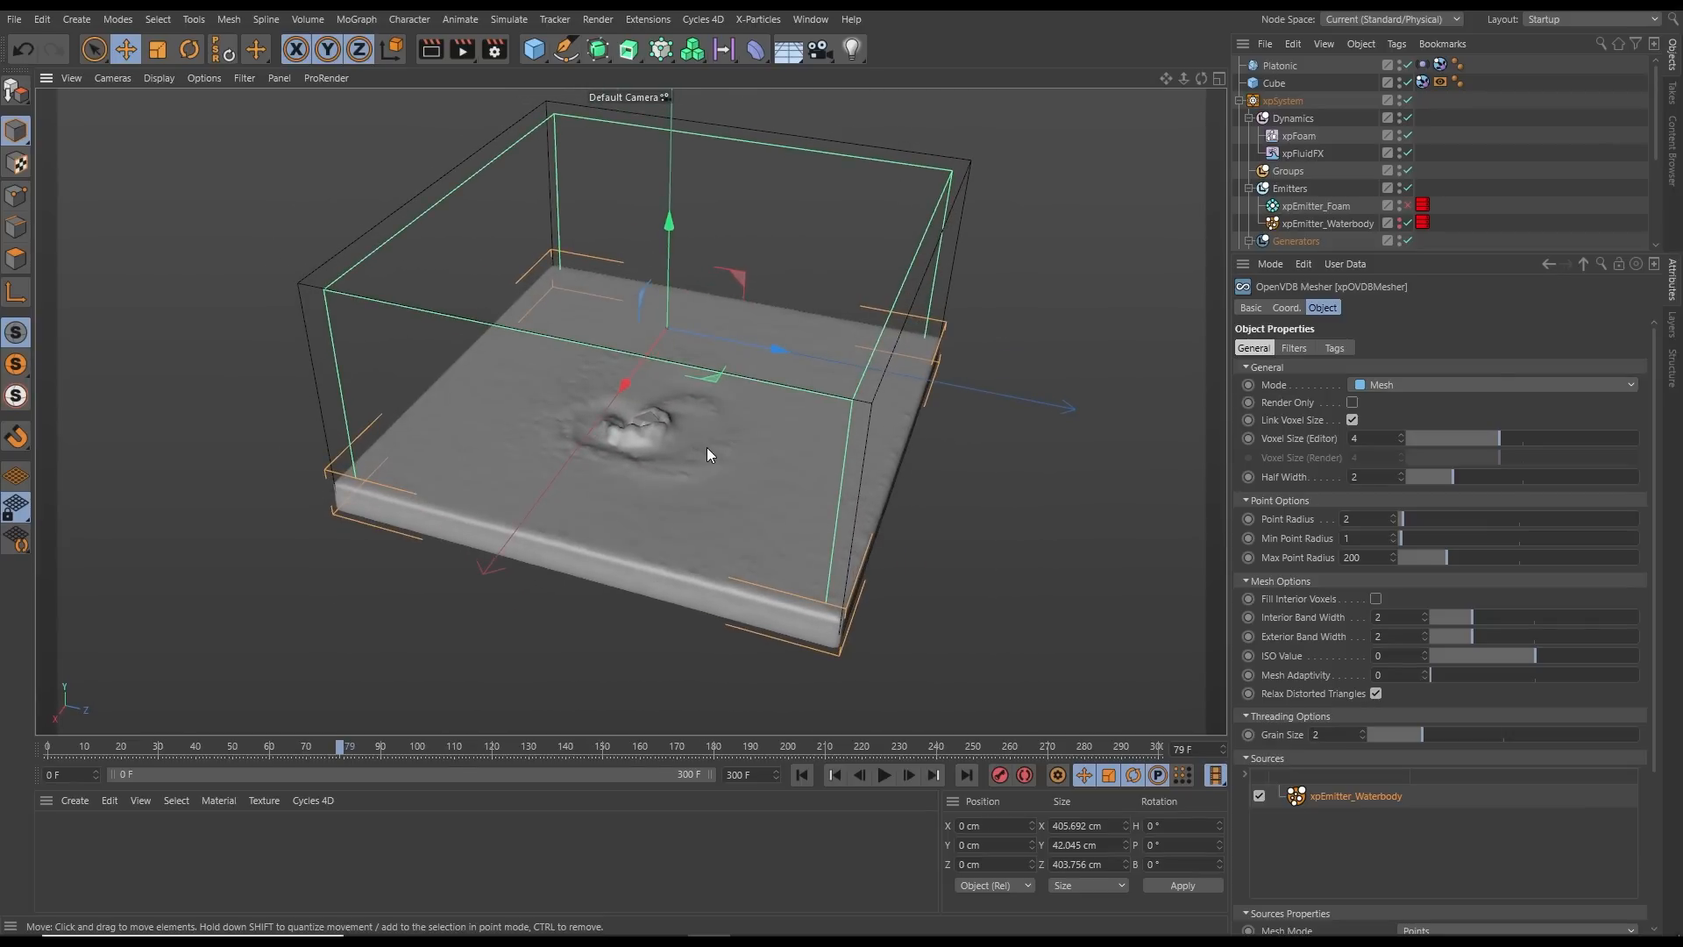
Play the animation from the first frame to check the meshed water surface, then stop playback
{"action": "left_click", "coordinate": [801, 774]}
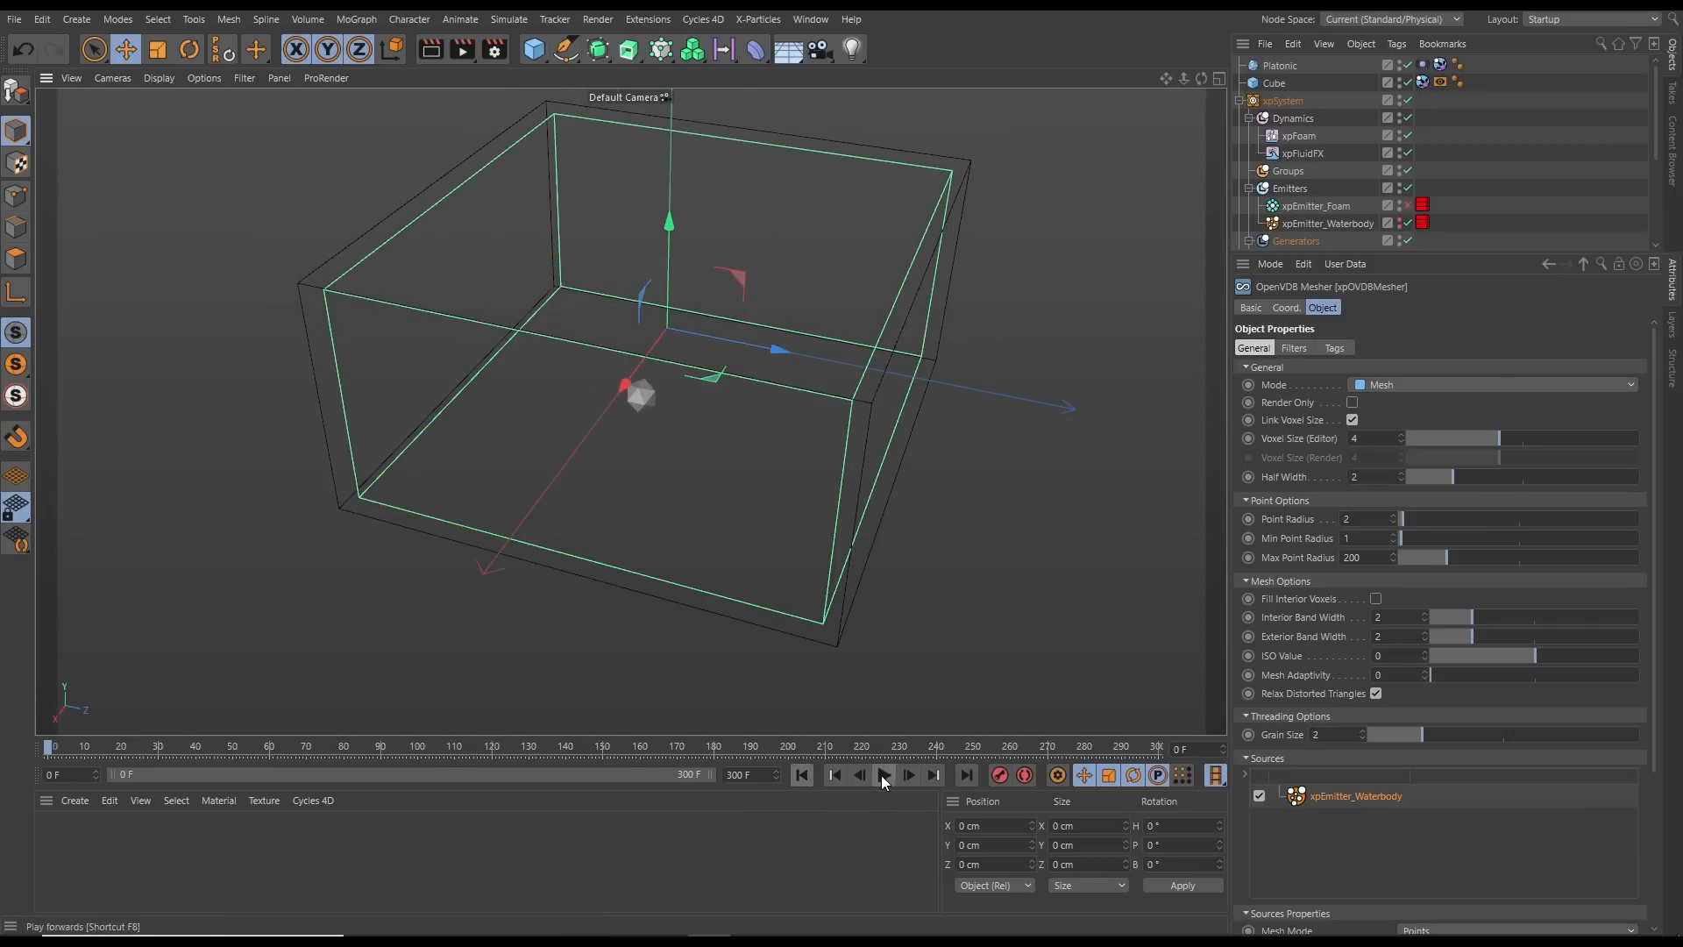
{"action": "left_click", "coordinate": [883, 774]}
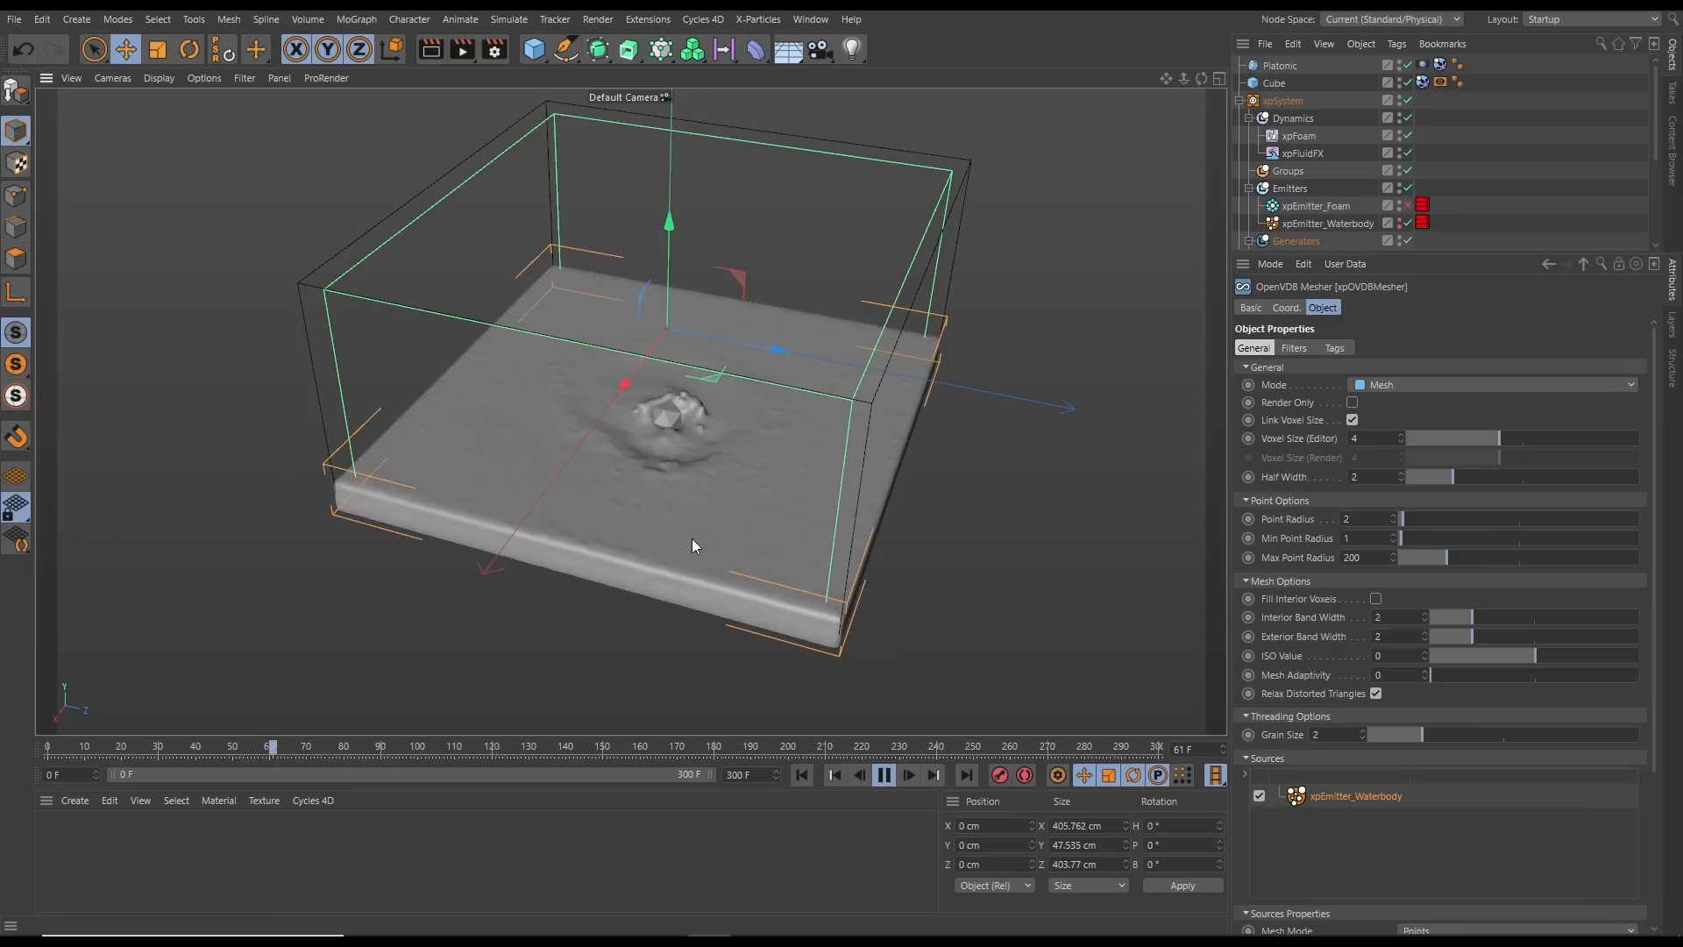
{"action": "left_click", "coordinate": [885, 772]}
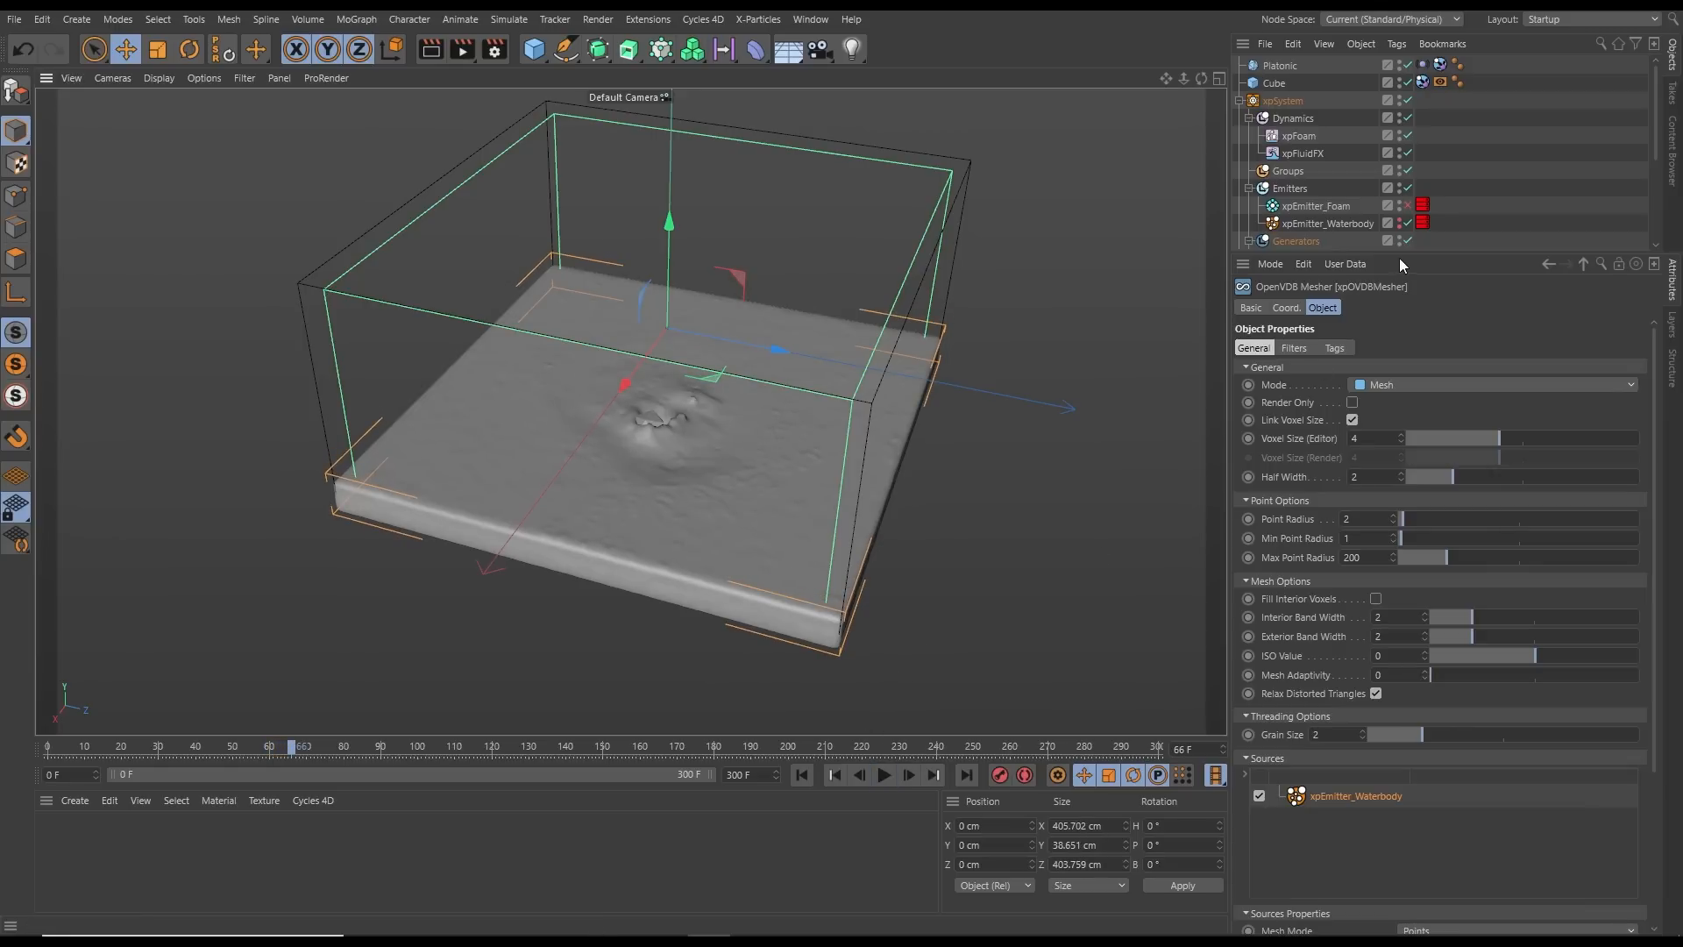
Make xpOcean a child of xpOVDBMesher and play the animation from the first frame to preview the deformed water mesh
{"action": "left_click_drag", "start_coordinate": [1402, 262], "coordinate": [1366, 514]}
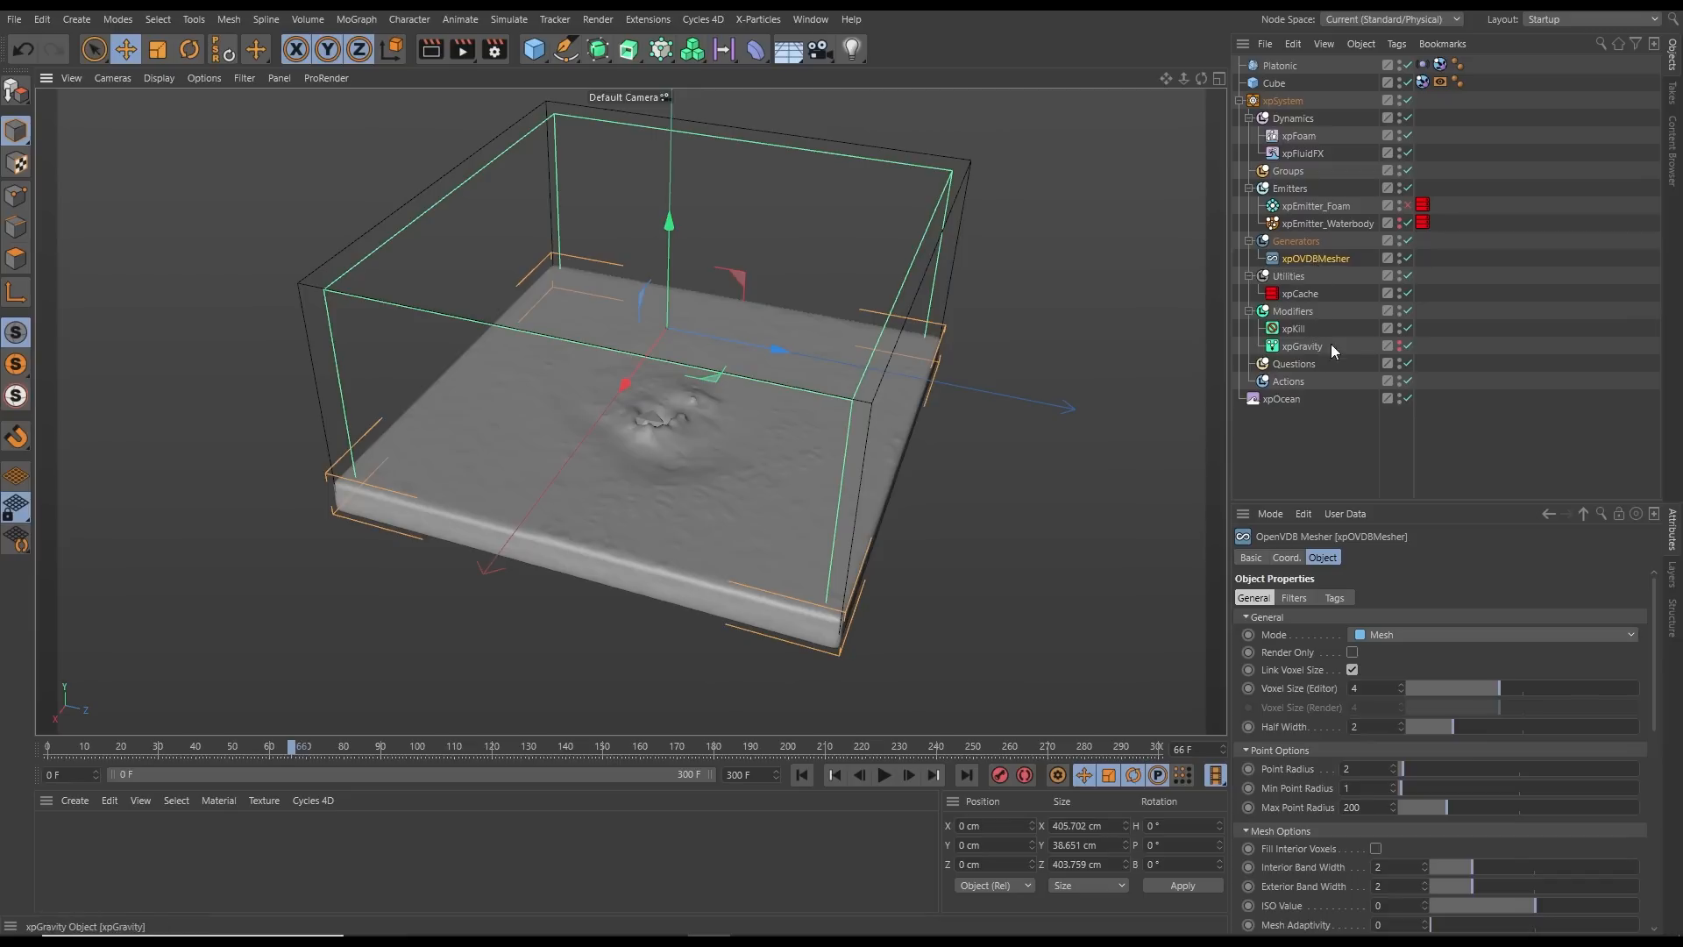
{"action": "left_click_drag", "start_coordinate": [1270, 398], "coordinate": [1302, 266]}
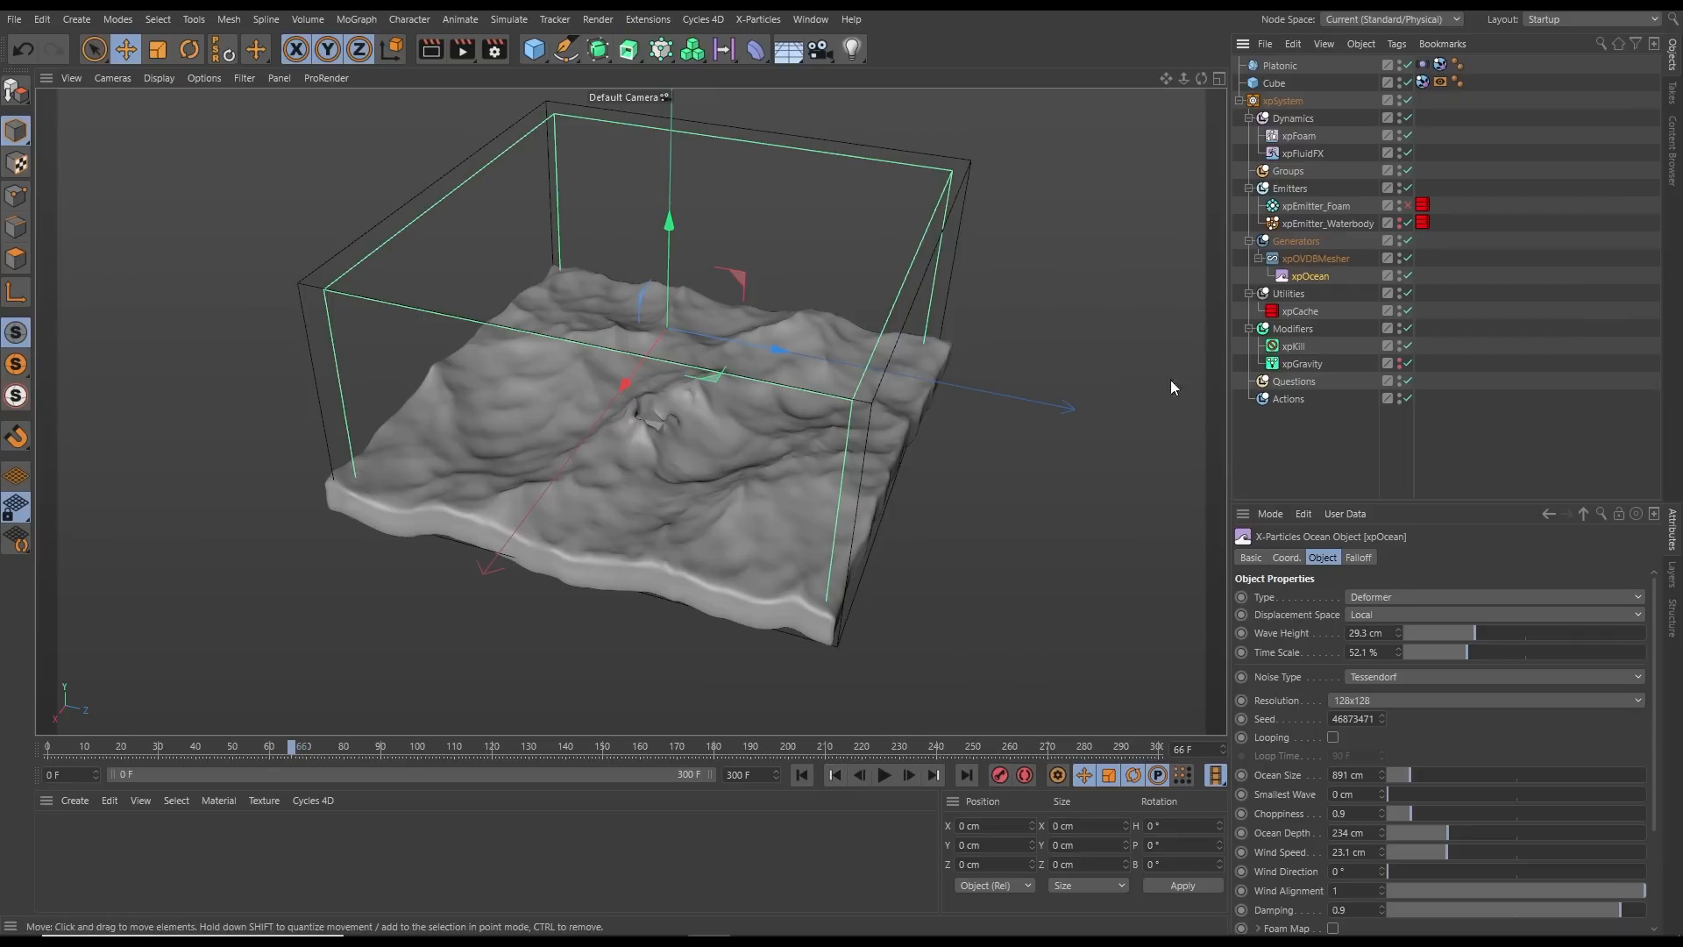
{"action": "left_click", "coordinate": [802, 775]}
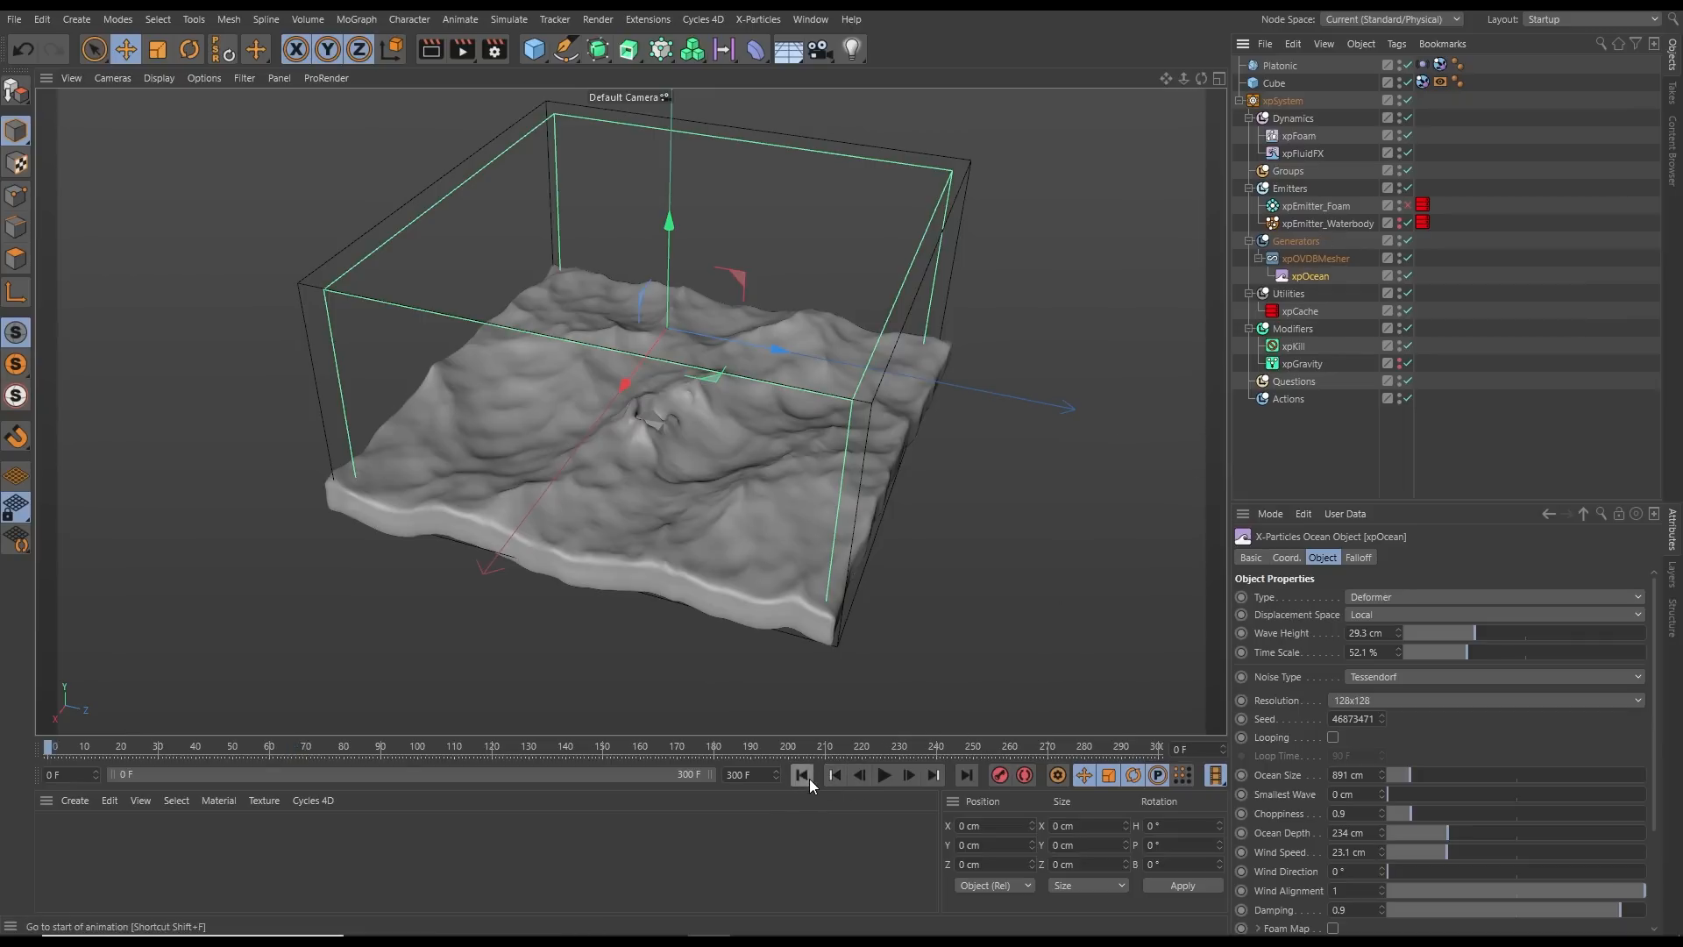
{"action": "left_click", "coordinate": [884, 776]}
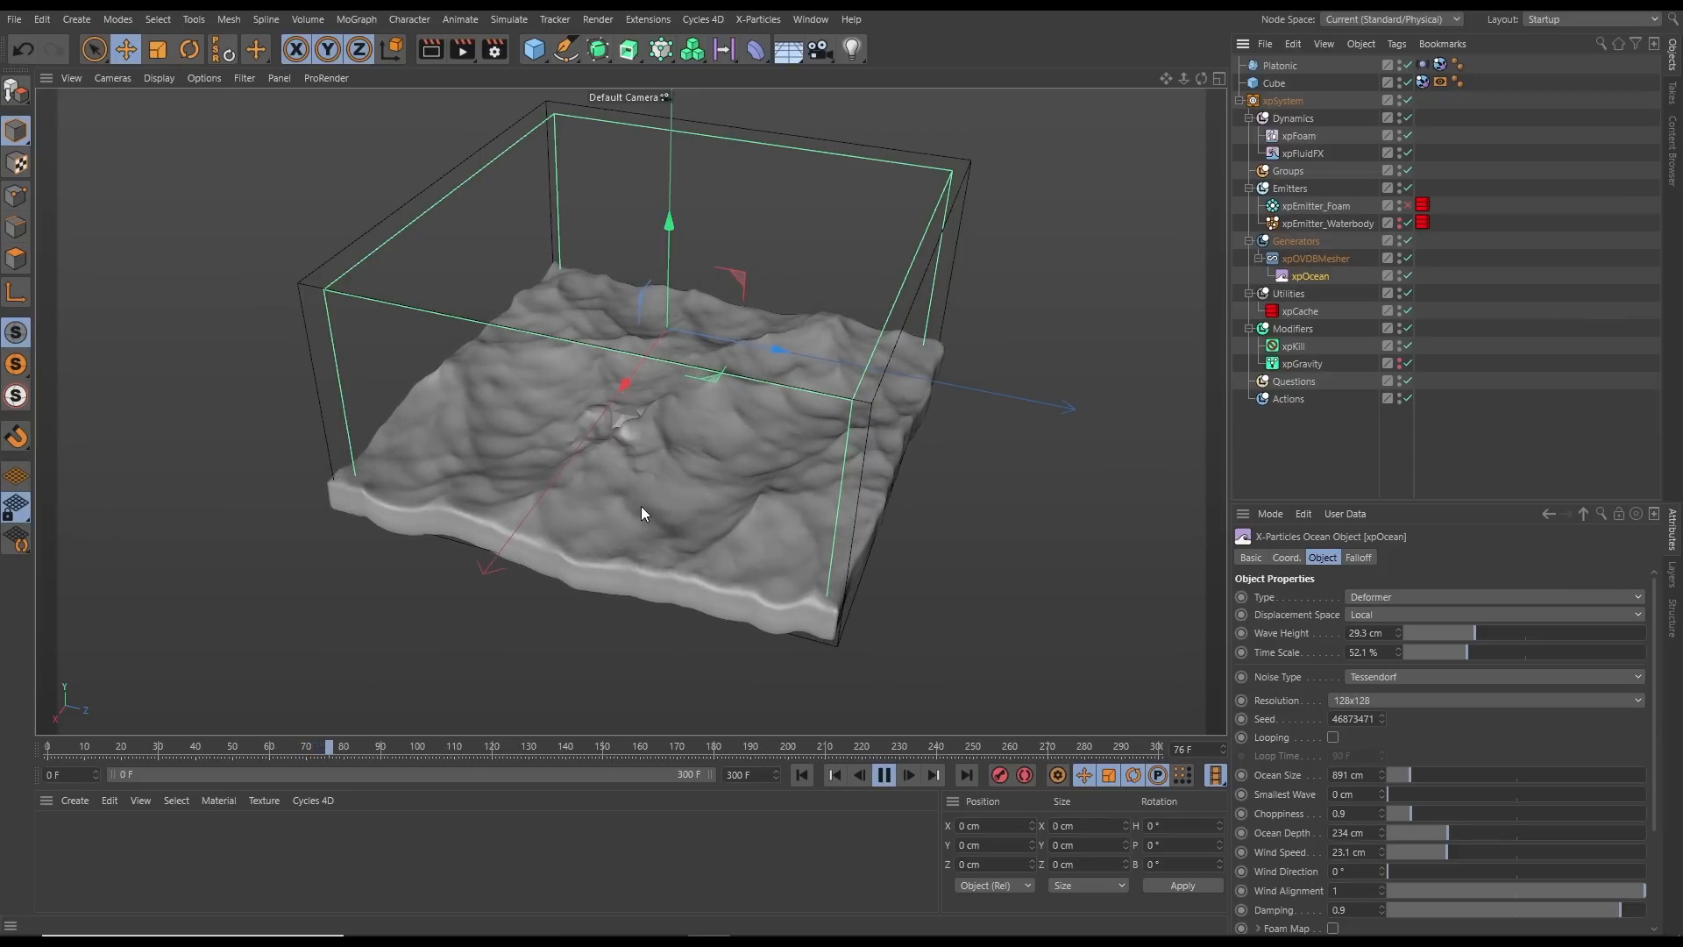
{"action": "left_click", "coordinate": [884, 774]}
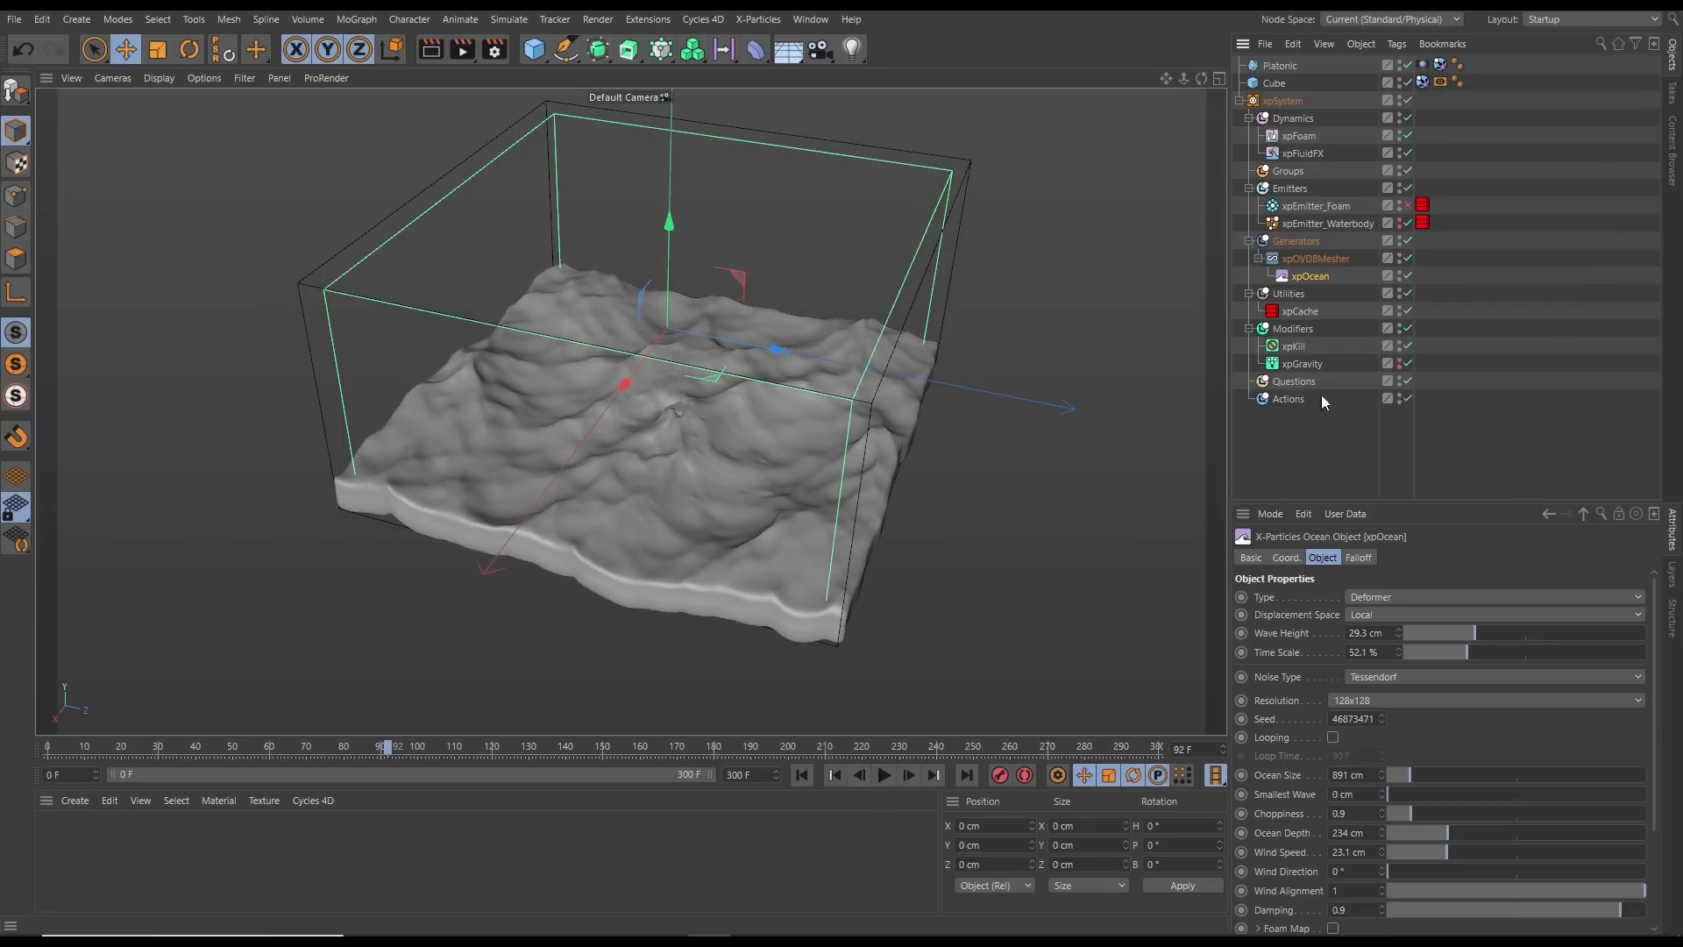
Re-enable xpEmitter_Foam and play the animation from the first frame to check the foam against the deformed mesh
{"action": "left_click", "coordinate": [1409, 205]}
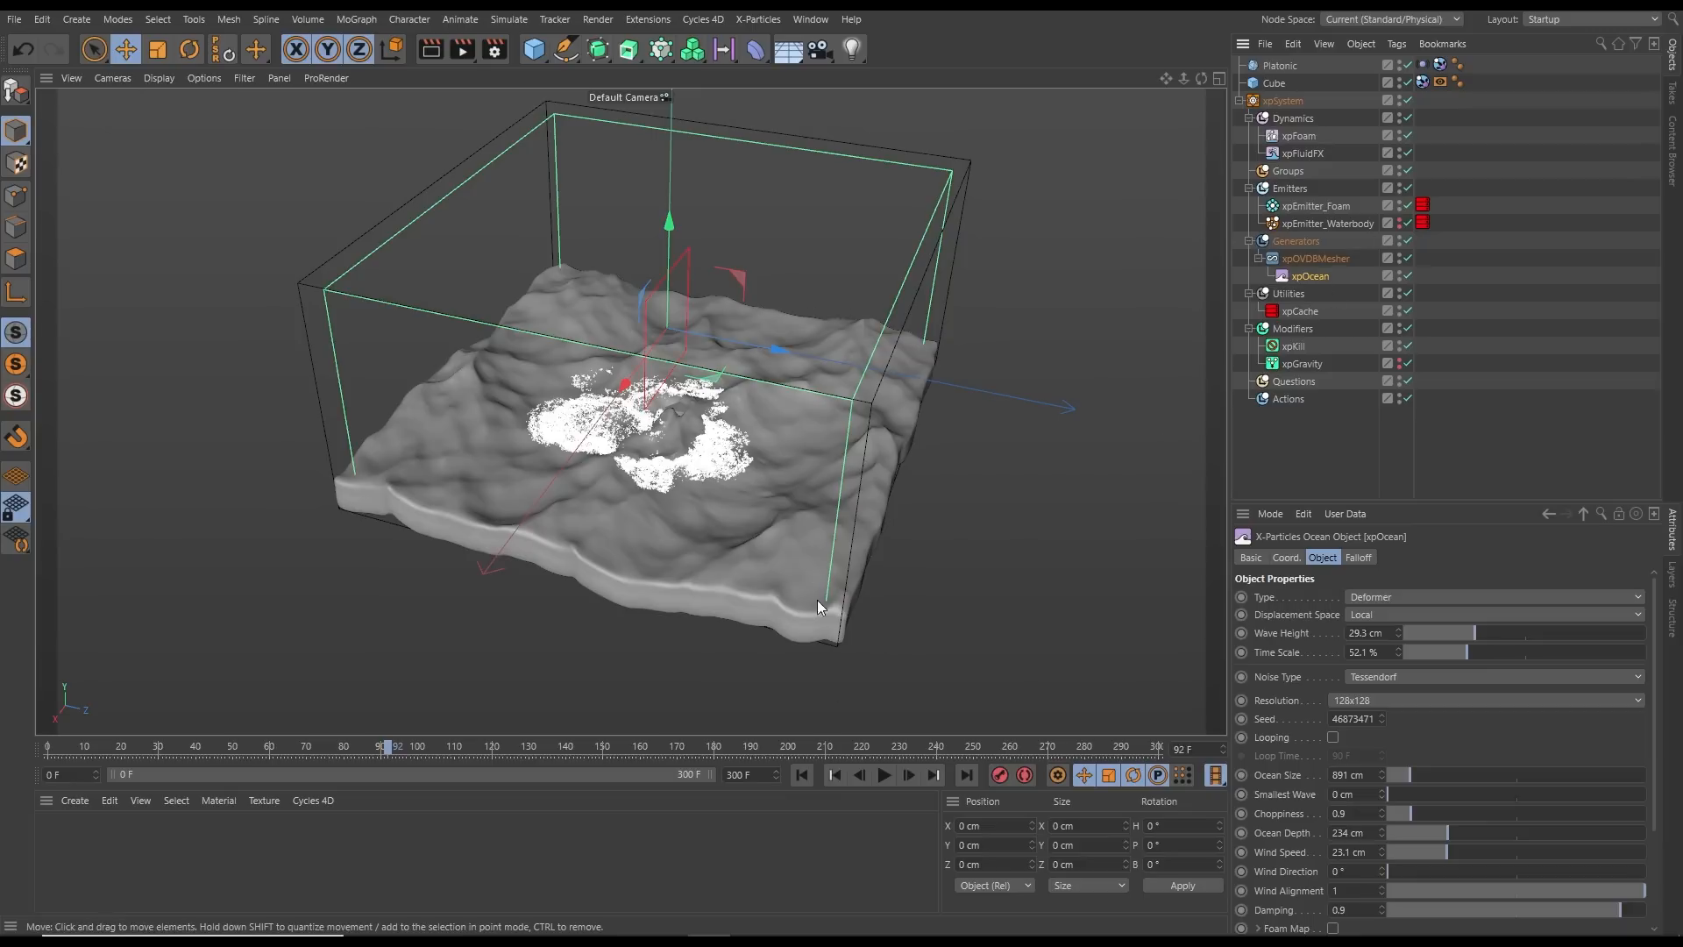
{"action": "left_click", "coordinate": [802, 775]}
{"action": "left_click", "coordinate": [886, 775]}
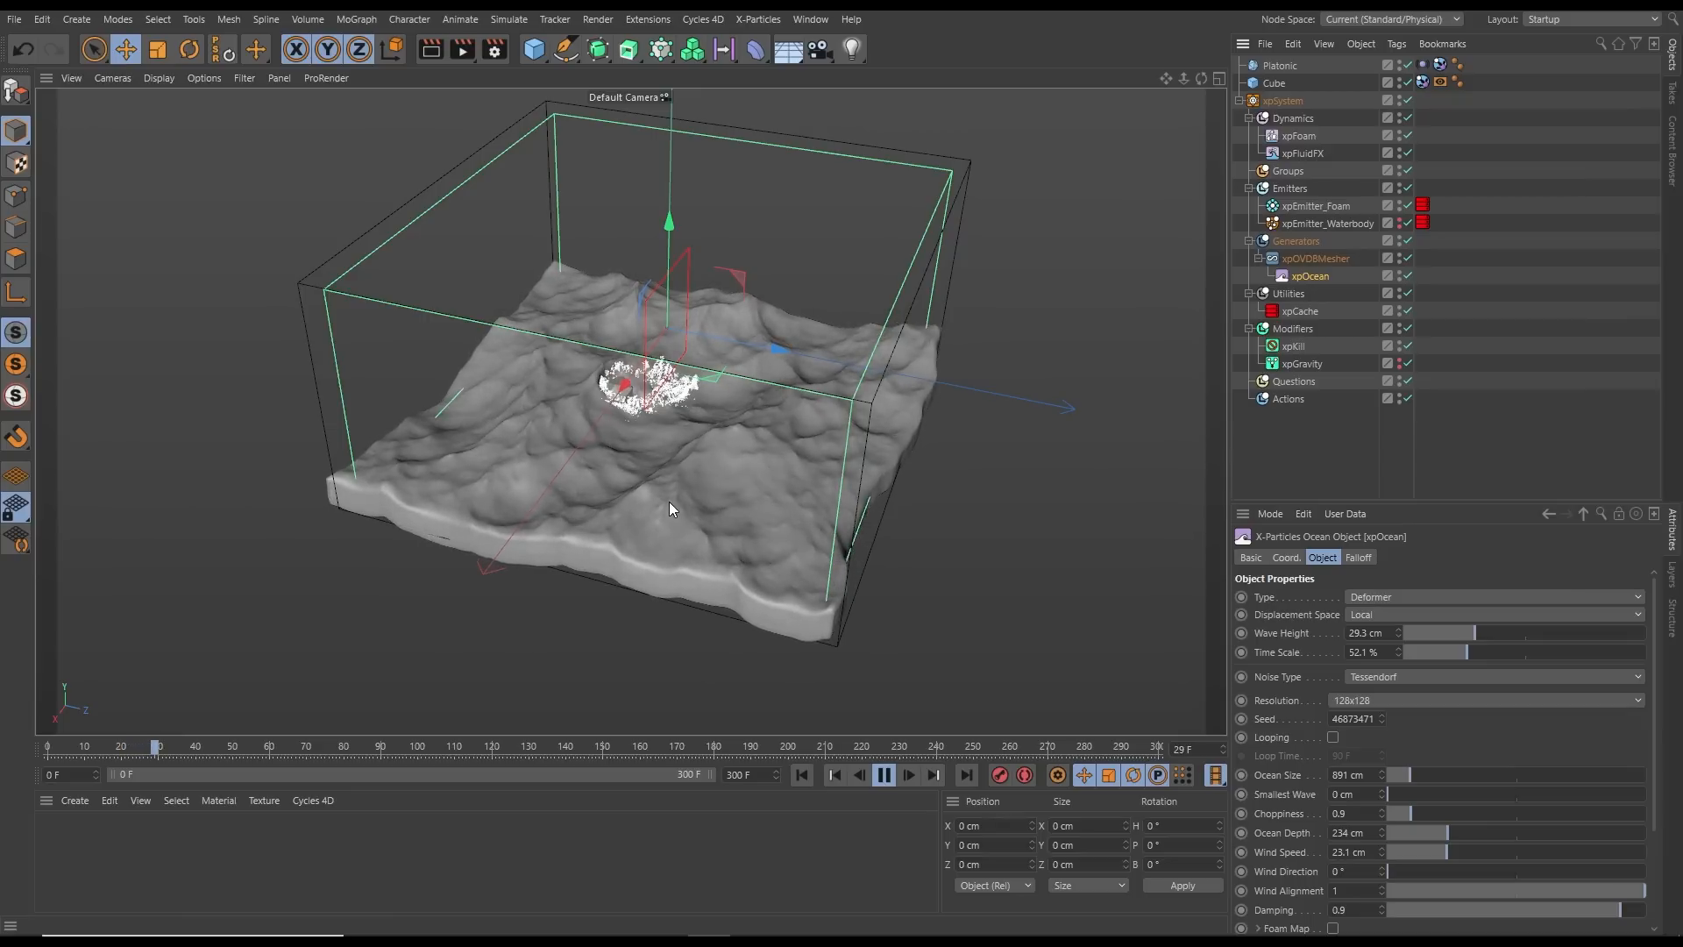
{"action": "left_click", "coordinate": [882, 783]}
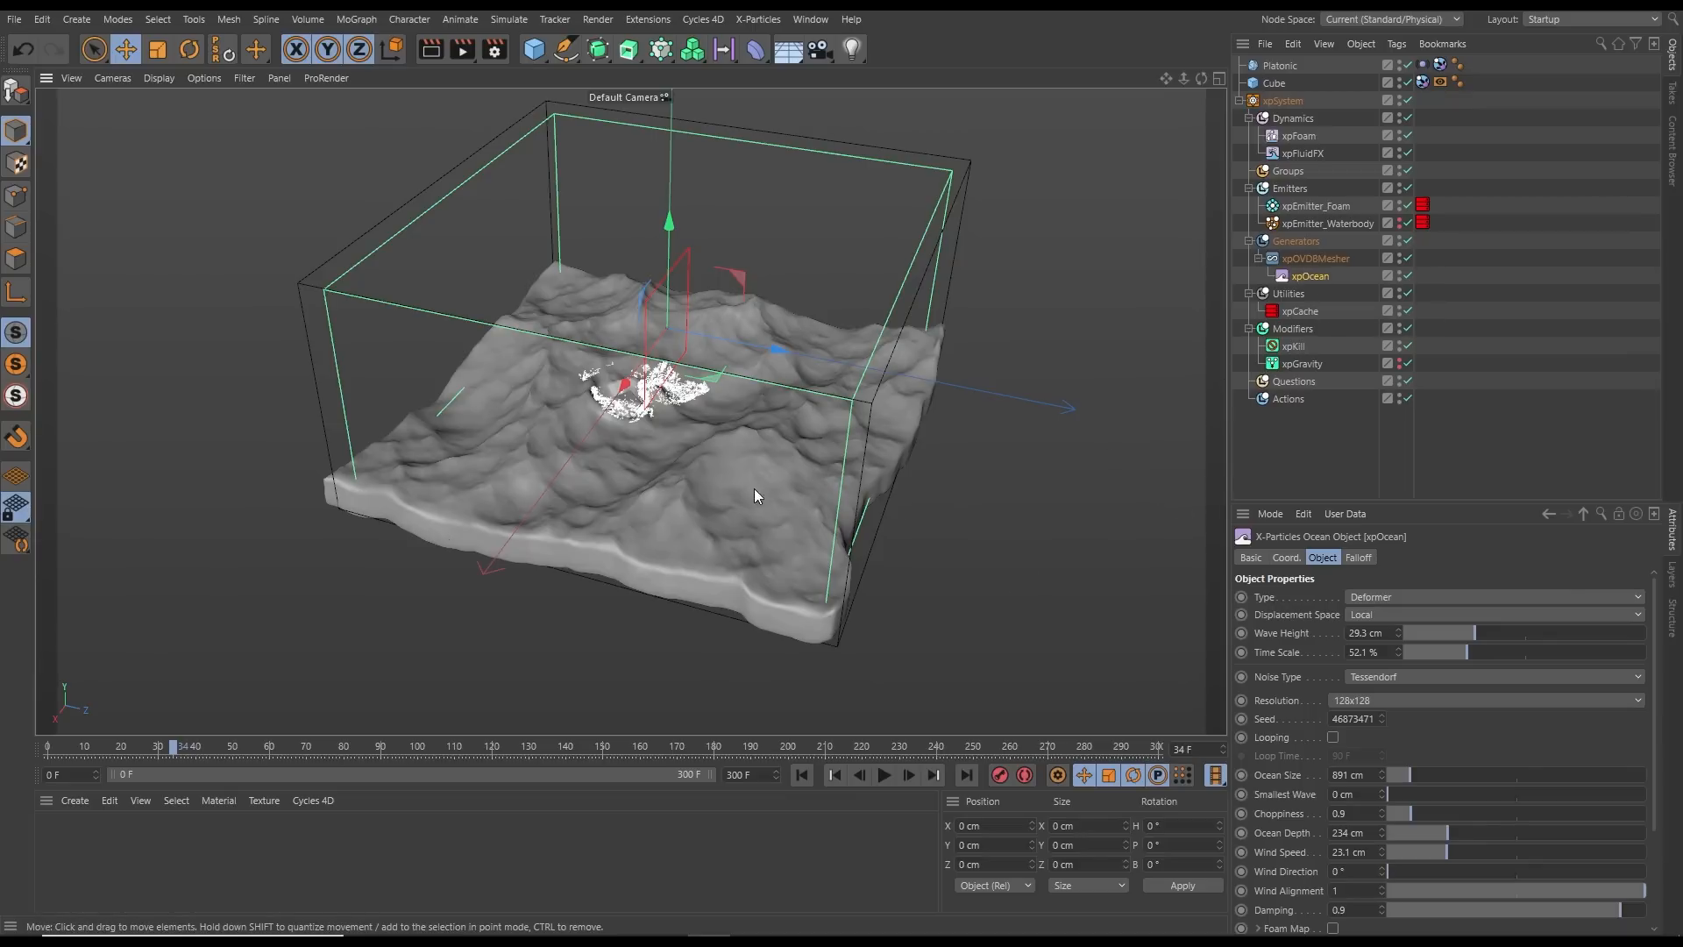
{"action": "mouse_move", "coordinate": [755, 489]}
{"action": "left_mouse_down", "text": "alt"}
{"action": "mouse_move", "coordinate": [800, 380]}
{"action": "mouse_move", "coordinate": [804, 439]}
{"action": "mouse_move", "coordinate": [731, 474]}
{"action": "left_mouse_up", "text": "alt"}
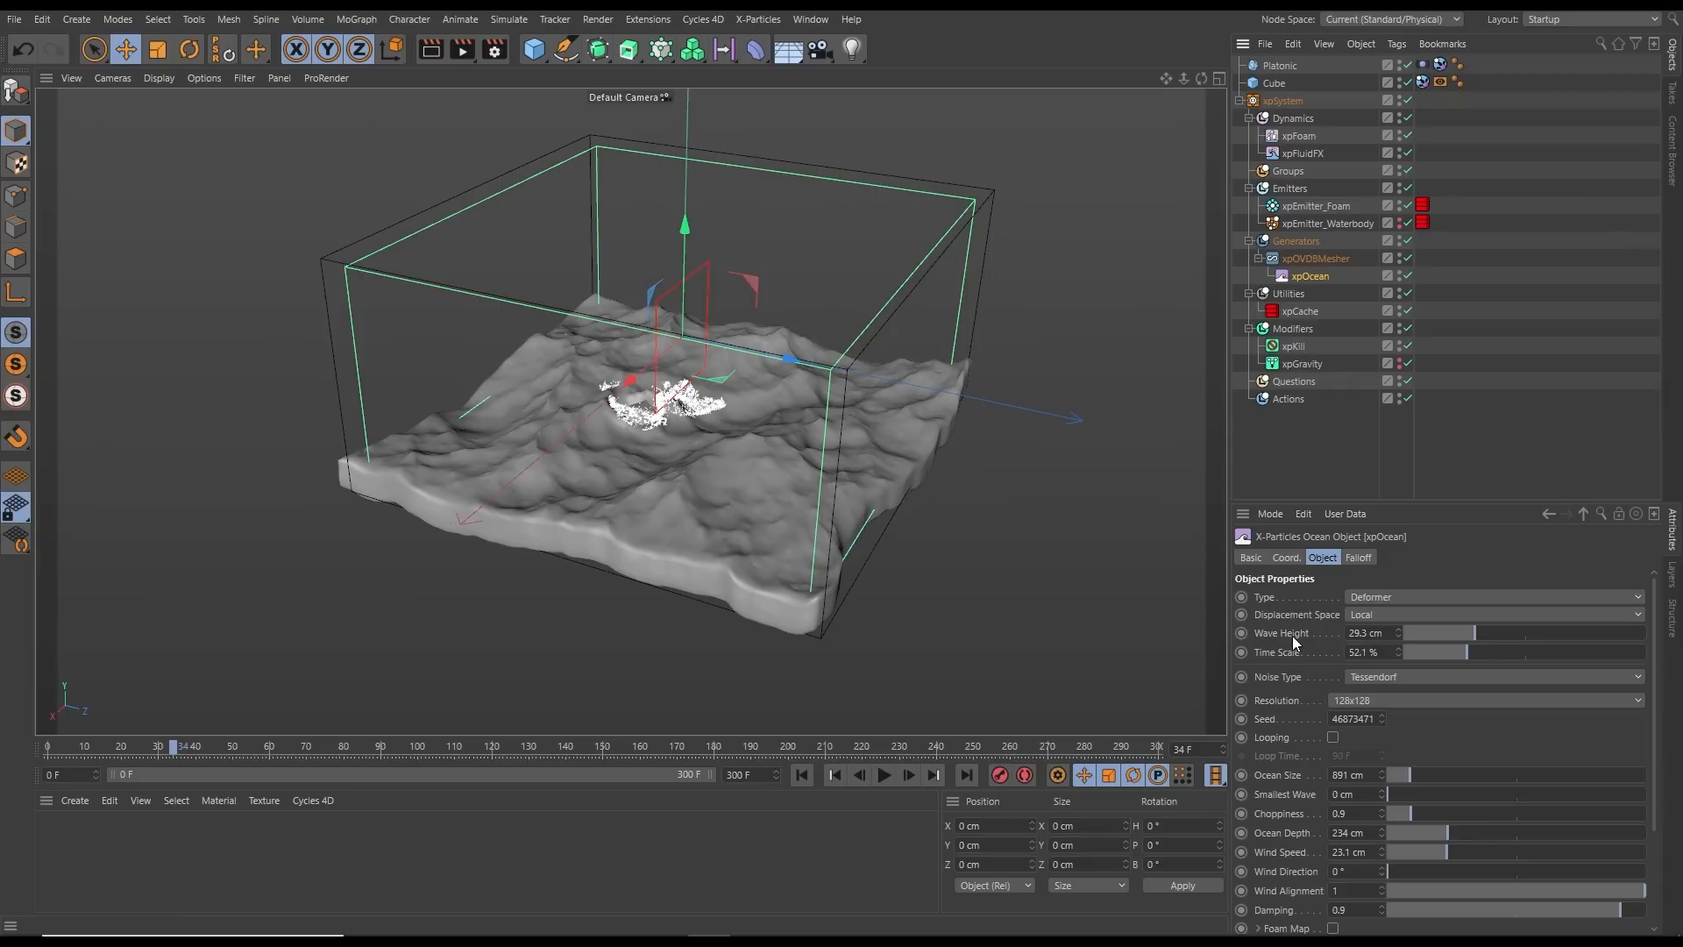
Set the xpOcean displacement space to World
{"action": "left_click", "coordinate": [1368, 613]}
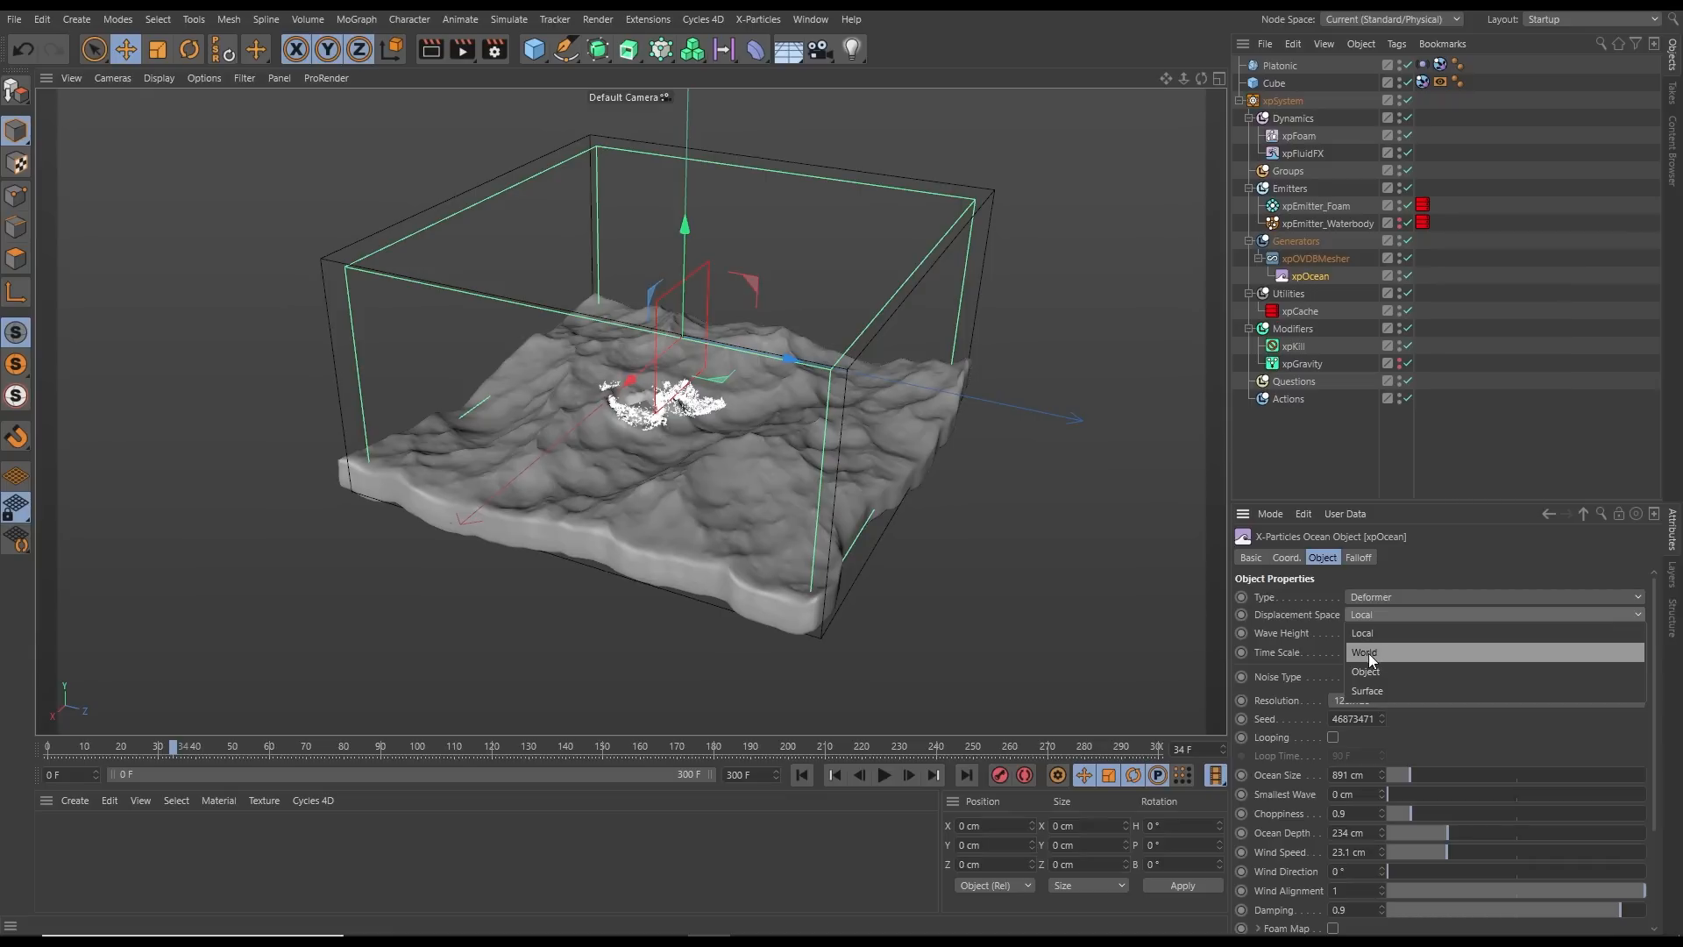
{"action": "left_click", "coordinate": [1370, 652]}
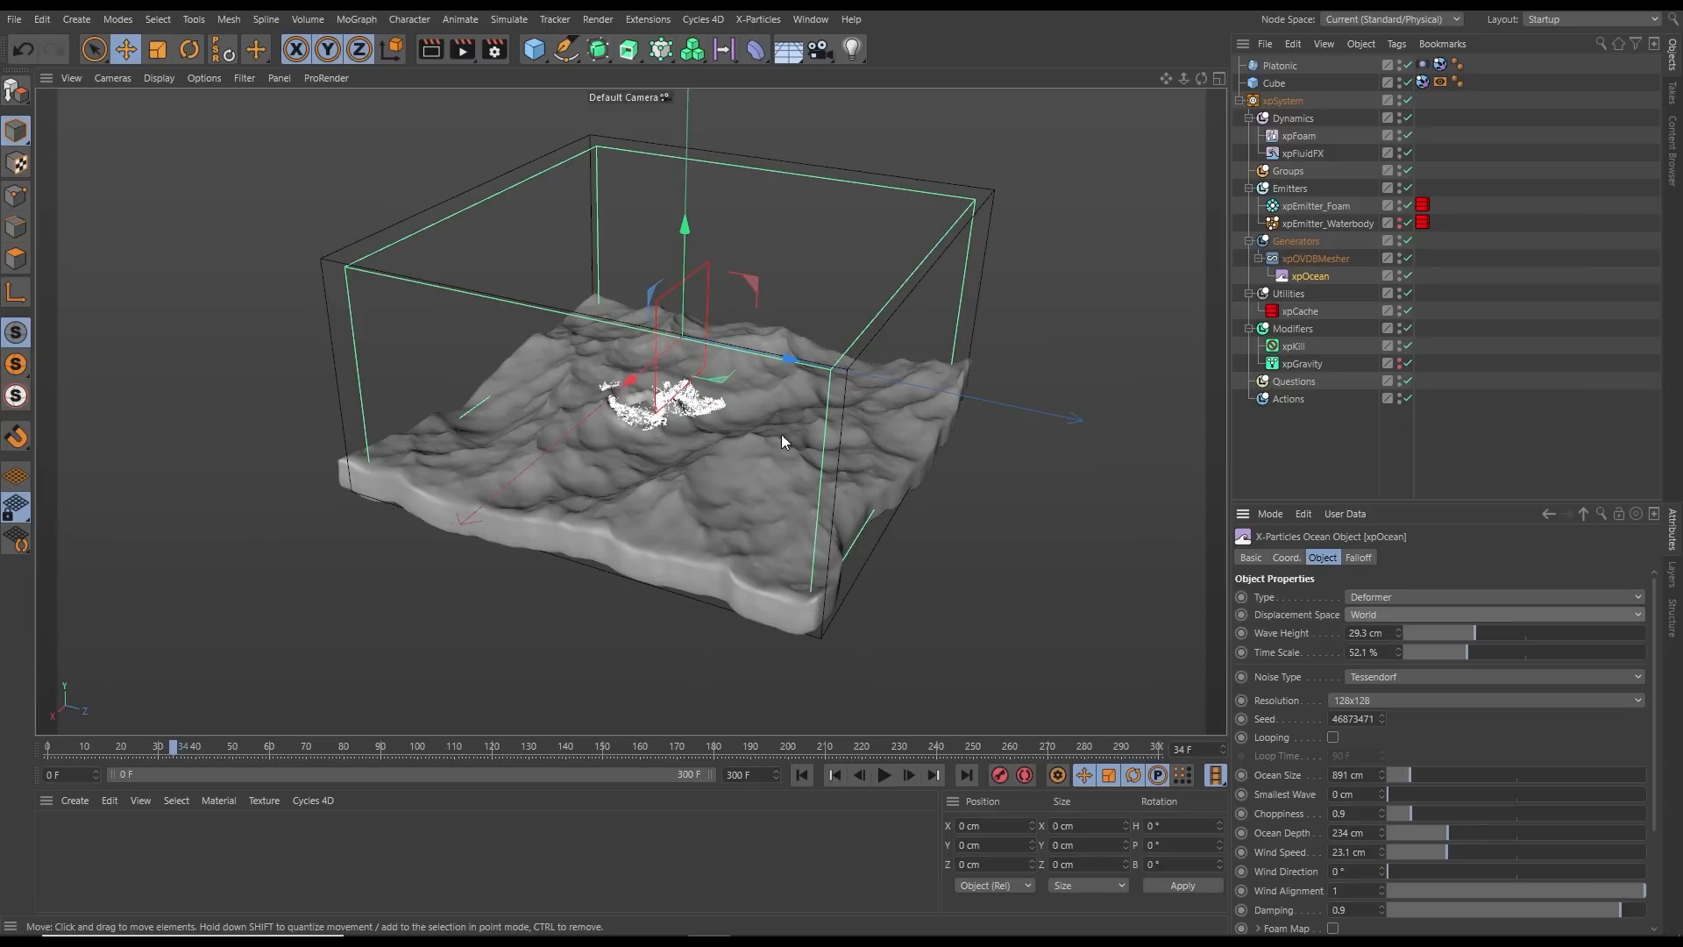
{"action": "scroll", "coordinate": [733, 431], "scroll_direction": "down", "scroll_amount": 5}
{"action": "left_click_drag", "start_coordinate": [682, 437], "coordinate": [647, 498], "text": "alt"}
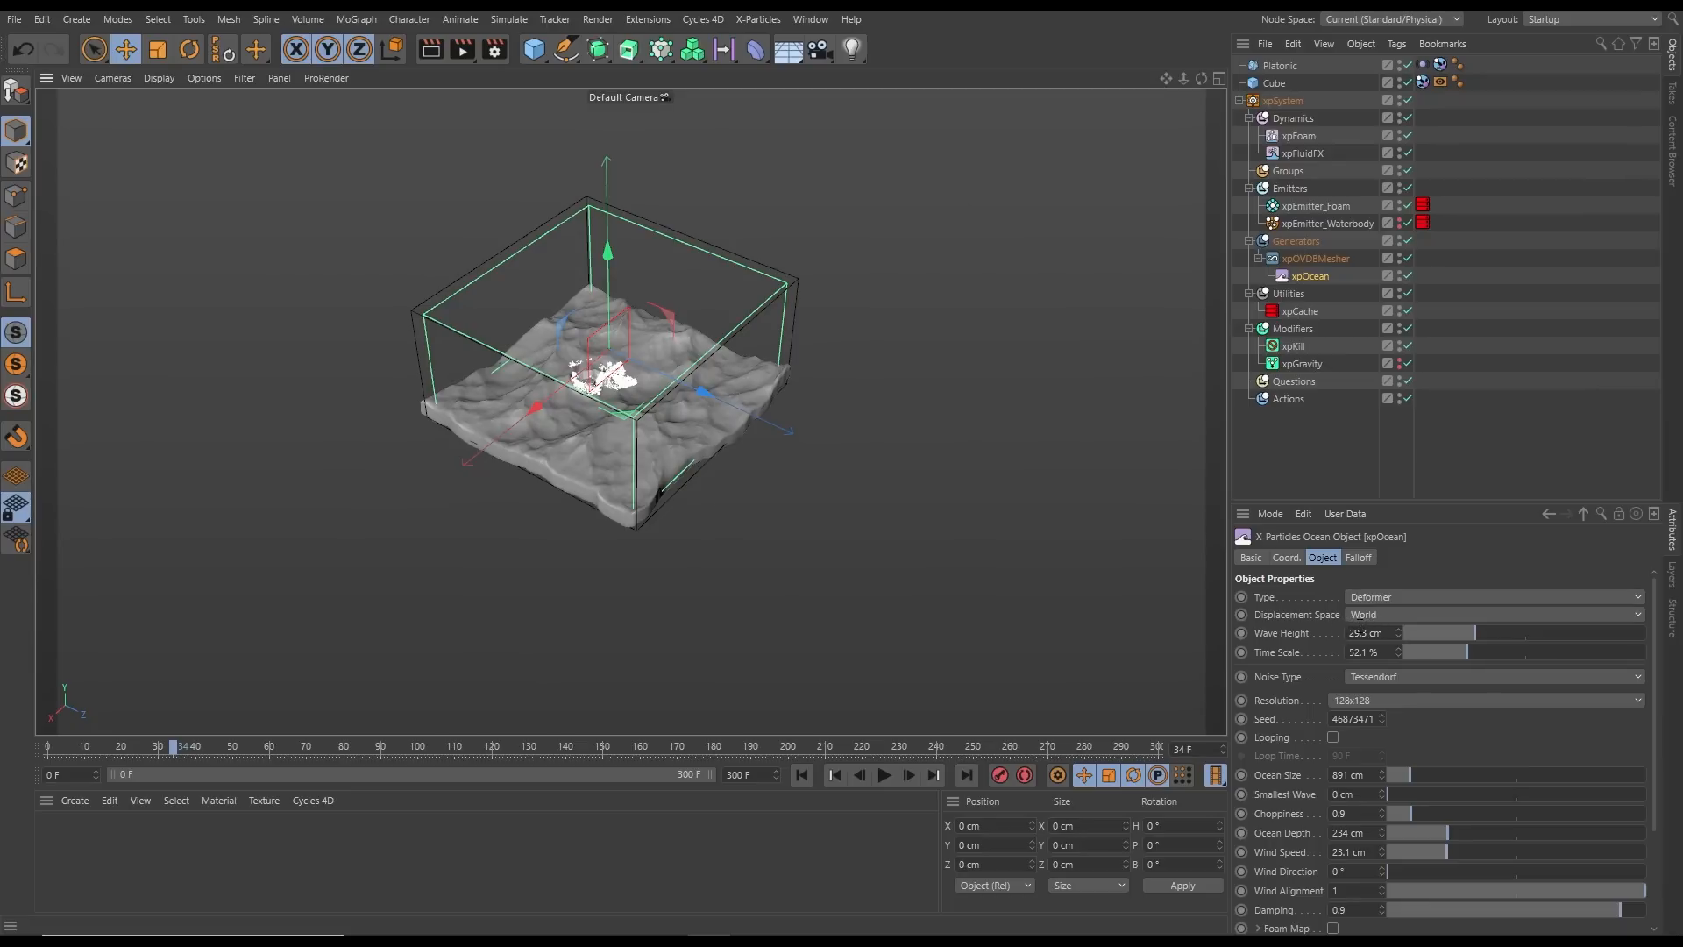
{"action": "scroll", "coordinate": [703, 364], "scroll_direction": "down", "scroll_amount": 3}
{"action": "middle_click_drag", "start_coordinate": [688, 403], "coordinate": [105, 397], "text": "alt"}
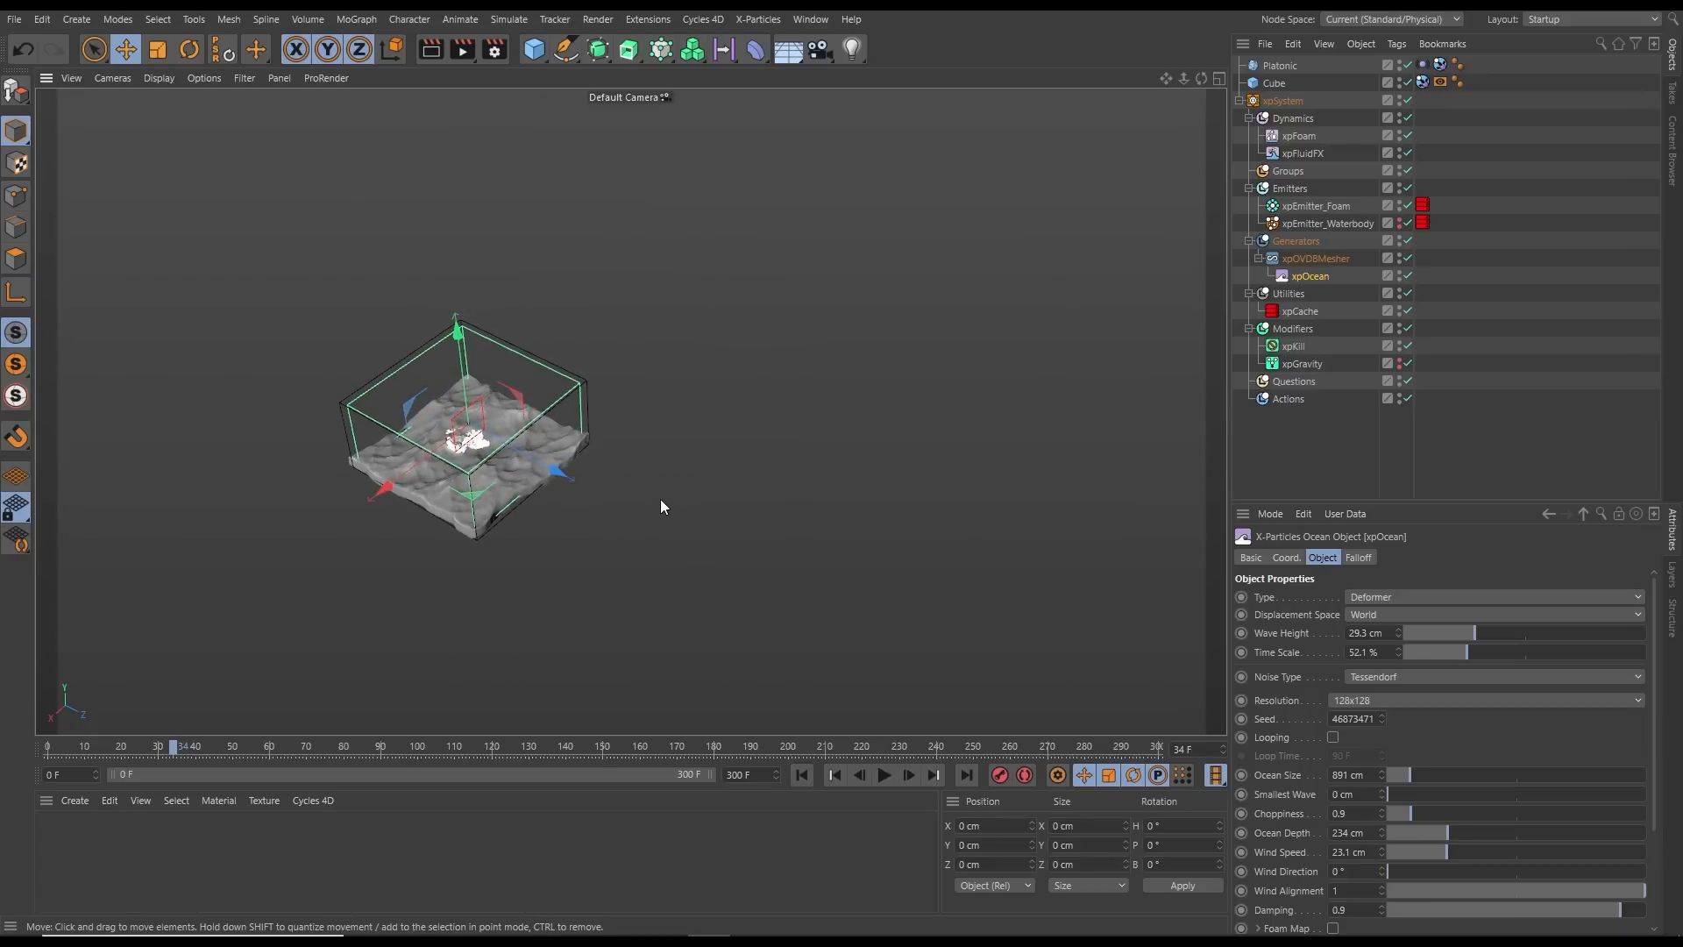
{"action": "middle_click_drag", "start_coordinate": [574, 529], "coordinate": [718, 521], "text": "alt"}
{"action": "right_click_drag", "start_coordinate": [638, 470], "coordinate": [774, 439], "text": "alt"}
{"action": "mouse_move", "coordinate": [673, 482]}
{"action": "left_mouse_down", "text": "alt"}
{"action": "mouse_move", "coordinate": [720, 476]}
{"action": "mouse_move", "coordinate": [697, 480]}
{"action": "left_mouse_up", "text": "alt"}
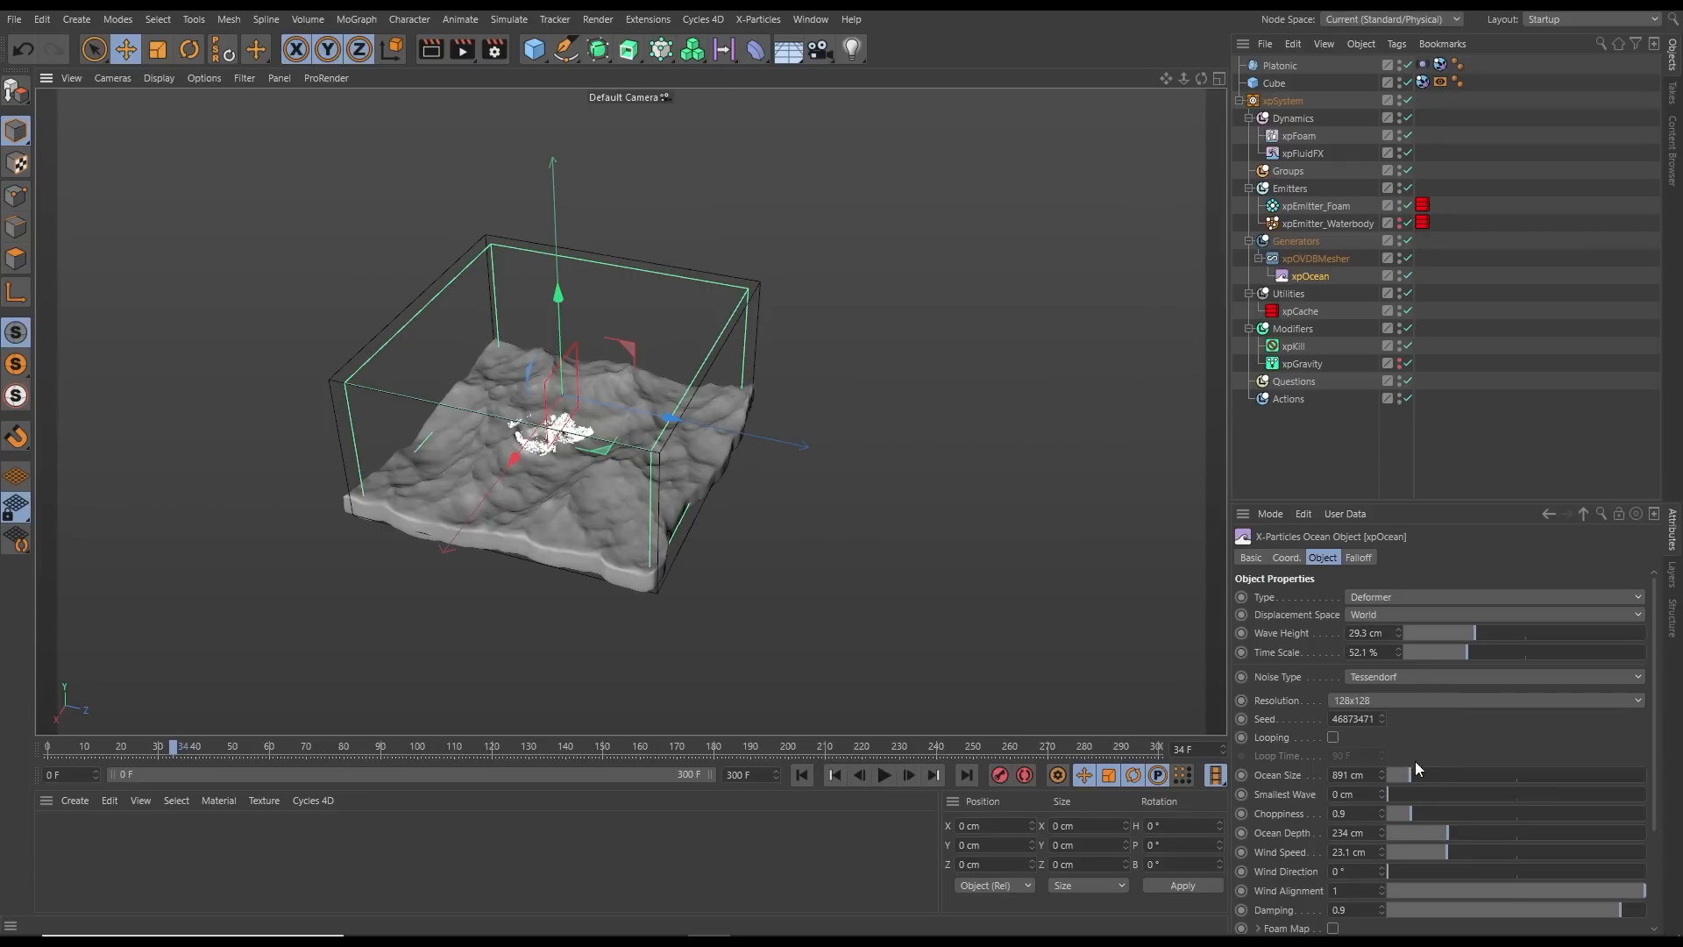
Set the ocean's wave height to 20 cm and its choppiness to 1.8
{"action": "left_click_drag", "start_coordinate": [1654, 784], "coordinate": [1655, 813]}
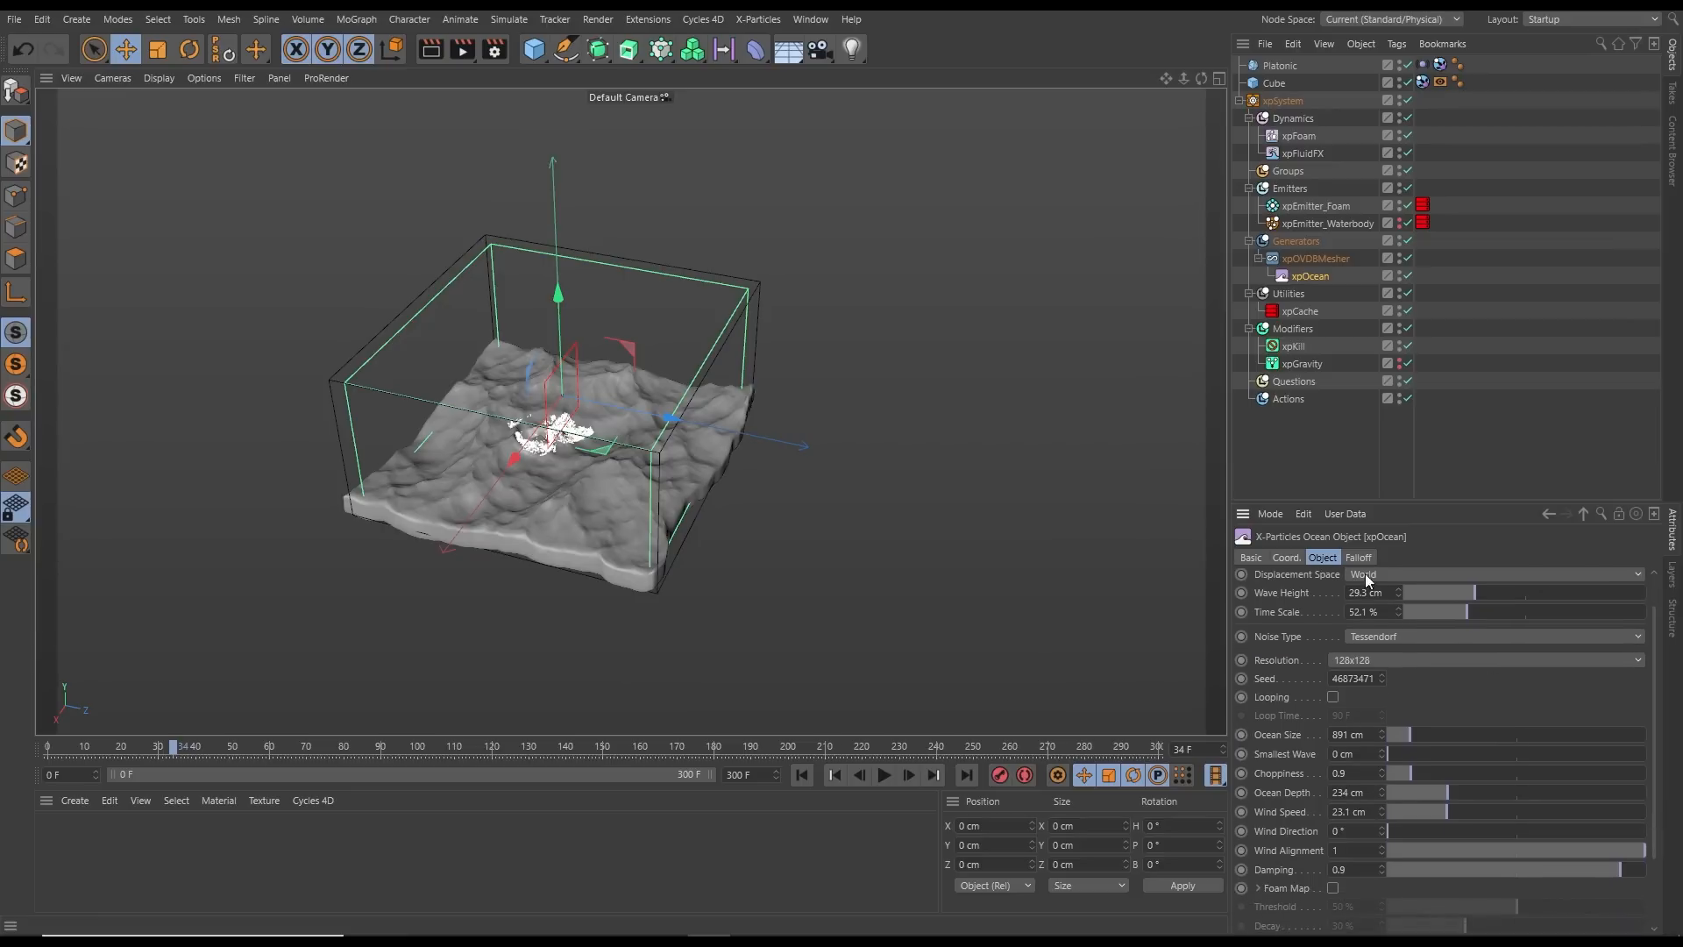
{"action": "left_click", "coordinate": [1393, 592]}
{"action": "type", "text": "20"}
{"action": "key", "text": "Return"}
{"action": "scroll", "coordinate": [577, 448], "scroll_direction": "up", "scroll_amount": 6}
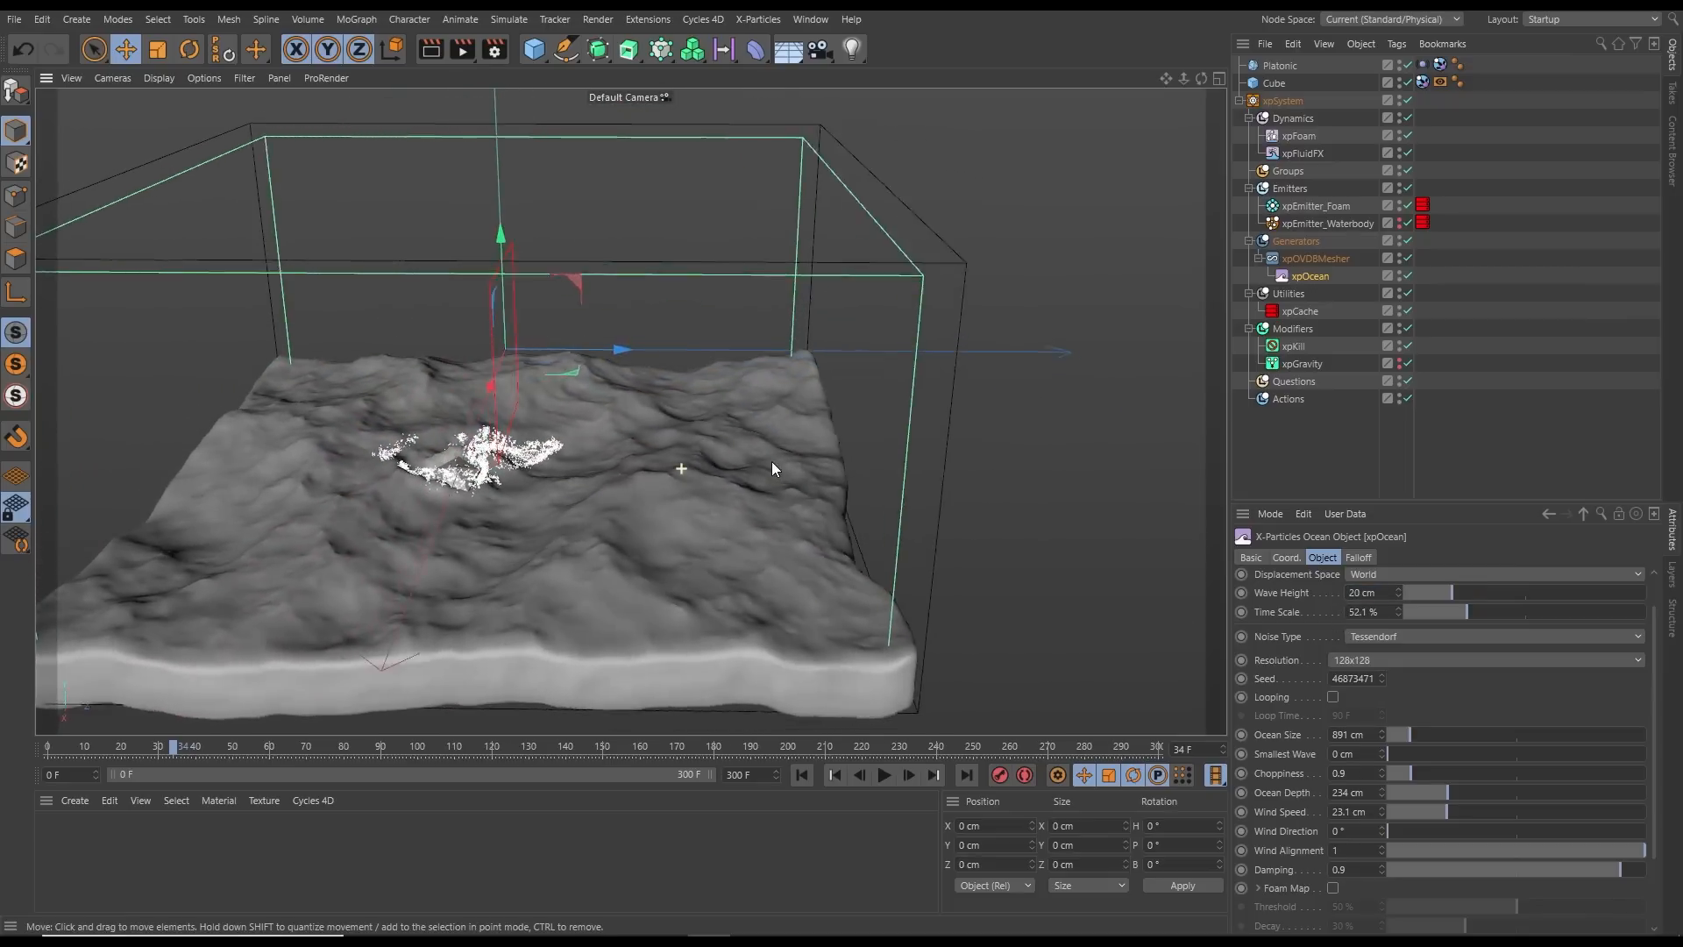
{"action": "left_click_drag", "start_coordinate": [773, 462], "coordinate": [691, 453], "text": "alt"}
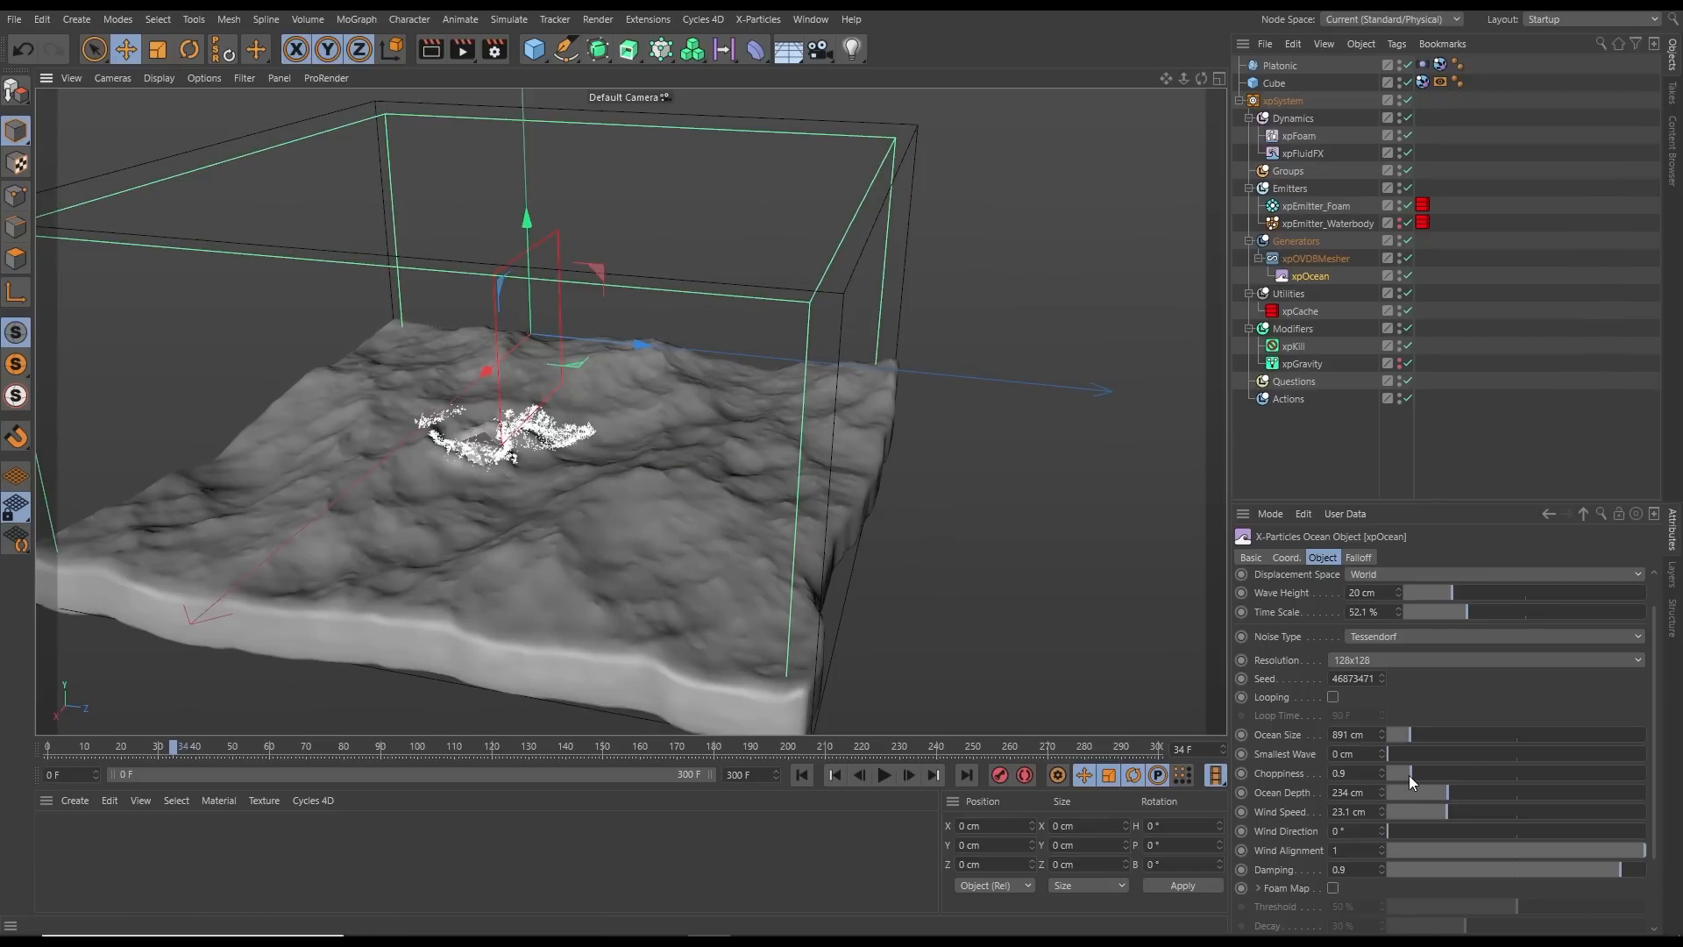
{"action": "left_click_drag", "start_coordinate": [1408, 776], "coordinate": [1433, 773]}
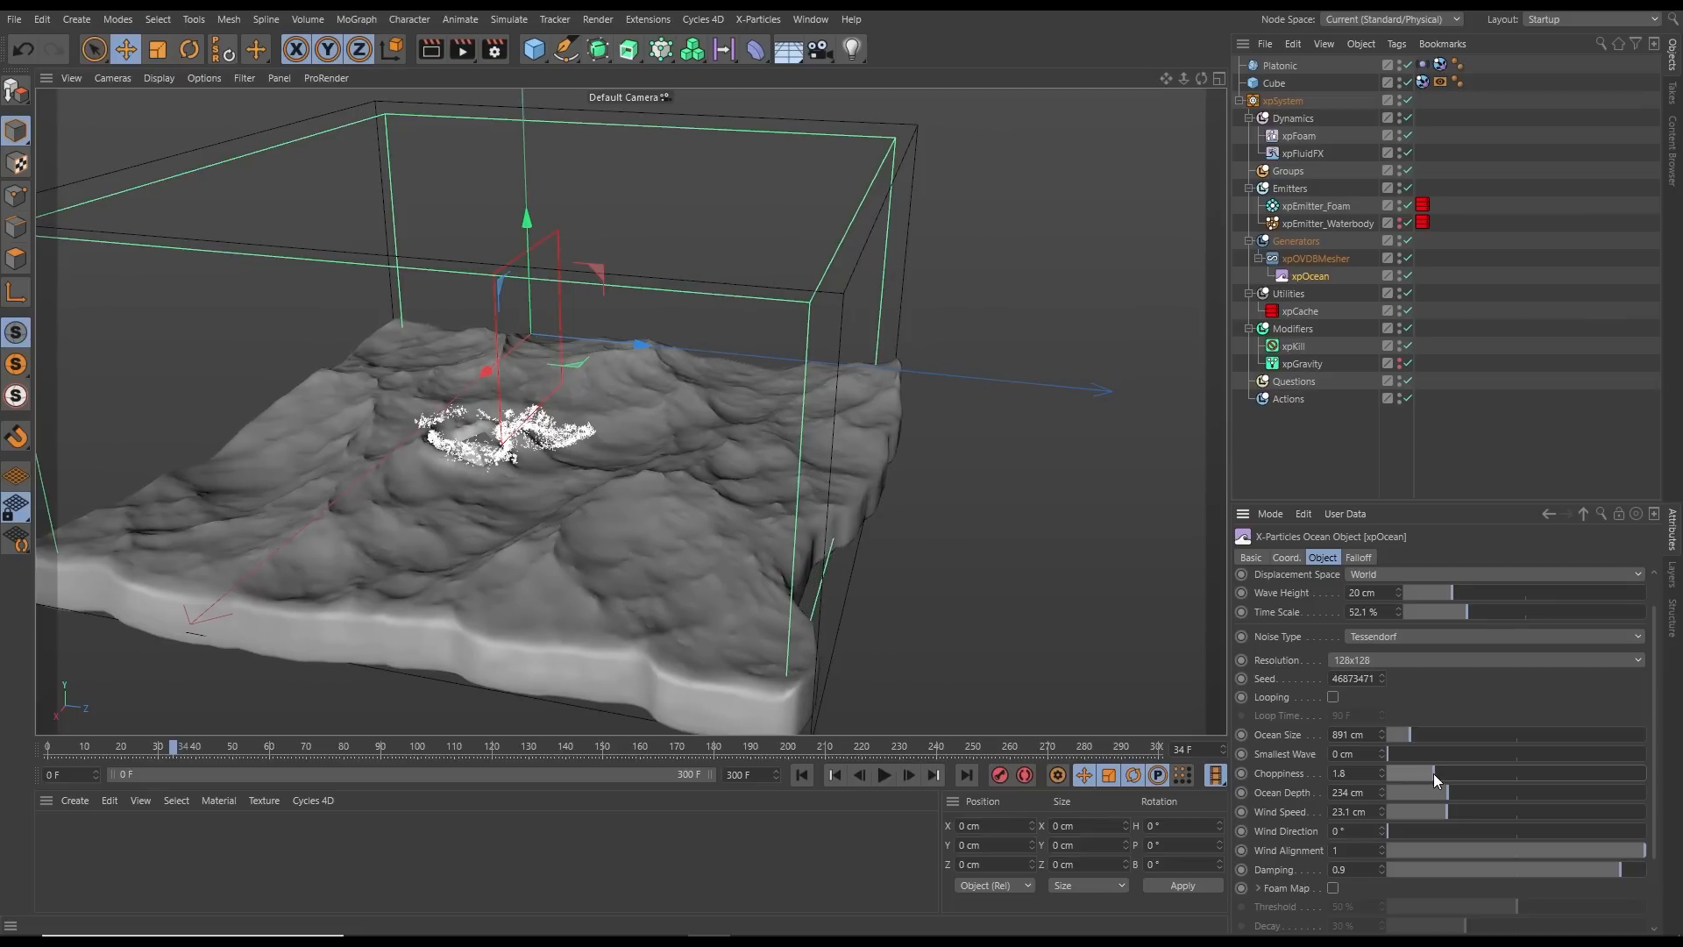
{"action": "left_click_drag", "start_coordinate": [681, 434], "coordinate": [712, 470], "text": "alt"}
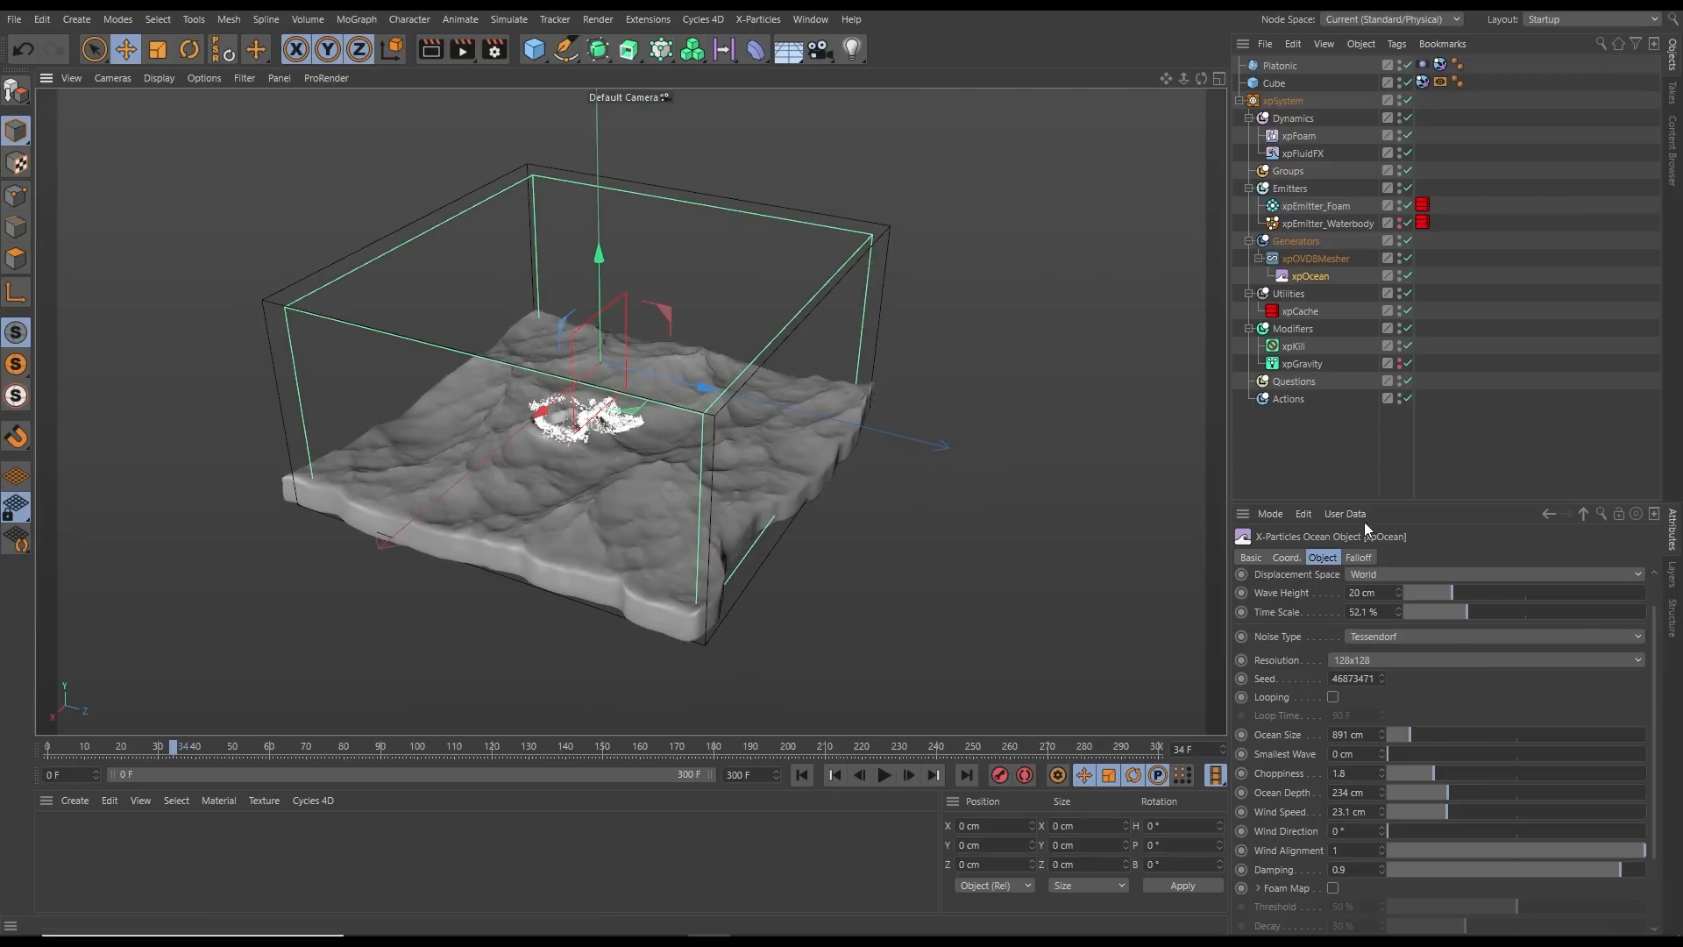
Disable xpOVDBMesher and make the xpEmitter_Waterbody particles visible in the viewport again
{"action": "left_click", "coordinate": [1316, 454]}
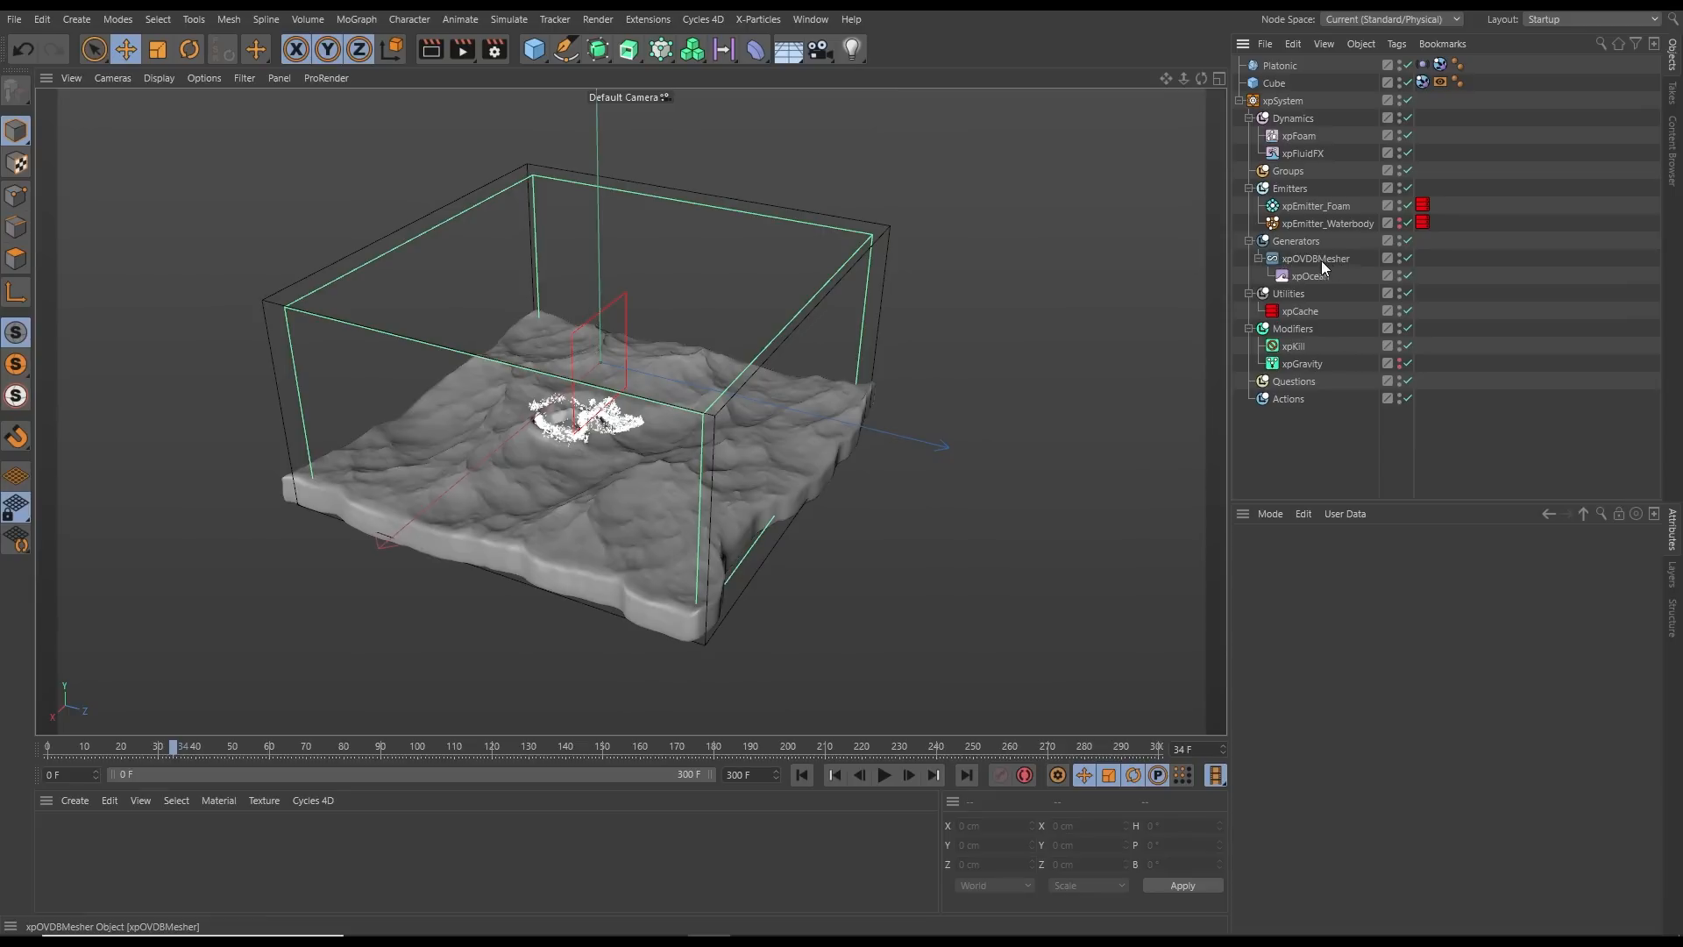
{"action": "left_click", "coordinate": [1407, 258]}
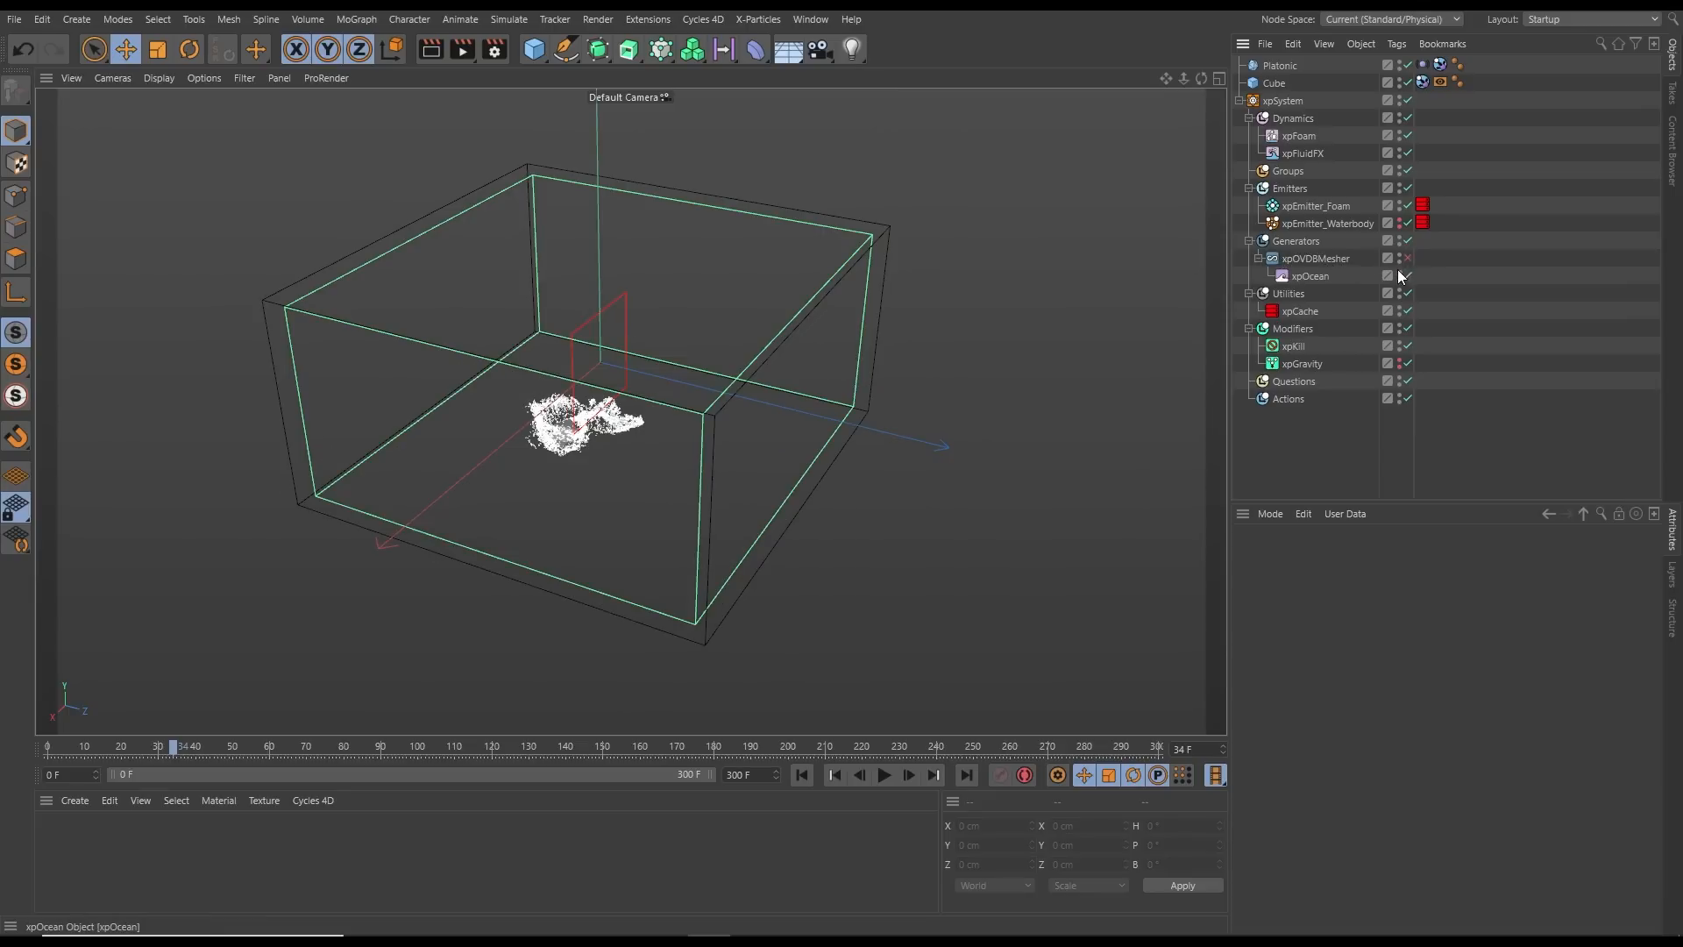
{"action": "left_click", "coordinate": [1403, 223]}
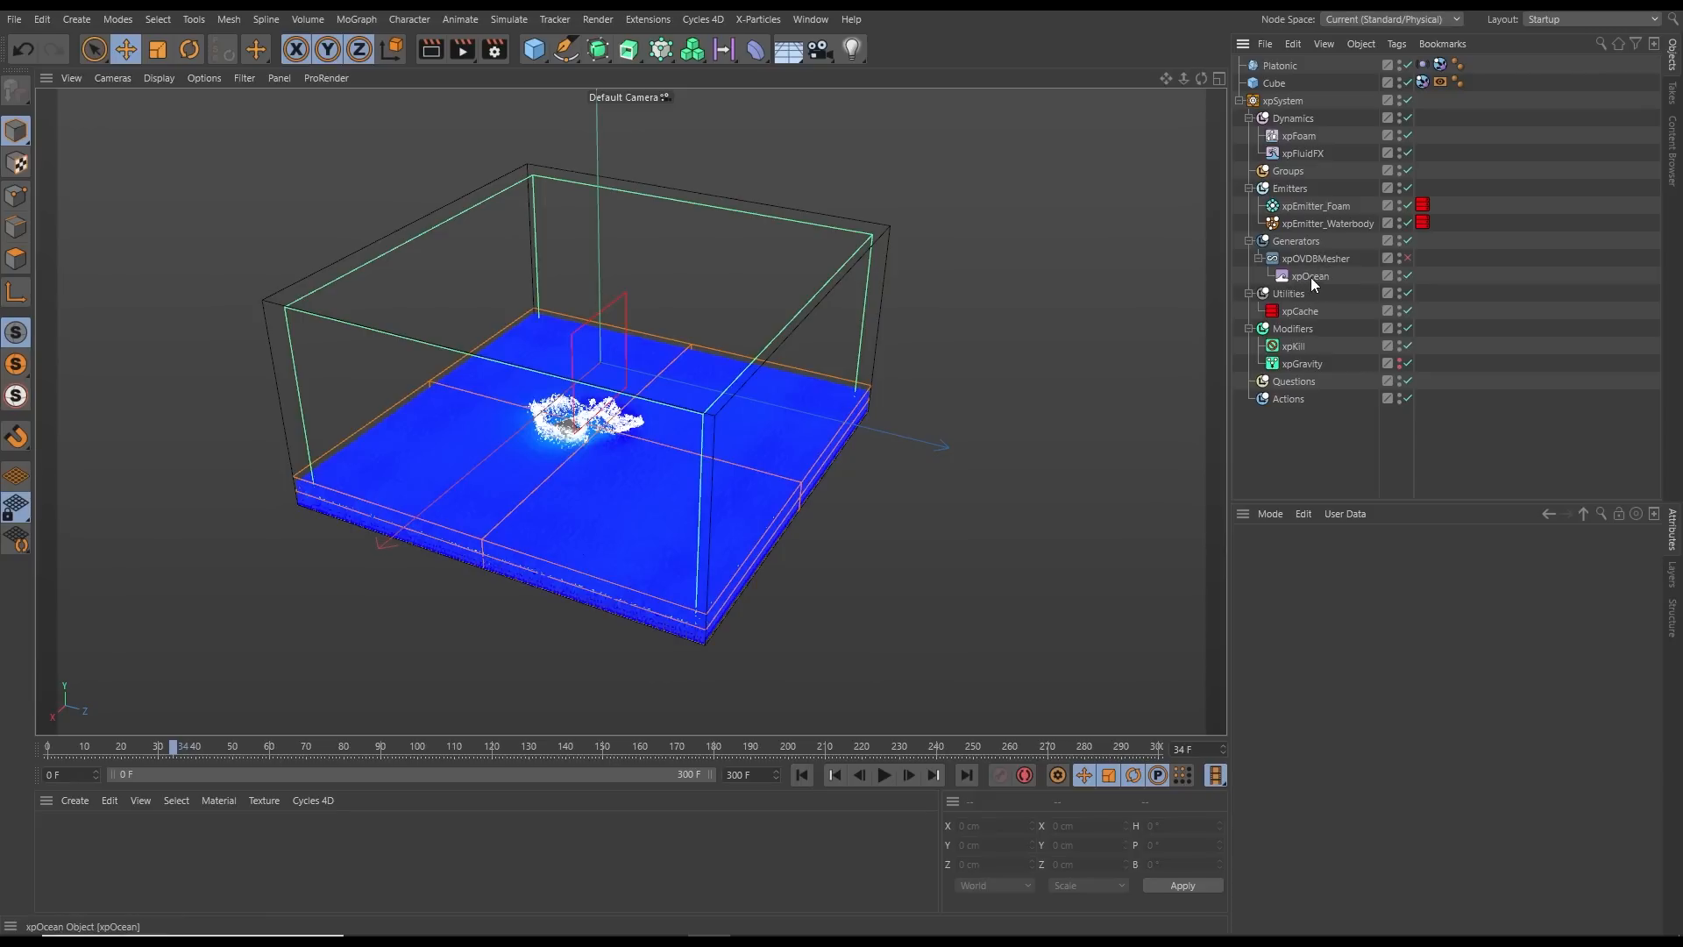
Examine the object list in the modifier settings of xpEmitter_Foam
{"action": "left_click", "coordinate": [1310, 204]}
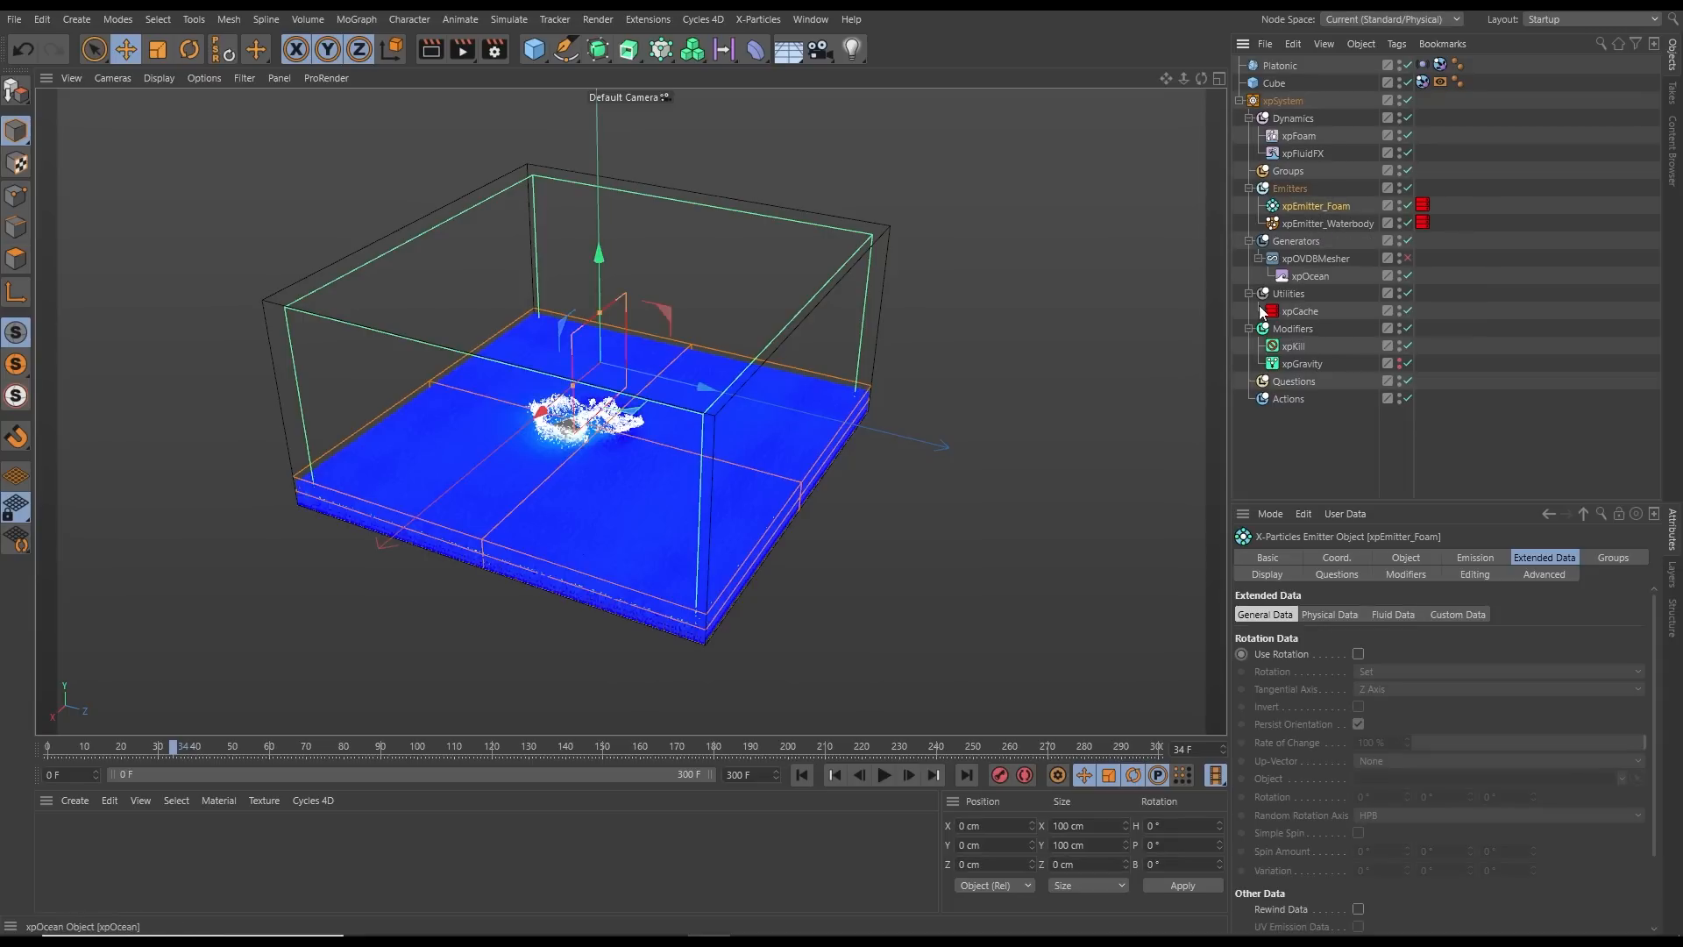
{"action": "left_click", "coordinate": [1393, 572]}
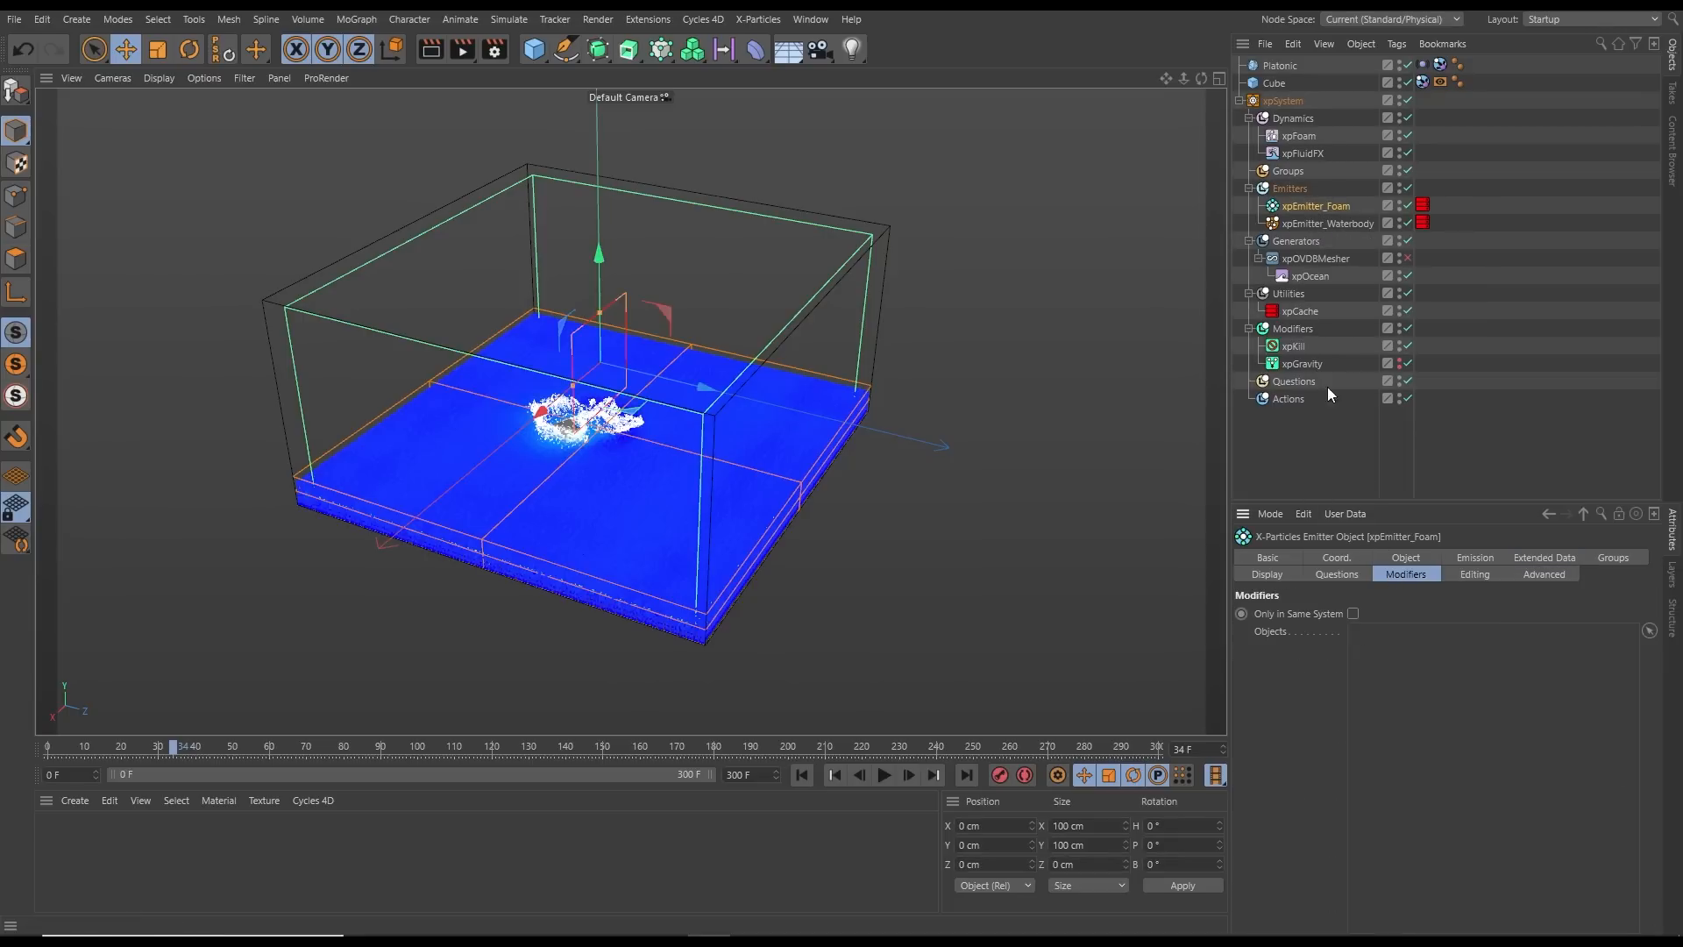
{"action": "left_click_drag", "start_coordinate": [1364, 452], "coordinate": [1416, 675]}
Rebuild the xpCache for the foam and water body emitters, overwriting the existing cache
{"action": "left_click", "coordinate": [1301, 313]}
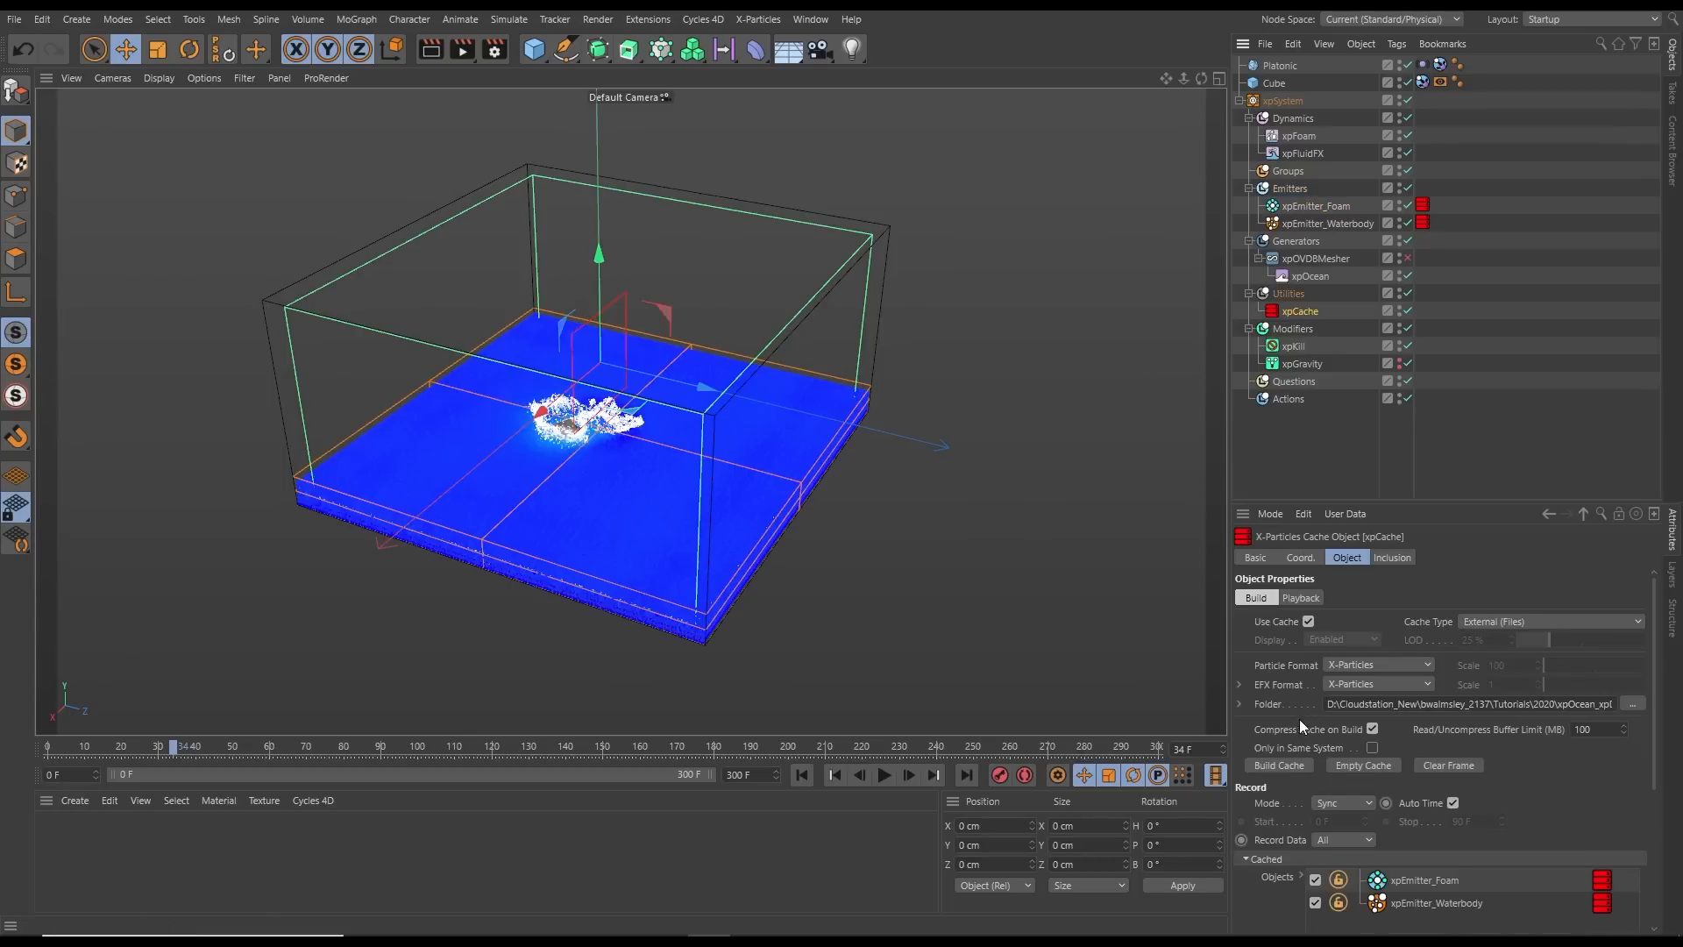
{"action": "left_click", "coordinate": [1273, 765]}
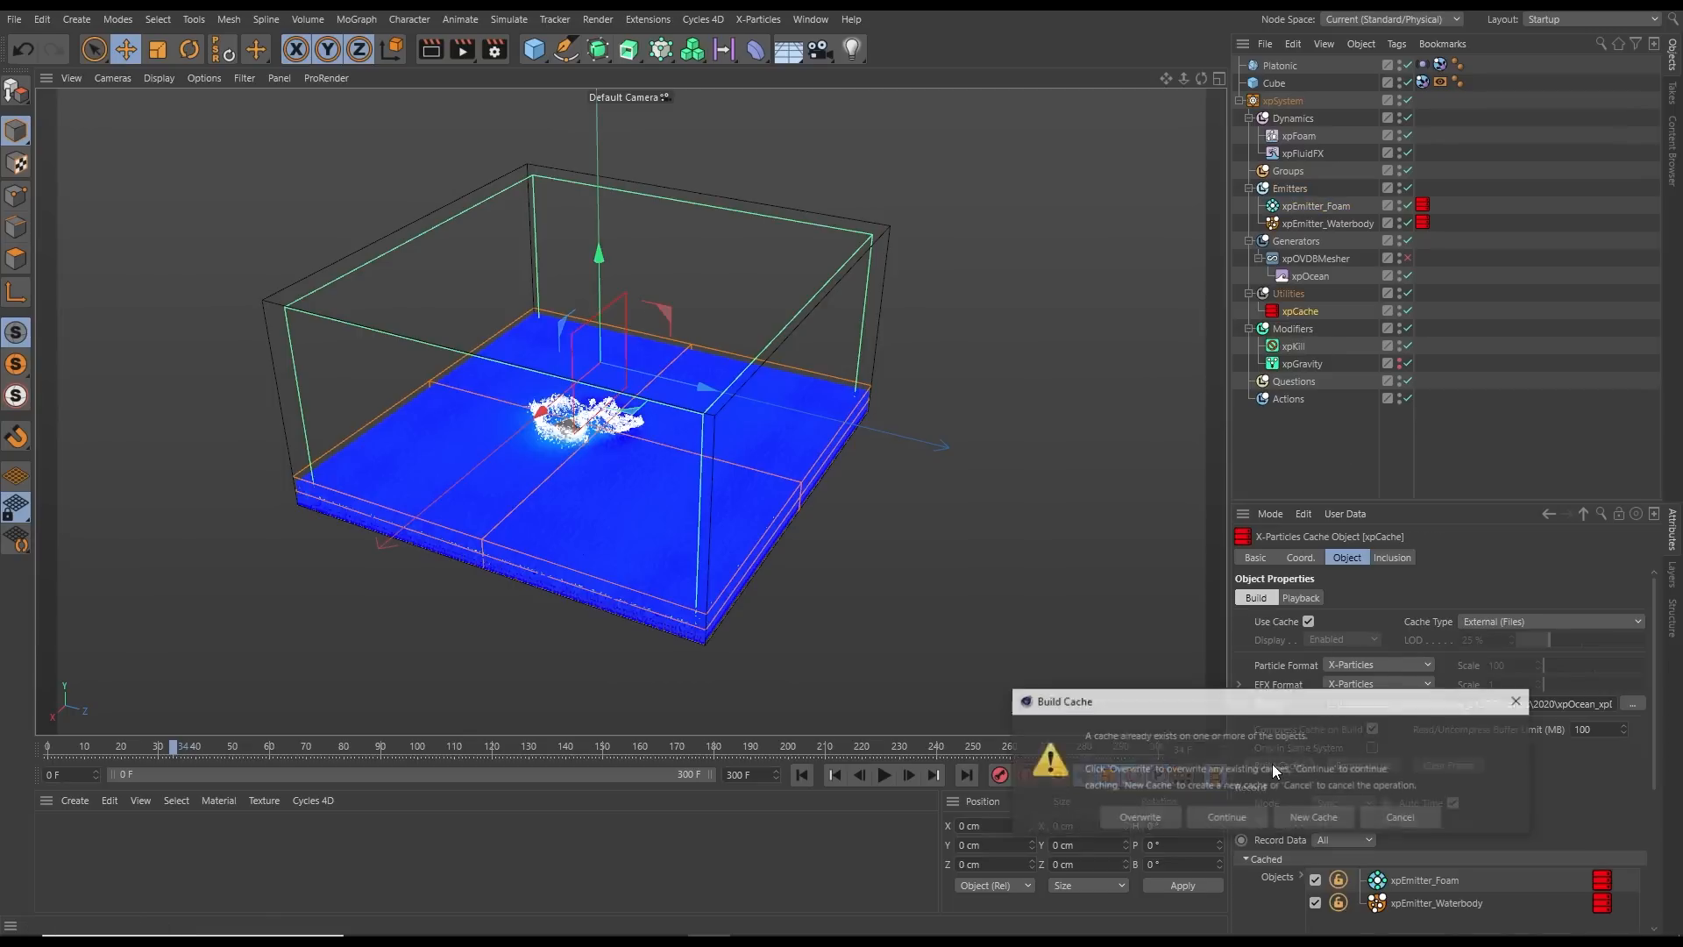
{"action": "left_click", "coordinate": [1133, 817]}
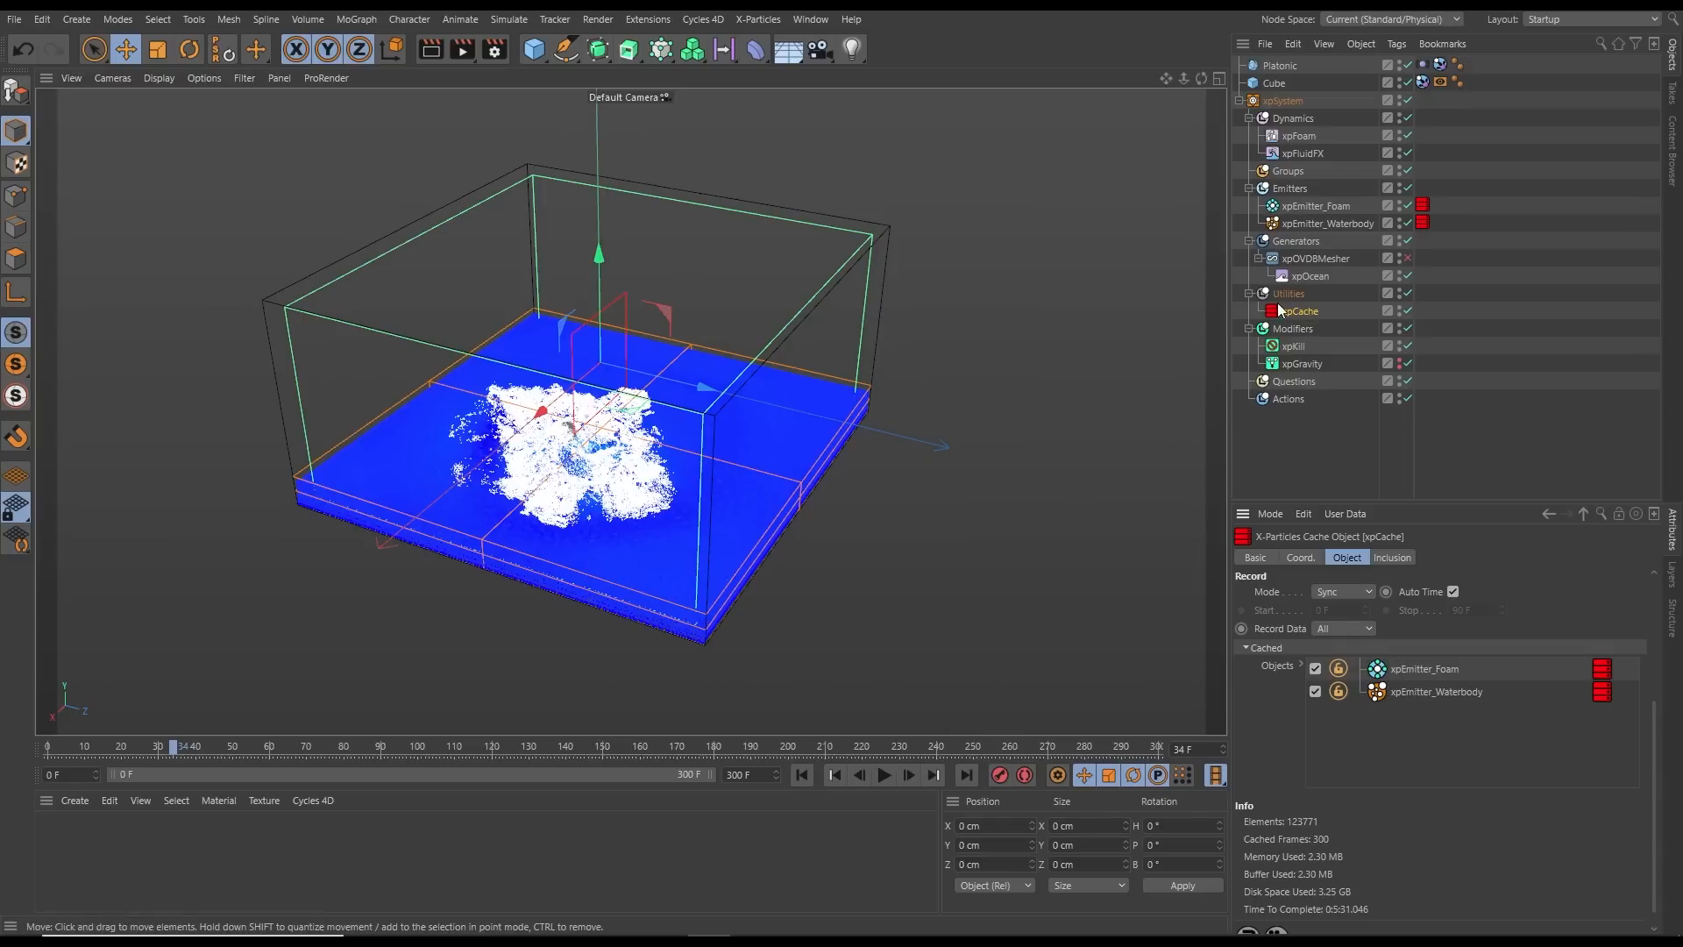
Hide the xpEmitter_Waterbody particles in the viewport and play from the first frame to examine the foam's motion from several angles
{"action": "left_click", "coordinate": [1400, 222]}
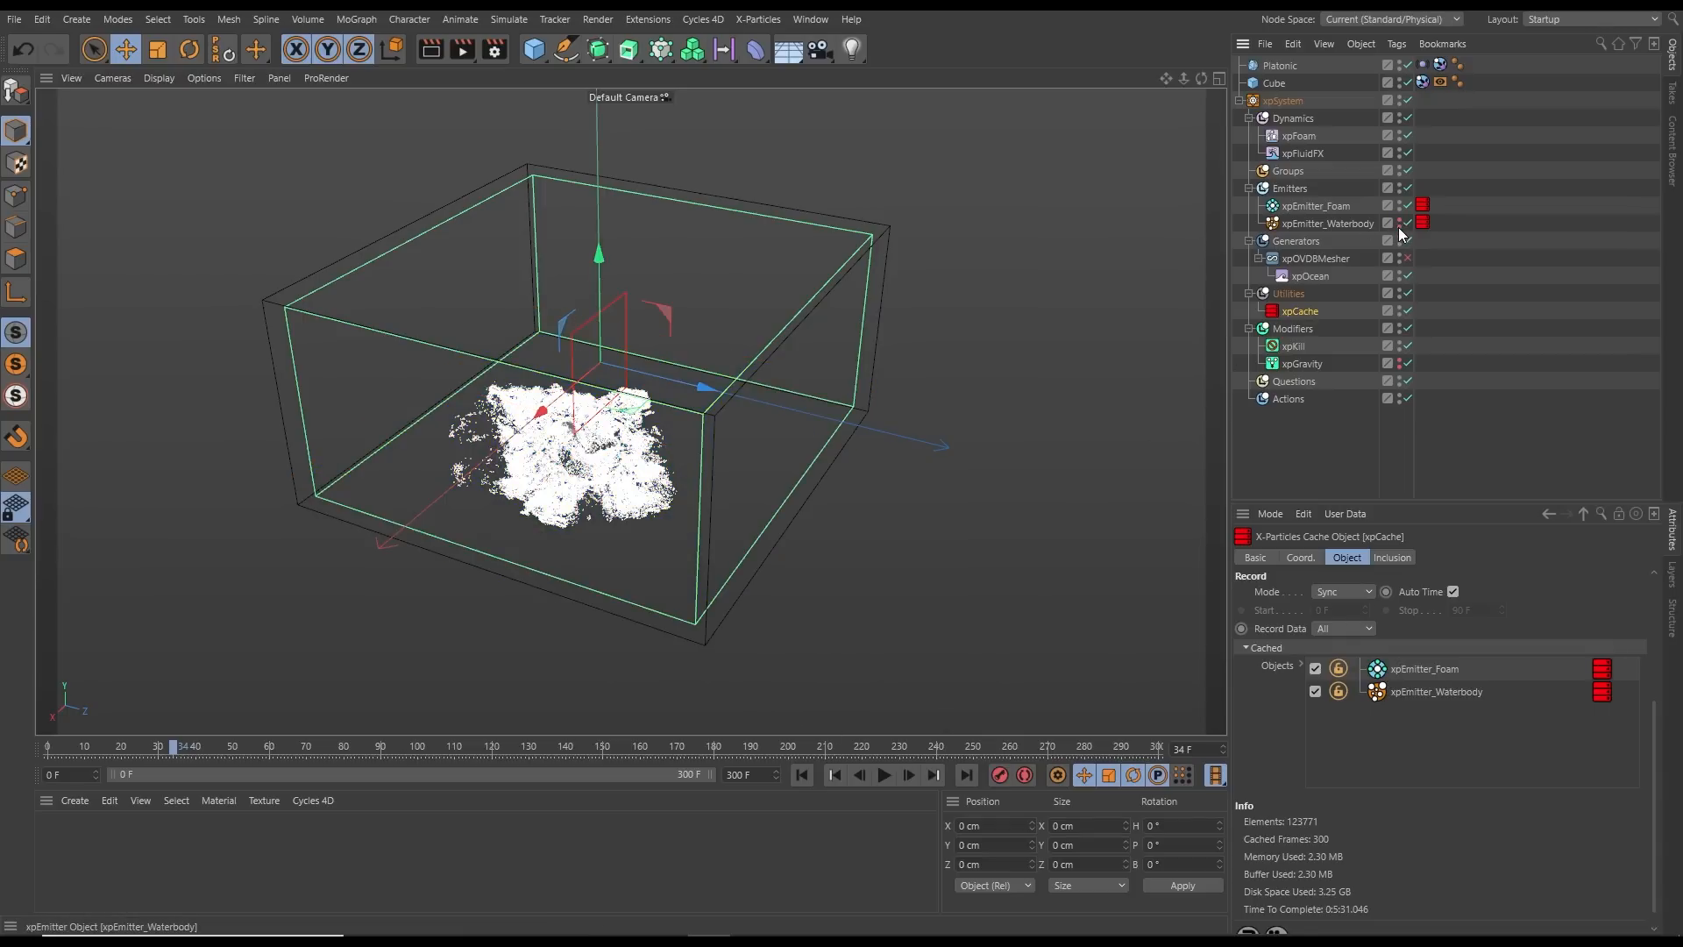
{"action": "left_click_drag", "start_coordinate": [624, 517], "coordinate": [592, 494], "text": "alt"}
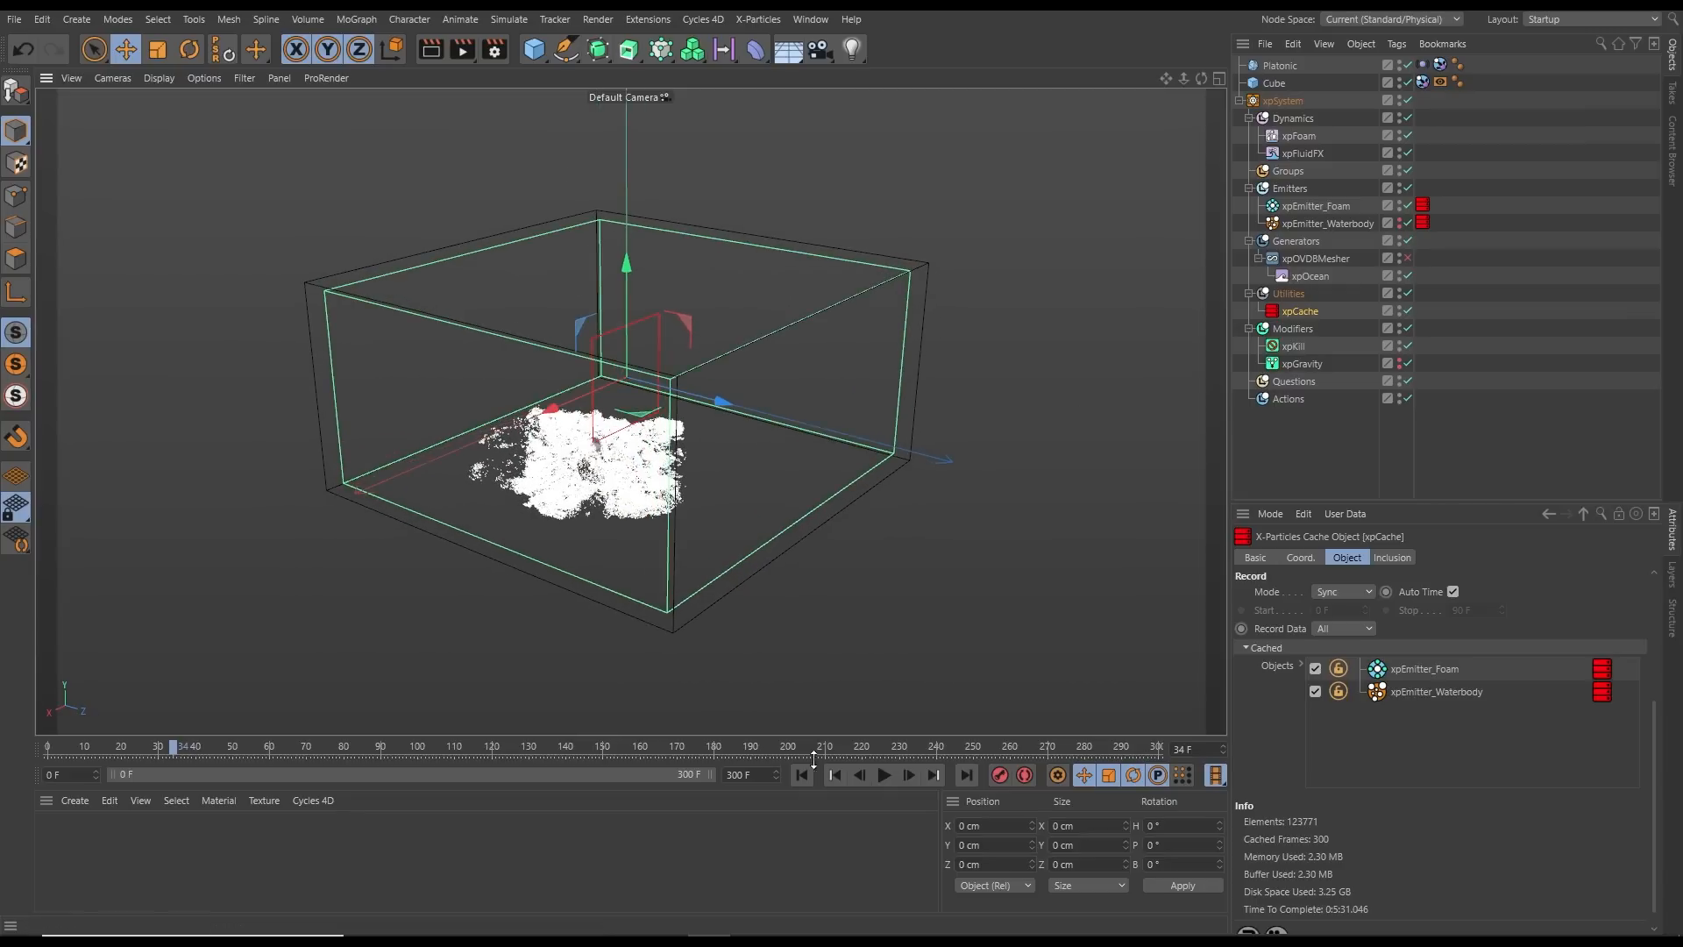
{"action": "left_click", "coordinate": [801, 775]}
{"action": "left_click", "coordinate": [883, 776]}
{"action": "left_click_drag", "start_coordinate": [633, 433], "coordinate": [713, 434], "text": "alt"}
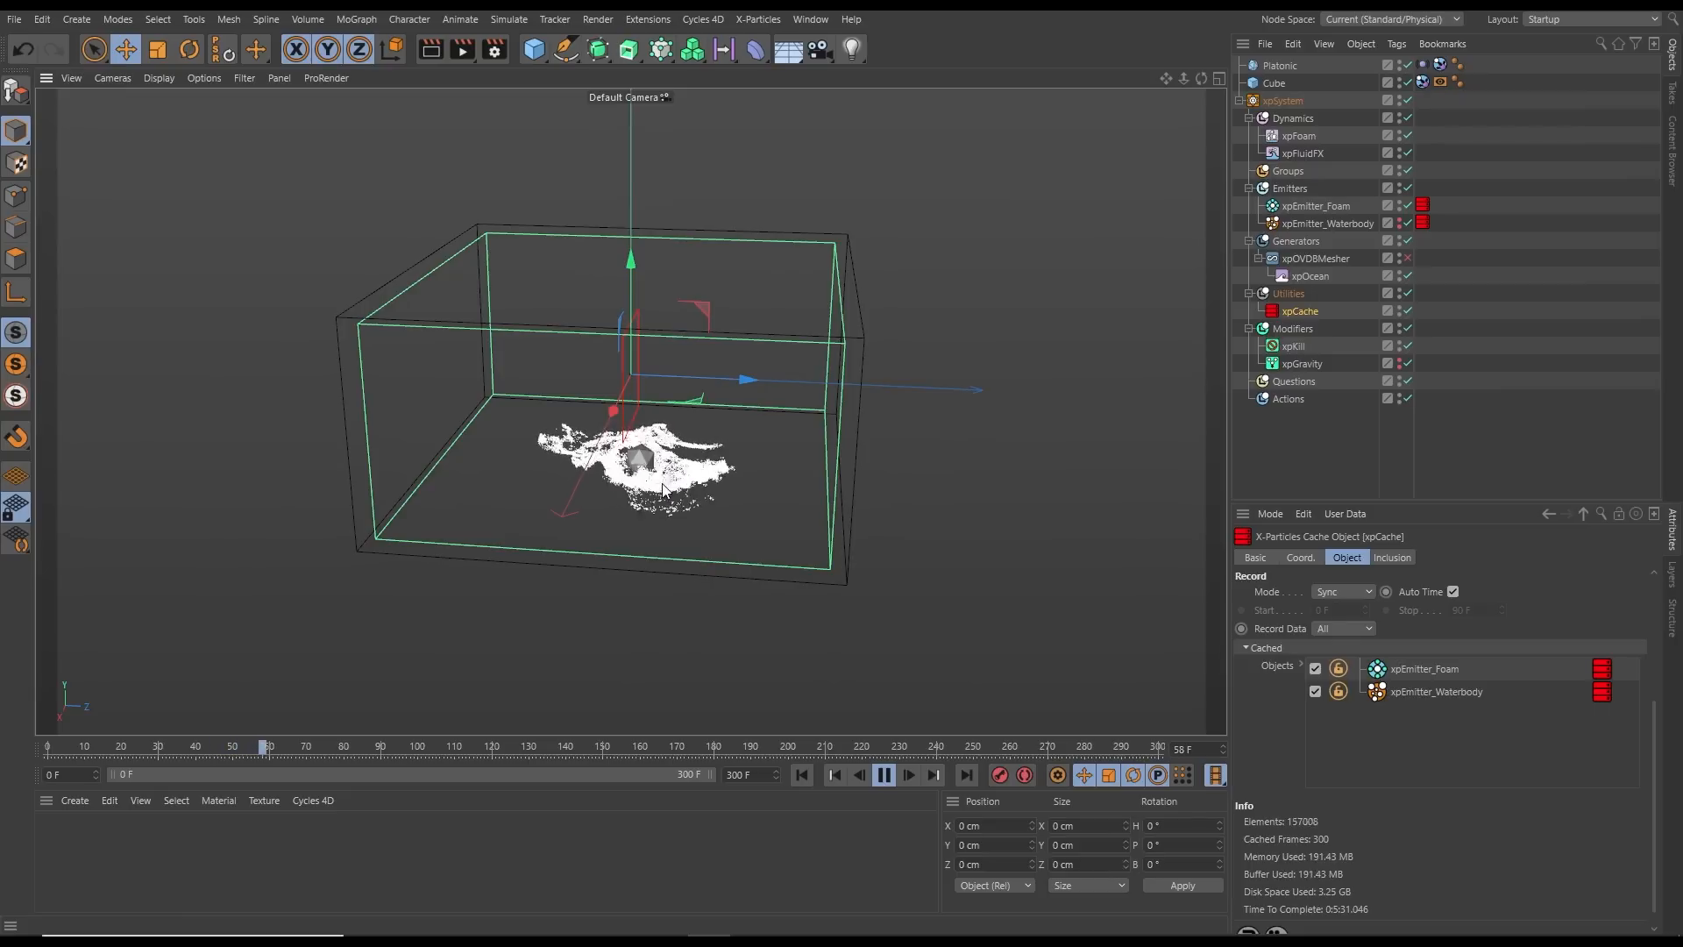
{"action": "scroll", "coordinate": [691, 489], "scroll_direction": "up", "scroll_amount": 5}
{"action": "left_click_drag", "start_coordinate": [691, 489], "coordinate": [513, 487], "text": "alt"}
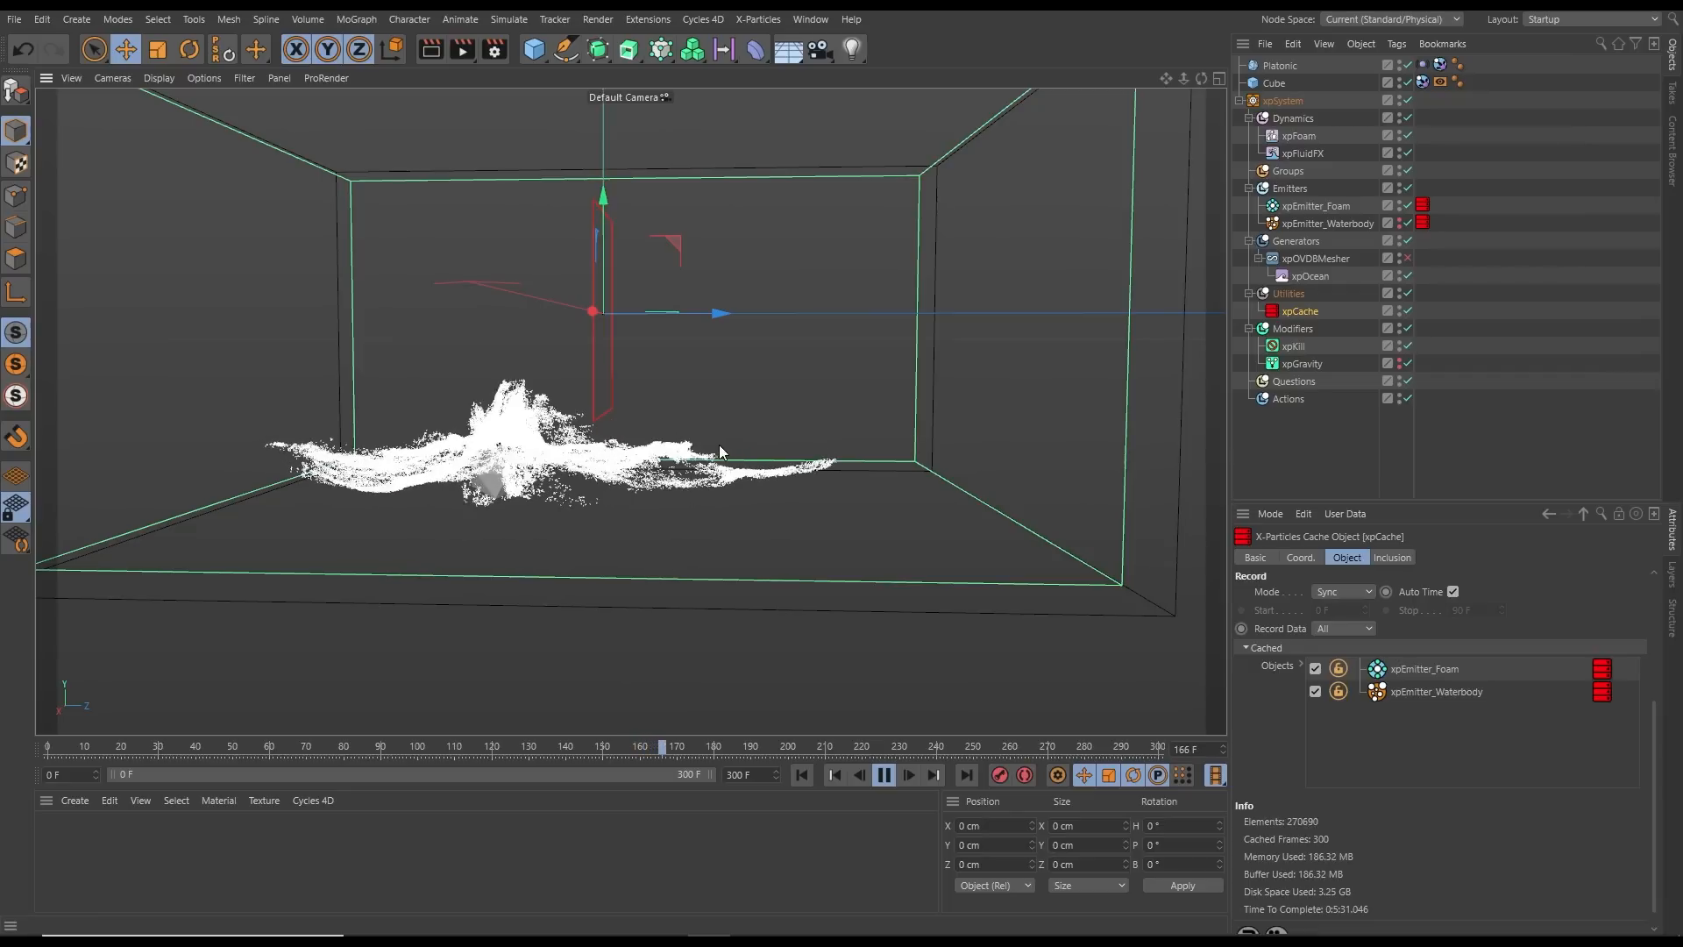
{"action": "left_click_drag", "start_coordinate": [719, 445], "coordinate": [679, 534], "text": "alt"}
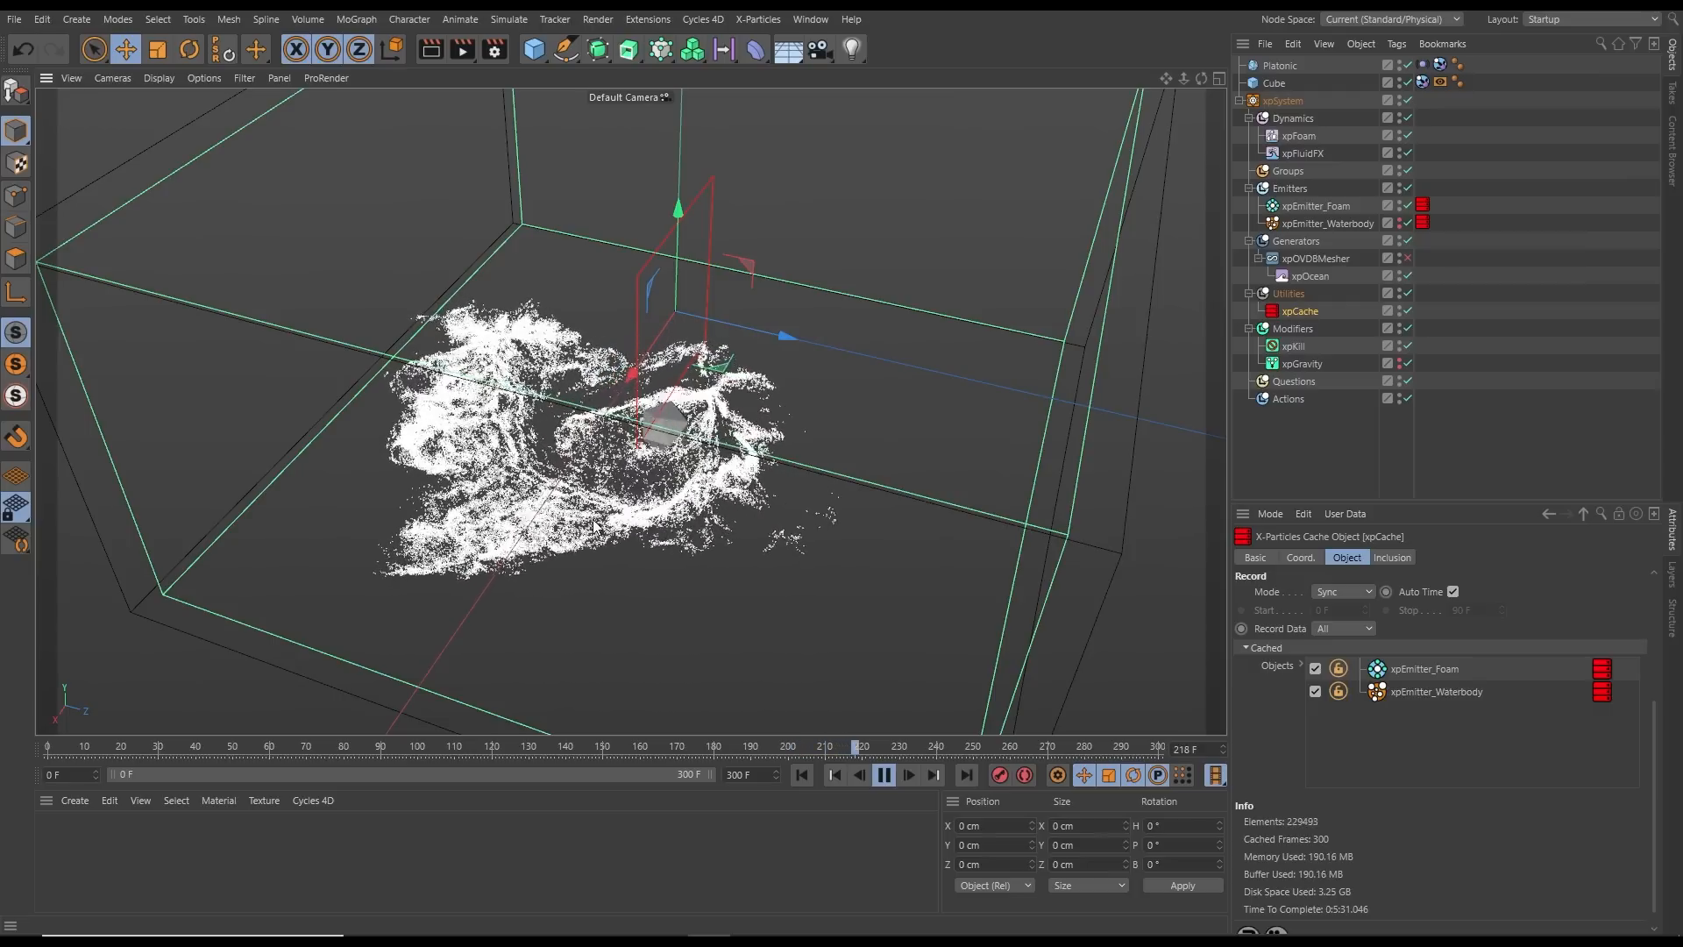
{"action": "left_click", "coordinate": [884, 775]}
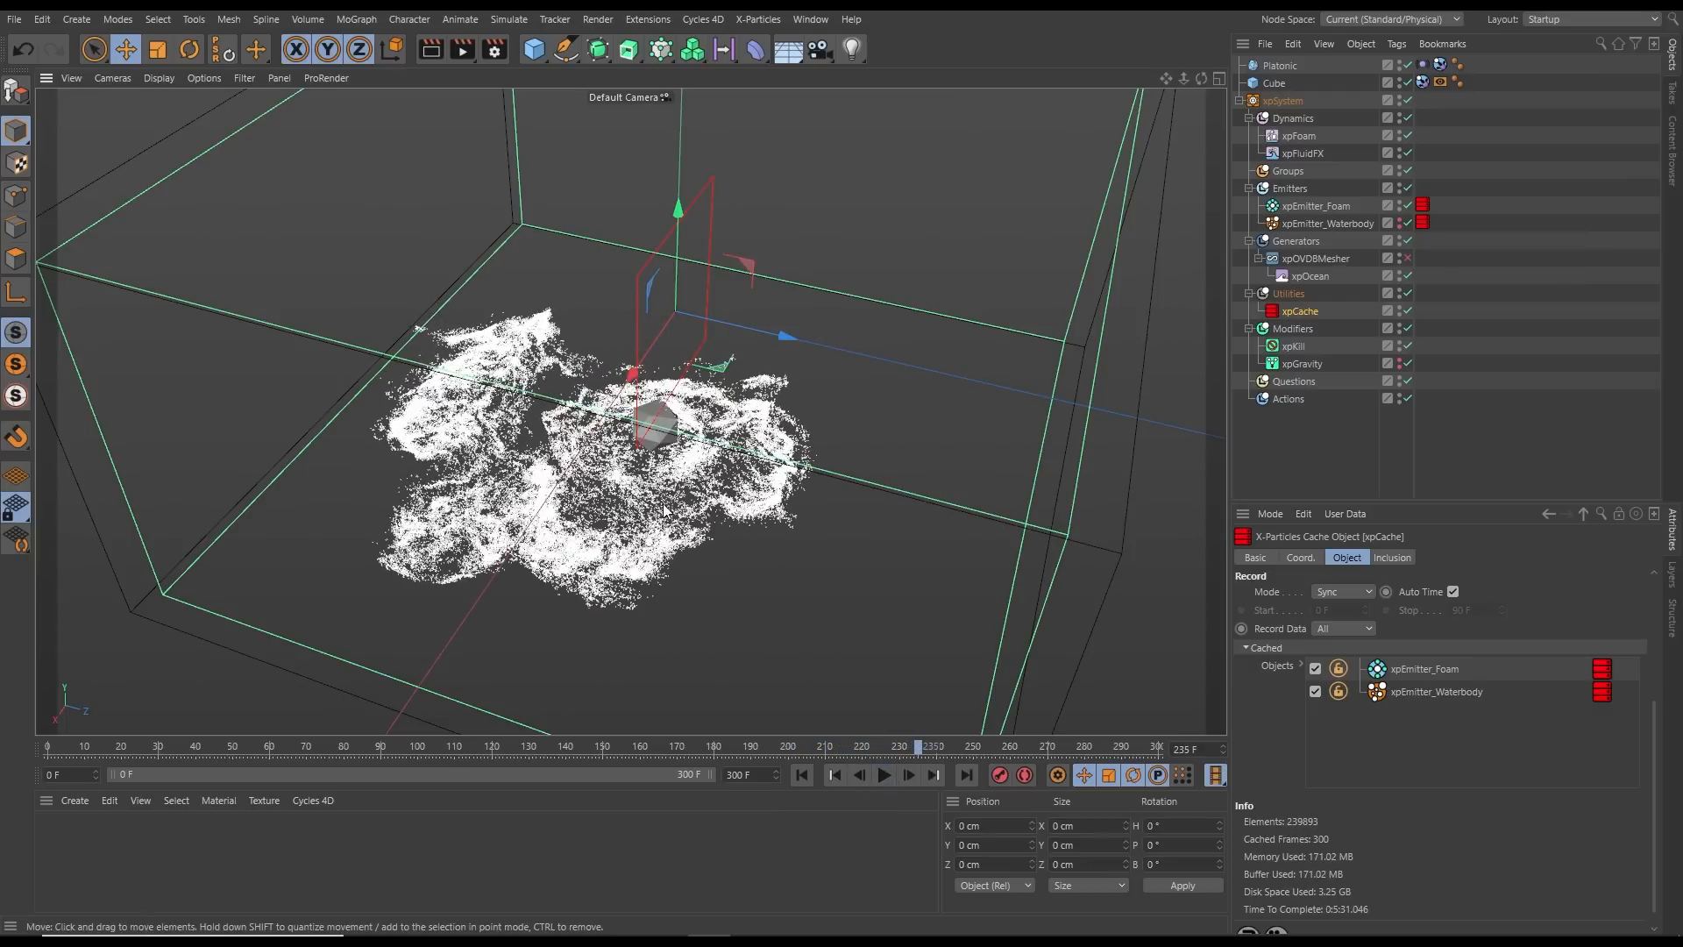
{"action": "middle_click_drag", "start_coordinate": [679, 528], "coordinate": [695, 475], "text": "alt"}
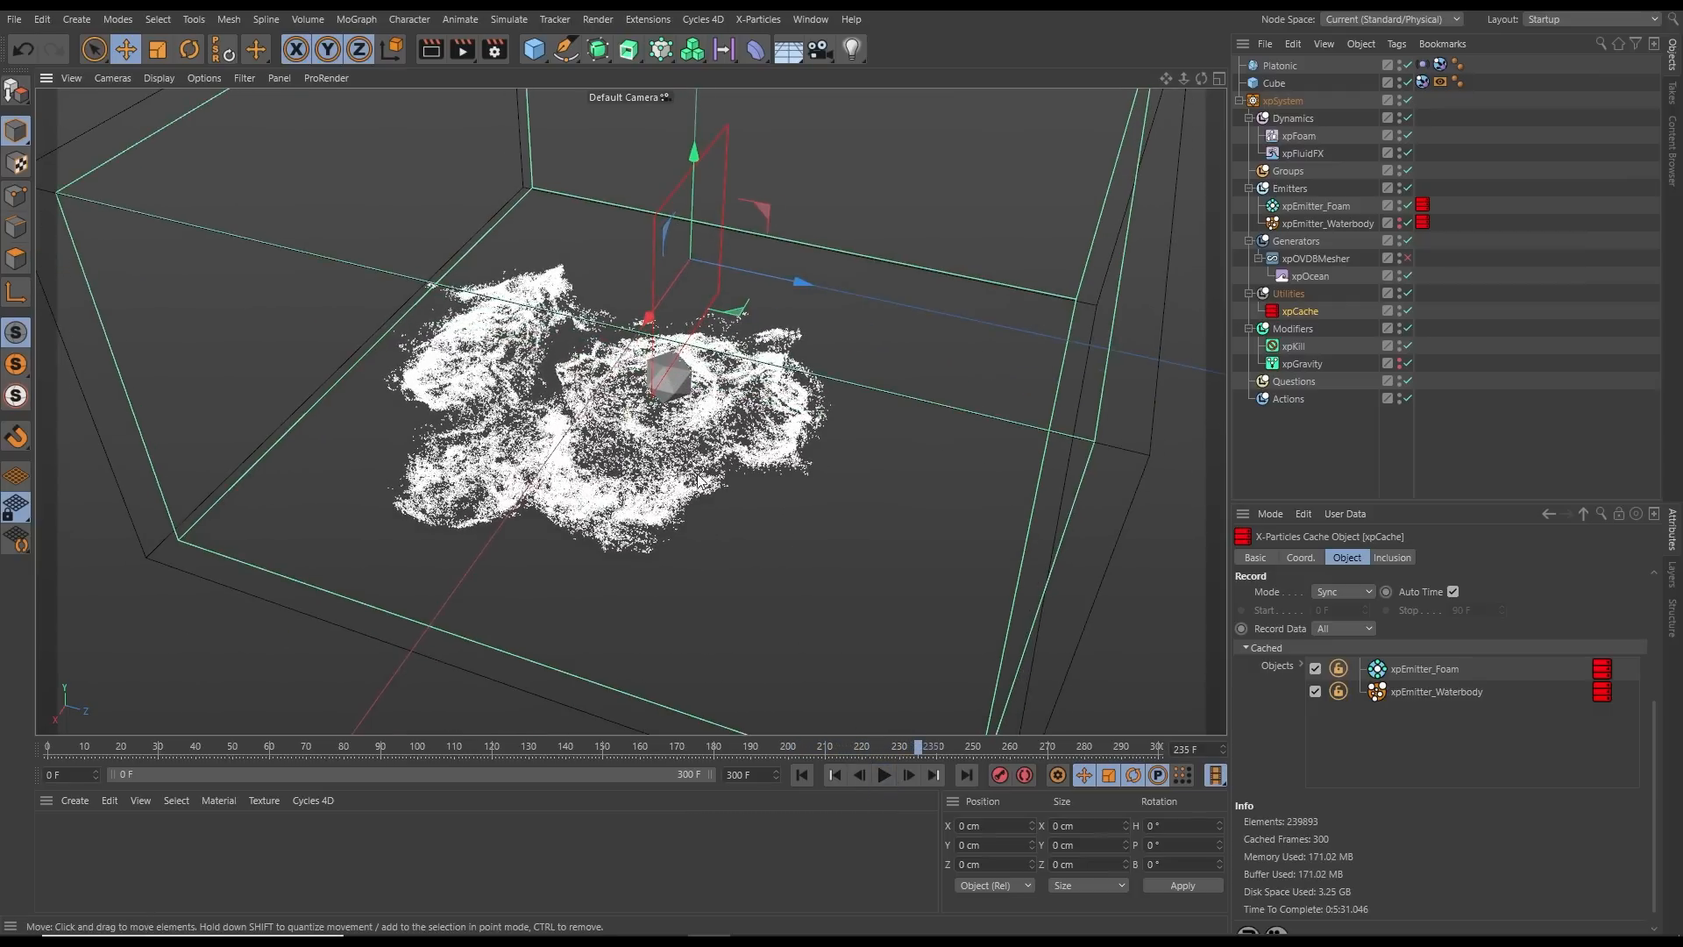
Re-enable xpOVDBMesher and play the animation from the first frame to check the foam against the ocean mesh
{"action": "left_click", "coordinate": [1407, 258]}
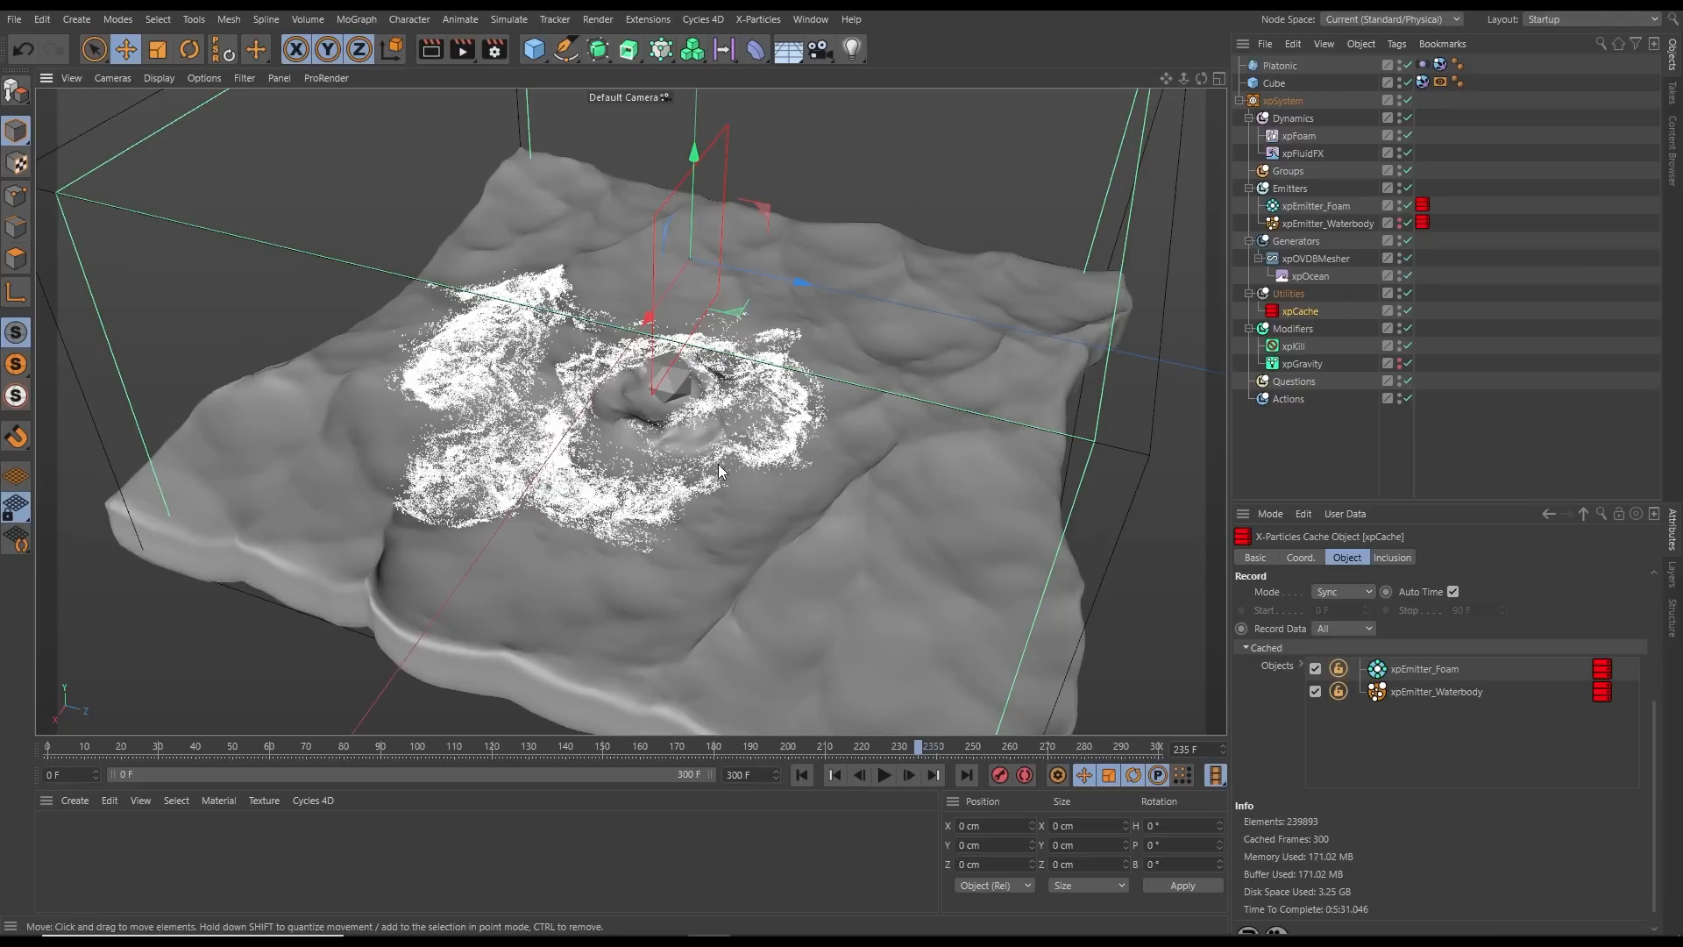
{"action": "left_click_drag", "start_coordinate": [824, 470], "coordinate": [728, 510], "text": "alt"}
{"action": "middle_click_drag", "start_coordinate": [728, 510], "coordinate": [665, 451], "text": "alt"}
{"action": "left_click_drag", "start_coordinate": [665, 451], "coordinate": [717, 435], "text": "alt"}
{"action": "right_click_drag", "start_coordinate": [717, 435], "coordinate": [663, 476], "text": "alt"}
{"action": "middle_click_drag", "start_coordinate": [664, 476], "coordinate": [593, 471], "text": "alt"}
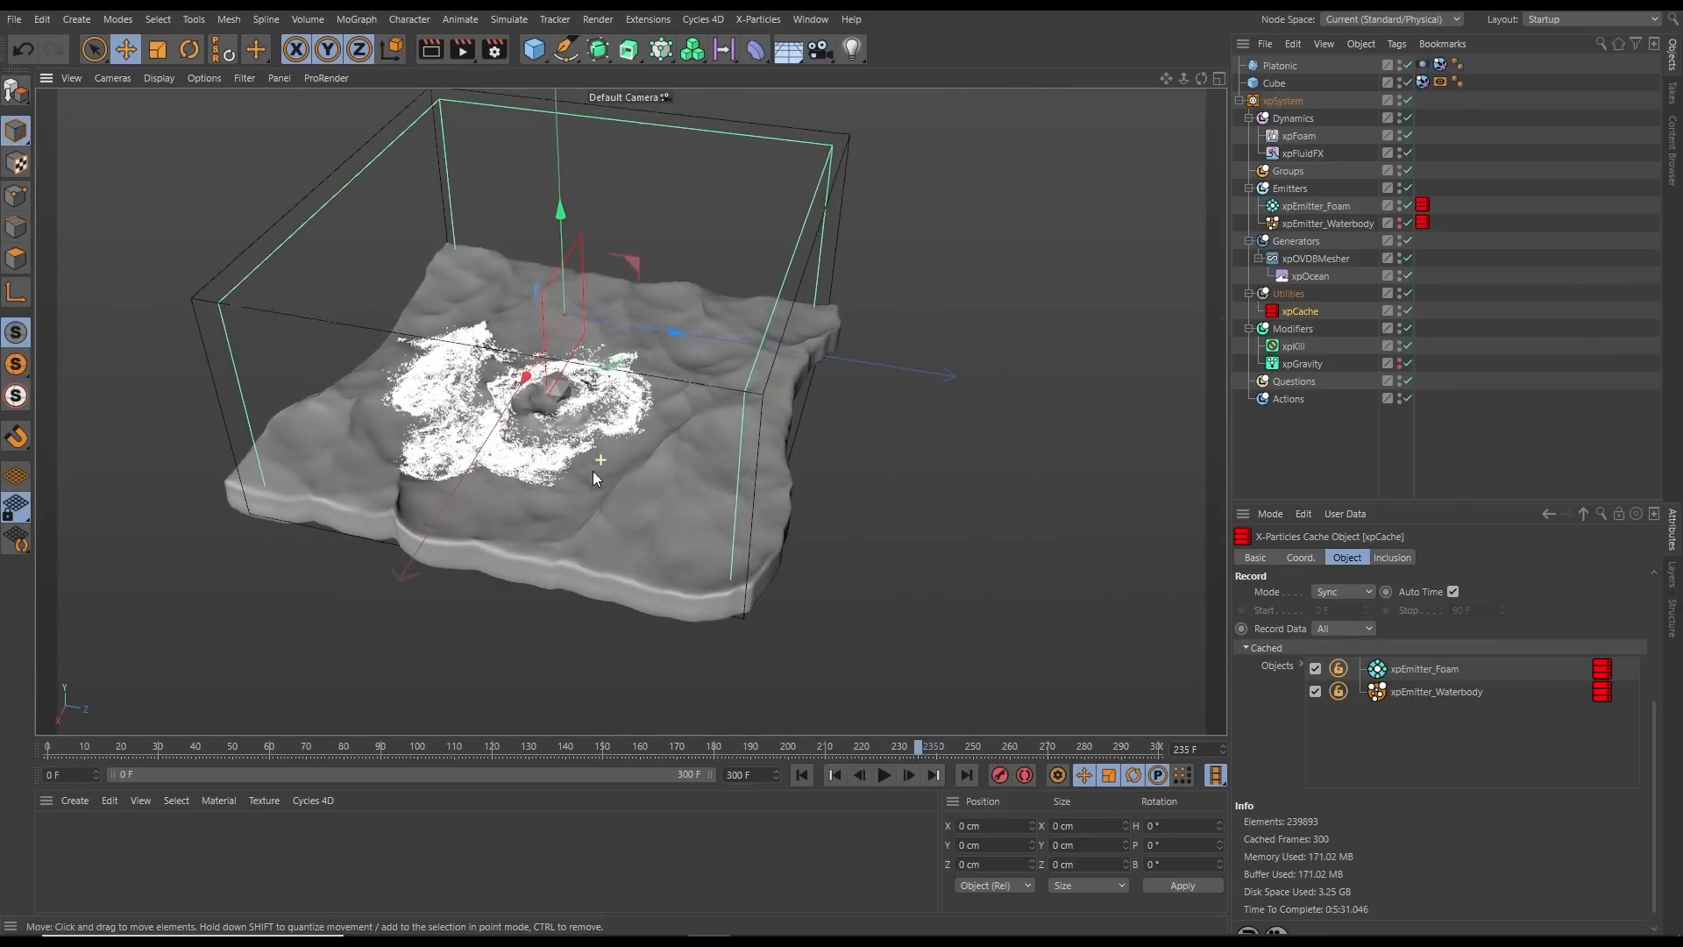
{"action": "left_click", "coordinate": [803, 775]}
{"action": "left_click", "coordinate": [883, 775]}
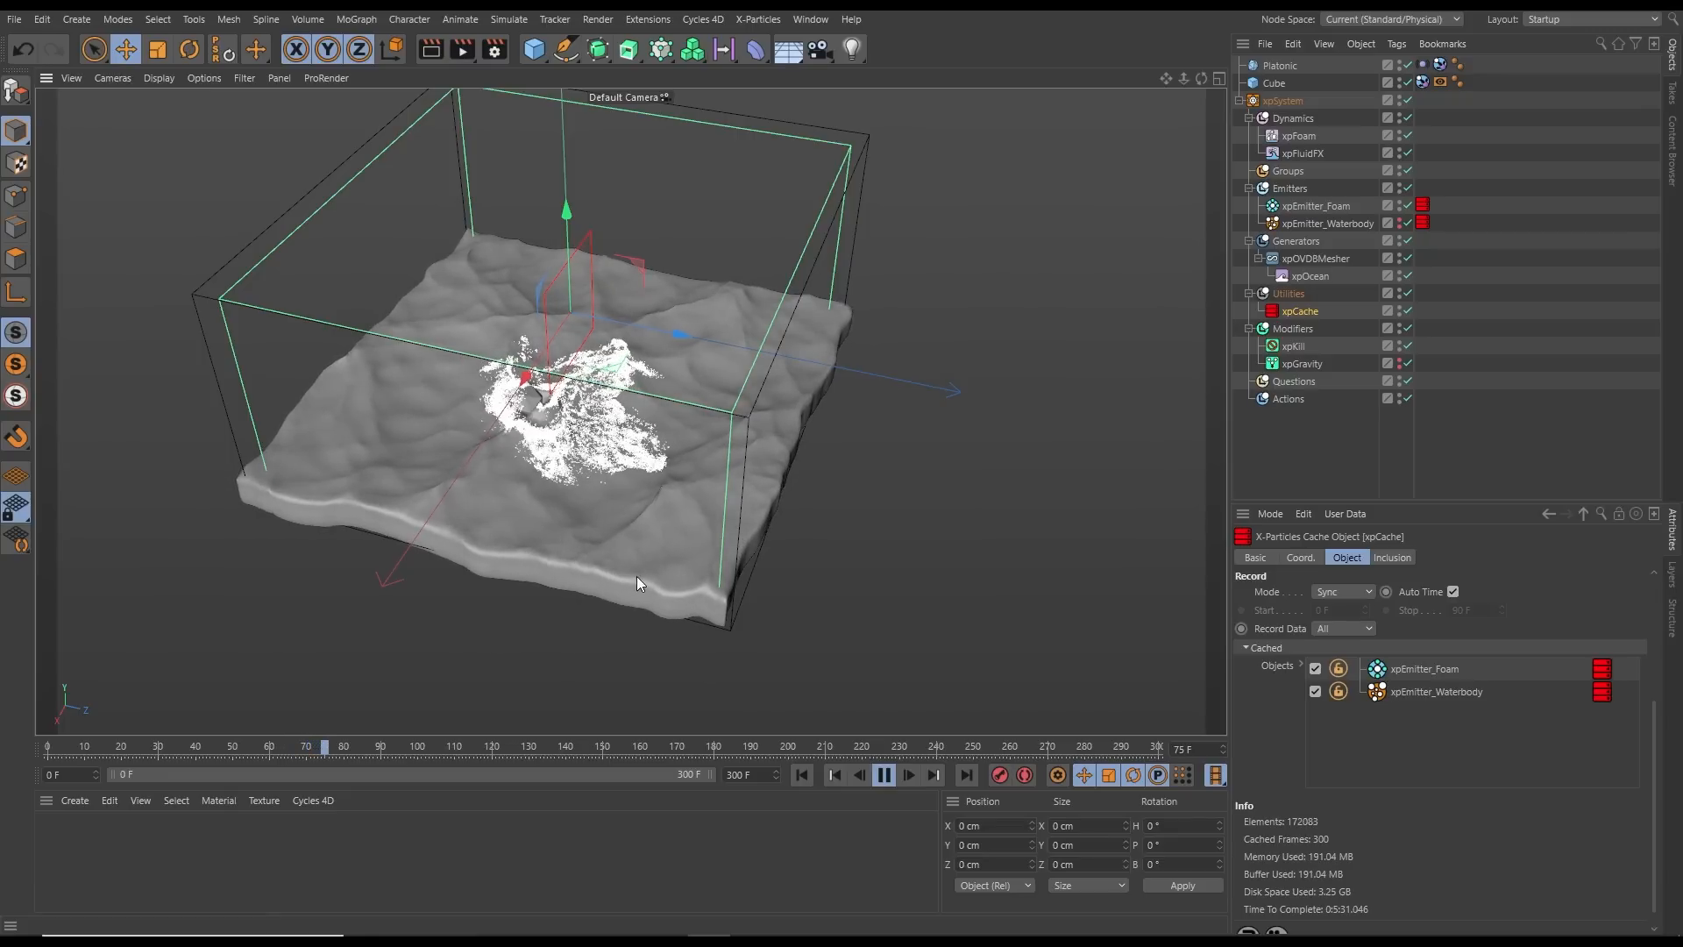
{"action": "left_click", "coordinate": [885, 776]}
Show the polygon lines on the shaded mesh and examine its density around the foam
{"action": "middle_click_drag", "start_coordinate": [632, 516], "coordinate": [682, 528], "text": "alt"}
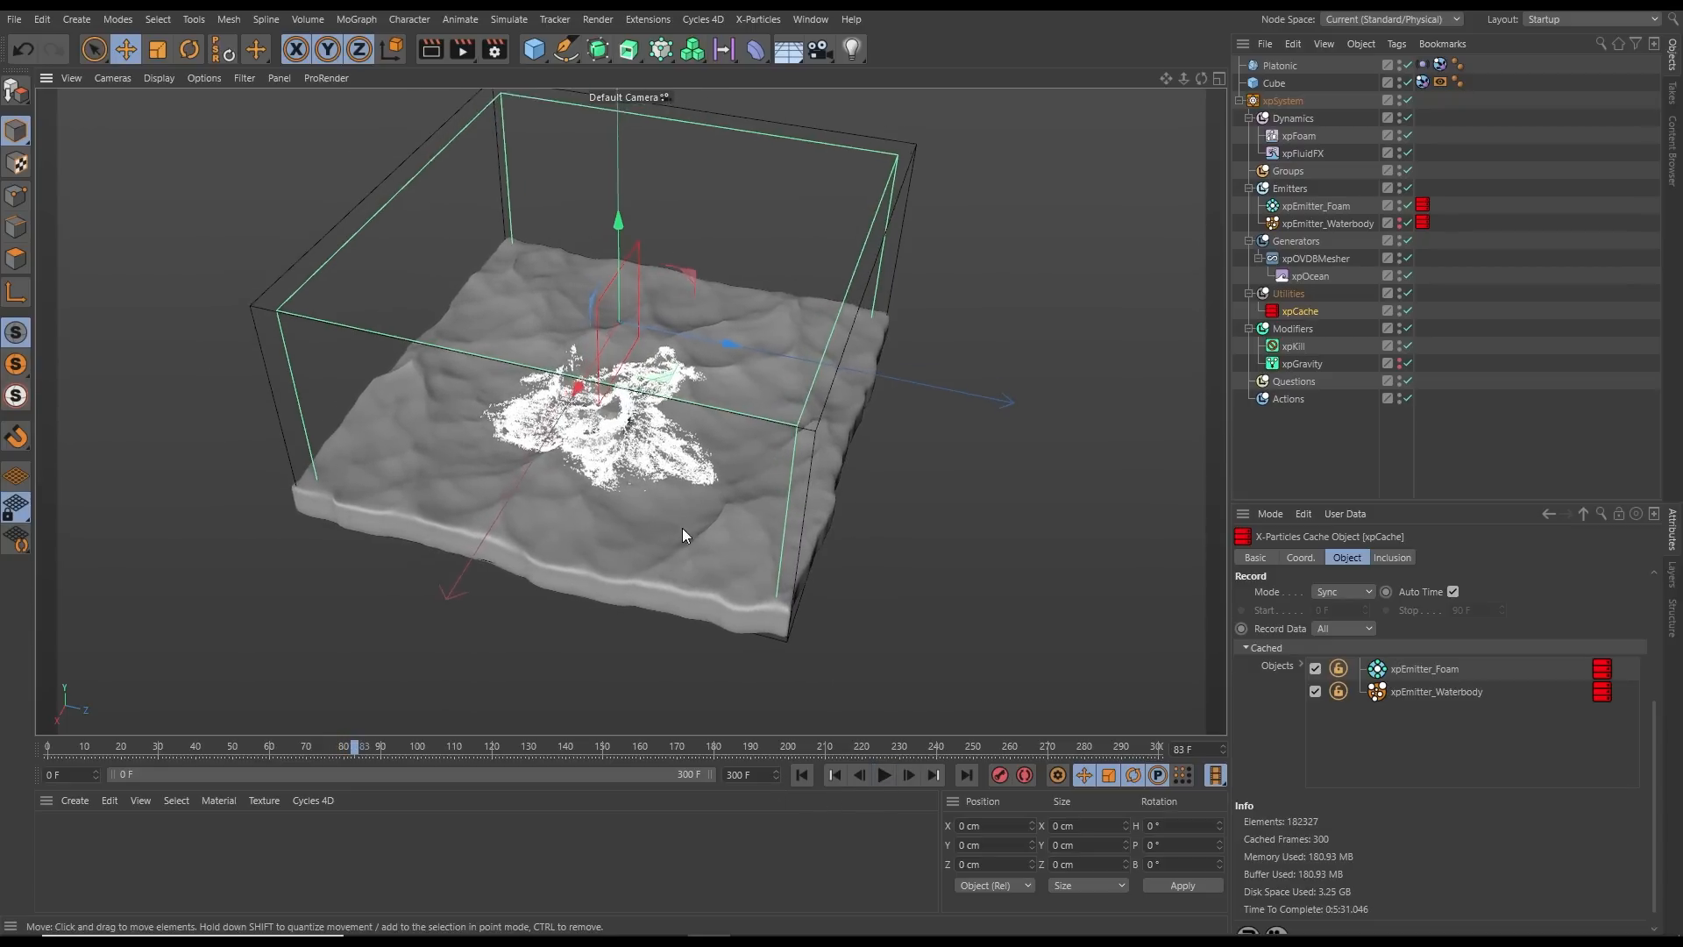
{"action": "mouse_move", "coordinate": [682, 528]}
{"action": "left_mouse_down", "text": "alt"}
{"action": "mouse_move", "coordinate": [677, 565]}
{"action": "mouse_move", "coordinate": [666, 491]}
{"action": "mouse_move", "coordinate": [672, 505]}
{"action": "mouse_move", "coordinate": [701, 486]}
{"action": "mouse_move", "coordinate": [664, 508]}
{"action": "mouse_move", "coordinate": [656, 570]}
{"action": "mouse_move", "coordinate": [661, 495]}
{"action": "mouse_move", "coordinate": [736, 523]}
{"action": "mouse_move", "coordinate": [801, 465]}
{"action": "mouse_move", "coordinate": [823, 485]}
{"action": "mouse_move", "coordinate": [759, 492]}
{"action": "mouse_move", "coordinate": [725, 513]}
{"action": "mouse_move", "coordinate": [722, 547]}
{"action": "mouse_move", "coordinate": [713, 479]}
{"action": "mouse_move", "coordinate": [659, 507]}
{"action": "left_mouse_up", "text": "alt"}
{"action": "key", "text": "n"}
{"action": "key", "text": "b"}
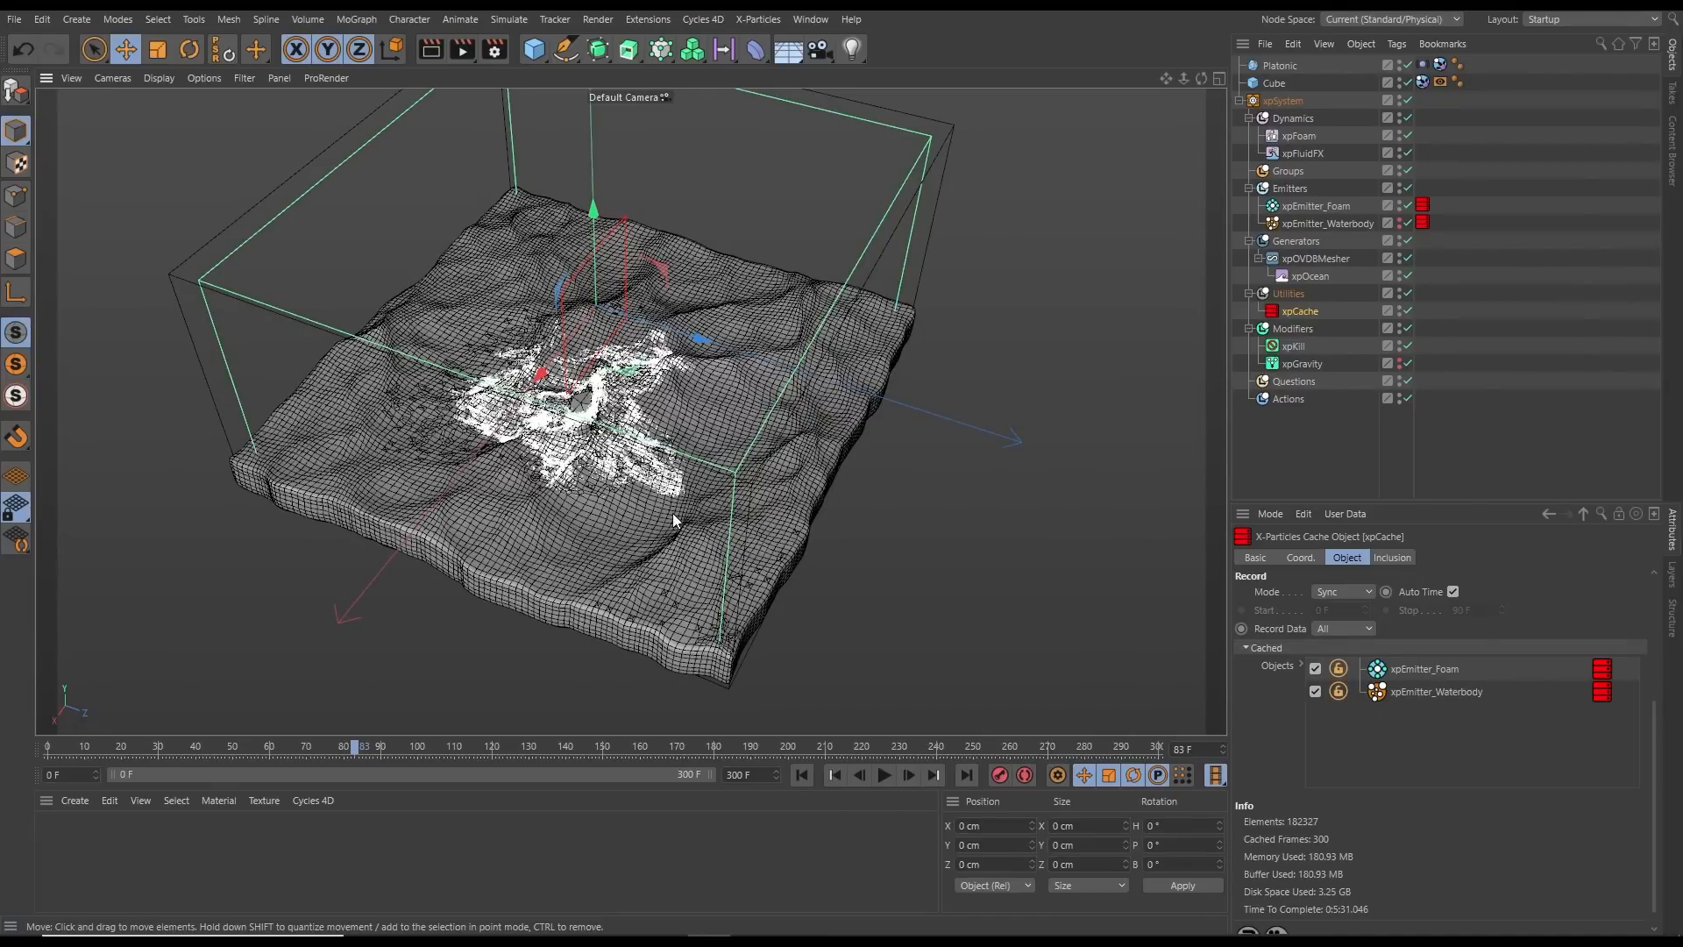
{"action": "scroll", "coordinate": [670, 507], "scroll_direction": "up", "scroll_amount": 3}
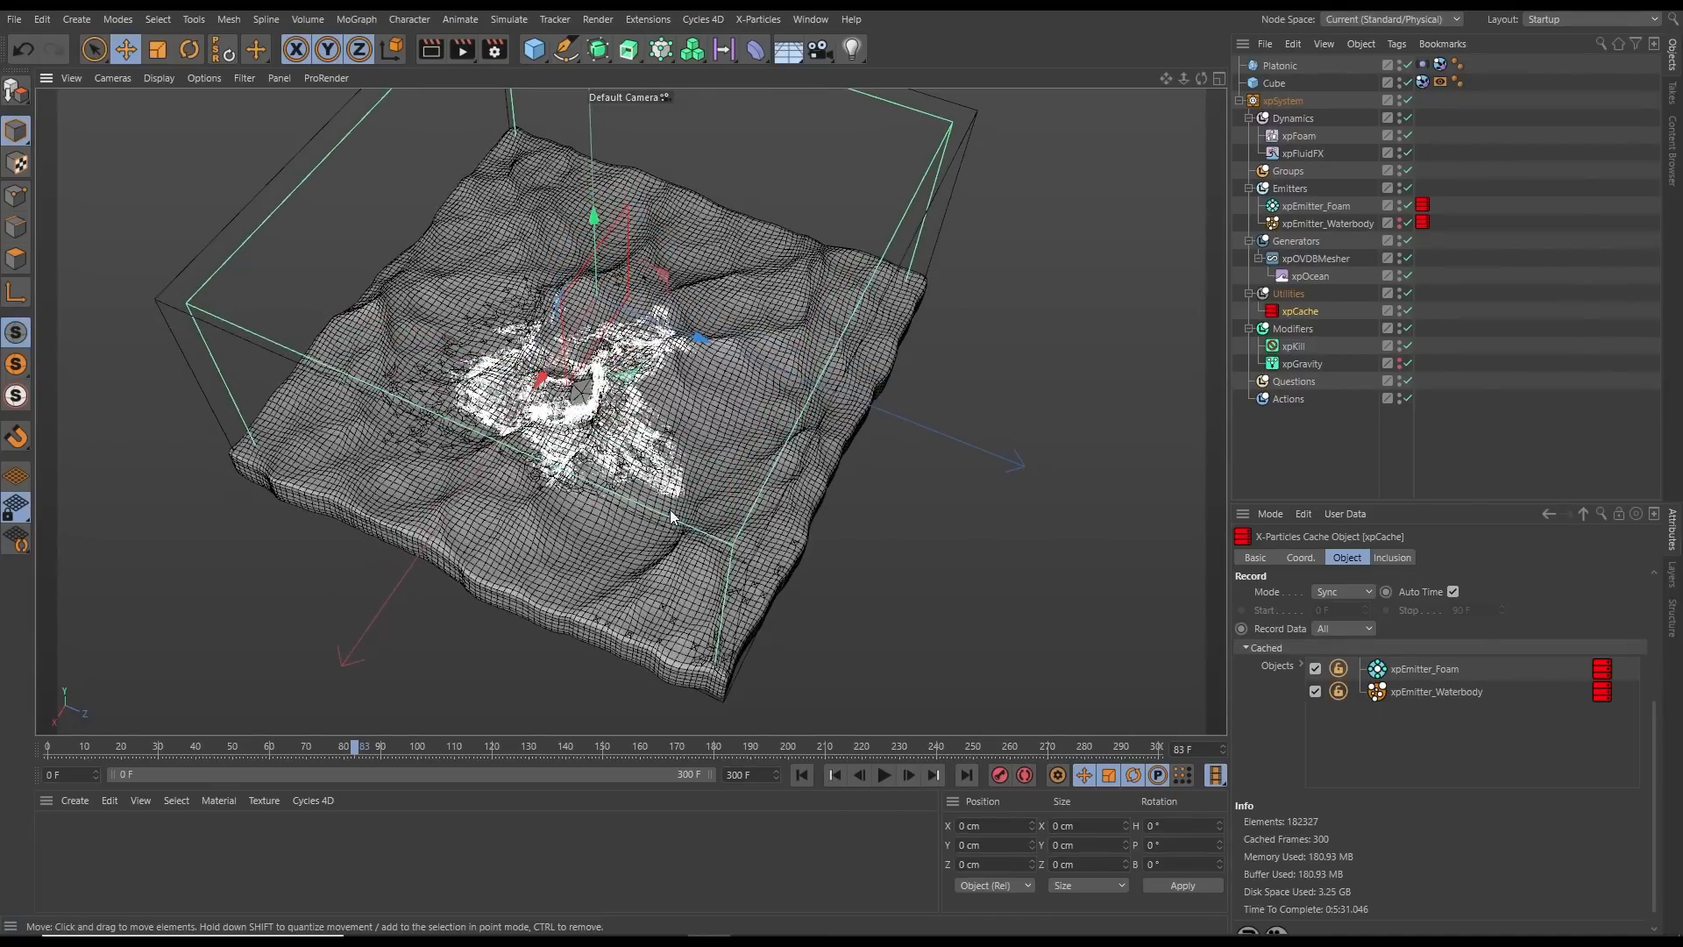
{"action": "mouse_move", "coordinate": [676, 478]}
{"action": "left_mouse_down", "text": "alt"}
{"action": "mouse_move", "coordinate": [677, 505]}
{"action": "mouse_move", "coordinate": [771, 422]}
{"action": "mouse_move", "coordinate": [717, 407]}
{"action": "mouse_move", "coordinate": [676, 447]}
{"action": "left_mouse_up", "text": "alt"}
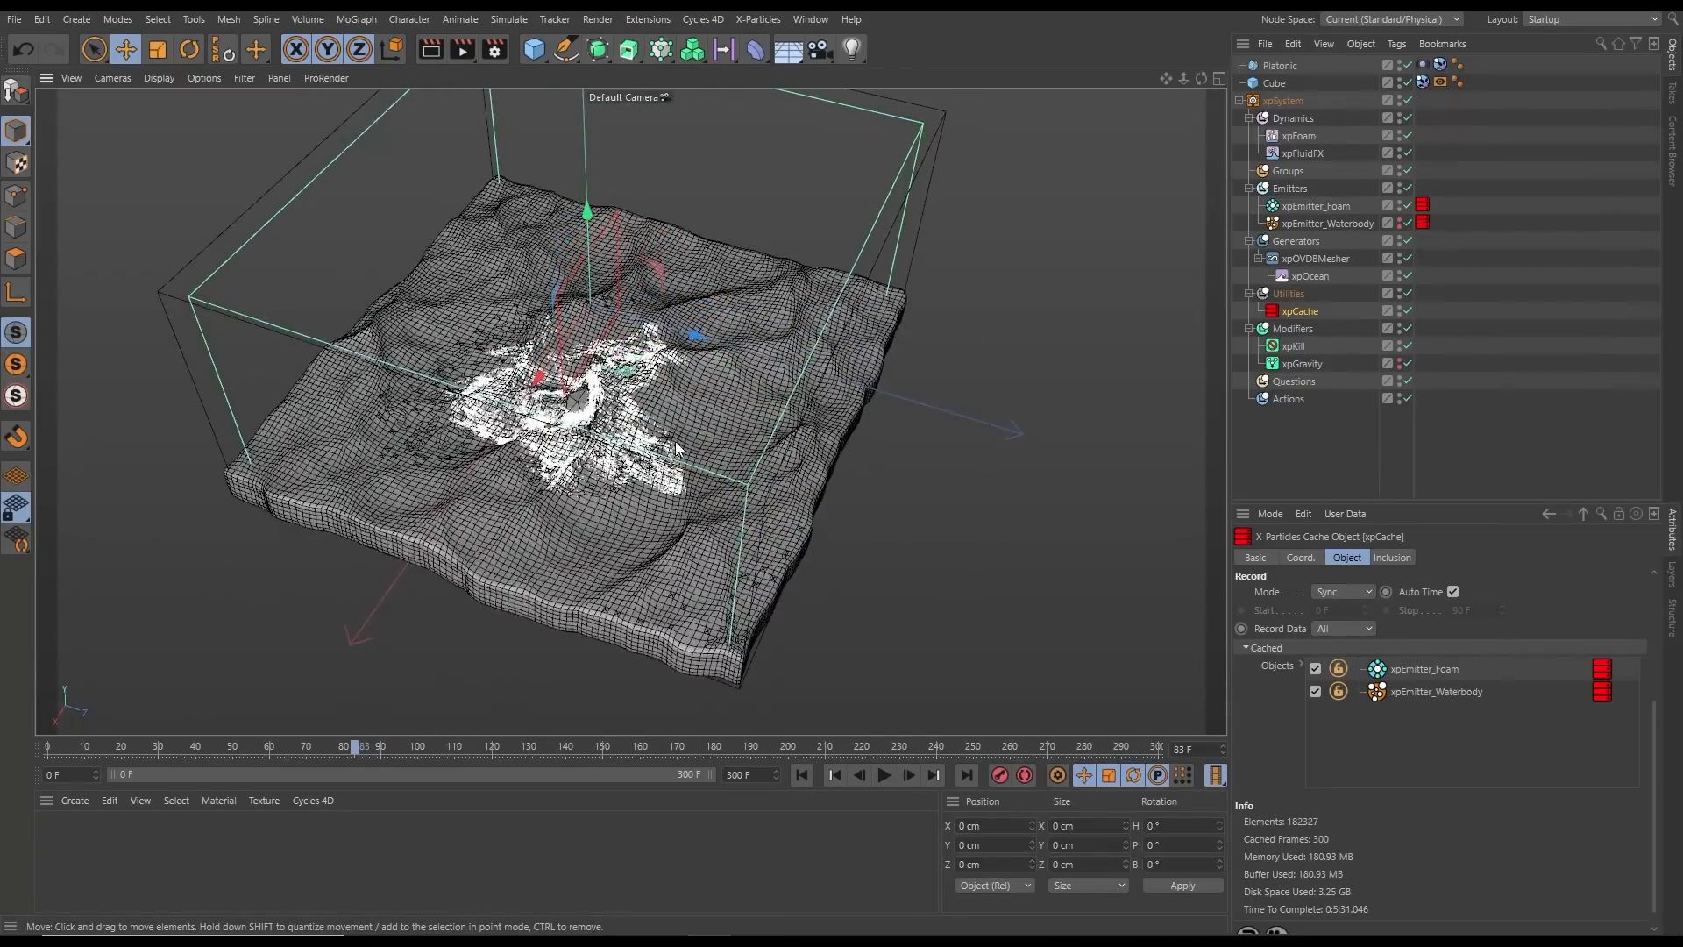
Set the editor voxel size of xpOVDBMesher to 2 and return the viewport to shading without polygon lines
{"action": "left_click", "coordinate": [1315, 258]}
{"action": "left_click_drag", "start_coordinate": [1397, 499], "coordinate": [1386, 326]}
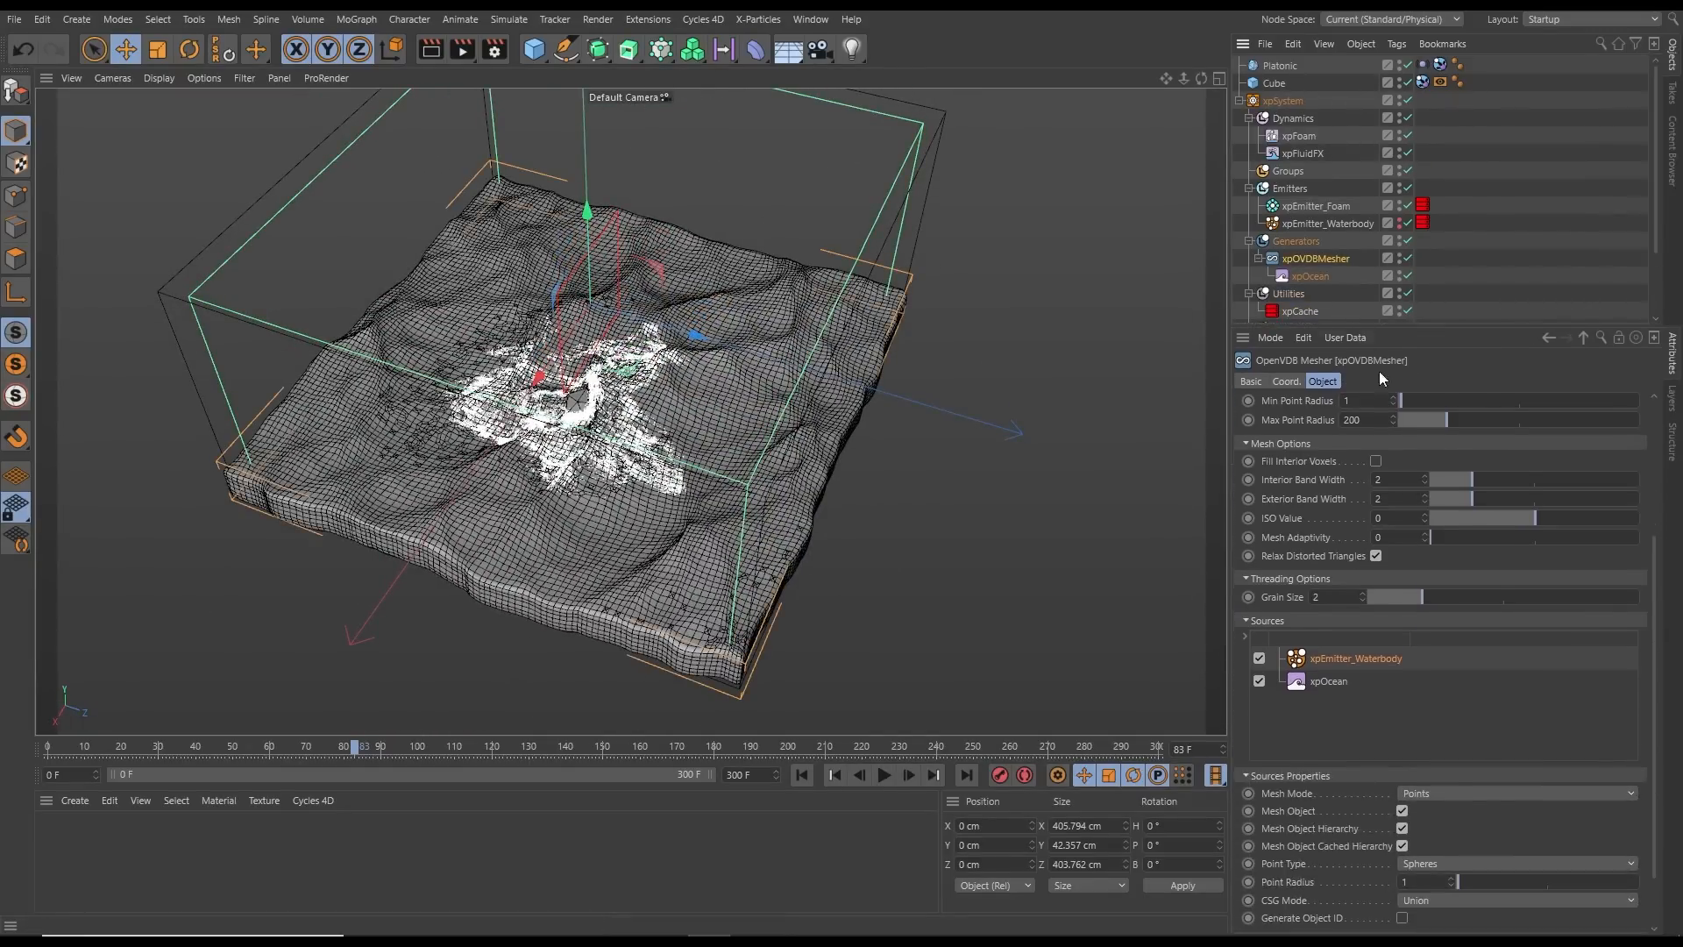
{"action": "scroll", "coordinate": [1655, 640], "scroll_direction": "up", "scroll_amount": 5}
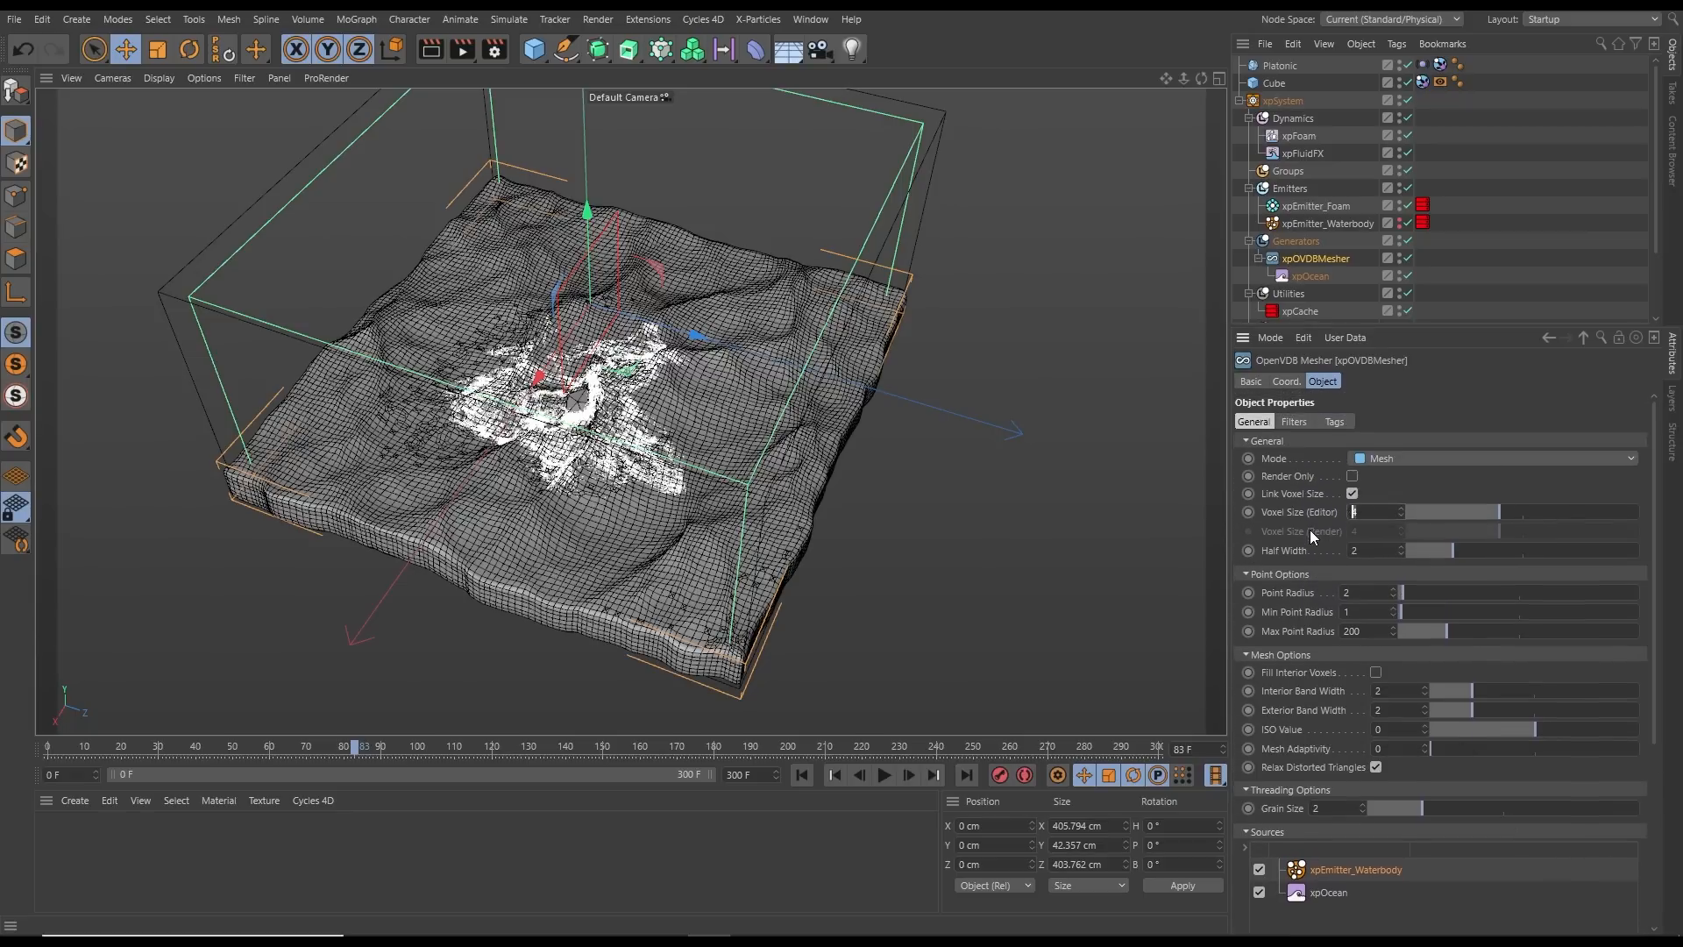
{"action": "type", "text": "3"}
{"action": "key", "text": "Return"}
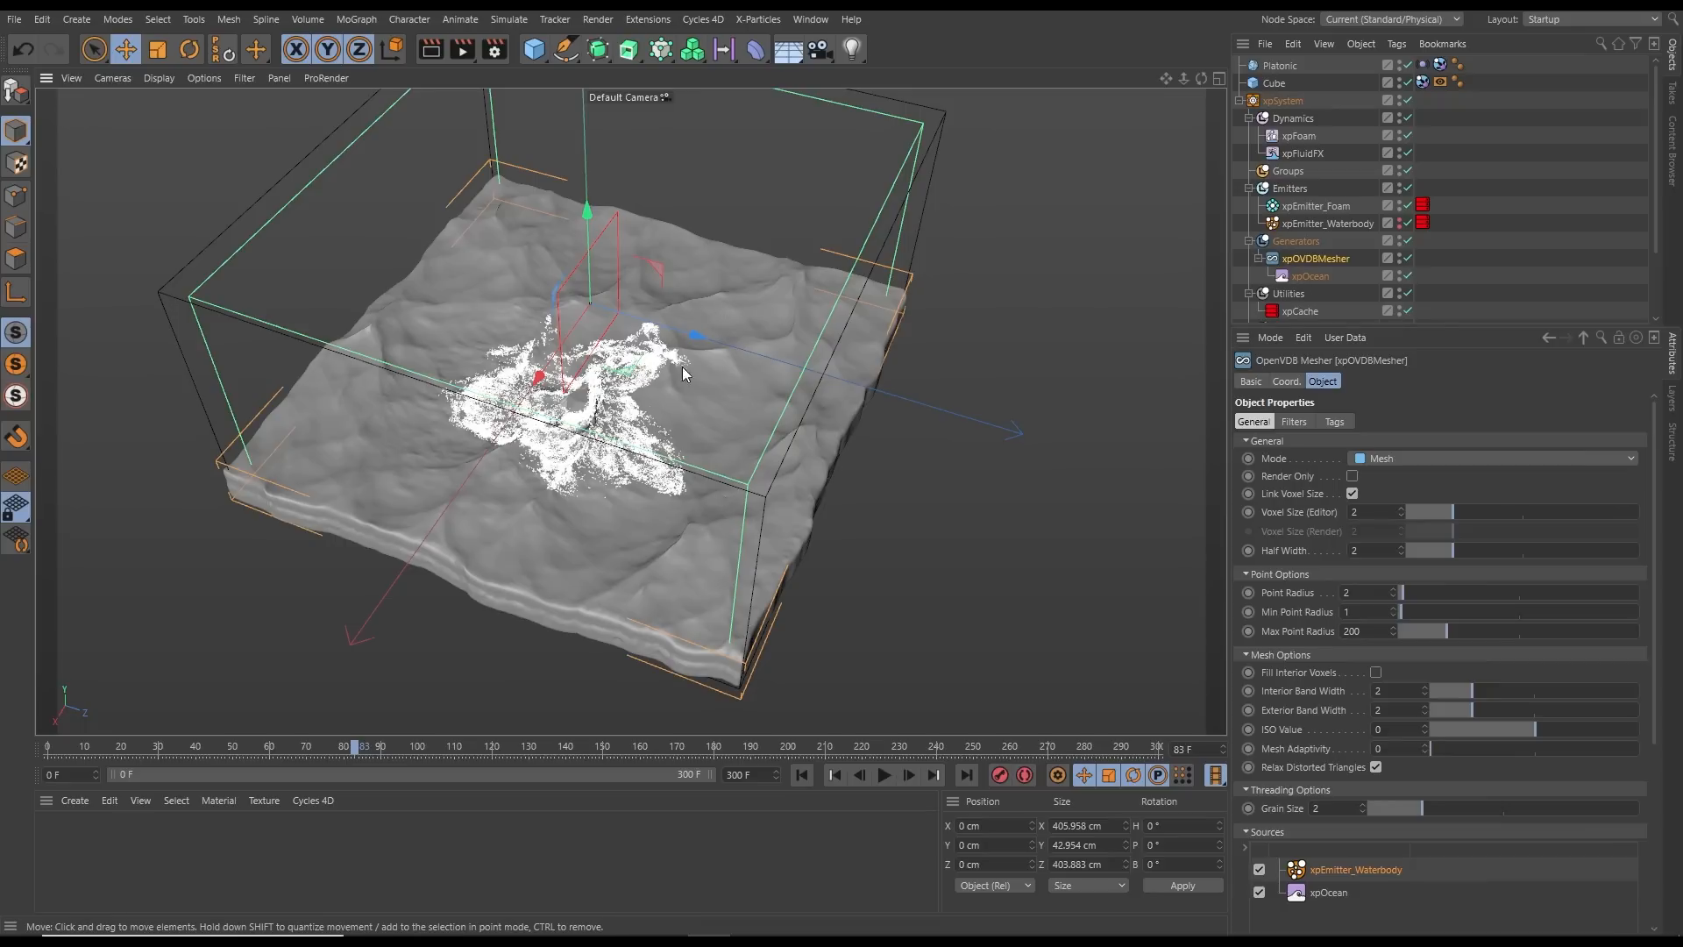
{"action": "left_click_drag", "start_coordinate": [683, 366], "coordinate": [593, 483], "text": "alt"}
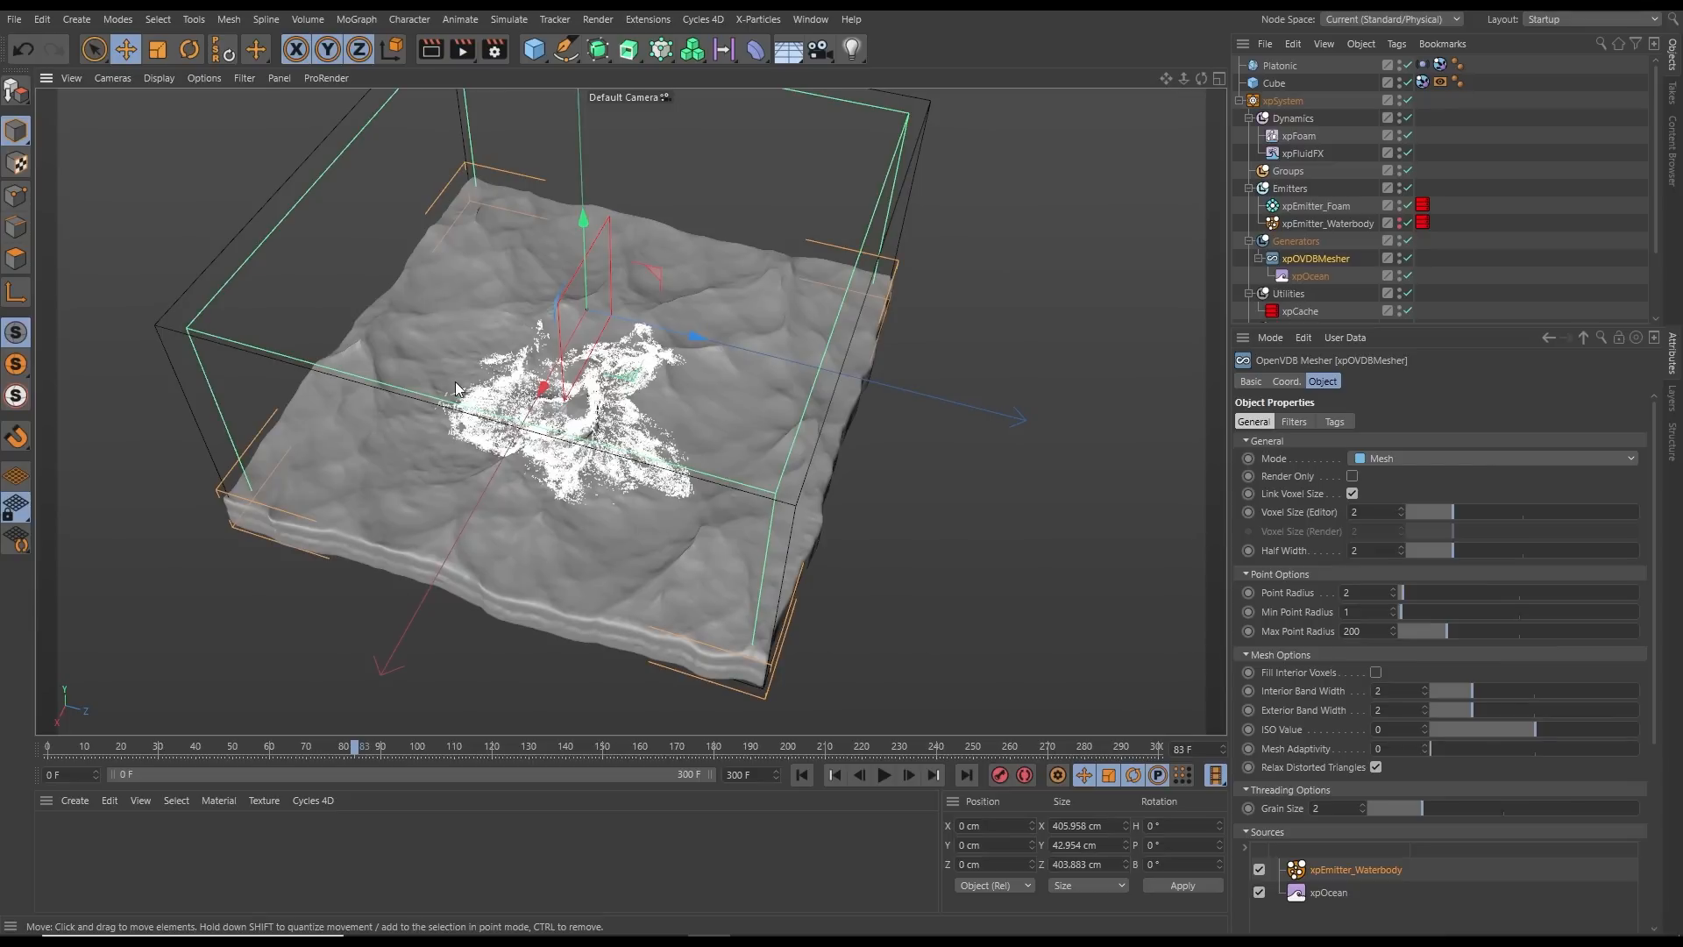
{"action": "mouse_move", "coordinate": [455, 451]}
{"action": "left_mouse_down", "text": "alt"}
{"action": "mouse_move", "coordinate": [595, 312]}
{"action": "mouse_move", "coordinate": [445, 429]}
{"action": "left_mouse_up", "text": "alt"}
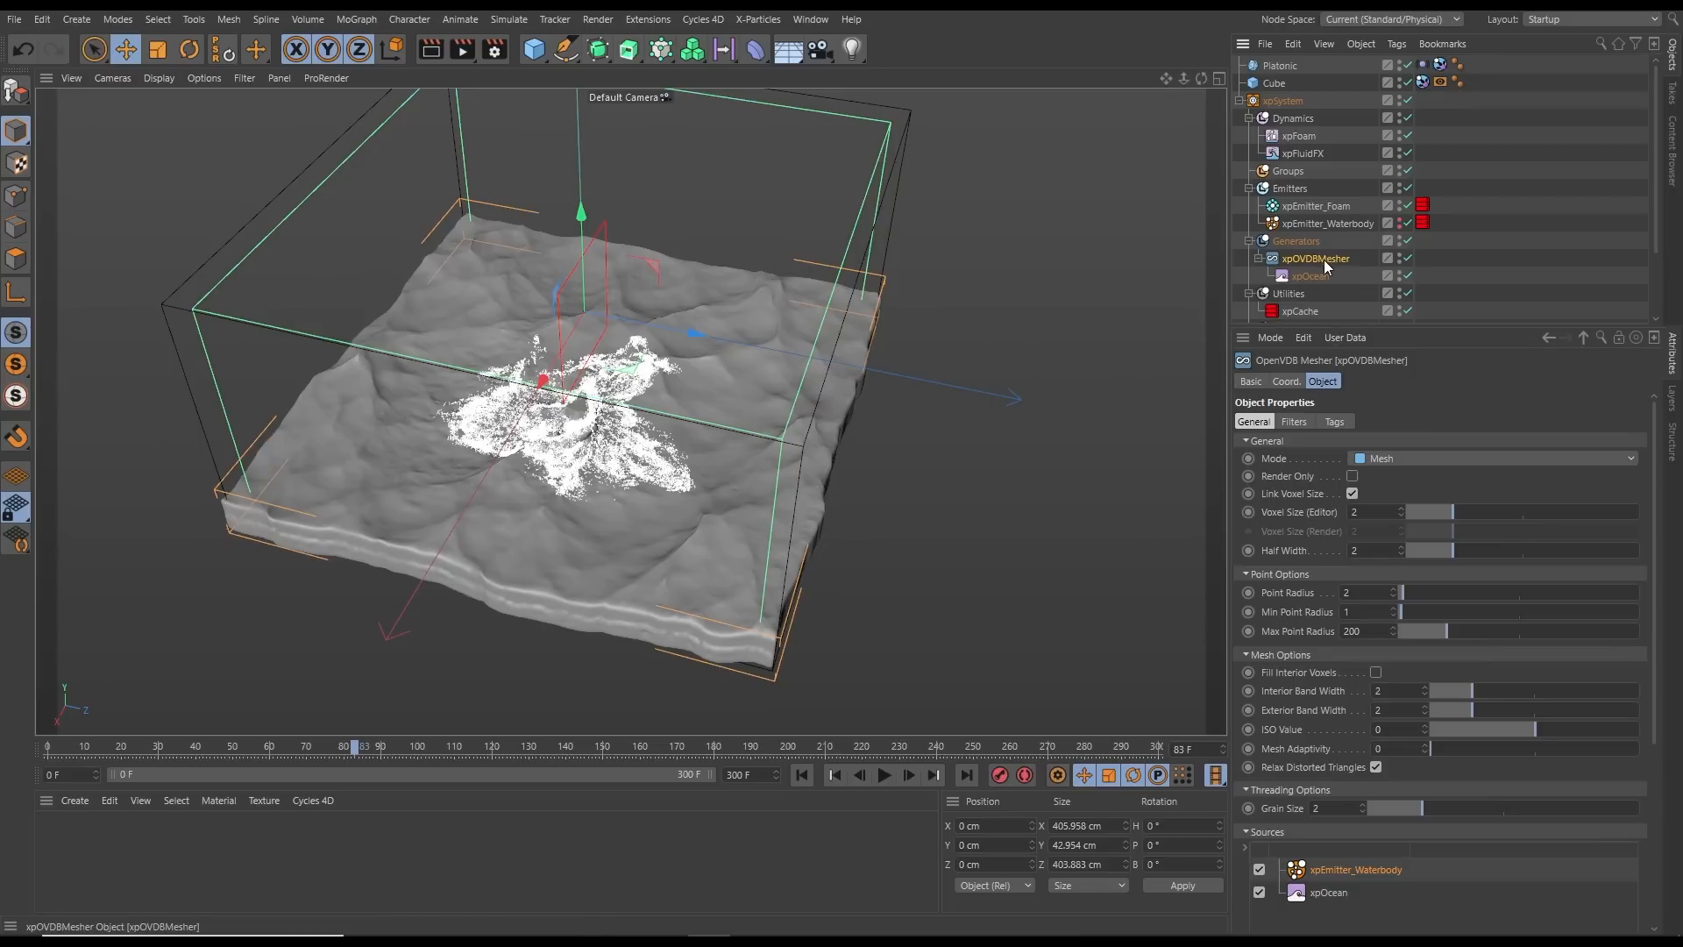
Enable filters on xpOVDBMesher and switch its Median filter on and back off to compare the smoothing
{"action": "left_click", "coordinate": [1295, 422]}
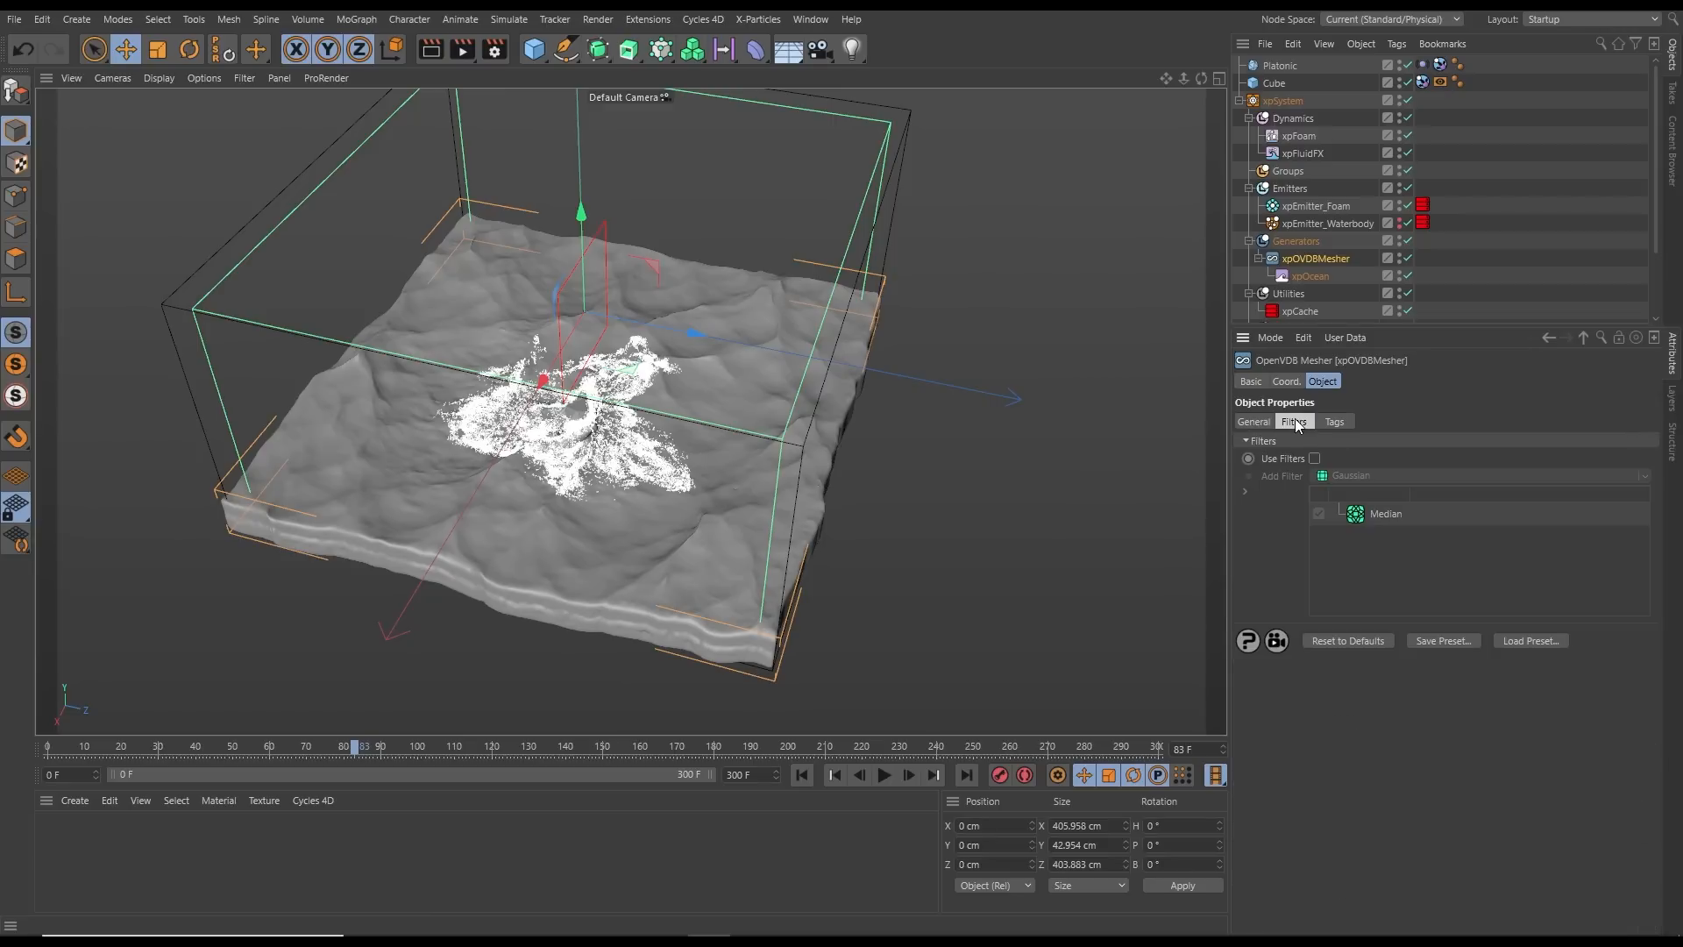
{"action": "left_click", "coordinate": [1315, 459]}
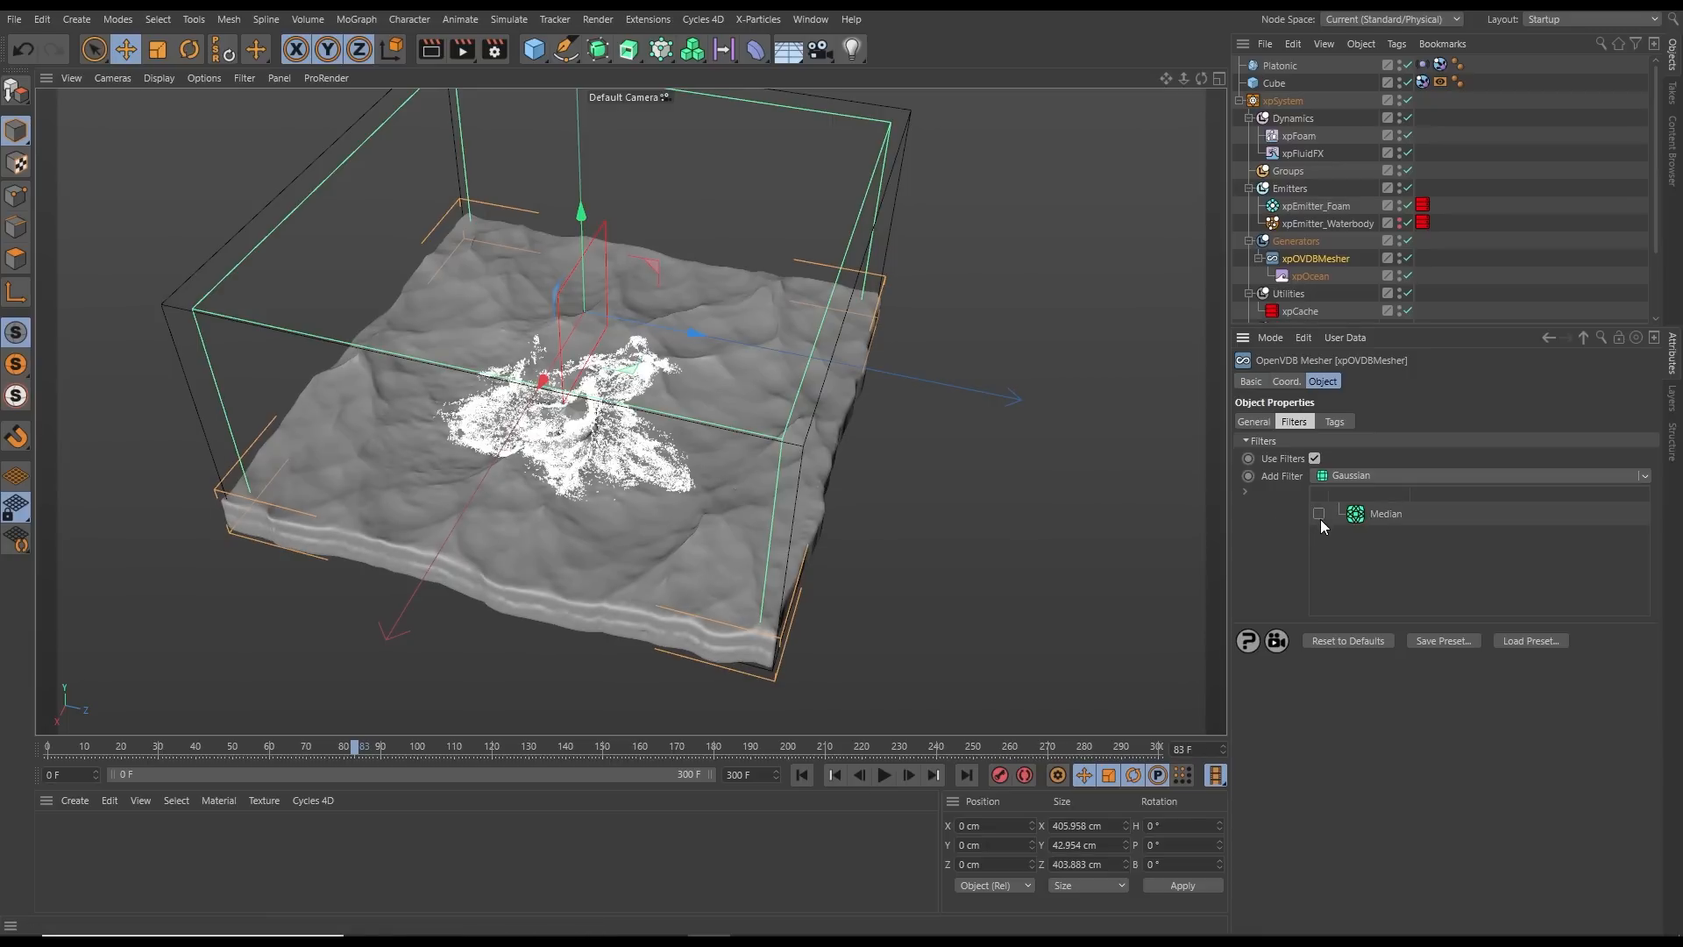
{"action": "left_click", "coordinate": [1320, 515]}
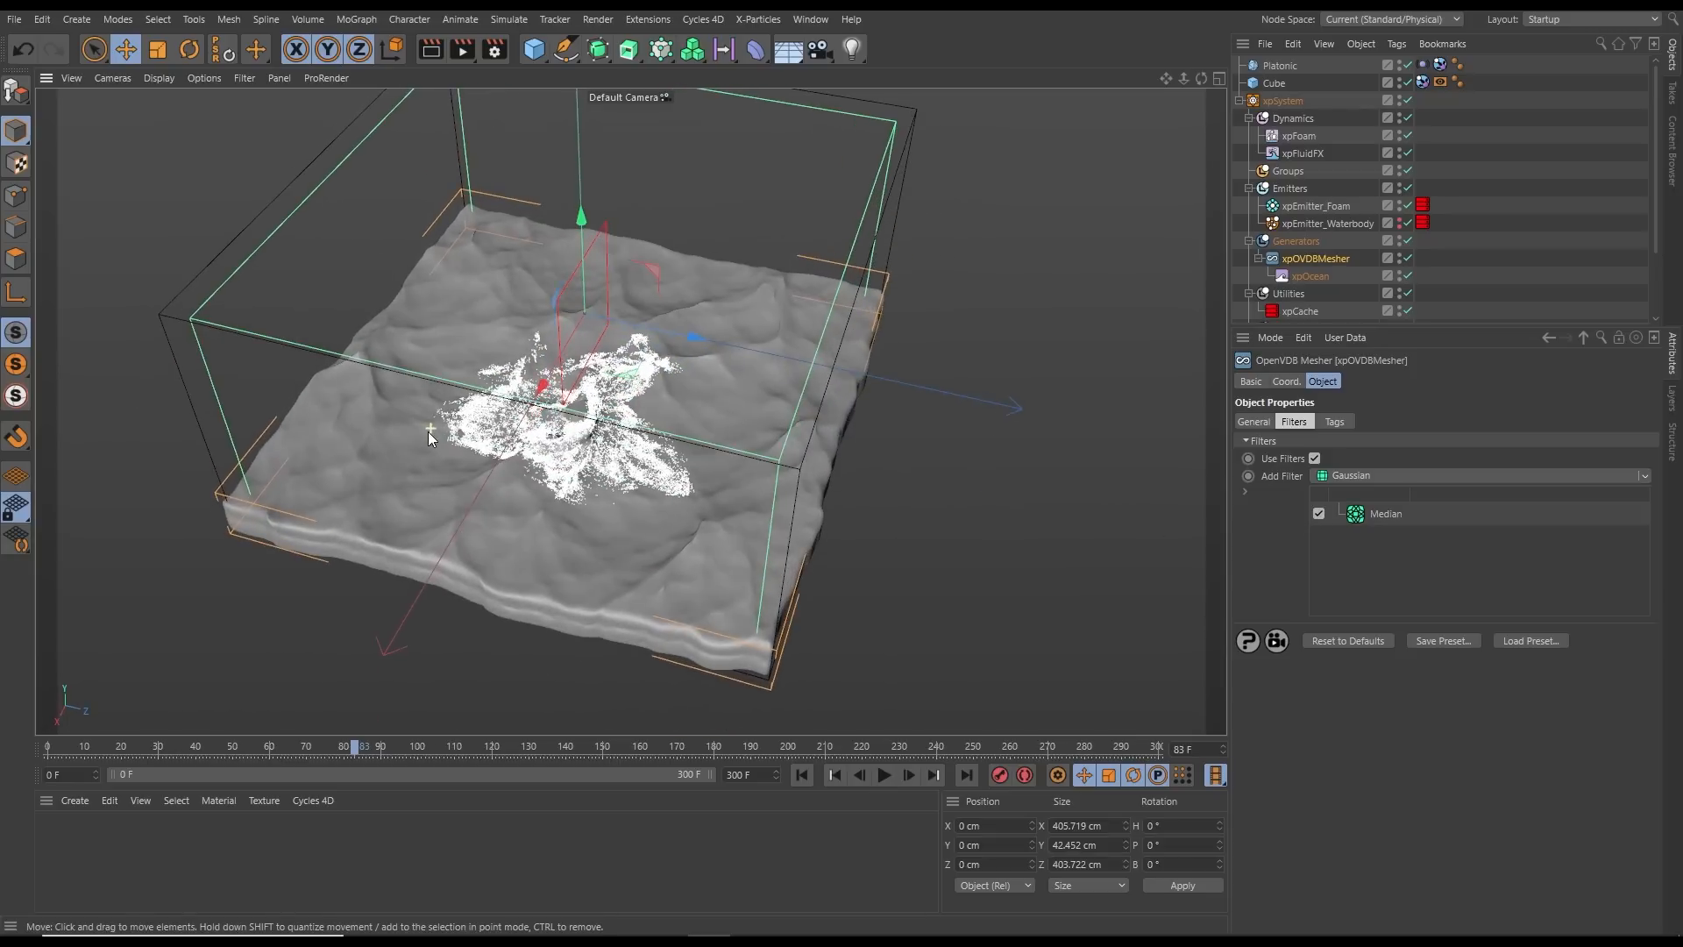
{"action": "left_click", "coordinate": [1320, 515]}
Add a Curvature filter to xpOVDBMesher and inspect the smoothed water surface
{"action": "left_click", "coordinate": [1389, 517]}
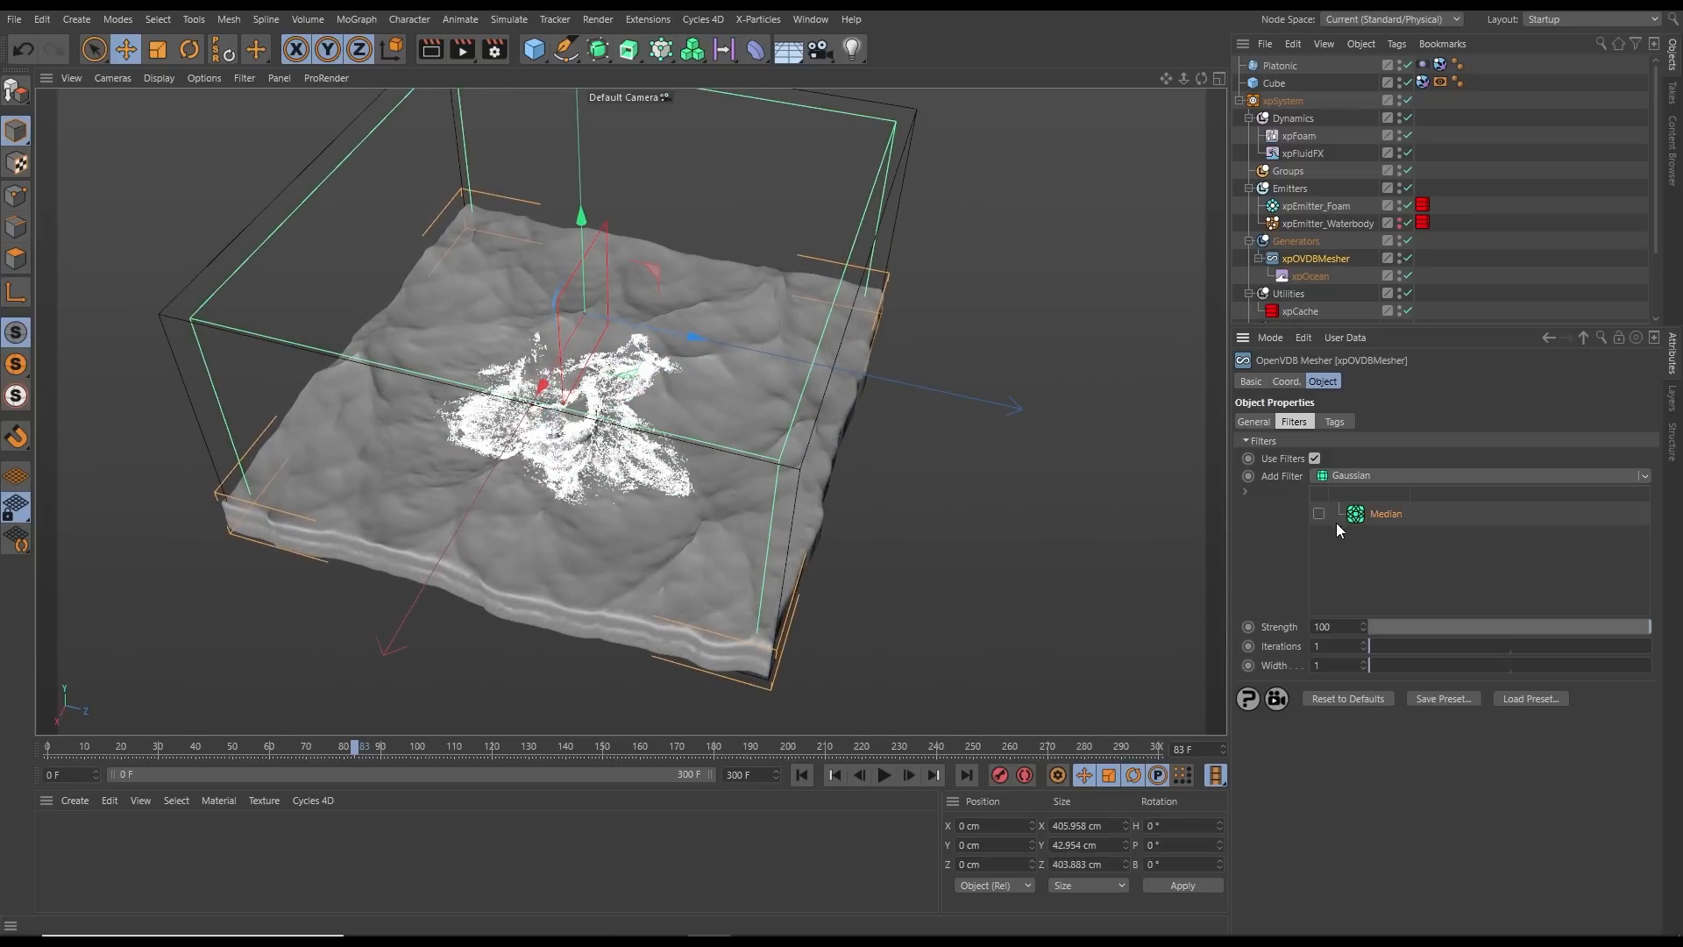
{"action": "left_click", "coordinate": [1643, 477]}
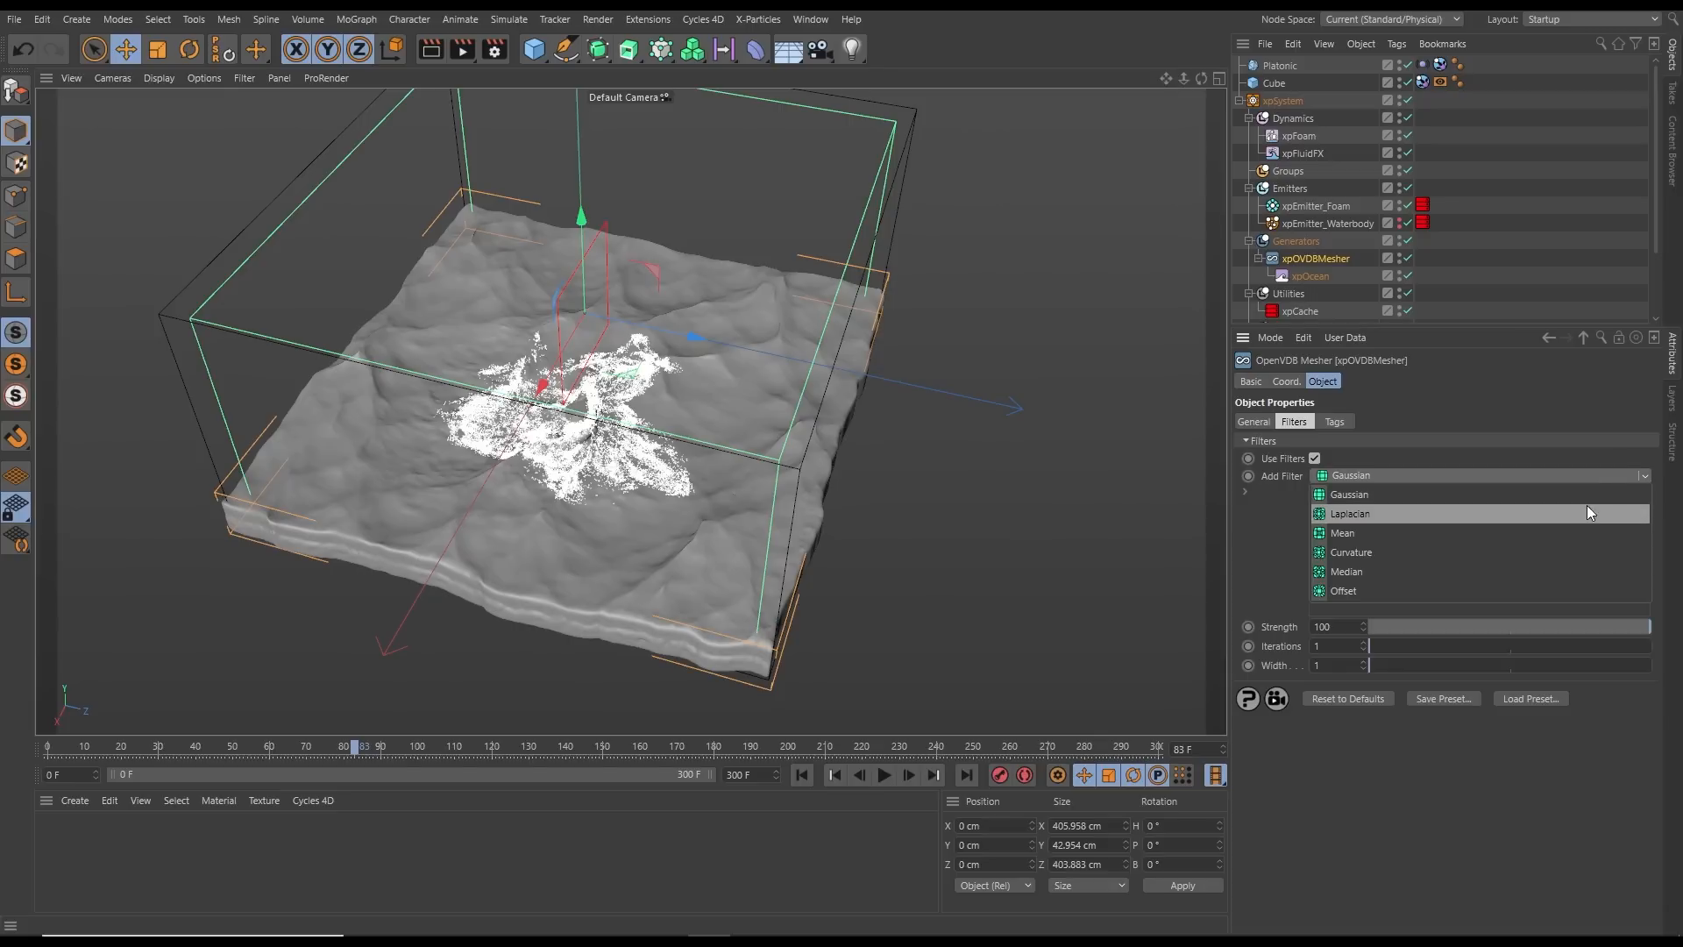
{"action": "left_click", "coordinate": [1541, 551]}
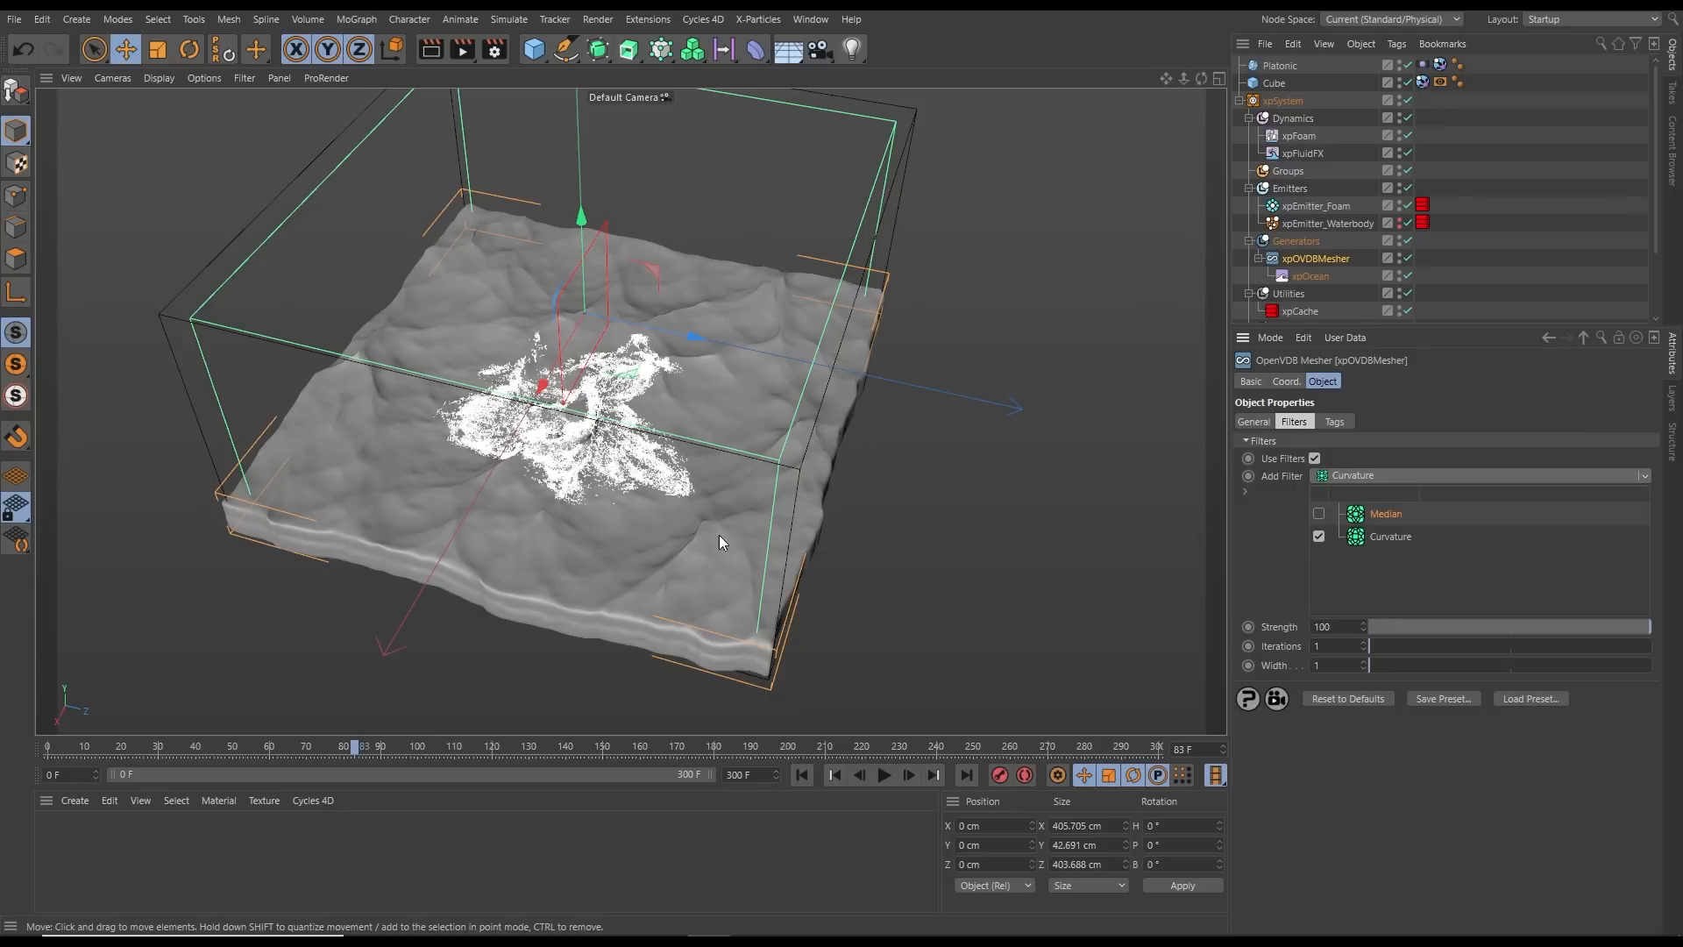
{"action": "mouse_move", "coordinate": [712, 495]}
{"action": "left_mouse_down", "text": "alt"}
{"action": "mouse_move", "coordinate": [698, 570]}
{"action": "mouse_move", "coordinate": [719, 589]}
{"action": "mouse_move", "coordinate": [770, 506]}
{"action": "mouse_move", "coordinate": [795, 412]}
{"action": "mouse_move", "coordinate": [707, 454]}
{"action": "mouse_move", "coordinate": [682, 512]}
{"action": "mouse_move", "coordinate": [719, 433]}
{"action": "mouse_move", "coordinate": [717, 361]}
{"action": "left_mouse_up", "text": "alt"}
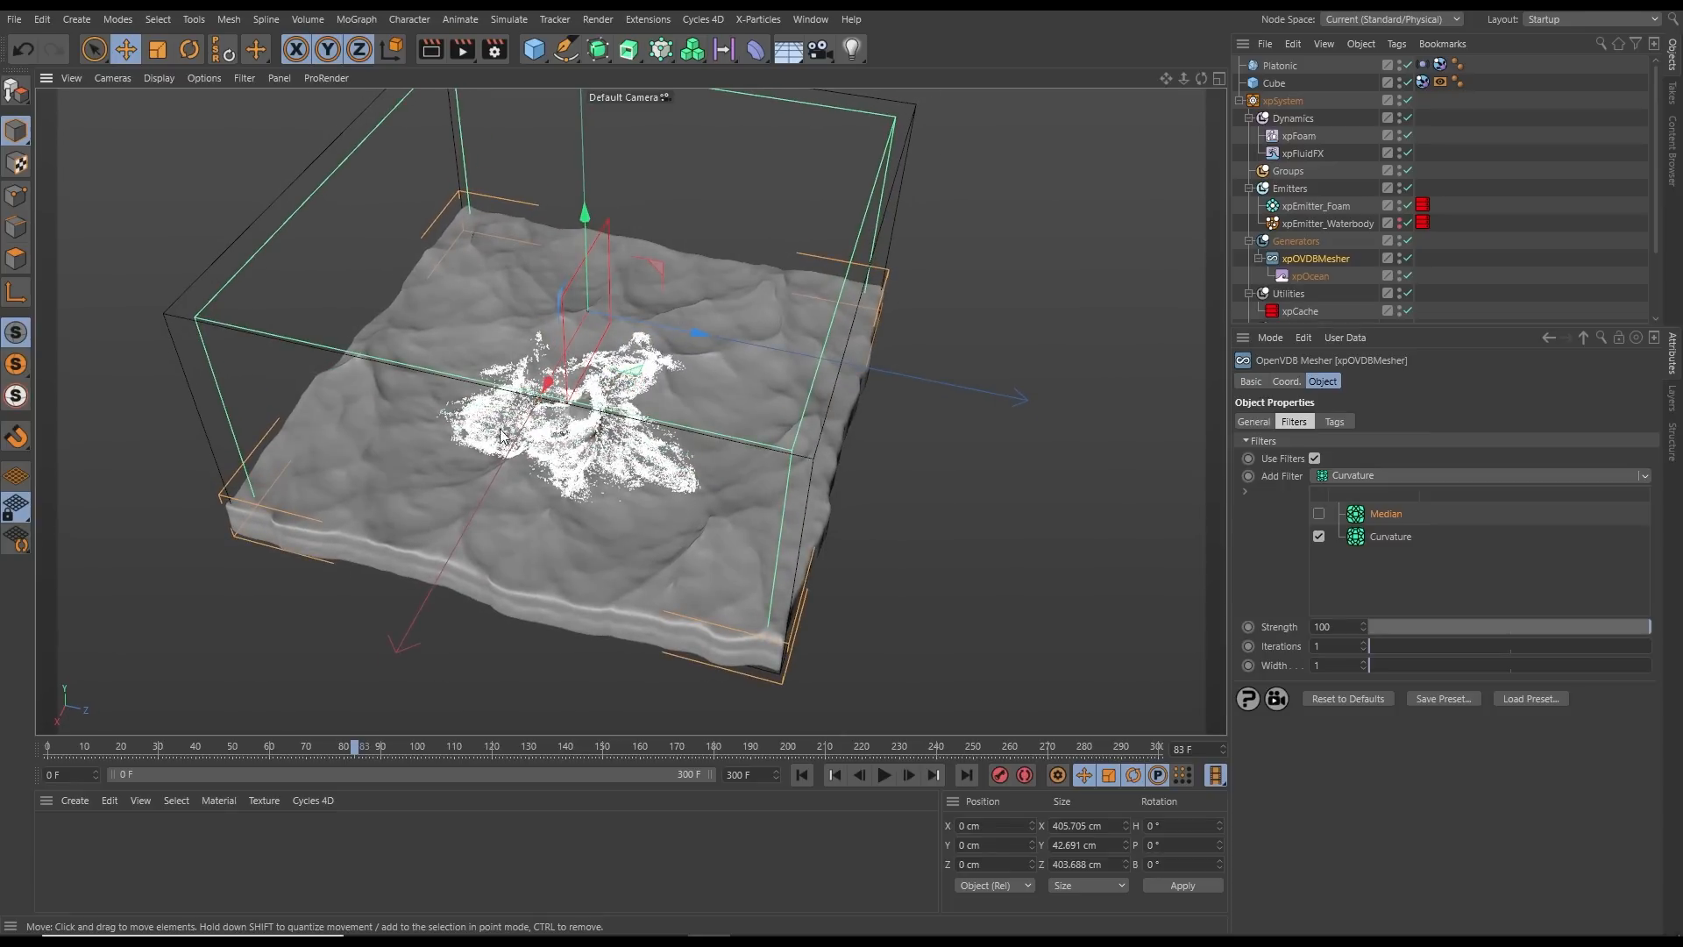
{"action": "mouse_move", "coordinate": [500, 436]}
{"action": "left_mouse_down", "text": "alt"}
{"action": "mouse_move", "coordinate": [600, 523]}
{"action": "mouse_move", "coordinate": [776, 450]}
{"action": "mouse_move", "coordinate": [640, 420]}
{"action": "mouse_move", "coordinate": [740, 414]}
{"action": "mouse_move", "coordinate": [752, 399]}
{"action": "mouse_move", "coordinate": [710, 393]}
{"action": "mouse_move", "coordinate": [708, 435]}
{"action": "mouse_move", "coordinate": [698, 400]}
{"action": "mouse_move", "coordinate": [728, 333]}
{"action": "mouse_move", "coordinate": [704, 406]}
{"action": "left_mouse_up", "text": "alt"}
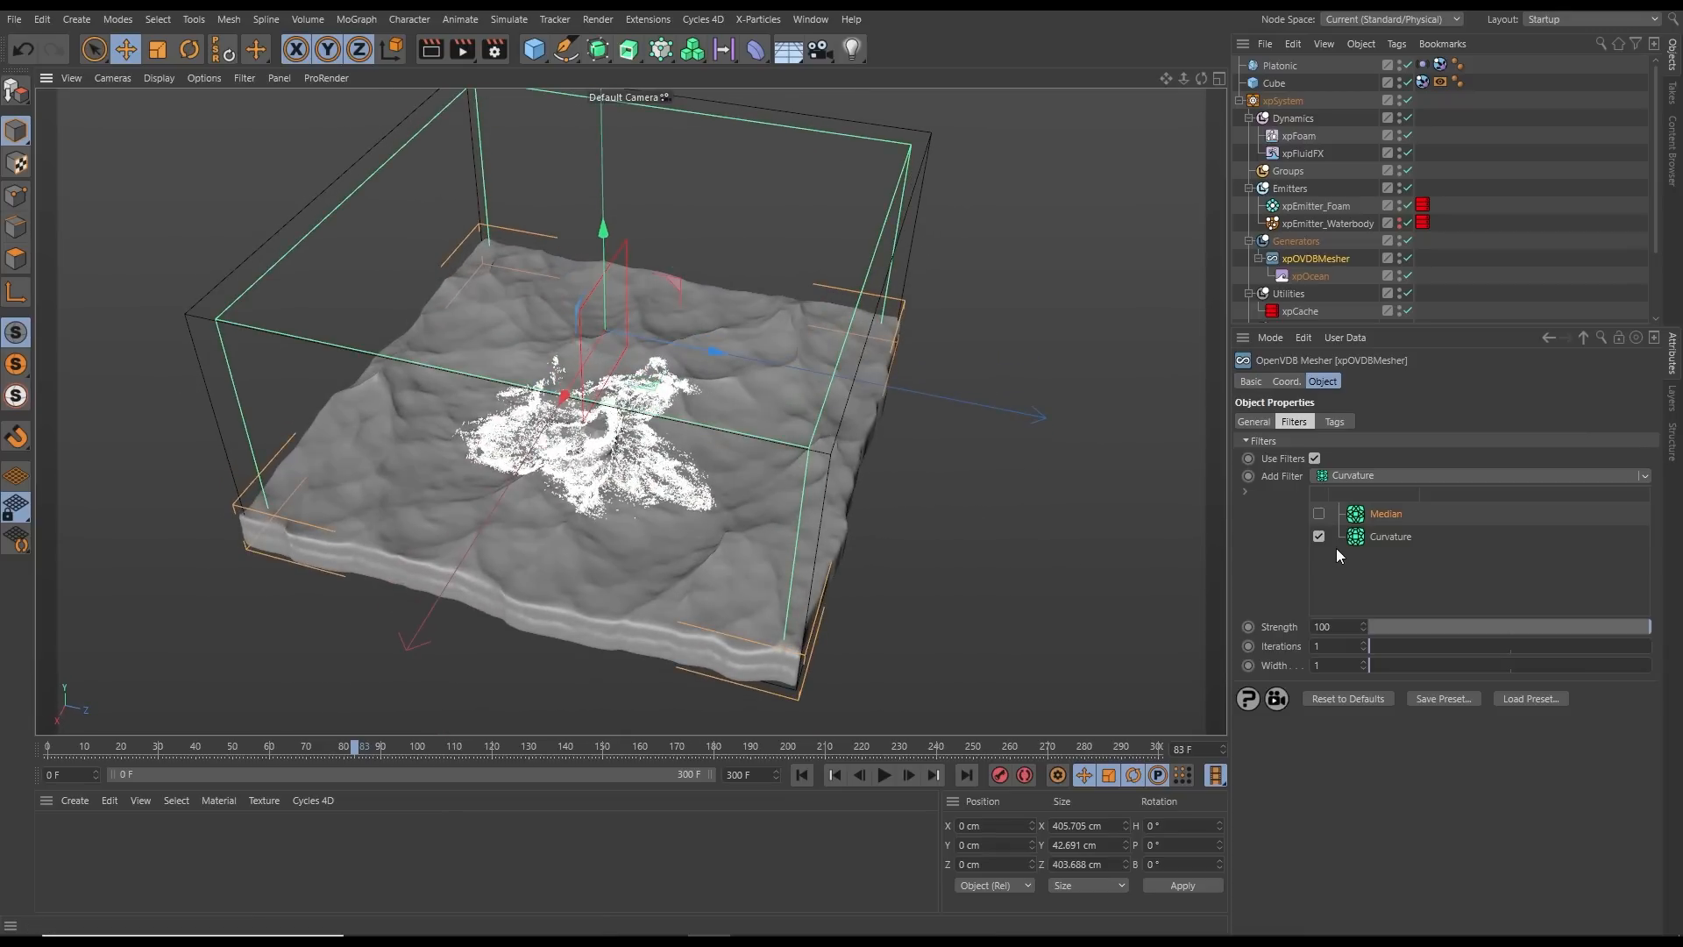
Play a few frames, jump to frame 169 and examine the filtered mesh with the foam
{"action": "left_click", "coordinate": [886, 777]}
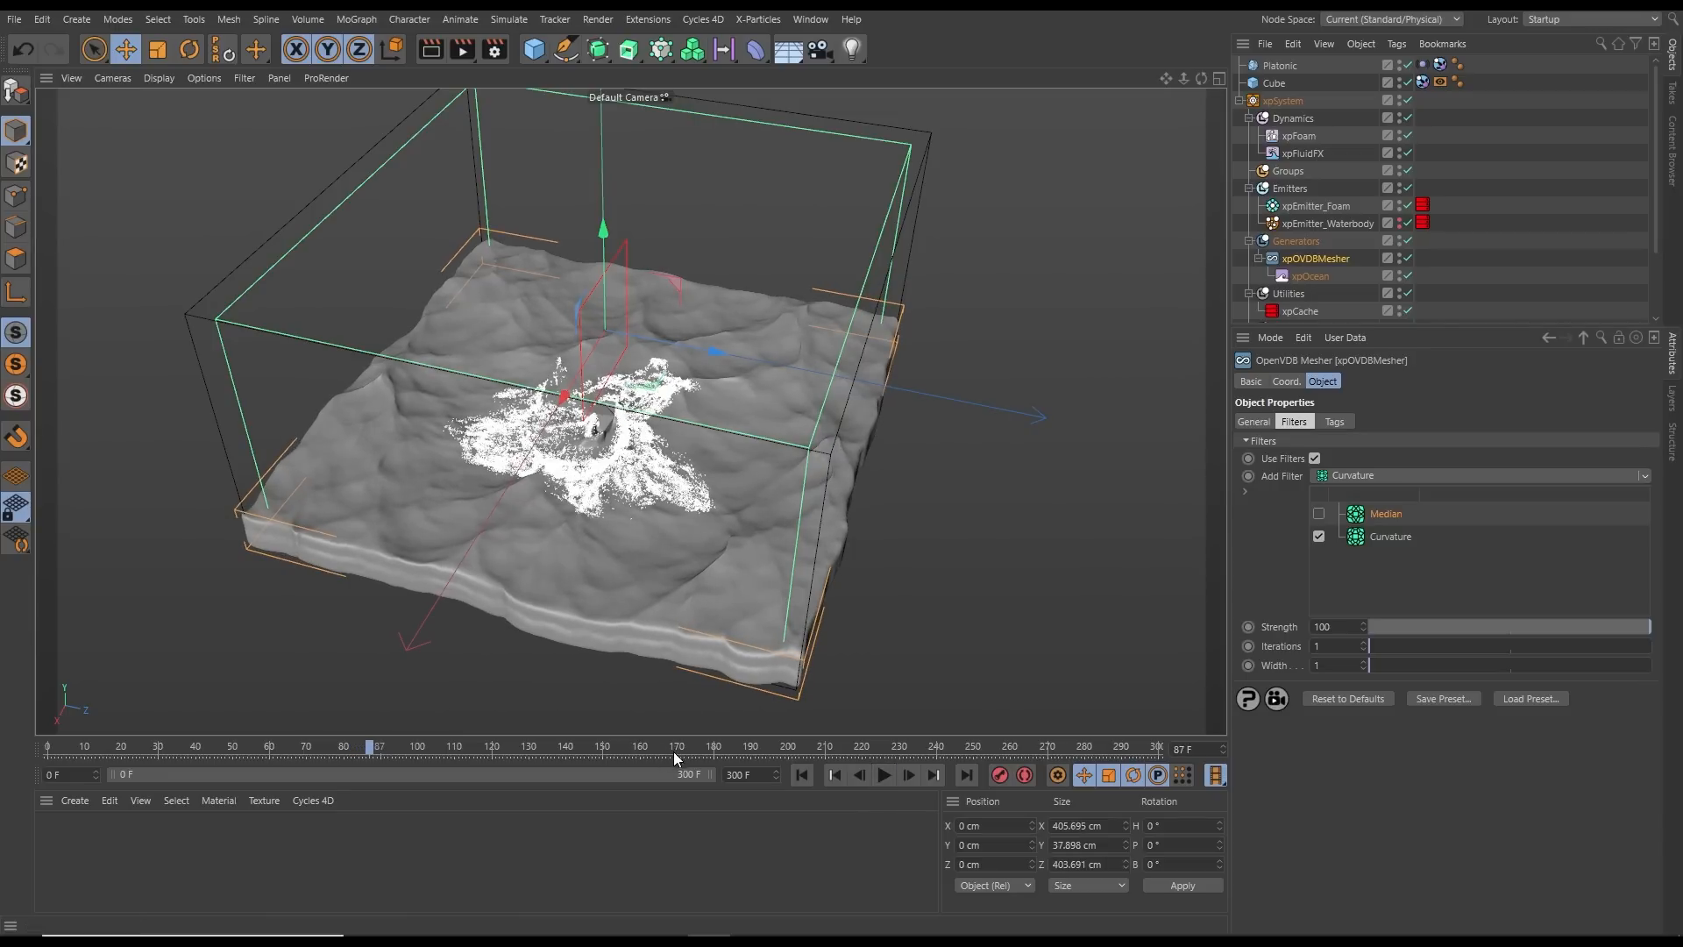
{"action": "left_click", "coordinate": [674, 752]}
{"action": "mouse_move", "coordinate": [706, 489]}
{"action": "left_mouse_down", "text": "alt"}
{"action": "mouse_move", "coordinate": [674, 588]}
{"action": "mouse_move", "coordinate": [745, 458]}
{"action": "mouse_move", "coordinate": [902, 389]}
{"action": "mouse_move", "coordinate": [698, 513]}
{"action": "left_mouse_up", "text": "alt"}
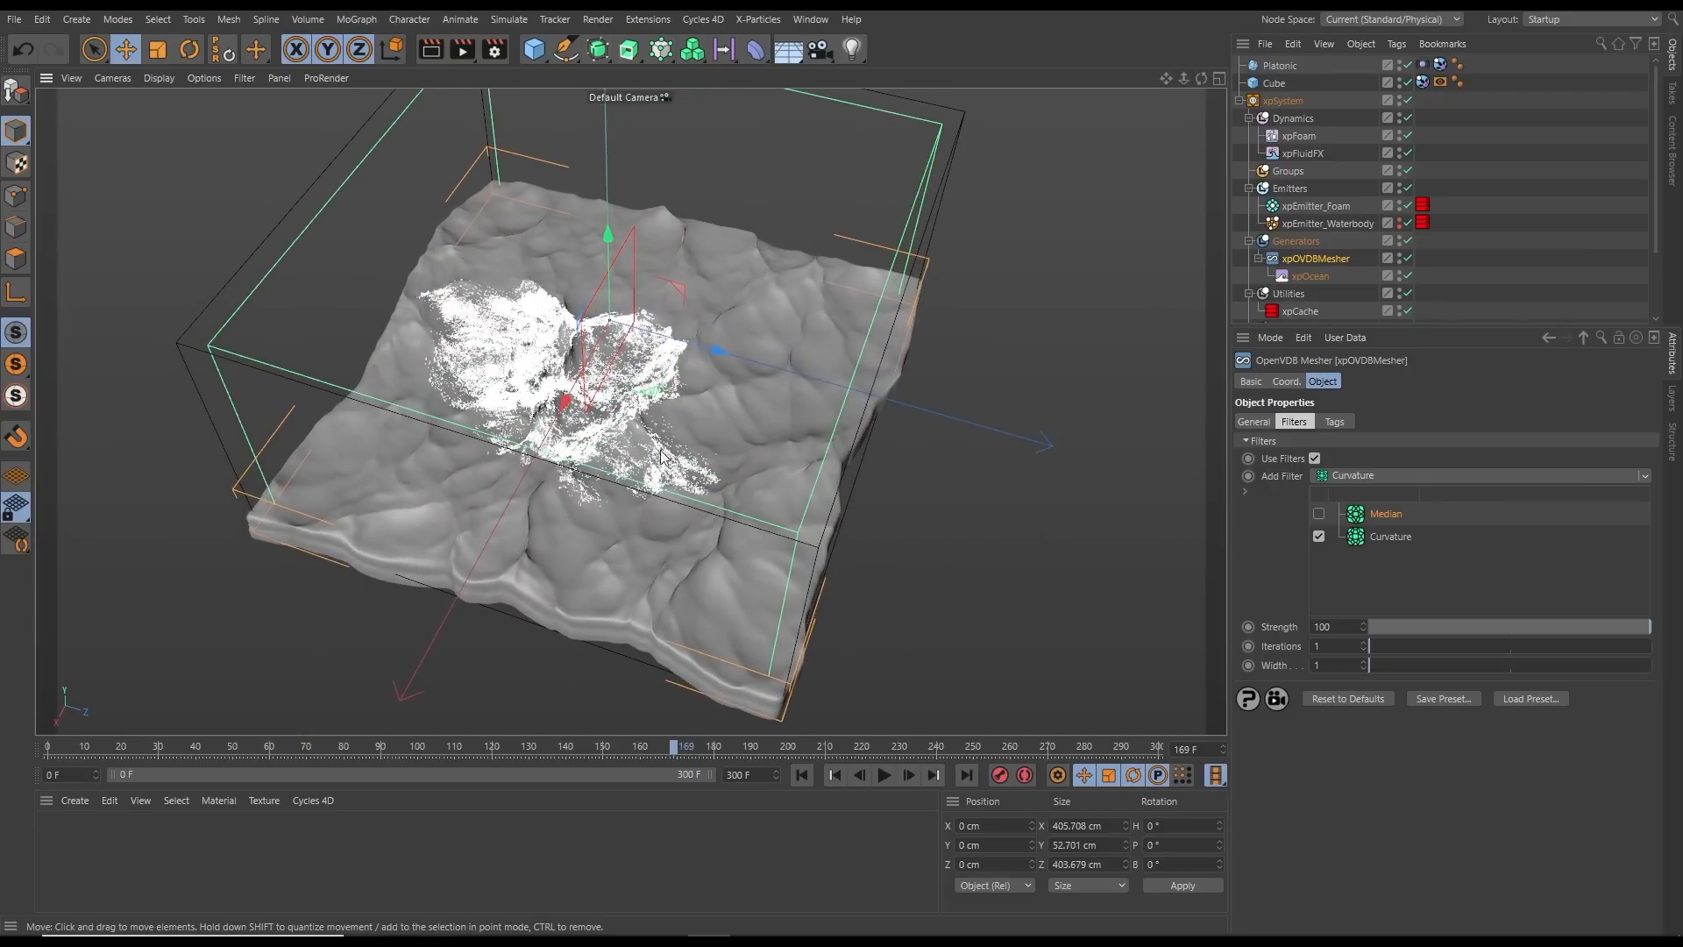
{"action": "left_click_drag", "start_coordinate": [662, 456], "coordinate": [622, 521], "text": "alt"}
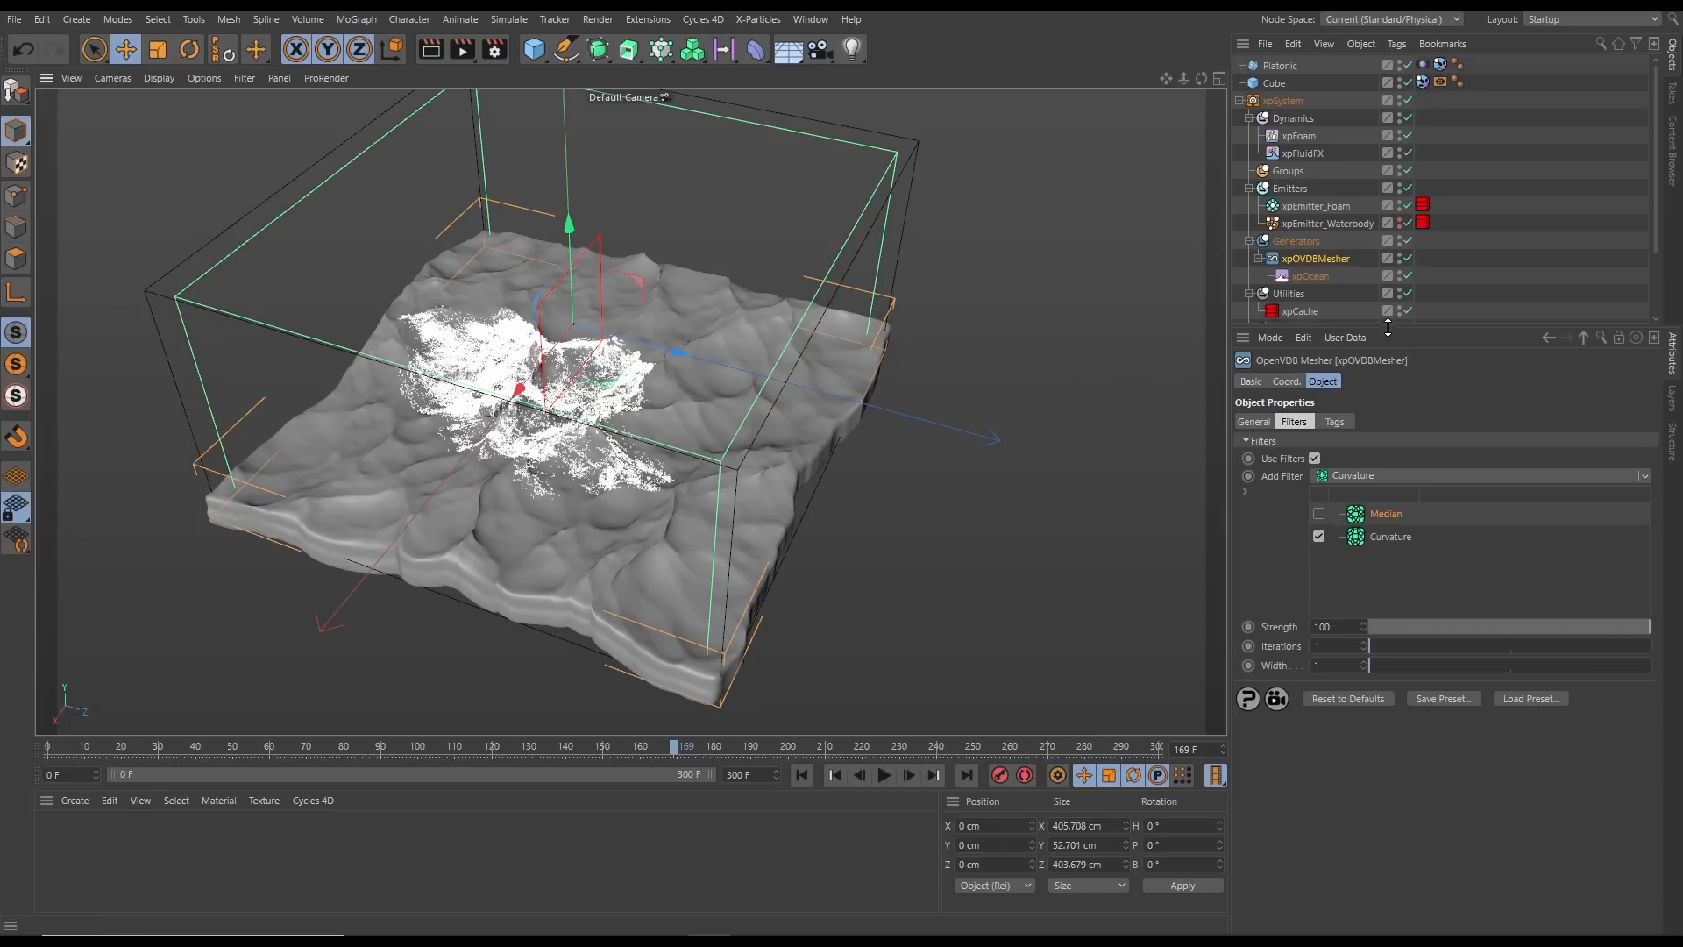
Build the xpCache, continuing the existing caches so that xpOVDBMesher is cached along with the two emitters
{"action": "left_click_drag", "start_coordinate": [1389, 323], "coordinate": [1341, 450]}
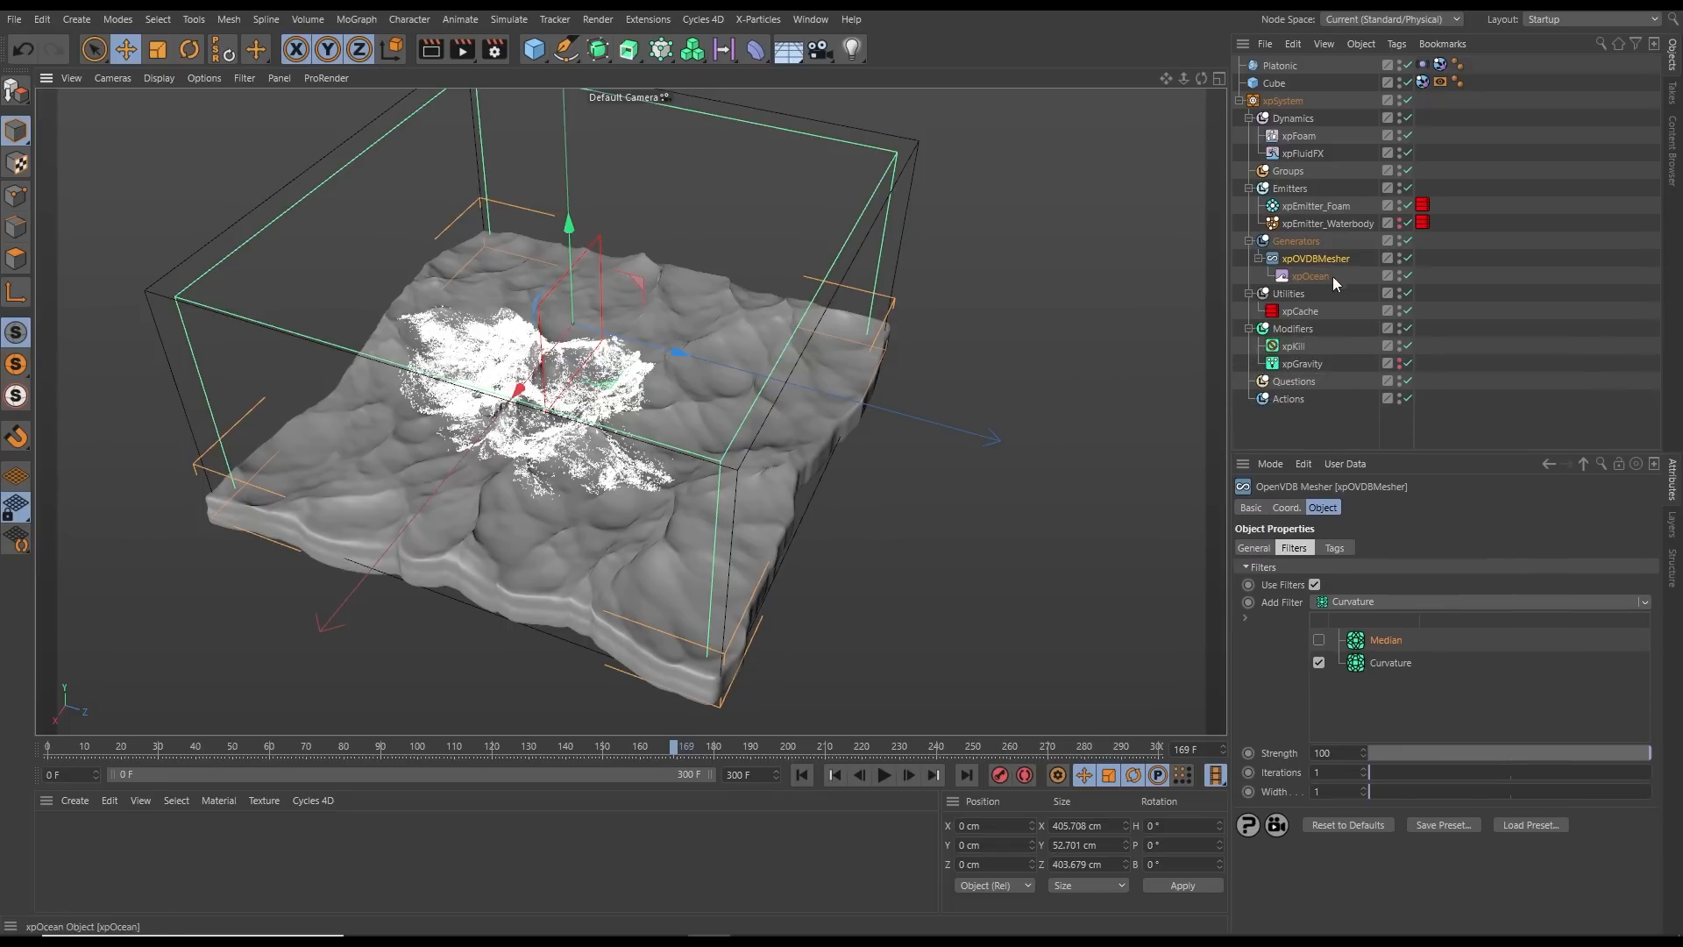
{"action": "left_click", "coordinate": [1305, 313]}
{"action": "left_click_drag", "start_coordinate": [1455, 454], "coordinate": [1466, 242]}
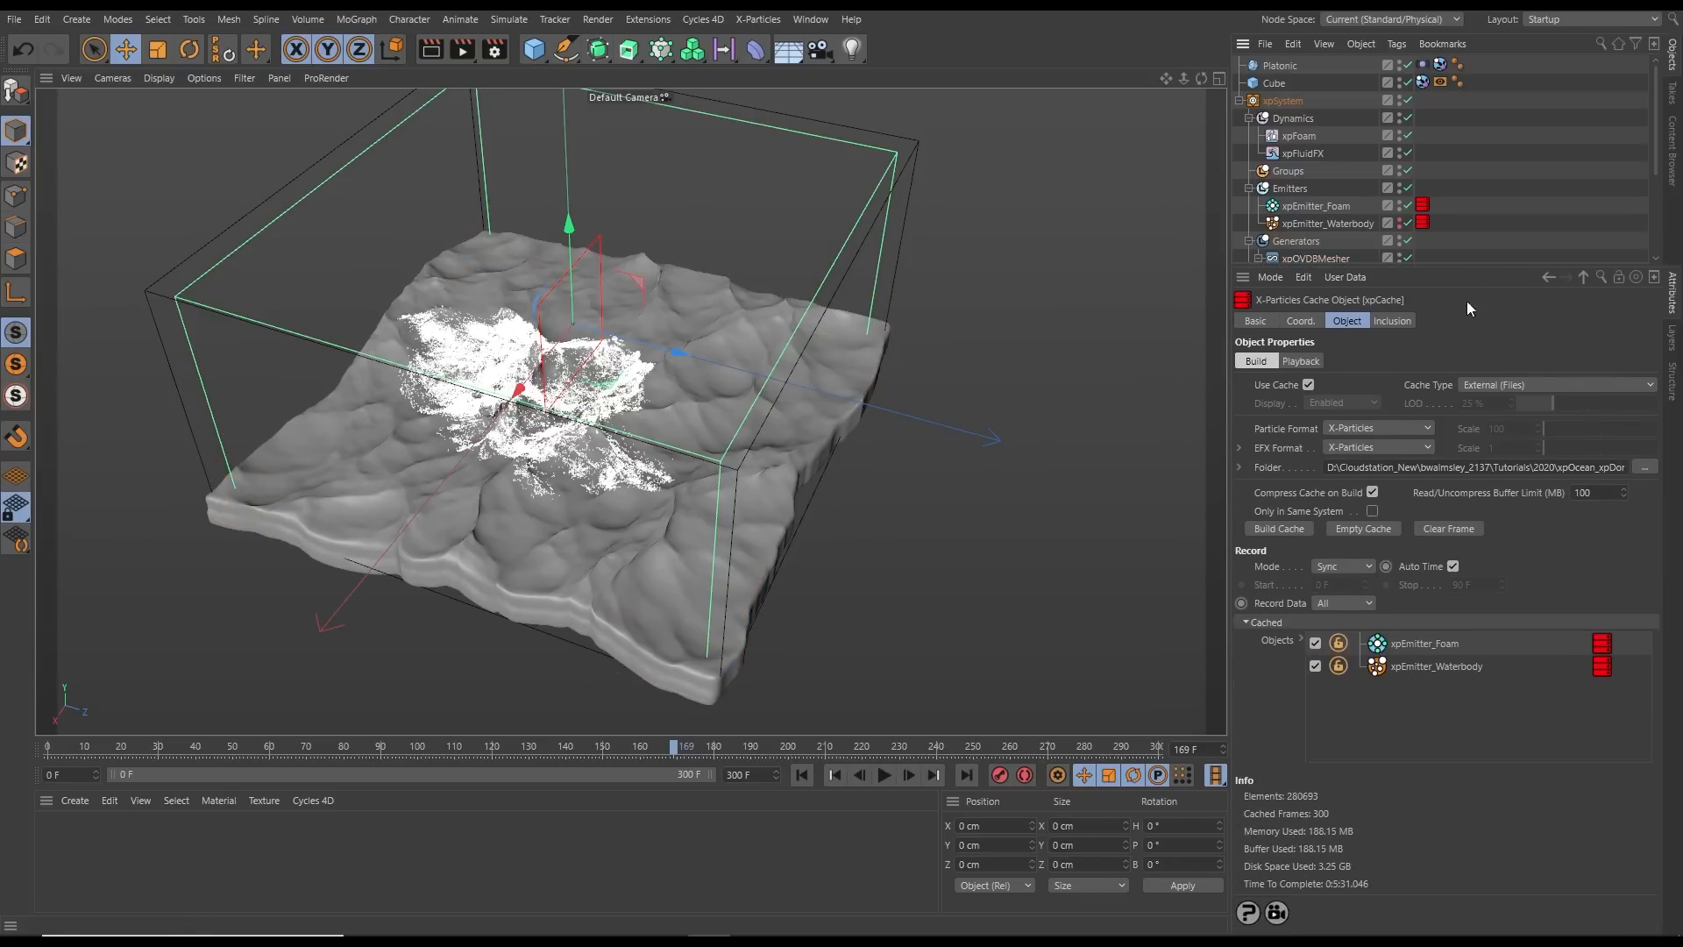
{"action": "left_click", "coordinate": [1275, 528]}
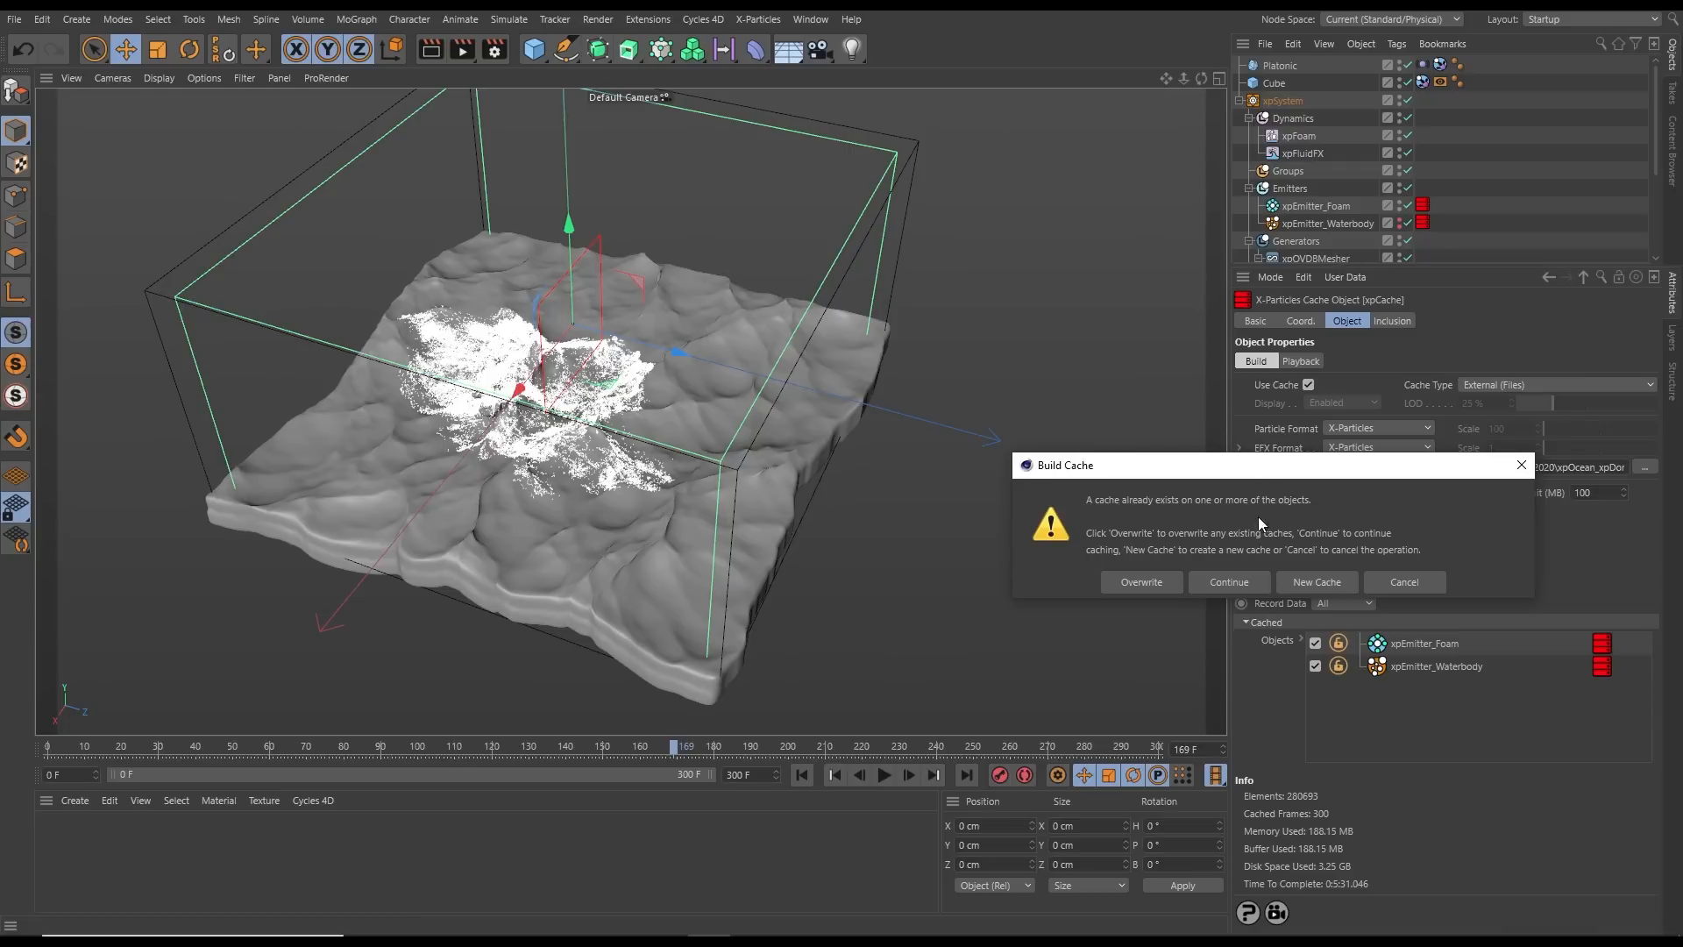
{"action": "left_click", "coordinate": [1236, 582]}
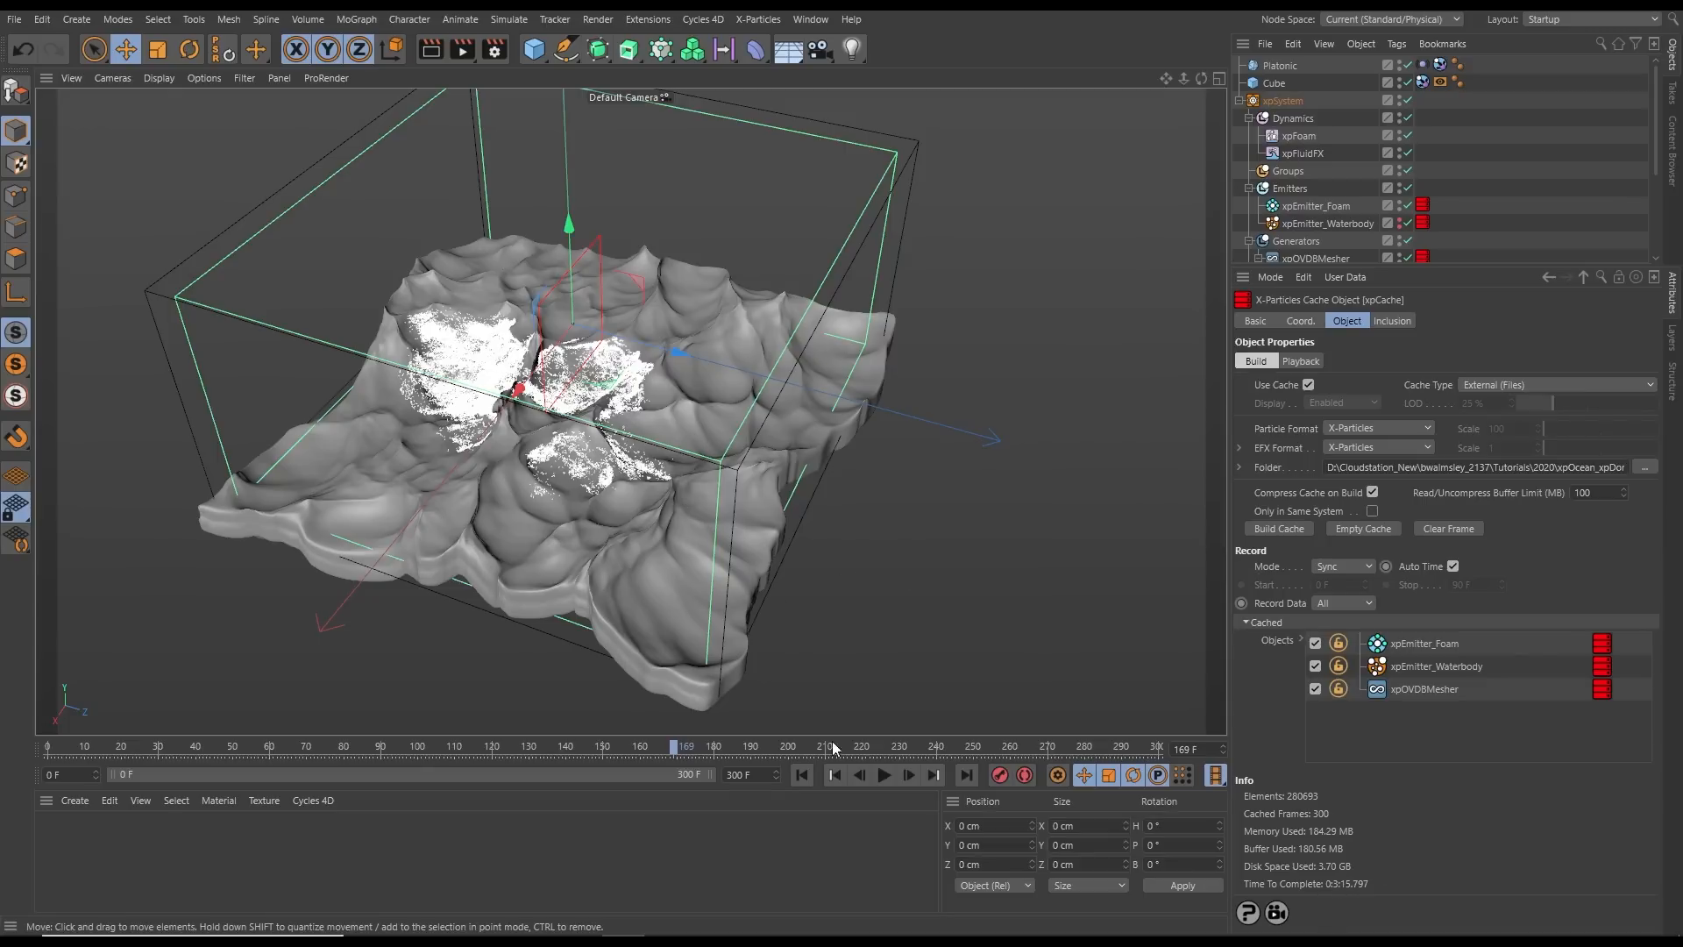
Play the cached, ocean-deformed mesh from frame 0 and stop at frame 28
{"action": "left_click", "coordinate": [801, 774]}
{"action": "left_click", "coordinate": [884, 775]}
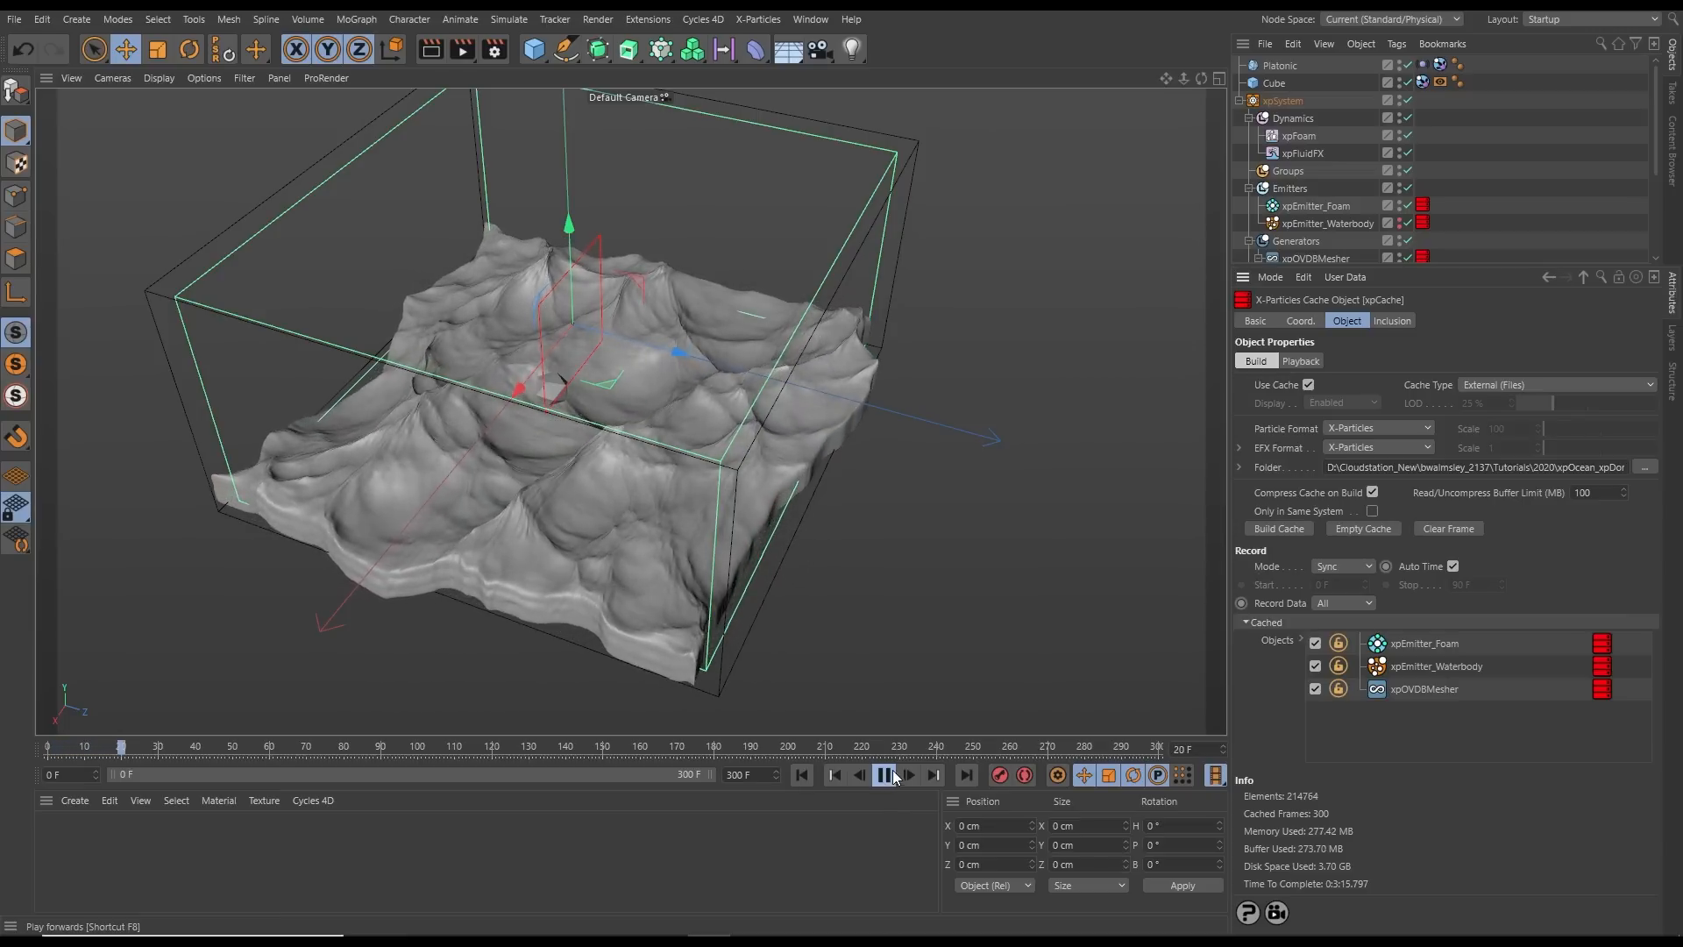
{"action": "left_click", "coordinate": [884, 775]}
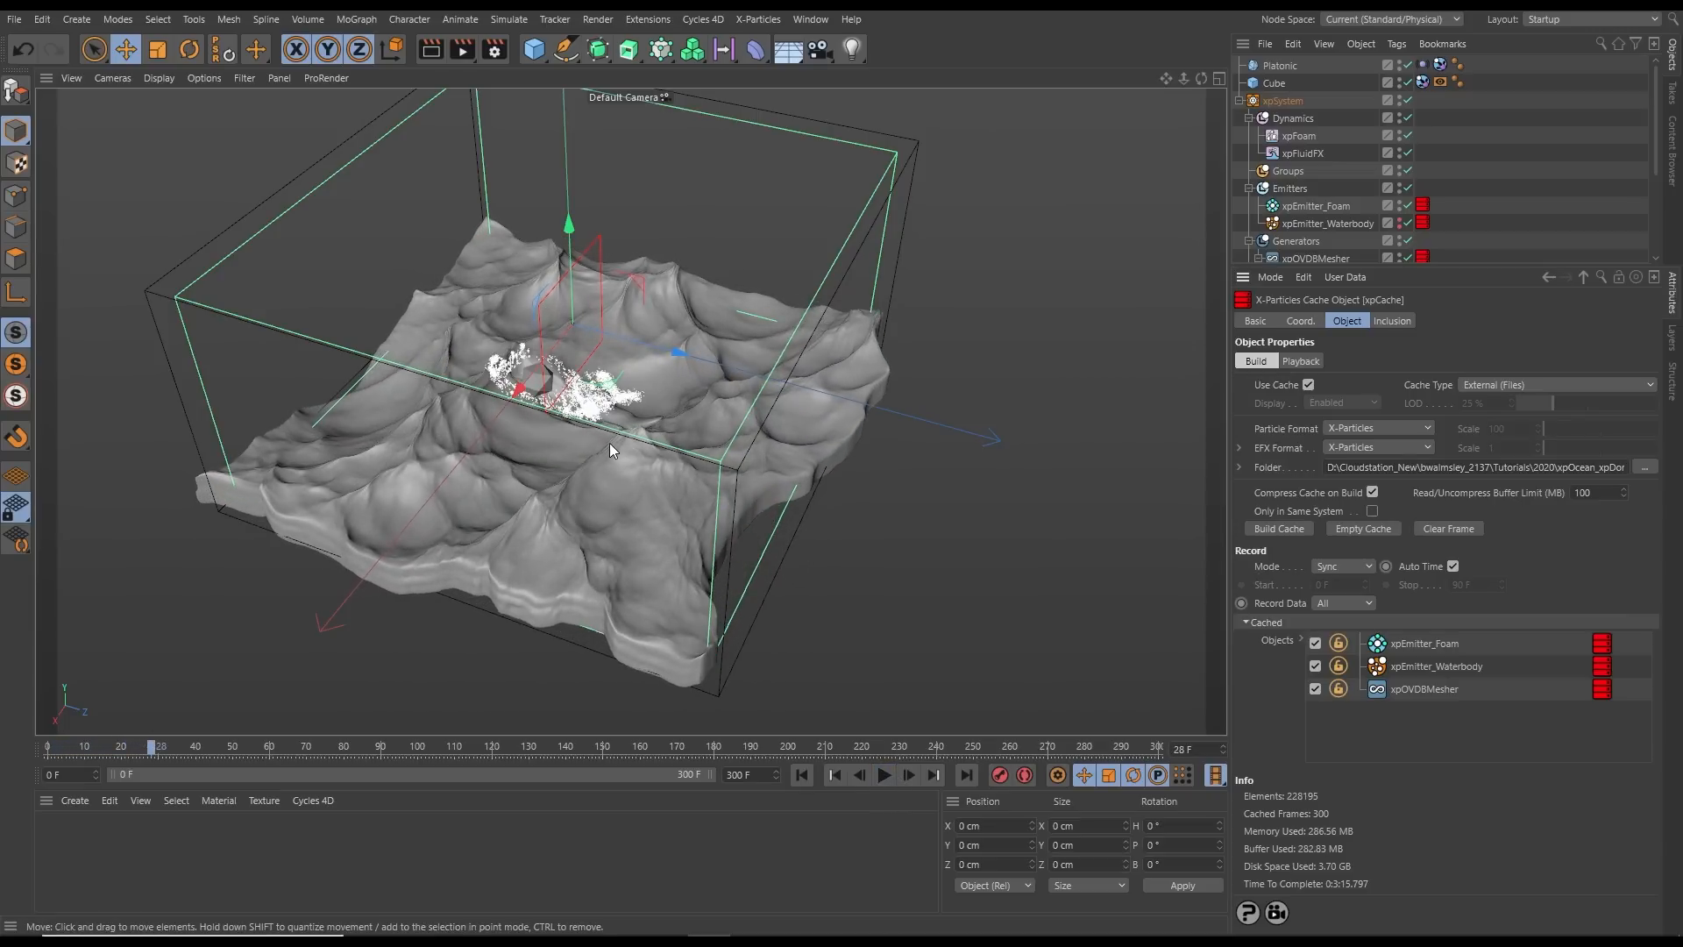
Disable the xpOcean deformer under xpOVDBMesher and replay the cached mesh from frame 0
{"action": "left_click_drag", "start_coordinate": [1485, 275], "coordinate": [1485, 448]}
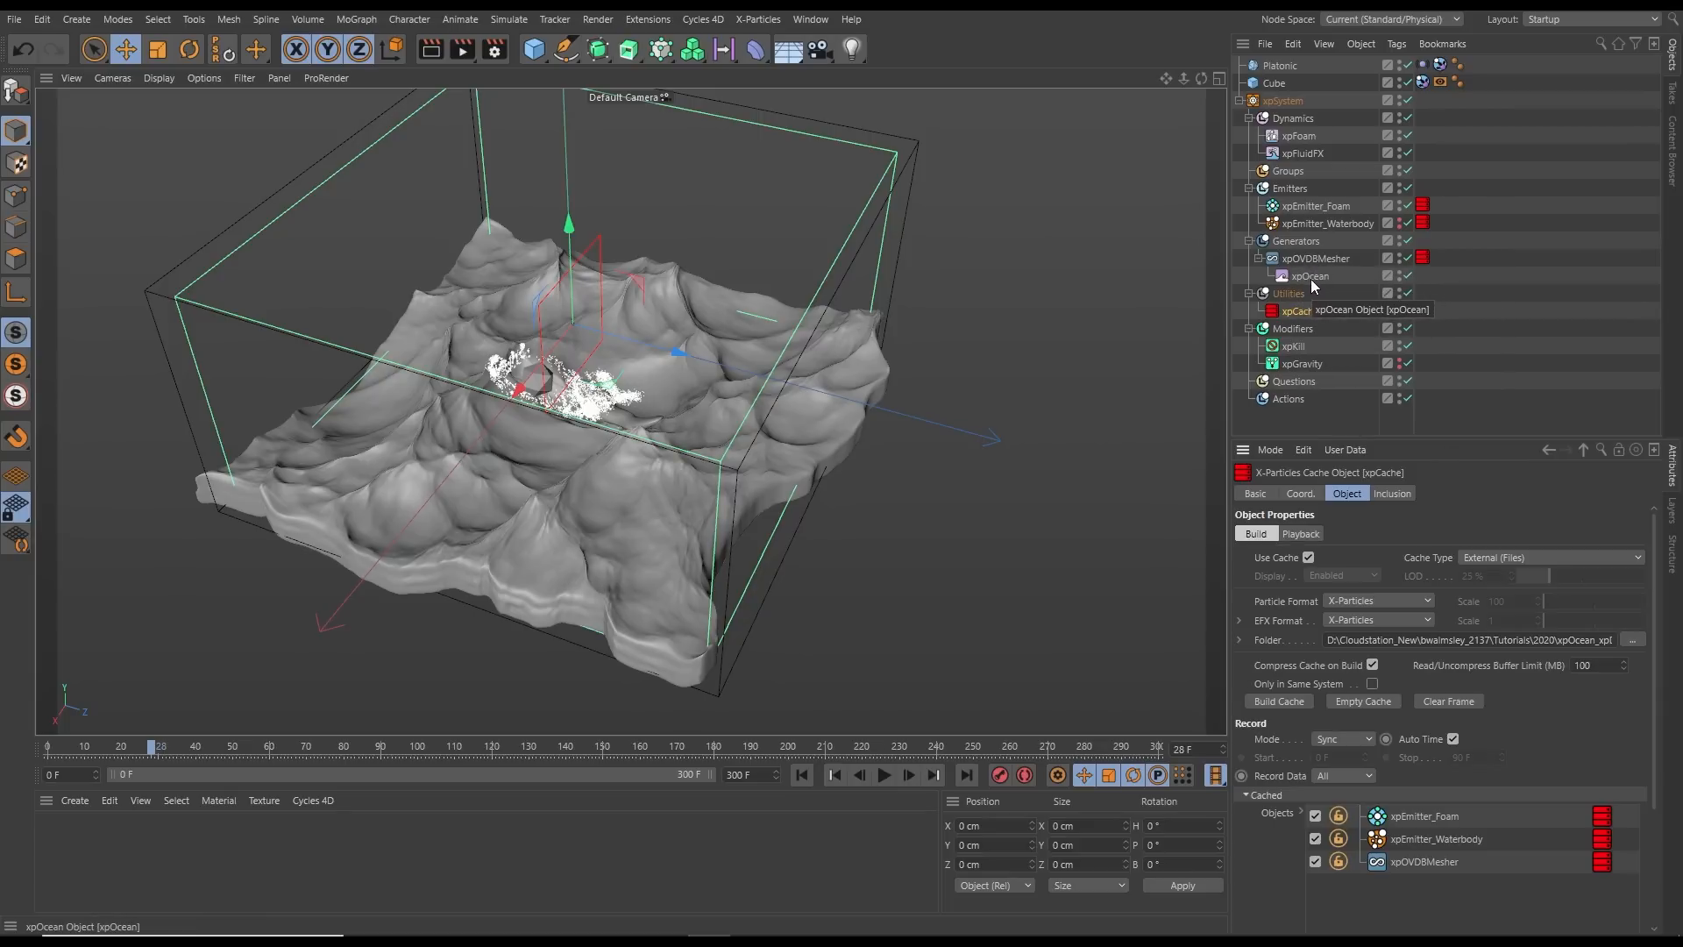
{"action": "left_click", "coordinate": [1407, 276]}
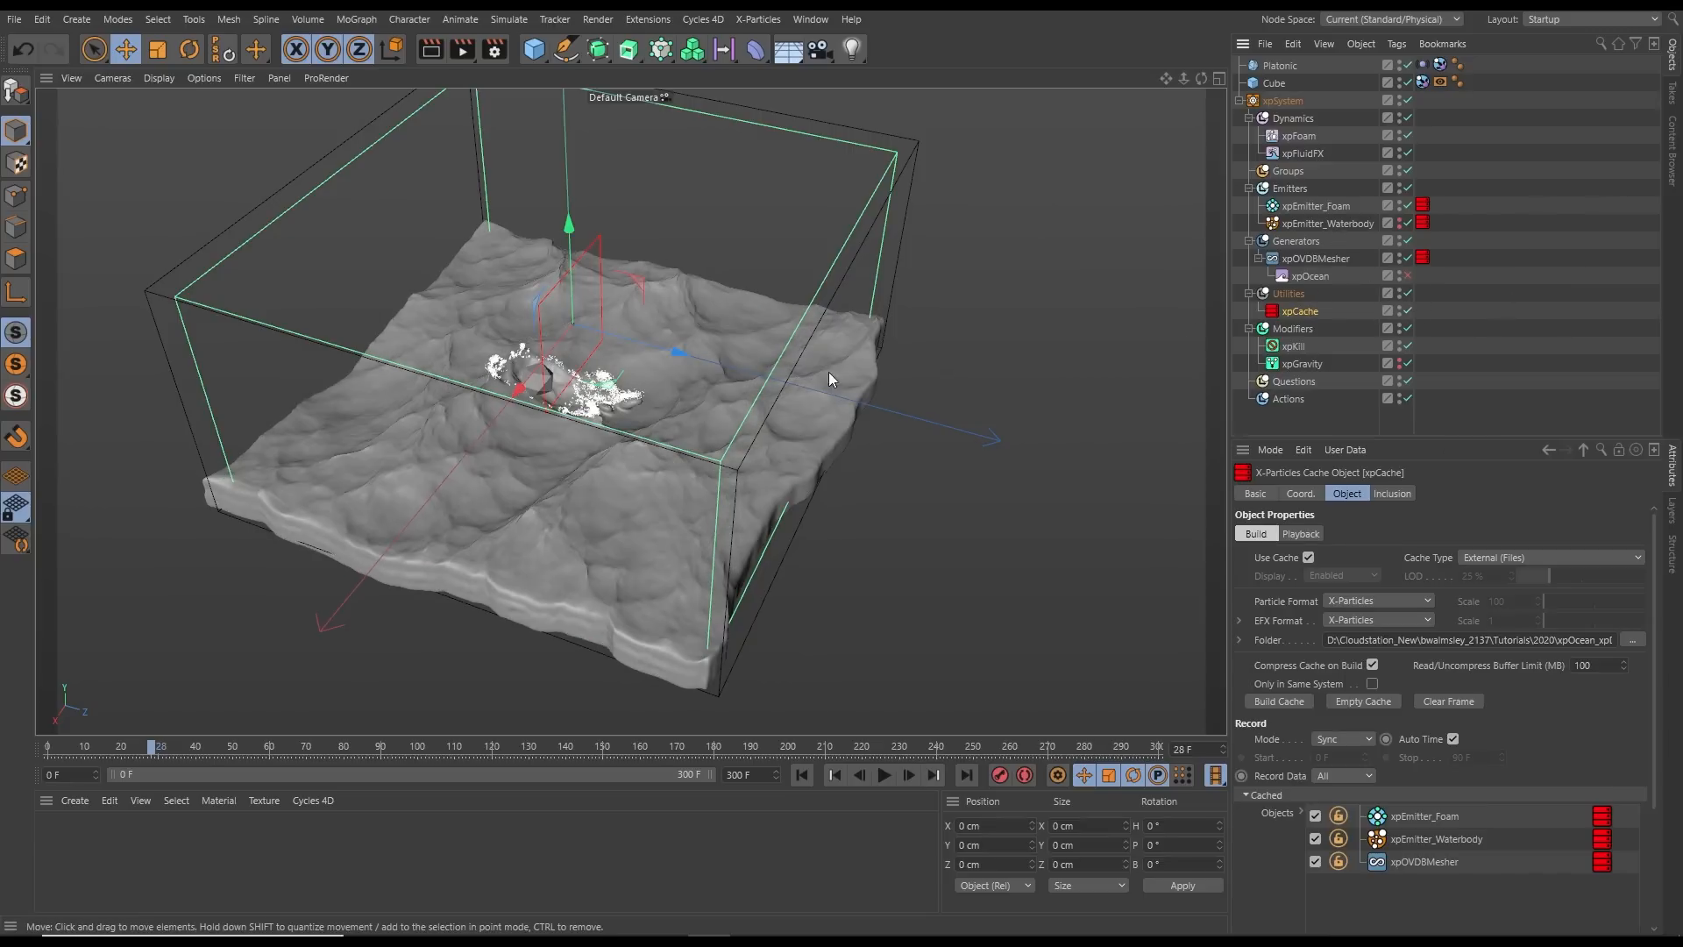
{"action": "left_click_drag", "start_coordinate": [626, 408], "coordinate": [659, 452], "text": "alt"}
{"action": "left_click_drag", "start_coordinate": [326, 744], "coordinate": [40, 756]}
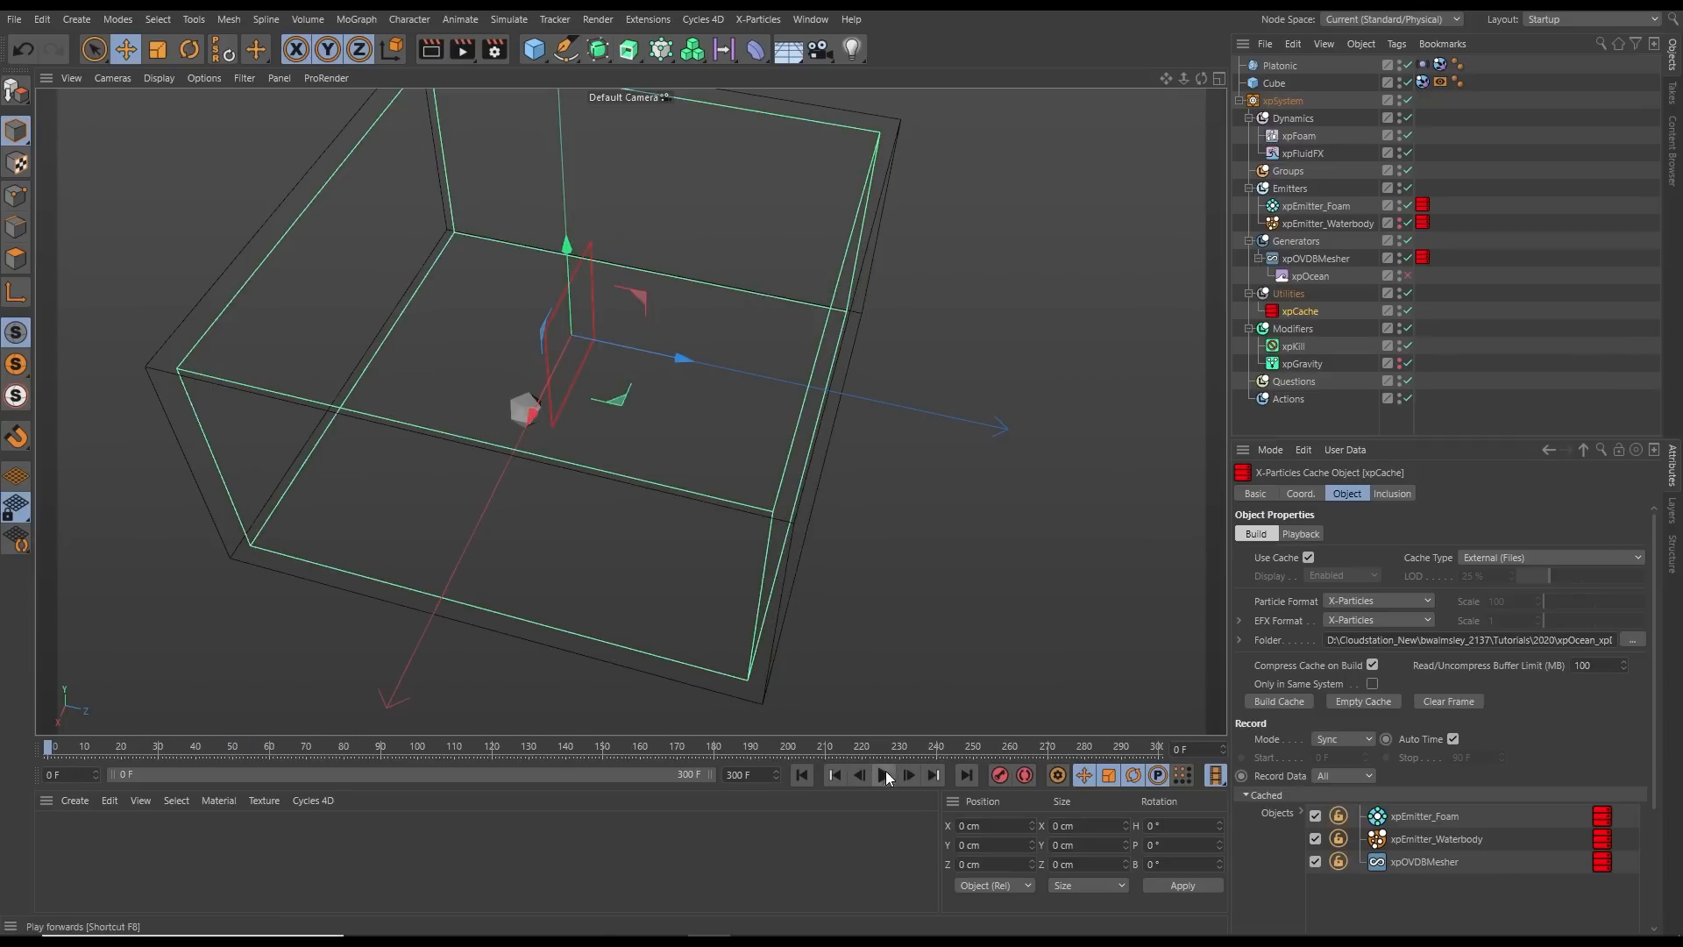
{"action": "left_click", "coordinate": [885, 774]}
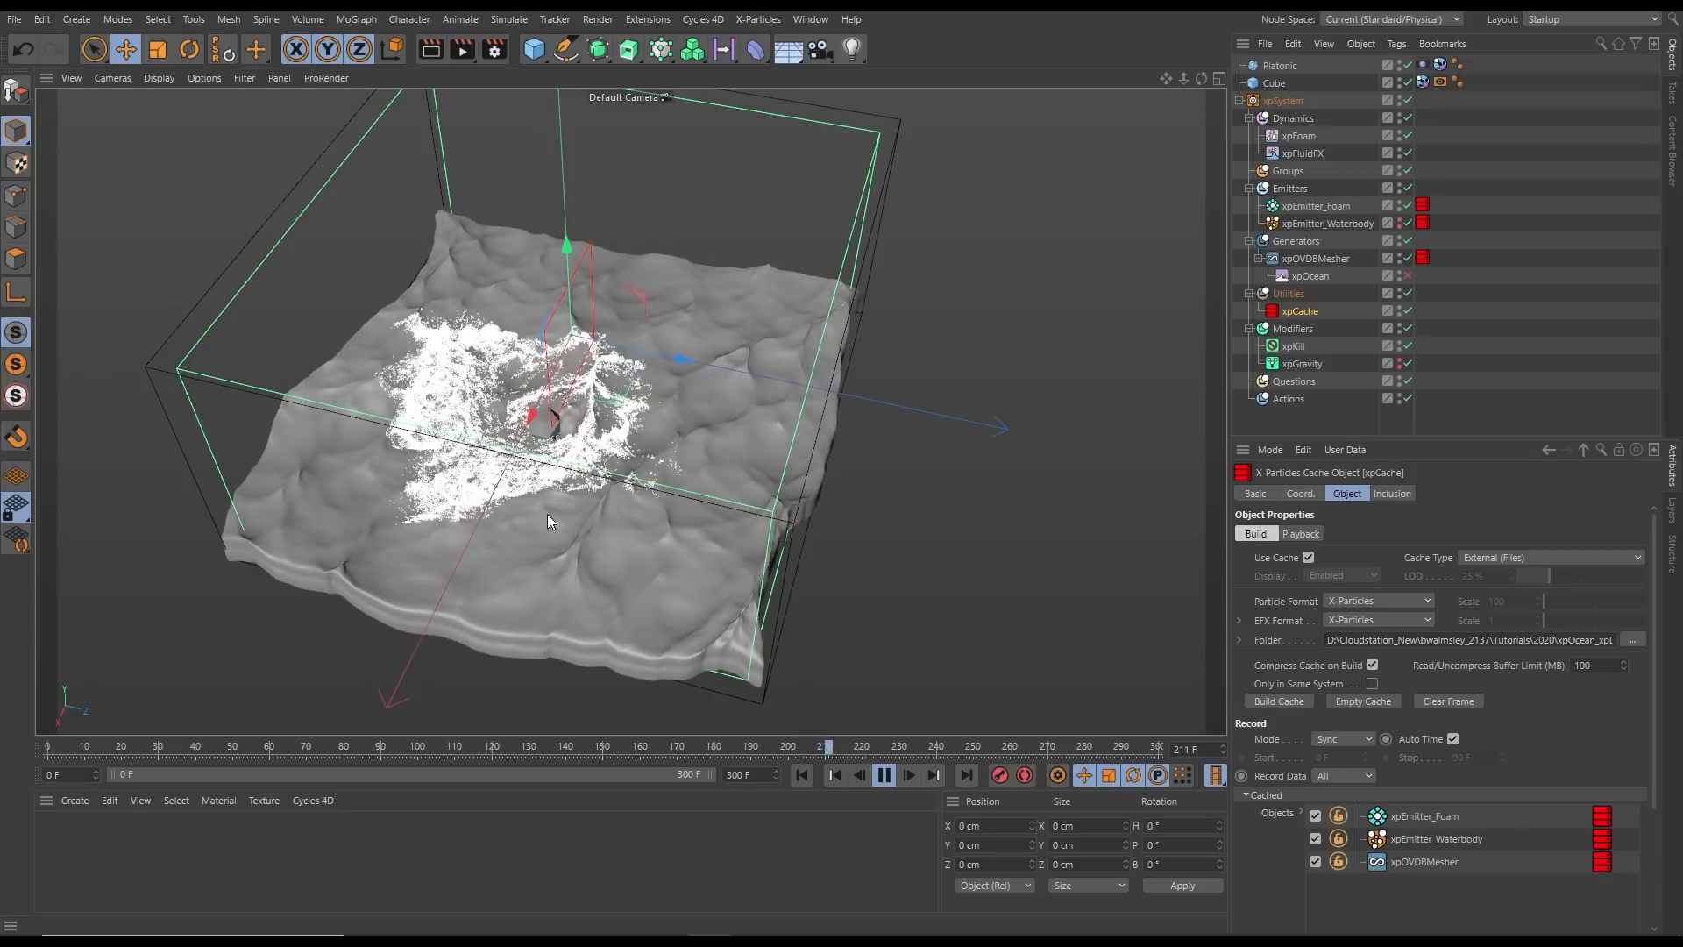
Examine the undeformed water mesh from several angles during playback, then stop and compare its surface at frames 16 and 31
{"action": "left_click_drag", "start_coordinate": [620, 506], "coordinate": [715, 450], "text": "alt"}
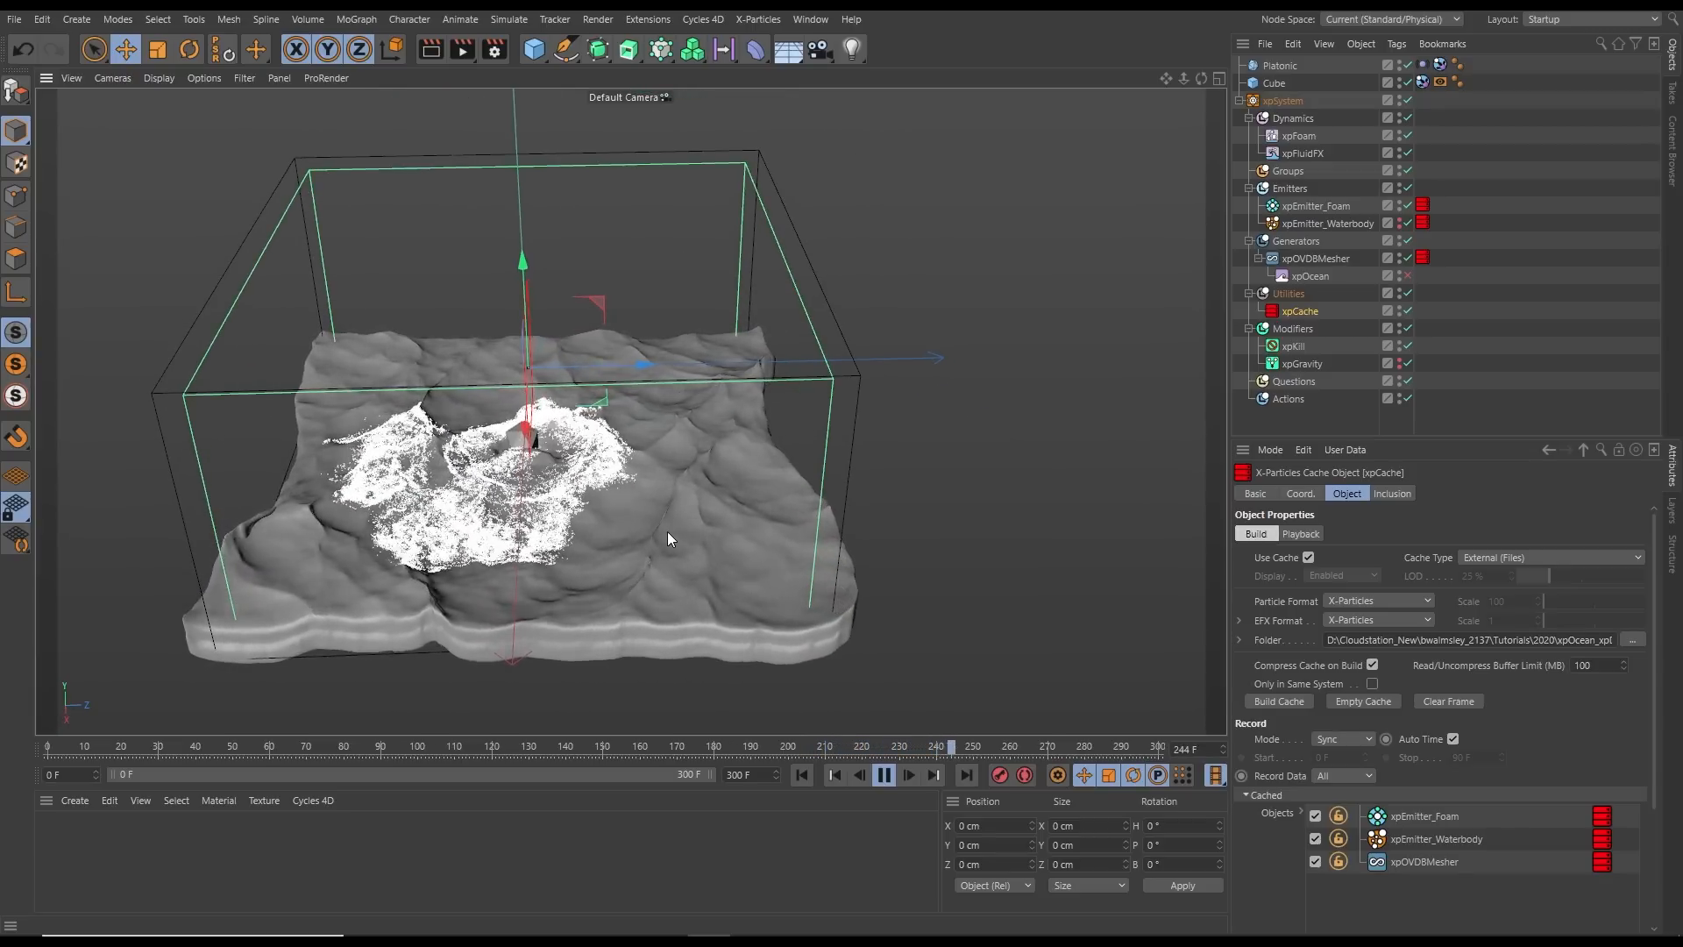
{"action": "left_click_drag", "start_coordinate": [654, 503], "coordinate": [633, 573], "text": "alt"}
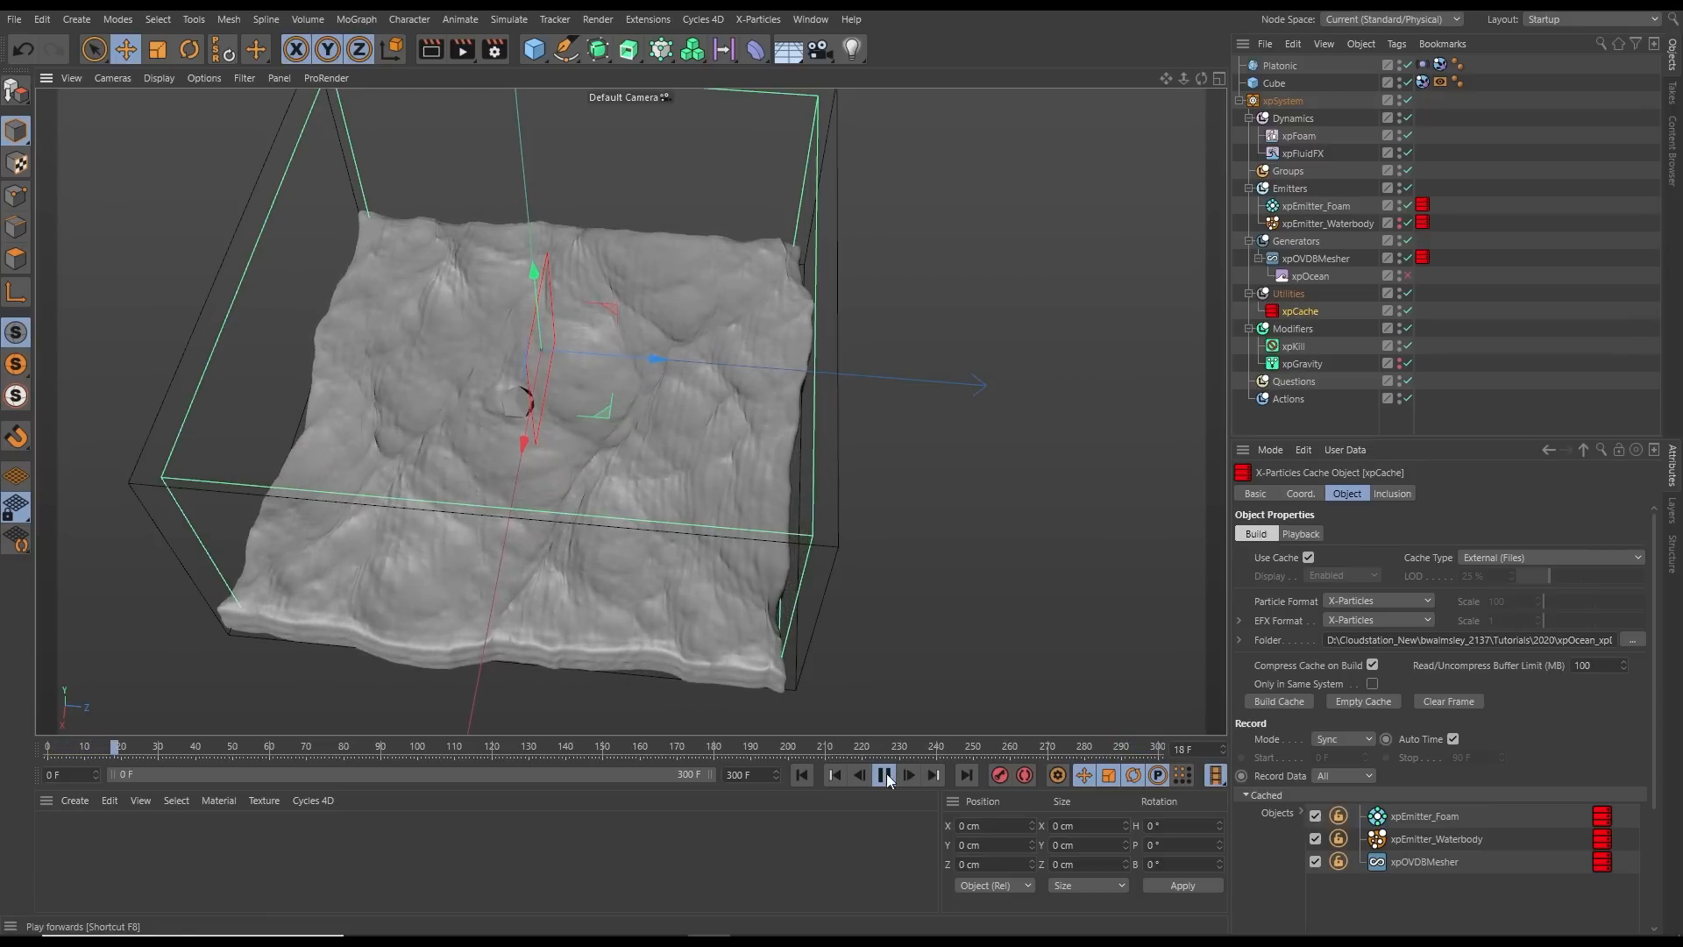
{"action": "left_click", "coordinate": [884, 775]}
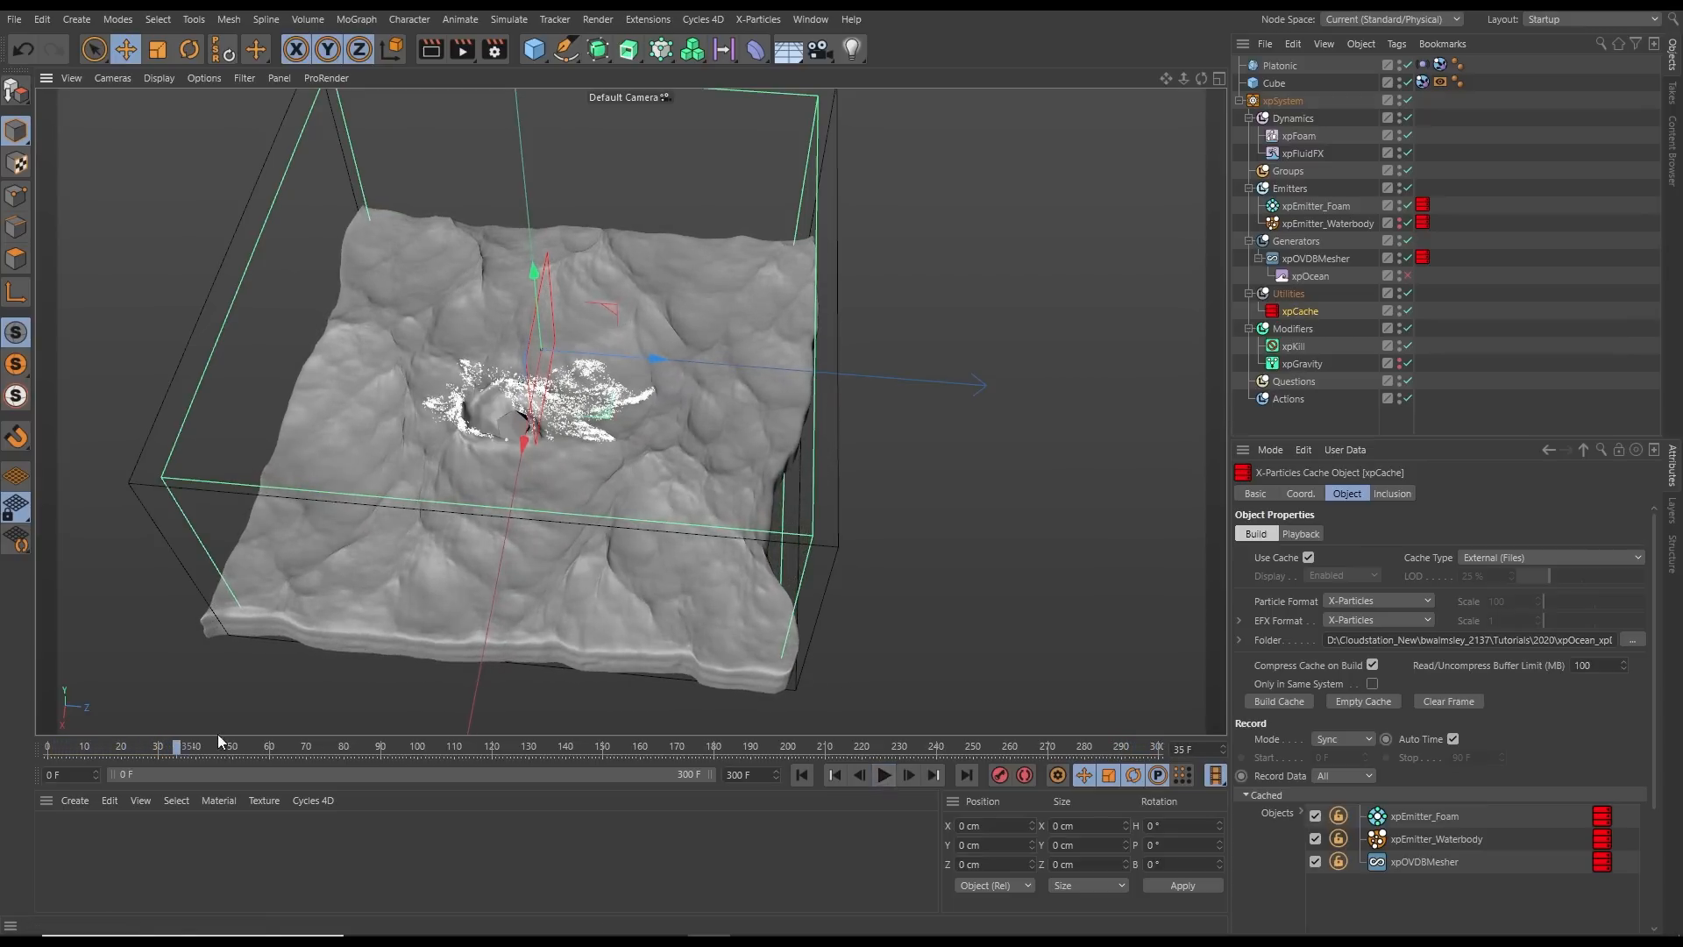
{"action": "left_click_drag", "start_coordinate": [145, 745], "coordinate": [106, 745]}
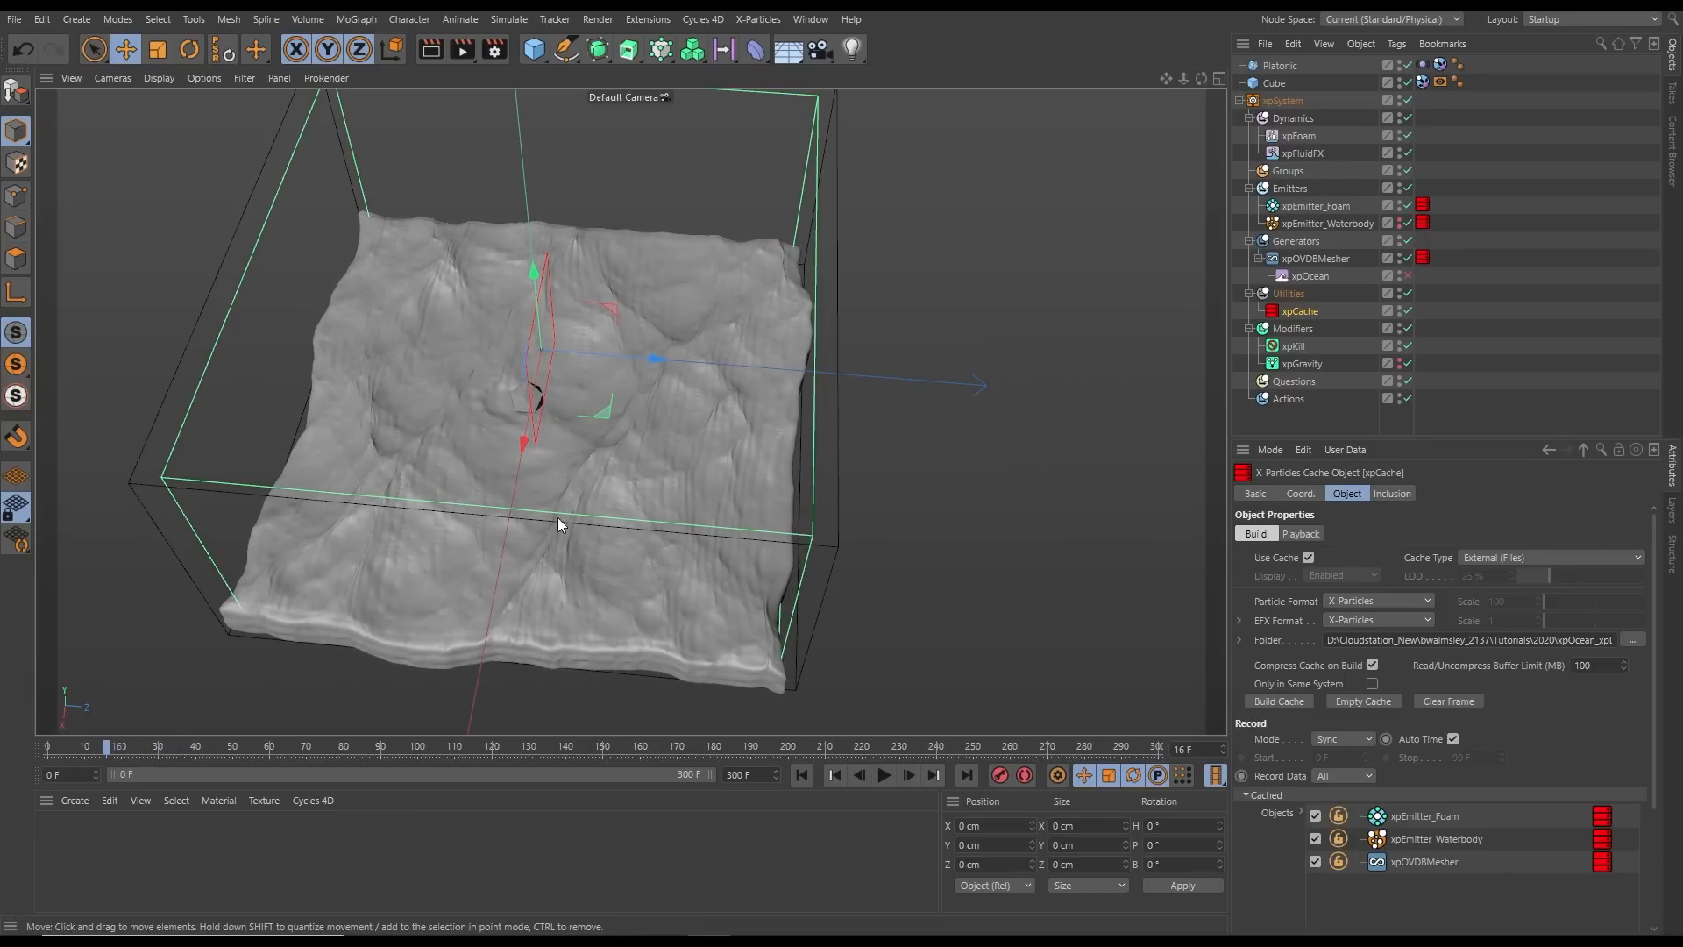
{"action": "left_click_drag", "start_coordinate": [117, 745], "coordinate": [161, 772]}
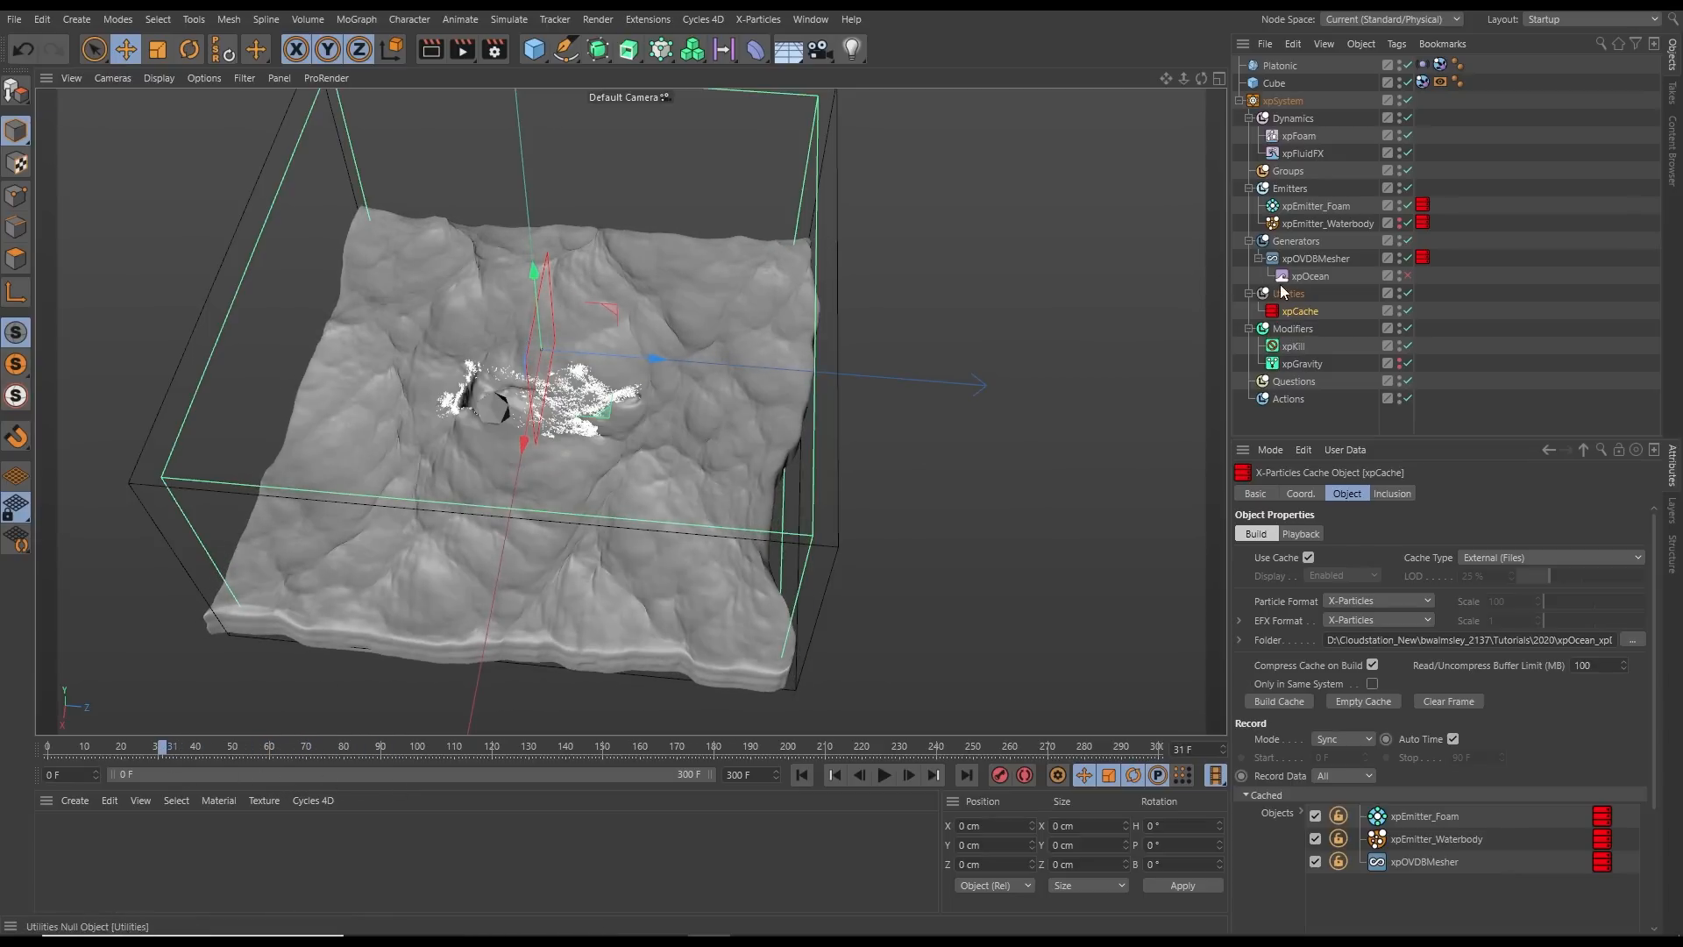
Add a Smoothing deformer as a child of xpOVDBMesher, placed above xpOcean
{"action": "left_click", "coordinate": [1312, 258]}
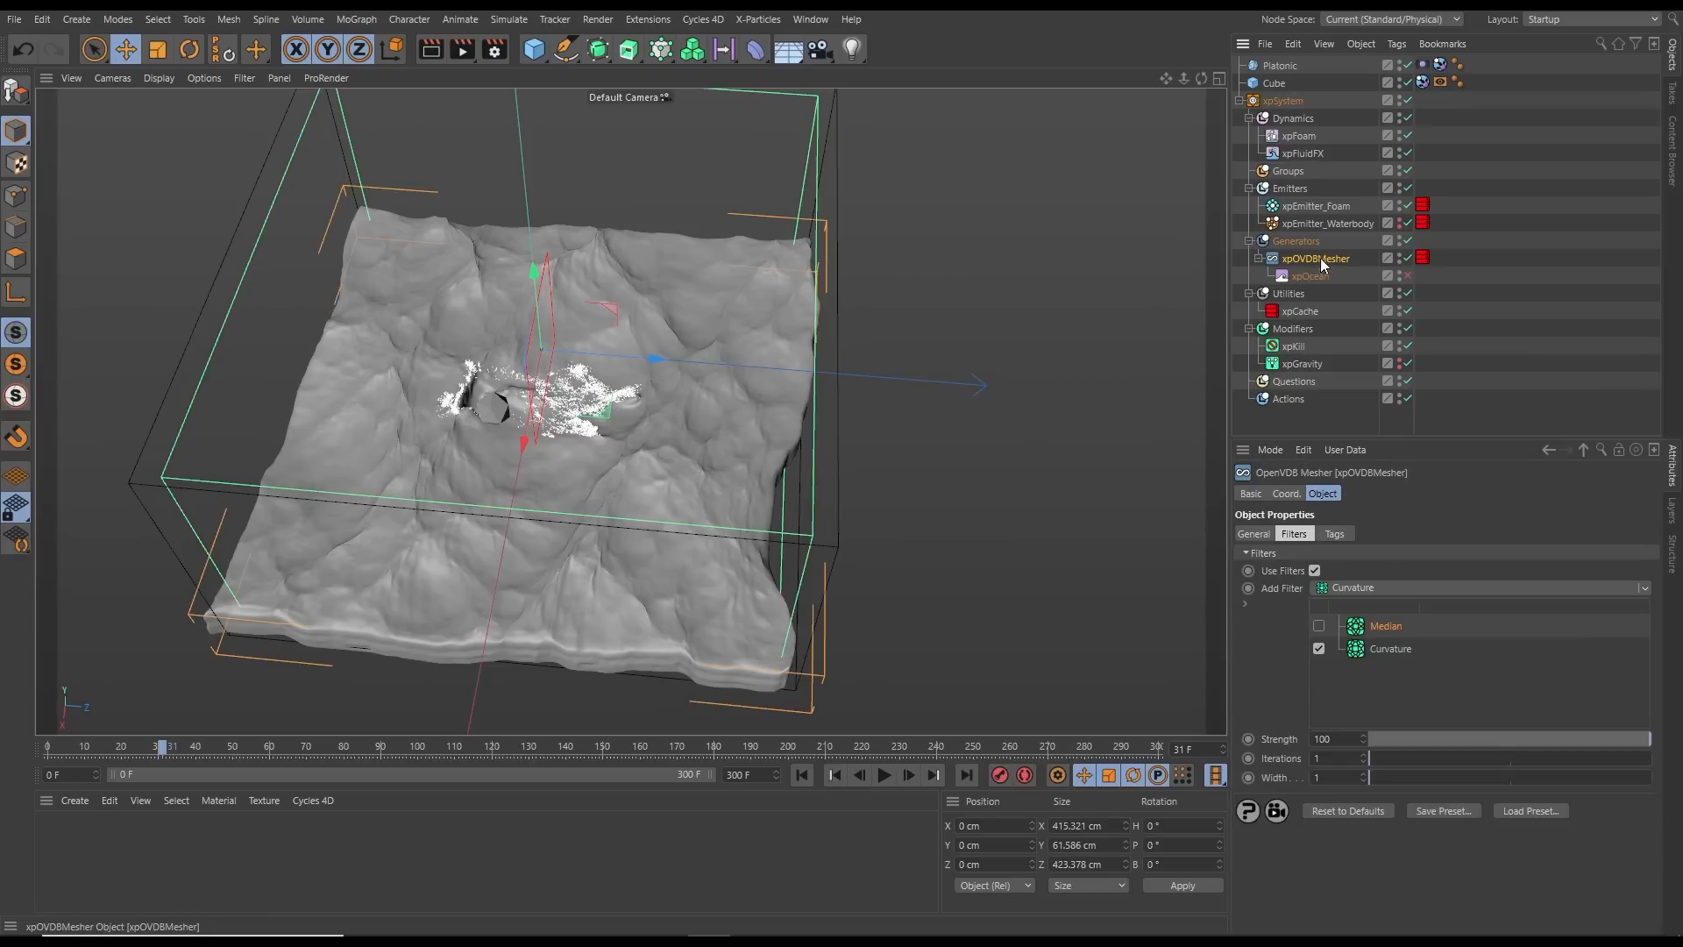
{"action": "left_click", "coordinate": [754, 49]}
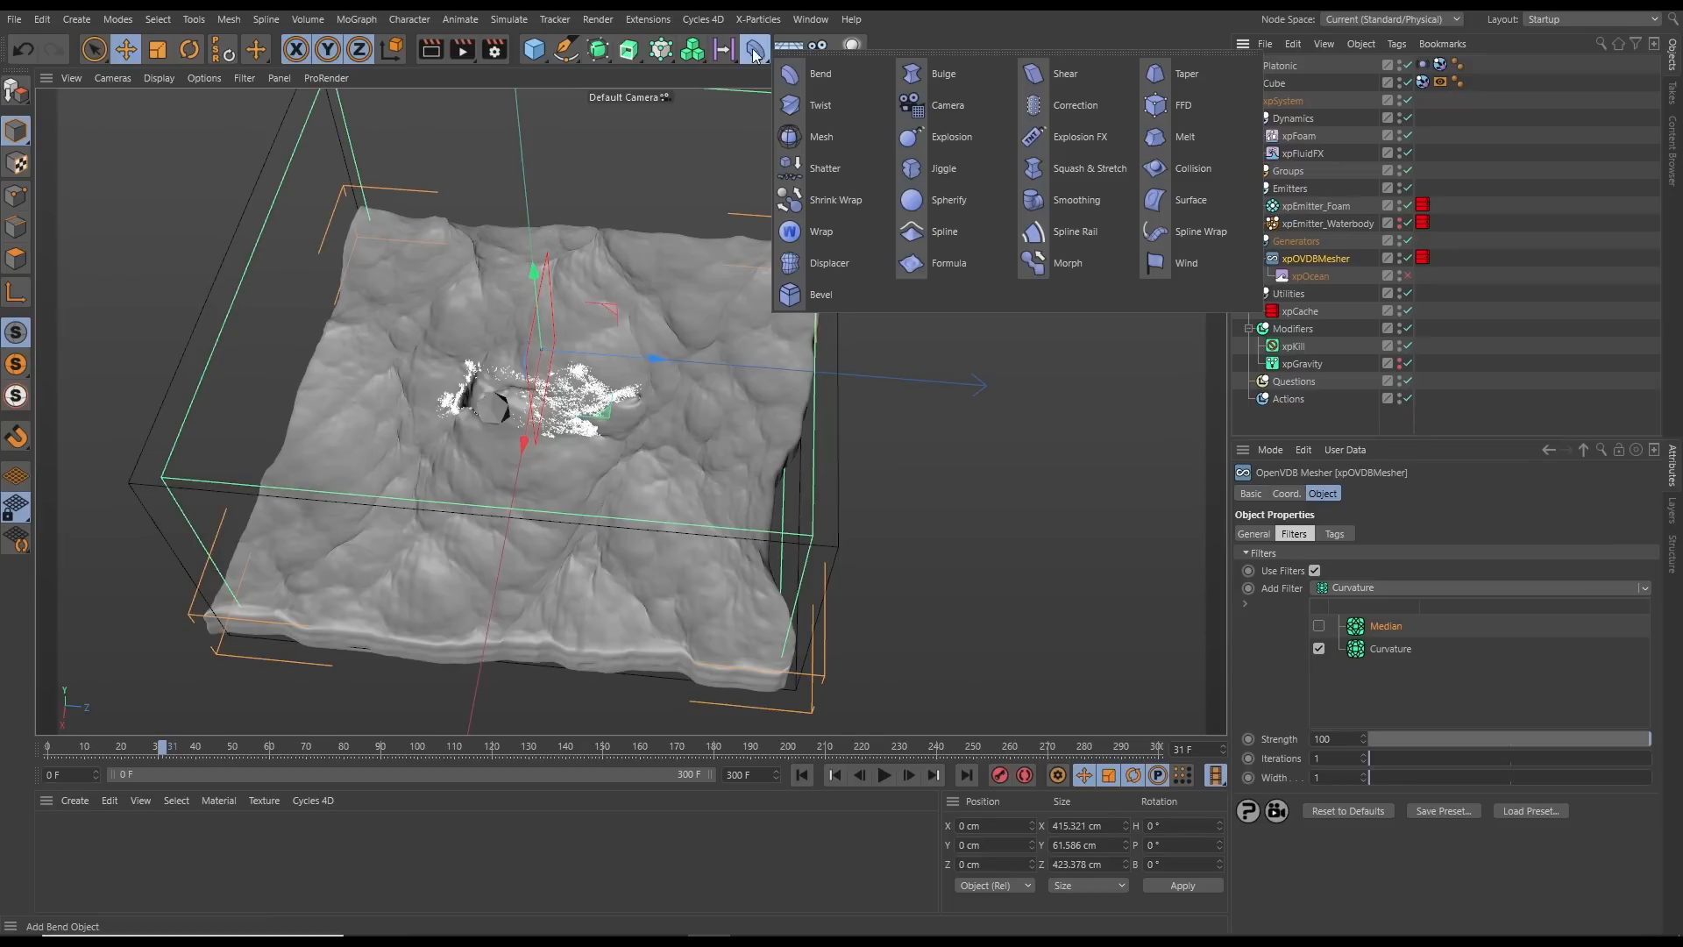
{"action": "left_click", "coordinate": [1076, 200]}
{"action": "left_click_drag", "start_coordinate": [1296, 67], "coordinate": [1316, 213]}
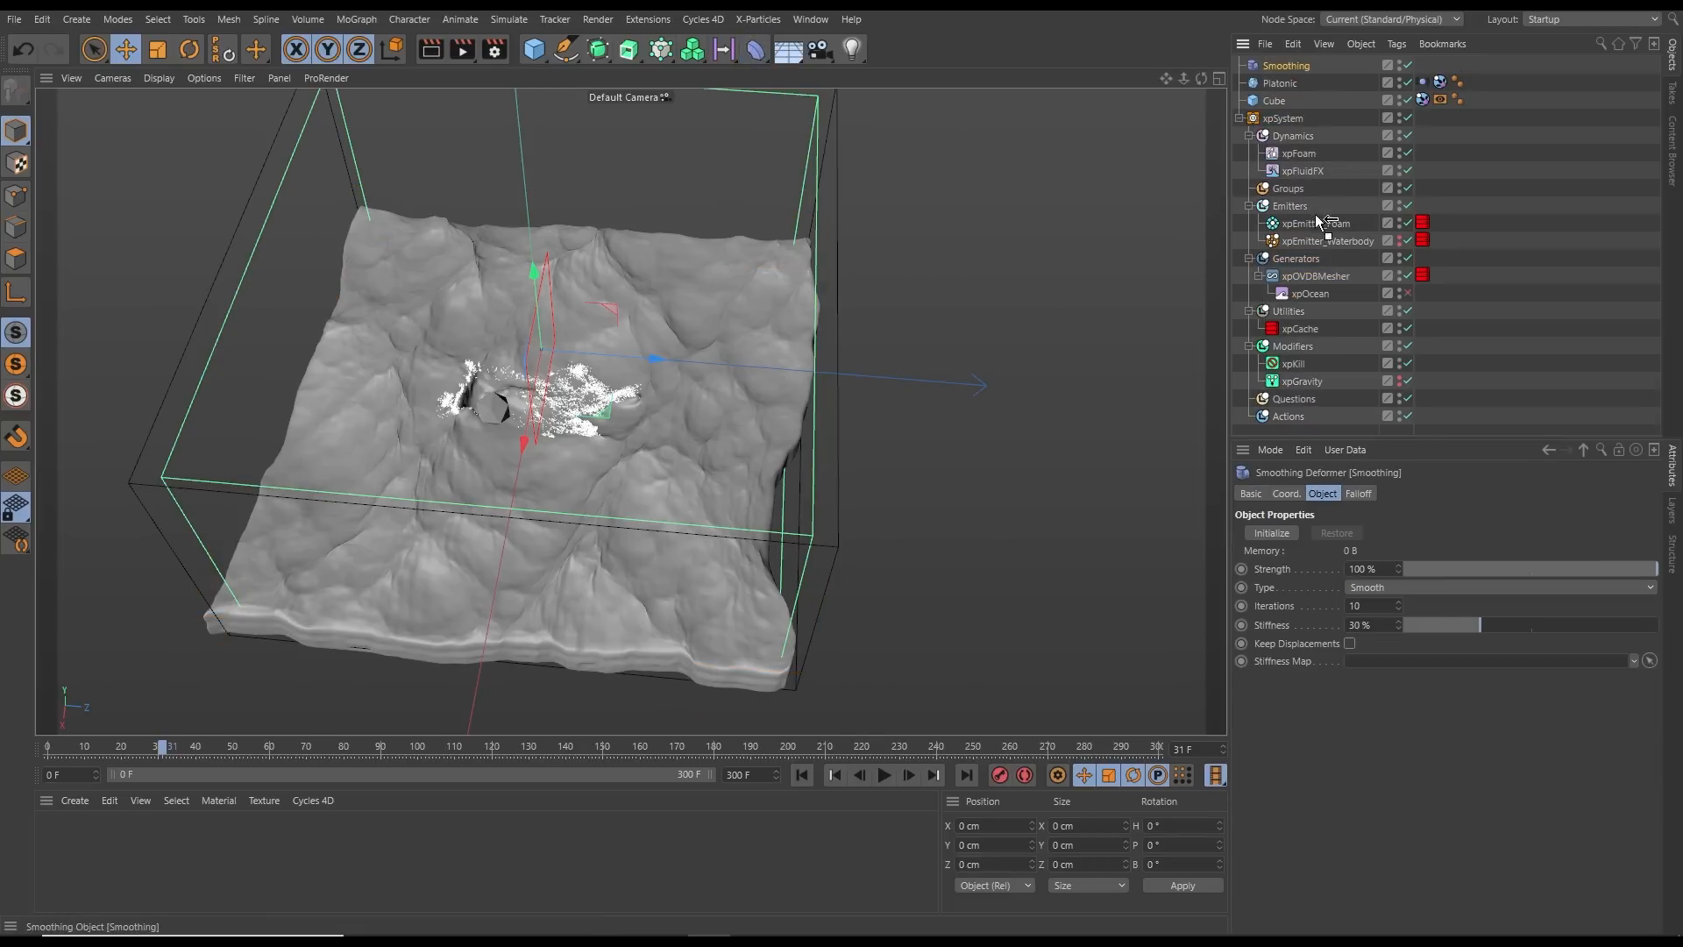
{"action": "left_click_drag", "start_coordinate": [1305, 274], "coordinate": [1302, 278]}
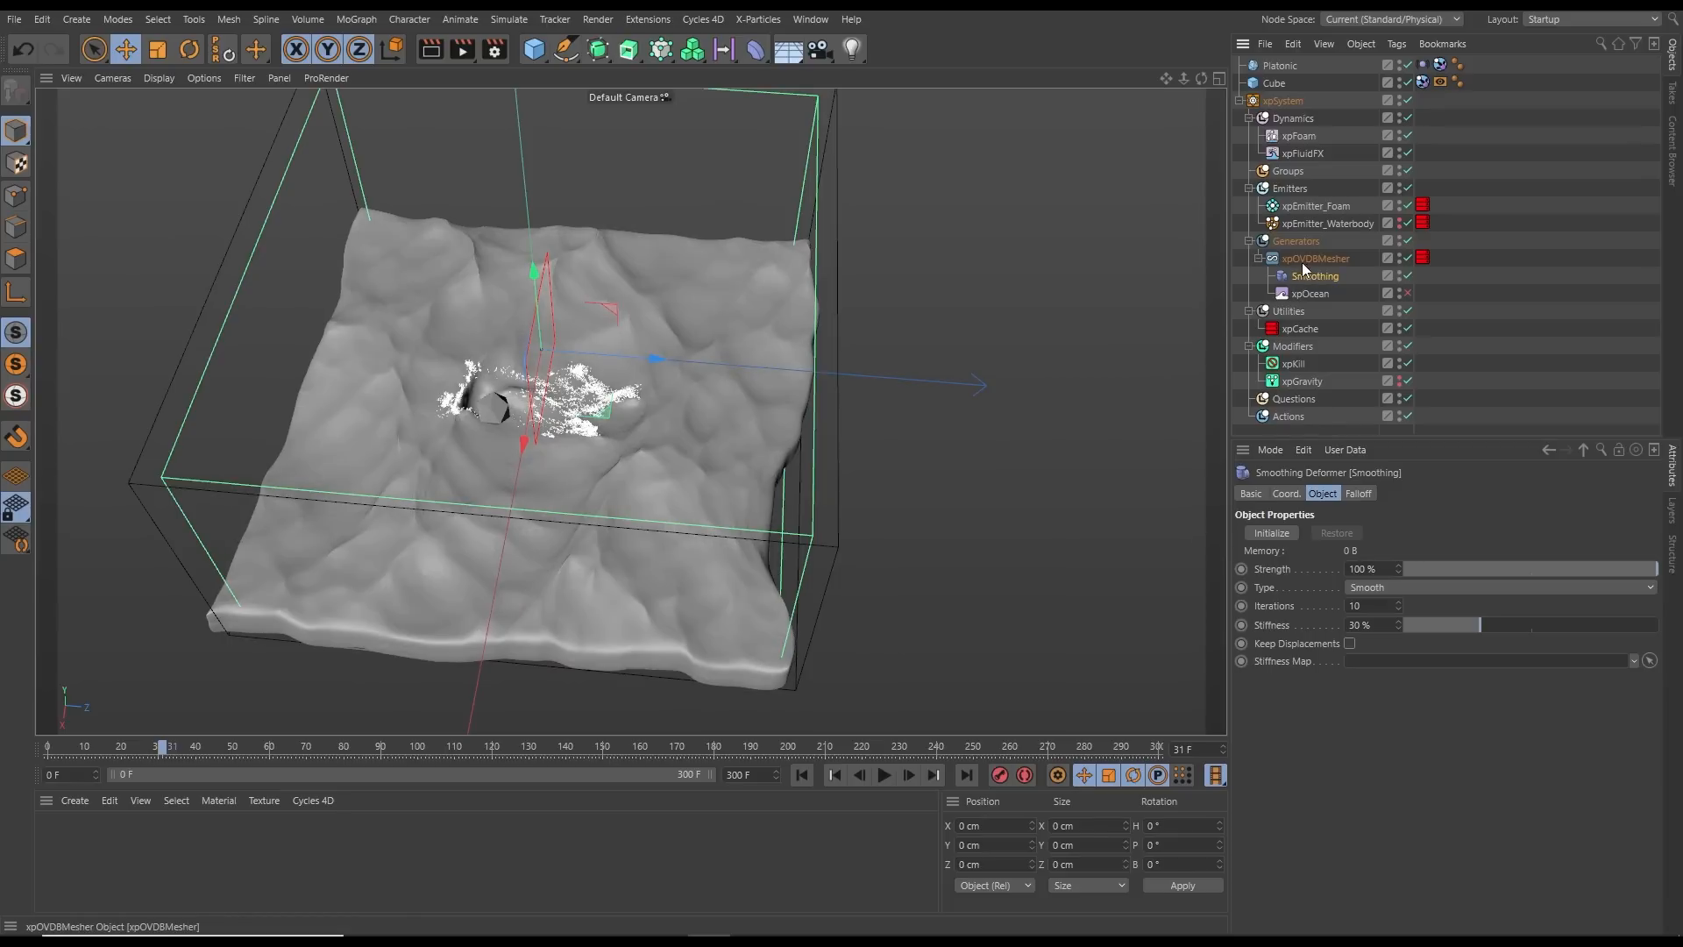
Try a stiffness of 66 % on the Smoothing deformer and check the mesh at frame 17
{"action": "left_click", "coordinate": [1302, 261]}
{"action": "left_click", "coordinate": [1317, 276]}
{"action": "left_click_drag", "start_coordinate": [1496, 628], "coordinate": [1518, 628]}
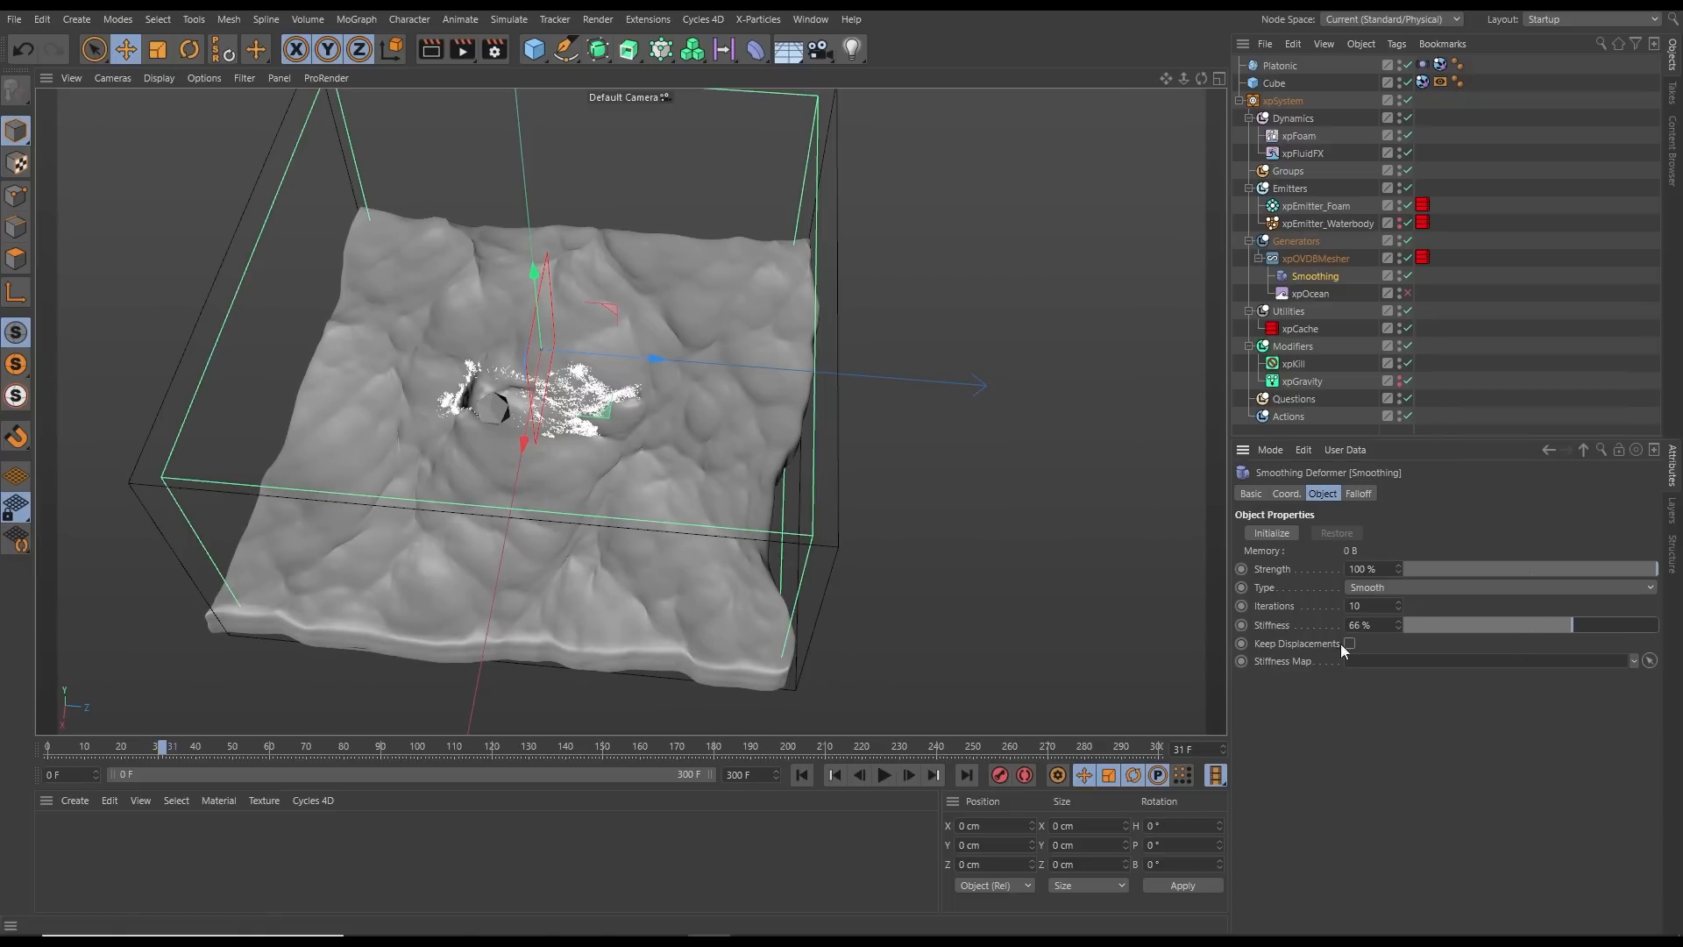
{"action": "left_click_drag", "start_coordinate": [161, 747], "coordinate": [109, 746]}
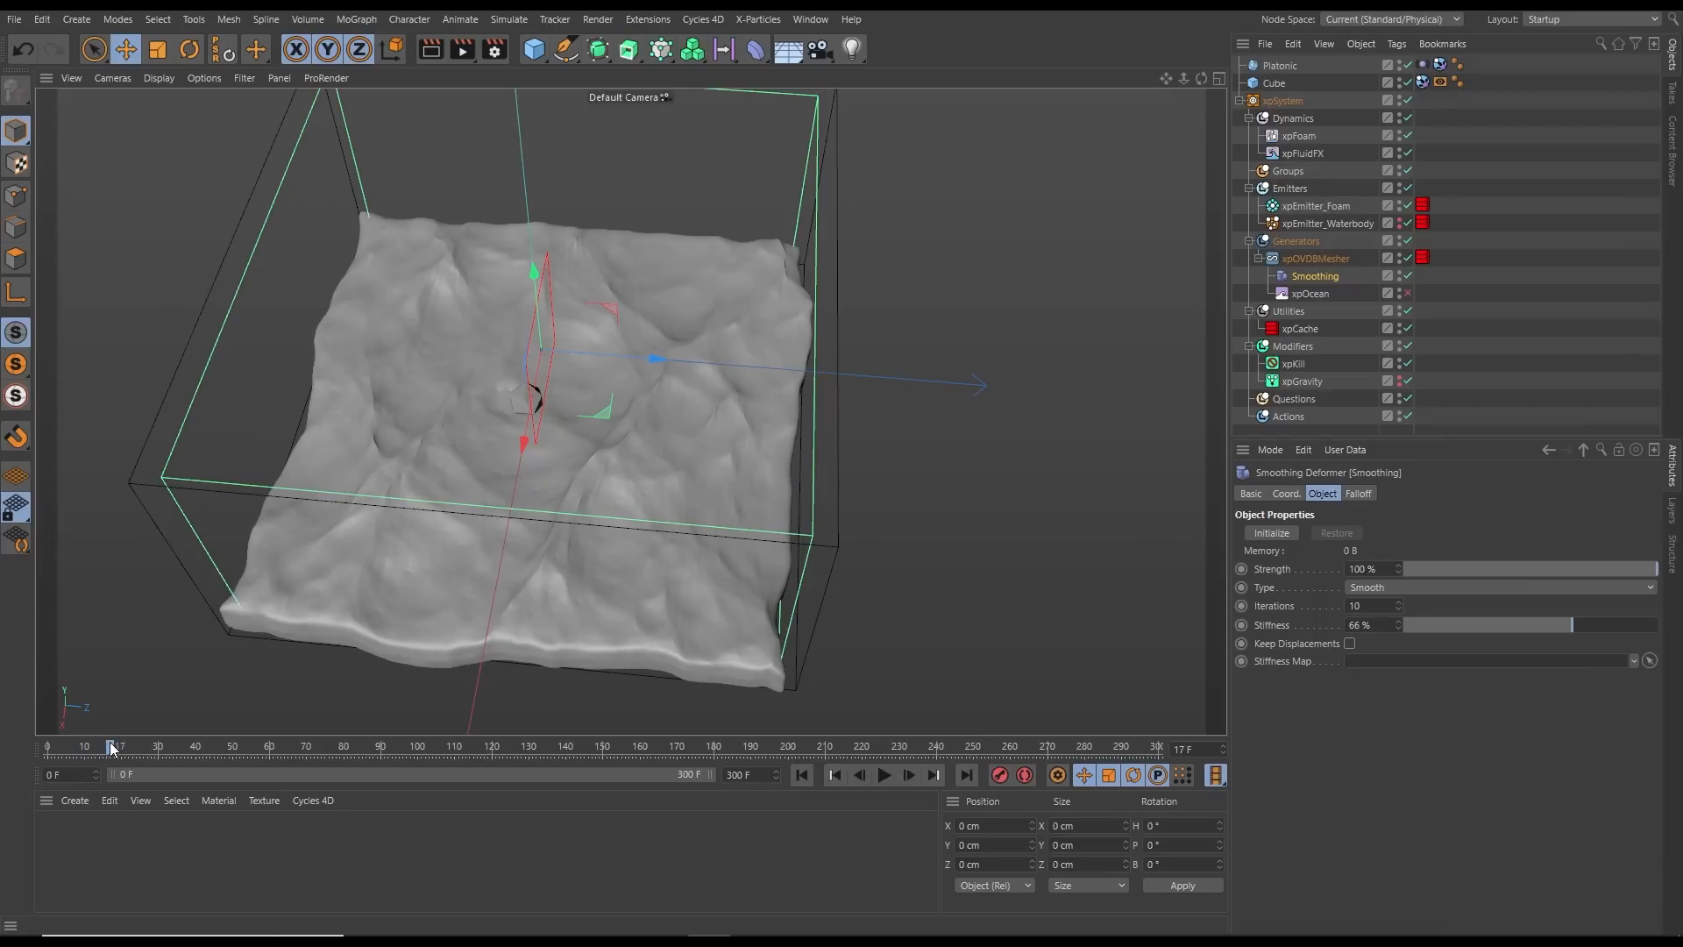
Try lowering the Smoothing deformer's stiffness to 11 % and replay the mesh from frame 0
{"action": "left_click", "coordinate": [1576, 624]}
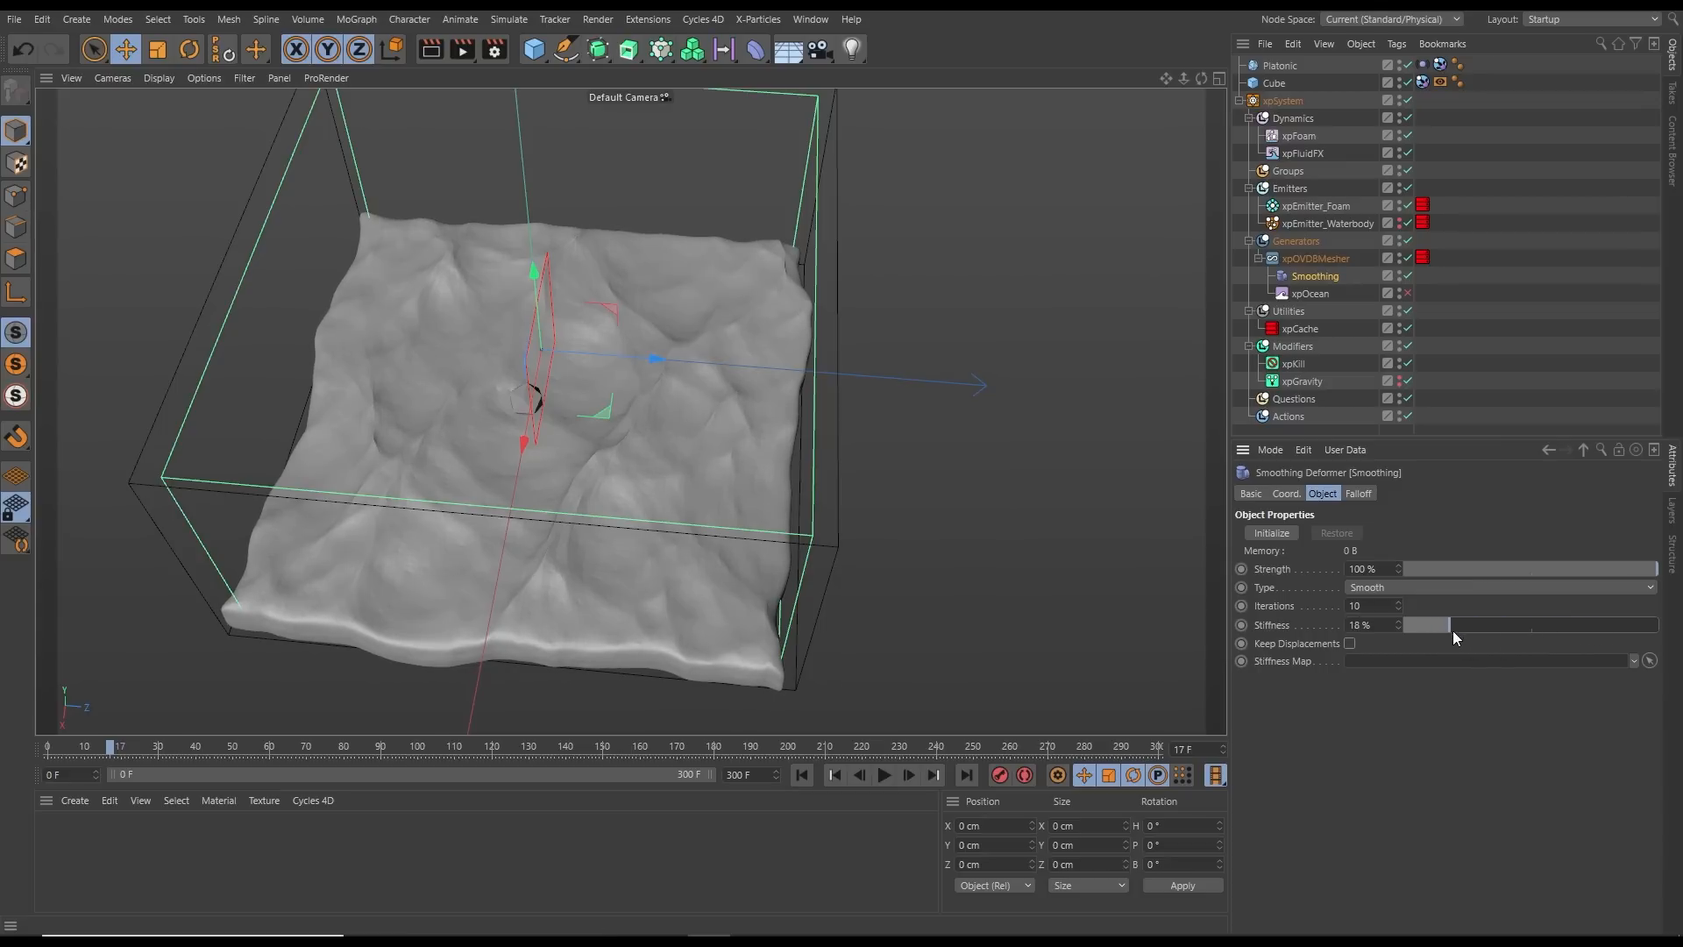
{"action": "left_click", "coordinate": [801, 775]}
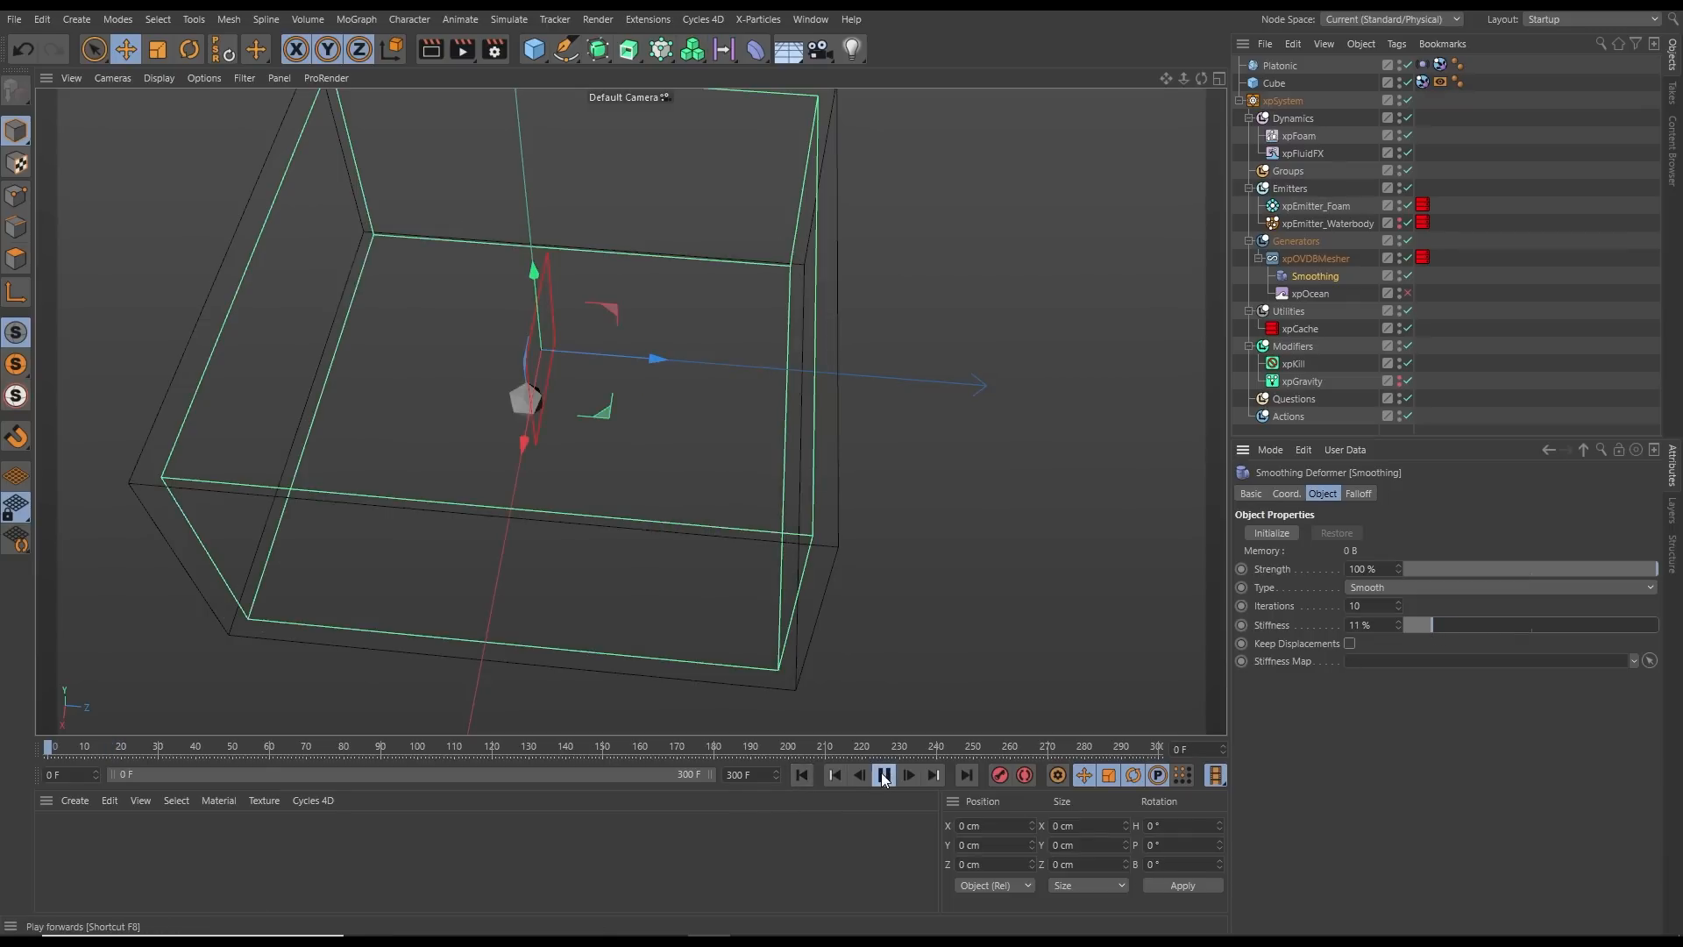
{"action": "left_click", "coordinate": [884, 775]}
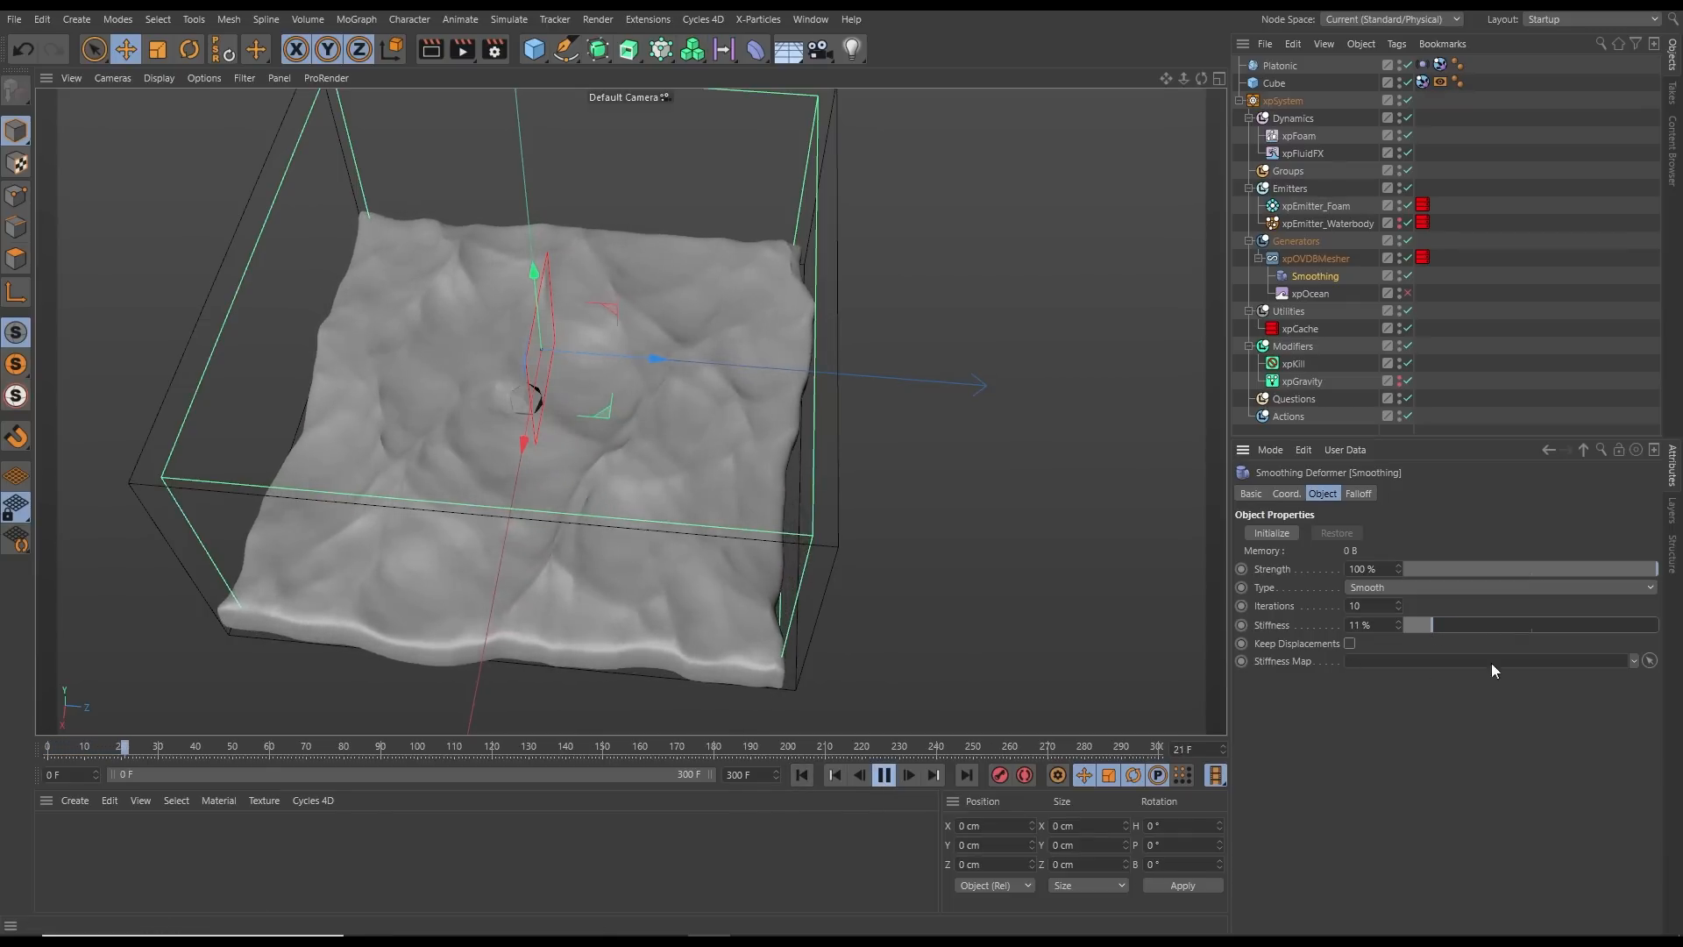
Set the Smoothing deformer's stiffness to 73 %, check the mesh during playback and return to frame 0
{"action": "left_click_drag", "start_coordinate": [1460, 630], "coordinate": [1444, 625]}
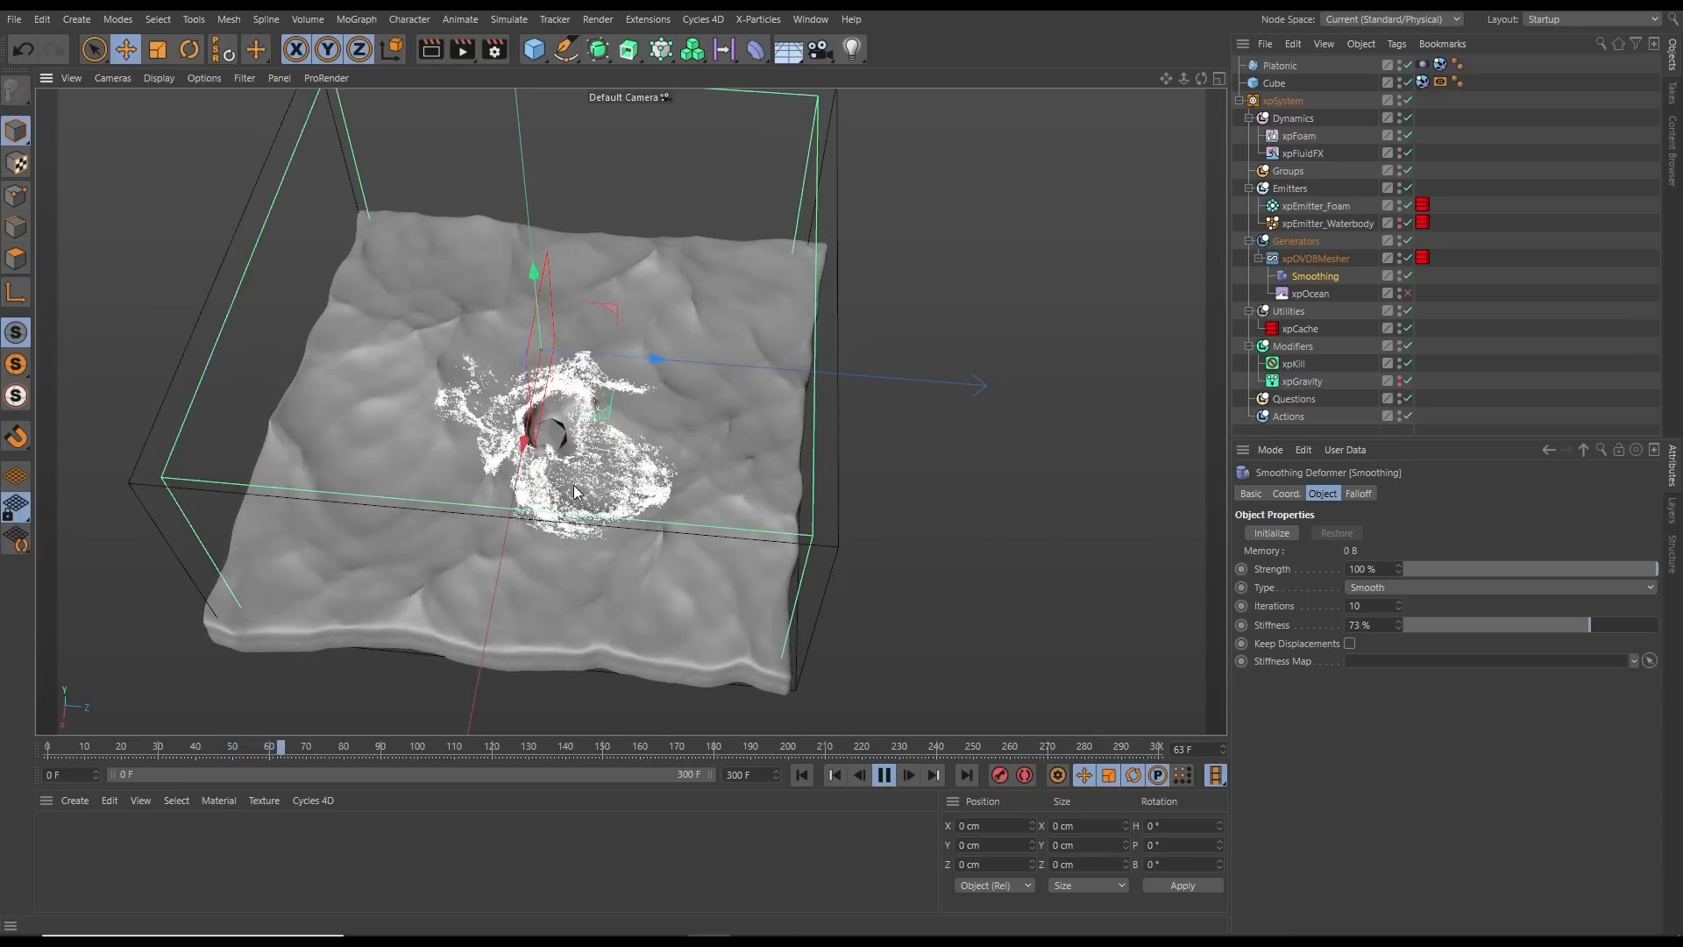
{"action": "left_click_drag", "start_coordinate": [574, 485], "coordinate": [518, 456], "text": "alt"}
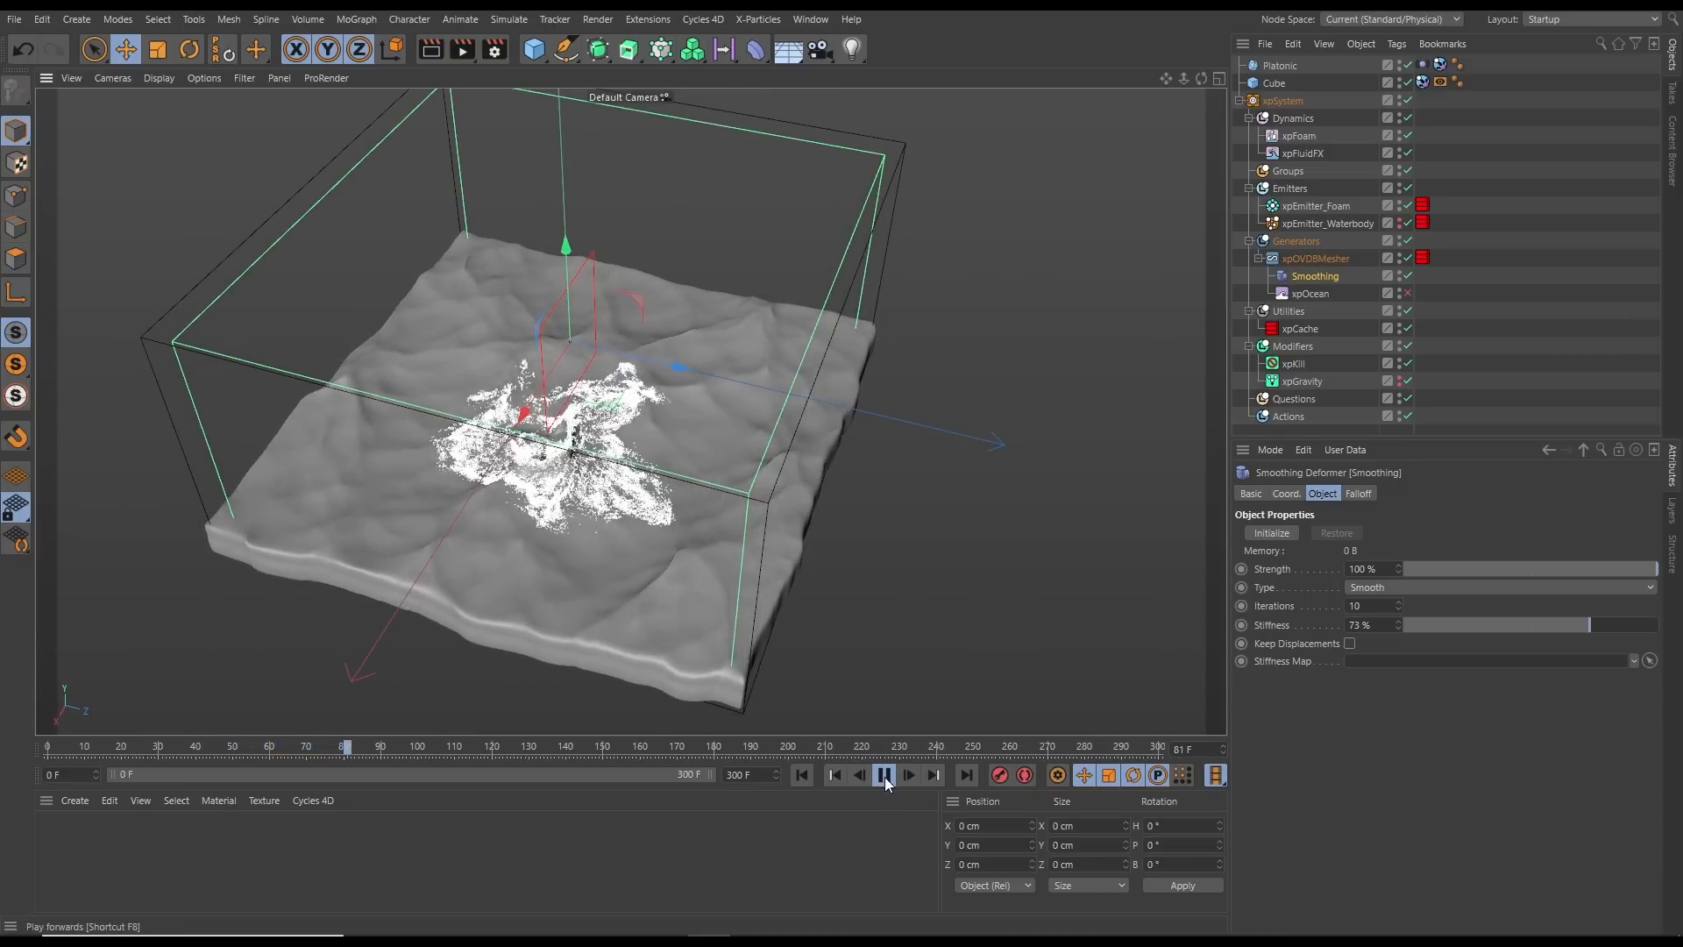
{"action": "left_click", "coordinate": [885, 777]}
{"action": "left_click", "coordinate": [837, 779]}
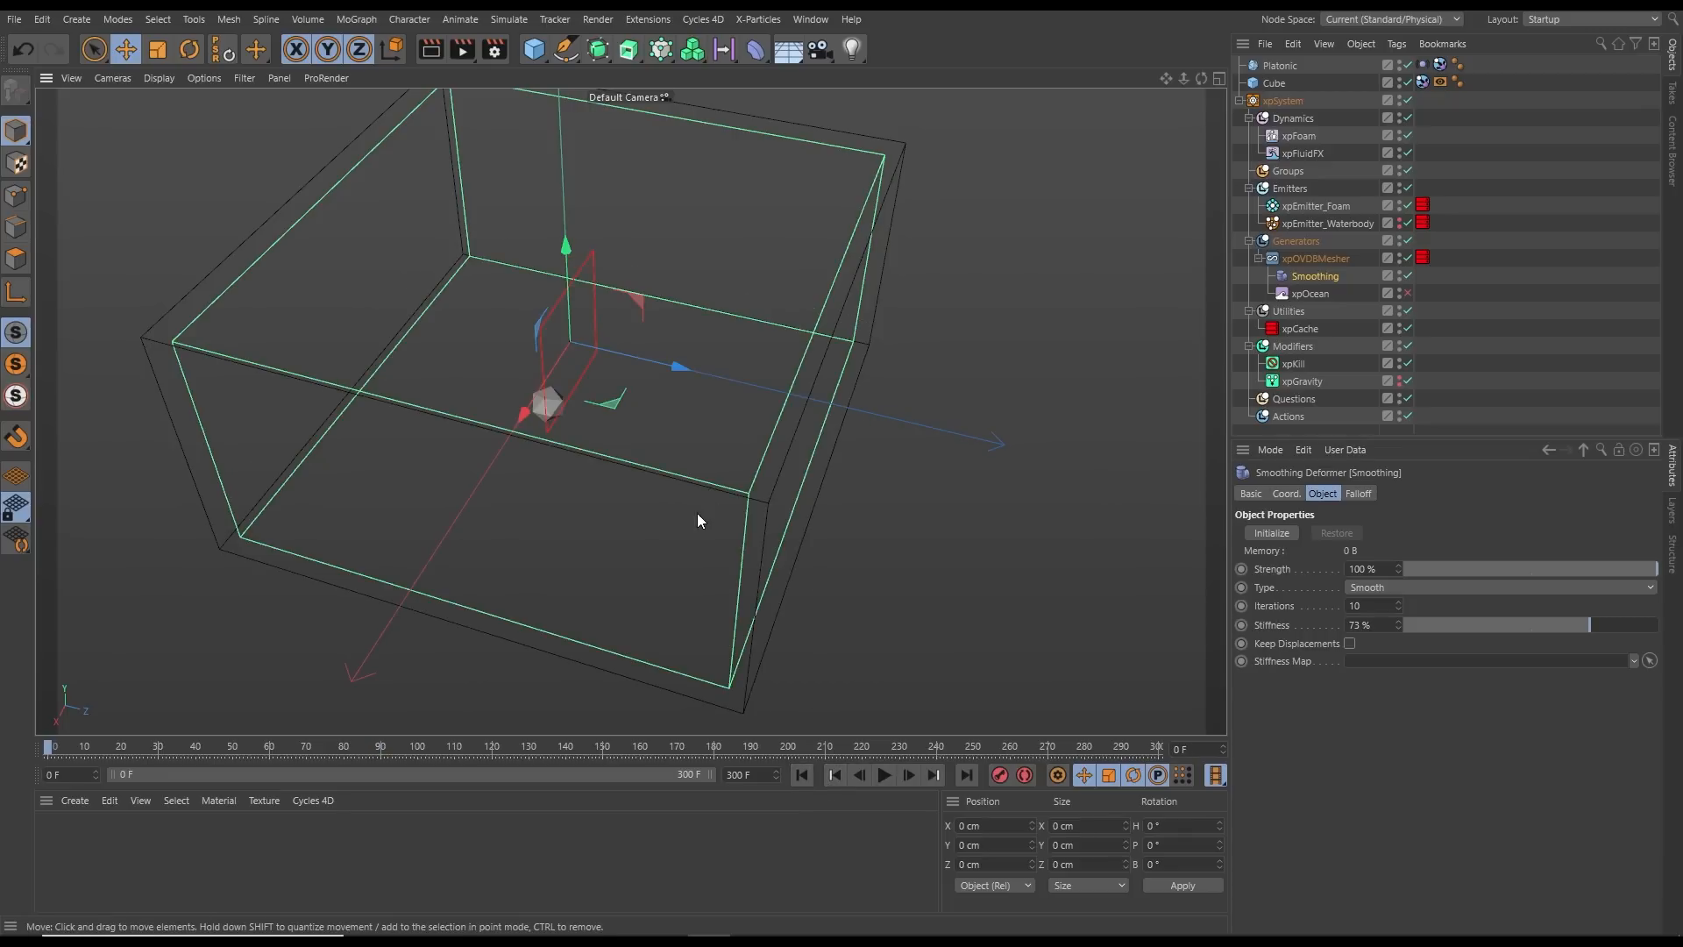
Play the smoothed mesh up to frame 46 and inspect the water surface and foam up close
{"action": "left_click_drag", "start_coordinate": [697, 513], "coordinate": [646, 448], "text": "alt"}
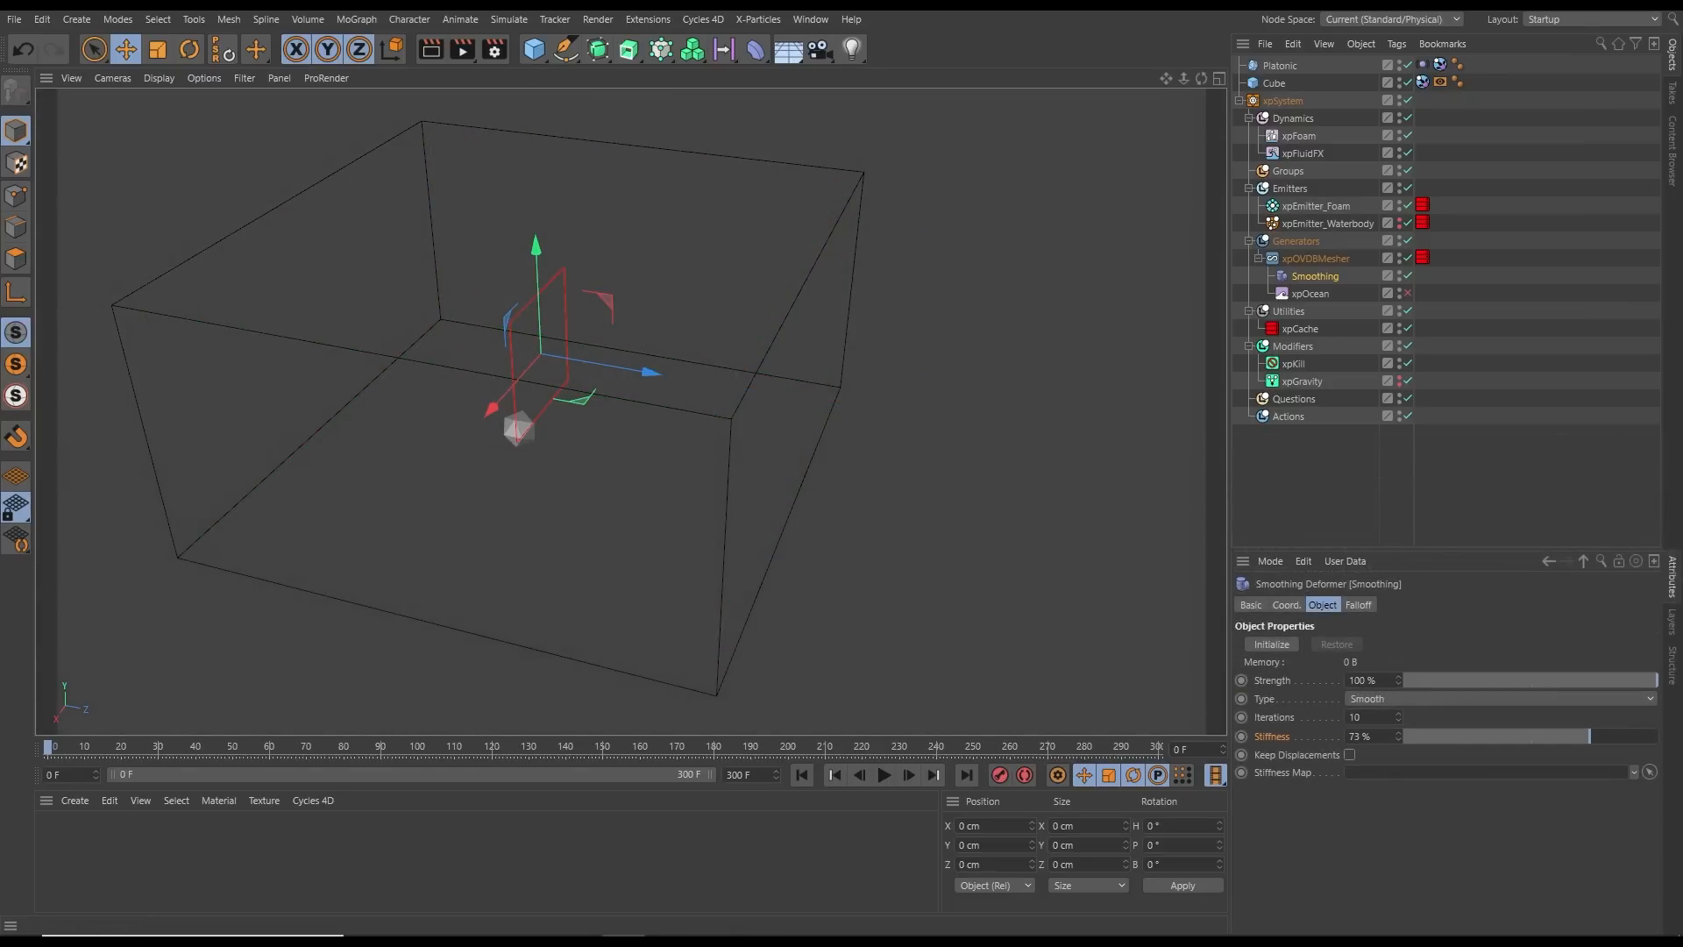
{"action": "left_click", "coordinate": [886, 775]}
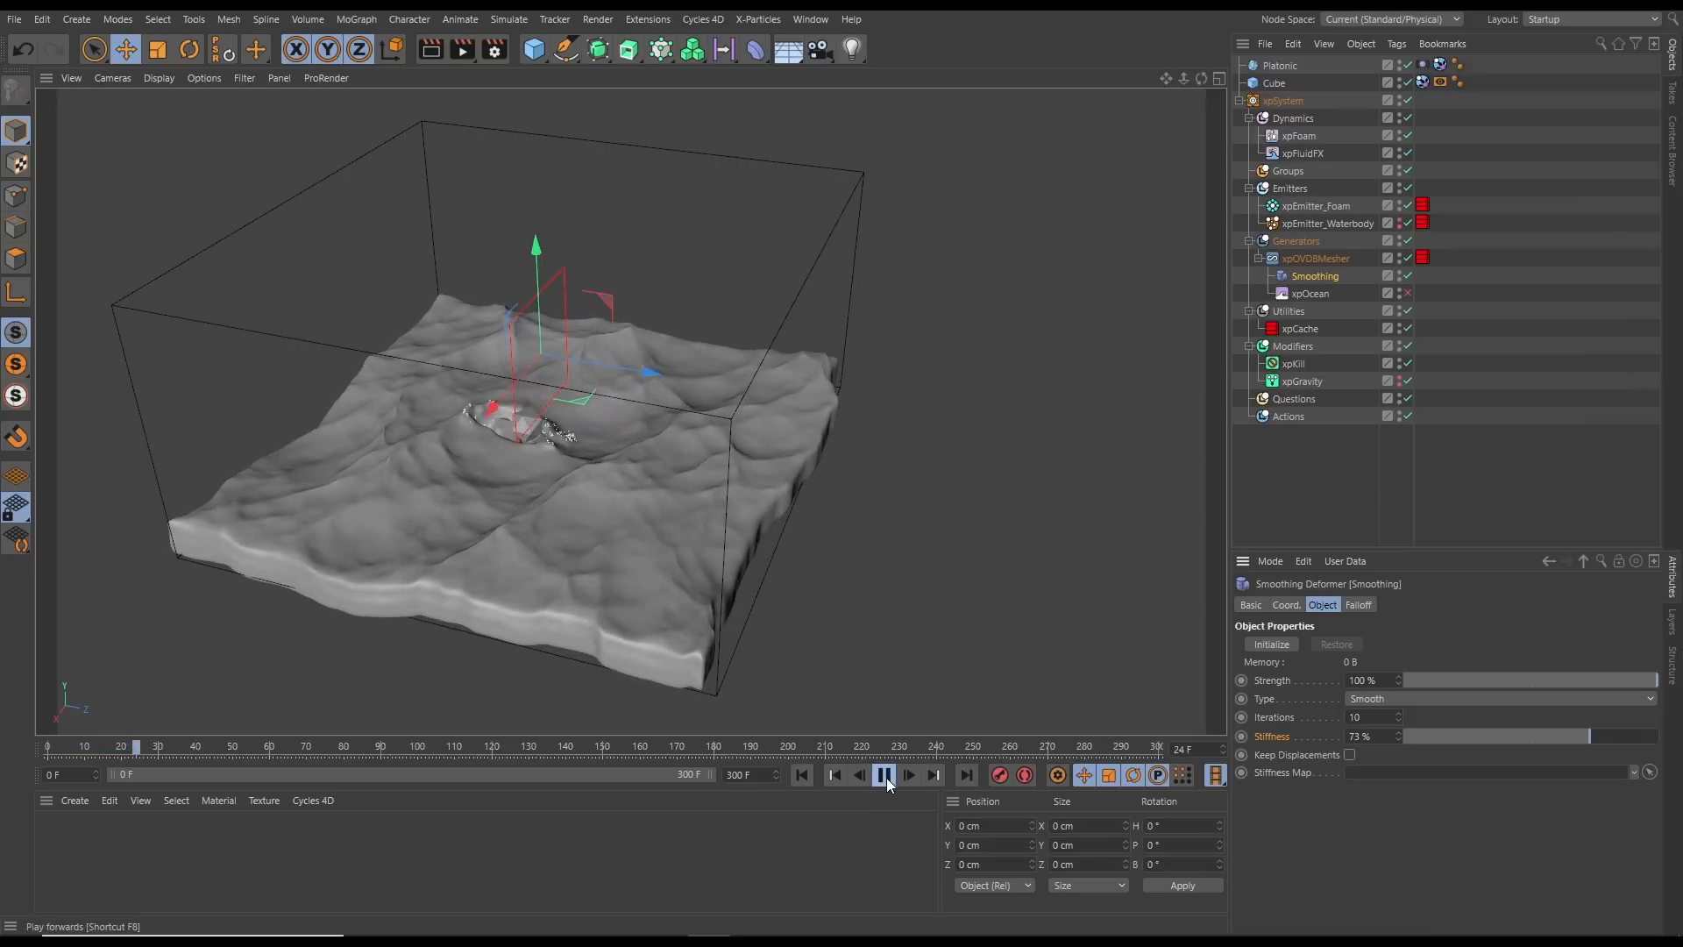
{"action": "left_click", "coordinate": [886, 775]}
{"action": "left_click", "coordinate": [883, 777]}
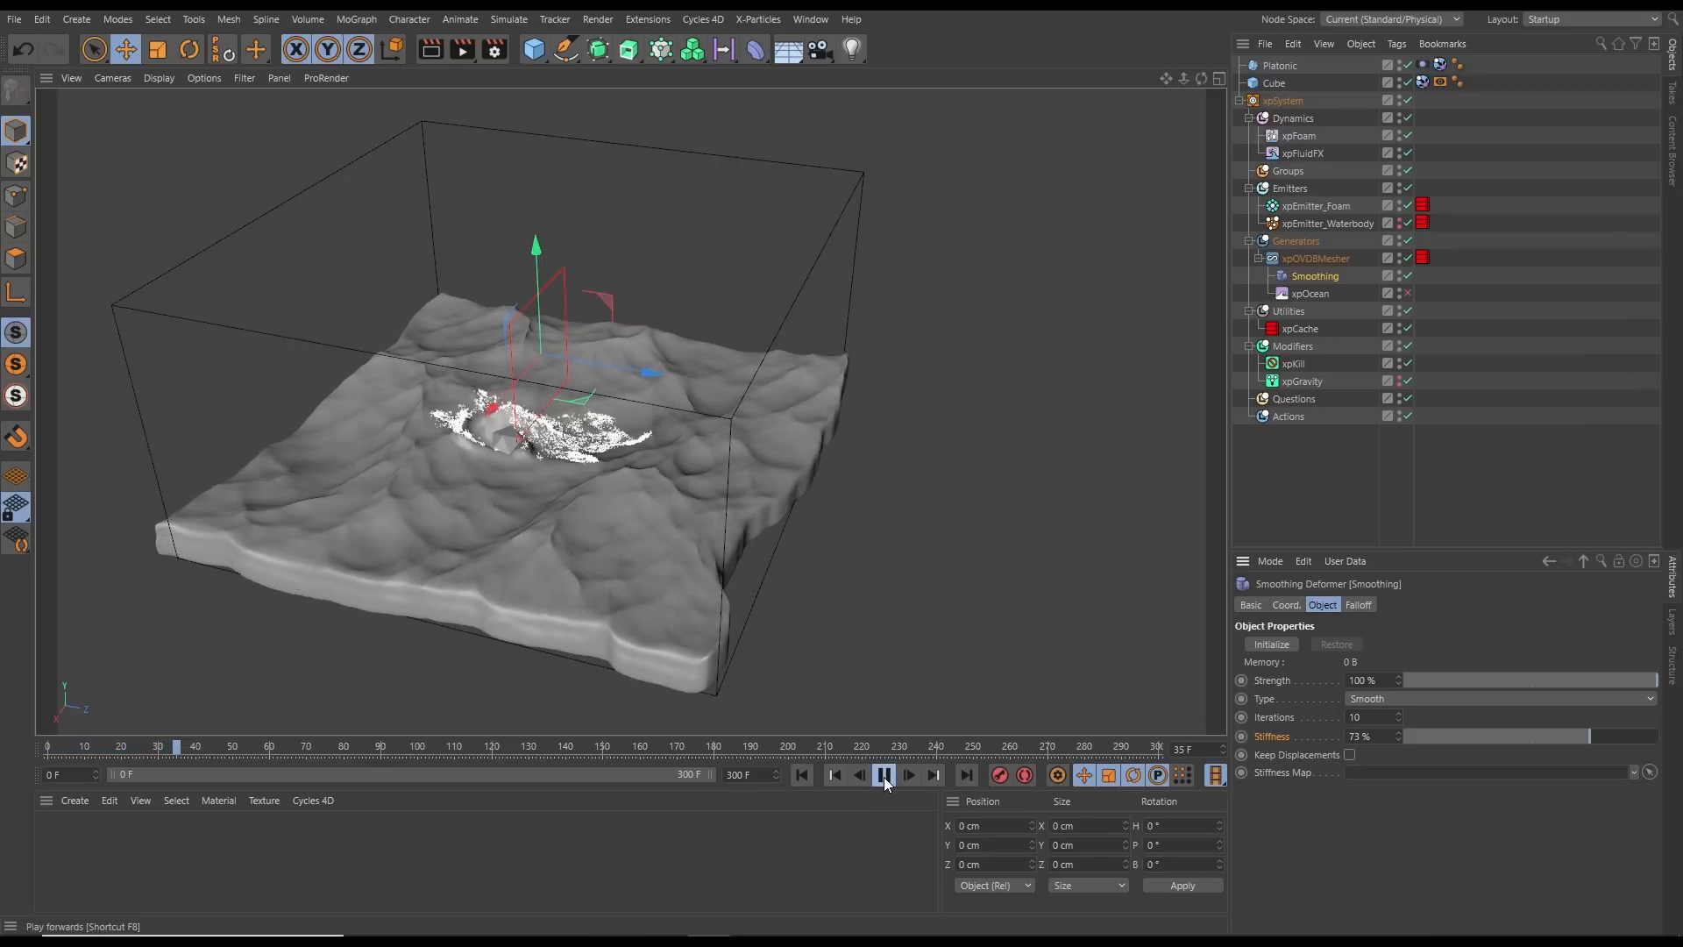
{"action": "left_click", "coordinate": [884, 775]}
{"action": "scroll", "coordinate": [675, 496], "scroll_direction": "up", "scroll_amount": 5}
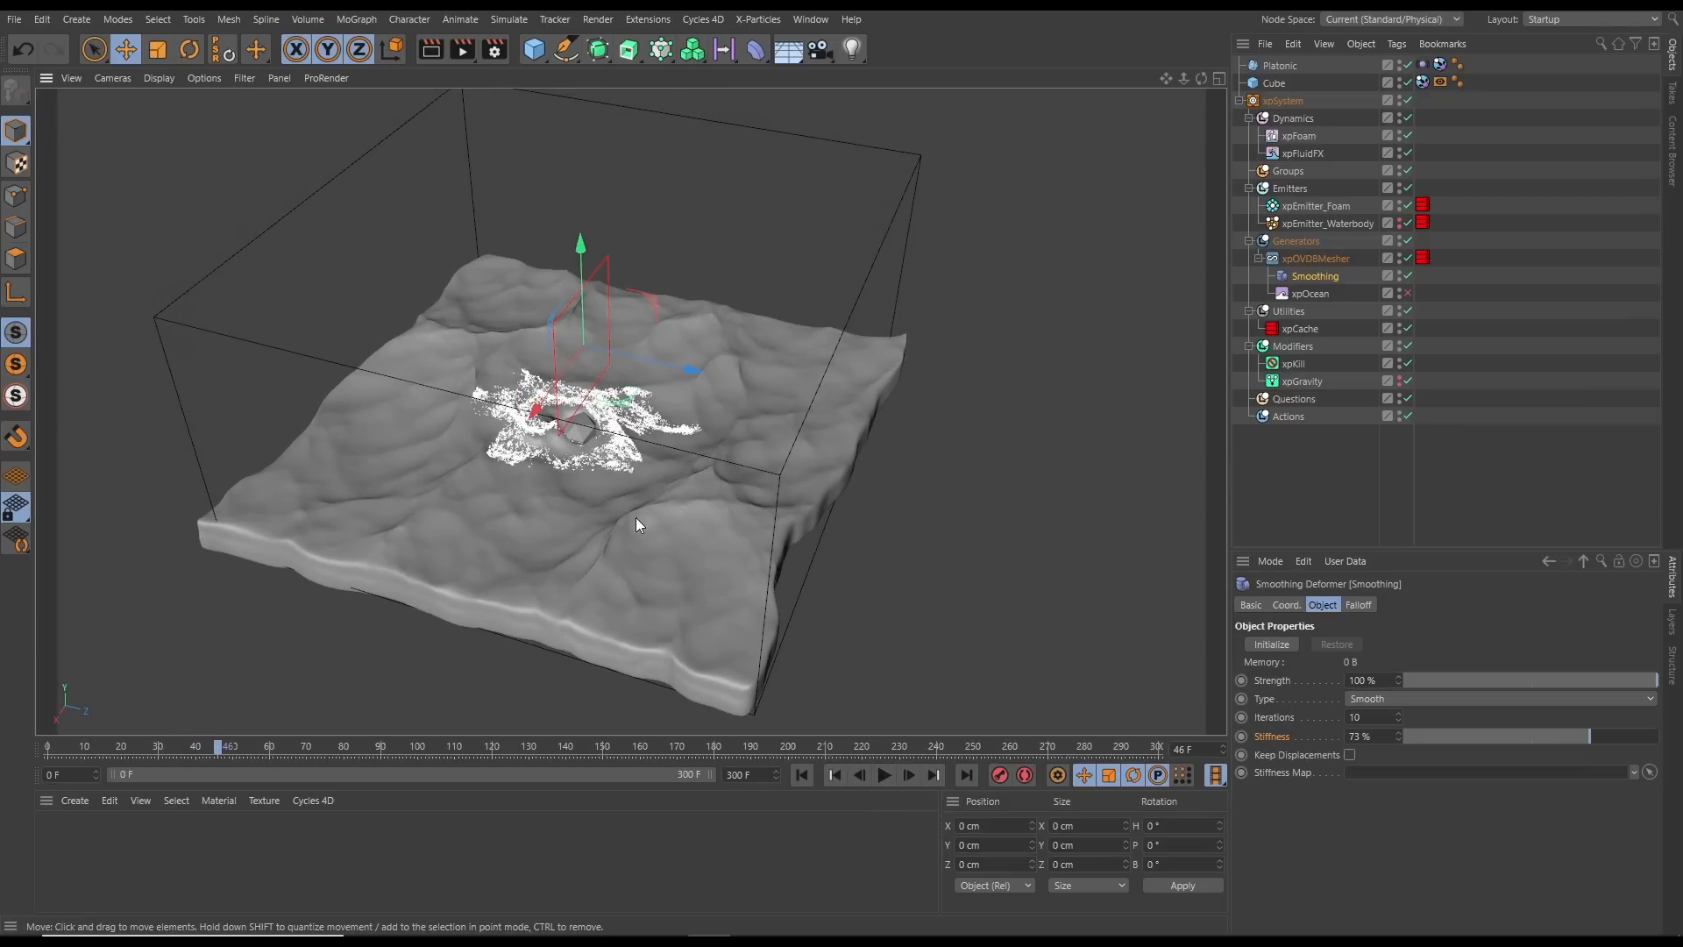
{"action": "left_click_drag", "start_coordinate": [654, 495], "coordinate": [489, 562], "text": "alt"}
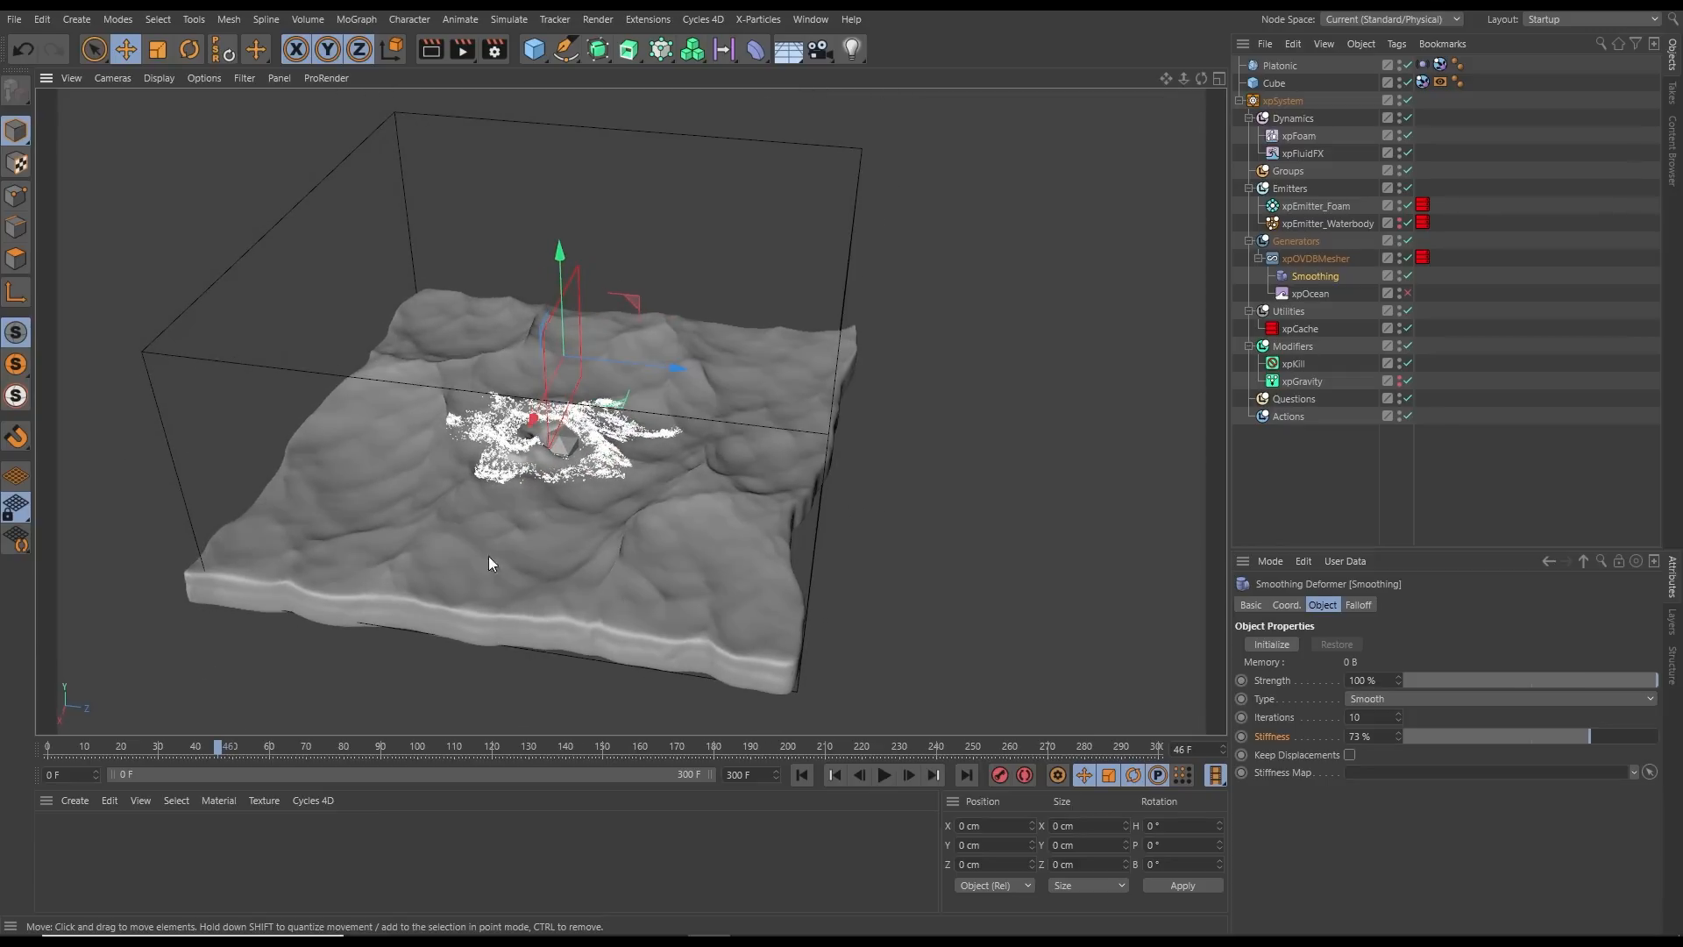
Create a new material, apply it to the xpOVDBMesher water mesh and open it in the Material Editor clear of the mesh
{"action": "double_click", "coordinate": [84, 838]}
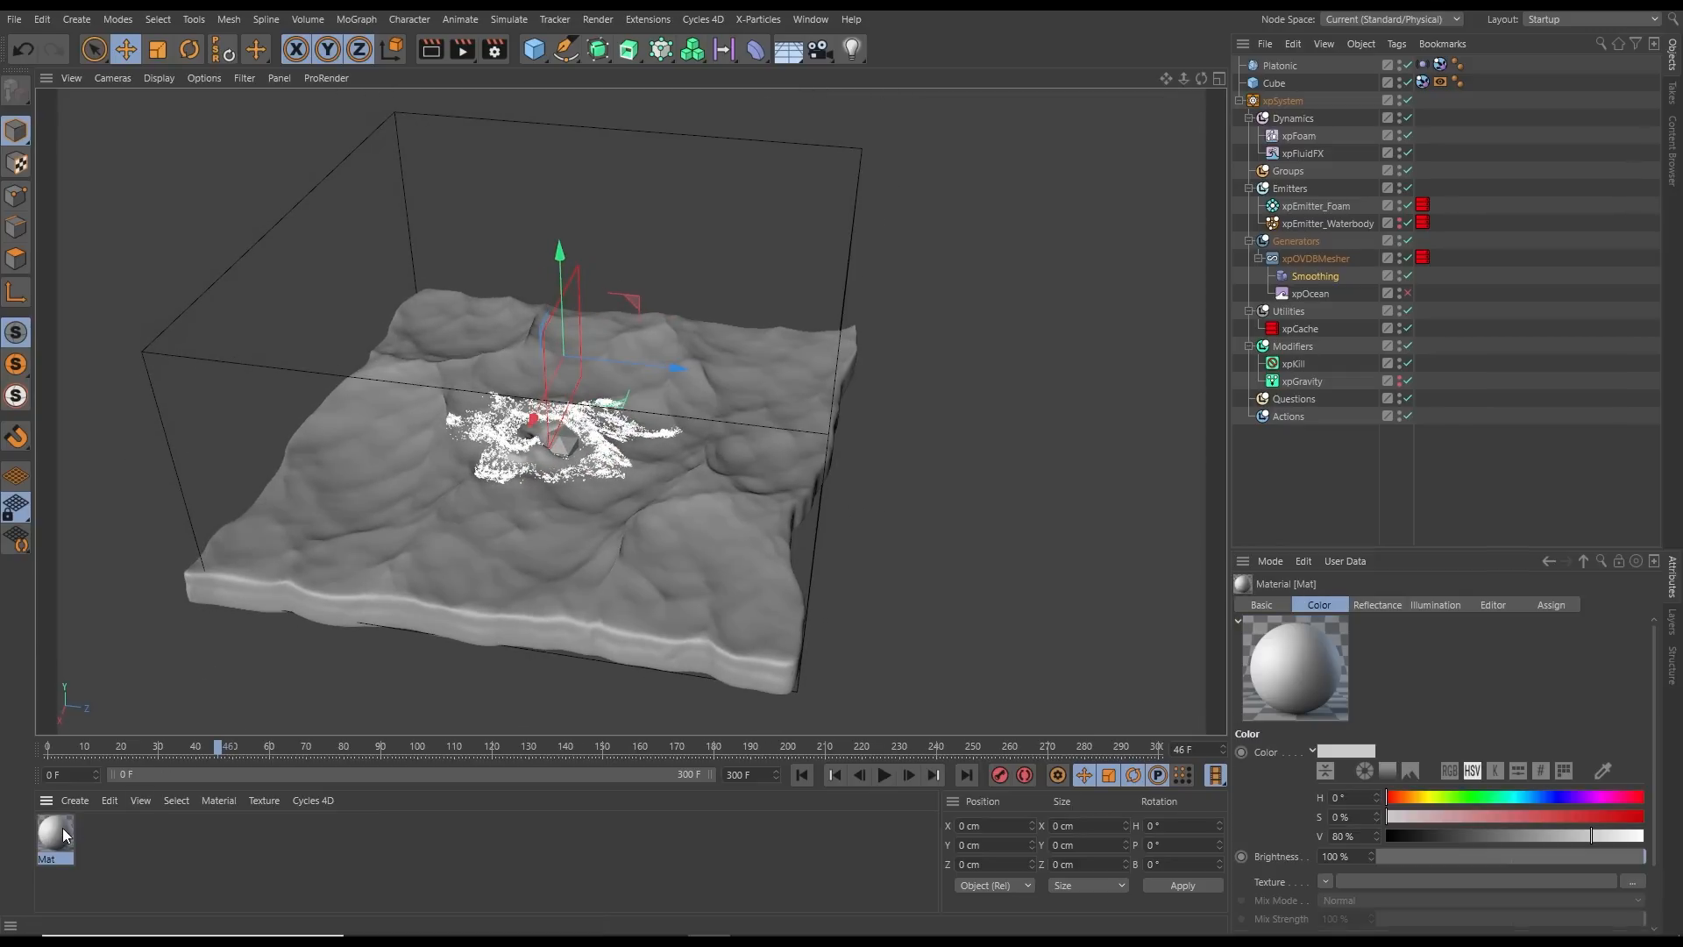
{"action": "left_click_drag", "start_coordinate": [58, 833], "coordinate": [362, 539]}
{"action": "double_click", "coordinate": [55, 833]}
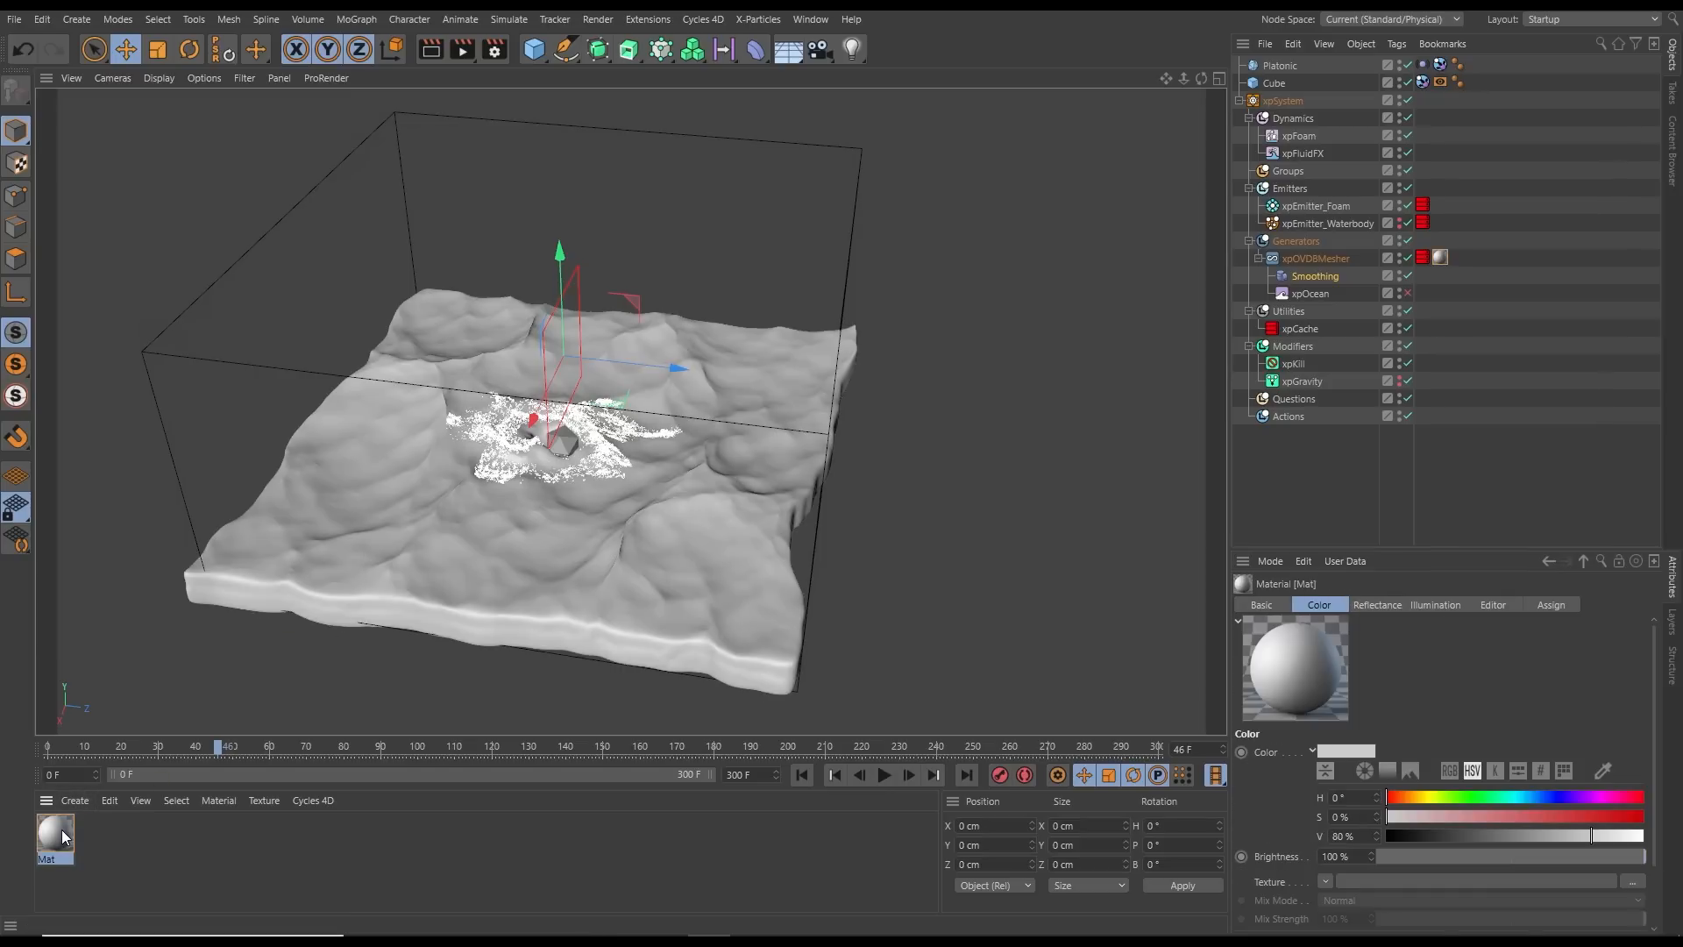
{"action": "left_click_drag", "start_coordinate": [612, 120], "coordinate": [1232, 106]}
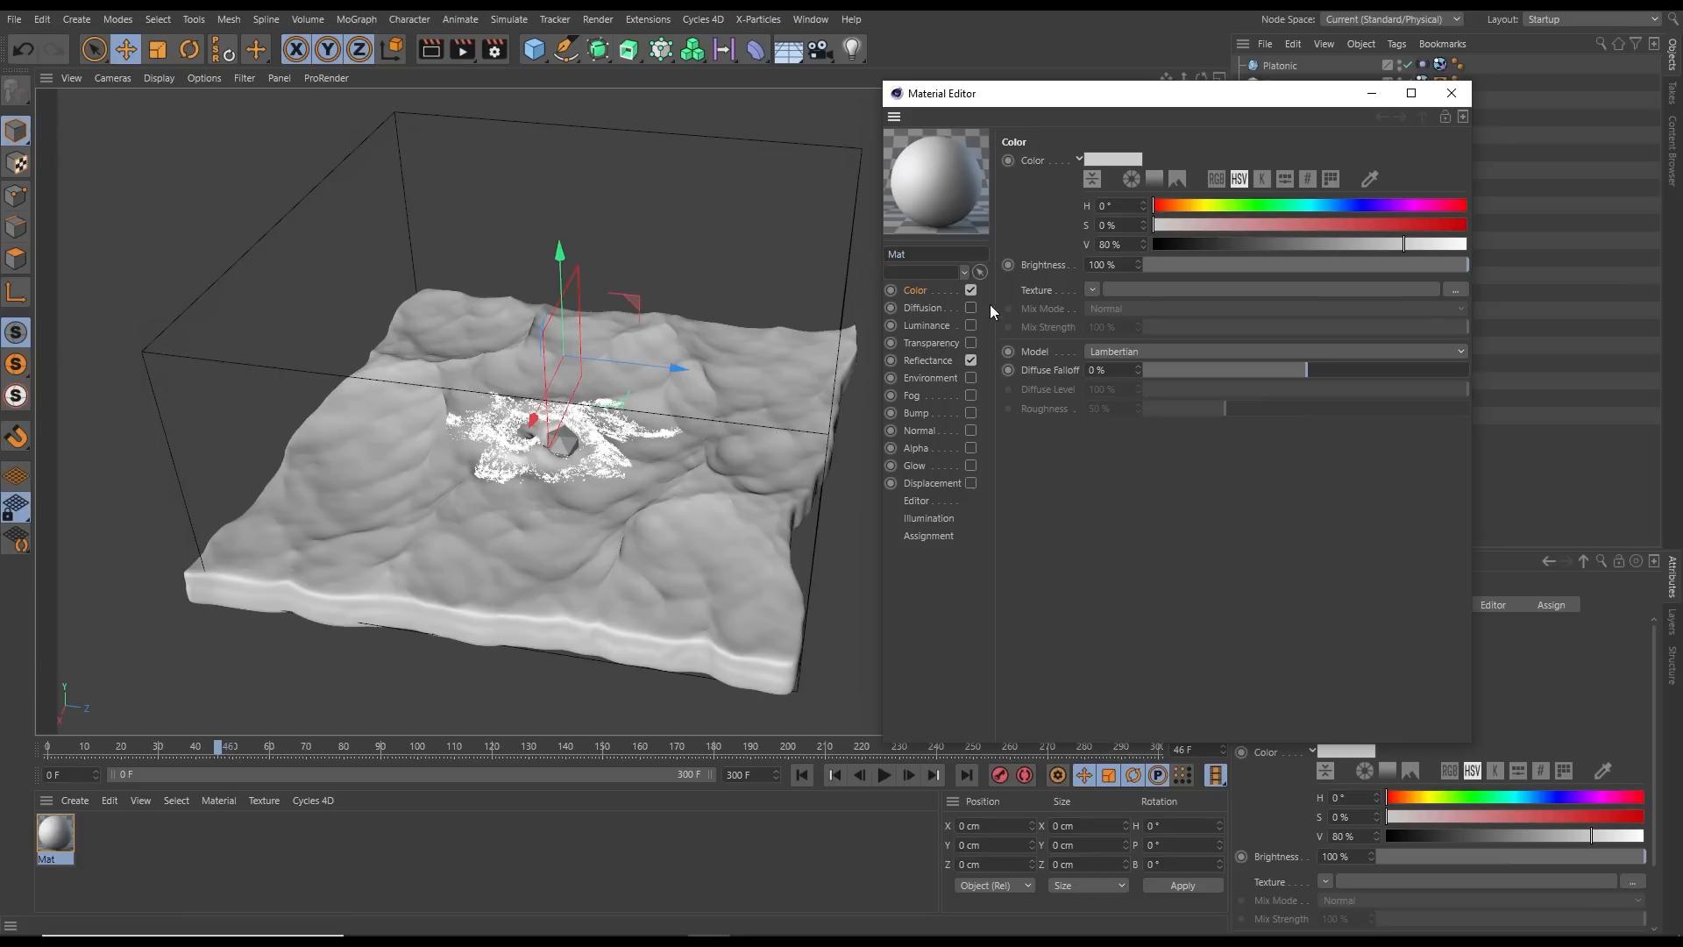
Load a Fresnel shader into the material's Color texture and inspect the shading on the water mesh
{"action": "left_click", "coordinate": [925, 358]}
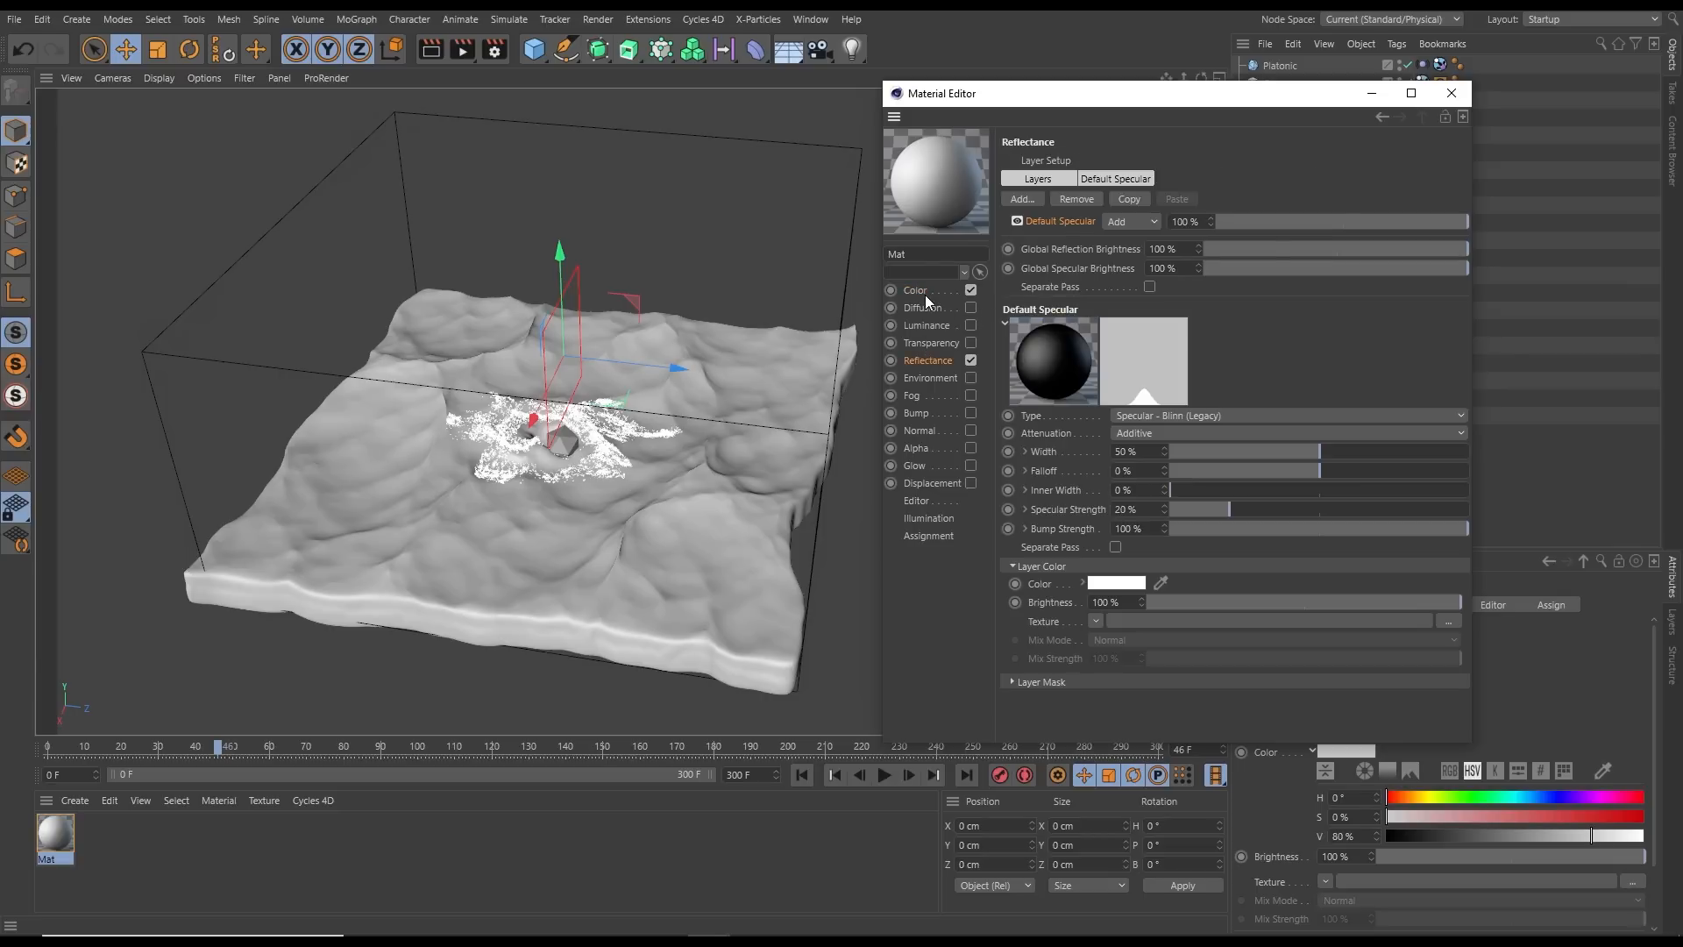
{"action": "left_click", "coordinate": [925, 292]}
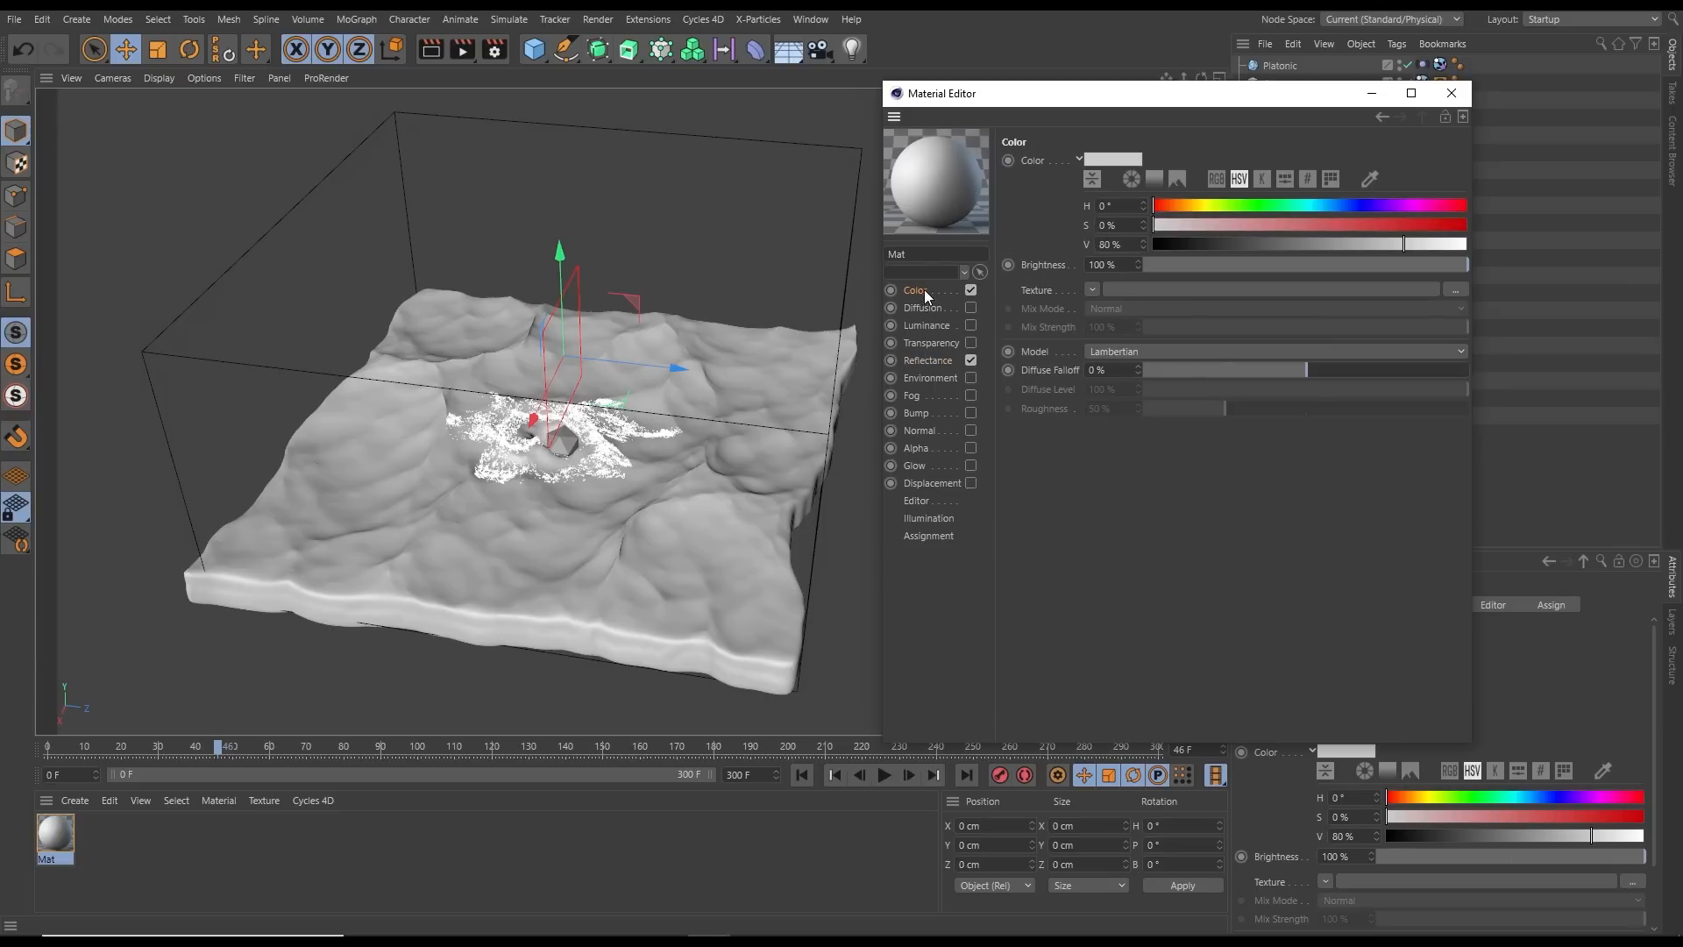
{"action": "left_click", "coordinate": [1092, 290]}
{"action": "left_click", "coordinate": [1098, 473]}
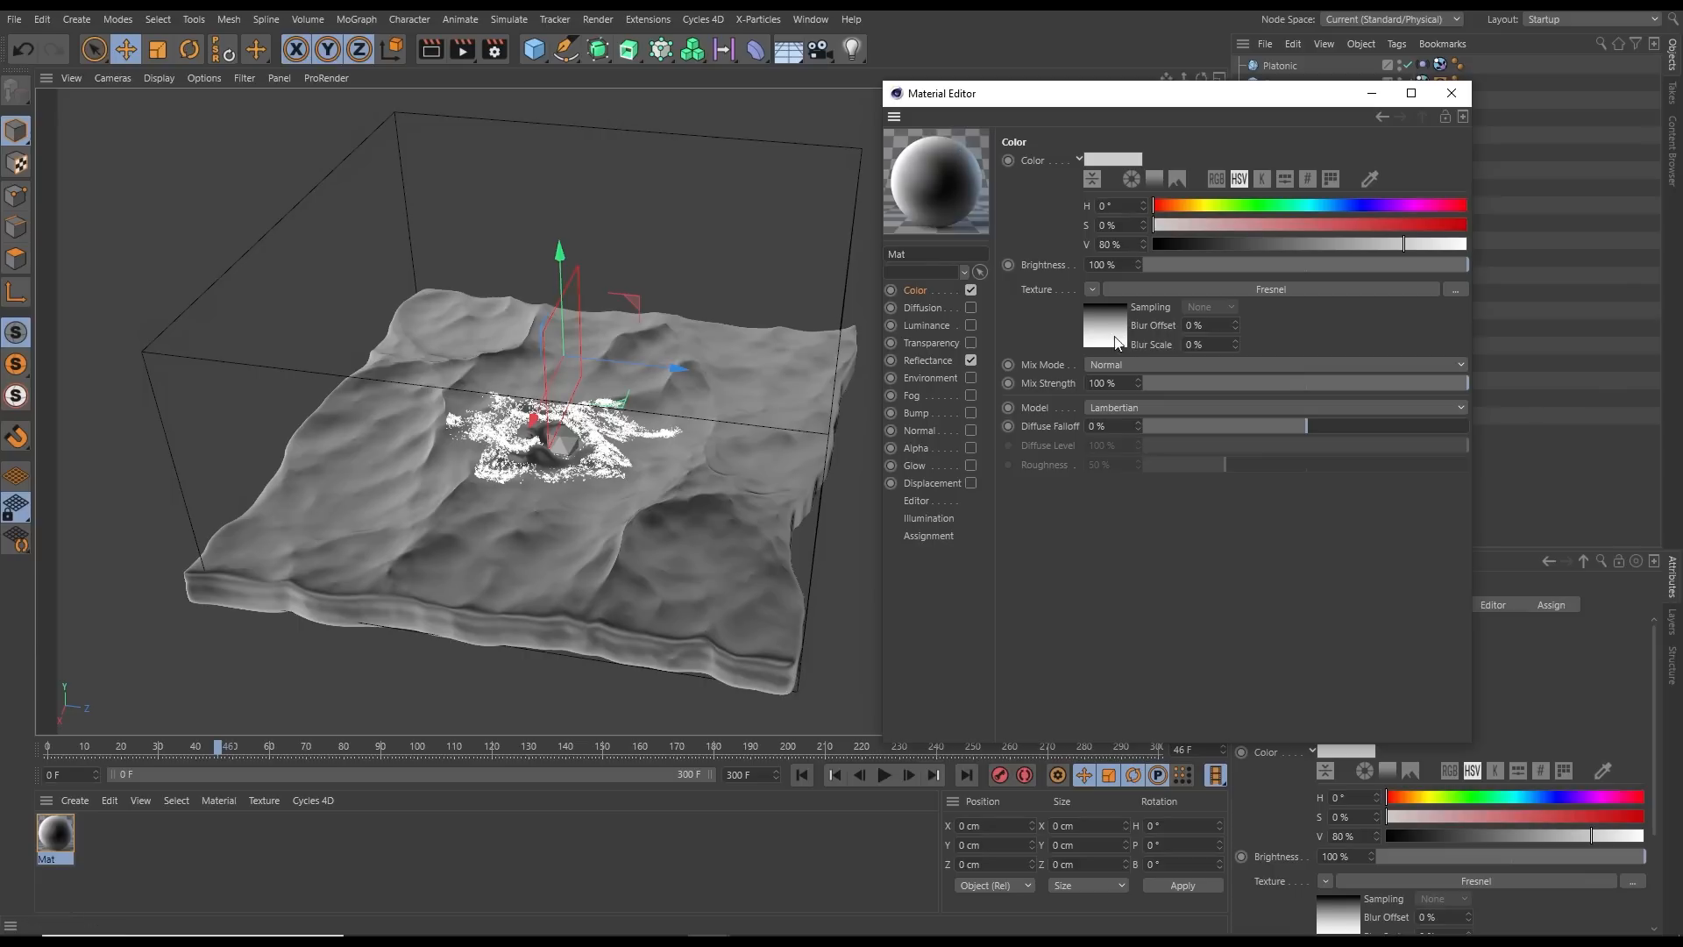
{"action": "left_click_drag", "start_coordinate": [674, 512], "coordinate": [694, 454], "text": "alt"}
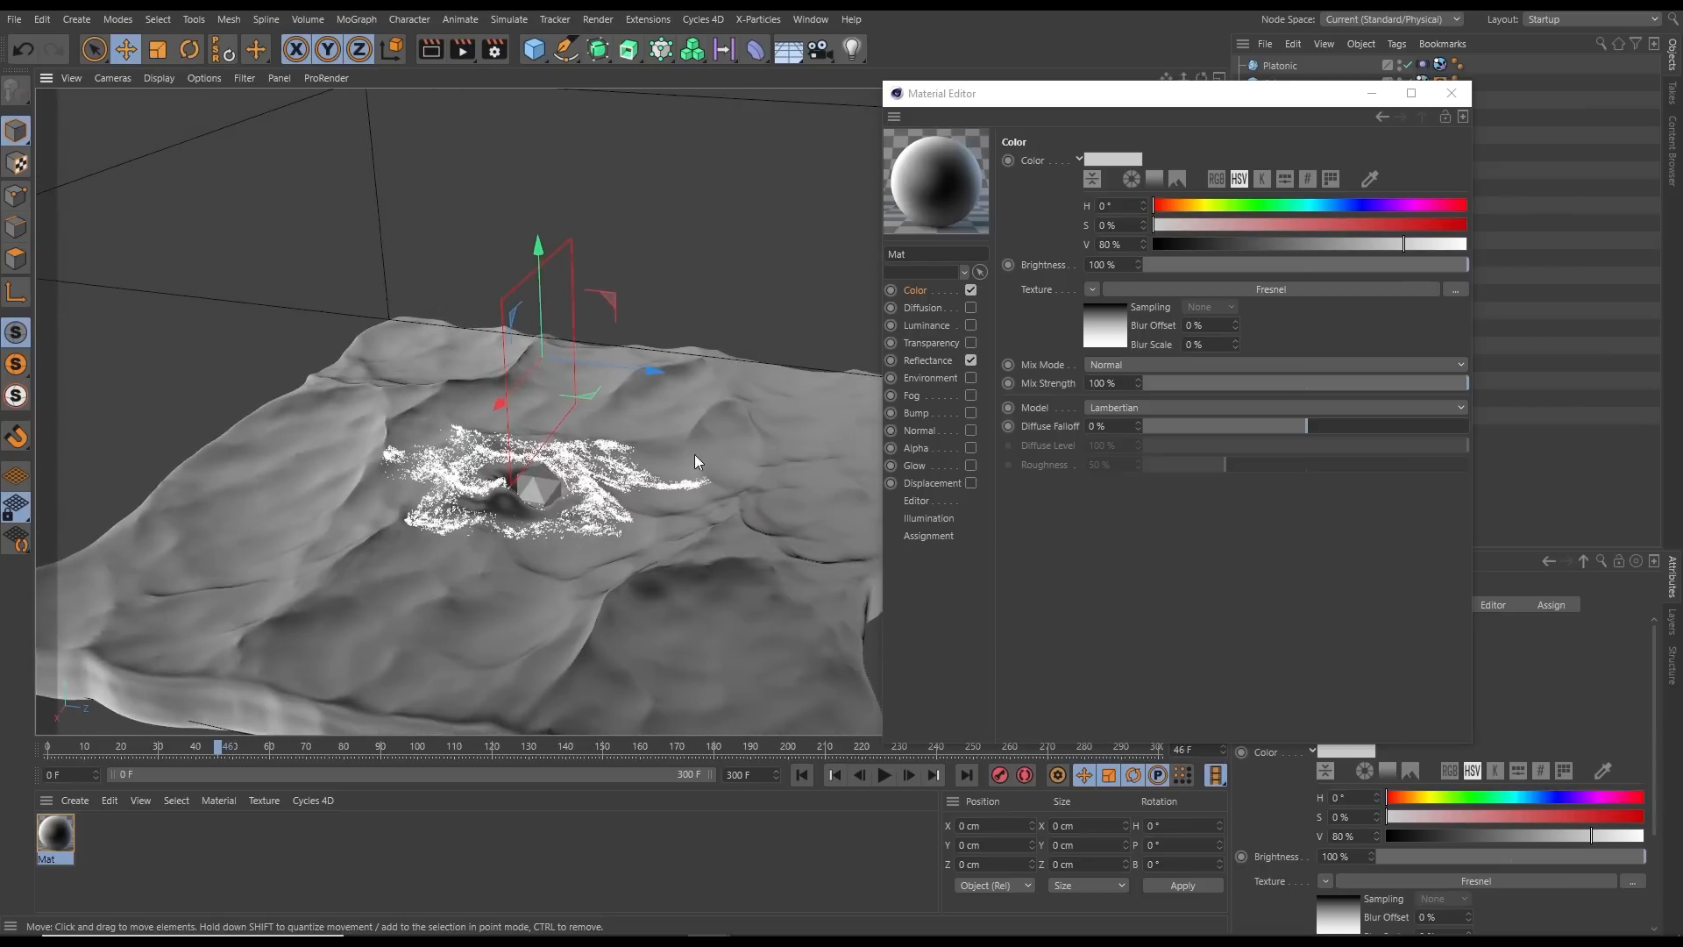
Load the Sky 2 preset into the Fresnel shader's gradient and inspect the blue water mesh clear of the Material Editor
{"action": "left_click", "coordinate": [1094, 311]}
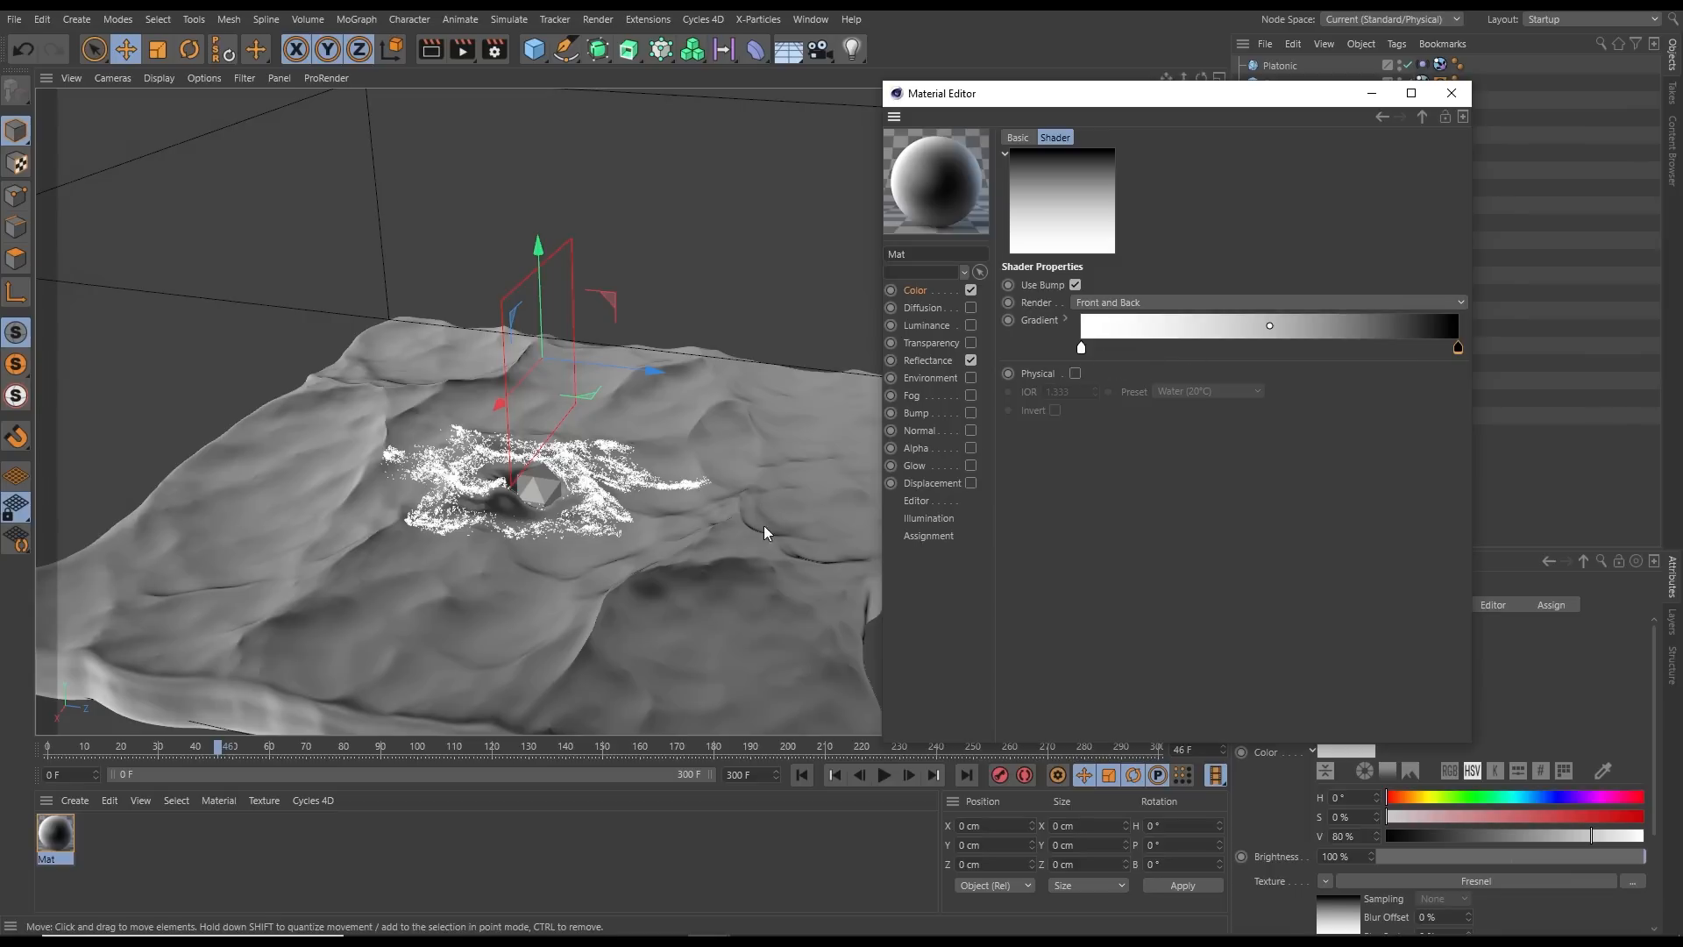
{"action": "left_click", "coordinate": [1065, 321]}
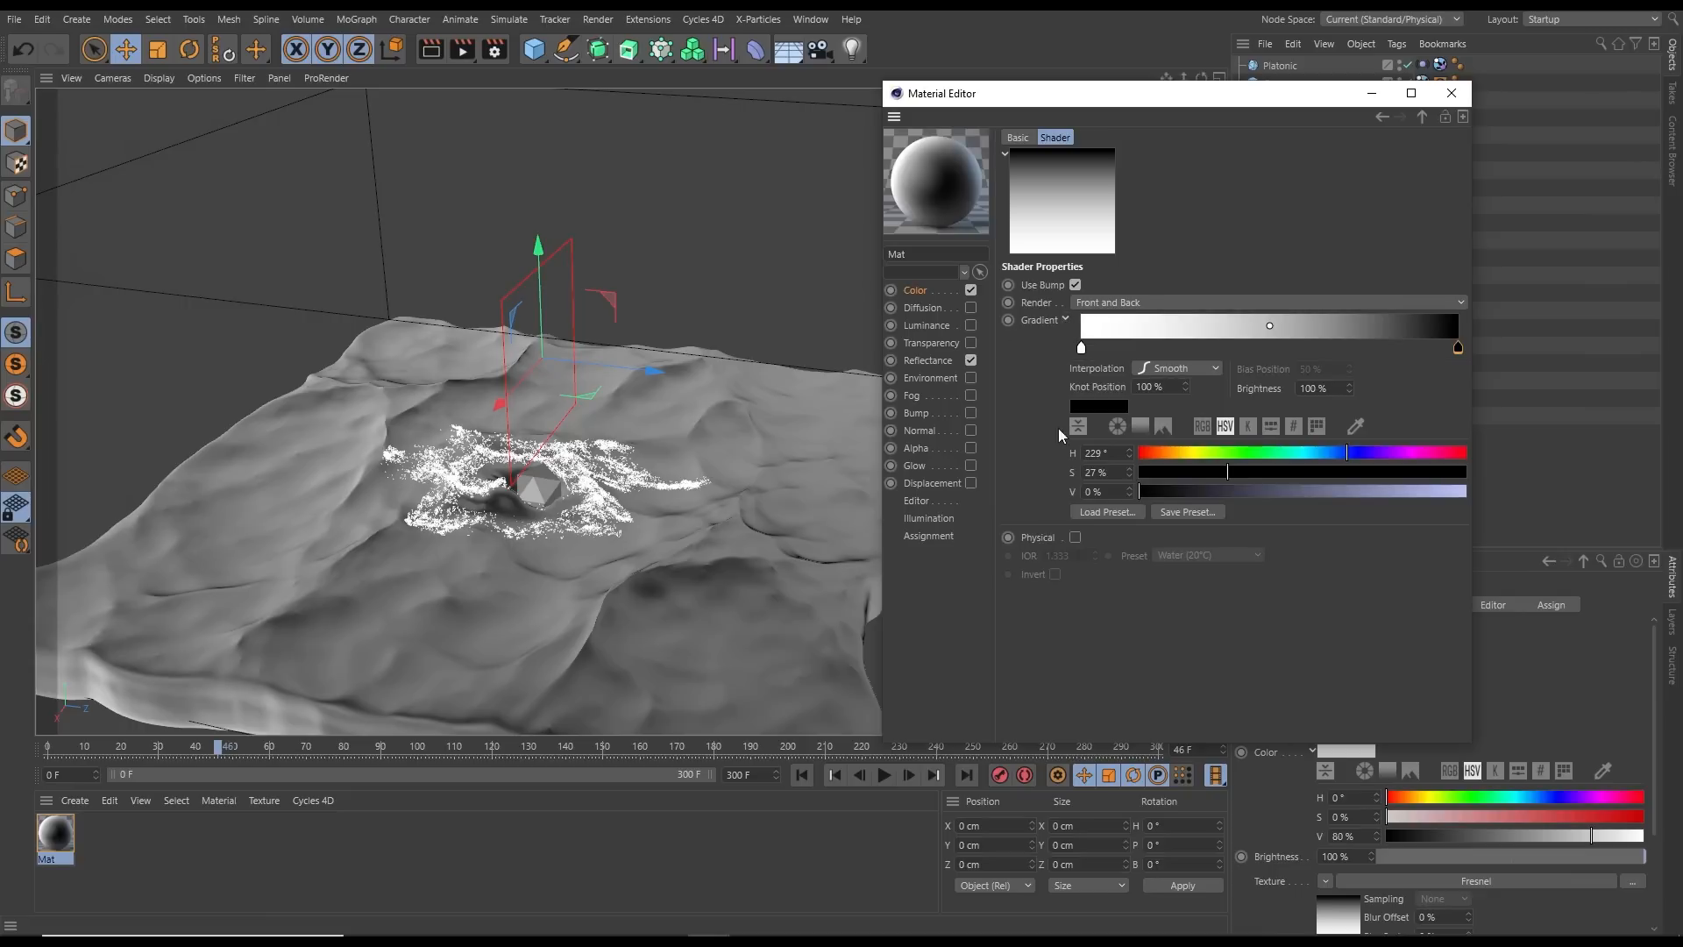
{"action": "left_click", "coordinate": [1103, 513]}
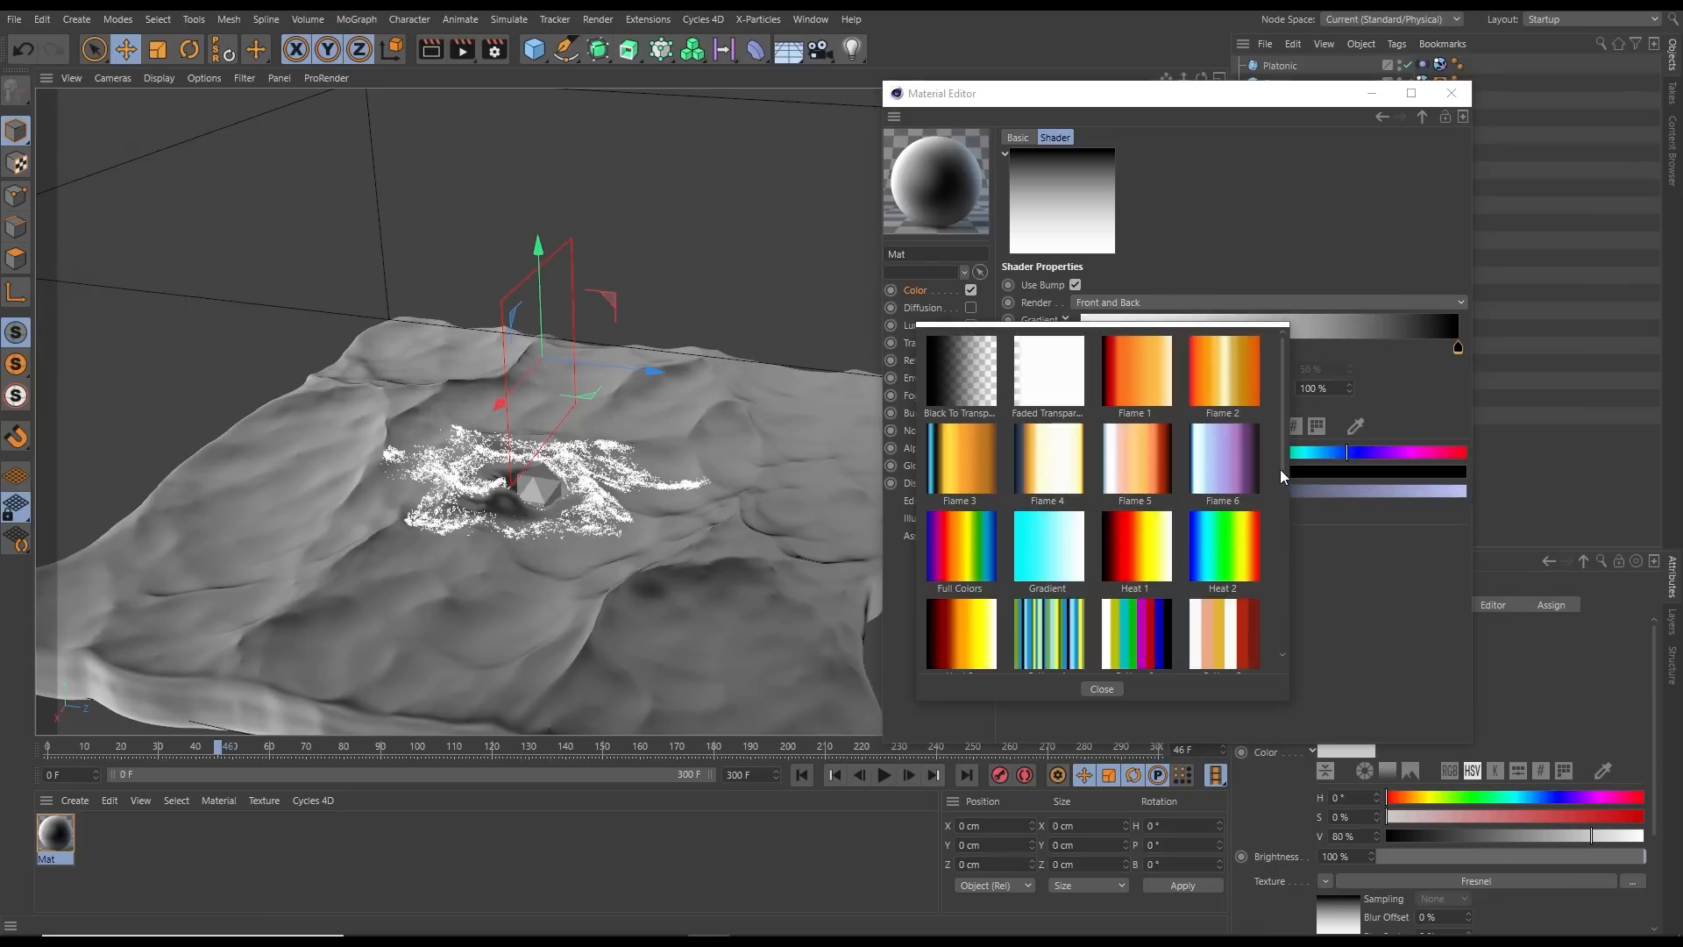
{"action": "left_click_drag", "start_coordinate": [1284, 465], "coordinate": [1276, 641]}
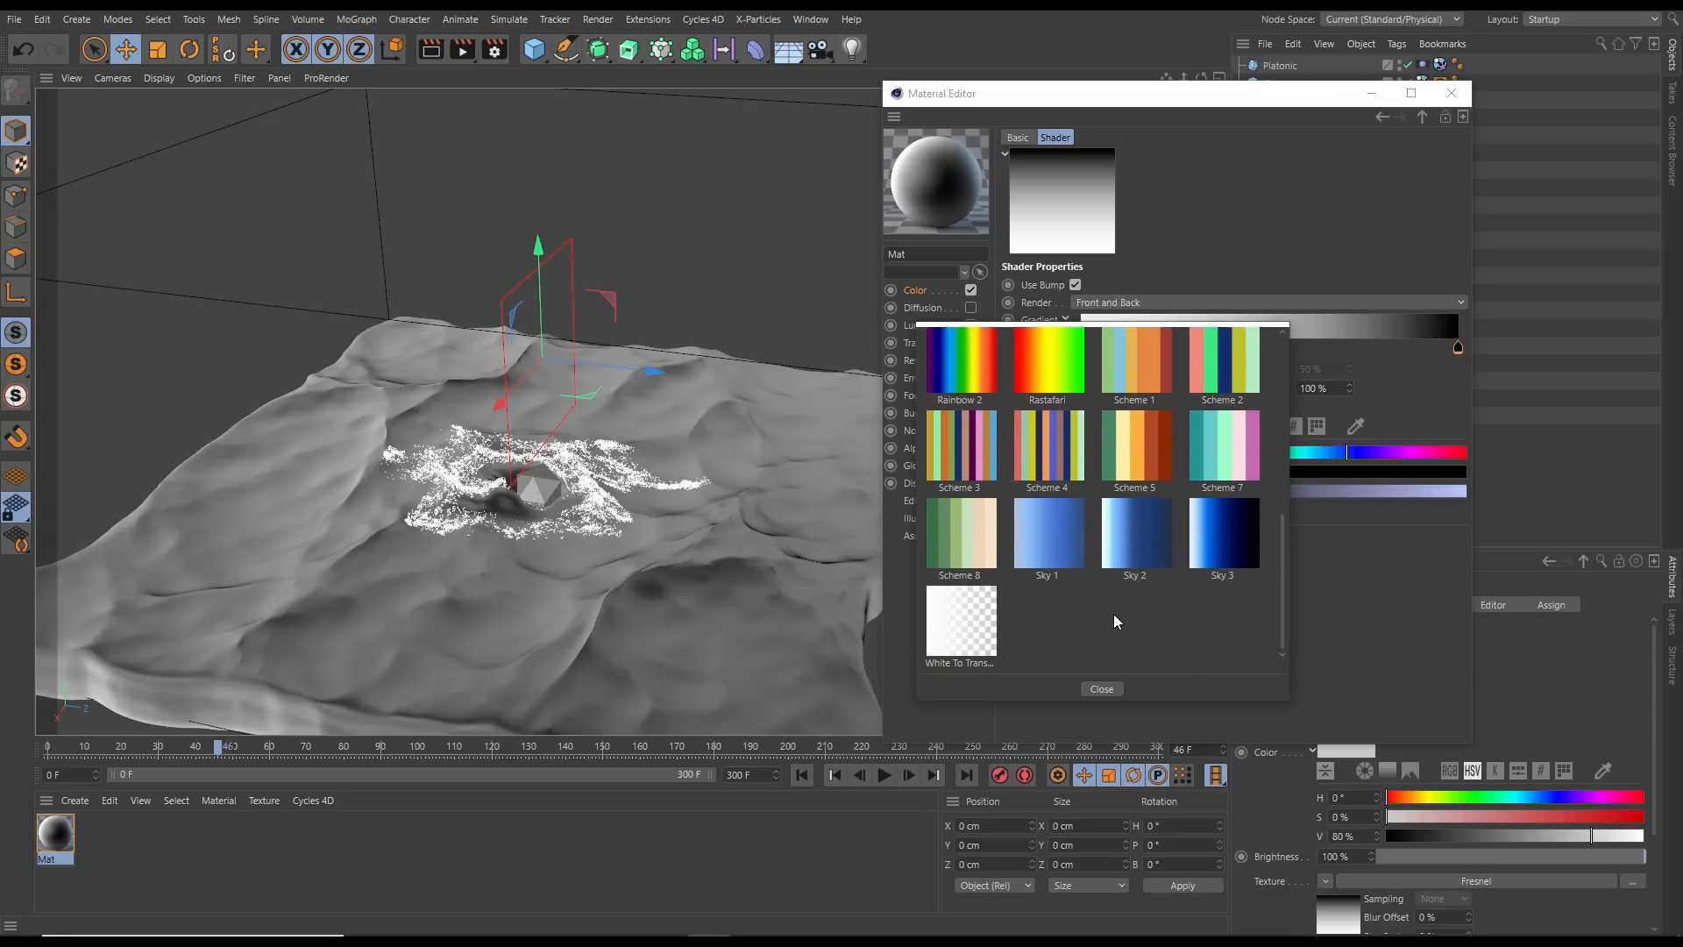
{"action": "left_click", "coordinate": [1130, 570]}
{"action": "left_click_drag", "start_coordinate": [645, 554], "coordinate": [641, 505], "text": "alt"}
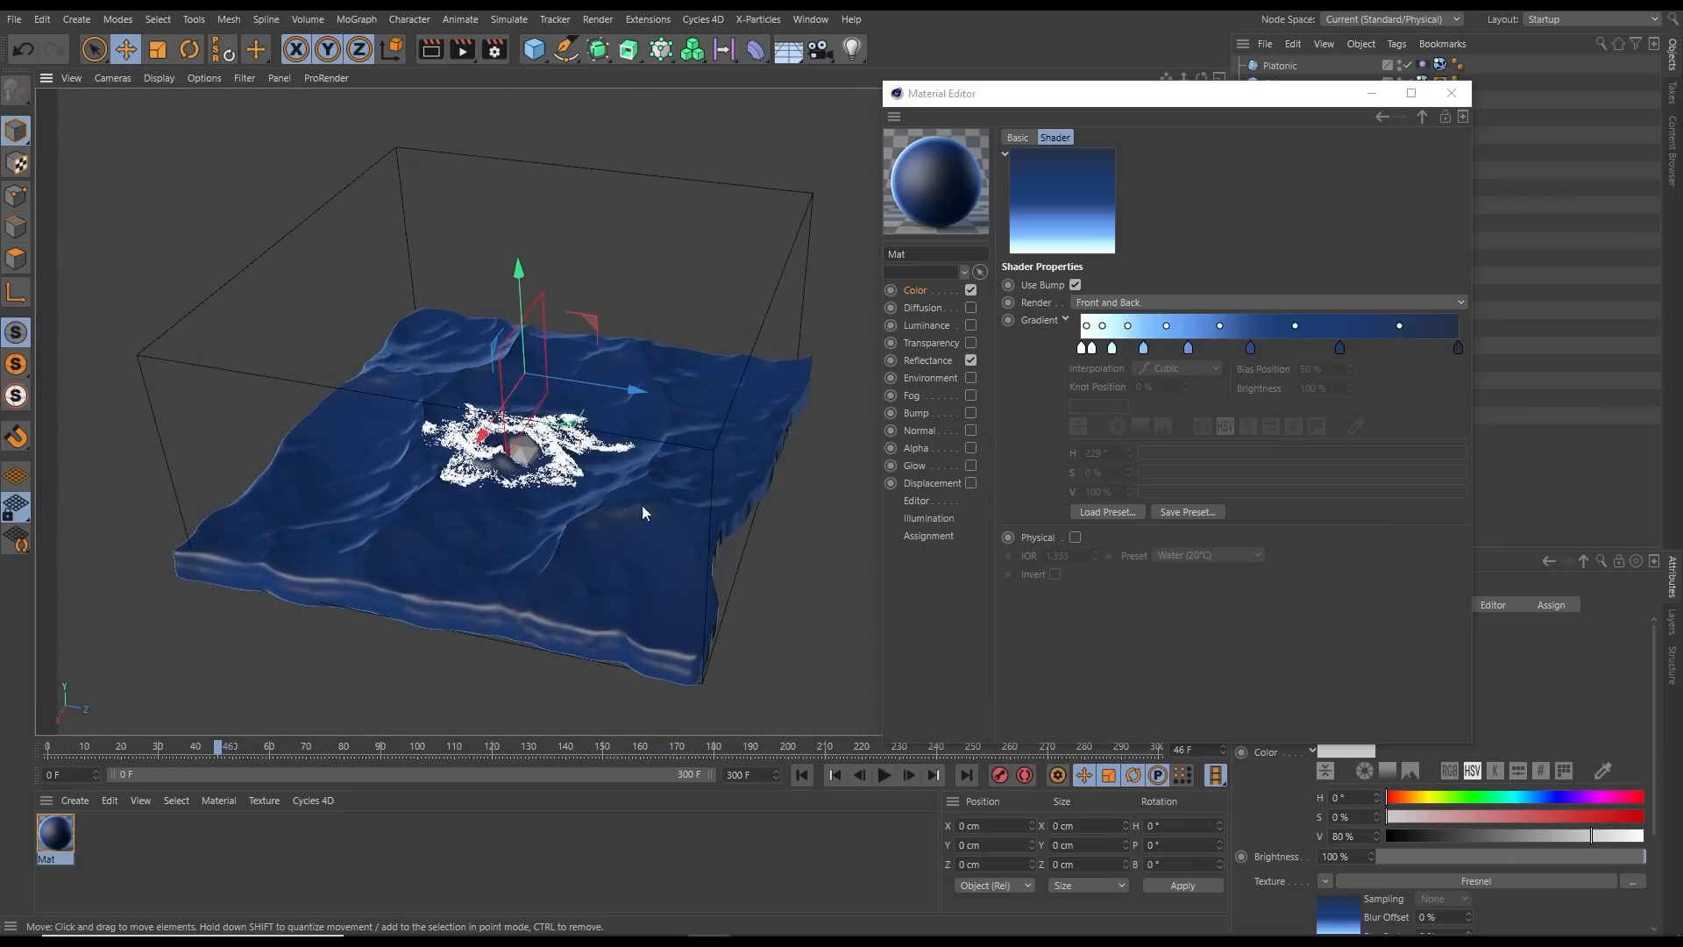
{"action": "left_click_drag", "start_coordinate": [1140, 93], "coordinate": [1482, 163]}
{"action": "left_click_drag", "start_coordinate": [608, 477], "coordinate": [702, 537], "text": "alt"}
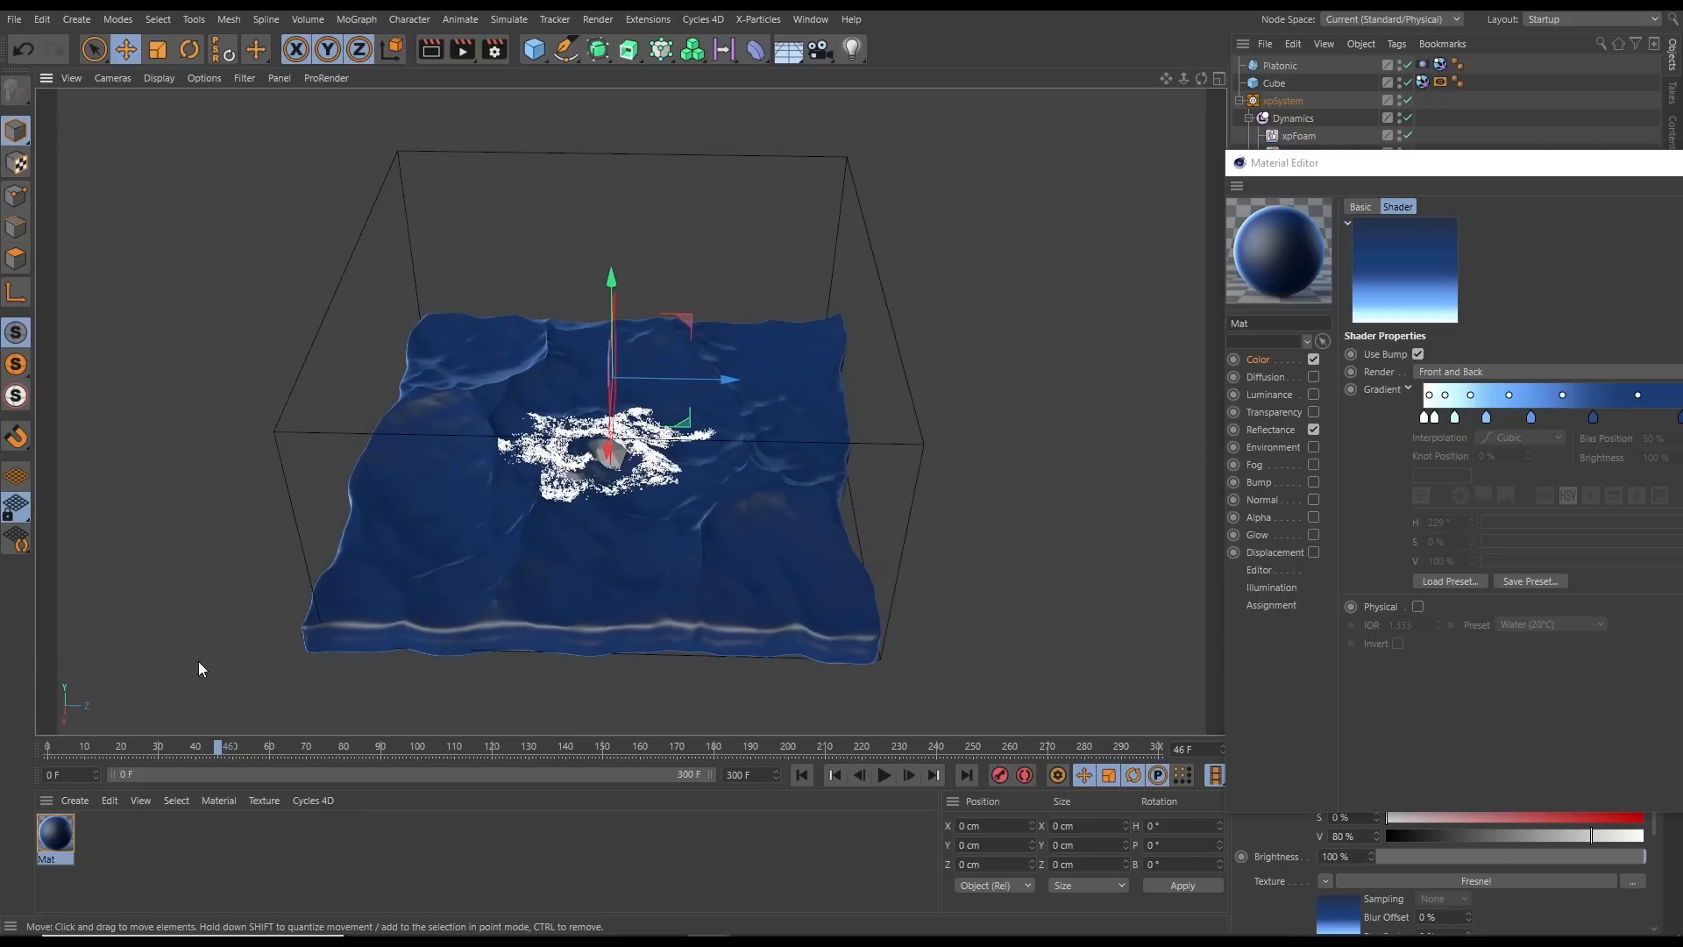
{"action": "middle_click_drag", "start_coordinate": [689, 566], "coordinate": [686, 591], "text": "alt"}
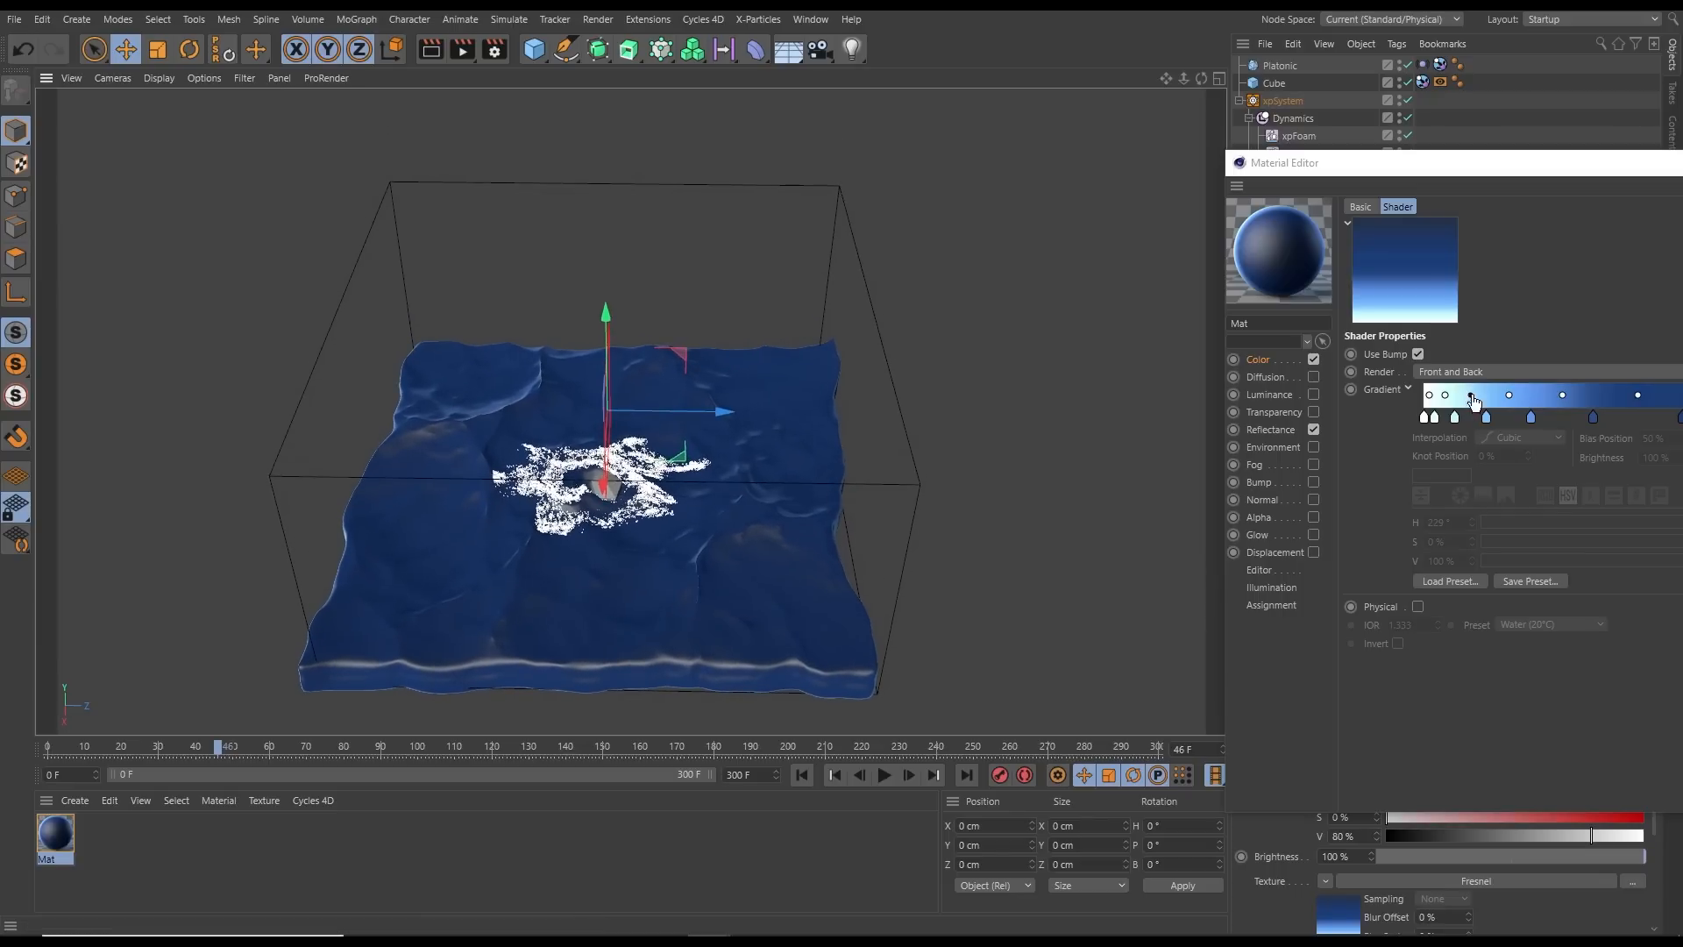
Remove the three medium and dark blue knots between the light-blue knot and the final navy knot of the Fresnel gradient
{"action": "left_click_drag", "start_coordinate": [1452, 168], "coordinate": [1177, 106]}
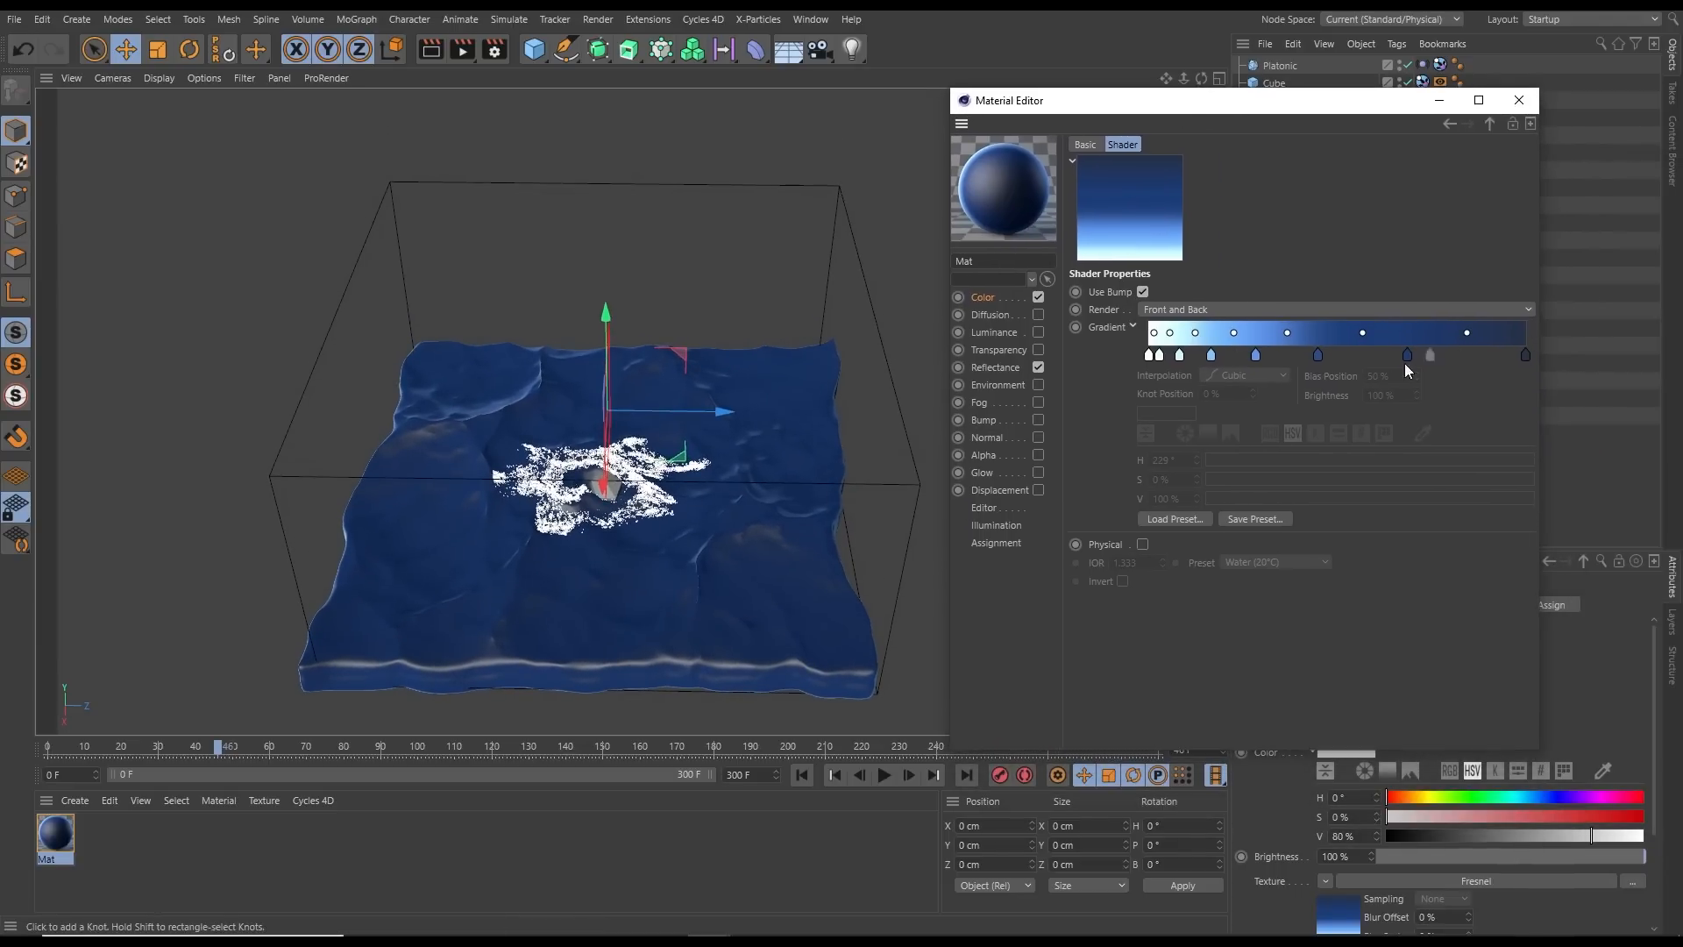
{"action": "left_click_drag", "start_coordinate": [1408, 356], "coordinate": [1408, 408]}
{"action": "left_click_drag", "start_coordinate": [1319, 357], "coordinate": [1319, 409]}
{"action": "left_click_drag", "start_coordinate": [1256, 355], "coordinate": [1248, 379]}
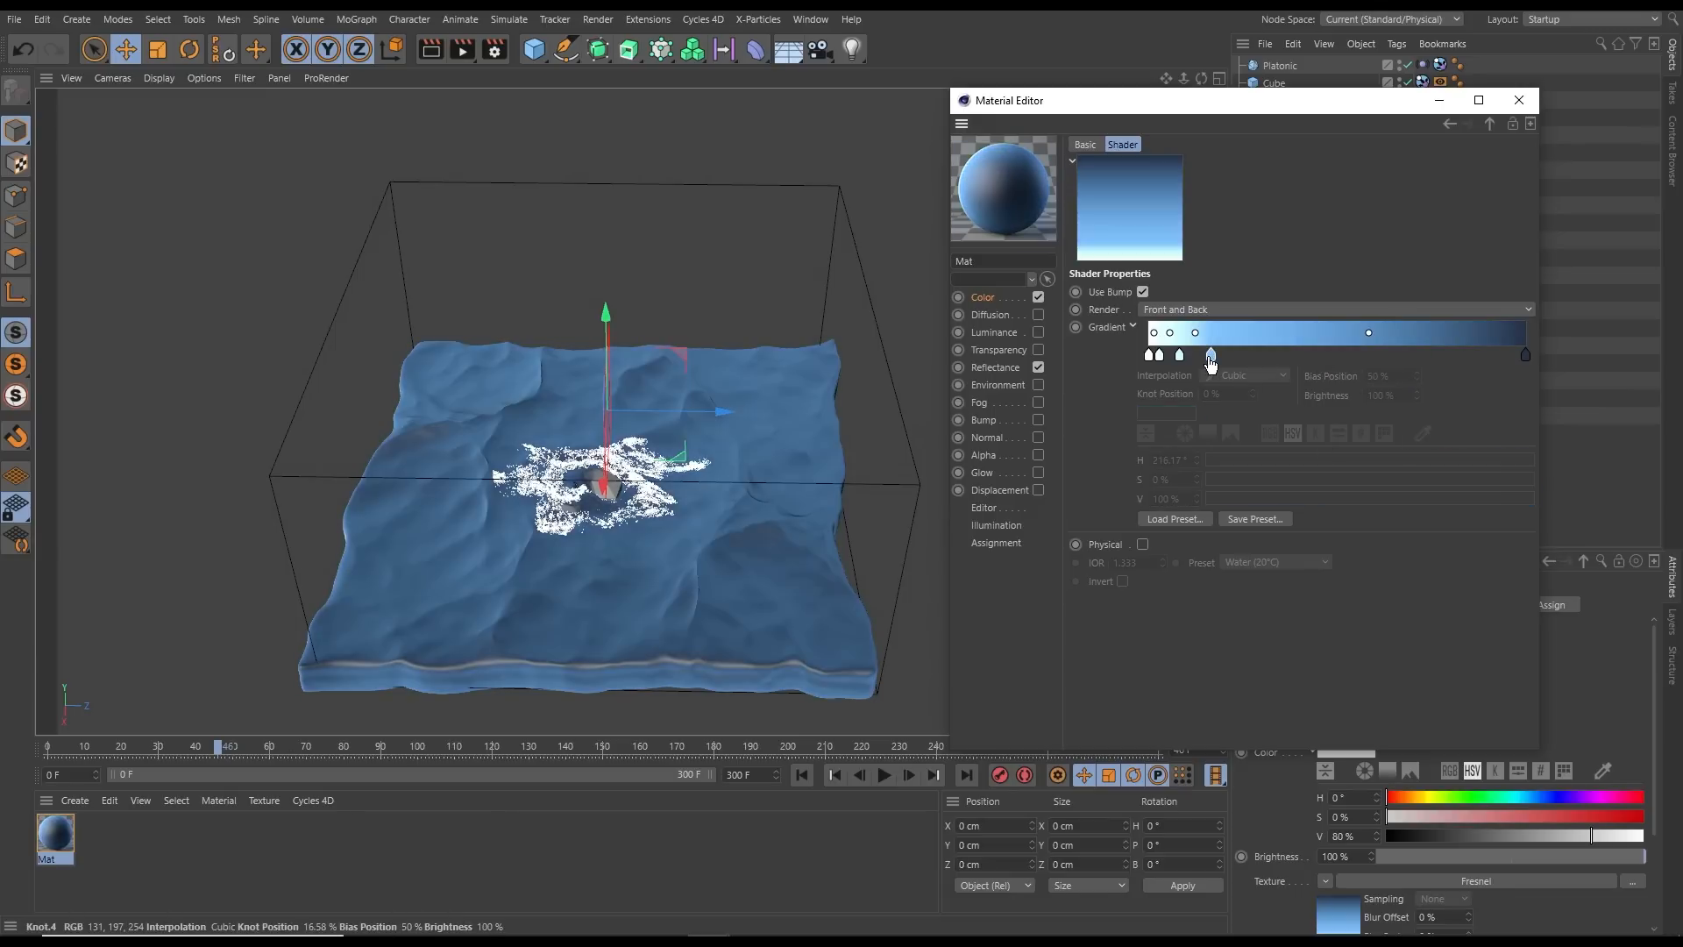
Reduce the Fresnel gradient to white, light-blue and navy knots, placing light blue at about 36 % and navy at about 72 %
{"action": "left_click_drag", "start_coordinate": [1525, 354], "coordinate": [1452, 356]}
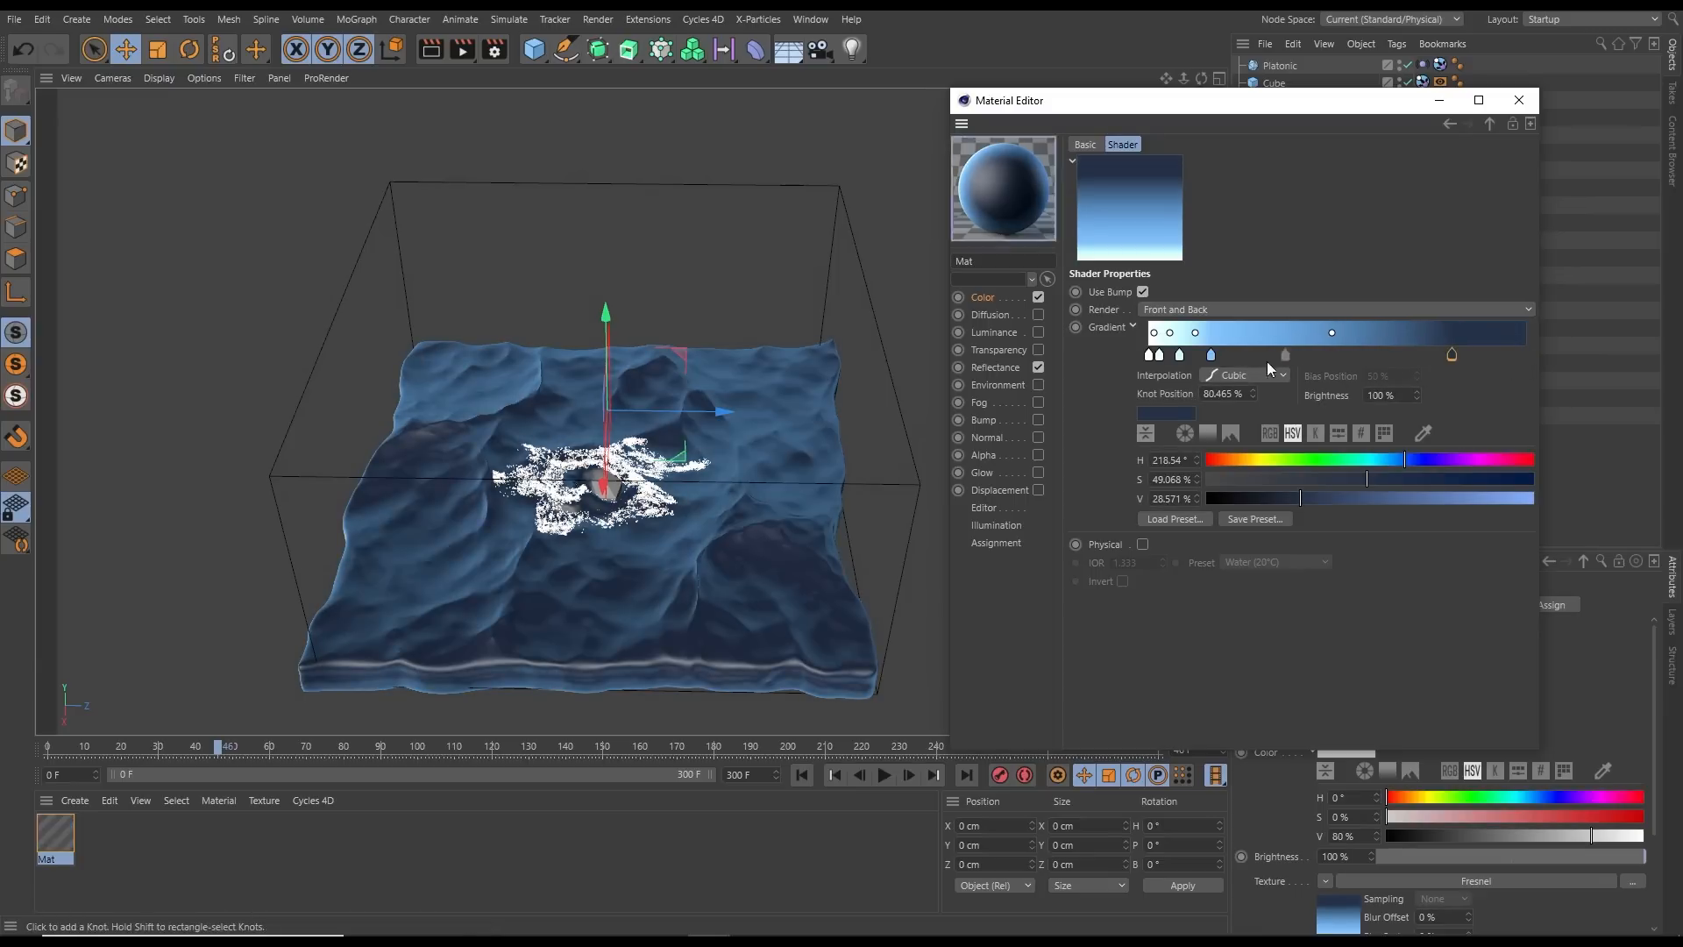
{"action": "left_click_drag", "start_coordinate": [1160, 356], "coordinate": [1253, 355]}
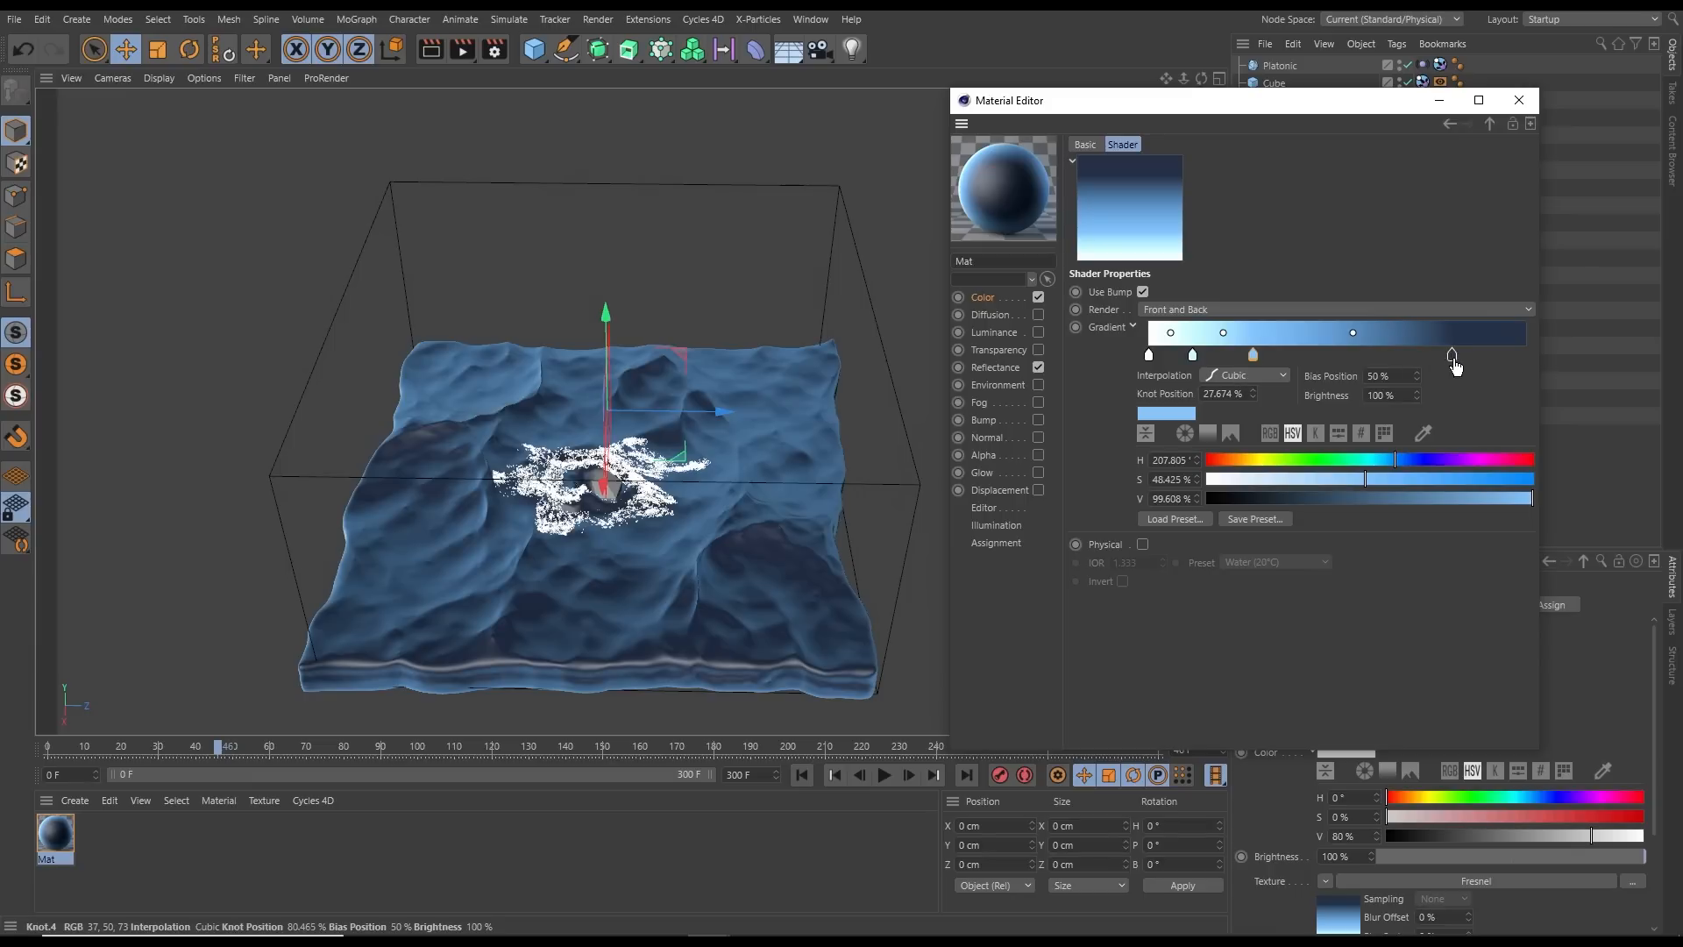
{"action": "mouse_move", "coordinate": [1452, 355]}
{"action": "left_mouse_down"}
{"action": "mouse_move", "coordinate": [1411, 355]}
{"action": "mouse_move", "coordinate": [1443, 355]}
{"action": "left_mouse_up"}
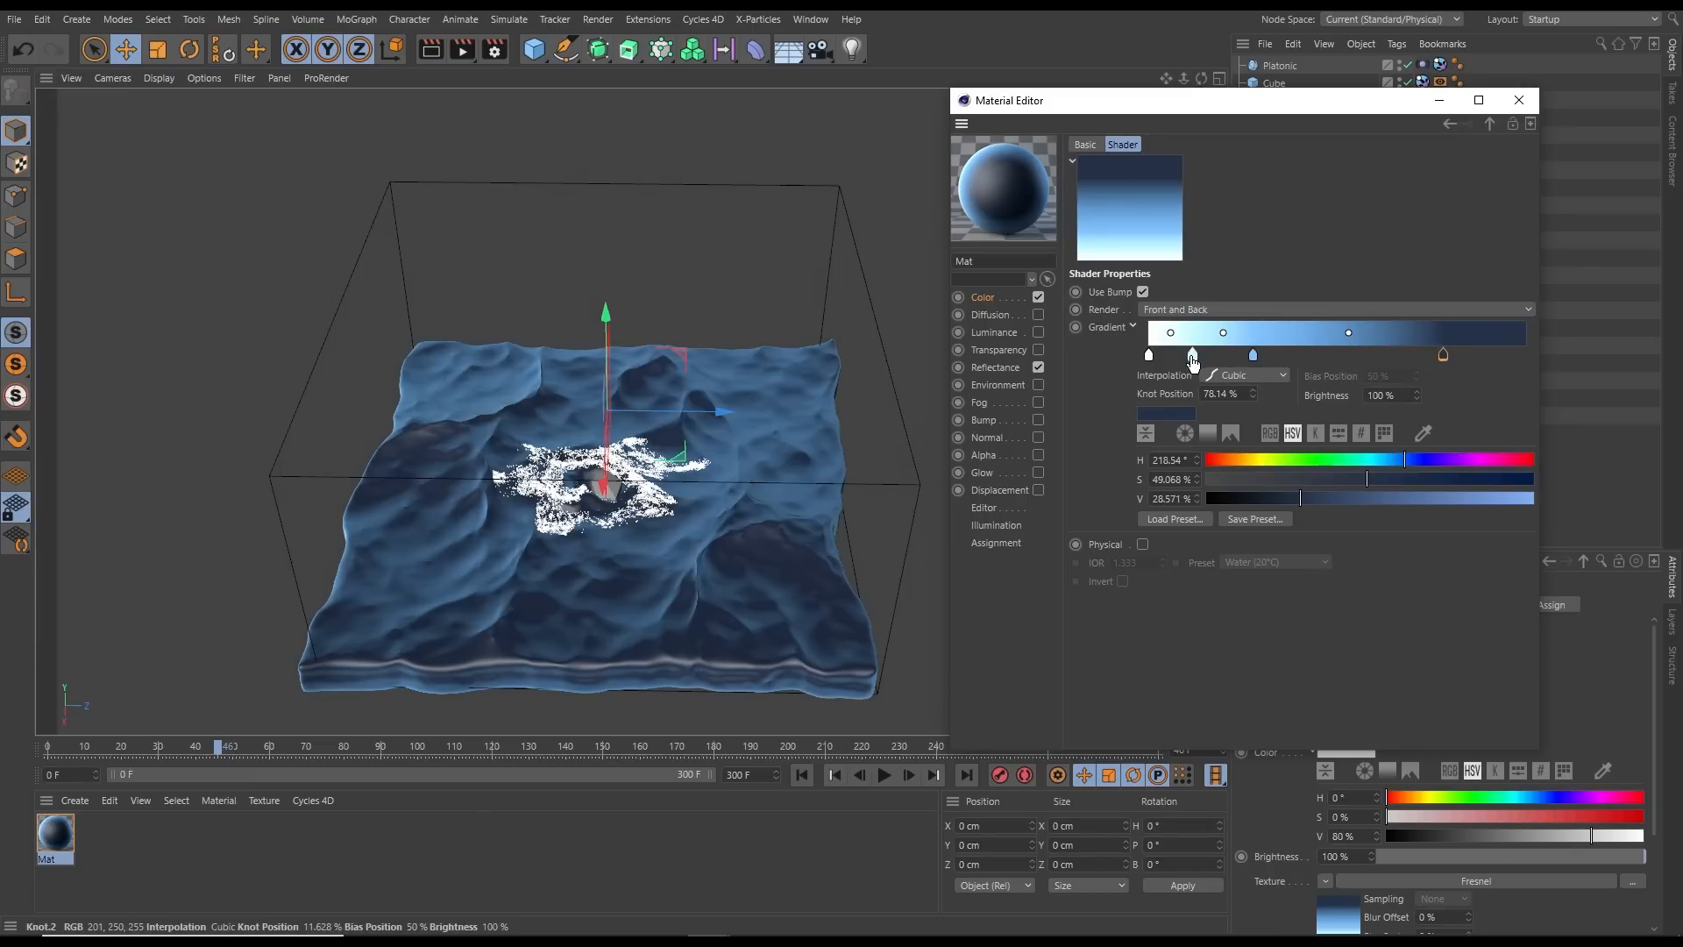
{"action": "mouse_move", "coordinate": [1192, 355]}
{"action": "left_mouse_down"}
{"action": "mouse_move", "coordinate": [1191, 393]}
{"action": "mouse_move", "coordinate": [1207, 356]}
{"action": "mouse_move", "coordinate": [1297, 363]}
{"action": "mouse_move", "coordinate": [1203, 358]}
{"action": "left_mouse_up"}
{"action": "left_click_drag", "start_coordinate": [1305, 358], "coordinate": [1285, 359]}
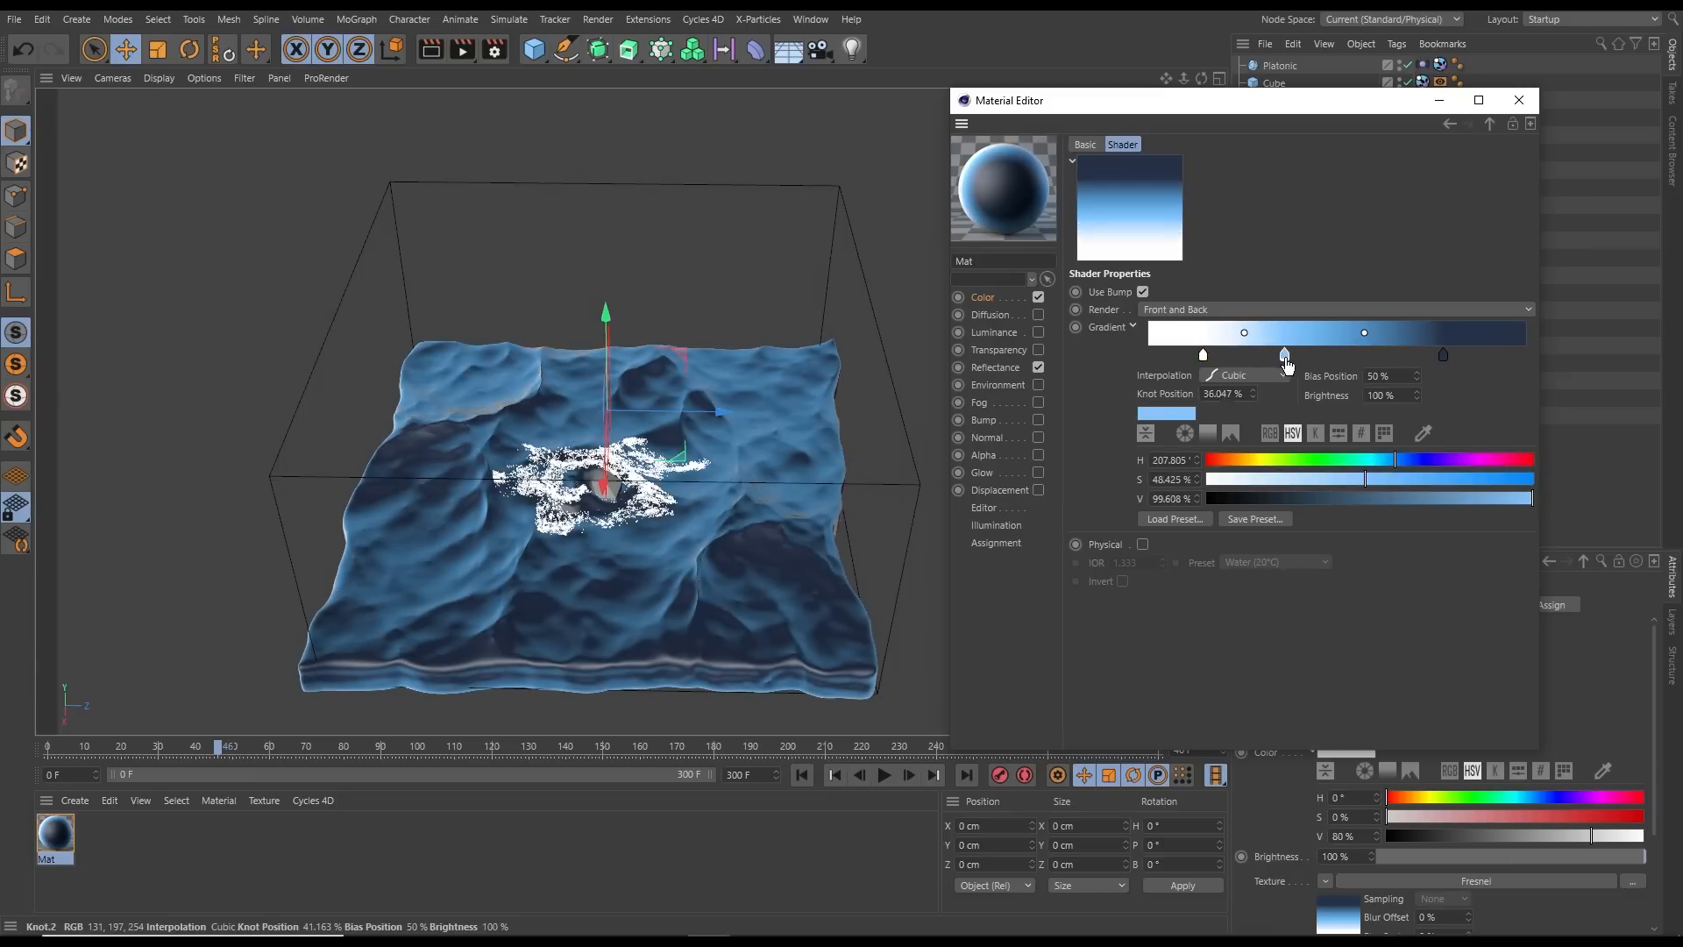
{"action": "left_click_drag", "start_coordinate": [1444, 356], "coordinate": [1421, 357]}
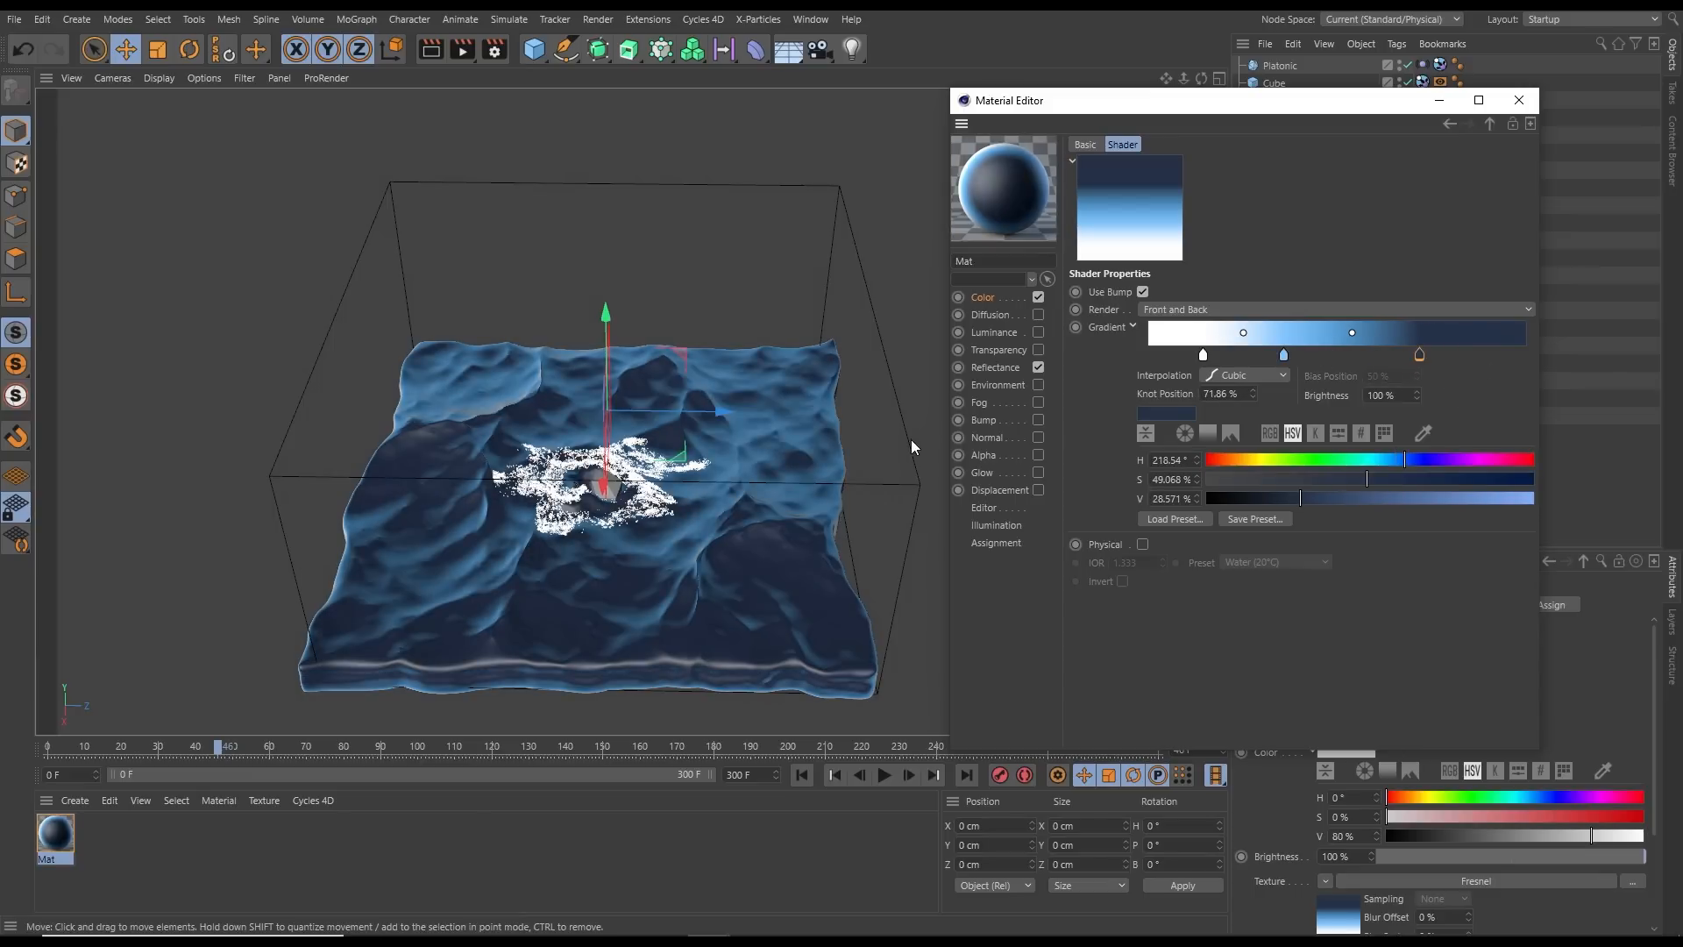
Replay the animation from frame 0 to frame 149 to check the water colours in motion
{"action": "mouse_move", "coordinate": [712, 518]}
{"action": "left_mouse_down", "text": "alt"}
{"action": "mouse_move", "coordinate": [704, 472]}
{"action": "mouse_move", "coordinate": [740, 458]}
{"action": "mouse_move", "coordinate": [733, 586]}
{"action": "mouse_move", "coordinate": [694, 602]}
{"action": "mouse_move", "coordinate": [643, 526]}
{"action": "mouse_move", "coordinate": [724, 480]}
{"action": "mouse_move", "coordinate": [724, 522]}
{"action": "left_mouse_up", "text": "alt"}
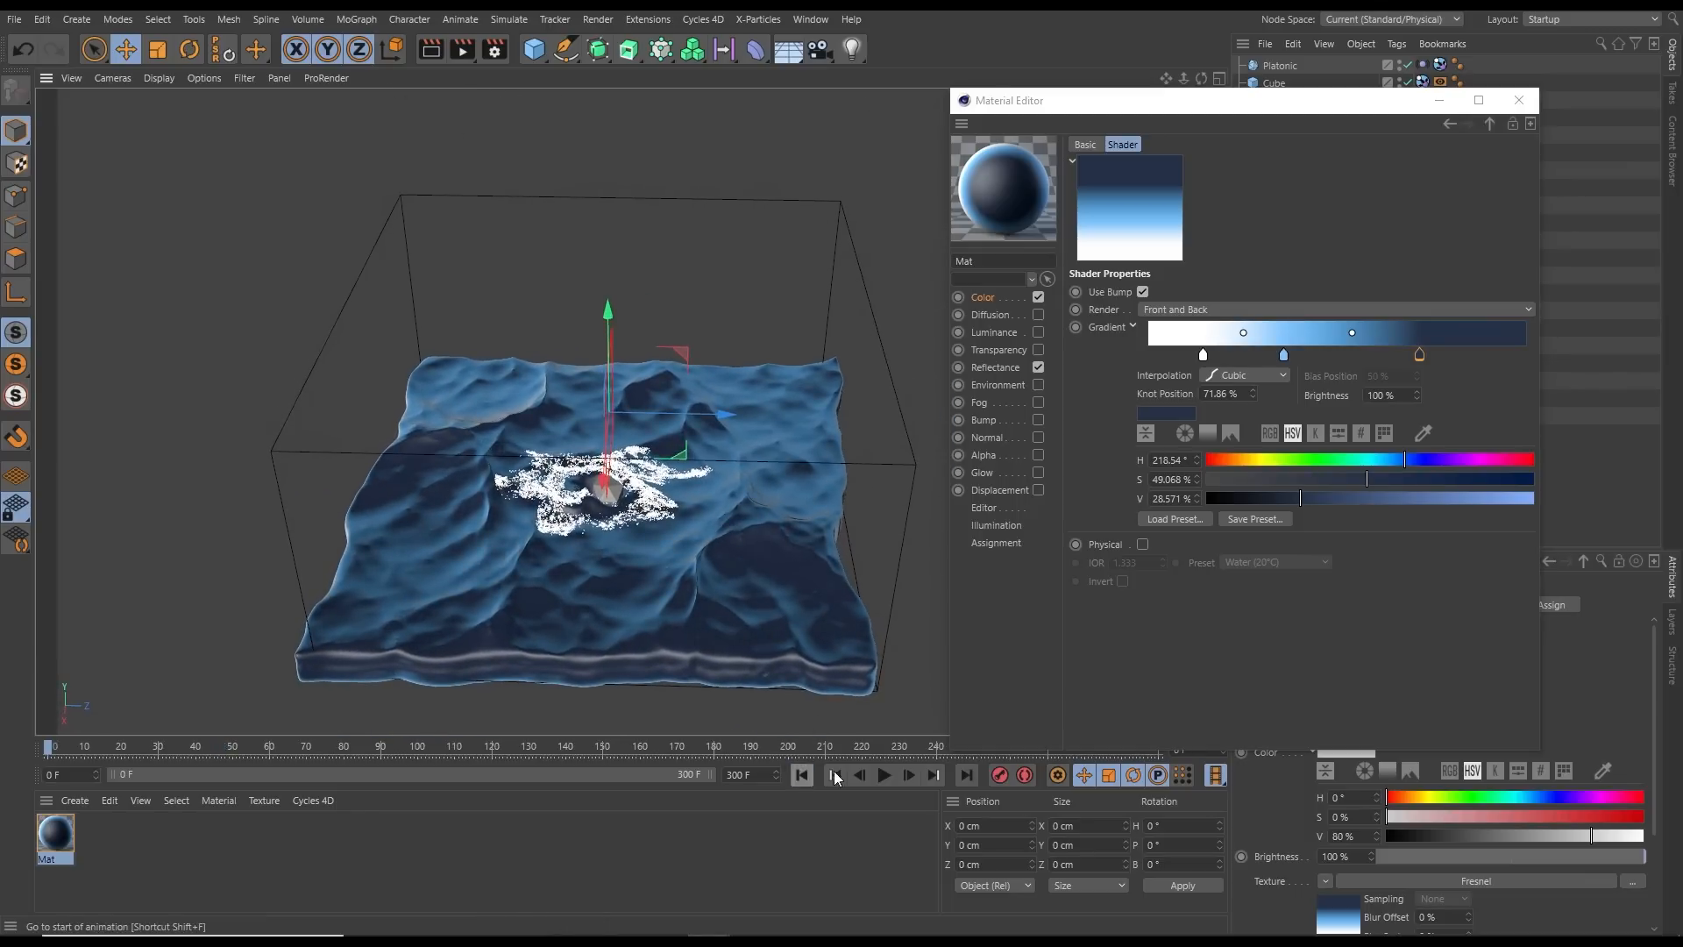
{"action": "left_click", "coordinate": [802, 774]}
{"action": "left_click", "coordinate": [884, 774]}
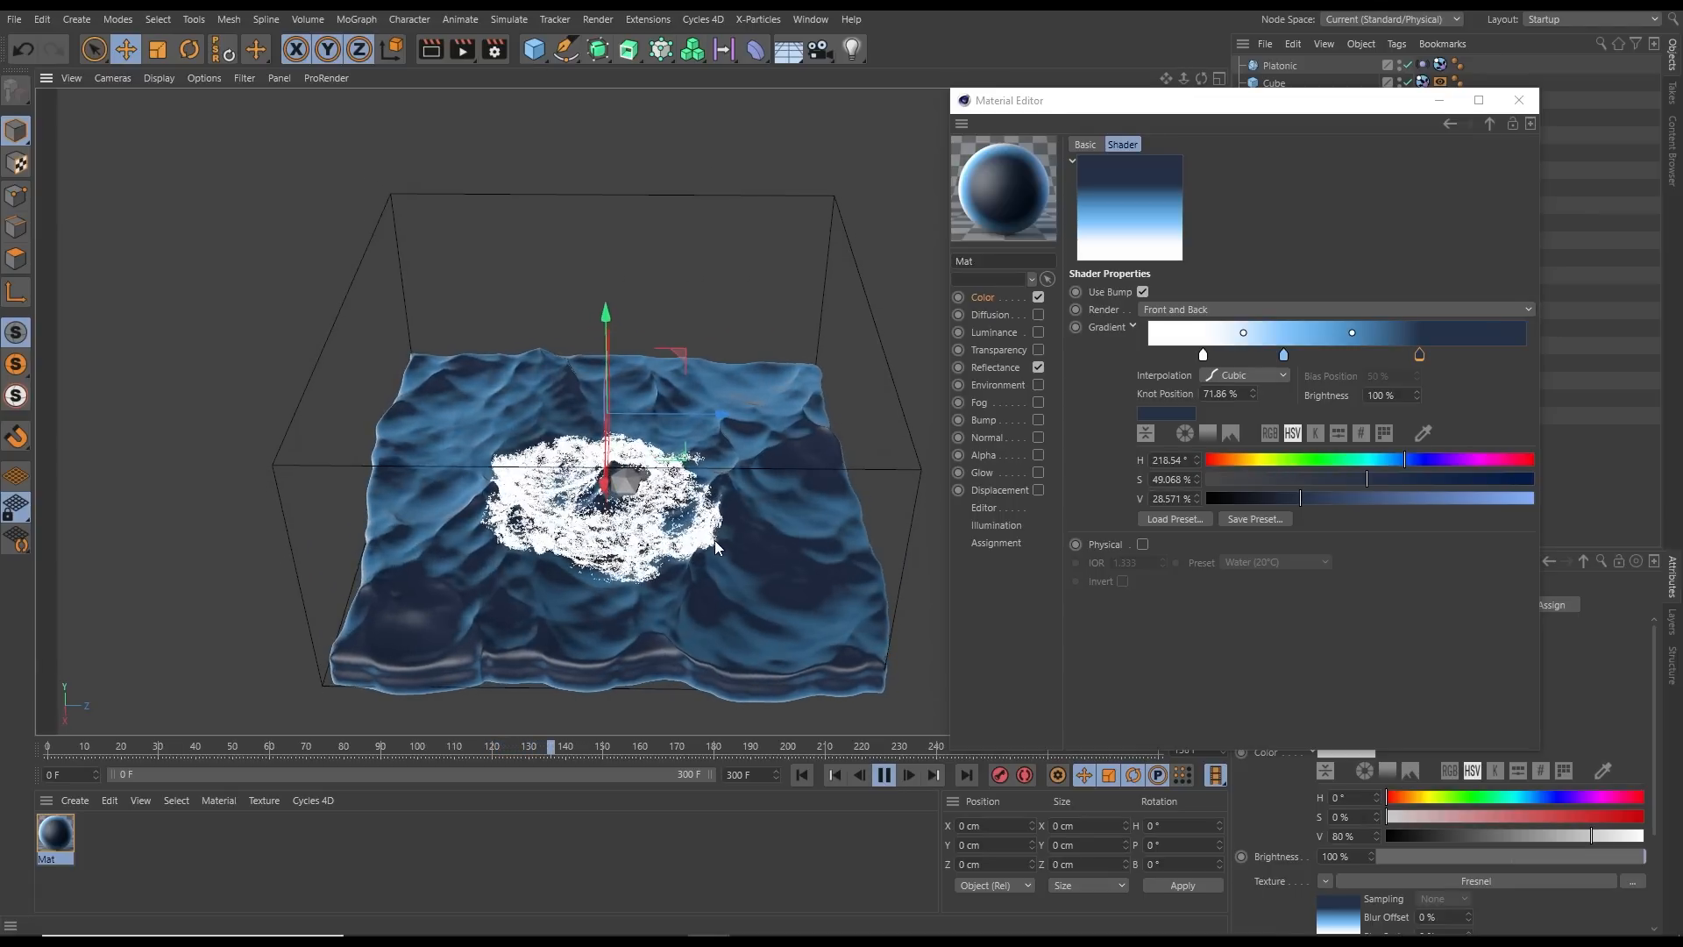
{"action": "left_click", "coordinate": [882, 775]}
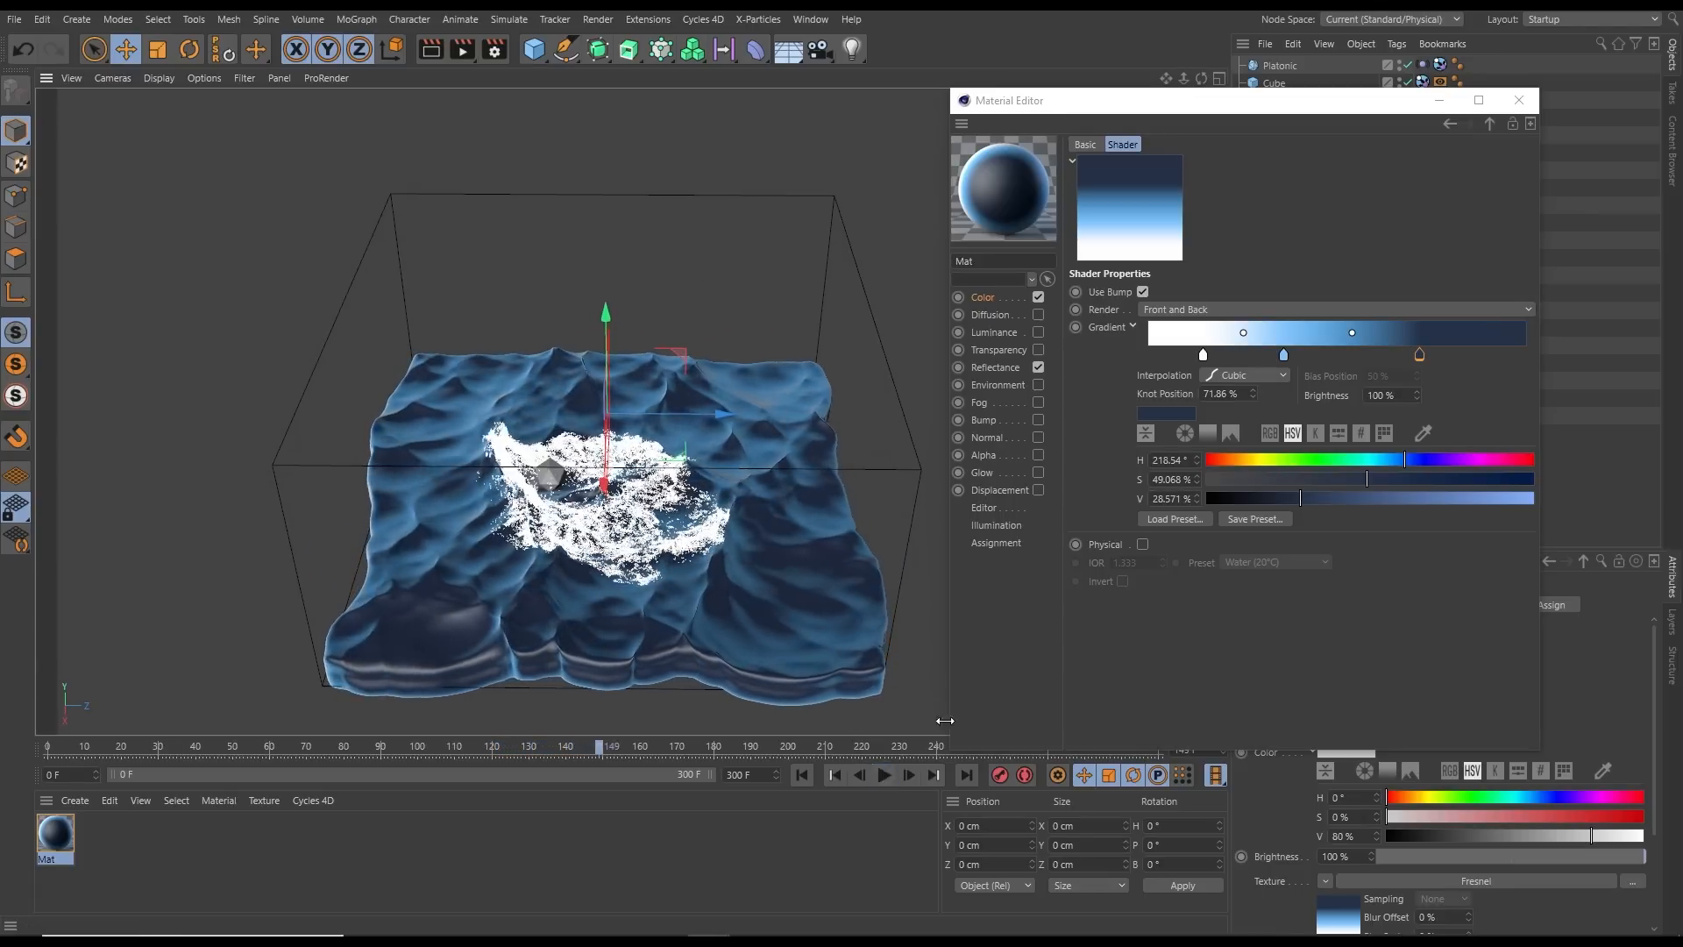
Move the gradient's white knot to 0 % and the light-blue knot to about 5.3 %, setting the light blue's saturation to 25 %
{"action": "left_click_drag", "start_coordinate": [1199, 355], "coordinate": [1150, 355]}
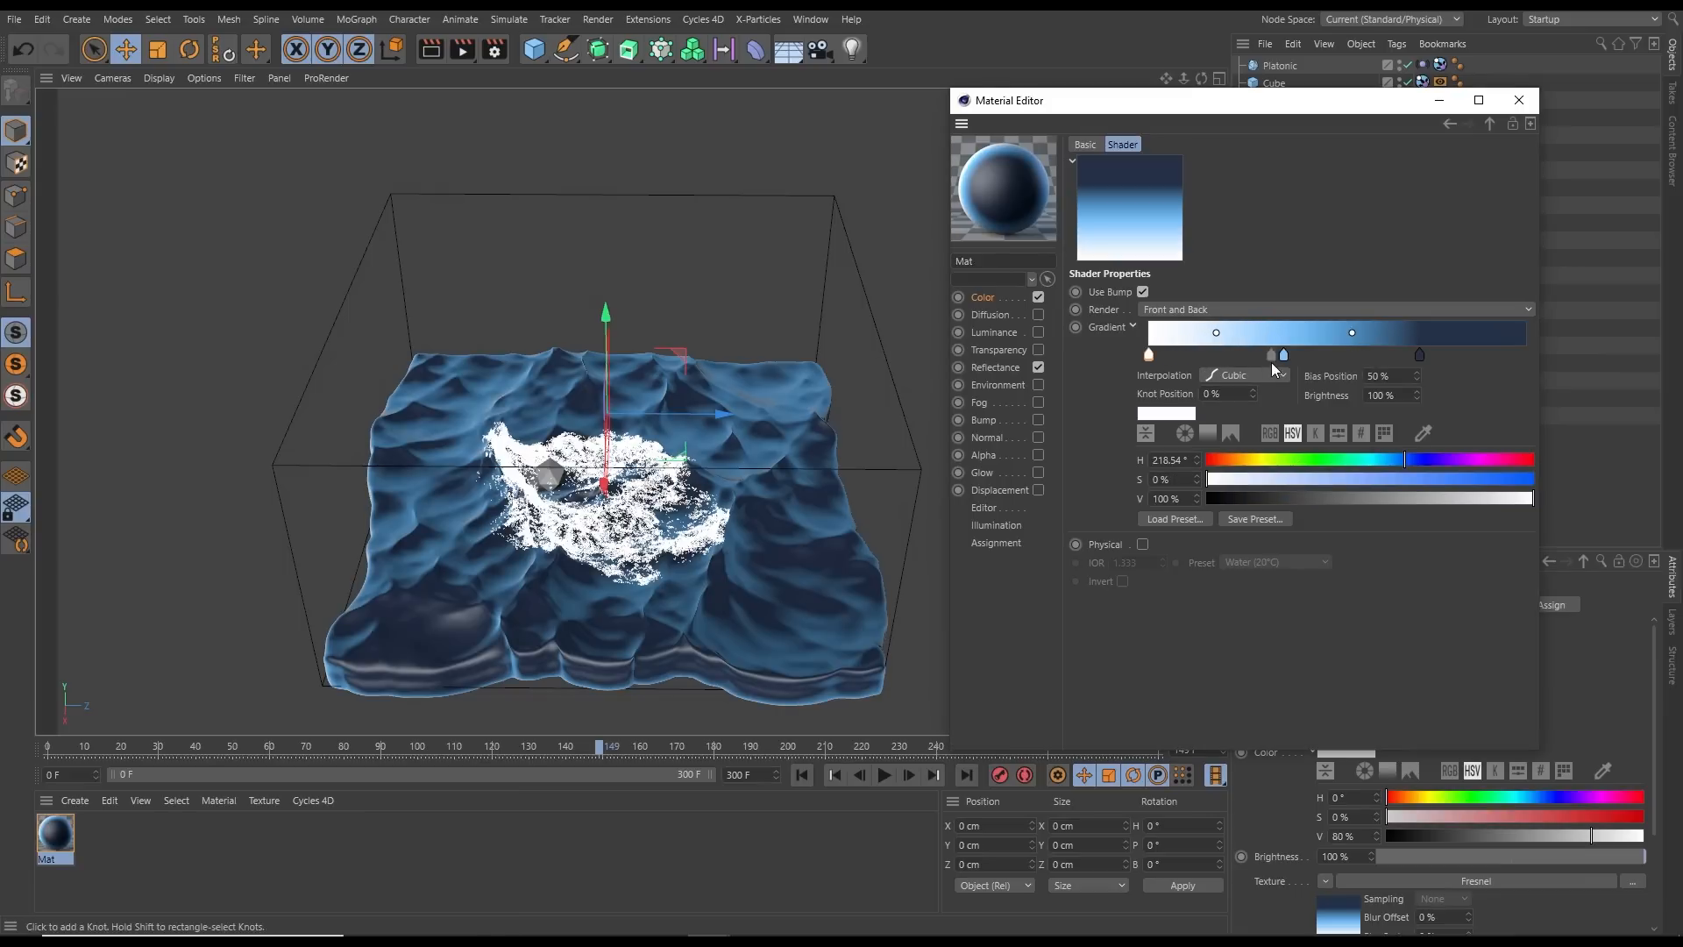
{"action": "left_click_drag", "start_coordinate": [1283, 356], "coordinate": [1170, 360]}
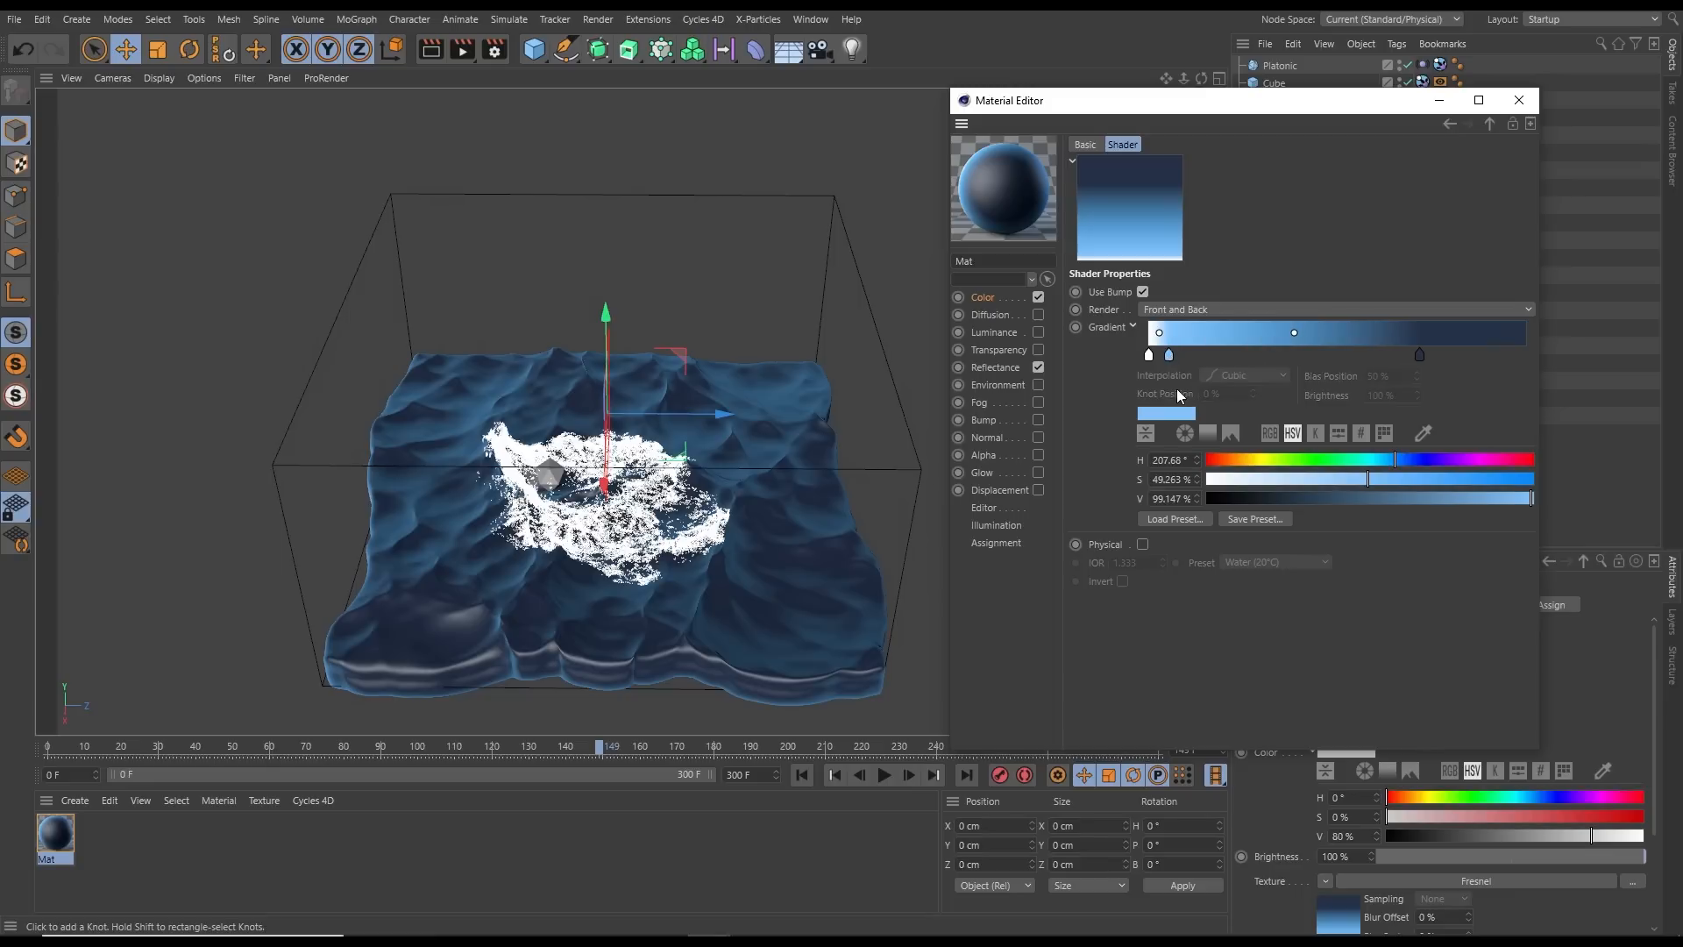
{"action": "left_click_drag", "start_coordinate": [1359, 480], "coordinate": [1285, 490]}
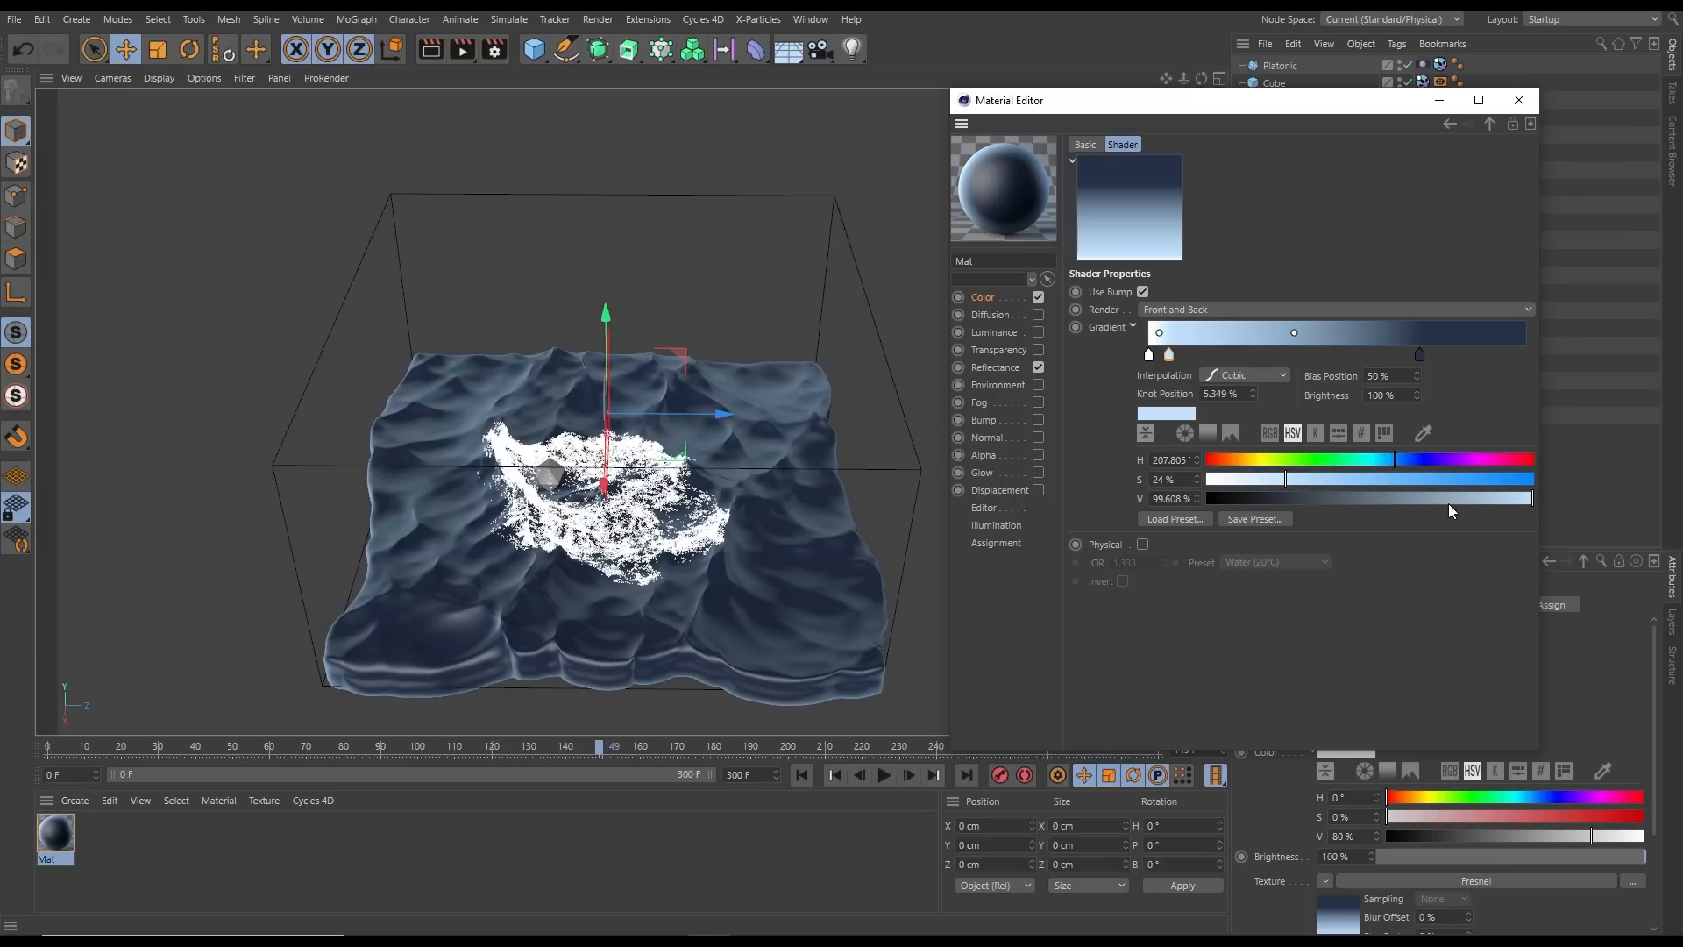
{"action": "left_click_drag", "start_coordinate": [1288, 479], "coordinate": [1276, 480]}
{"action": "left_click", "coordinate": [1289, 480]}
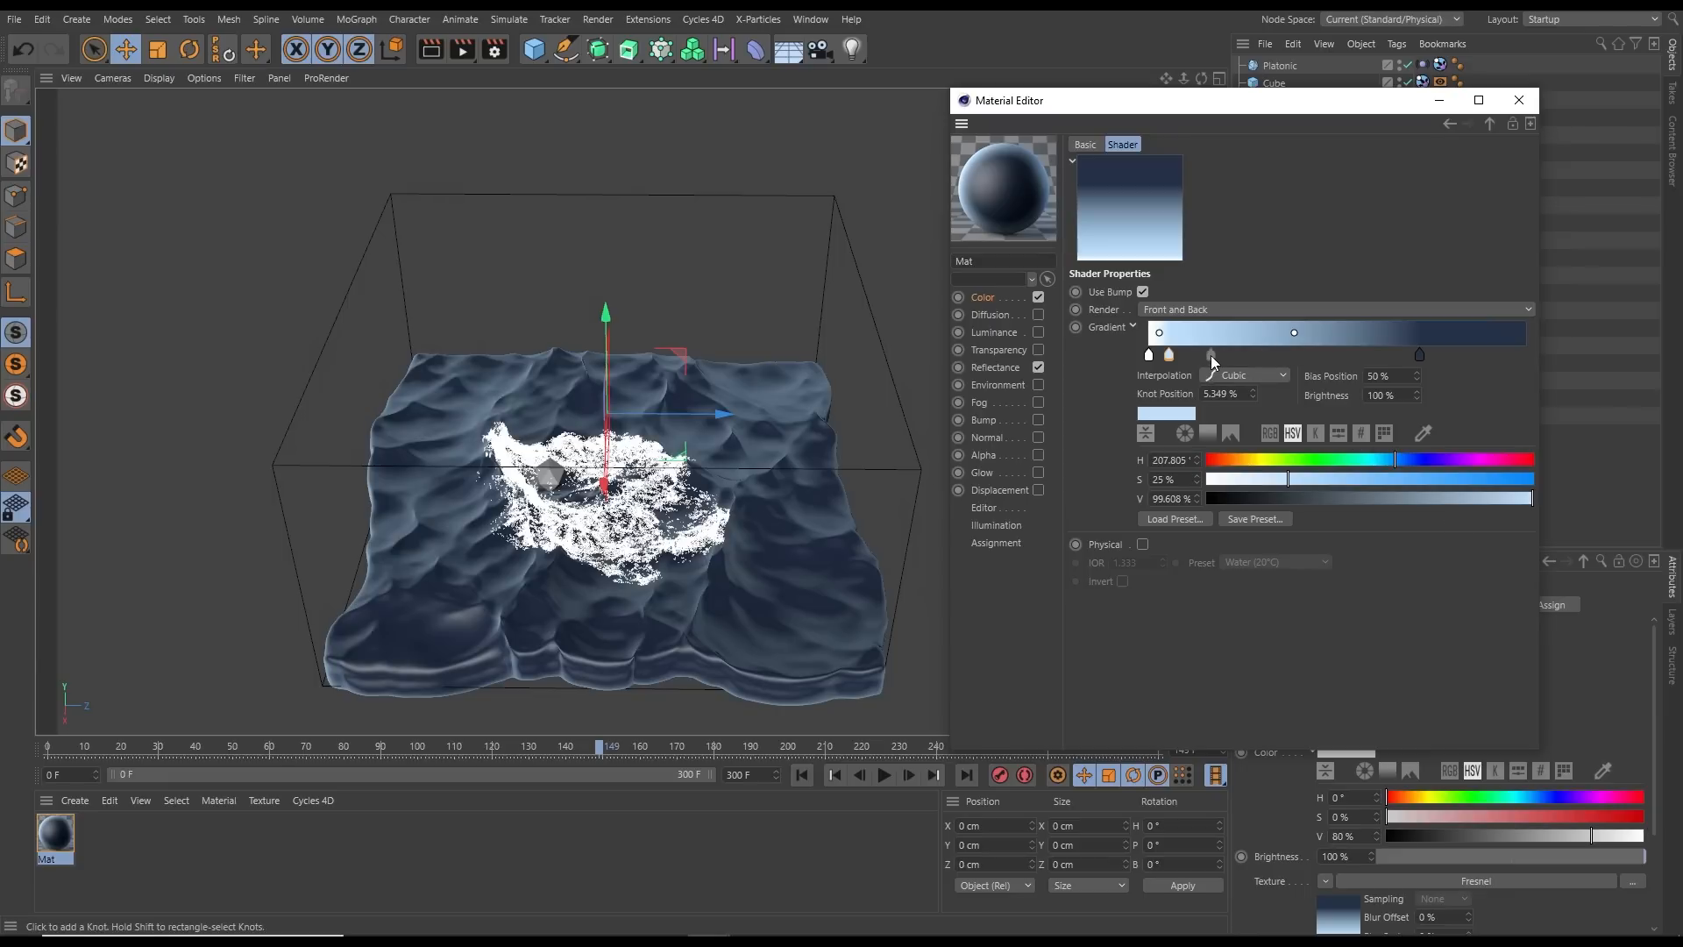
Set the navy gradient knot's saturation to 37 % and its value to 25 %
{"action": "left_click", "coordinate": [1420, 354]}
{"action": "left_click", "coordinate": [1347, 479]}
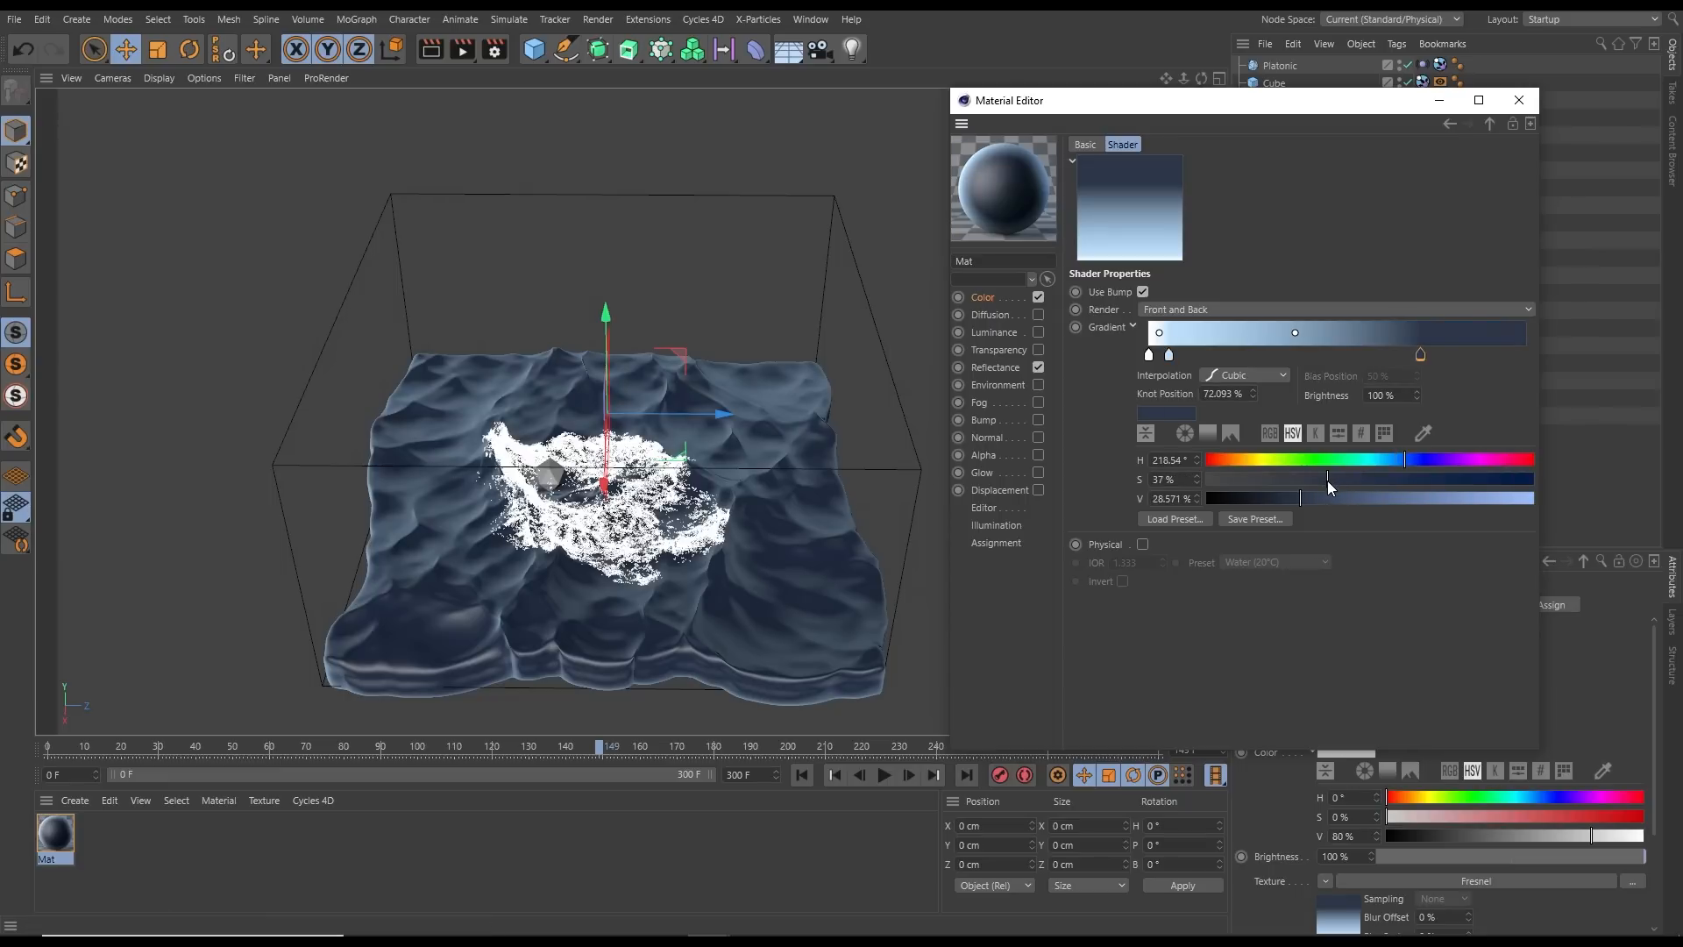
{"action": "left_click_drag", "start_coordinate": [1328, 480], "coordinate": [1287, 498]}
{"action": "left_click", "coordinate": [1327, 497]}
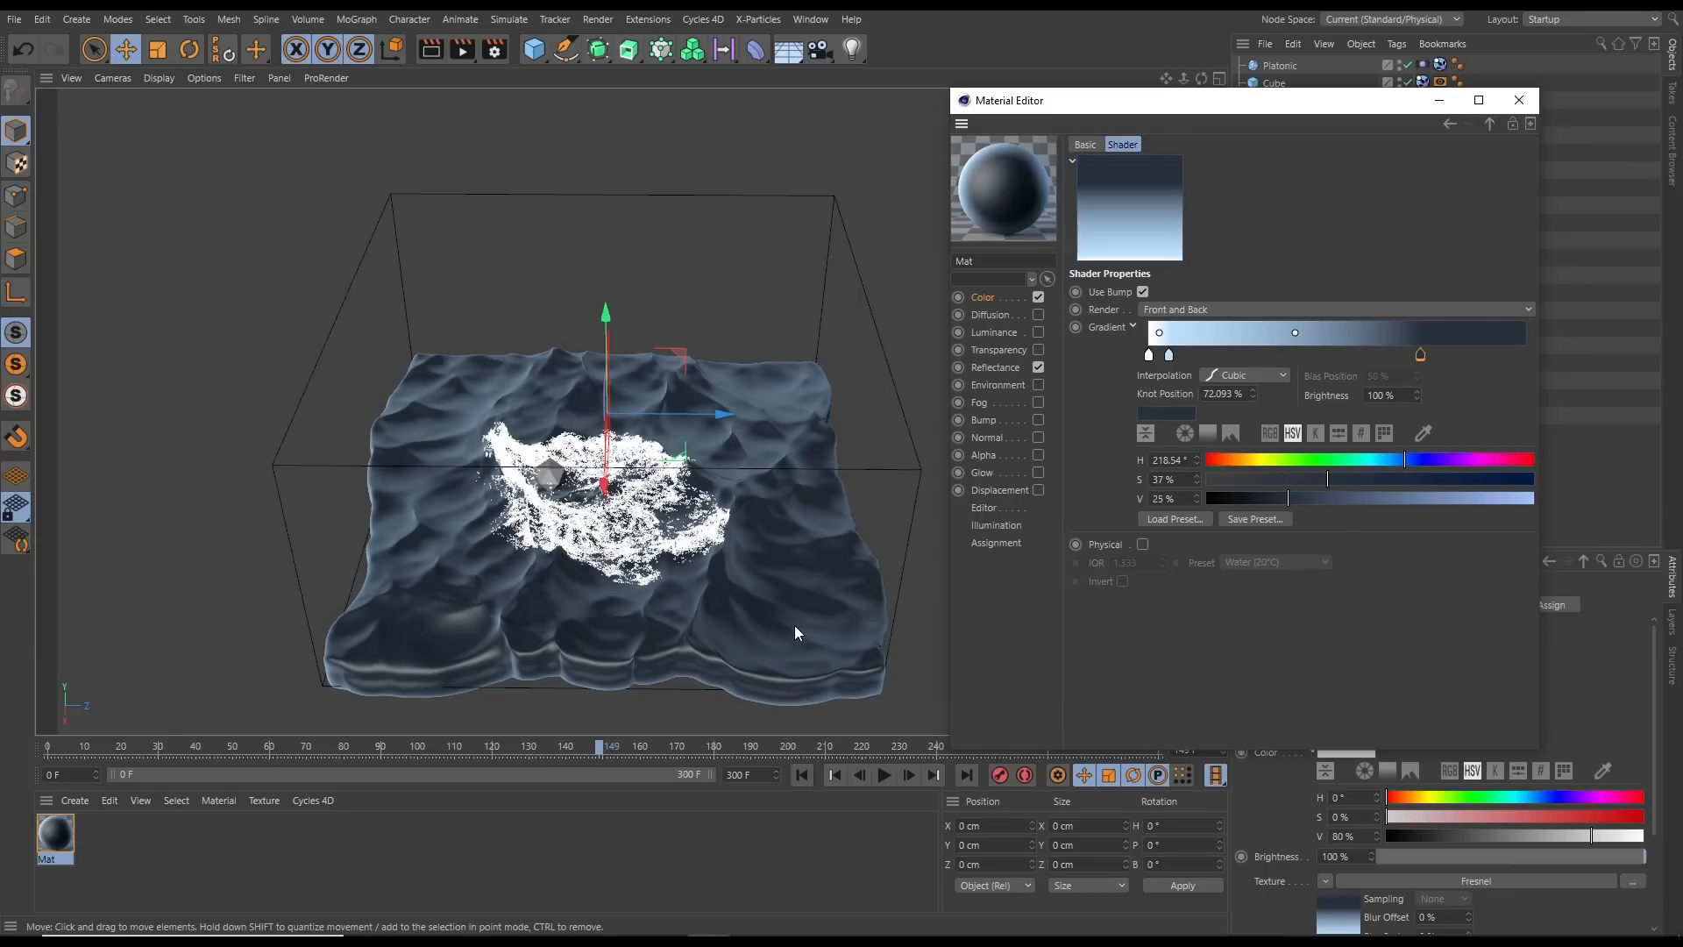
Replay the animation from frame 0 to frame 74 to check the darker water, and close the Material Editor
{"action": "left_click", "coordinate": [801, 775]}
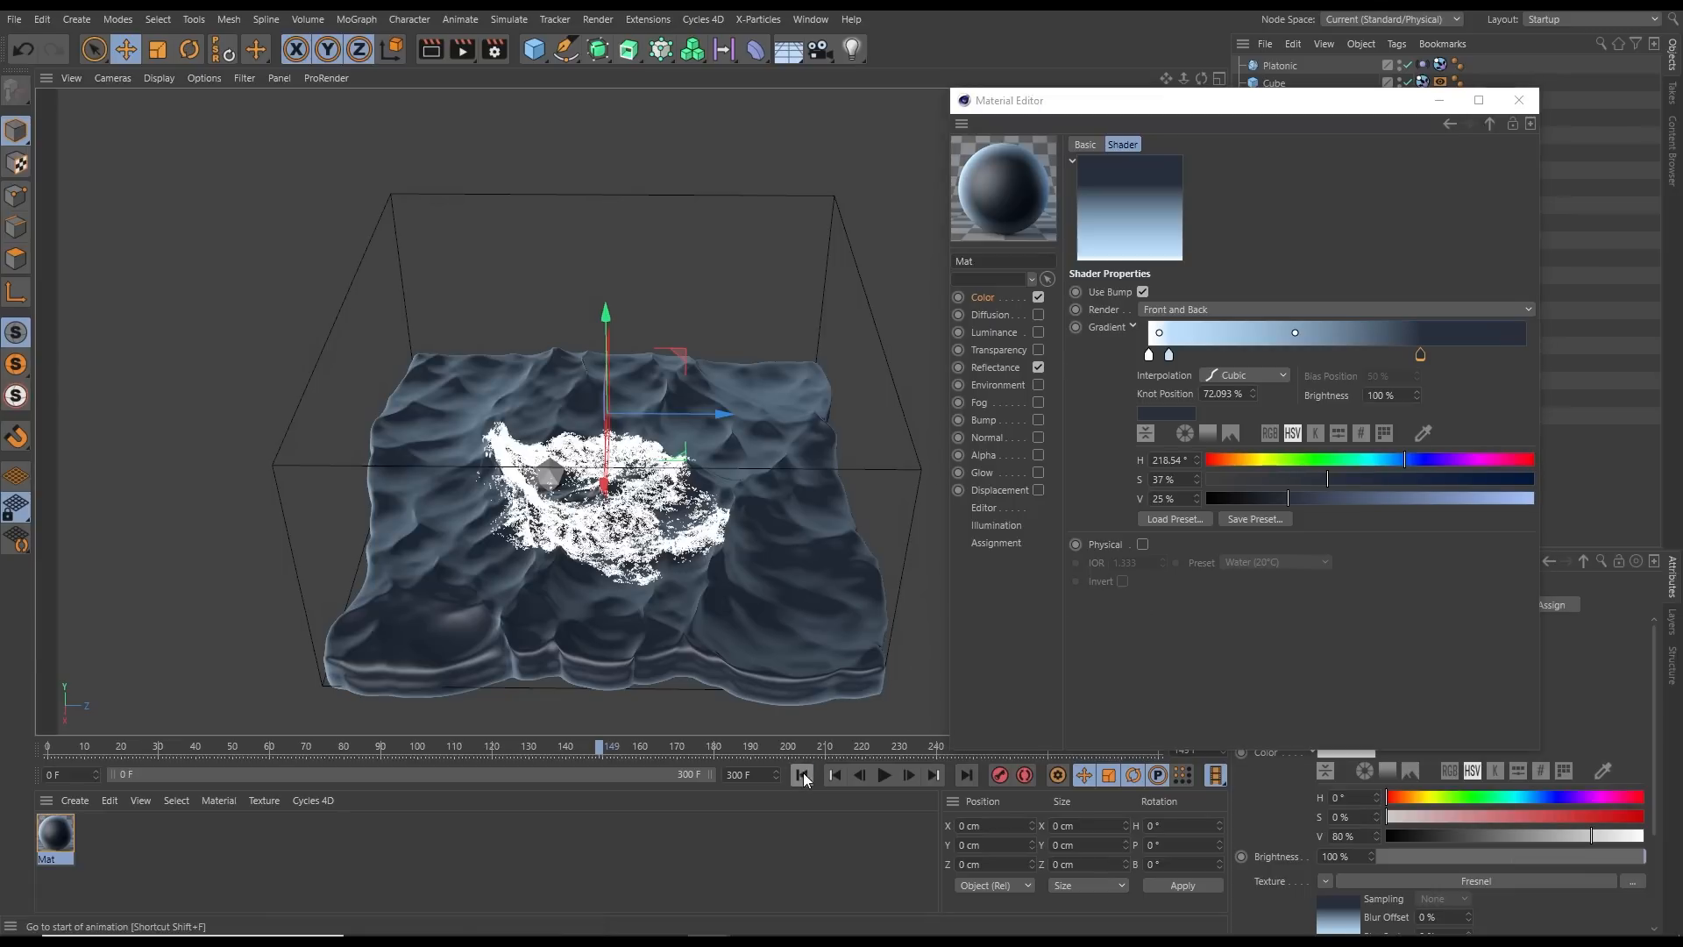
{"action": "left_click", "coordinate": [884, 775]}
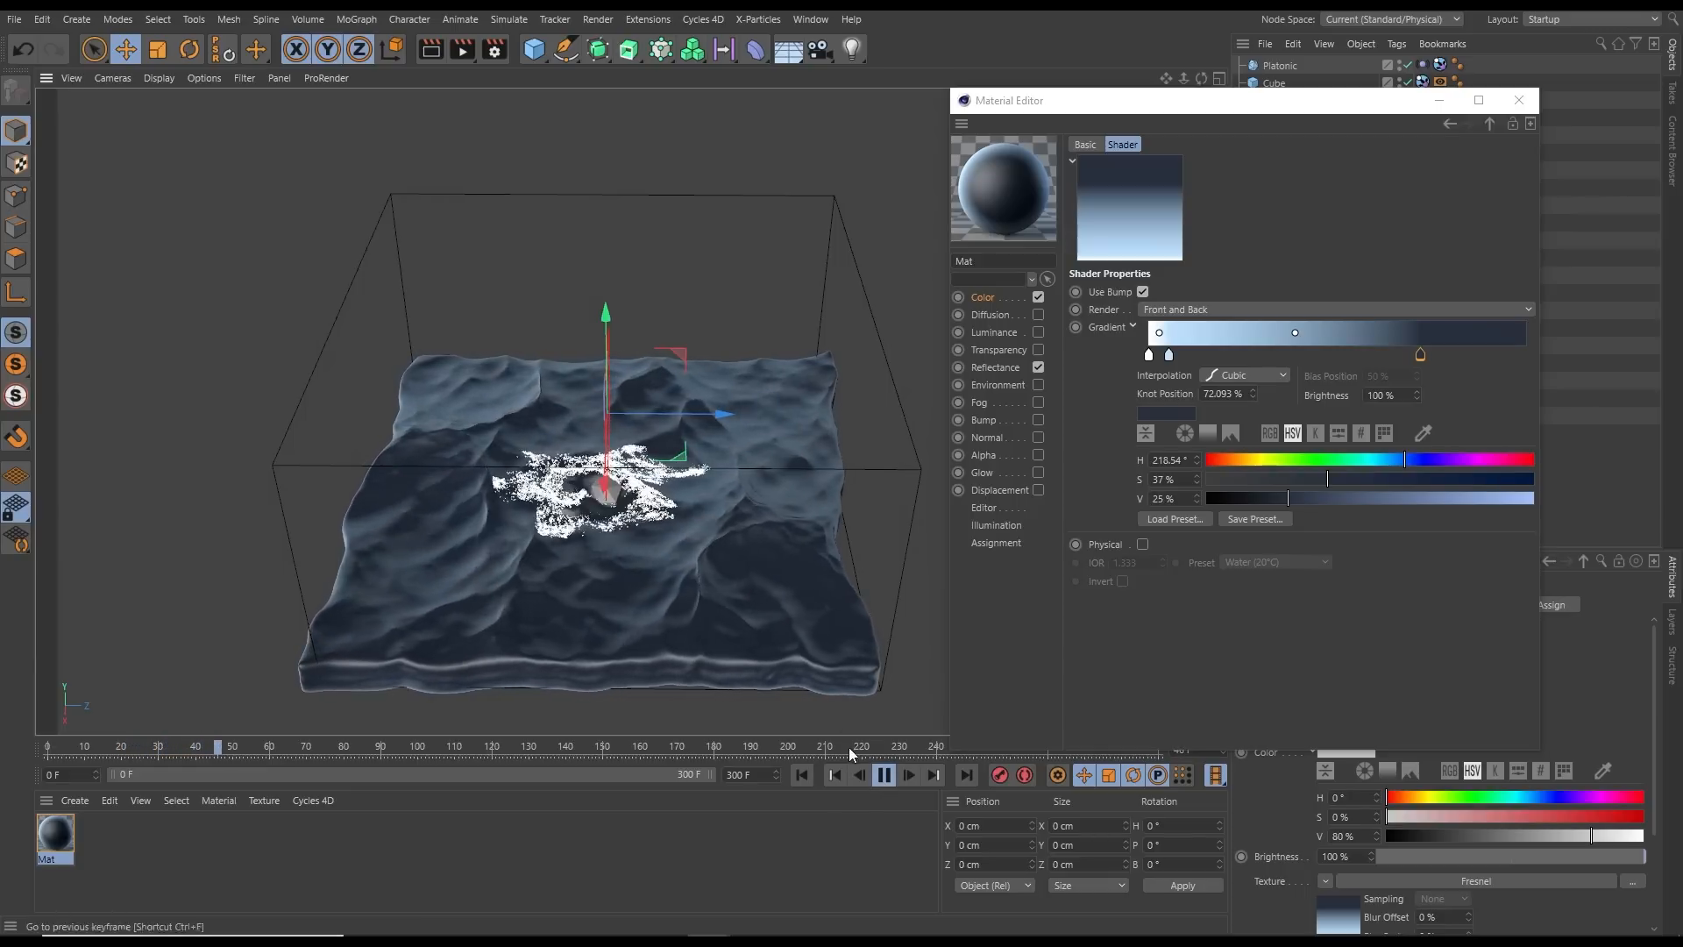
{"action": "left_click", "coordinate": [884, 775]}
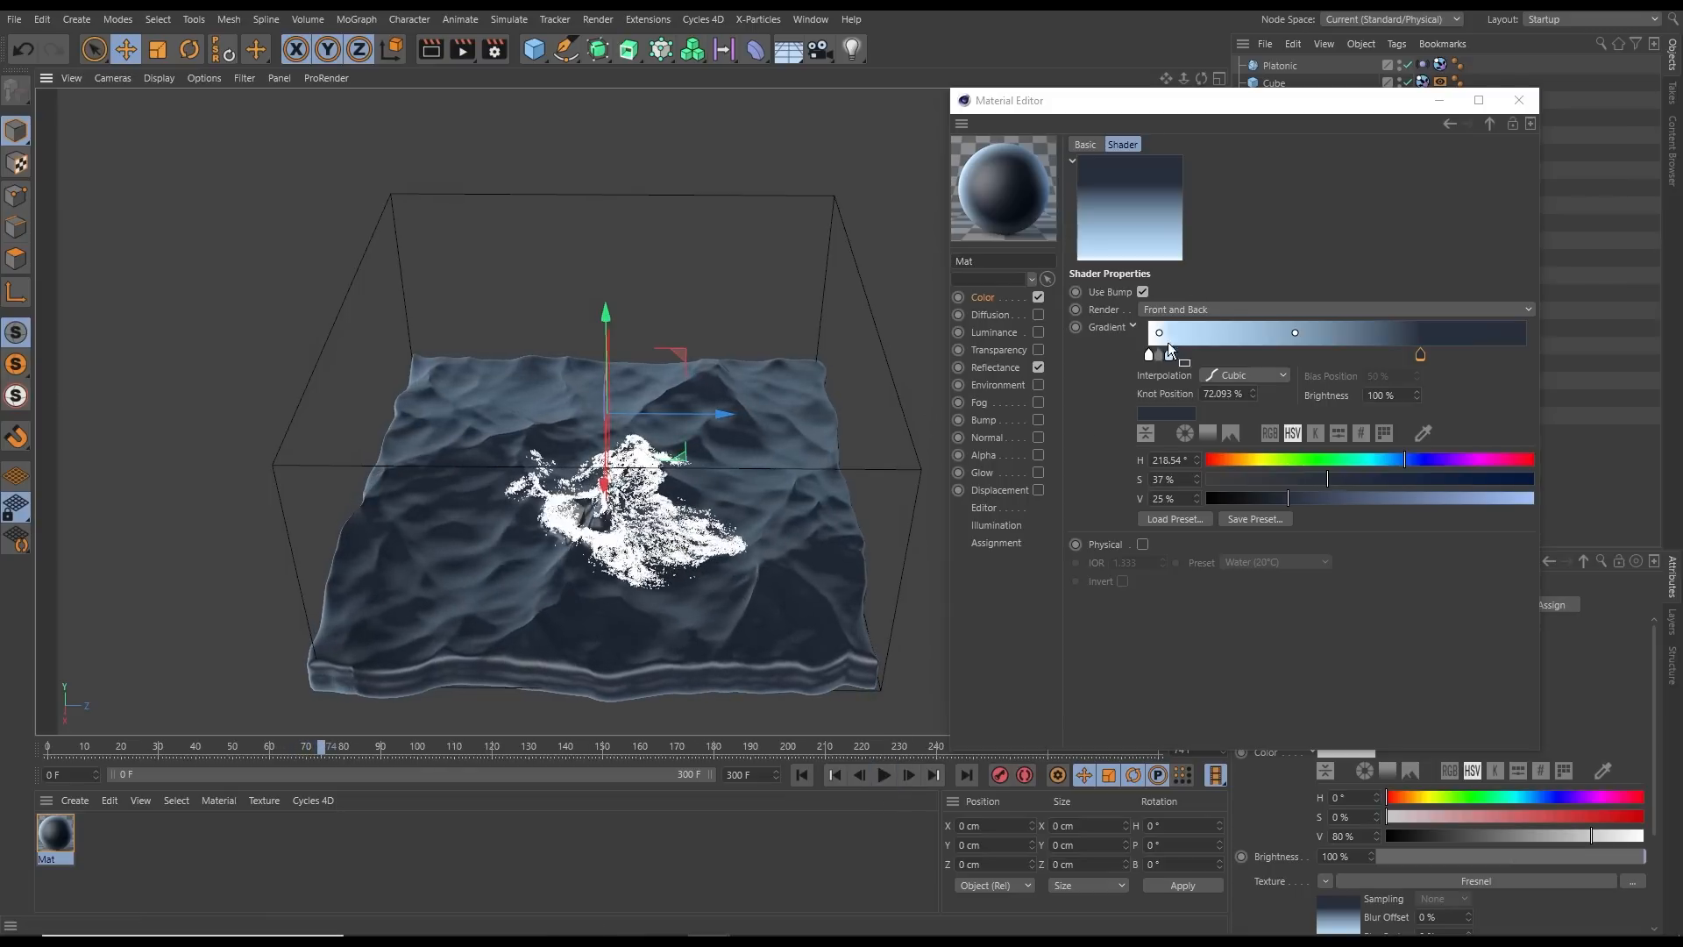
{"action": "left_click", "coordinate": [1519, 100]}
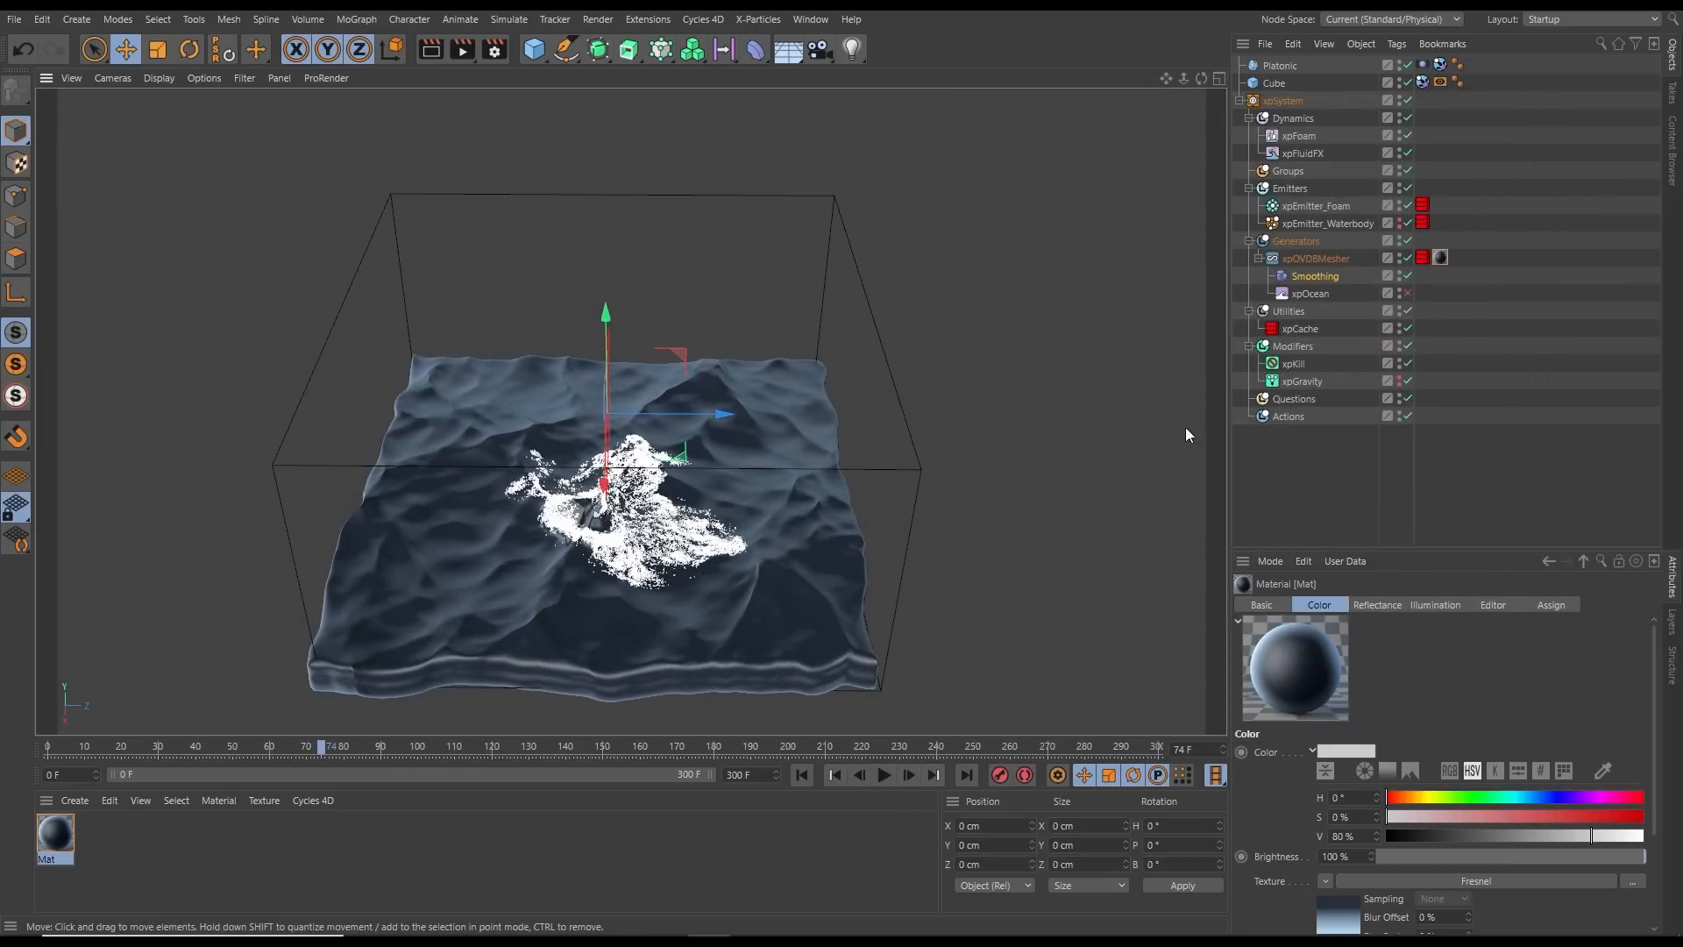
Add a camera from the current view and lock it with a Protection tag
{"action": "left_click", "coordinate": [820, 51]}
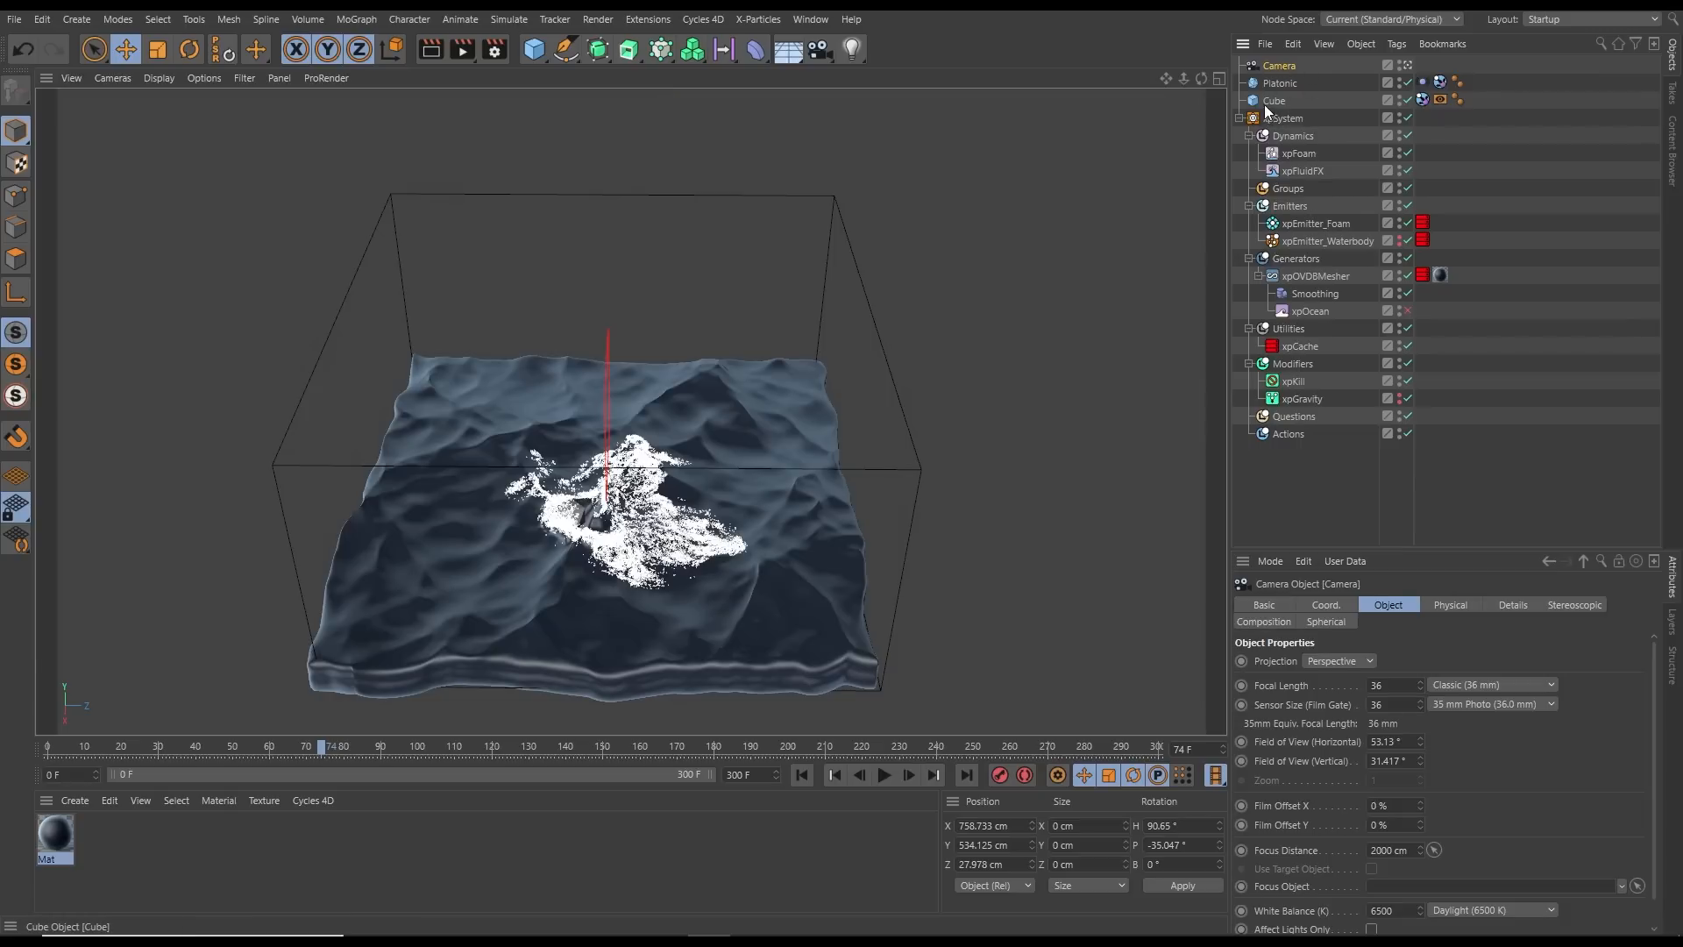
{"action": "key", "text": "shift+c"}
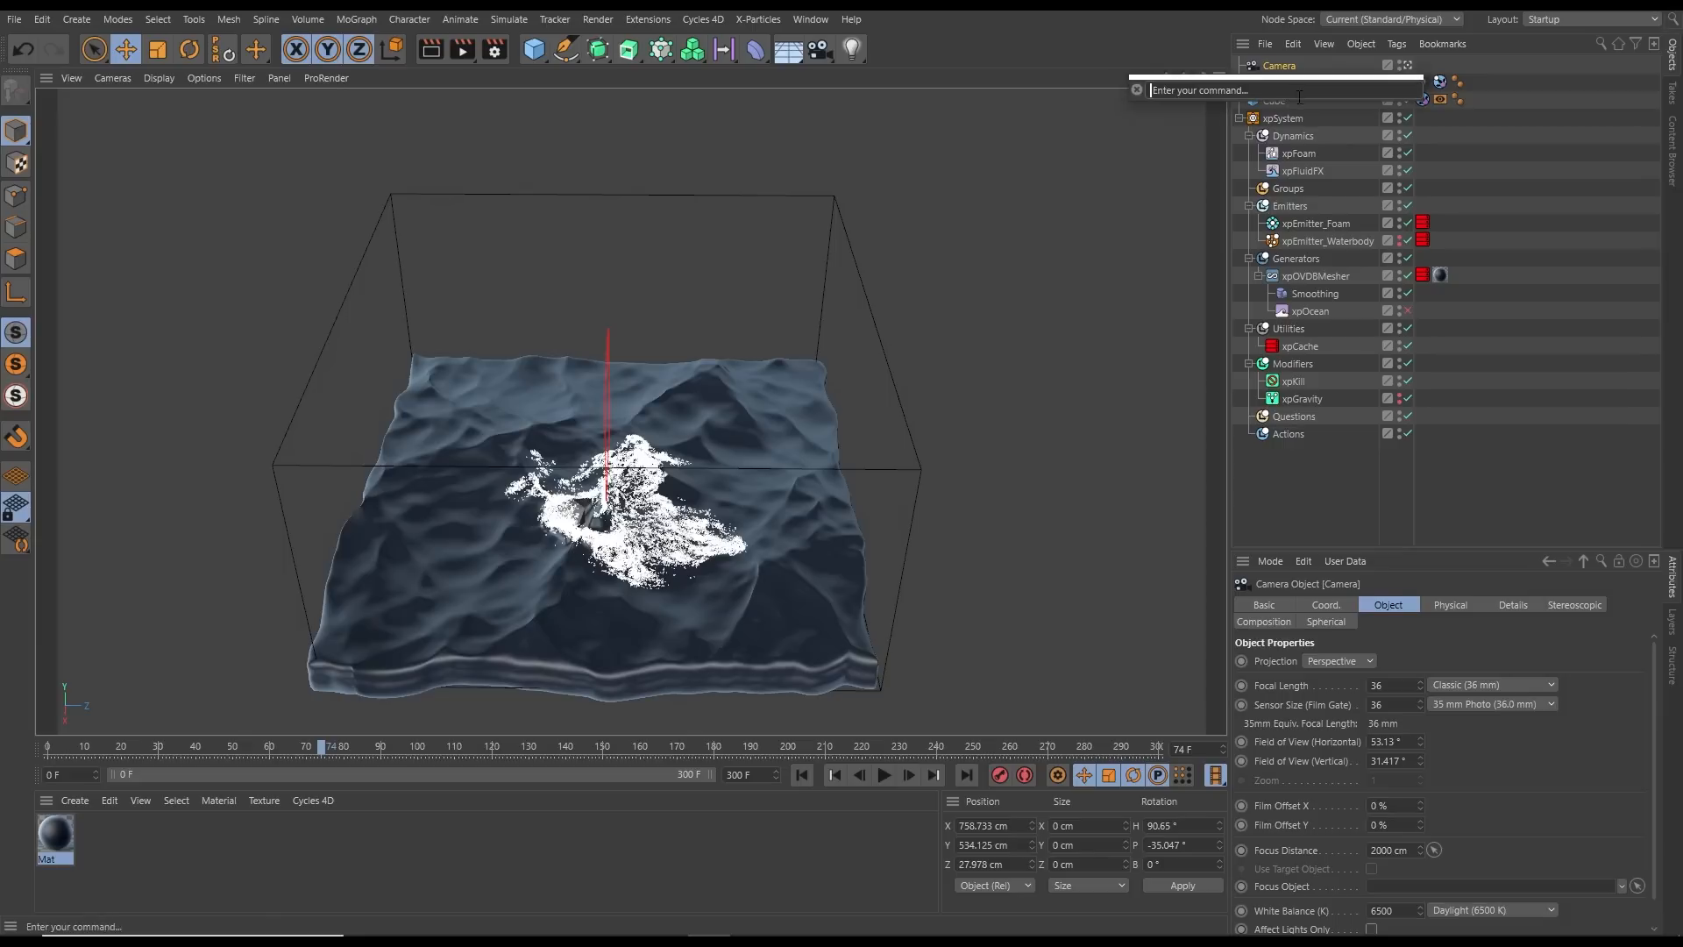
{"action": "type", "text": "pr"}
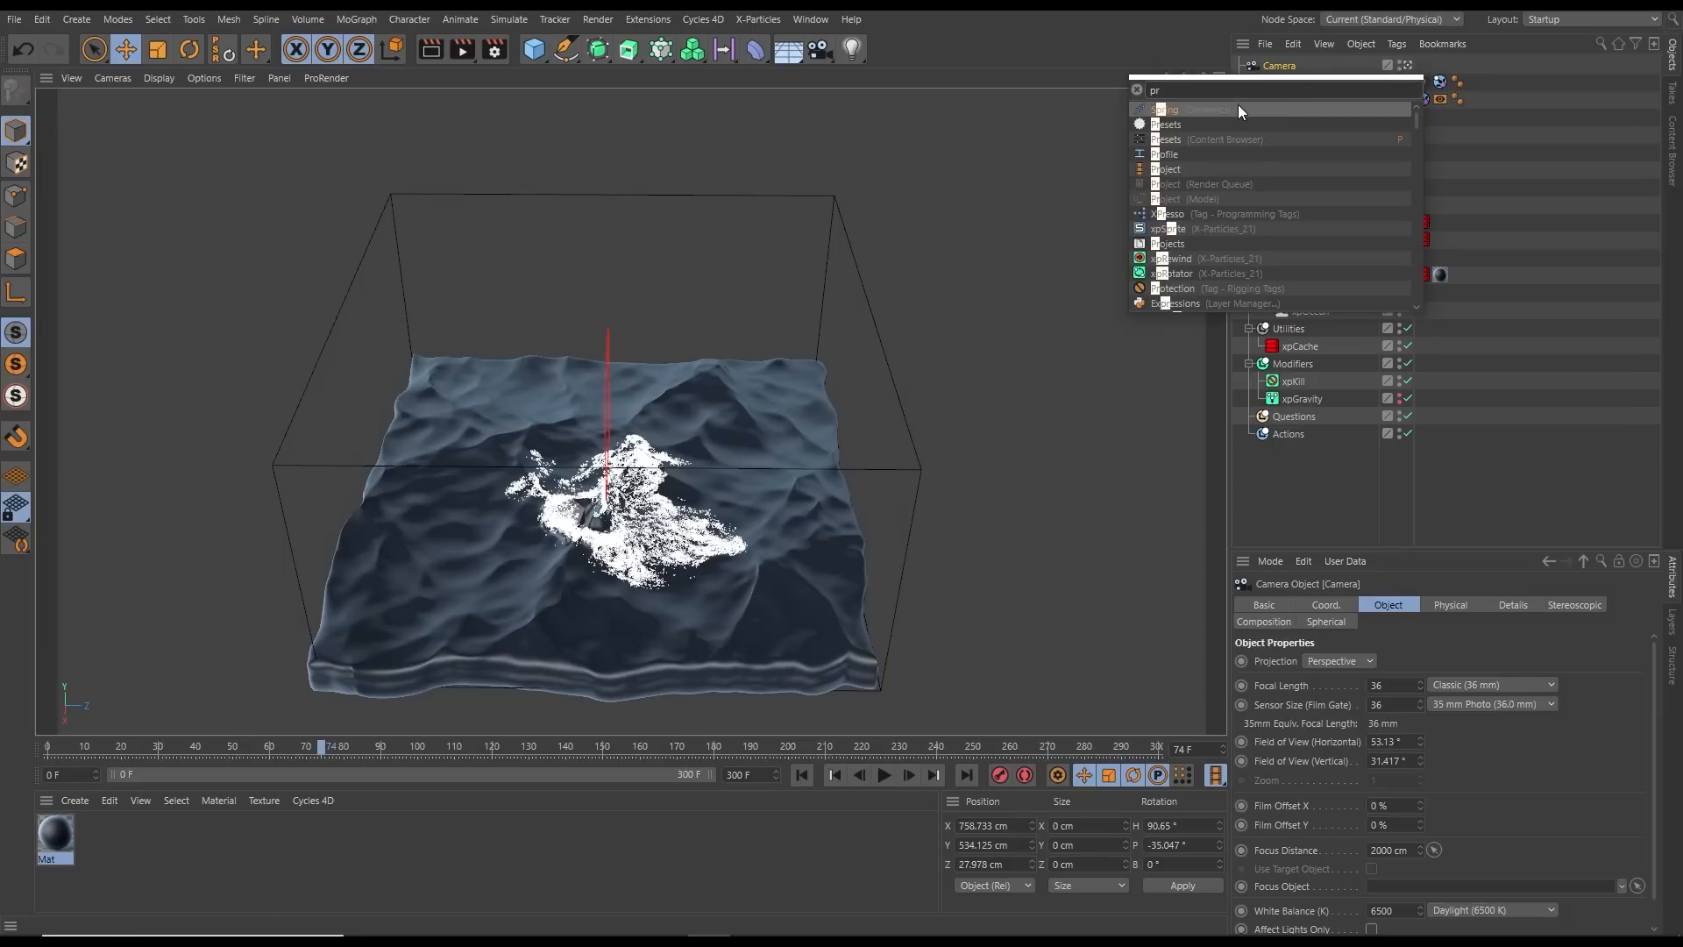
{"action": "type", "text": "otect"}
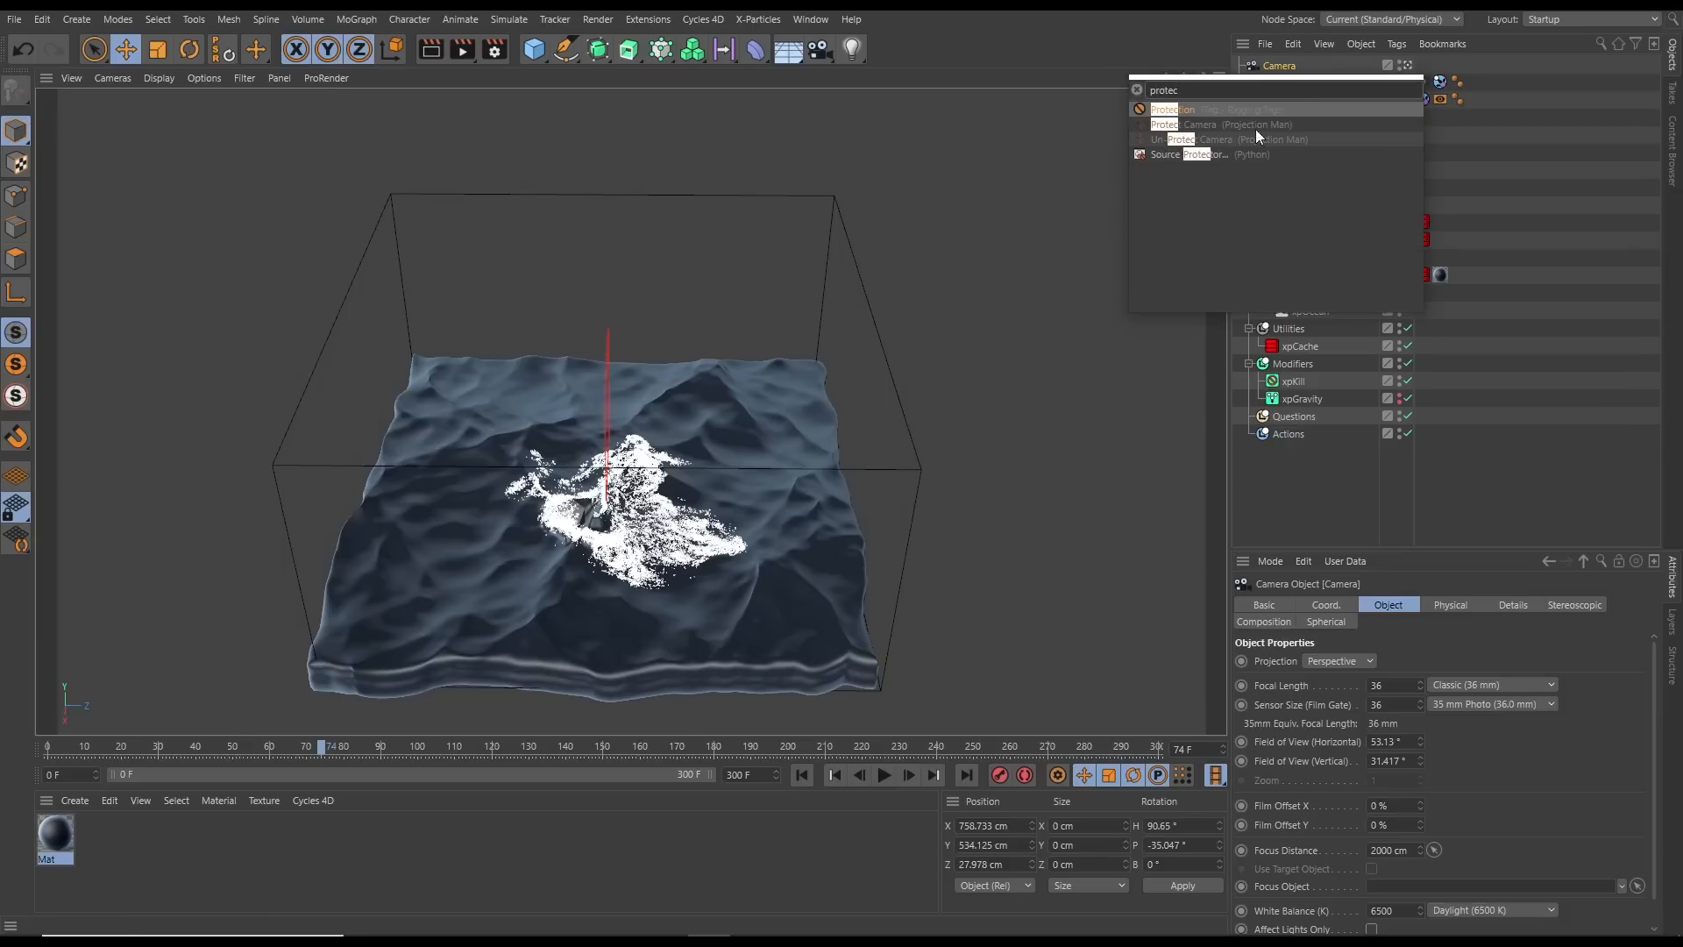
{"action": "left_click", "coordinate": [1173, 110]}
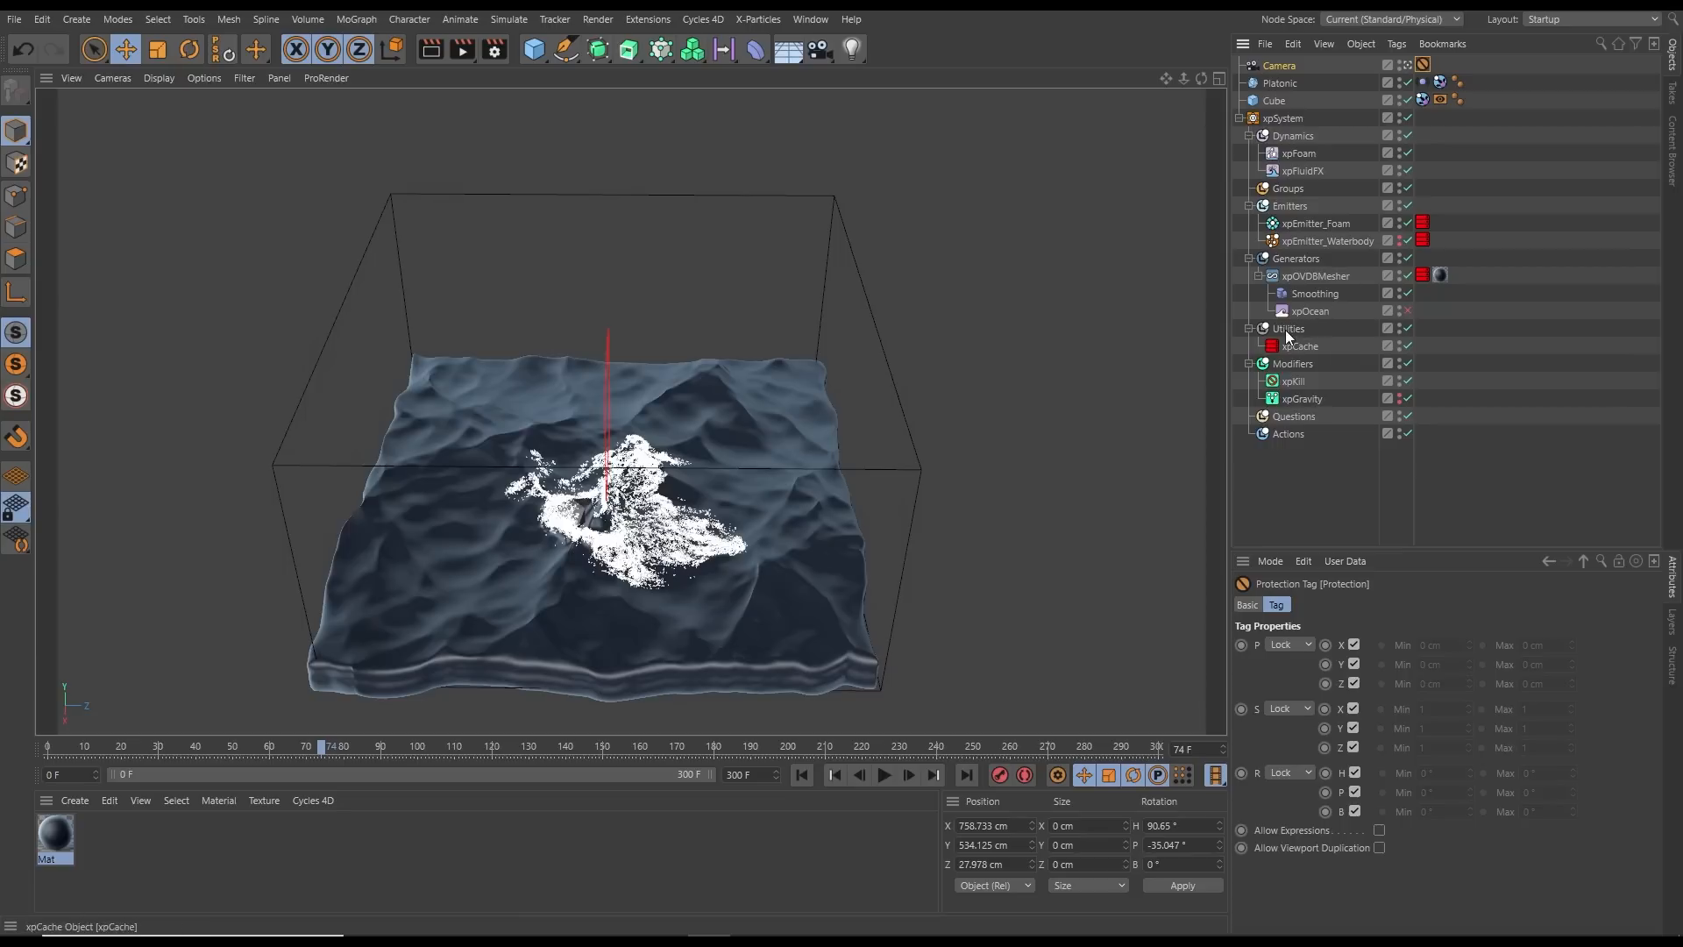
Move xpOcean out of the mesher into Utilities, and add a plane lowered to about Y -75 cm
{"action": "left_click_drag", "start_coordinate": [1304, 312], "coordinate": [1300, 328]}
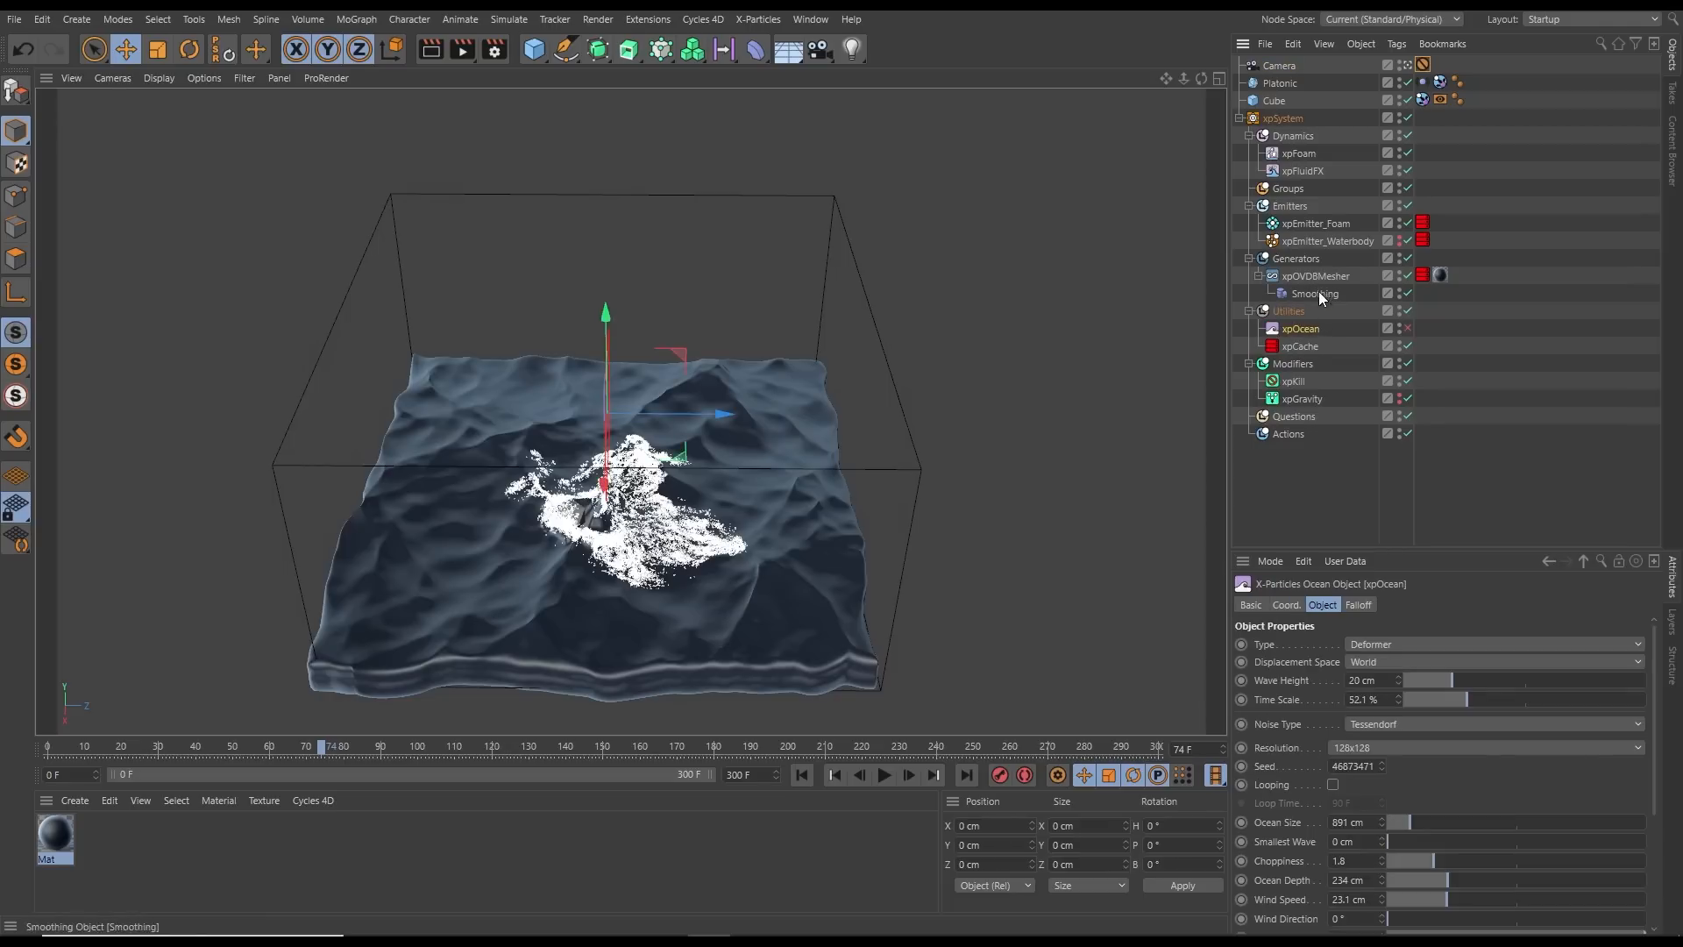
{"action": "left_click", "coordinate": [541, 54]}
{"action": "left_click", "coordinate": [697, 110]}
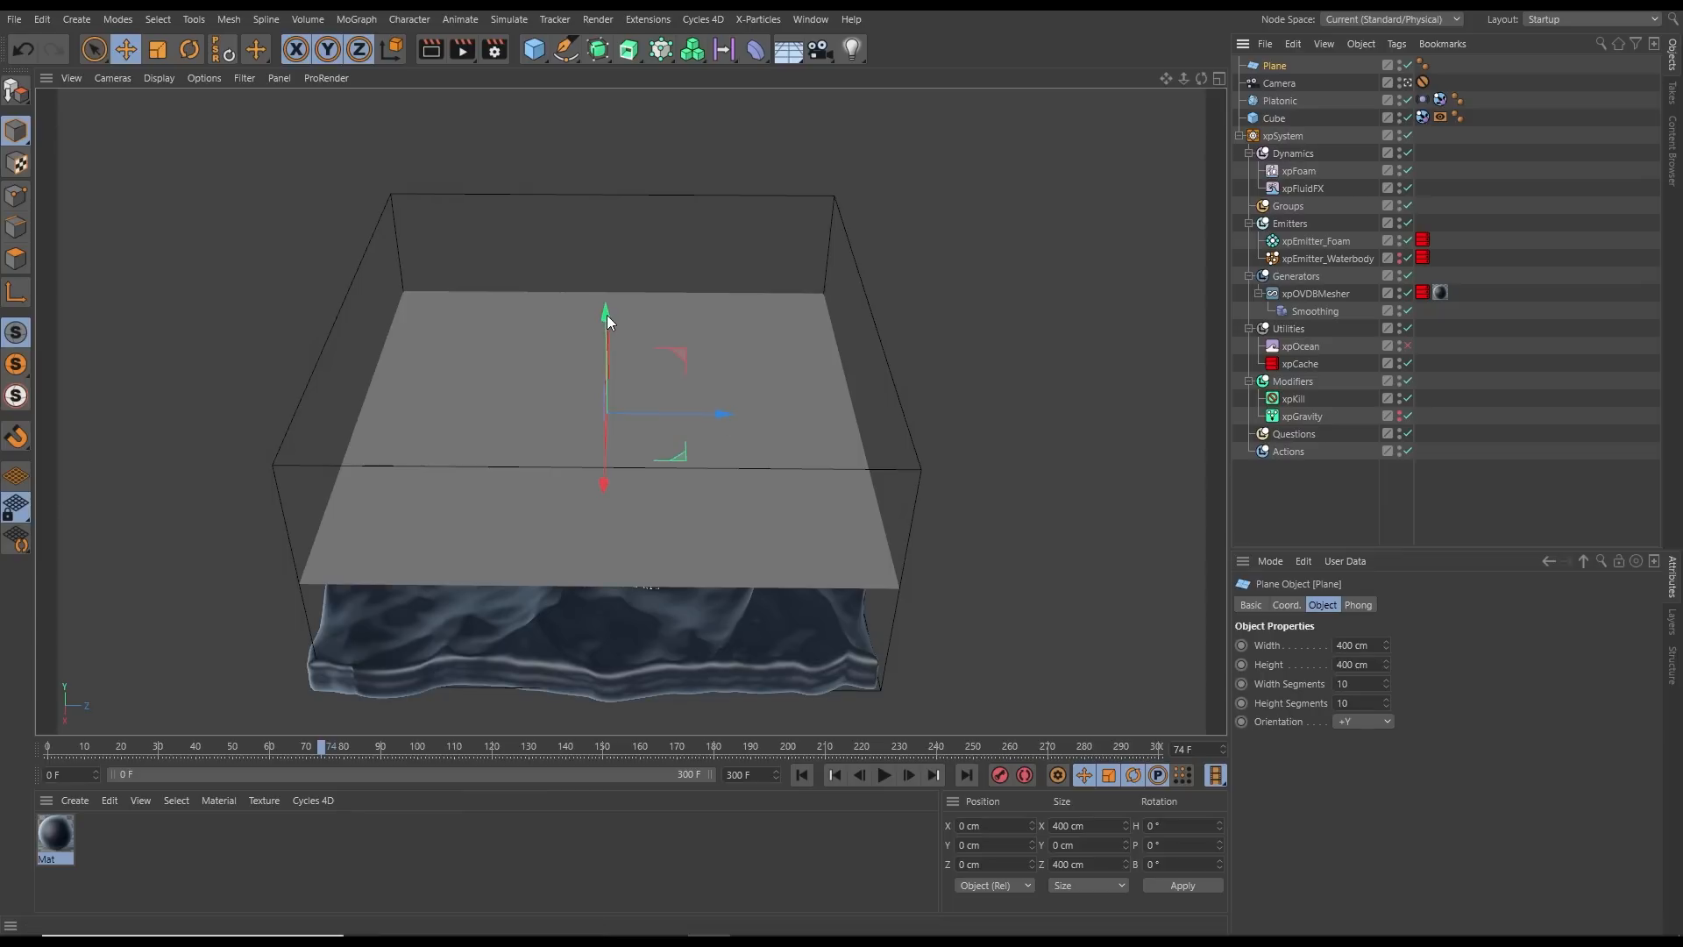
{"action": "left_click_drag", "start_coordinate": [607, 314], "coordinate": [602, 397]}
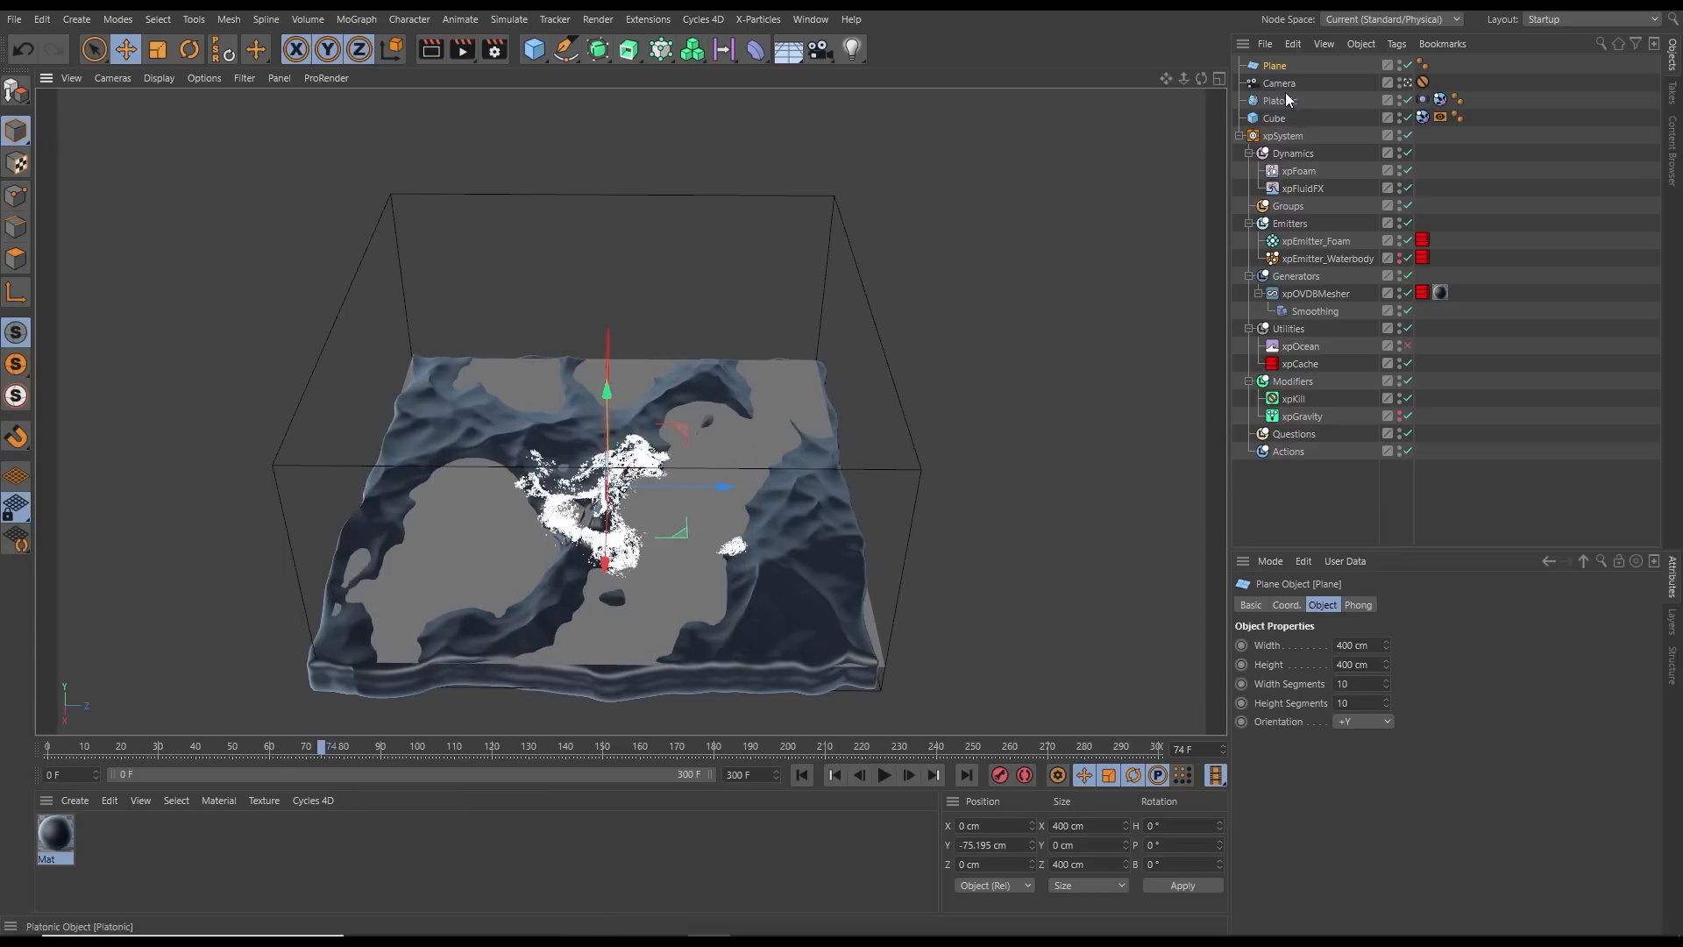
Enlarge the plane to 1430 cm wide and 1808 cm high, and shift it to about X -294 cm to fill the camera view
{"action": "left_click_drag", "start_coordinate": [1387, 645], "coordinate": [1496, 141]}
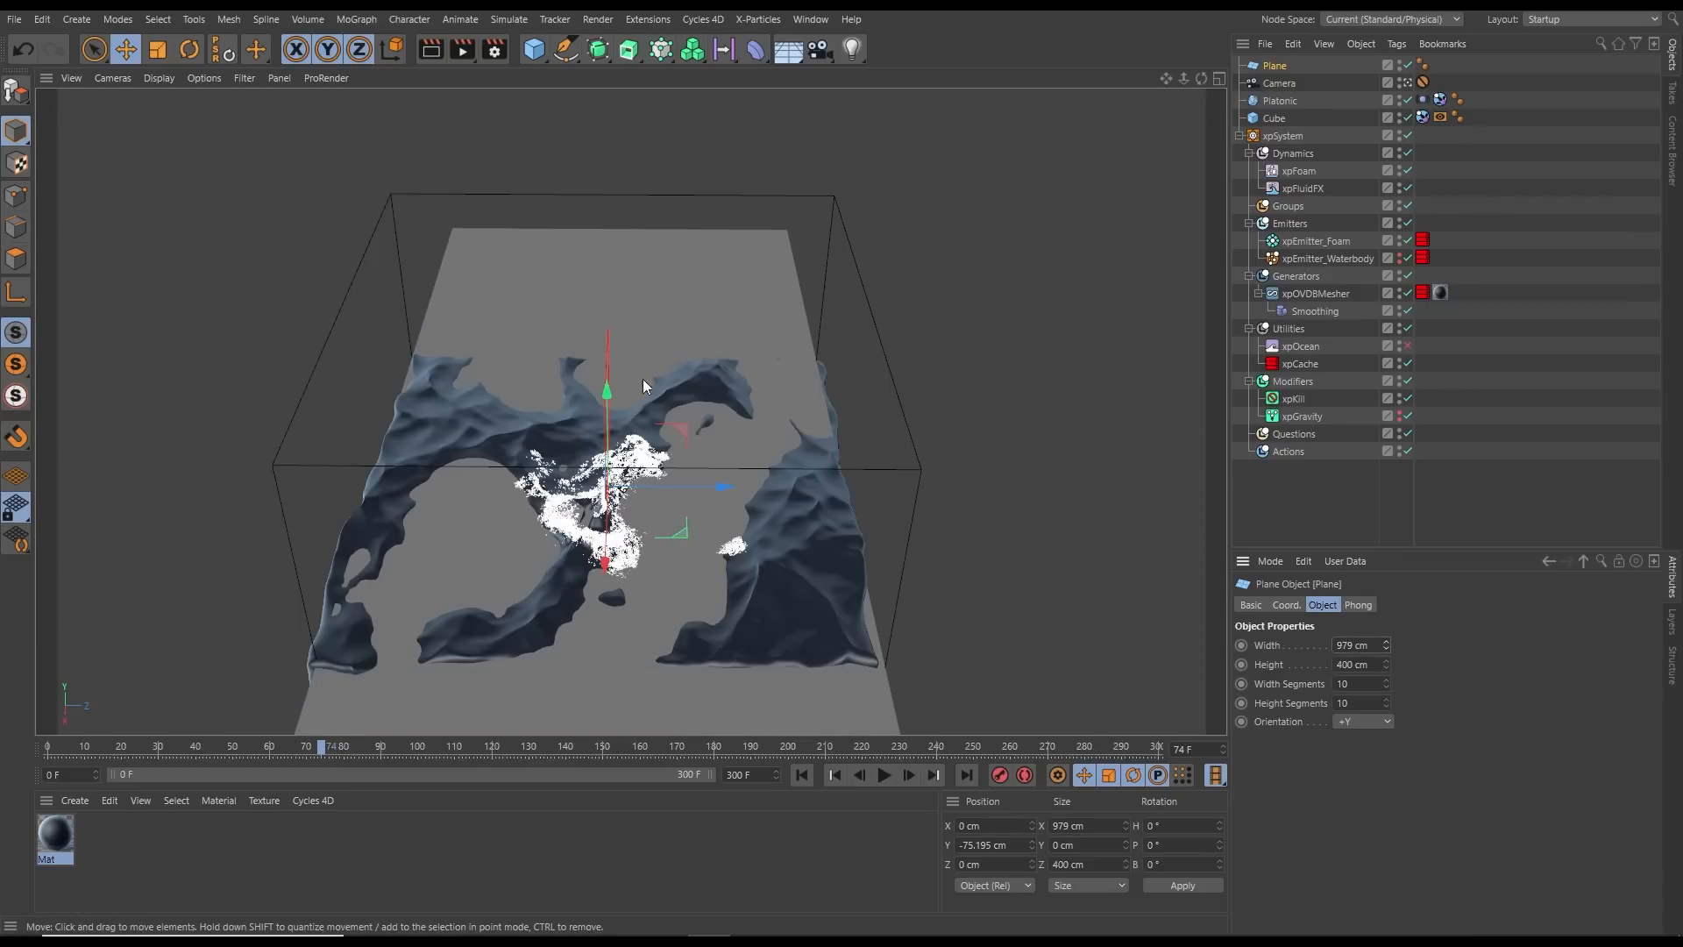
{"action": "left_click_drag", "start_coordinate": [613, 572], "coordinate": [631, 370]}
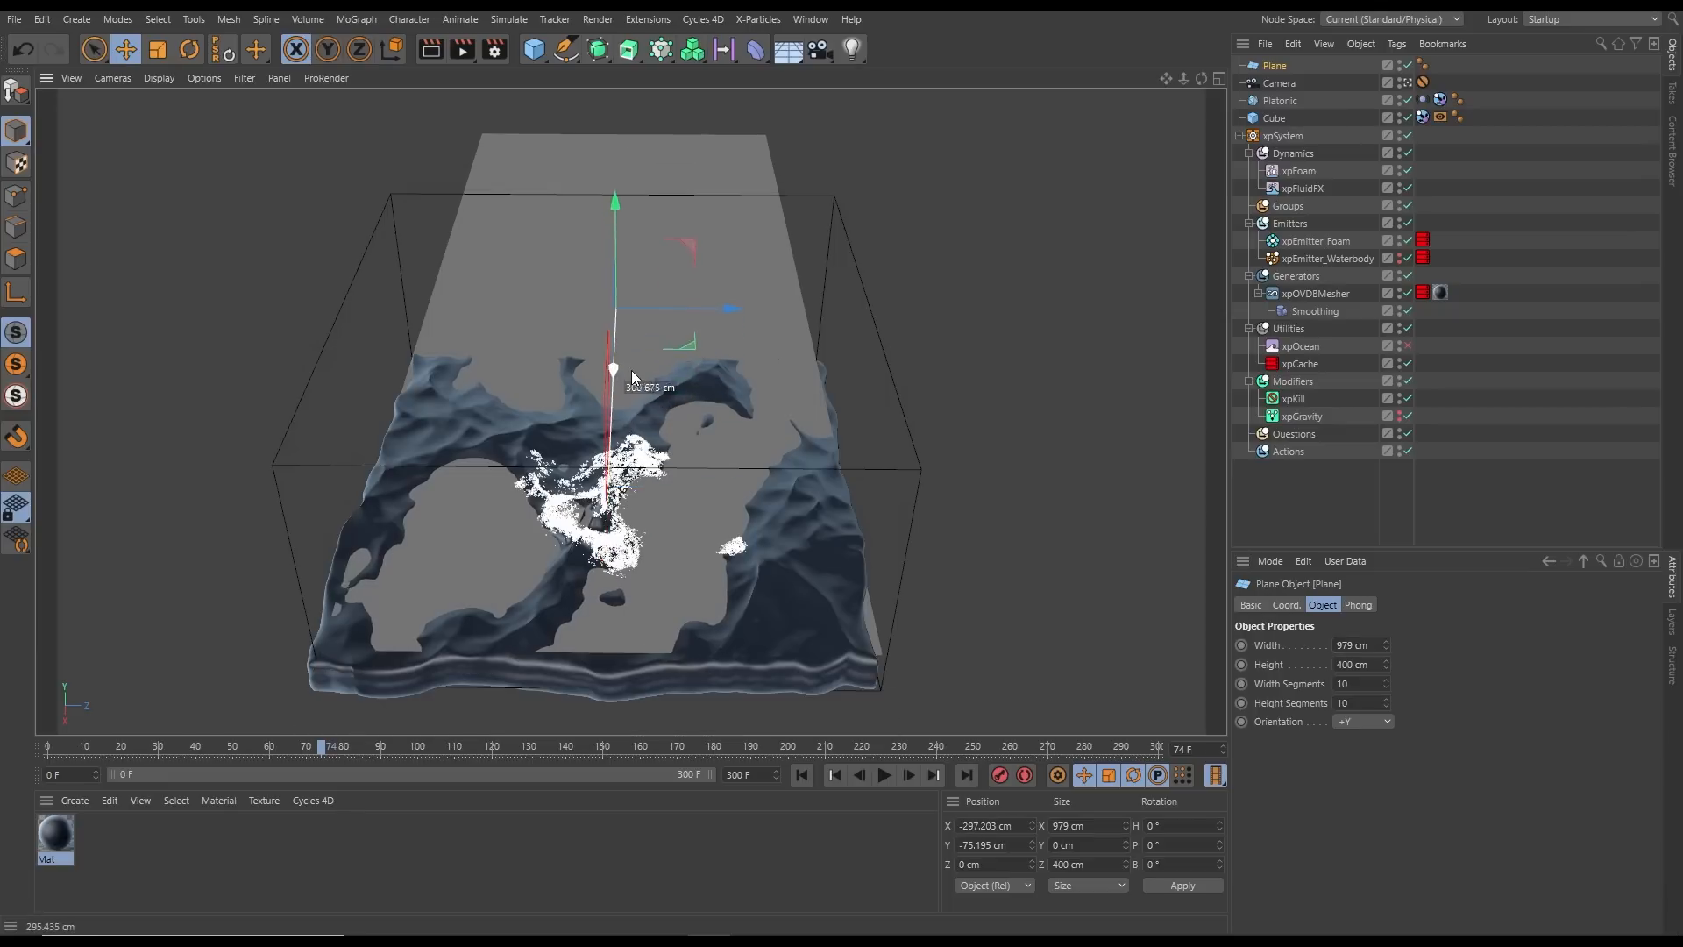
{"action": "left_click_drag", "start_coordinate": [1386, 643], "coordinate": [1407, 226]}
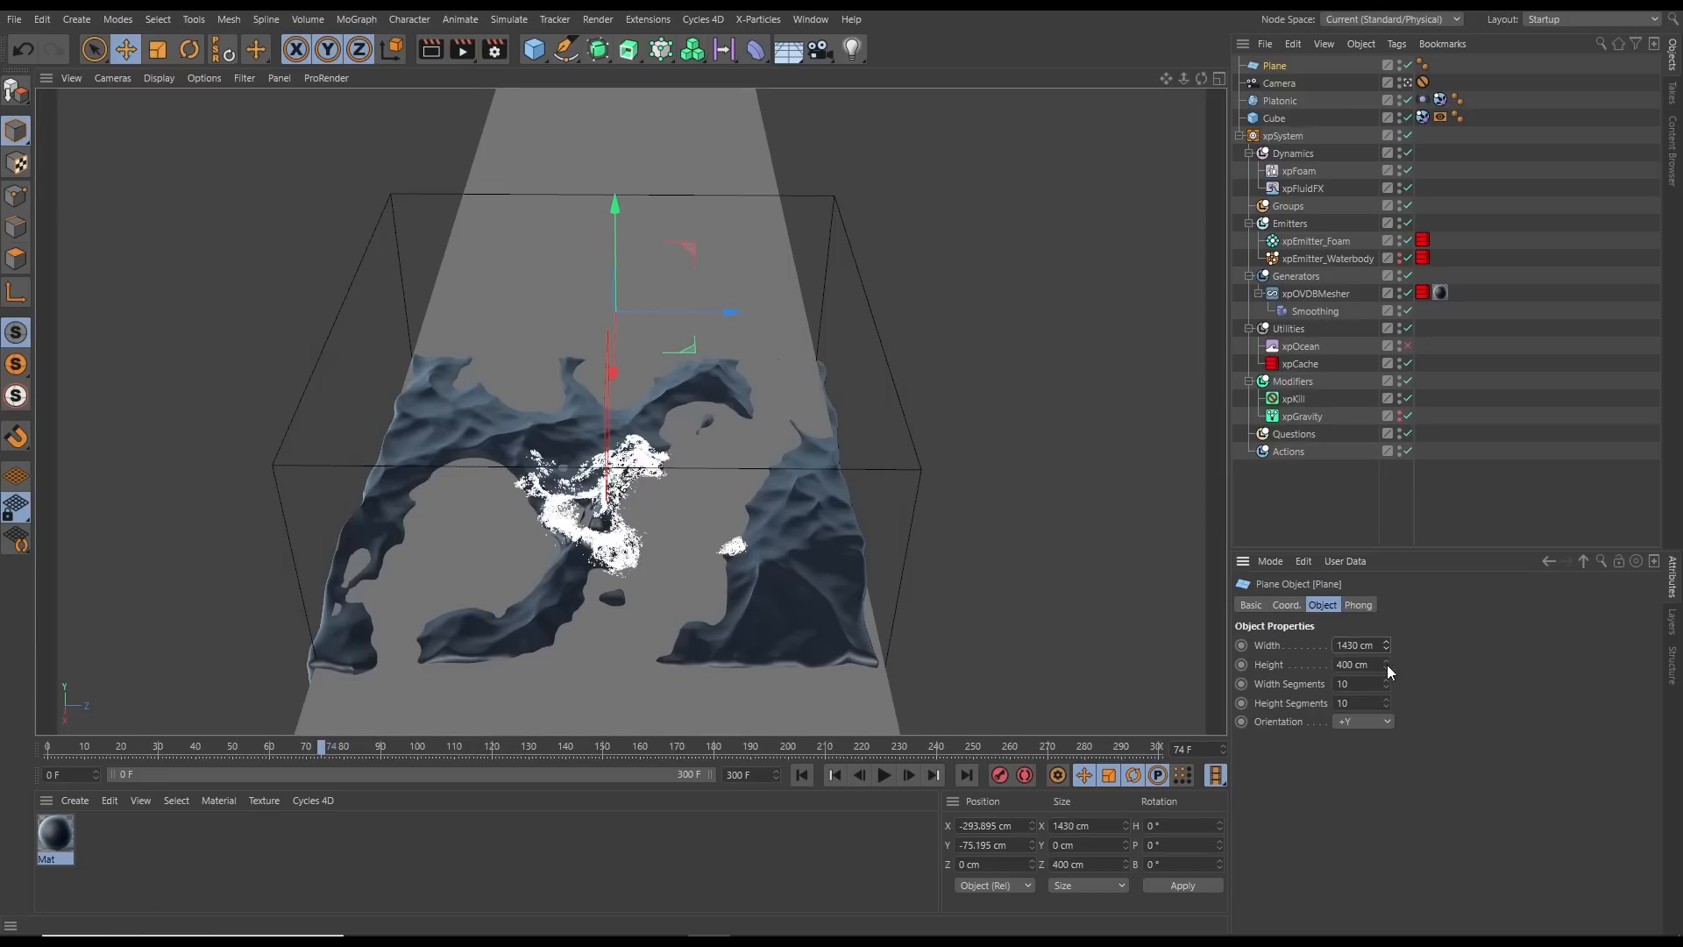
{"action": "left_click_drag", "start_coordinate": [1386, 664], "coordinate": [1403, 412]}
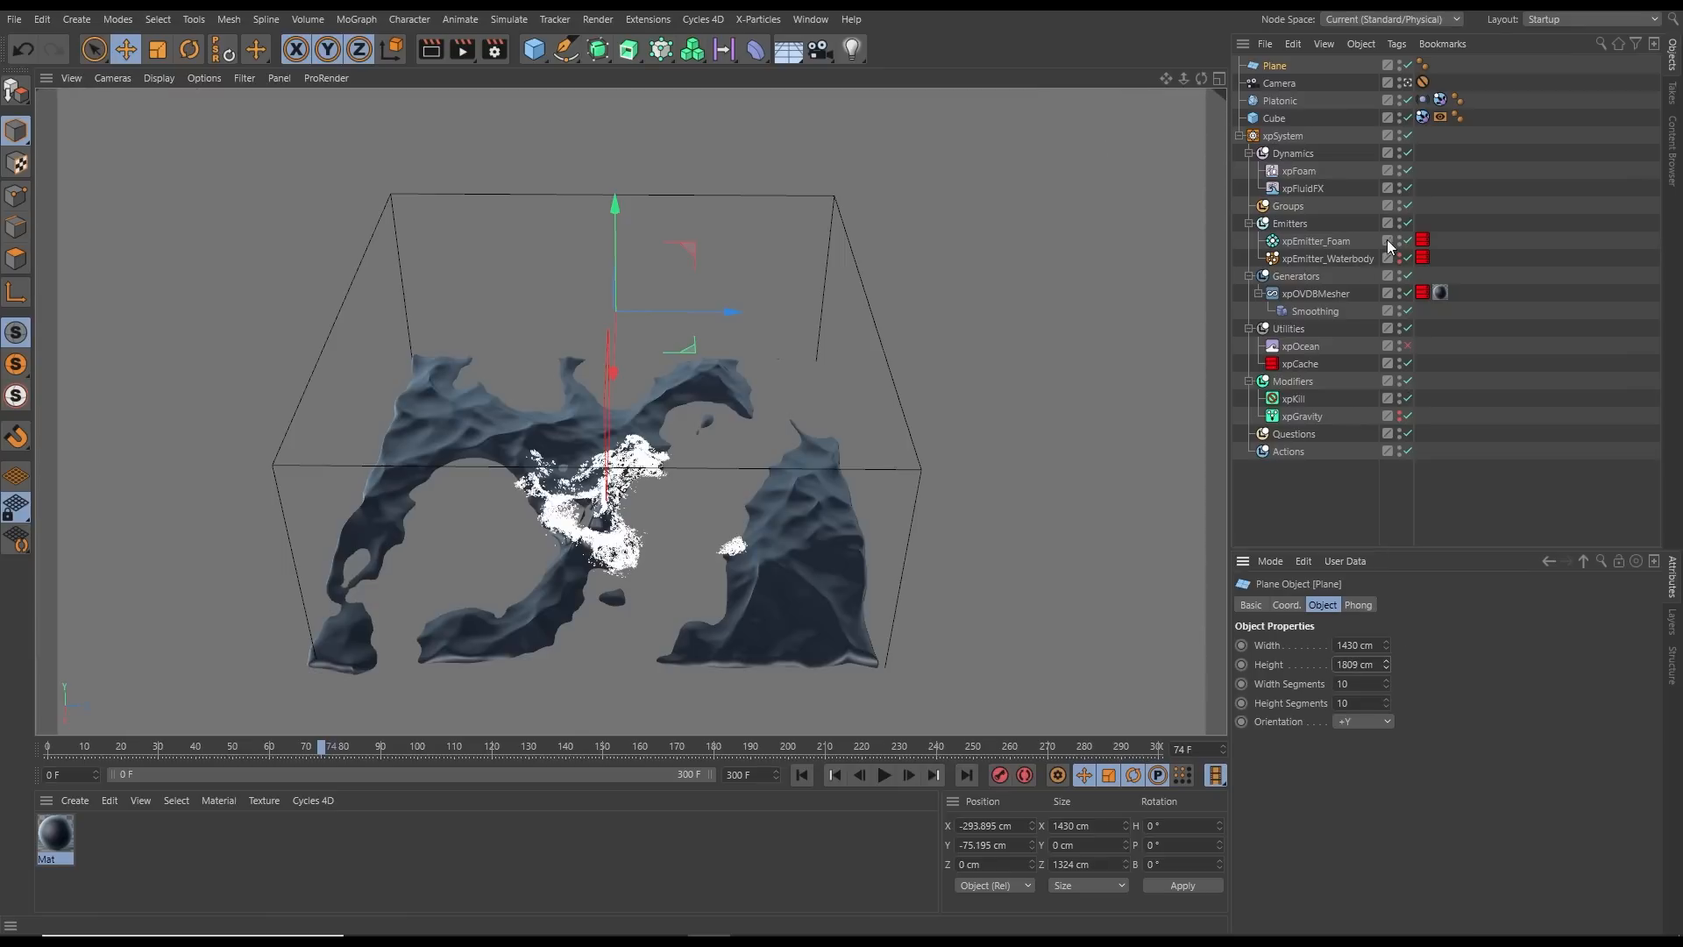
Display the mesh lines and set the plane's width and height segments to 300
{"action": "key", "text": "n"}
{"action": "key", "text": "b"}
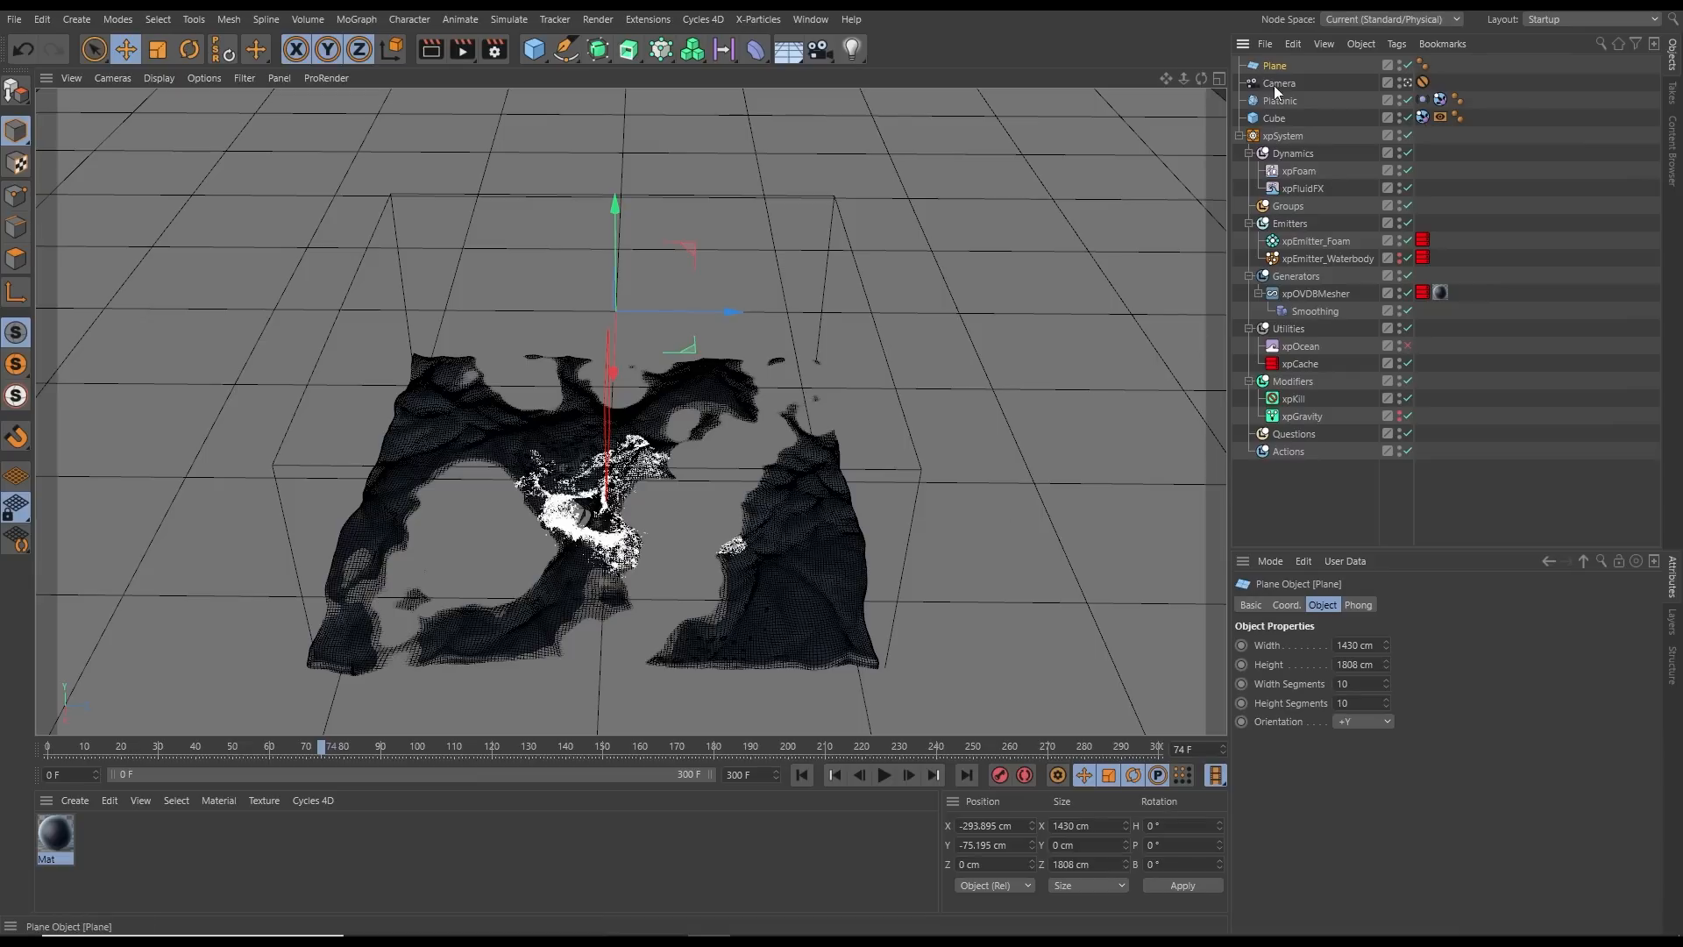
{"action": "double_click", "coordinate": [1363, 686]}
{"action": "type", "text": "300"}
{"action": "key", "text": "Tab"}
{"action": "type", "text": "300"}
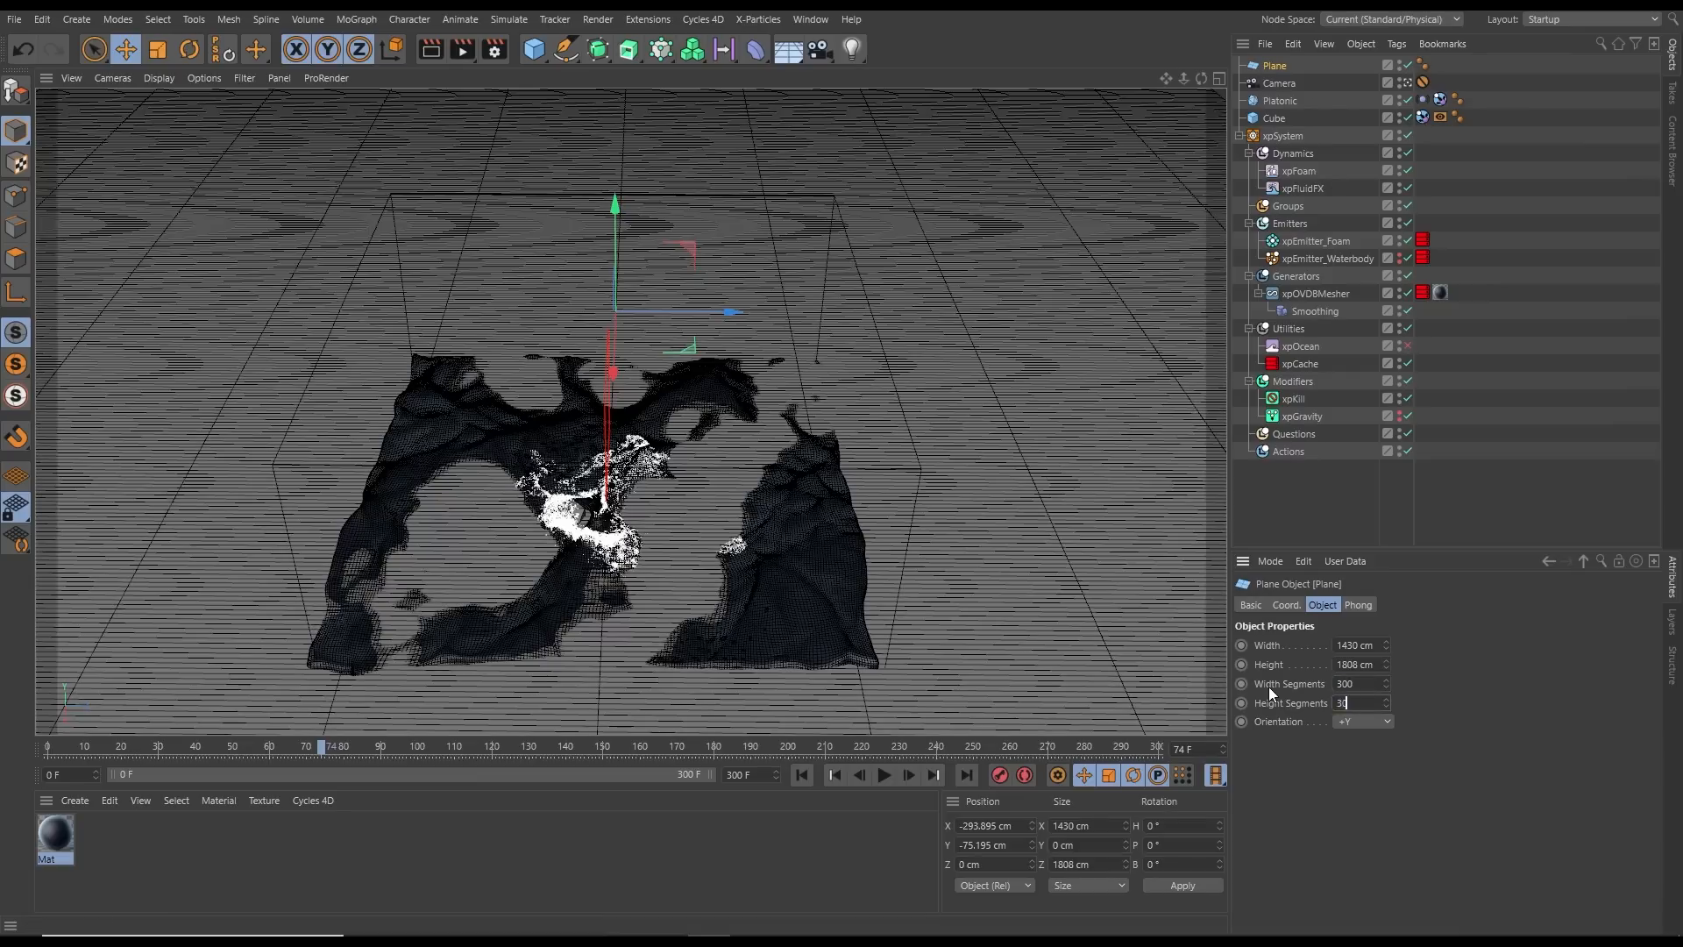
{"action": "key", "text": "Return"}
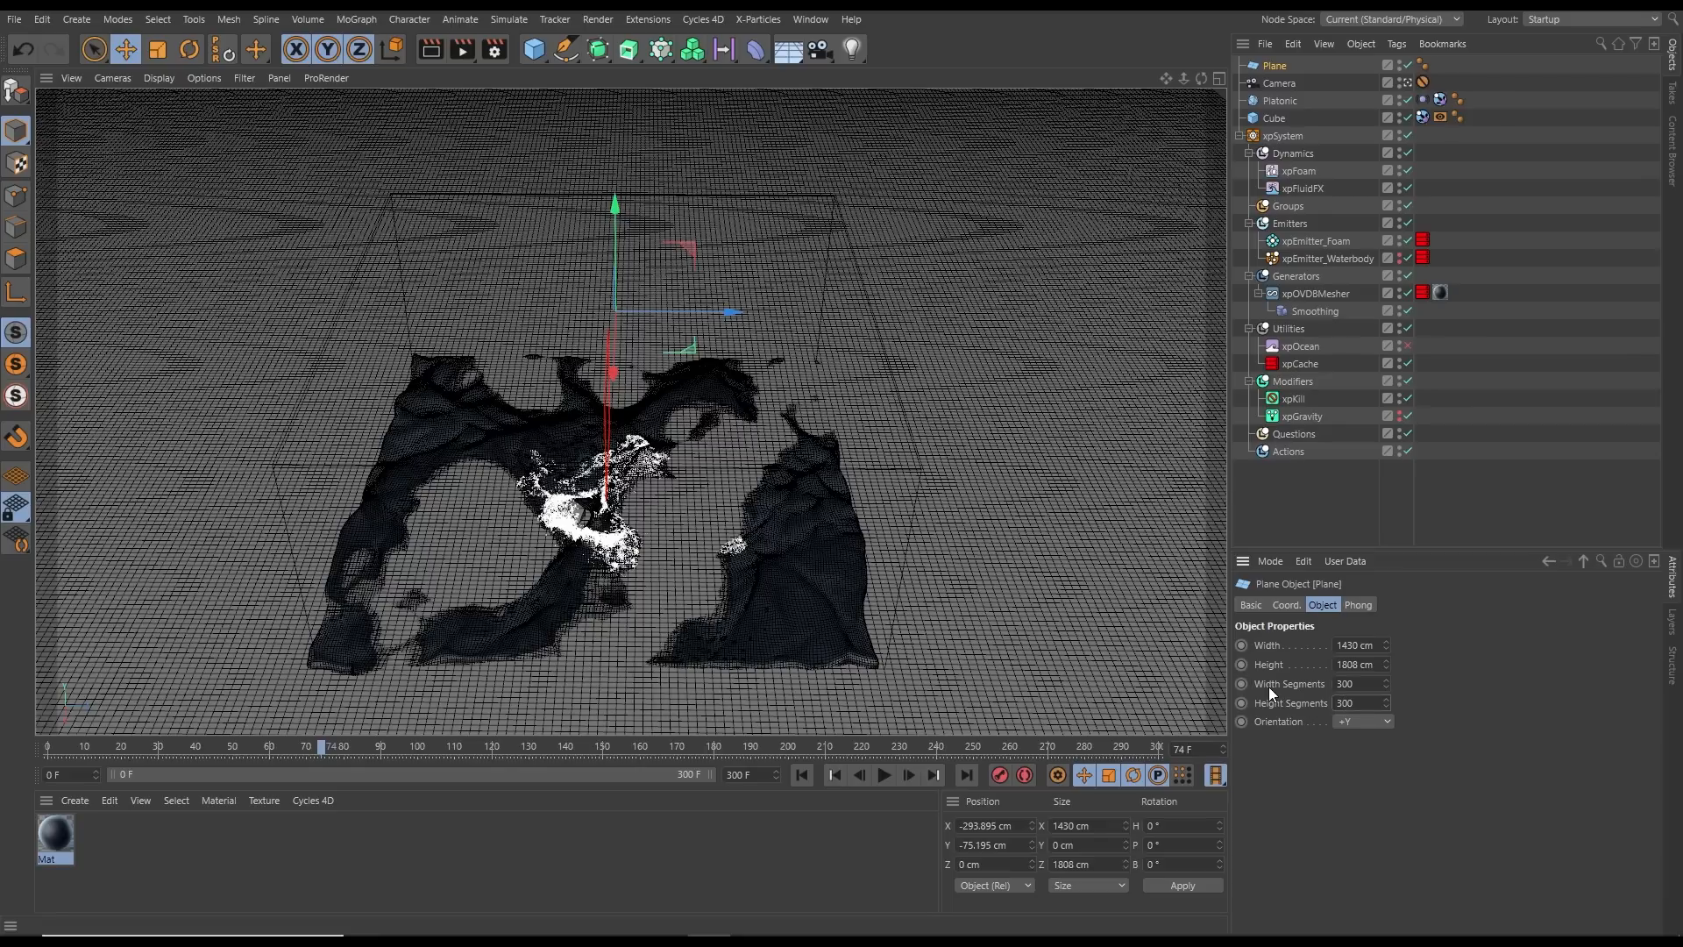
Set the plane's width and height segments to 500
{"action": "left_click", "coordinate": [1370, 686]}
{"action": "type", "text": "500"}
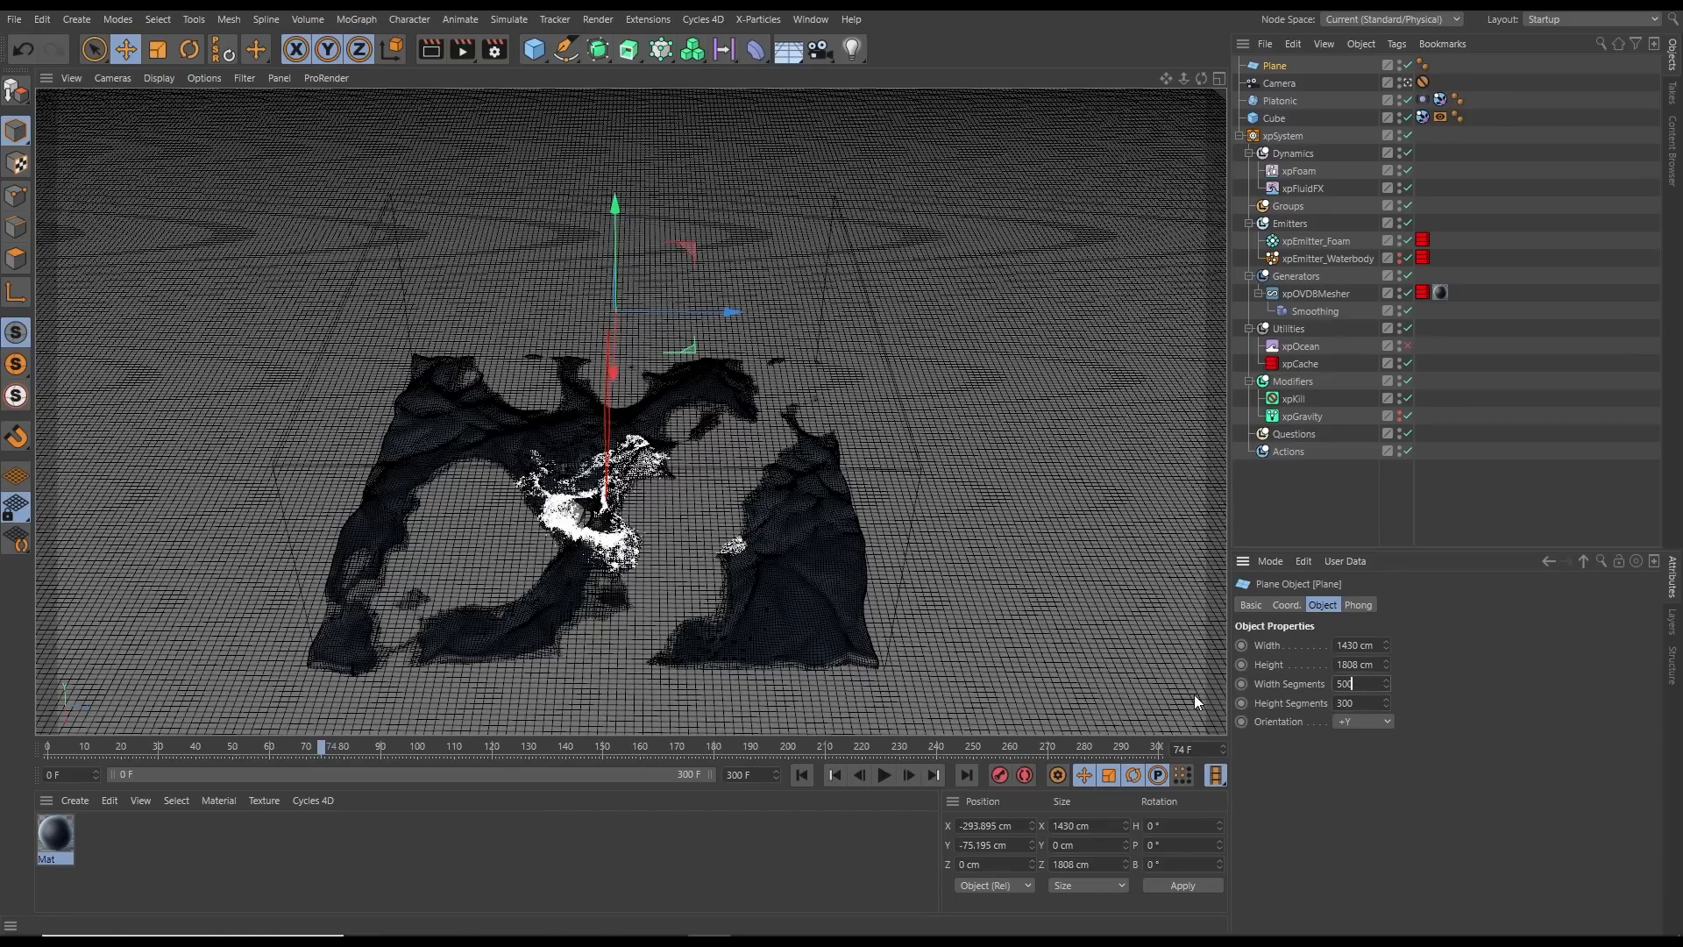
{"action": "key", "text": "Tab"}
{"action": "type", "text": "500"}
{"action": "key", "text": "Return"}
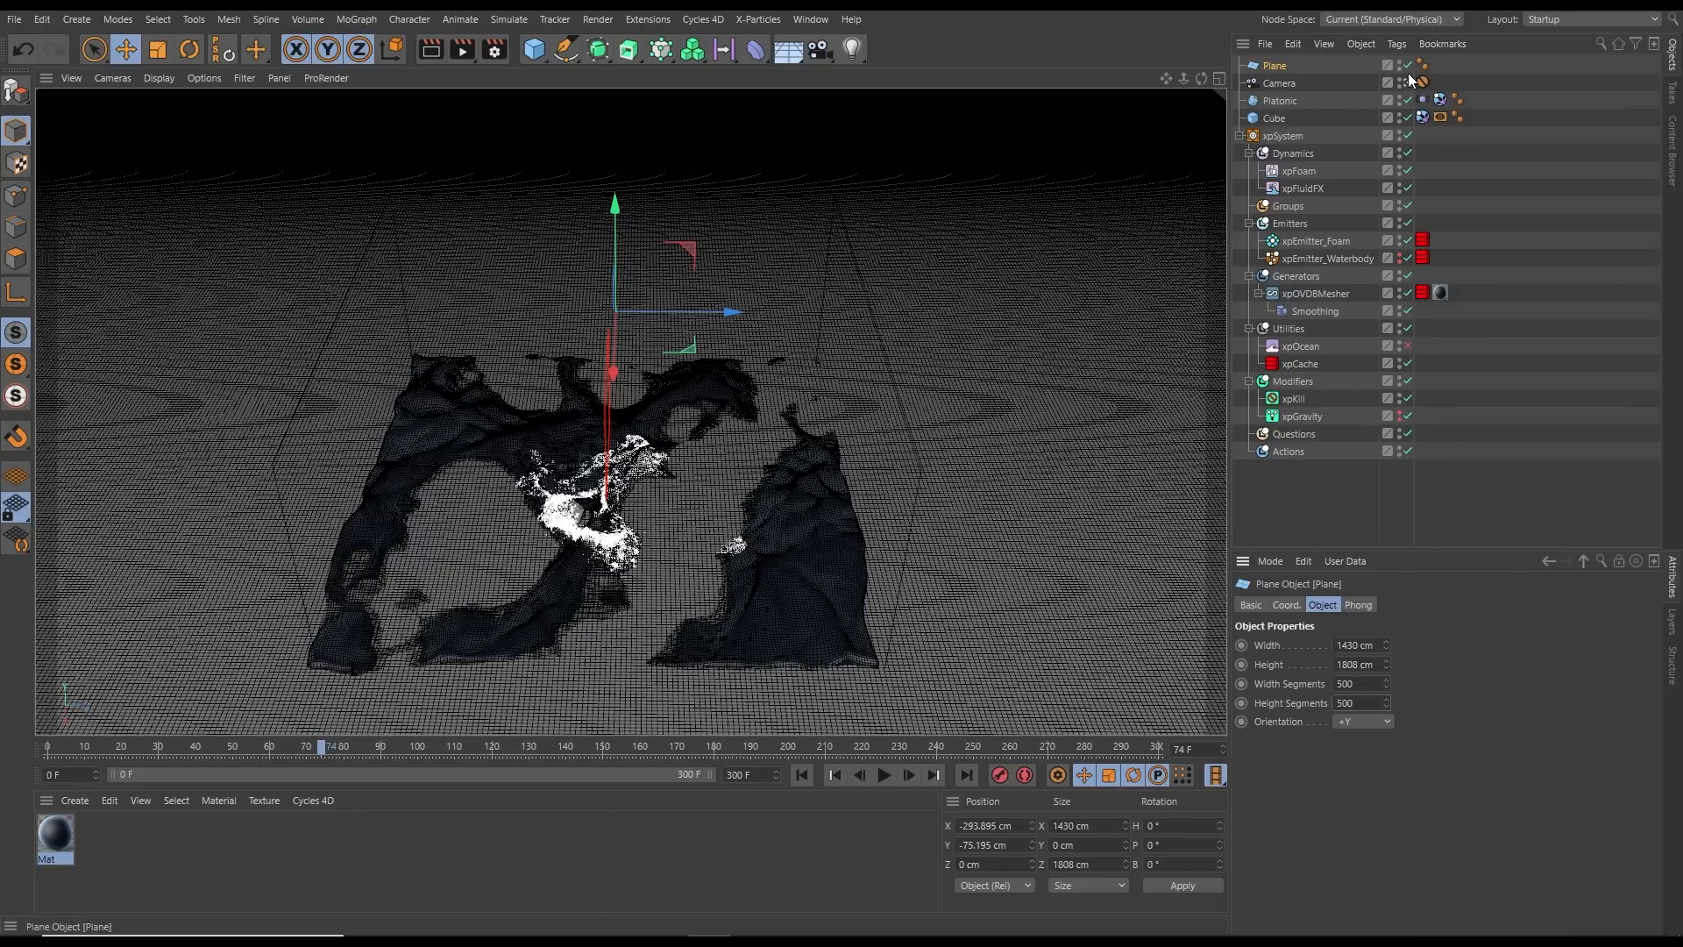
Set the plane's width and height segments to 800, and return to the camera view with plain shading without mesh lines
{"action": "right_click_drag", "start_coordinate": [880, 596], "coordinate": [1113, 551], "text": "alt"}
{"action": "left_click", "coordinate": [1374, 684]}
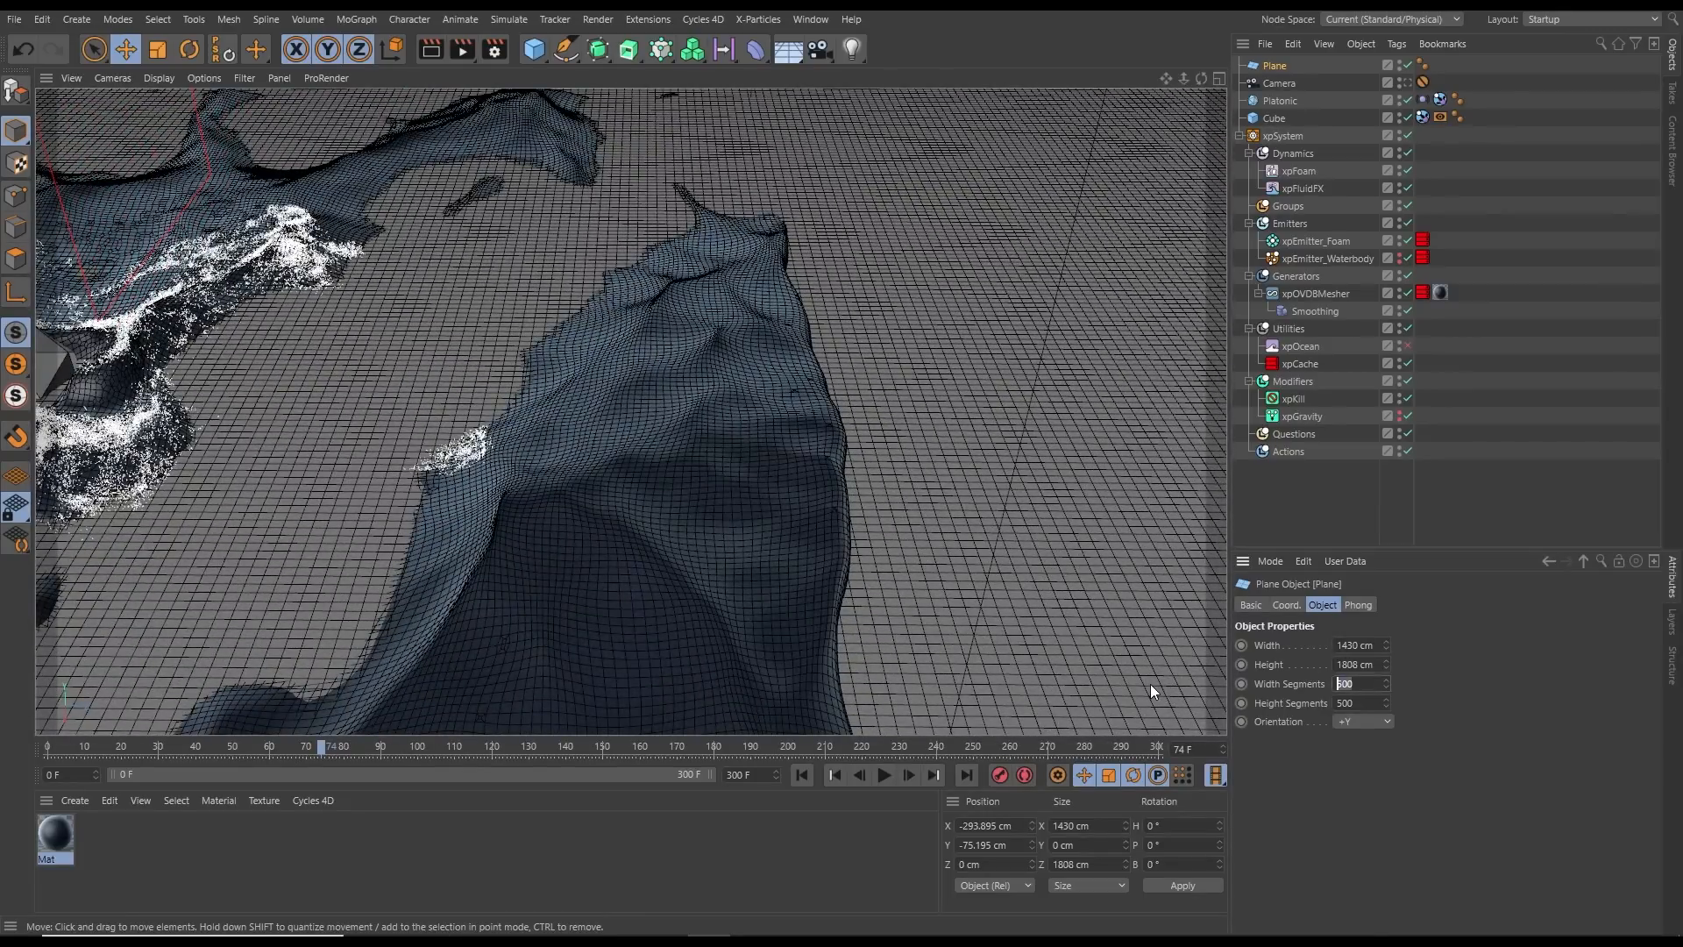
{"action": "type", "text": "800"}
{"action": "type", "text": "000"}
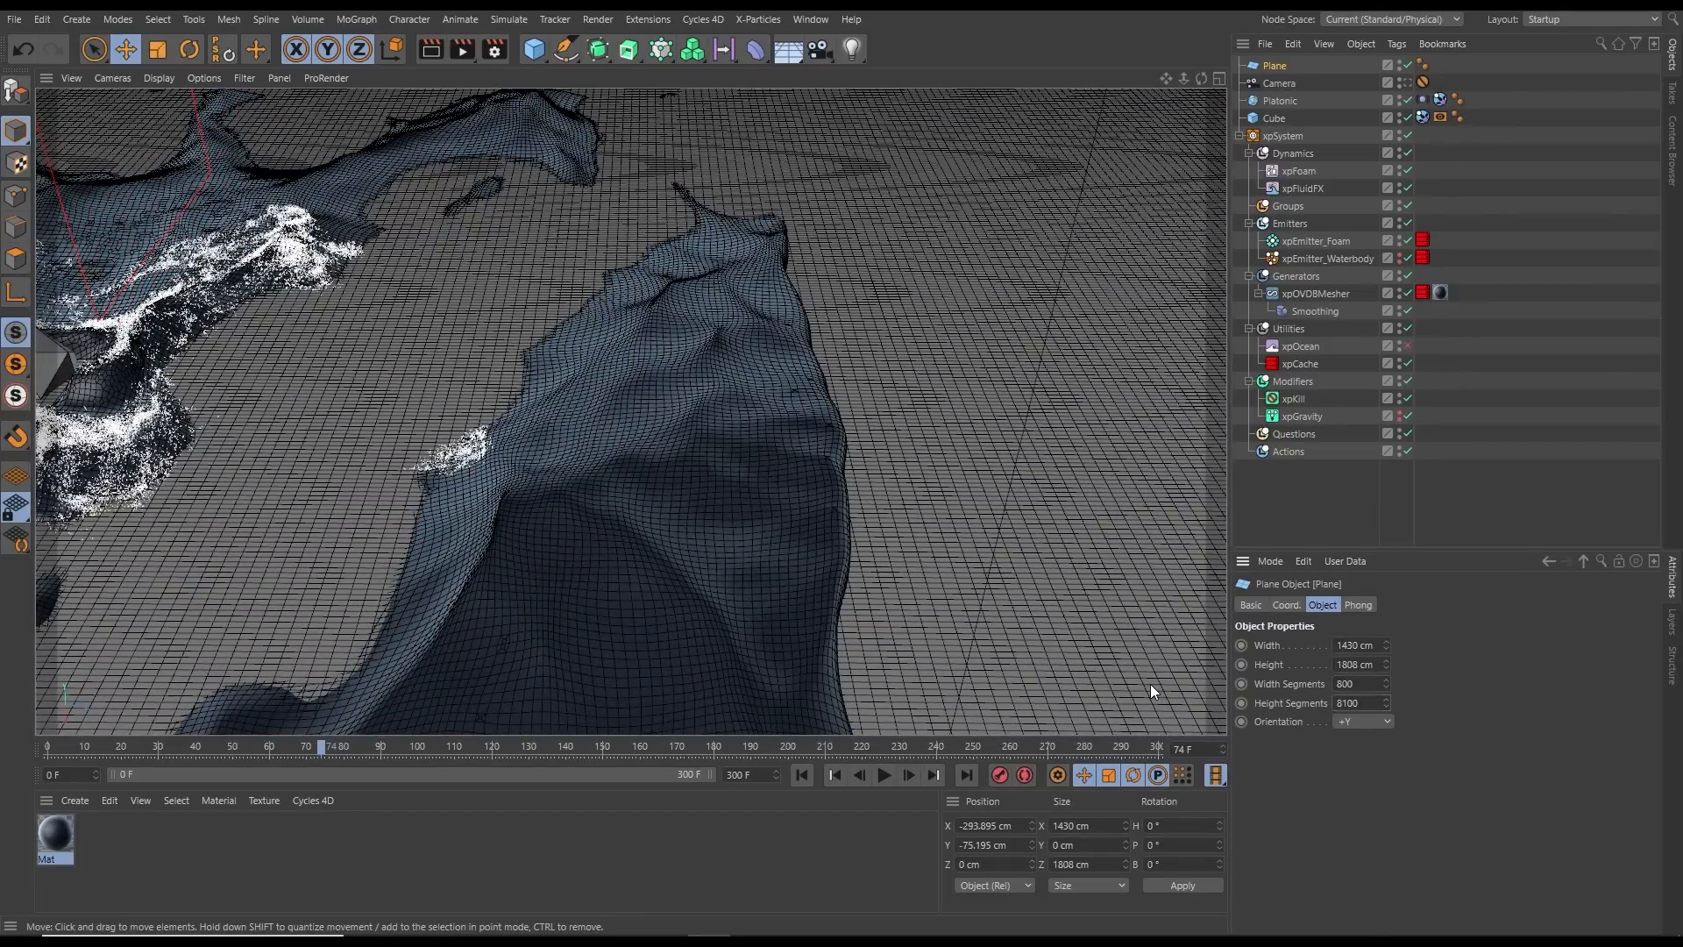
{"action": "key", "text": "BackSpace"}
{"action": "key", "text": "BackSpace"}
{"action": "key", "text": "BackSpace"}
{"action": "type", "text": "00"}
{"action": "key", "text": "Return"}
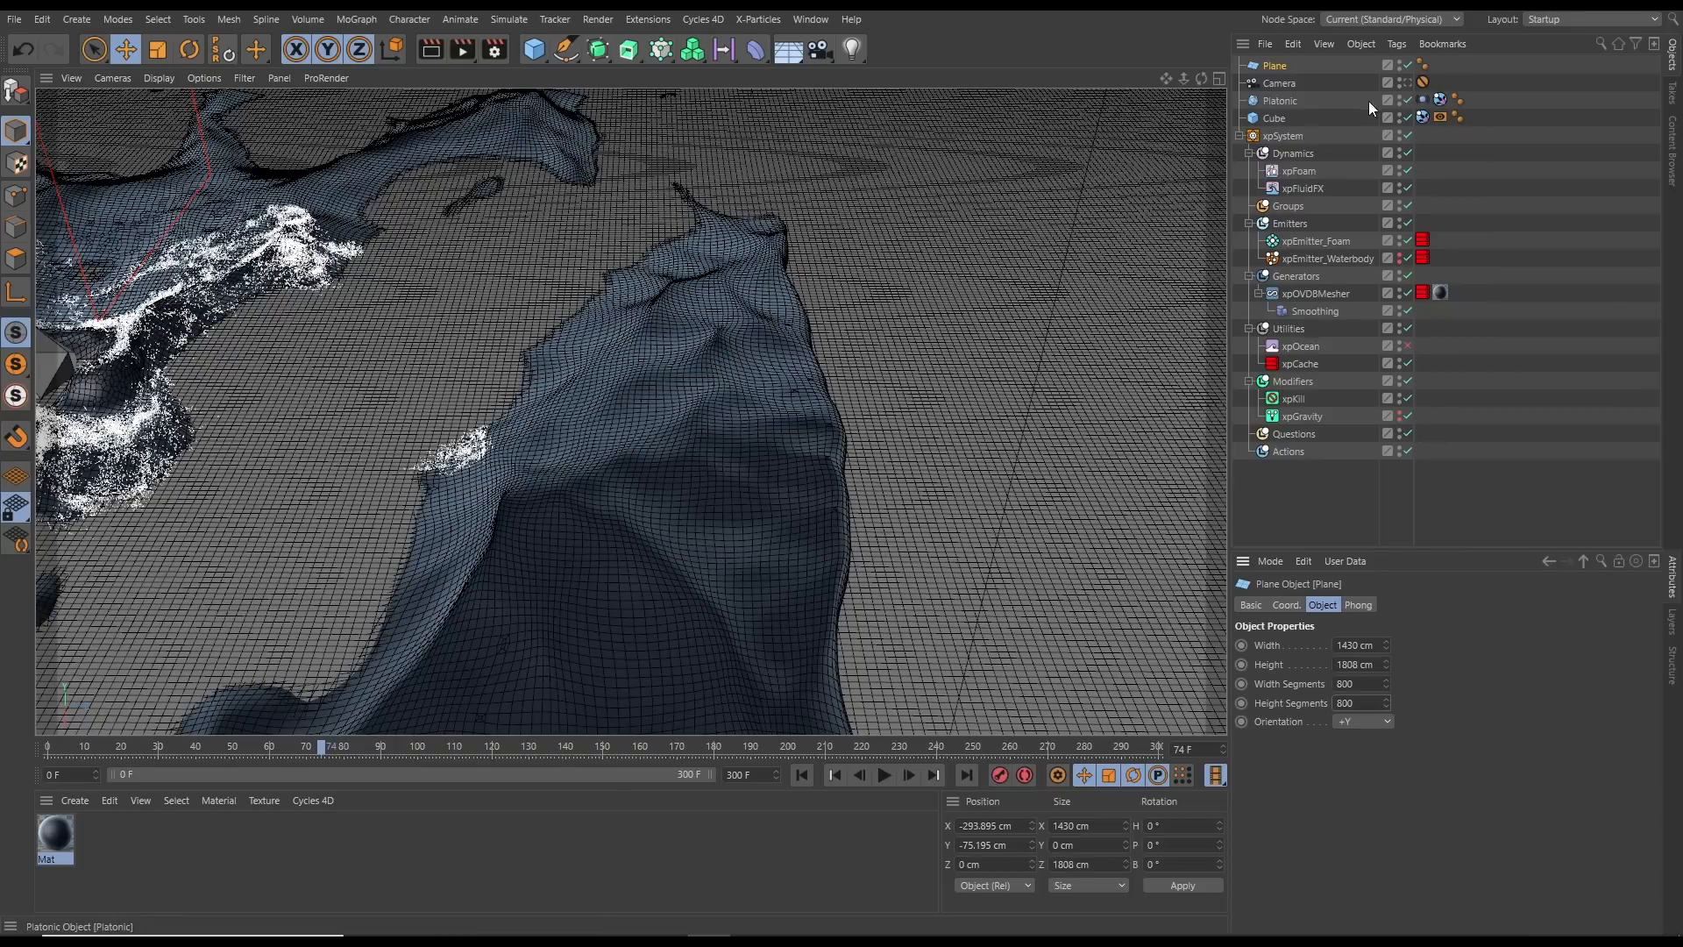
{"action": "left_click", "coordinate": [1406, 82]}
{"action": "key", "text": "n"}
{"action": "key", "text": "a"}
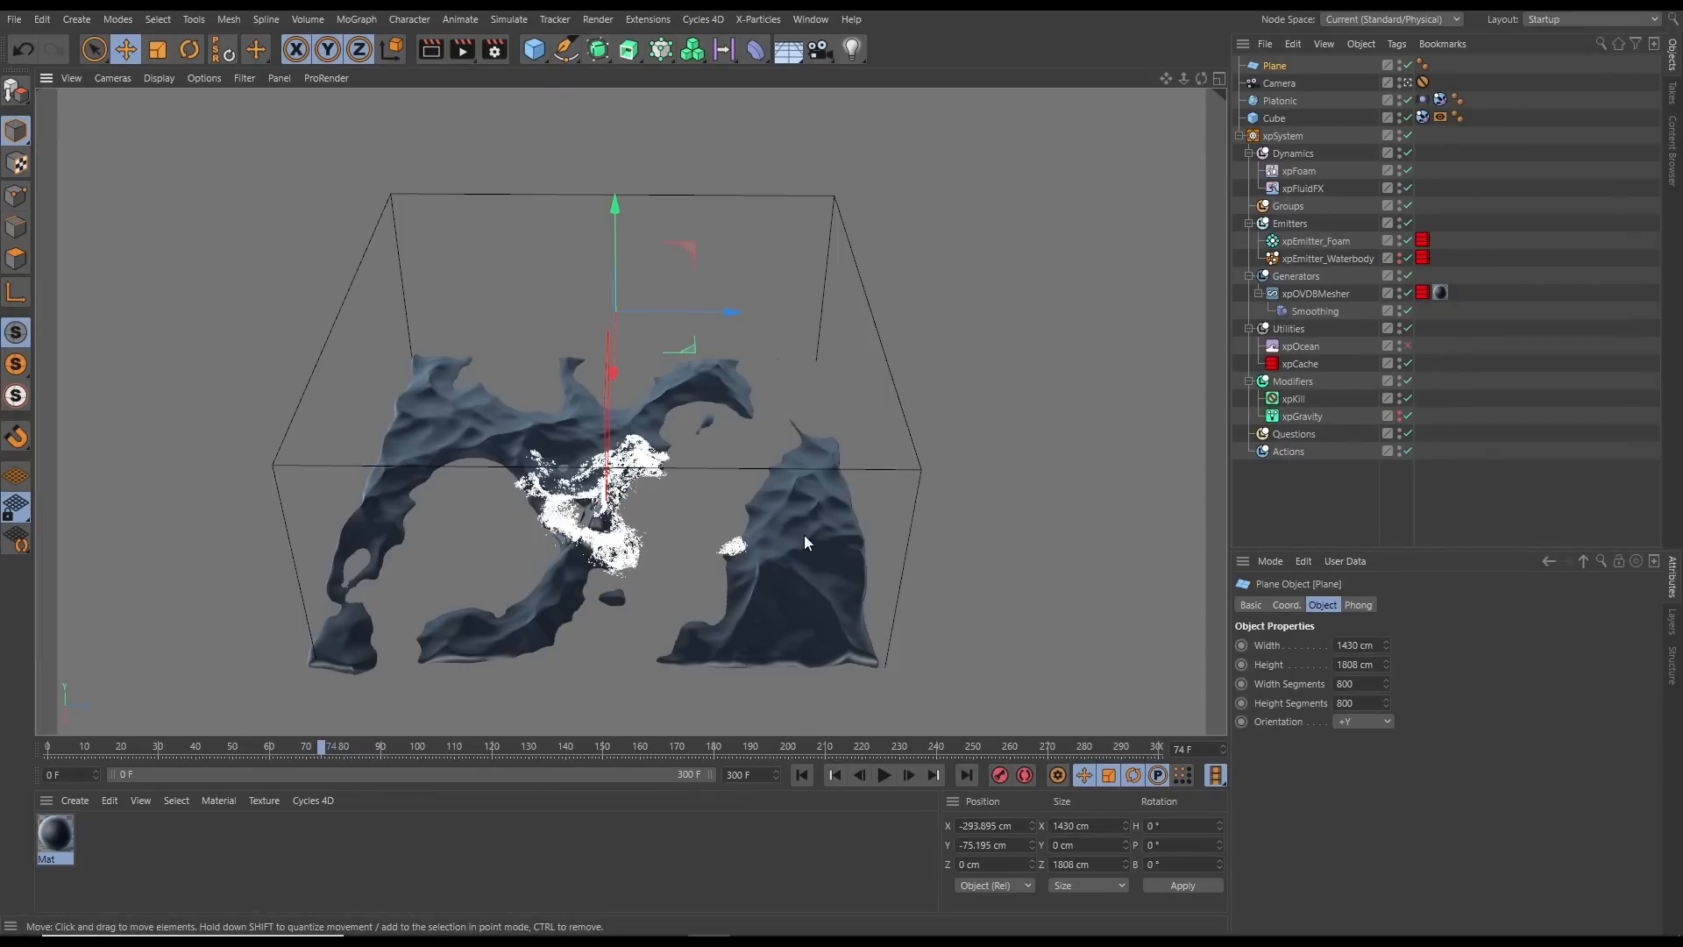
Apply the Mat water material to the plane and deform it with the re-enabled xpOcean as its child inside Utilities
{"action": "left_click_drag", "start_coordinate": [49, 840], "coordinate": [169, 474]}
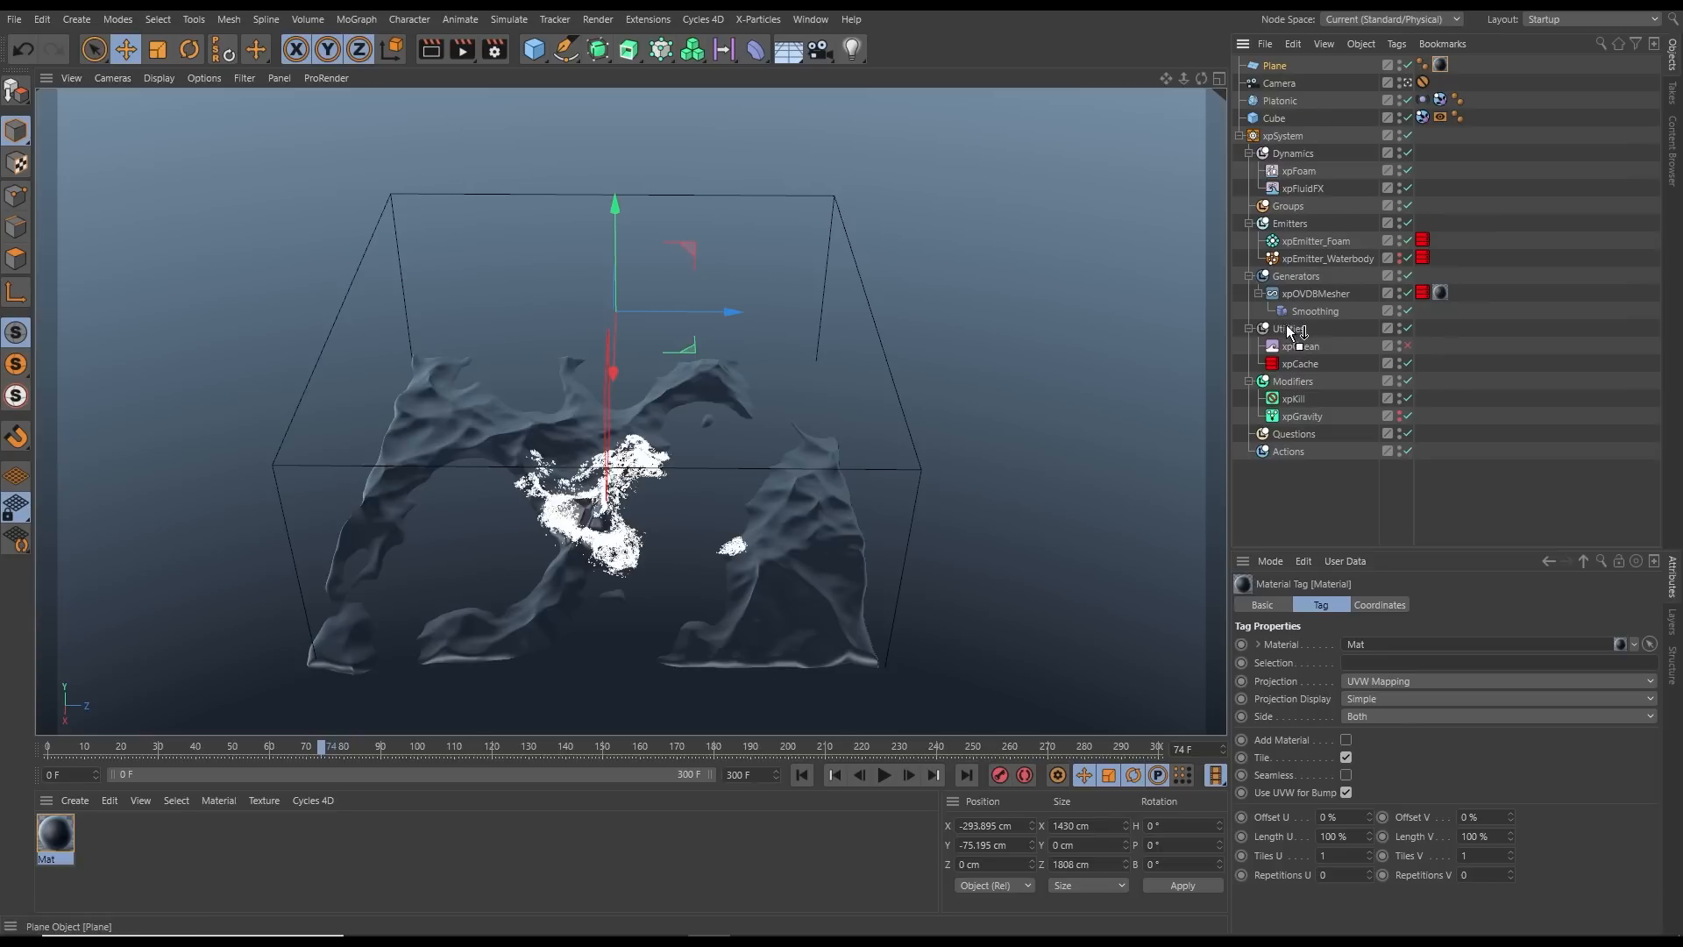
{"action": "mouse_move", "coordinate": [1289, 332]}
{"action": "left_mouse_down"}
{"action": "mouse_move", "coordinate": [1292, 345]}
{"action": "mouse_move", "coordinate": [1298, 330]}
{"action": "left_mouse_up"}
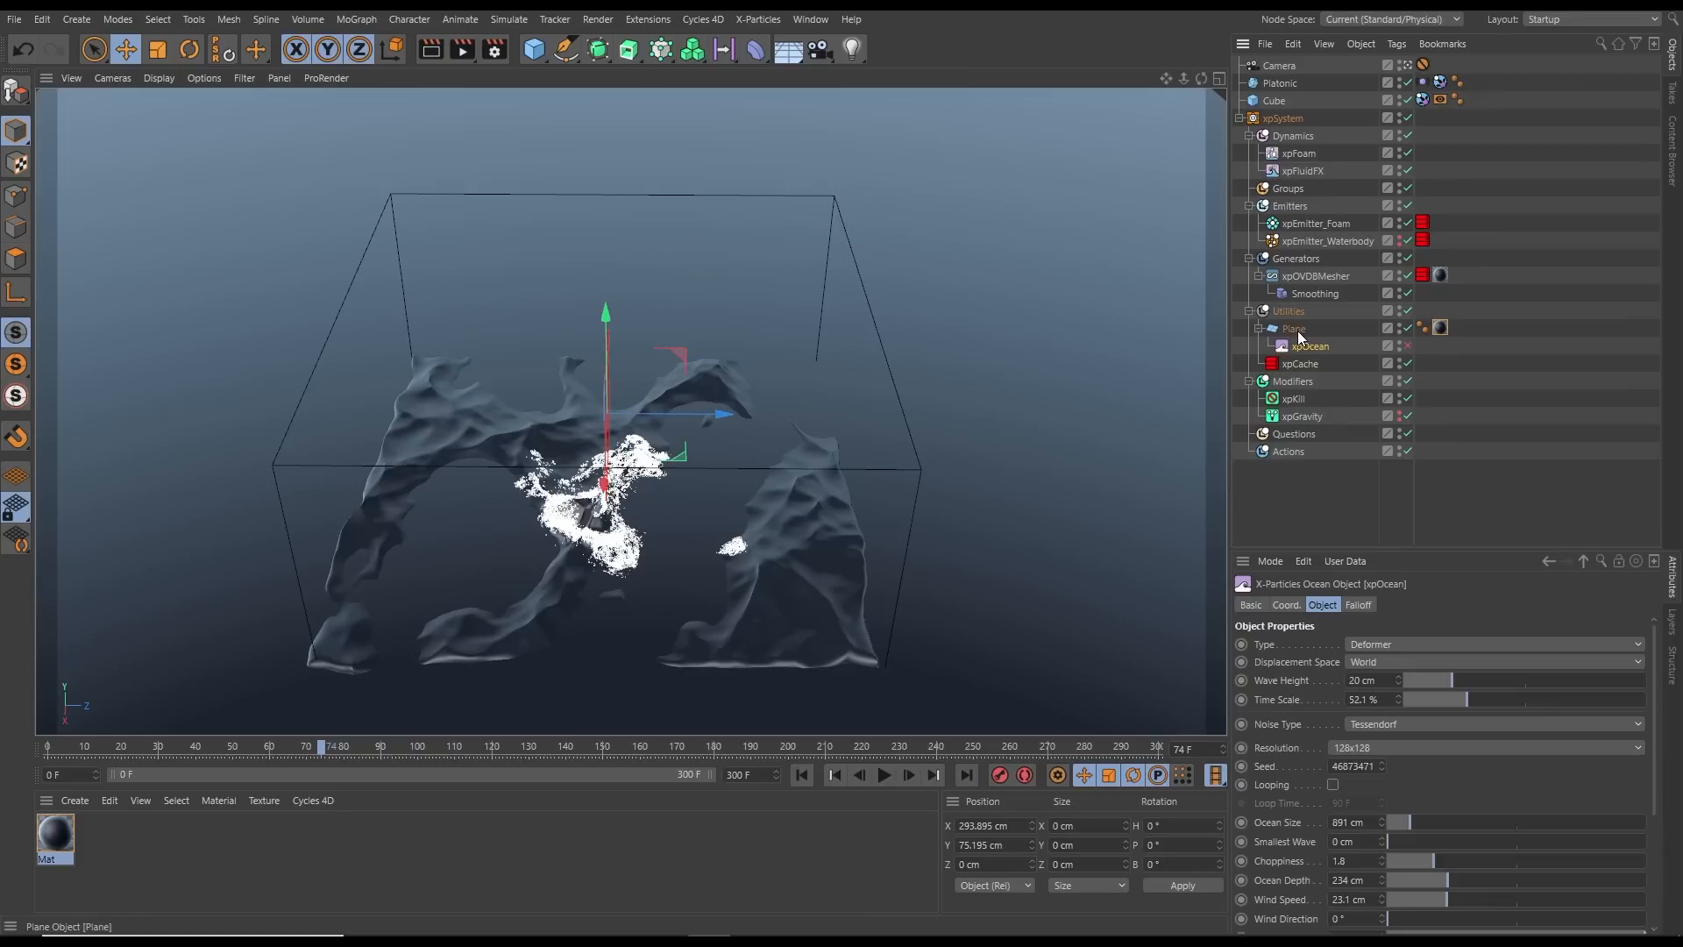
{"action": "left_click", "coordinate": [1407, 348]}
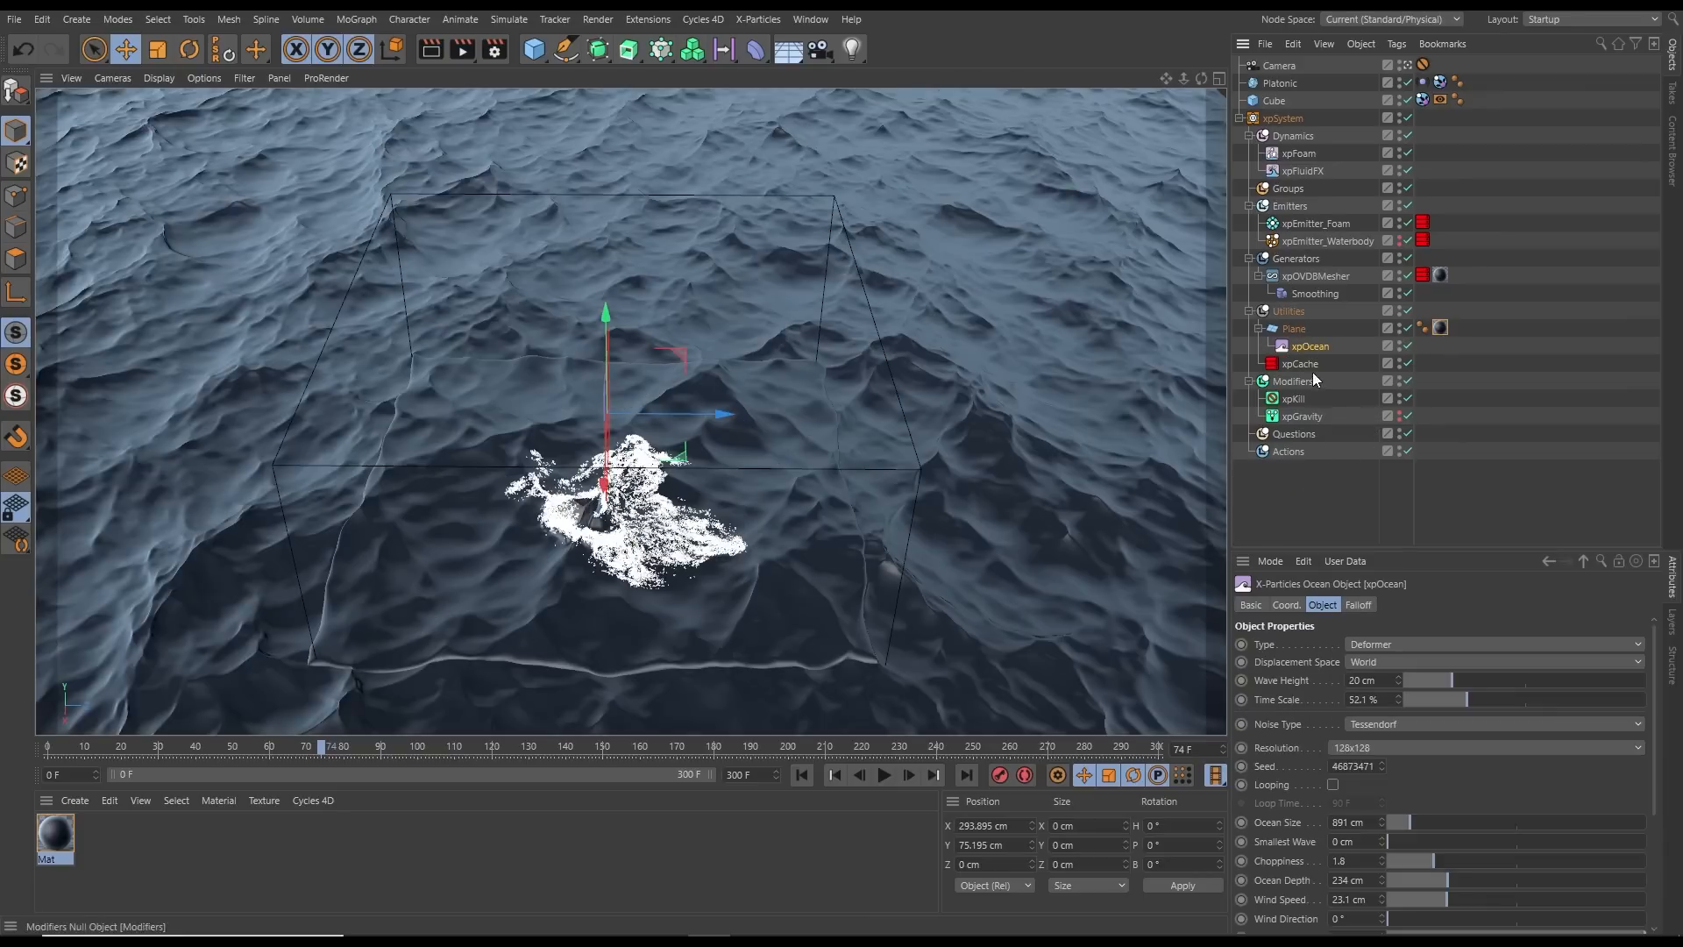
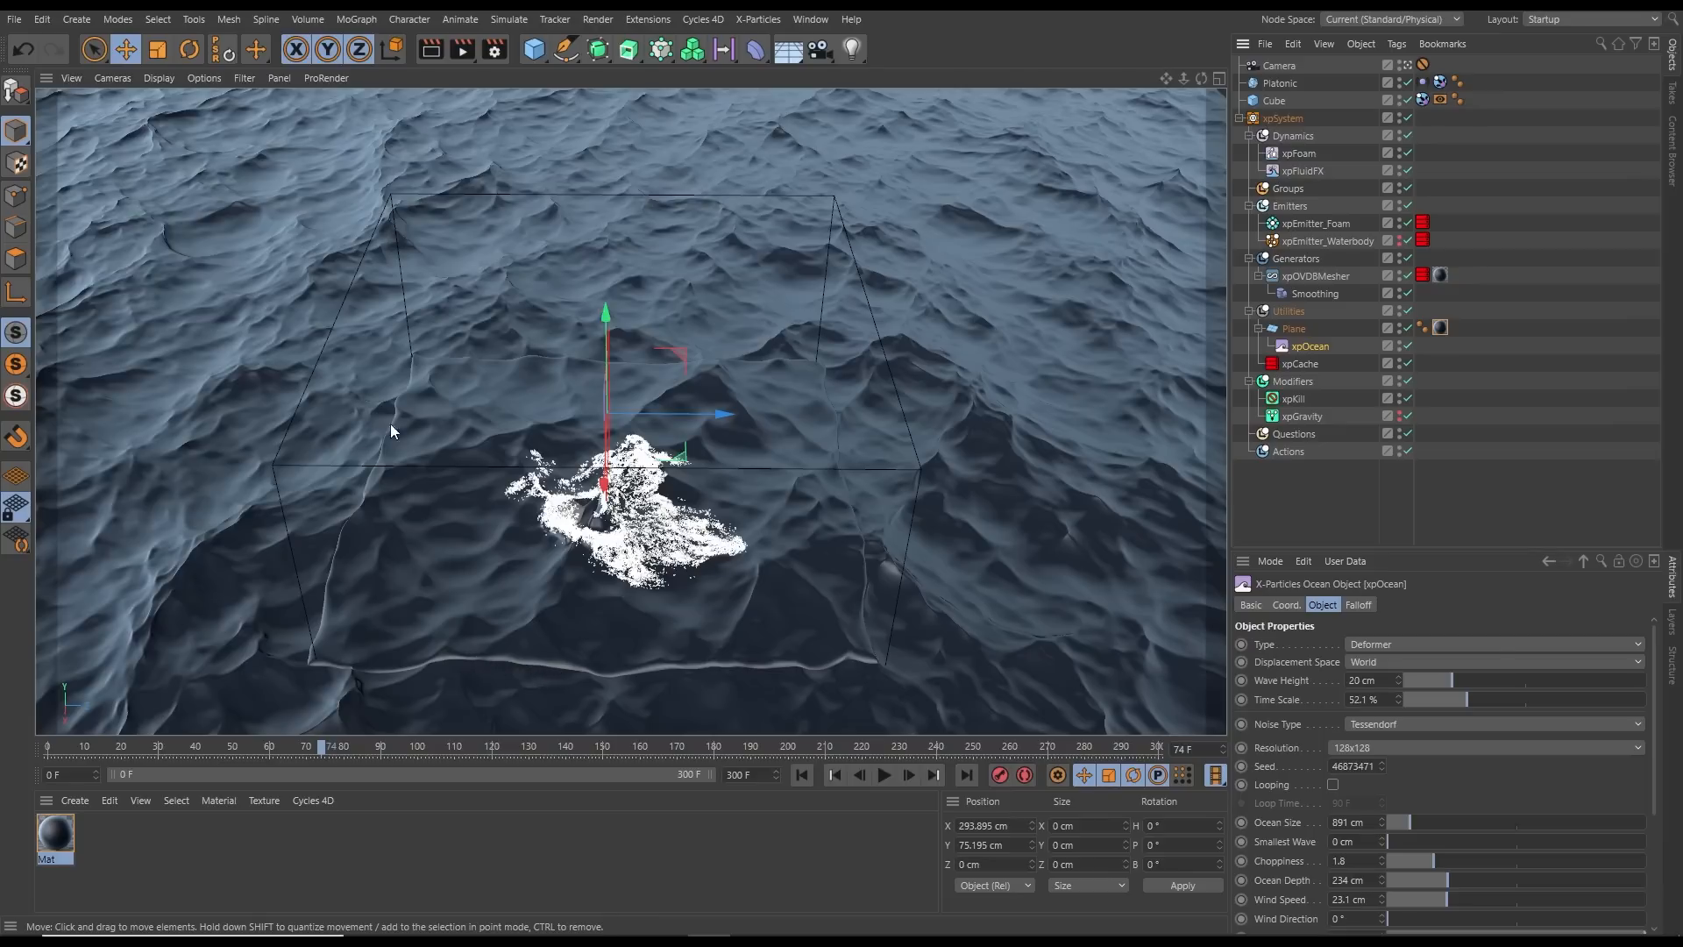
Play the animation from frame 0 to frame 37 to check how the ocean plane blends with the fluid mesh
{"action": "left_click", "coordinate": [801, 774]}
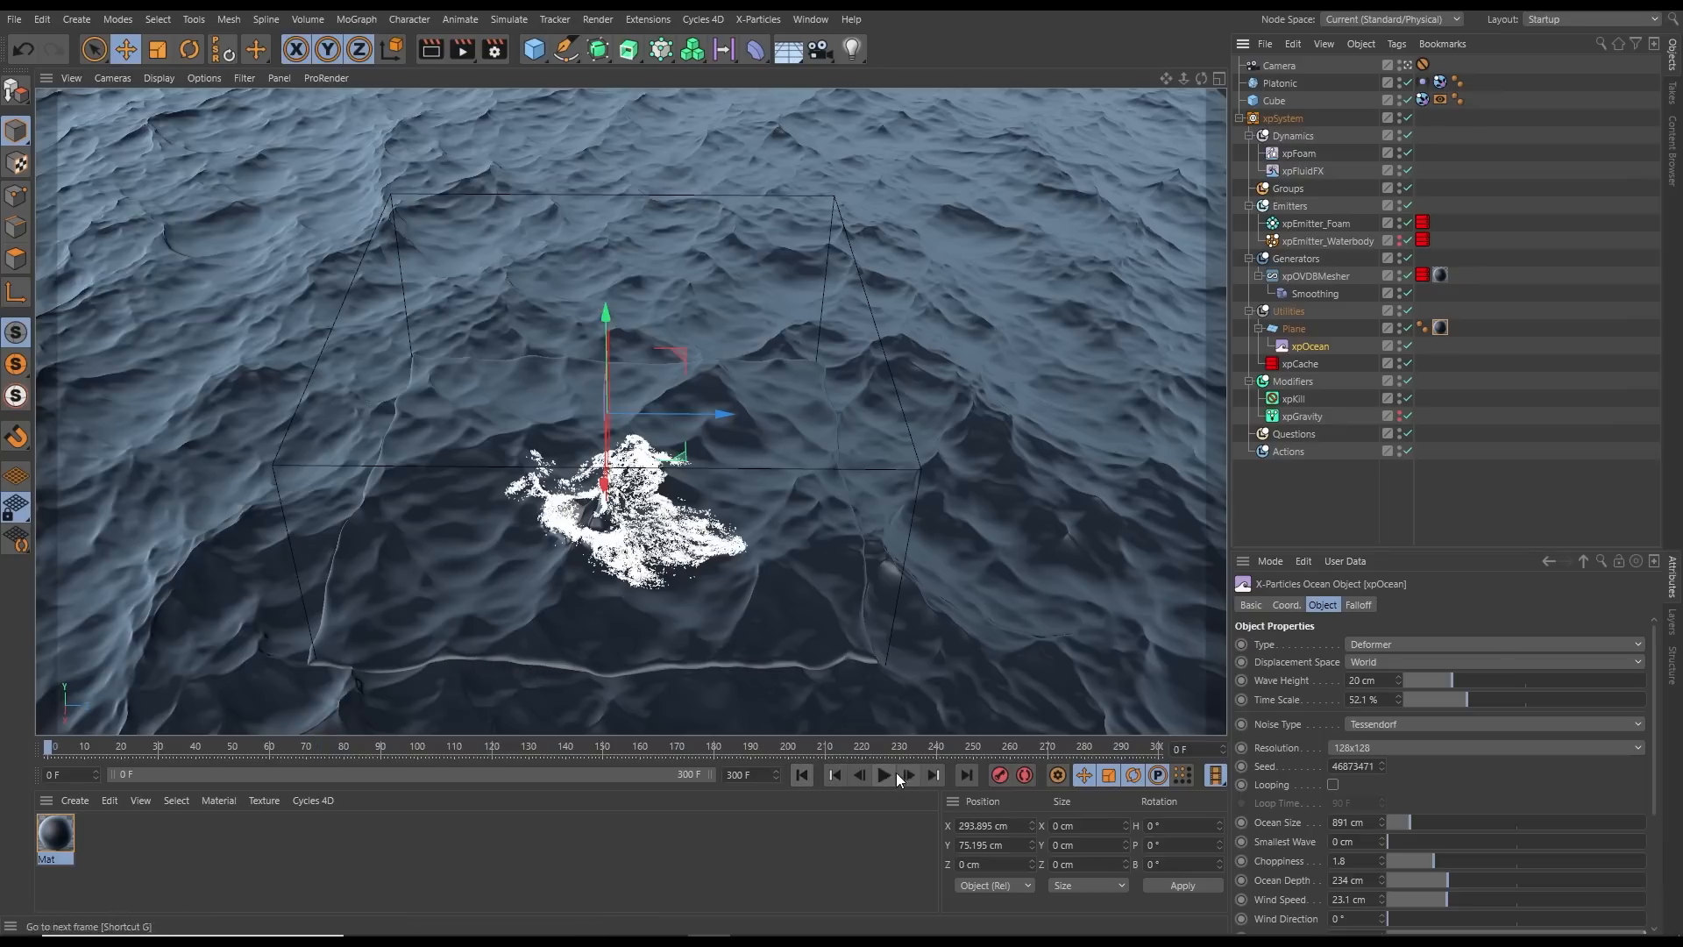
{"action": "left_click", "coordinate": [884, 774]}
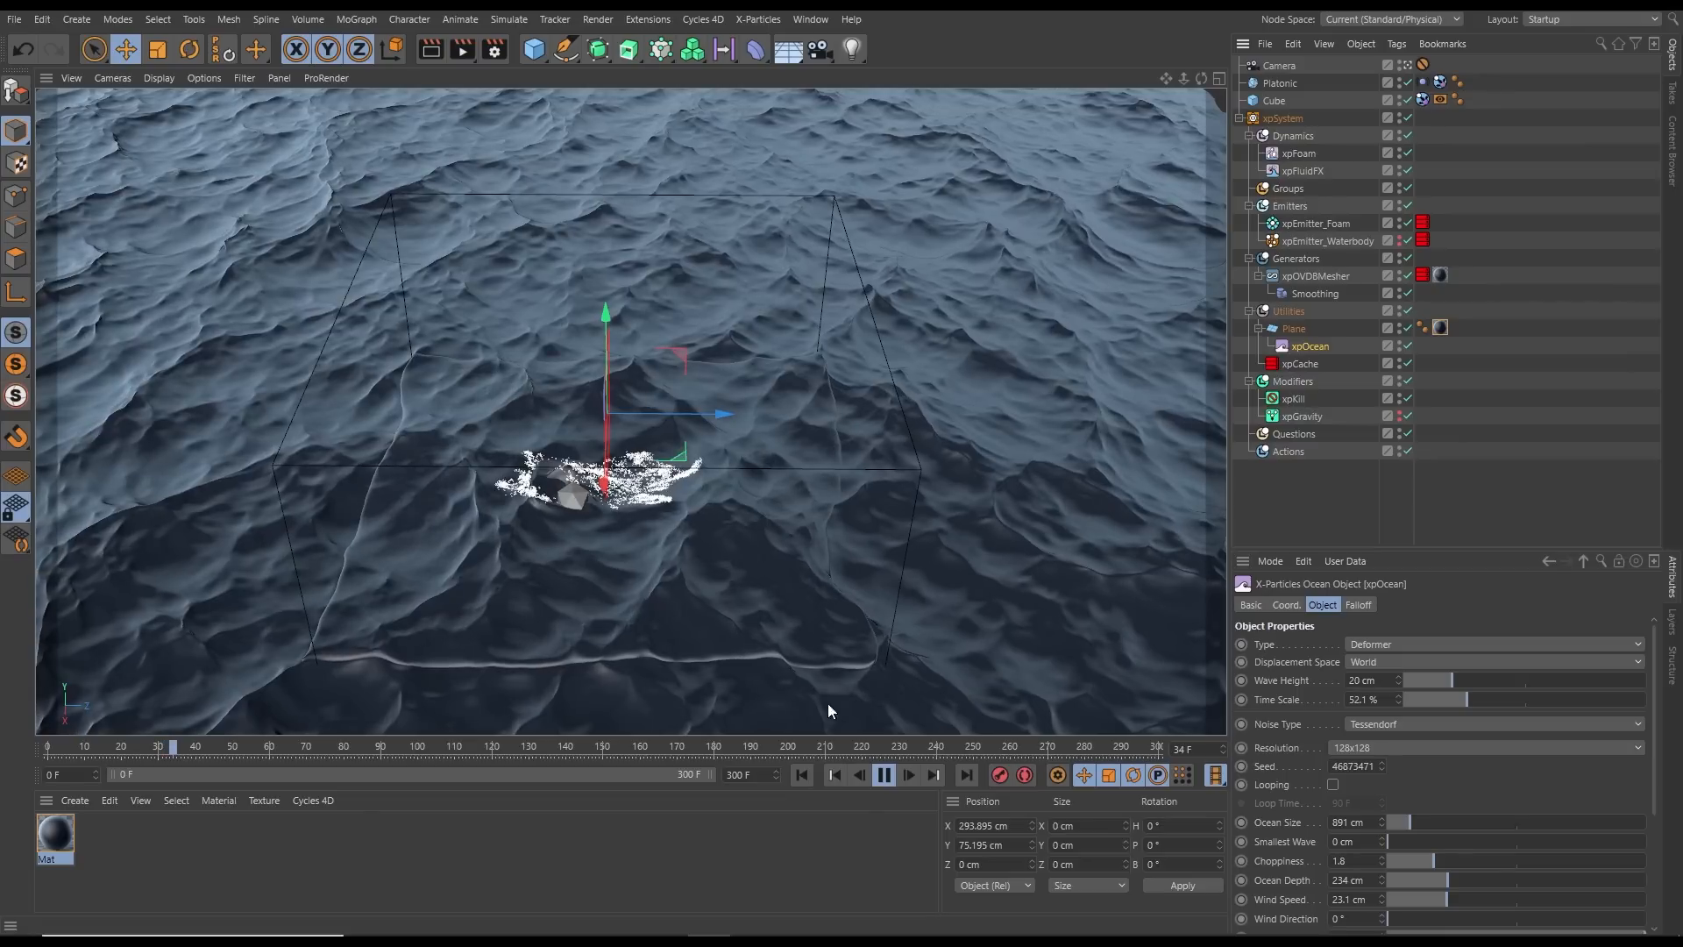
{"action": "left_click", "coordinate": [884, 775]}
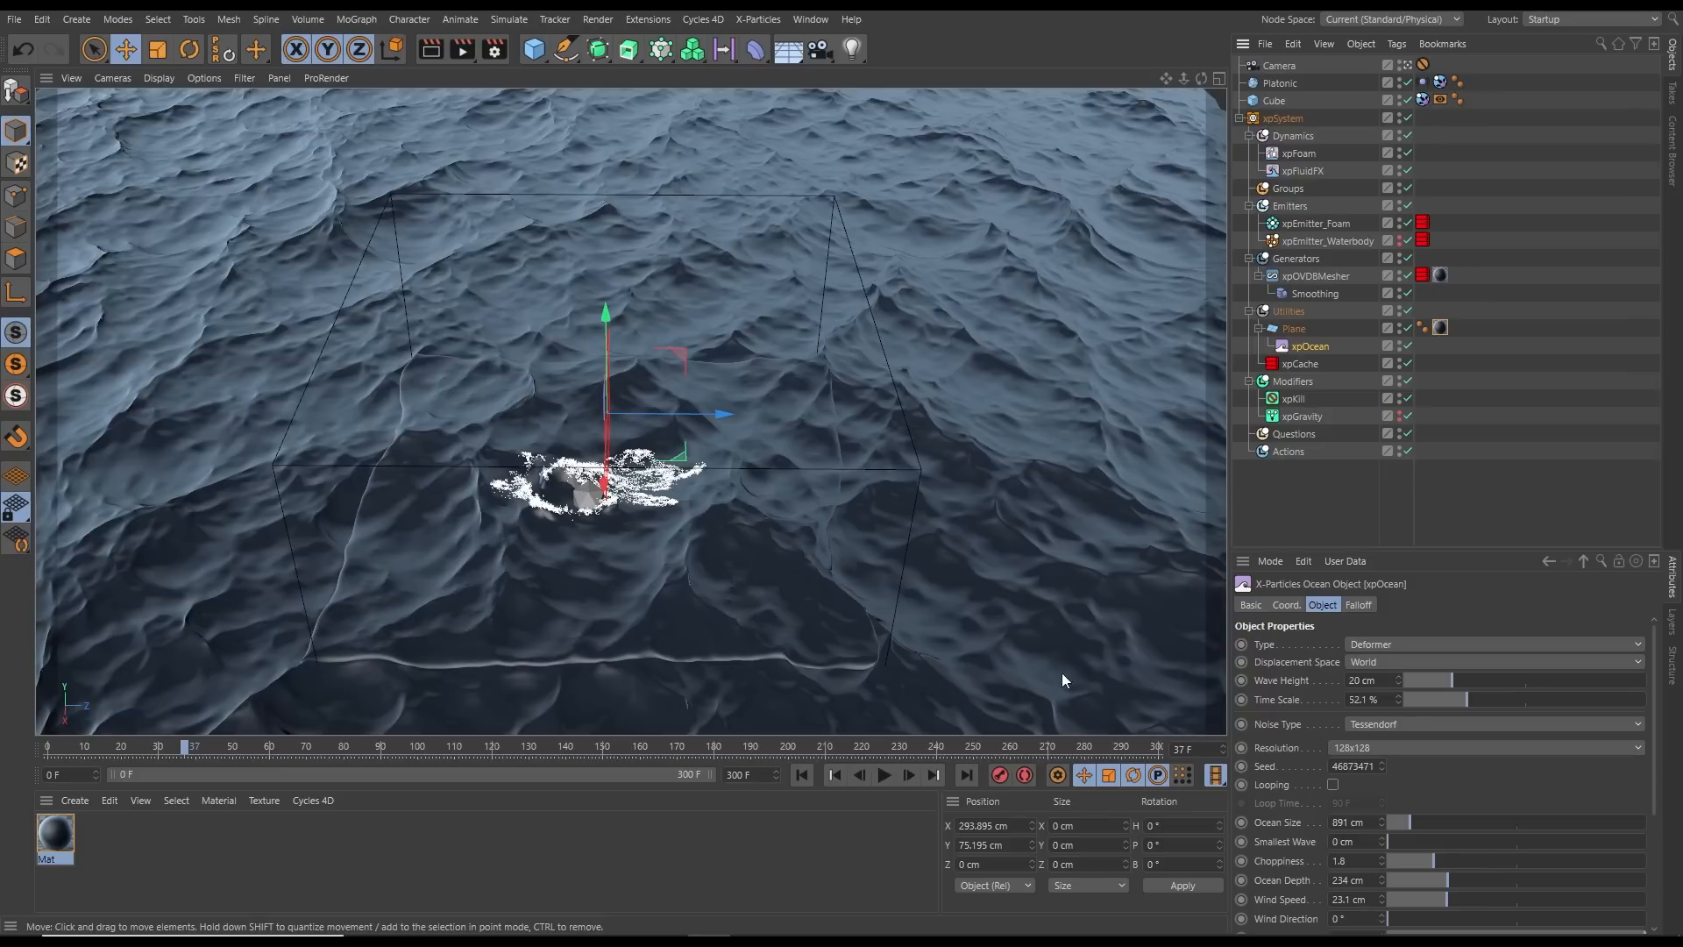
Raise the plane to about Y -70.3 cm with xpOcean temporarily disabled, and re-enable xpOcean
{"action": "left_click", "coordinate": [1407, 348]}
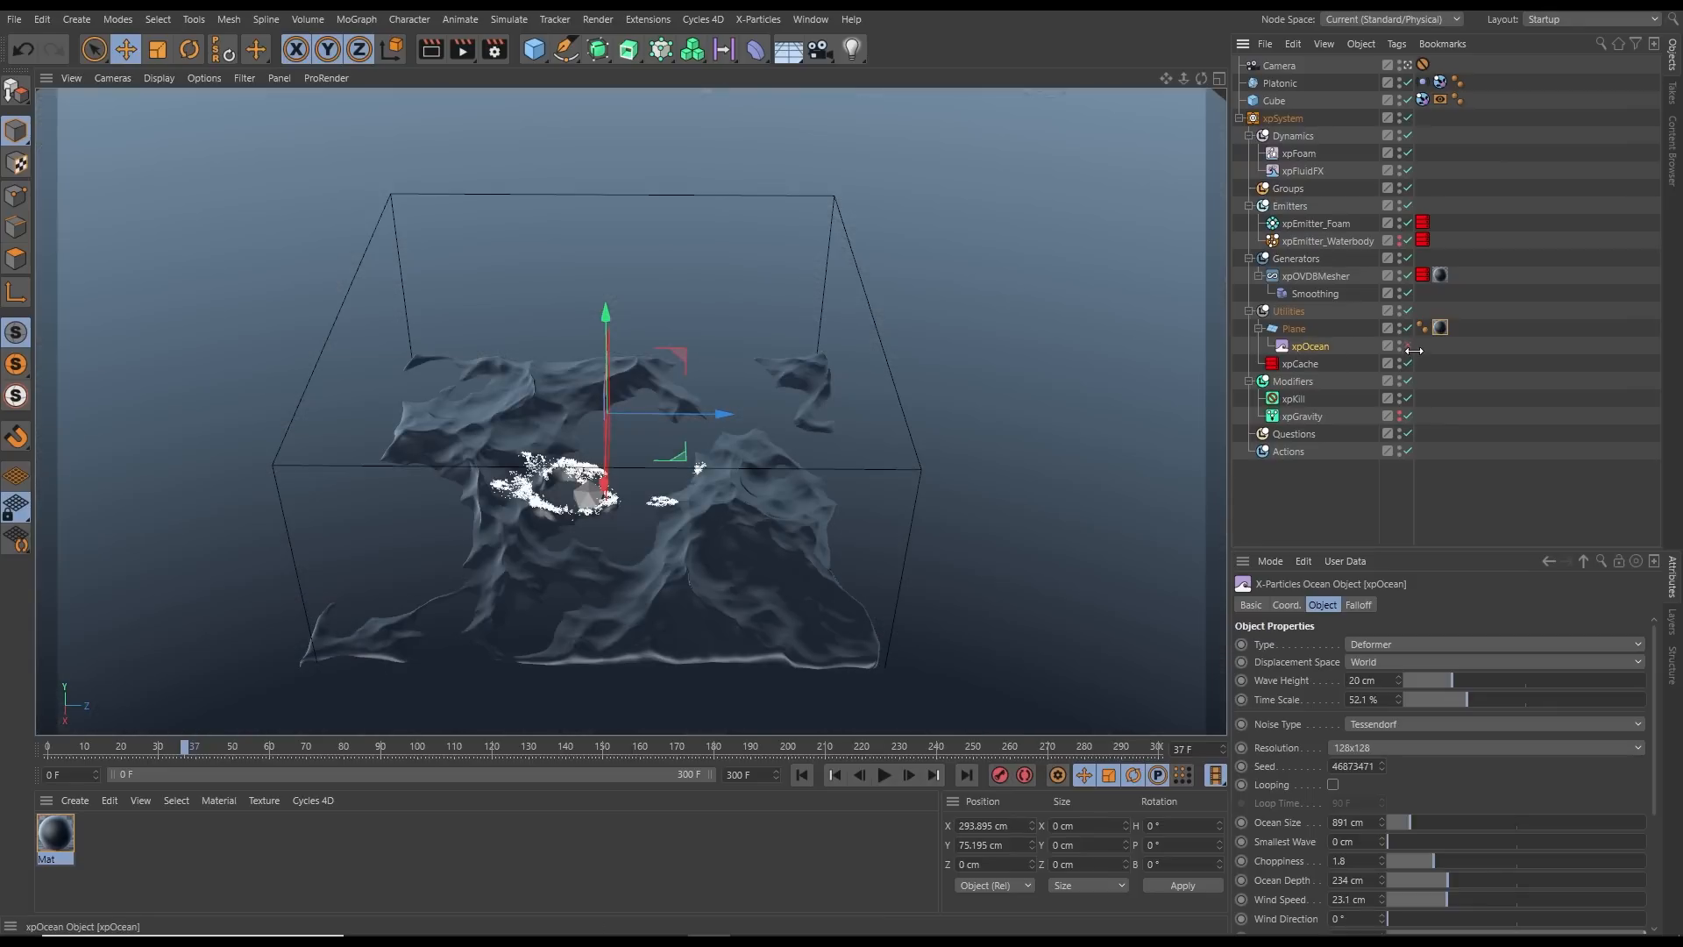
{"action": "left_click", "coordinate": [1295, 330]}
{"action": "left_click_drag", "start_coordinate": [614, 207], "coordinate": [617, 202]}
{"action": "left_click", "coordinate": [1408, 347]}
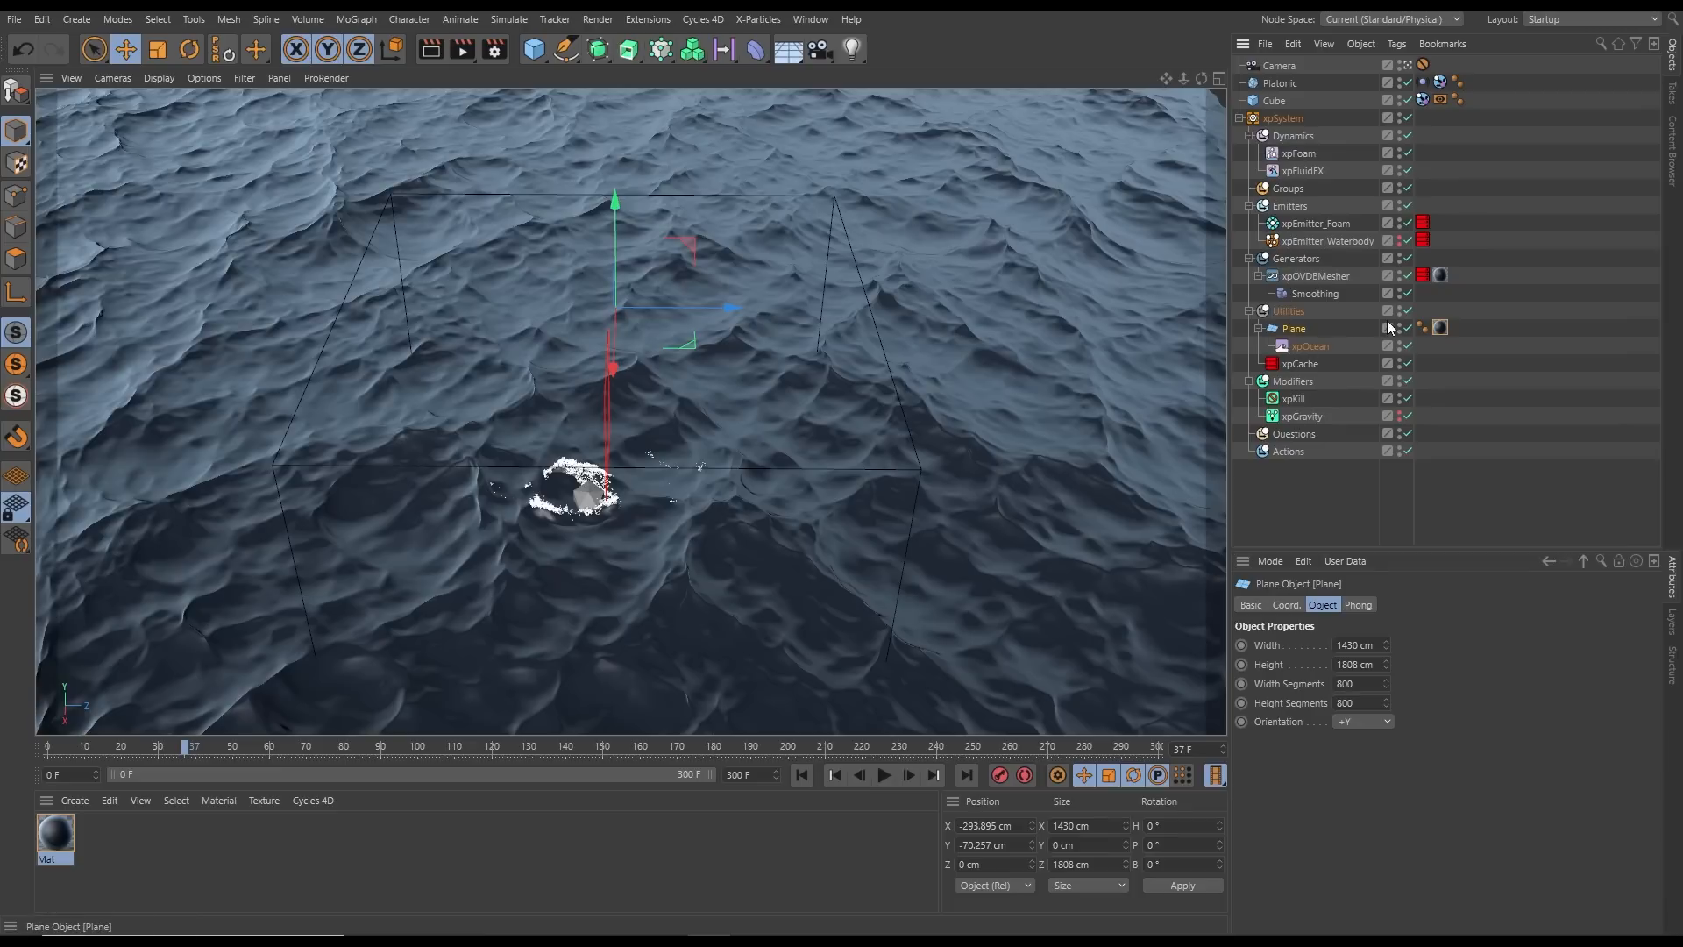
Disable the plane and replay the fluid mesh and foam from frame 0 to frame 44
{"action": "left_click", "coordinate": [1408, 329]}
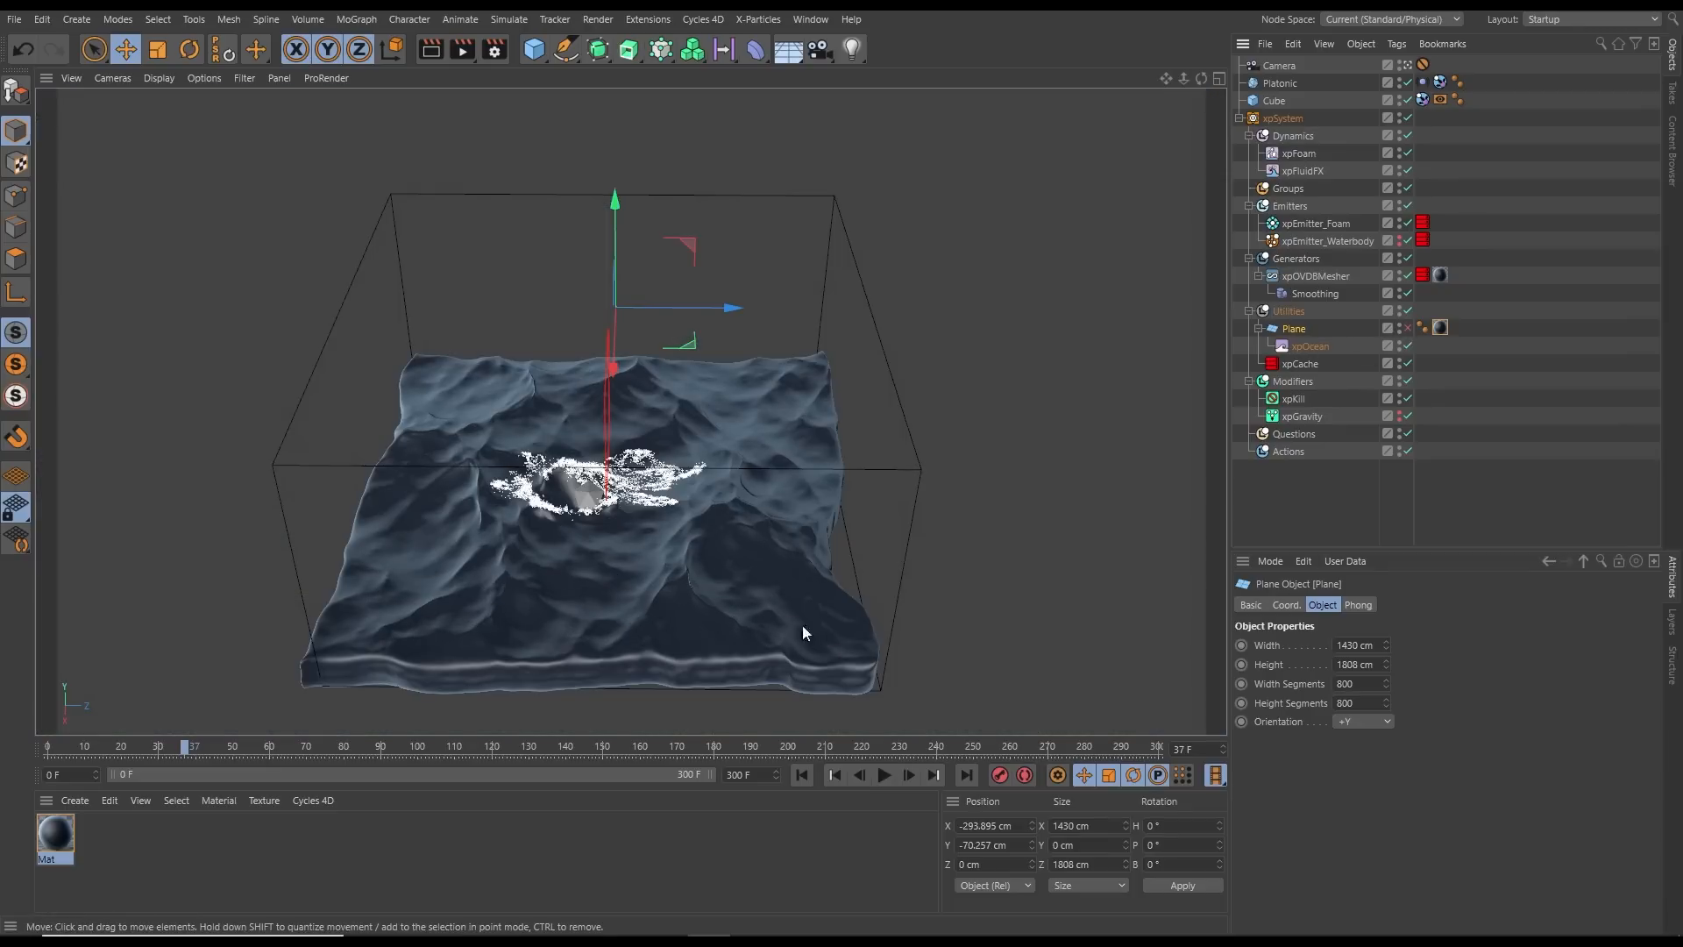
{"action": "left_click", "coordinate": [801, 775]}
{"action": "left_click", "coordinate": [884, 775]}
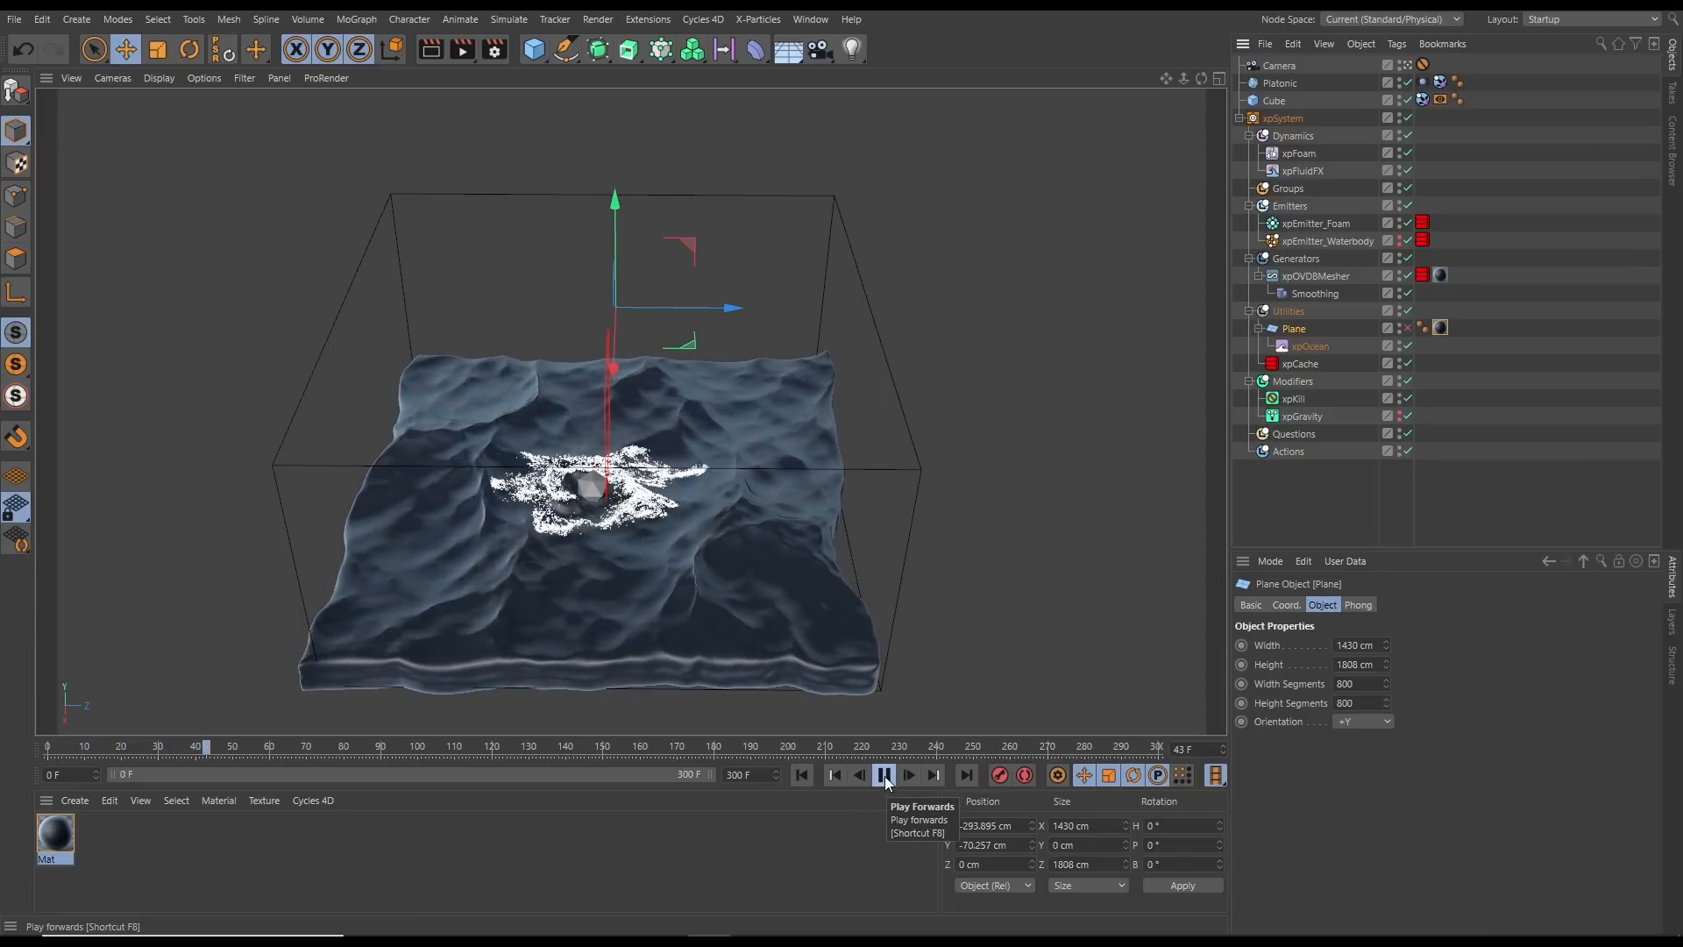
{"action": "left_click", "coordinate": [884, 775]}
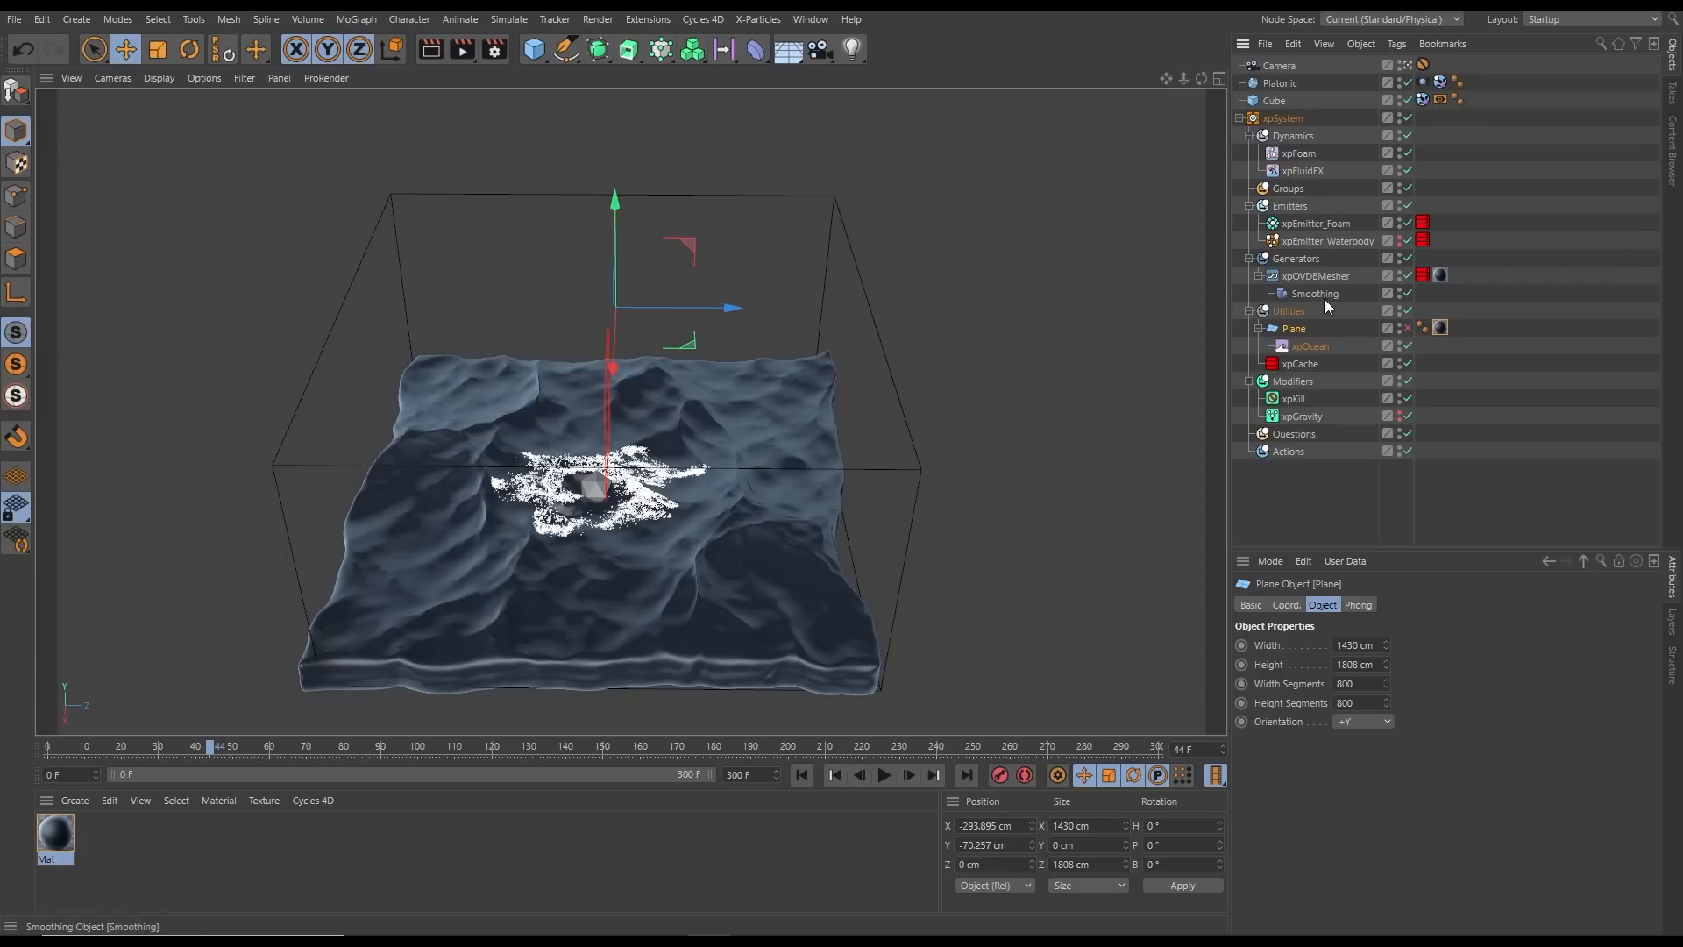
Disable xpOVDBMesher, xpEmitter_Waterbody and xpEmitter_Foam
{"action": "left_click", "coordinate": [1407, 275]}
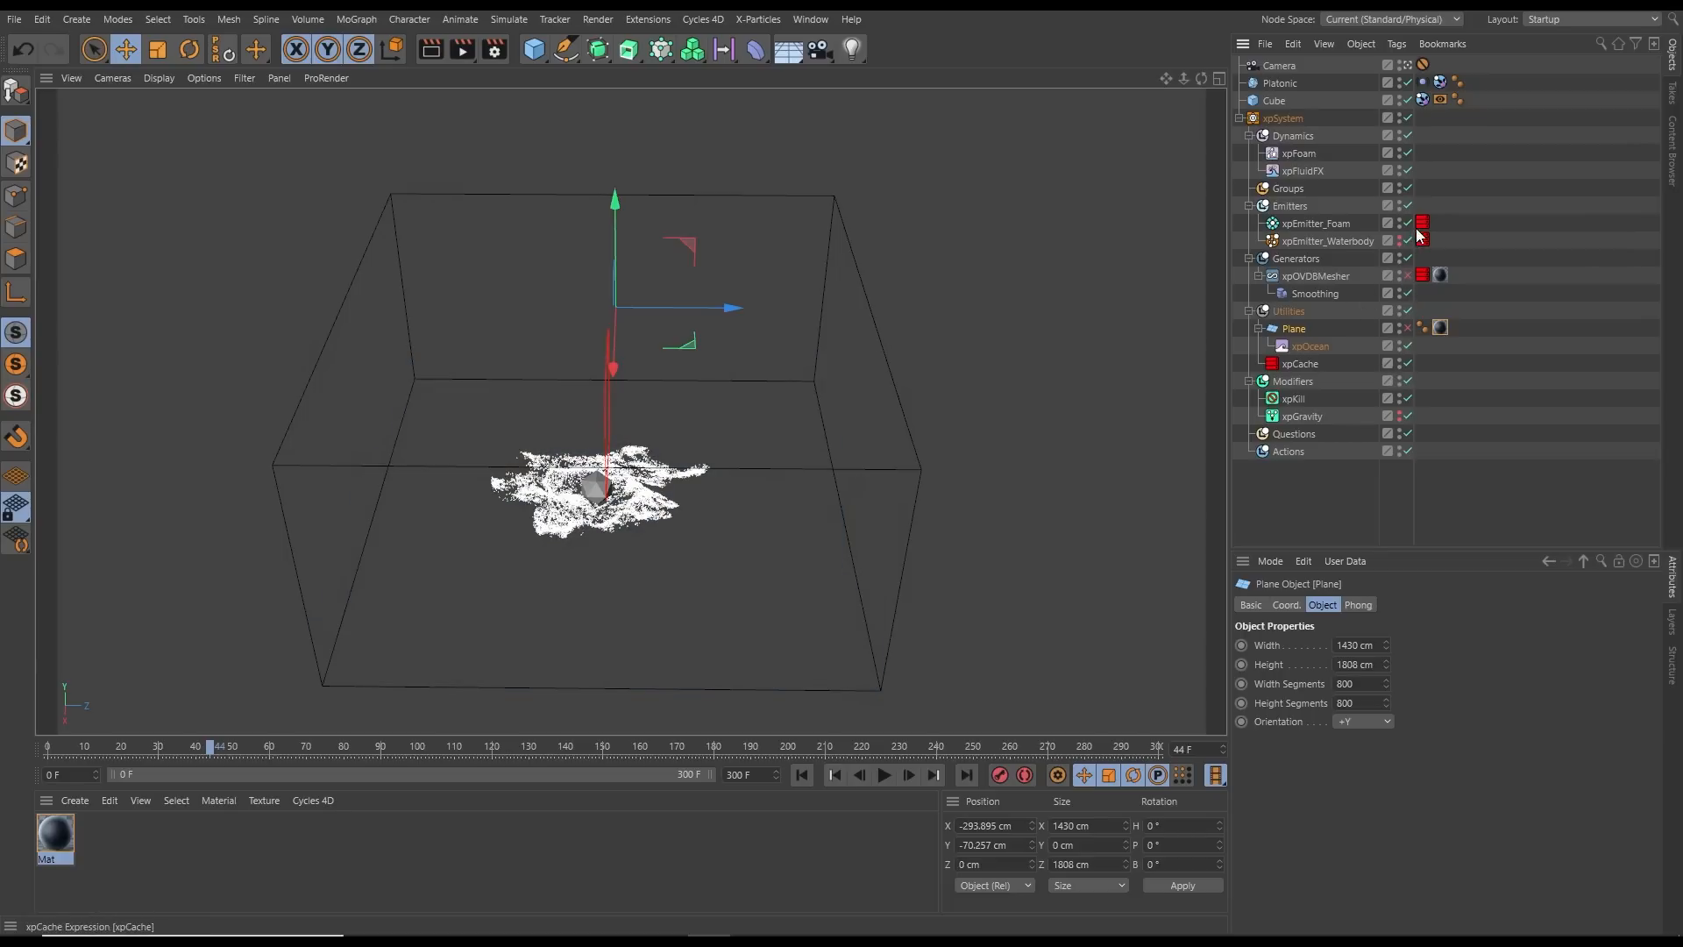
{"action": "left_click", "coordinate": [1408, 241]}
{"action": "left_click", "coordinate": [1407, 223]}
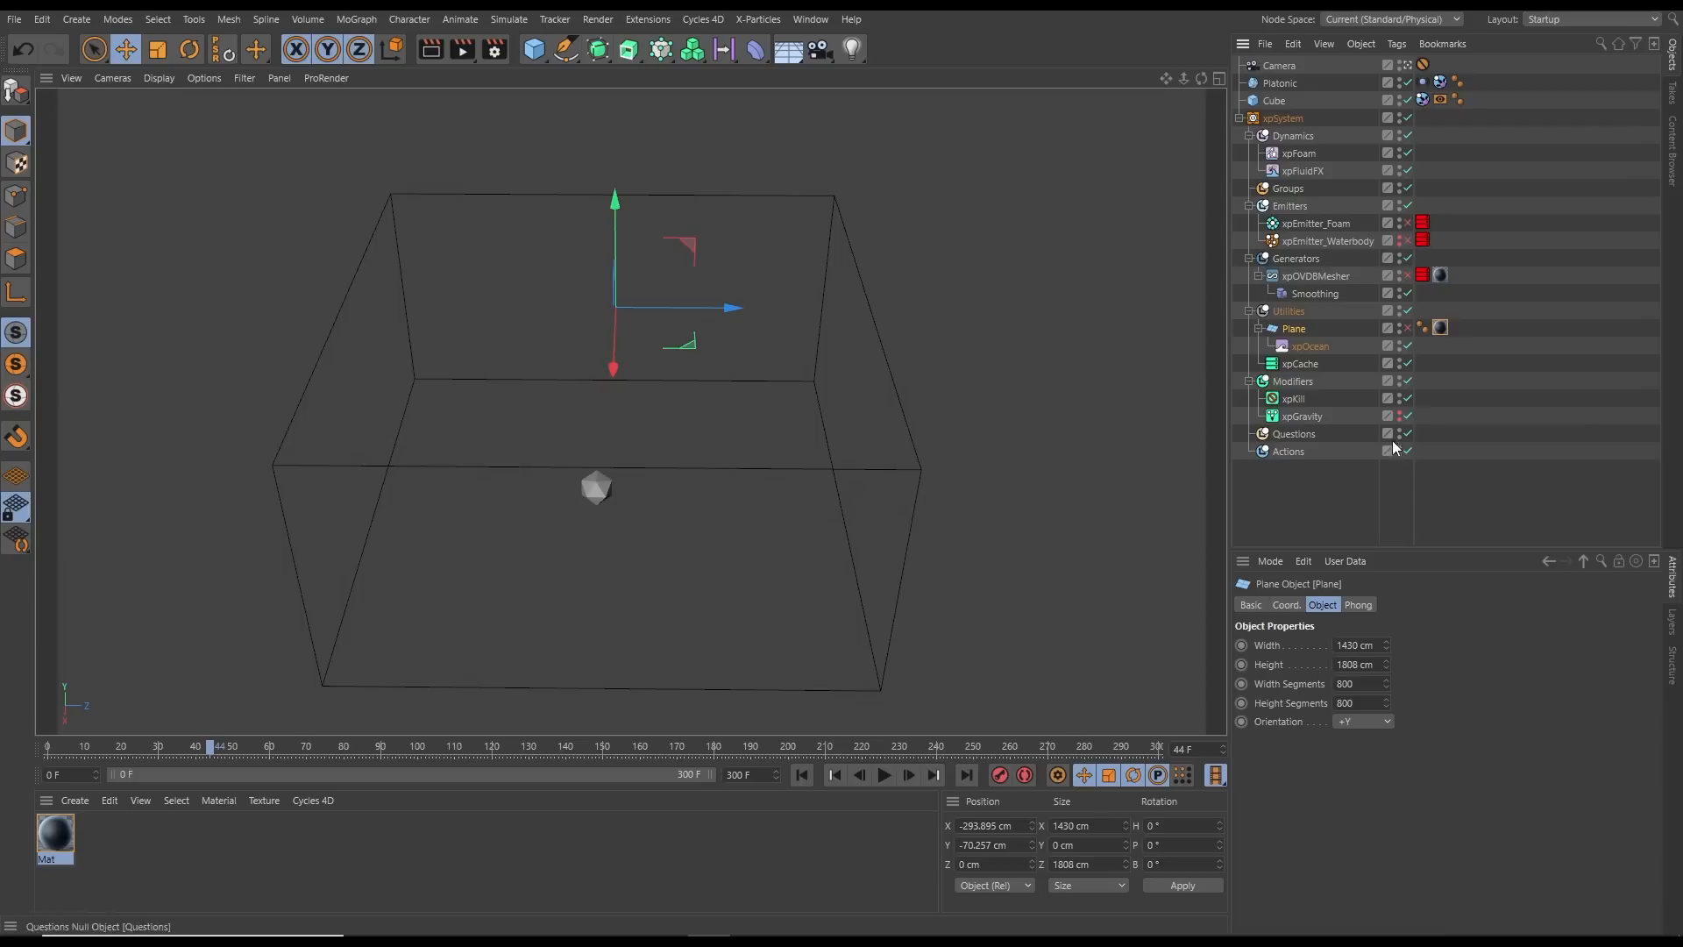
Enable the plane and play the ocean surface alone from frame 44 to frame 50
{"action": "left_click", "coordinate": [1407, 328]}
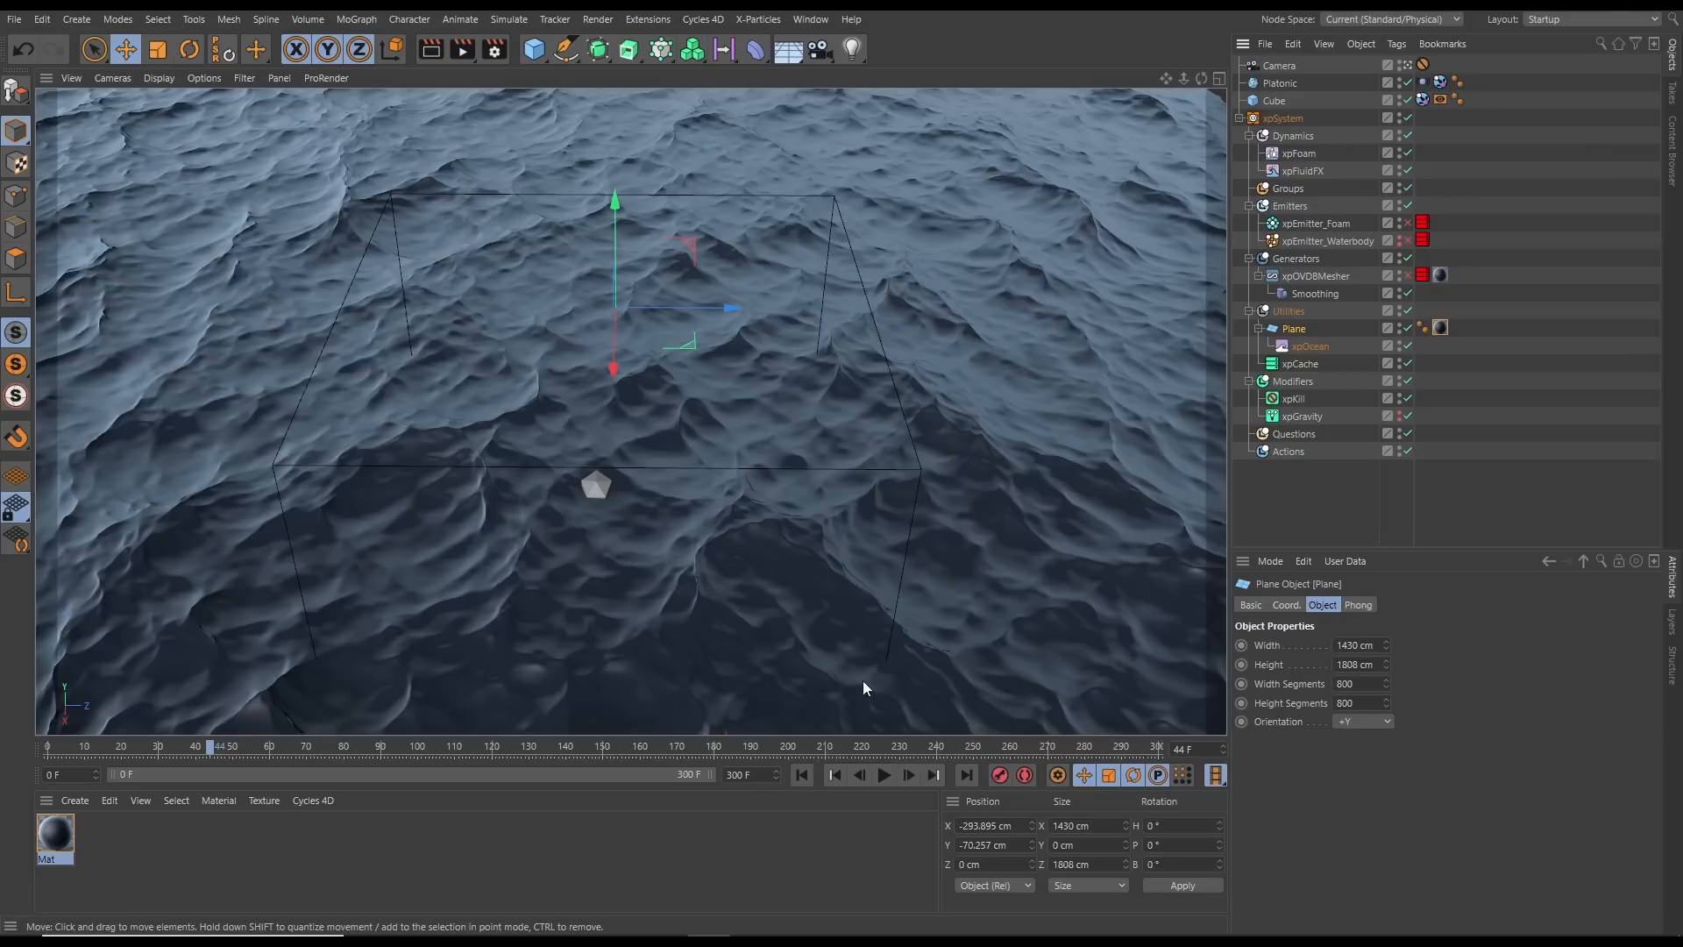
{"action": "left_click", "coordinate": [884, 775]}
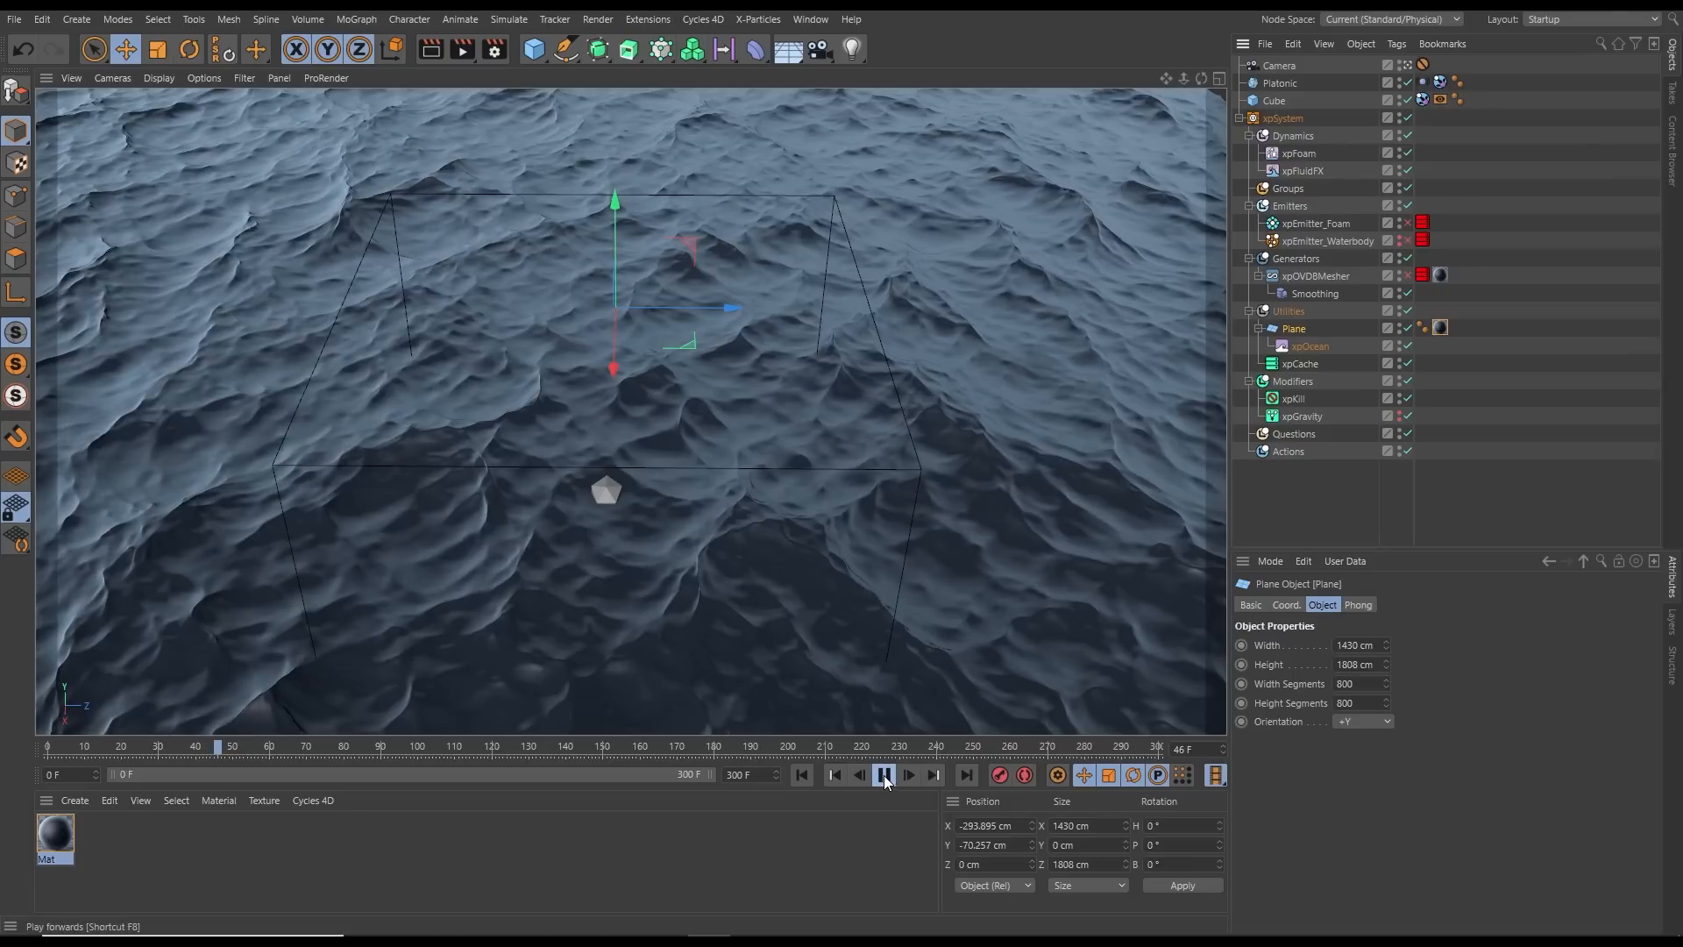
{"action": "left_click", "coordinate": [884, 776]}
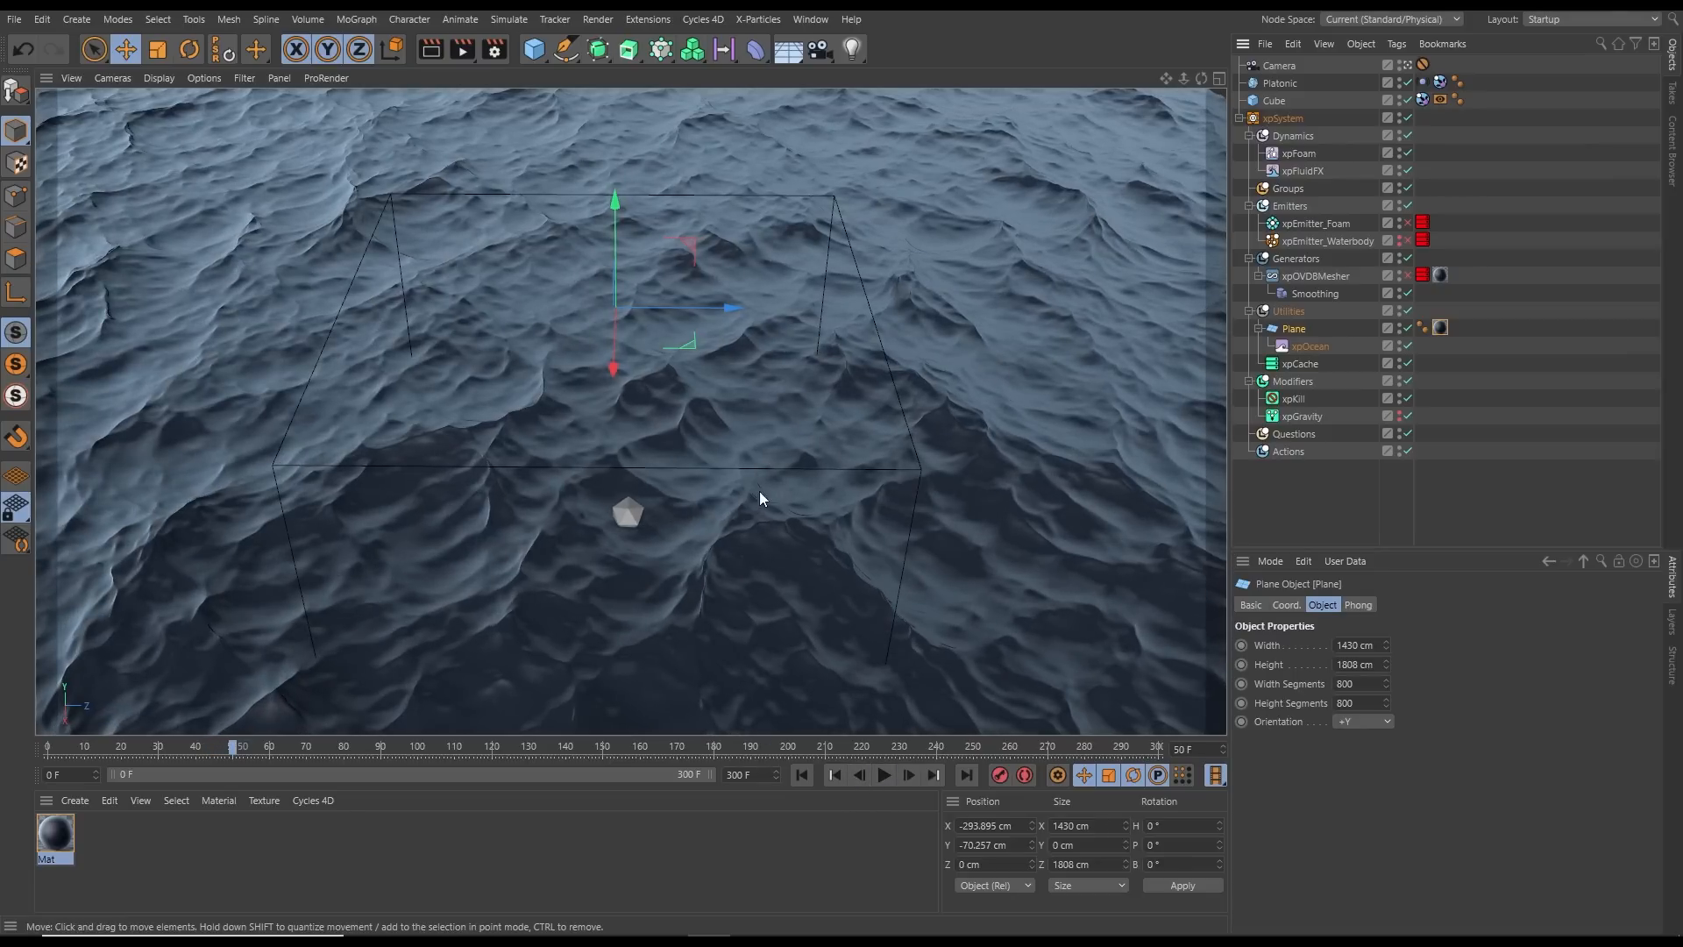
Re-enable xpOVDBMesher and xpEmitter_Foam, and disable the plane, xpOcean and xpEmitter_Waterbody
{"action": "left_click", "coordinate": [1407, 240]}
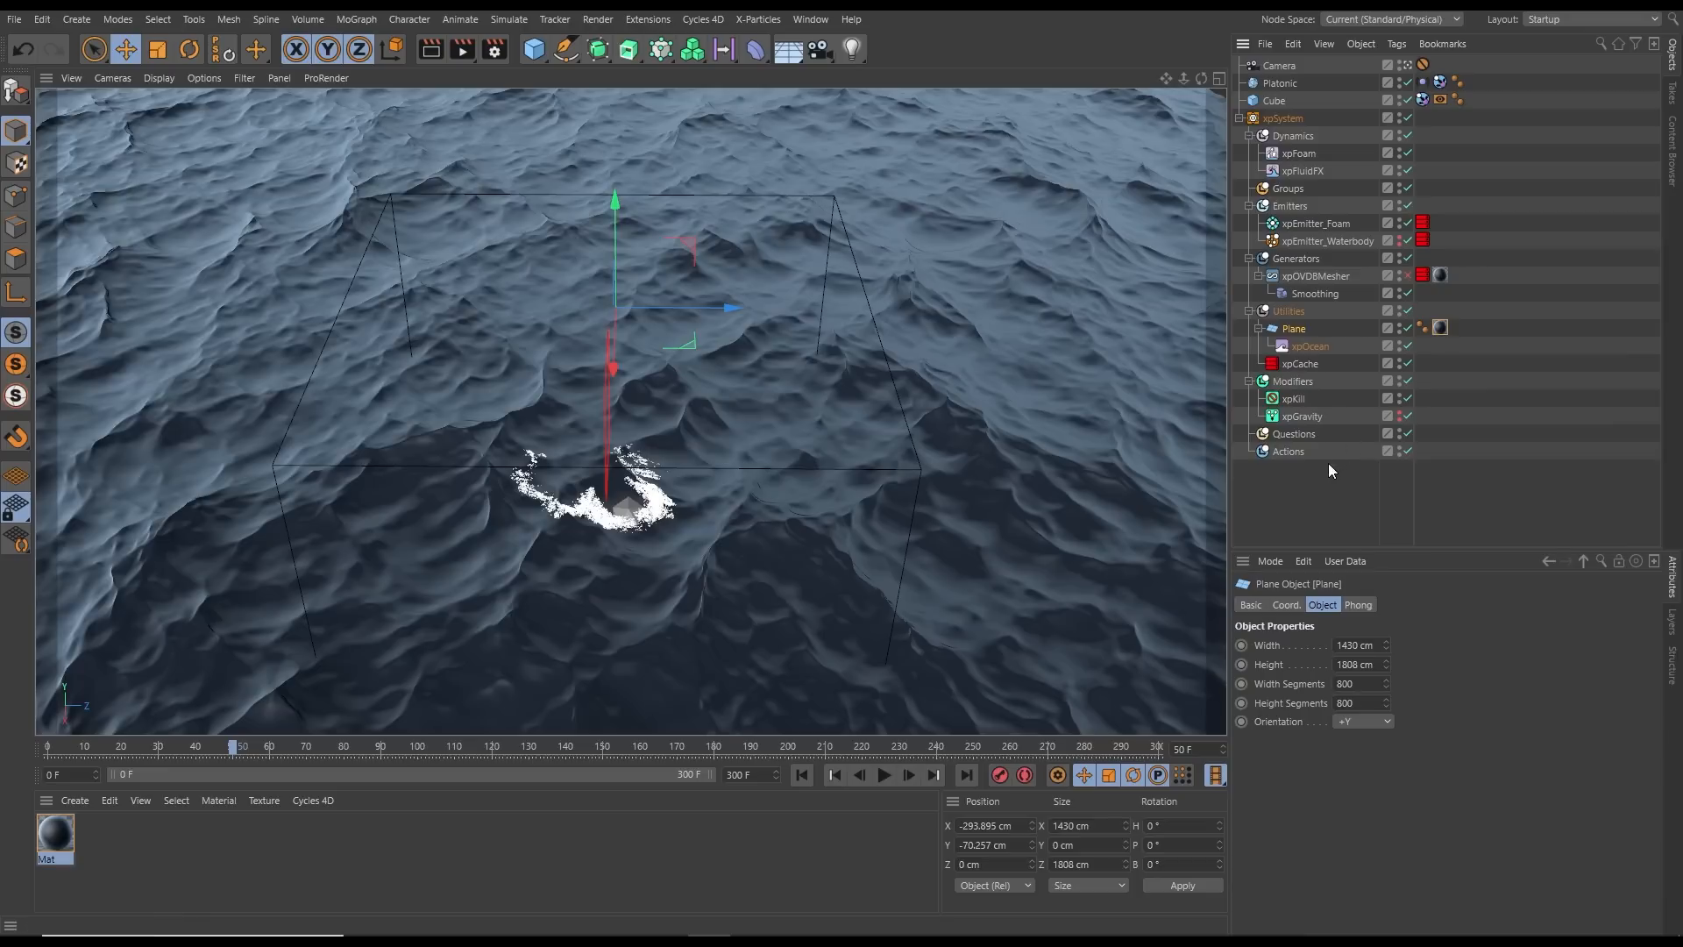
{"action": "left_click", "coordinate": [1408, 276]}
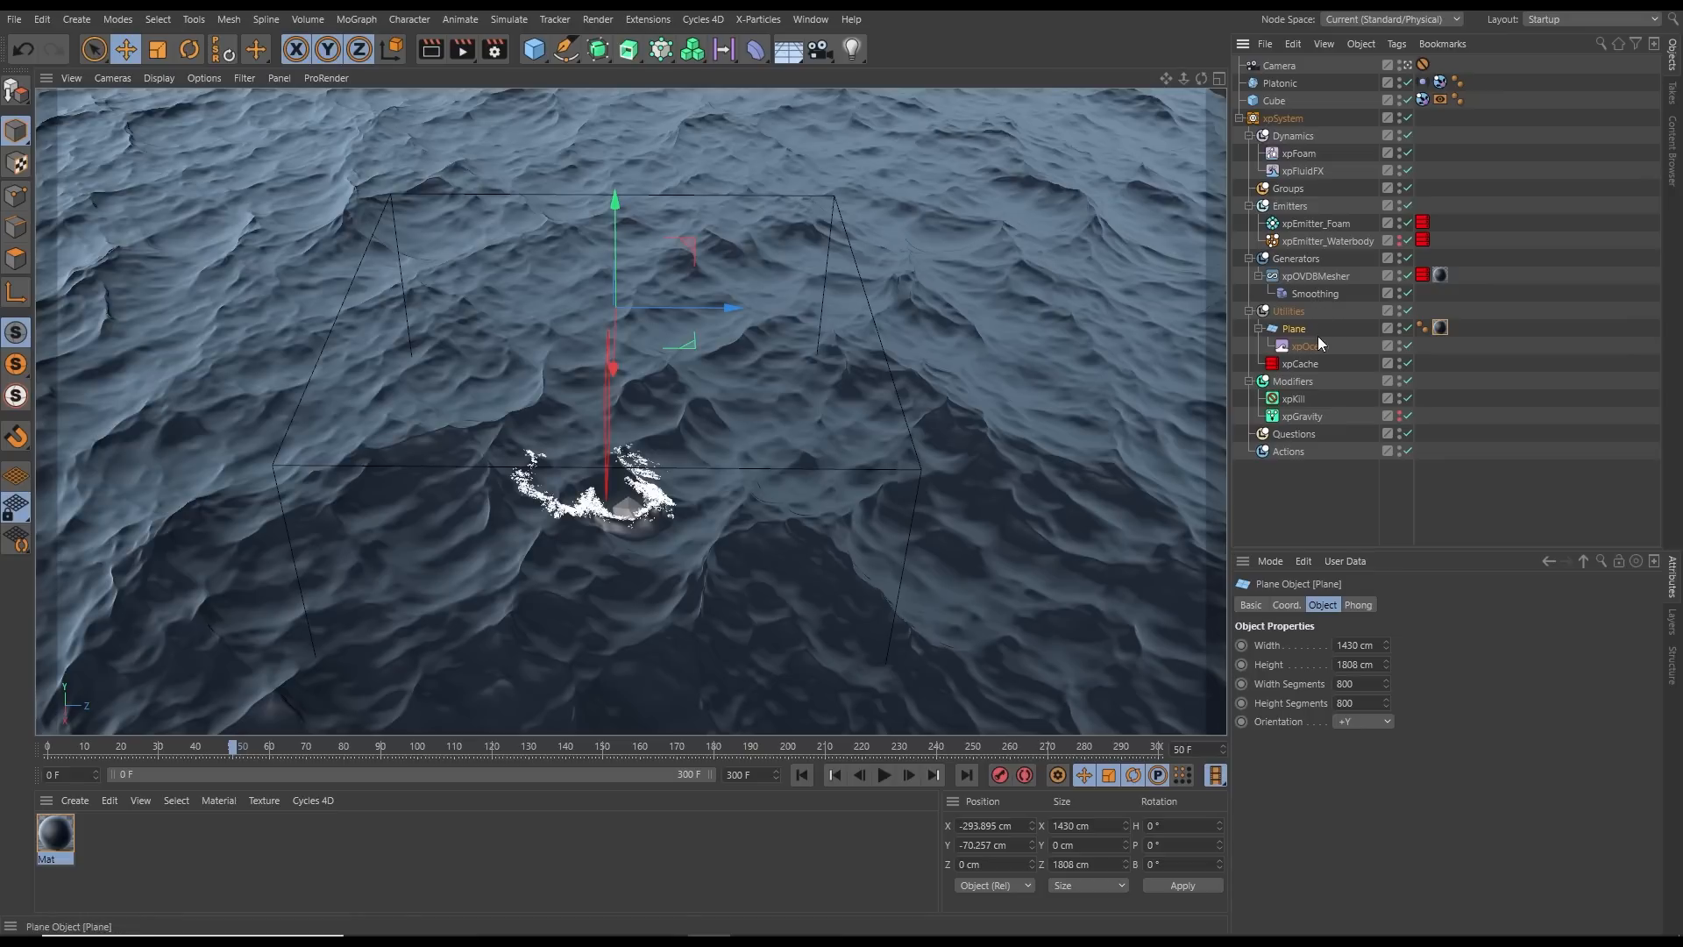
{"action": "left_click", "coordinate": [1408, 329]}
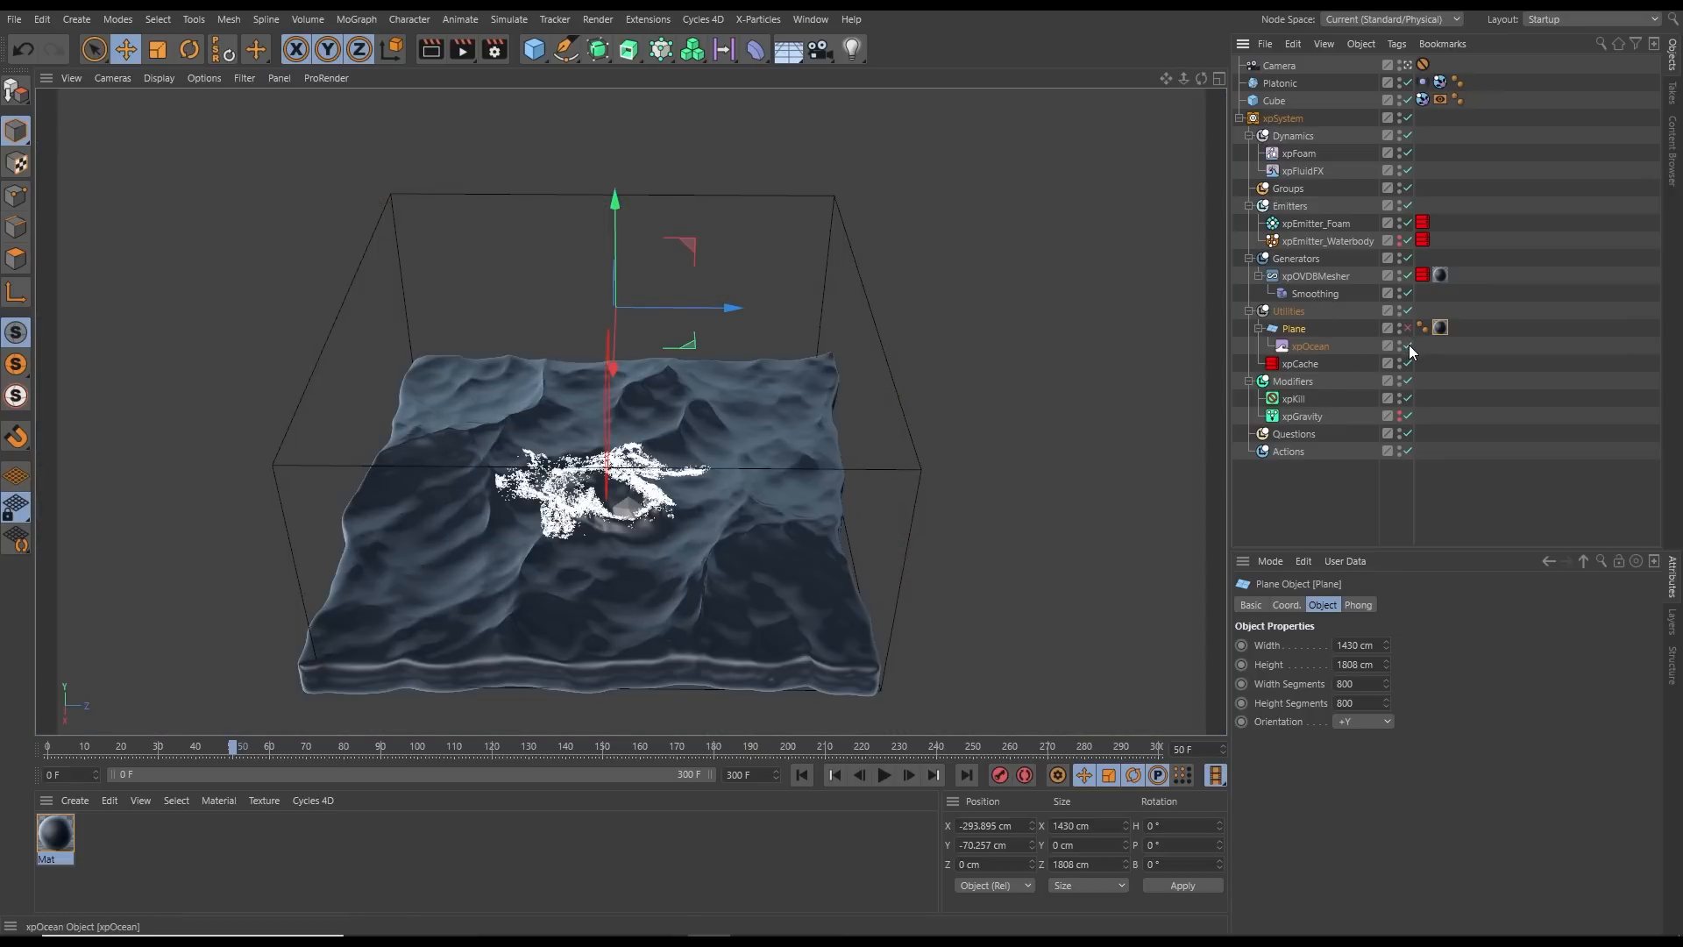
{"action": "left_click", "coordinate": [1408, 345]}
{"action": "left_click", "coordinate": [1407, 241]}
Replay the fluid mesh and foam several times from frame 0 to examine the splash, stopping at frame 40
{"action": "left_click", "coordinate": [803, 775]}
{"action": "left_click", "coordinate": [885, 776]}
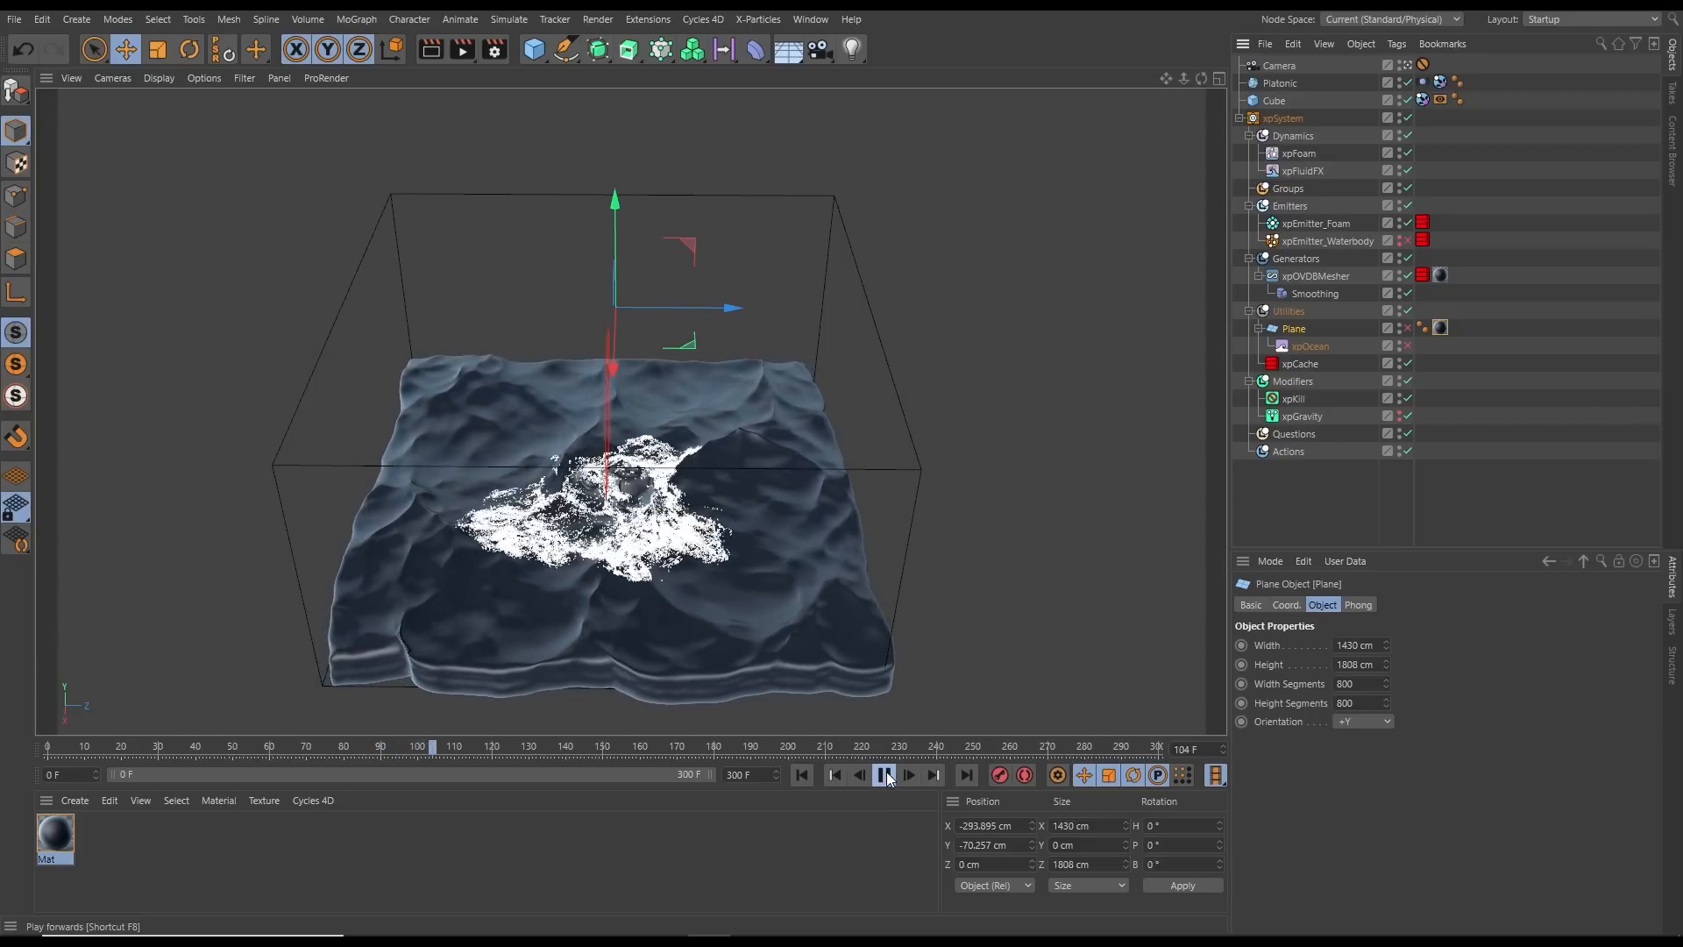
{"action": "left_click", "coordinate": [887, 779]}
{"action": "left_click", "coordinate": [802, 775]}
{"action": "left_click", "coordinate": [883, 775]}
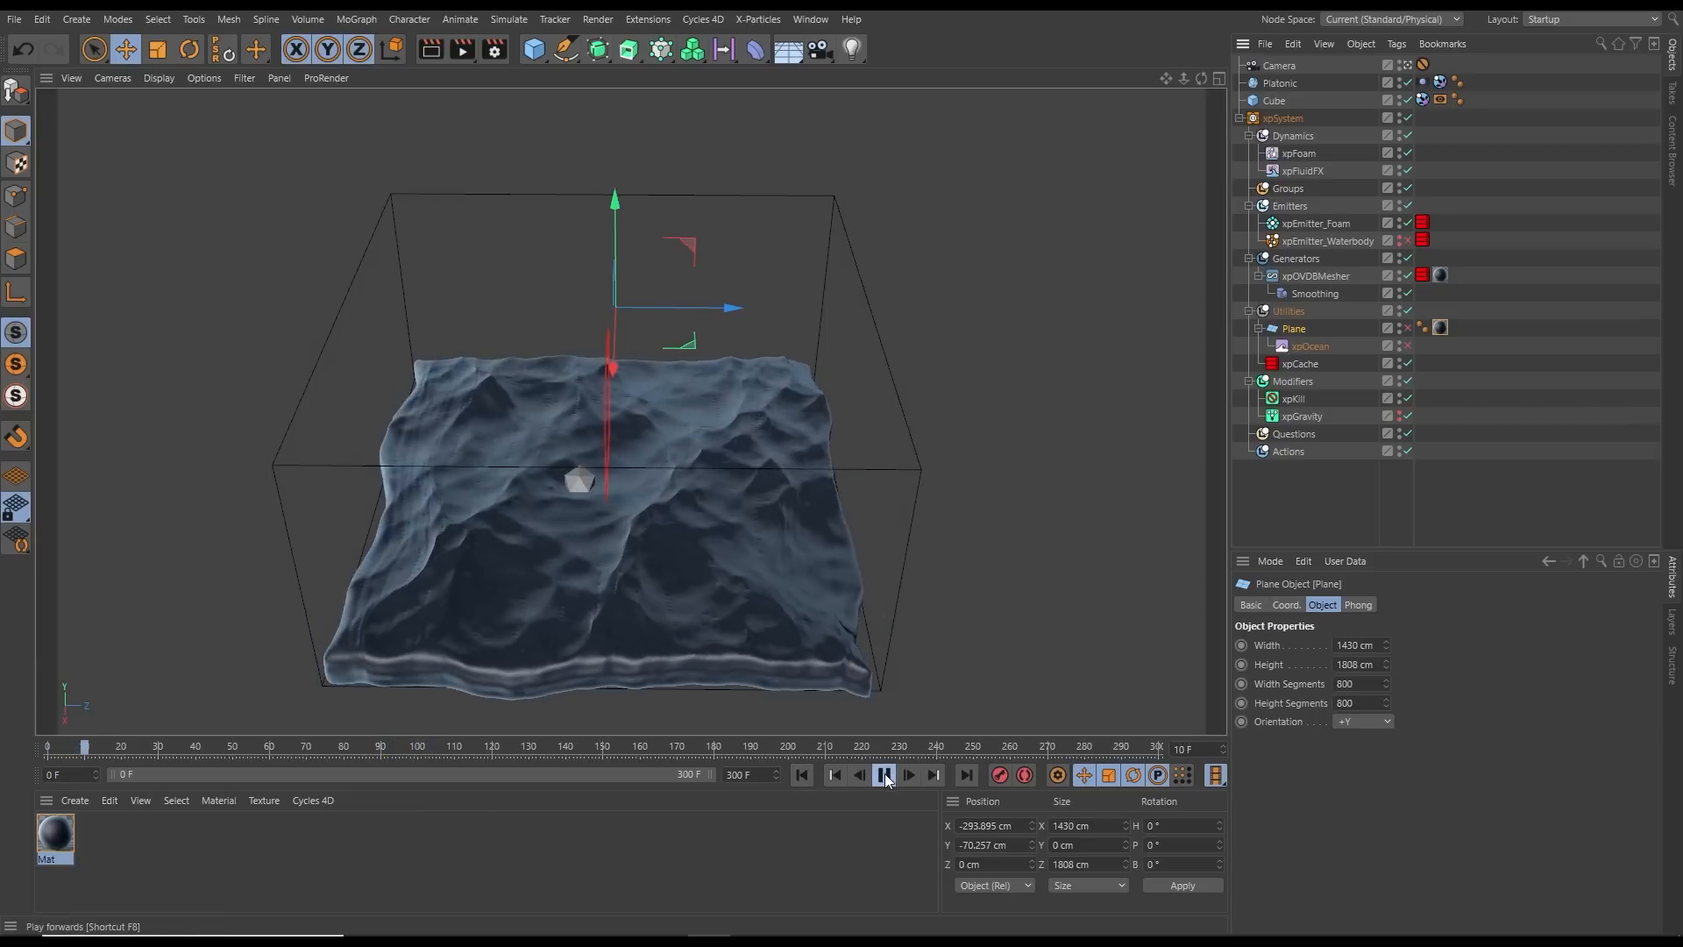
{"action": "left_click", "coordinate": [882, 776]}
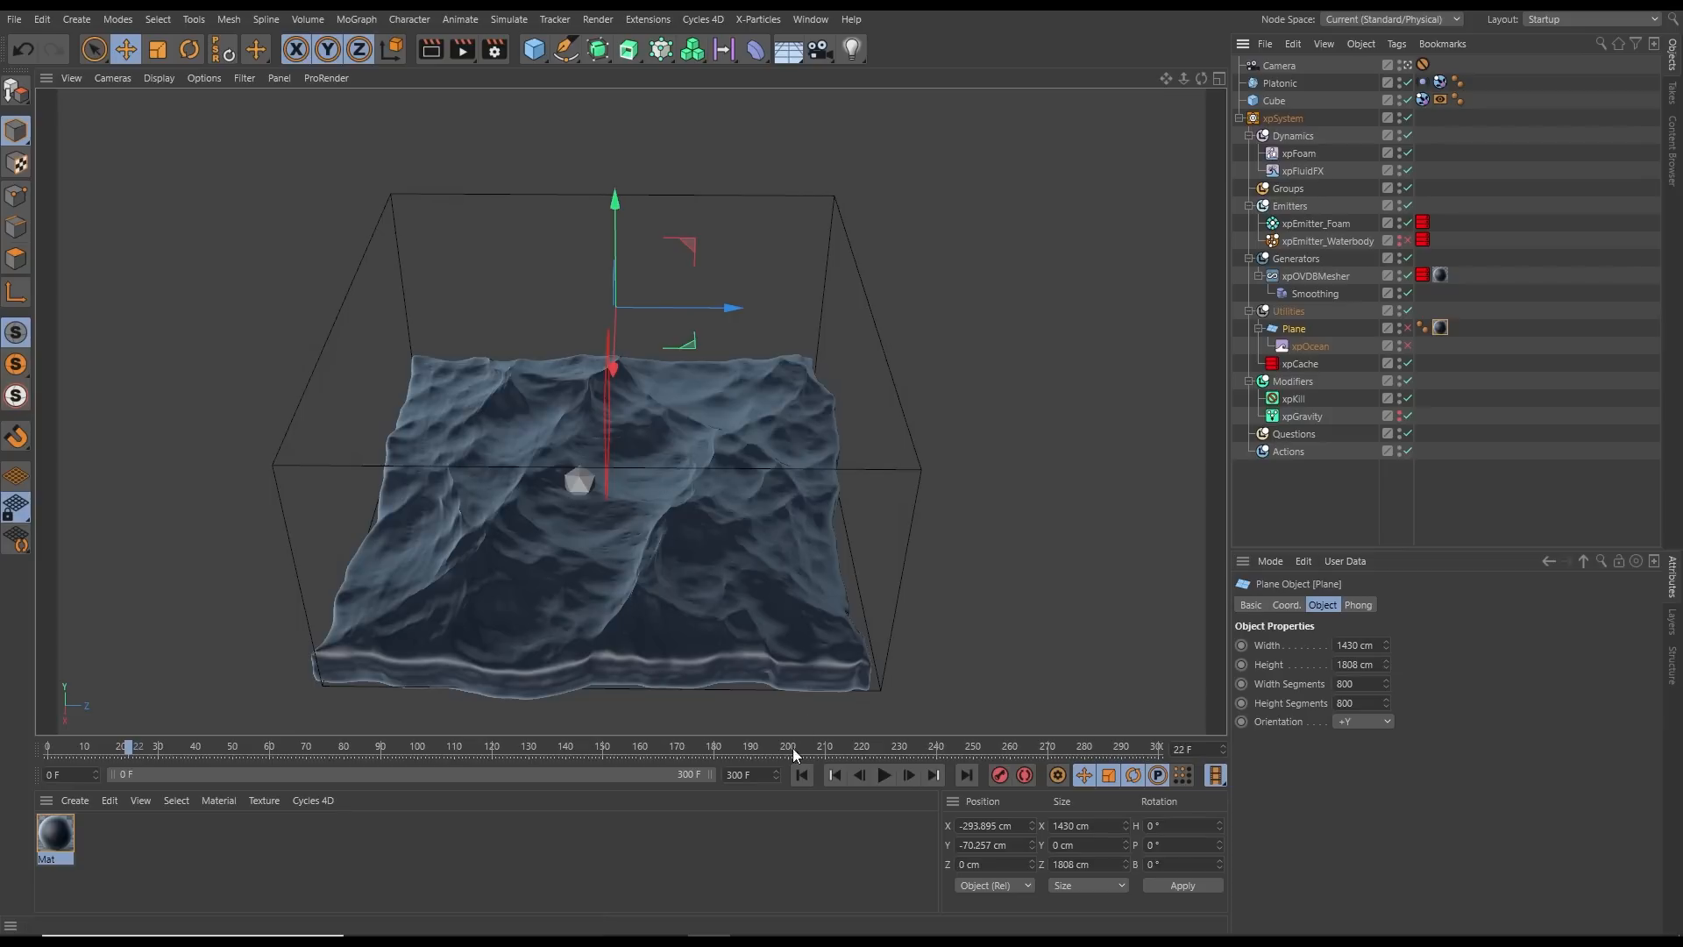
{"action": "left_click", "coordinate": [802, 775]}
{"action": "left_click", "coordinate": [885, 776]}
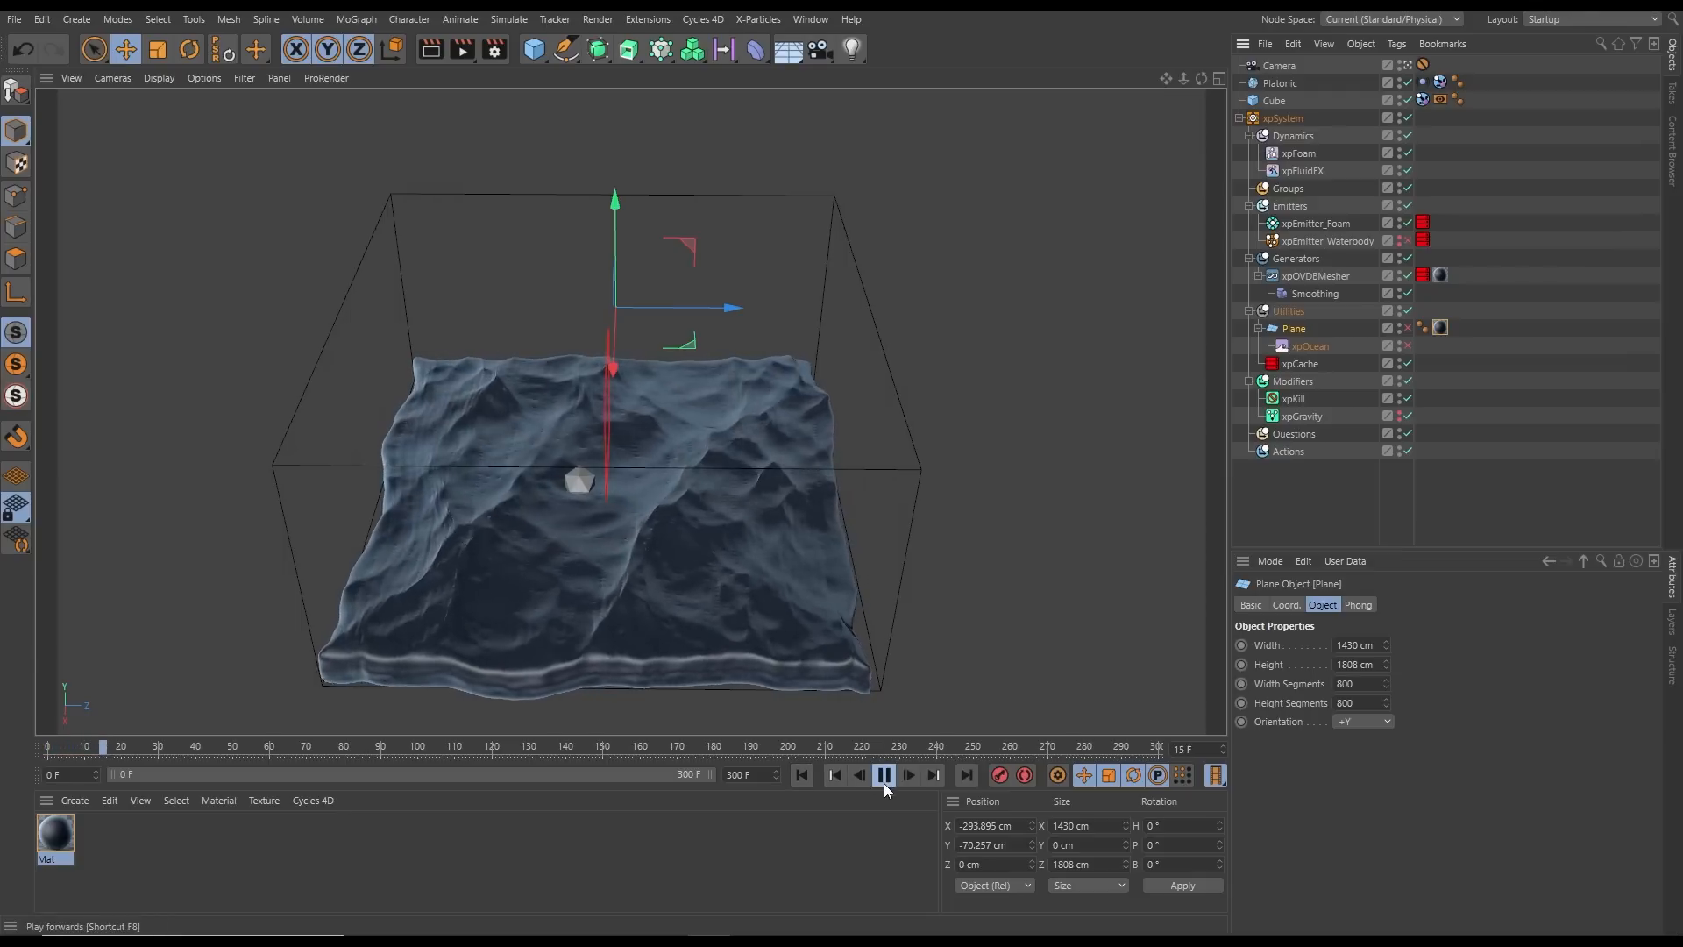
{"action": "left_click", "coordinate": [882, 784]}
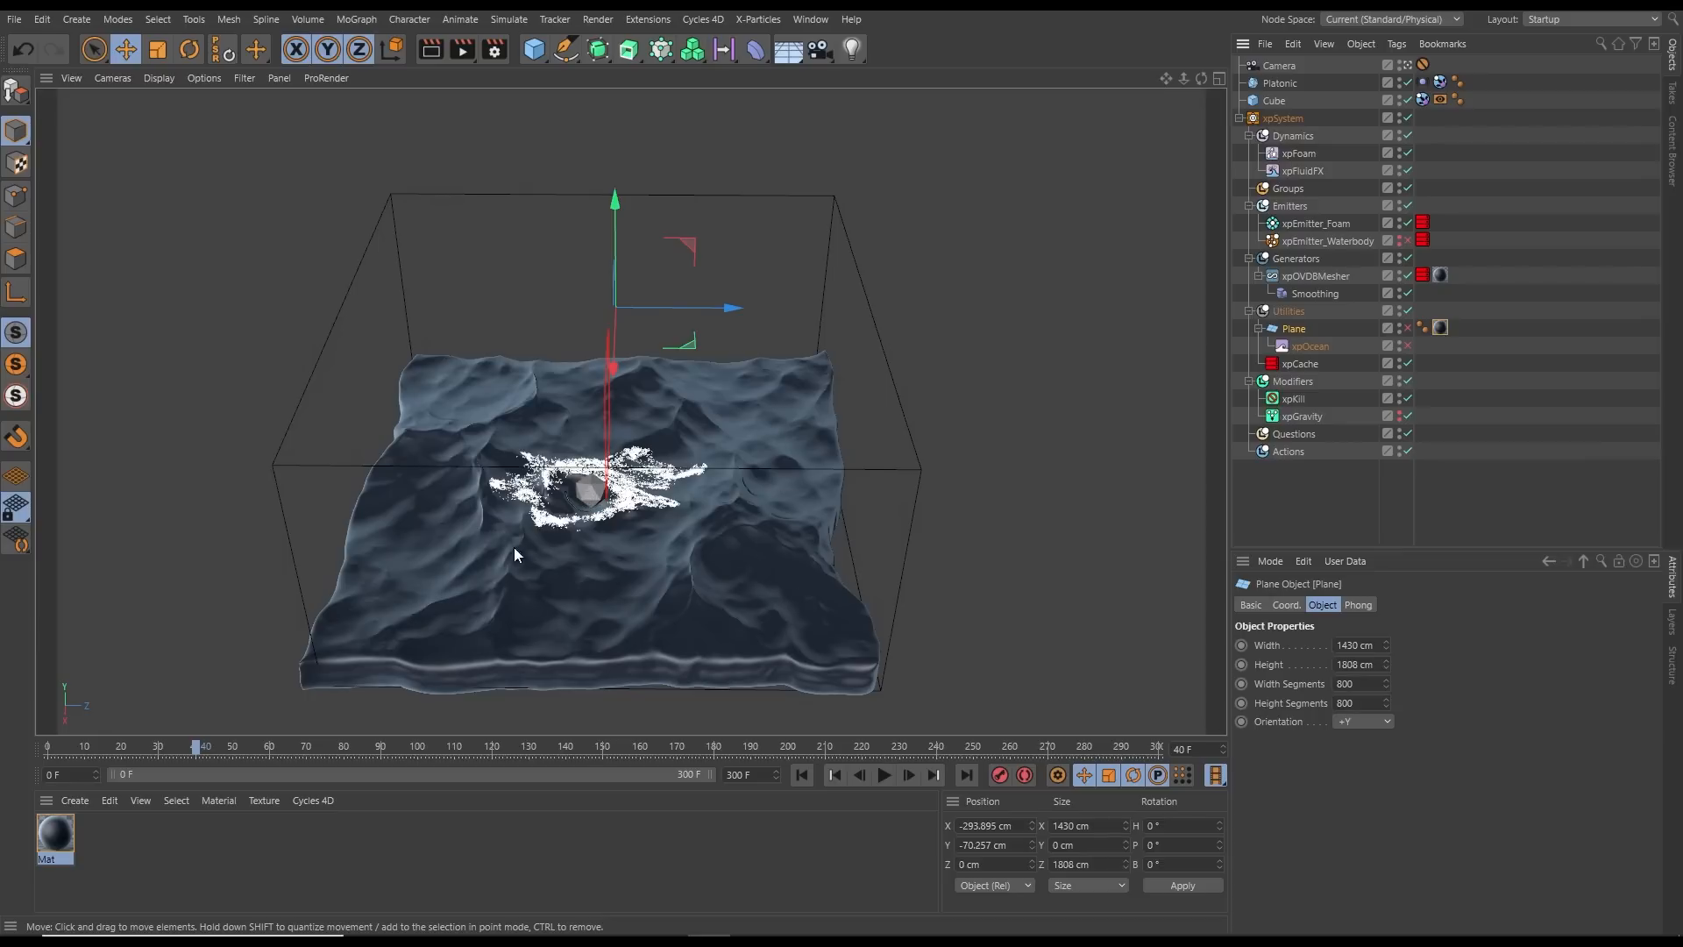
Replay the opening frames and stop at frame 23 to examine the water surface around the first impact
{"action": "left_click", "coordinate": [802, 775]}
{"action": "left_click", "coordinate": [883, 775]}
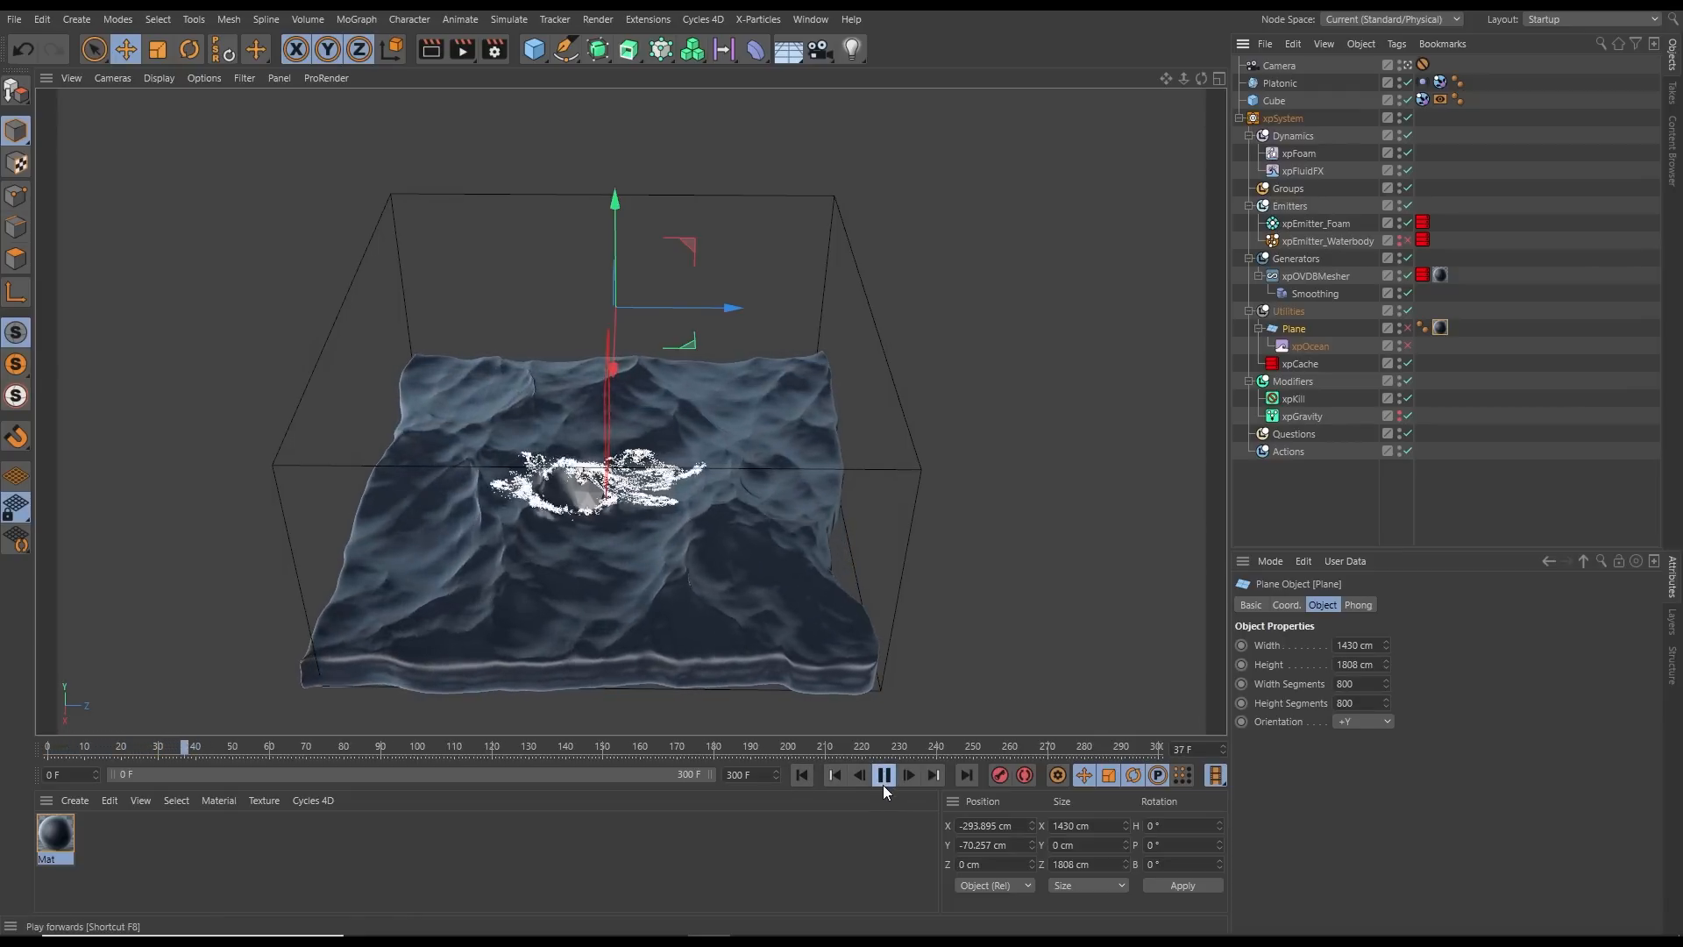
{"action": "left_click", "coordinate": [884, 775]}
{"action": "key", "text": "shift+f"}
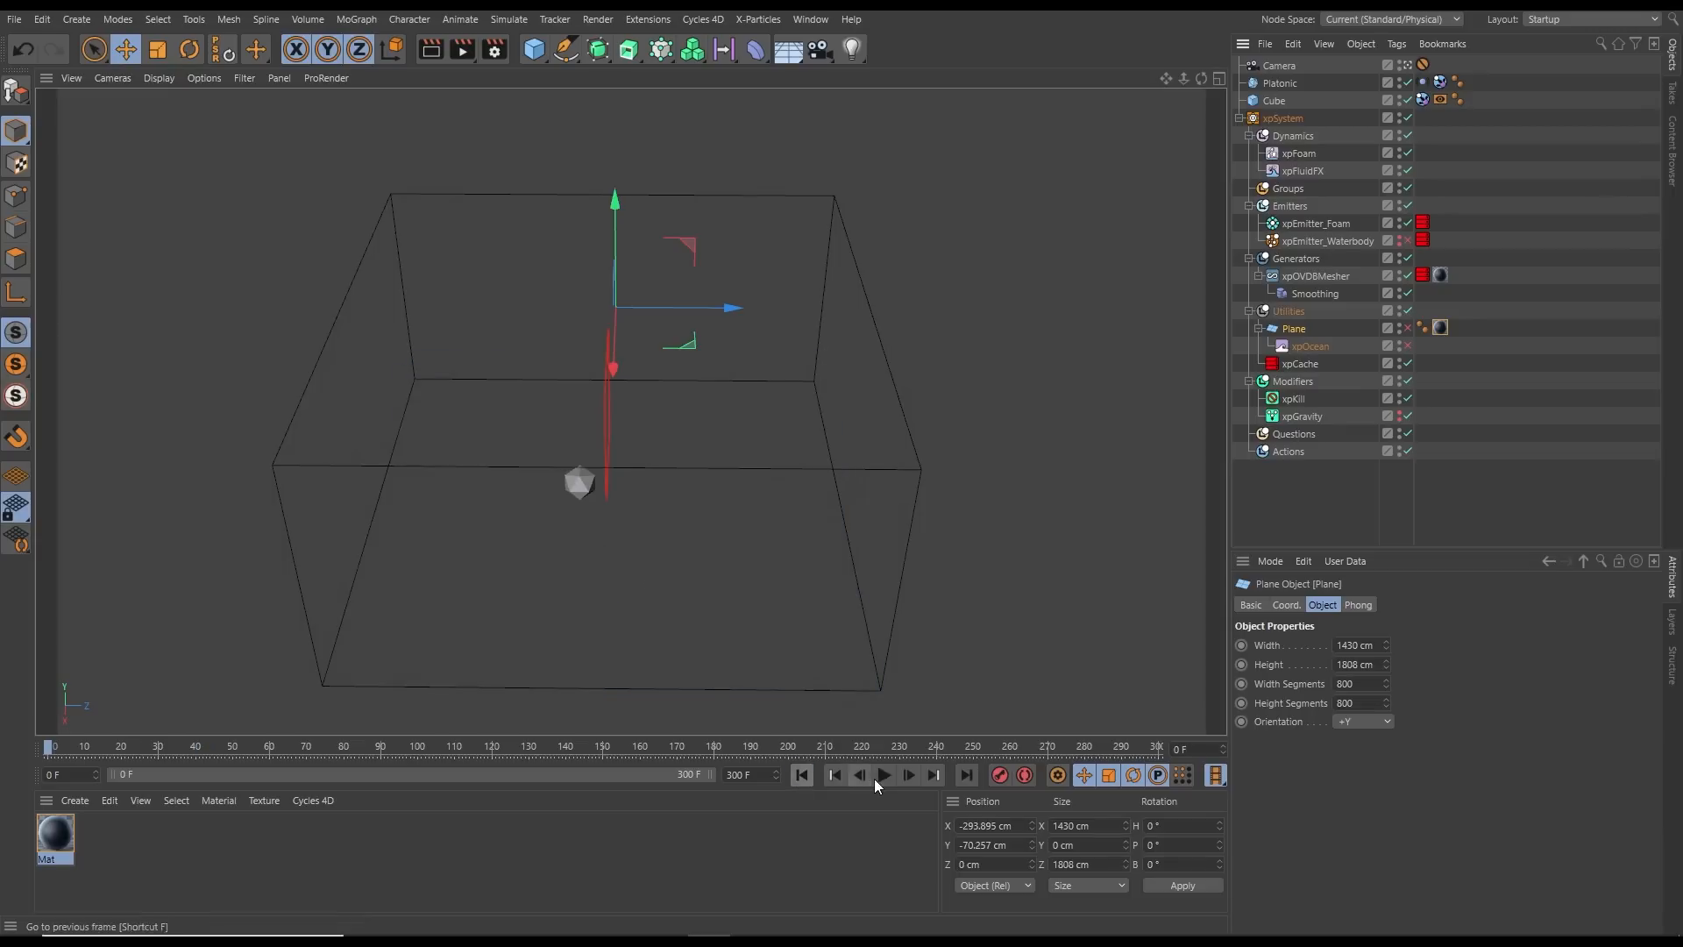
{"action": "left_click", "coordinate": [882, 777]}
{"action": "left_click", "coordinate": [885, 779]}
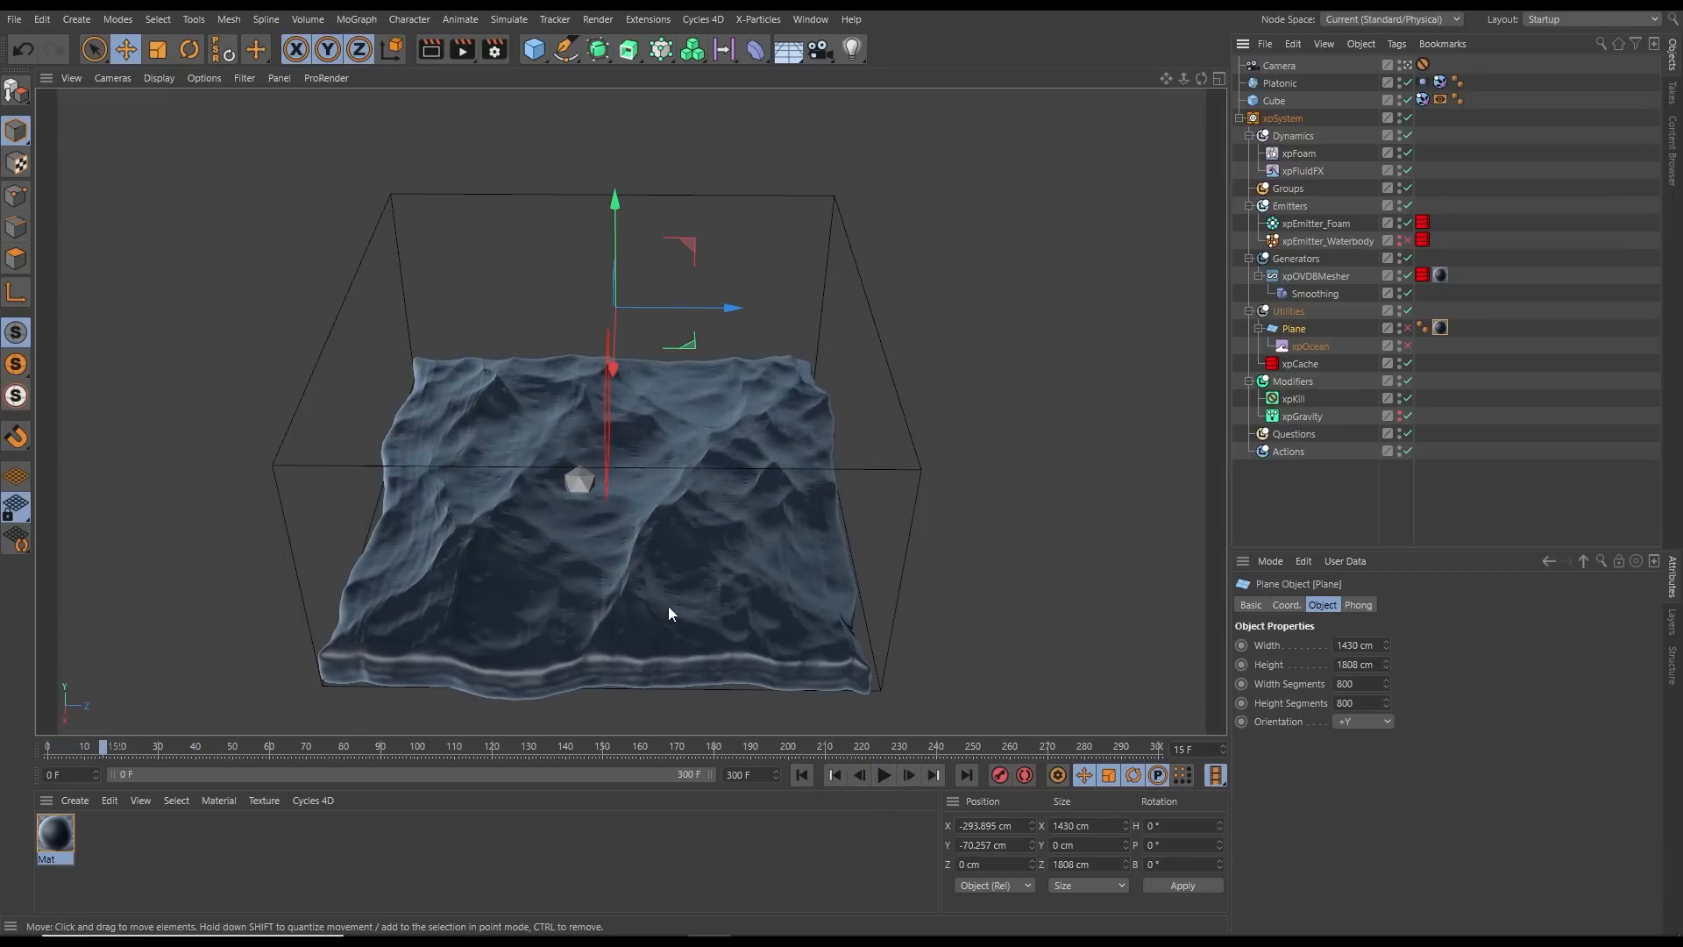
{"action": "left_click", "coordinate": [882, 775]}
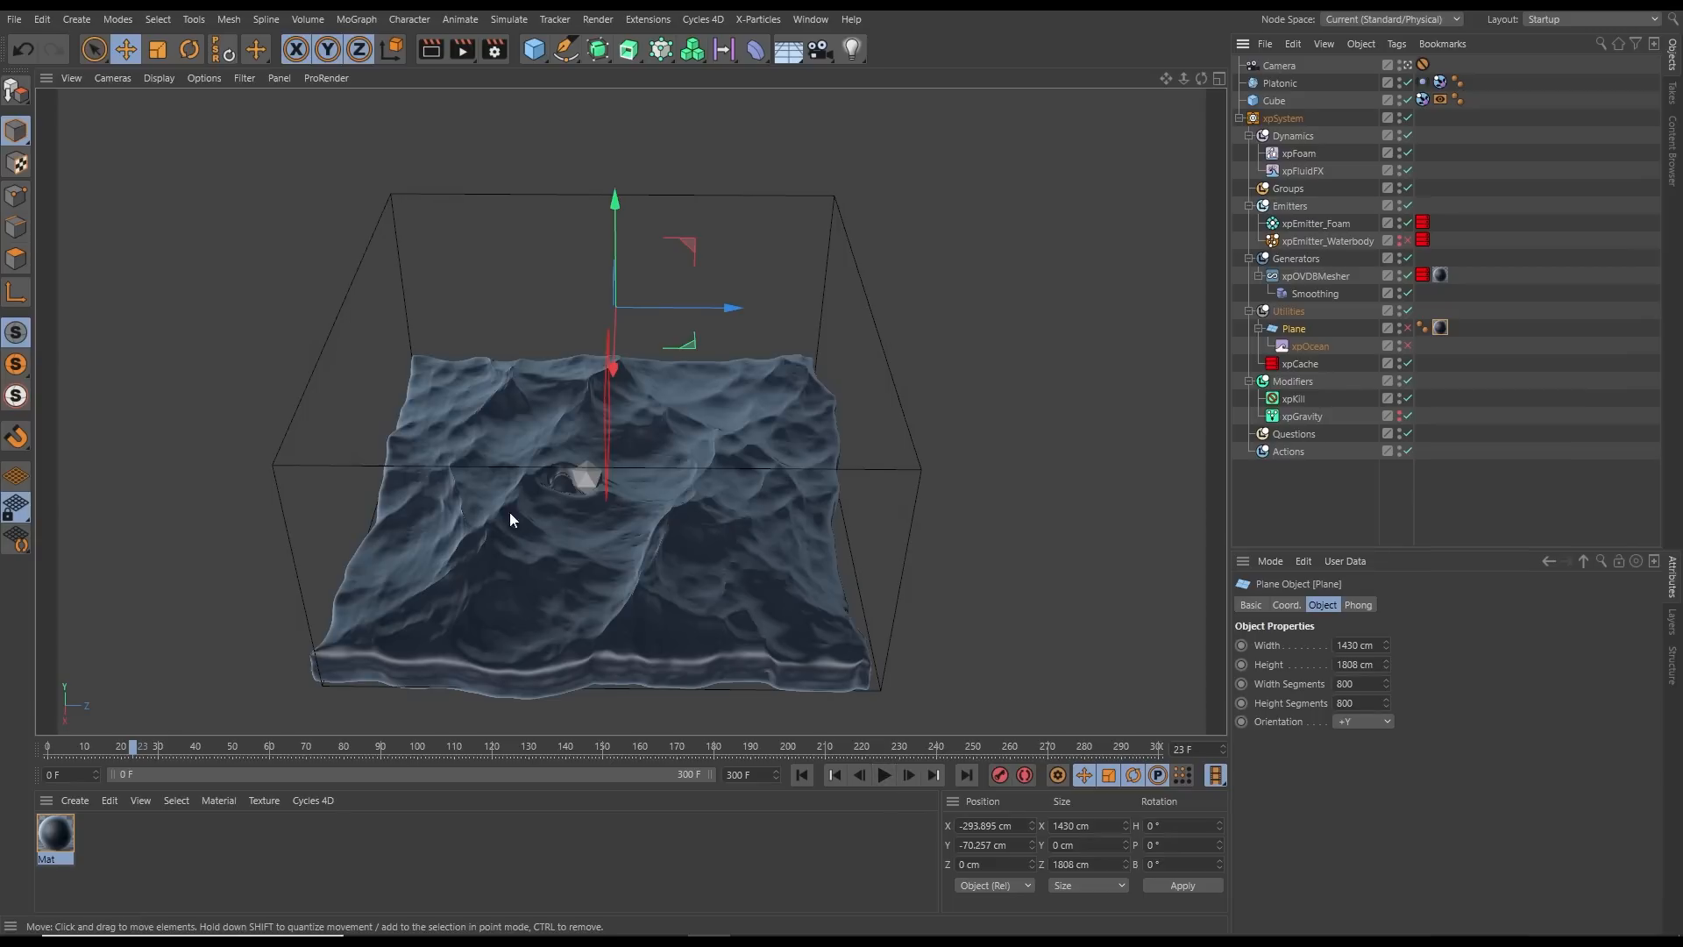
Set the Smoothing deformer's Stiffness to 64 % and keyframe it at frame 43
{"action": "left_click", "coordinate": [1309, 297]}
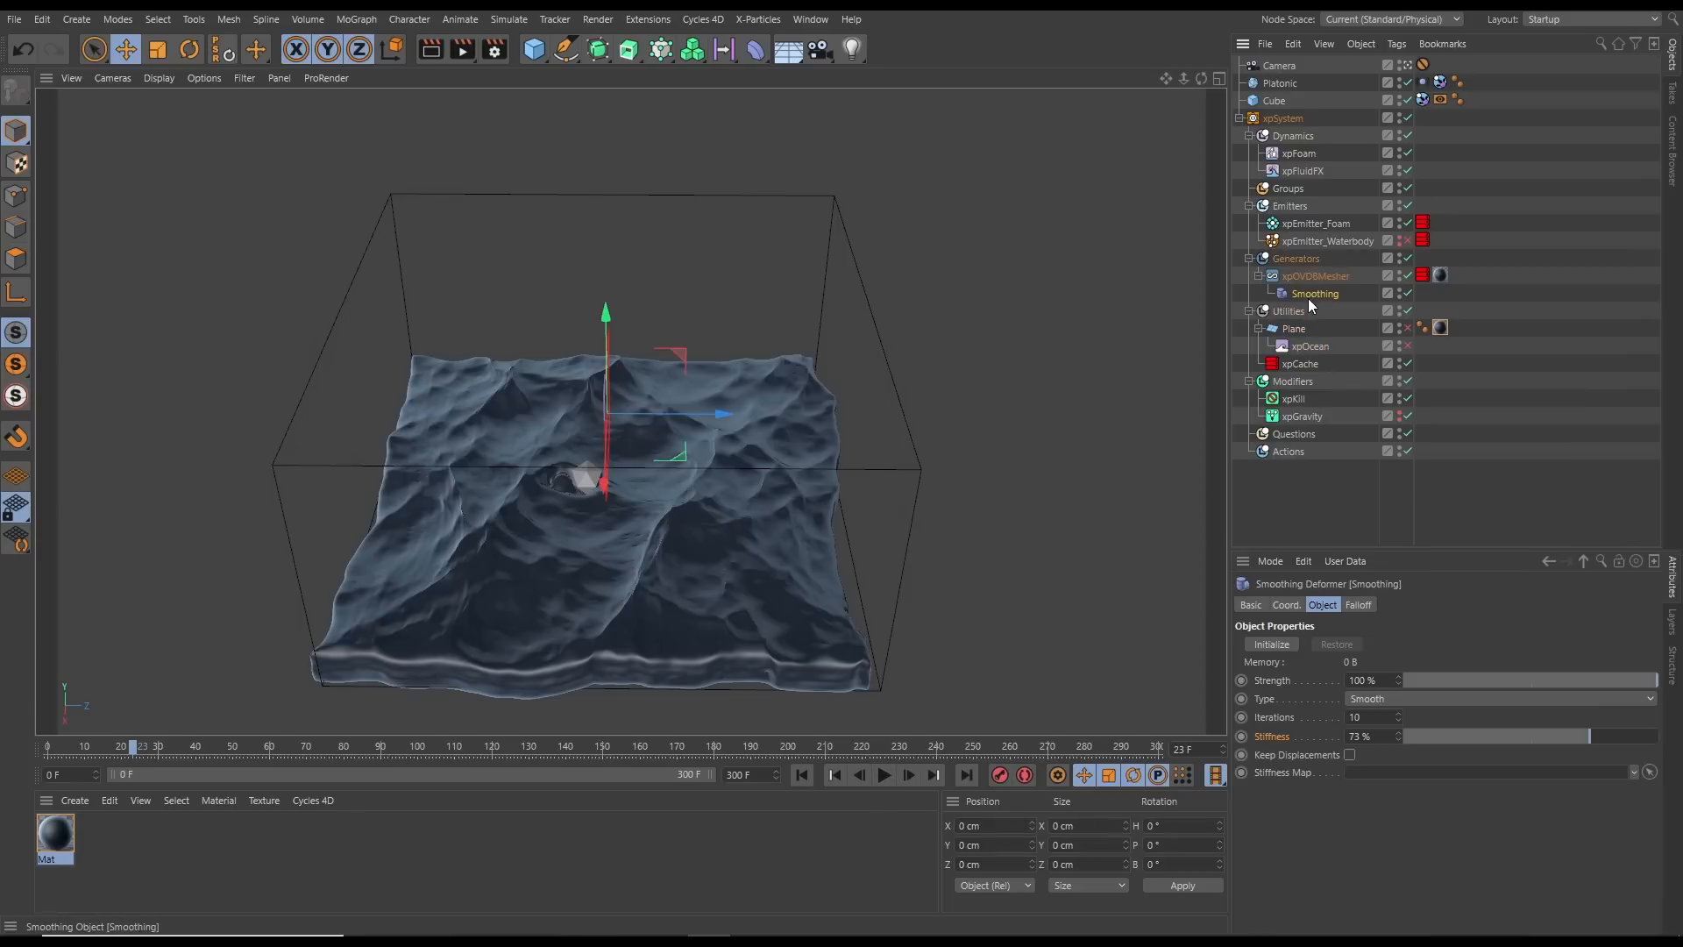
{"action": "left_click", "coordinate": [882, 776]}
{"action": "left_click", "coordinate": [879, 776]}
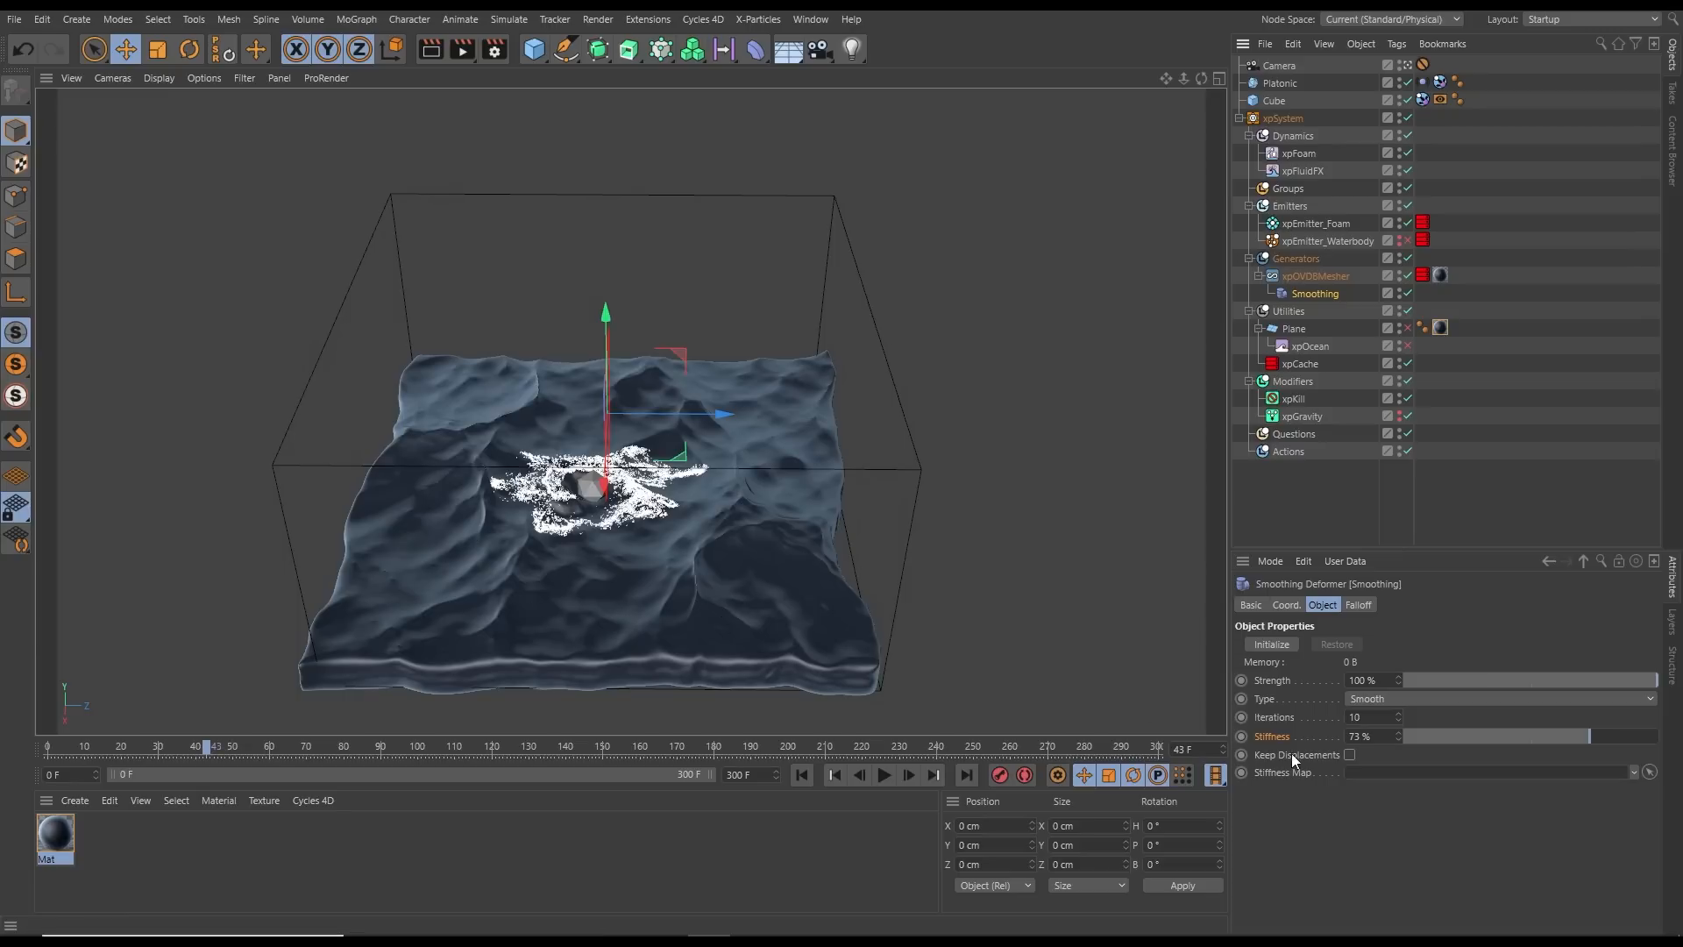
{"action": "left_click_drag", "start_coordinate": [1584, 735], "coordinate": [1570, 739]}
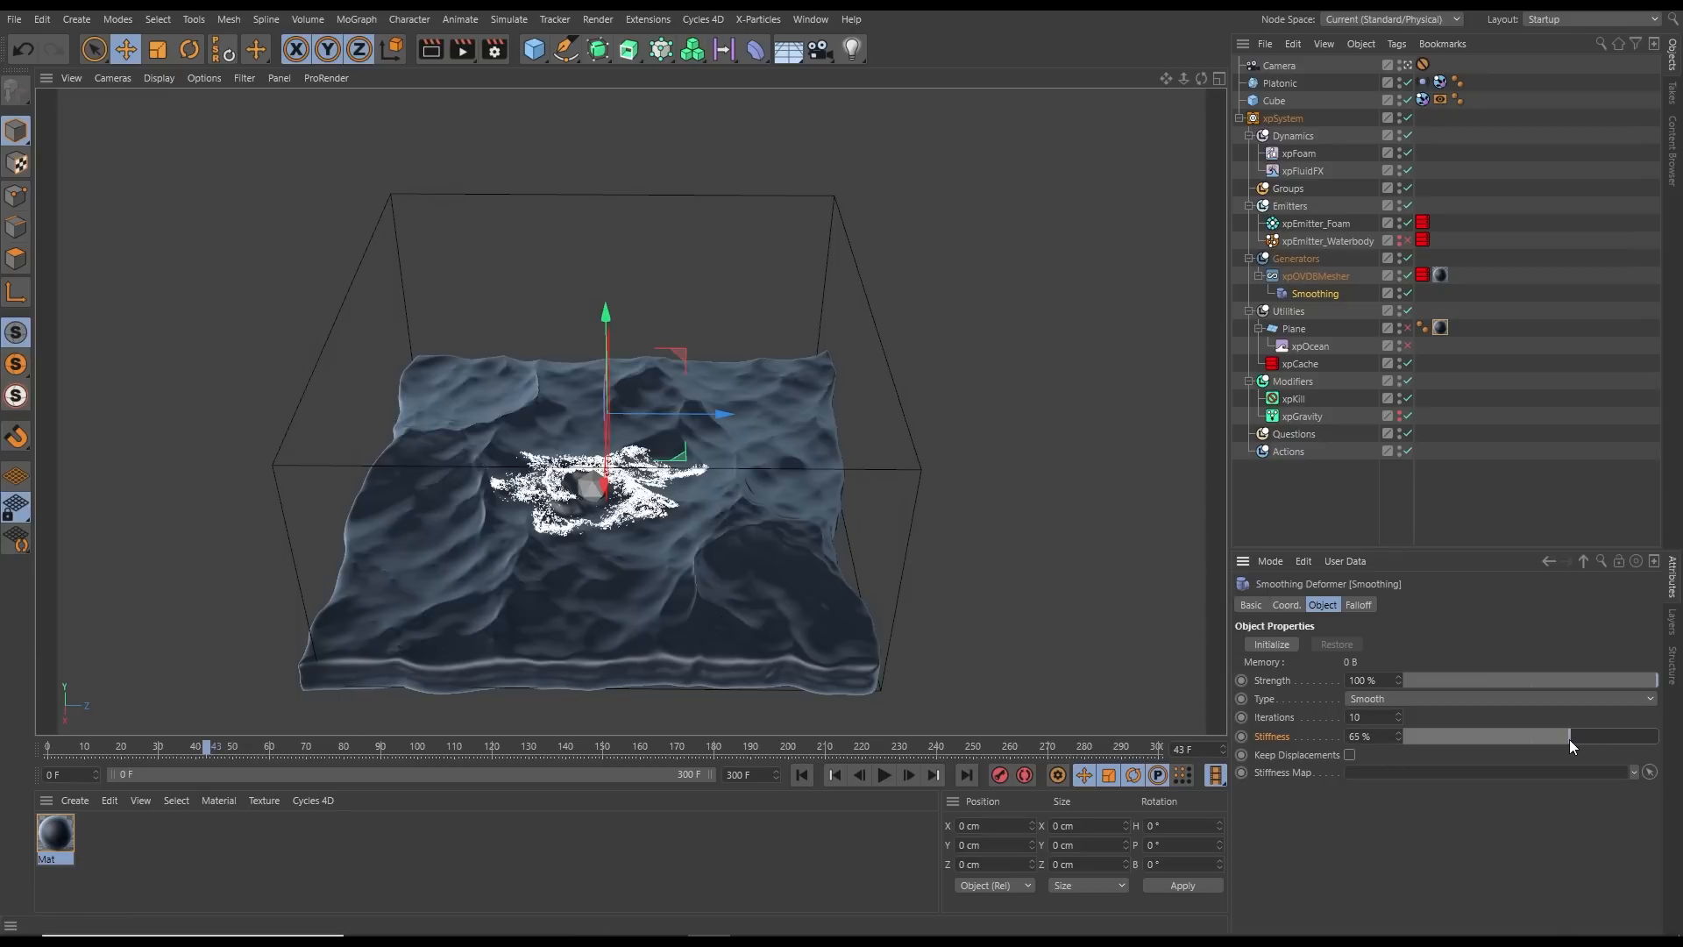
{"action": "left_click", "coordinate": [1241, 737]}
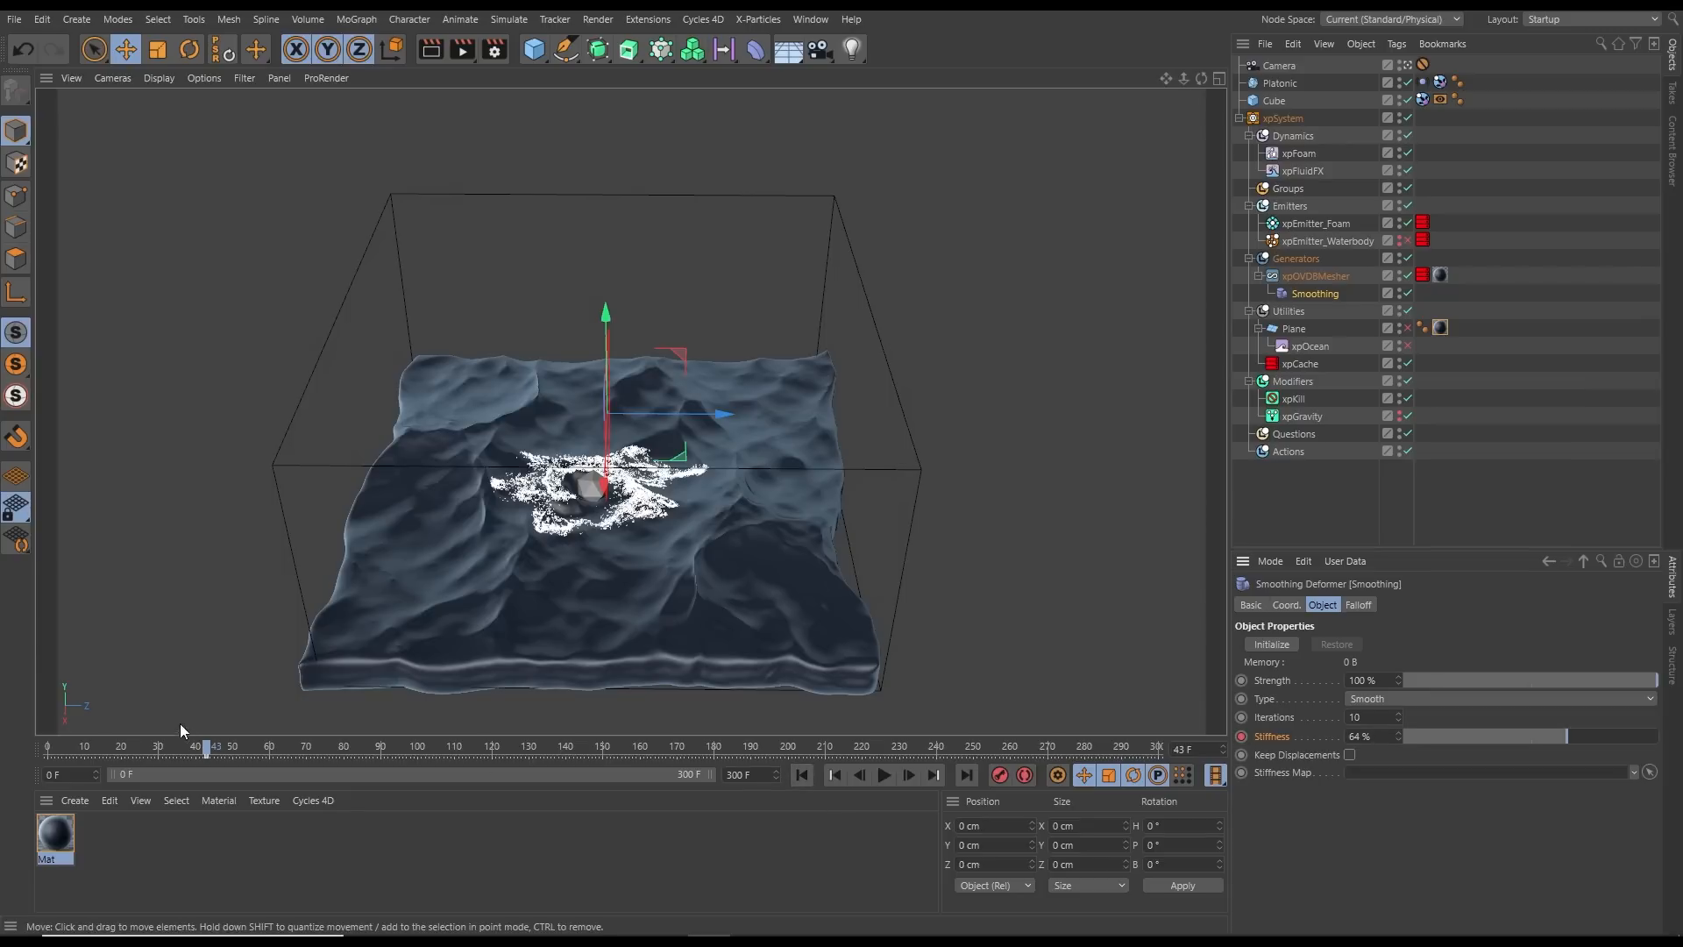
Keyframe the Smoothing deformer's Stiffness at 8 % on frame 13
{"action": "left_click_drag", "start_coordinate": [203, 745], "coordinate": [95, 751]}
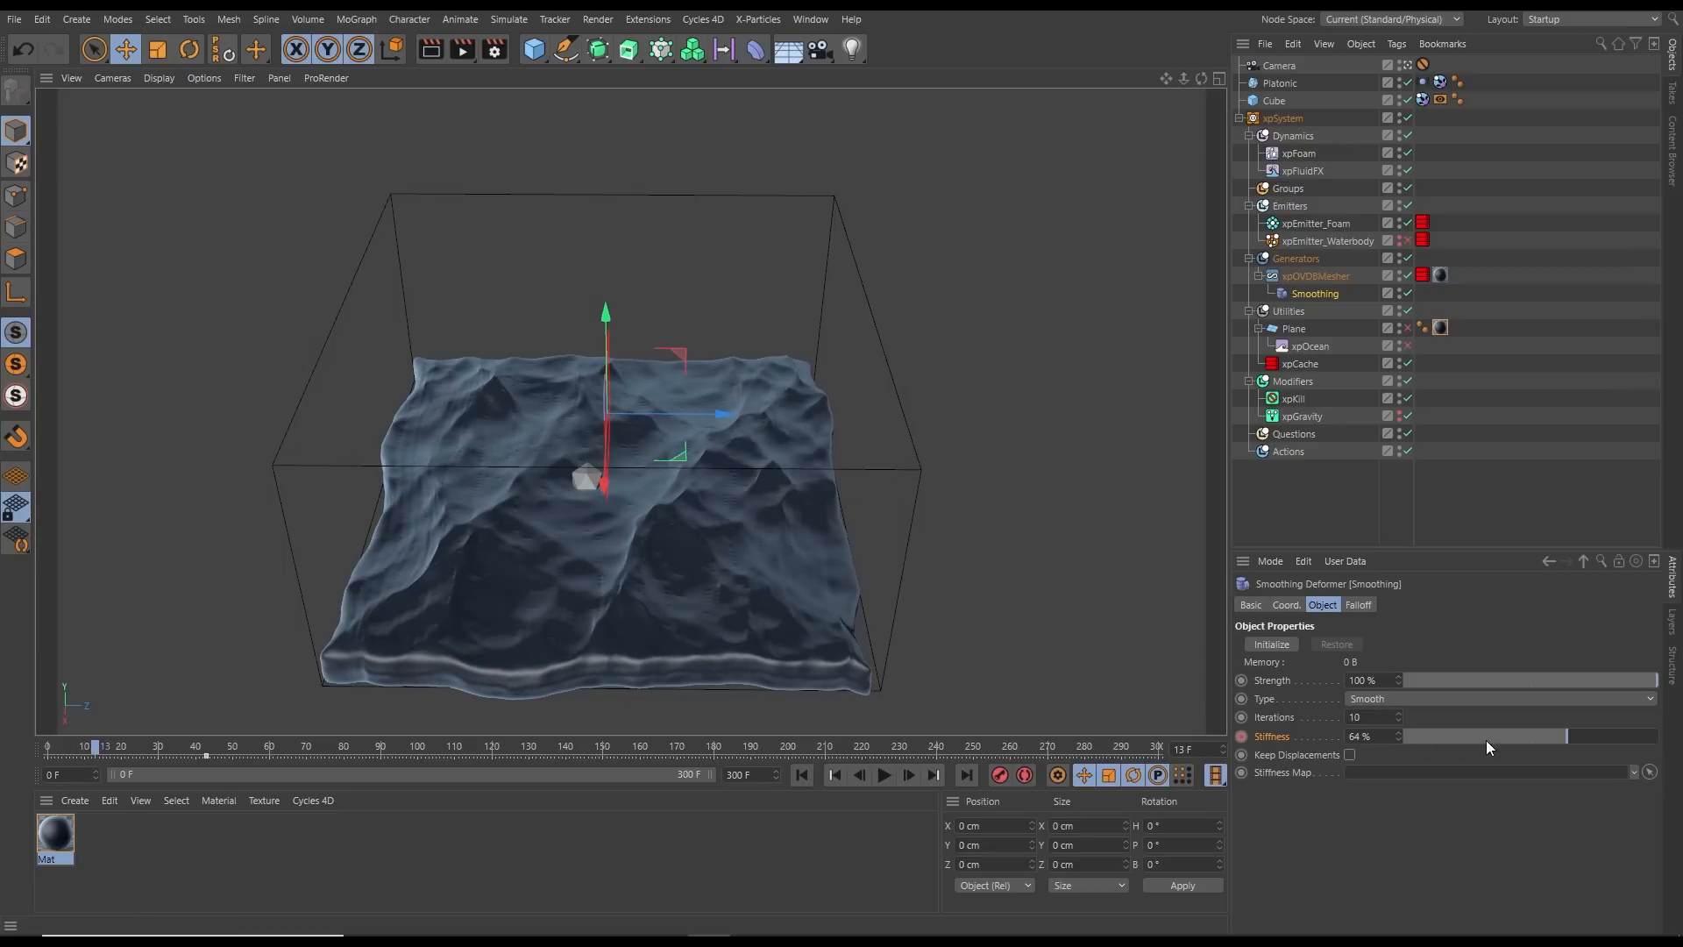
{"action": "left_click_drag", "start_coordinate": [1486, 740], "coordinate": [1423, 740]}
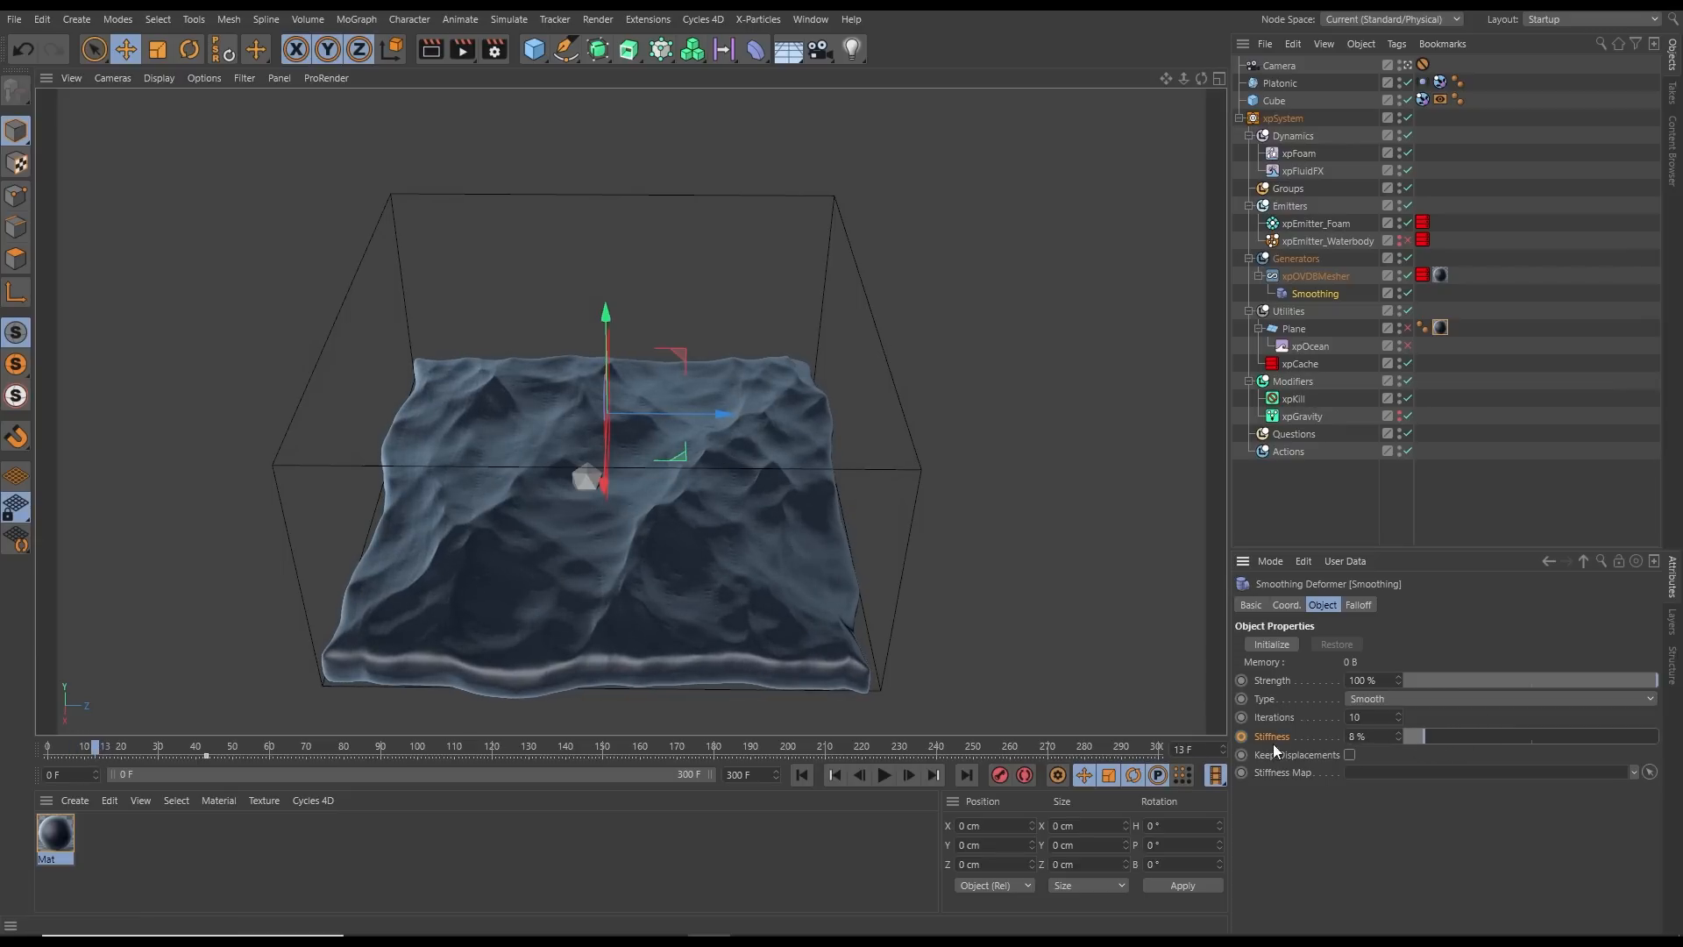
{"action": "left_click", "coordinate": [1241, 738]}
Play the animation from frame 0 to frame 101 to check the animated smoothing, and return to frame 0
{"action": "left_click", "coordinate": [802, 775]}
{"action": "left_click", "coordinate": [884, 775]}
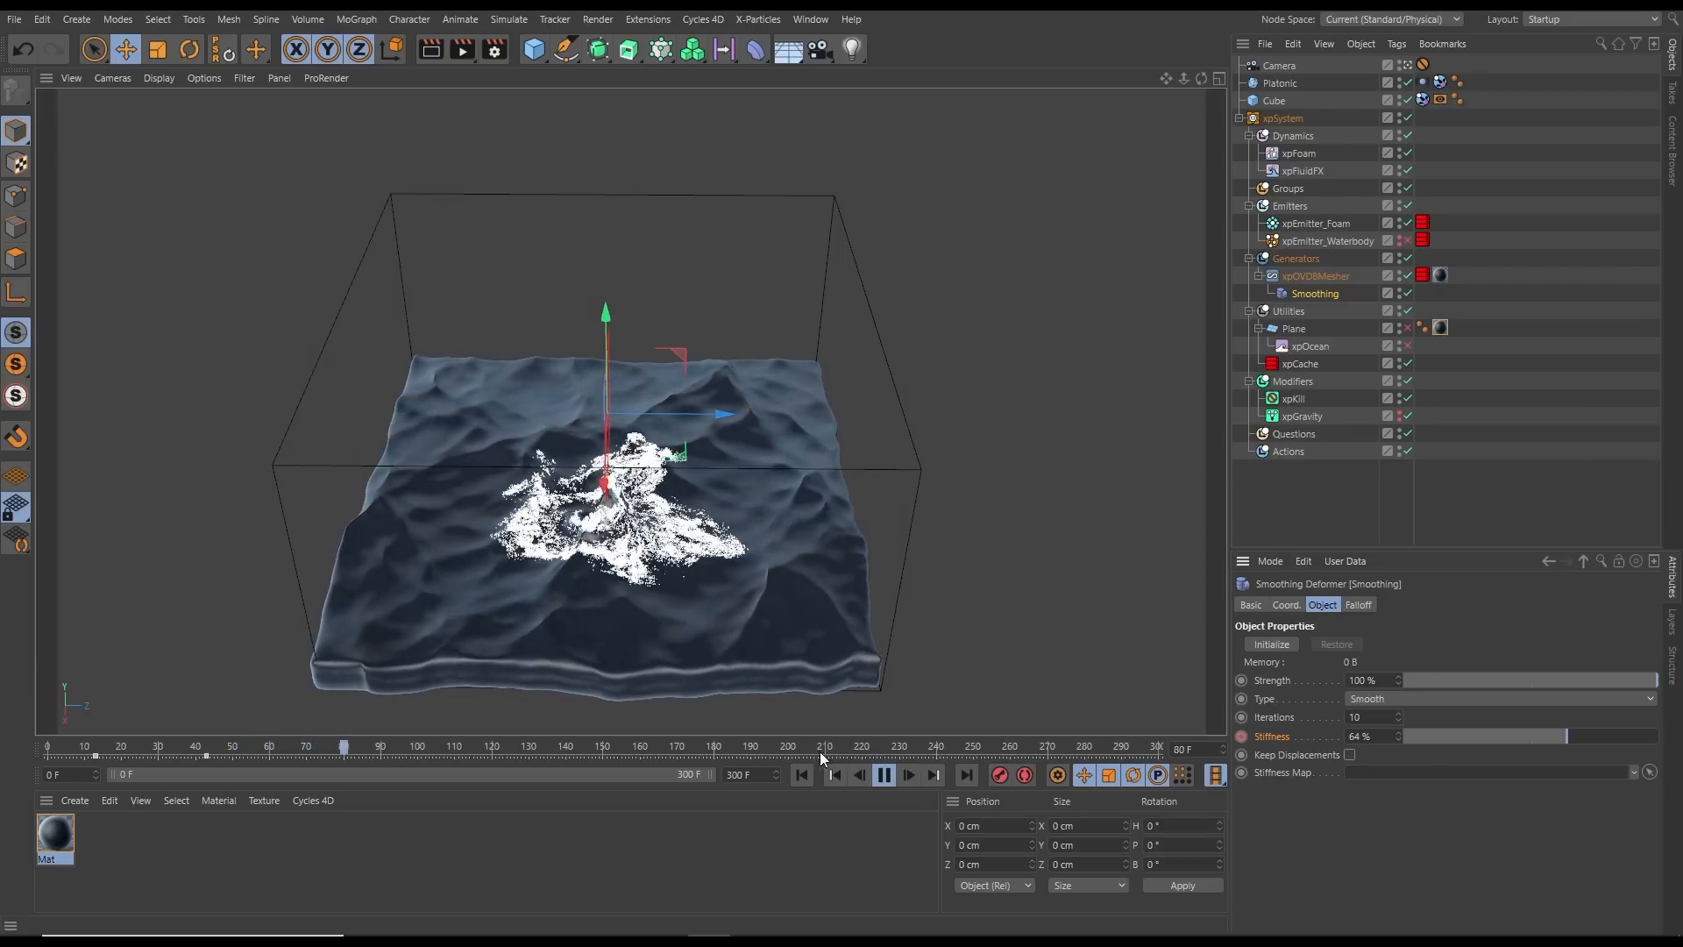
{"action": "left_click", "coordinate": [885, 775]}
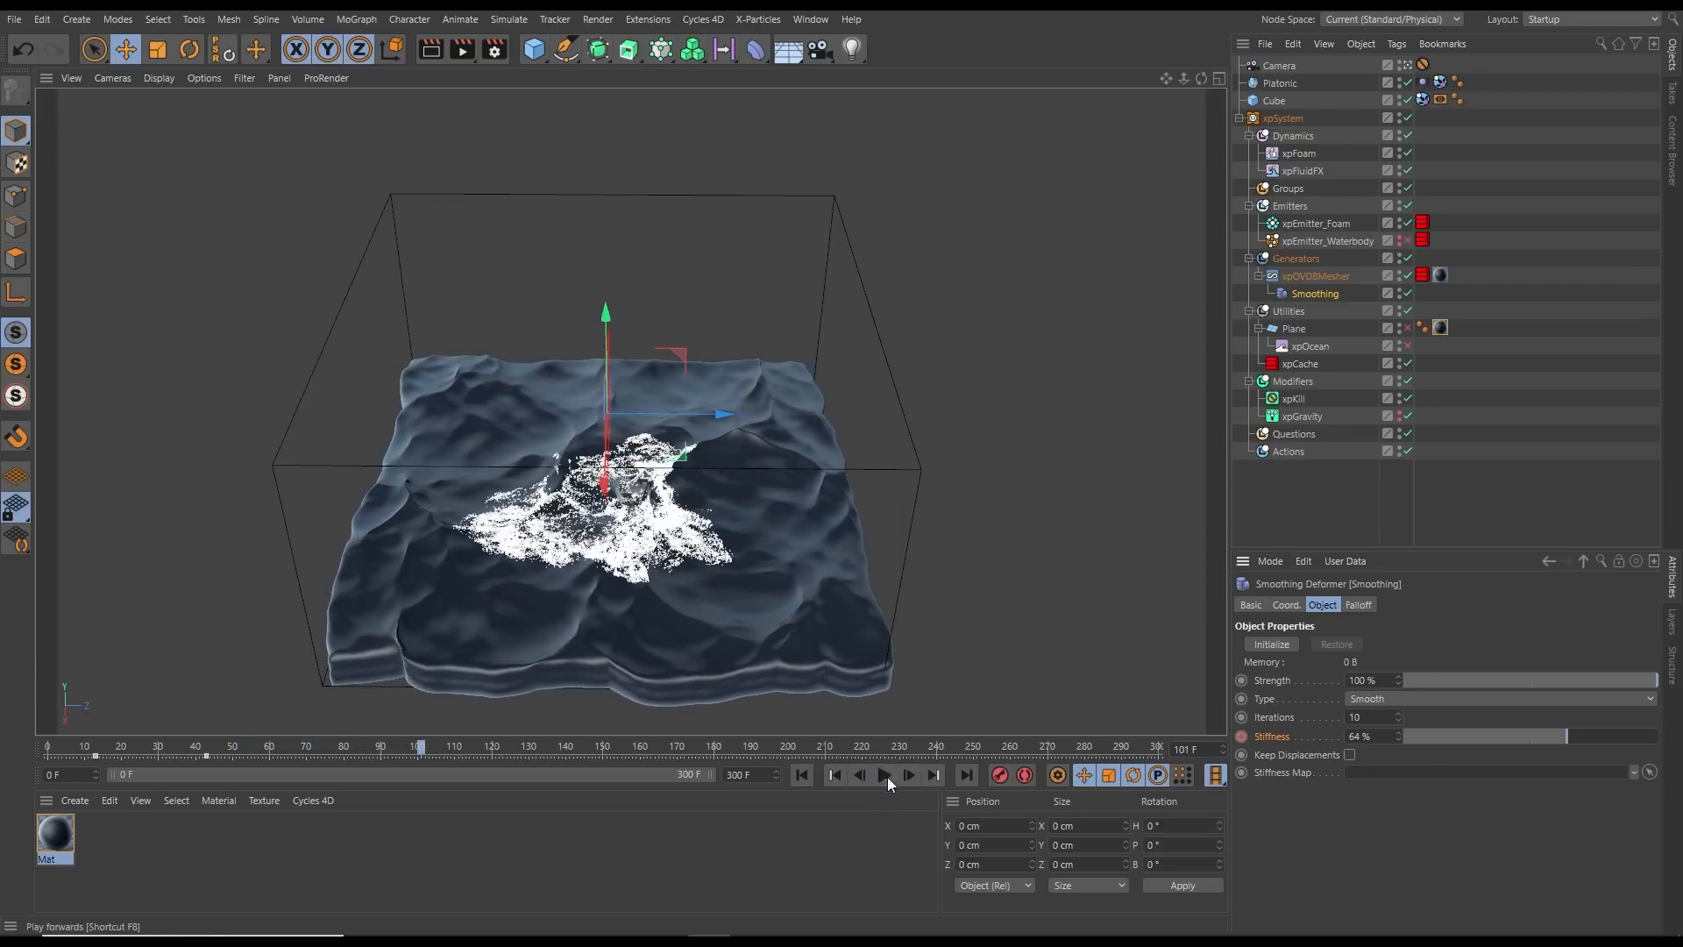
{"action": "left_click", "coordinate": [803, 775]}
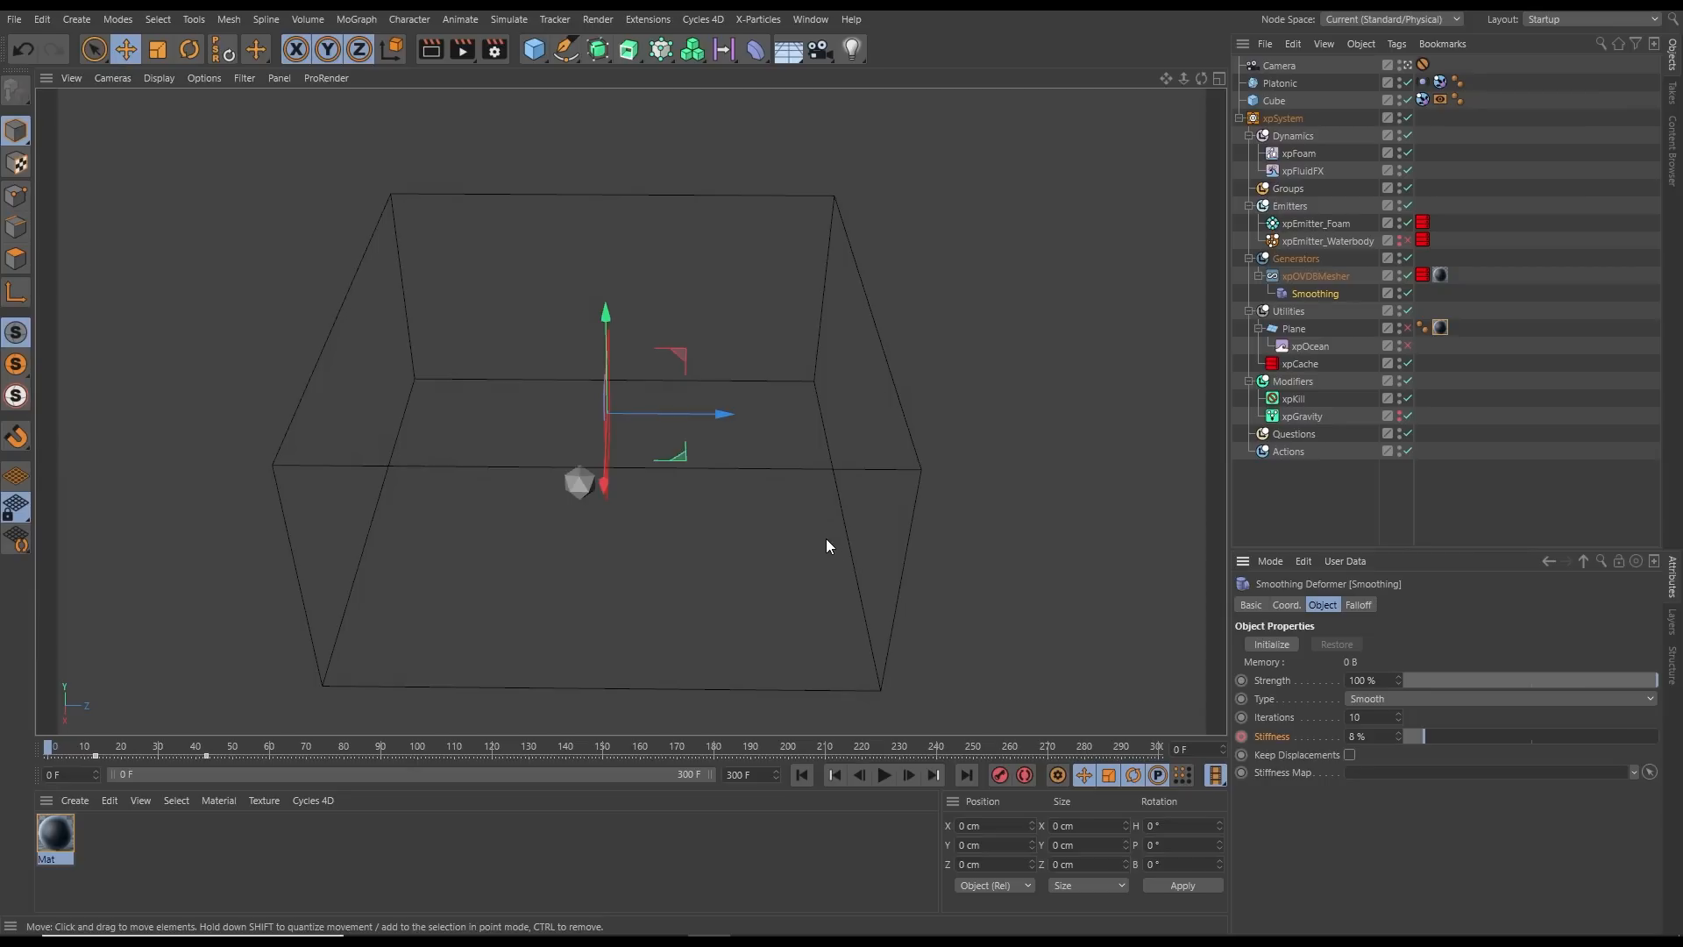
Limit the viewport display filter to generators and play the animation from frame 0 to frame 32
{"action": "left_click", "coordinate": [243, 78]}
{"action": "left_click", "coordinate": [252, 121]}
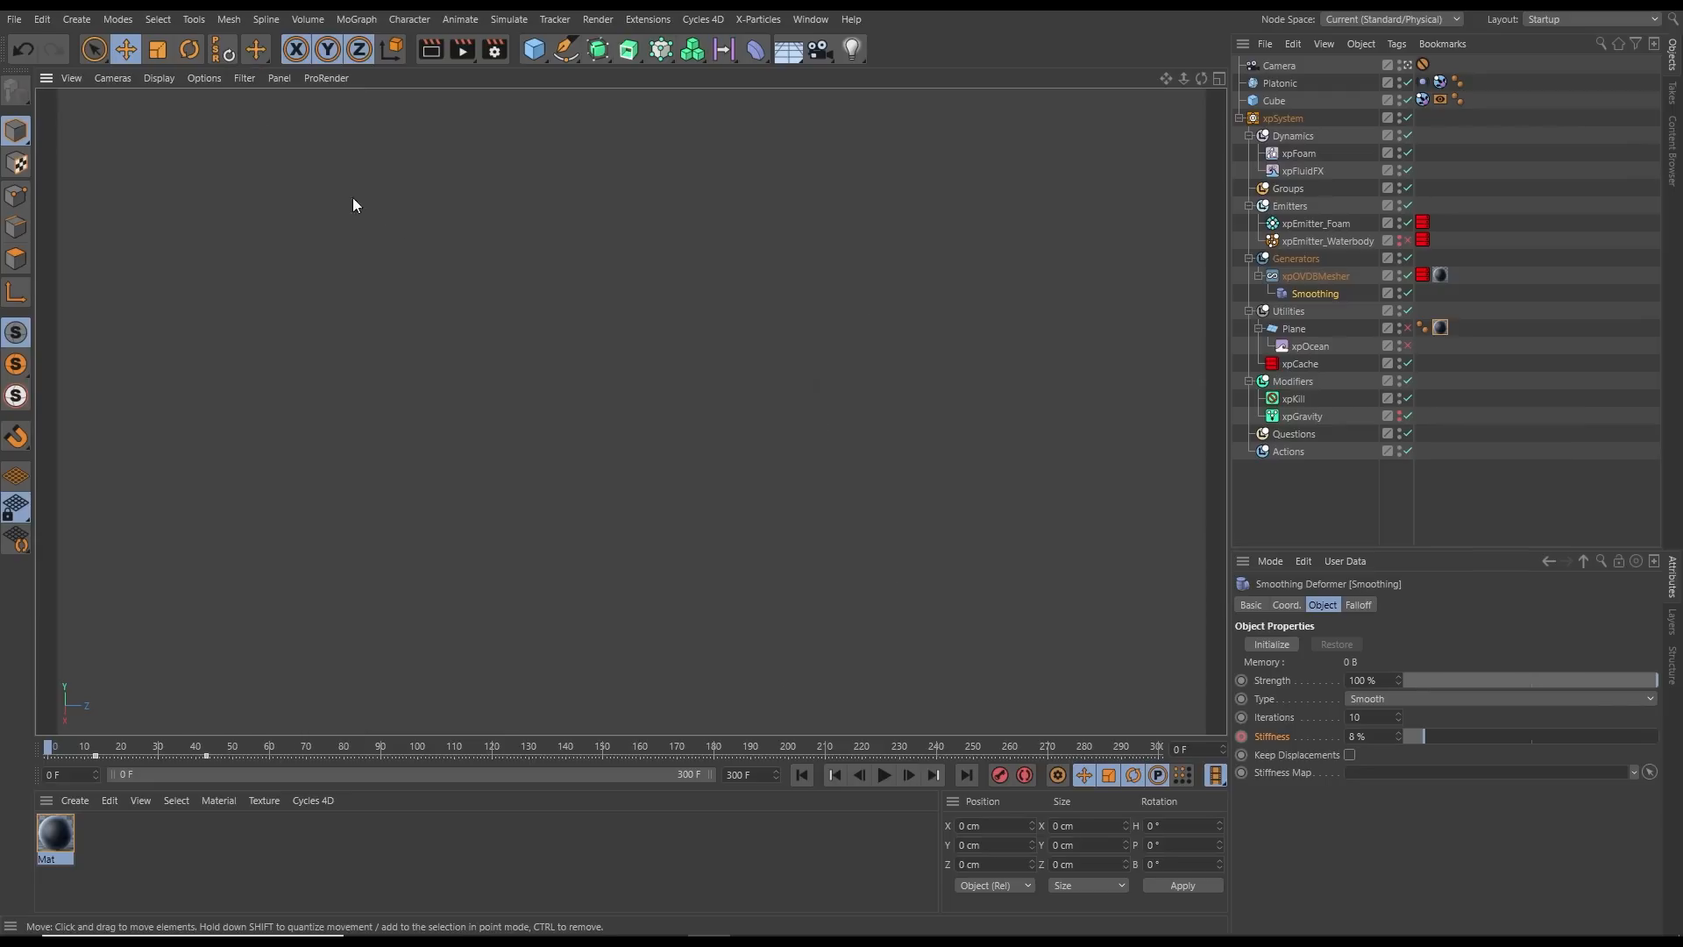
{"action": "left_click", "coordinate": [243, 78]}
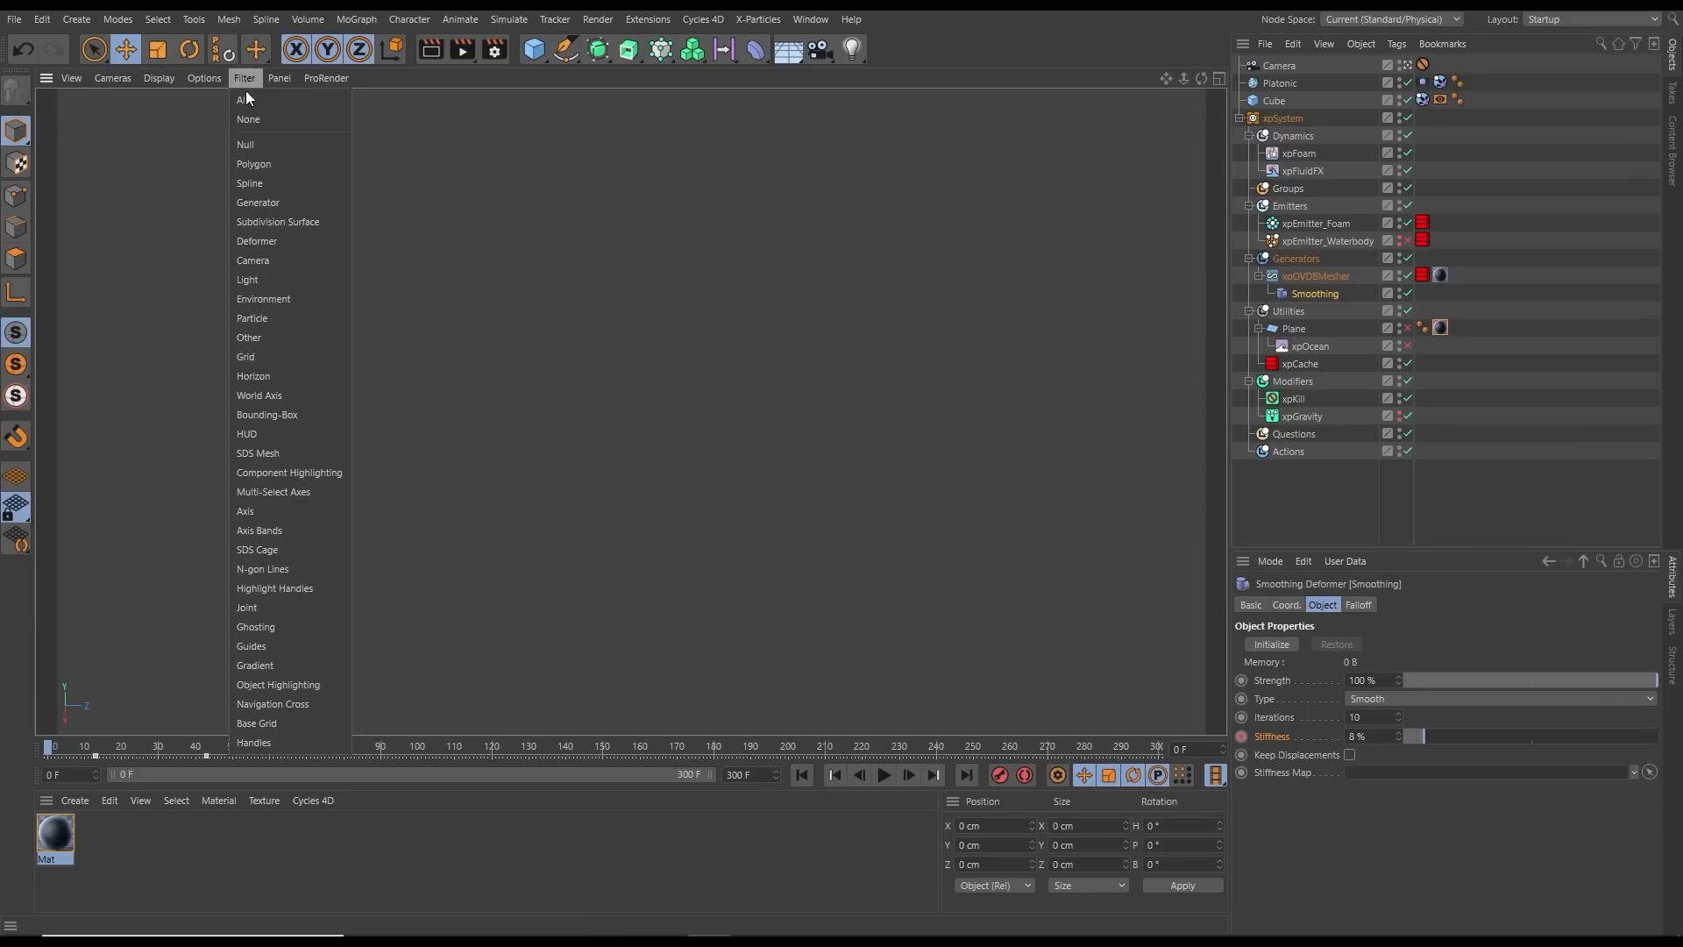
{"action": "left_click", "coordinate": [256, 202]}
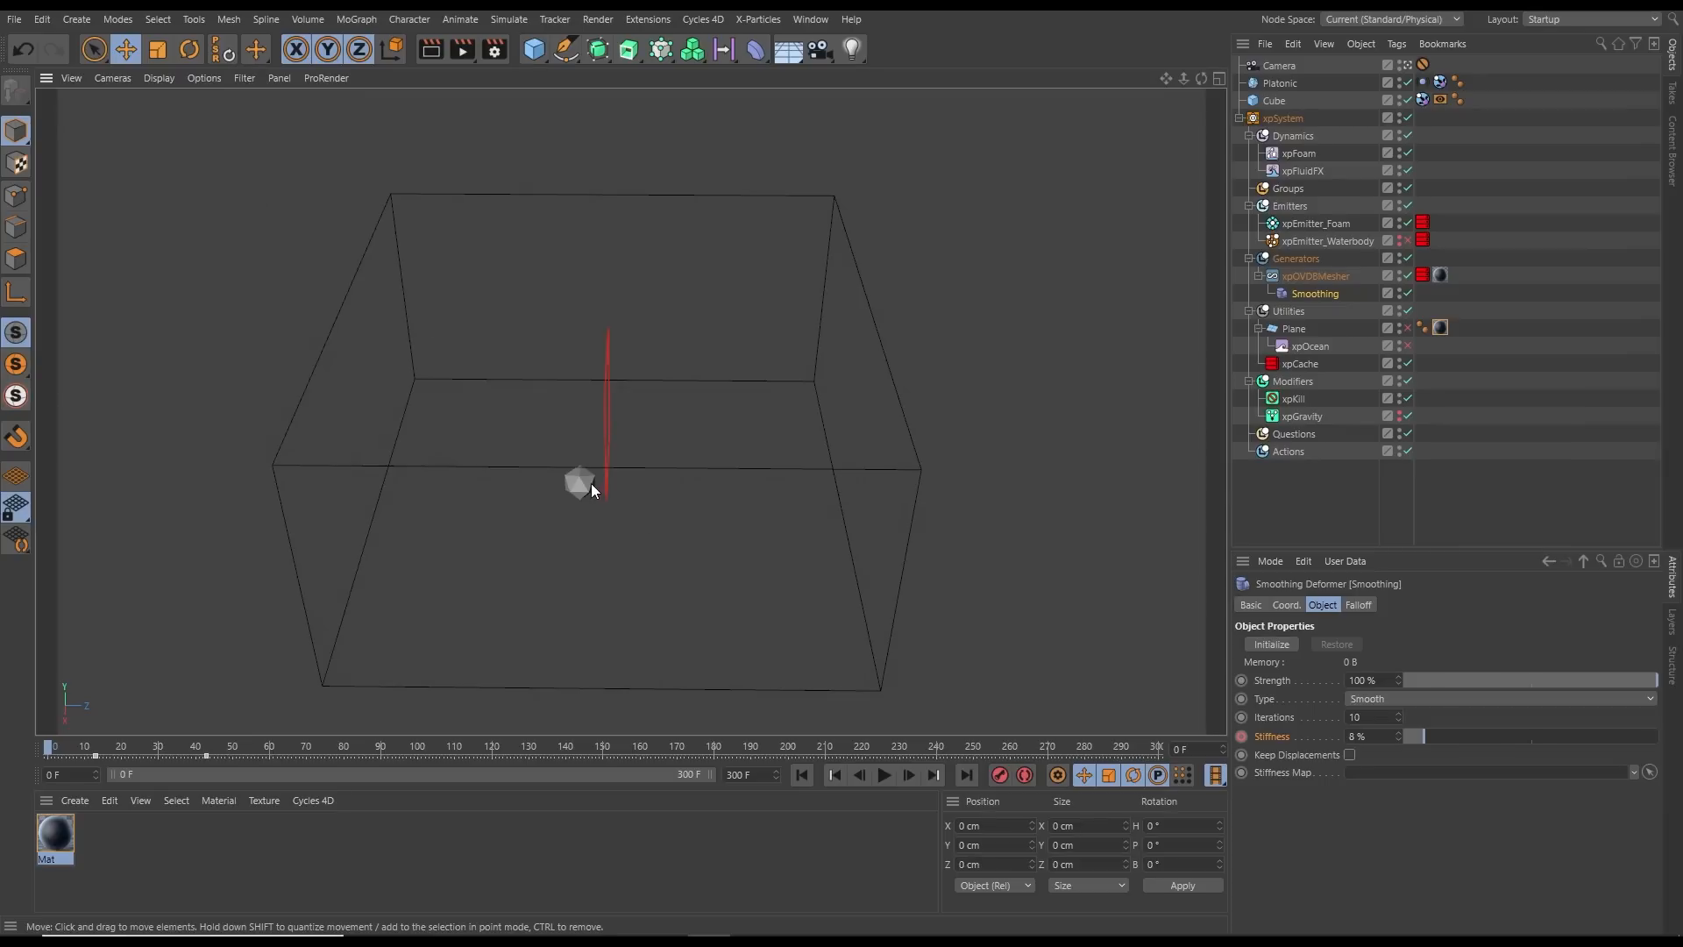
{"action": "left_click", "coordinate": [884, 775]}
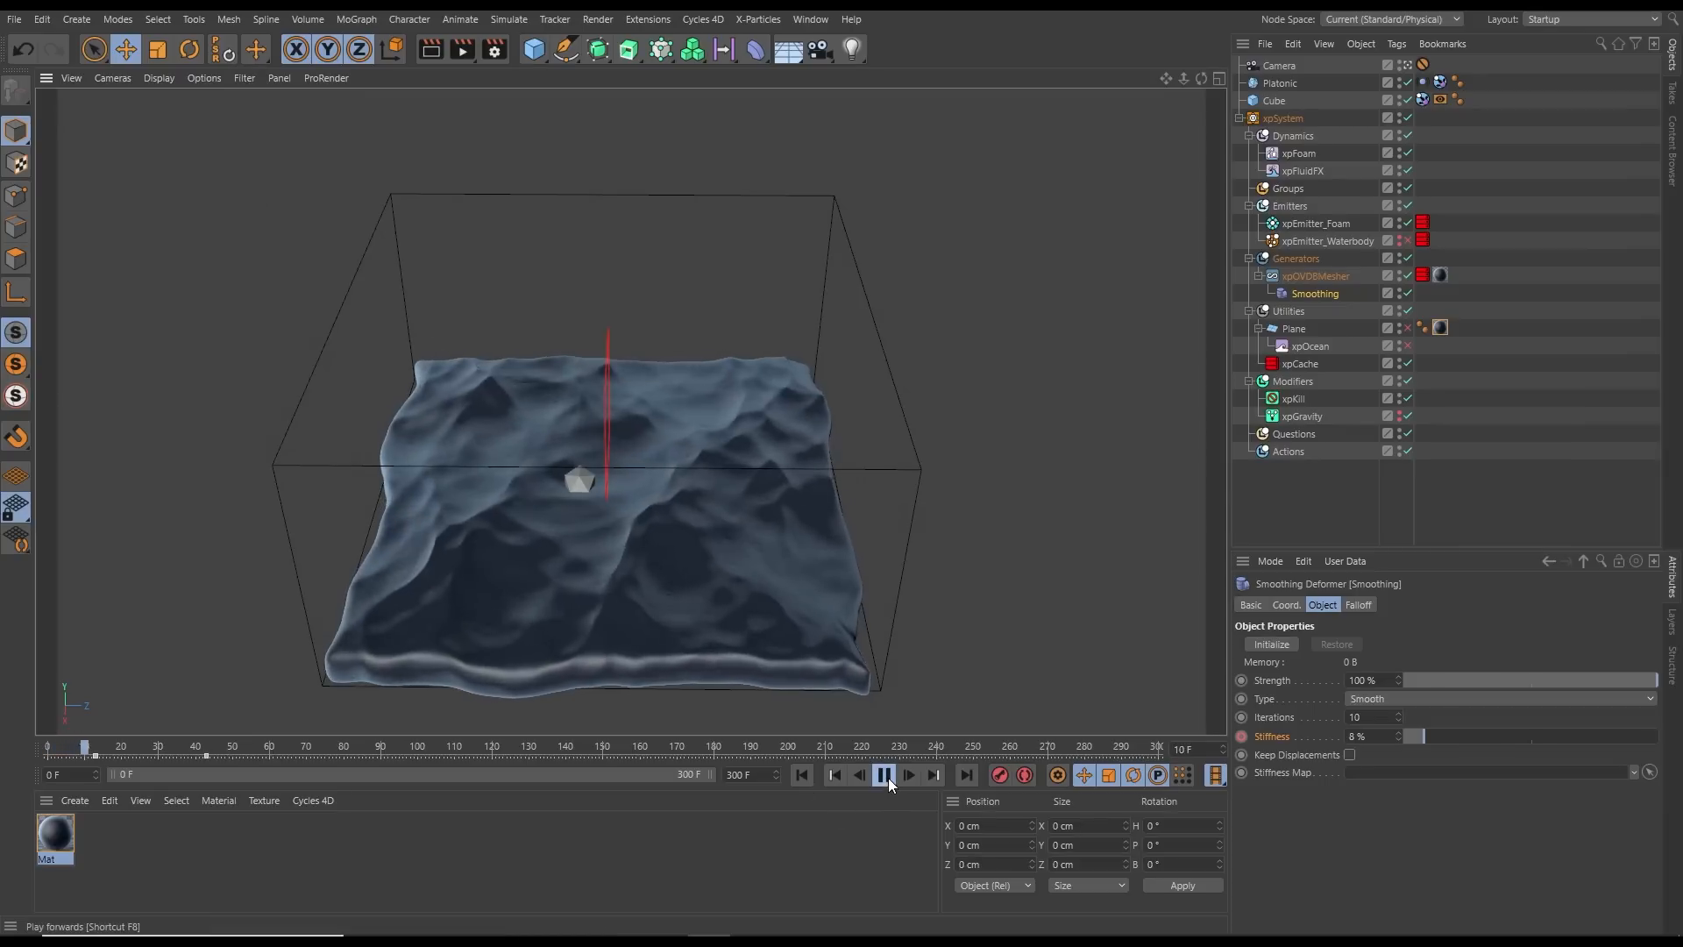
{"action": "left_click", "coordinate": [886, 777]}
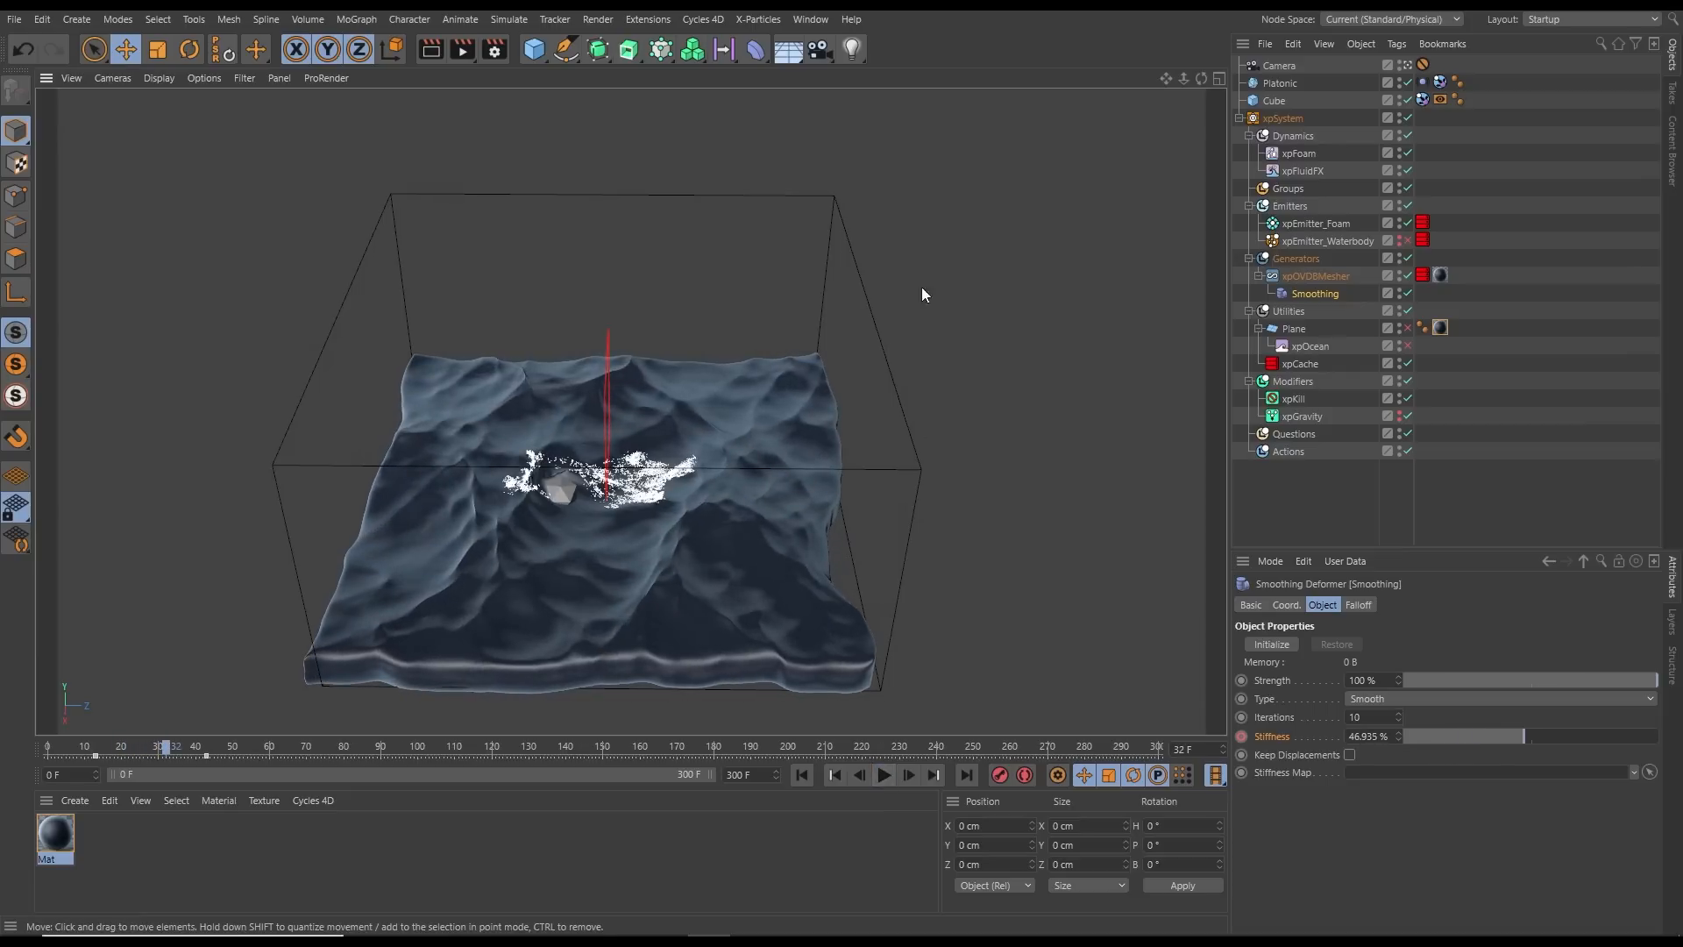
Disable the Cube and turn off Draw Emitter for xpEmitter_Foam
{"action": "left_click", "coordinate": [1407, 99]}
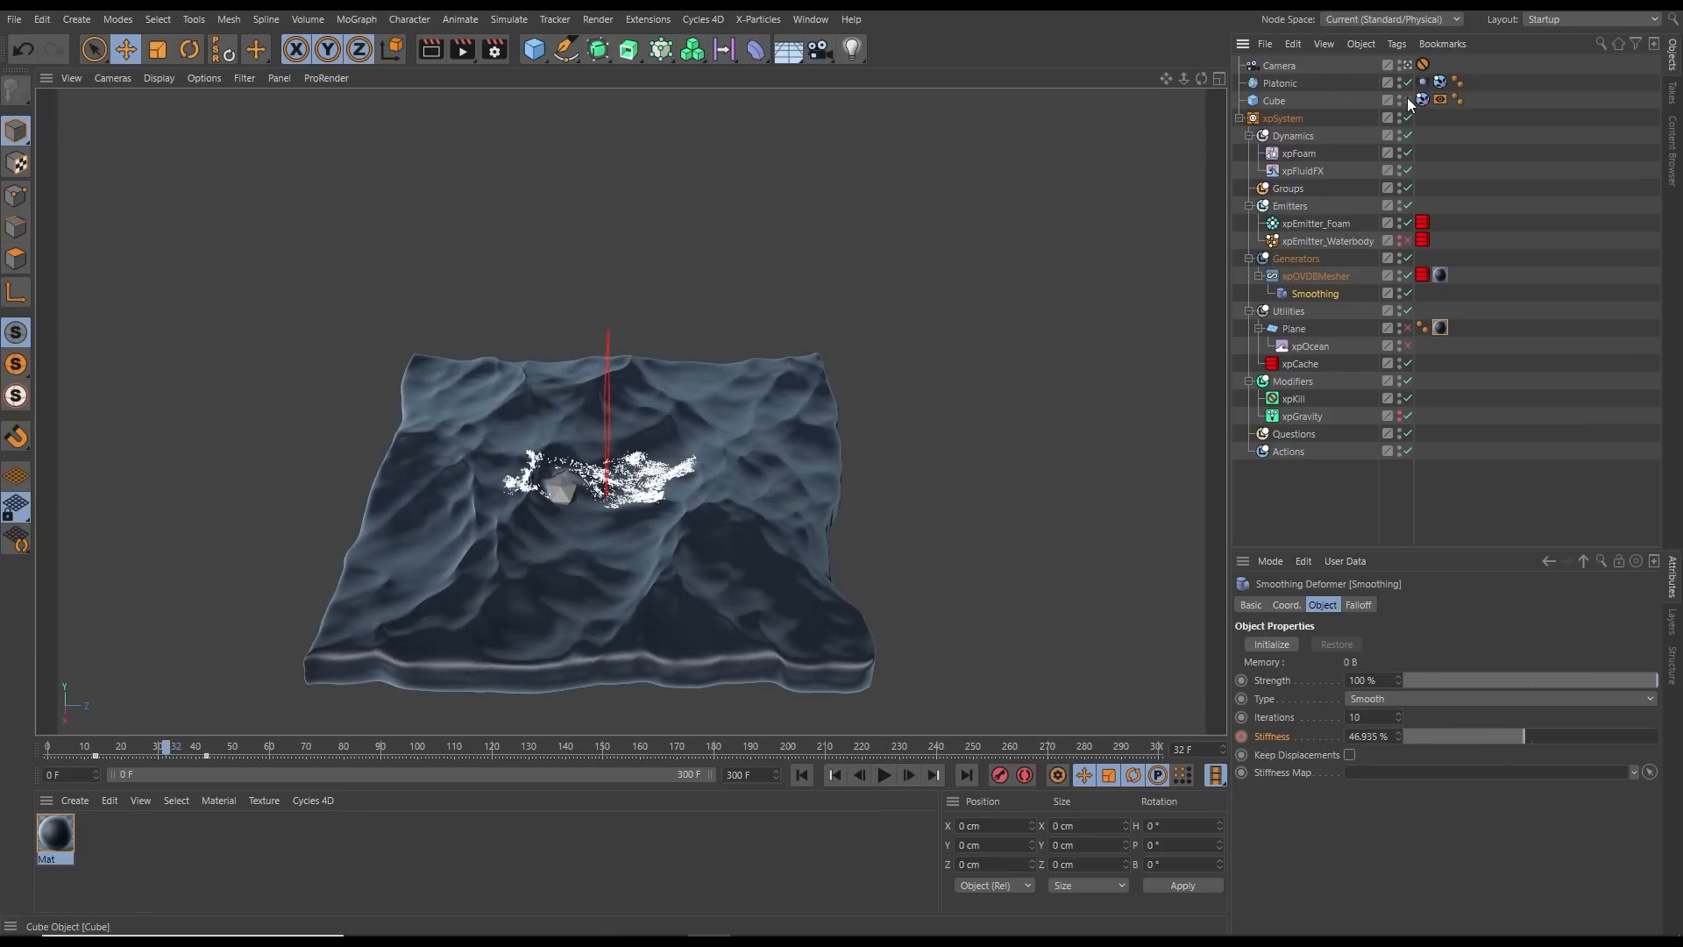
{"action": "left_click", "coordinate": [1315, 223]}
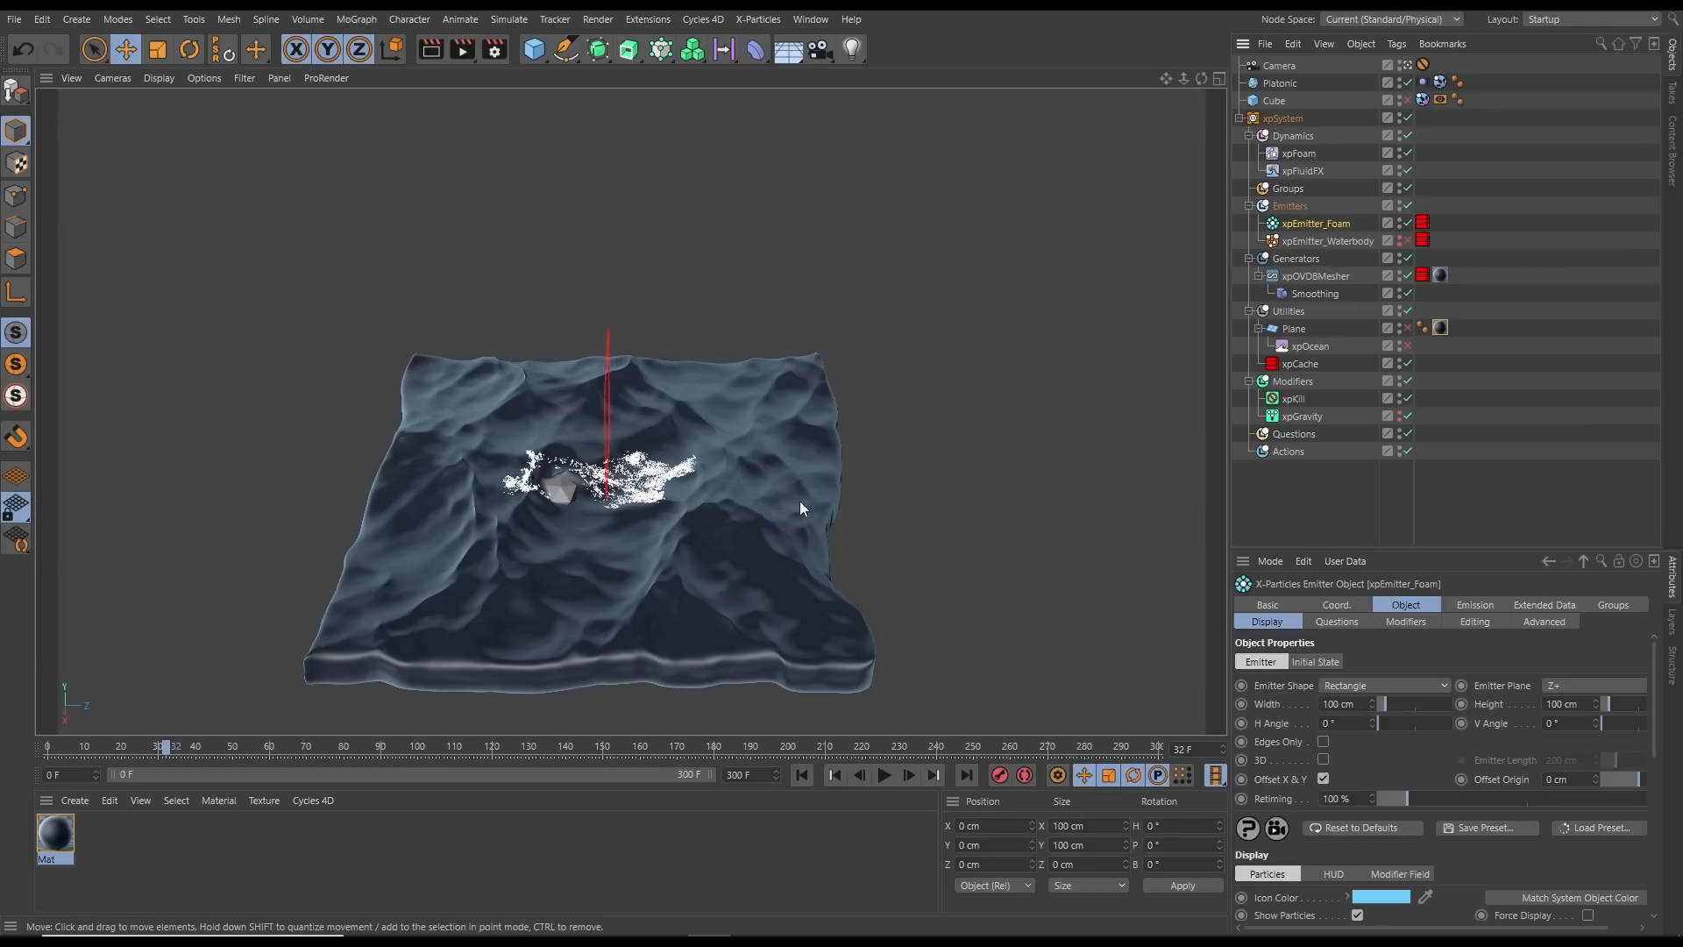
{"action": "left_click", "coordinate": [1282, 622]}
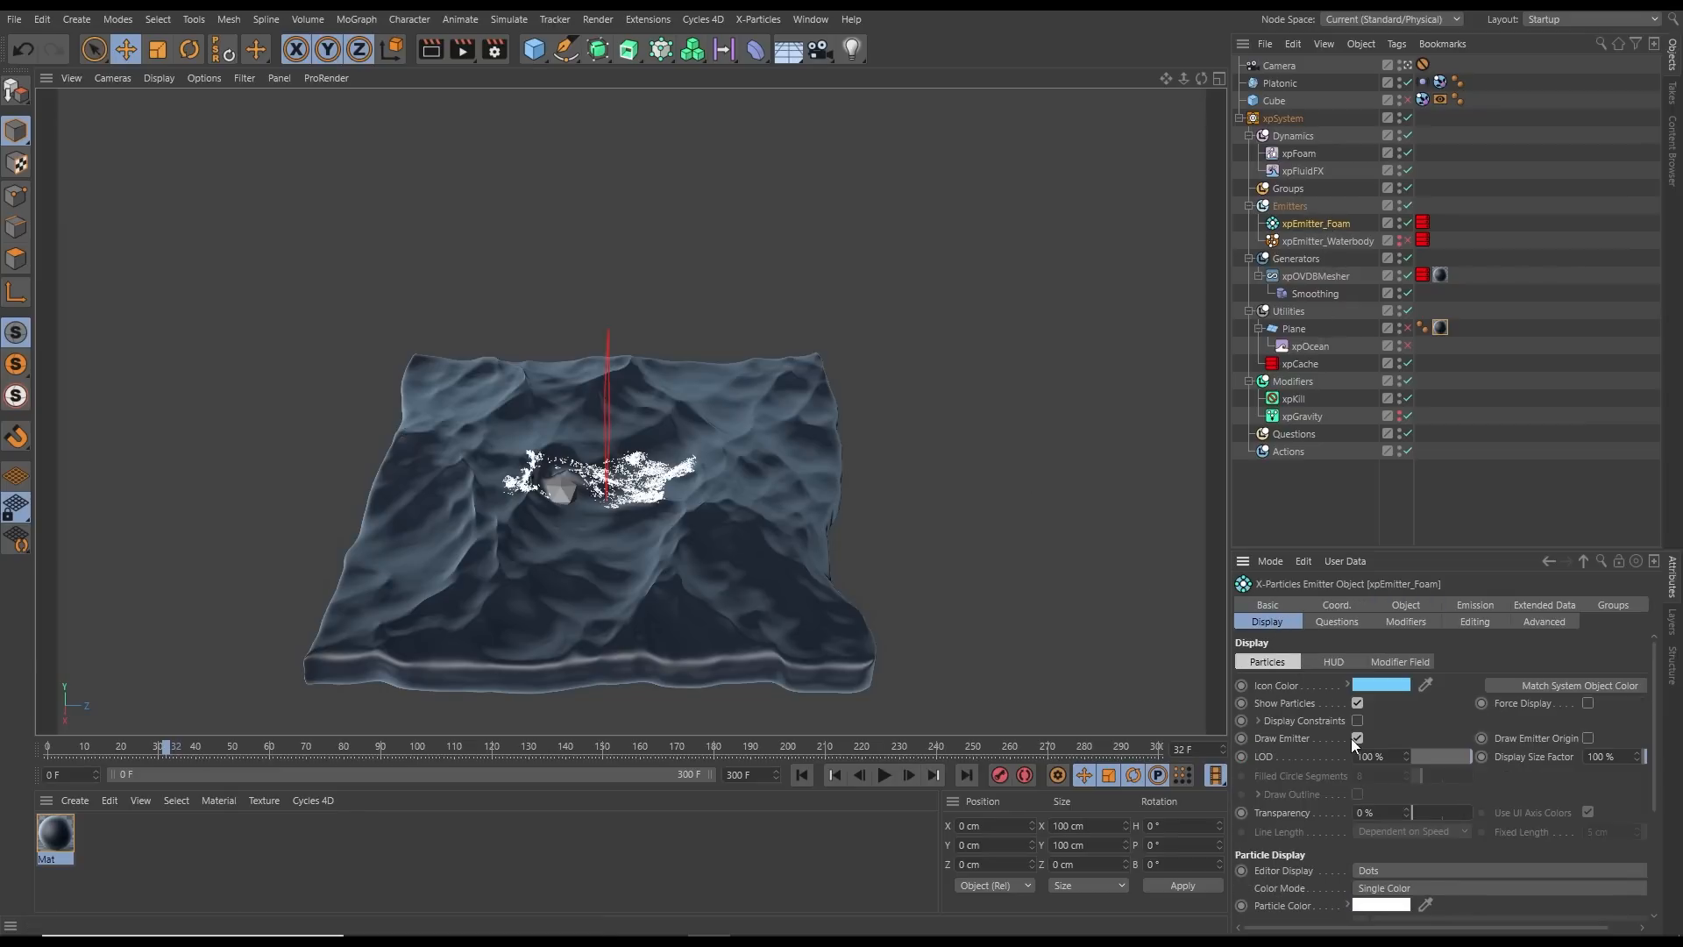
Play the decluttered viewport animation from frame 0 to frame 164
{"action": "left_click", "coordinate": [802, 775]}
{"action": "left_click", "coordinate": [883, 776]}
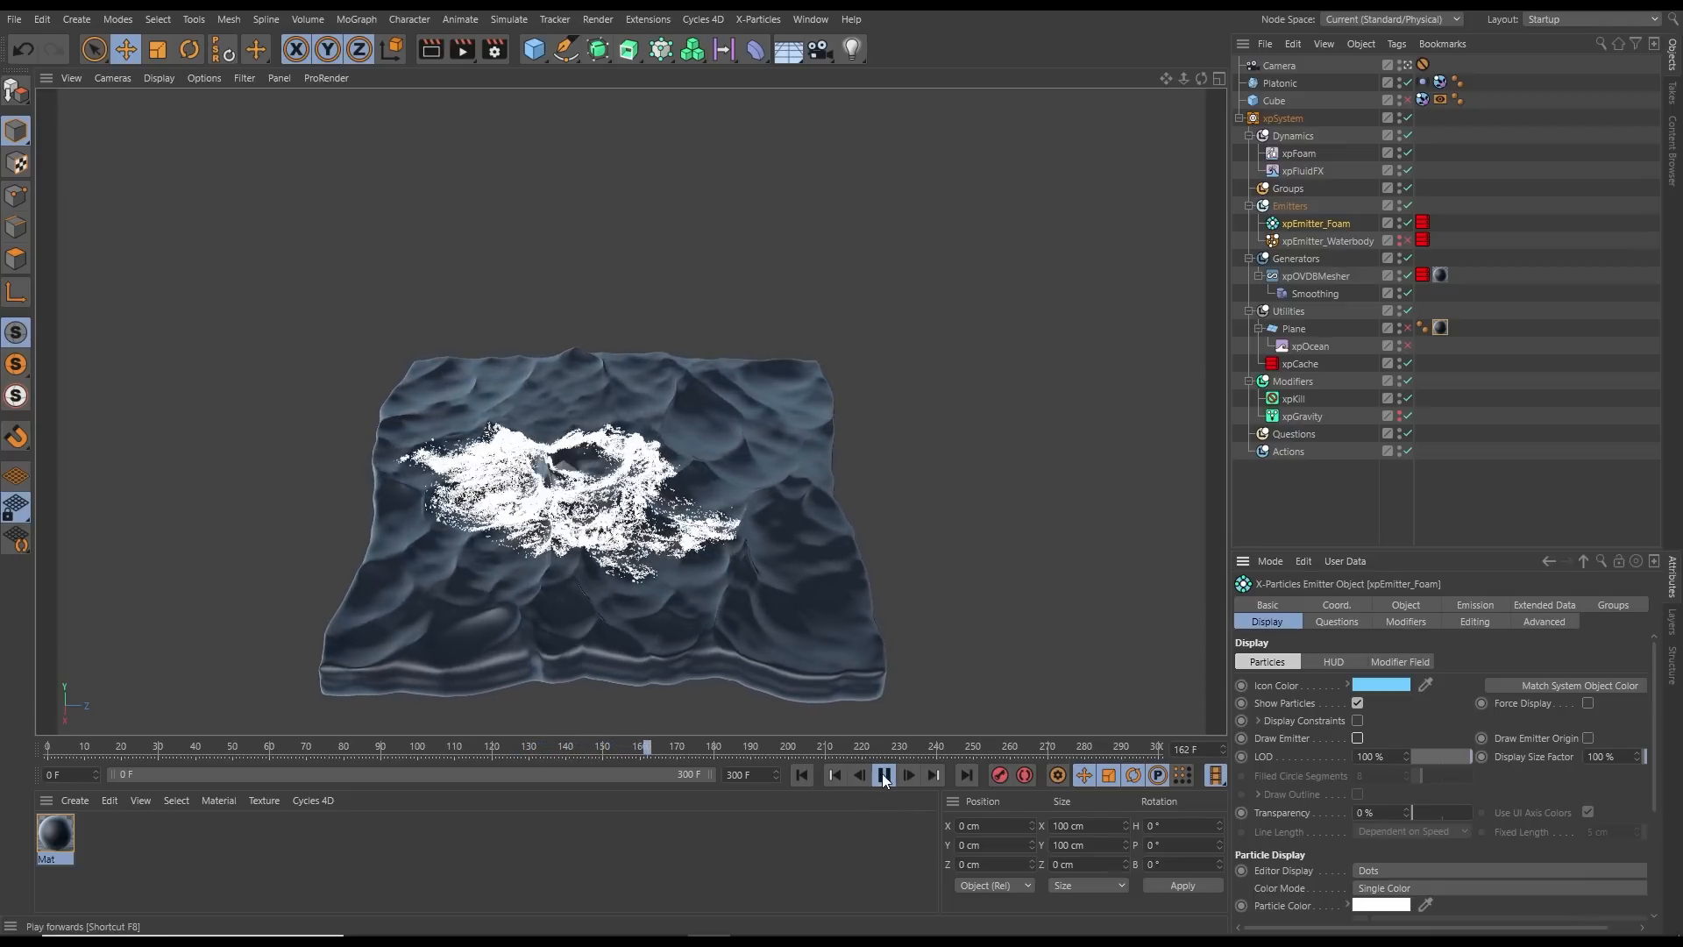
{"action": "left_click", "coordinate": [884, 776]}
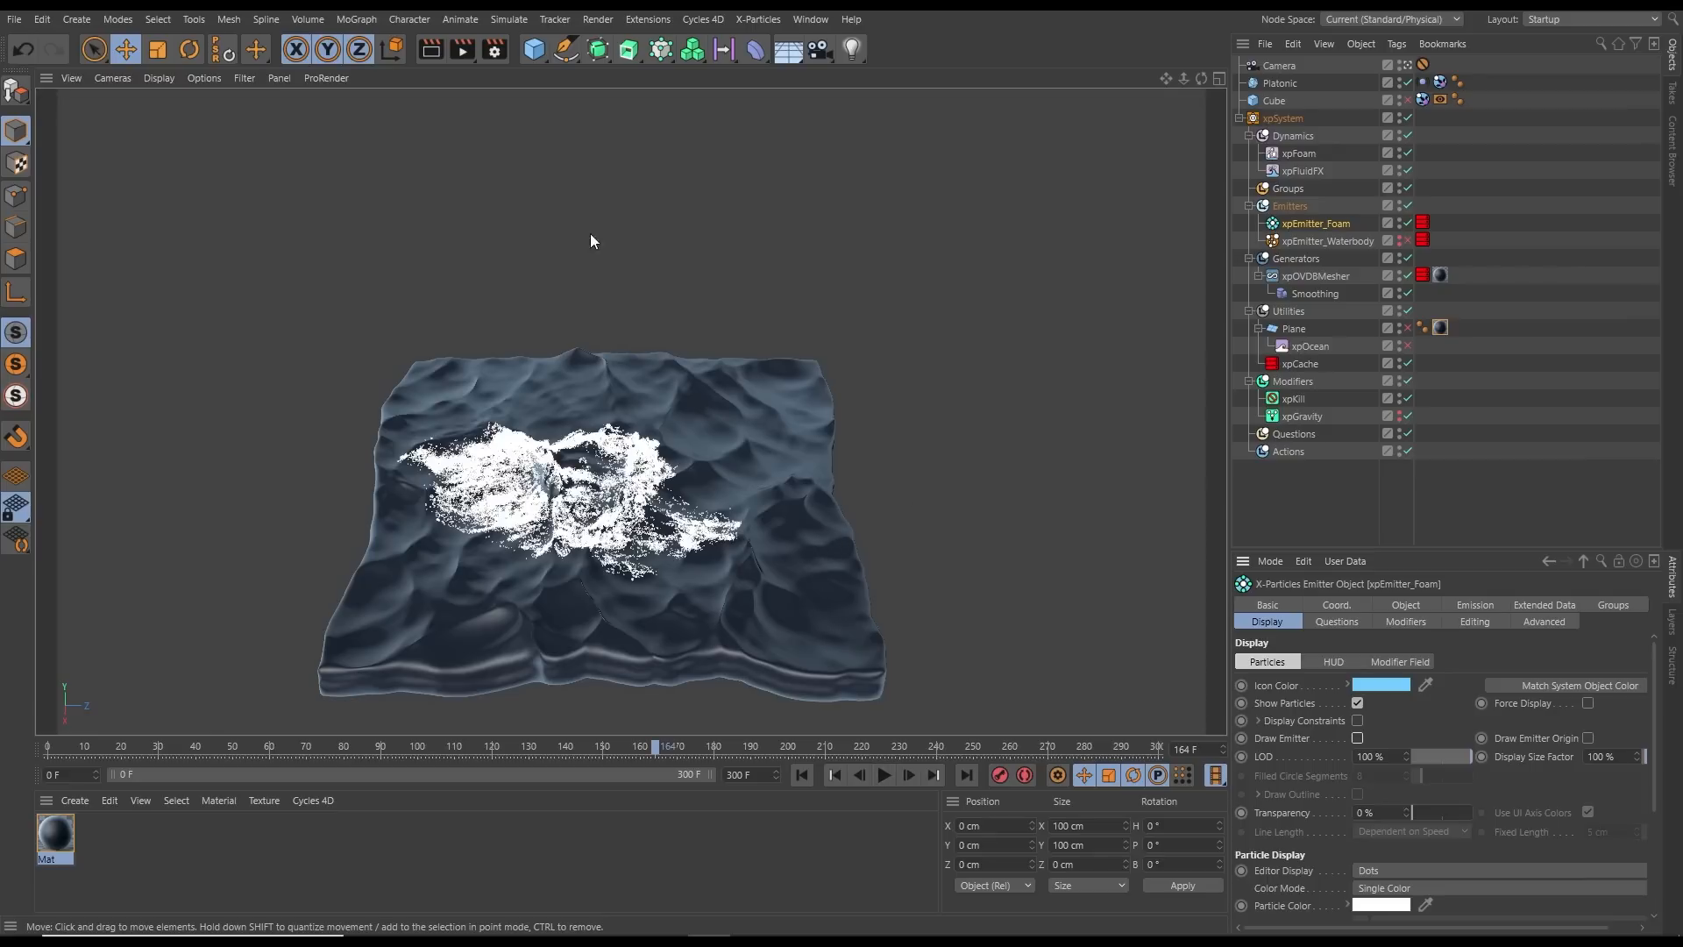
Open the render settings and set the output frame range to All Frames
{"action": "key", "text": "ctrl+b"}
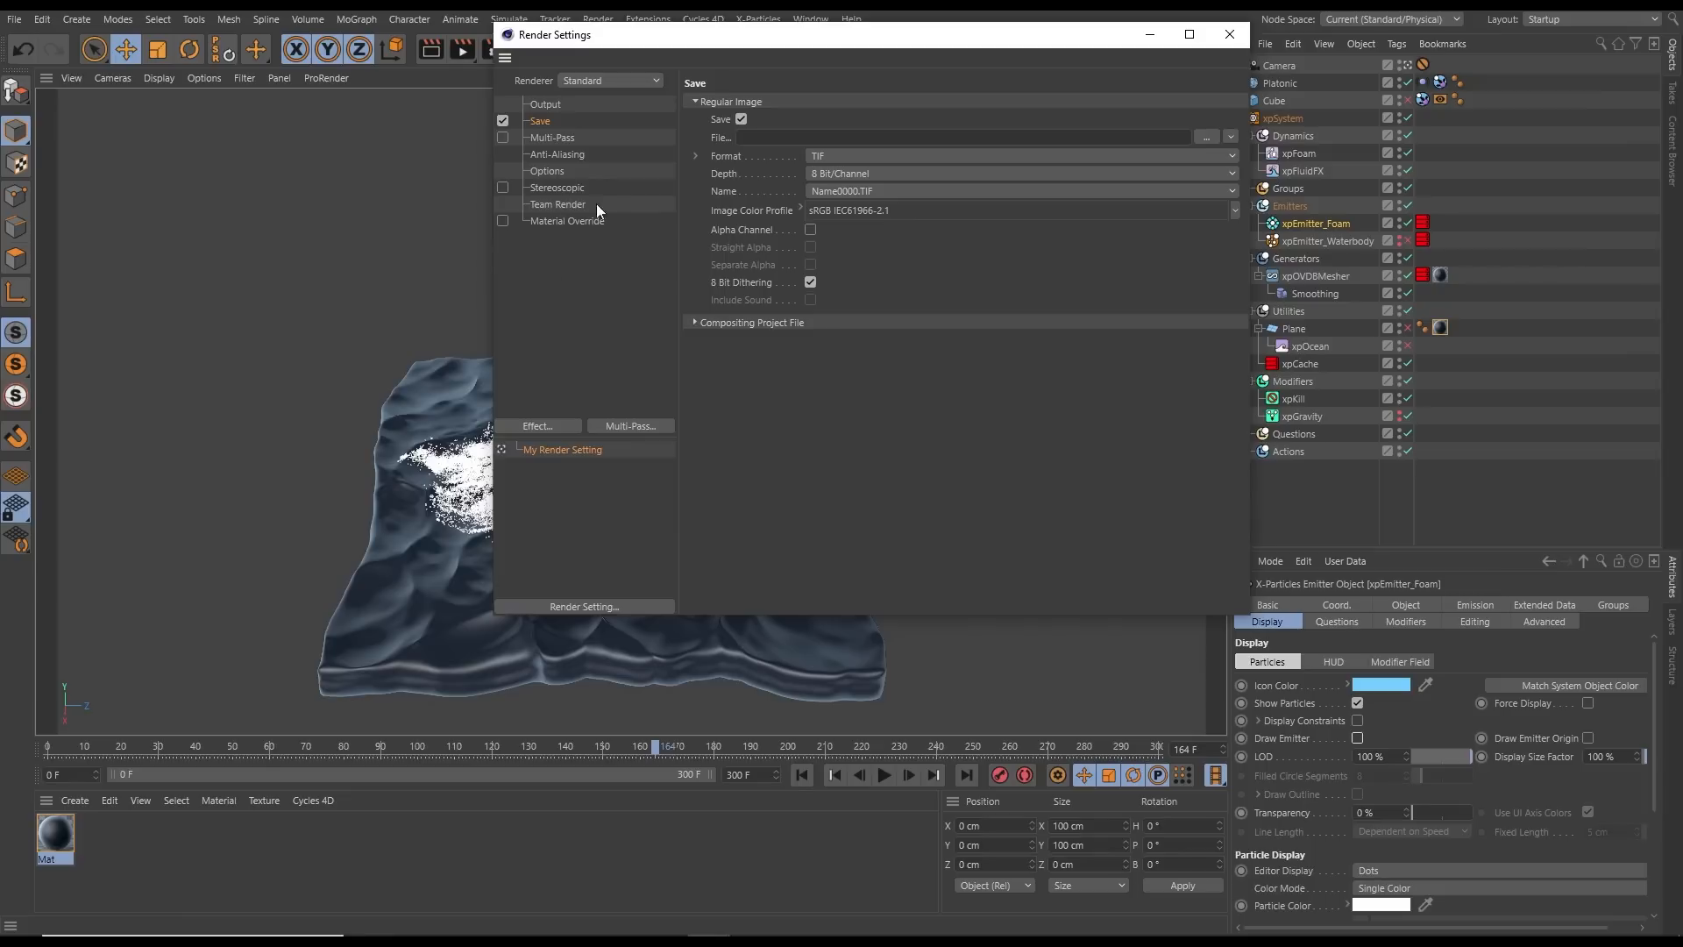
{"action": "left_click", "coordinate": [550, 107]}
{"action": "left_click", "coordinate": [858, 318]}
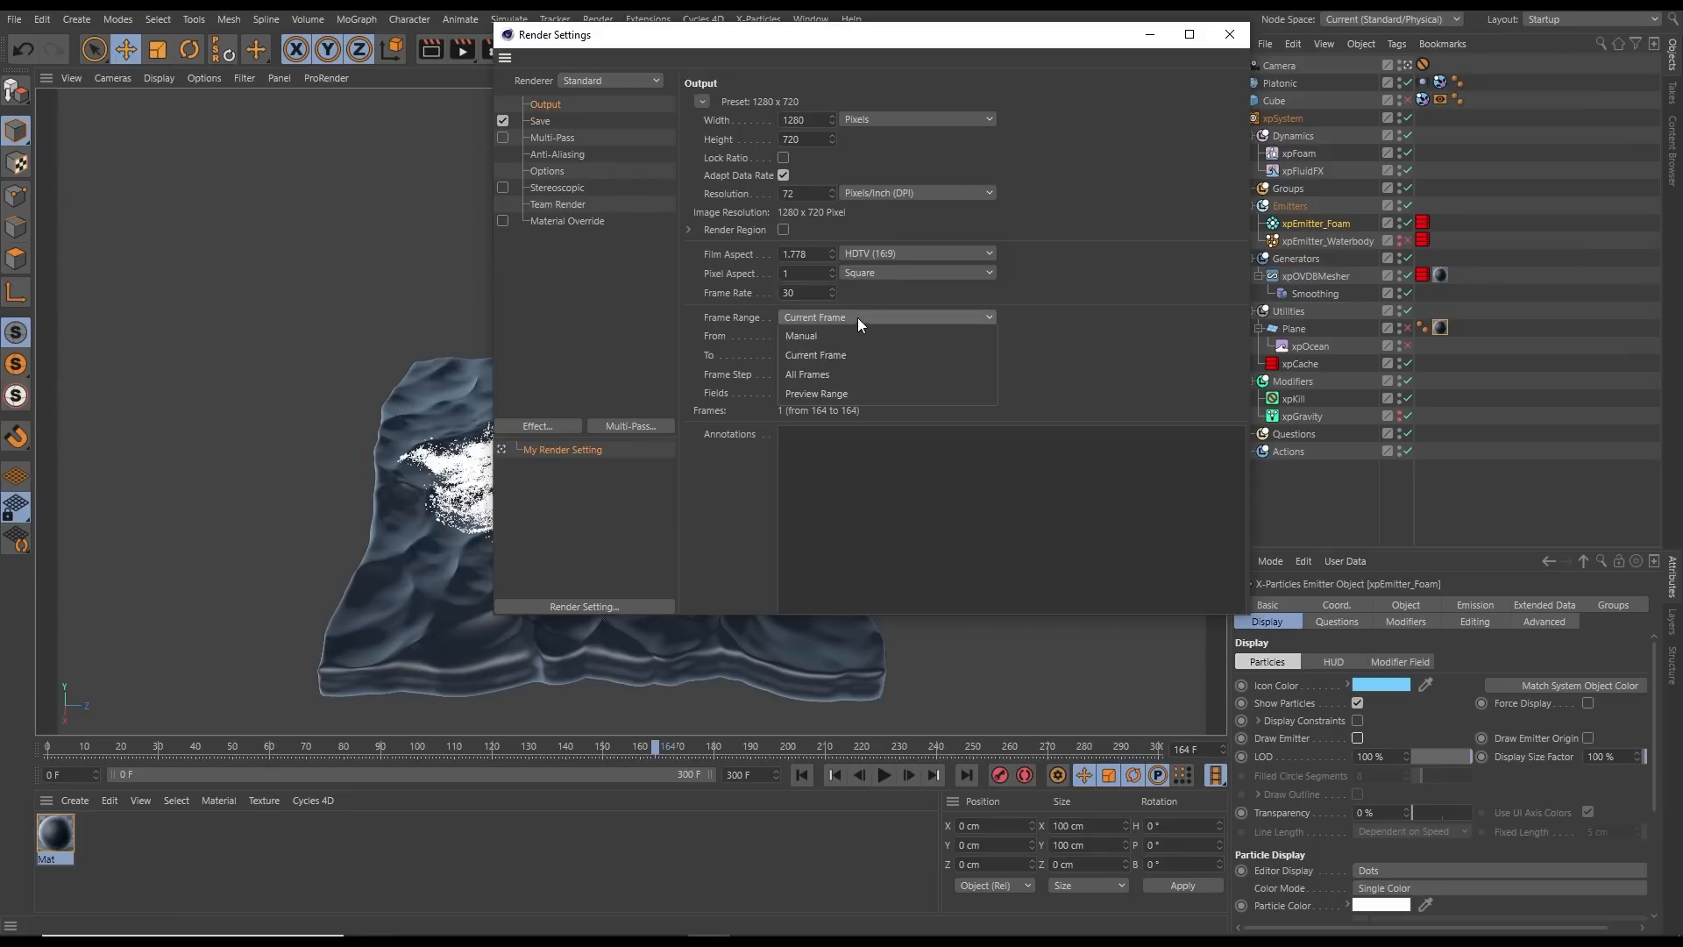
{"action": "left_click", "coordinate": [839, 374]}
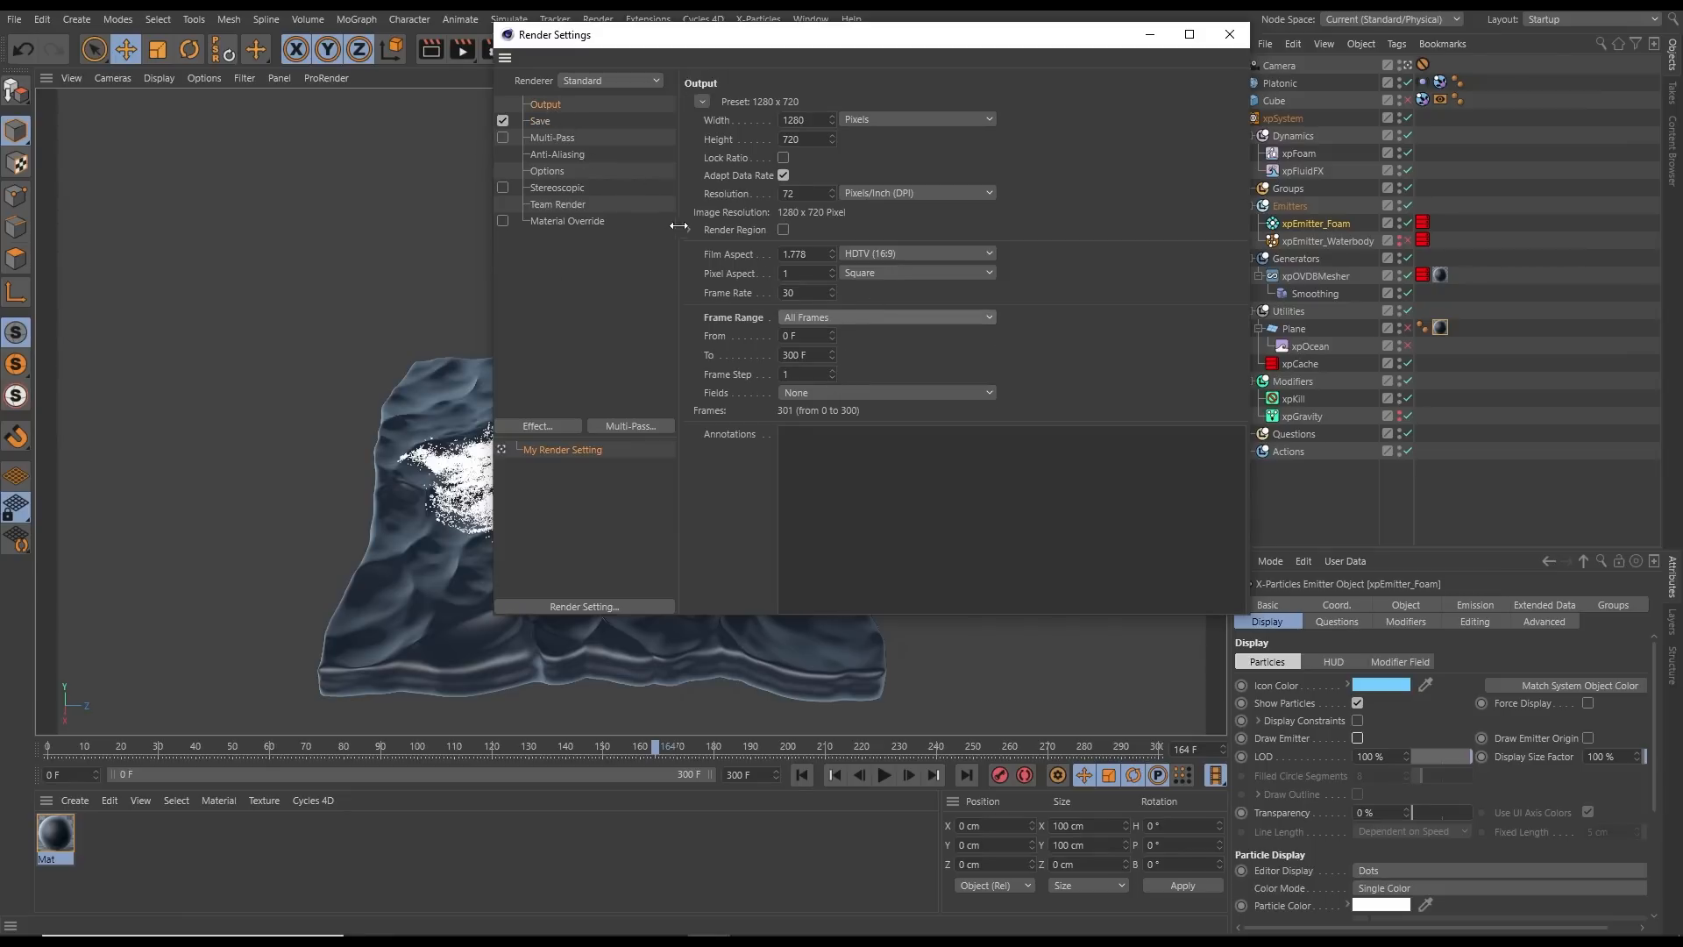
Set the saved render format to OpenEXR with a depth of 16 Bit/Channel
{"action": "left_click", "coordinate": [541, 122]}
{"action": "left_click", "coordinate": [827, 158]}
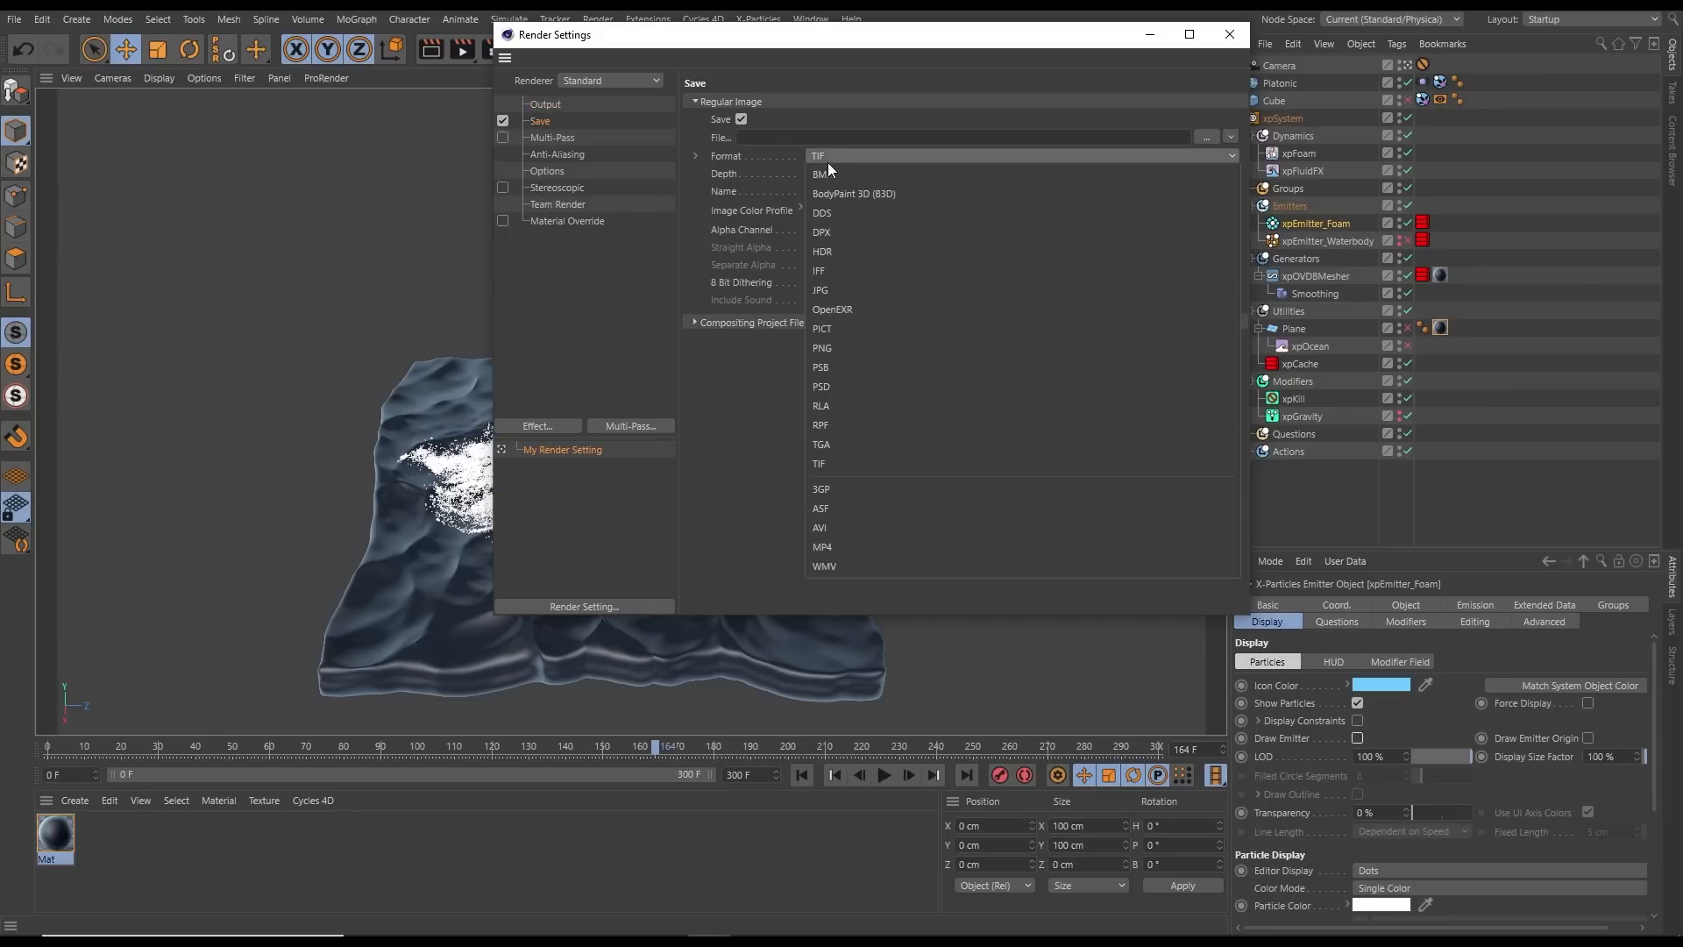
{"action": "left_click", "coordinate": [824, 302]}
{"action": "left_click", "coordinate": [836, 177]}
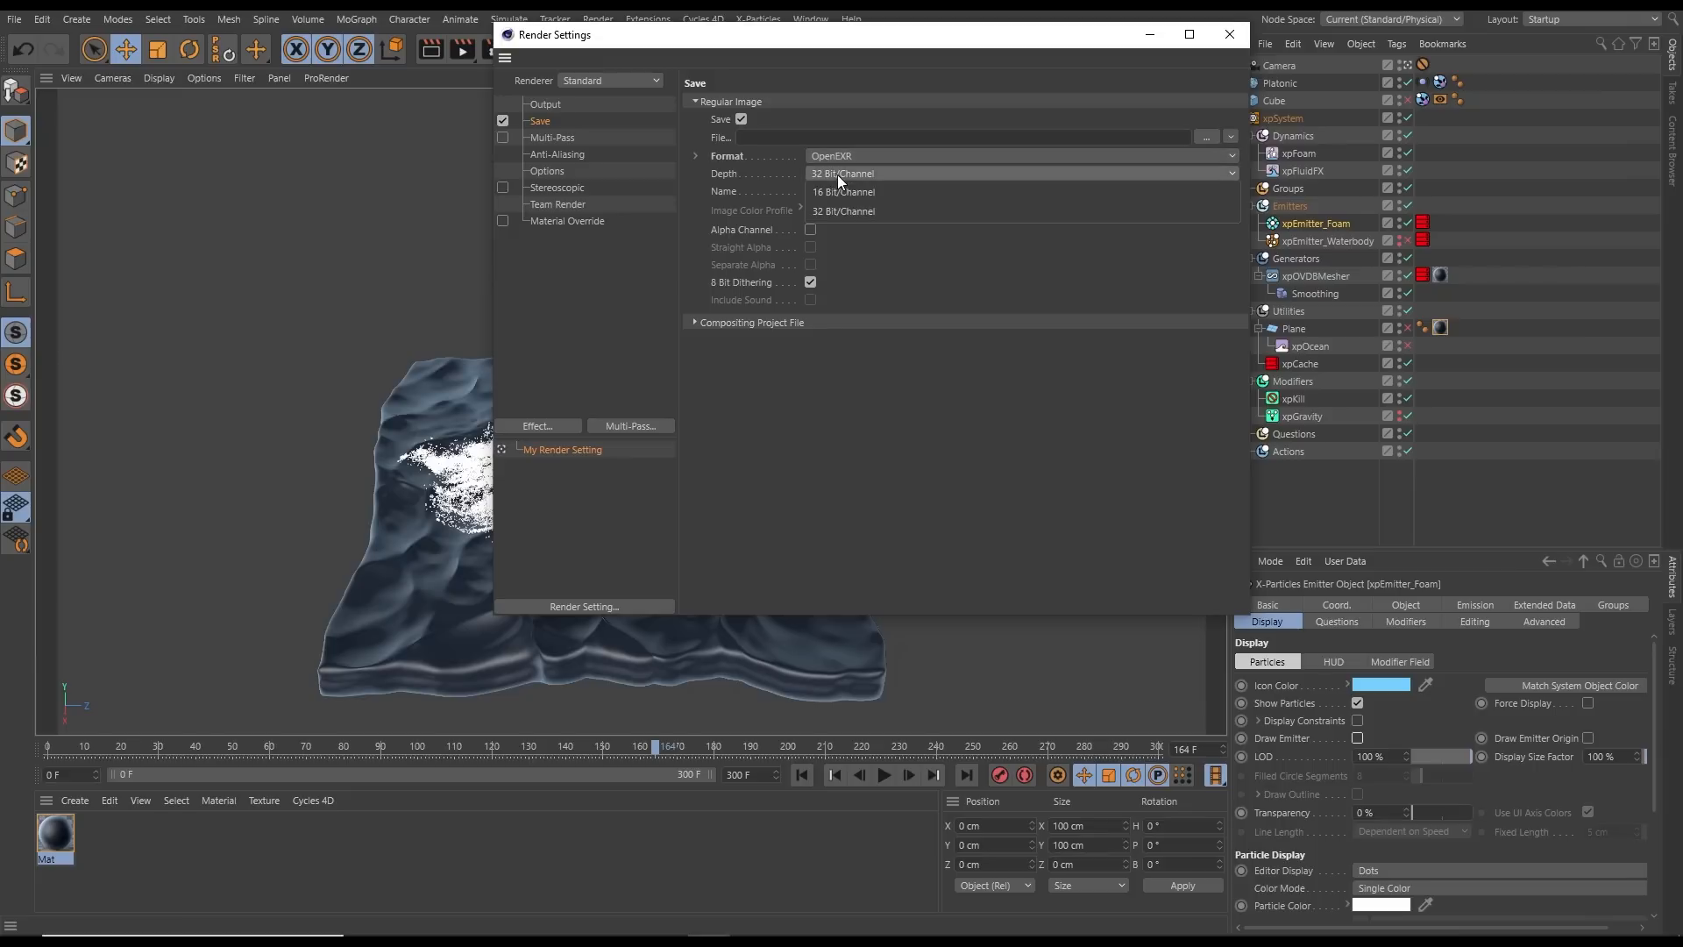
{"action": "left_click", "coordinate": [832, 195]}
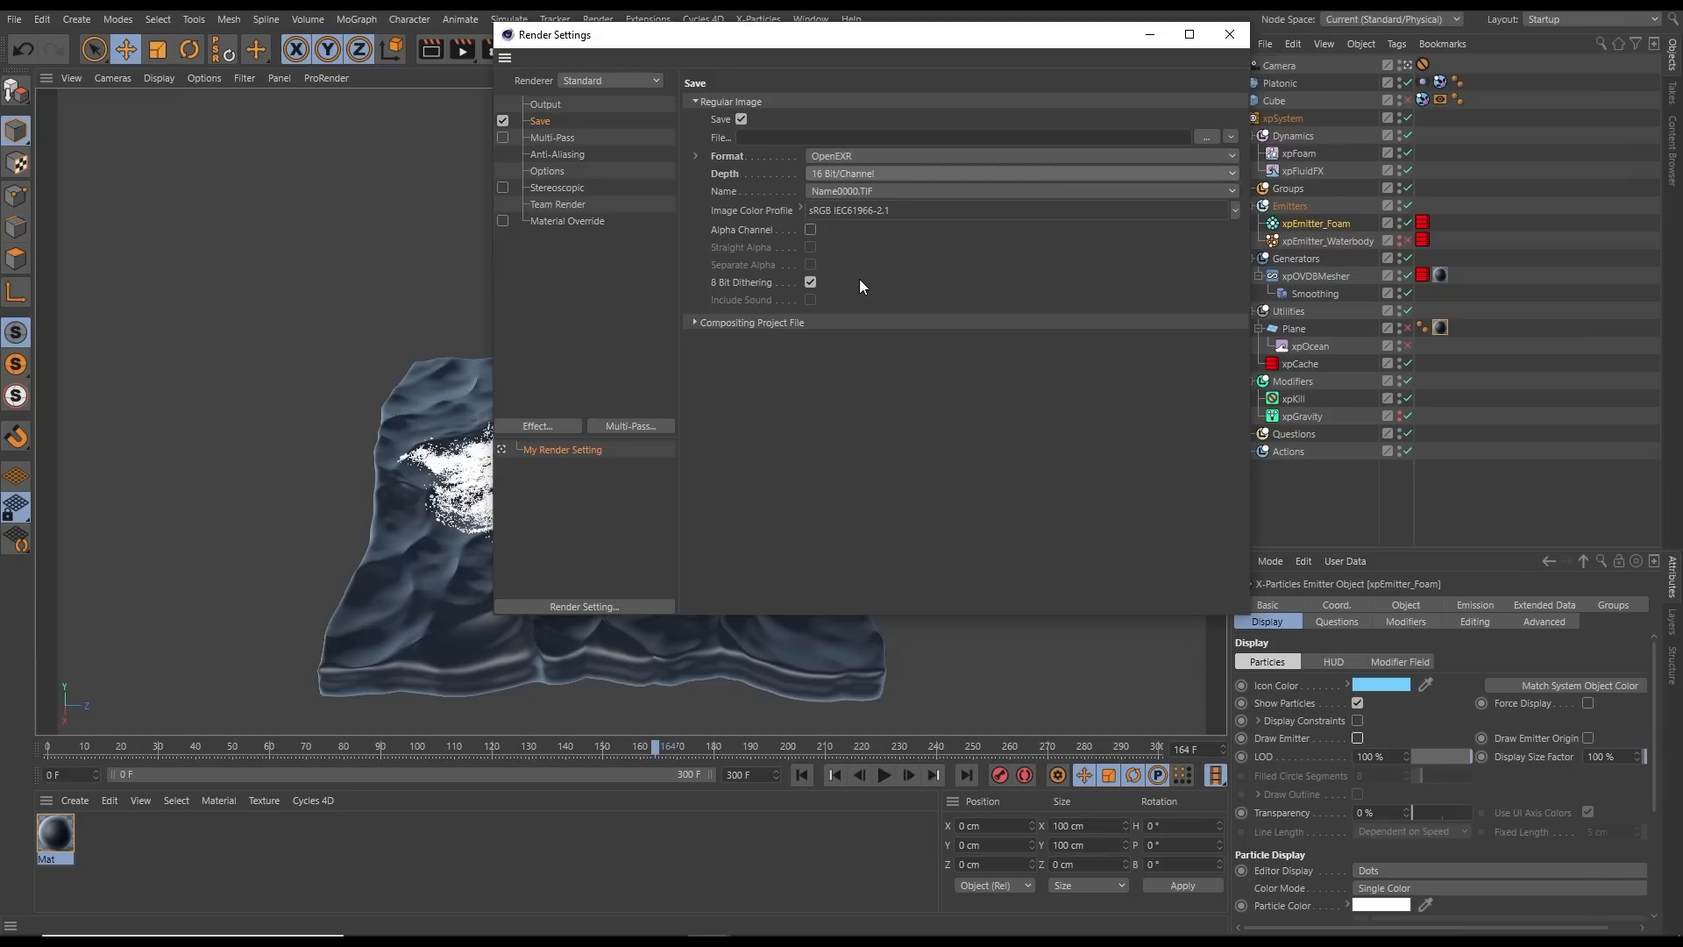
Save the render output as Dynamic_Ocean_Hero in the Render folder of the Dynamic_Ocean_C4D library
{"action": "left_click", "coordinate": [1207, 137]}
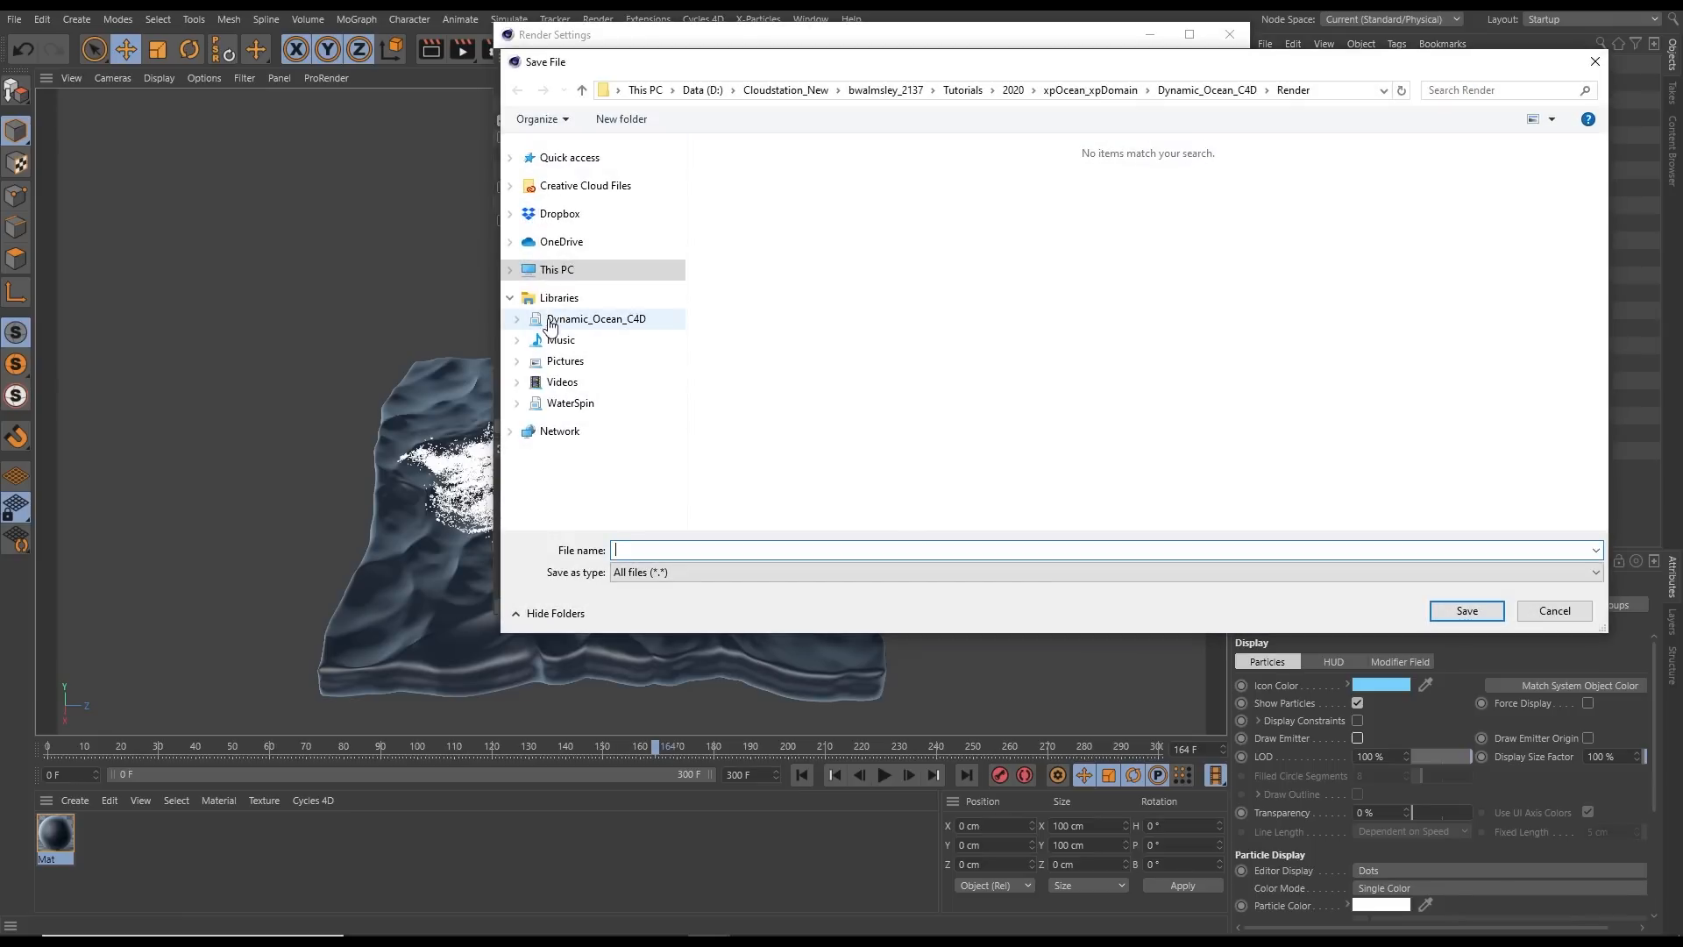
{"action": "left_click", "coordinate": [551, 322]}
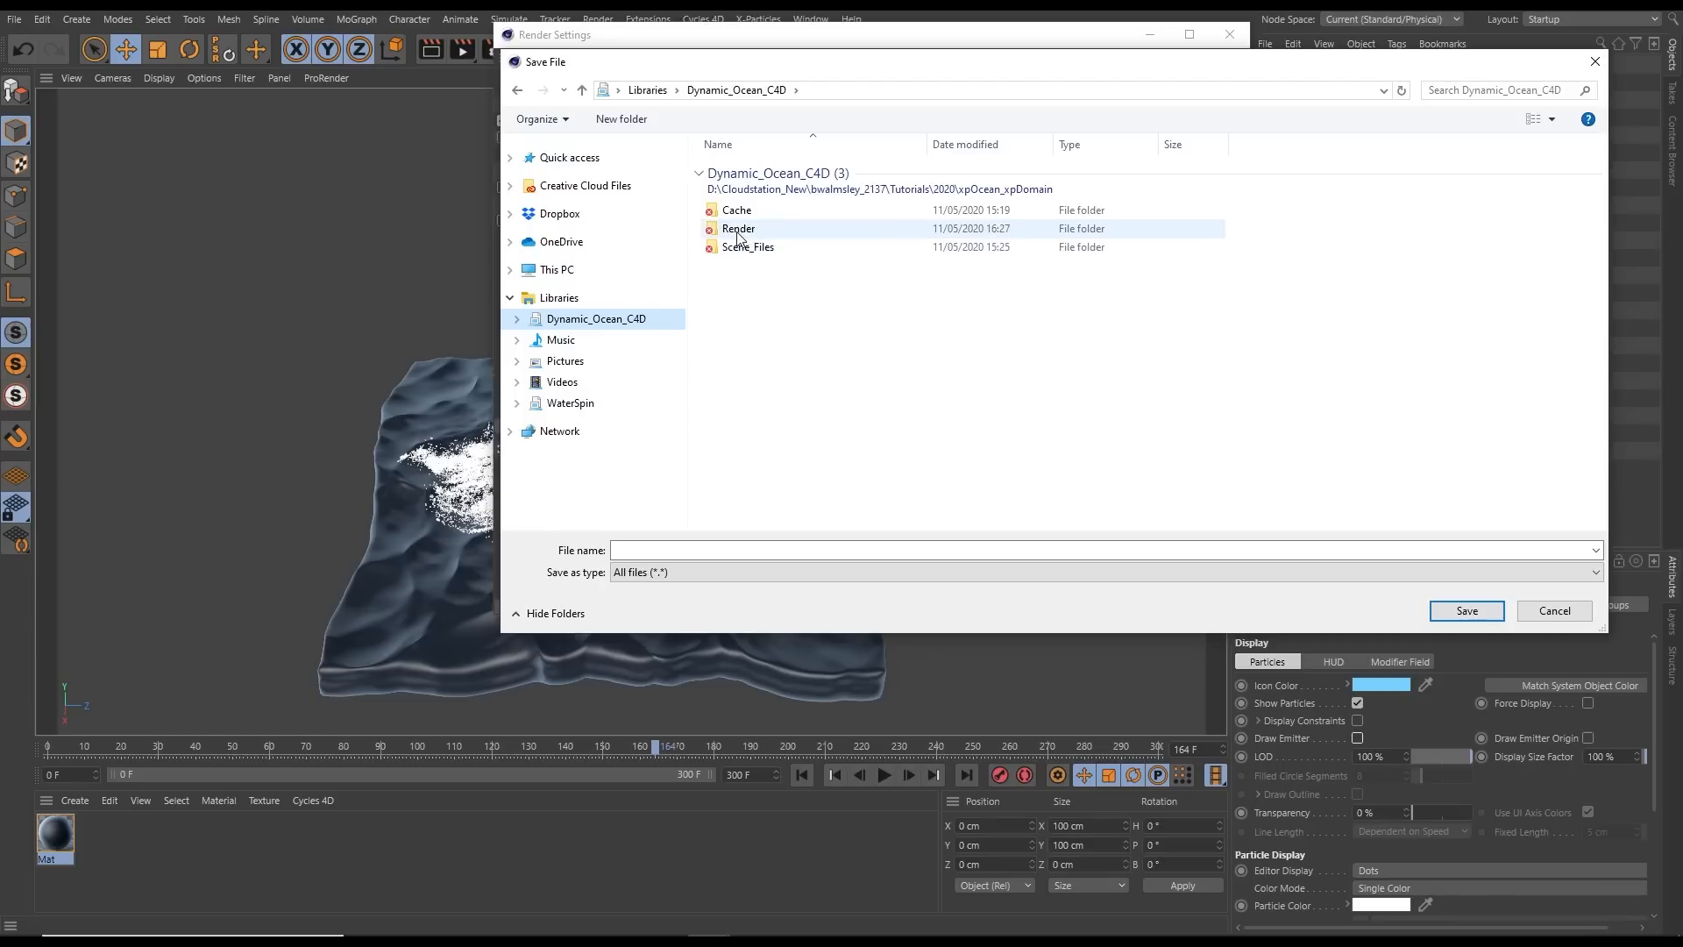
{"action": "left_click", "coordinate": [739, 230]}
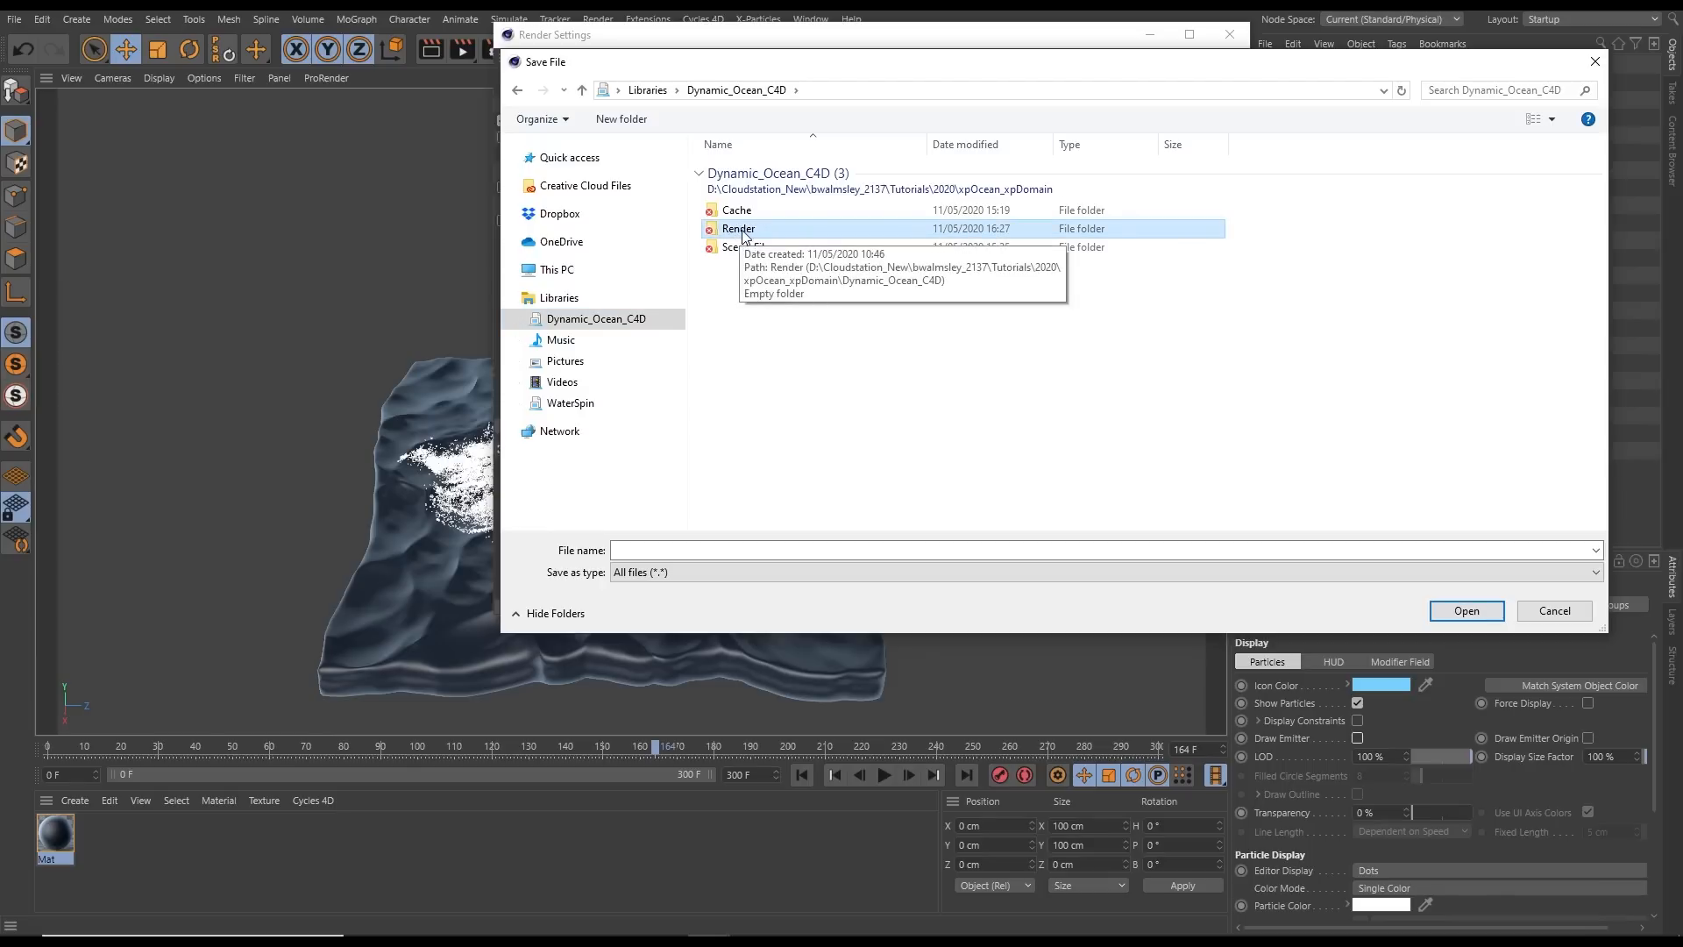
{"action": "double_click", "coordinate": [736, 231]}
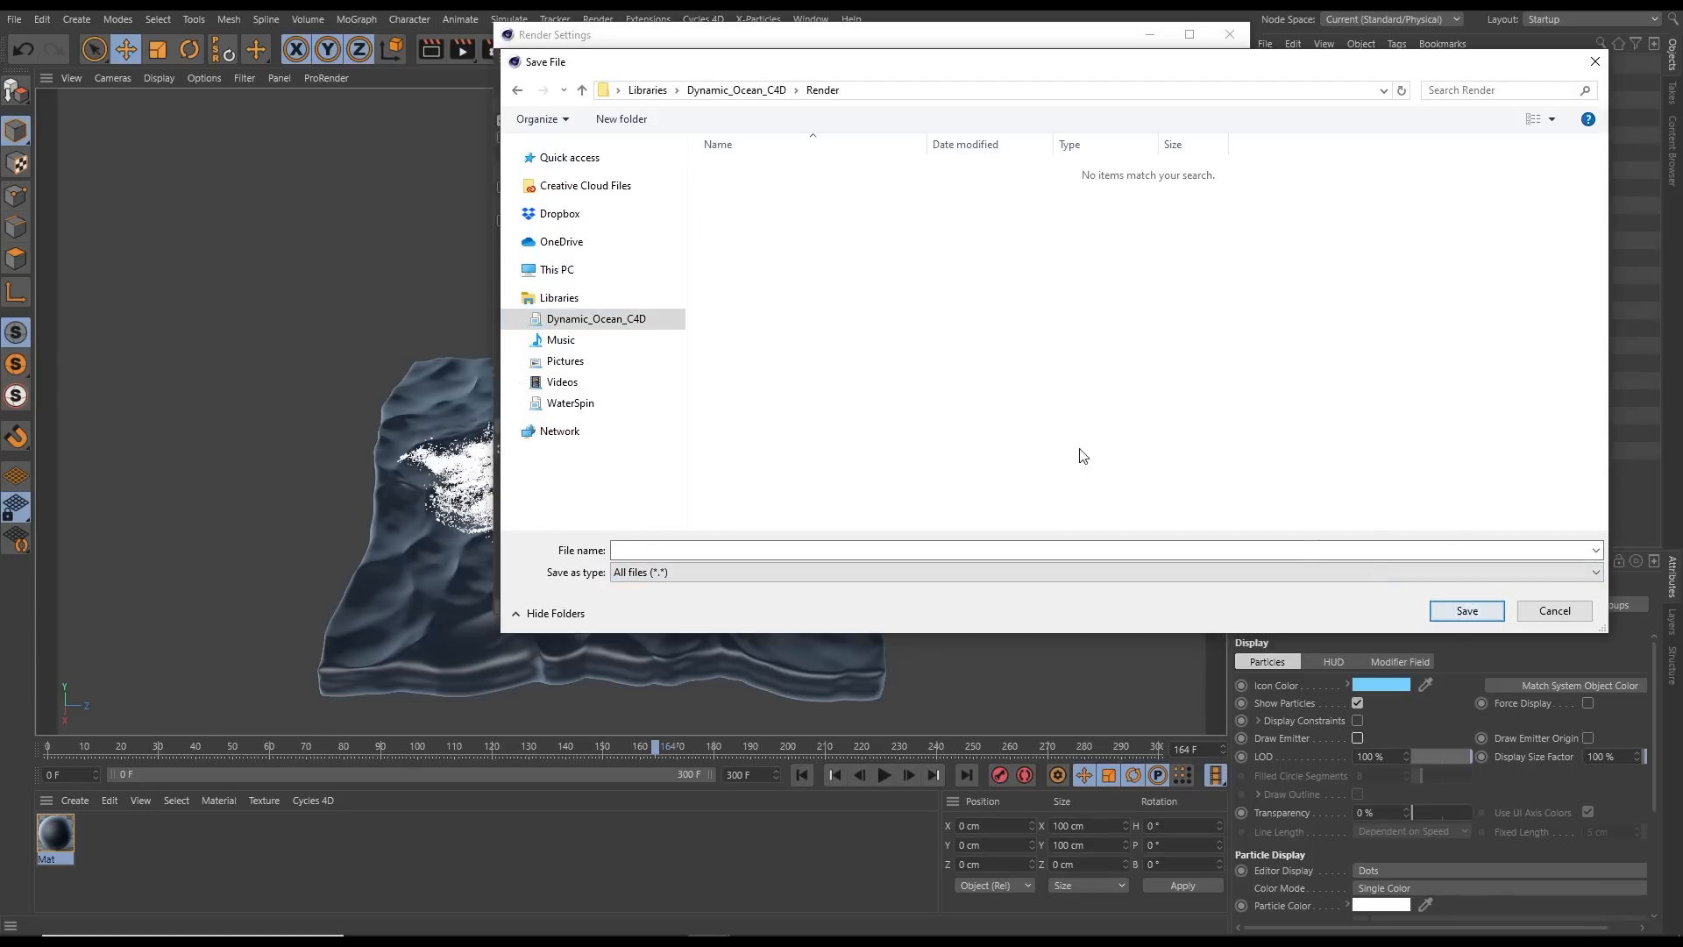
{"action": "left_click", "coordinate": [684, 549]}
{"action": "left_click", "coordinate": [1480, 612]}
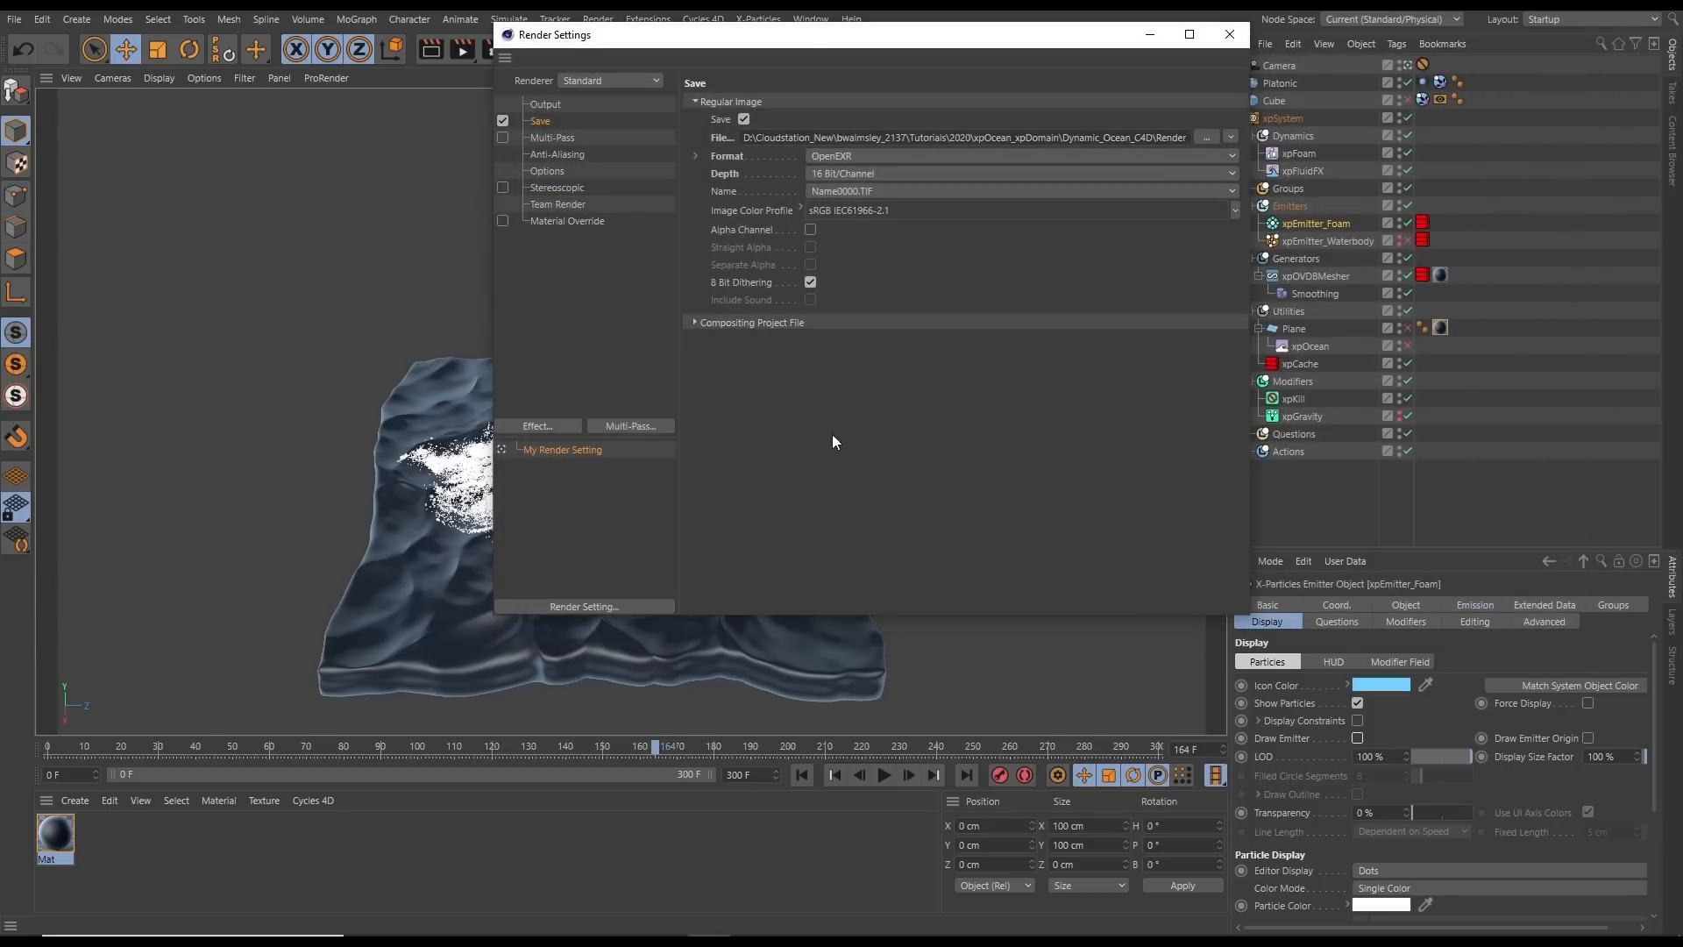
Switch the renderer to Hardware OpenGL and enable Enhanced OpenGL with Reflections
{"action": "left_click", "coordinate": [588, 79]}
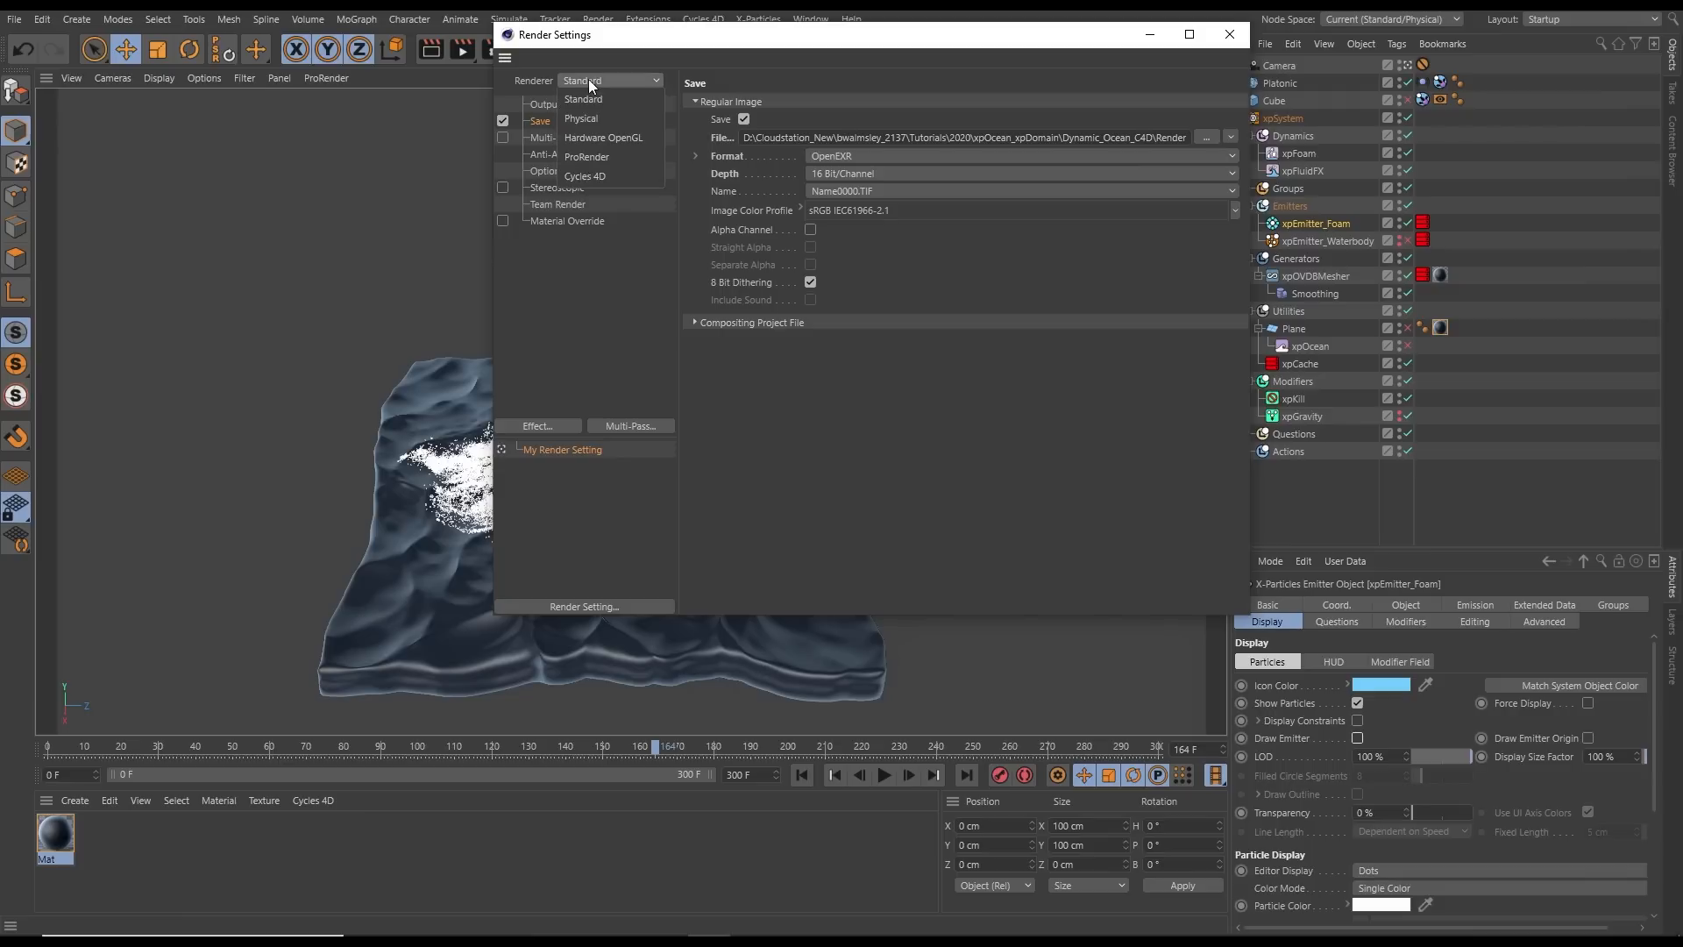
{"action": "left_click", "coordinate": [593, 138]}
{"action": "left_click", "coordinate": [586, 140]}
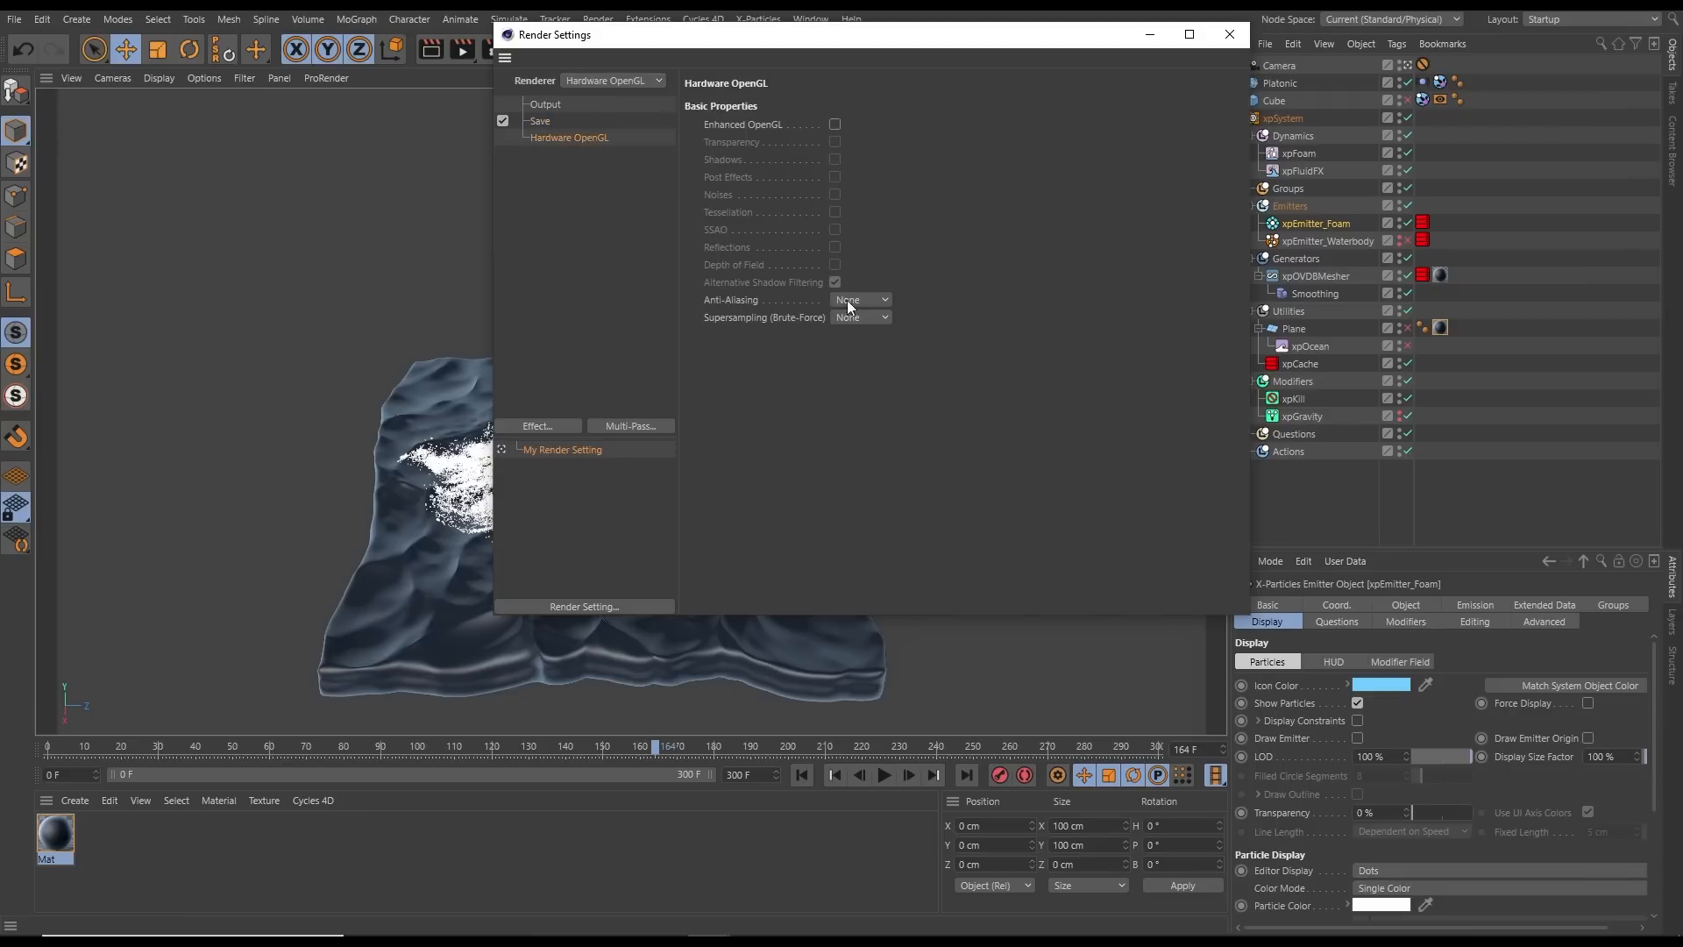
{"action": "left_click", "coordinate": [835, 126]}
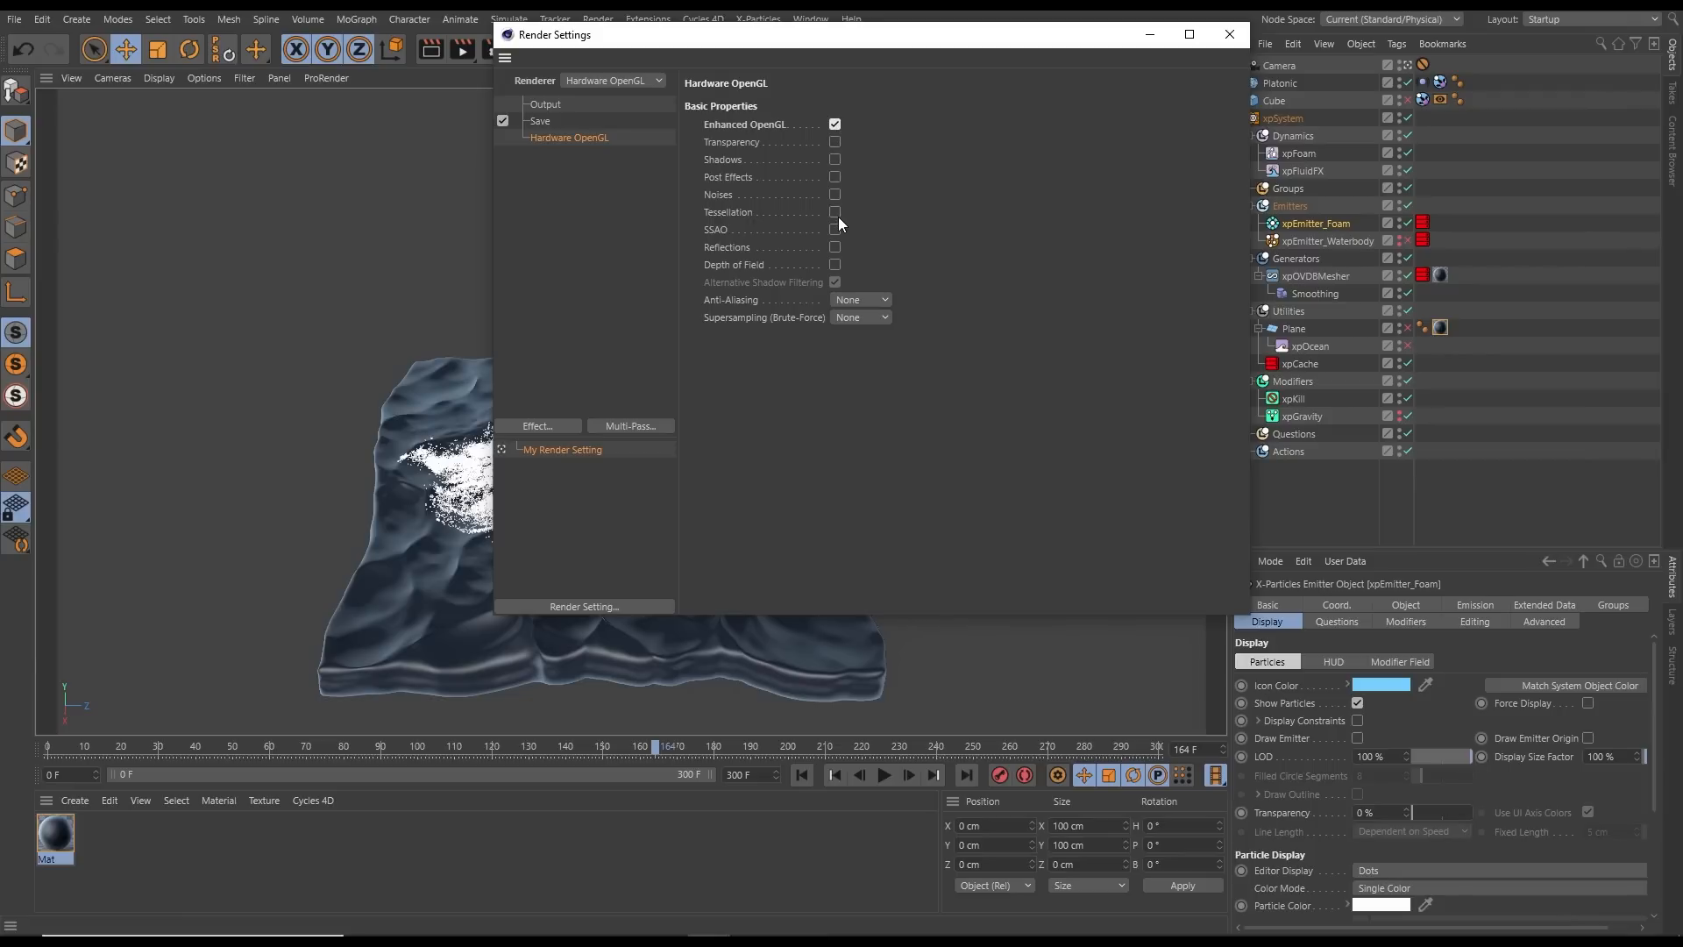
{"action": "left_click", "coordinate": [835, 247]}
Set Hardware OpenGL anti-aliasing to 4 and brute-force supersampling to 2x2, and close the render settings
{"action": "left_click", "coordinate": [850, 299]}
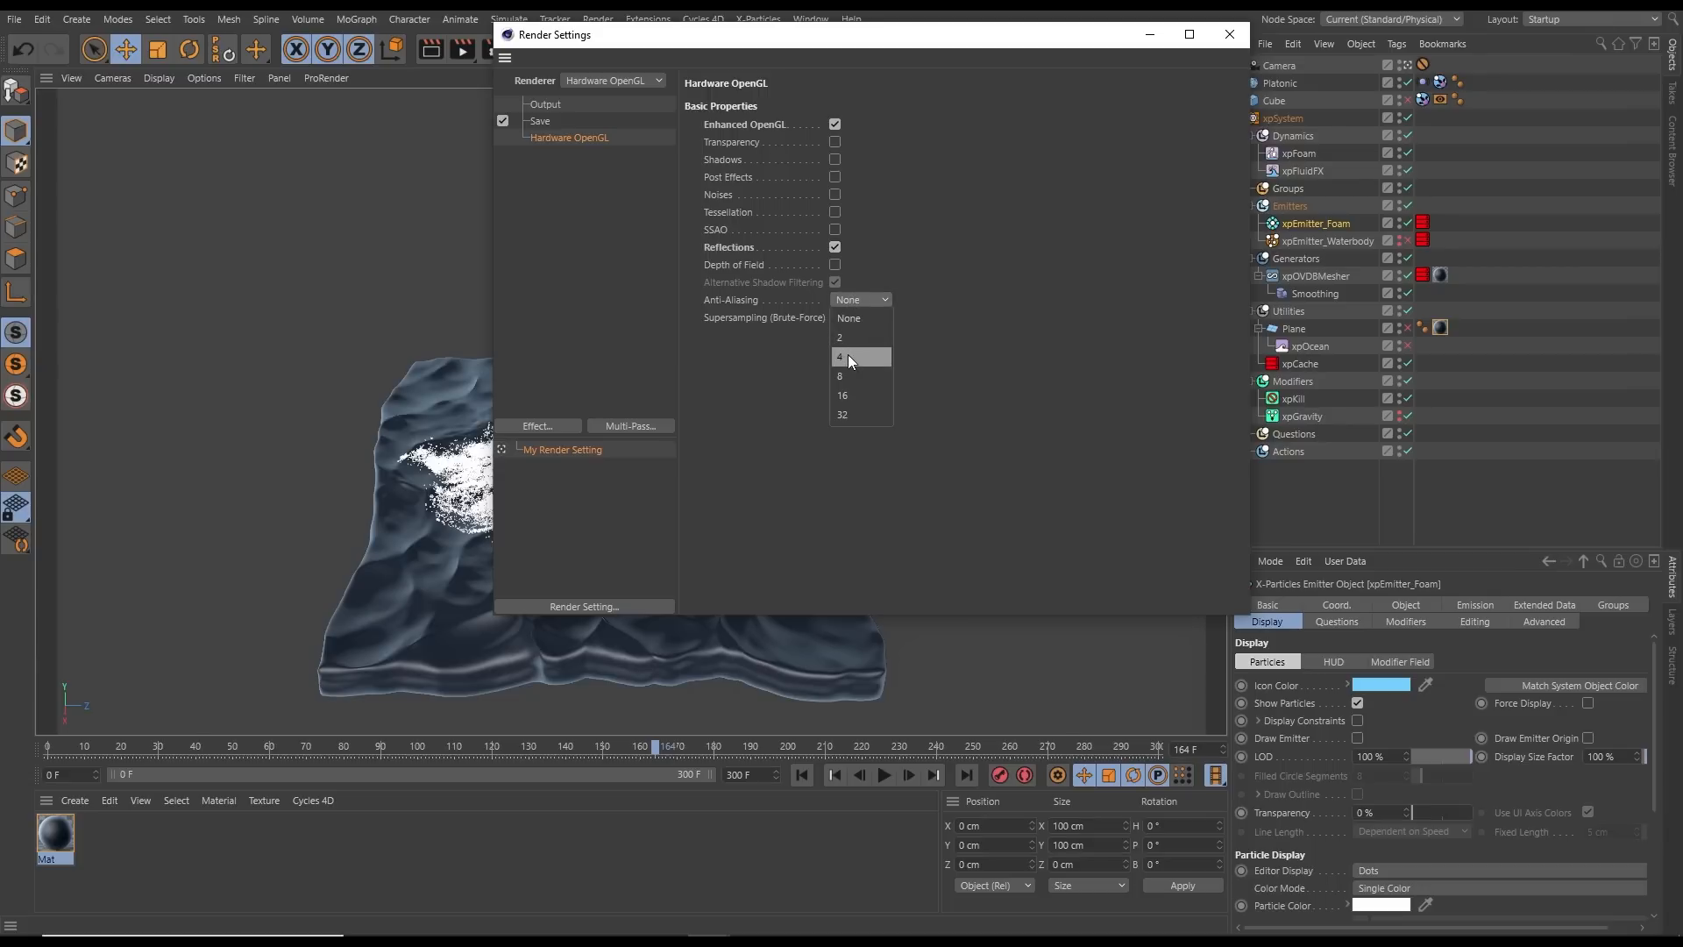
{"action": "left_click", "coordinate": [849, 354]}
{"action": "left_click", "coordinate": [851, 319]}
{"action": "left_click", "coordinate": [855, 334]}
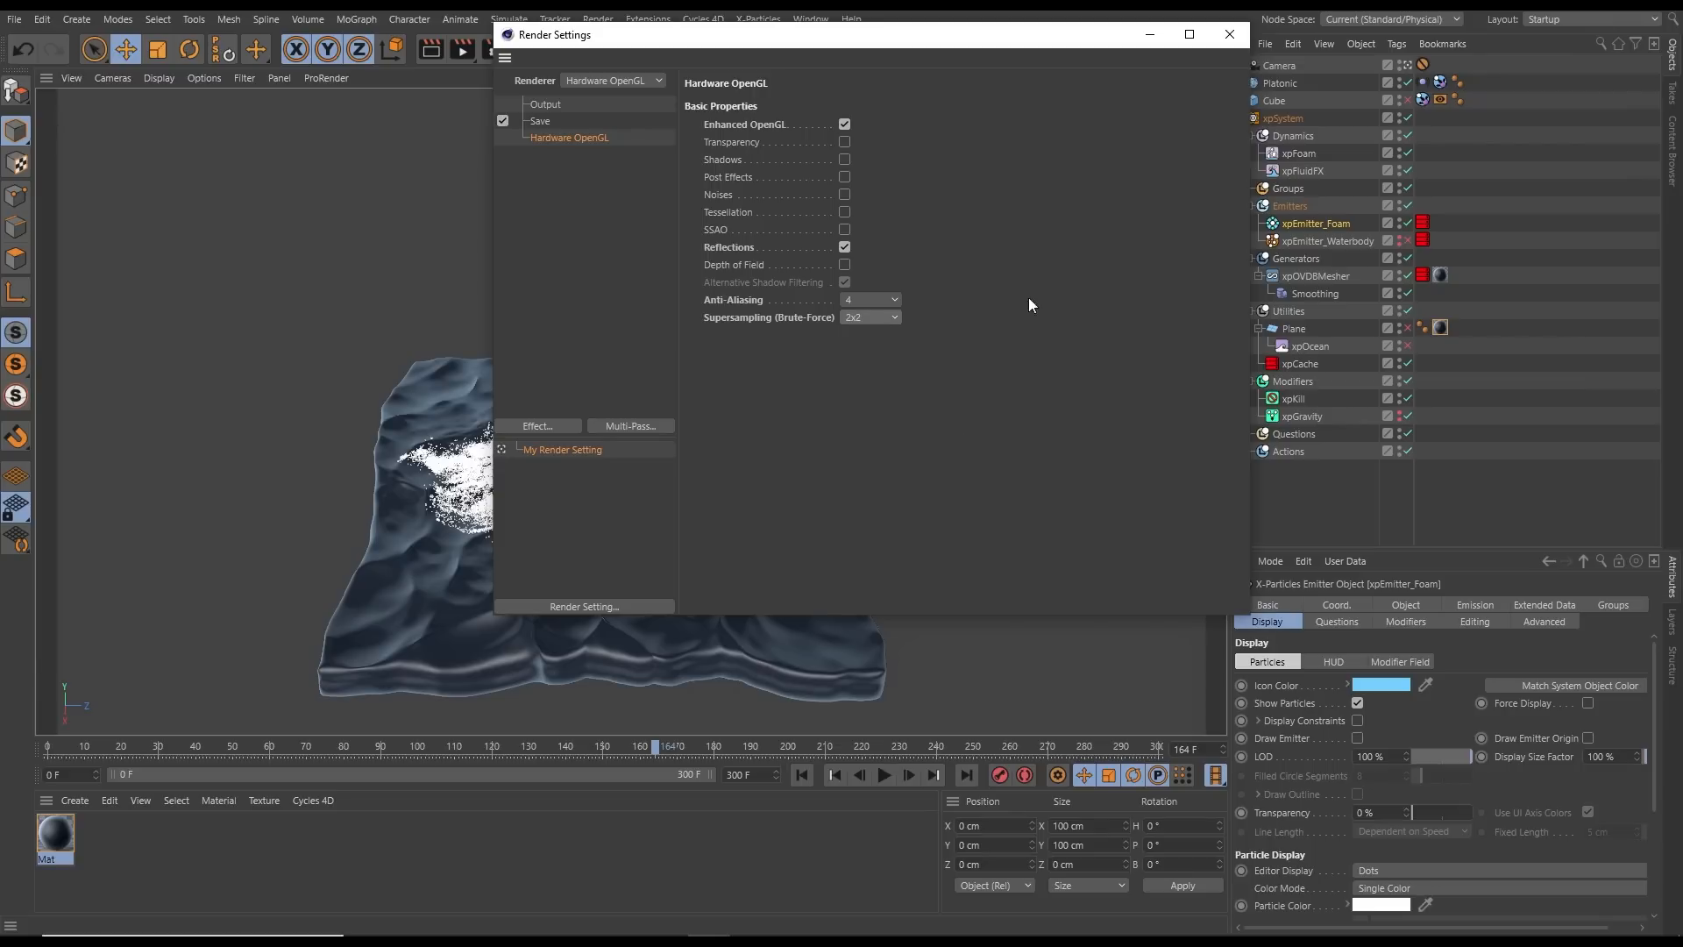
{"action": "left_click", "coordinate": [1228, 35]}
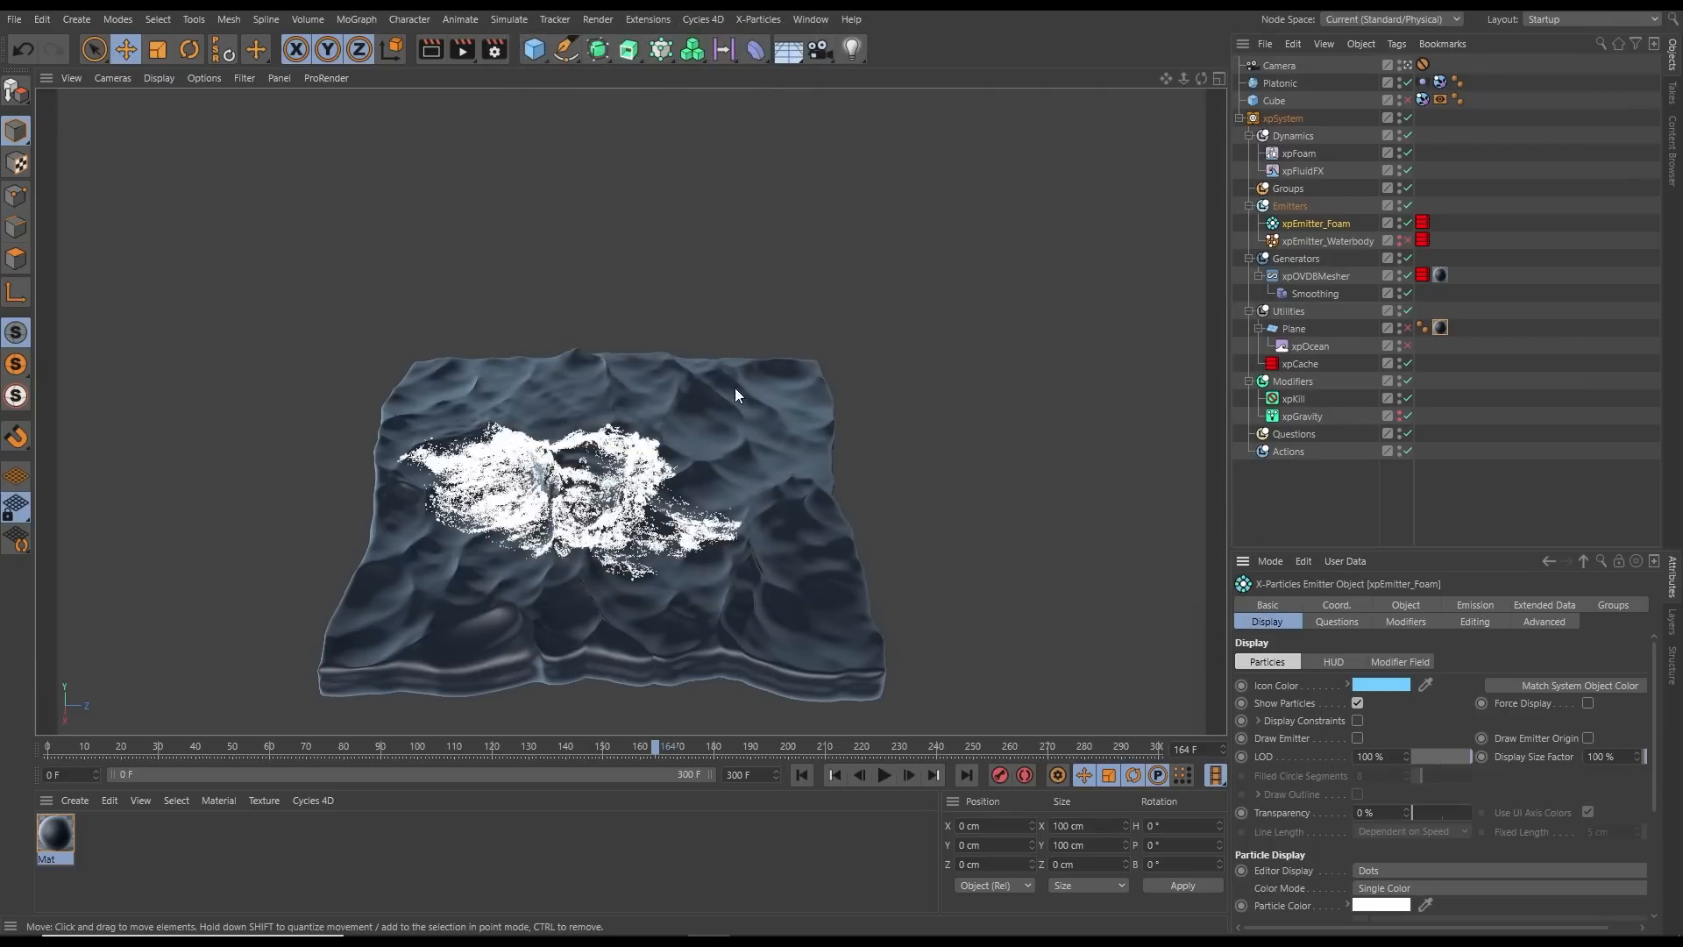
Render the hero sequence to the Picture Viewer, play back the rendered frames and close the viewer
{"action": "left_click", "coordinate": [462, 49]}
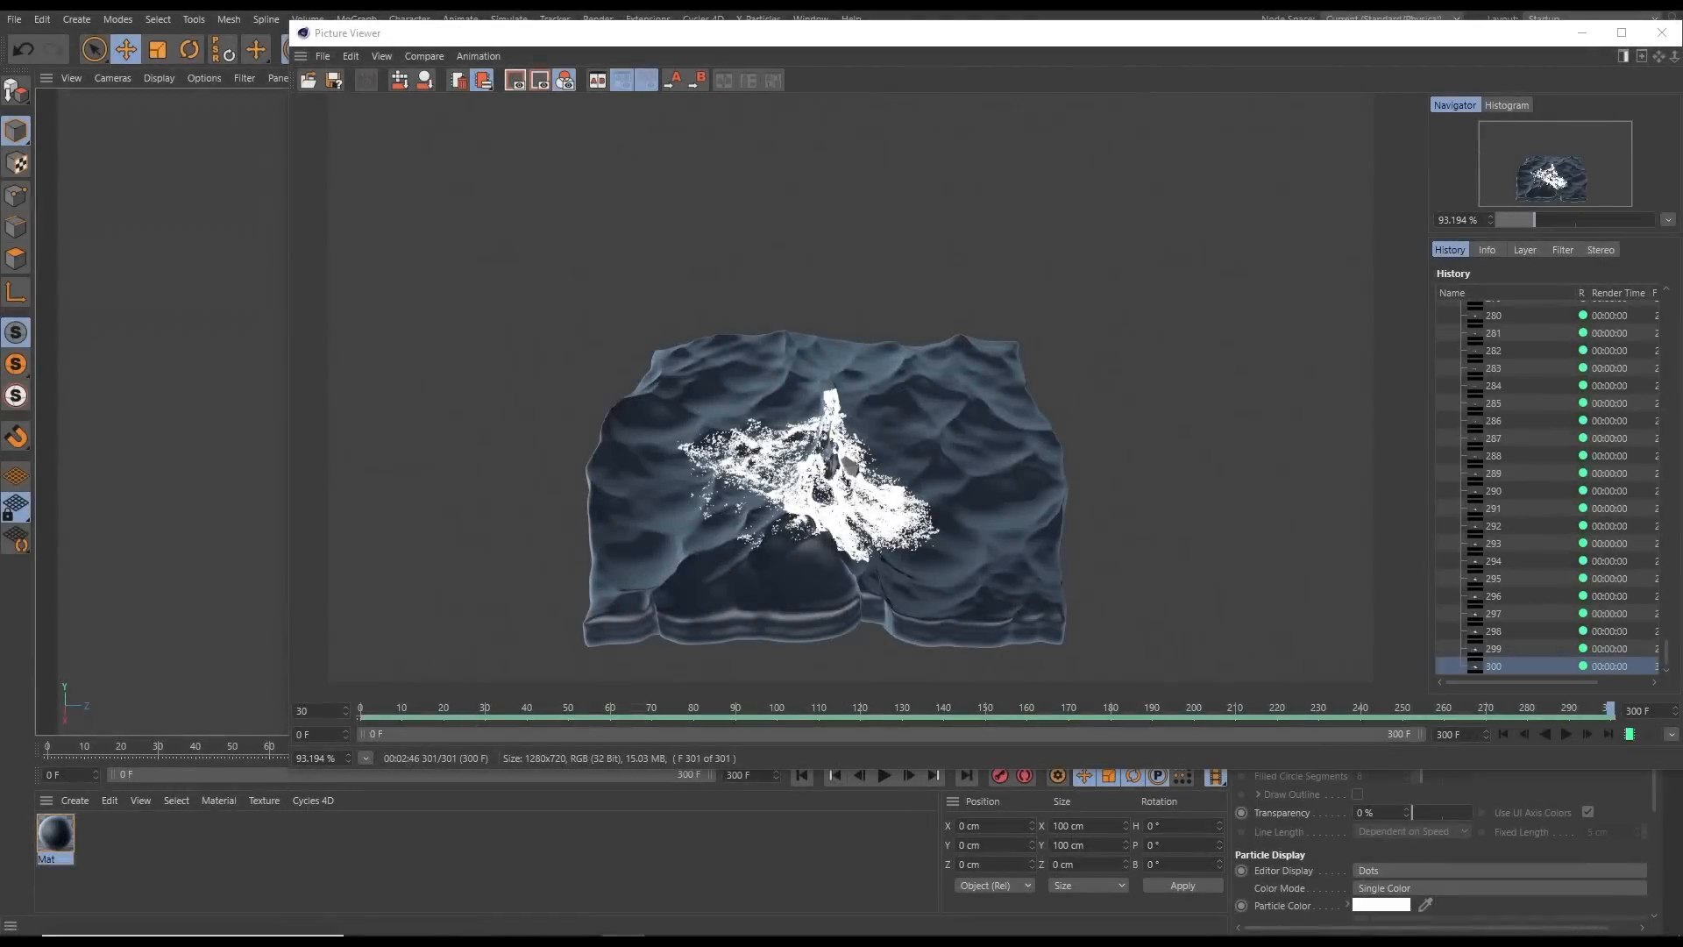
{"action": "left_click_drag", "start_coordinate": [1427, 643], "coordinate": [1283, 647]}
{"action": "left_click_drag", "start_coordinate": [1665, 669], "coordinate": [1643, 702]}
{"action": "left_click", "coordinate": [1631, 735]}
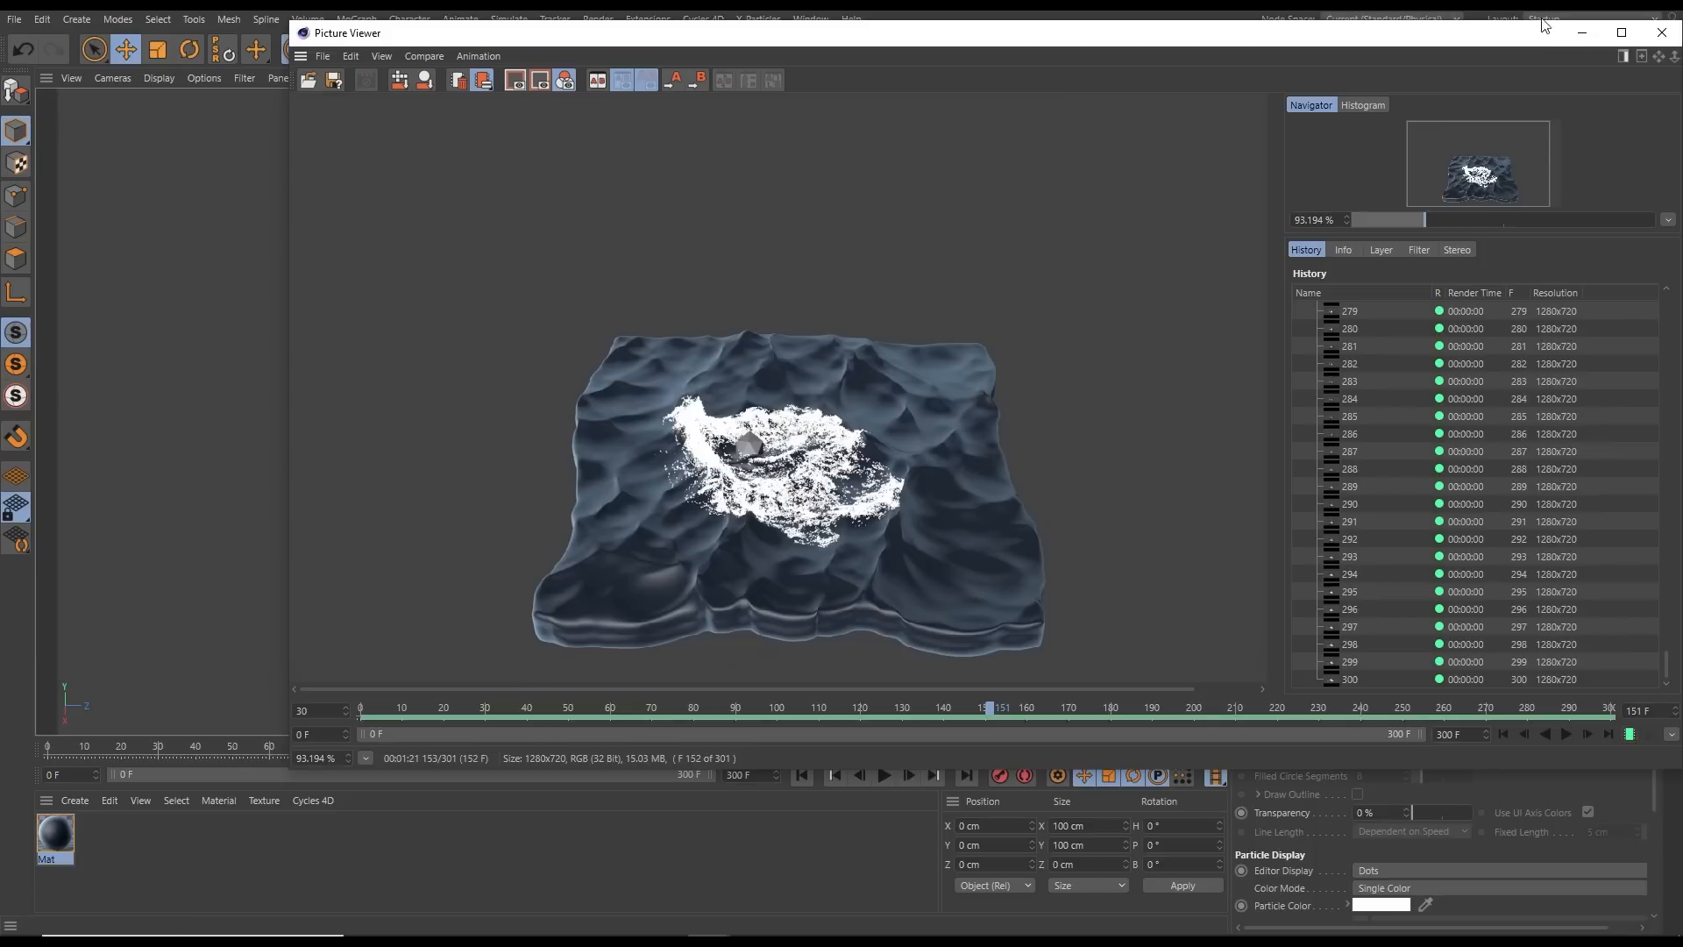
{"action": "left_click", "coordinate": [1661, 32]}
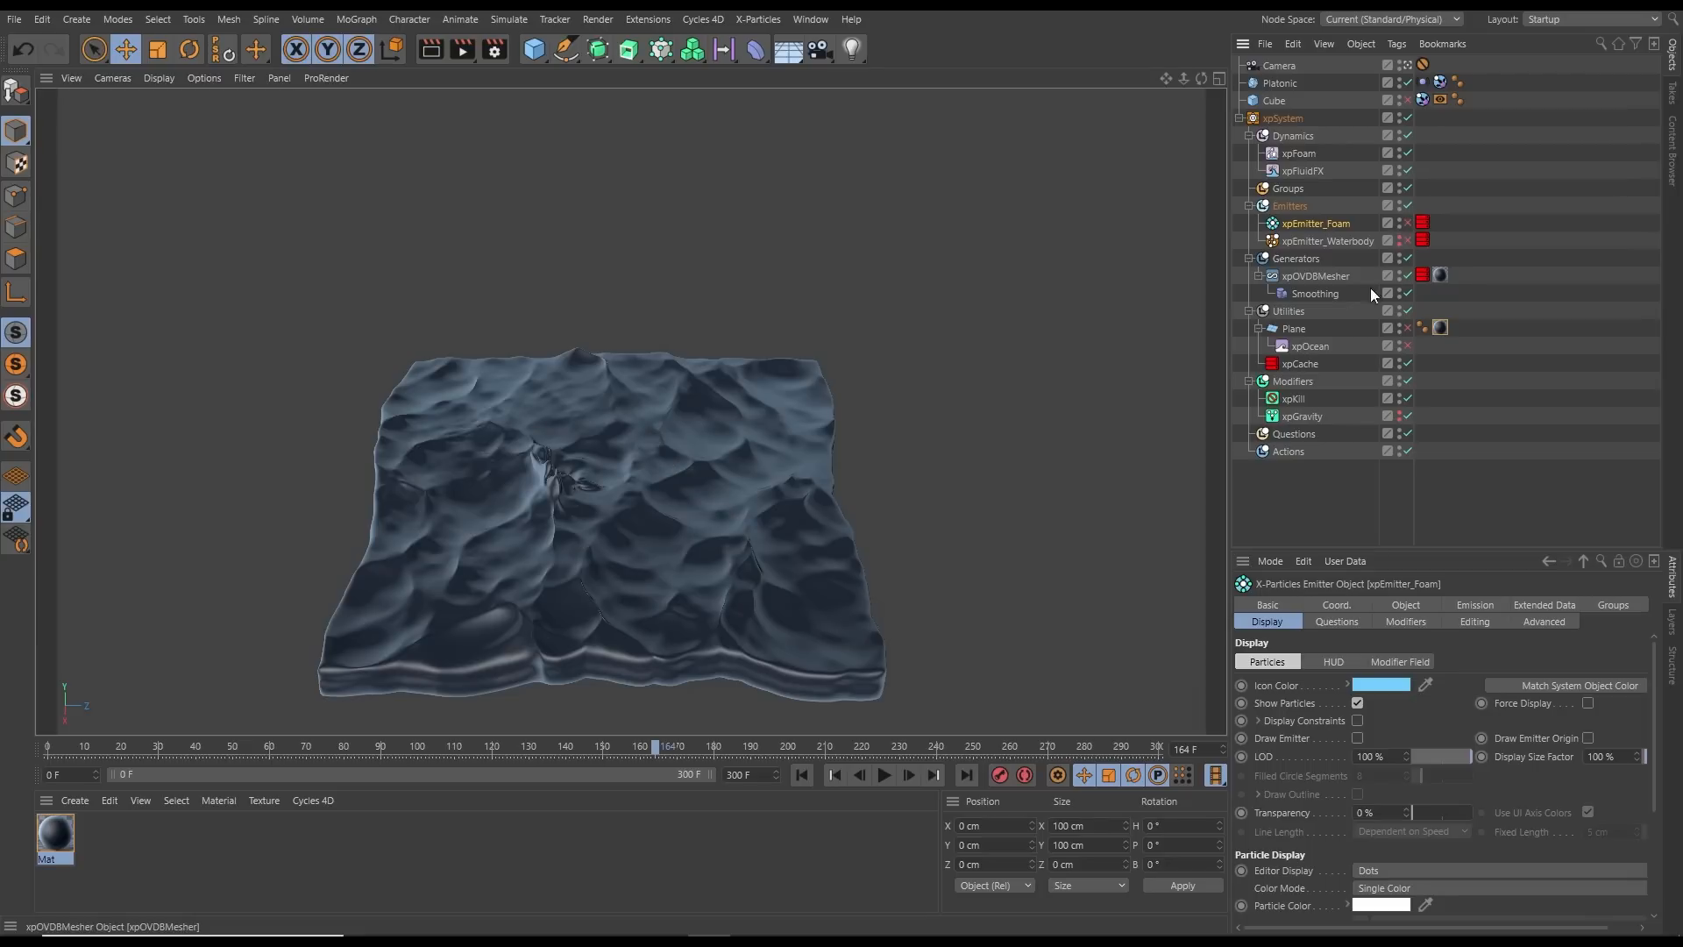
Disable xpEmitter_Foam, xpOVDBMesher and the Platonic, and enable the Plane with its xpOcean
{"action": "left_click", "coordinate": [1407, 275]}
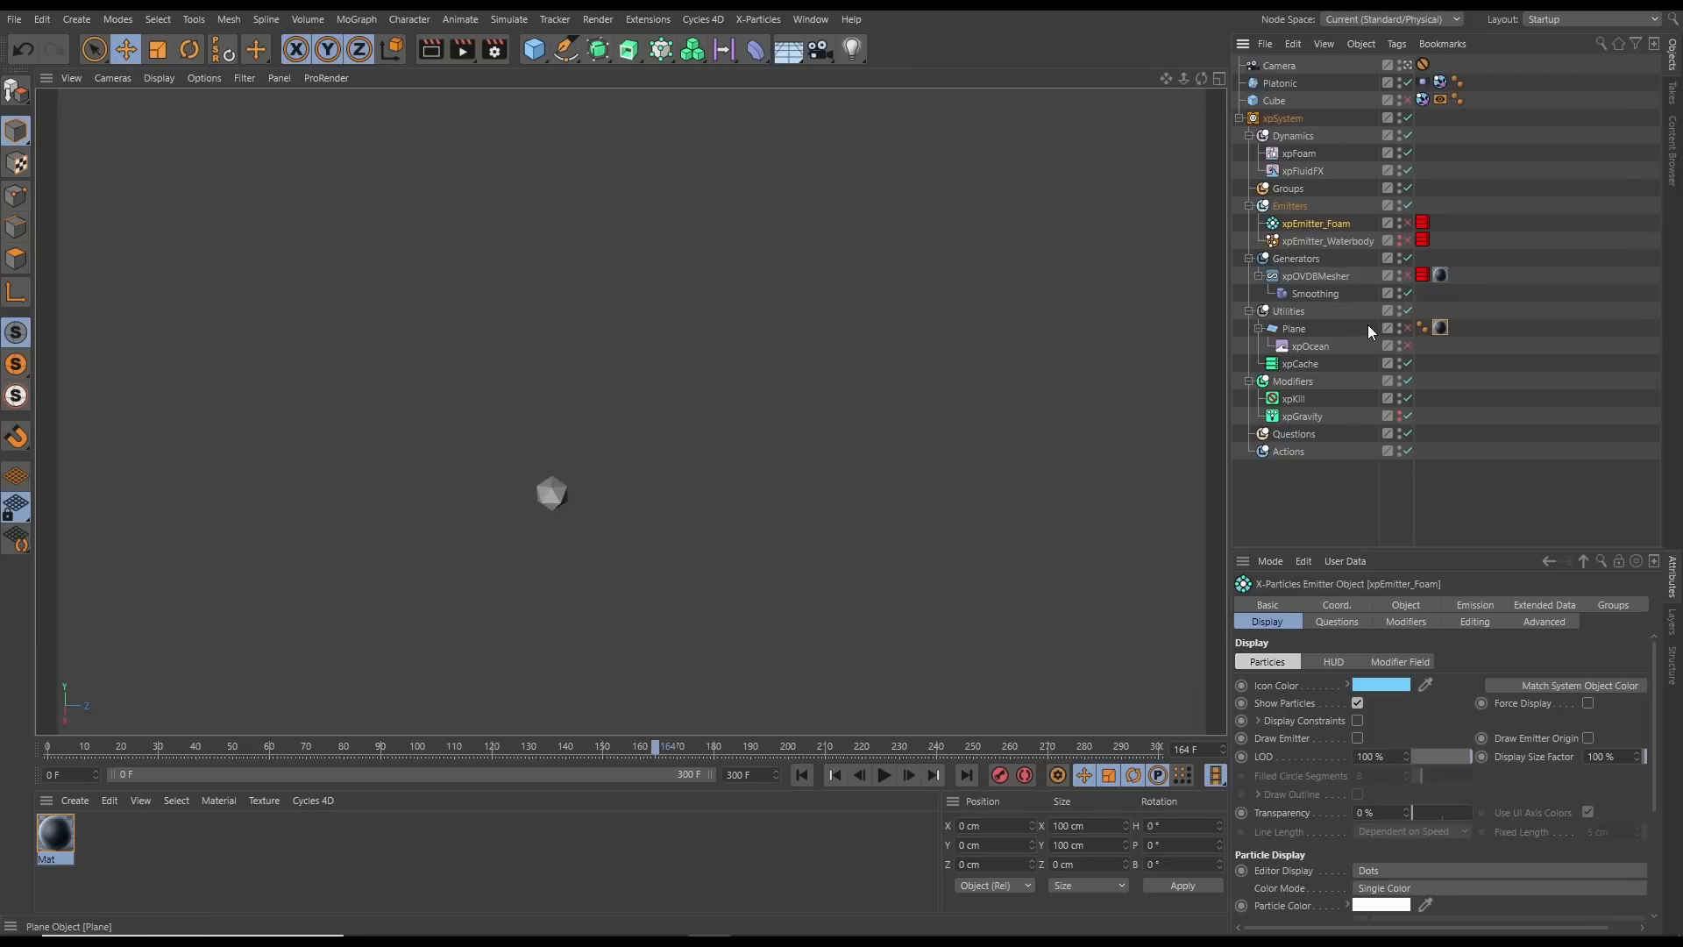
{"action": "left_click", "coordinate": [1407, 328]}
{"action": "left_click", "coordinate": [1407, 345]}
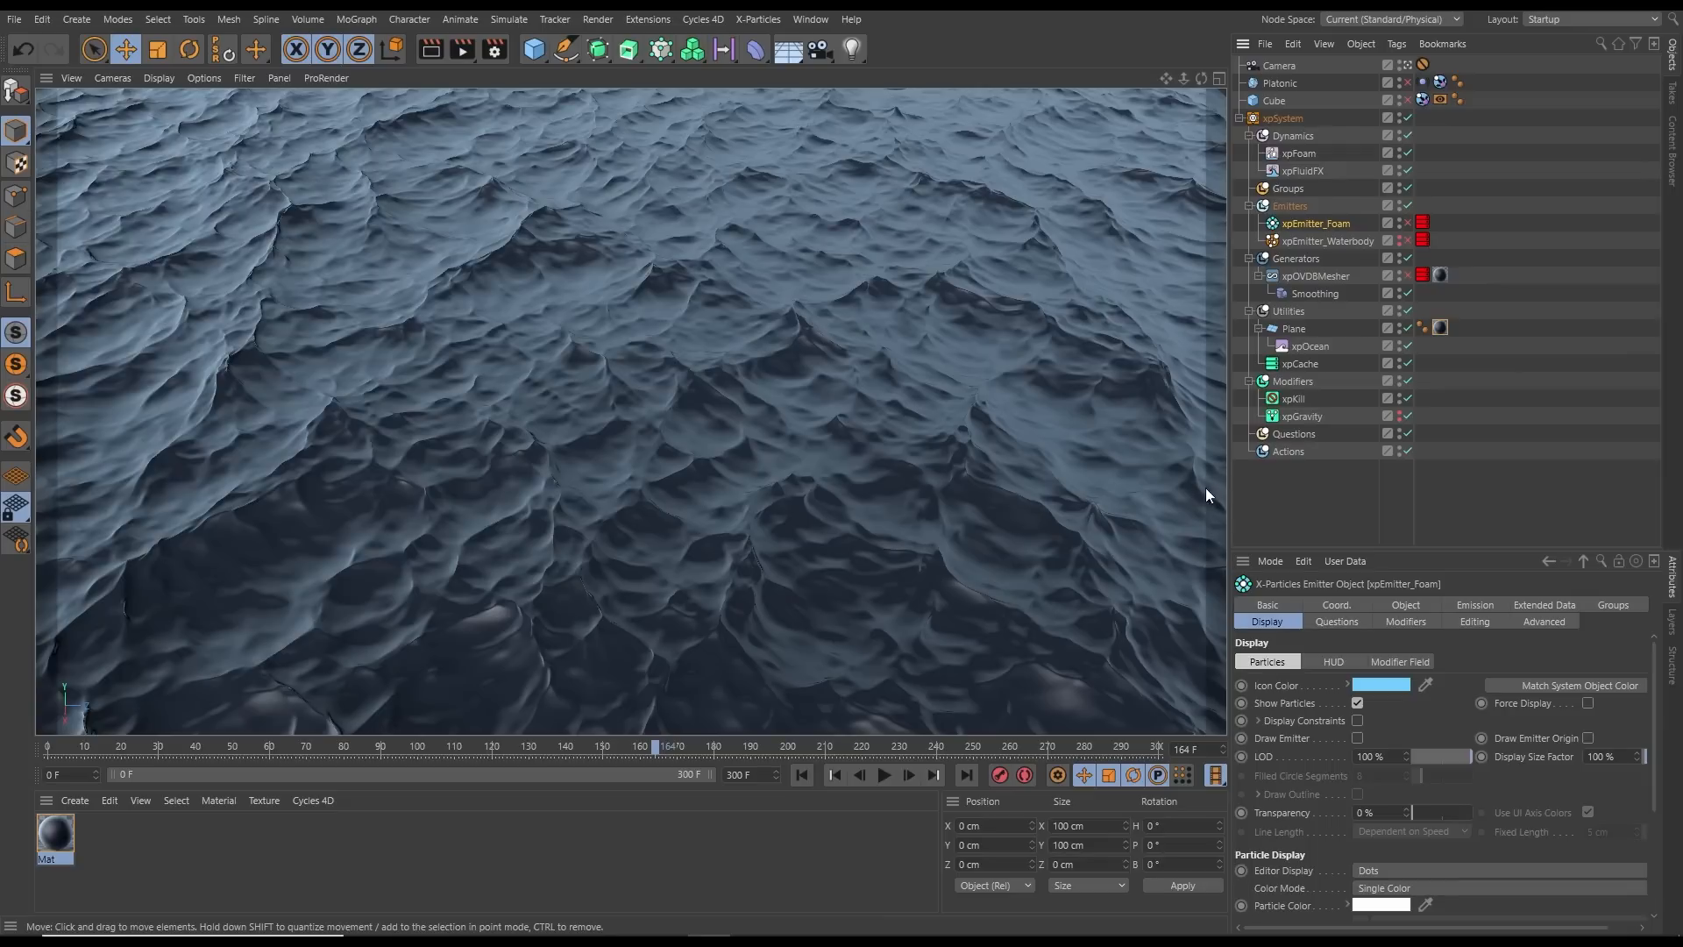
Change the render output file name to Dynamic_Ocean_BG and render the background ocean sequence to the Picture Viewer
{"action": "left_click", "coordinate": [494, 53]}
{"action": "left_click", "coordinate": [542, 128]}
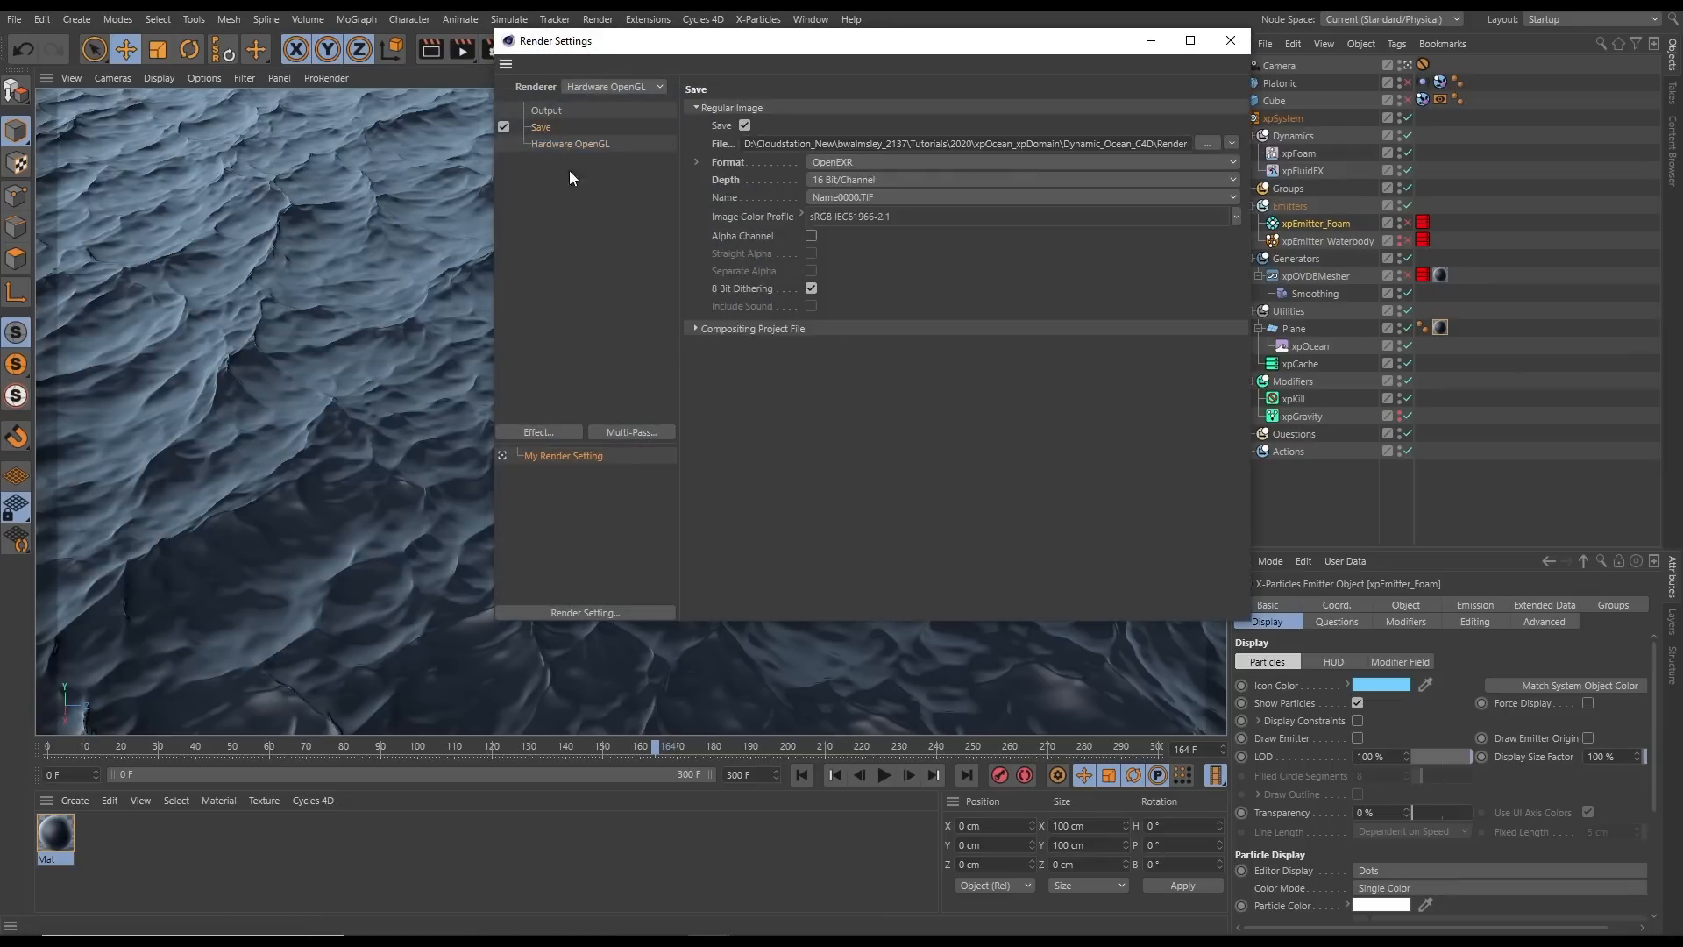
{"action": "left_click", "coordinate": [1206, 144]}
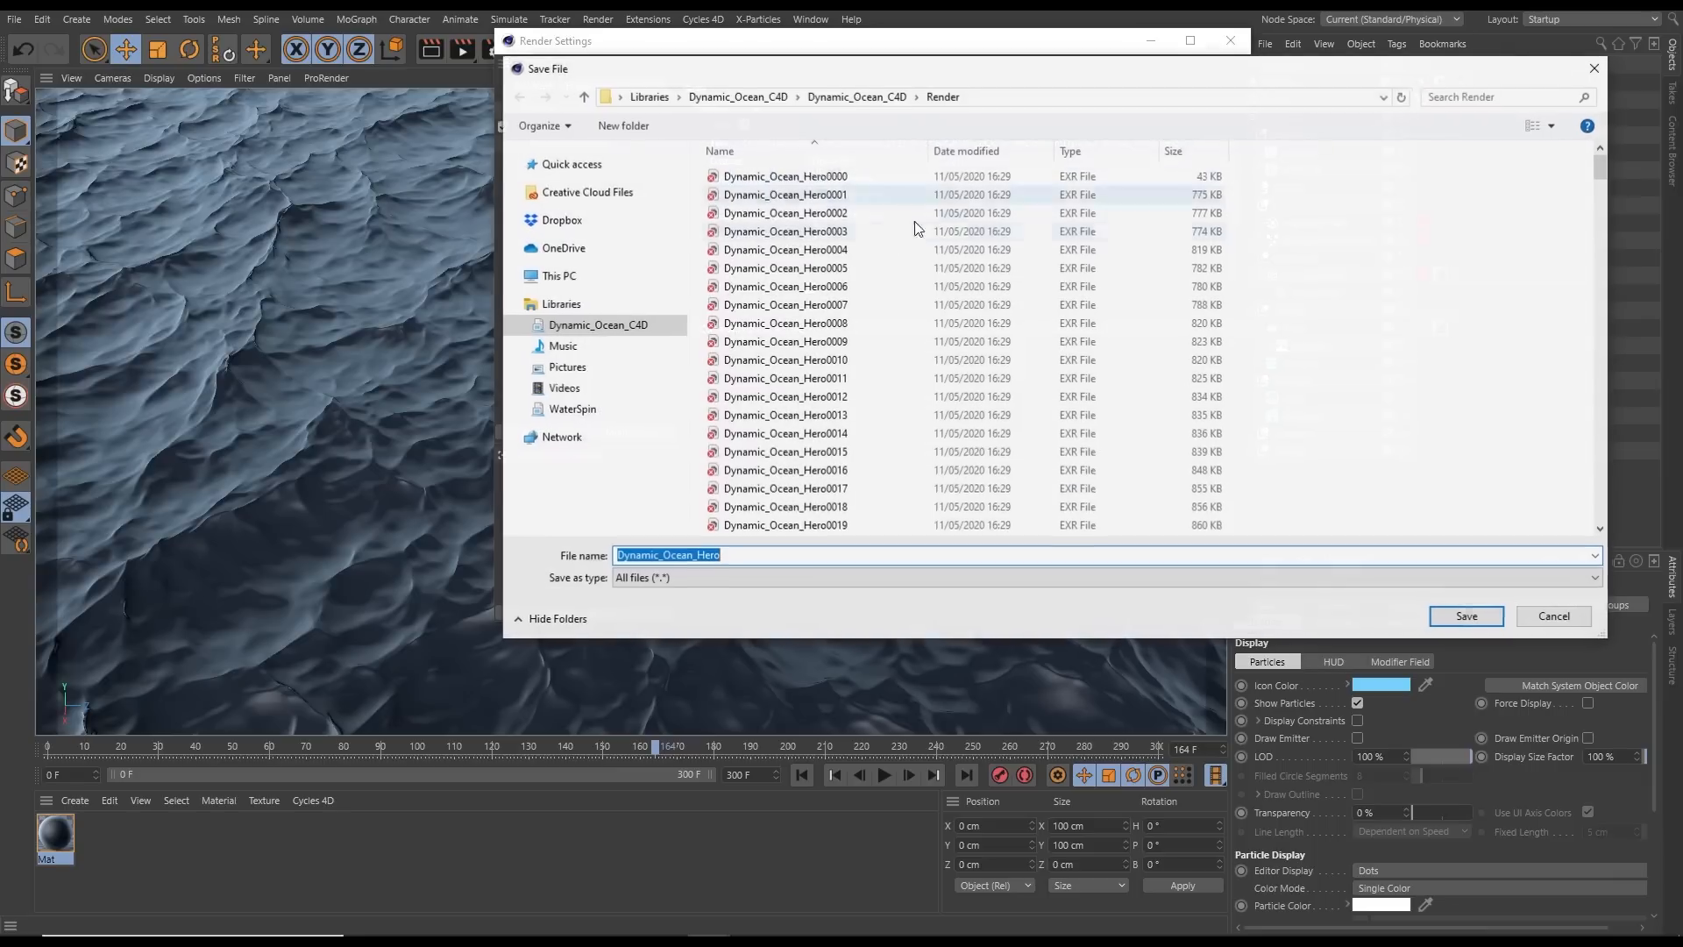
{"action": "left_click", "coordinate": [731, 561]}
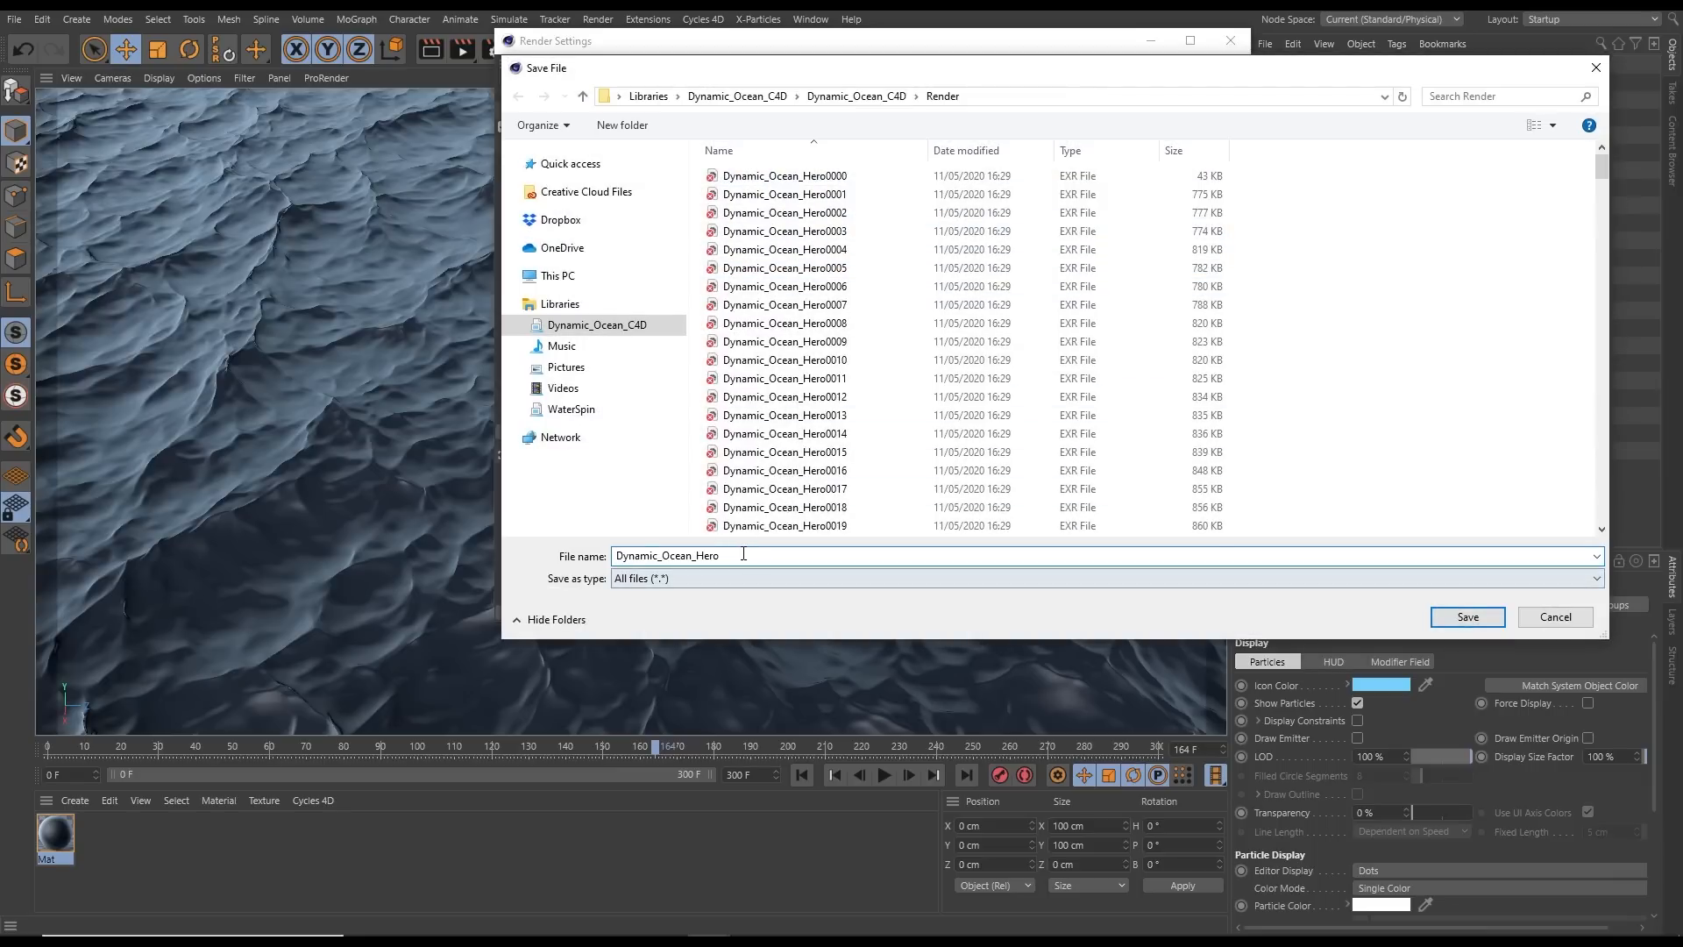
{"action": "key", "text": "BackSpace"}
{"action": "key", "text": "BackSpace"}
{"action": "key", "text": "BackSpace"}
{"action": "key", "text": "BackSpace"}
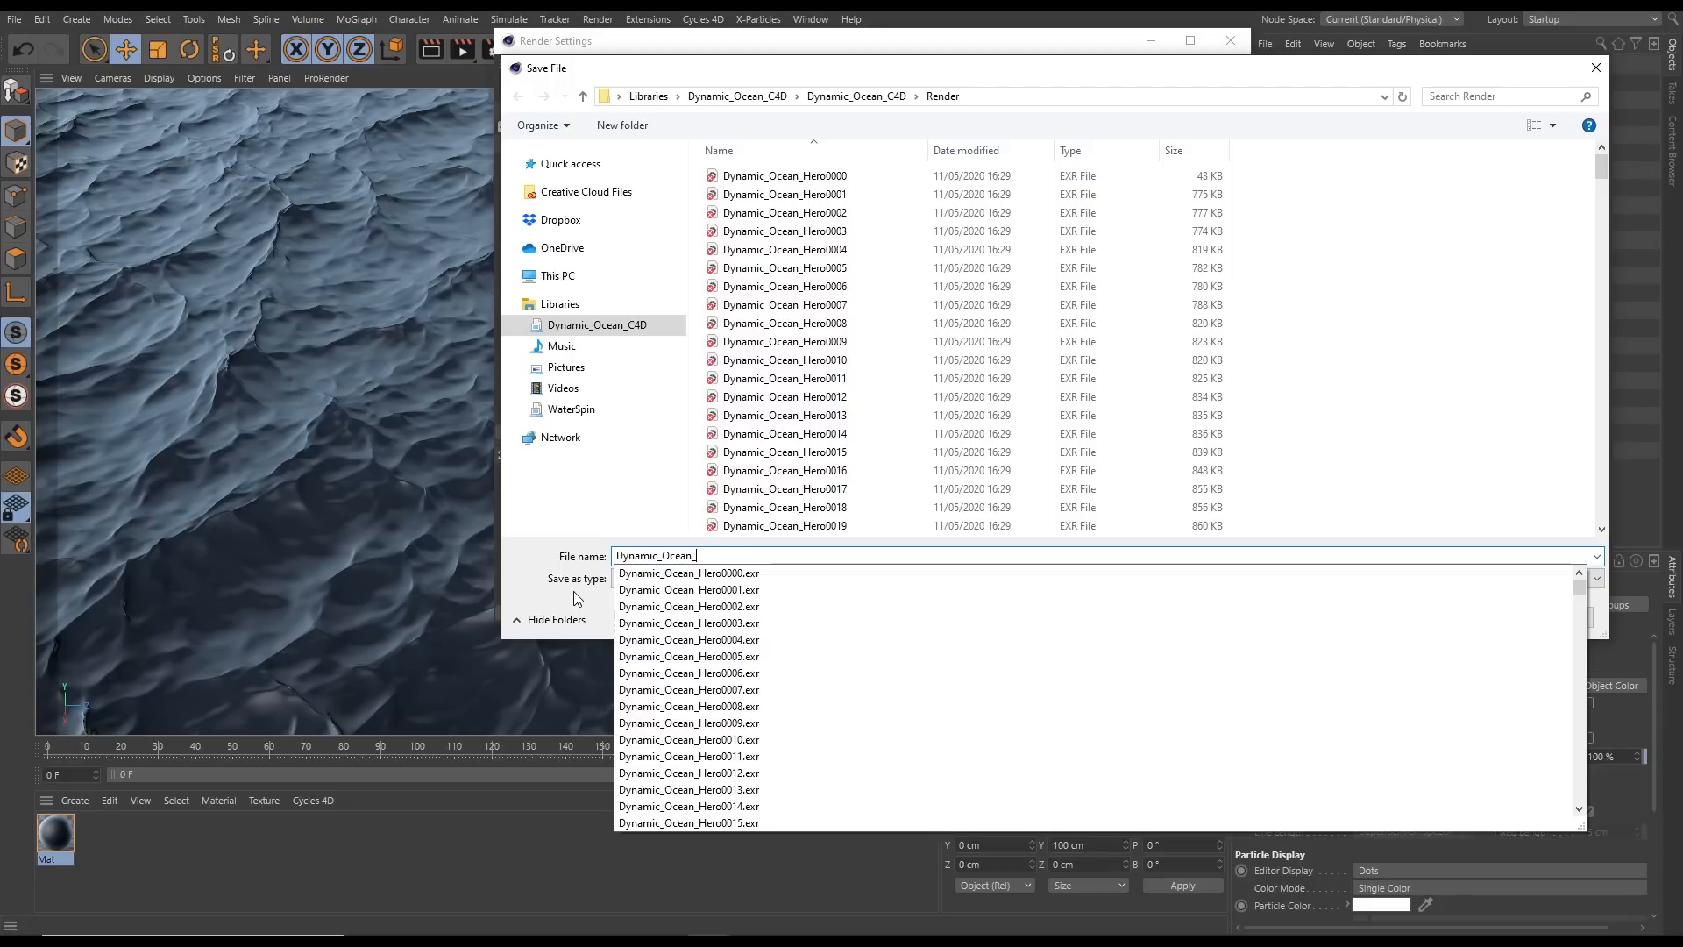
{"action": "type", "text": "BG"}
{"action": "left_click", "coordinate": [1461, 619]}
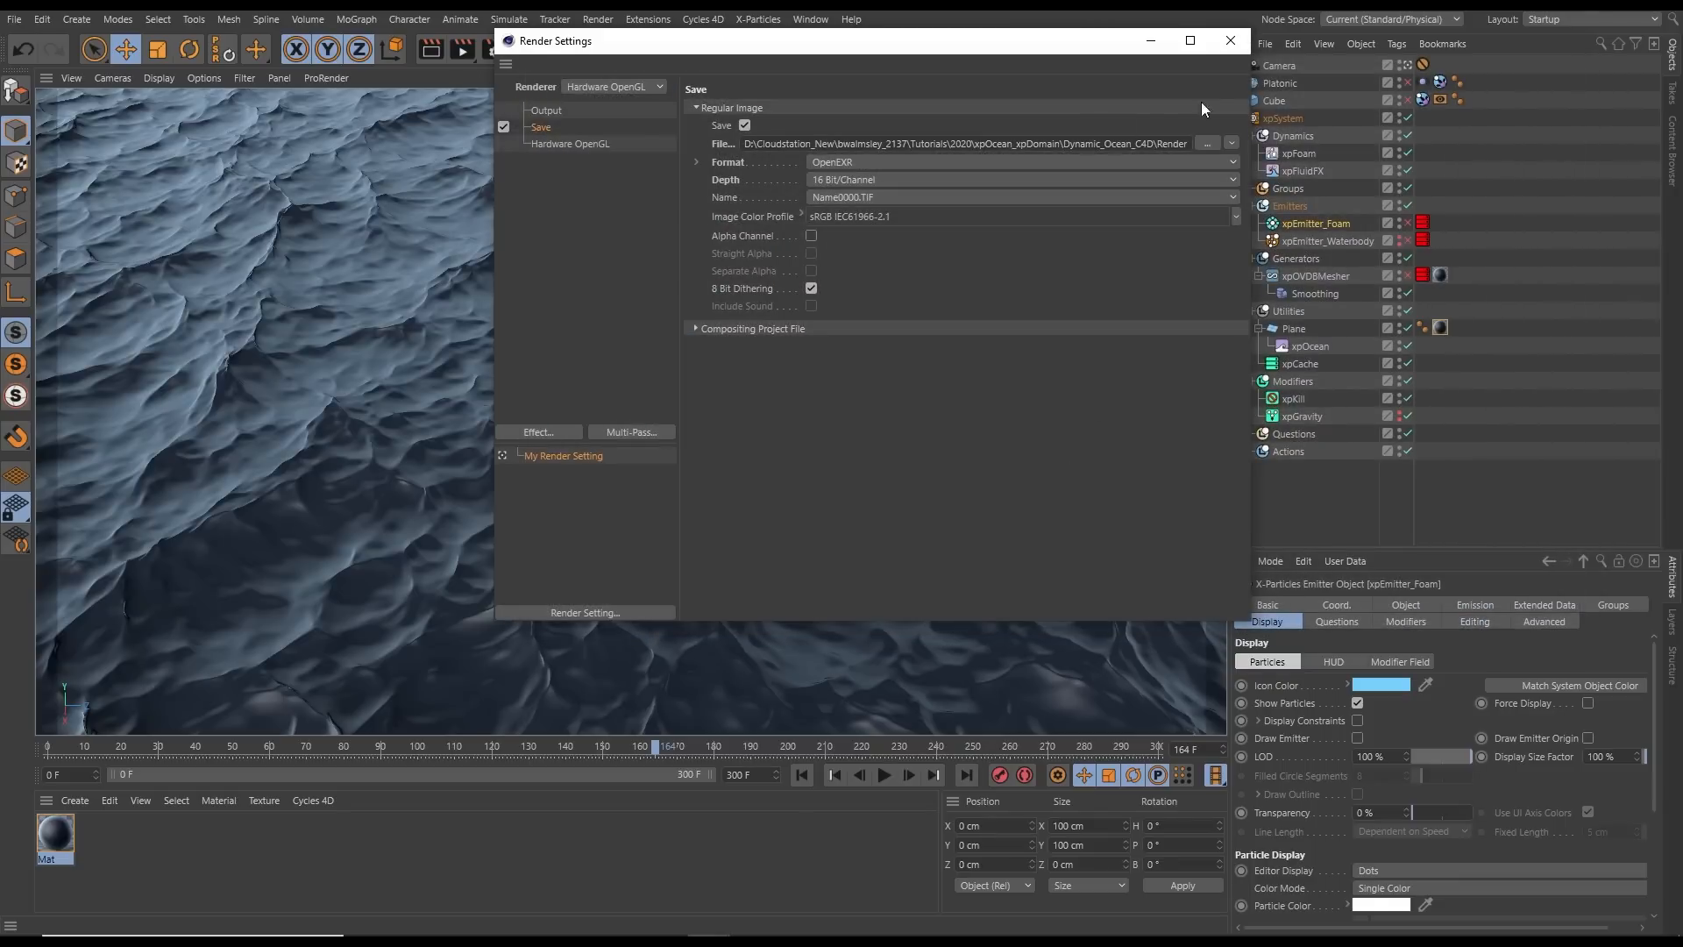
{"action": "left_click", "coordinate": [1230, 40]}
{"action": "left_click", "coordinate": [461, 49]}
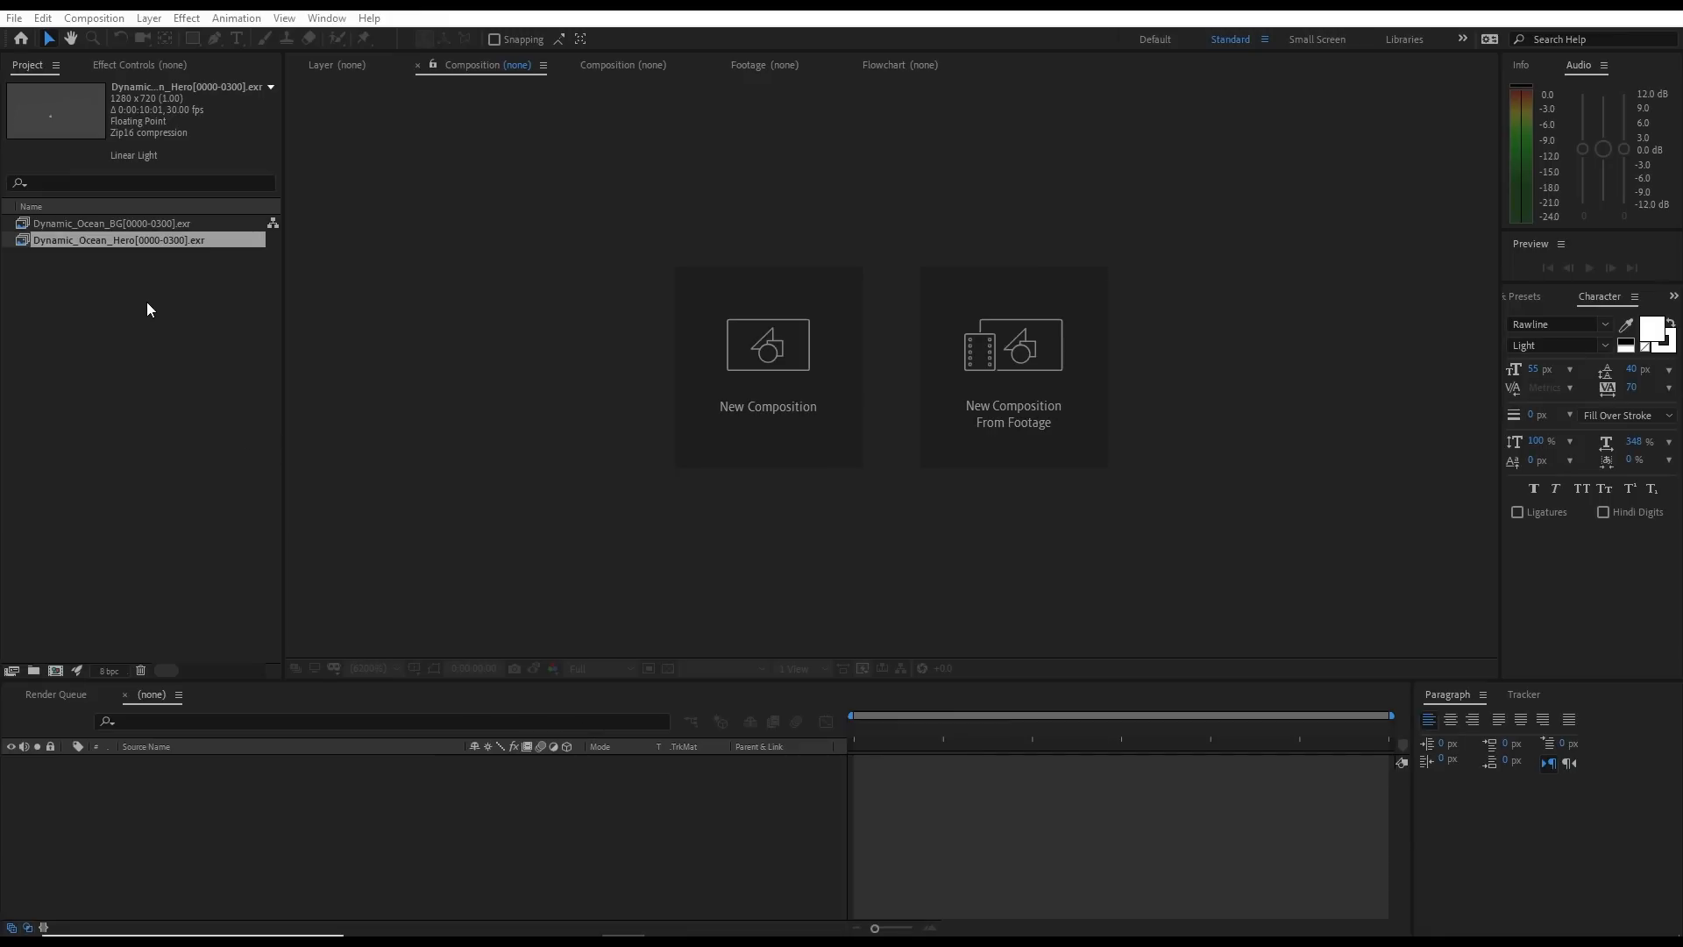
In After Effects, create a composition from the Dynamic_Ocean_BG EXR sequence and preview its playback
{"action": "left_click", "coordinate": [125, 223]}
{"action": "left_click", "coordinate": [129, 240]}
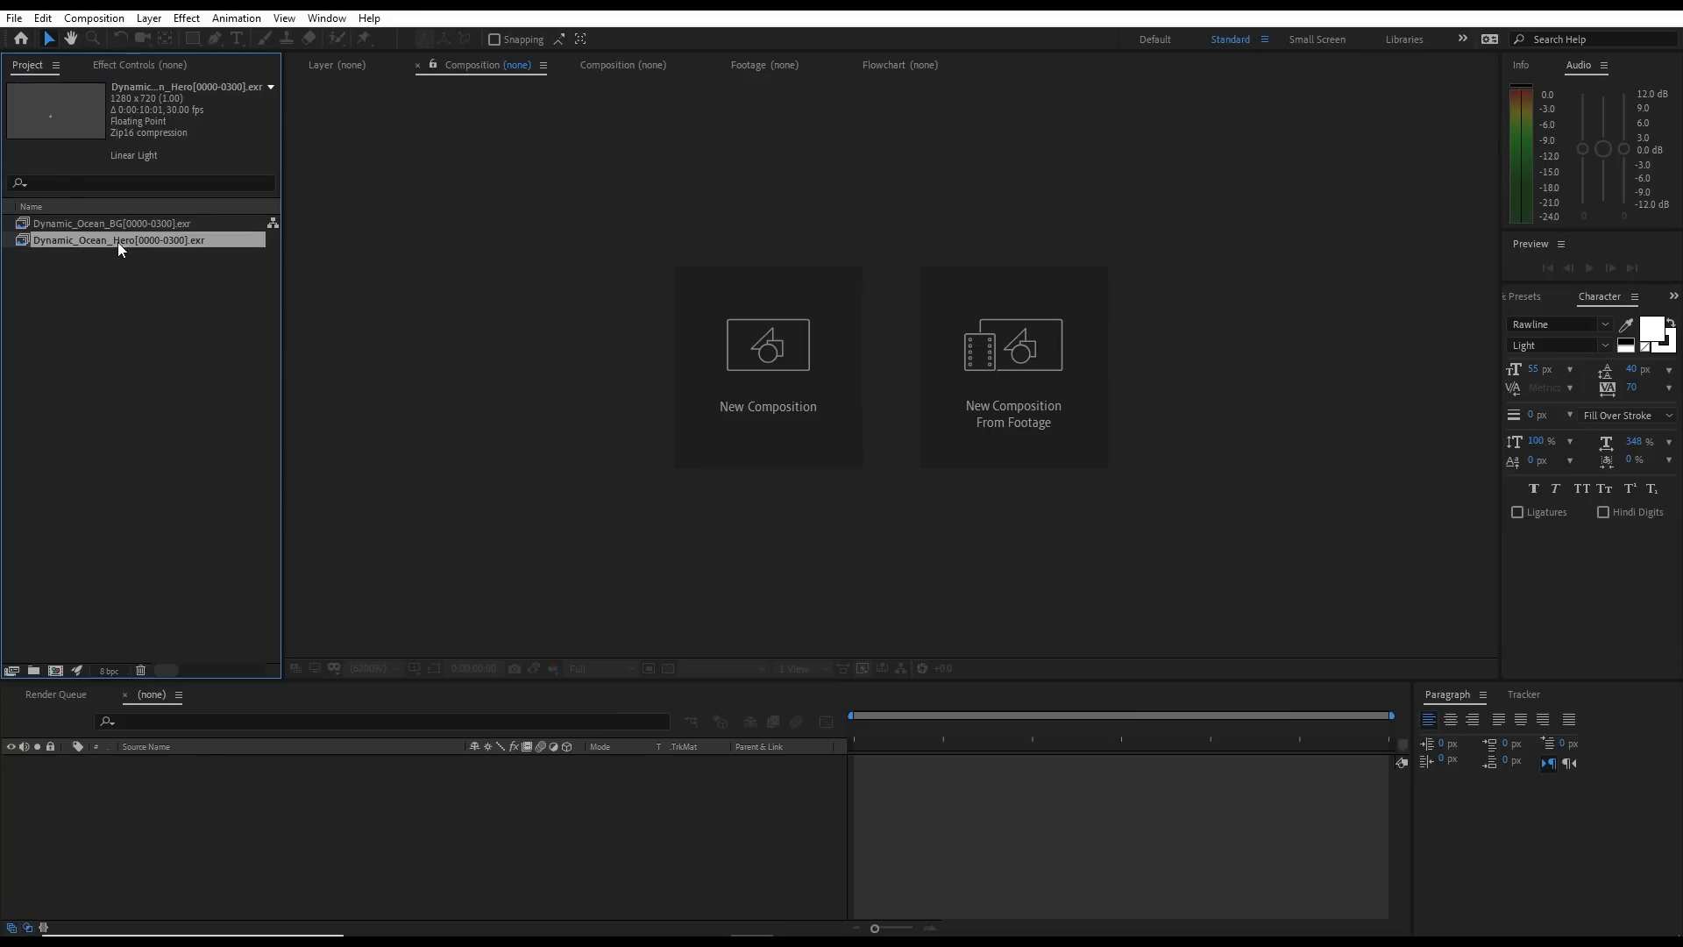
{"action": "left_click_drag", "start_coordinate": [131, 225], "coordinate": [195, 773]}
{"action": "key", "text": "space"}
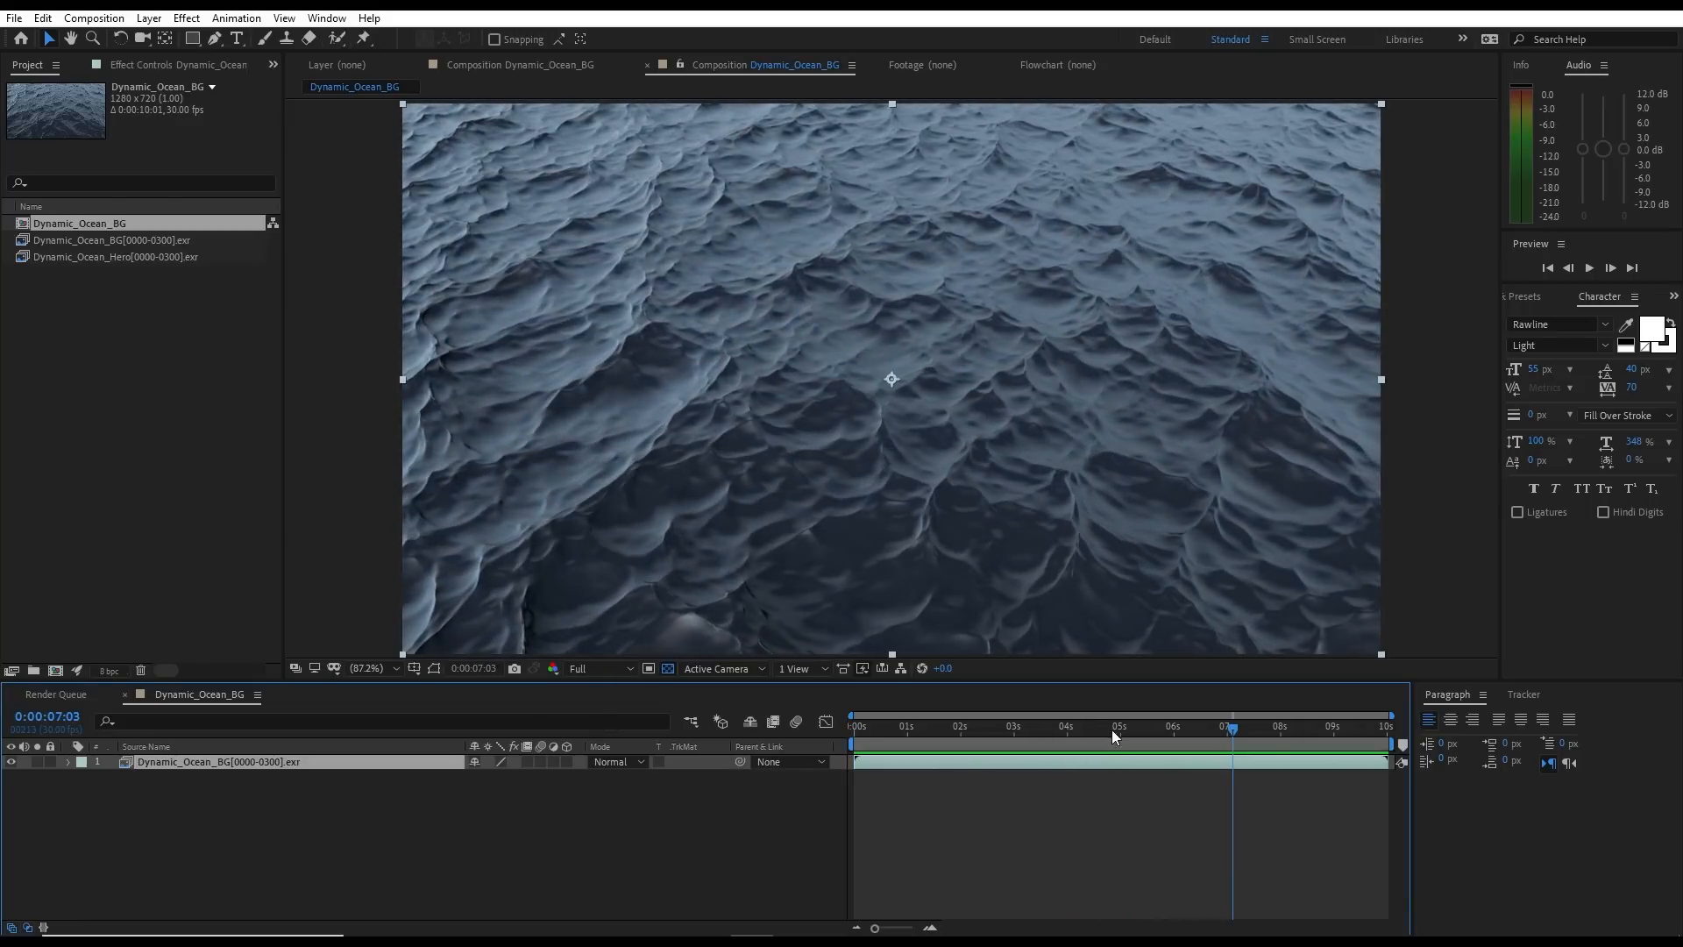
{"action": "left_click_drag", "start_coordinate": [921, 730], "coordinate": [1007, 730]}
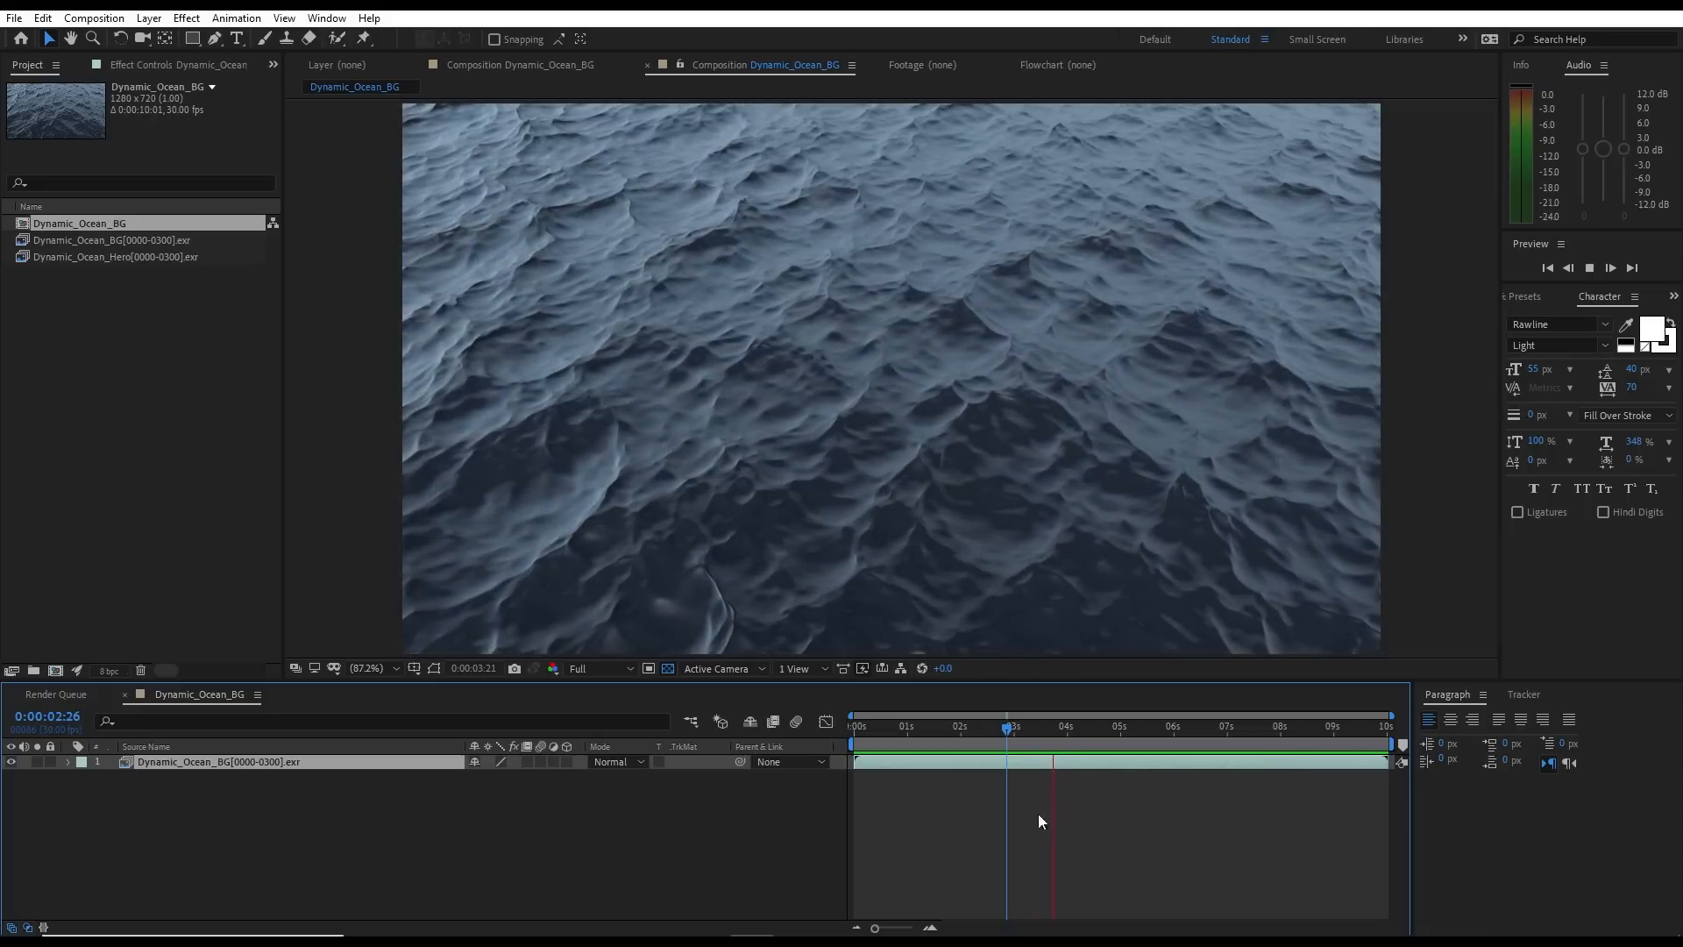
{"action": "key", "text": "space"}
Place the Dynamic_Ocean_Hero sequence above the background layer and preview it with the work area starting at 0:00:00:22
{"action": "left_click", "coordinate": [138, 256]}
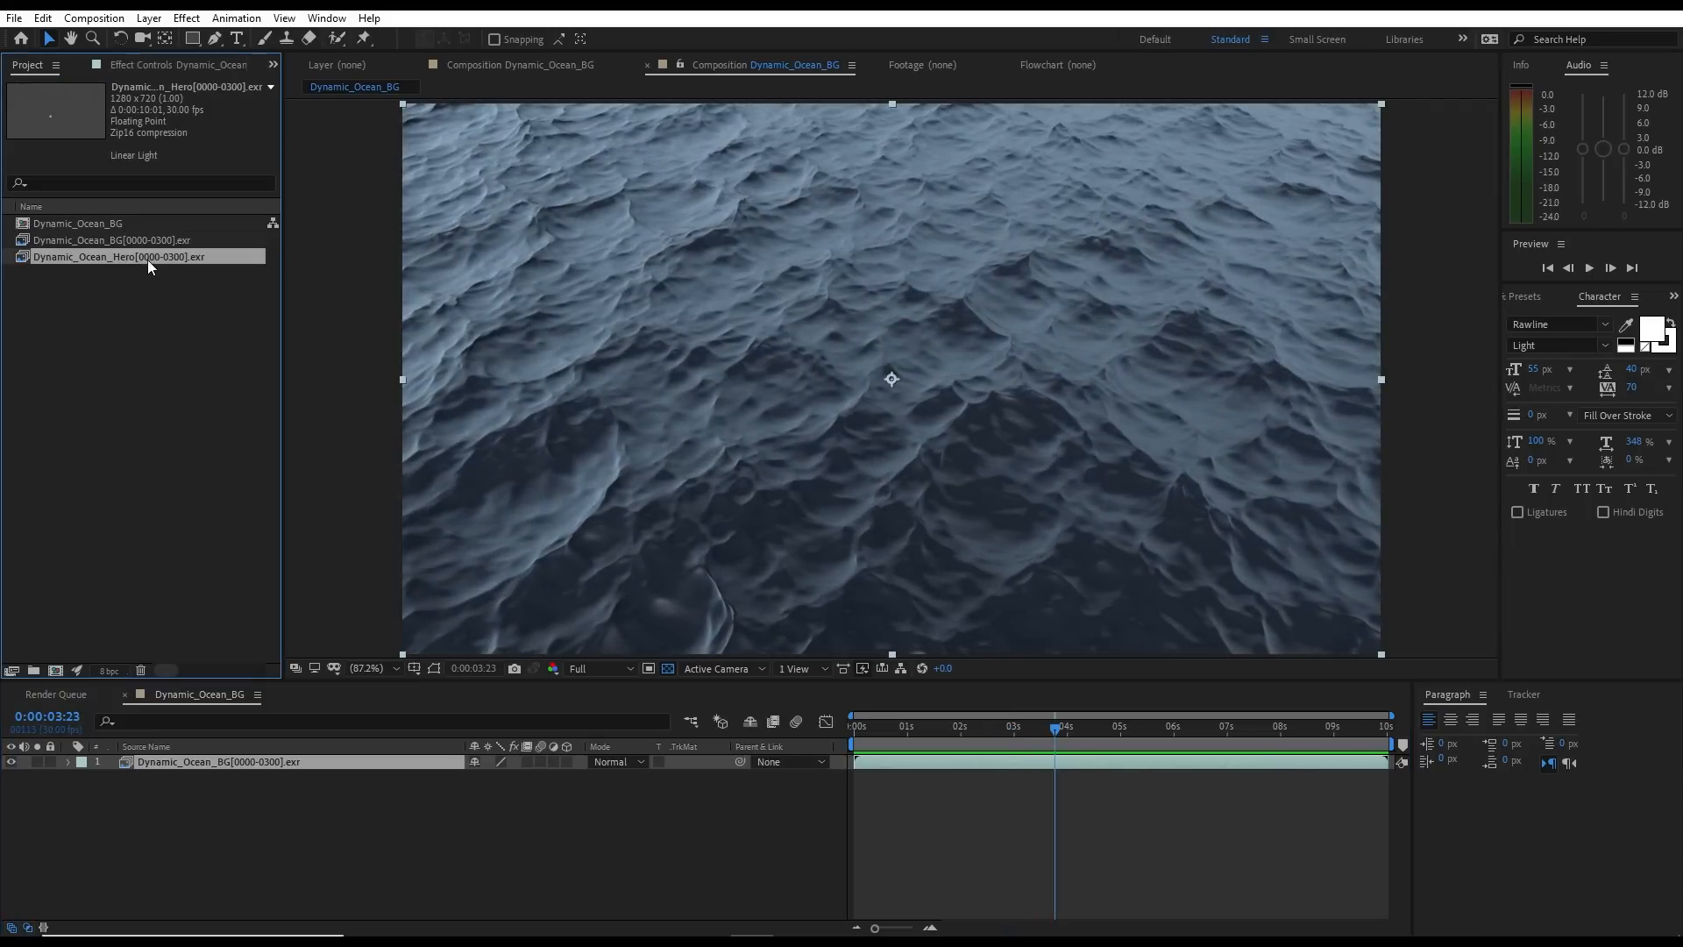
{"action": "left_click_drag", "start_coordinate": [140, 255], "coordinate": [182, 766]}
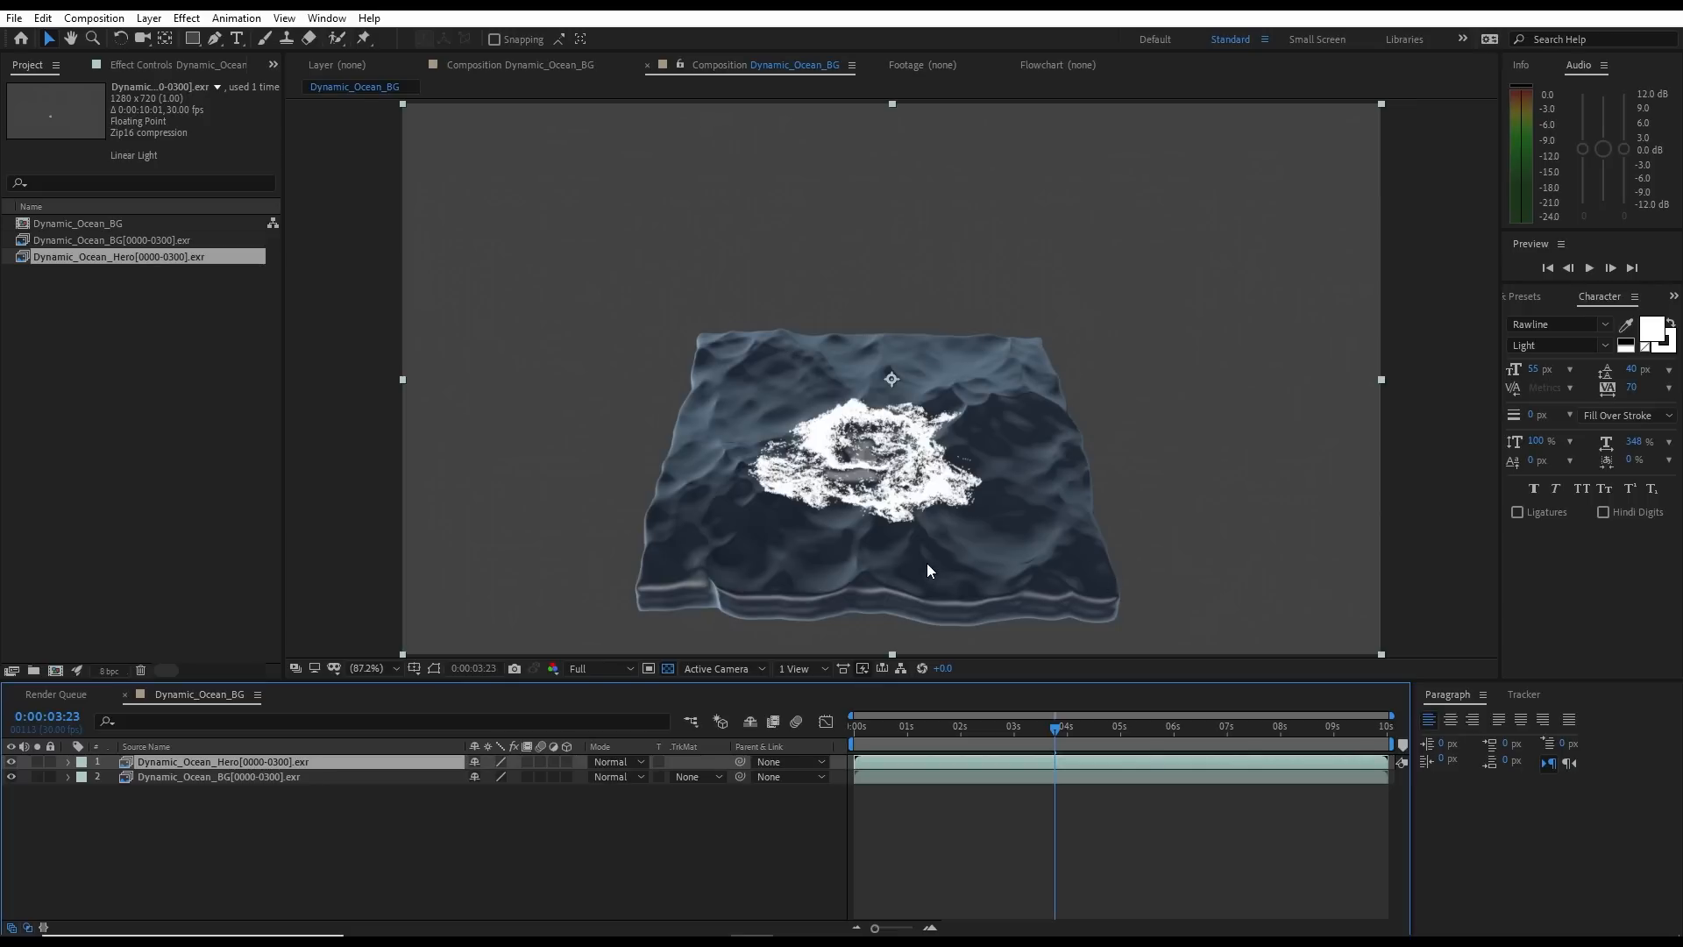
{"action": "mouse_move", "coordinate": [868, 729]}
{"action": "left_mouse_down"}
{"action": "mouse_move", "coordinate": [903, 740]}
{"action": "mouse_move", "coordinate": [889, 745]}
{"action": "left_mouse_up"}
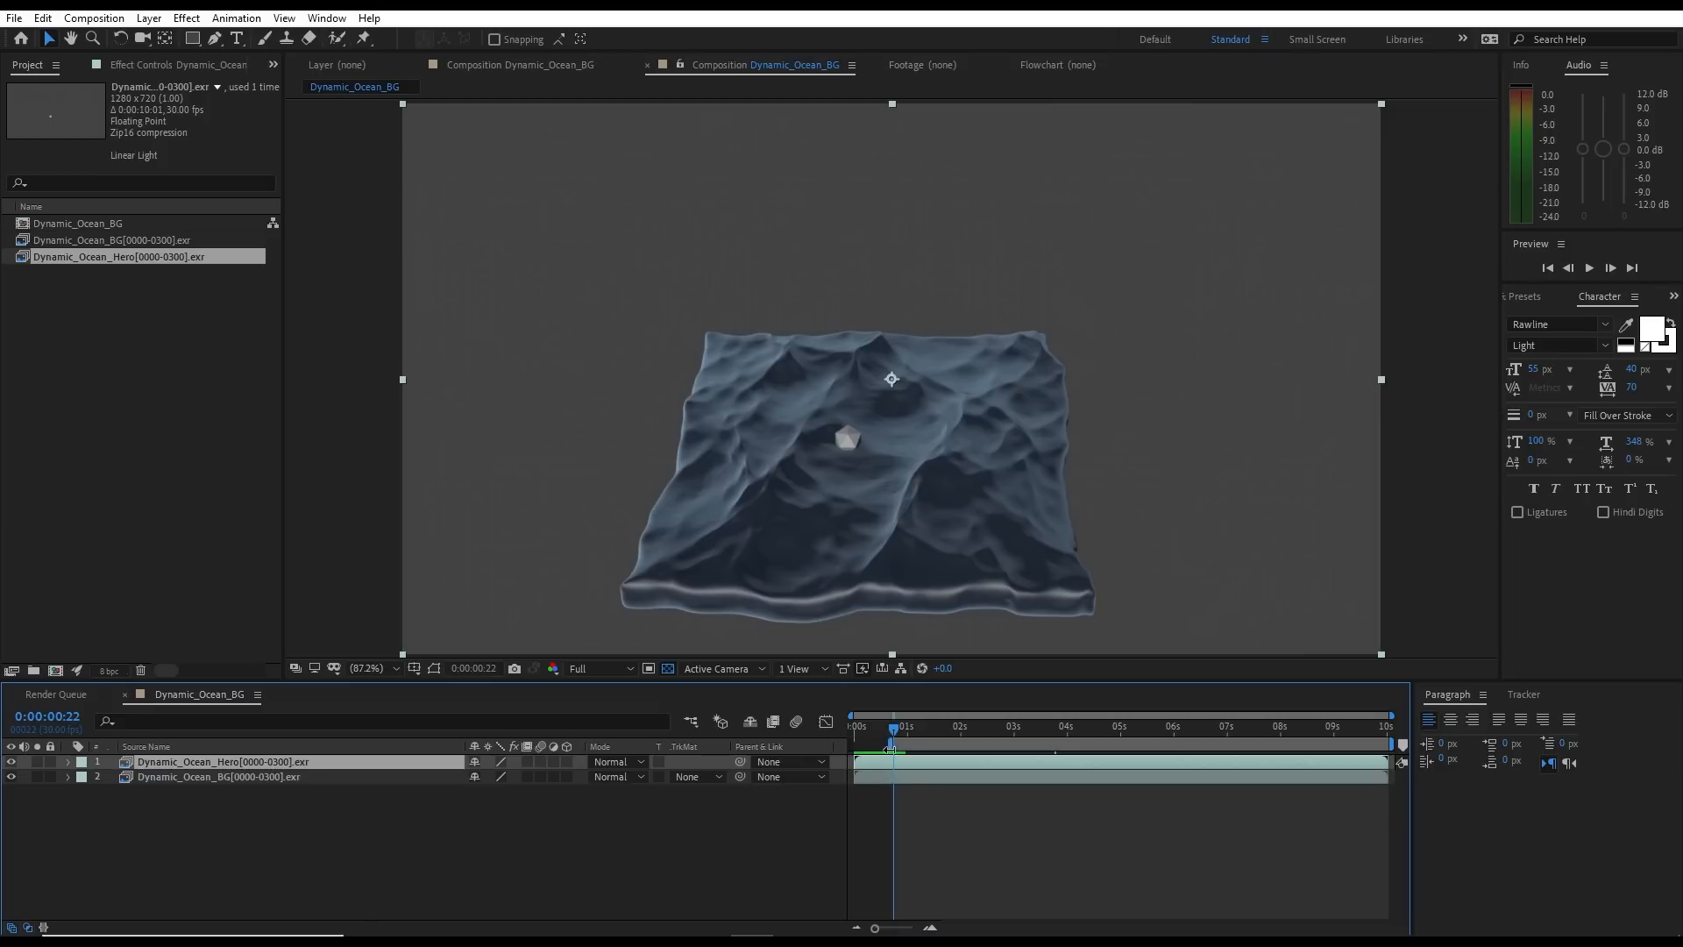
{"action": "key", "text": "space"}
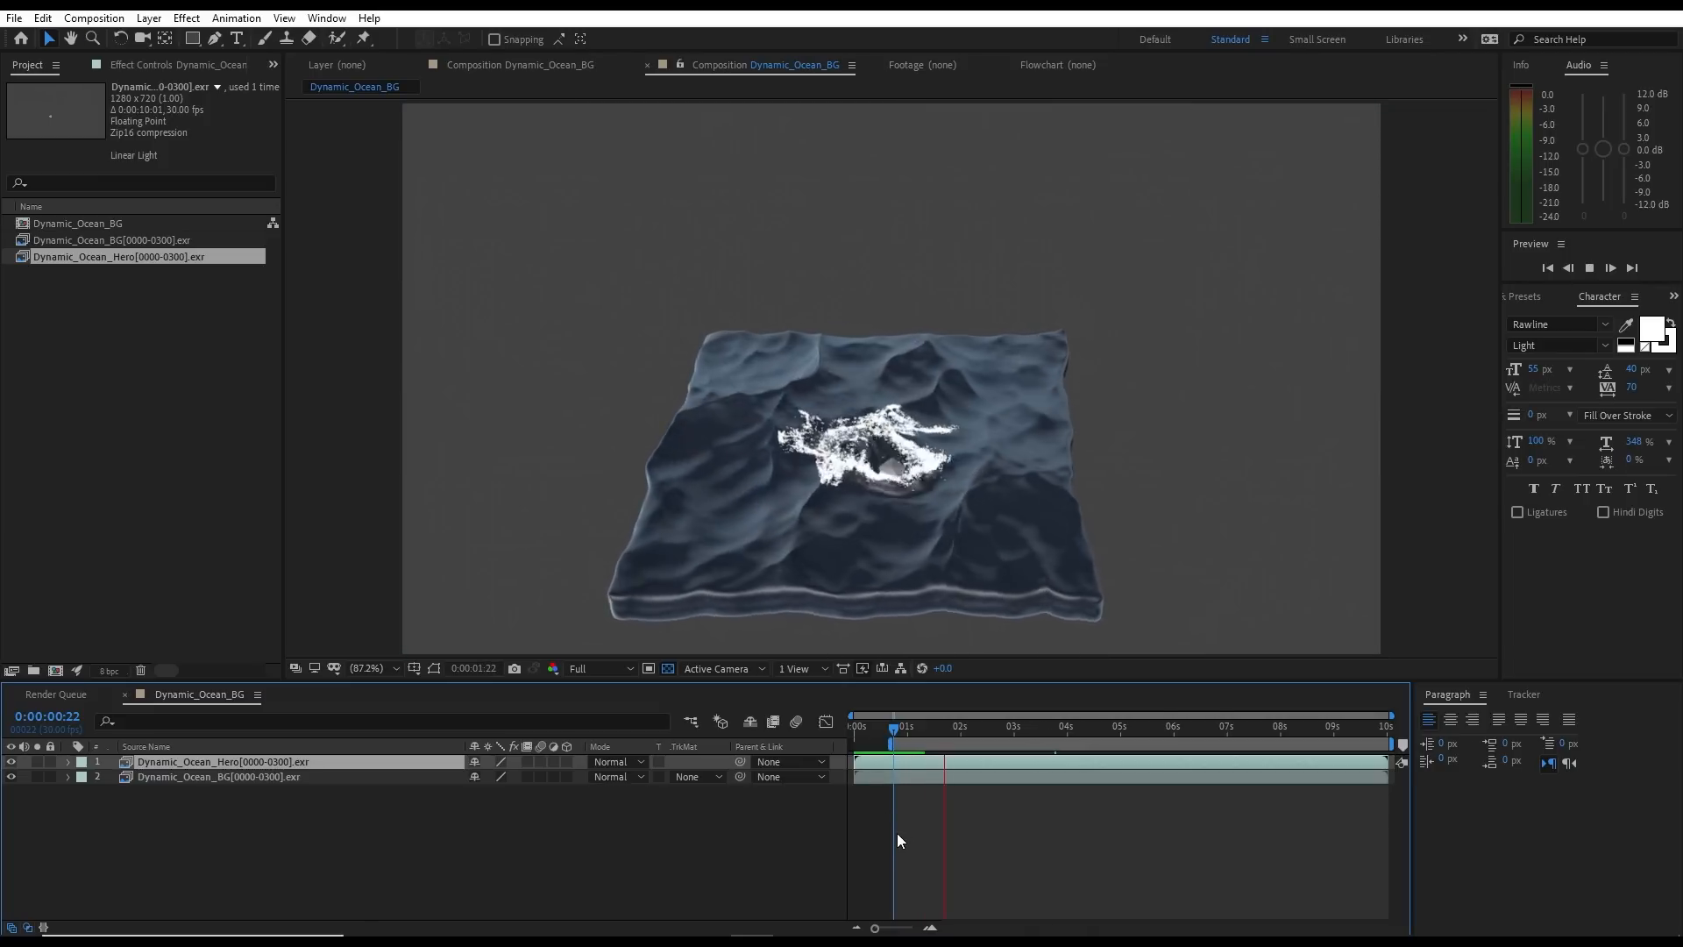
Draw a closed four-point Pen mask on the Dynamic_Ocean_Hero layer, just inside the edges of the fluid's top surface
{"action": "key", "text": "space"}
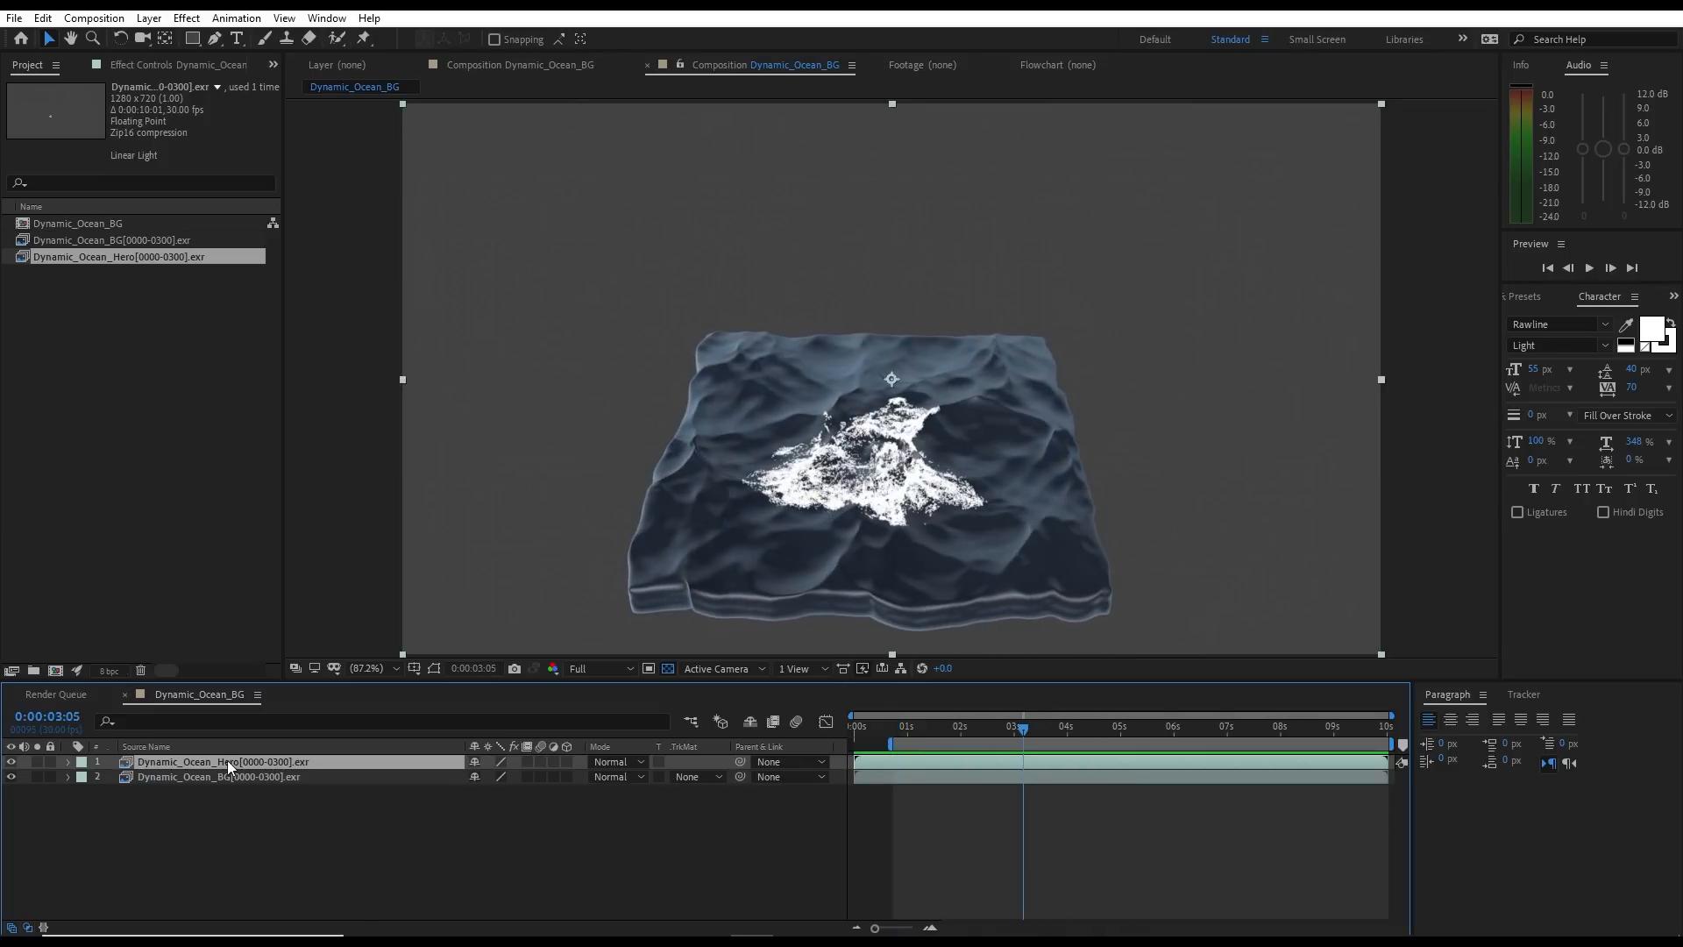
{"action": "left_click", "coordinate": [215, 38]}
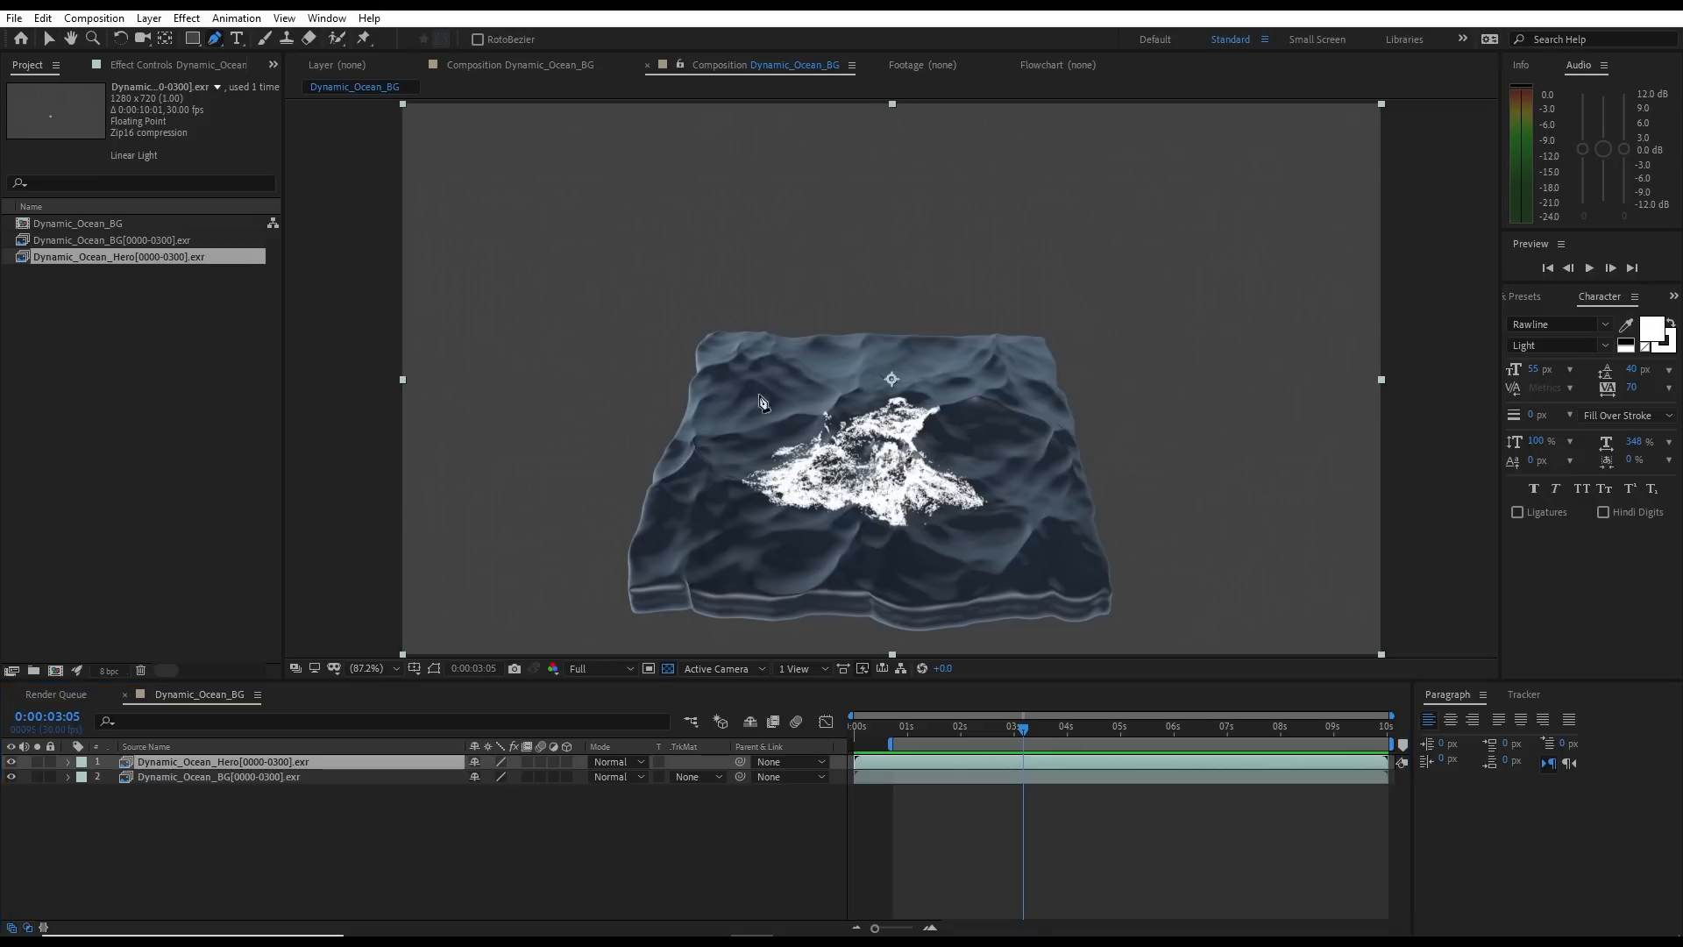
{"action": "left_click", "coordinate": [718, 344]}
{"action": "left_click", "coordinate": [1035, 348]}
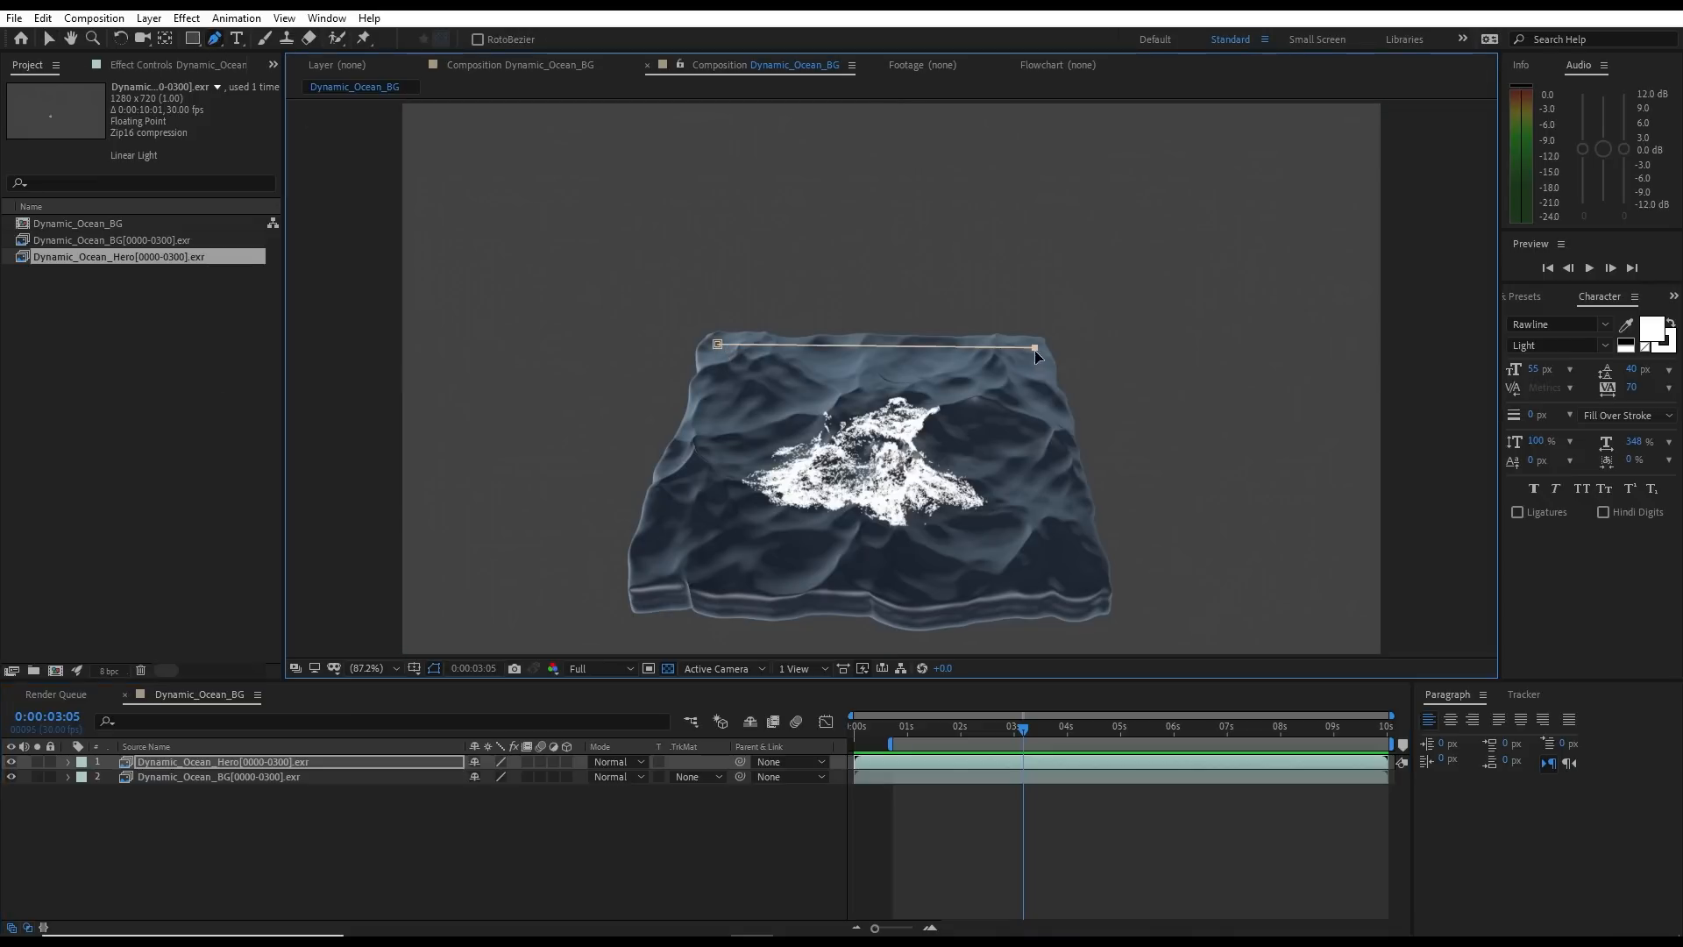
{"action": "left_click", "coordinate": [1084, 574]}
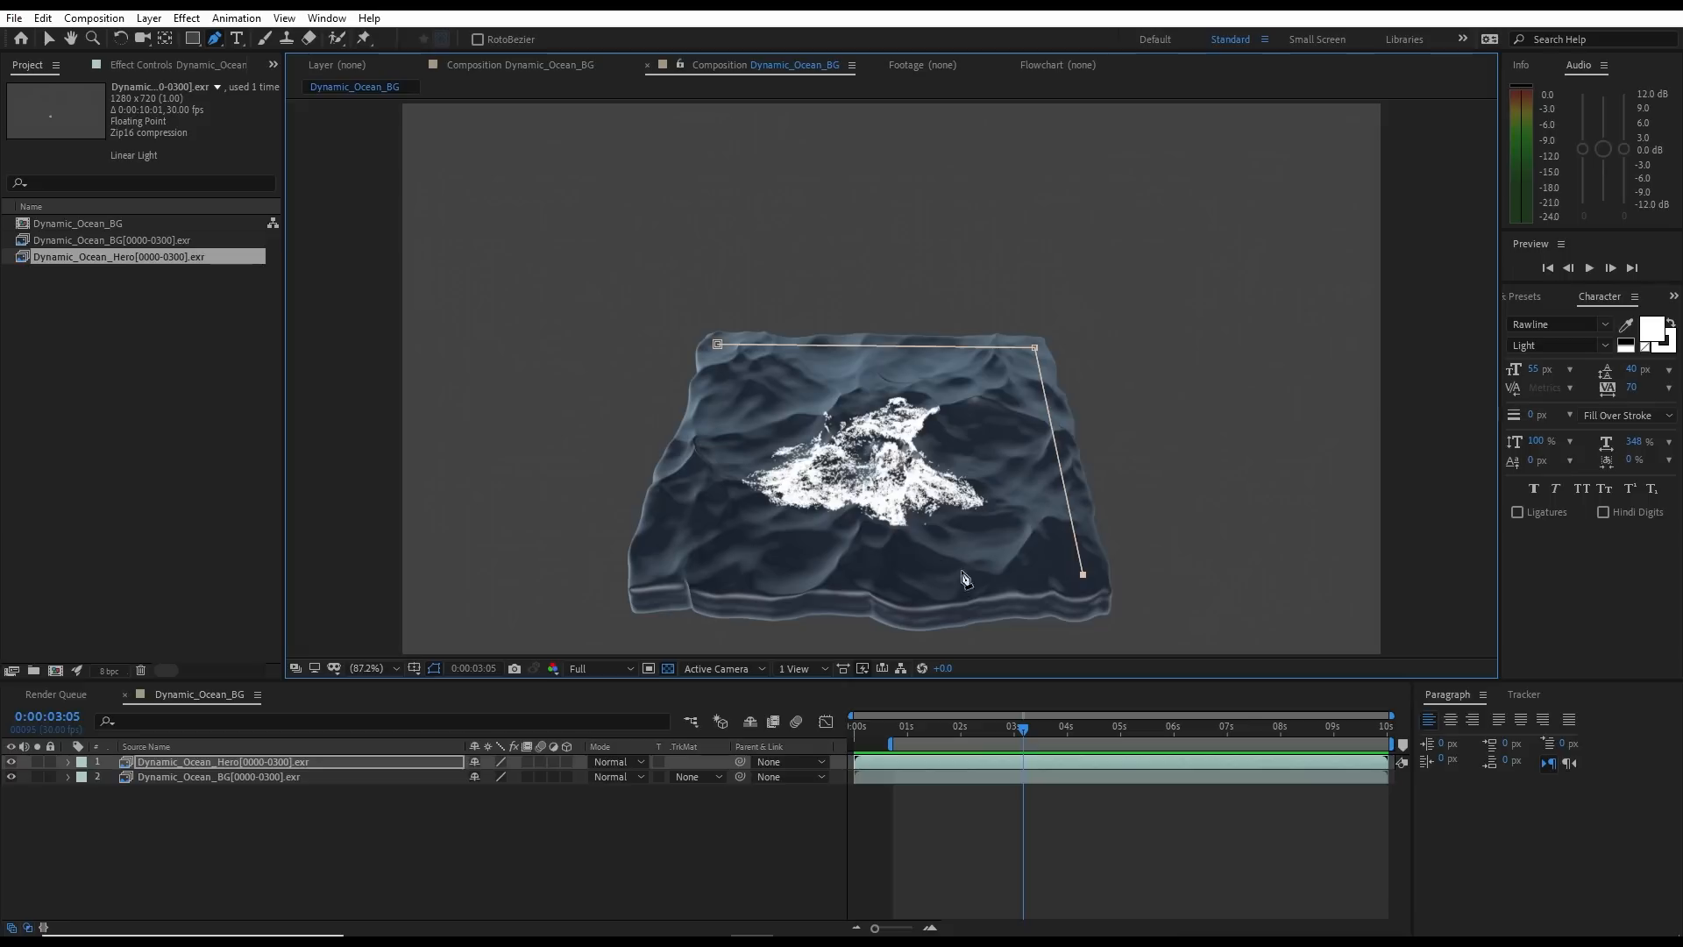
{"action": "left_click", "coordinate": [658, 563]}
{"action": "left_click", "coordinate": [718, 345]}
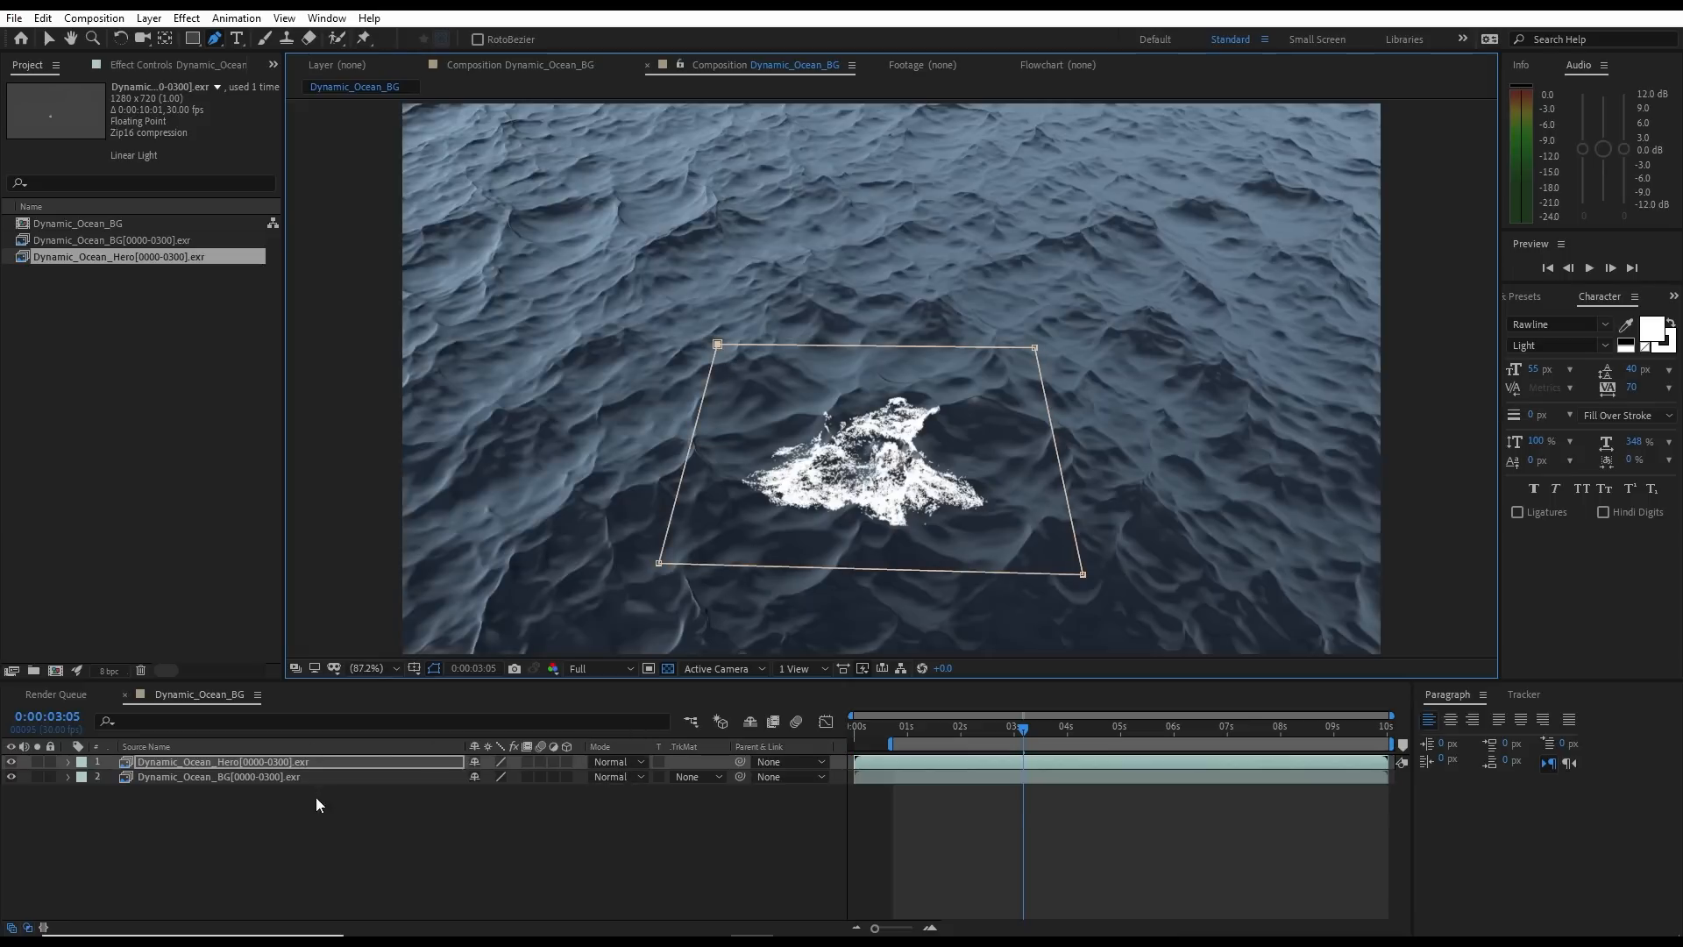
Set the hero layer mask's feather to 10 pixels
{"action": "key", "text": "m"}
{"action": "key", "text": "m"}
{"action": "left_click", "coordinate": [491, 806]}
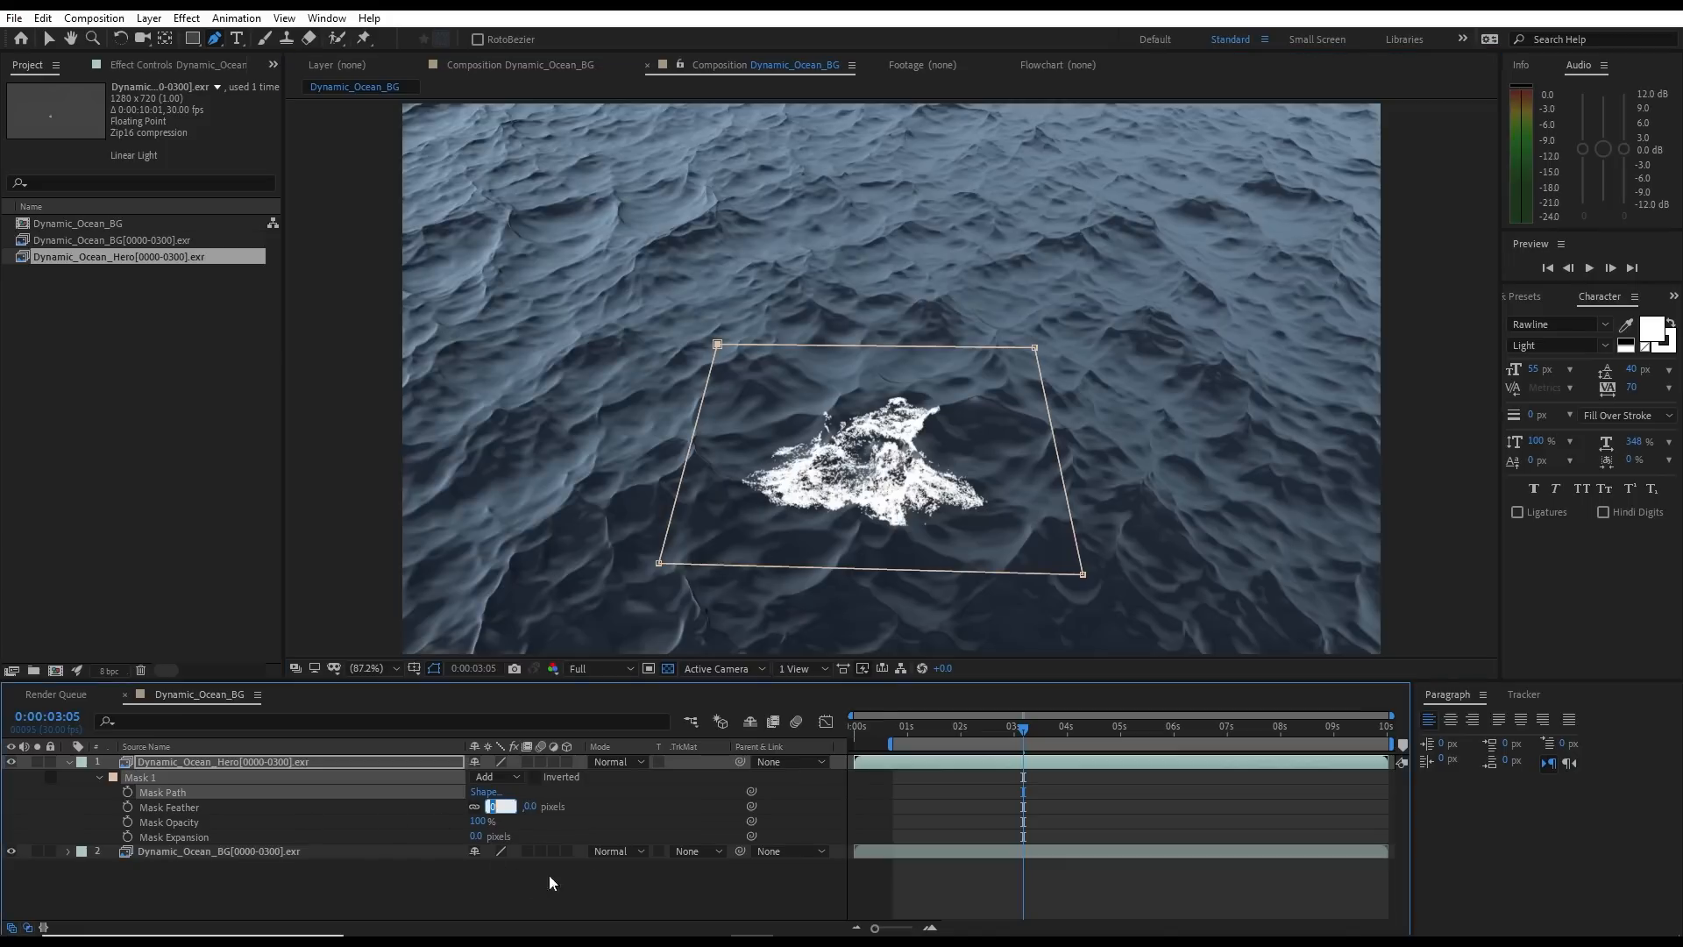
{"action": "type", "text": "10"}
{"action": "key", "text": "Return"}
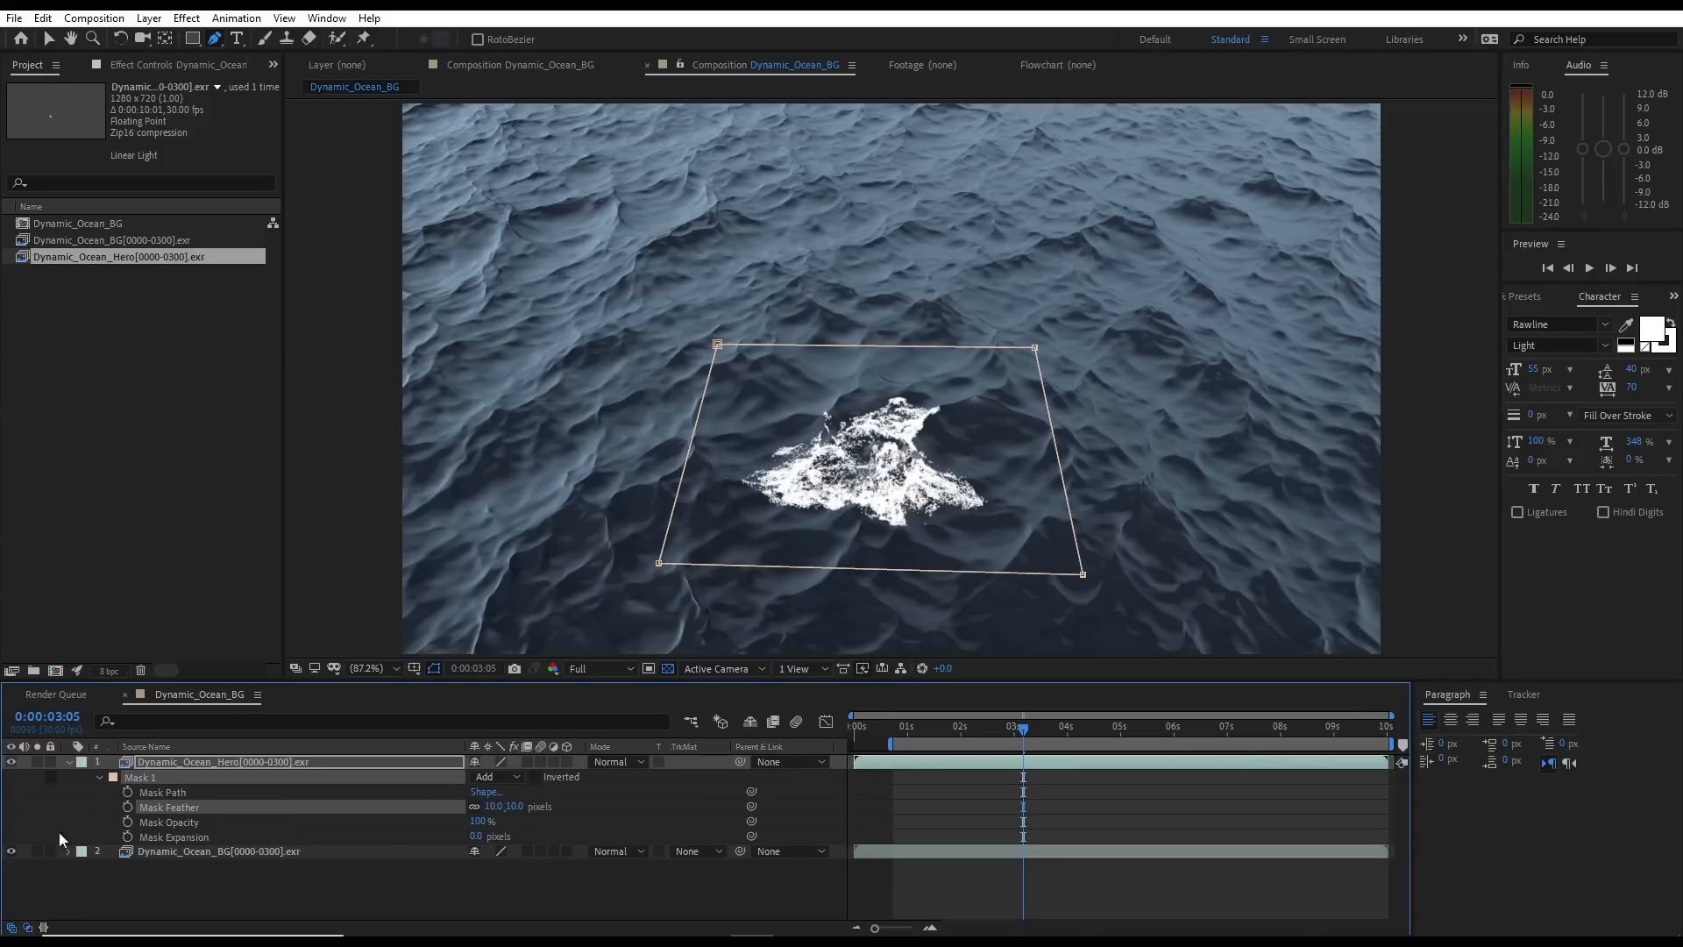
Hide the background layer and mask outline, and scrub to 0:00:05:27 to check the foam against the mask edges
{"action": "left_click", "coordinate": [11, 852]}
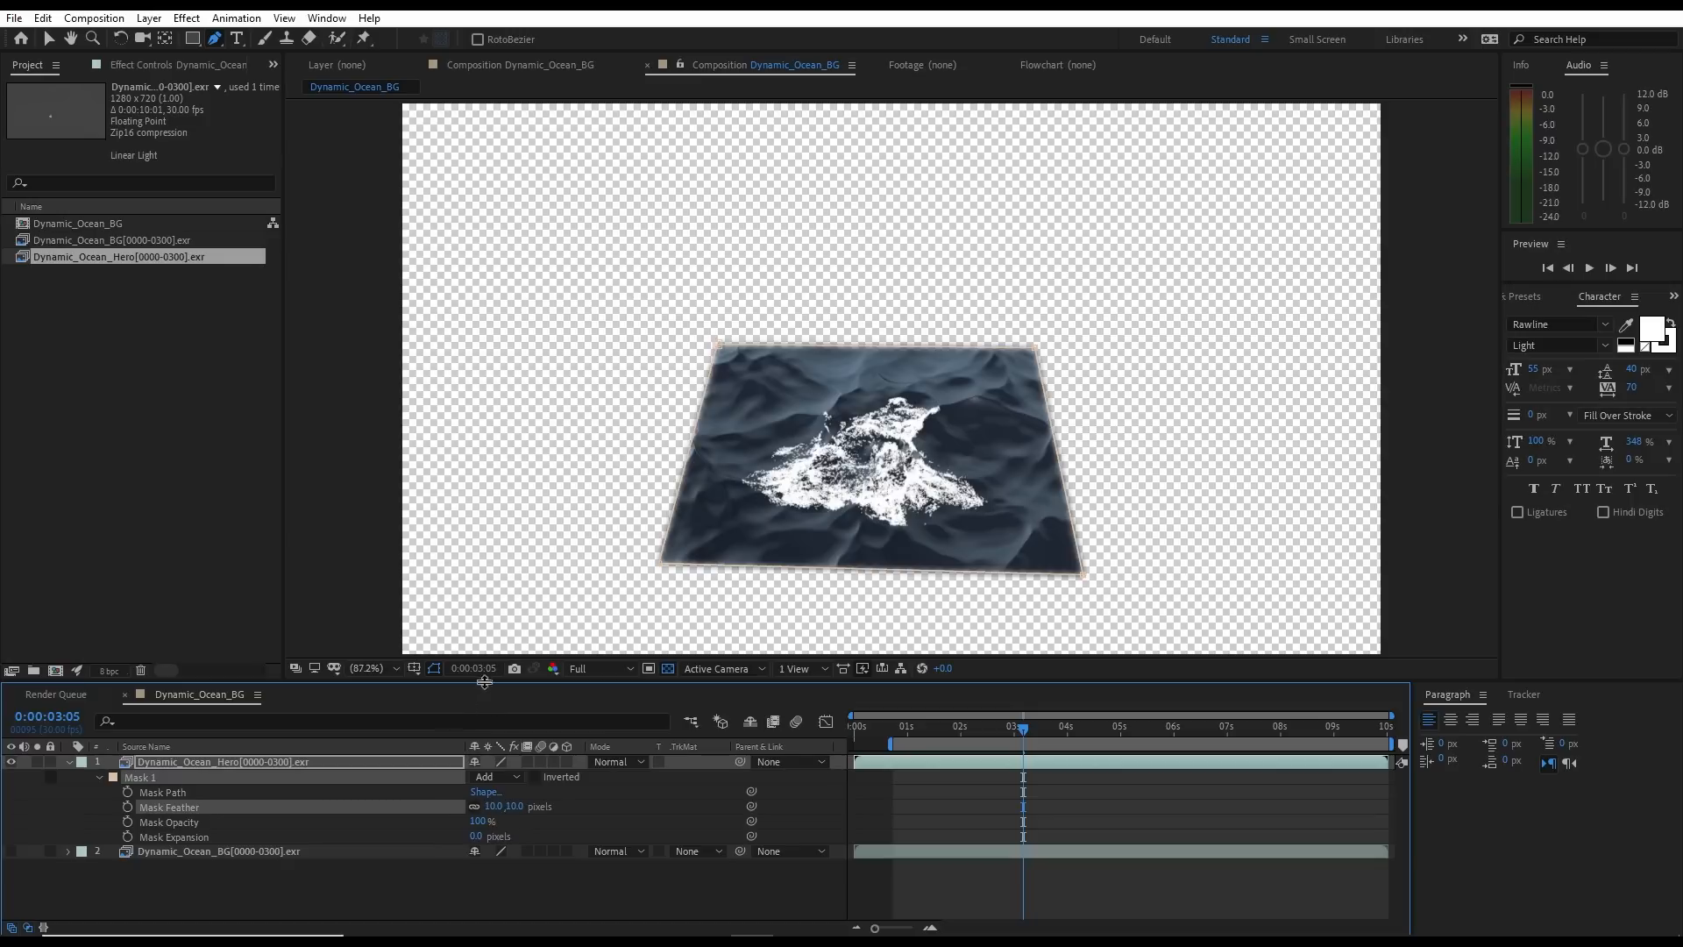
{"action": "left_click", "coordinate": [435, 670]}
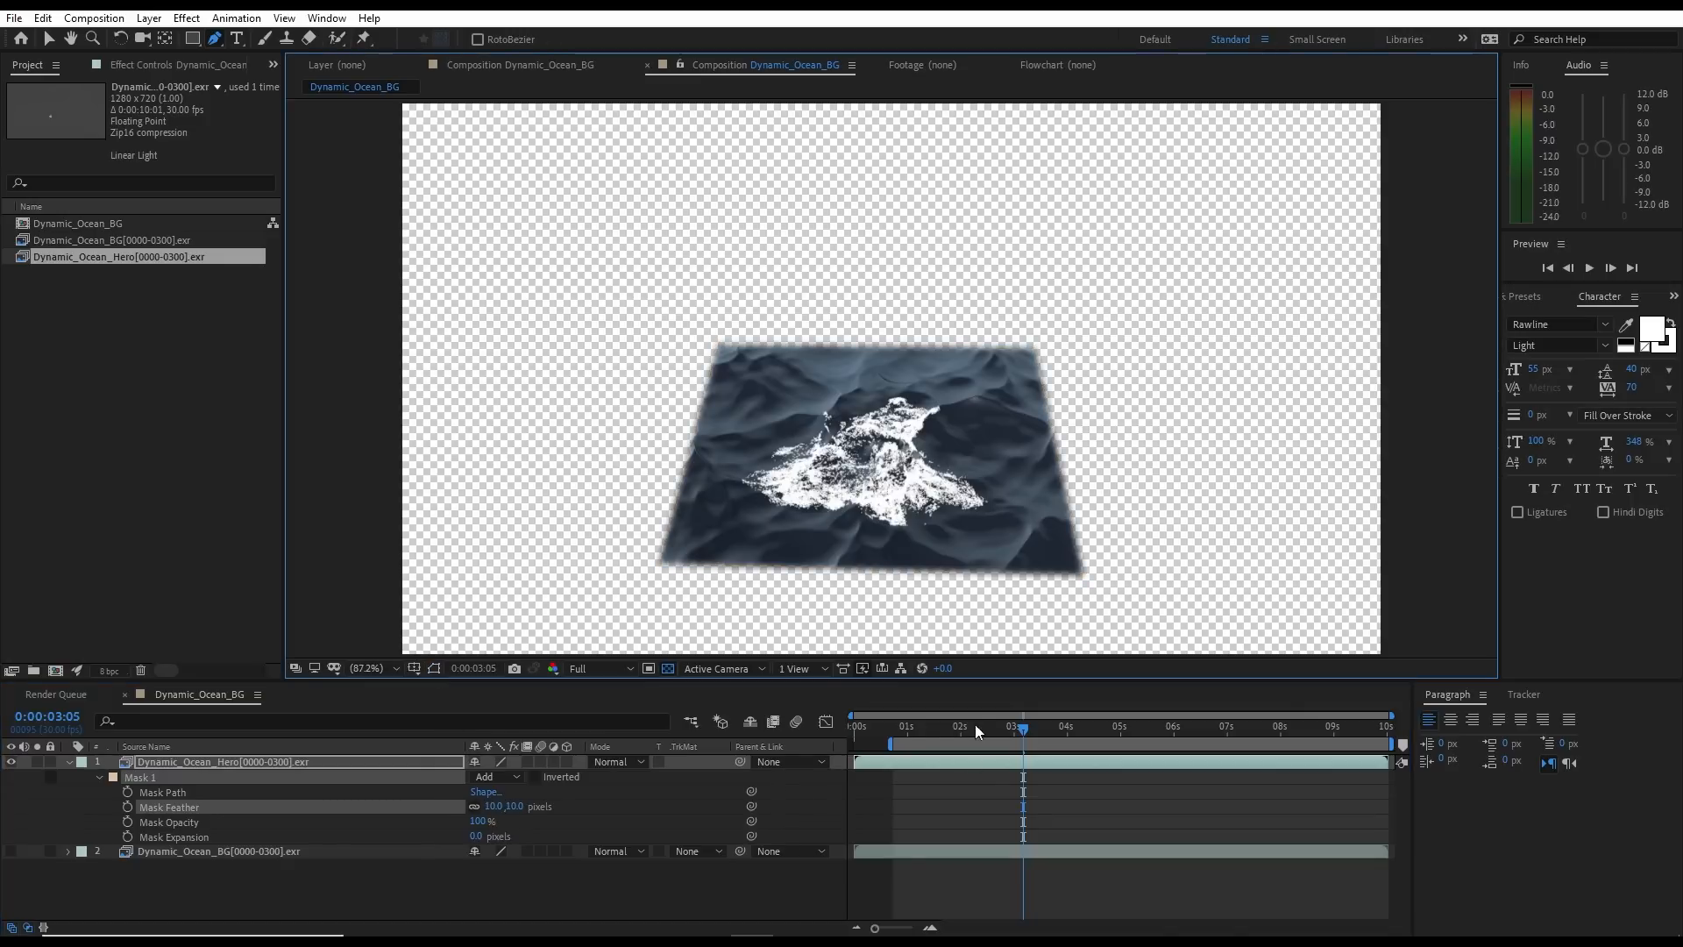
{"action": "left_click_drag", "start_coordinate": [975, 724], "coordinate": [1170, 765]}
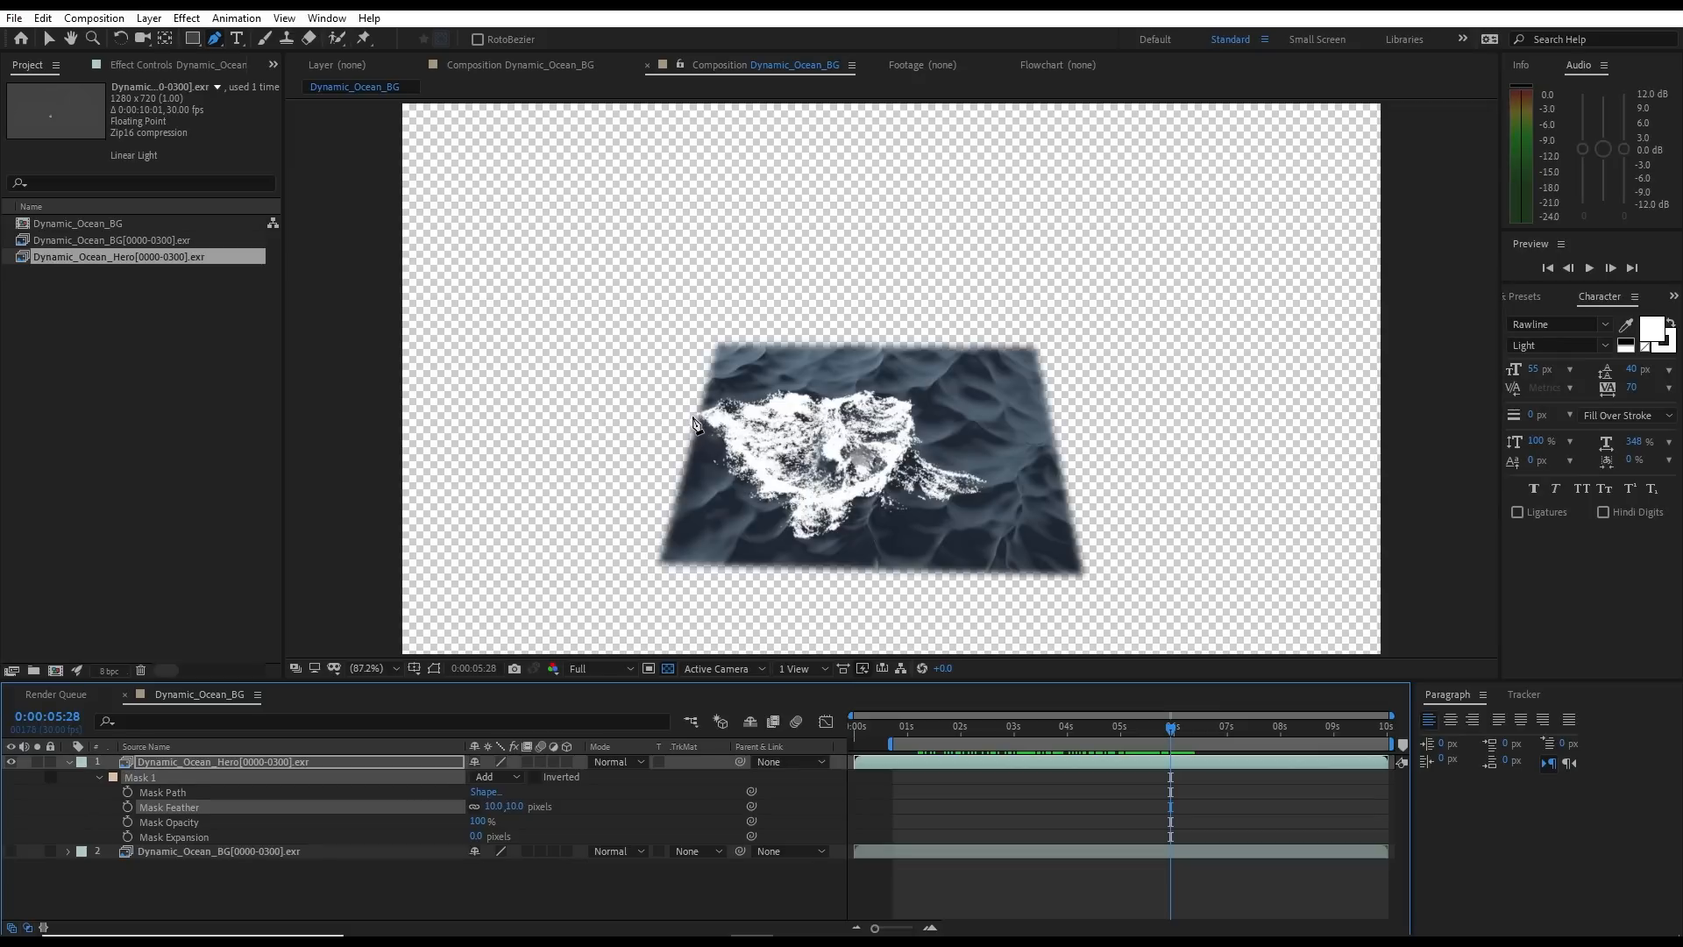
{"action": "mouse_move", "coordinate": [1199, 730]}
{"action": "left_mouse_down"}
{"action": "mouse_move", "coordinate": [1275, 735]}
{"action": "mouse_move", "coordinate": [1105, 728]}
{"action": "mouse_move", "coordinate": [1191, 733]}
{"action": "mouse_move", "coordinate": [1107, 733]}
{"action": "mouse_move", "coordinate": [1184, 733]}
{"action": "mouse_move", "coordinate": [1169, 733]}
{"action": "left_mouse_up"}
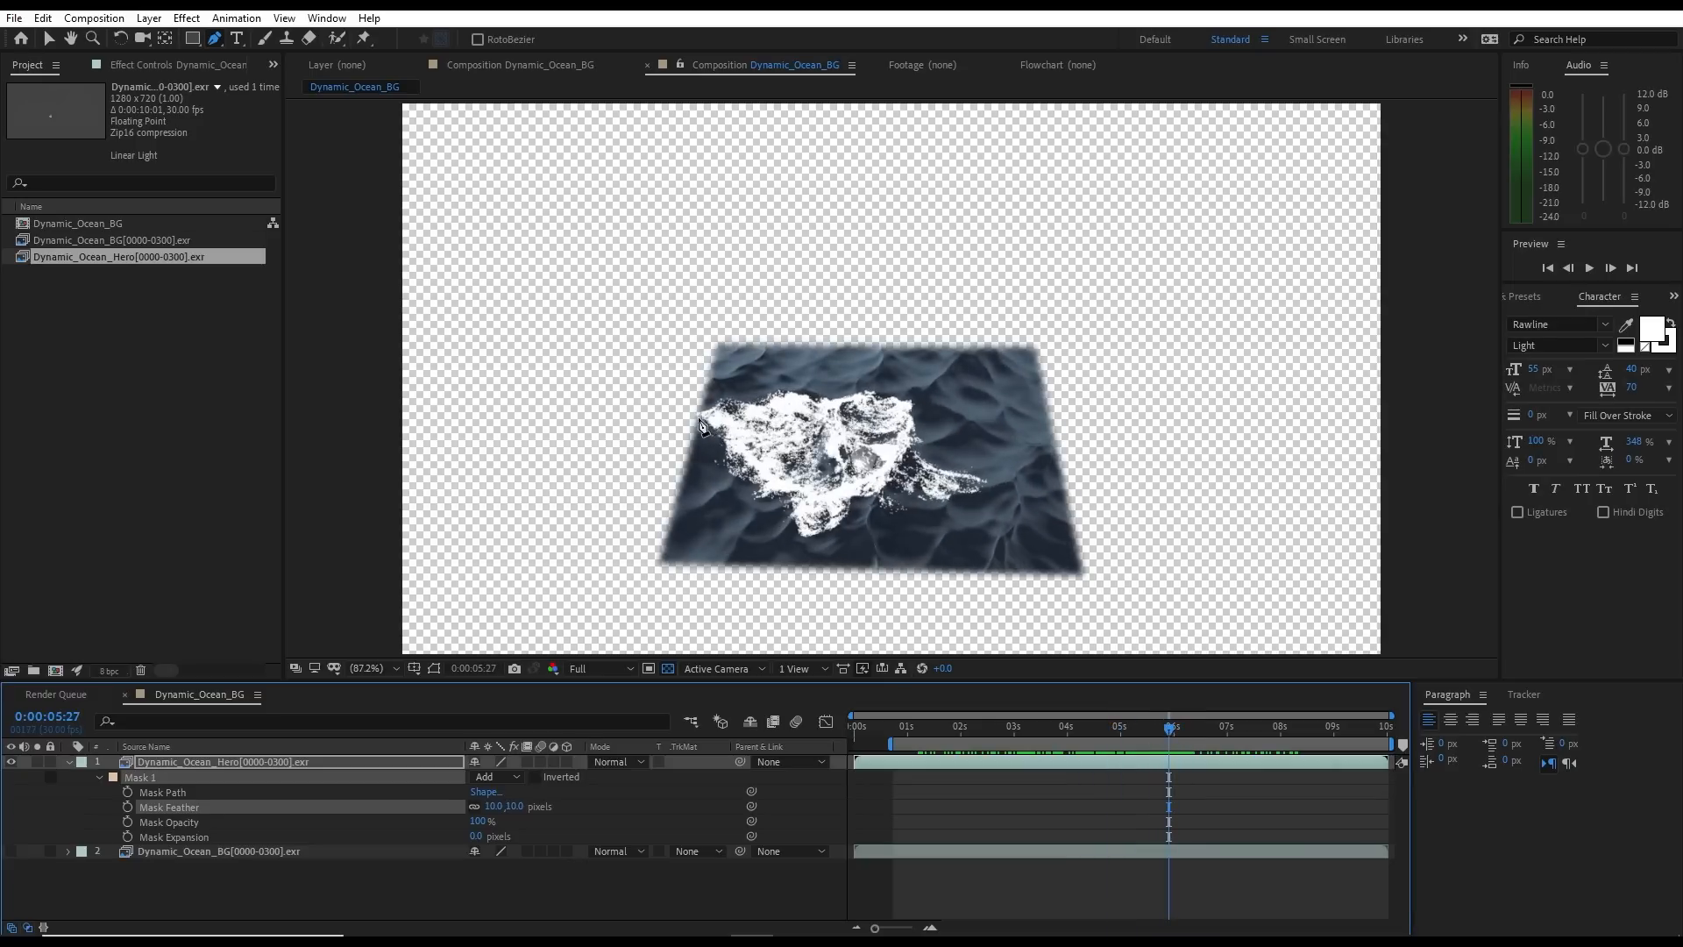
Show the mask outline and reshape its left edge outward with added points to include the foam crossing it
{"action": "left_click", "coordinate": [414, 668]}
{"action": "left_click", "coordinate": [414, 668]}
{"action": "left_click", "coordinate": [434, 669]}
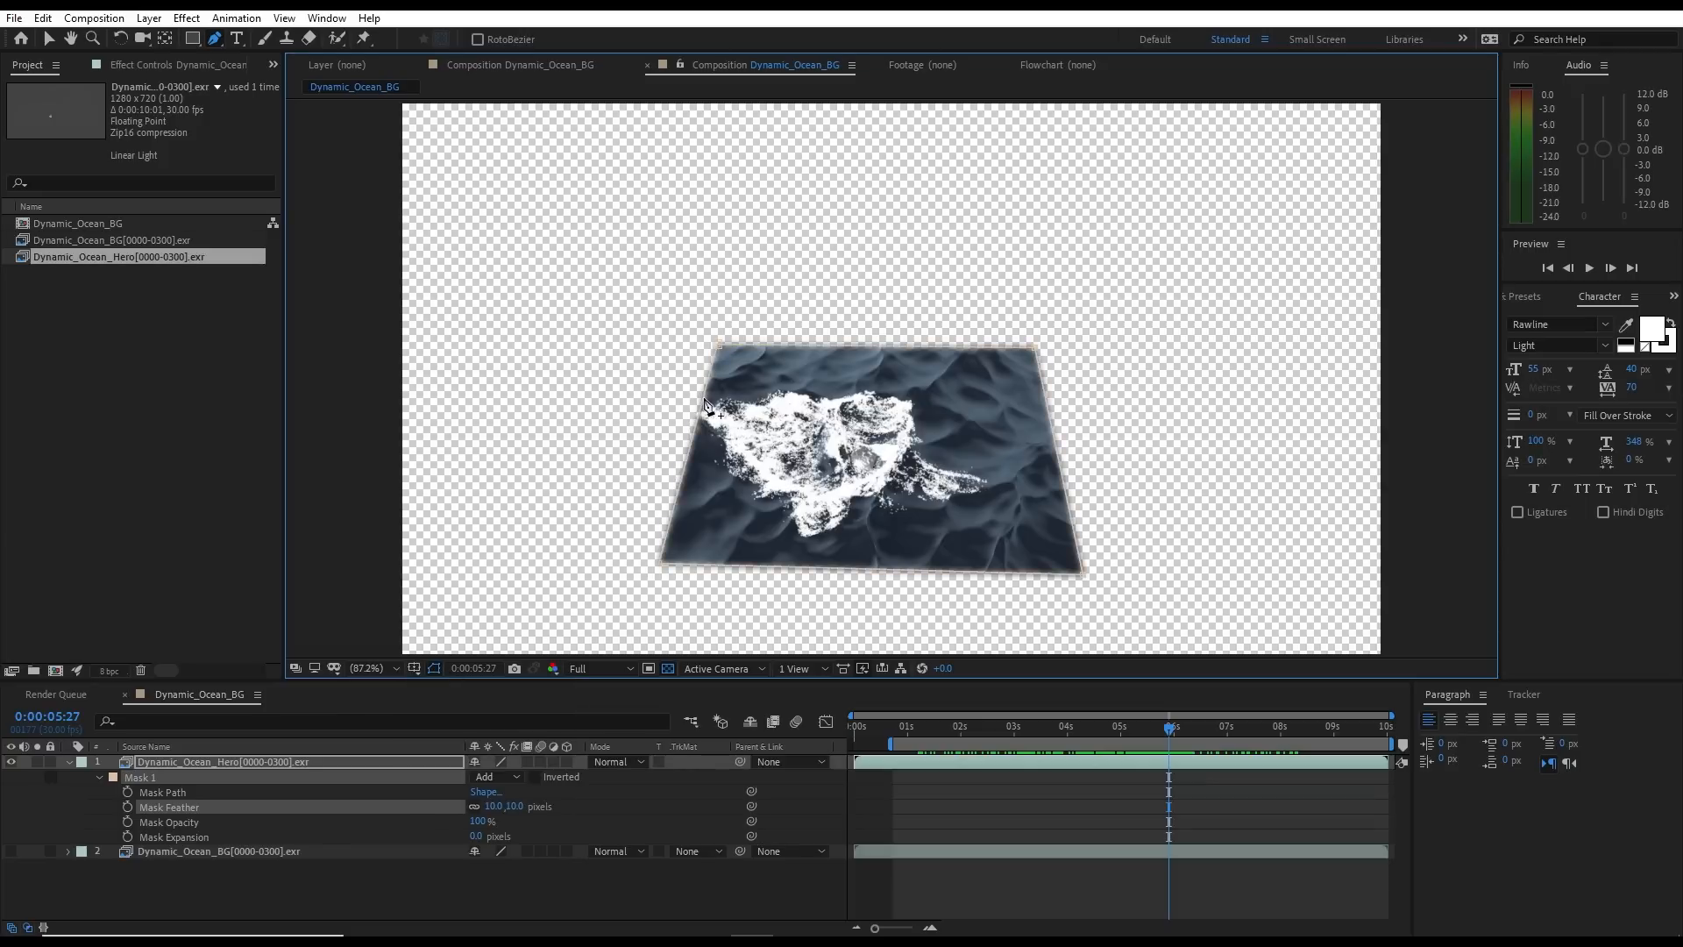
{"action": "left_click", "coordinate": [705, 402]}
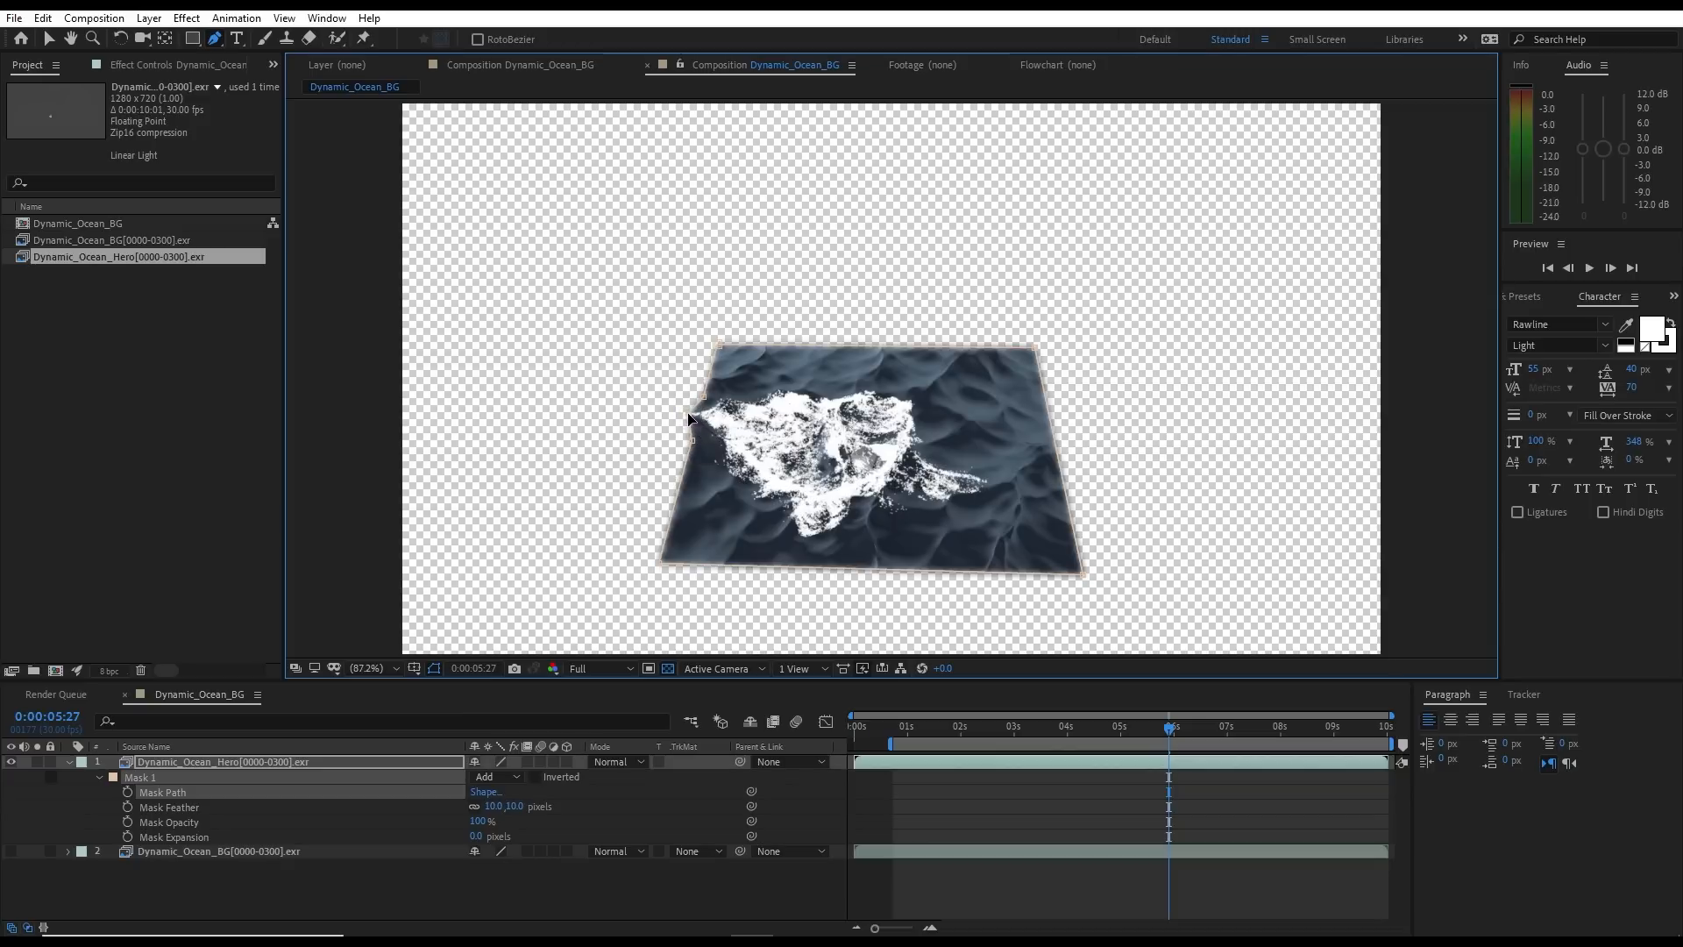
{"action": "left_click_drag", "start_coordinate": [705, 397], "coordinate": [702, 401]}
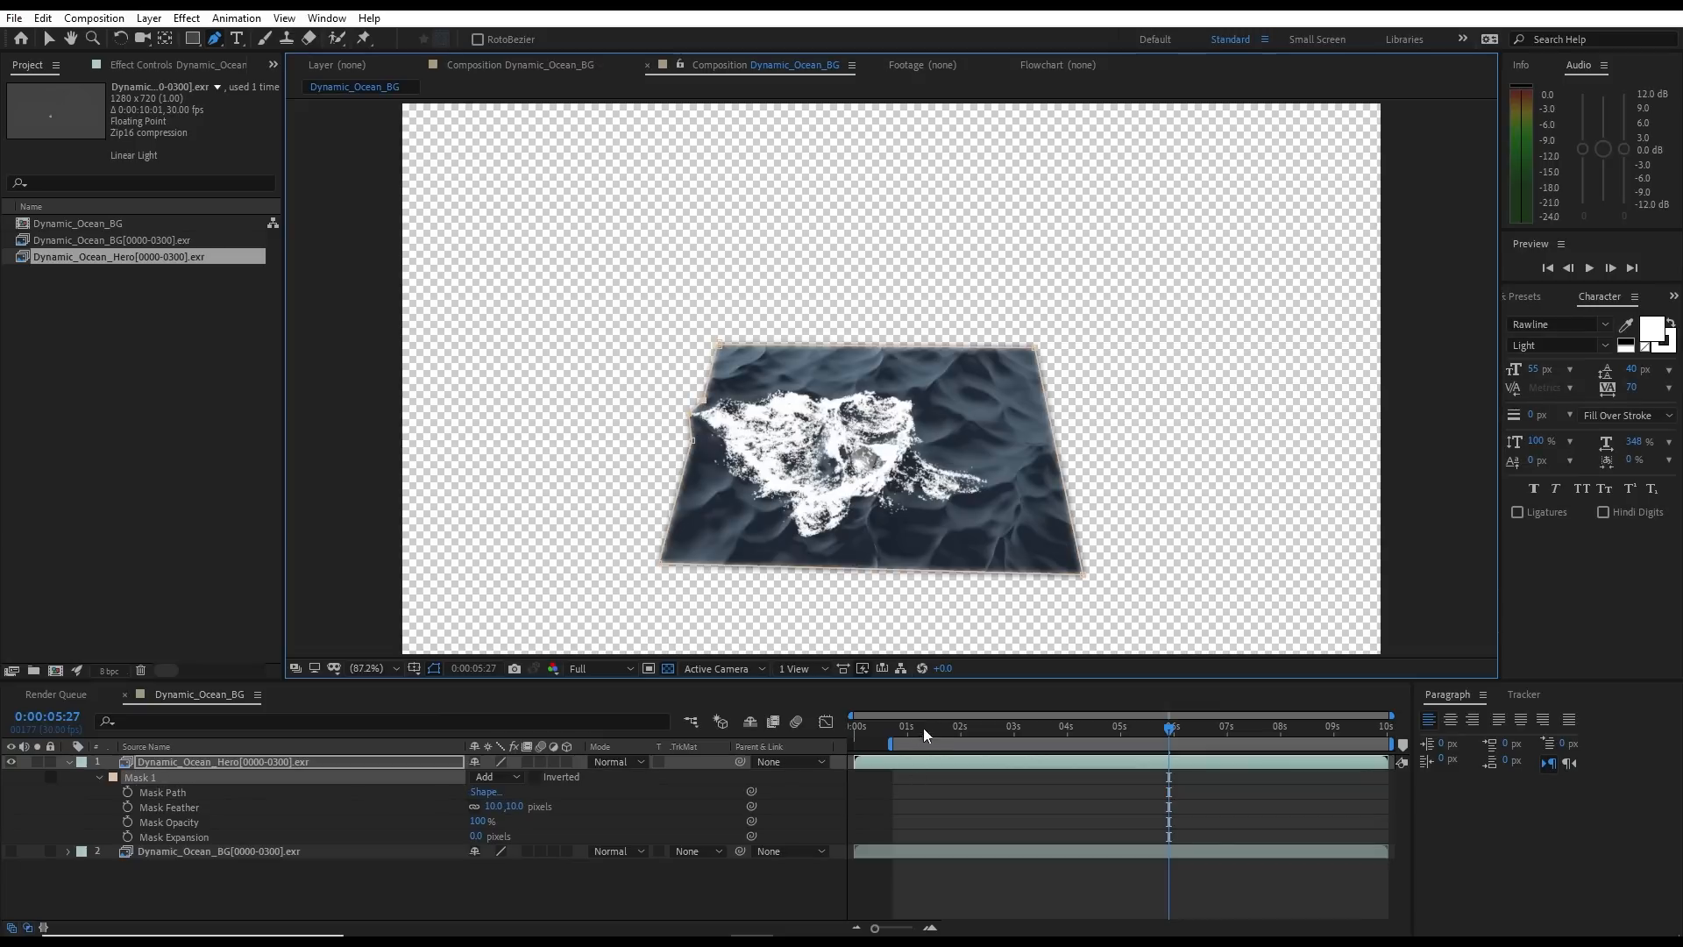
Check the reshaped mask against the foam throughout the sequence, with the mask outline hidden for the final playback
{"action": "left_click_drag", "start_coordinate": [925, 735], "coordinate": [1257, 775]}
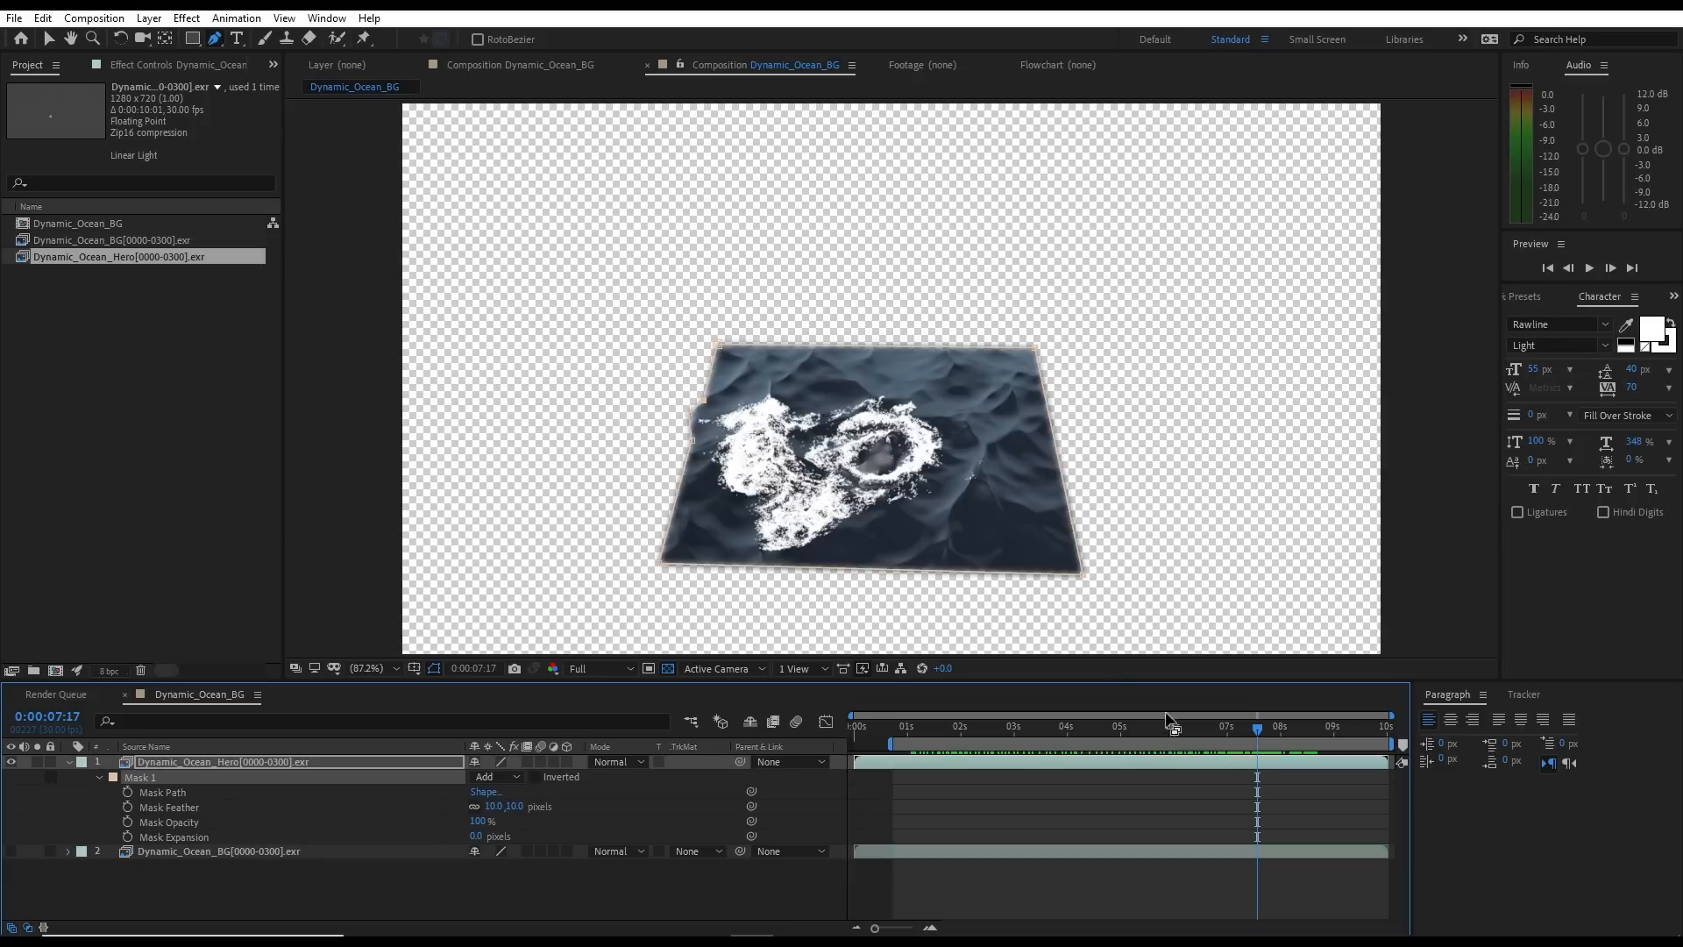
{"action": "mouse_move", "coordinate": [1255, 734]}
{"action": "left_mouse_down"}
{"action": "mouse_move", "coordinate": [1304, 735]}
{"action": "mouse_move", "coordinate": [1156, 739]}
{"action": "mouse_move", "coordinate": [1268, 744]}
{"action": "left_mouse_up"}
{"action": "left_click", "coordinate": [434, 669]}
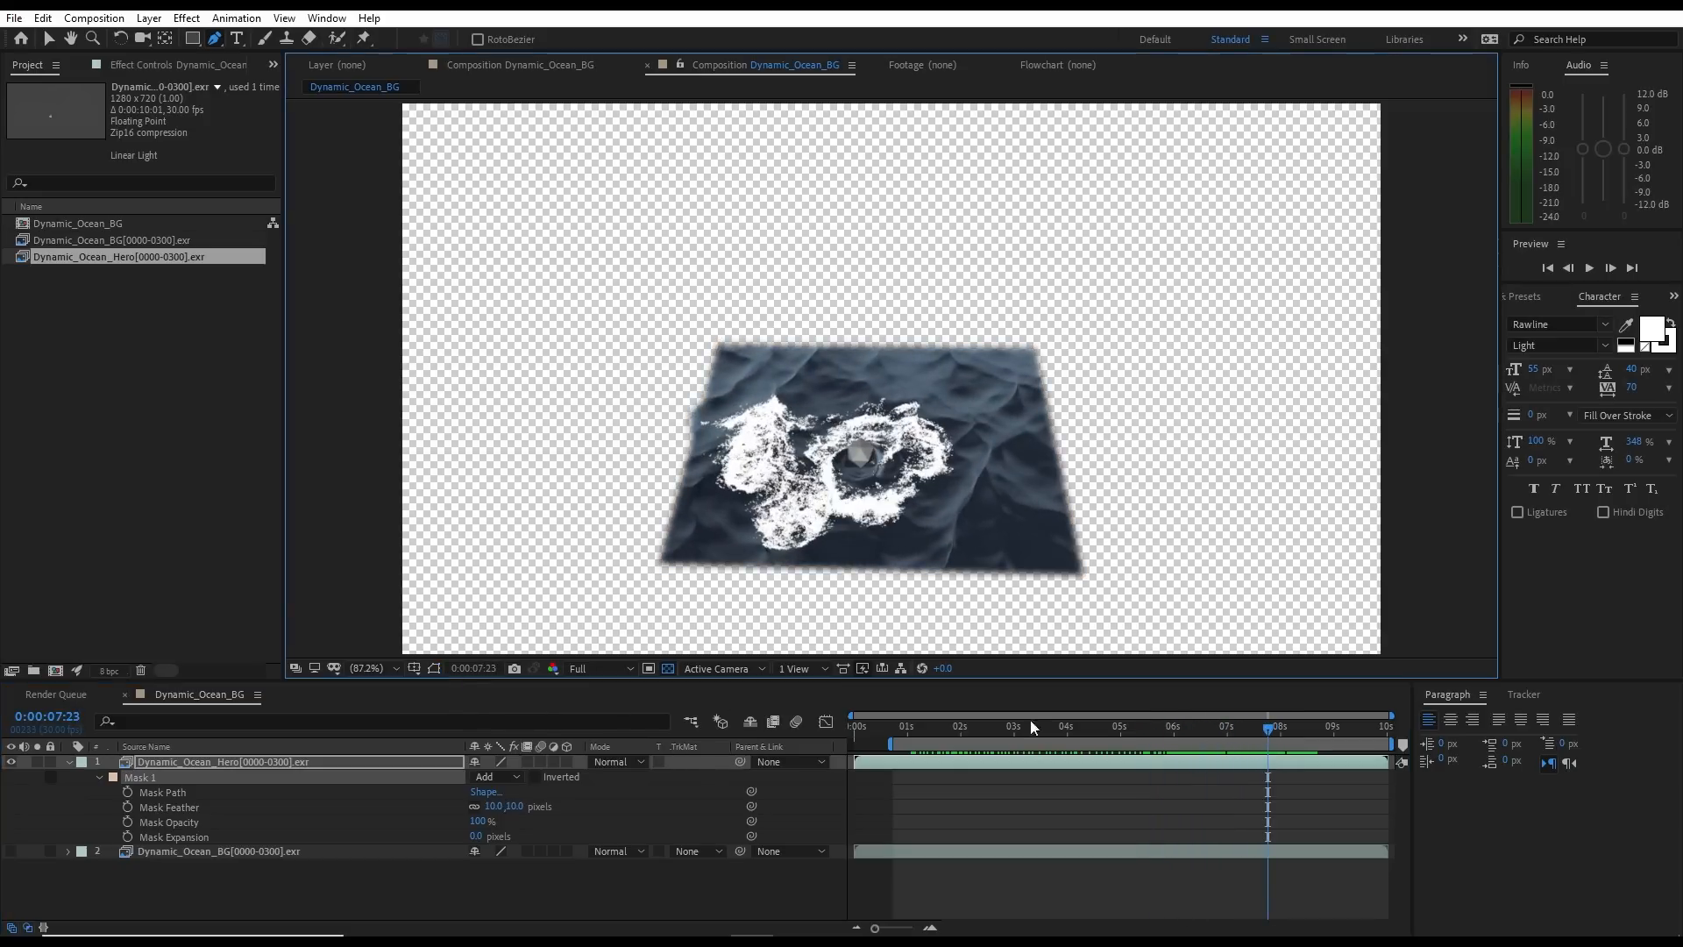
{"action": "left_click_drag", "start_coordinate": [1089, 727], "coordinate": [901, 728]}
{"action": "key", "text": "space"}
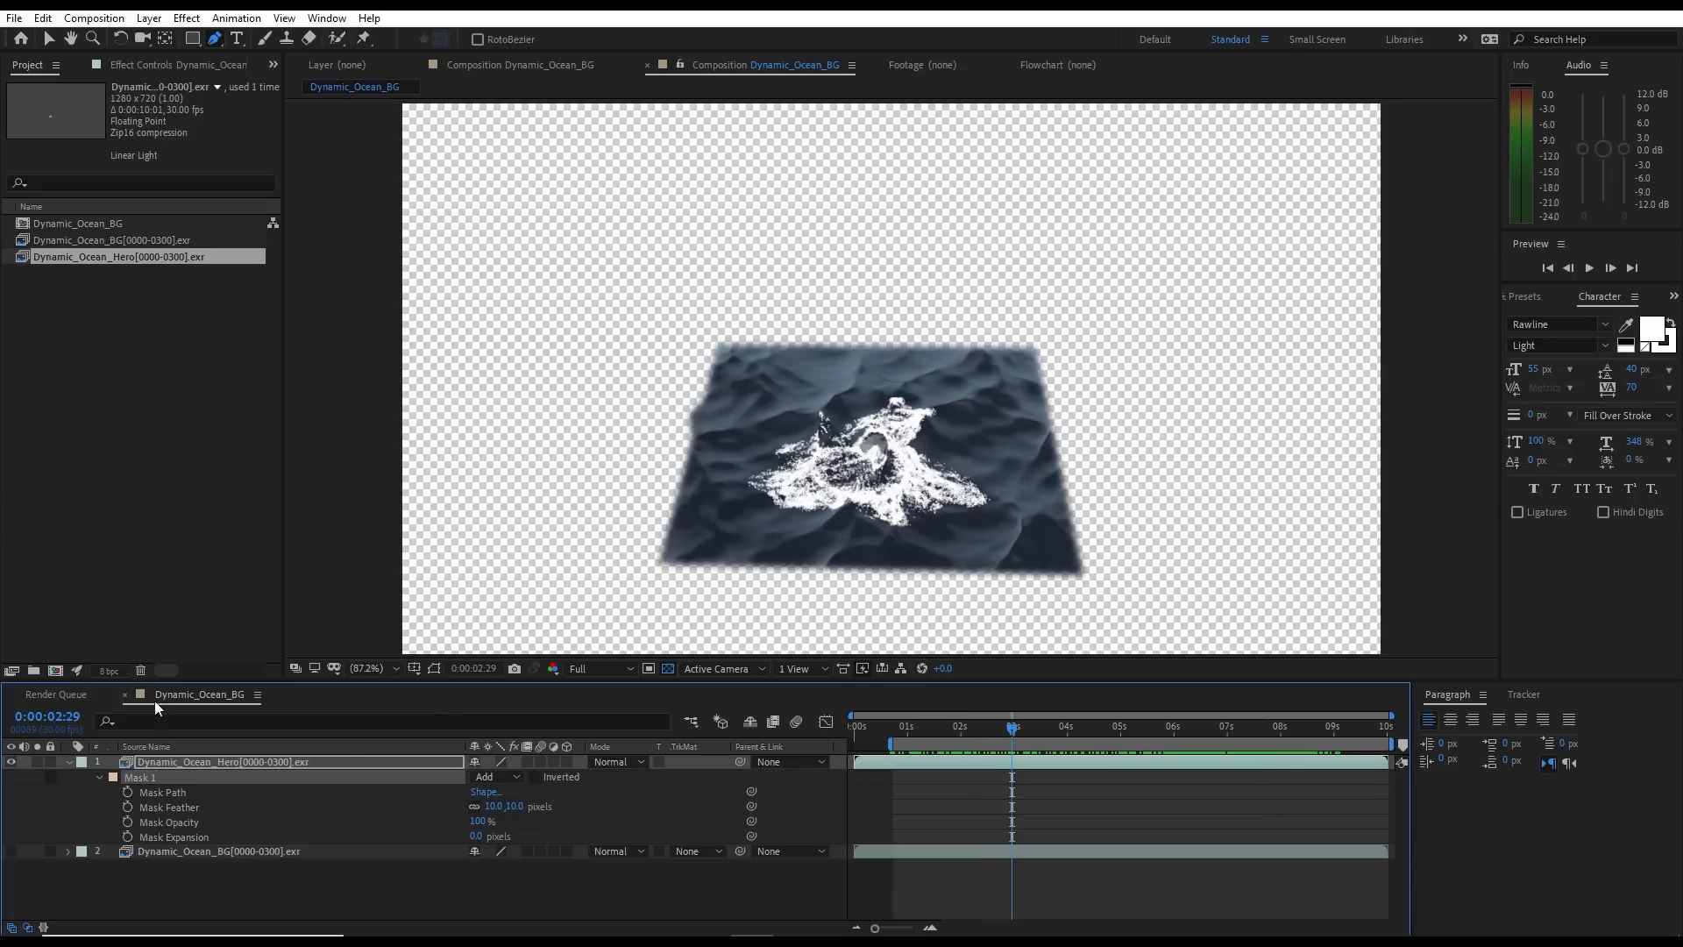
Make the Dynamic_Ocean_BG layer visible again and preview the masked composite from 0:00:00:23
{"action": "left_click", "coordinate": [11, 851]}
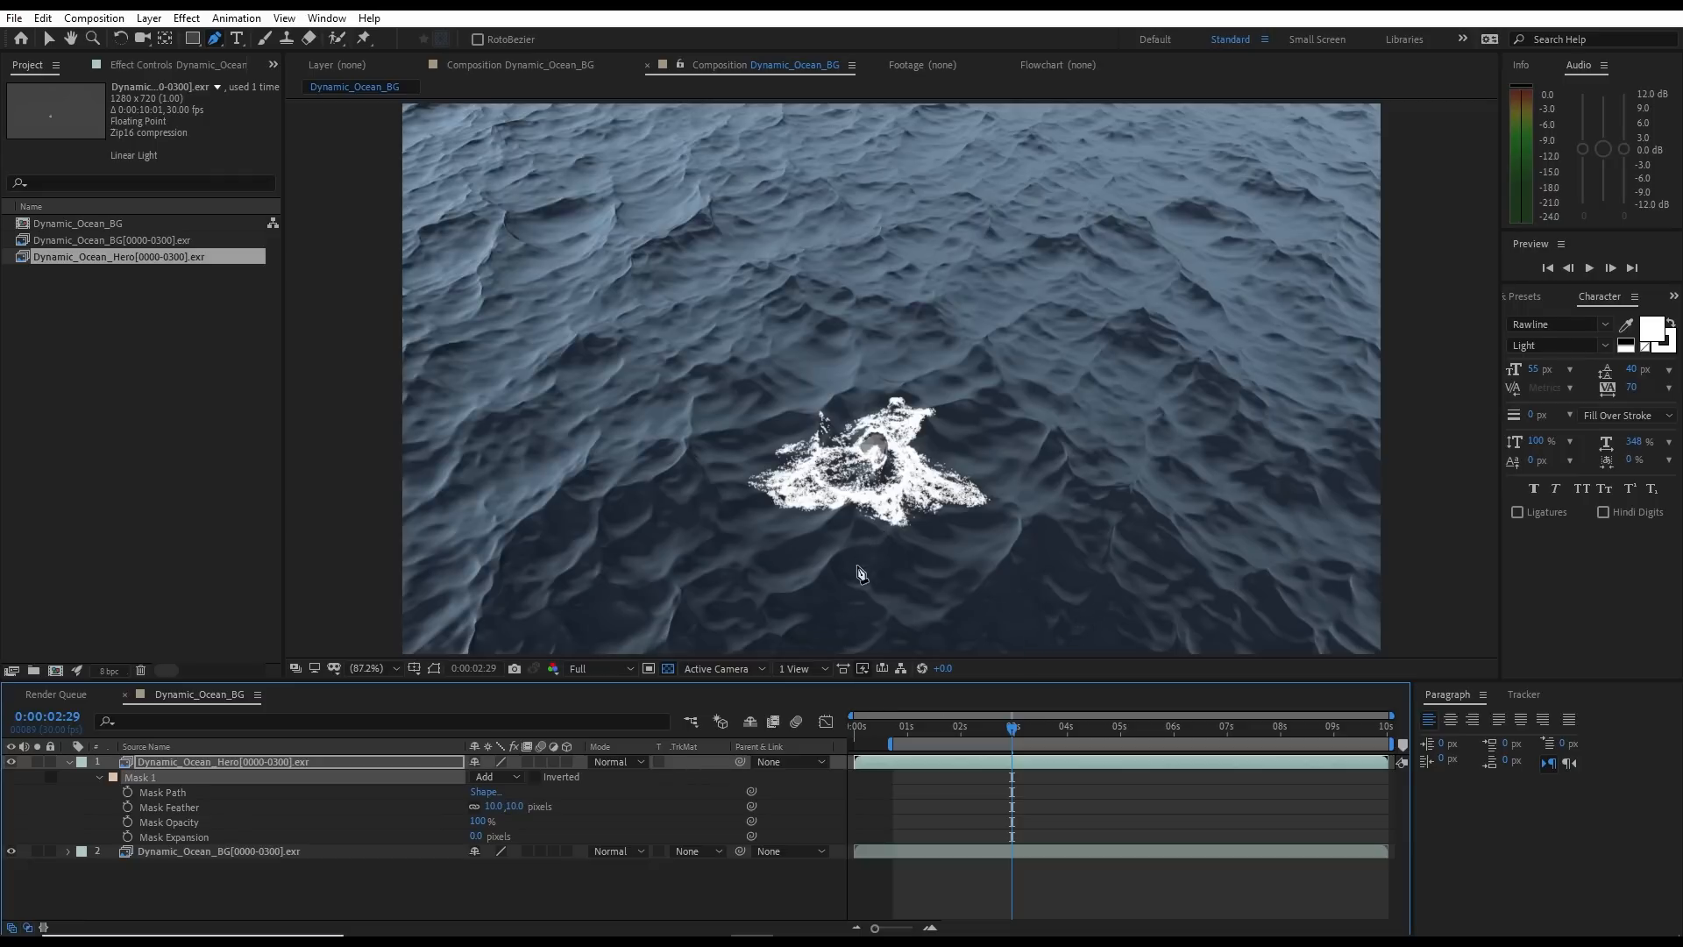
{"action": "left_click", "coordinate": [45, 43]}
{"action": "left_click_drag", "start_coordinate": [908, 731], "coordinate": [895, 731]}
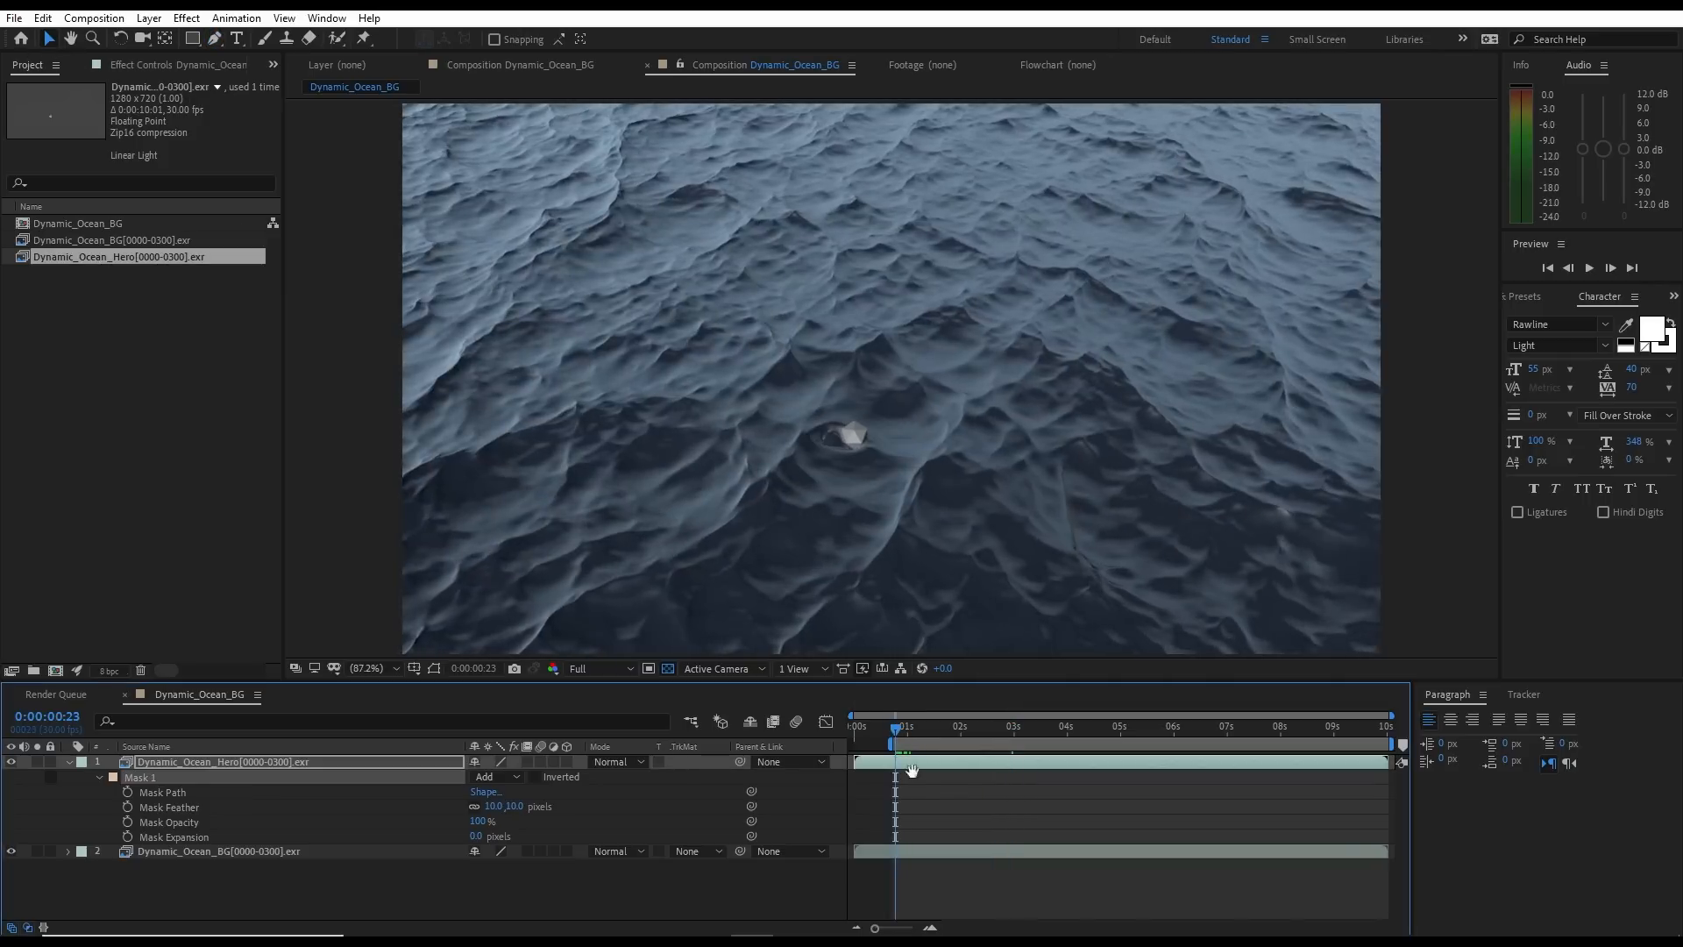
{"action": "key", "text": "space"}
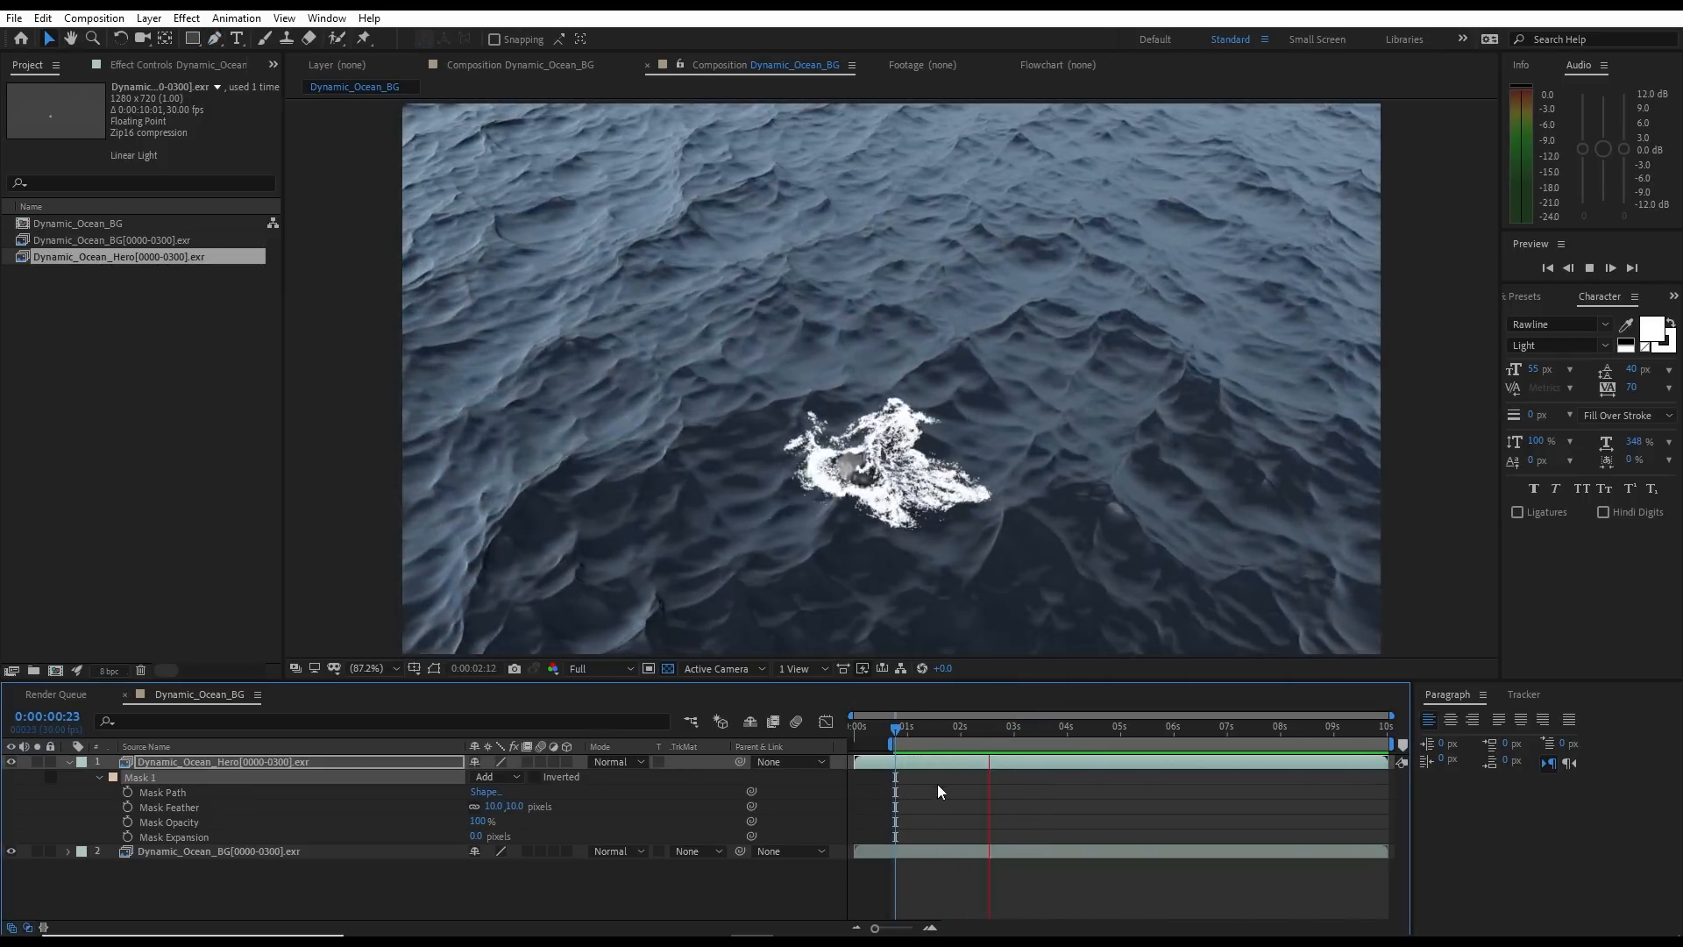